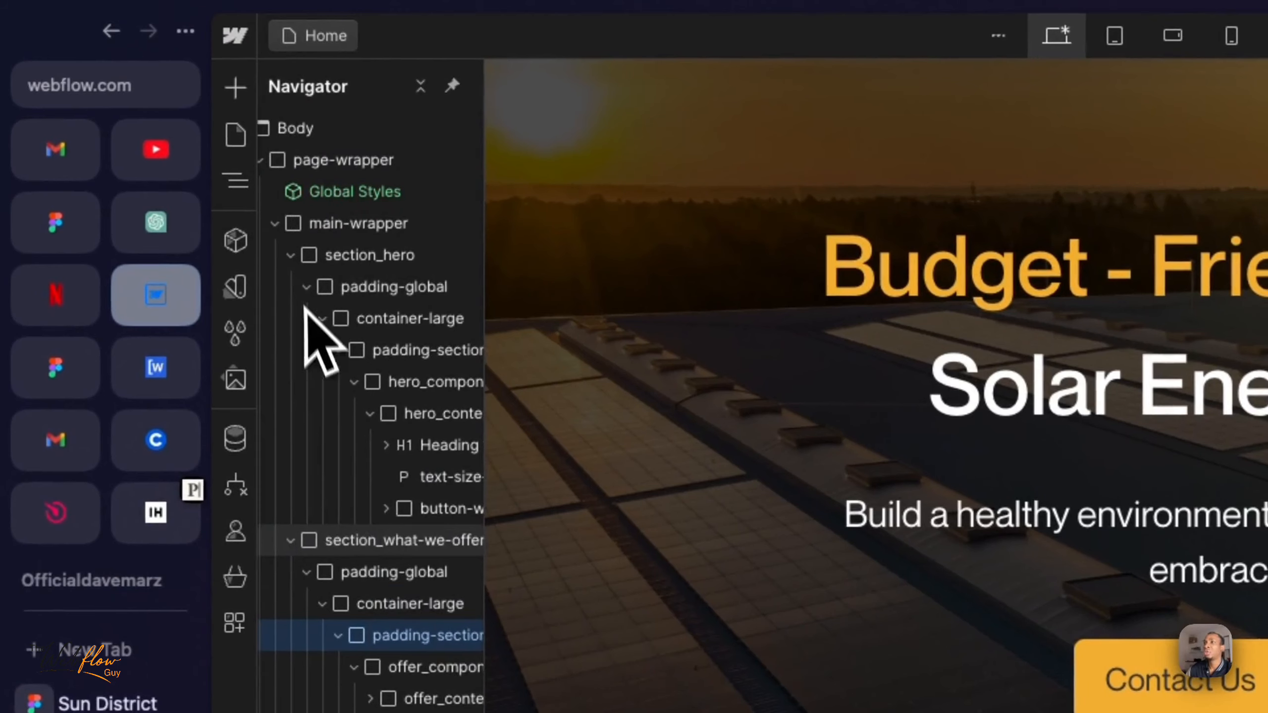
# - Collapse section_hero and section_what-we-offer in the page structure and select main-wrapper
pyautogui.click(288, 255)
pyautogui.click(274, 224)
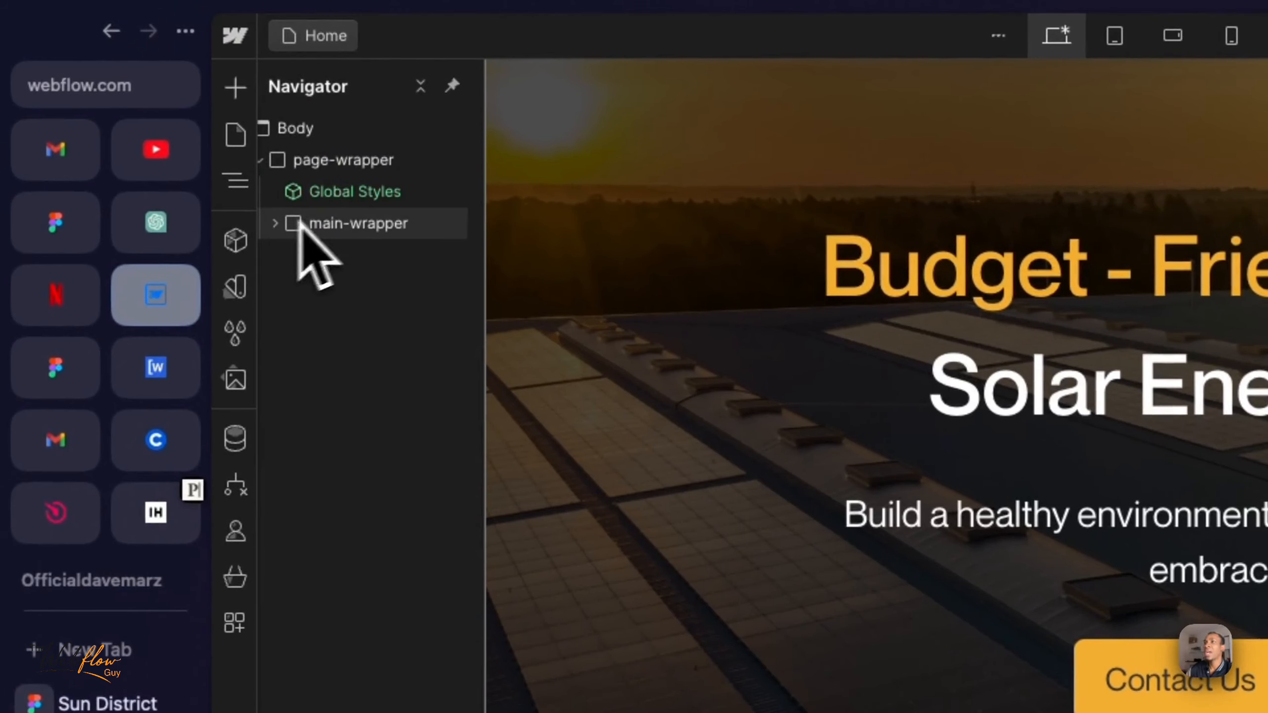
pyautogui.click(273, 225)
pyautogui.click(289, 287)
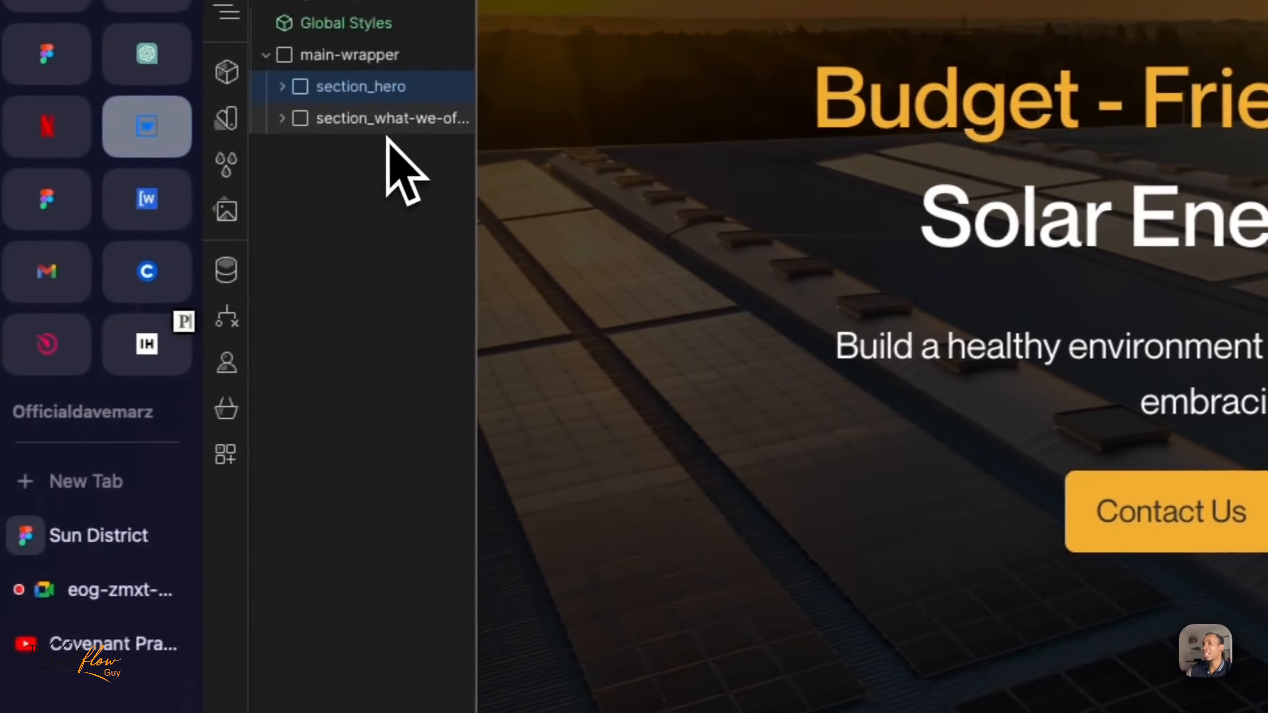
pyautogui.click(397, 123)
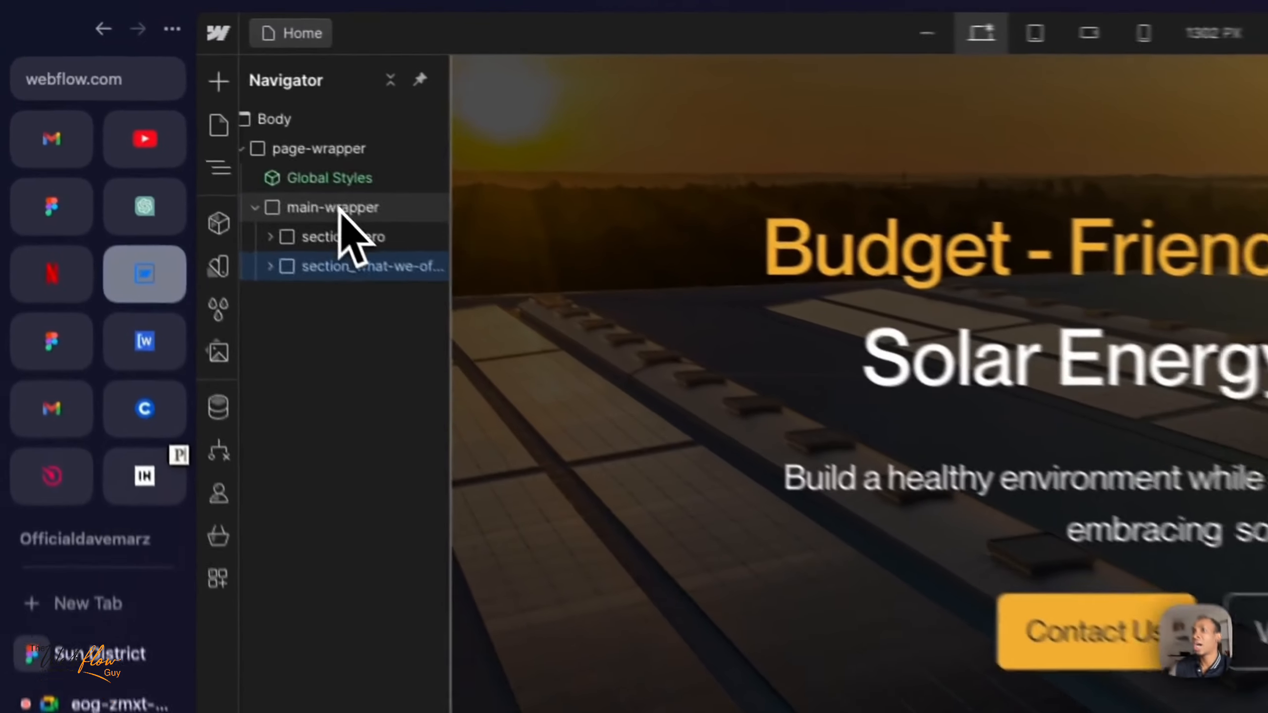
pyautogui.click(339, 209)
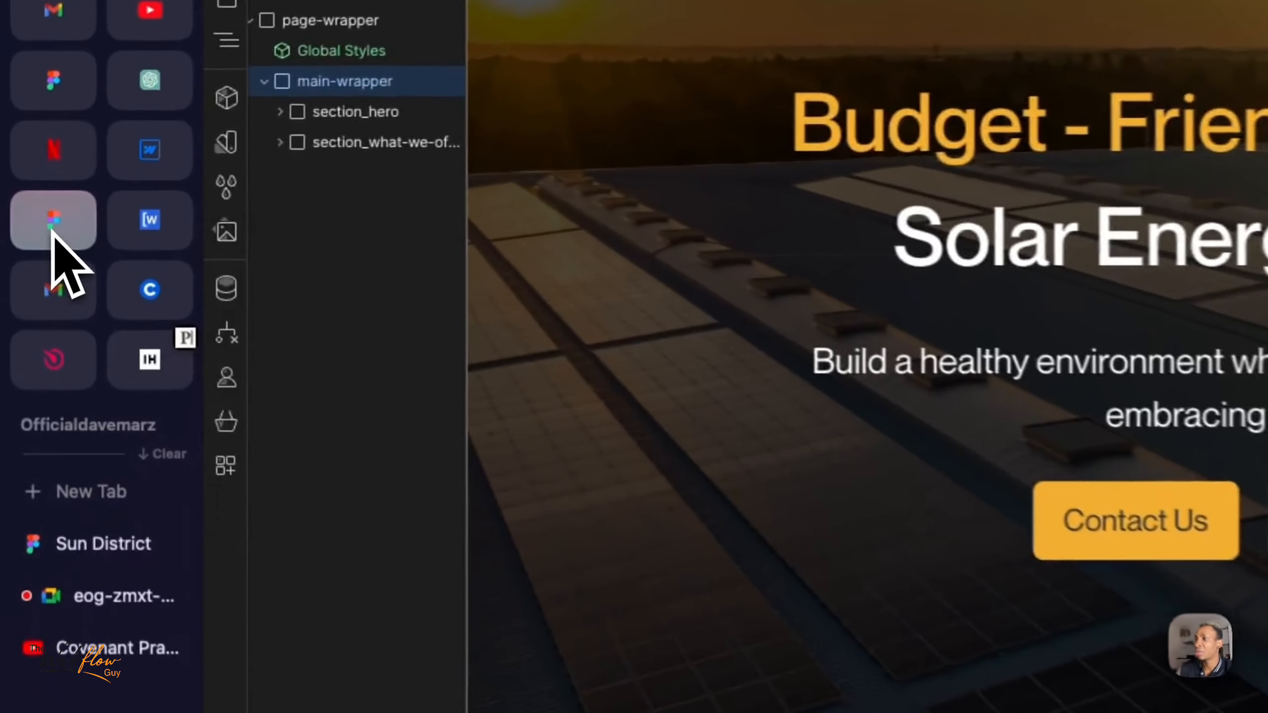
# - Switch to the Sun District design in Figma and examine the layout of the "Who we Are?" section below "What We Offer"
pyautogui.click(53, 232)
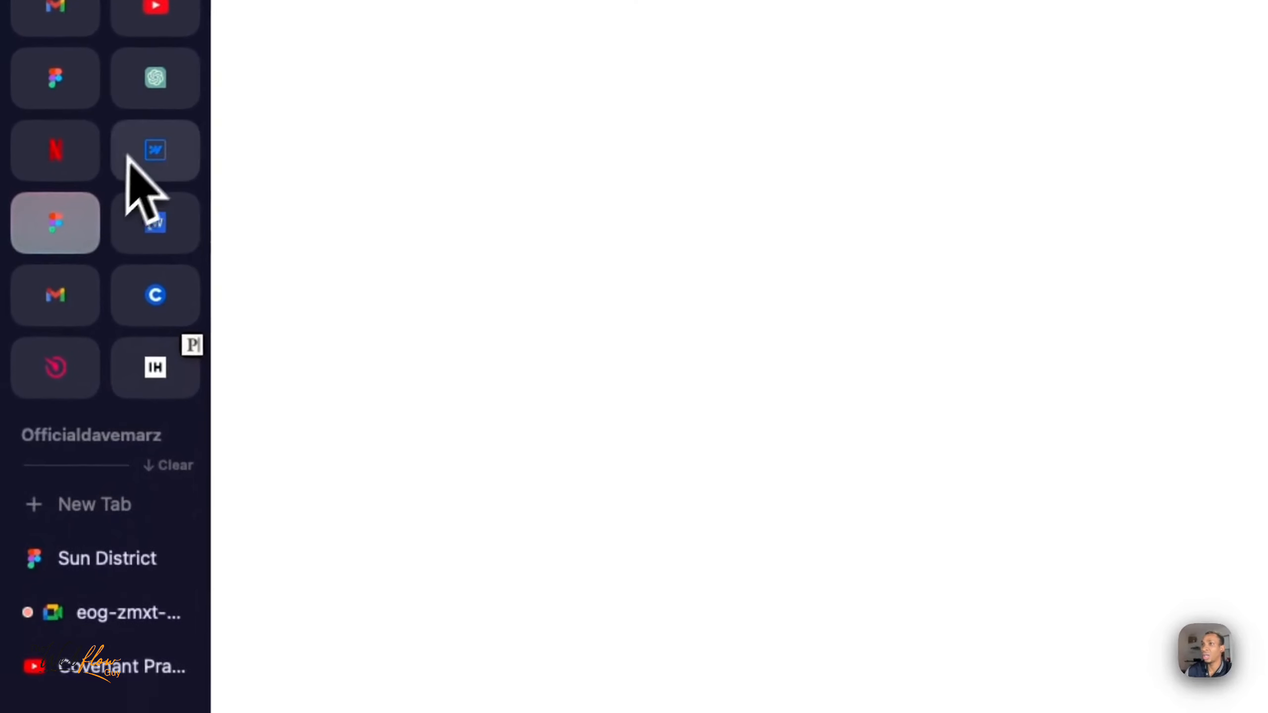
pyautogui.click(125, 552)
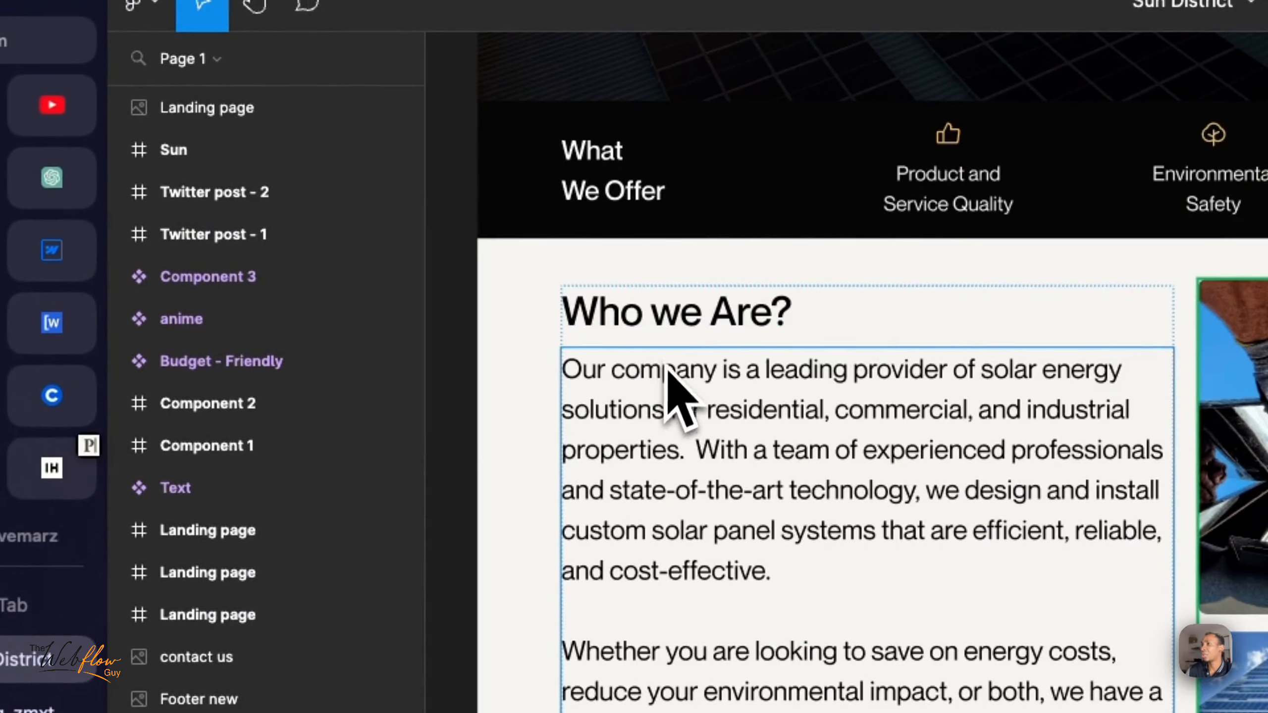
pyautogui.click(579, 122)
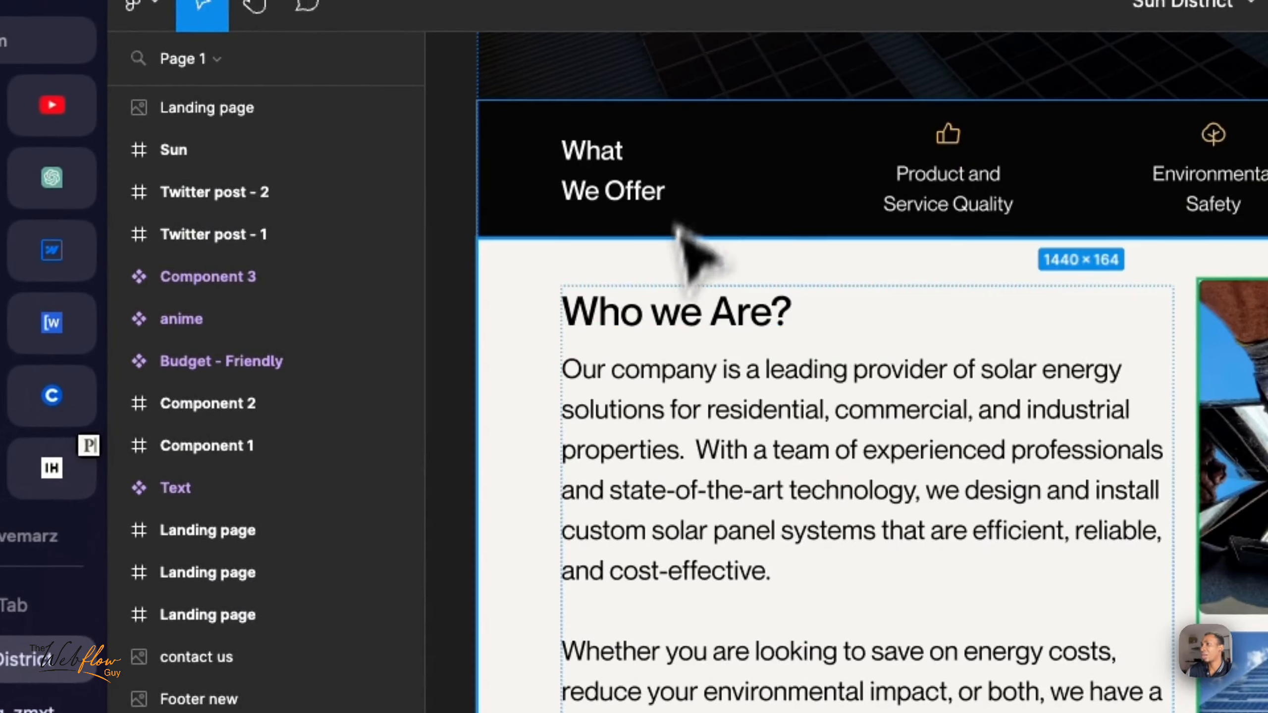
pyautogui.click(689, 350)
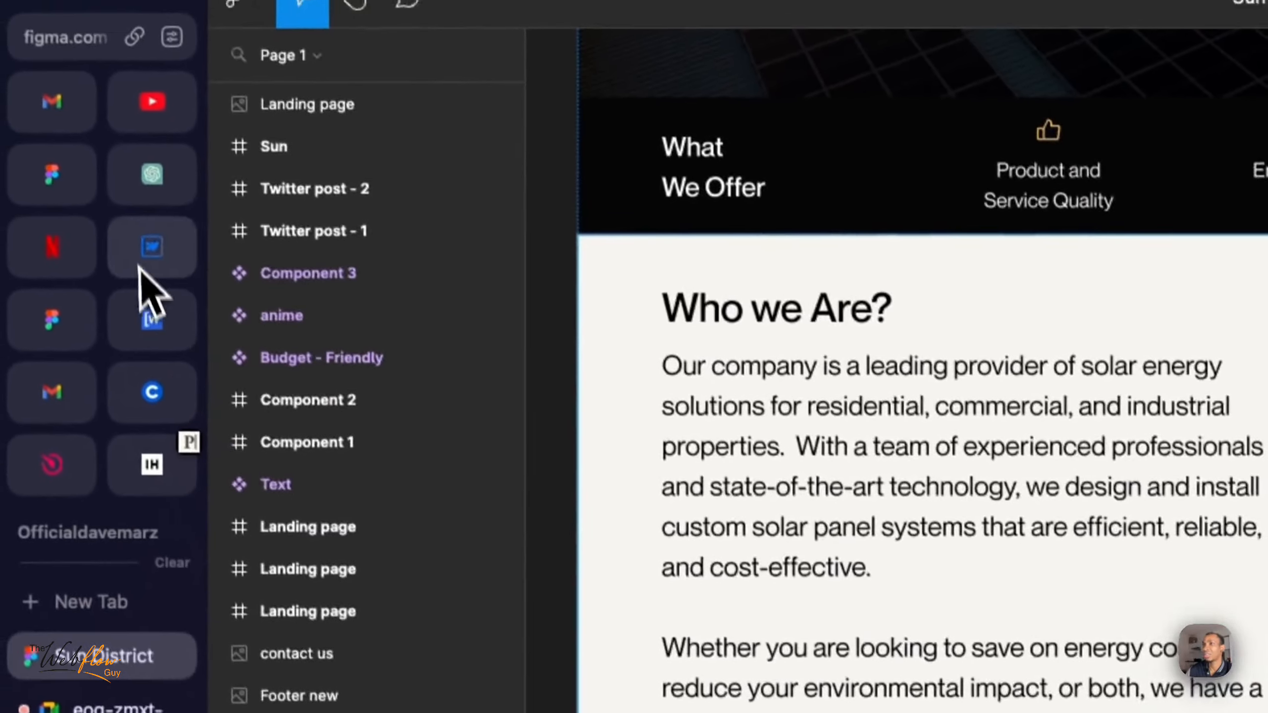
# - Switch back to Webflow and add a div block inside main-wrapper with the new class section_who-we-are
pyautogui.click(85, 247)
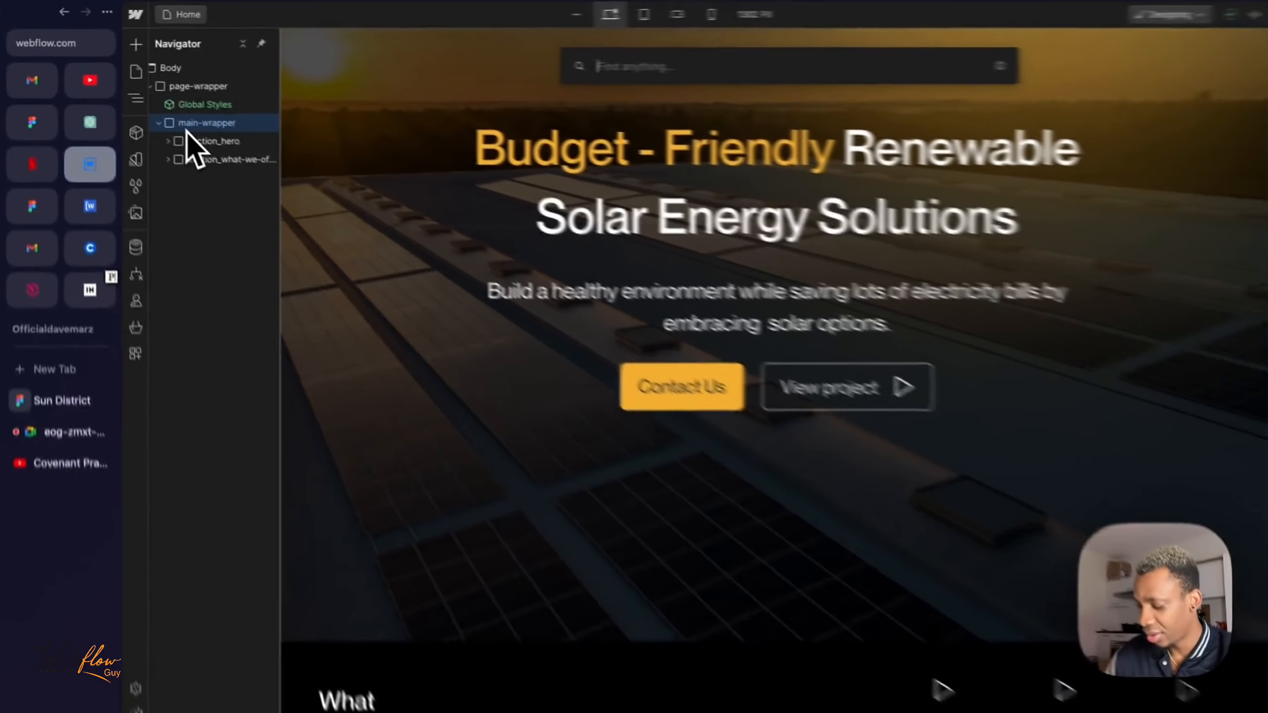
pyautogui.press('super+k')
pyautogui.write('div')
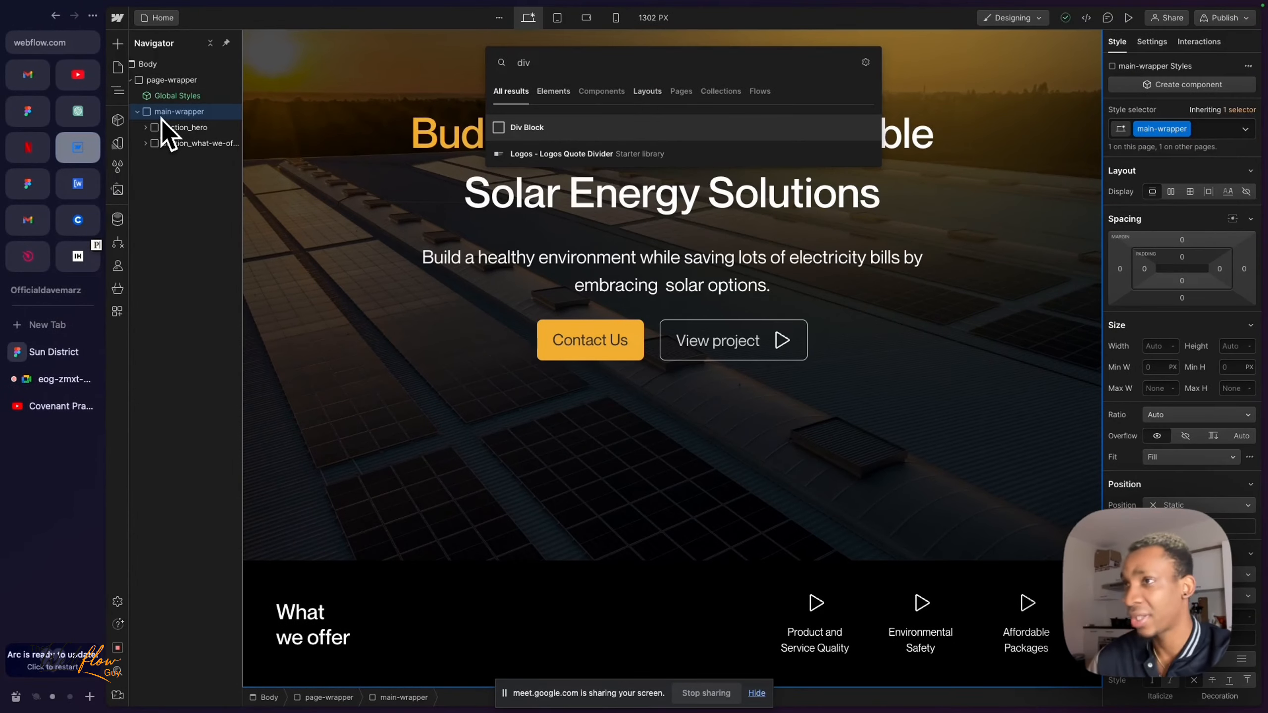
pyautogui.press('Return')
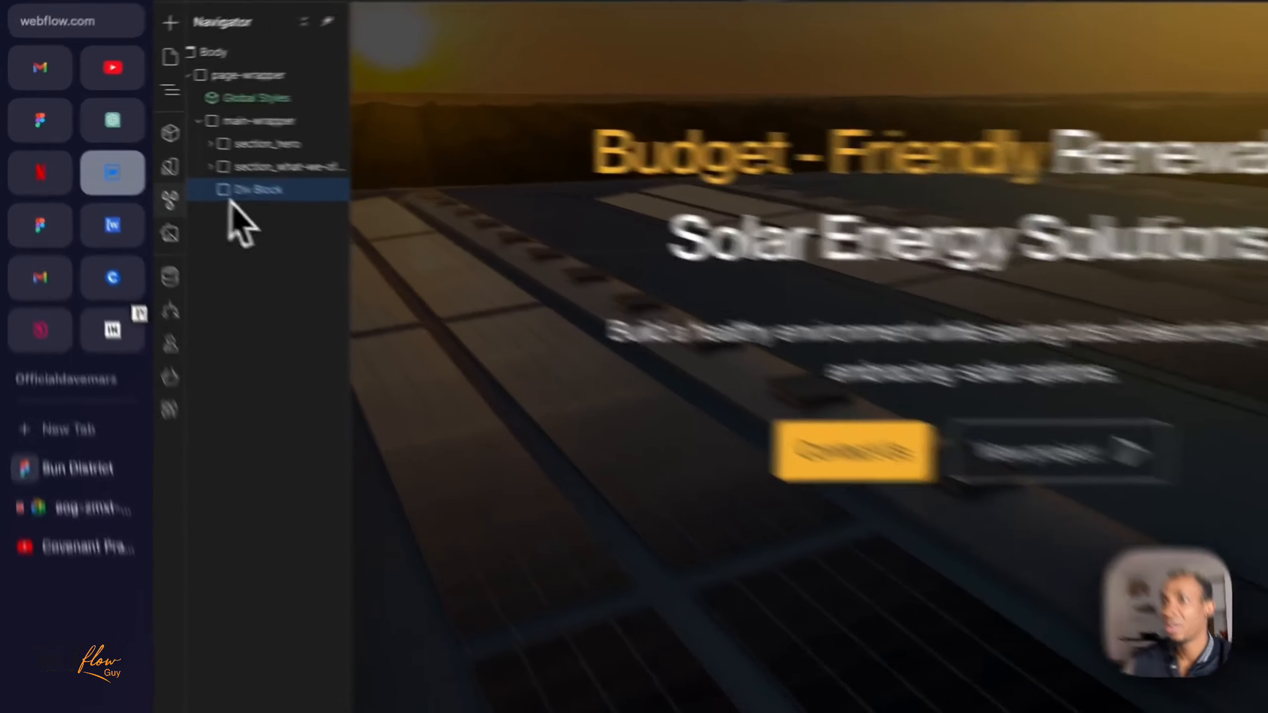
pyautogui.scroll(-2, 968, 554)
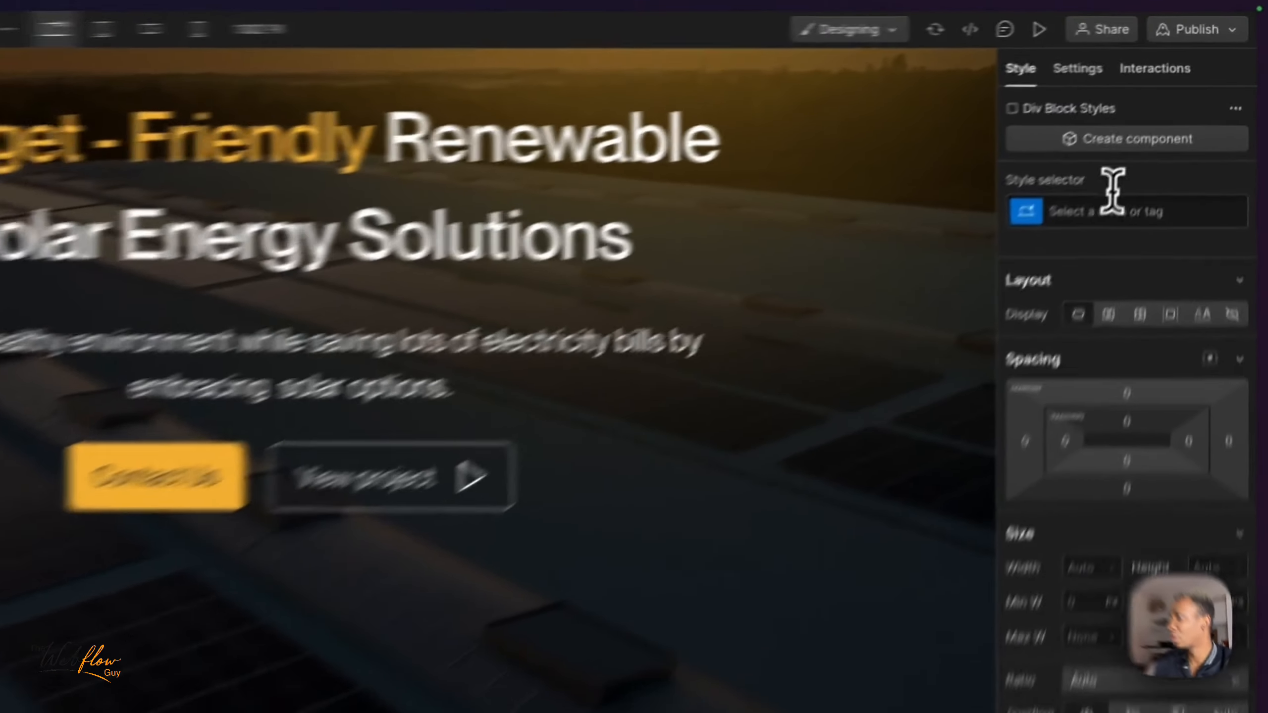
pyautogui.click(1178, 128)
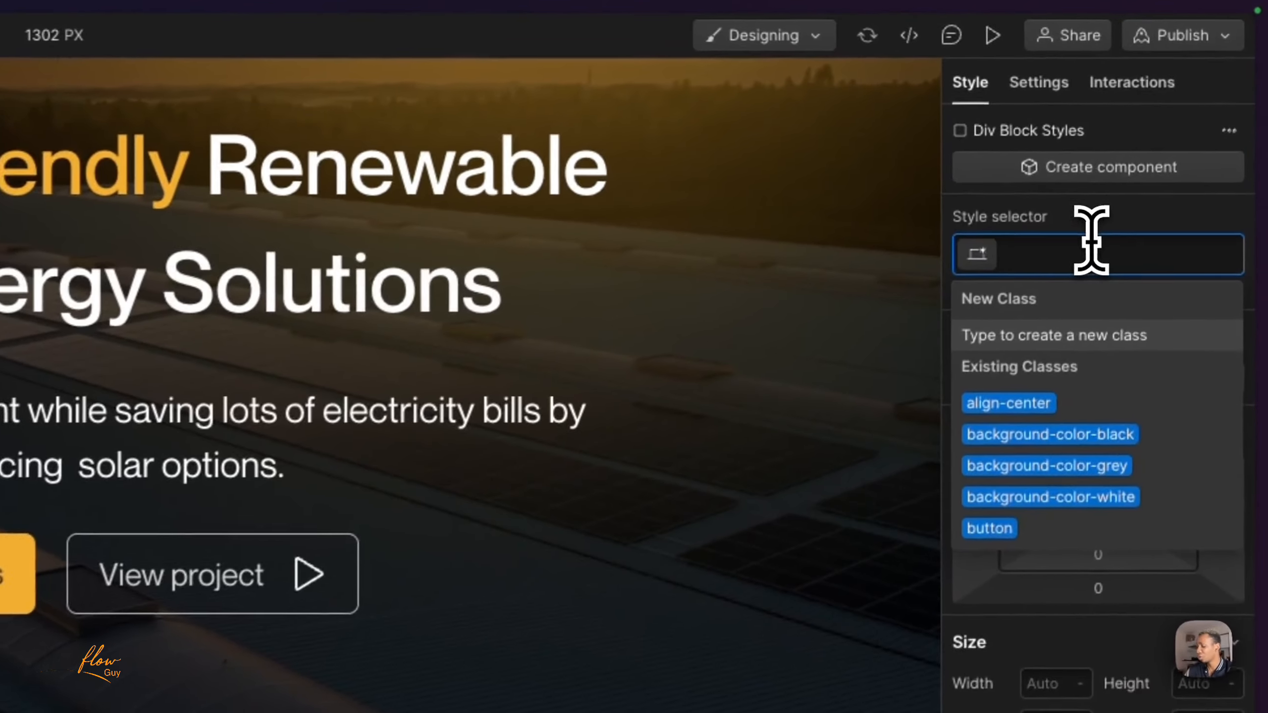
pyautogui.write('section_who-we-are')
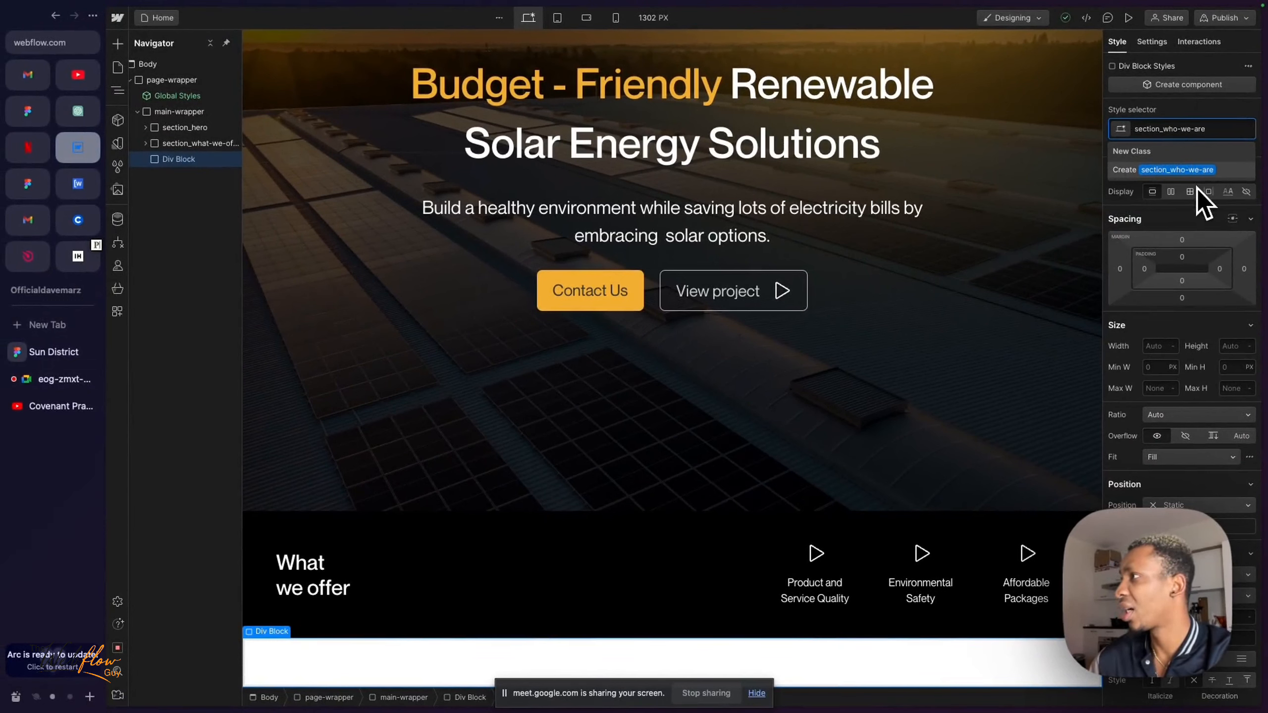
pyautogui.press('Return')
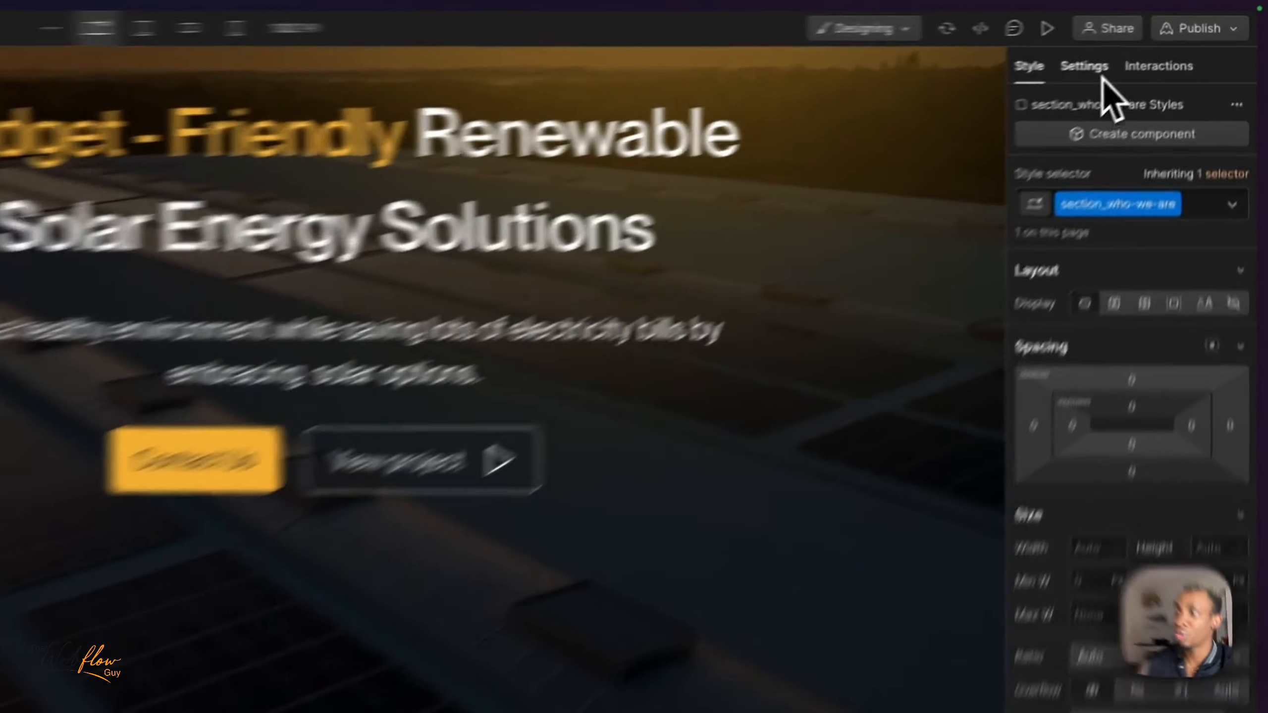
# - Set the HTML tag of section_who-we-are to Section
pyautogui.click(1151, 42)
pyautogui.click(1073, 280)
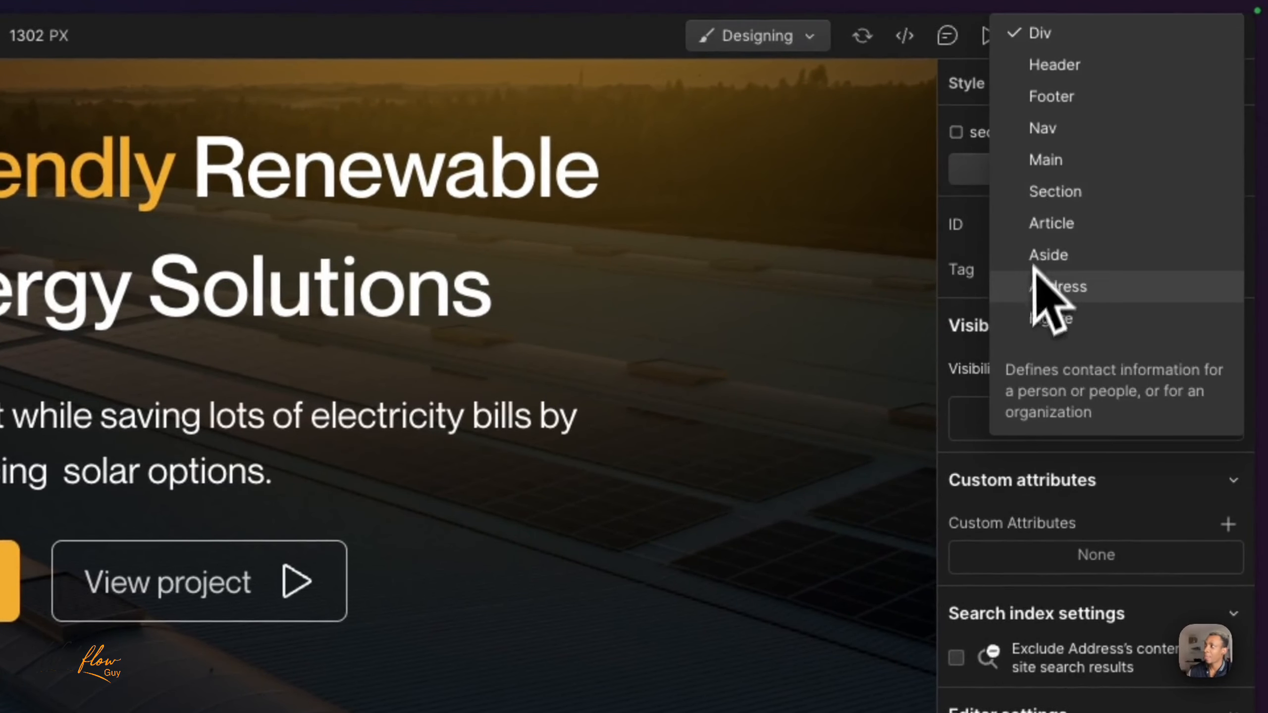
pyautogui.click(1013, 287)
pyautogui.click(1062, 272)
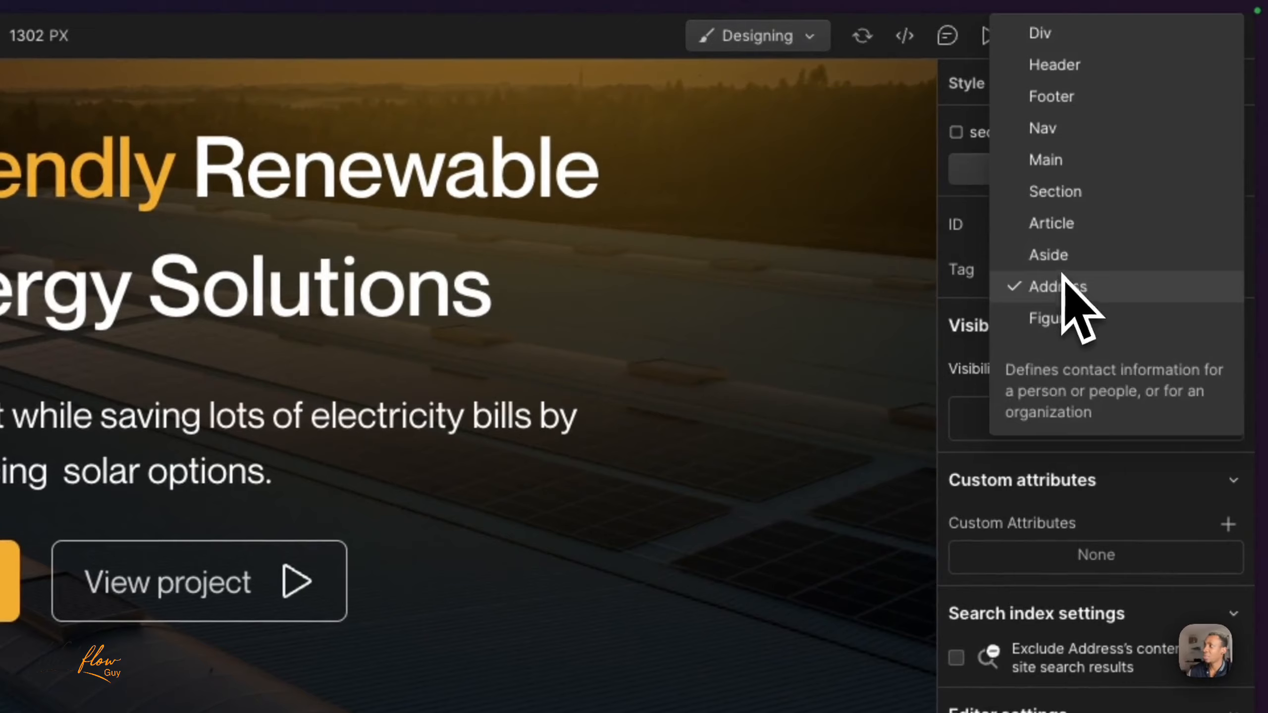
pyautogui.click(1064, 192)
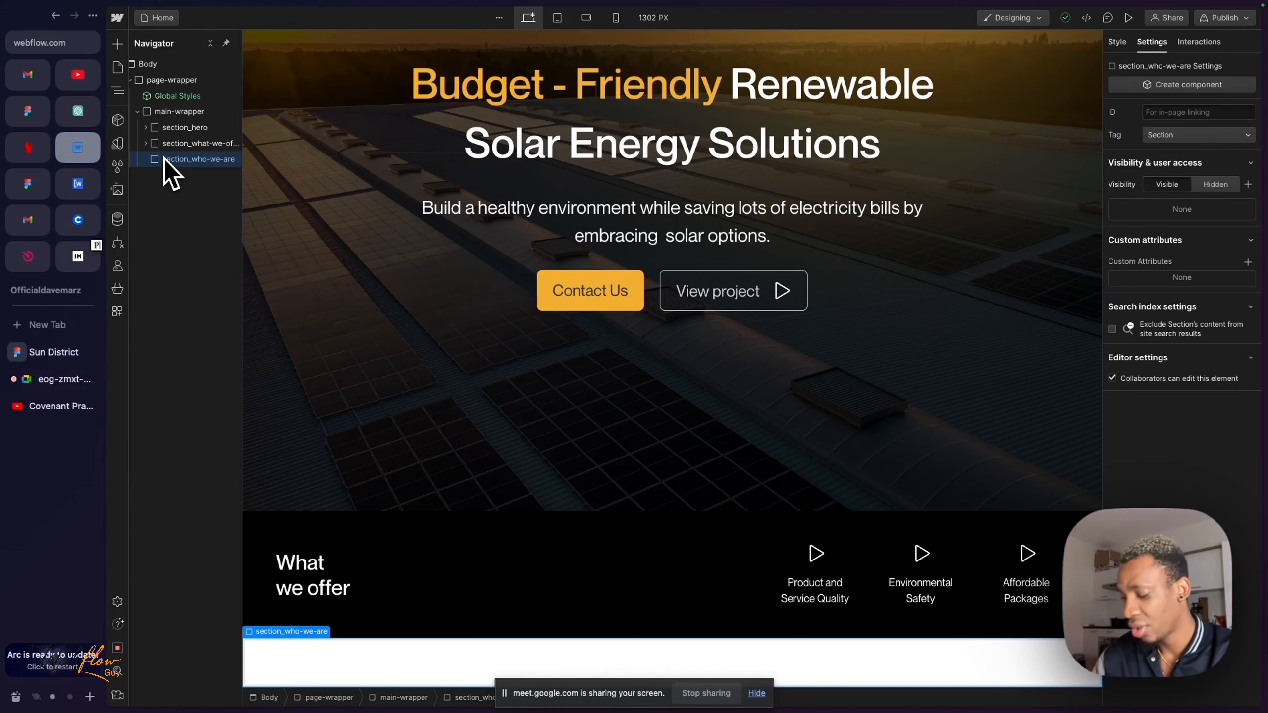
# - Add a div block inside section_who-we-are and give it the existing class padding-global
pyautogui.press('super+k')
pyautogui.write('div')
pyautogui.press('Return')
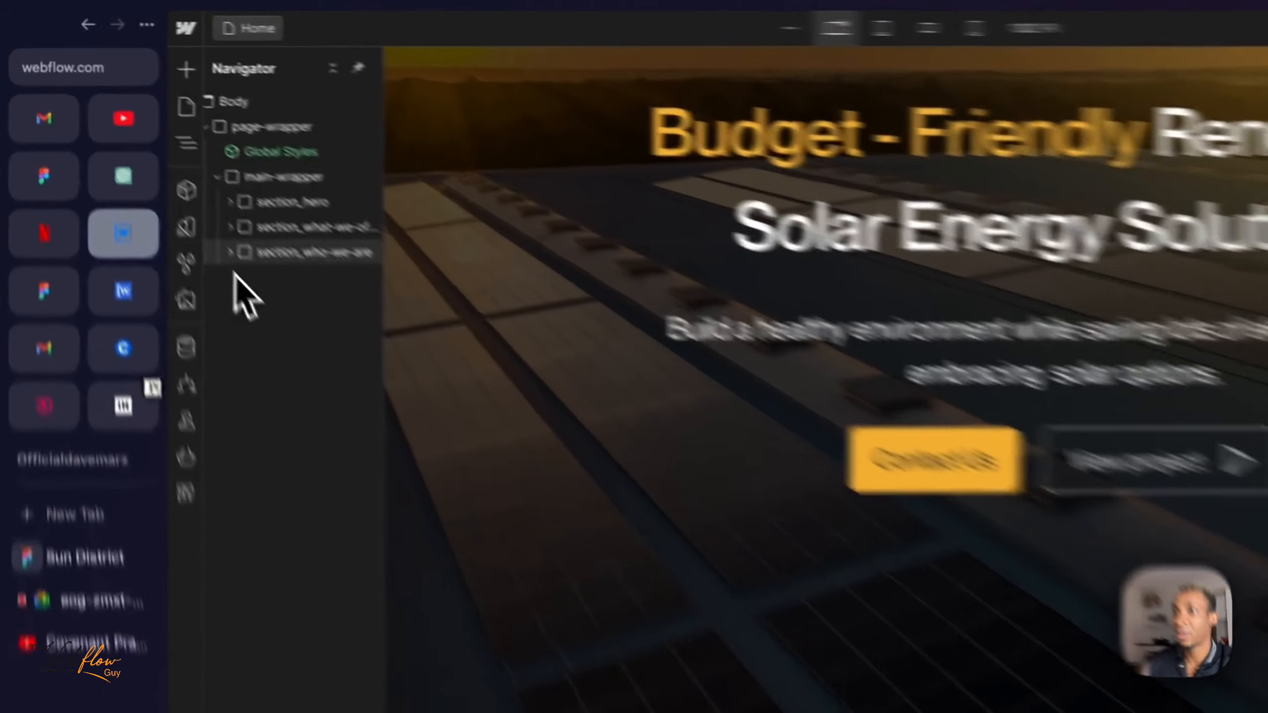
pyautogui.click(145, 159)
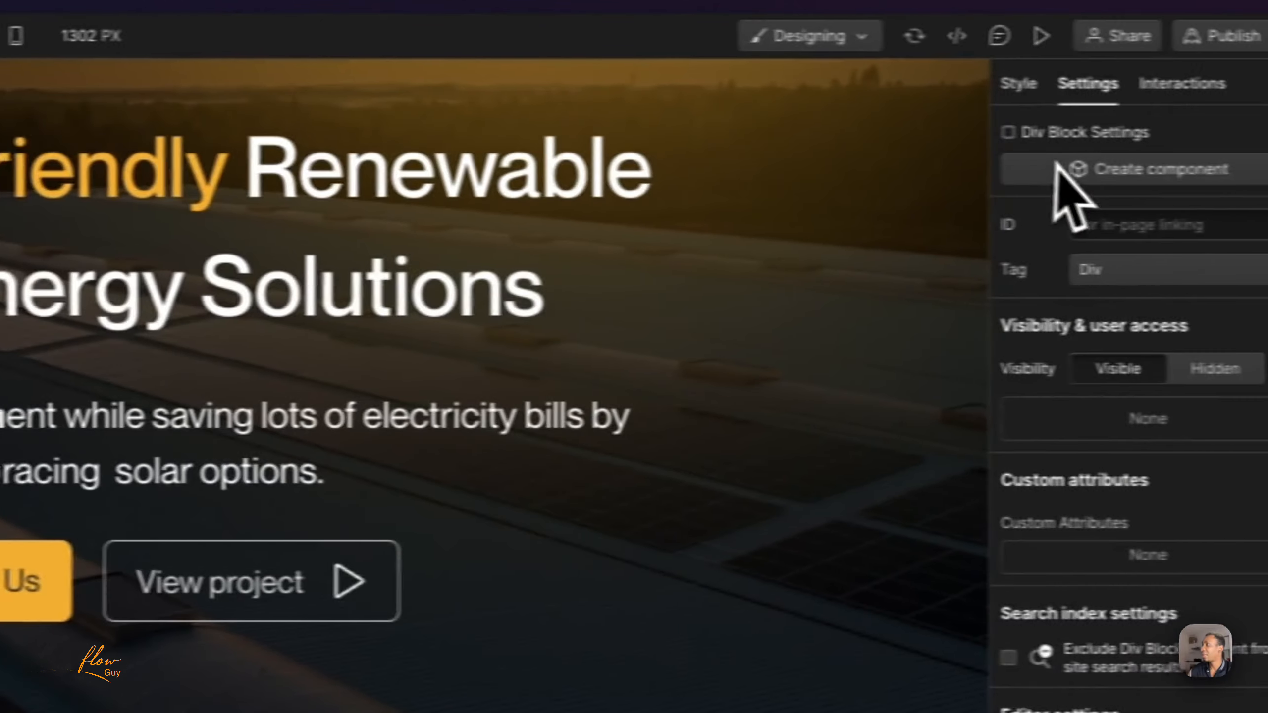
pyautogui.click(968, 84)
pyautogui.click(1073, 257)
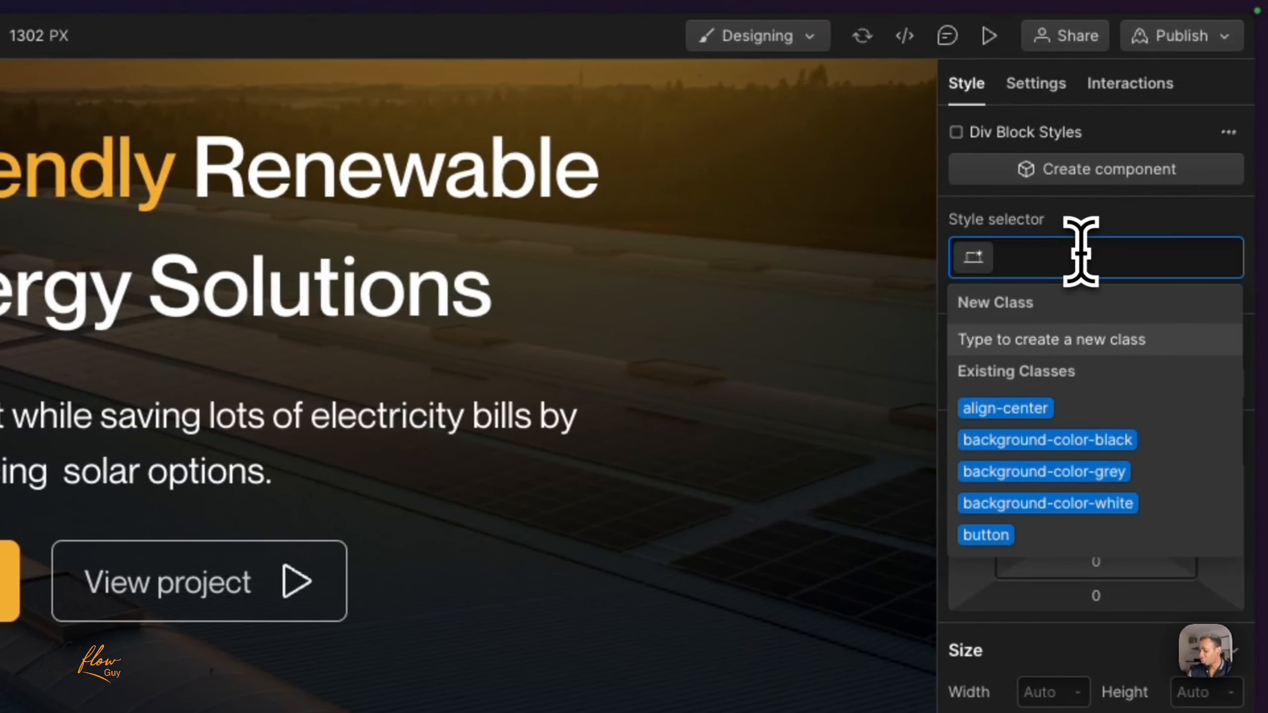
pyautogui.write('paddin')
pyautogui.write('g-glo')
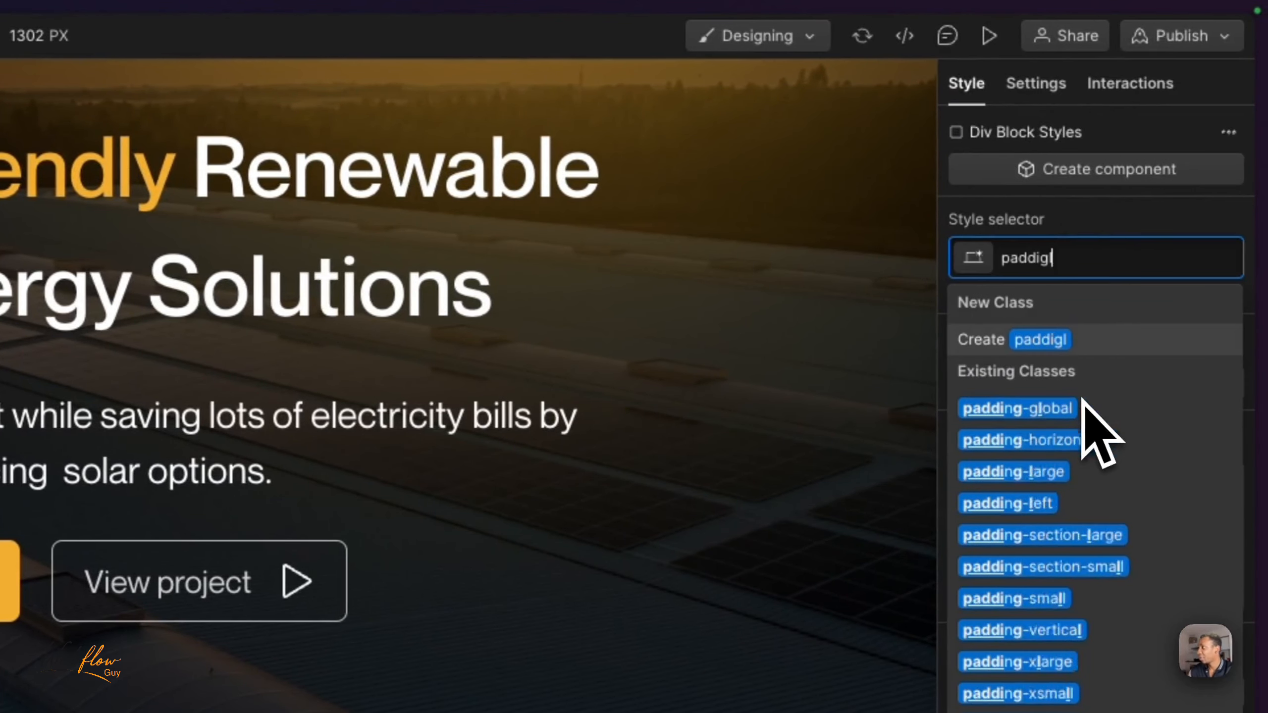
pyautogui.press('Return')
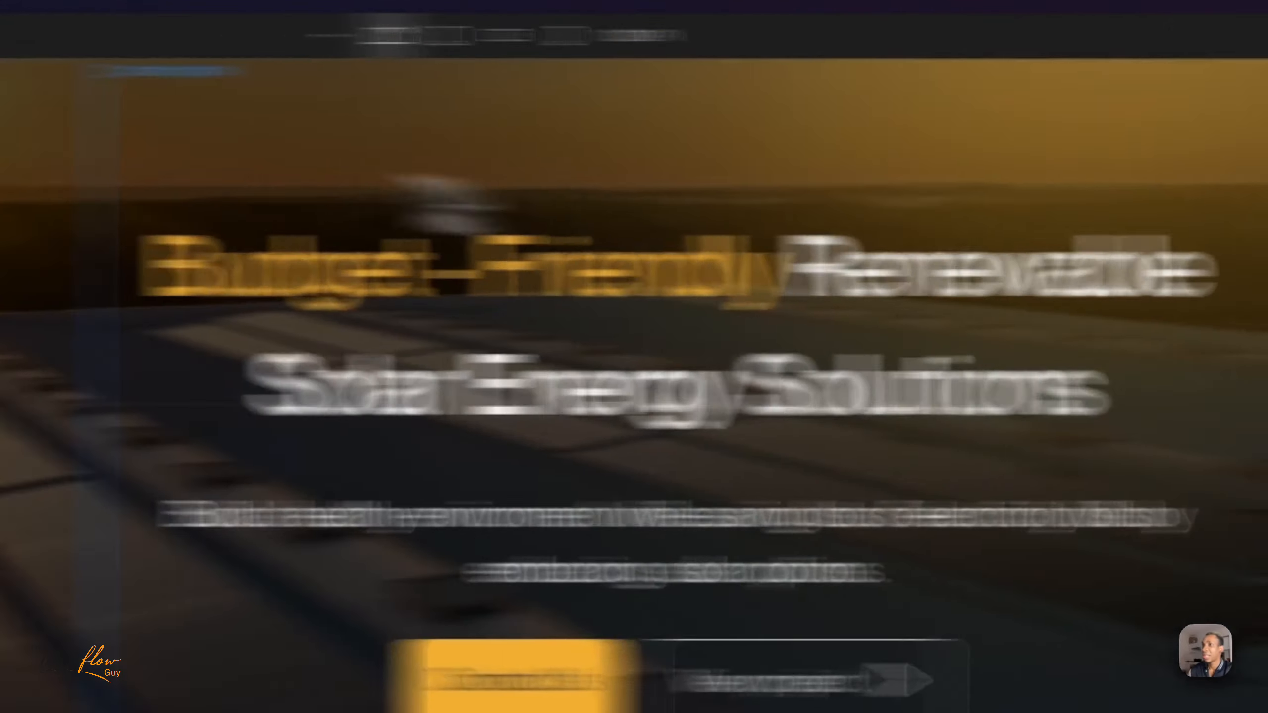
# - Add a div block inside the new section's padding-global and assign it the existing class container-large
pyautogui.press('super+e')
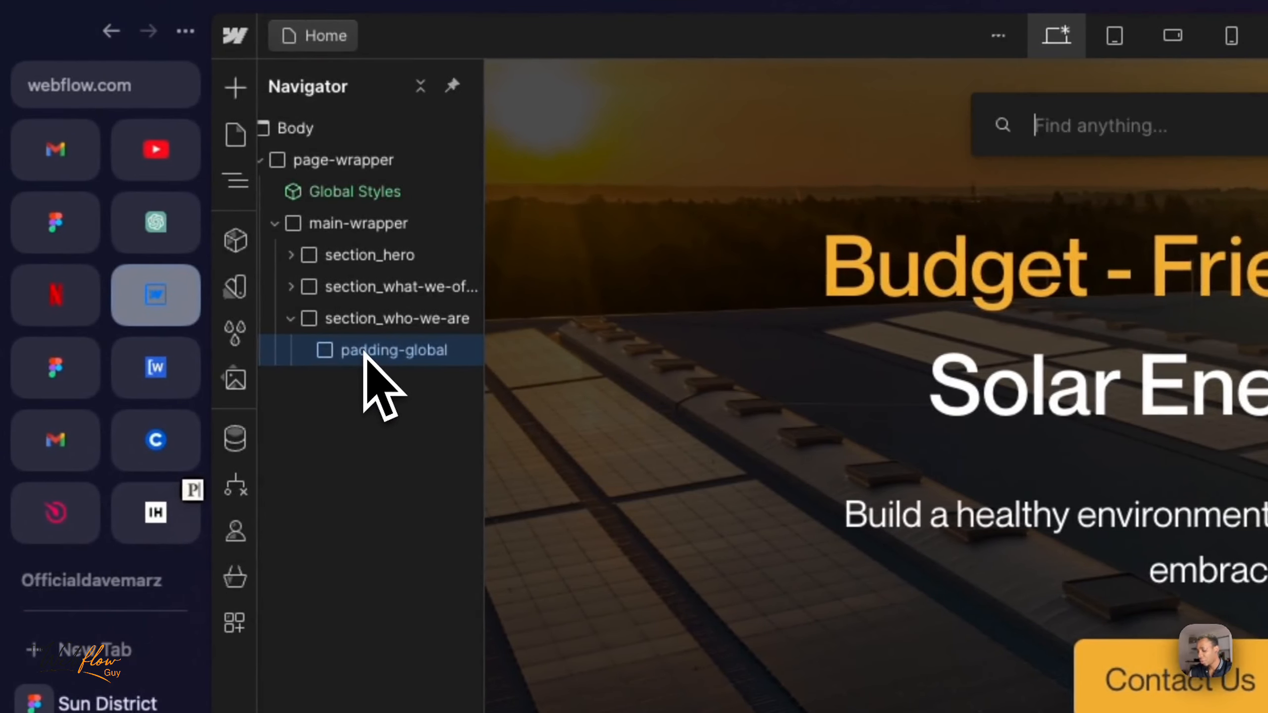
pyautogui.write('div')
pyautogui.press('Return')
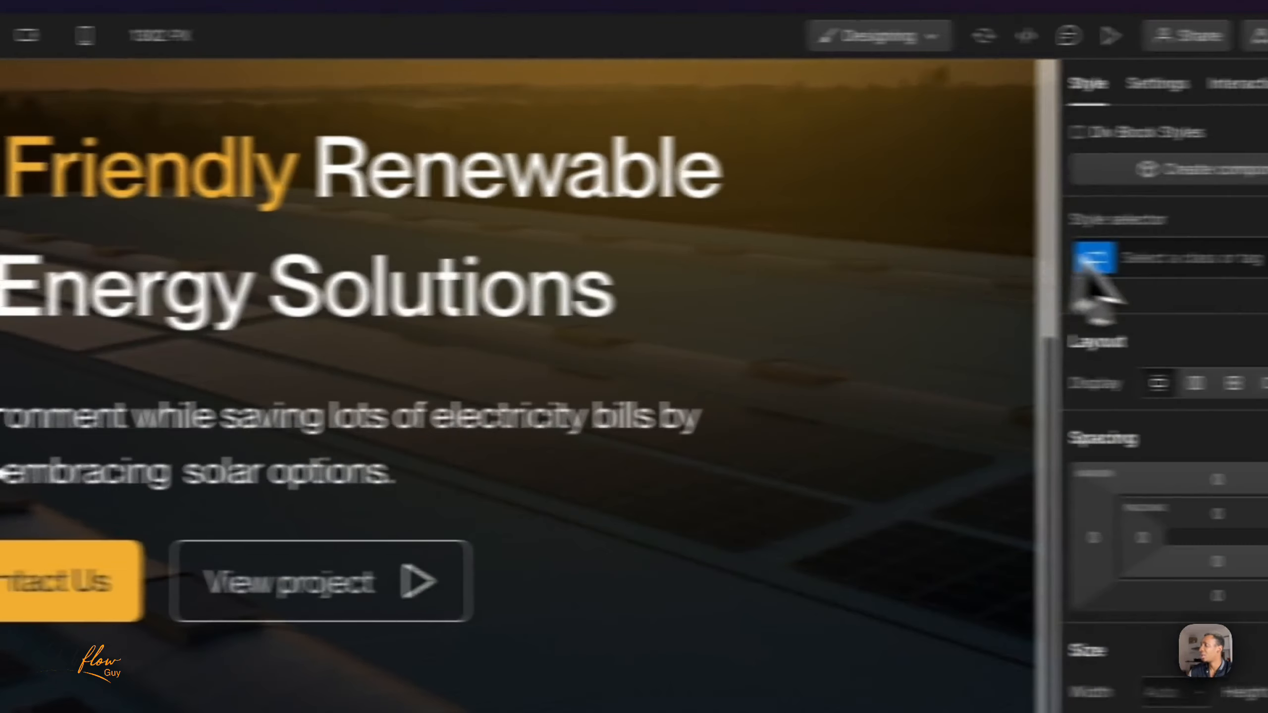
pyautogui.click(1064, 274)
pyautogui.write('contai')
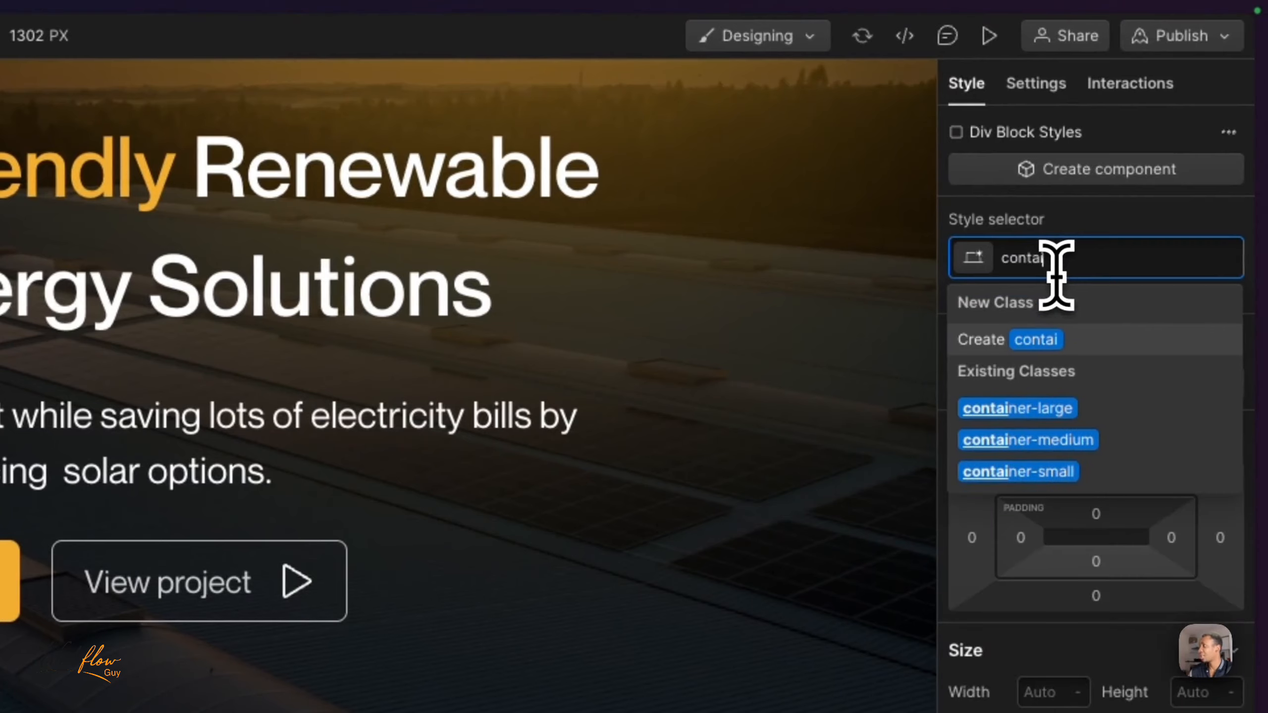
pyautogui.click(1054, 406)
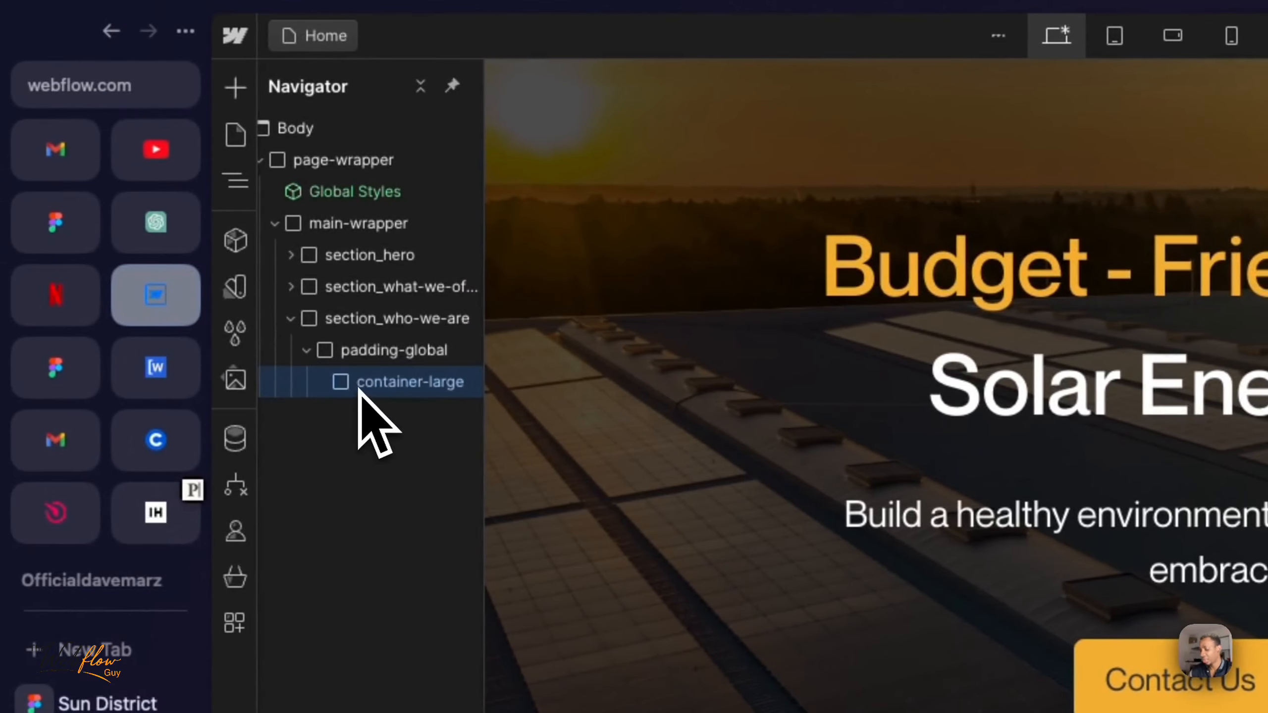
# - Nest a div block in the new section's container-large and apply the existing class padding-section-large
pyautogui.press('super+e')
pyautogui.write('div')
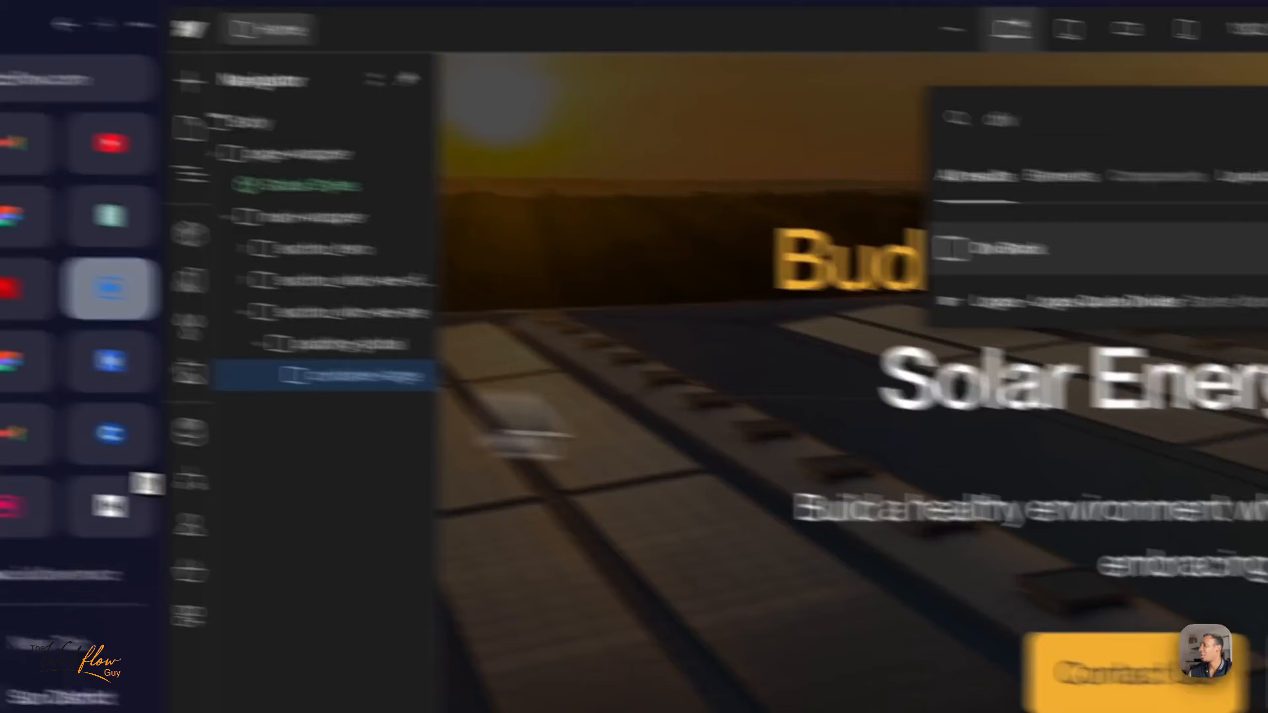
pyautogui.press('Return')
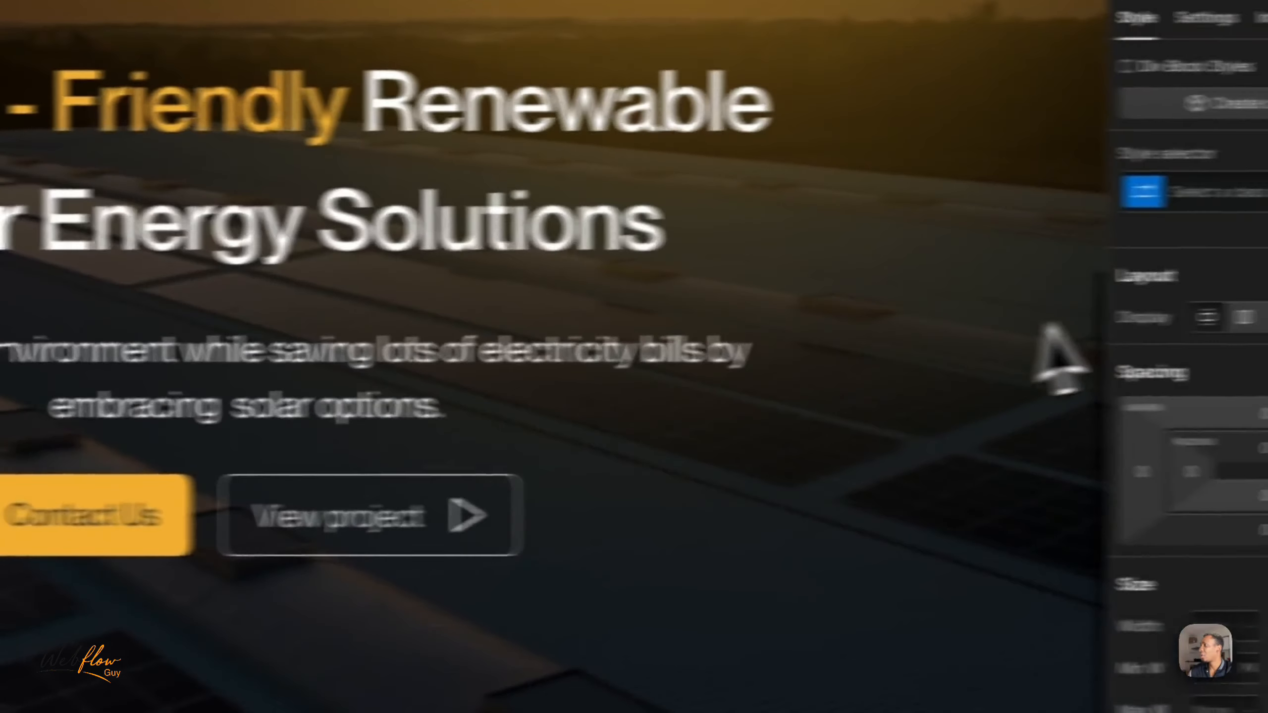
pyautogui.click(1204, 191)
pyautogui.write('pad')
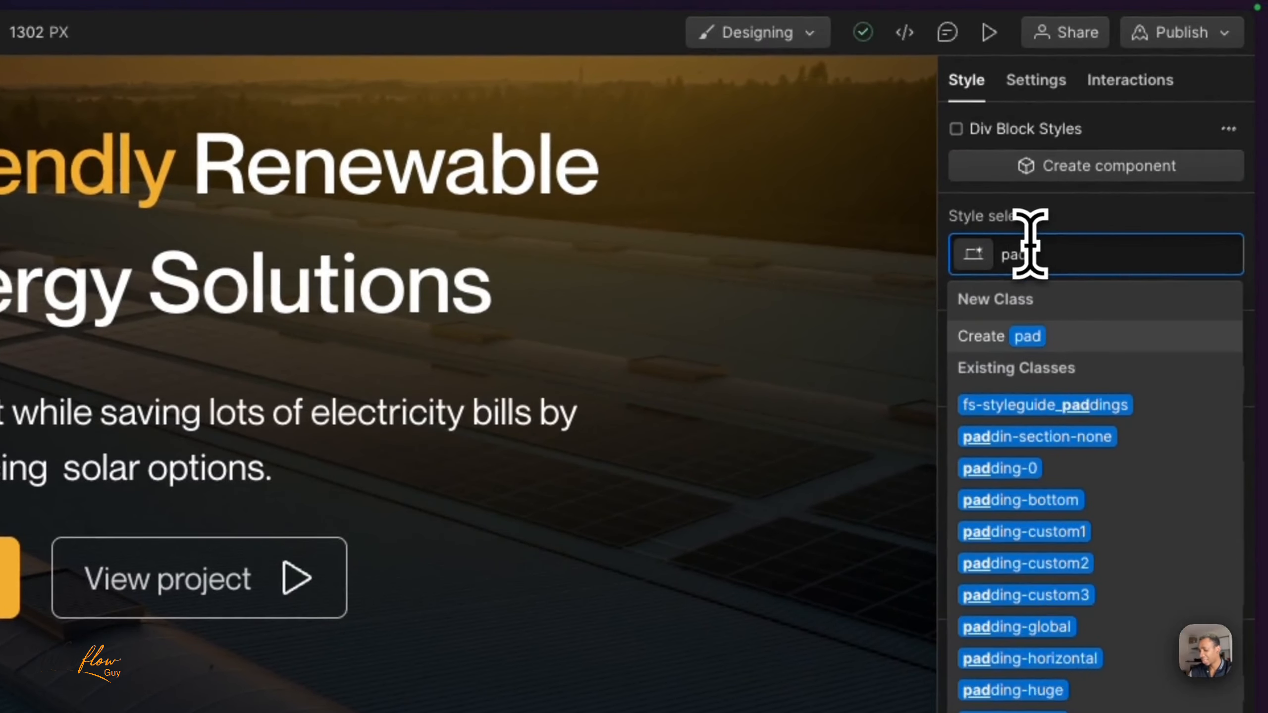
pyautogui.write('dsec')
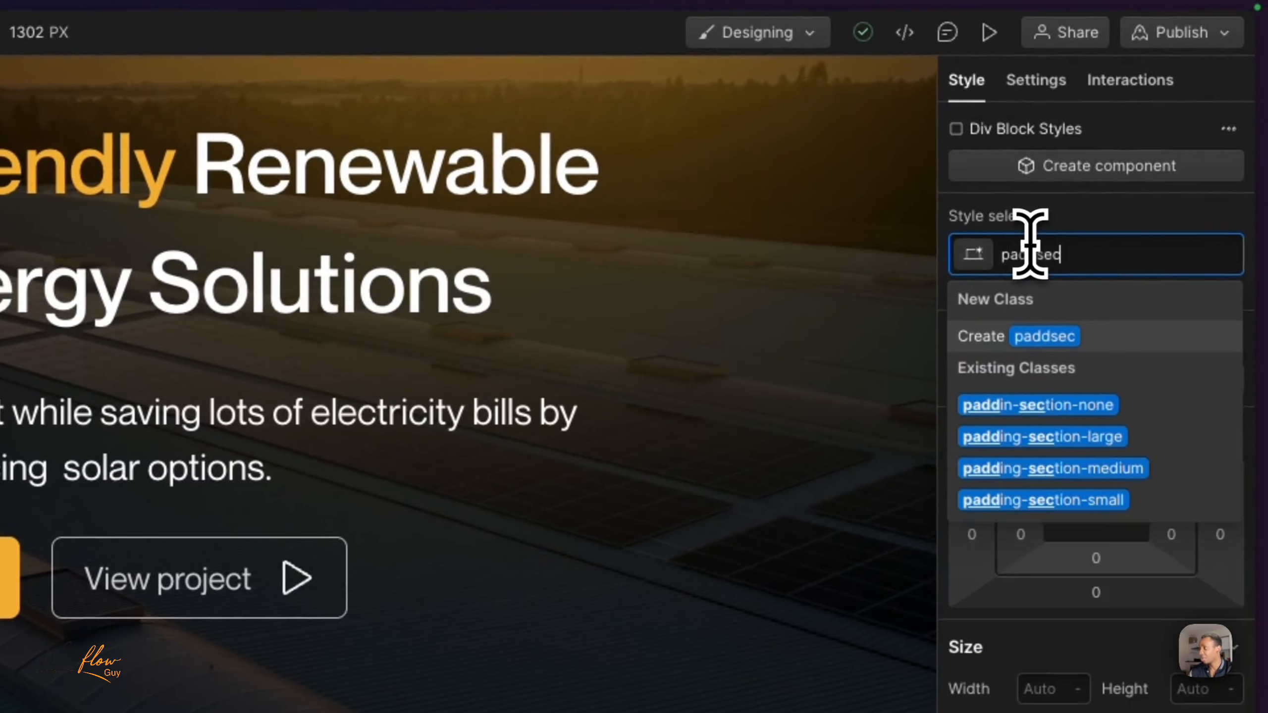
pyautogui.click(1081, 437)
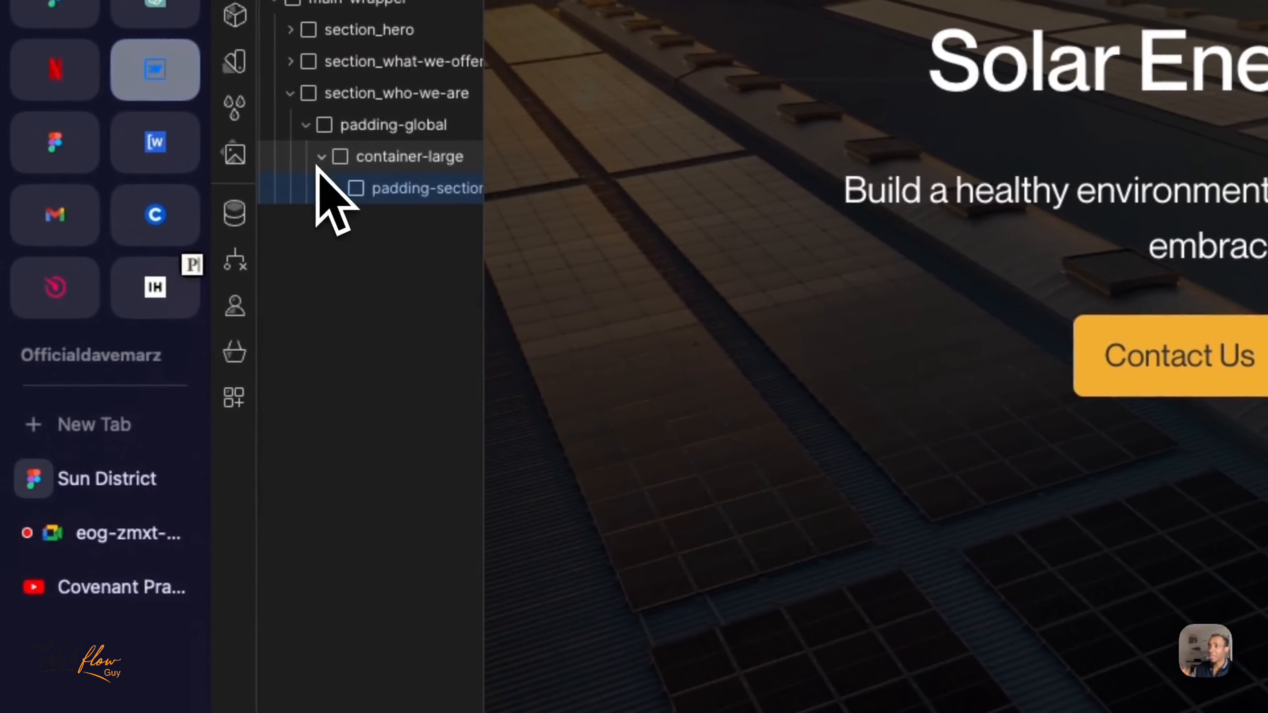
pyautogui.click(388, 101)
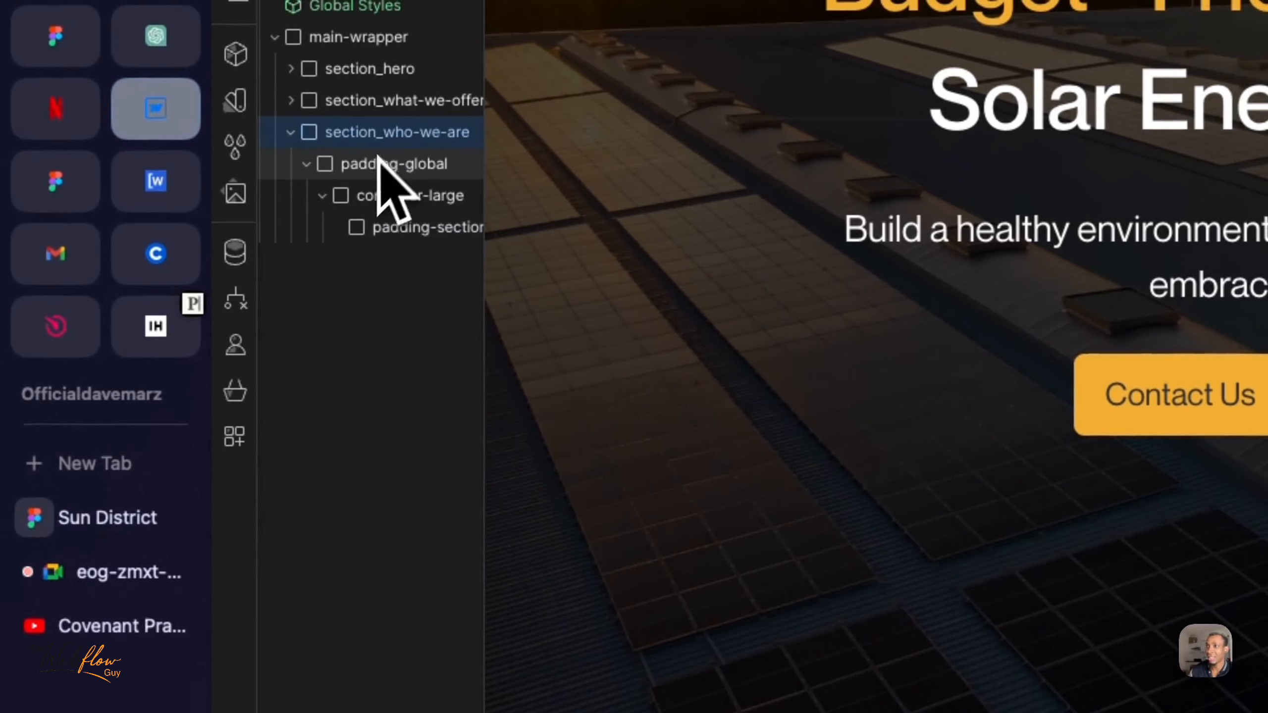
pyautogui.click(379, 165)
pyautogui.click(399, 197)
pyautogui.click(420, 227)
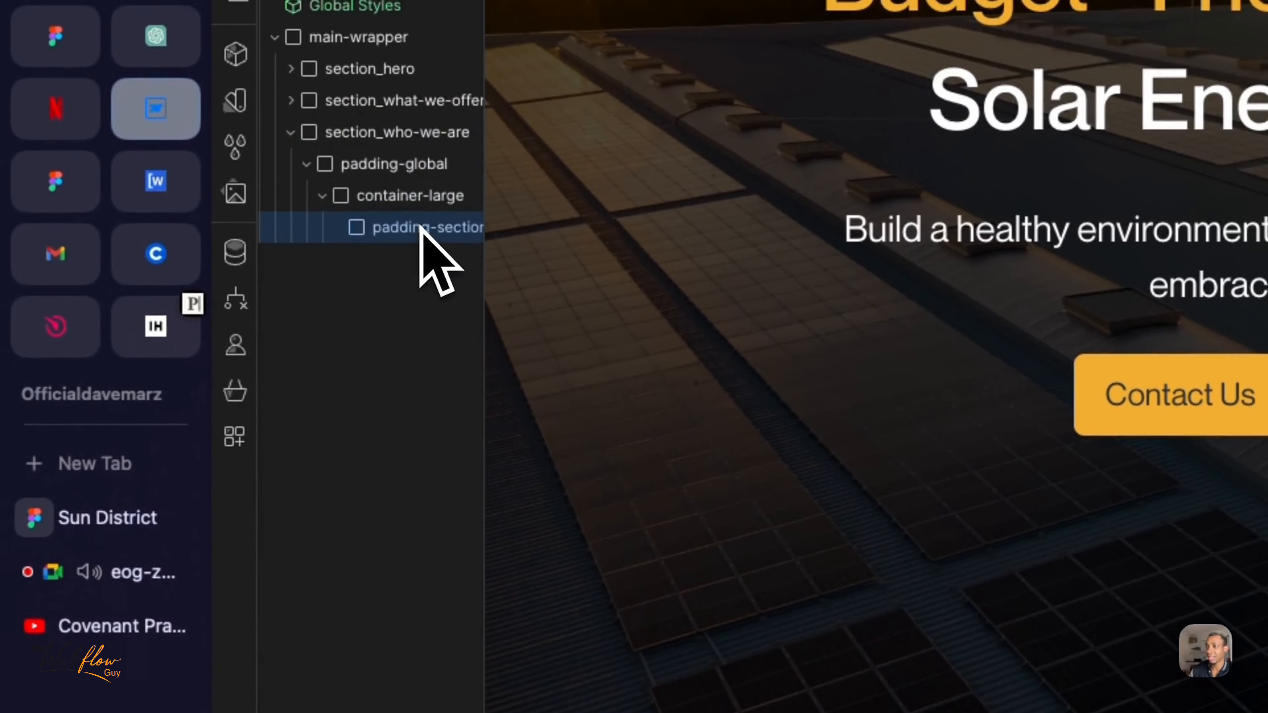
# - Switch to the Google Meet call and dismiss the raised-hand notification
pyautogui.click(140, 573)
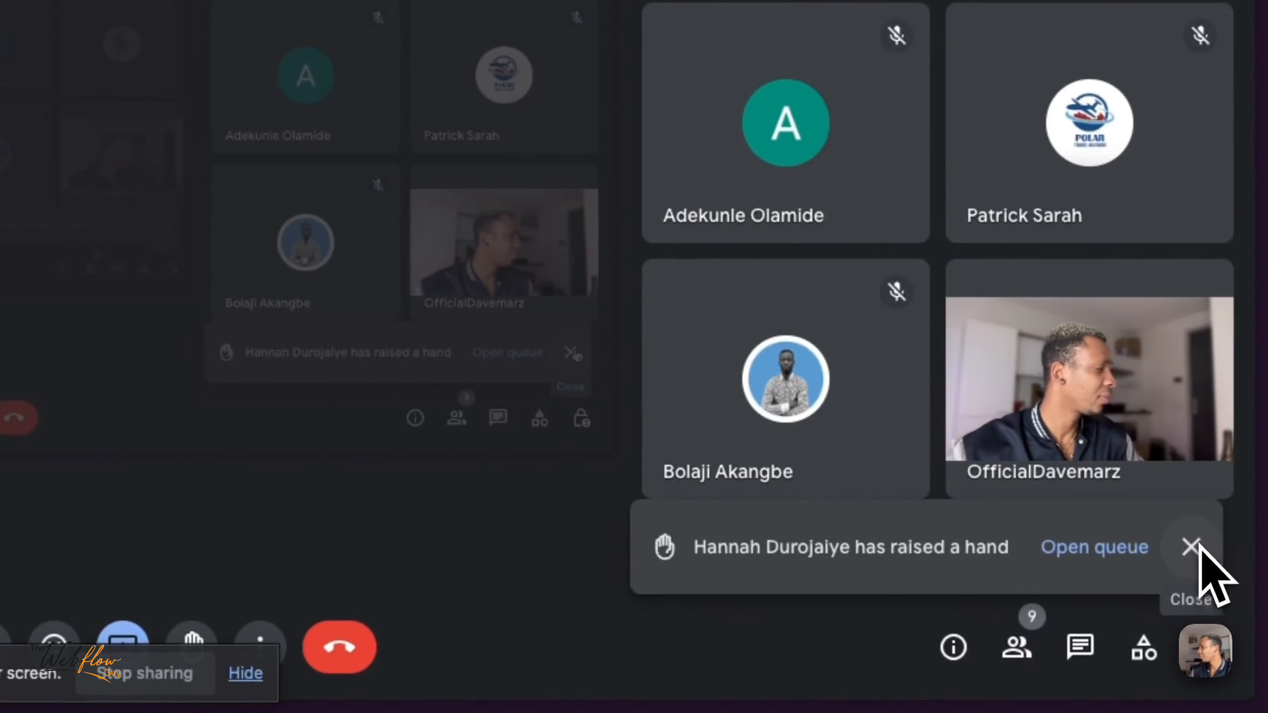
pyautogui.click(1193, 548)
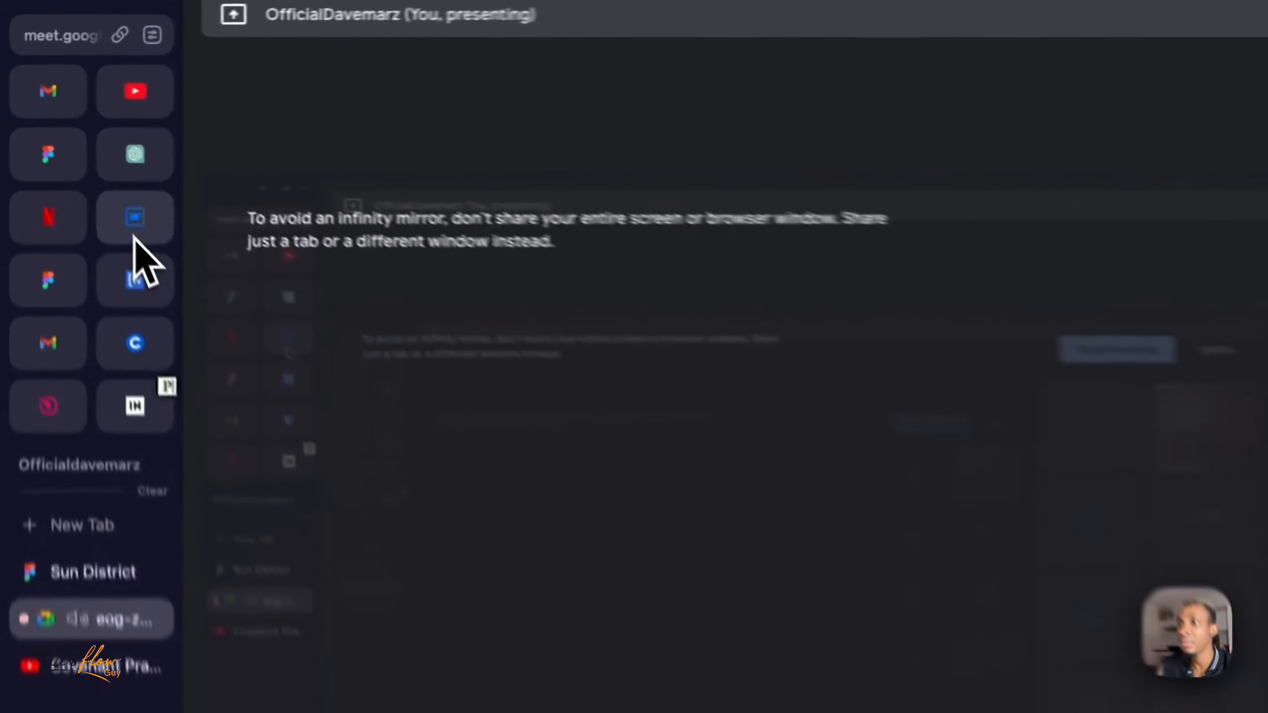
# - Switch to the Sun District design in Figma and turn on Dev Mode with the "Who we Are?" text frame selected
pyautogui.click(71, 159)
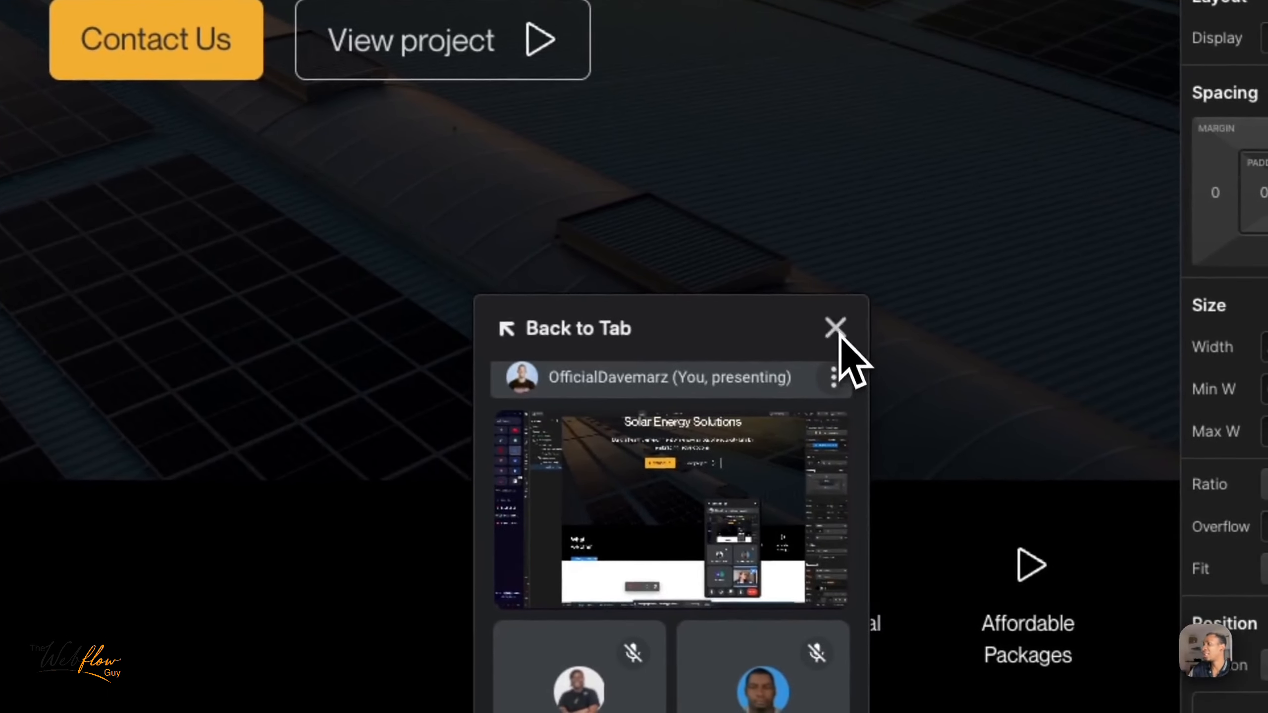
pyautogui.click(835, 328)
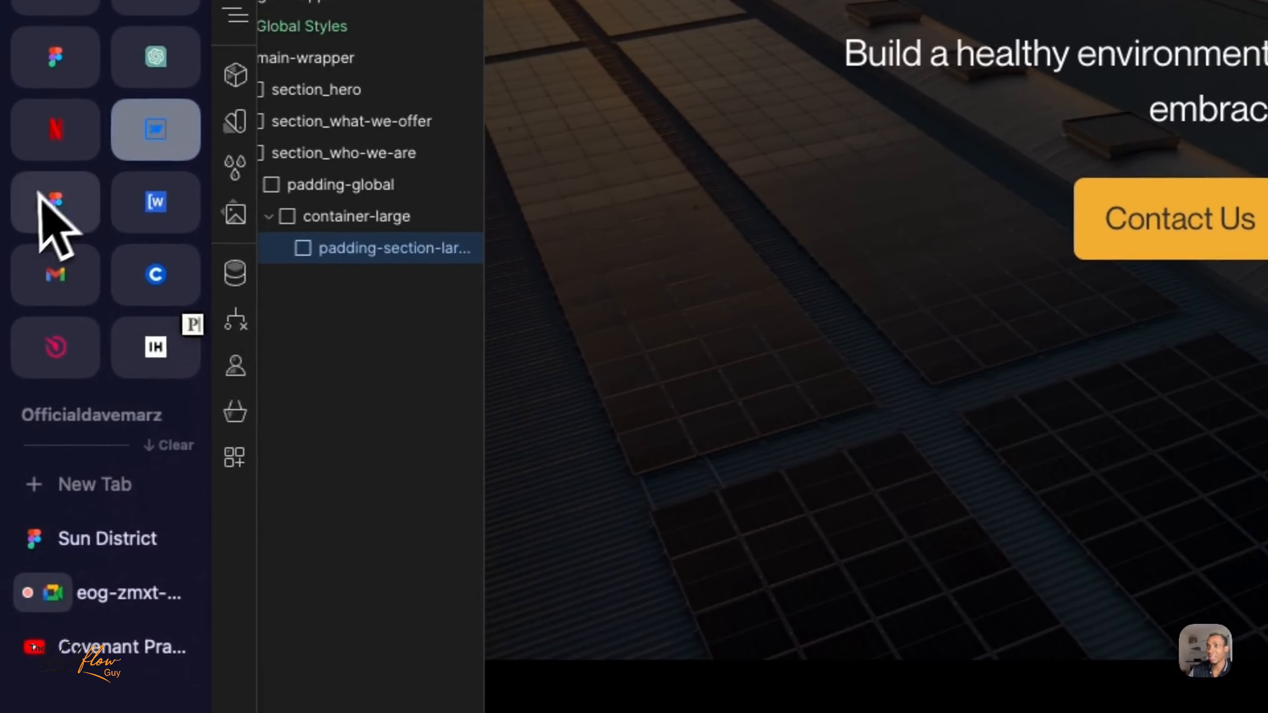
pyautogui.click(82, 554)
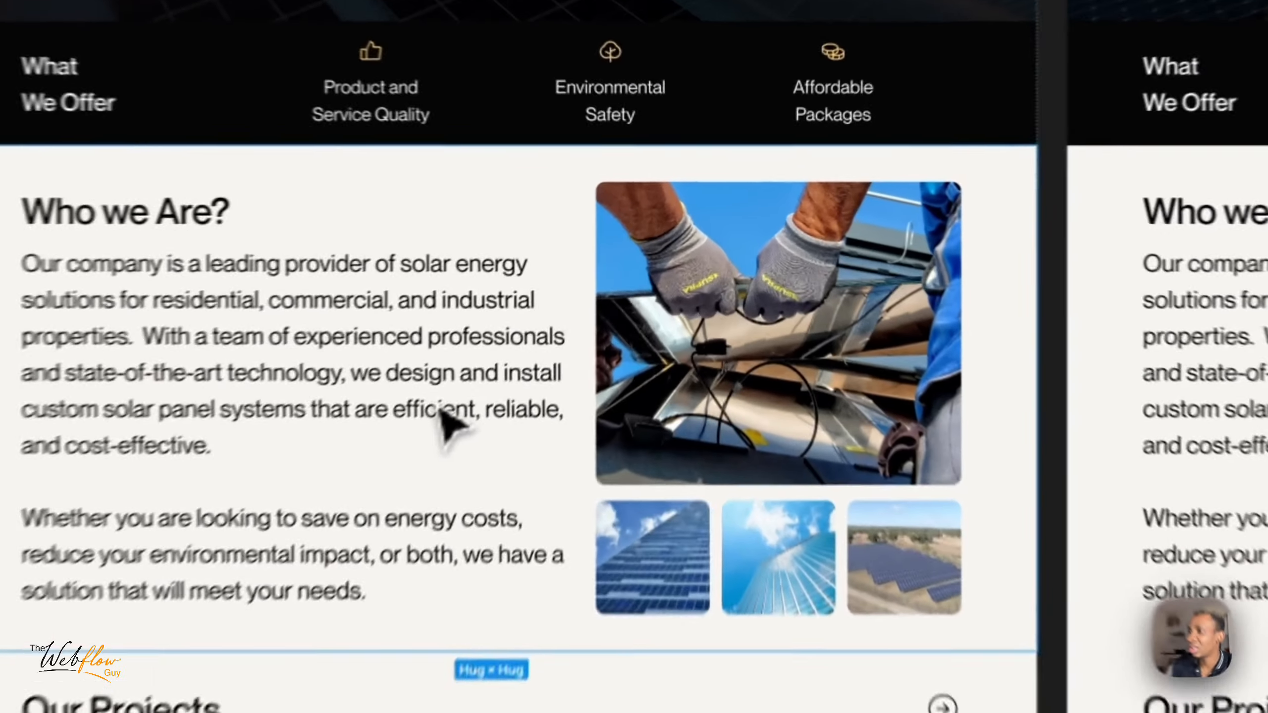
pyautogui.doubleClick(569, 300)
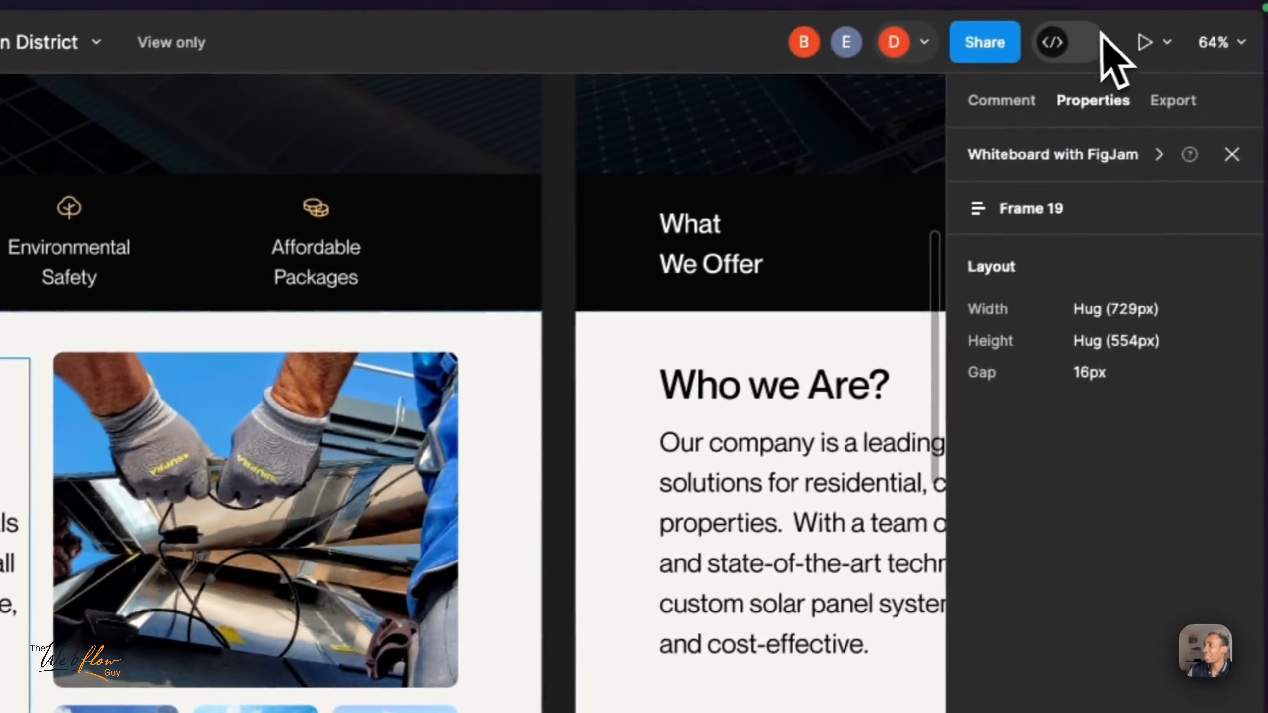
pyautogui.click(1186, 9)
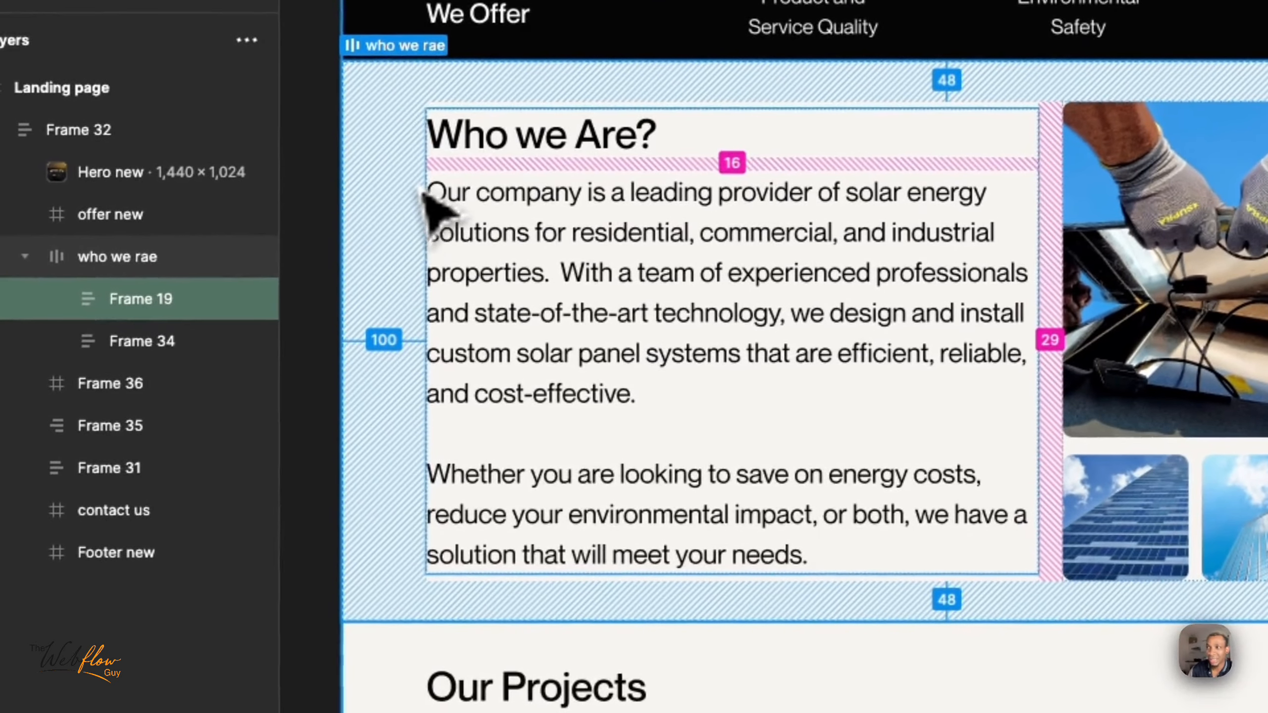
# - Inspect the heading, body text and large image of the "Who we Are?" section in Dev Mode
pyautogui.click(424, 192)
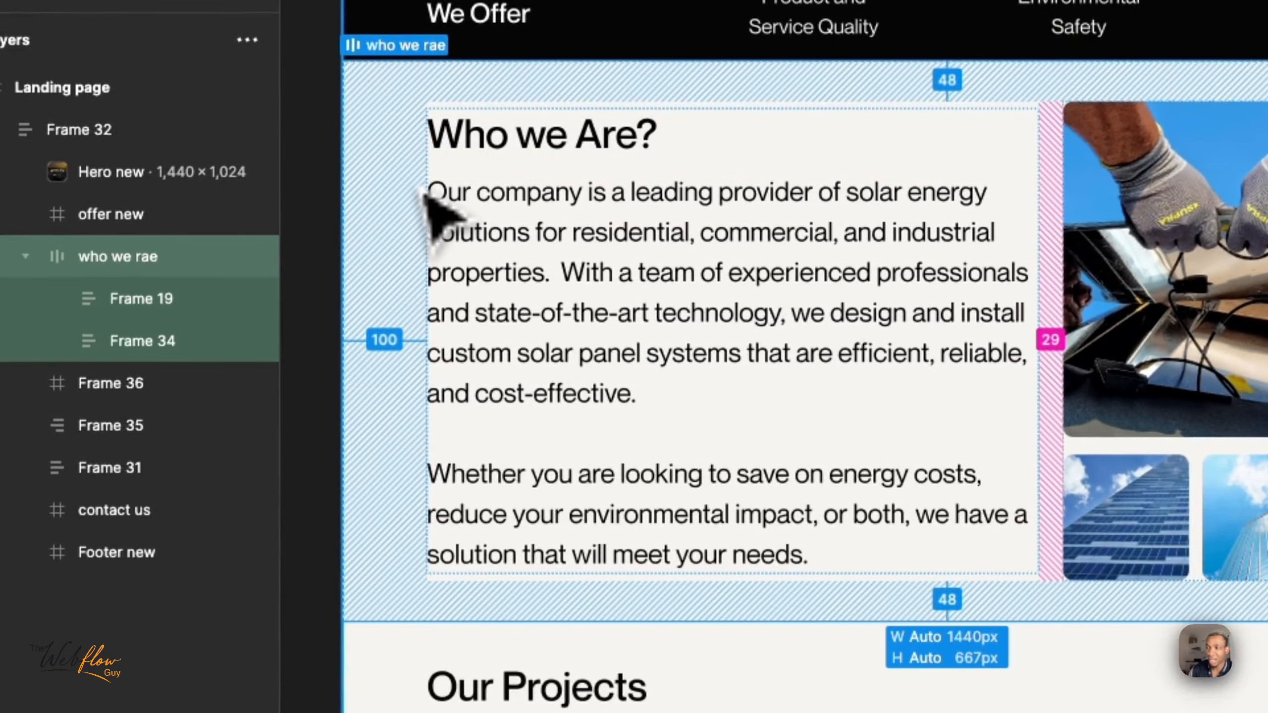
pyautogui.click(497, 145)
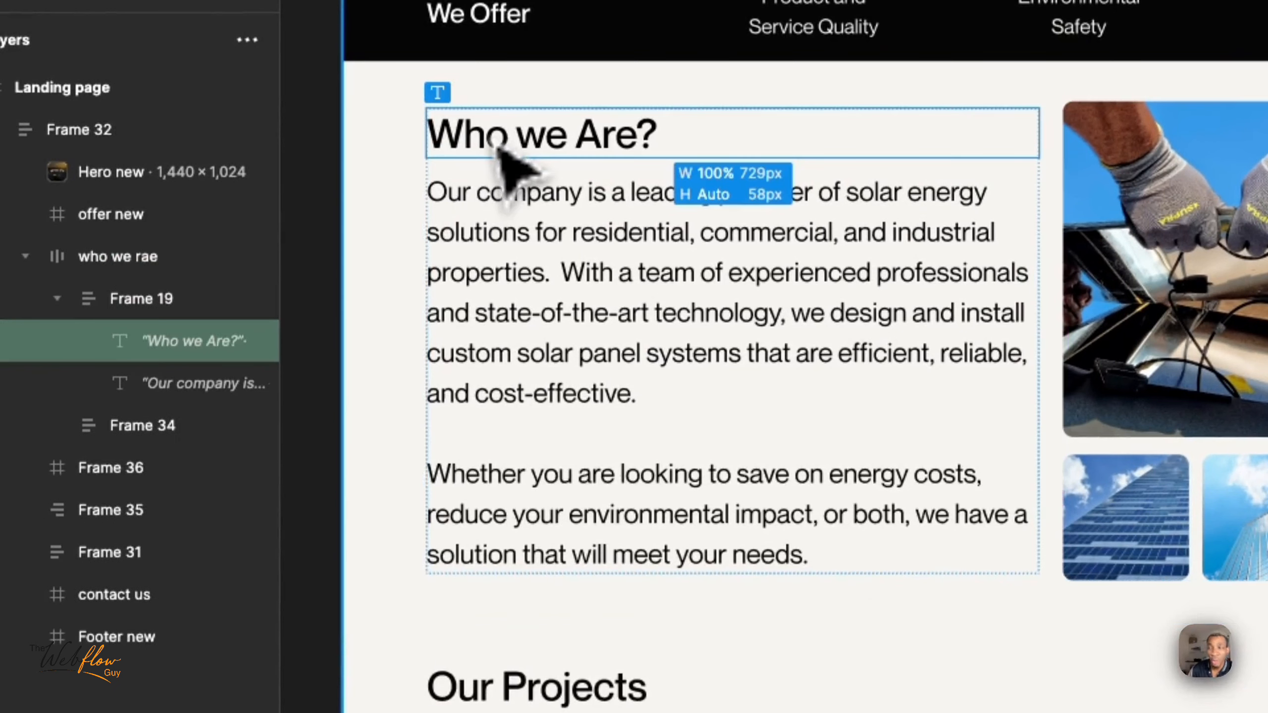
pyautogui.doubleClick(516, 237)
pyautogui.moveTo(507, 195); pyautogui.dragTo(502, 557)
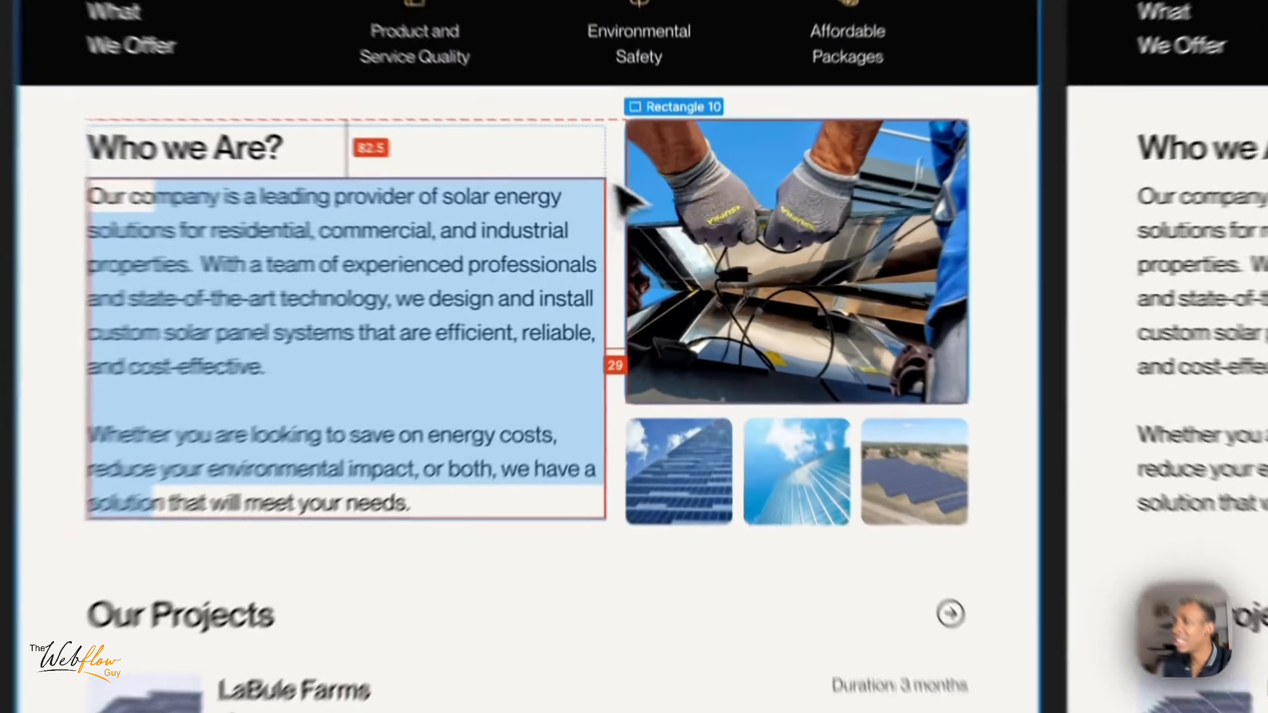
pyautogui.click(719, 254)
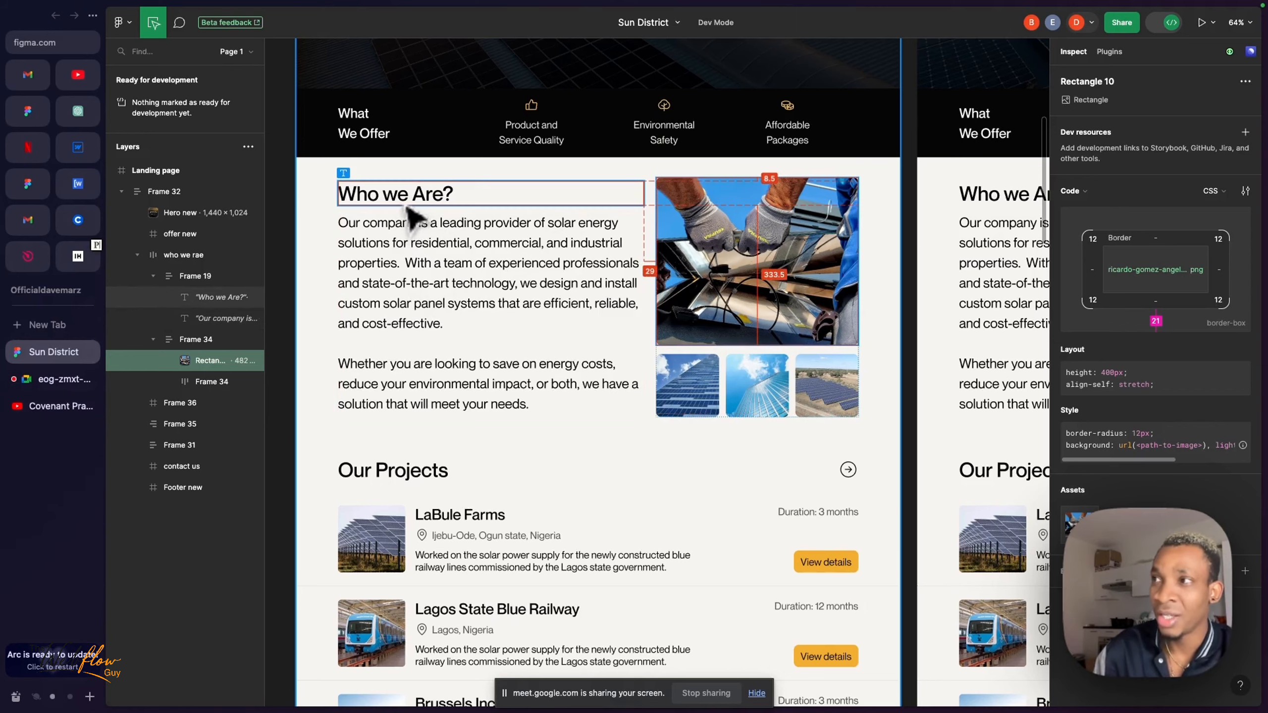
pyautogui.click(386, 194)
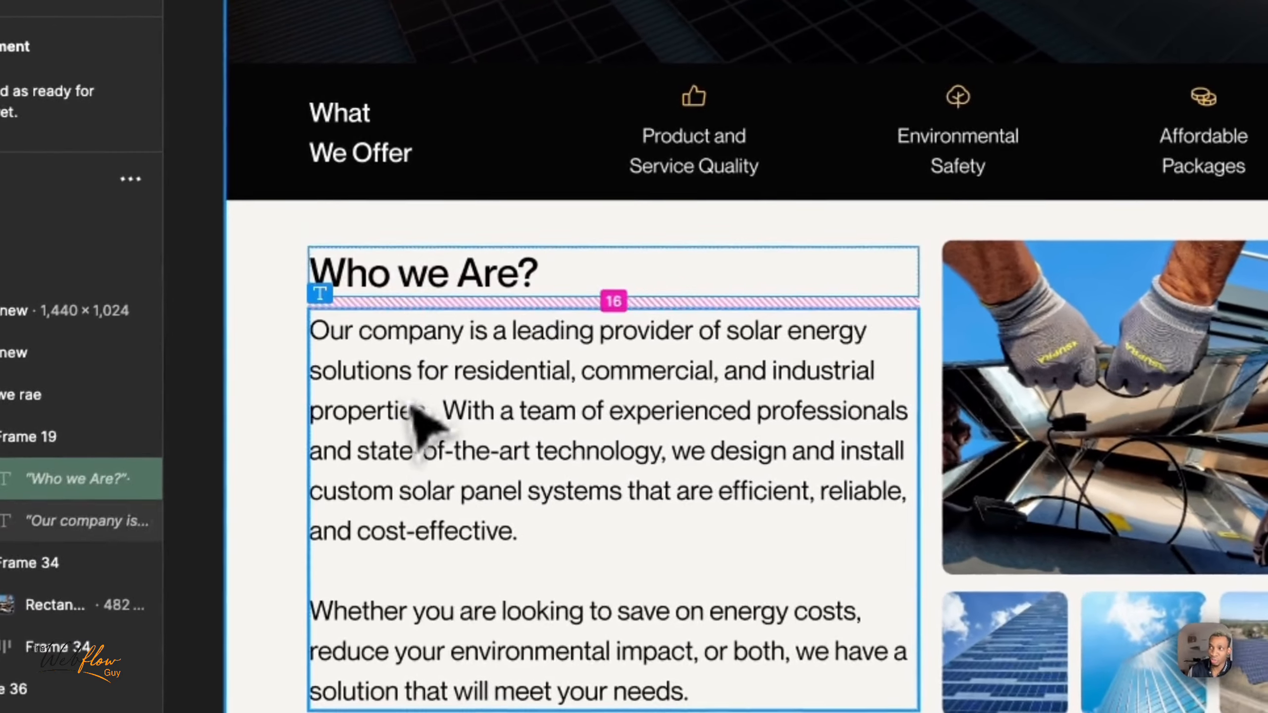
pyautogui.click(410, 408)
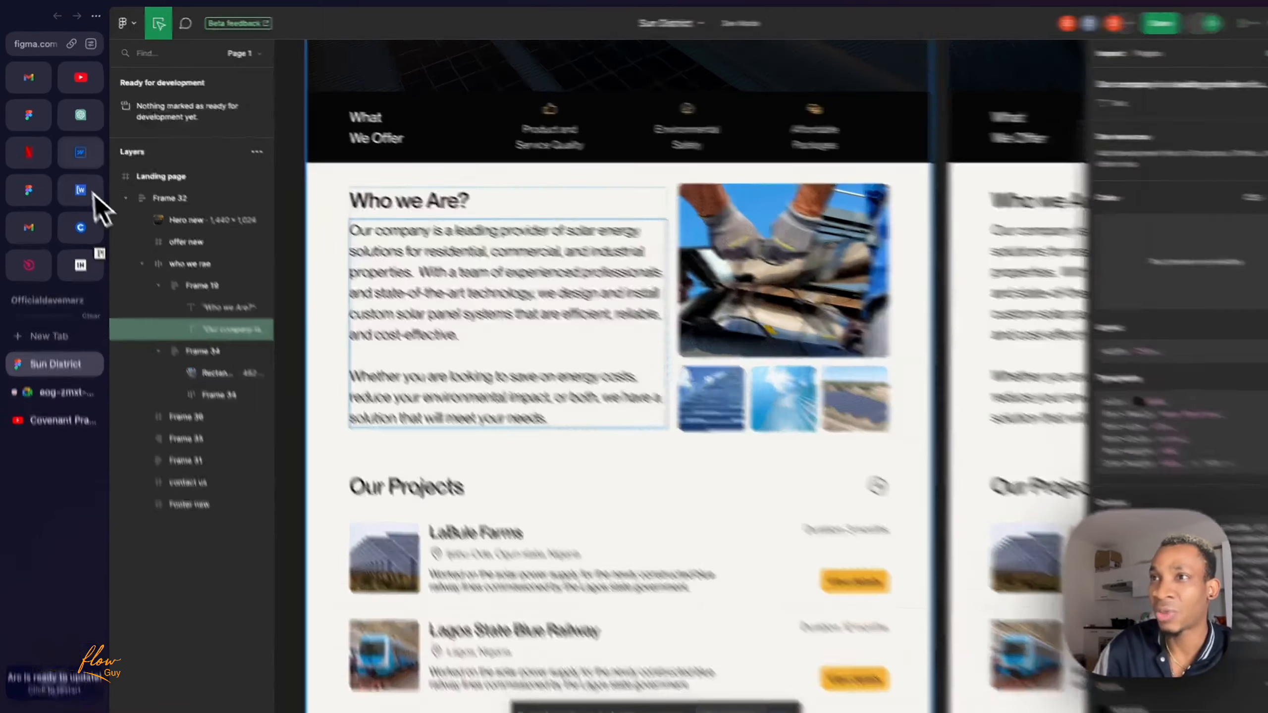
# - Switch to Webflow, add a div block inside the new section's padding-section-large and give it the new class who-we-are_component
pyautogui.click(77, 147)
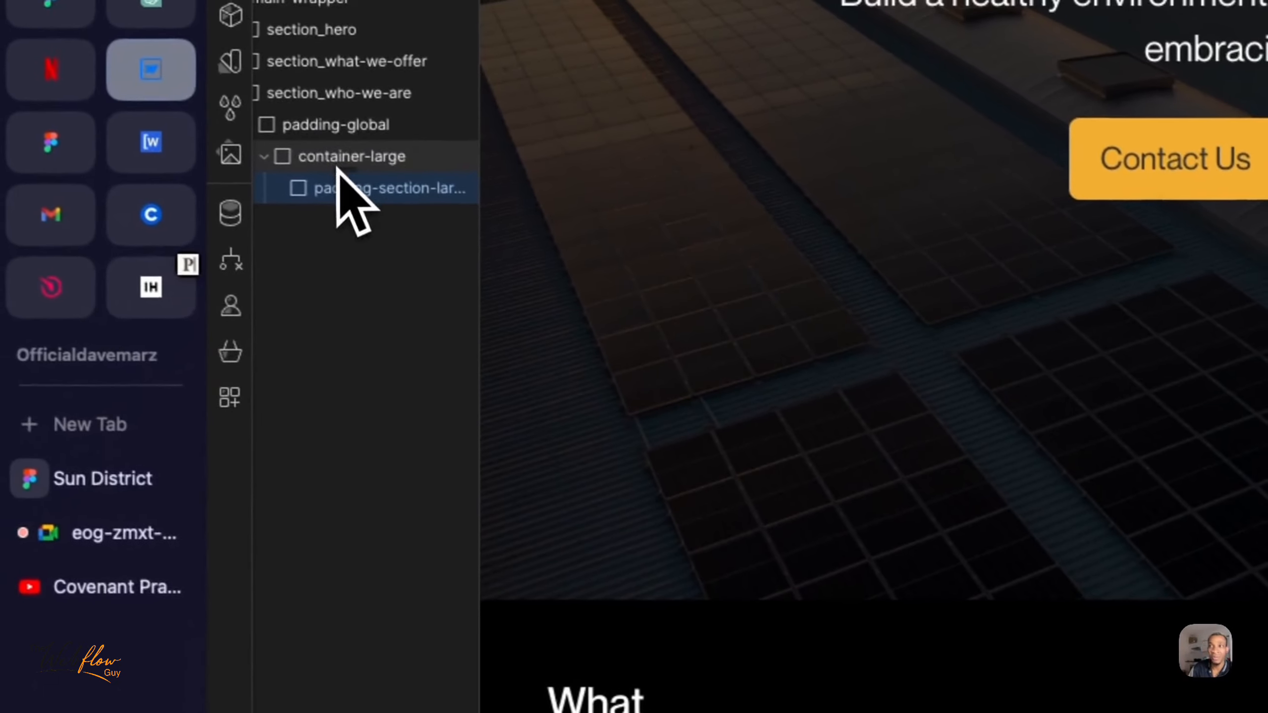
pyautogui.press('super+e')
pyautogui.write('div')
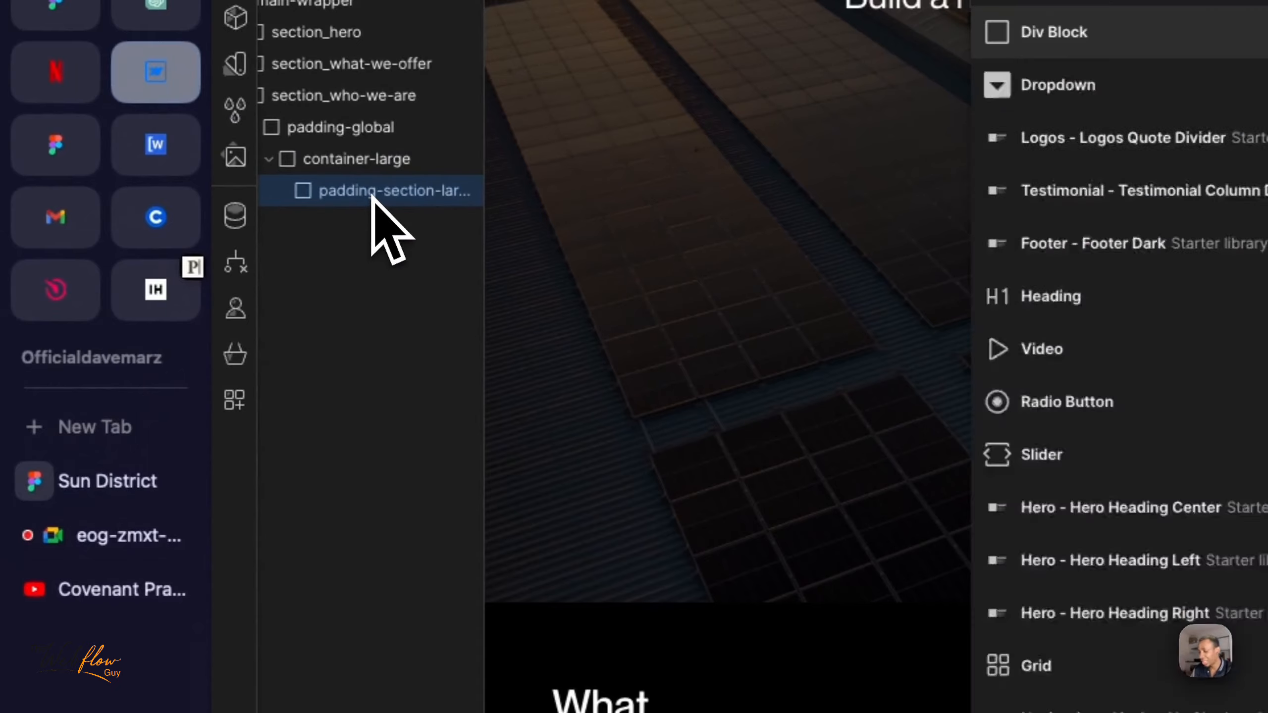
pyautogui.press('Return')
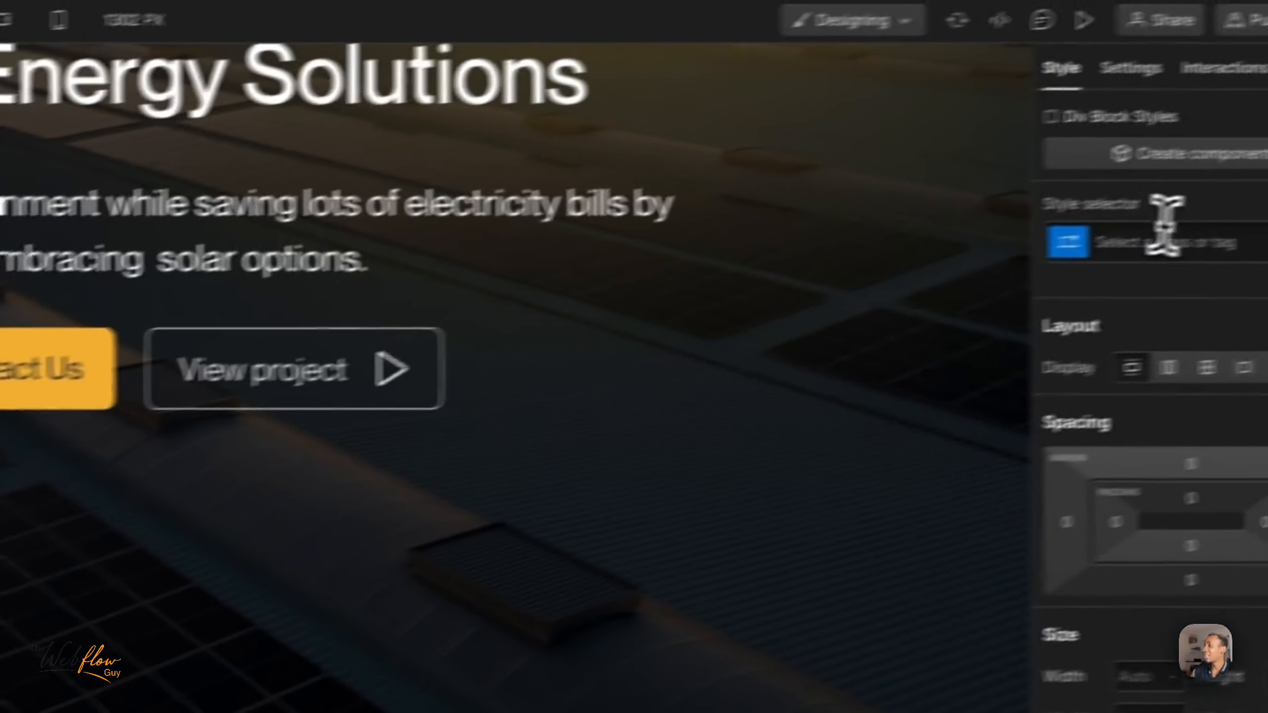
pyautogui.click(1090, 257)
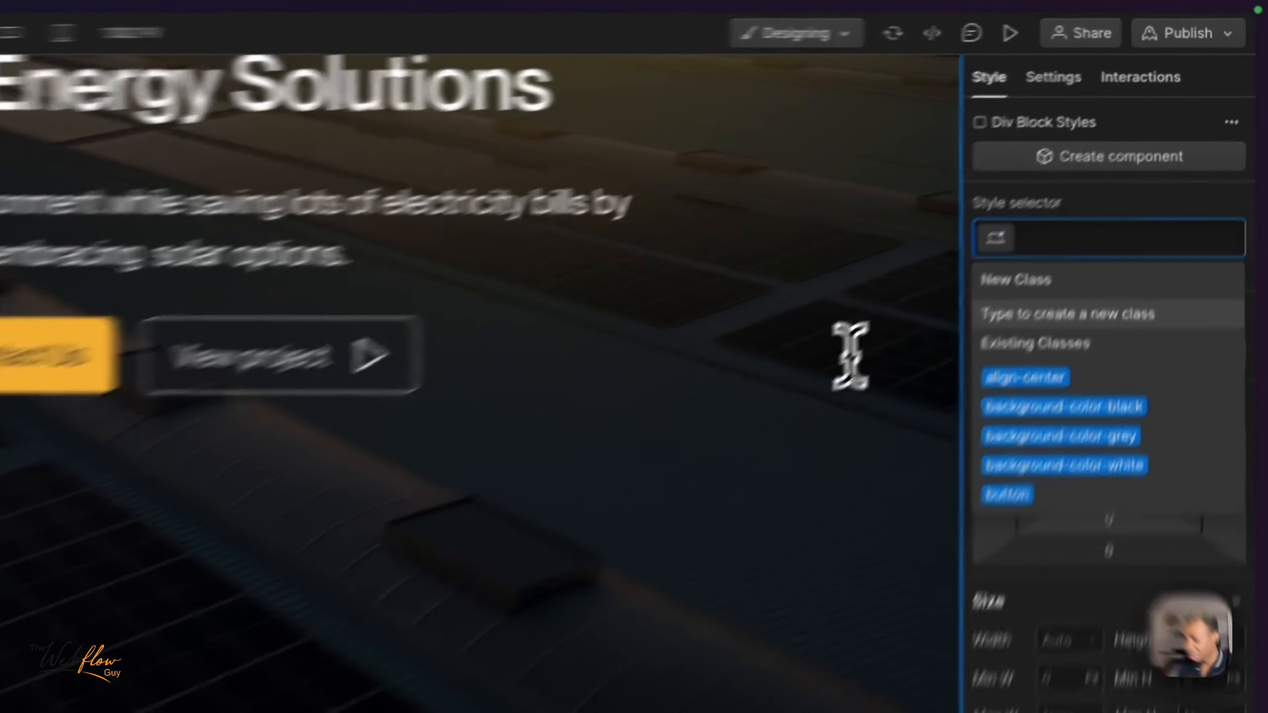
pyautogui.write('who-w')
pyautogui.write('e-ar')
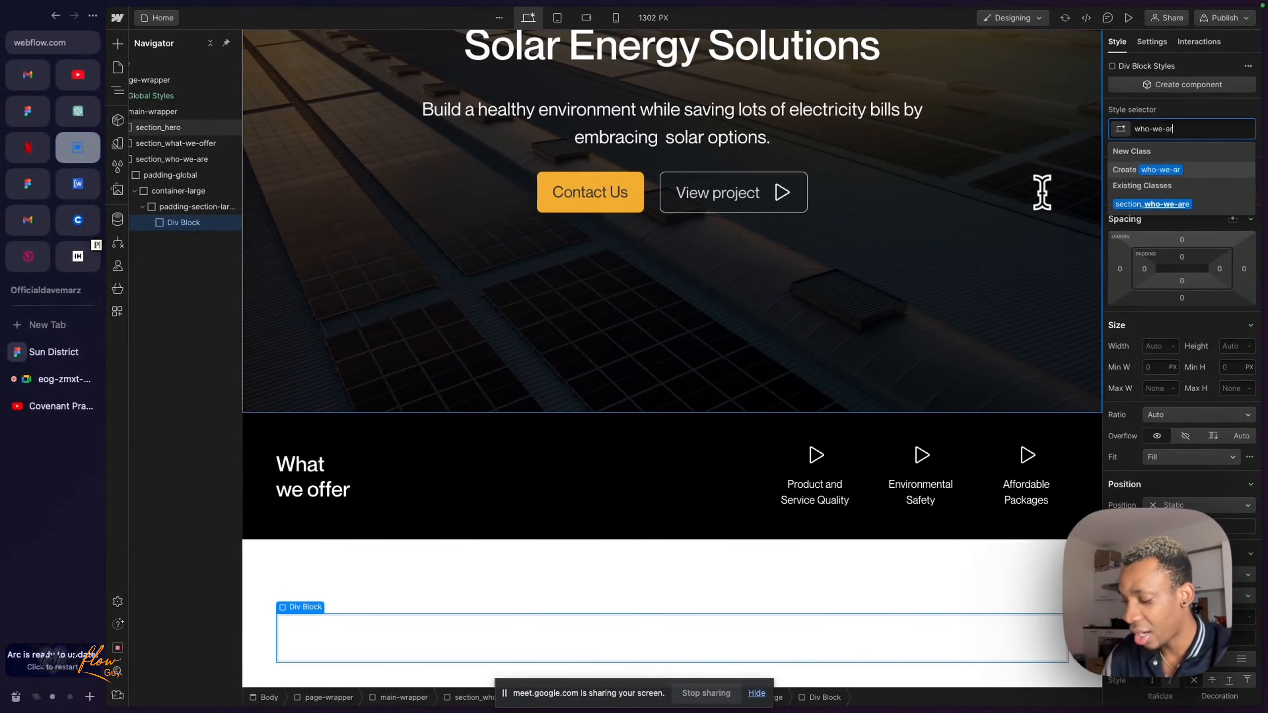
pyautogui.write('e_component')
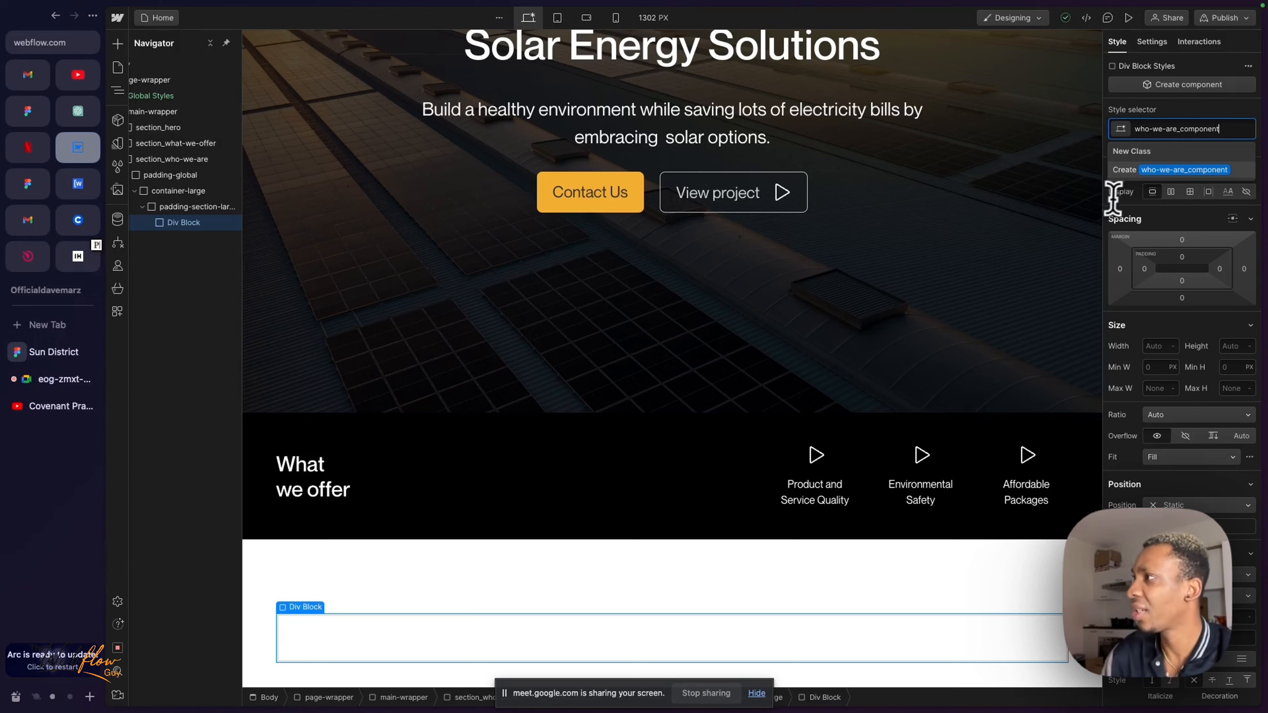
pyautogui.press('Return')
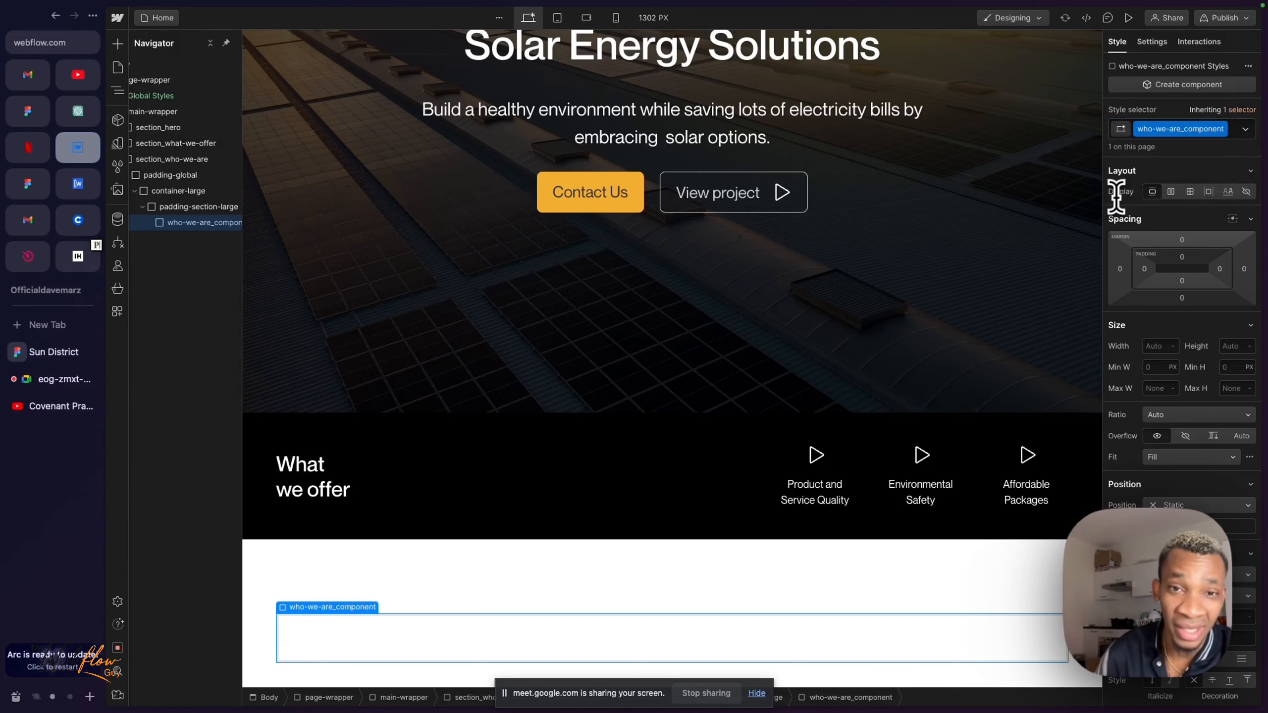
# - Nest a div block inside who-we-are_component
pyautogui.scroll(-1, 812, 405)
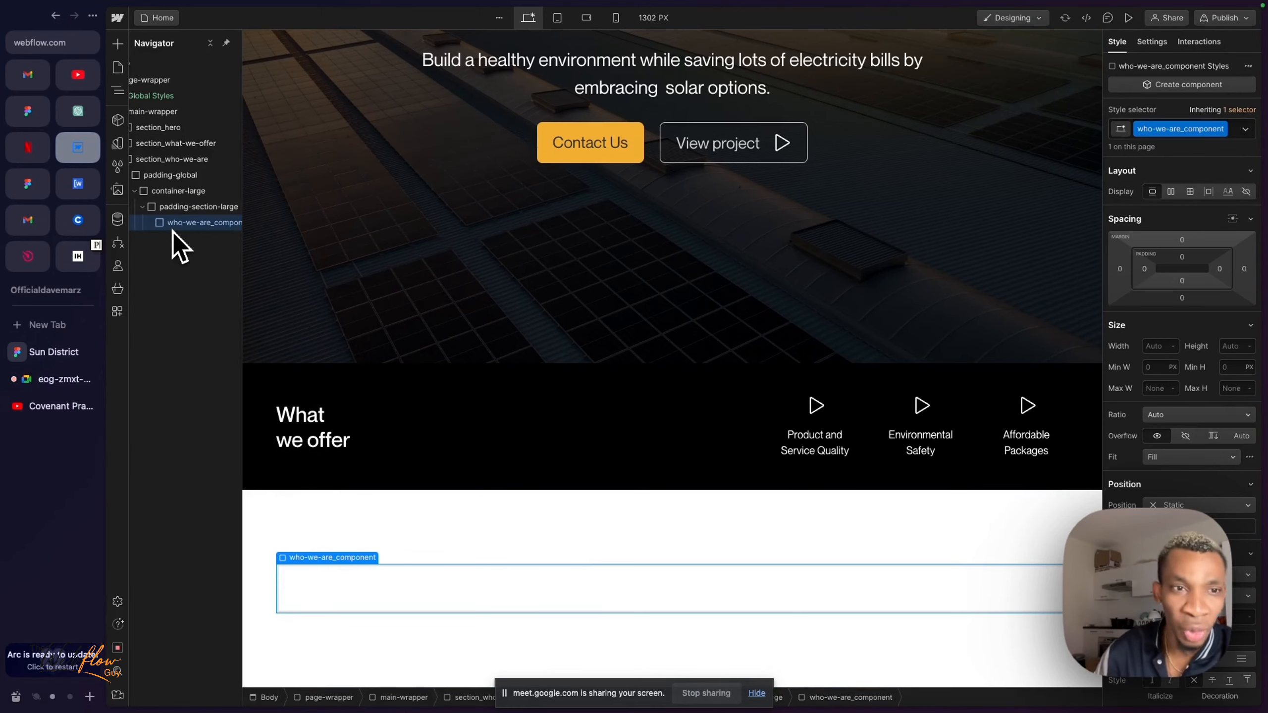
pyautogui.hscroll(-2, 173, 229)
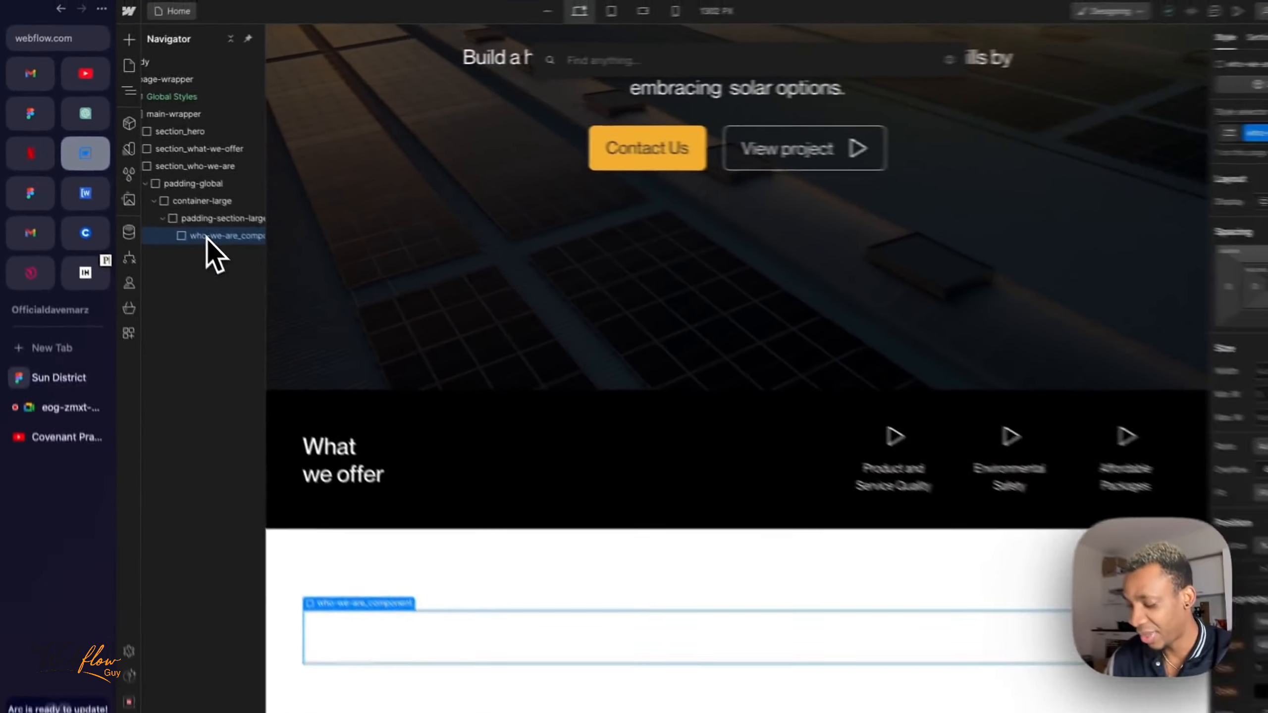
pyautogui.press('super+e')
pyautogui.write('div')
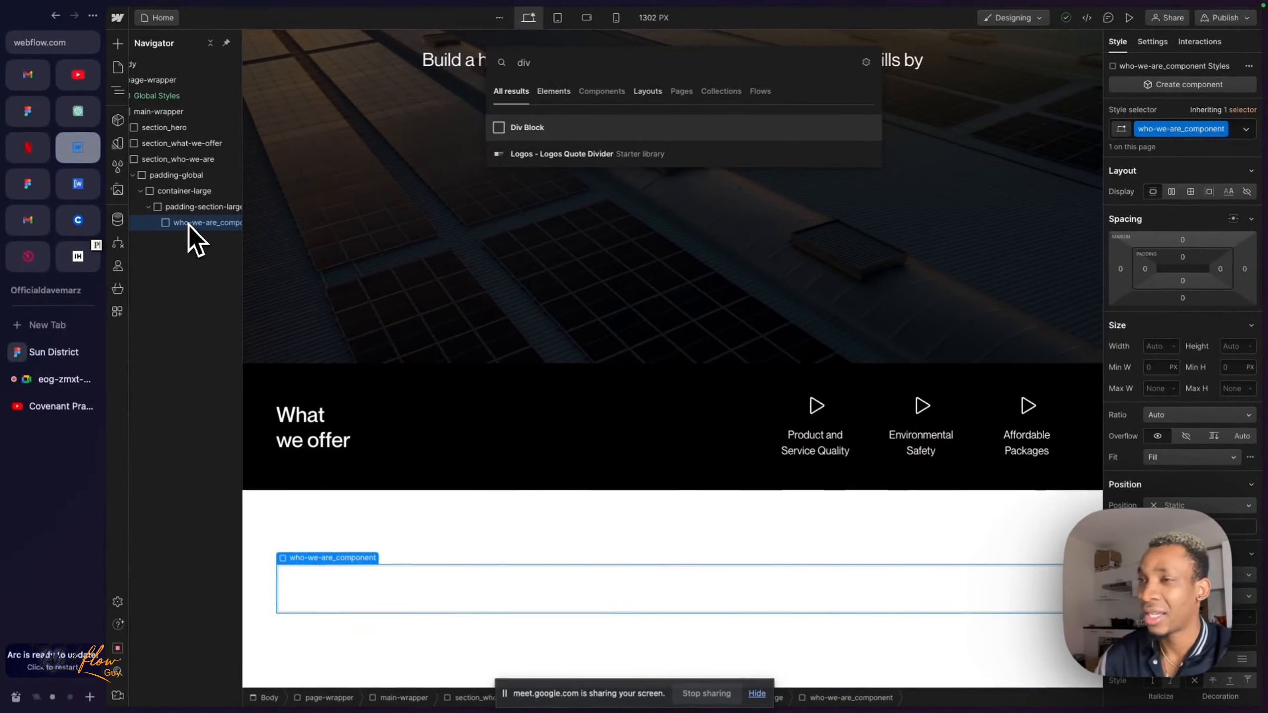
pyautogui.press('Return')
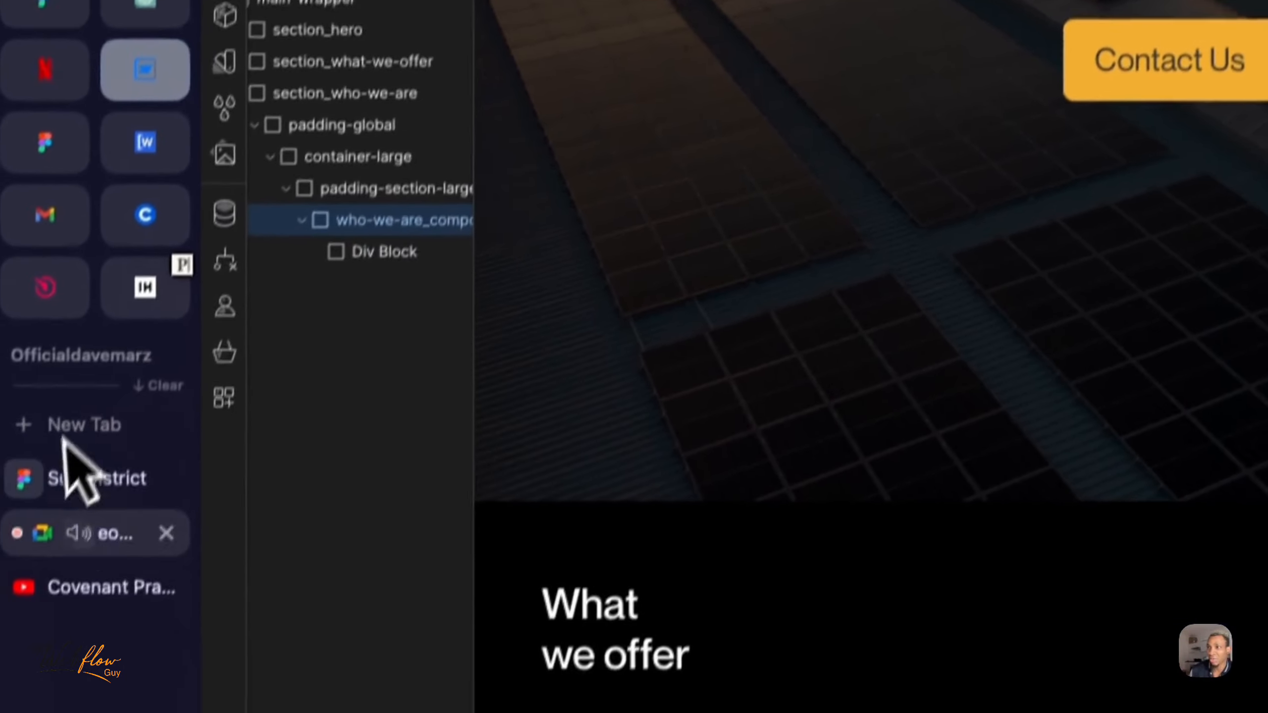
# - Check the Google Meet call and return to the Webflow Designer
pyautogui.click(95, 659)
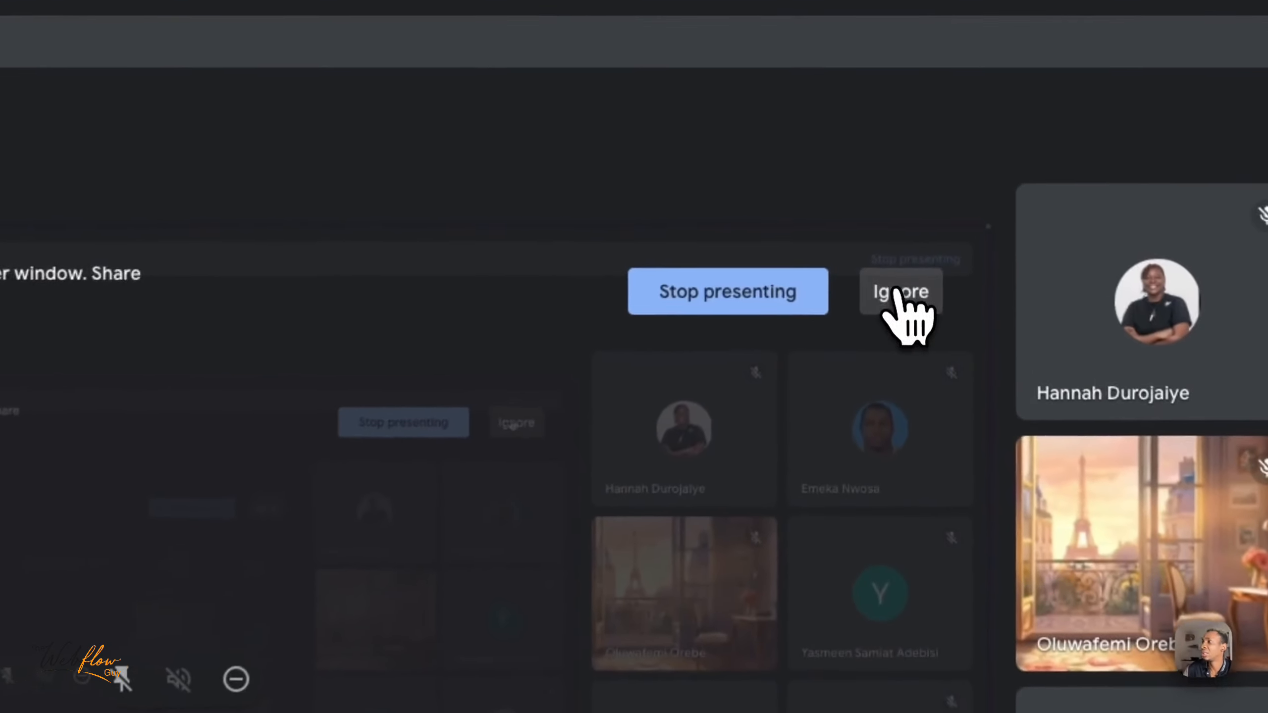
pyautogui.click(895, 294)
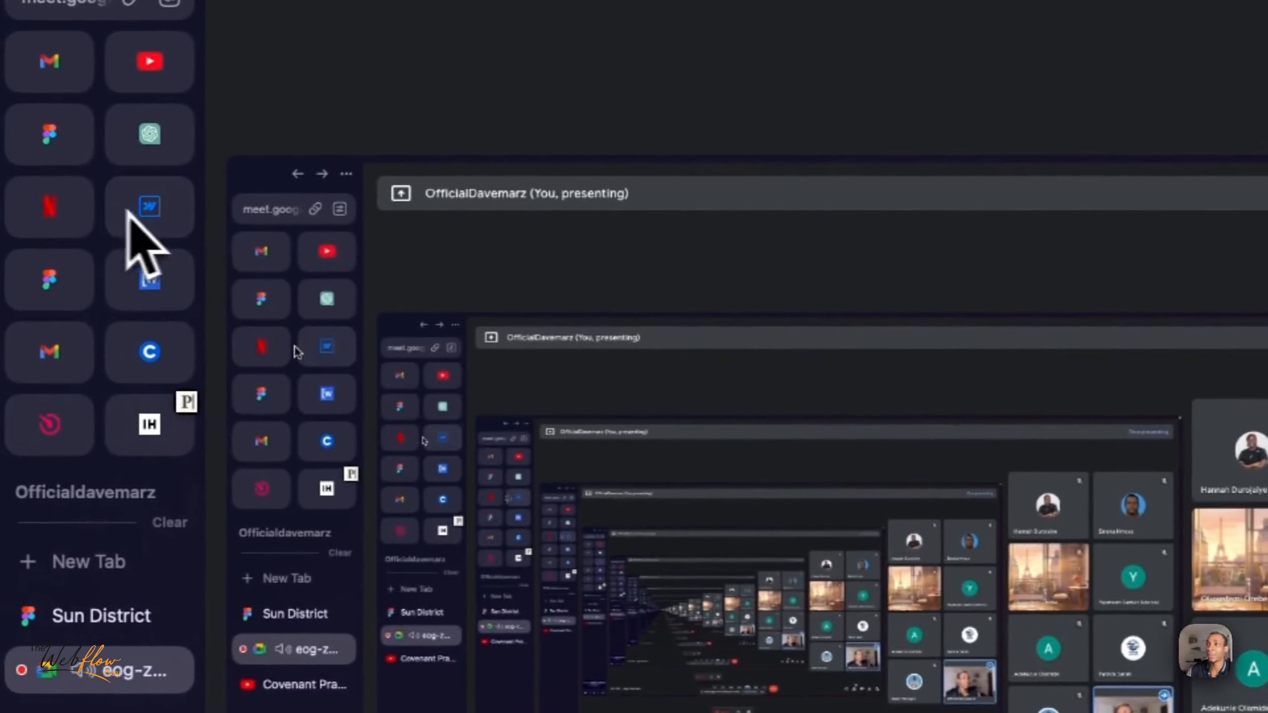
pyautogui.click(138, 212)
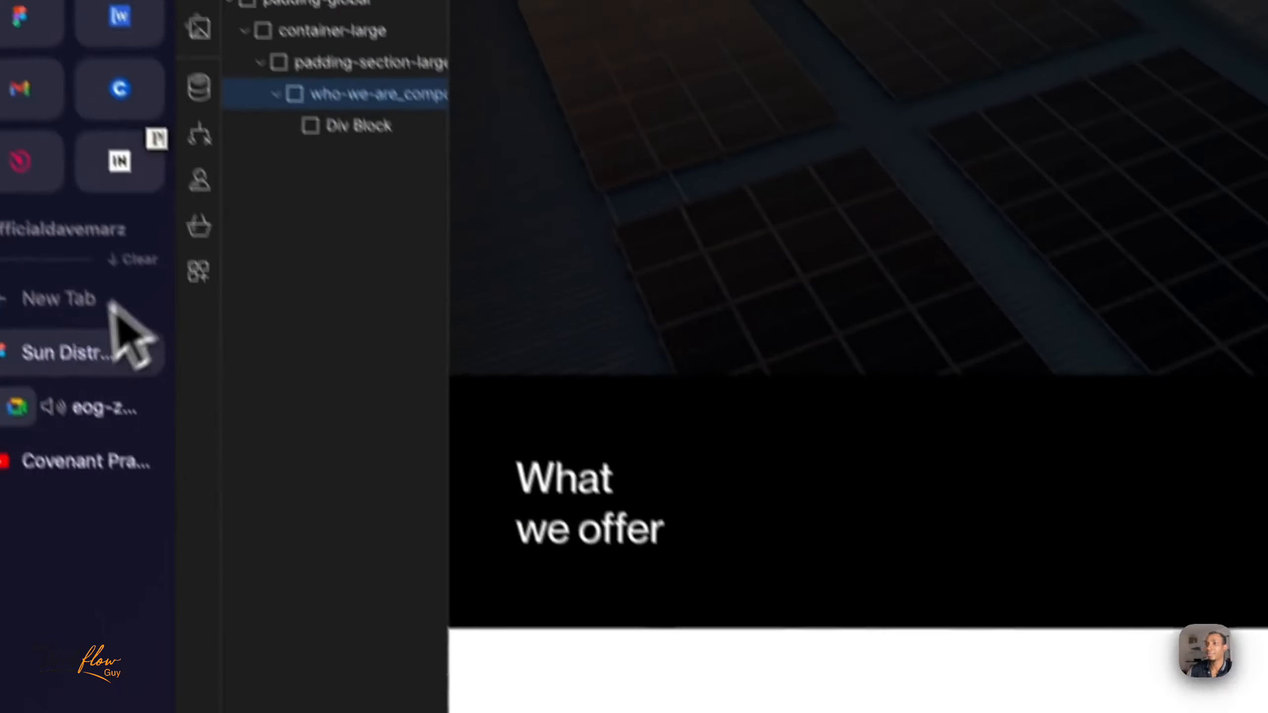
pyautogui.click(127, 405)
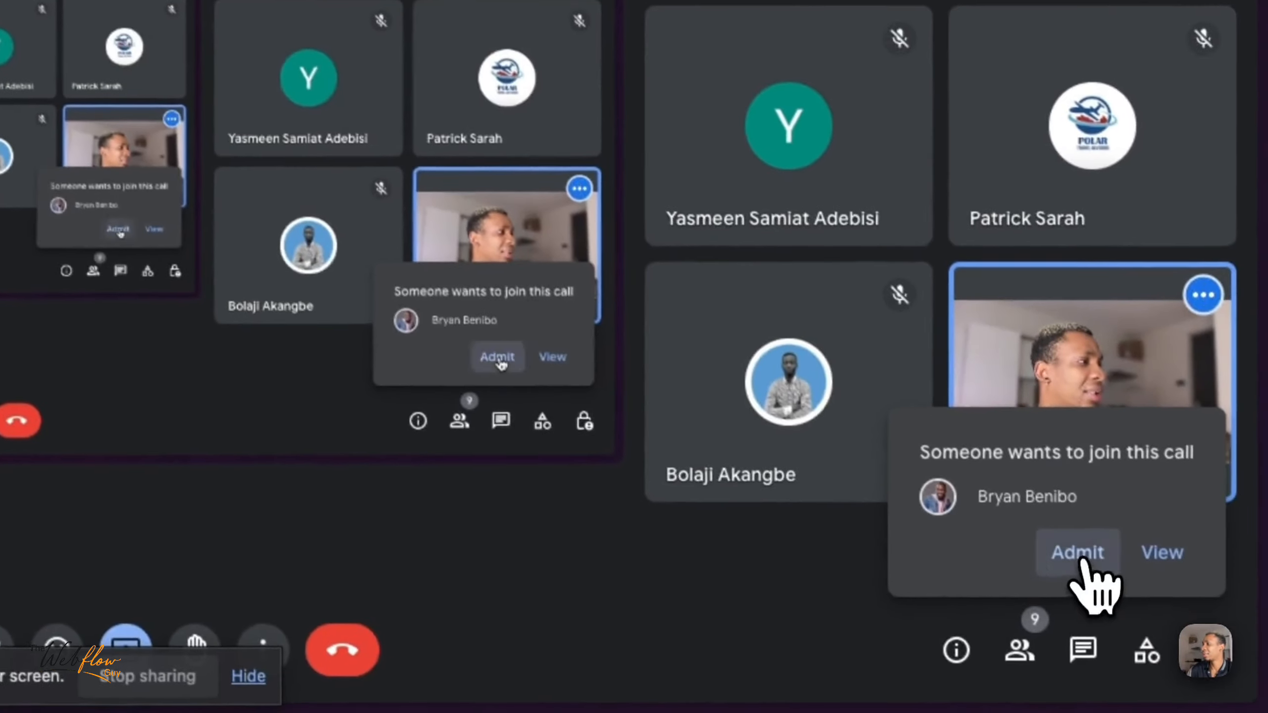
pyautogui.click(1116, 591)
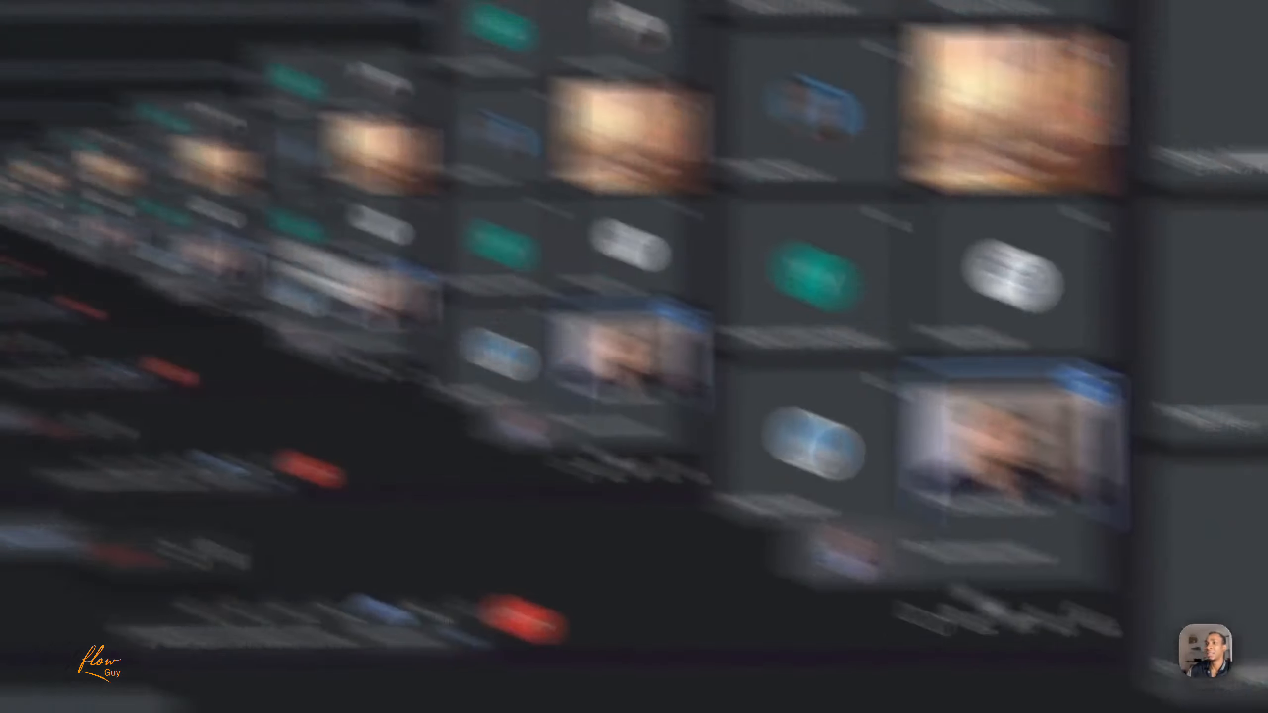
pyautogui.click(167, 115)
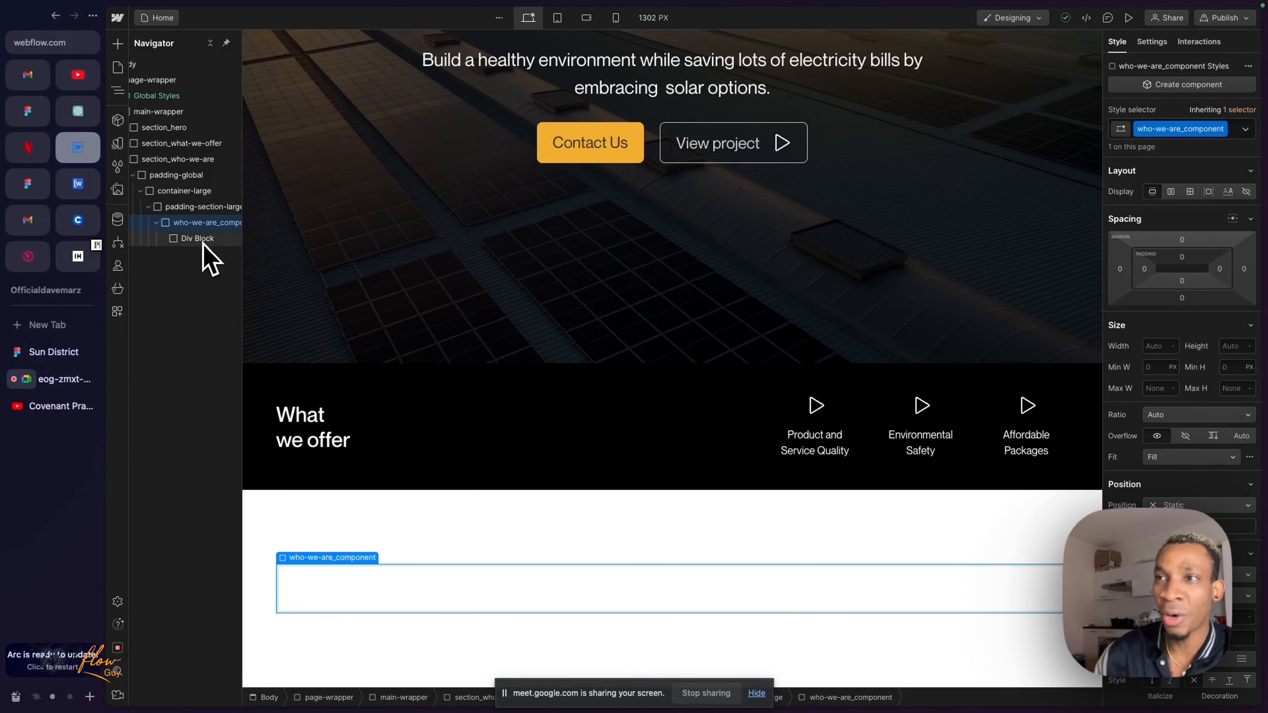
# - Switch to the Sun District design in Figma and examine the "Who we Are?" heading and the paragraph under it
pyautogui.moveTo(27, 184)
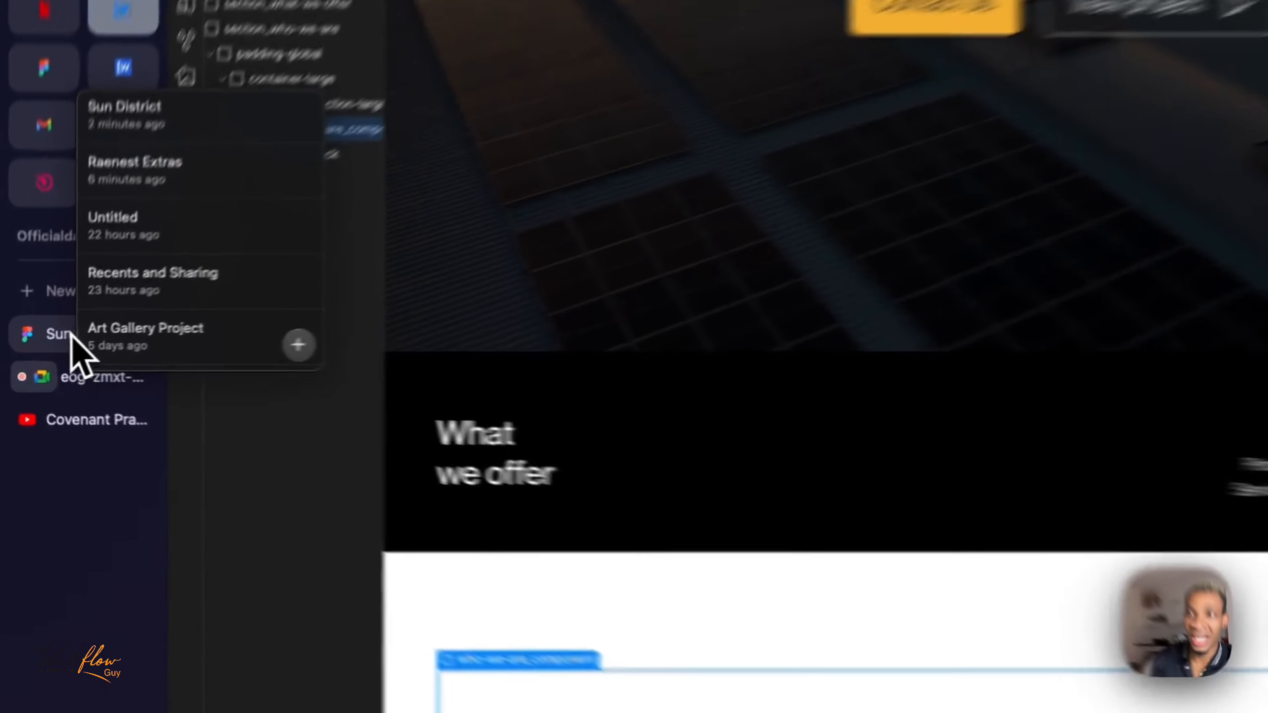
pyautogui.click(37, 352)
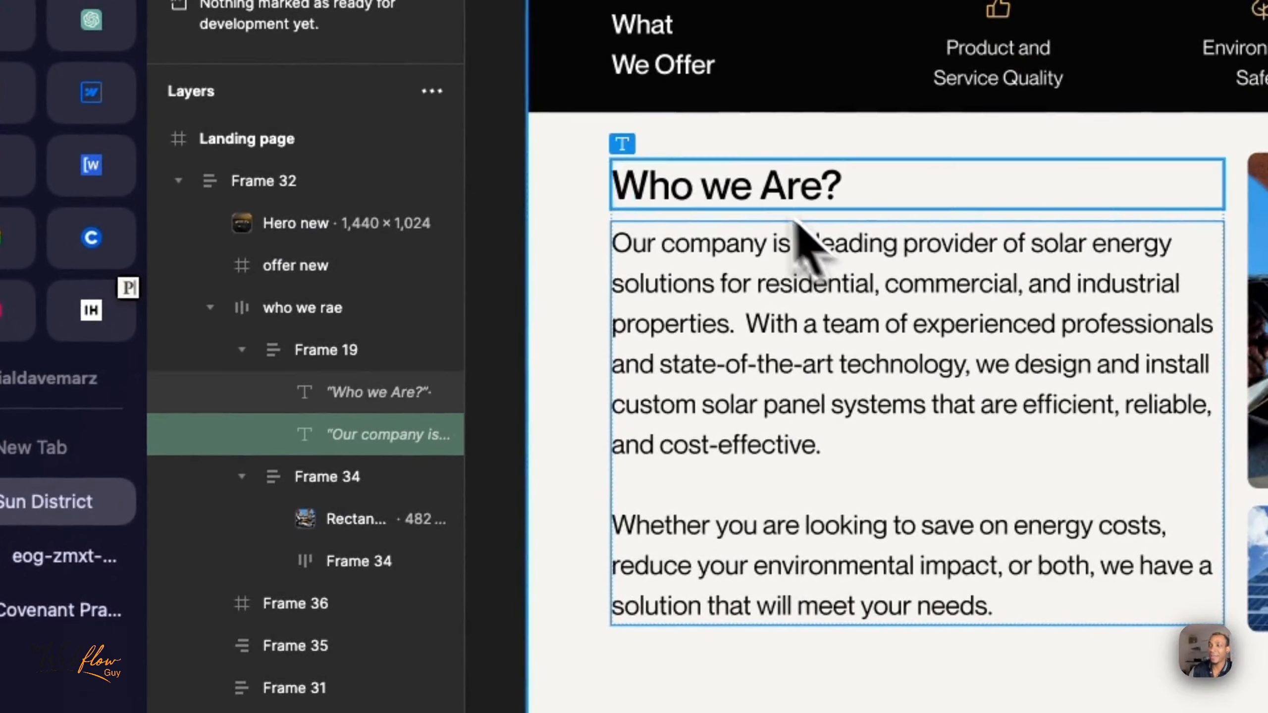
pyautogui.click(756, 198)
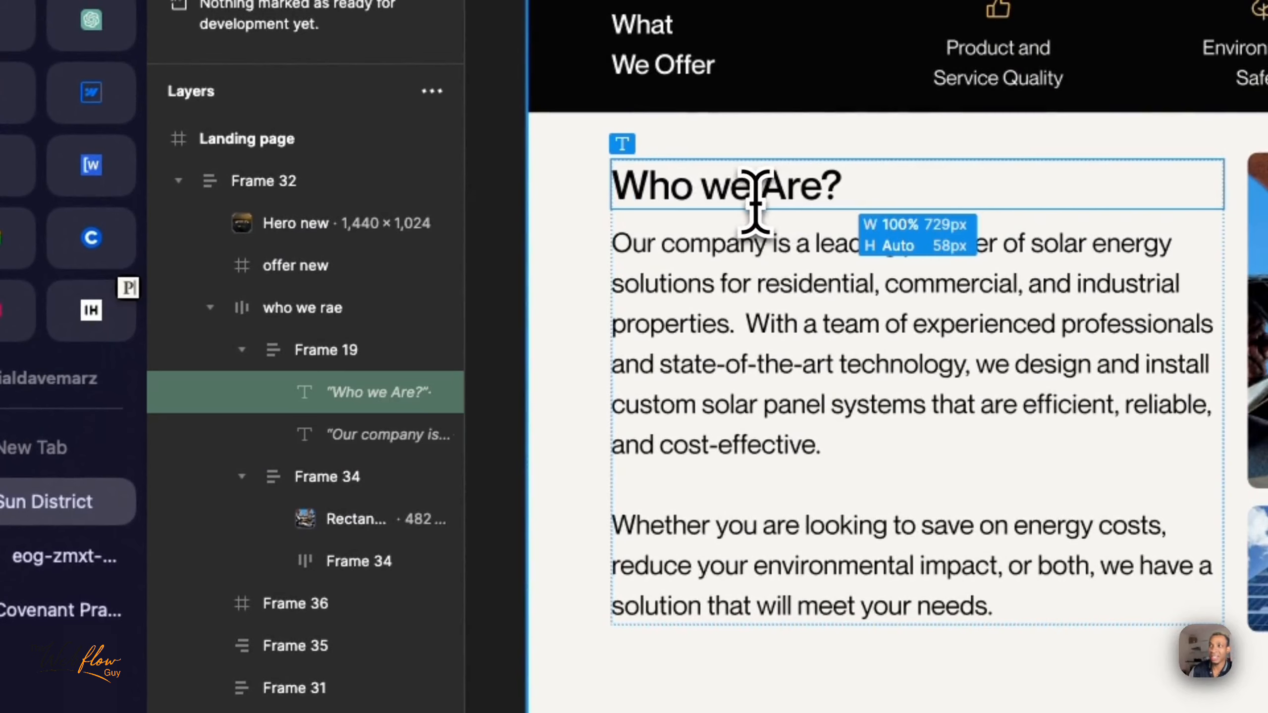
pyautogui.click(750, 252)
pyautogui.scroll(2, 744, 300)
pyautogui.tripleClick(743, 364)
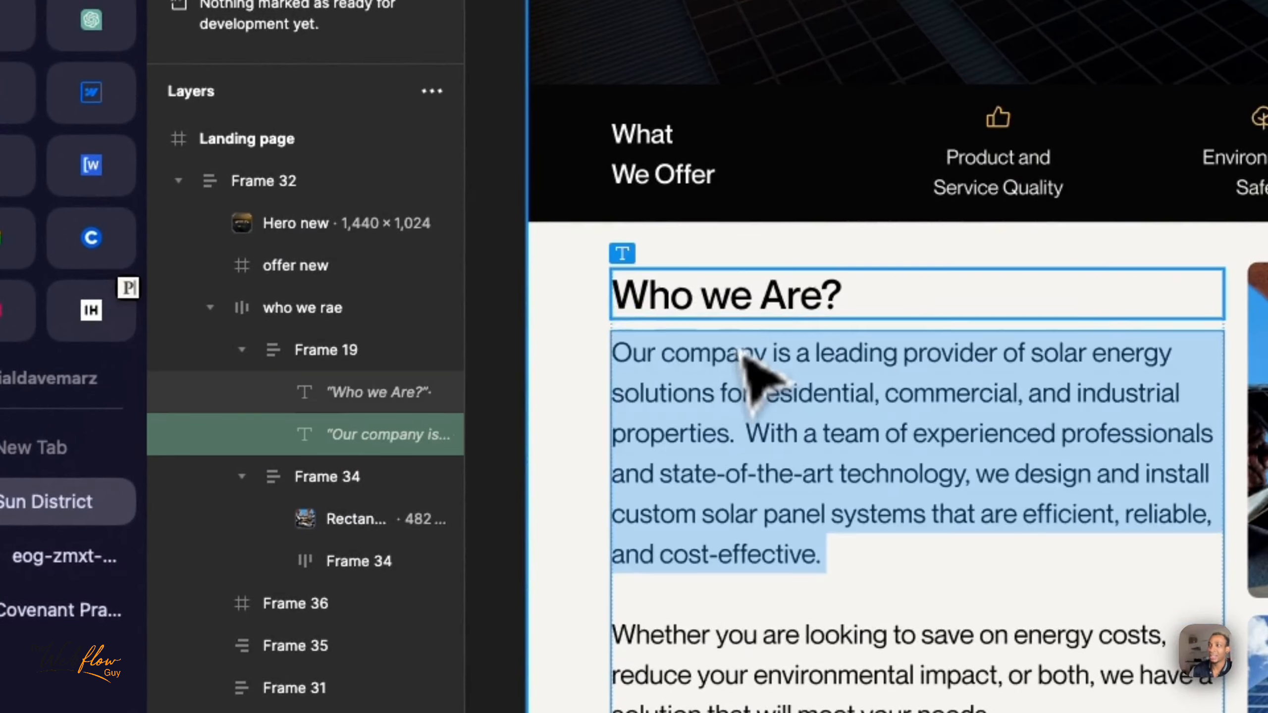
pyautogui.tripleClick(727, 295)
pyautogui.tripleClick(702, 391)
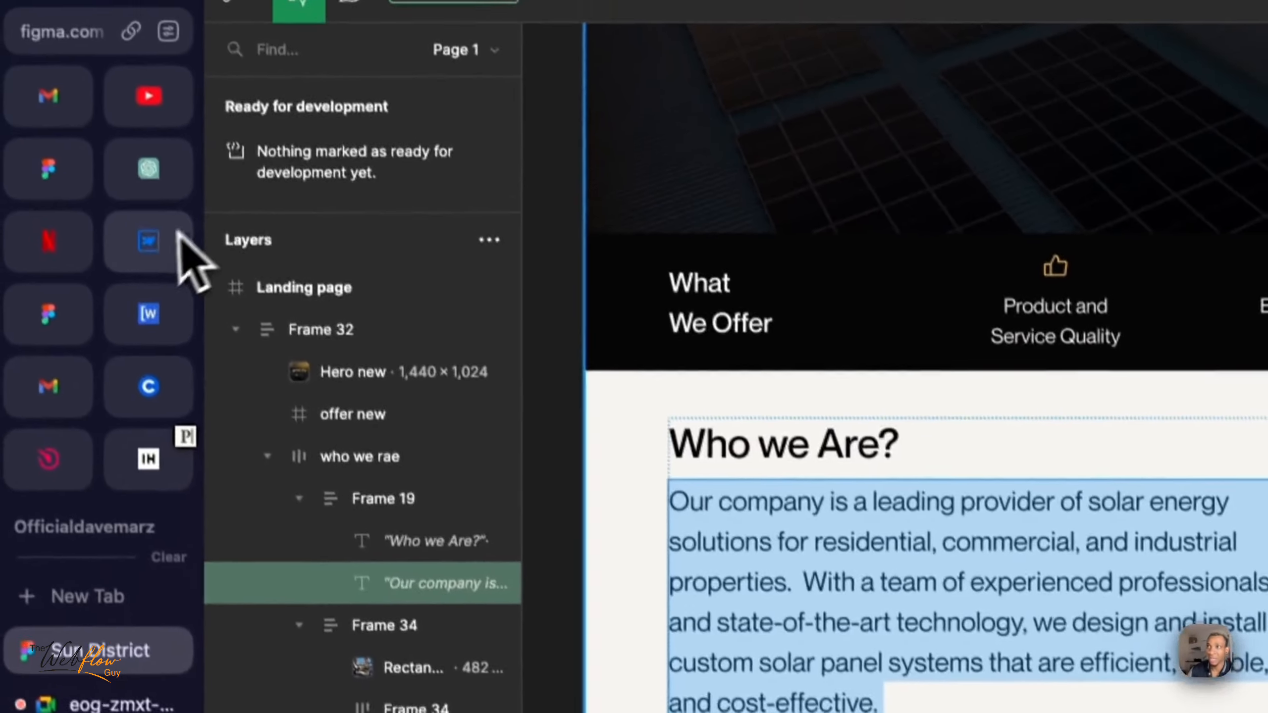
# - Return to Webflow and begin a class name with "who" for the div block nested in who-we-are_component
pyautogui.click(95, 107)
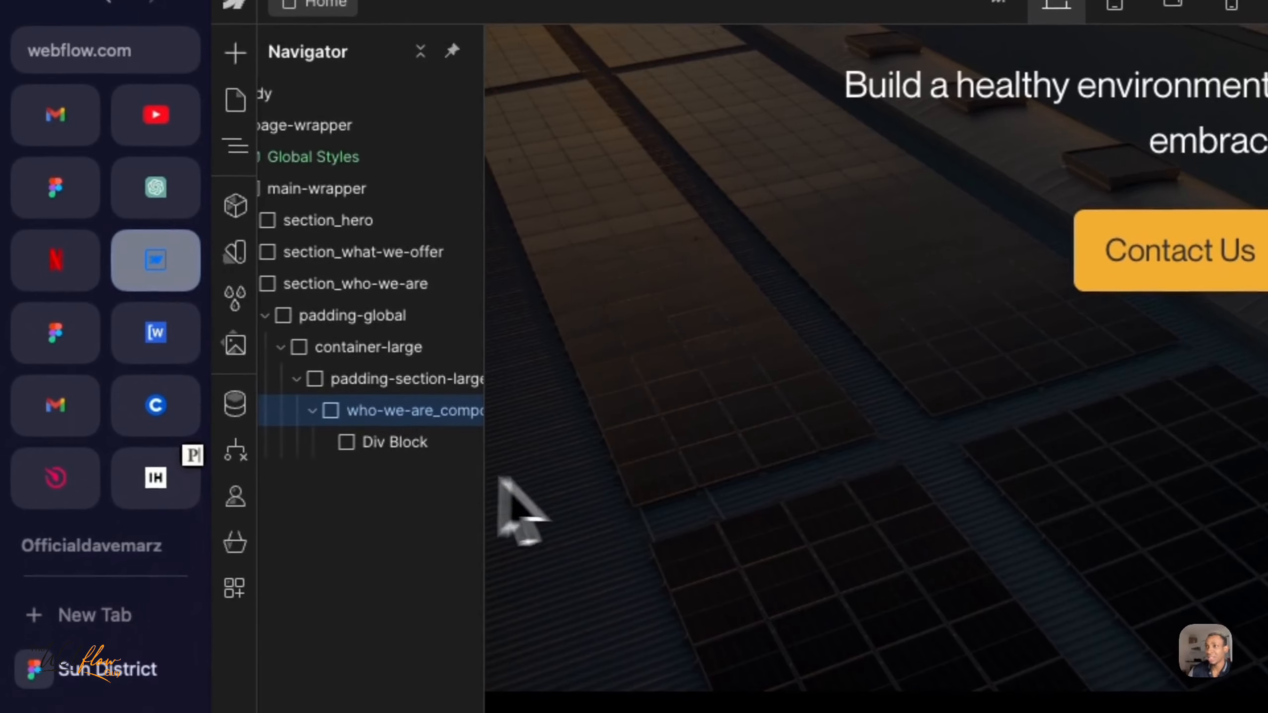
pyautogui.click(384, 444)
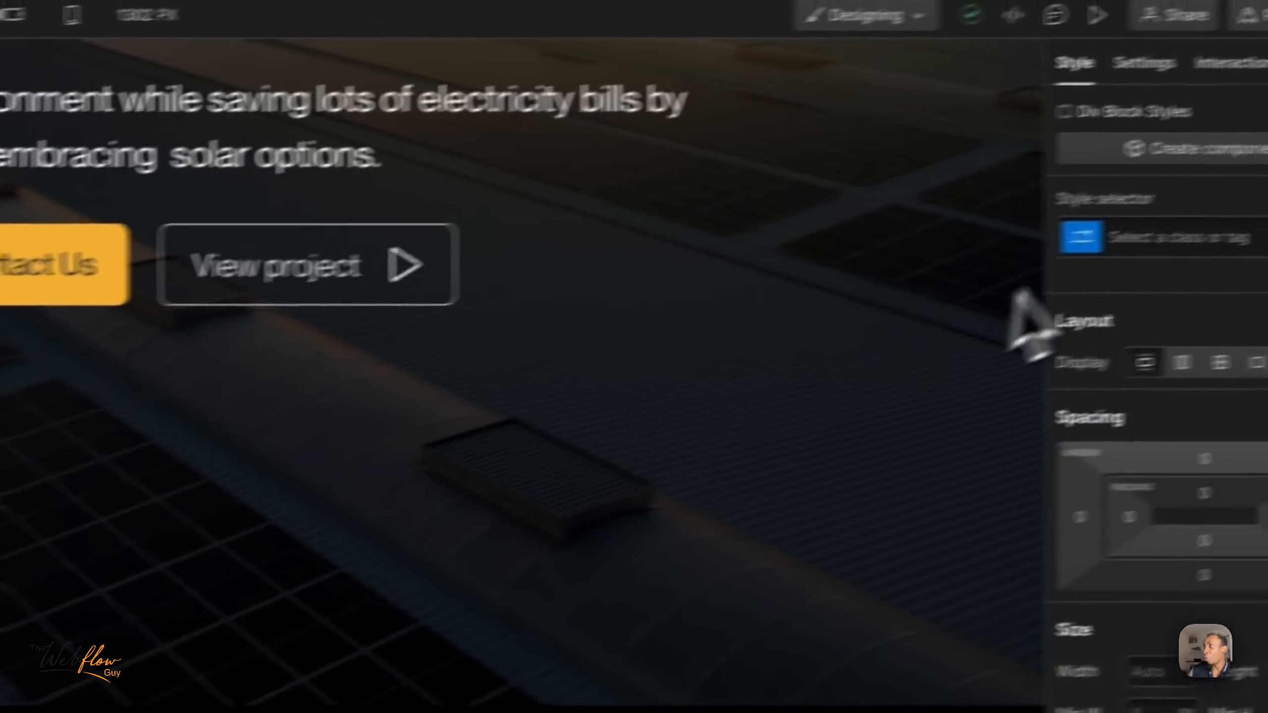
pyautogui.click(1031, 257)
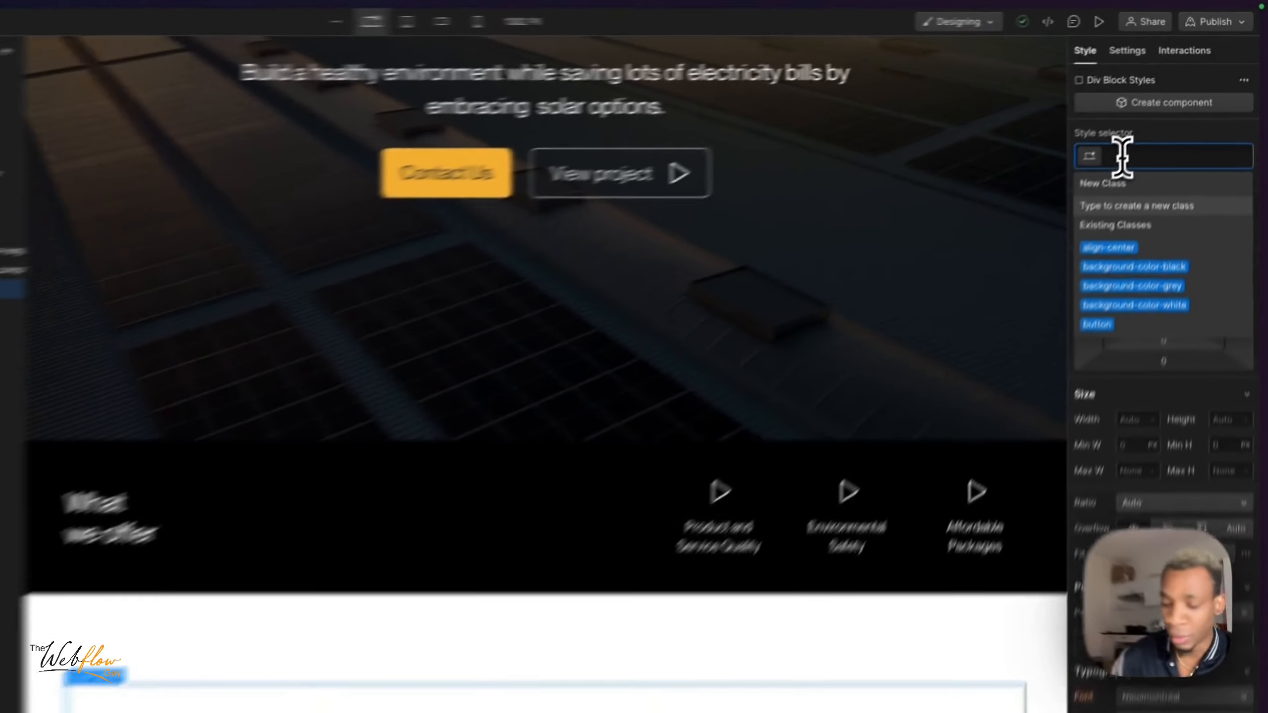
pyautogui.write('who')
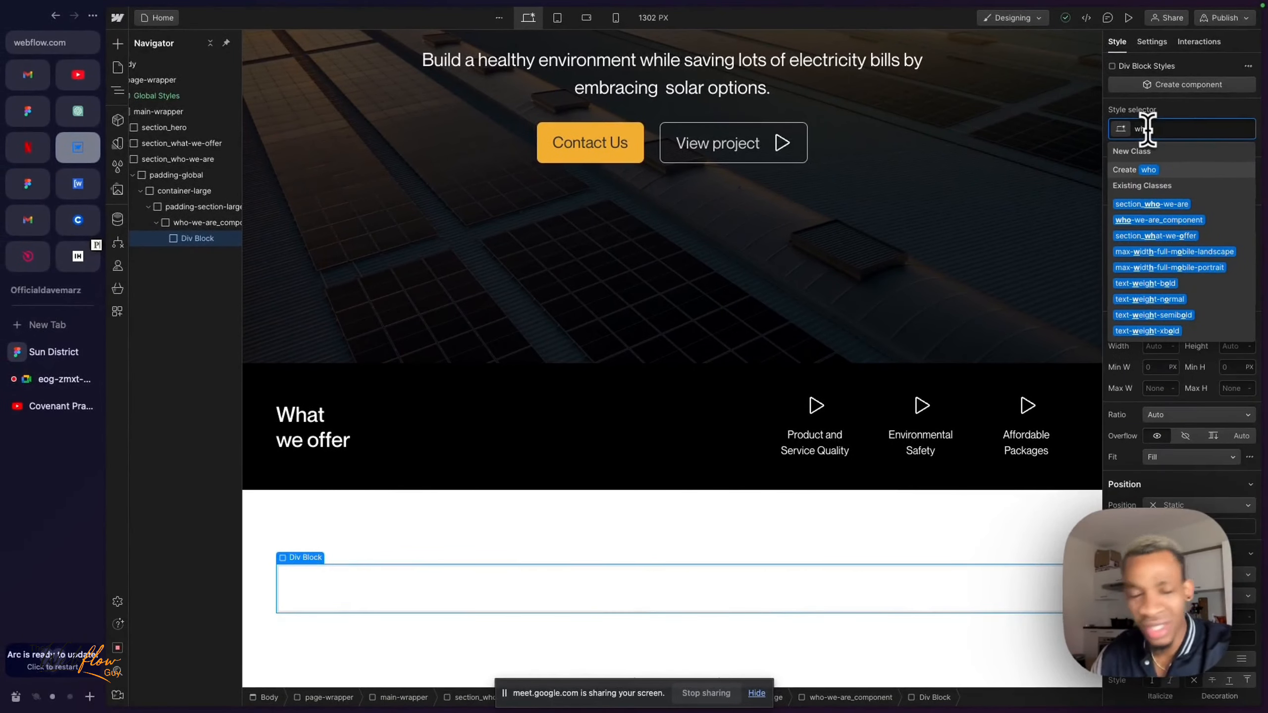
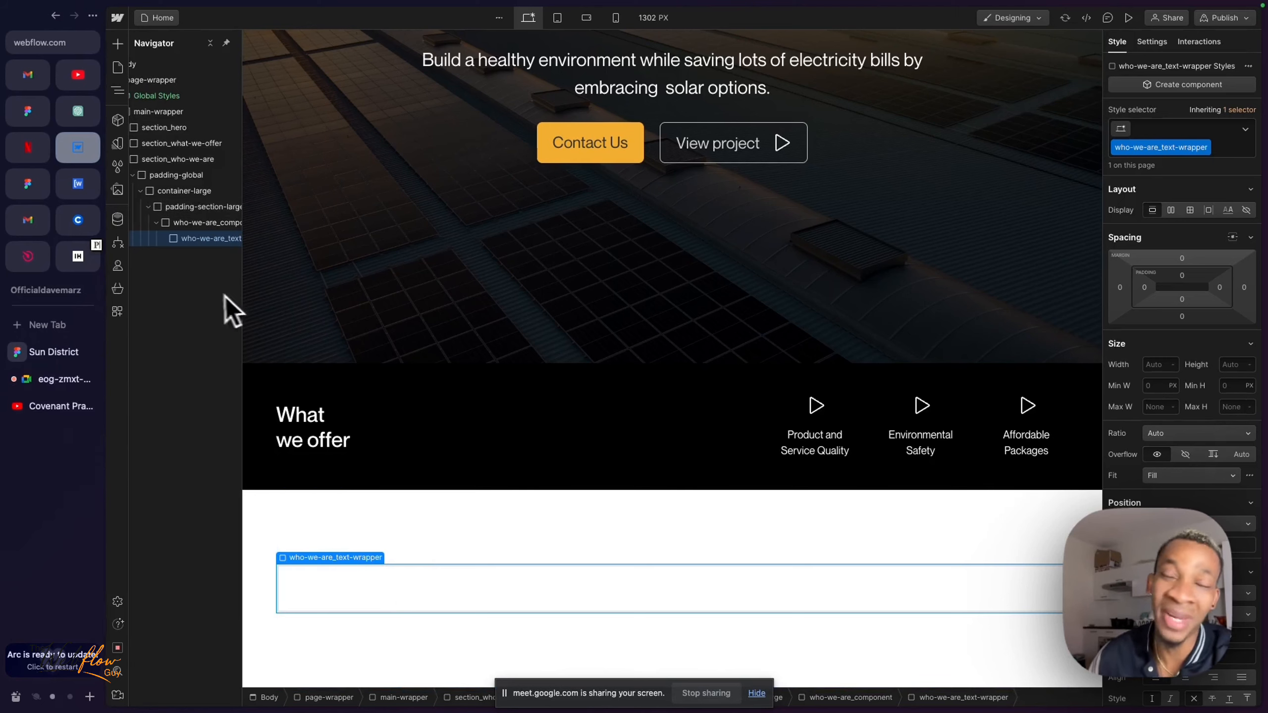
# - Check the "Who we Are?" section in the Sun District Figma design and return to Webflow with who-we-are_component selected
pyautogui.hscroll(2, 209, 301)
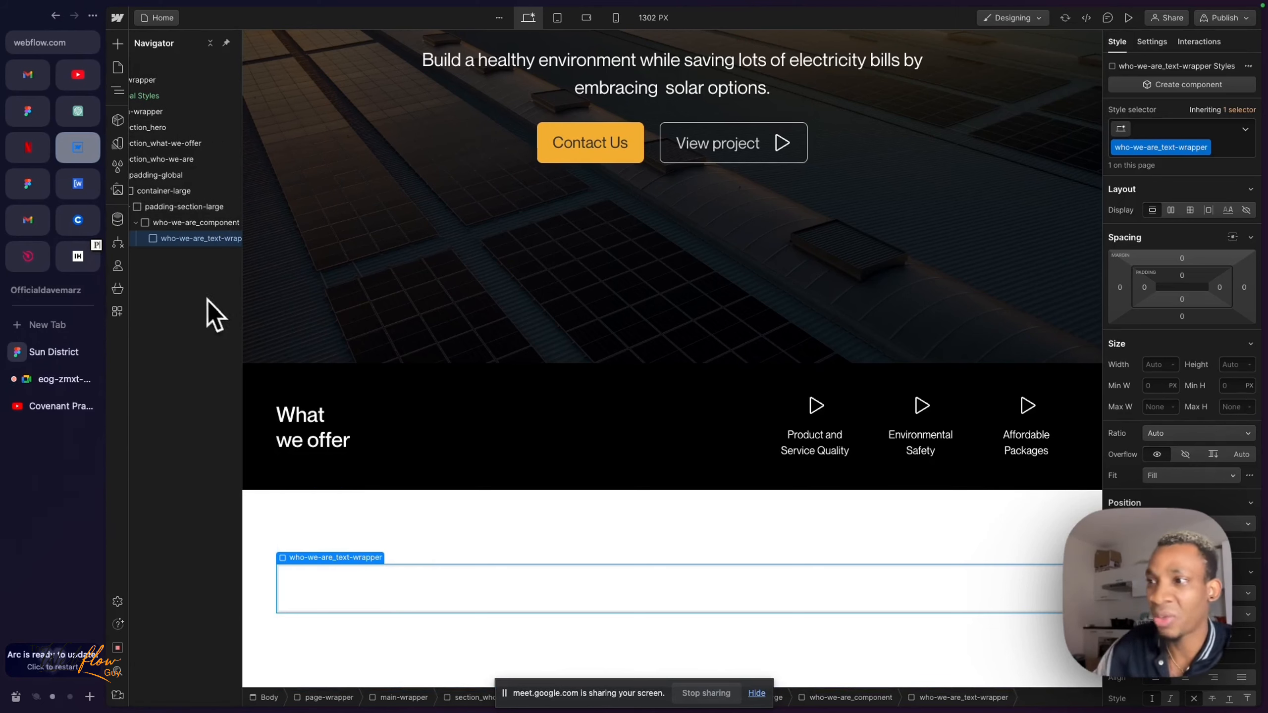
pyautogui.click(192, 223)
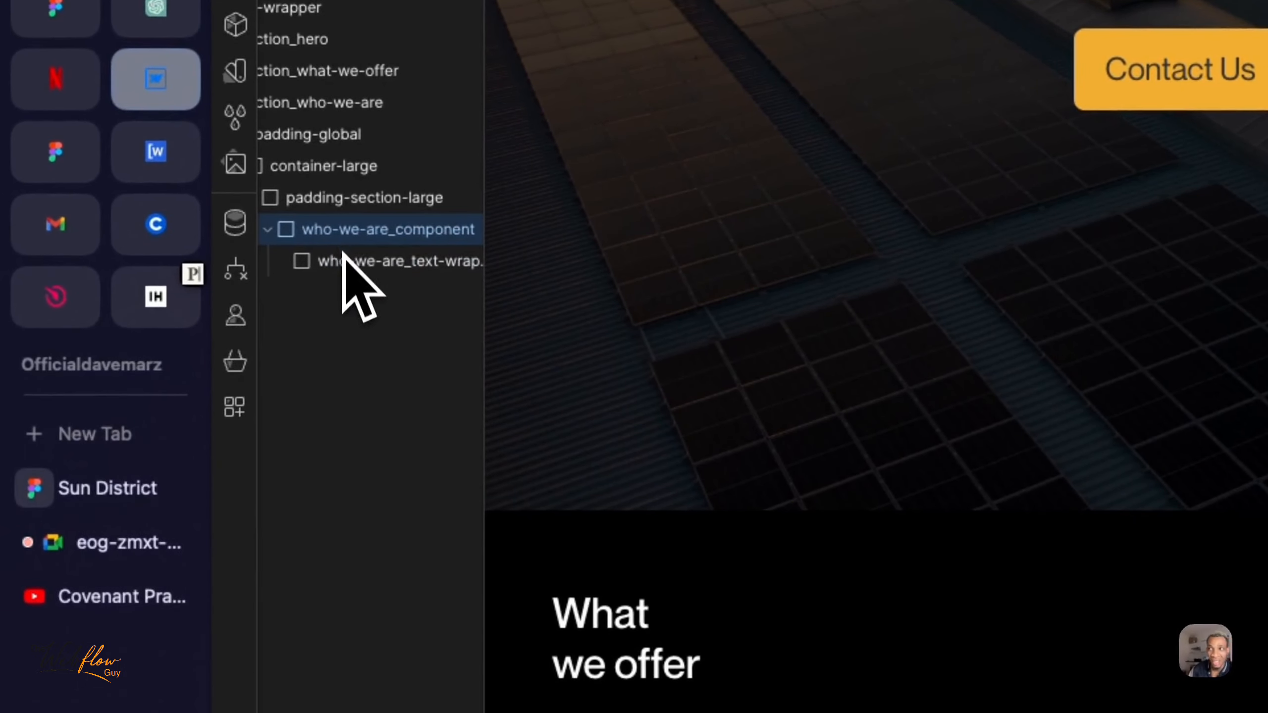
pyautogui.click(348, 264)
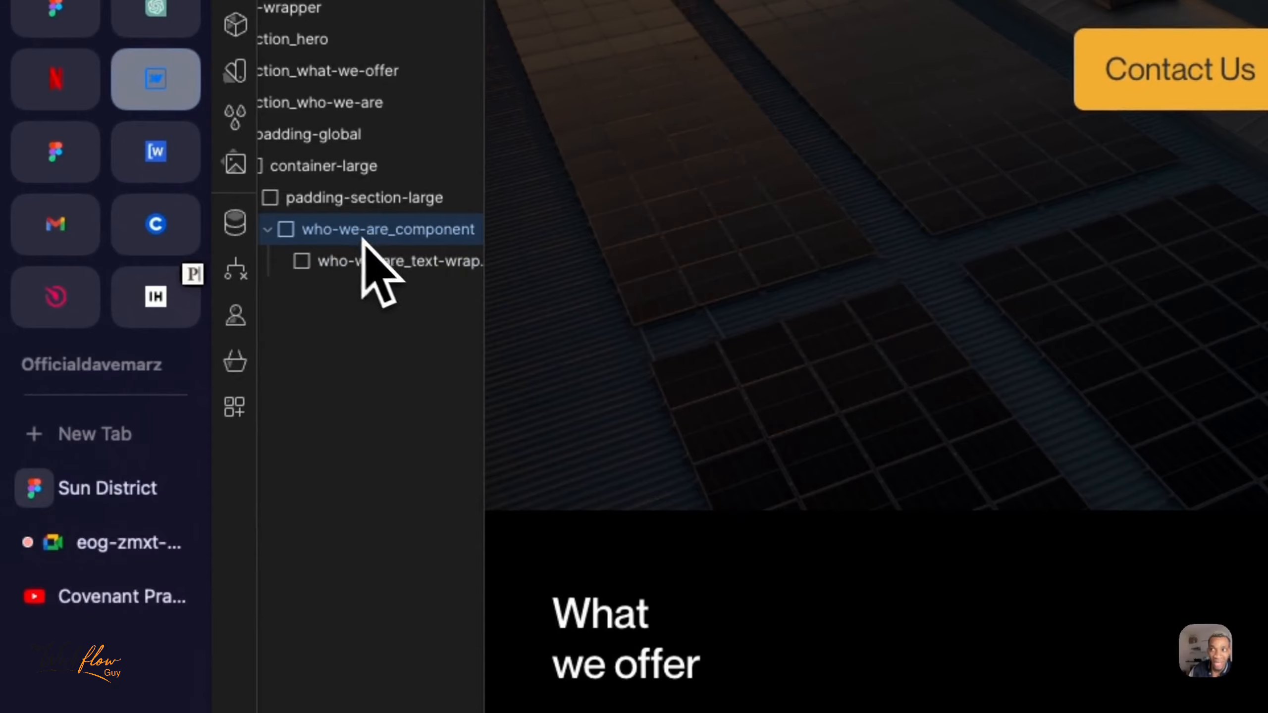
pyautogui.moveTo(65, 161)
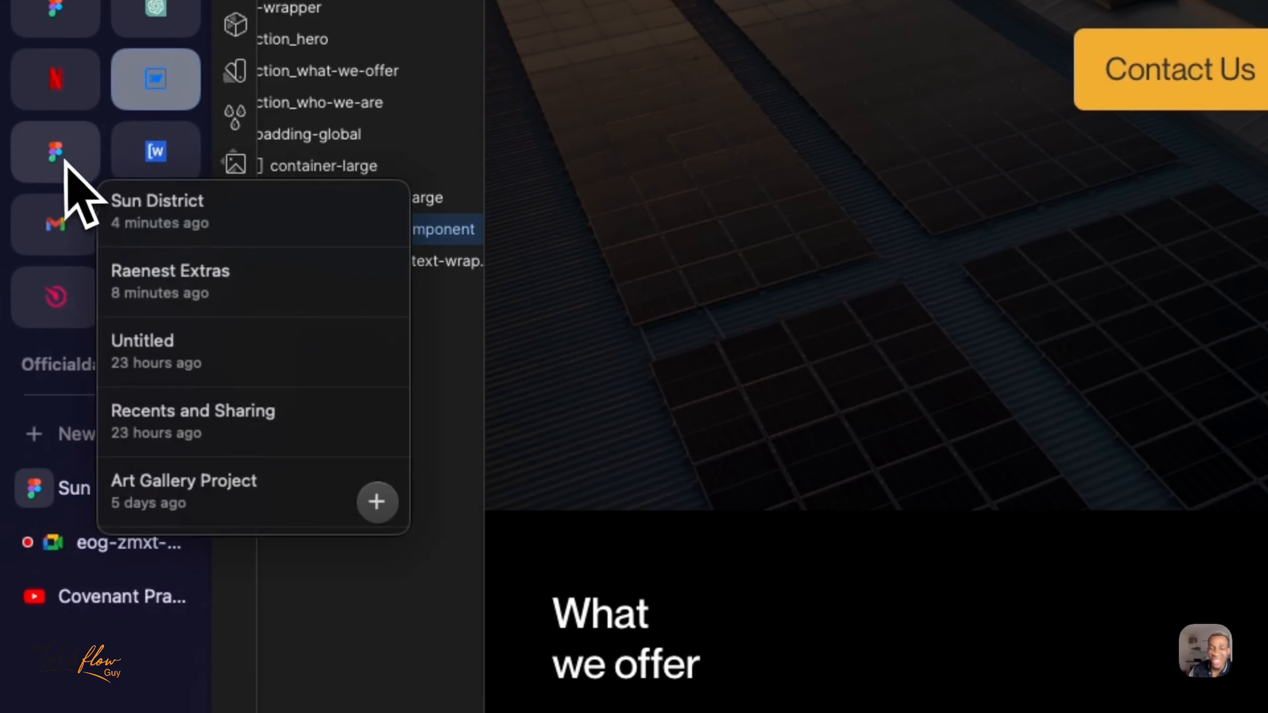
pyautogui.click(92, 499)
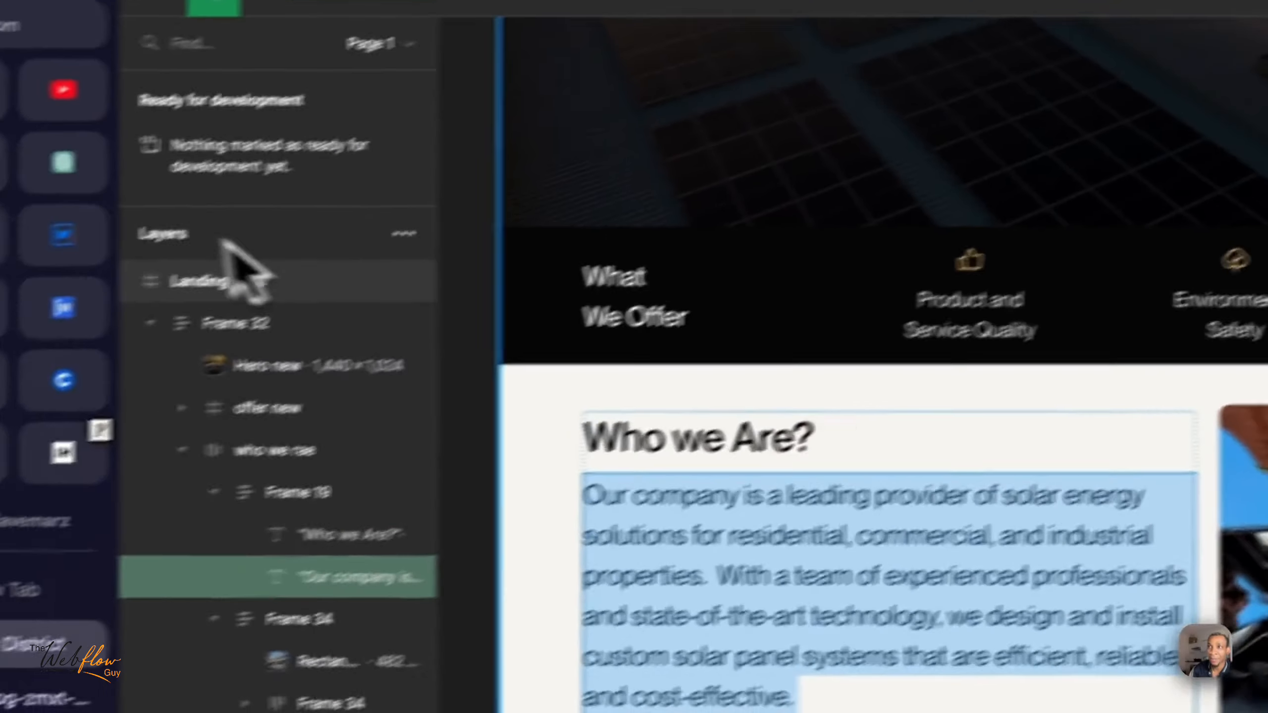
pyautogui.click(159, 151)
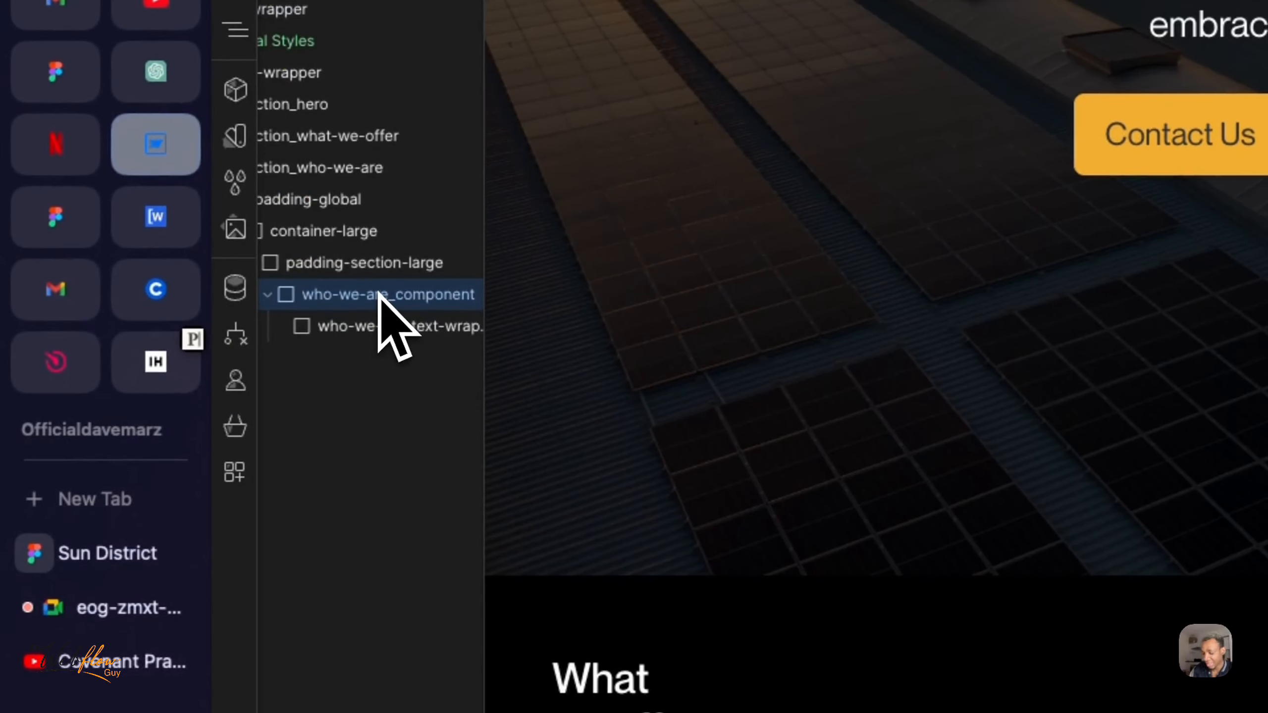
# - Add a second div block inside who-we-are_component and give it the class who-we-are-images
pyautogui.press('super+e')
pyautogui.write('div')
pyautogui.press('Return')
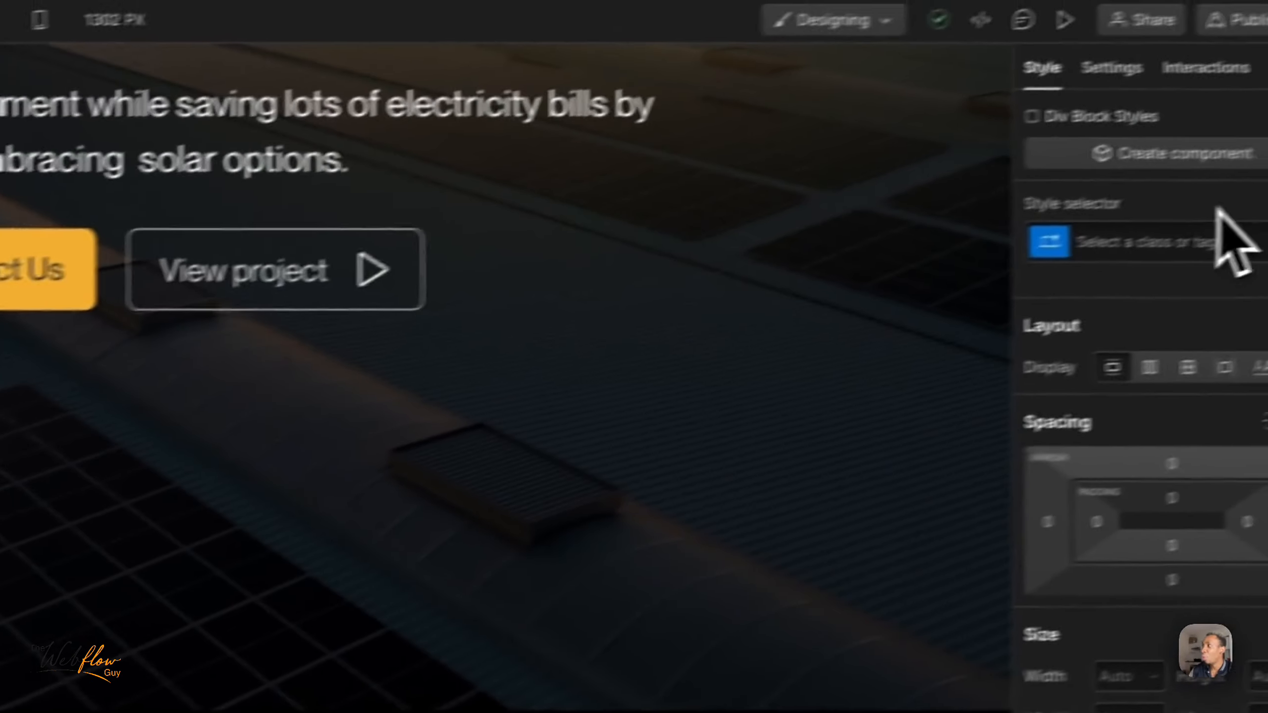
pyautogui.click(1142, 255)
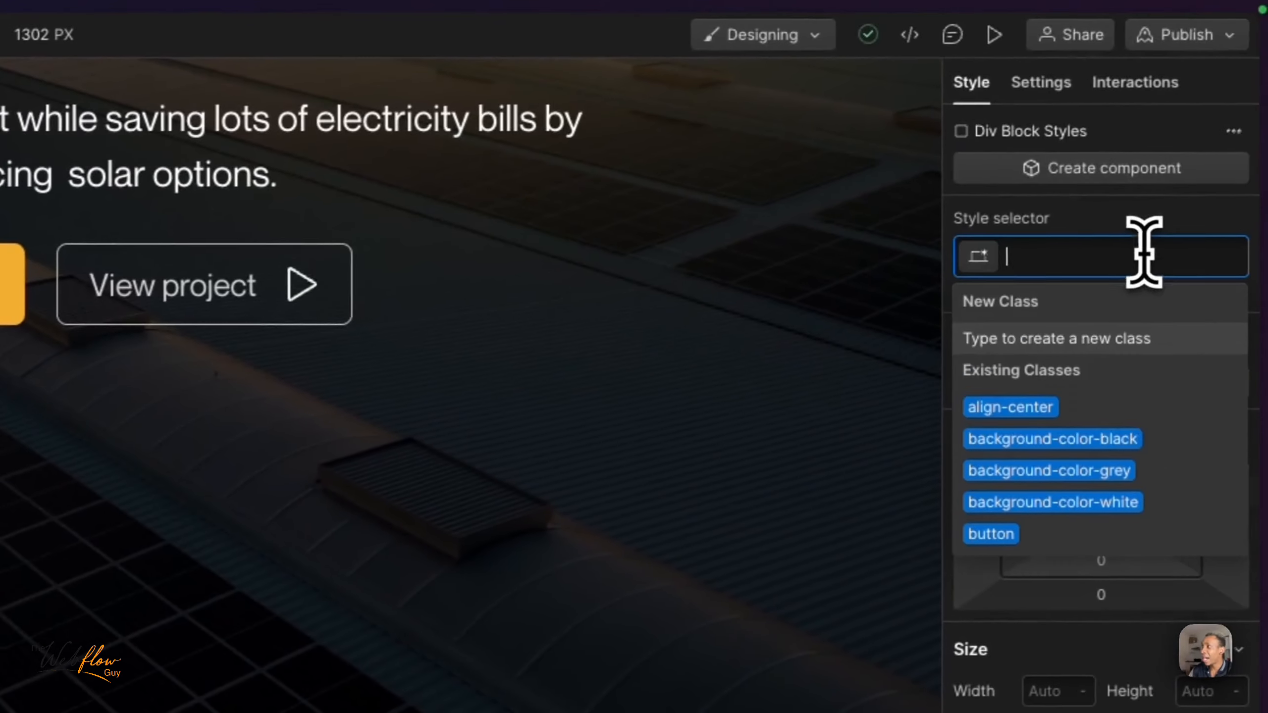
pyautogui.write('who-we-')
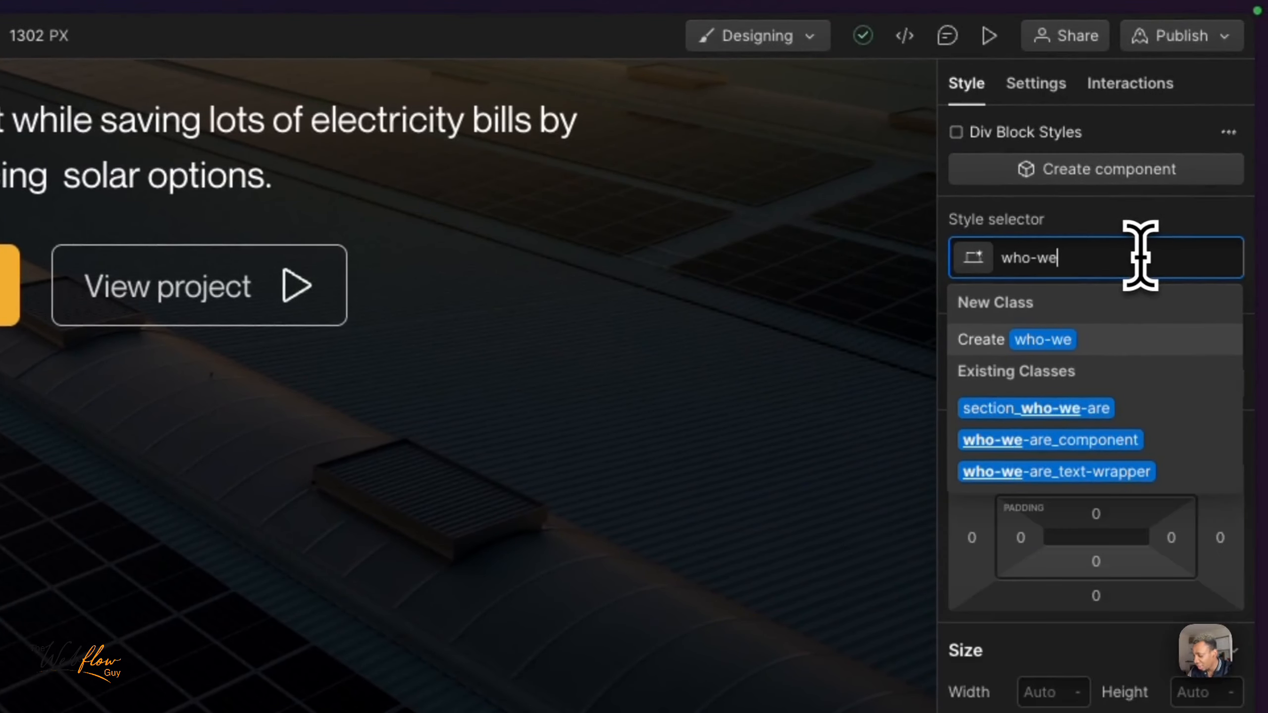
pyautogui.write('are0')
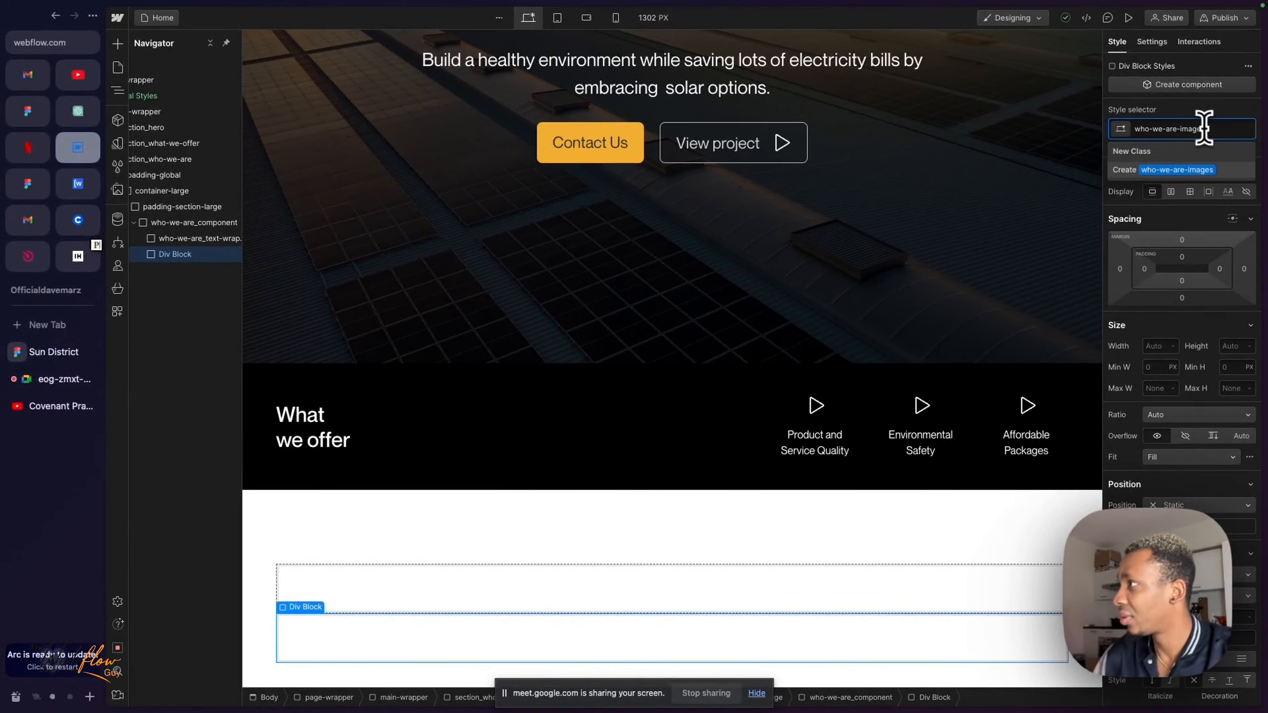
pyautogui.write('images')
pyautogui.press('Return')
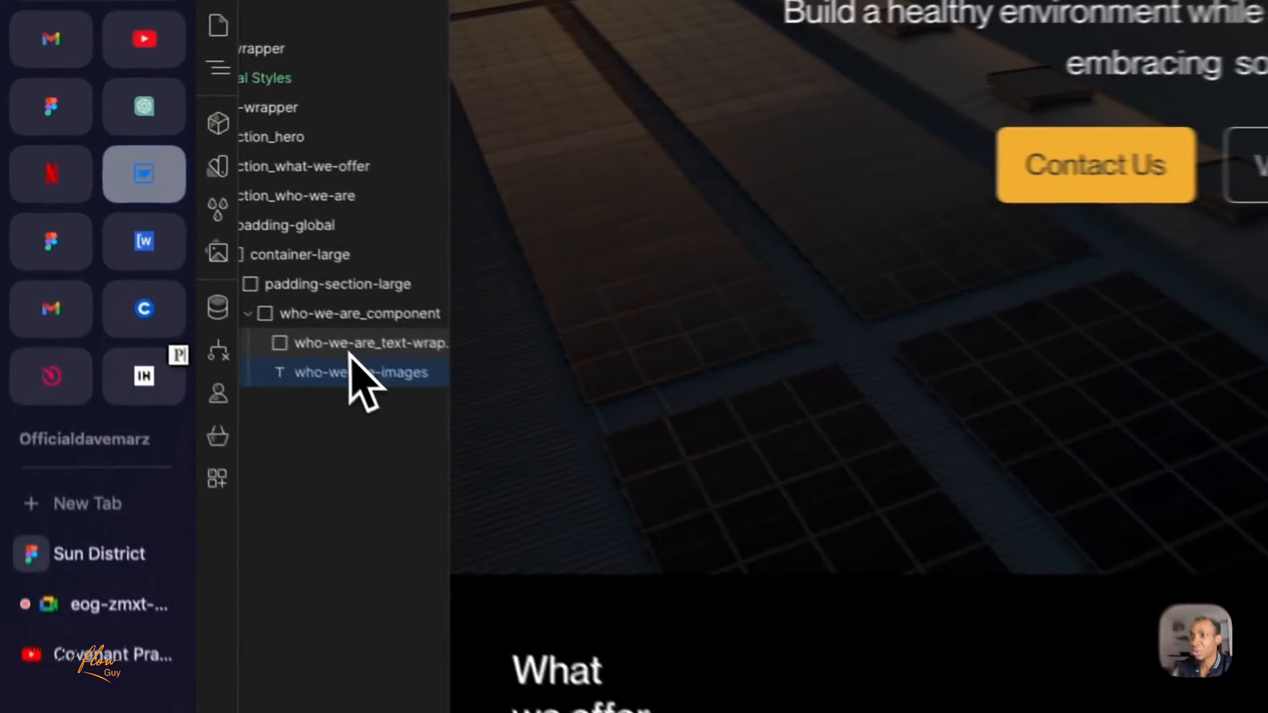
# - Rename the who-we-are-images class to who-we-are_images-wrapper
pyautogui.click(190, 241)
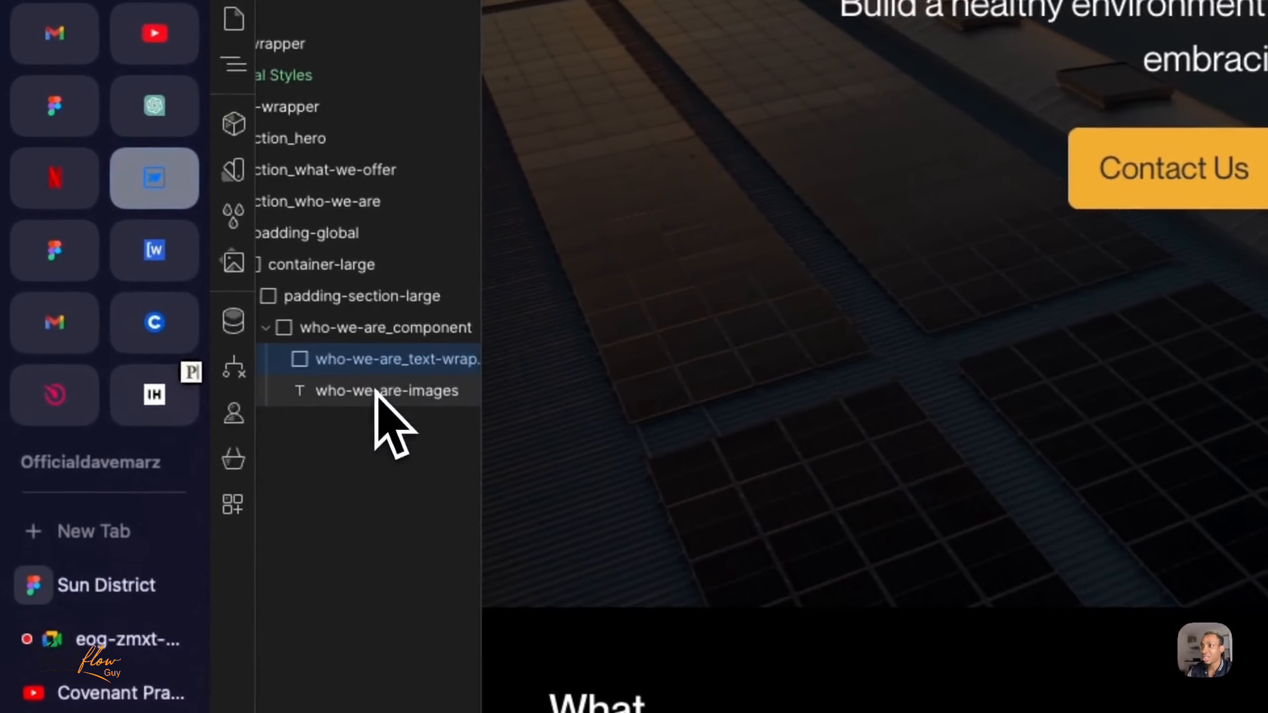
pyautogui.click(191, 256)
pyautogui.doubleClick(1118, 252)
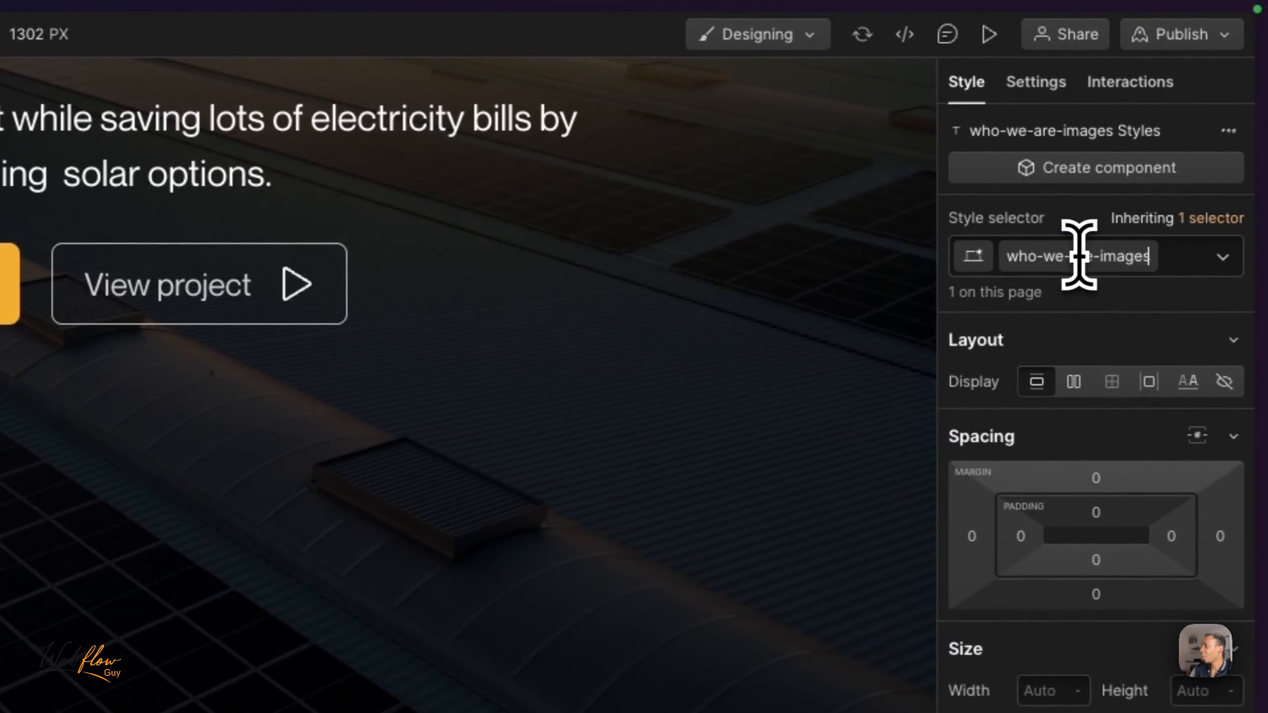
pyautogui.press('BackSpace')
pyautogui.press('BackSpace')
pyautogui.press('BackSpace')
pyautogui.press('BackSpace')
pyautogui.press('BackSpace')
pyautogui.press('BackSpace')
pyautogui.press('BackSpace')
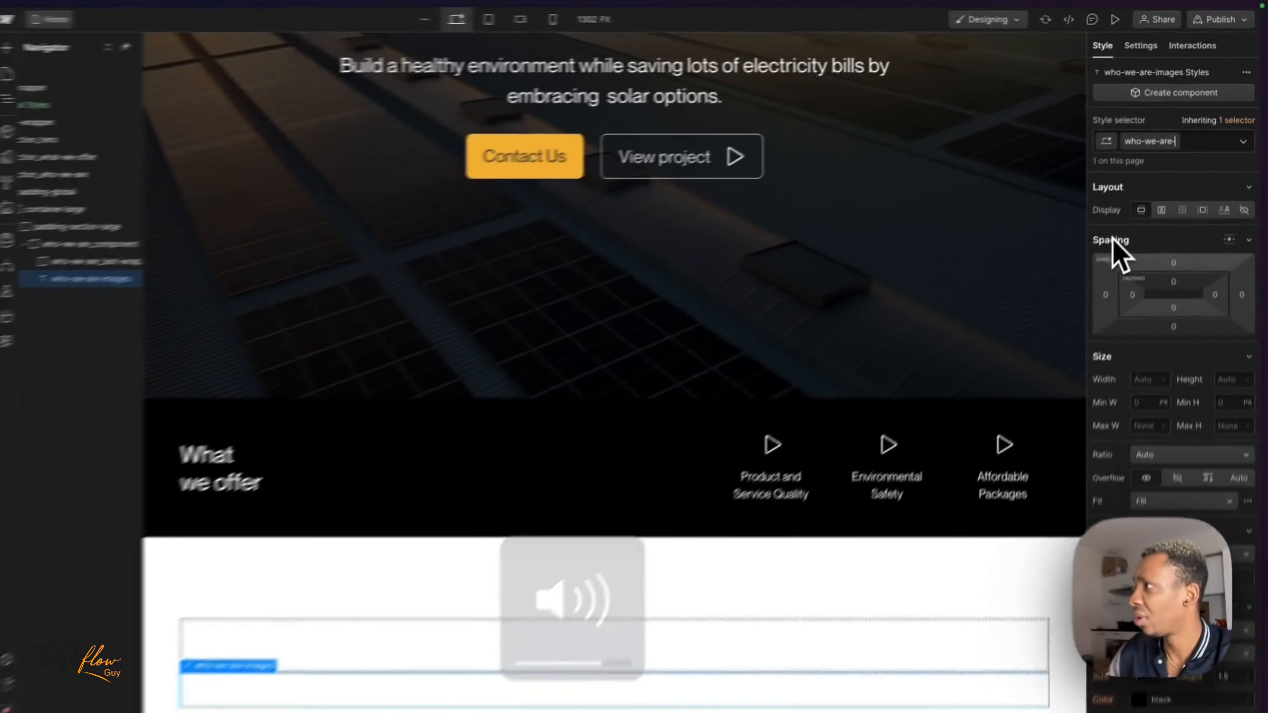
pyautogui.write('_images')
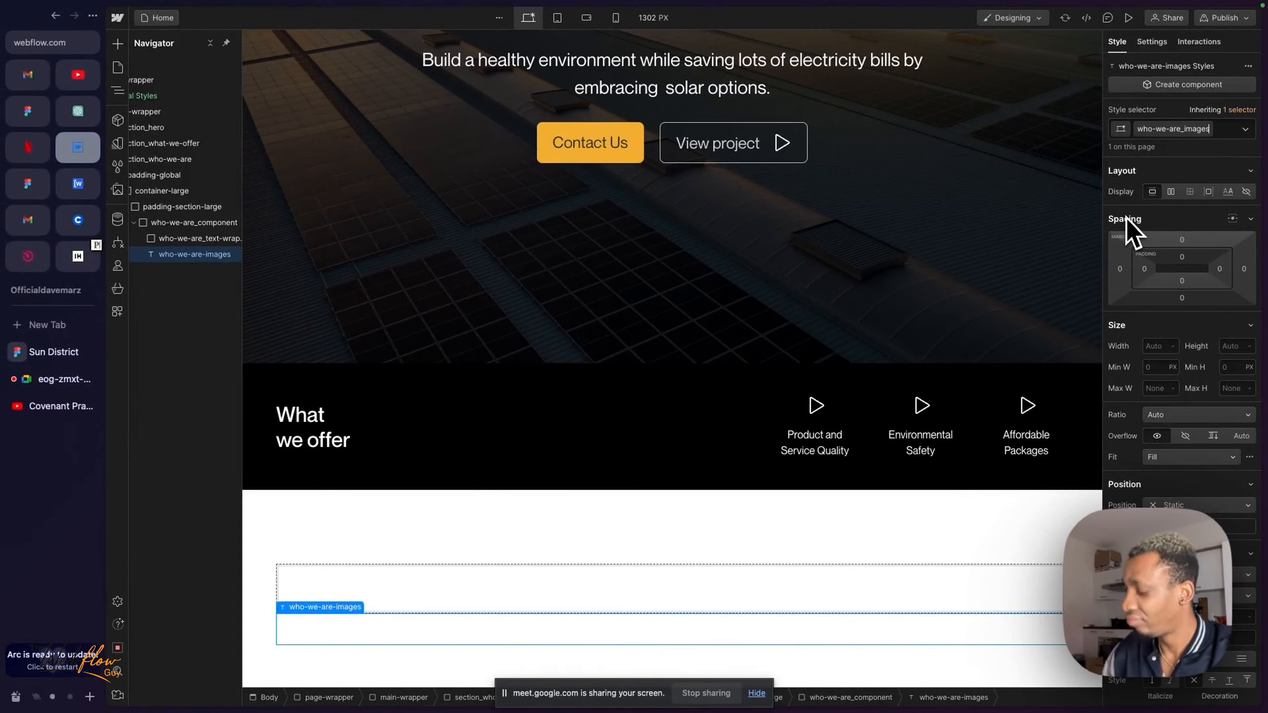
pyautogui.write('-wrapper')
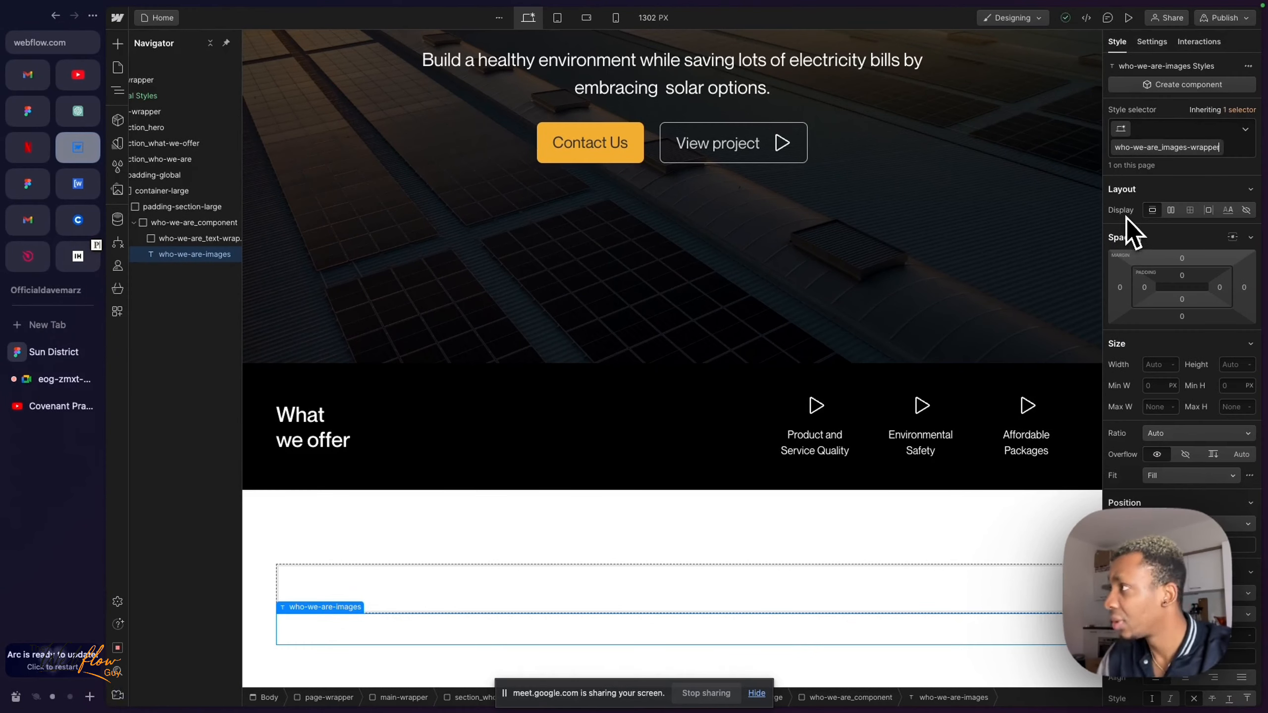
pyautogui.press('Return')
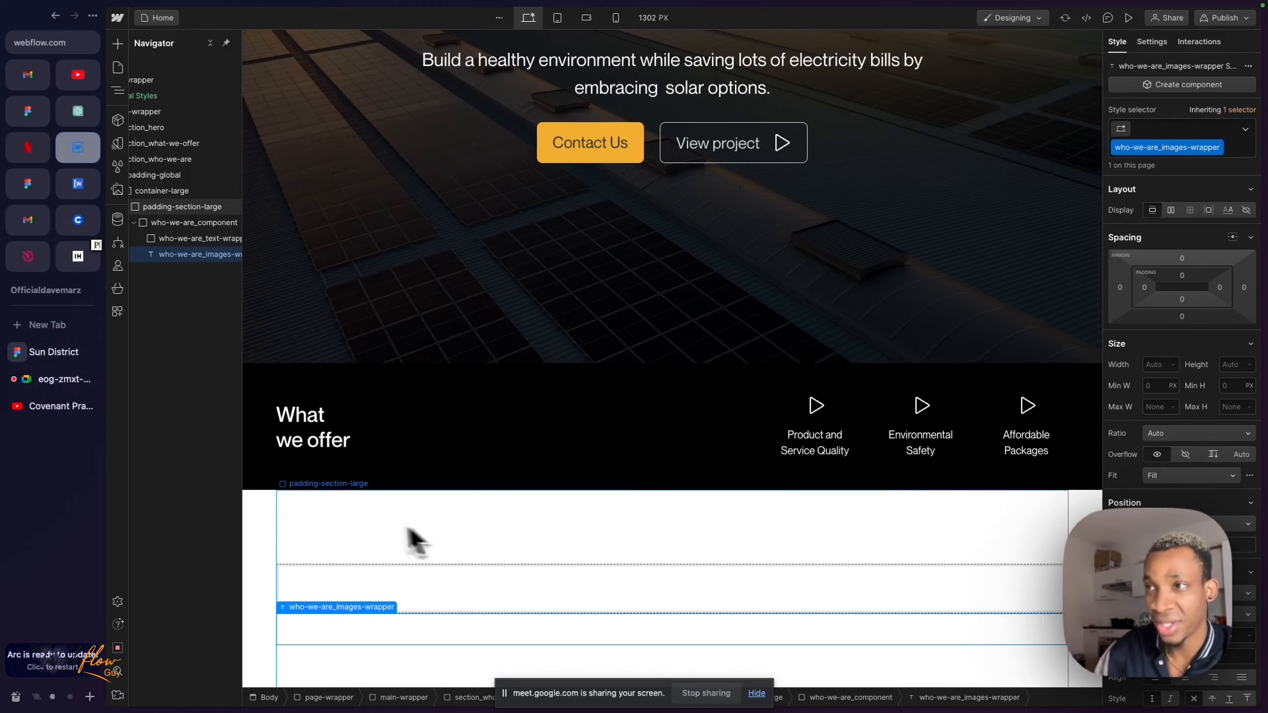
# - Delete the who-we-are_images-wrapper element from who-we-are_component
pyautogui.scroll(-1, 331, 525)
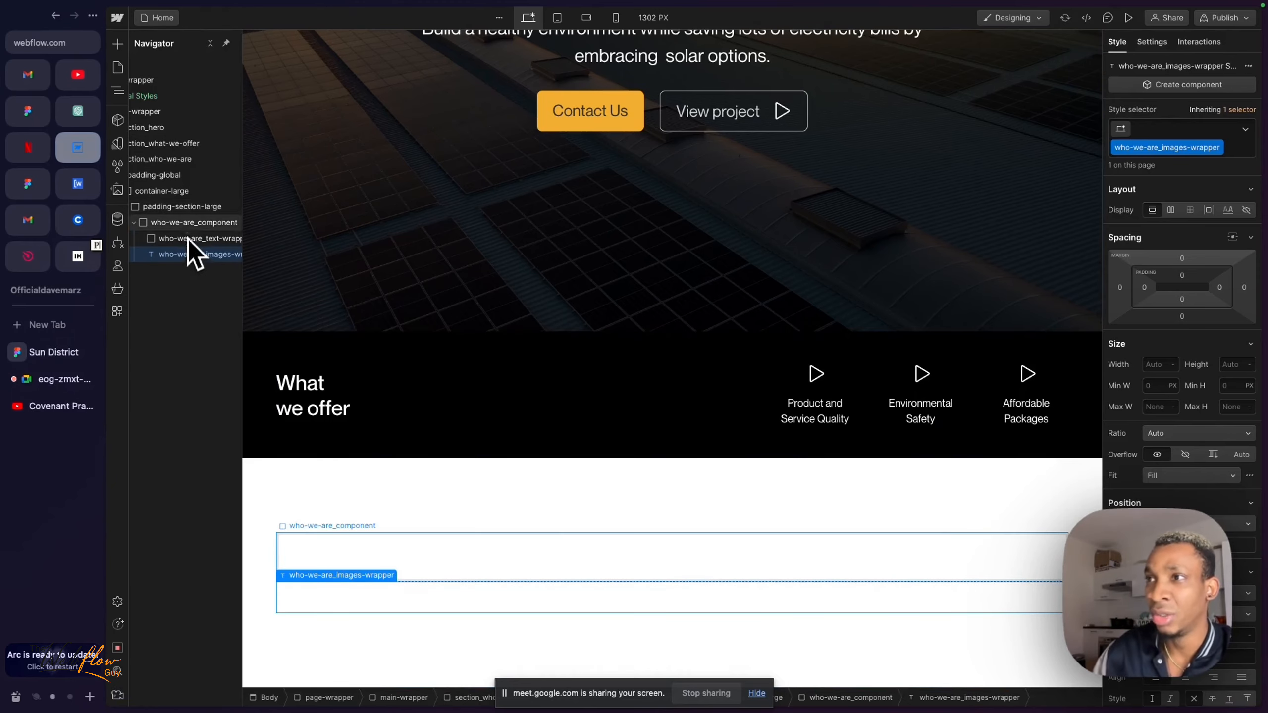
pyautogui.click(175, 223)
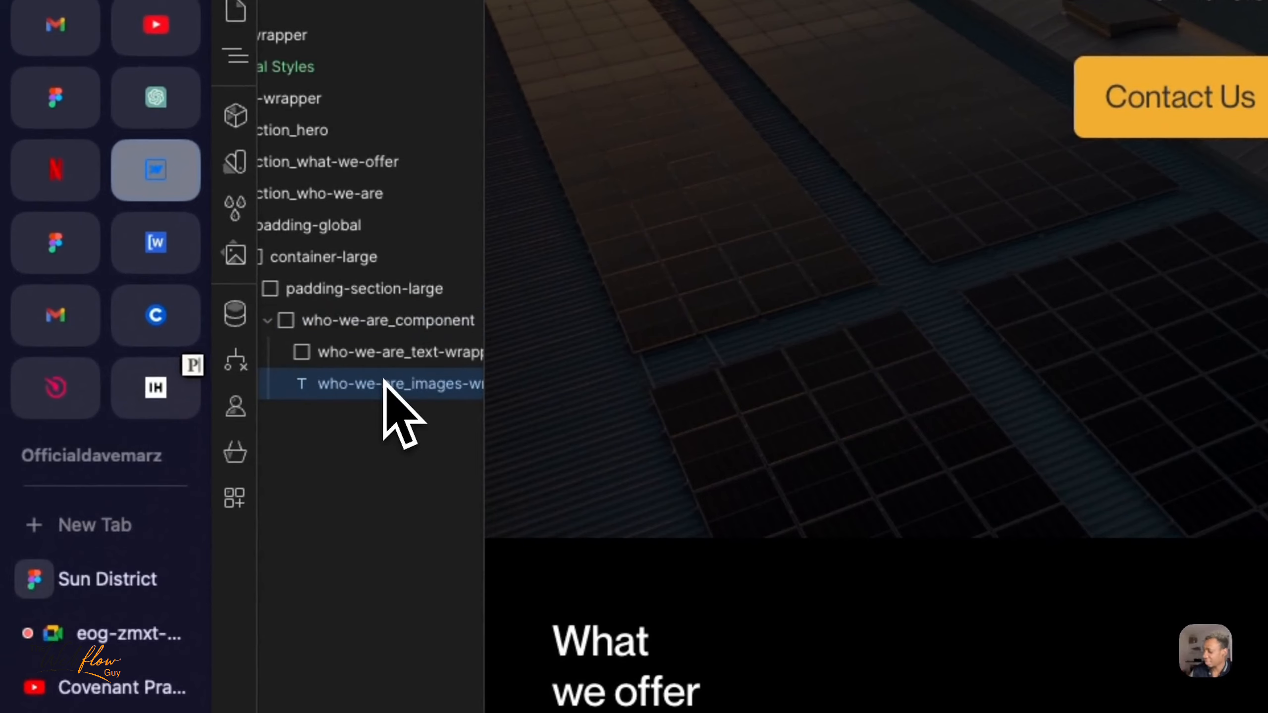
pyautogui.press('Delete')
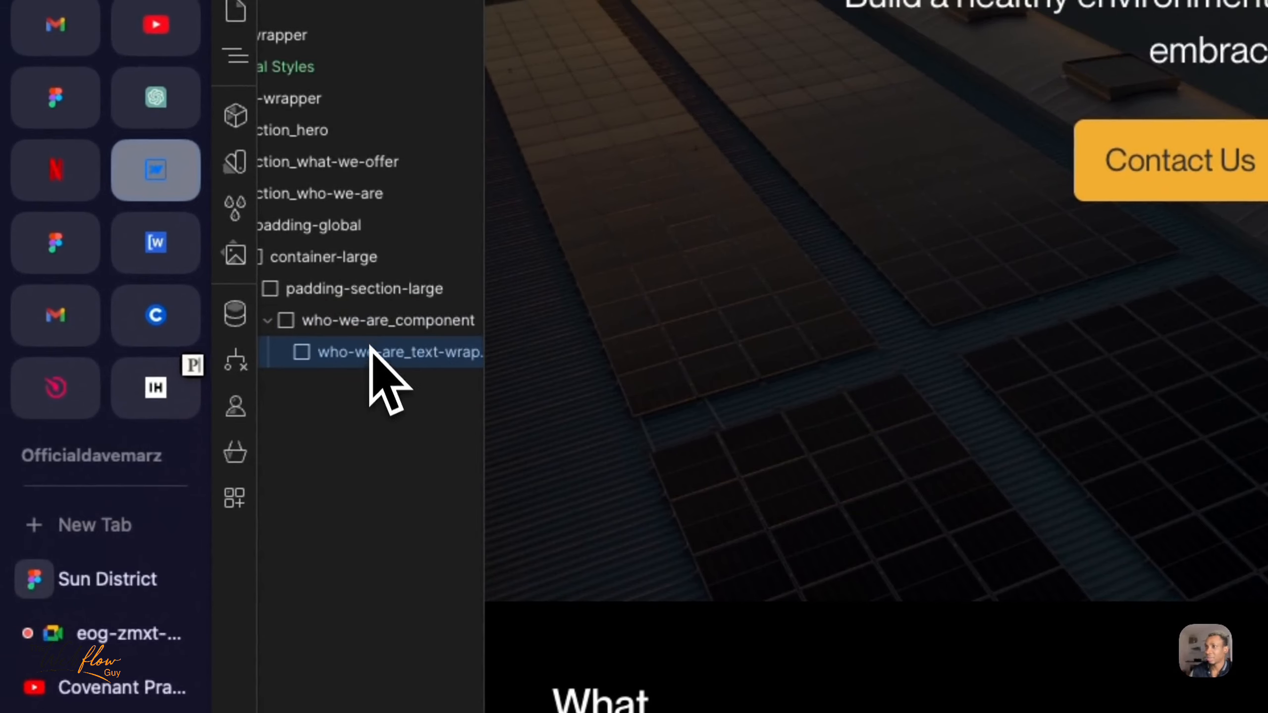
# - Insert a new div block inside who-we-are_component, below who-we-are_text-wrapper, and select it
pyautogui.write('div')
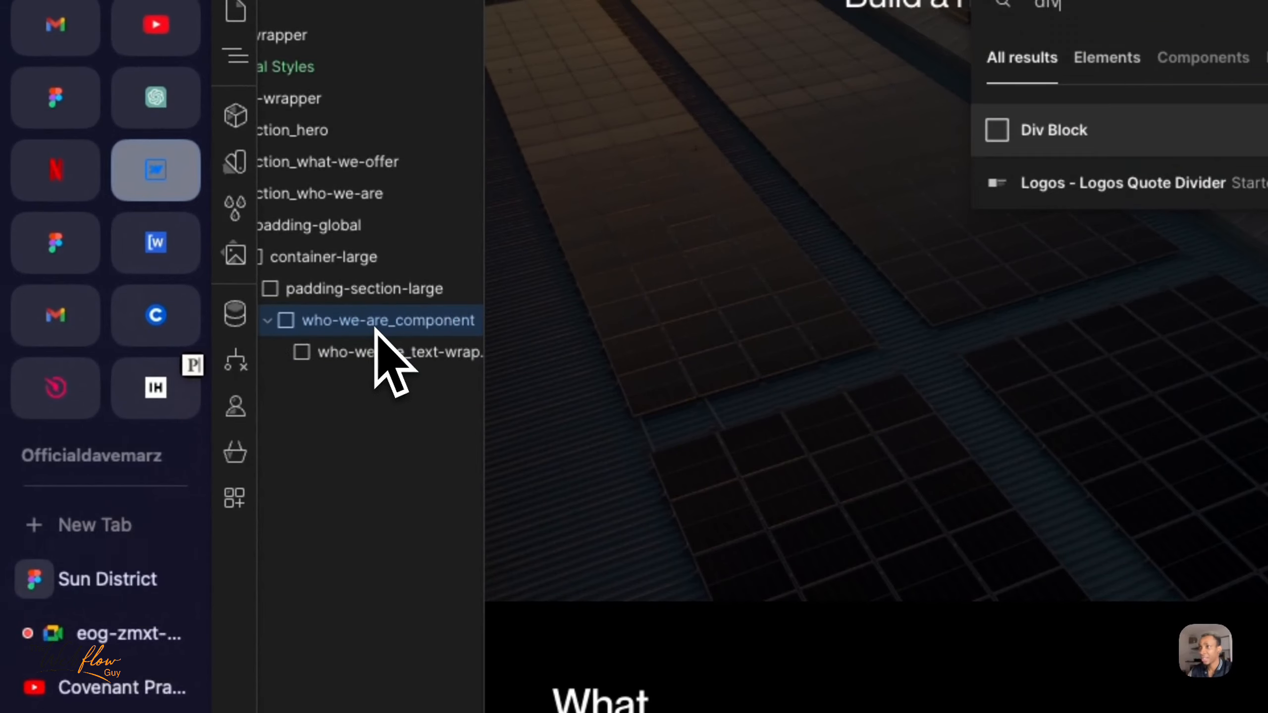
pyautogui.press('Return')
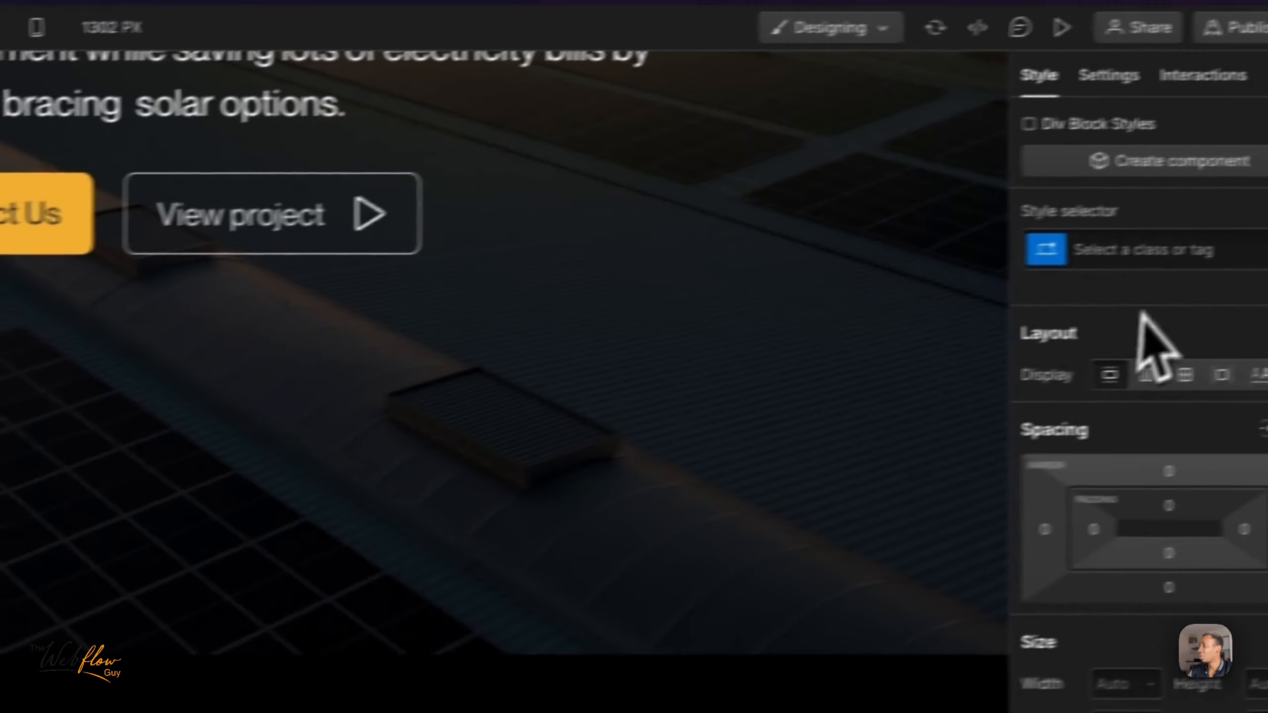
pyautogui.click(1090, 270)
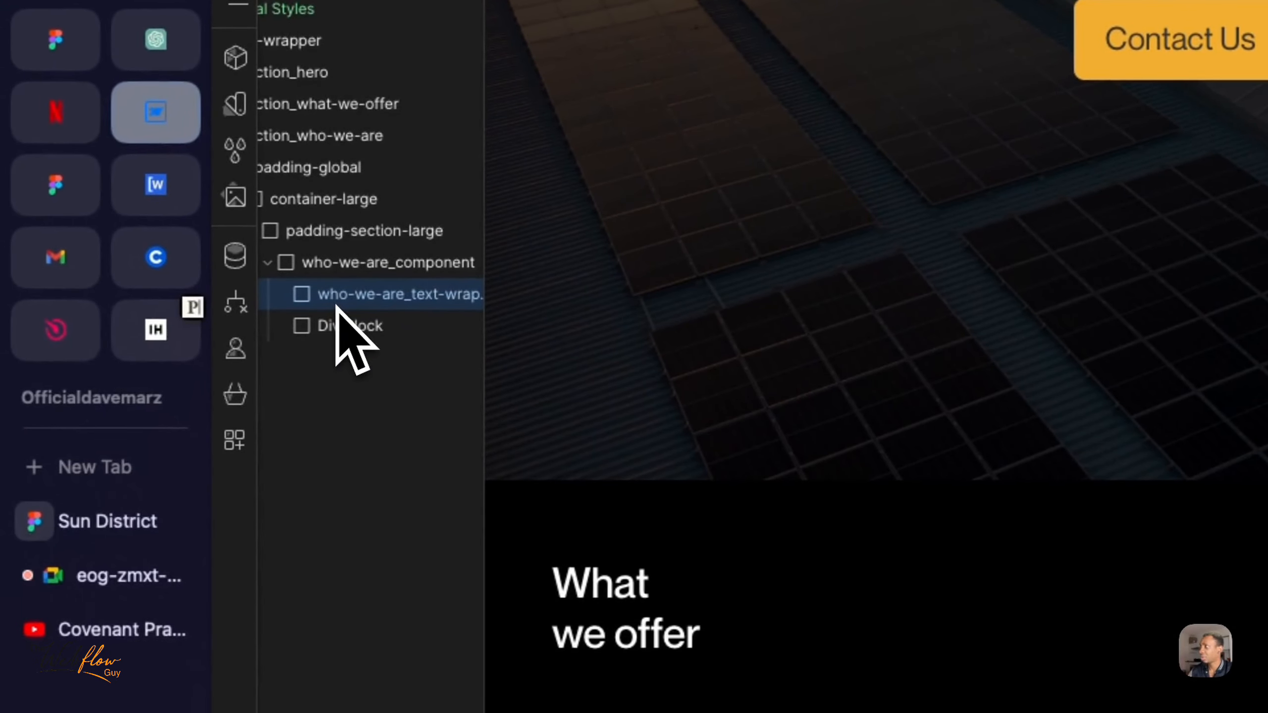
pyautogui.click(764, 504)
pyautogui.click(345, 451)
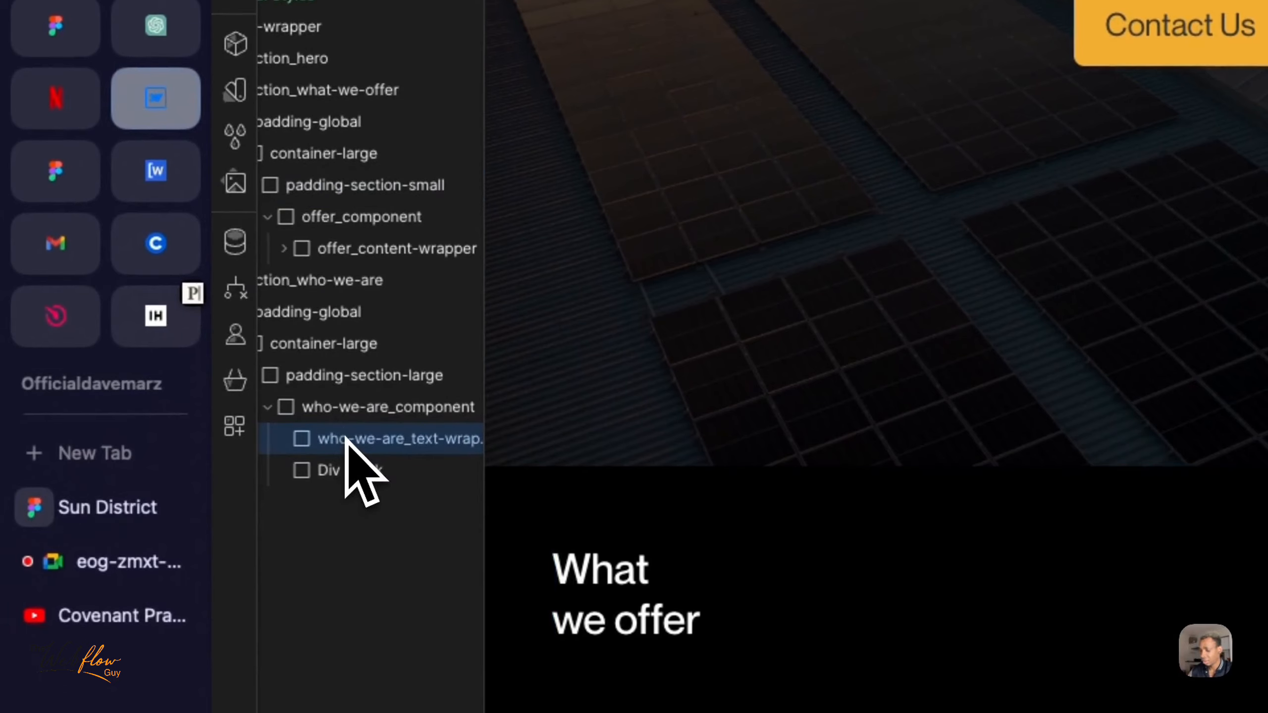
pyautogui.press('super+z')
pyautogui.press('super+z')
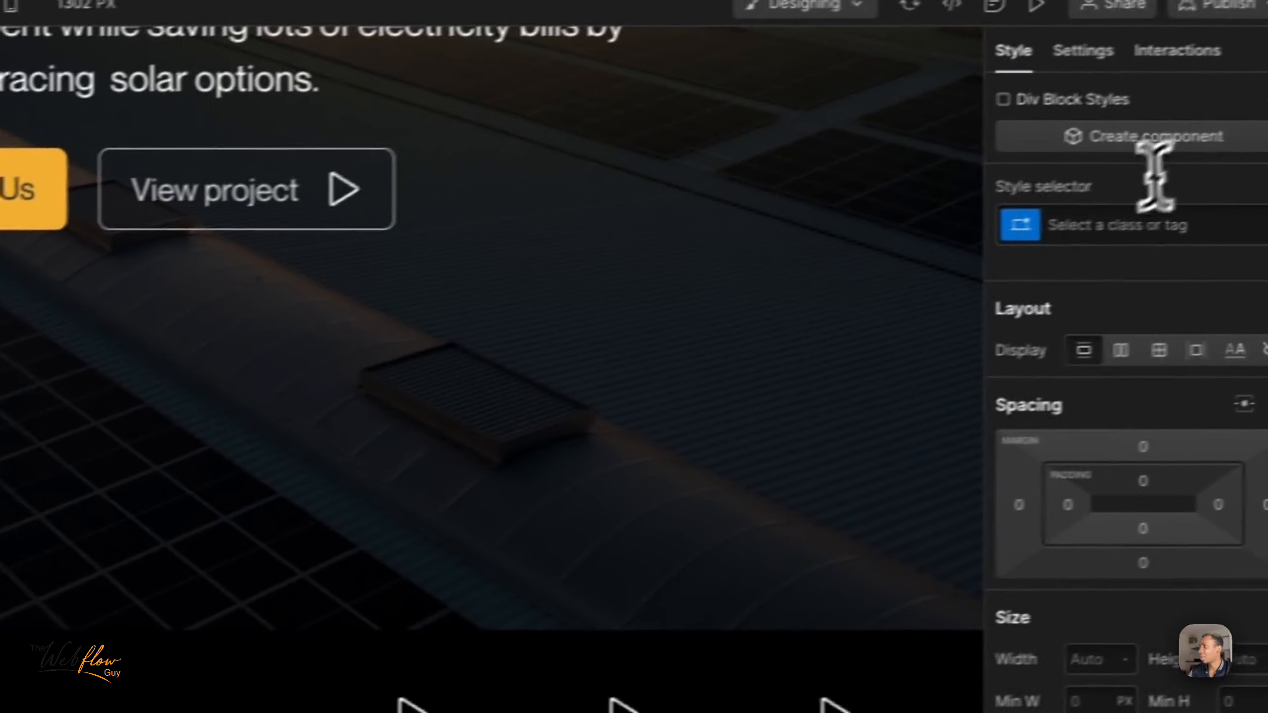
# - Give the new div block the class who-we-are_images-wrapper
pyautogui.click(1073, 234)
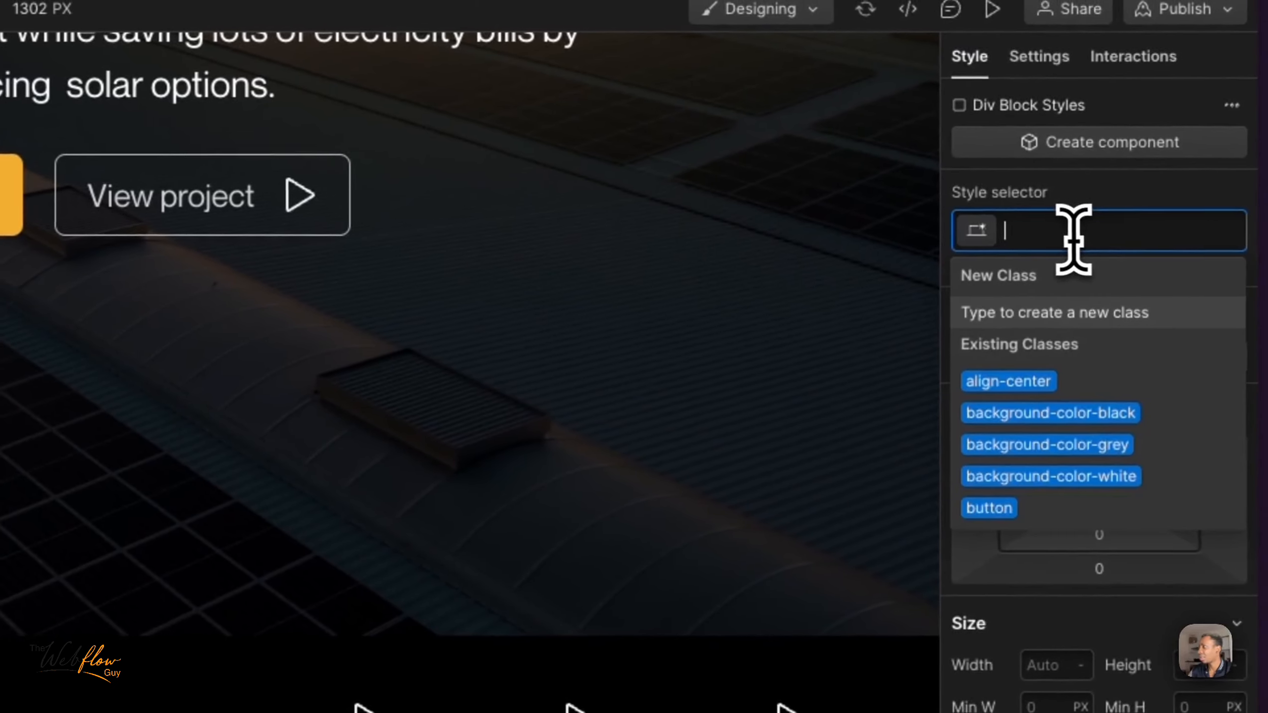
pyautogui.write('who-')
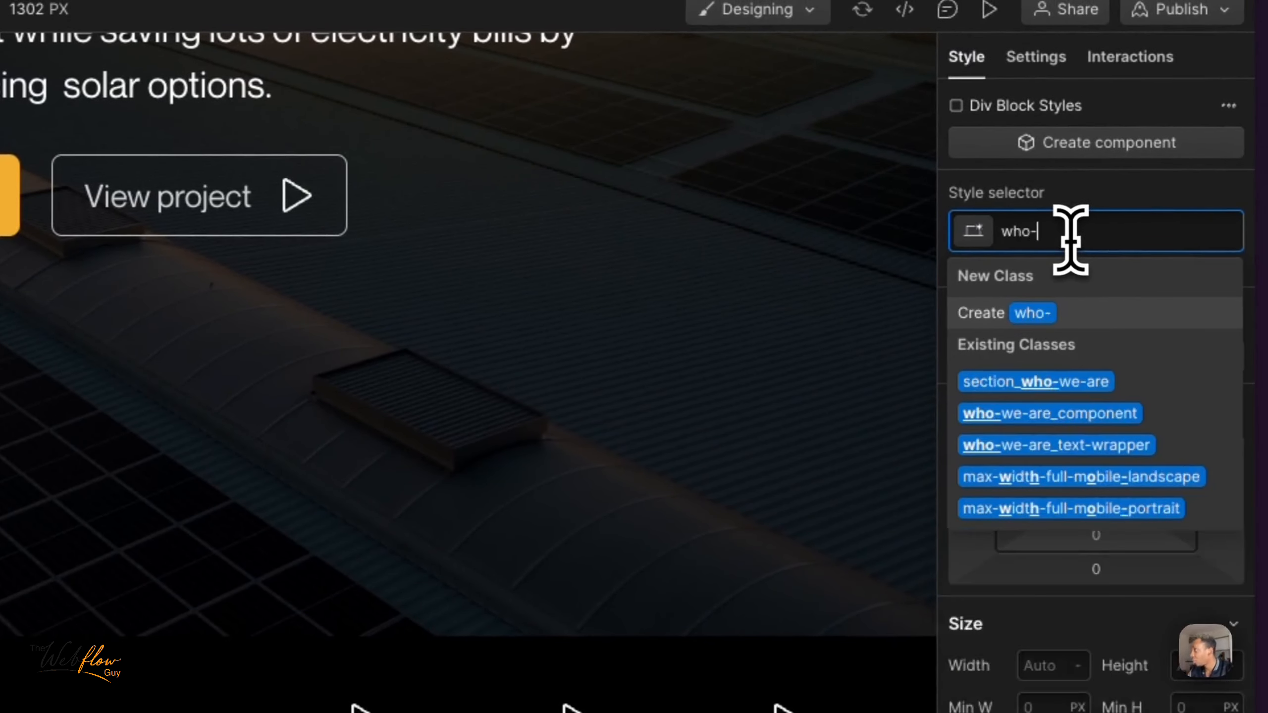
pyautogui.write('we-are')
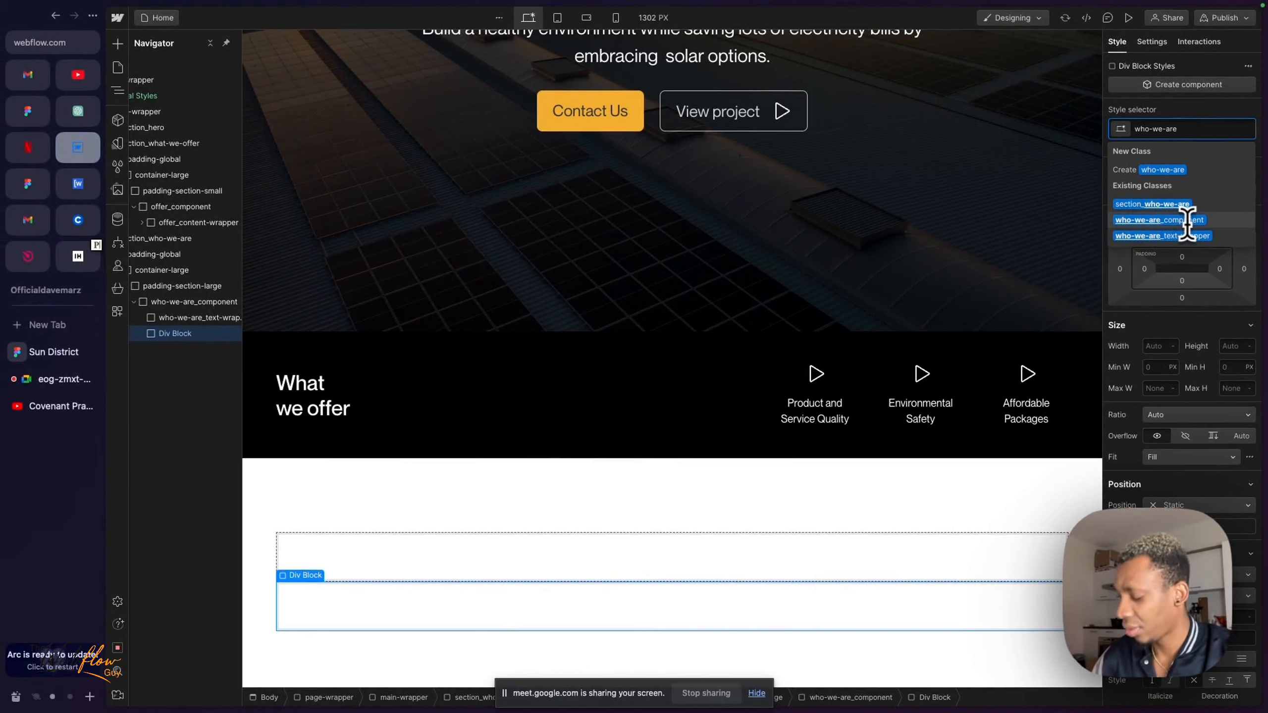
pyautogui.write('_images-wrapper')
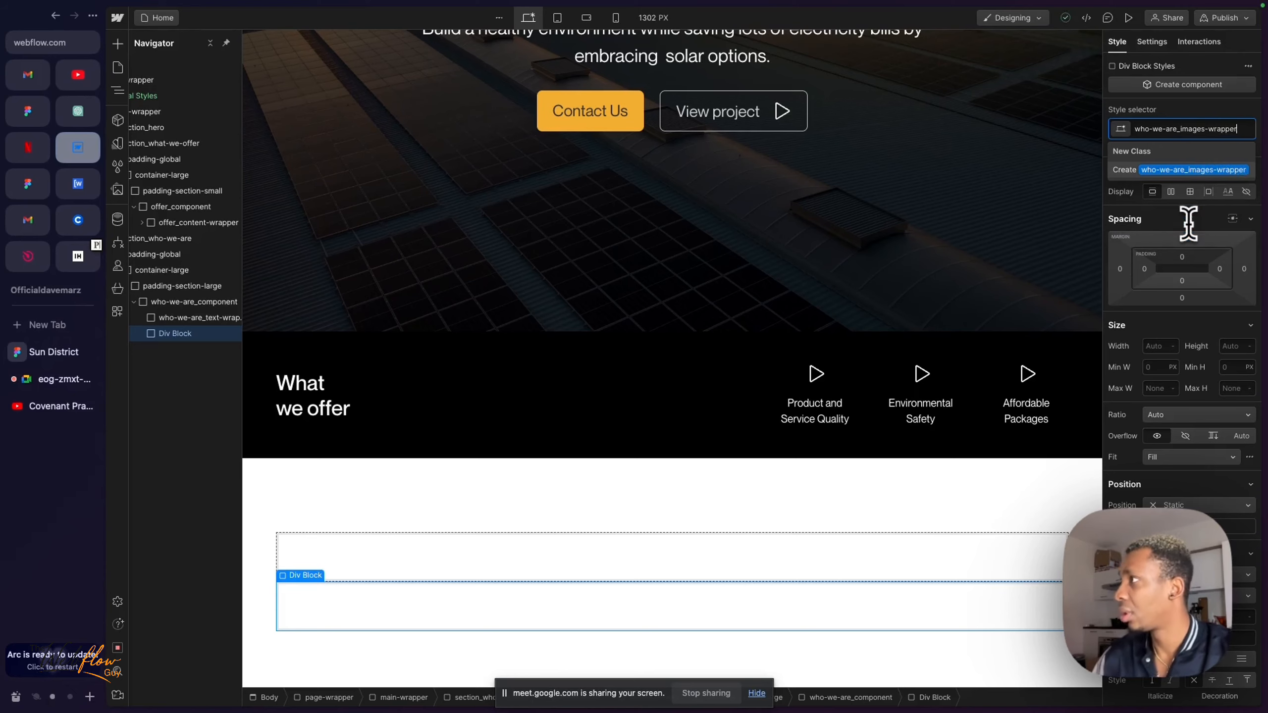
pyautogui.press('Return')
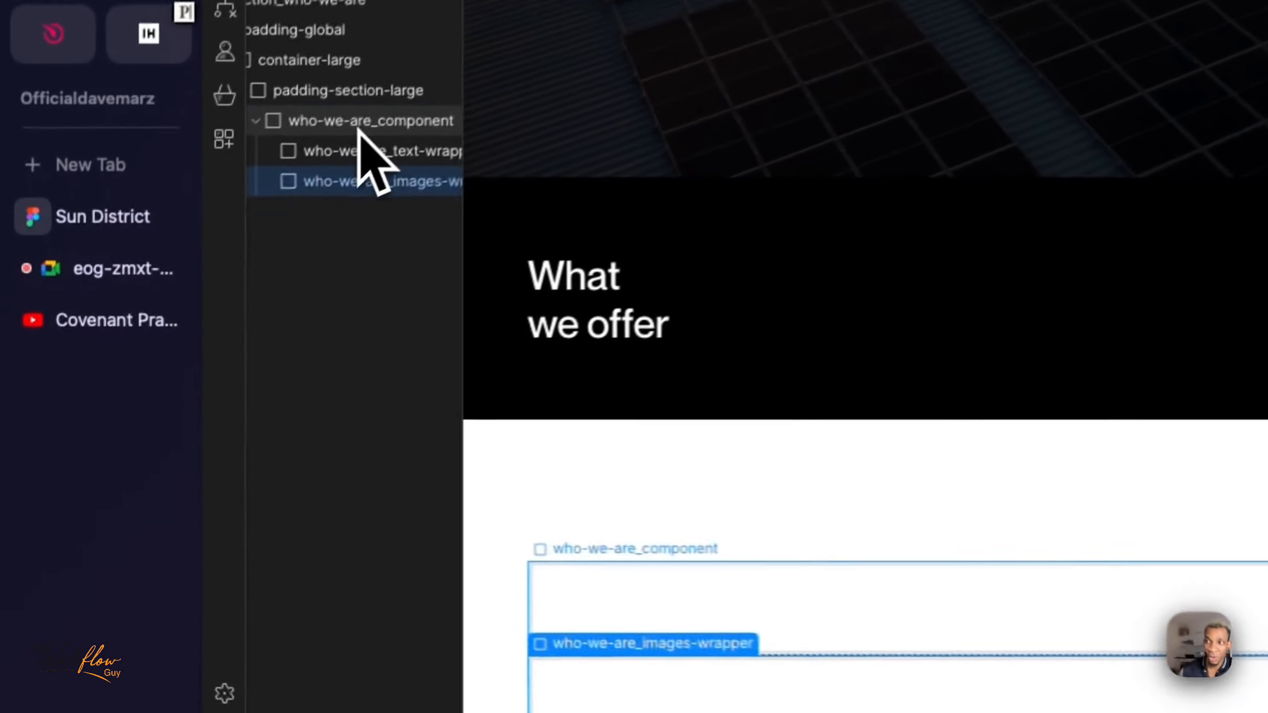
# - Review who-we-are_component and its text and images wrappers, and switch to the "Who we Are?" design in Figma
pyautogui.click(187, 304)
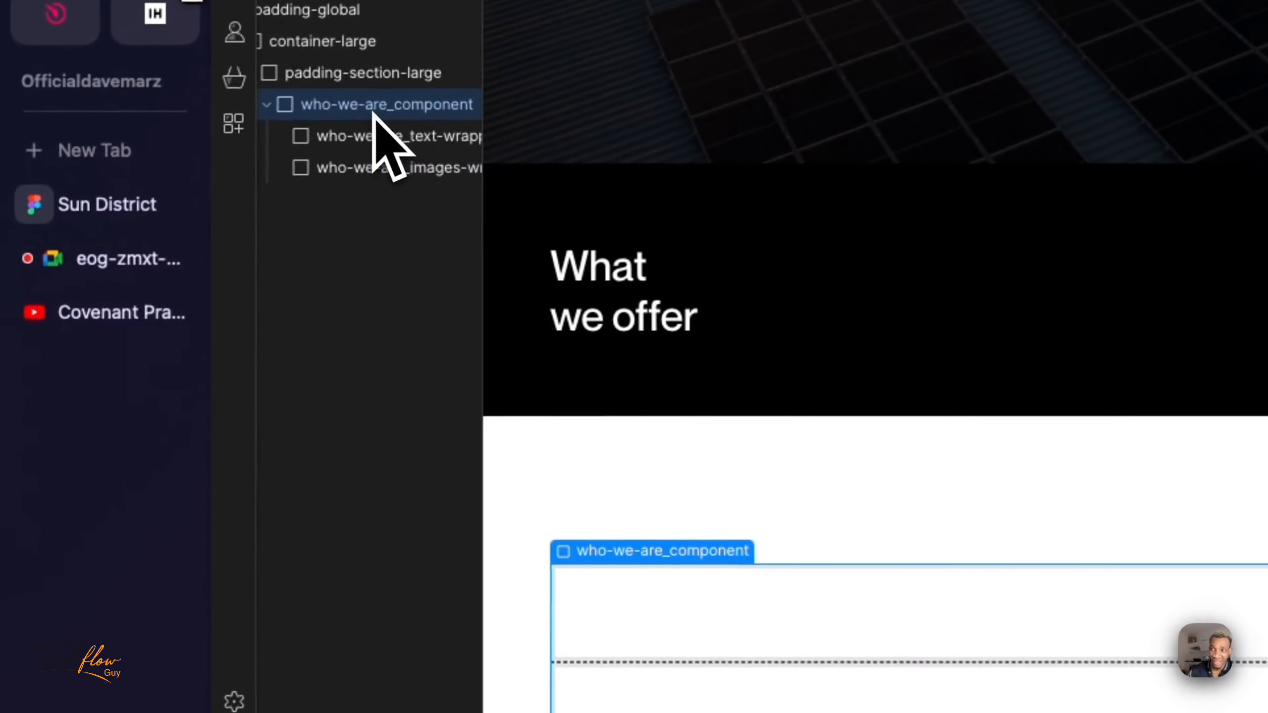
pyautogui.click(417, 138)
pyautogui.click(350, 165)
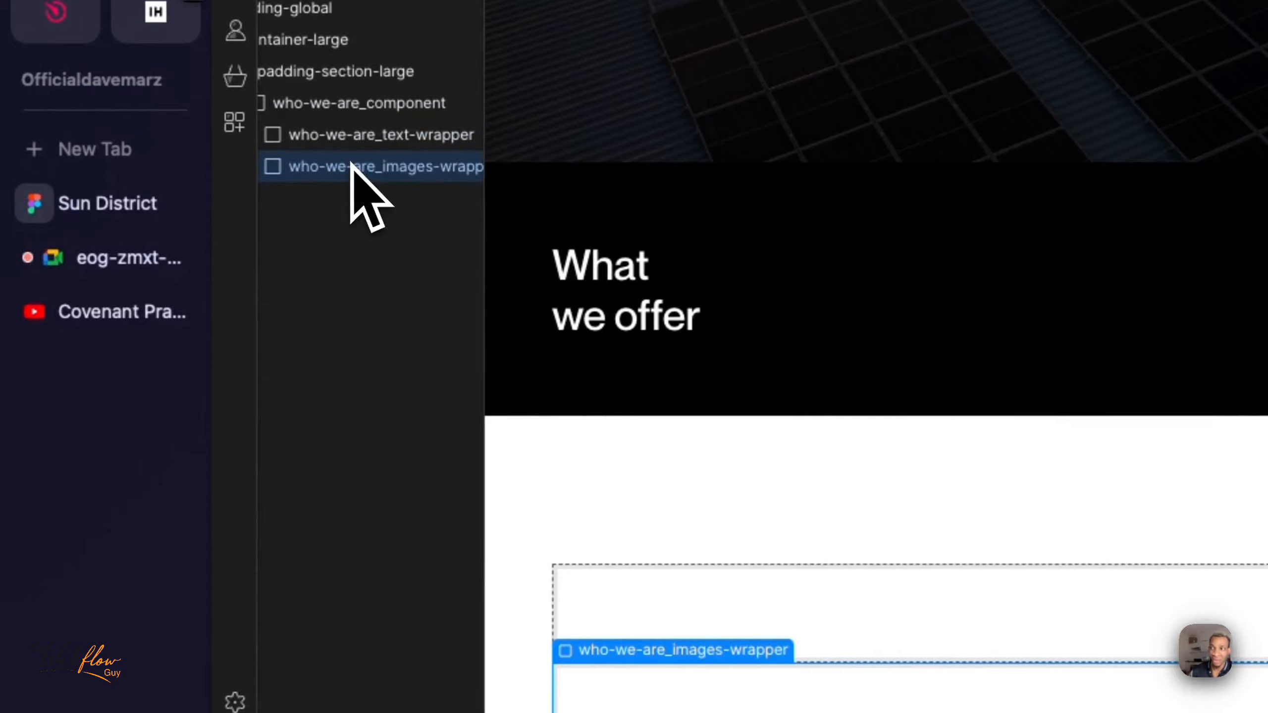
pyautogui.click(360, 144)
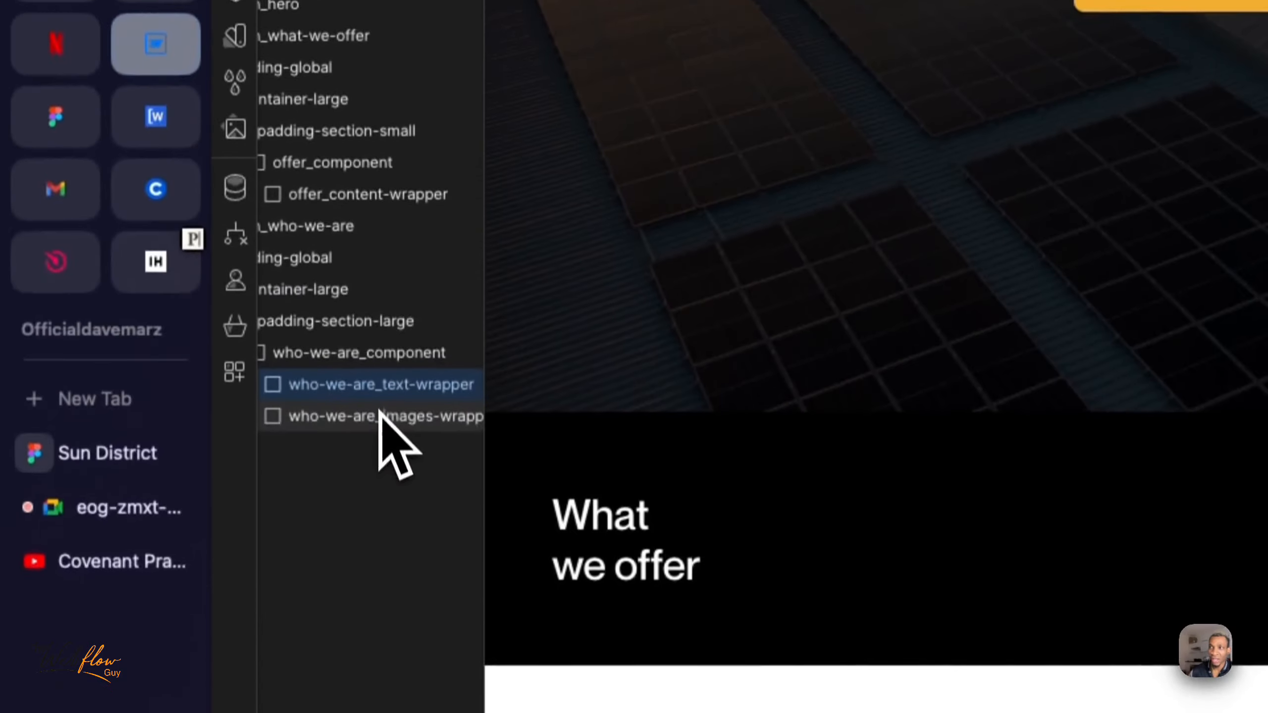
pyautogui.click(380, 418)
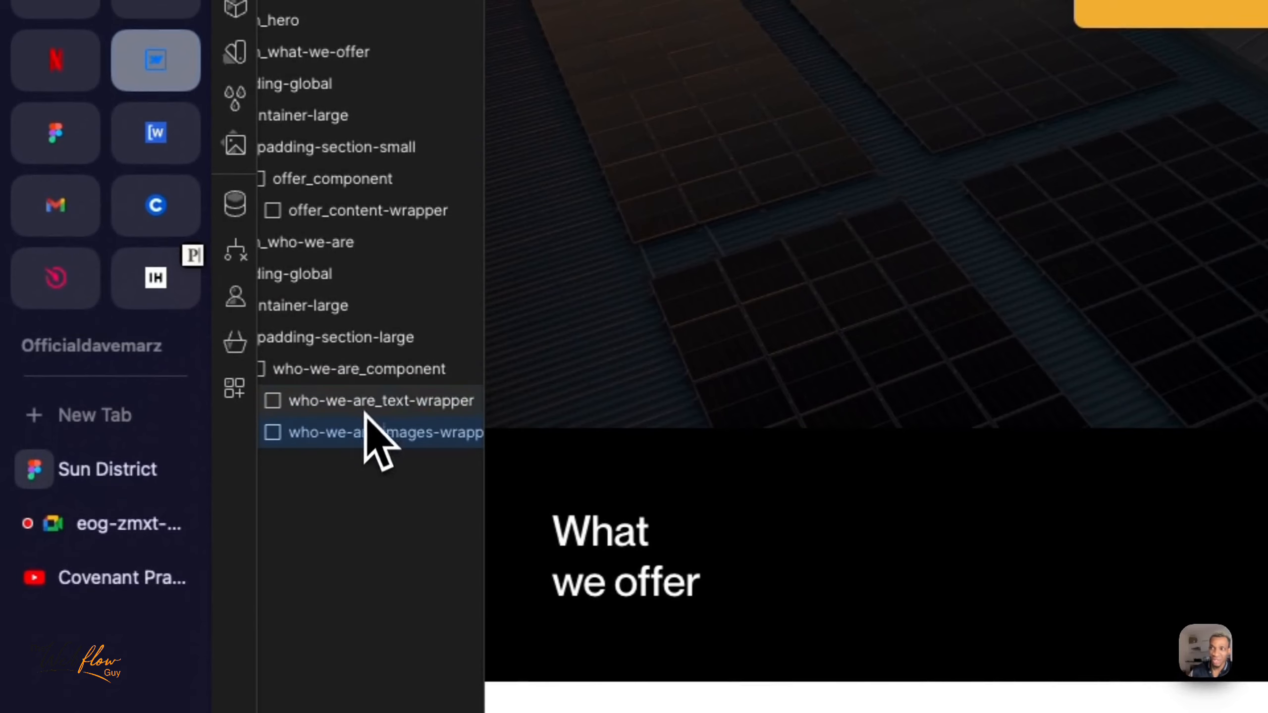
pyautogui.click(110, 471)
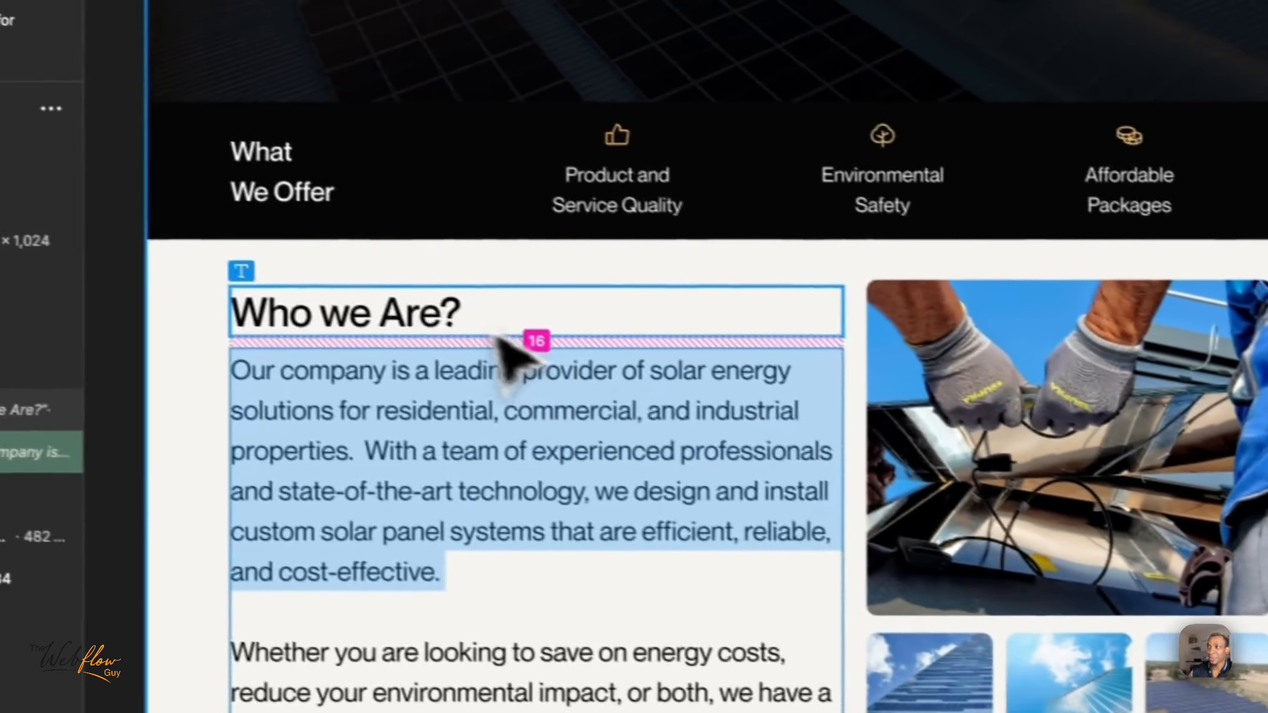
# - Examine the "Who we Are?" heading, paragraph and main image in Figma, and the matching text and images wrappers in Webflow
pyautogui.click(392, 306)
pyautogui.doubleClick(392, 306)
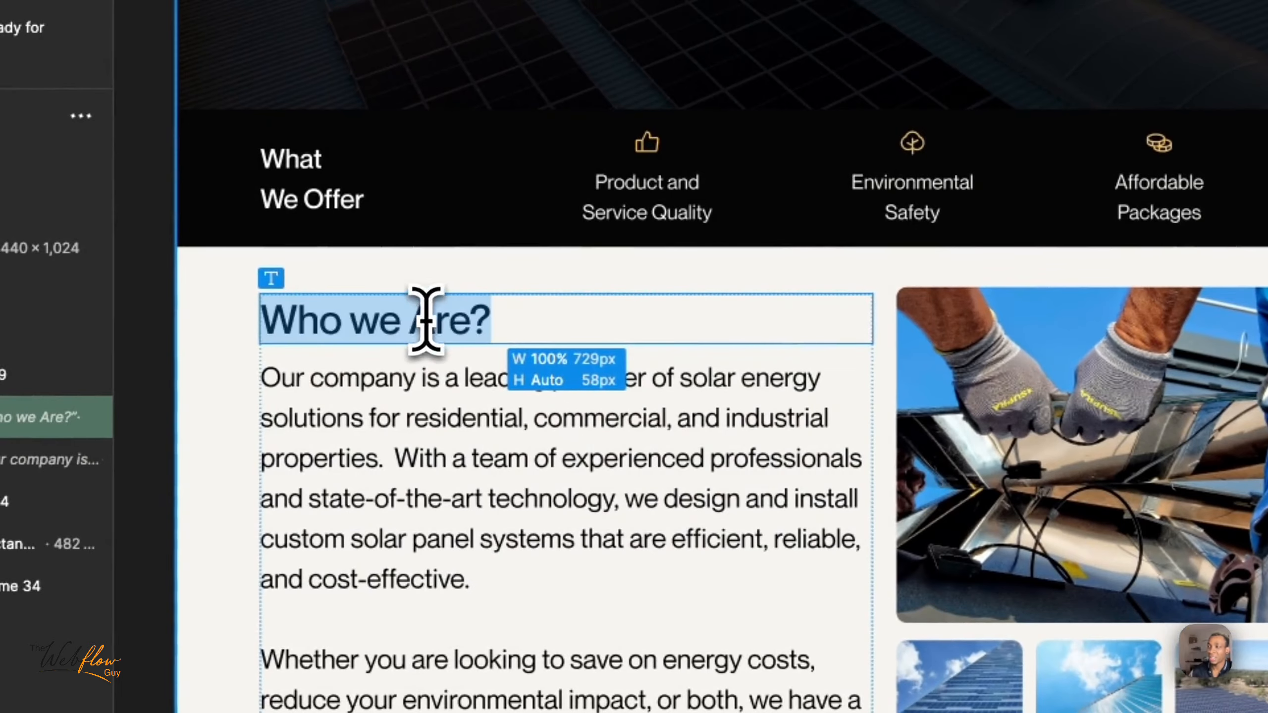
pyautogui.click(419, 398)
pyautogui.doubleClick(421, 396)
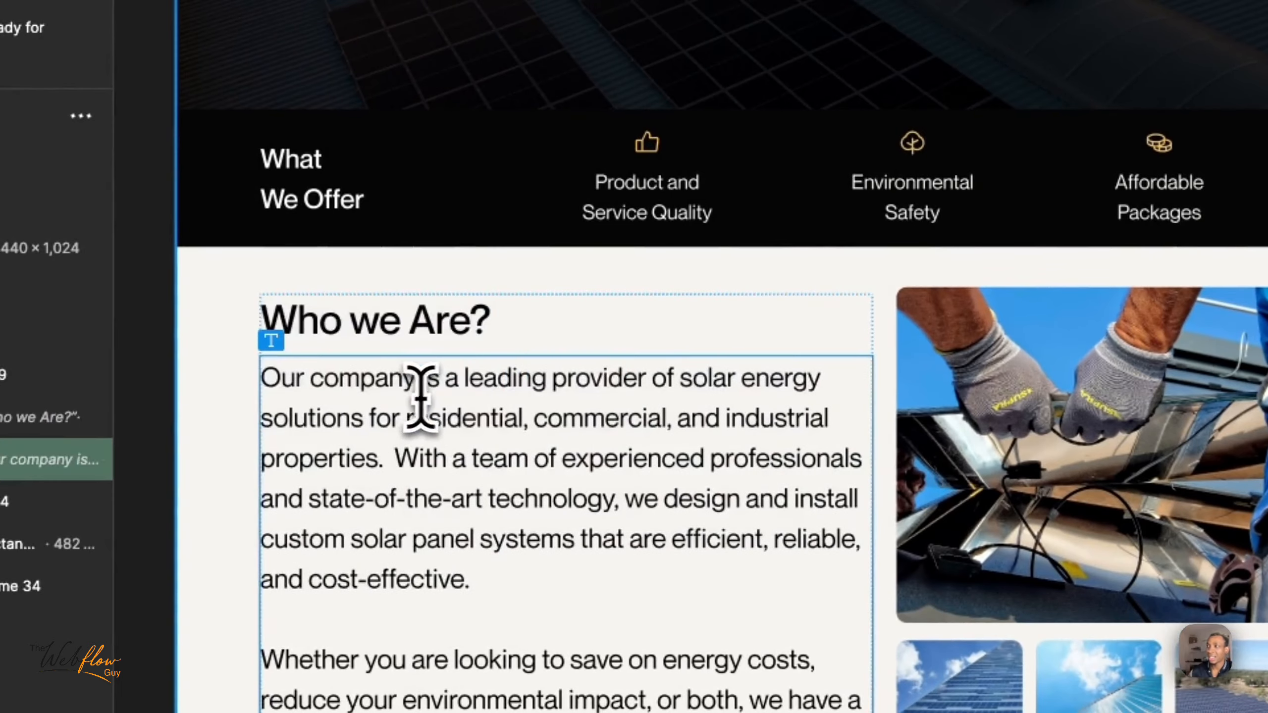
pyautogui.click(1038, 390)
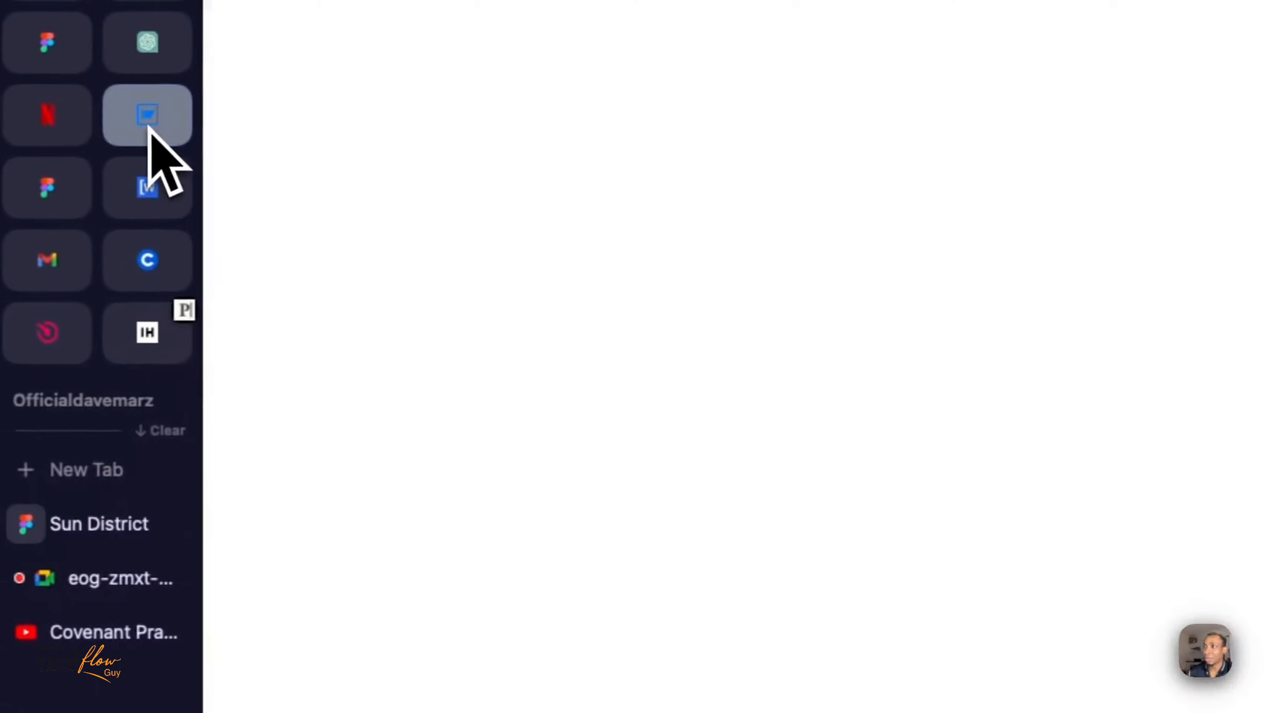
pyautogui.click(147, 126)
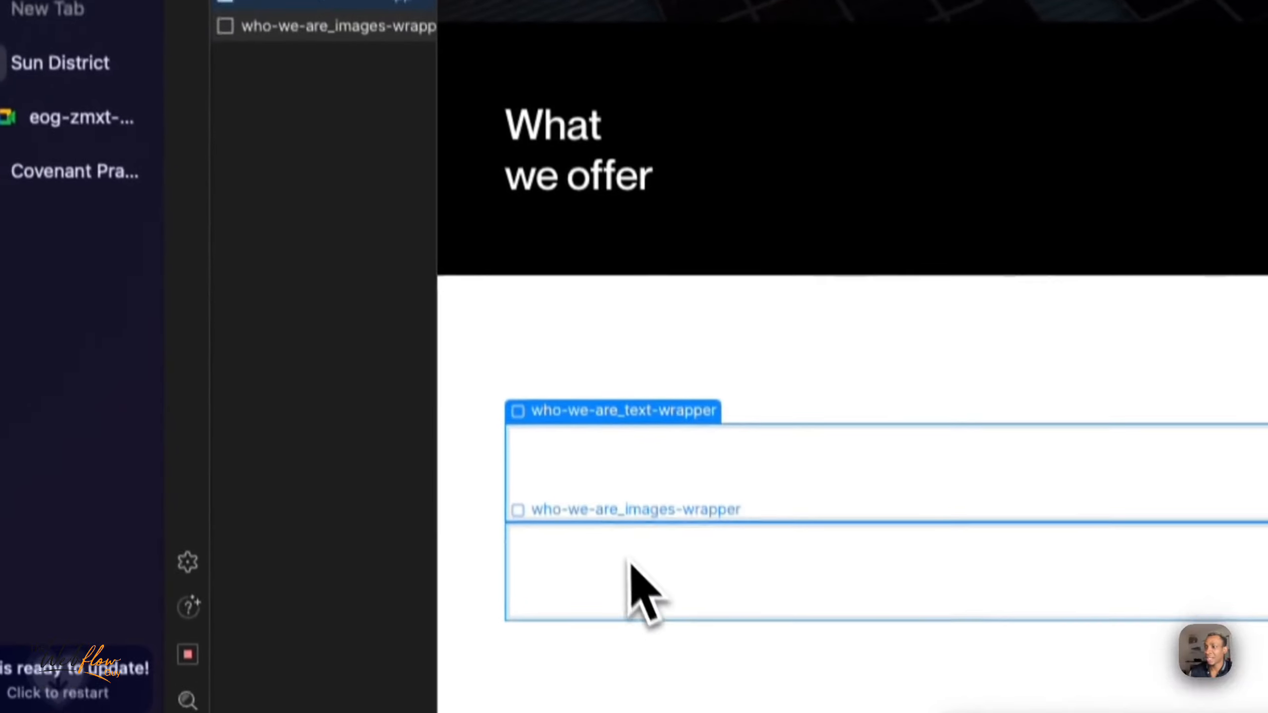
pyautogui.click(639, 471)
pyautogui.click(615, 522)
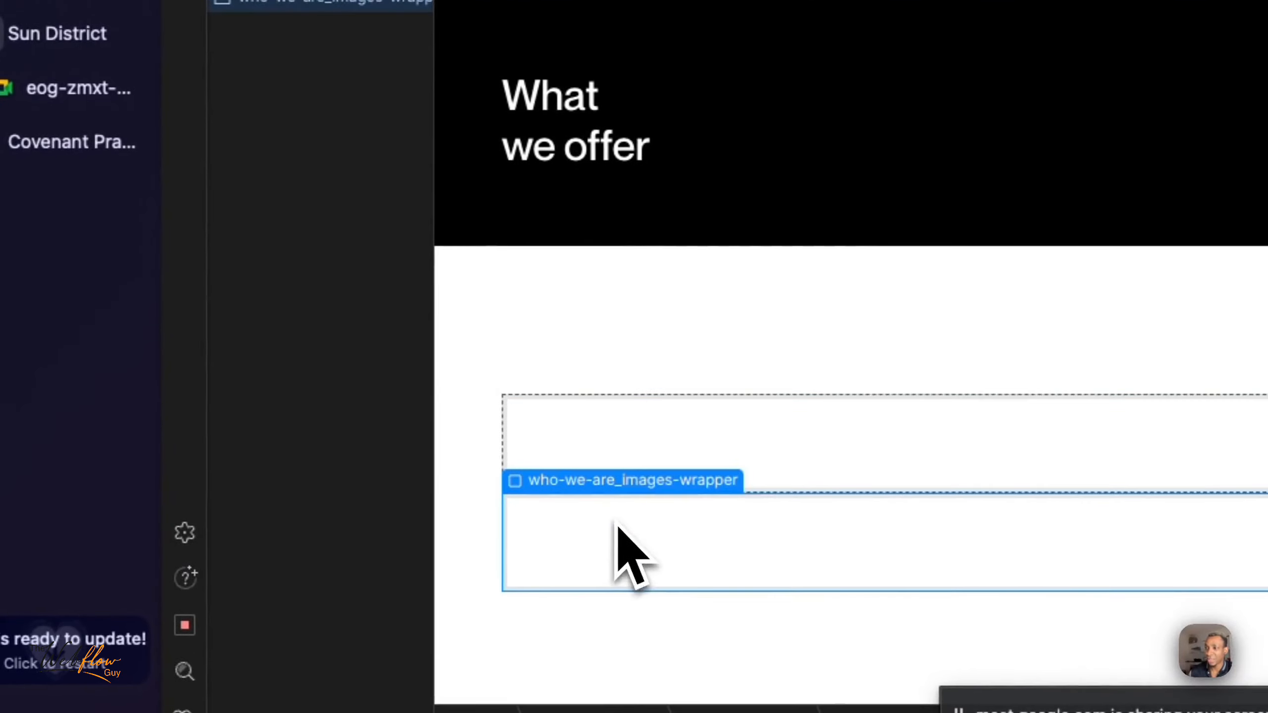
# - Insert a Heading element inside who-we-are_text-wrapper
pyautogui.click(645, 450)
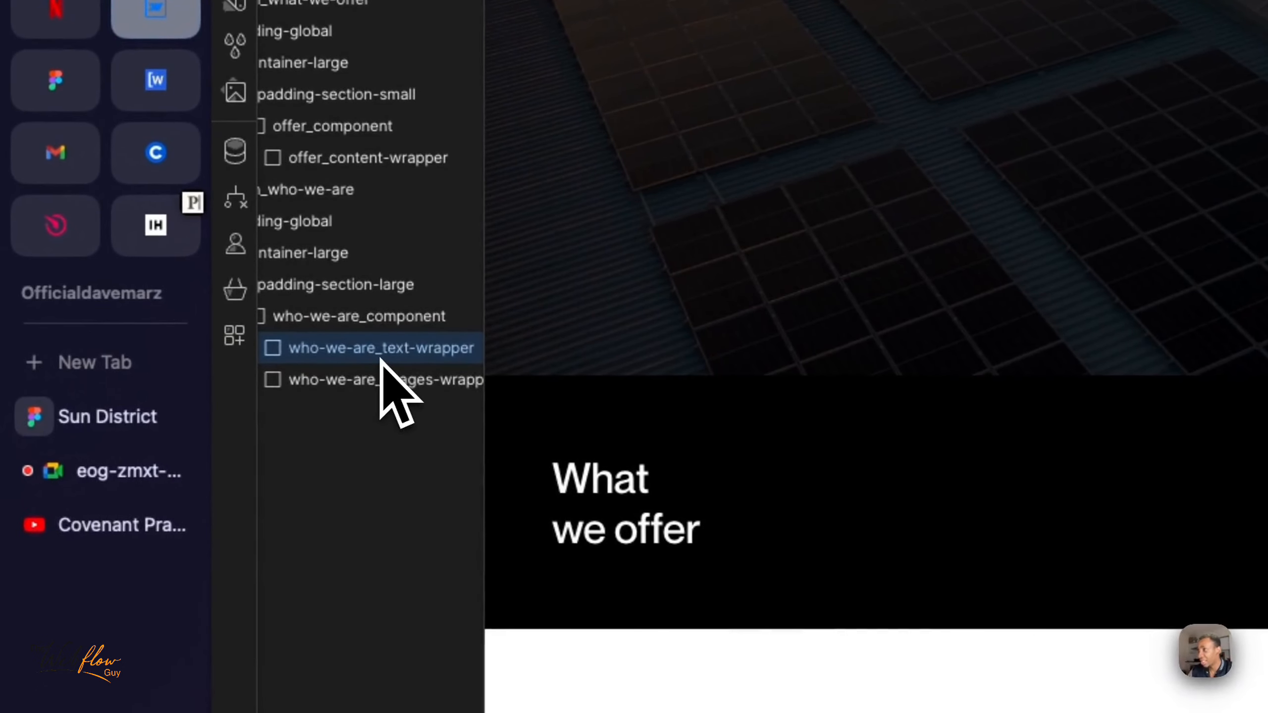
pyautogui.press('super+e')
pyautogui.write('head')
pyautogui.press('Return')
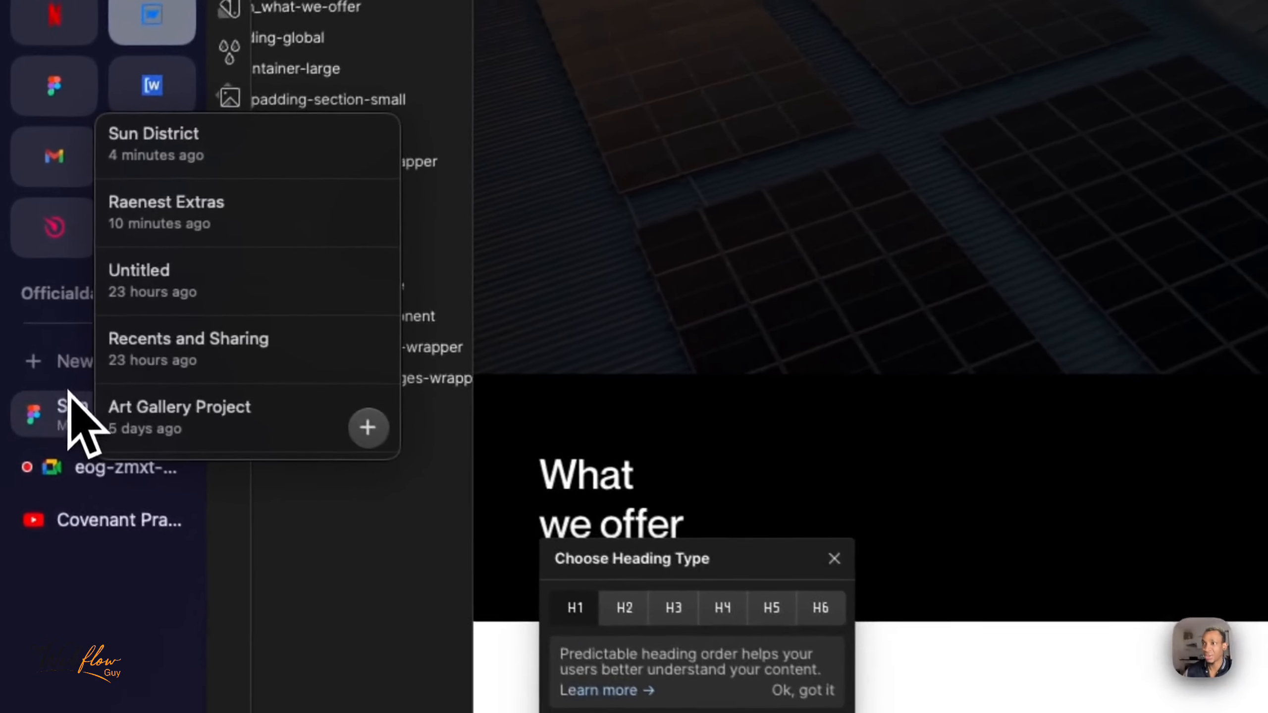
# - Inspect the "Who we Are?" heading in Figma and set the new Webflow heading's type to H3
pyautogui.click(33, 352)
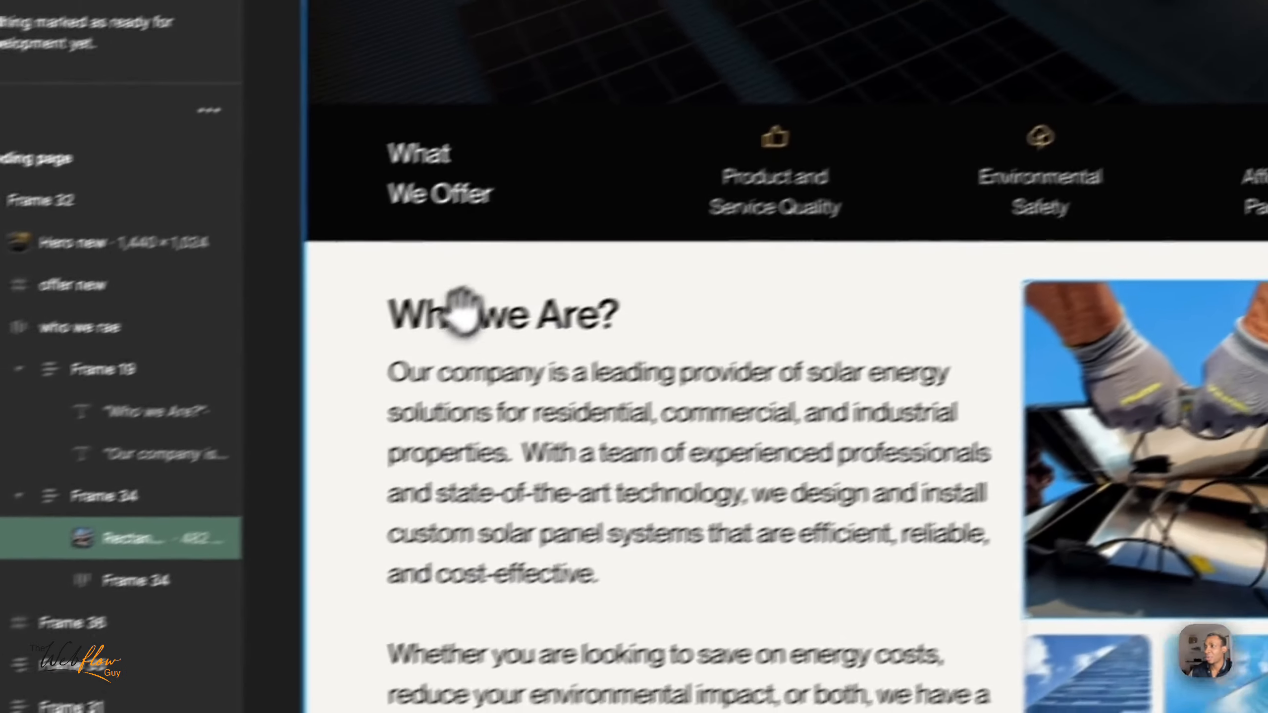
pyautogui.click(772, 192)
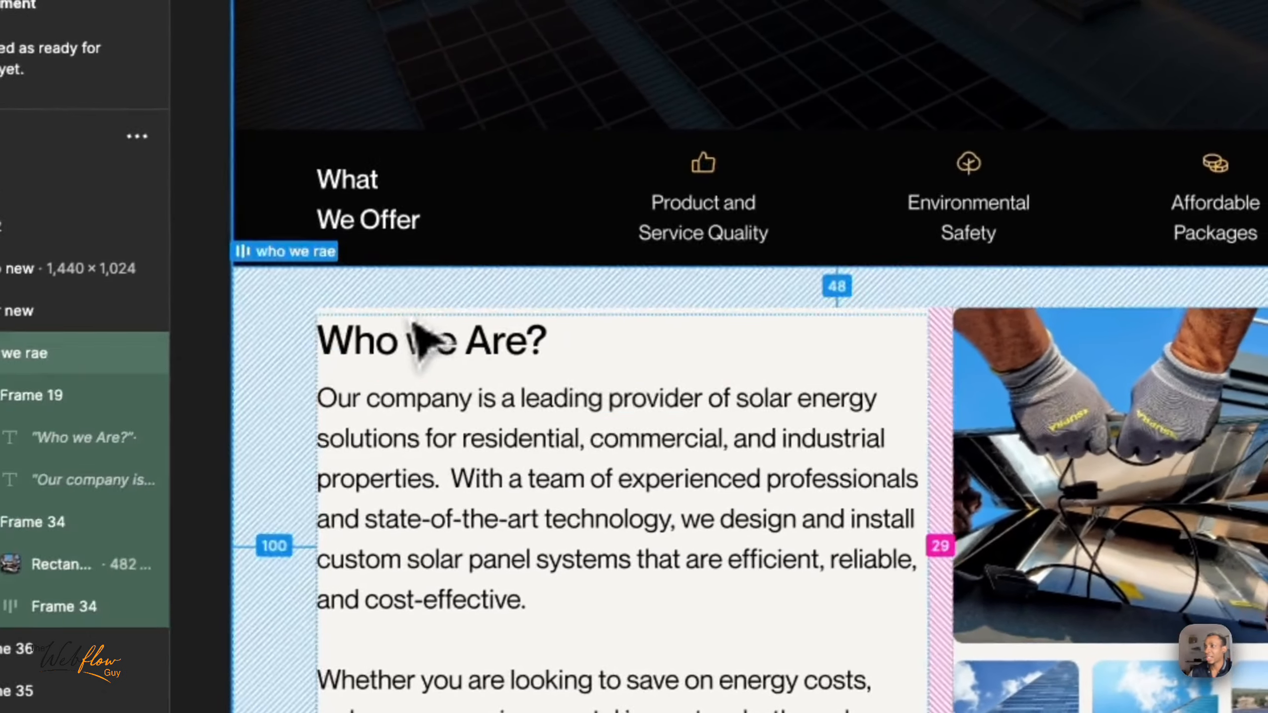
pyautogui.doubleClick(767, 193)
pyautogui.doubleClick(767, 193)
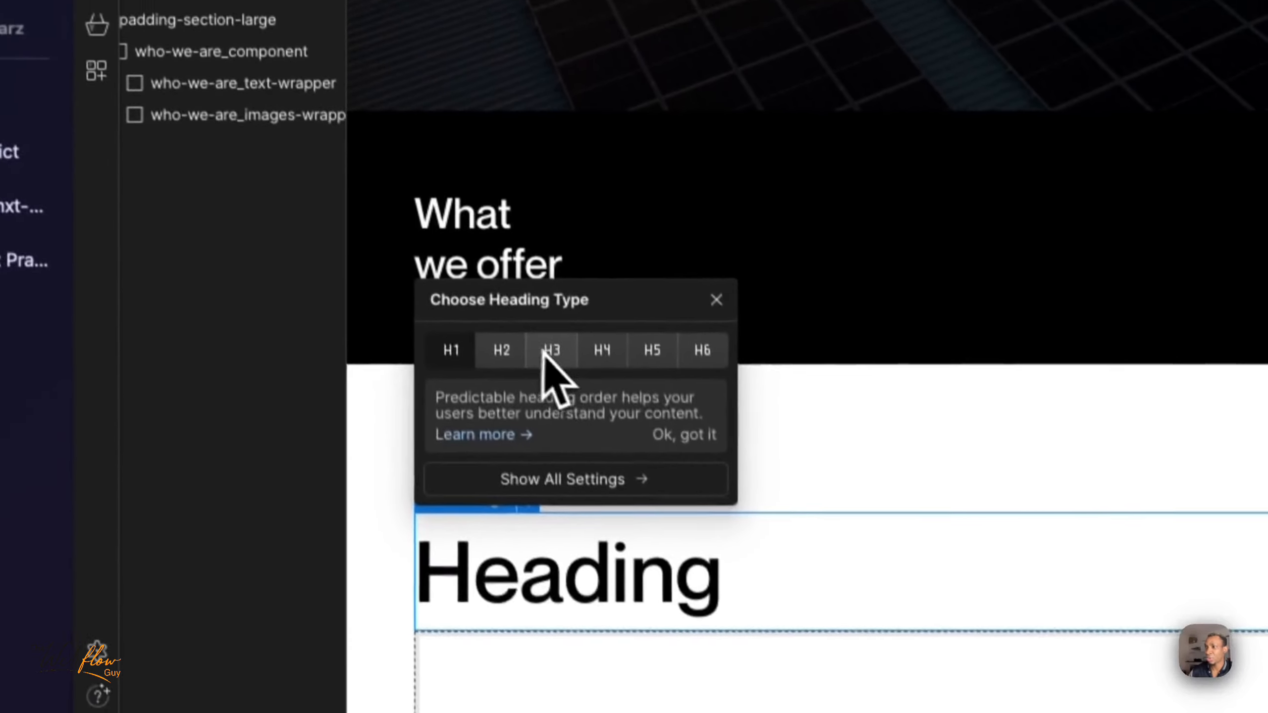
pyautogui.click(549, 351)
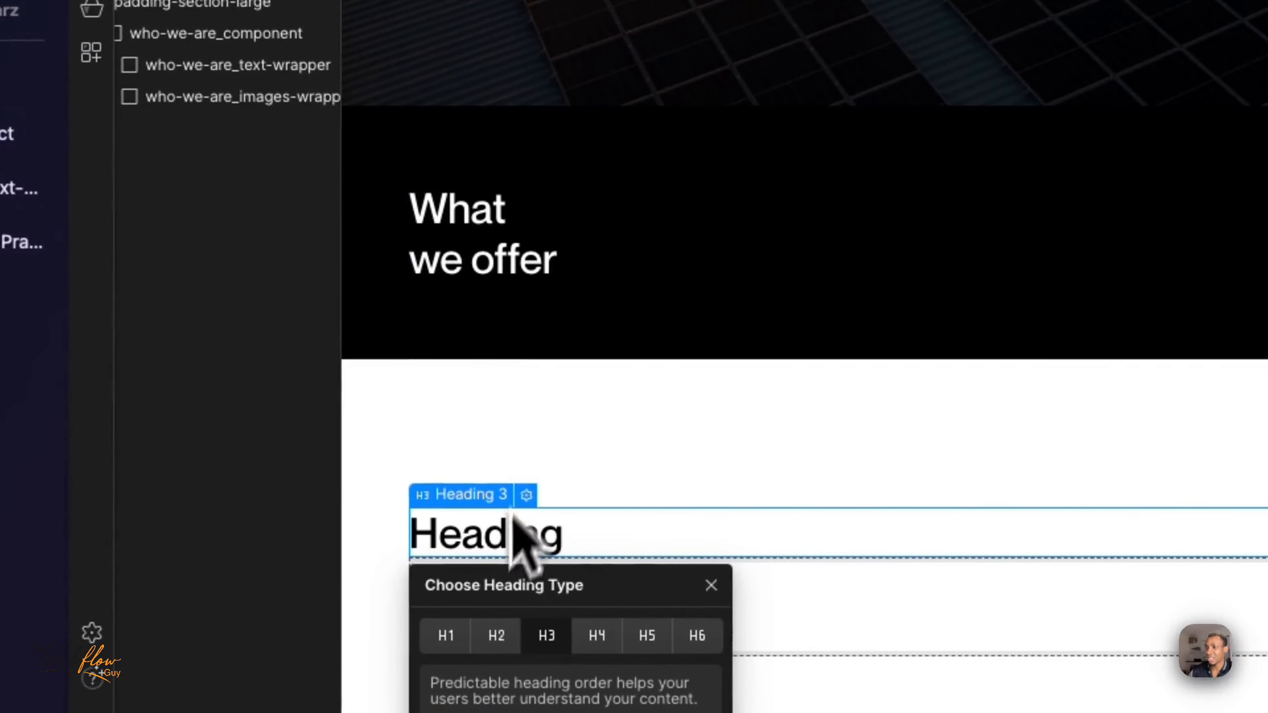
pyautogui.click(711, 585)
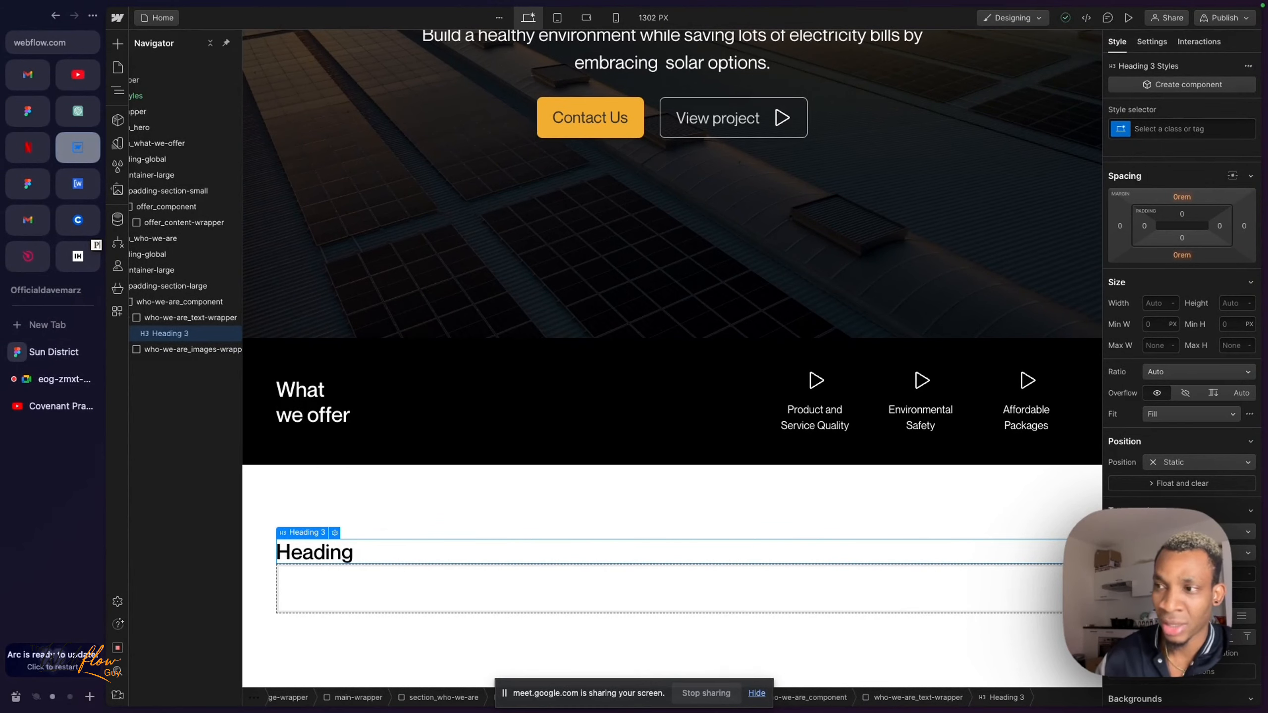
# - Recheck the "Who we Are?" heading in Figma and change the Webflow heading's type to H2
pyautogui.click(25, 186)
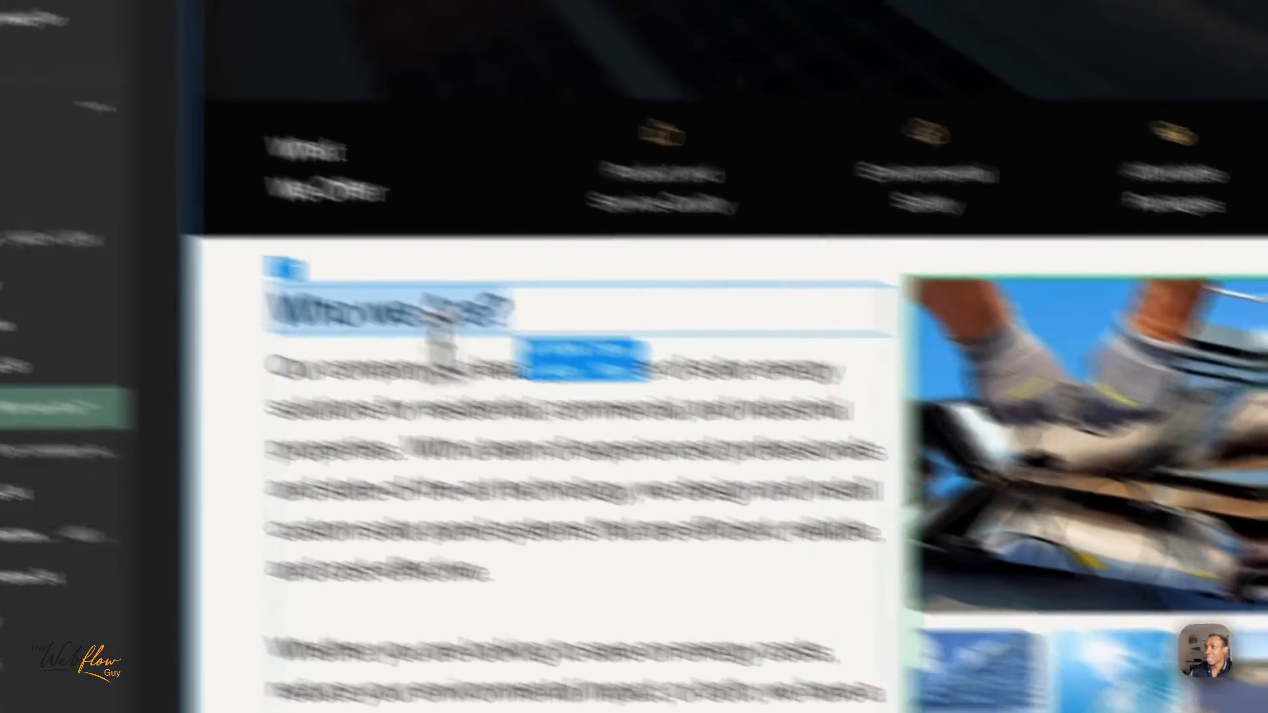
pyautogui.click(425, 310)
pyautogui.tripleClick(425, 310)
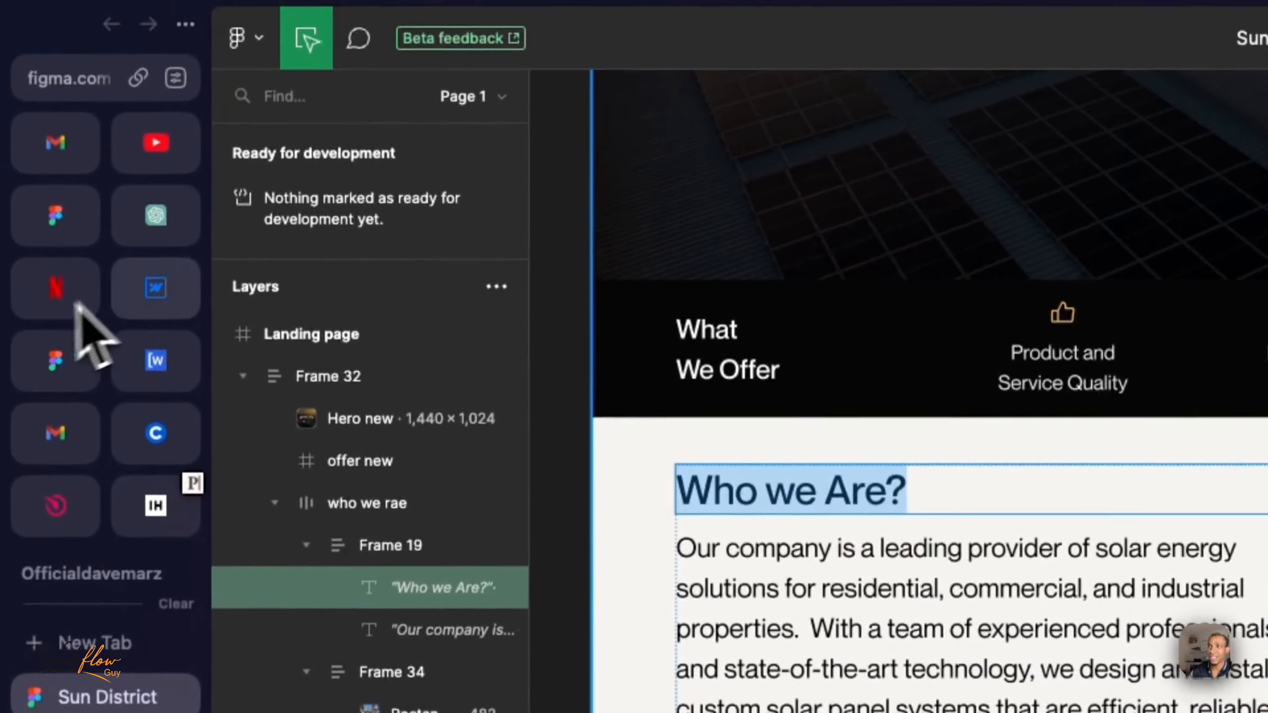
pyautogui.click(156, 287)
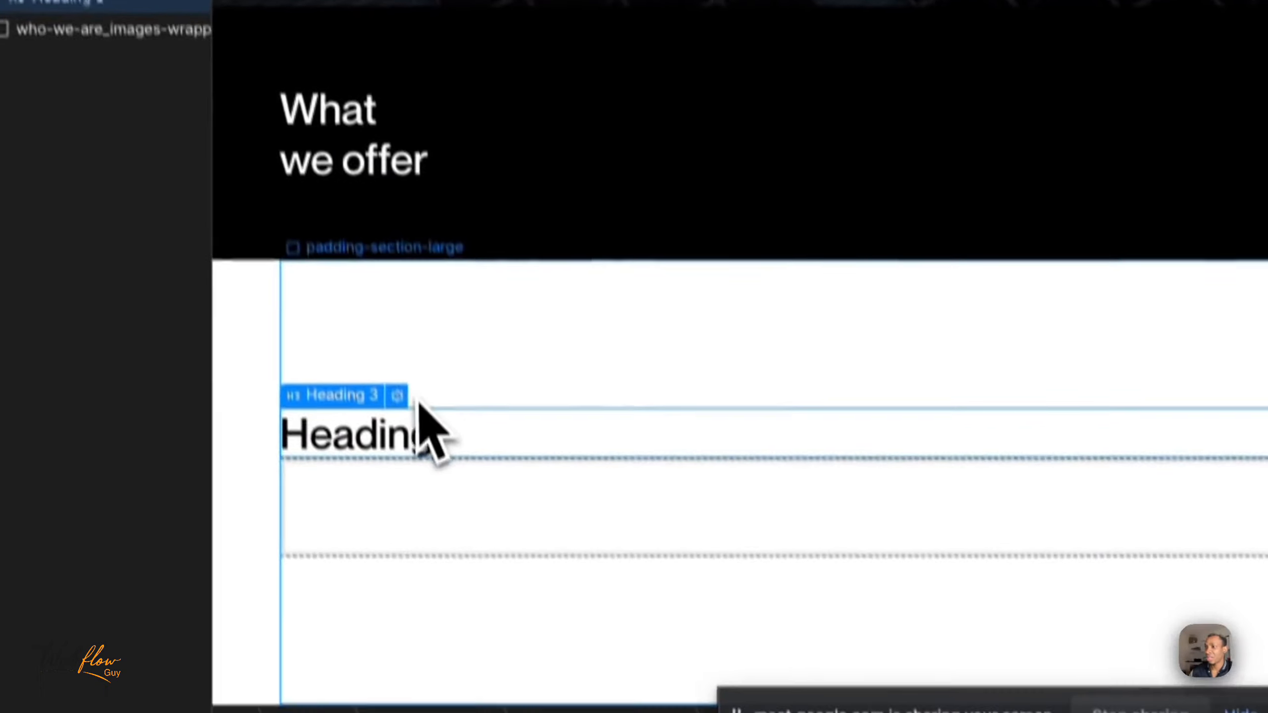
pyautogui.click(390, 355)
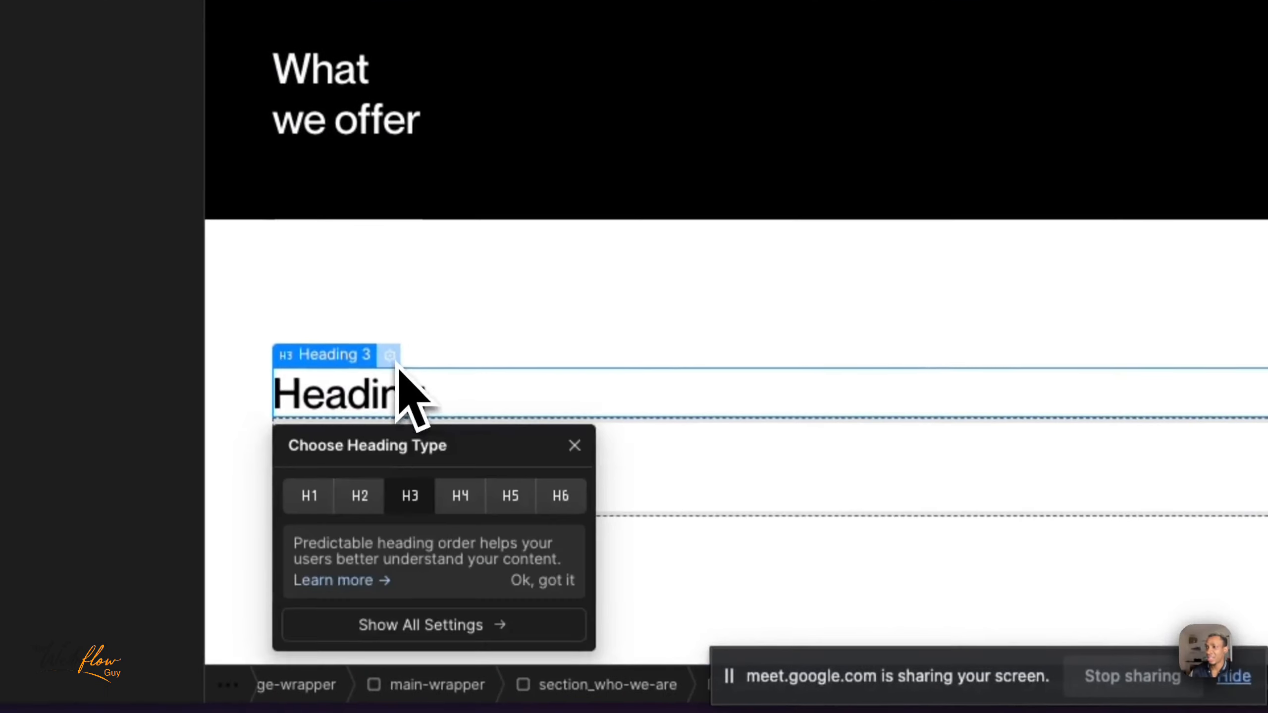
pyautogui.click(360, 497)
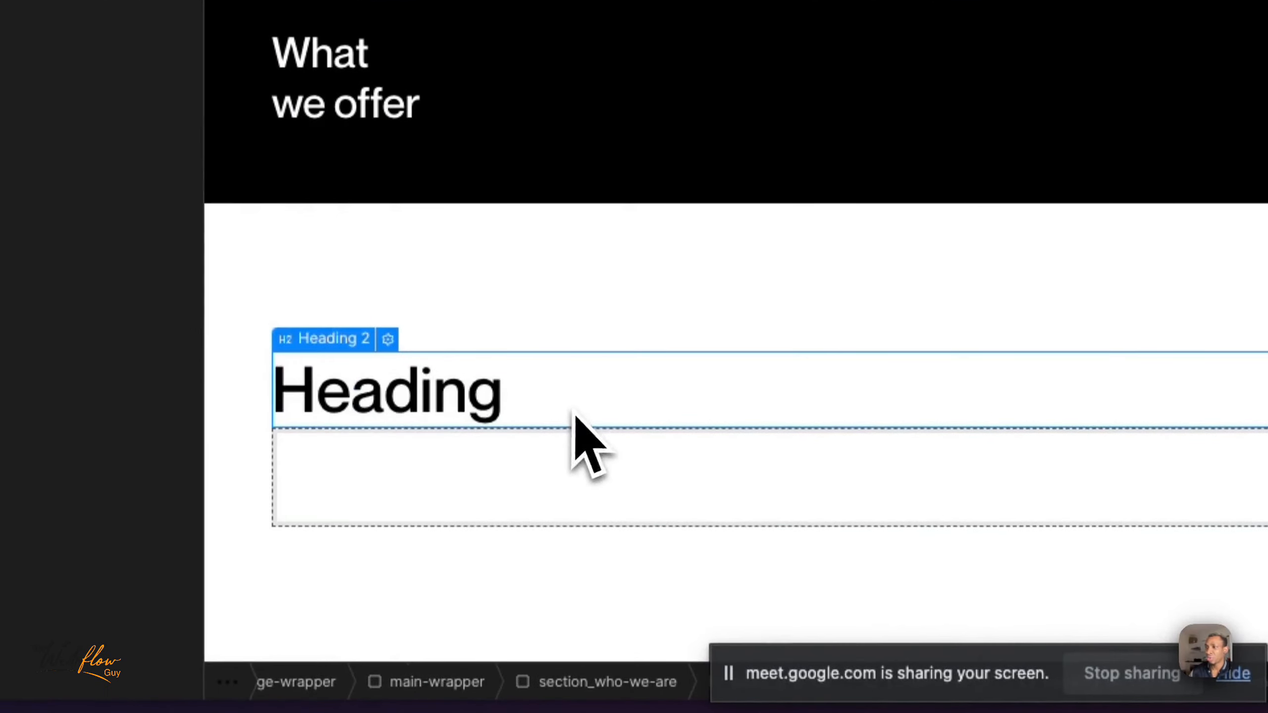
pyautogui.click(529, 482)
pyautogui.click(454, 408)
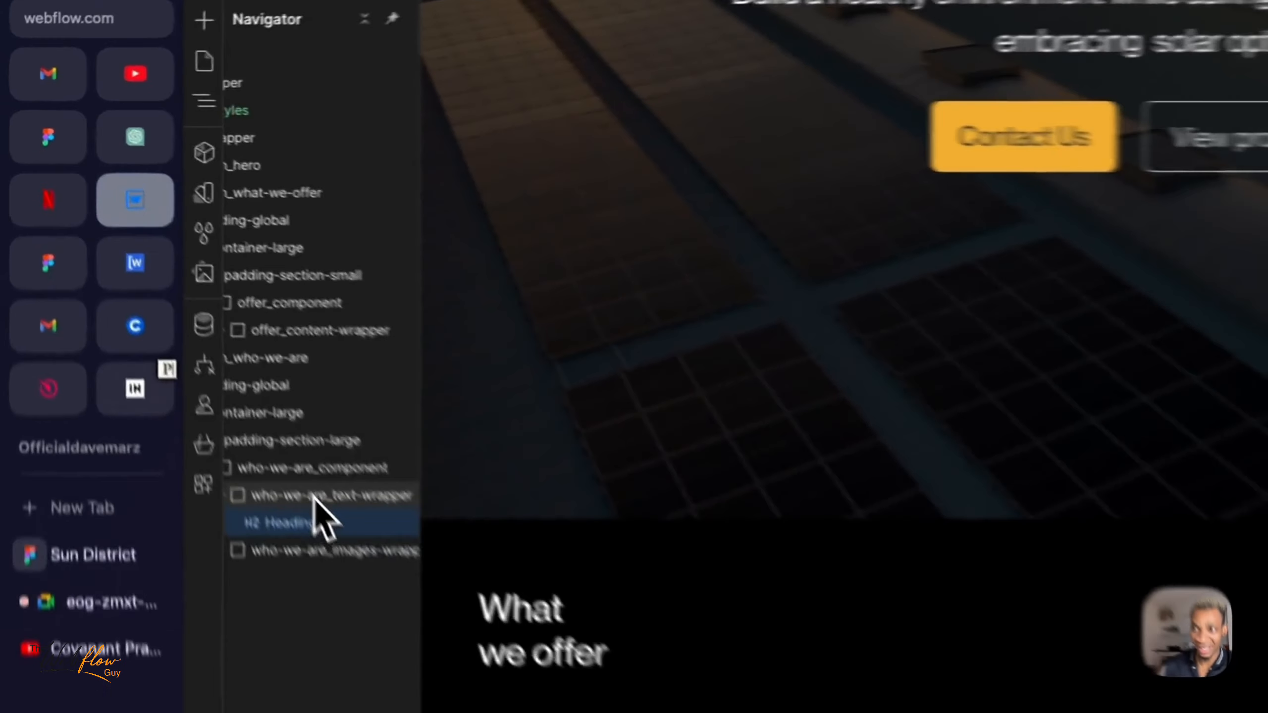
# - Insert a Paragraph element below Heading 2 inside who-we-are_text-wrapper
pyautogui.click(199, 319)
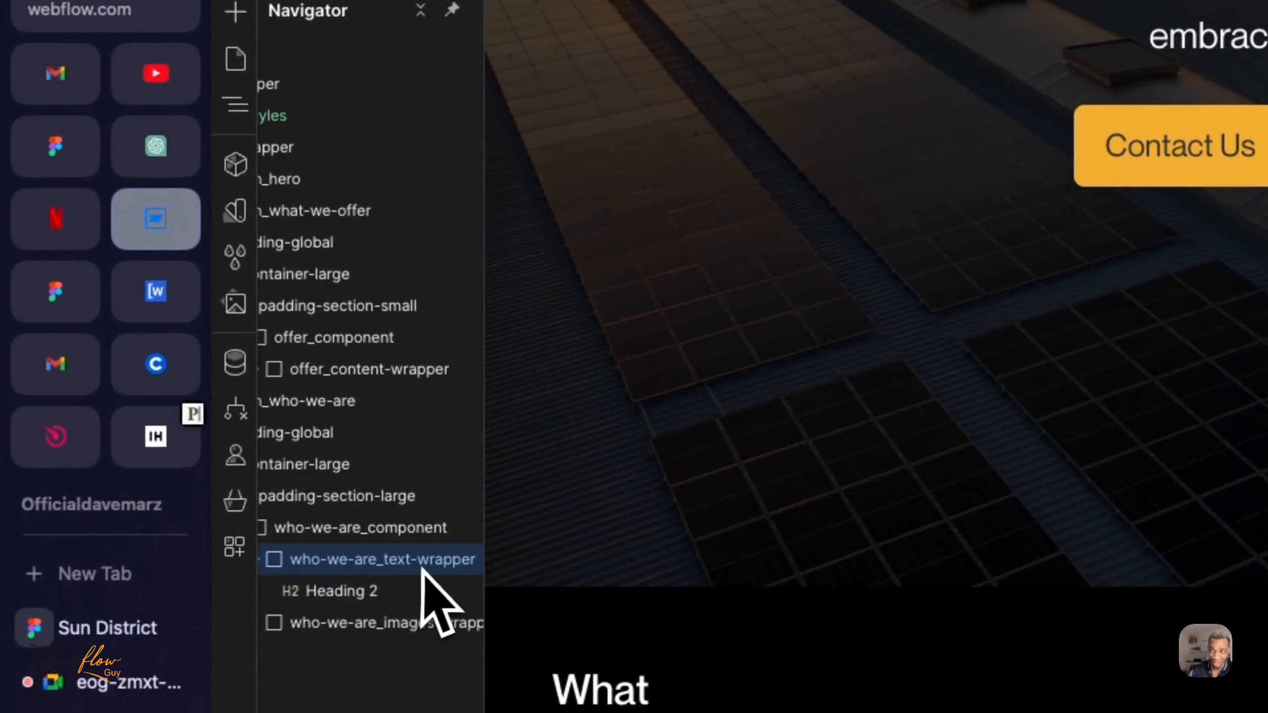
pyautogui.hscroll(-1, 330, 563)
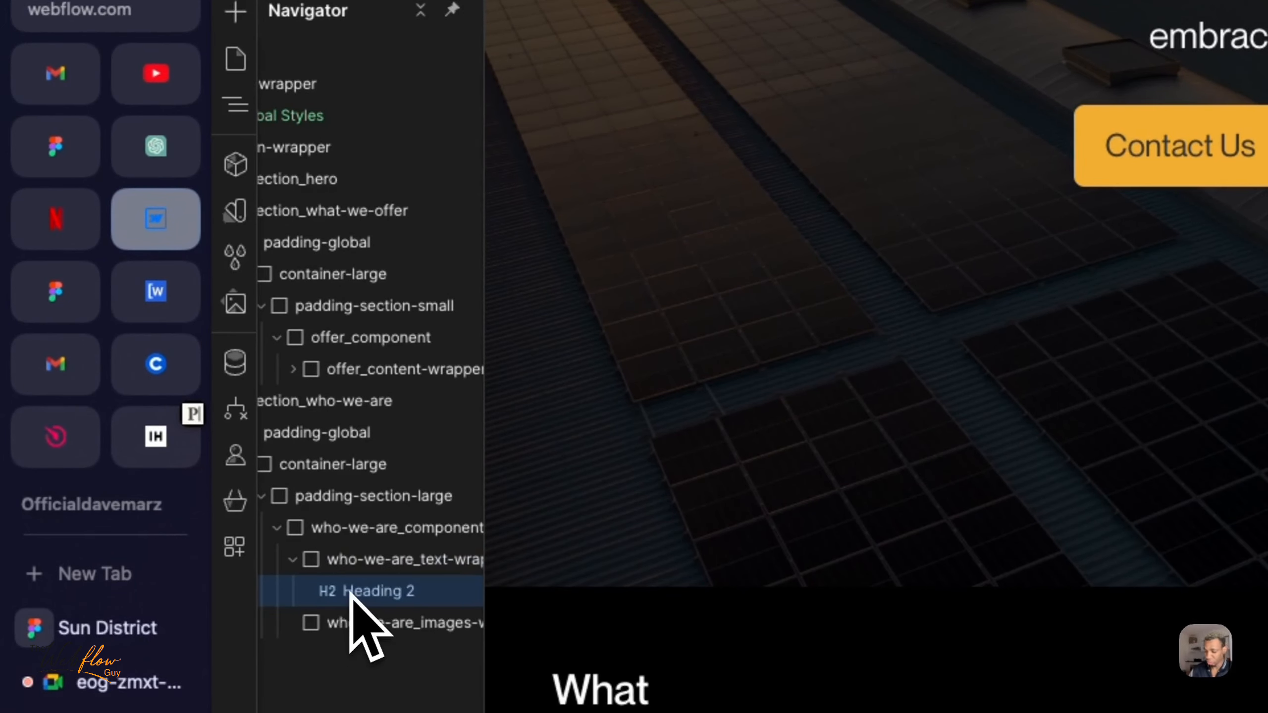
pyautogui.press('super+e')
pyautogui.write('para')
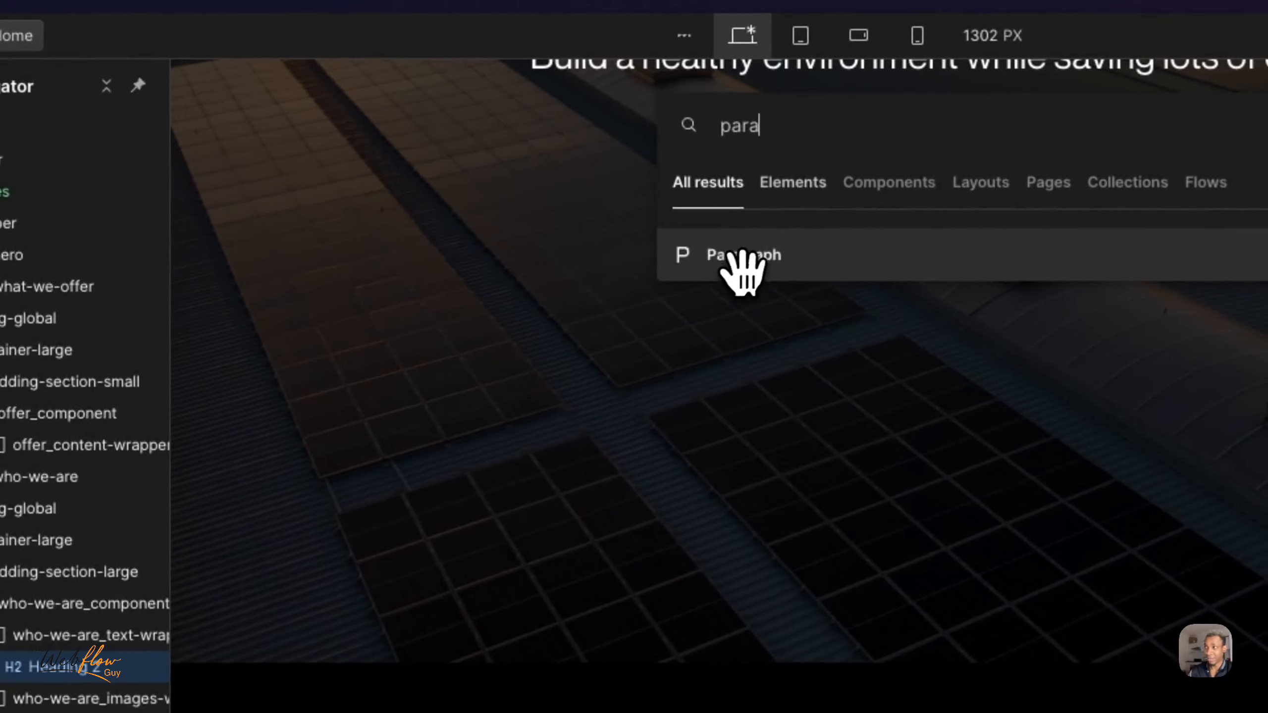
pyautogui.click(1053, 178)
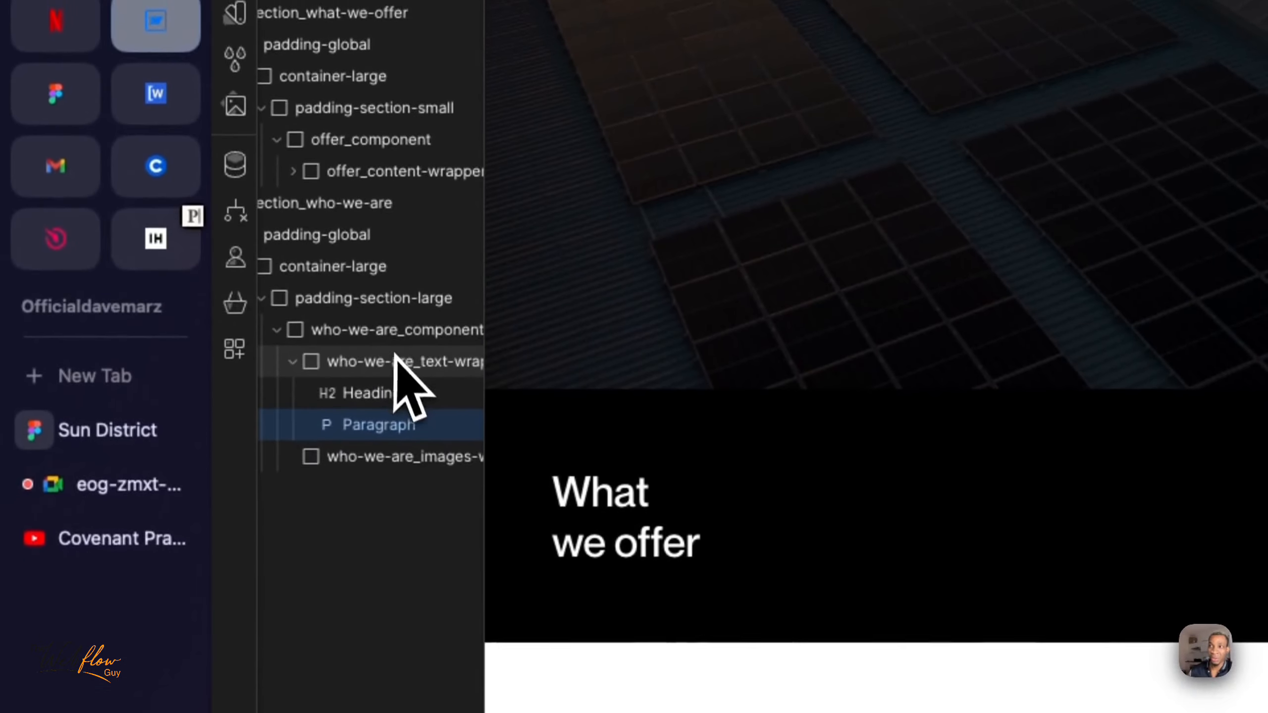
# - Review who-we-are_text-wrapper and who-we-are_images-wrapper, and switch to the Sun District design in Figma
pyautogui.click(394, 363)
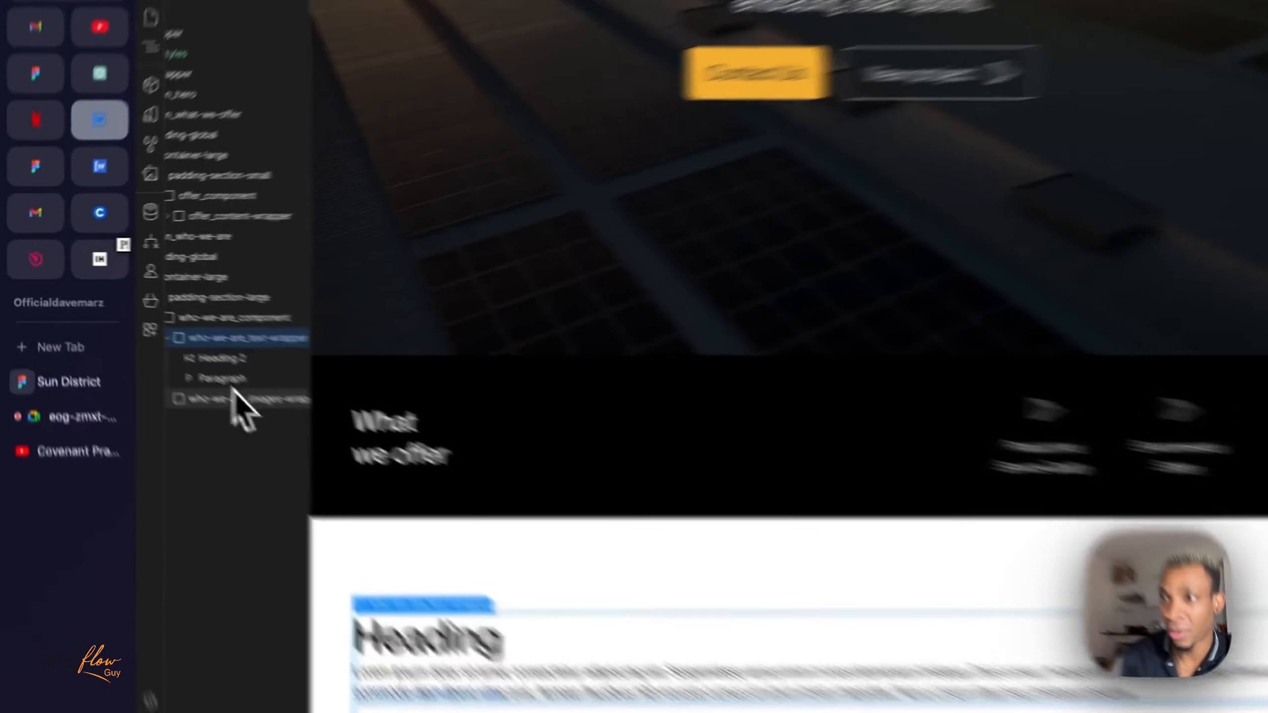
pyautogui.click(184, 362)
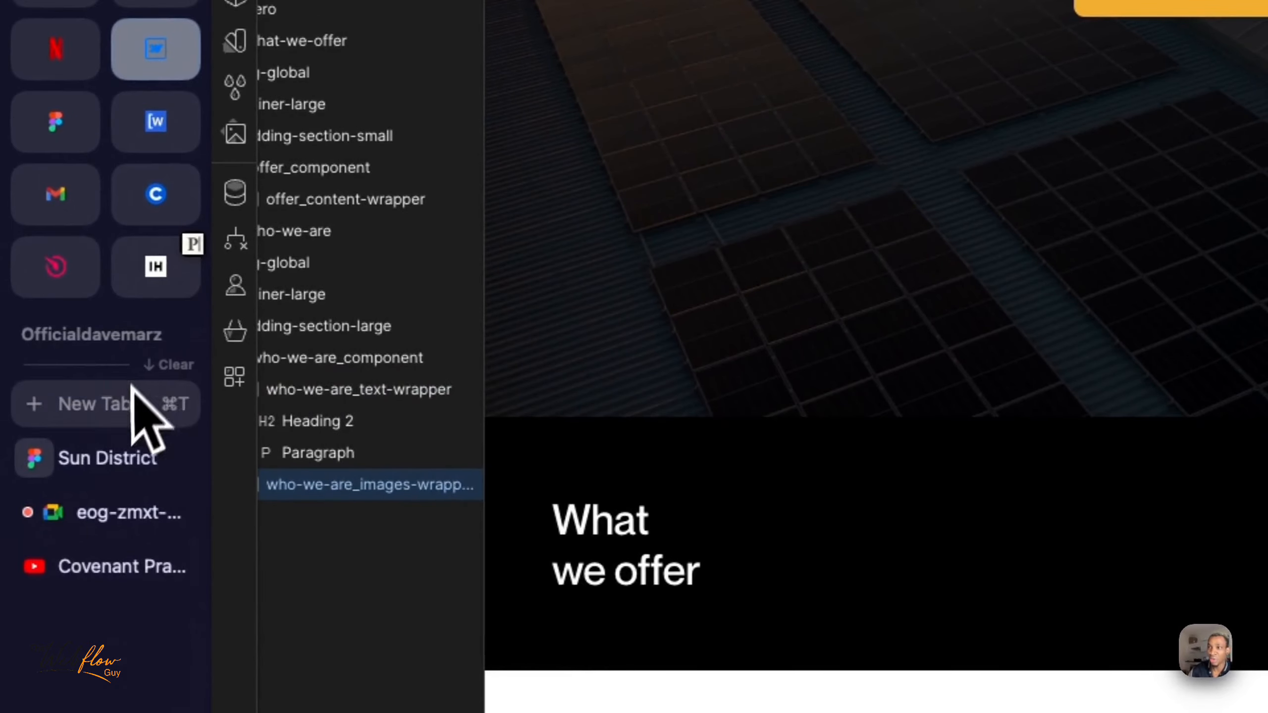
pyautogui.click(120, 462)
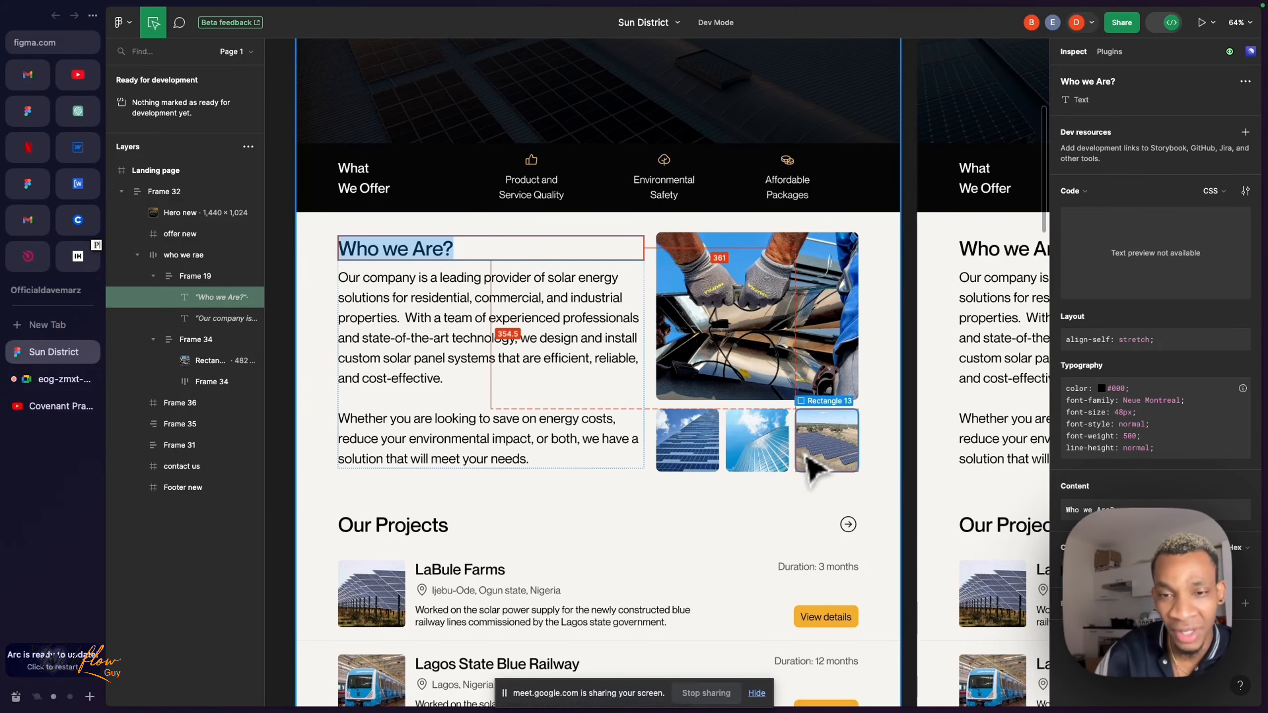
# - Examine the sizes and spacing of the large image and the three small images in the "Who we Are?" design
pyautogui.click(809, 393)
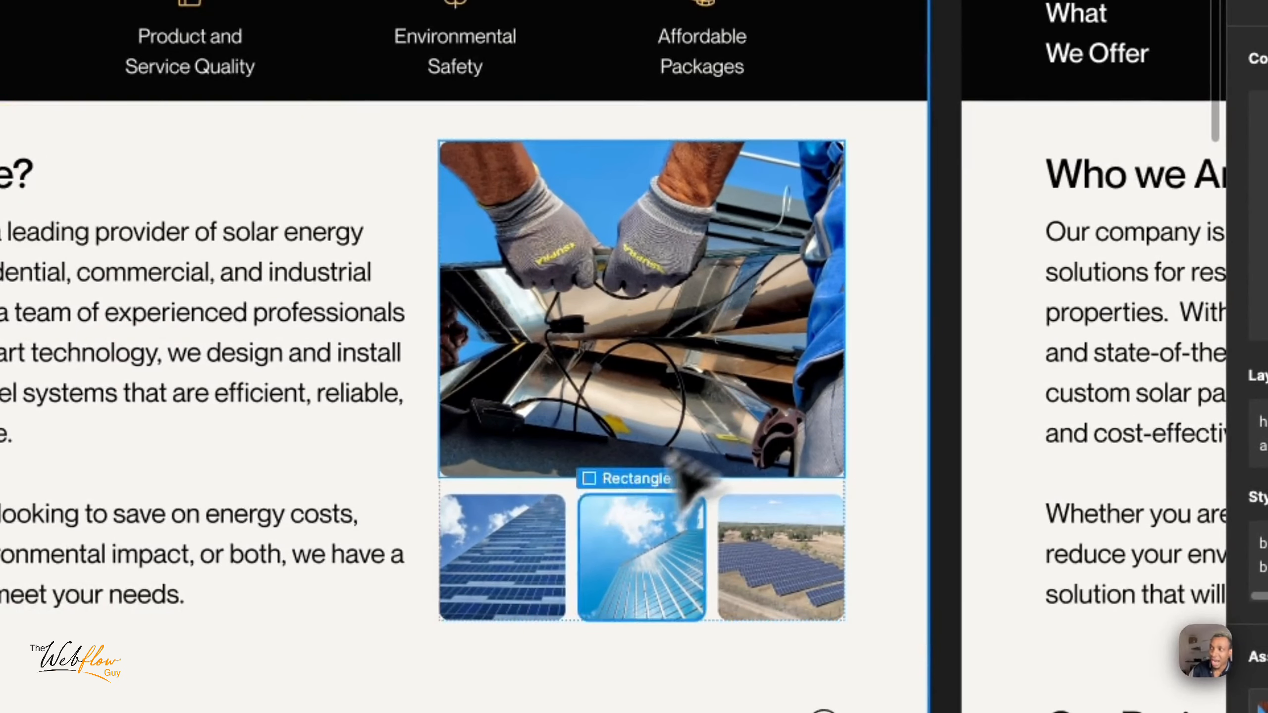
pyautogui.click(549, 564)
pyautogui.click(767, 562)
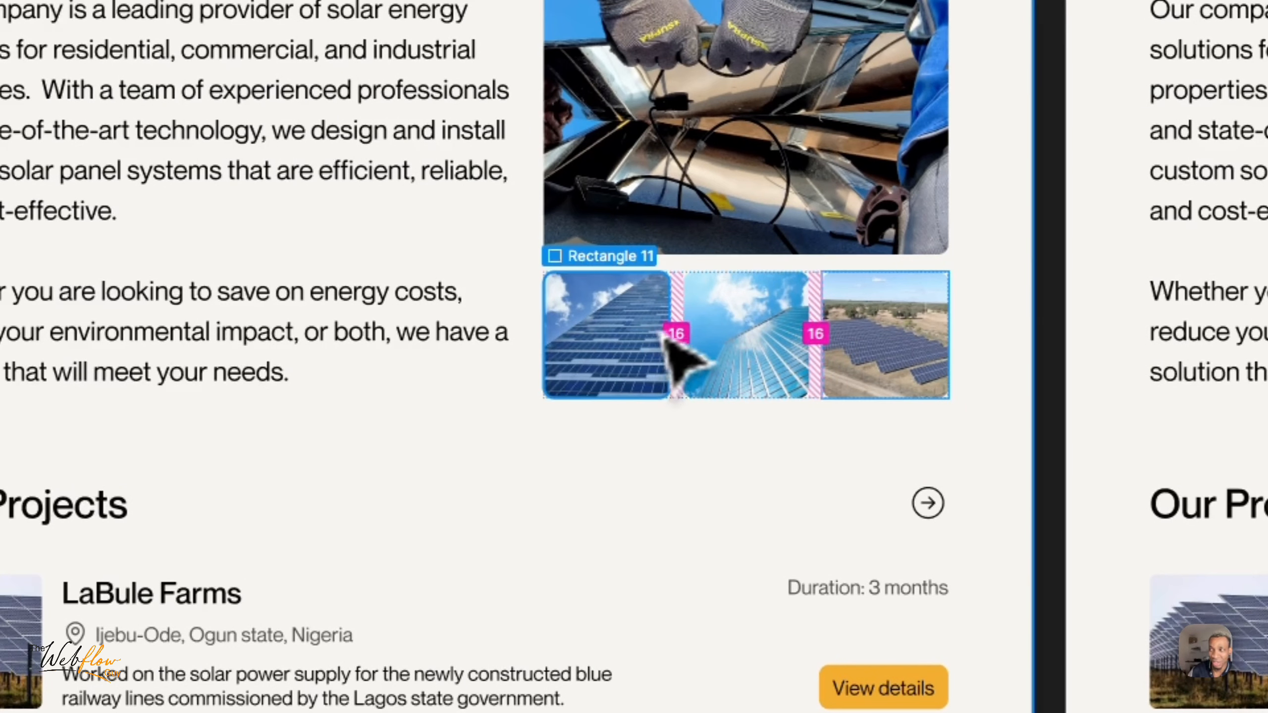
pyautogui.click(766, 344)
pyautogui.click(881, 352)
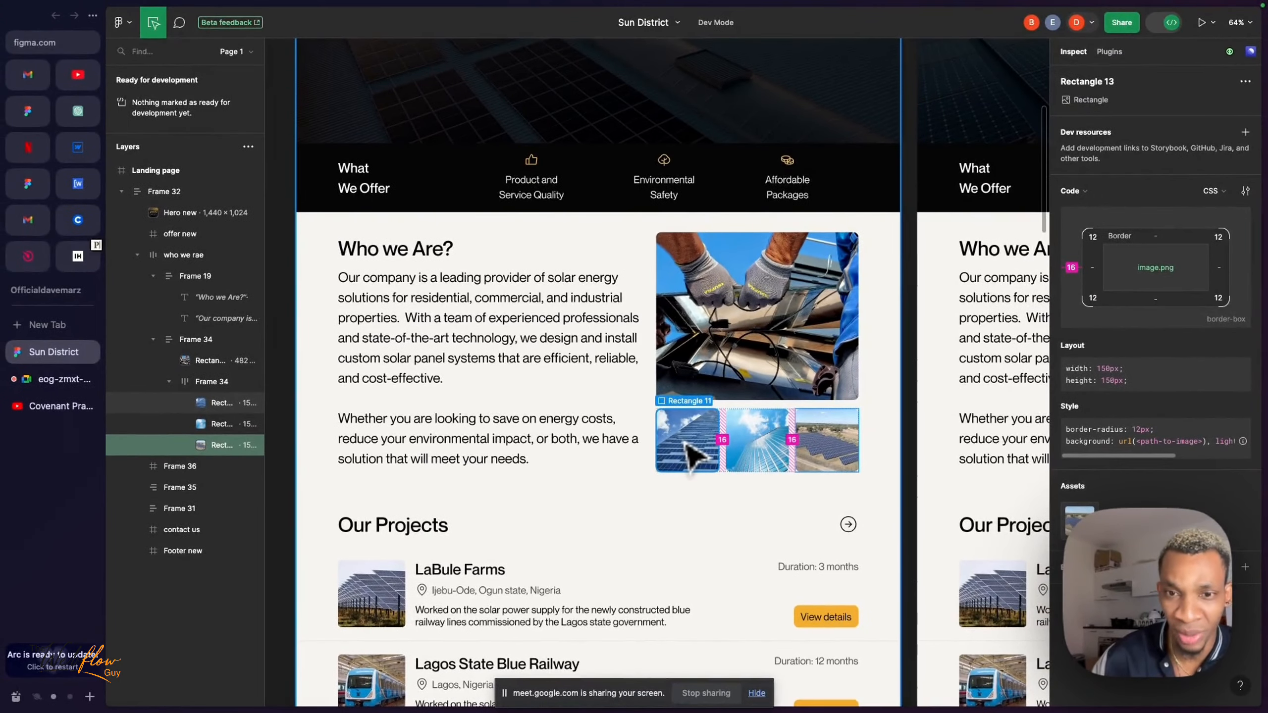
pyautogui.click(774, 453)
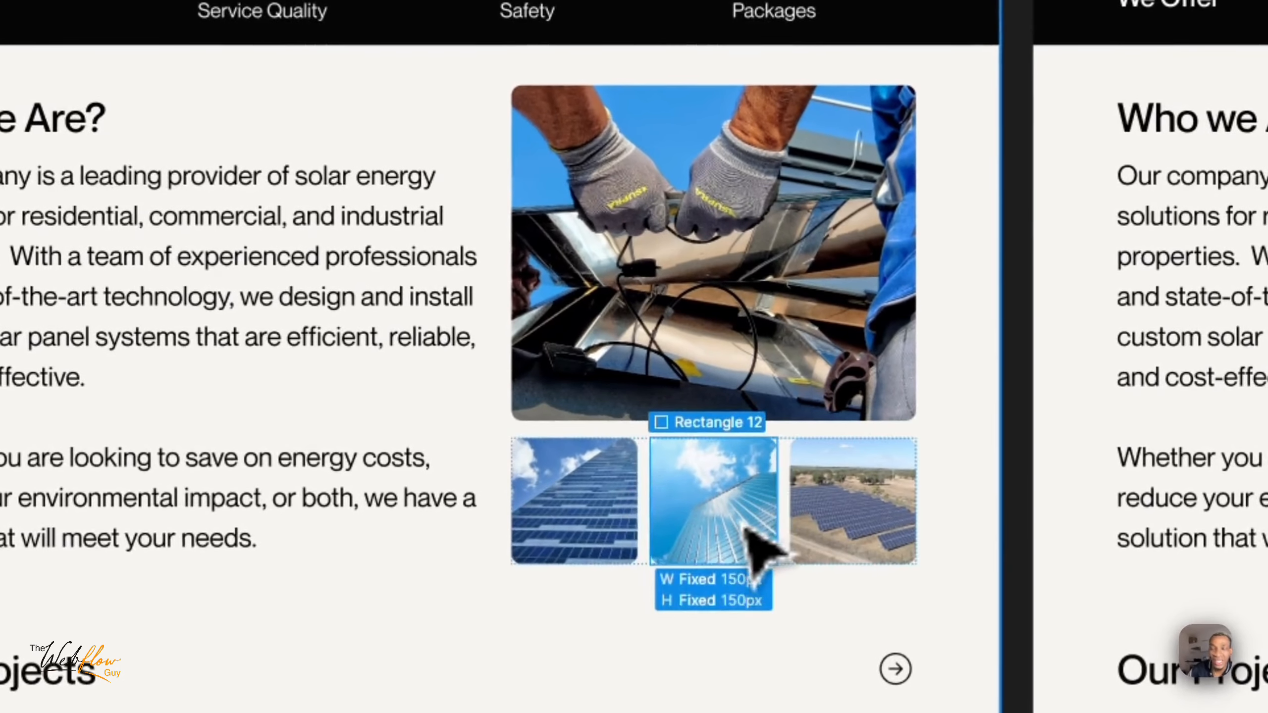
pyautogui.click(554, 538)
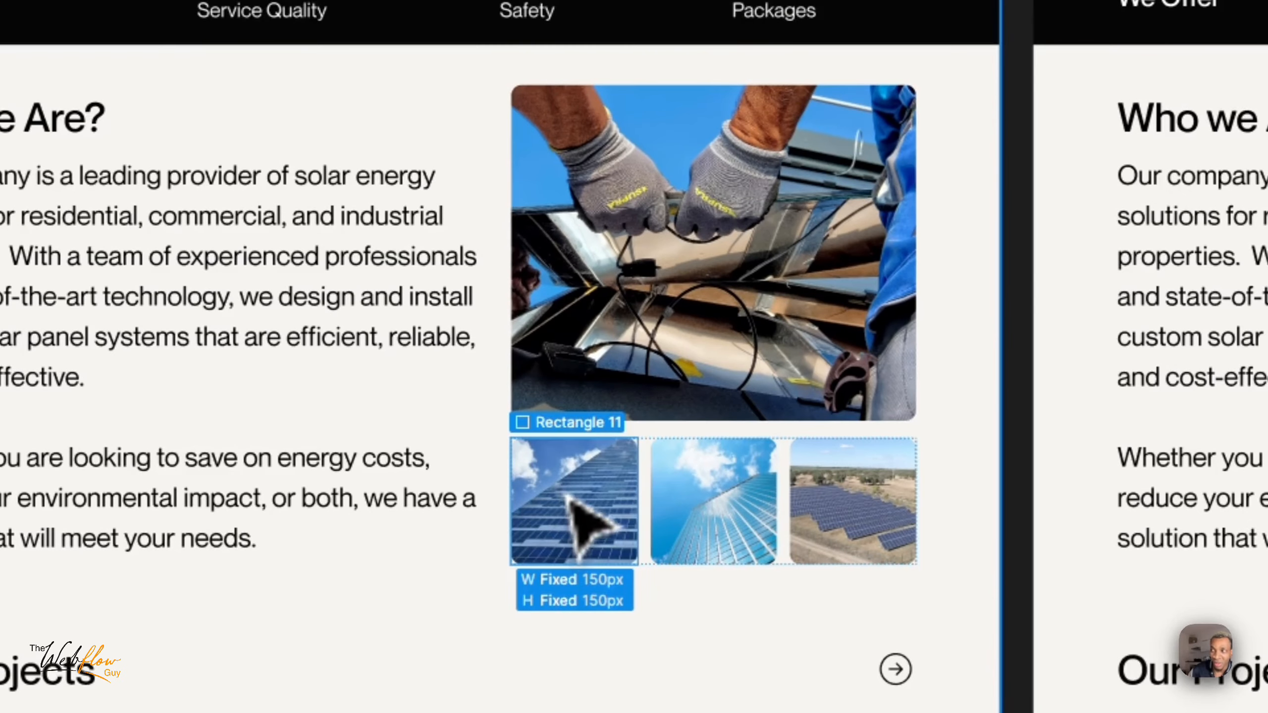
# - Export Frame 34, the group of "Who we Are?" images, as a PNG at 1.5x
pyautogui.press('Escape')
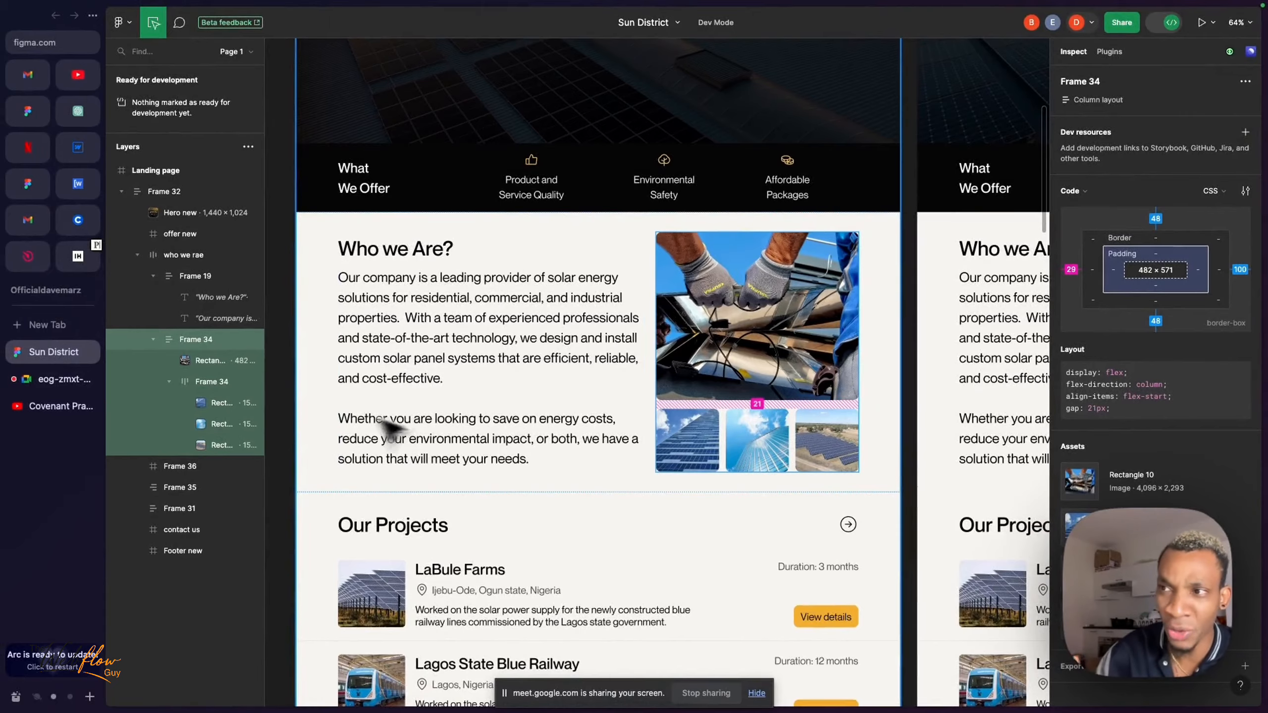
pyautogui.click(153, 339)
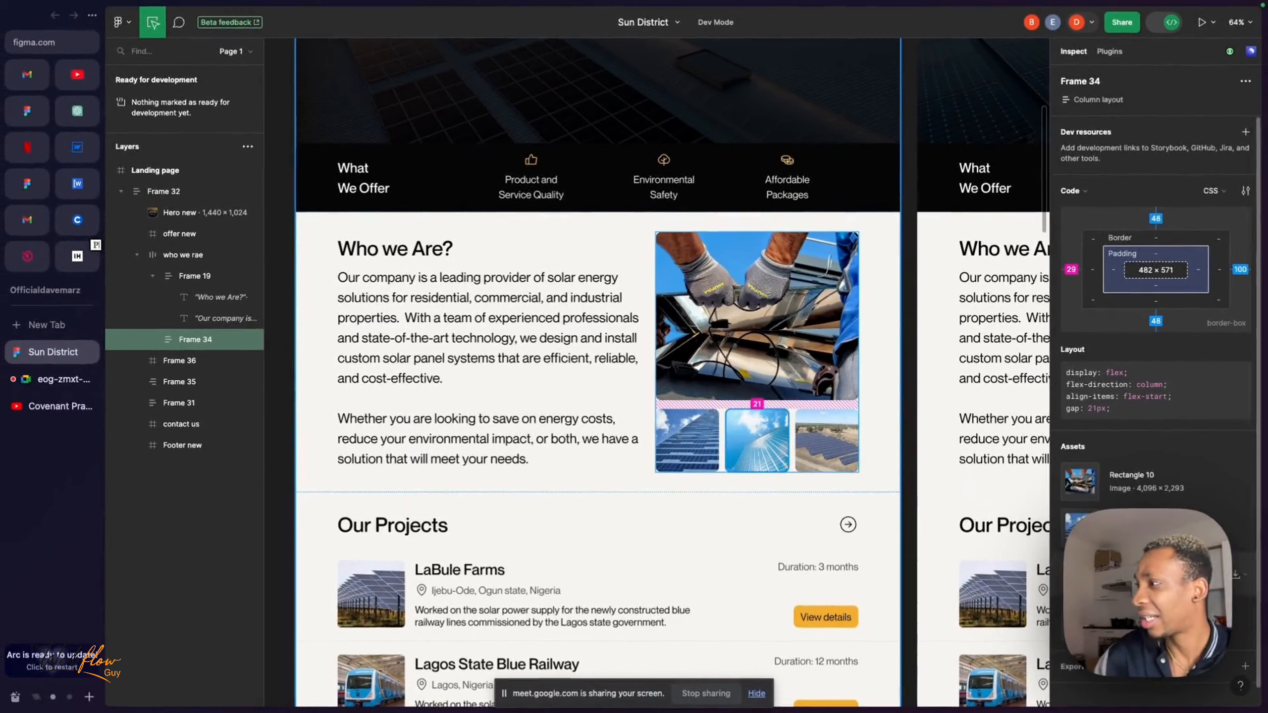
pyautogui.scroll(-1, 1154, 384)
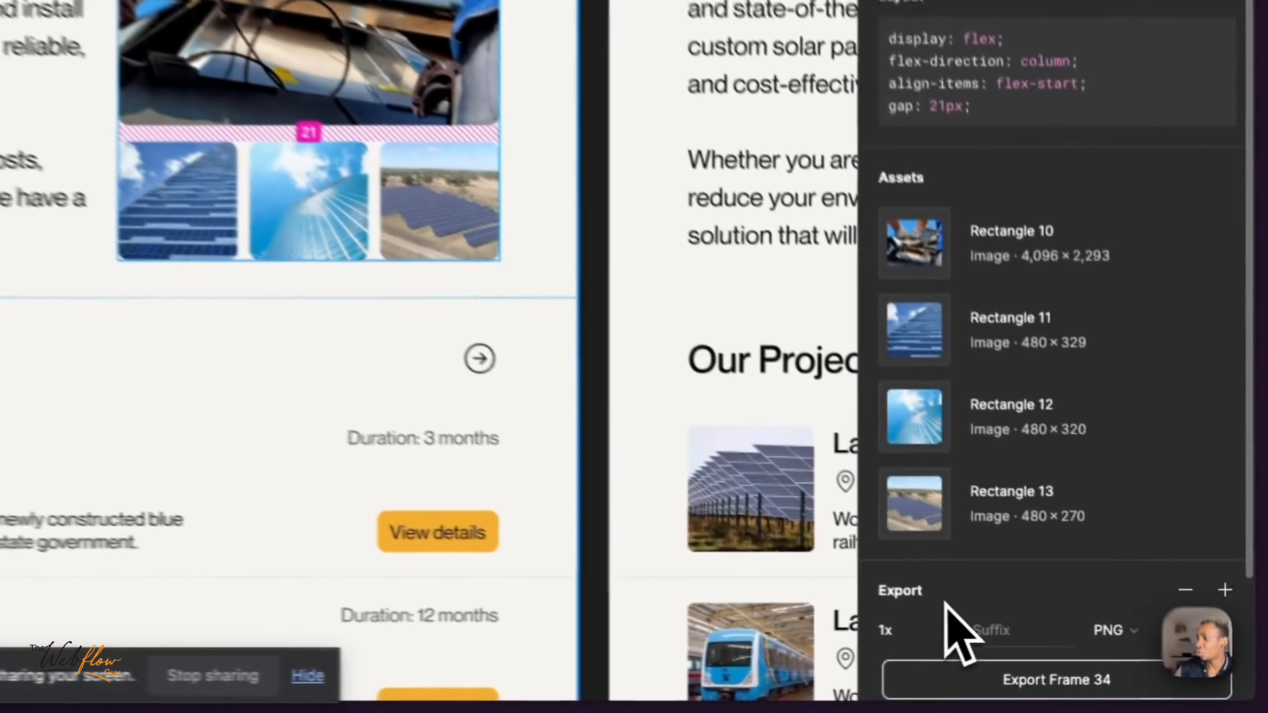
pyautogui.scroll(-4, 1106, 669)
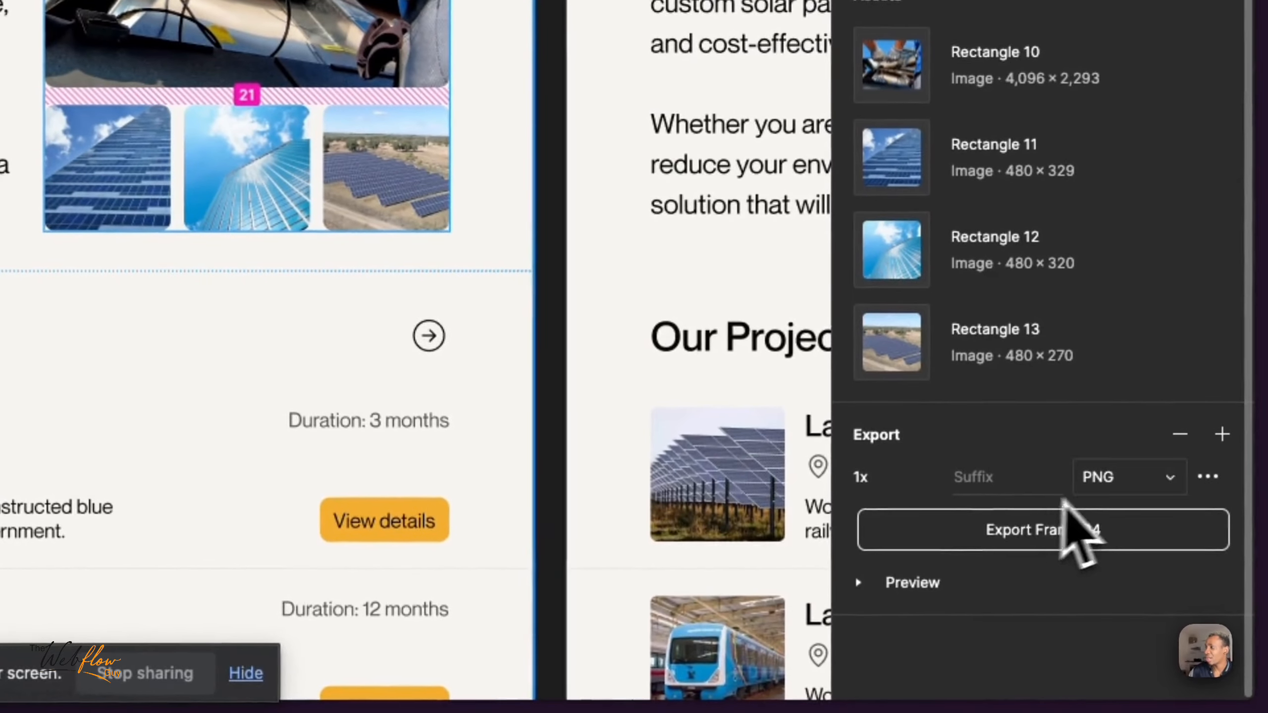
pyautogui.click(879, 482)
pyautogui.write('1.5')
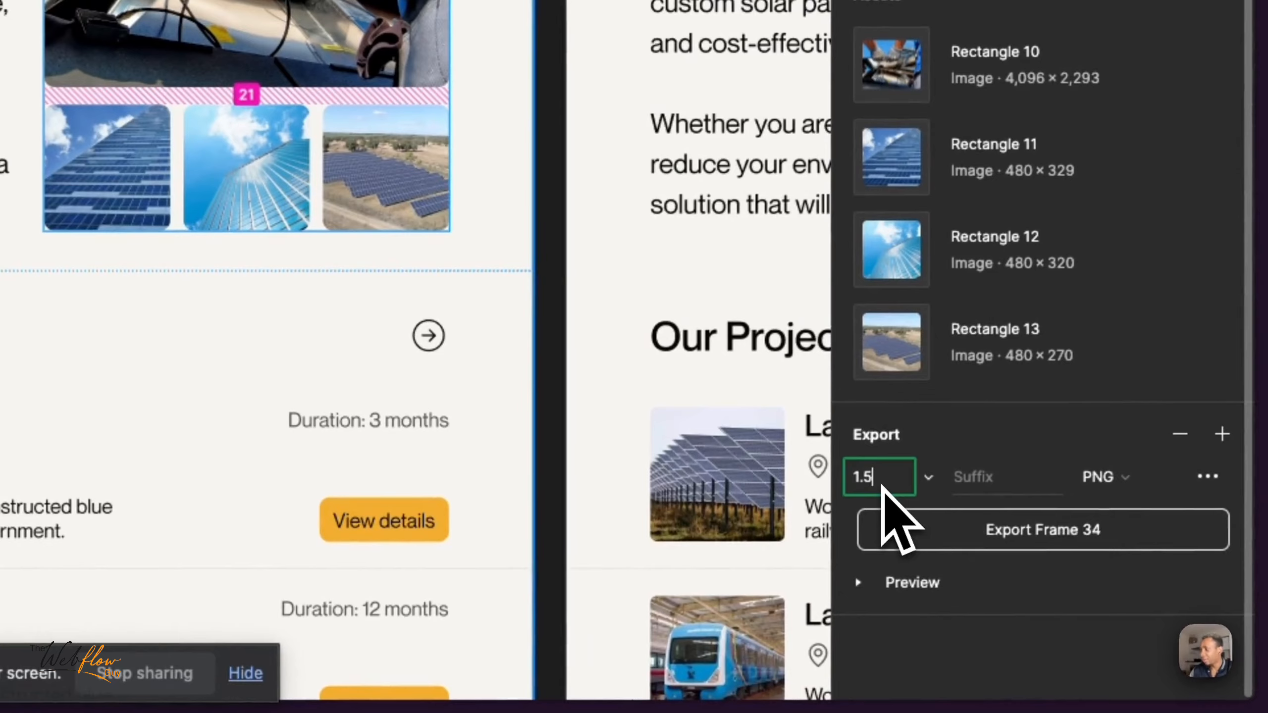
pyautogui.press('Return')
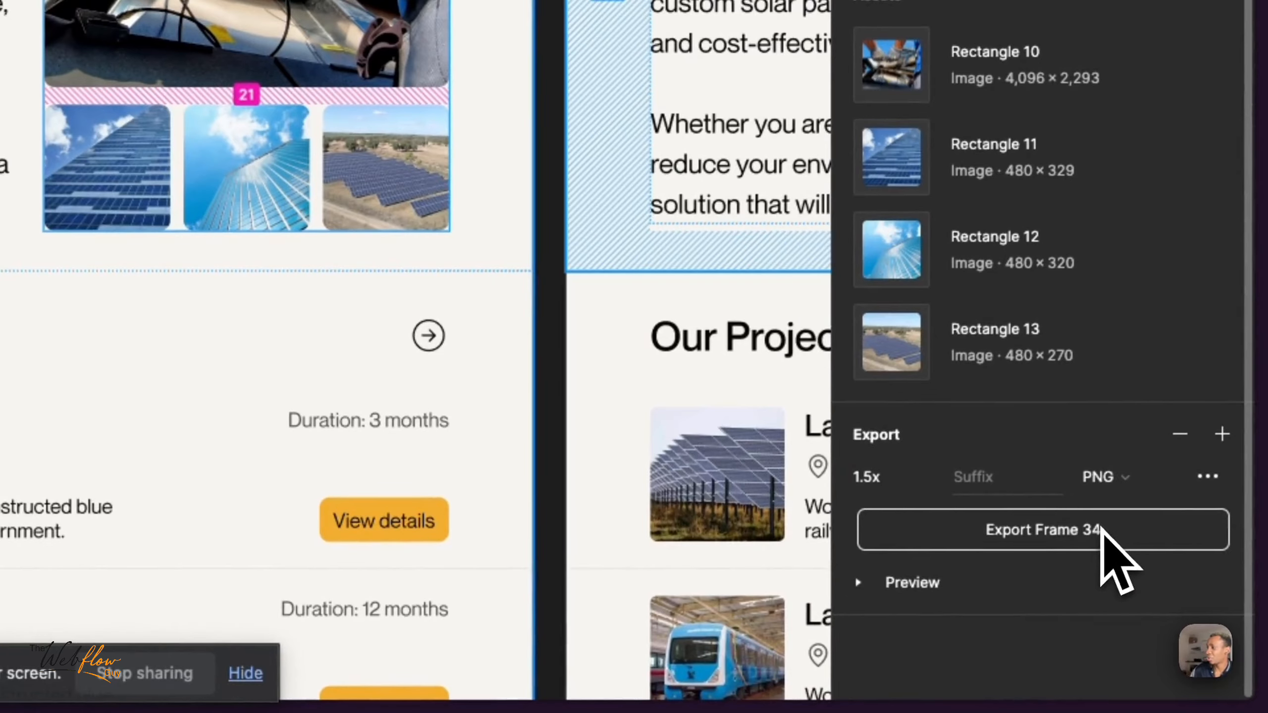
pyautogui.click(1100, 527)
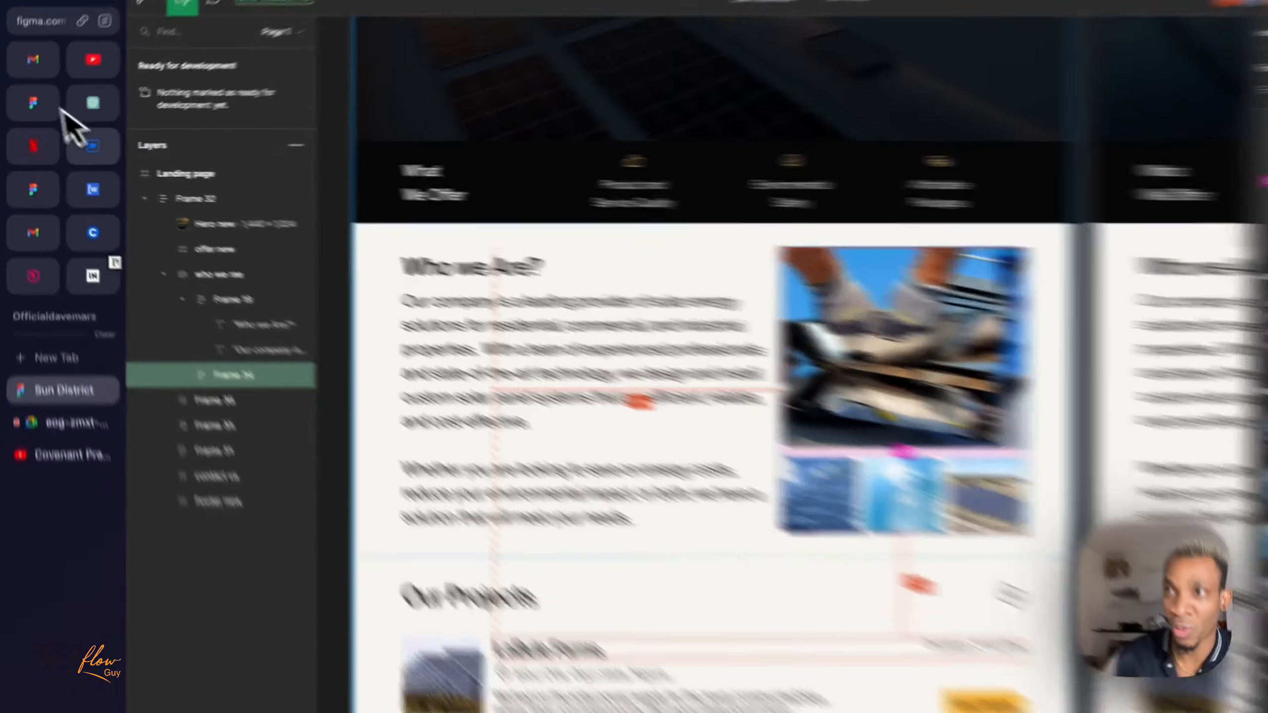
# - Switch to Webflow and insert an Image element inside who-we-are_images-wrapper
pyautogui.click(87, 143)
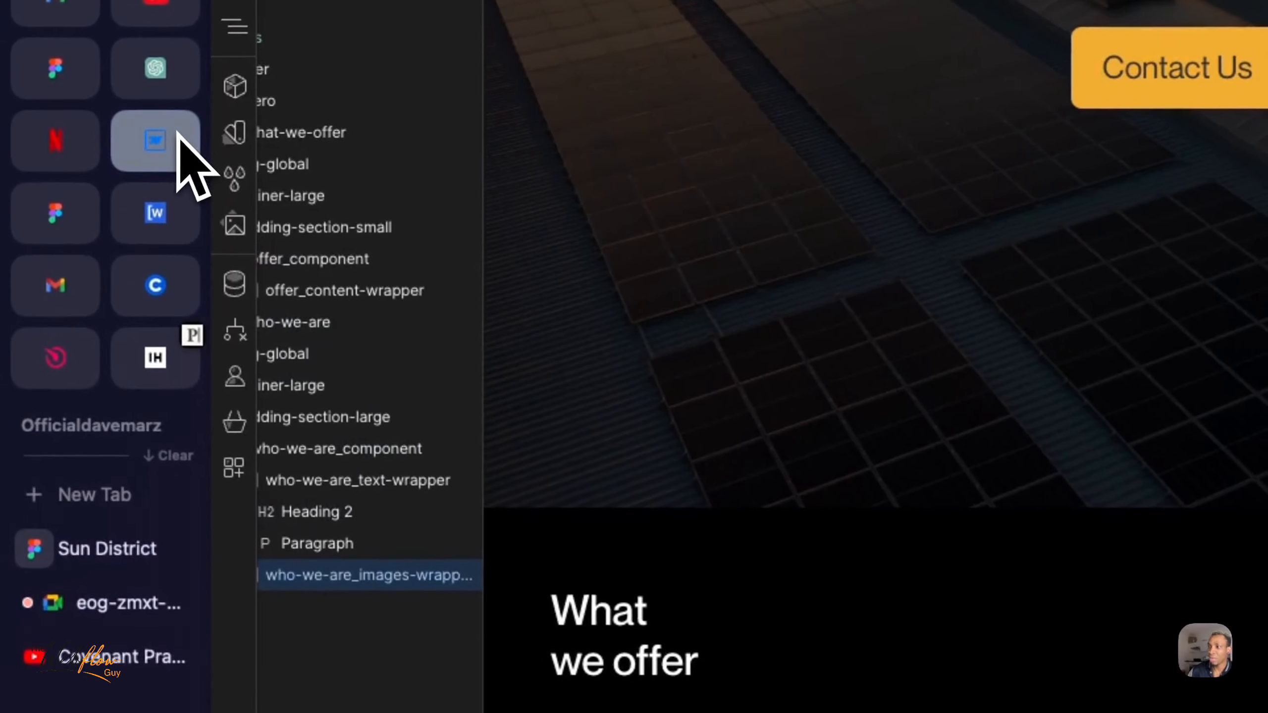
pyautogui.hscroll(-1, 320, 592)
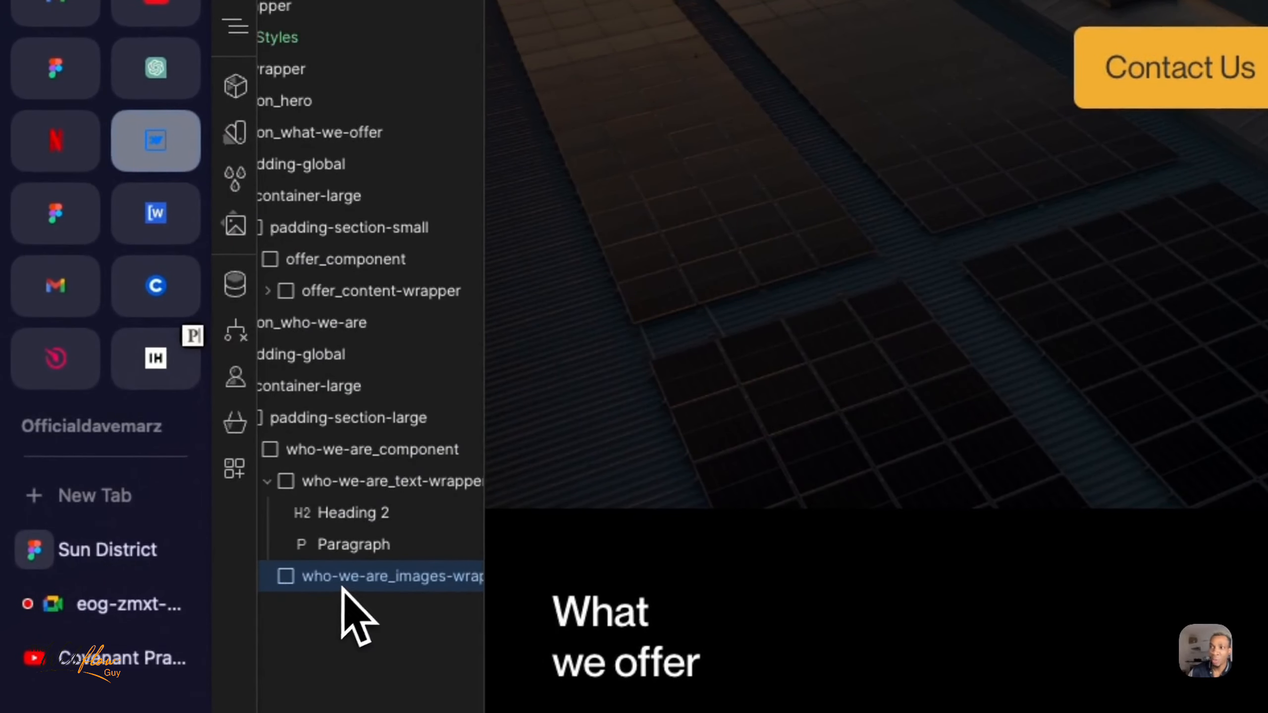
pyautogui.hscroll(2, 343, 588)
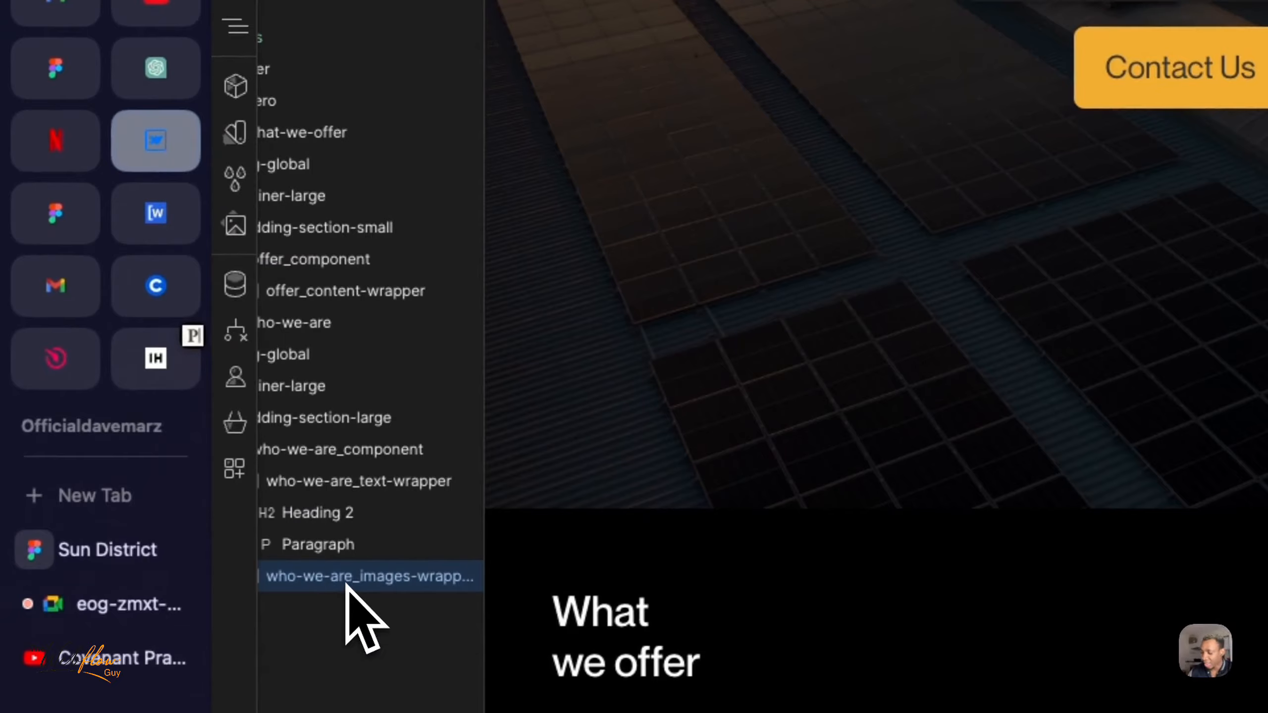
pyautogui.press('super+e')
pyautogui.write('ima')
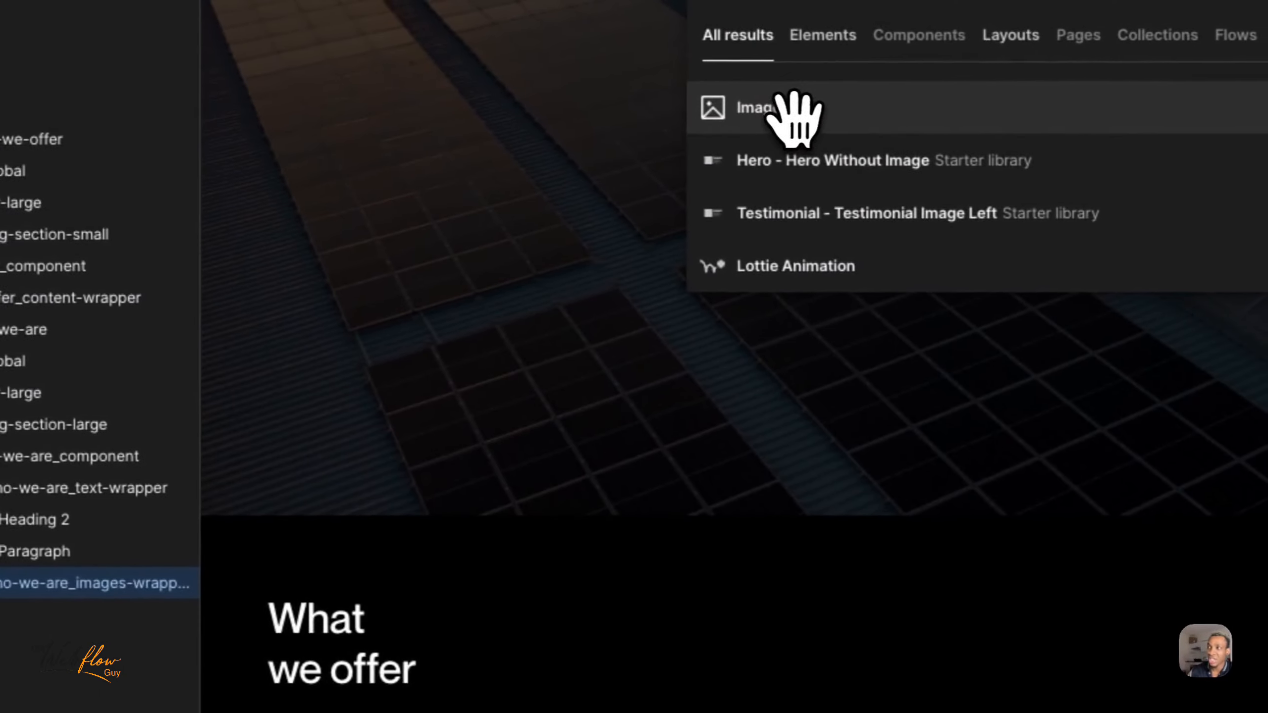
pyautogui.click(794, 110)
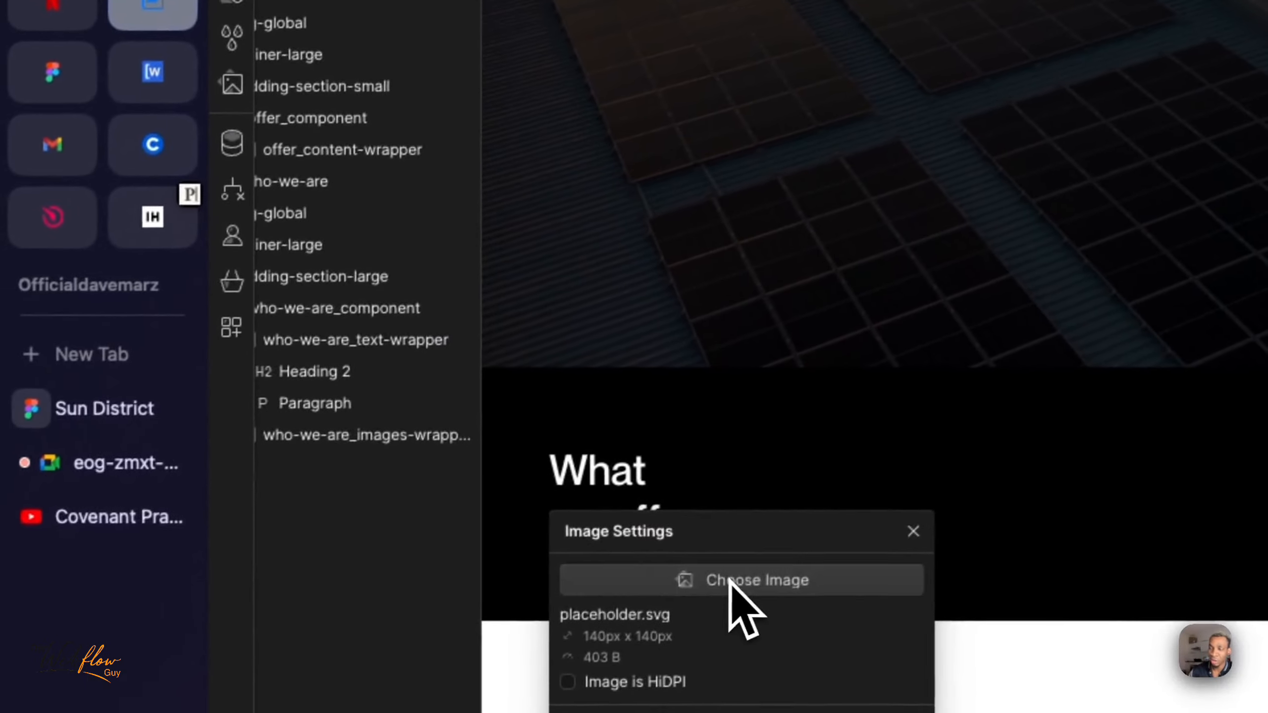
# - Use the exported Frame 34.png as the new element's image and close its settings
pyautogui.click(730, 580)
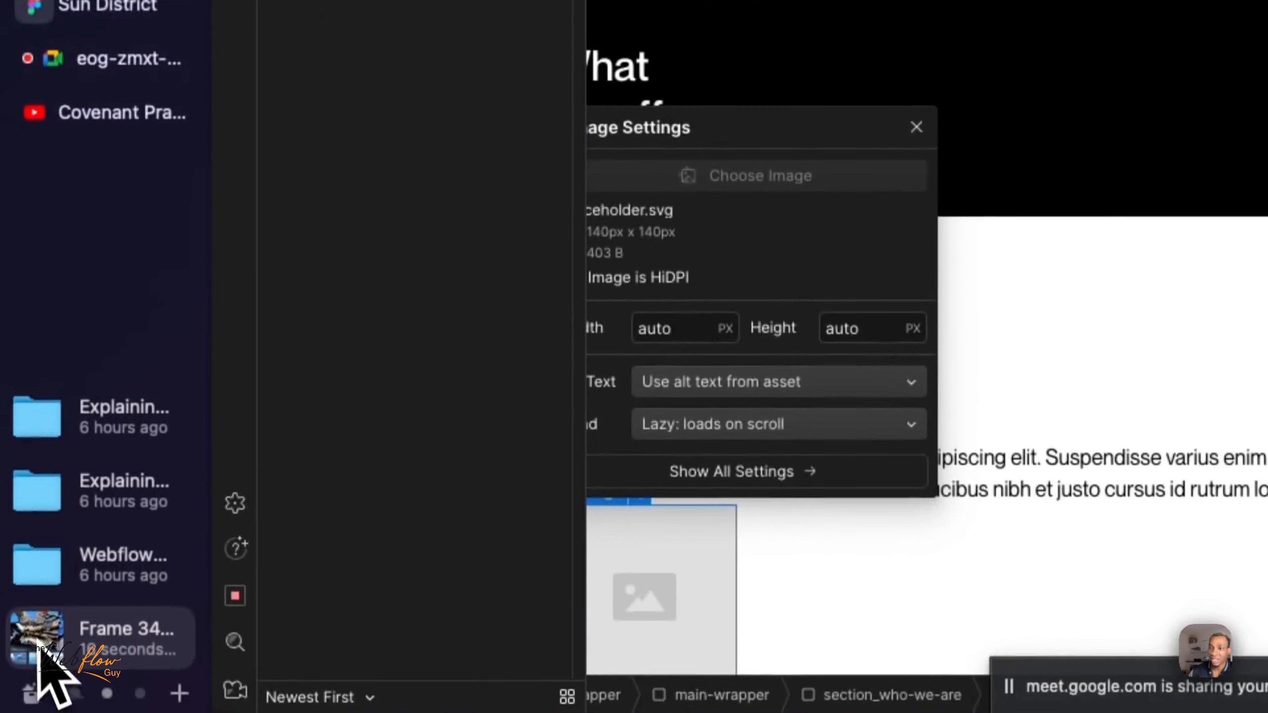
pyautogui.moveTo(46, 672); pyautogui.dragTo(458, 0)
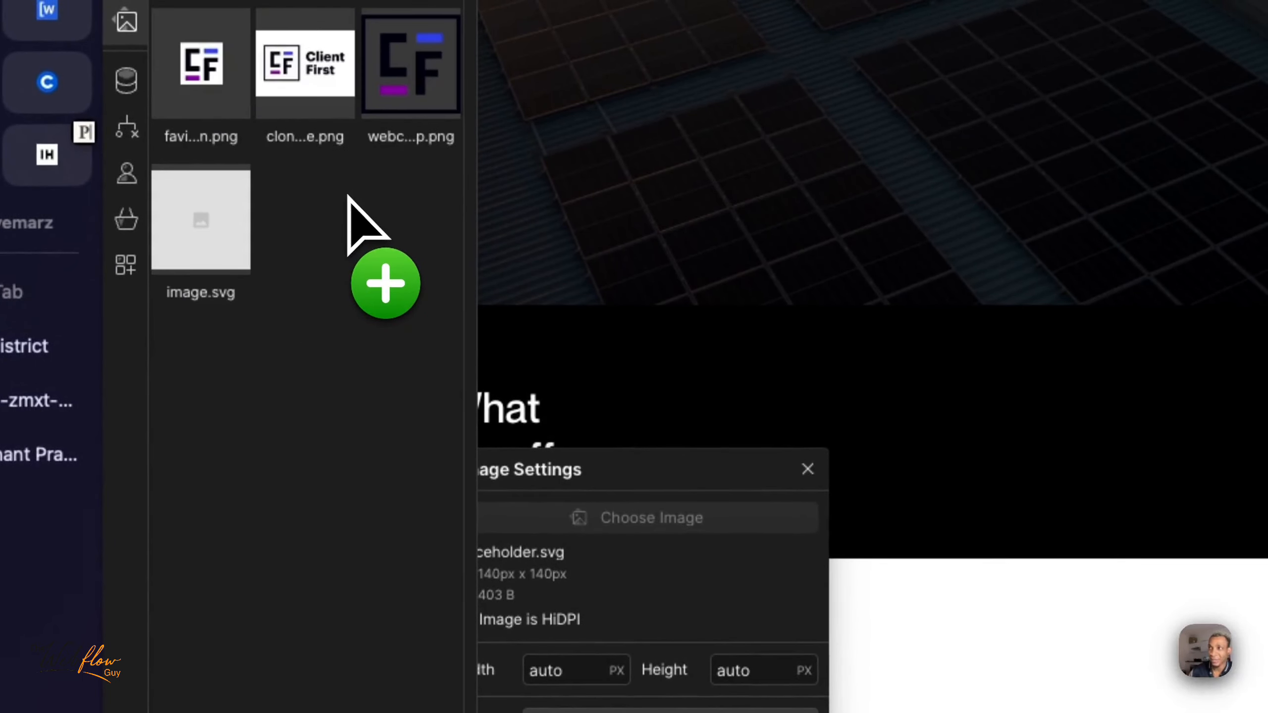
pyautogui.click(808, 468)
pyautogui.scroll(-5, 811, 479)
pyautogui.scroll(-5, 807, 472)
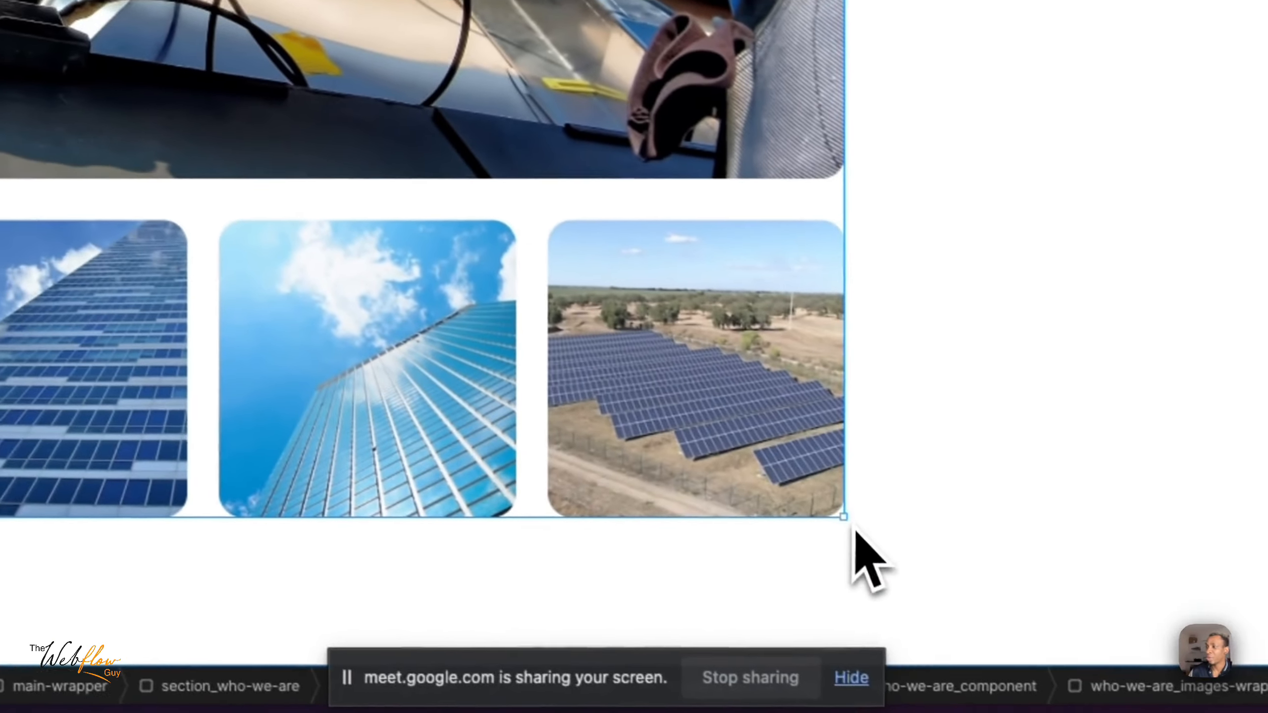
# - Shrink the Frame 34 image proportionally to about a third of the content width
pyautogui.moveTo(841, 519)
pyautogui.mouseDown()
pyautogui.moveTo(830, 488)
pyautogui.moveTo(837, 510)
pyautogui.mouseUp()
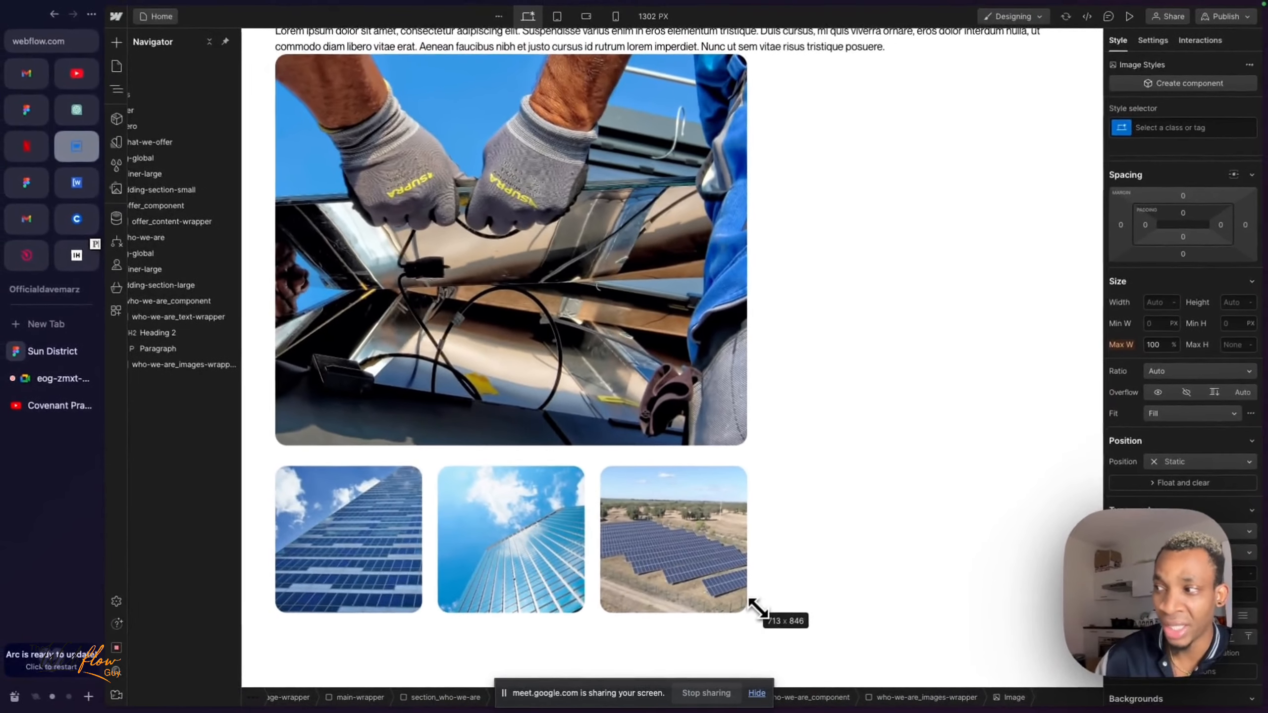
pyautogui.moveTo(756, 608); pyautogui.dragTo(706, 563)
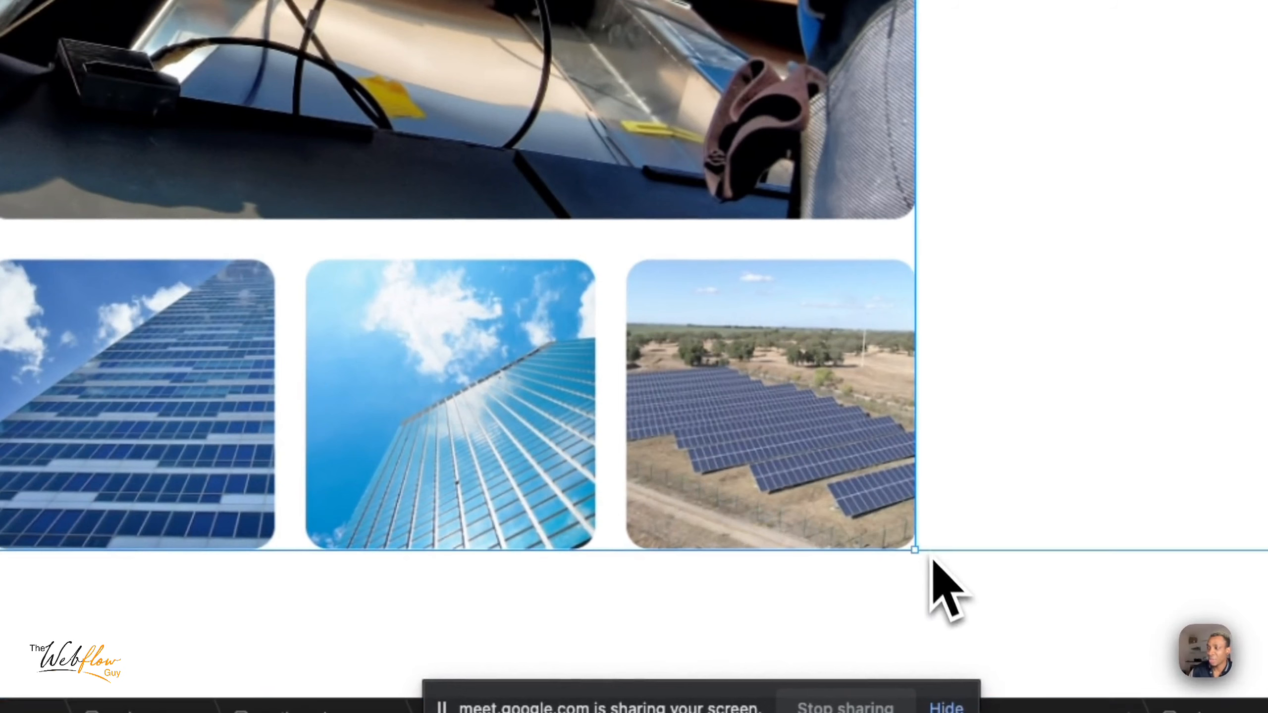
pyautogui.moveTo(914, 550); pyautogui.dragTo(529, 164)
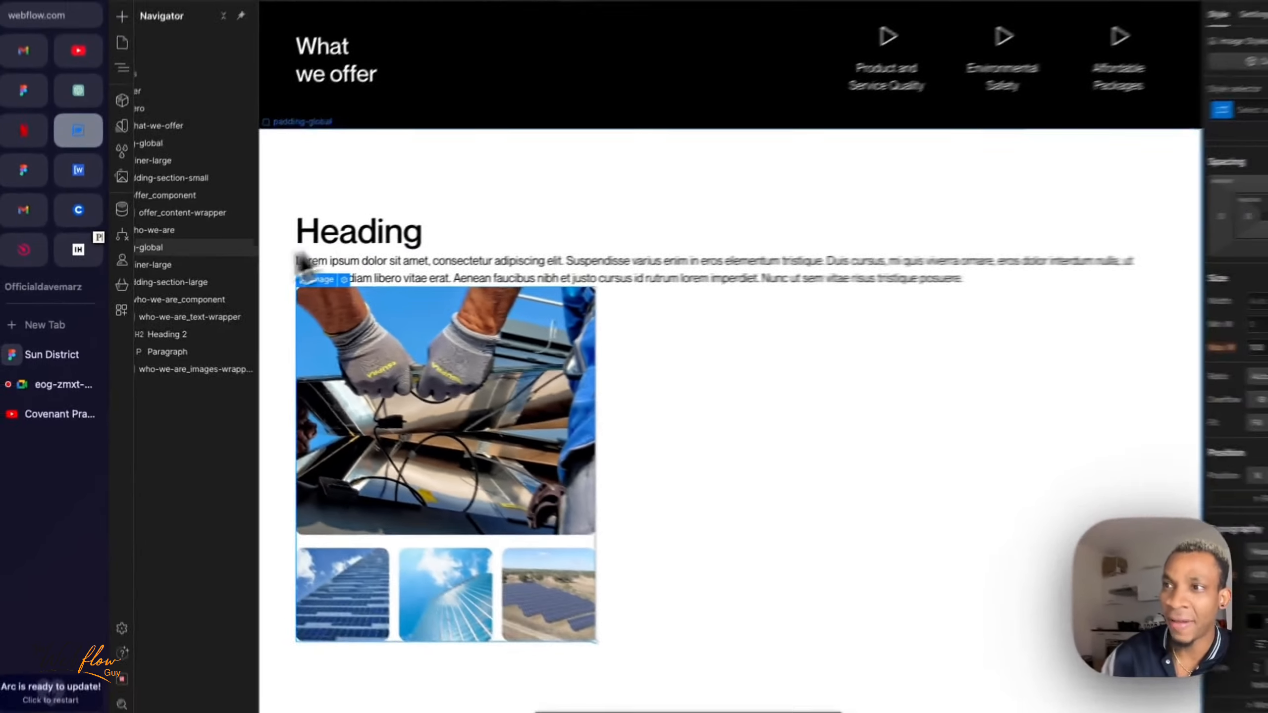
# - Collapse who-we-are_text-wrapper and review how it and who-we-are_images-wrapper sit inside who-we-are_component
pyautogui.hscroll(-1, 198, 344)
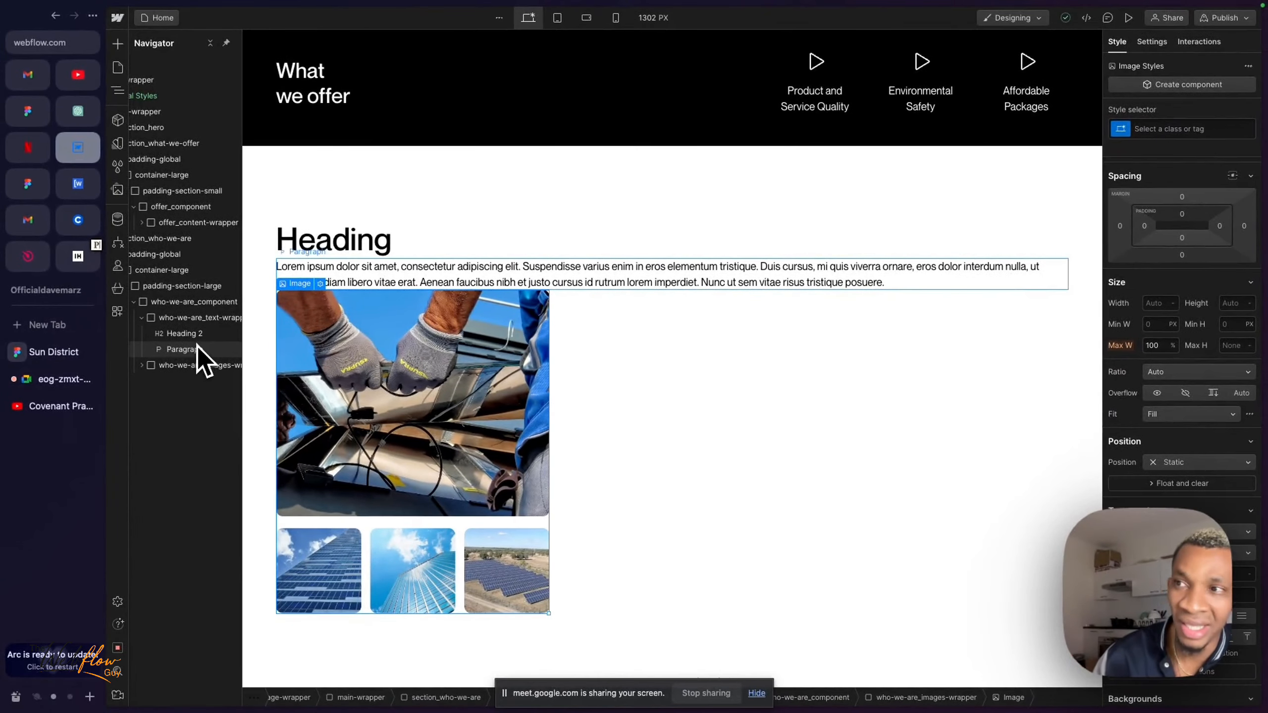
pyautogui.click(141, 317)
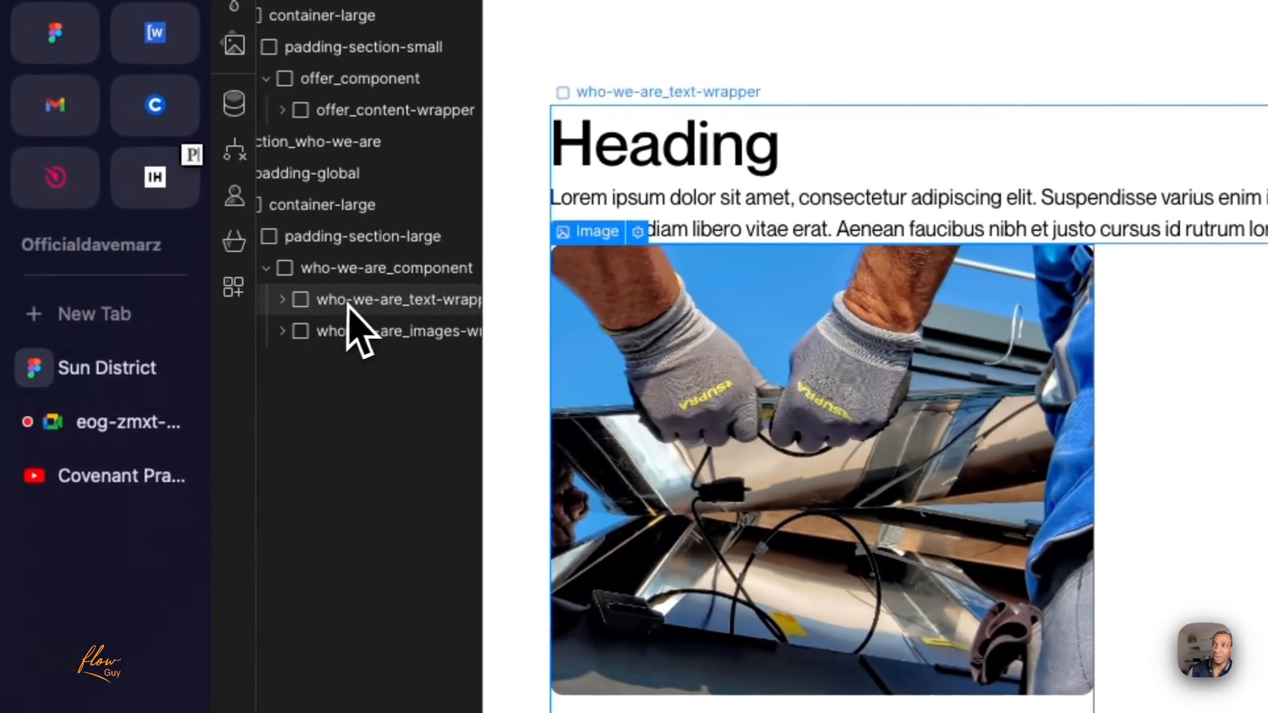
pyautogui.hscroll(2, 357, 305)
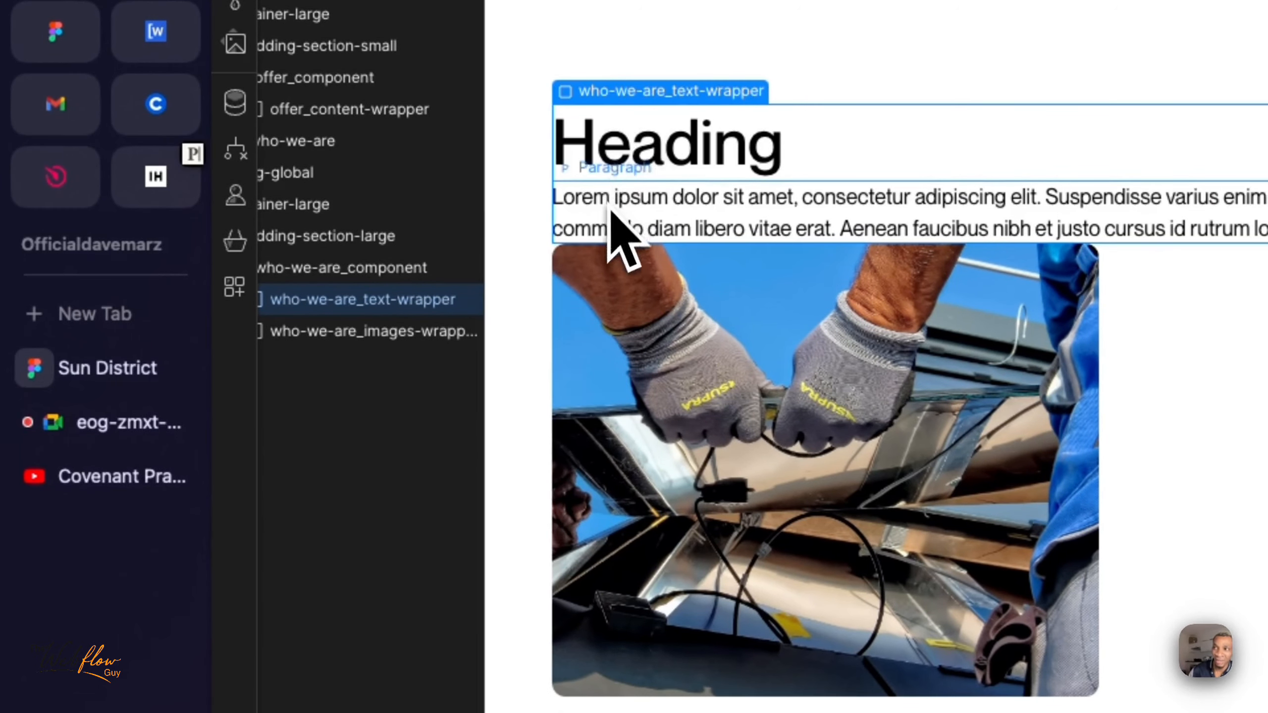
pyautogui.click(361, 334)
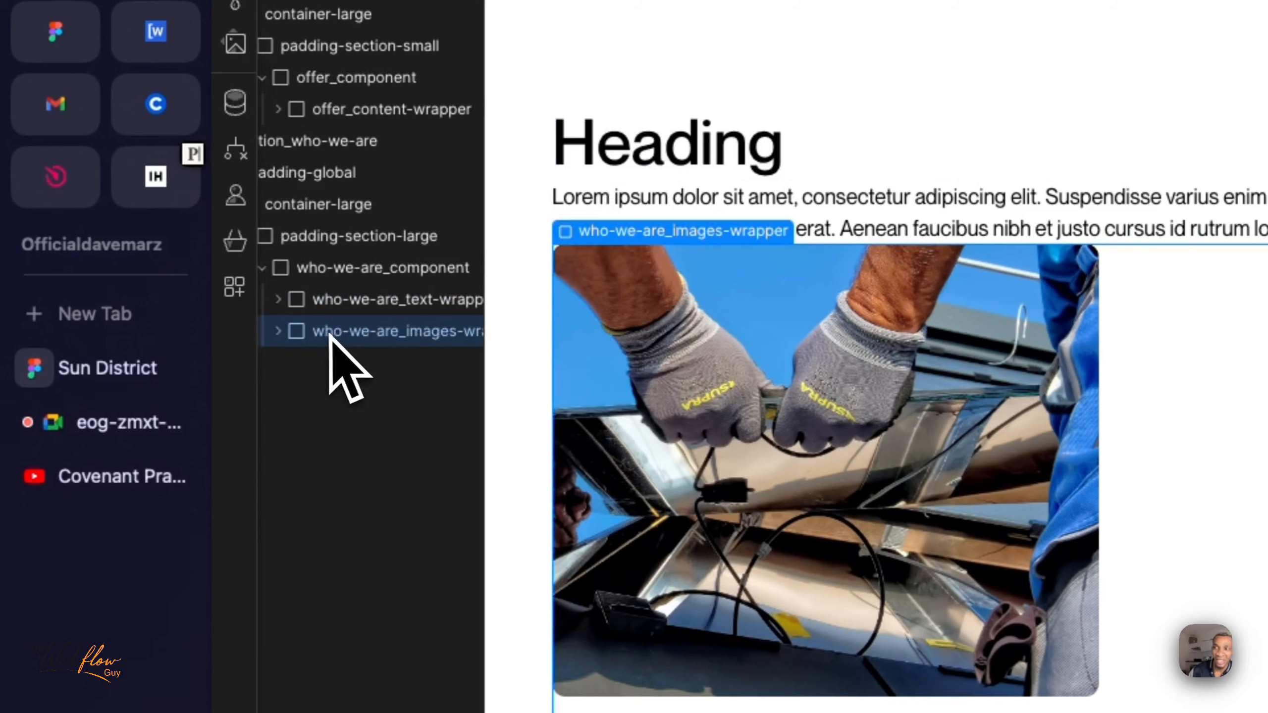
pyautogui.hscroll(2, 332, 350)
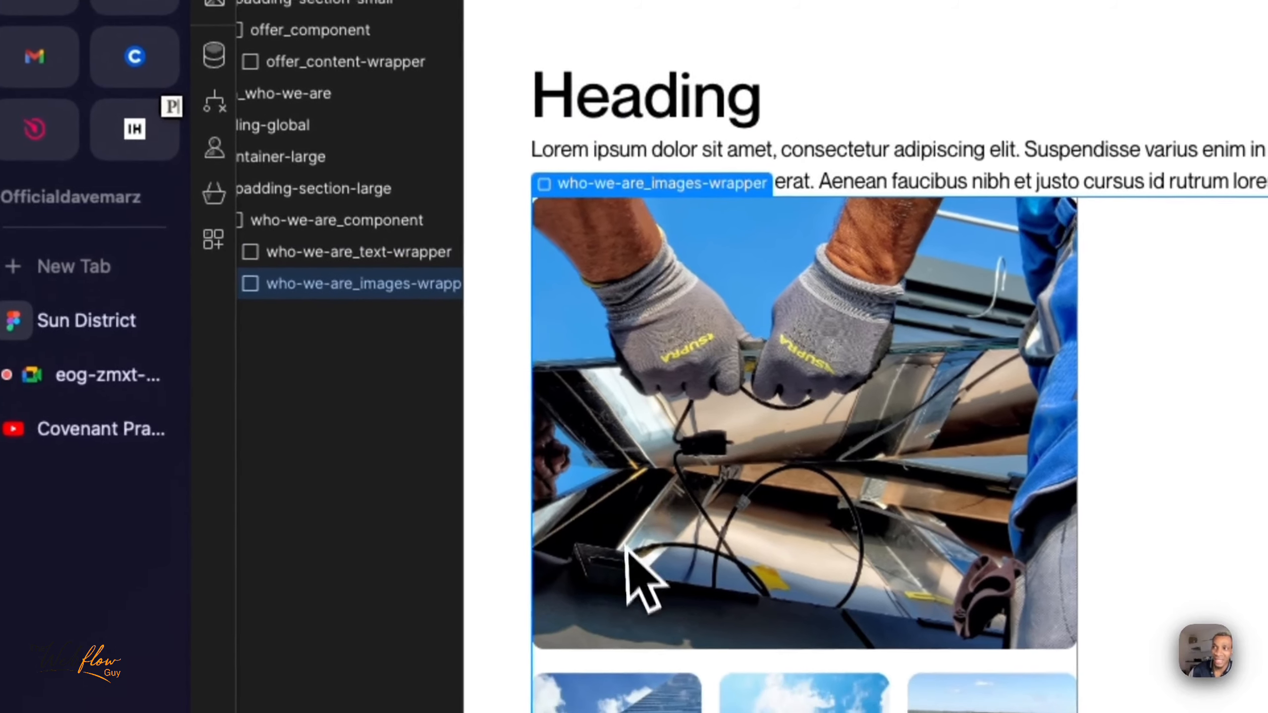
pyautogui.click(383, 251)
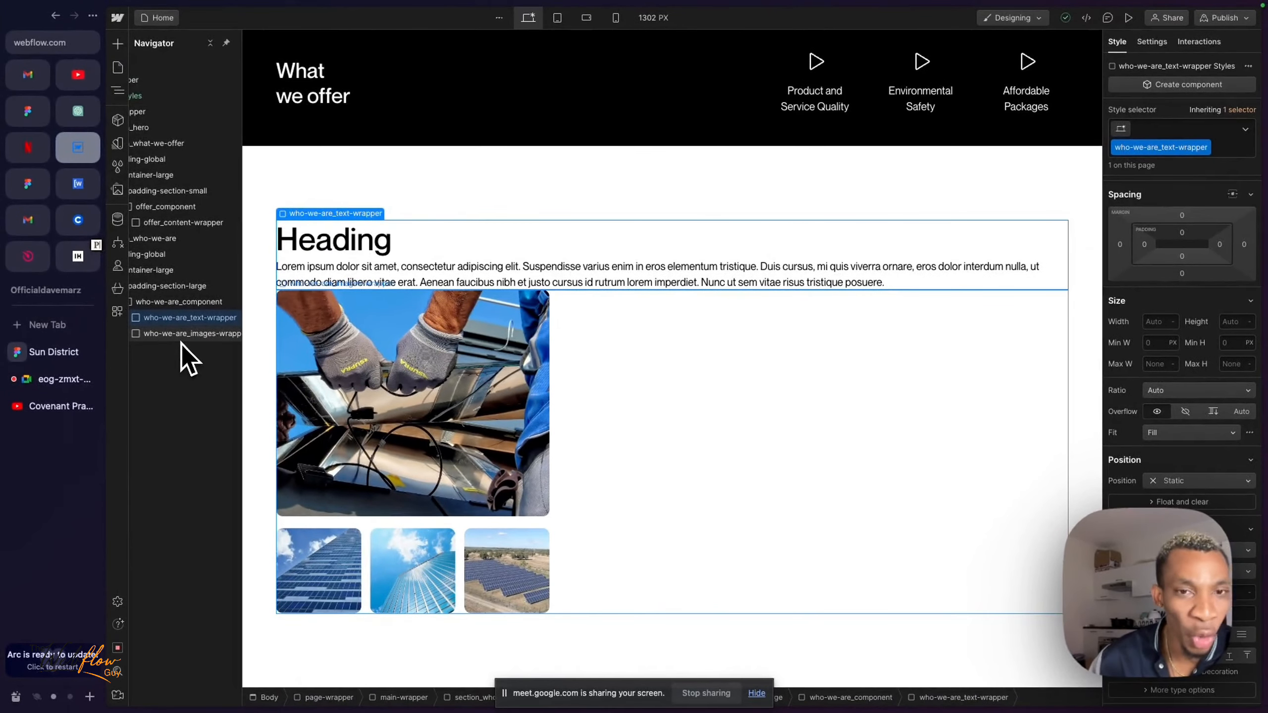
pyautogui.hscroll(-3, 181, 345)
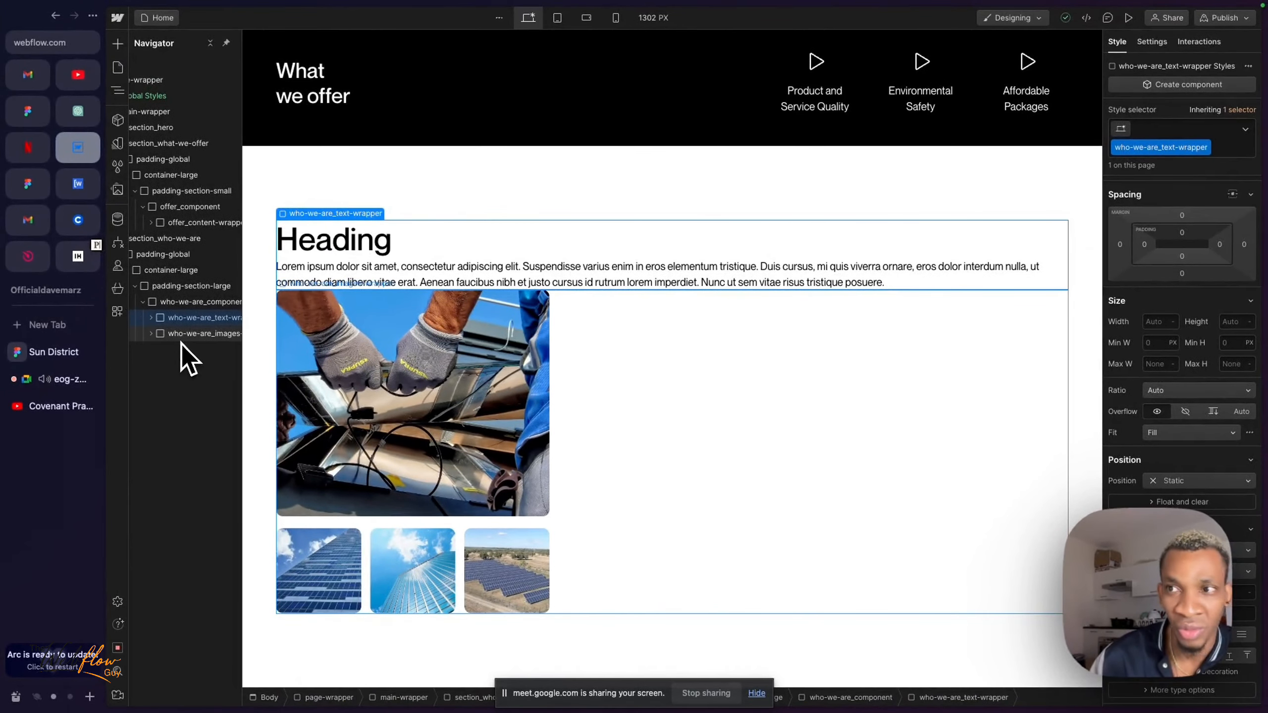
# - Check the Google Meet call, then close its floating window over the Sun District design in Figma and view the hero section
pyautogui.click(71, 381)
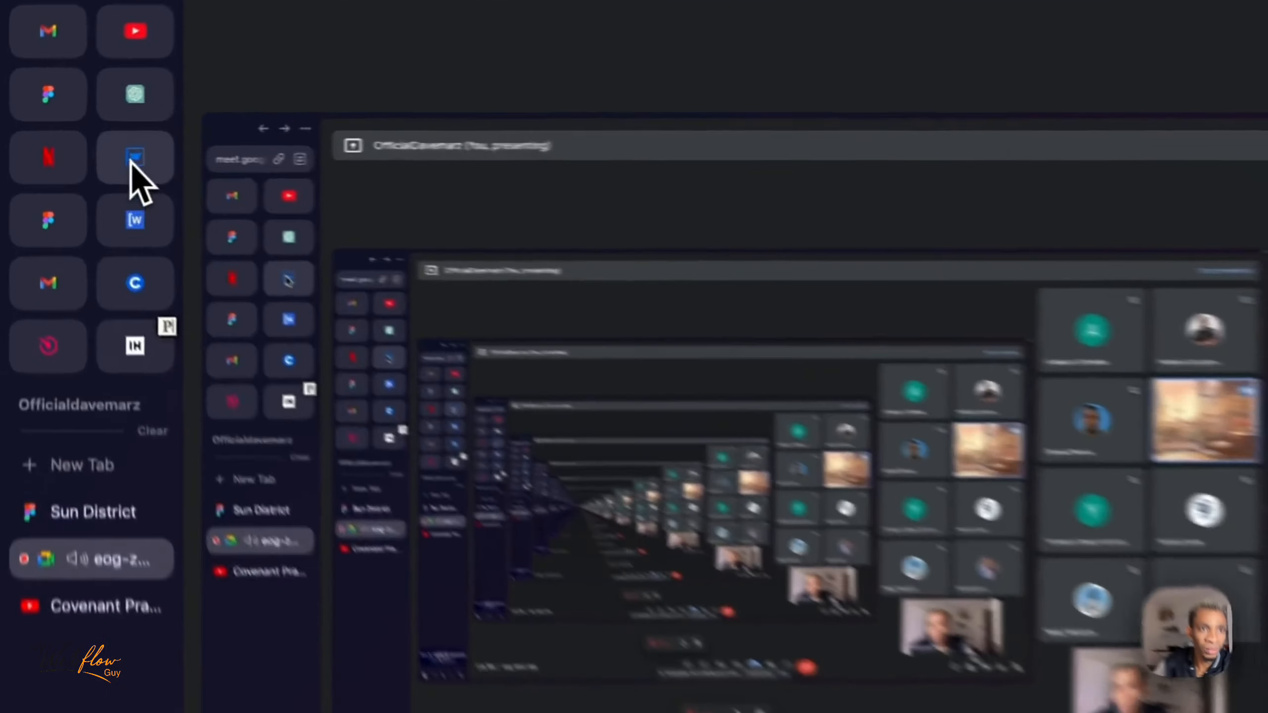
pyautogui.click(78, 147)
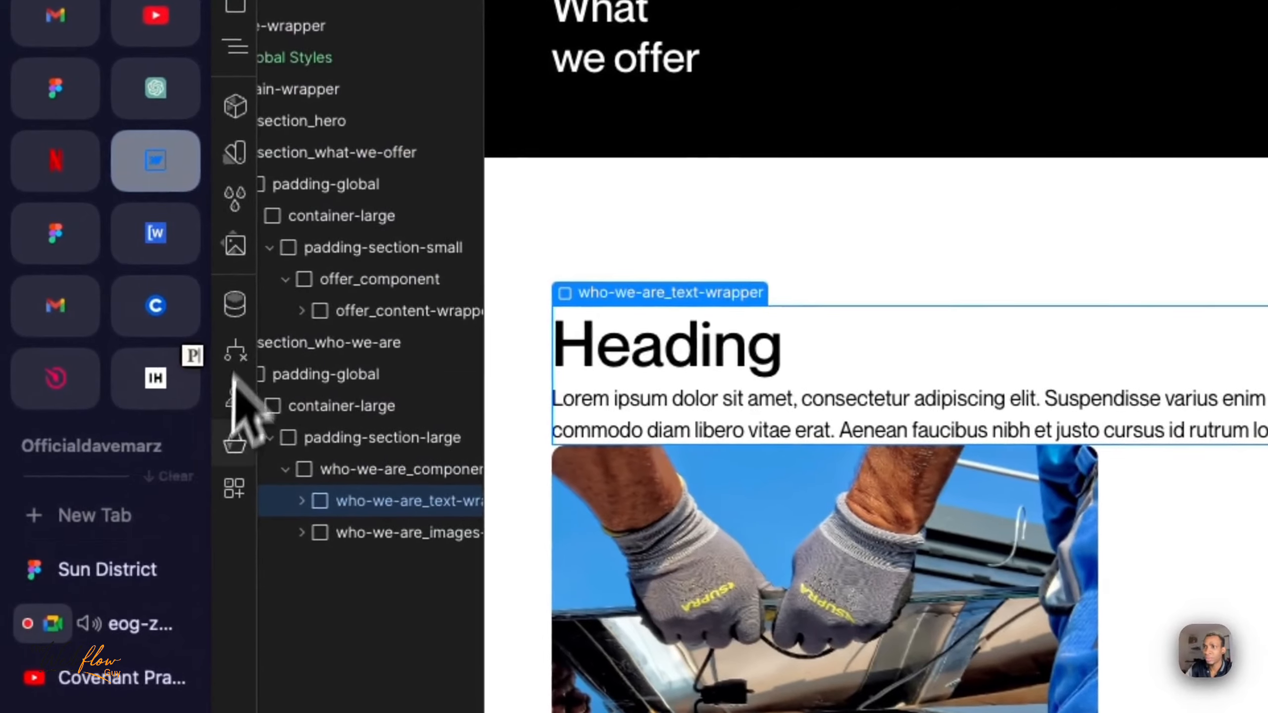
pyautogui.click(125, 580)
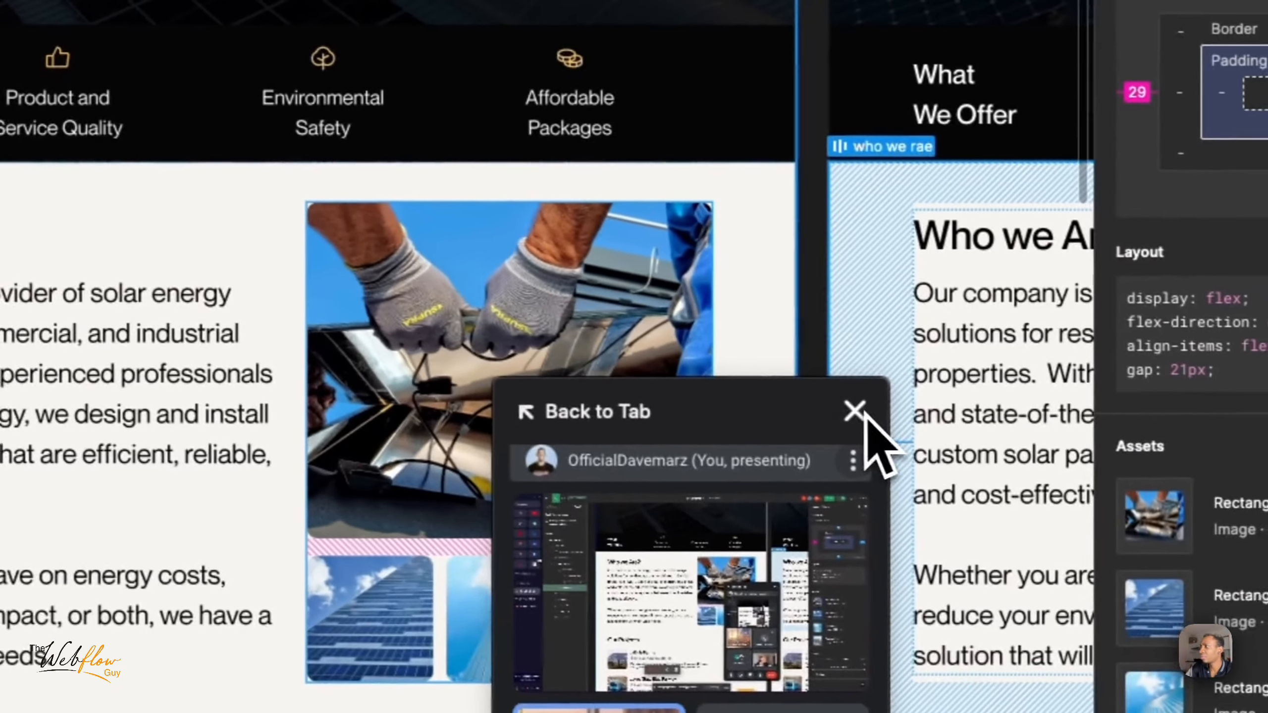
pyautogui.click(862, 415)
pyautogui.scroll(10, 382, 467)
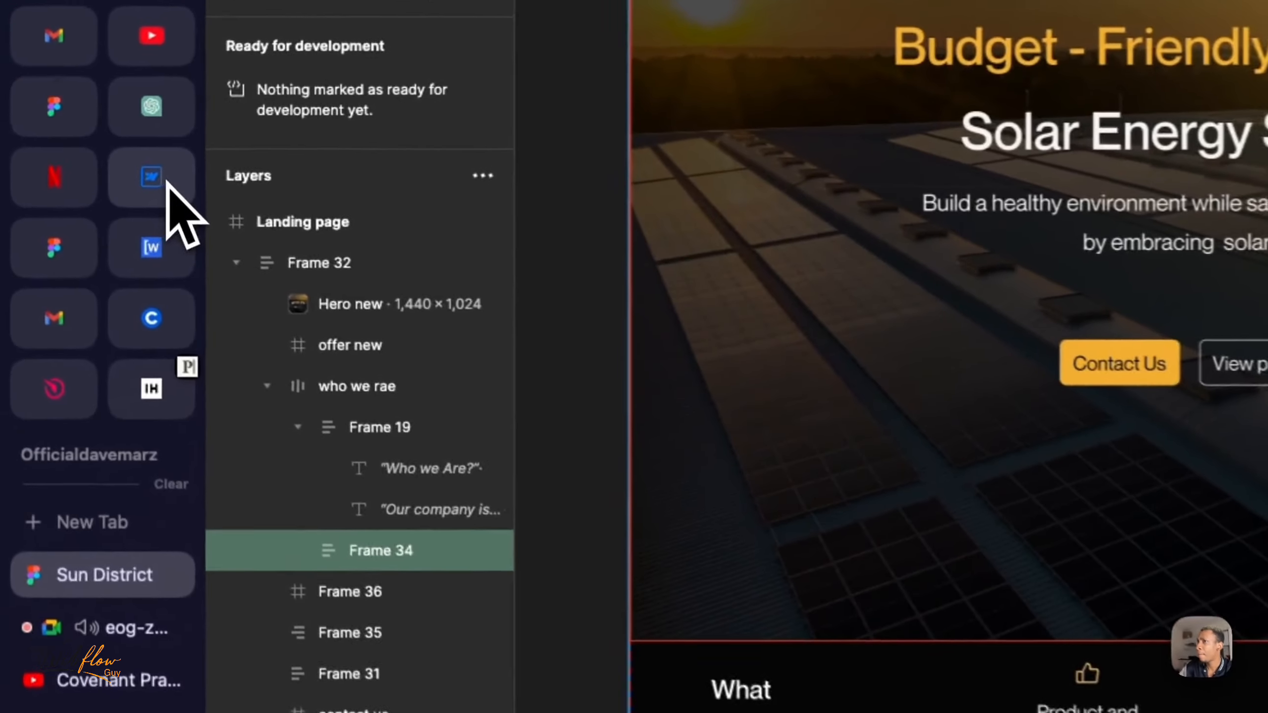
# - Return to Webflow and expand section_hero in the page structure down to the children of hero_content
pyautogui.click(170, 184)
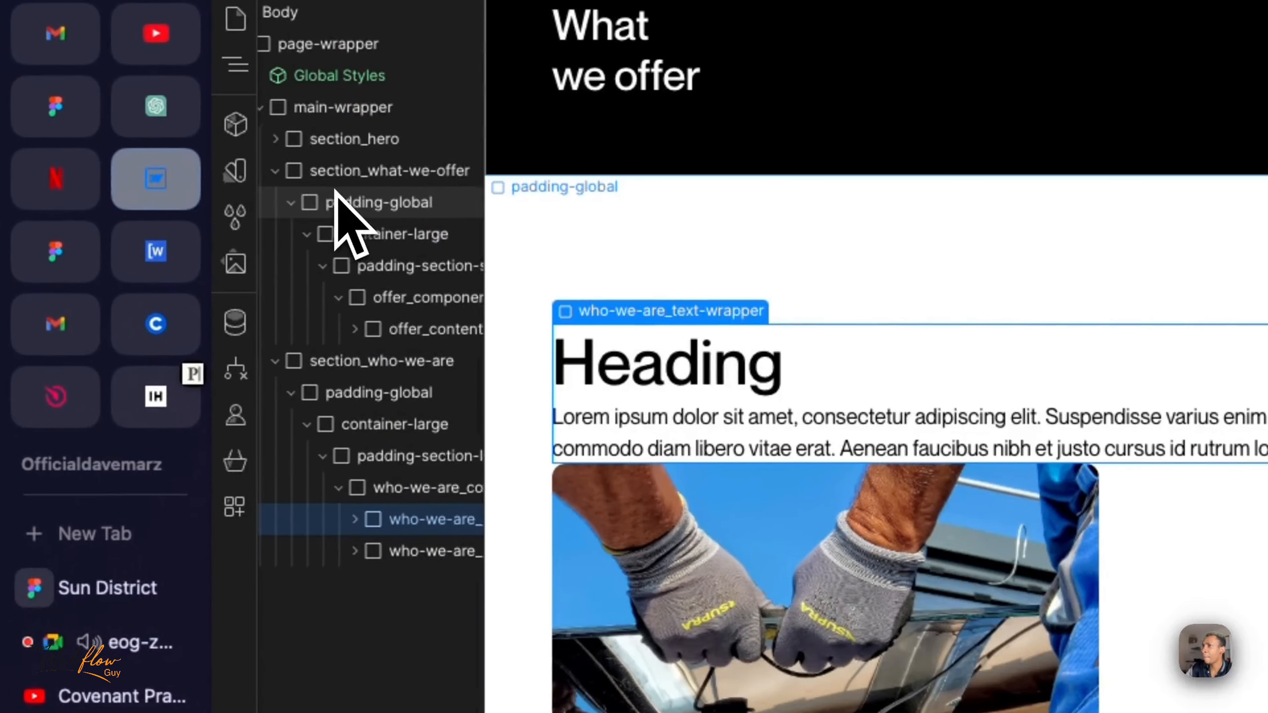
pyautogui.click(275, 139)
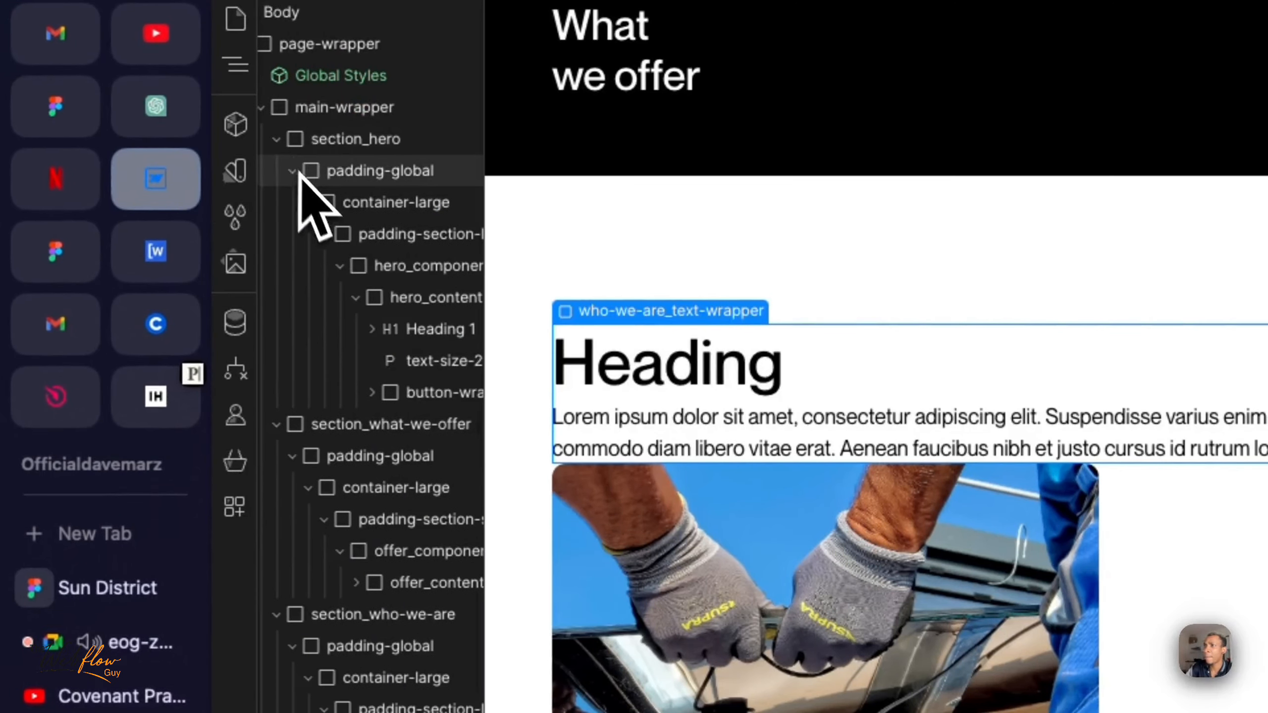
pyautogui.click(306, 266)
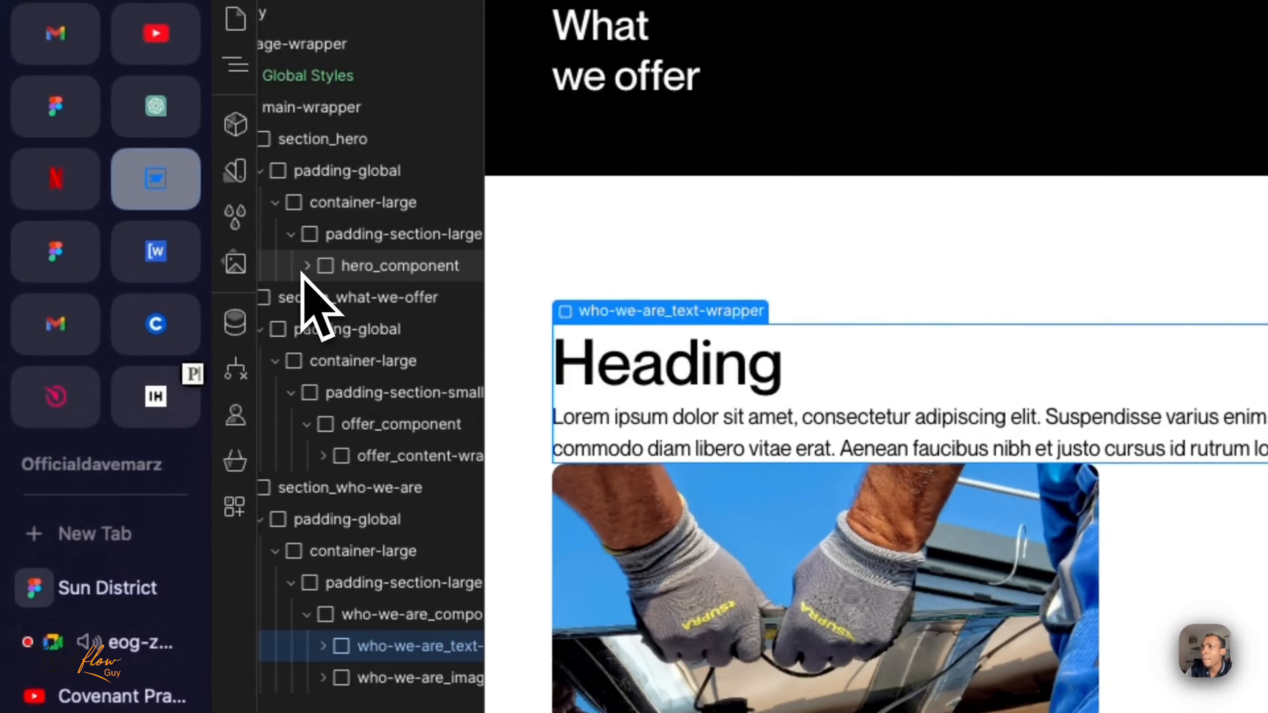
pyautogui.click(306, 266)
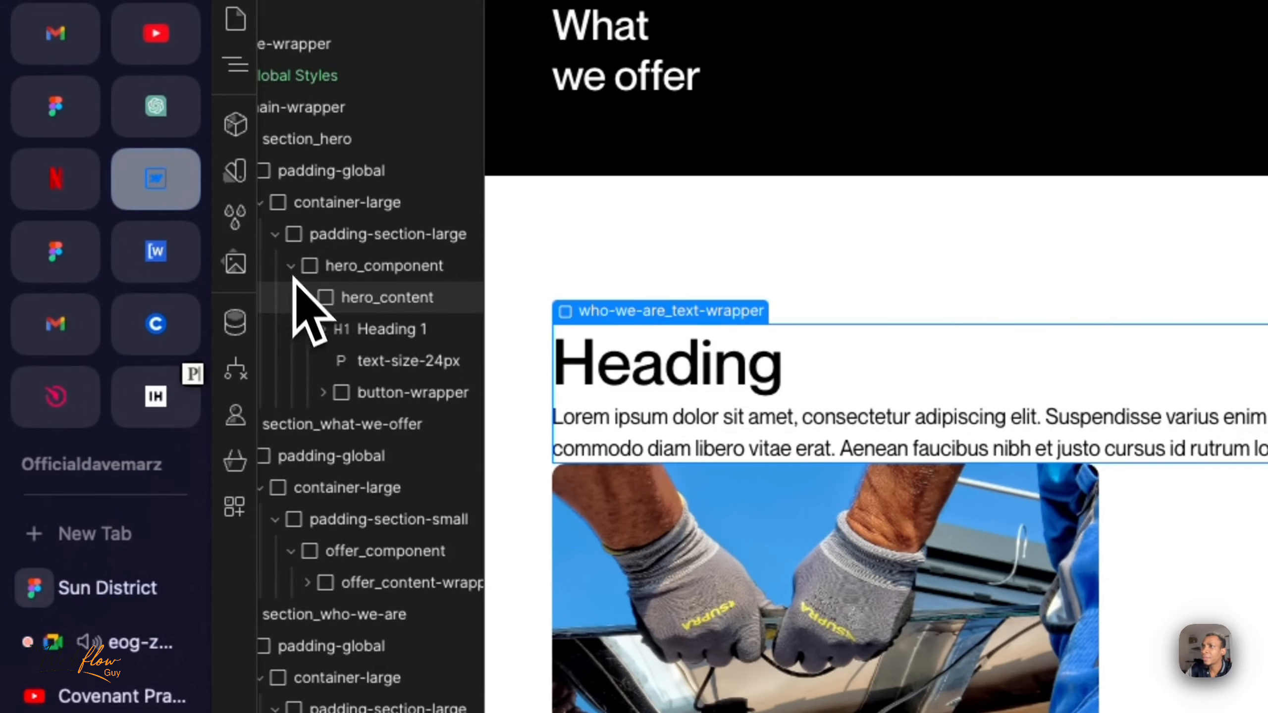
pyautogui.click(306, 299)
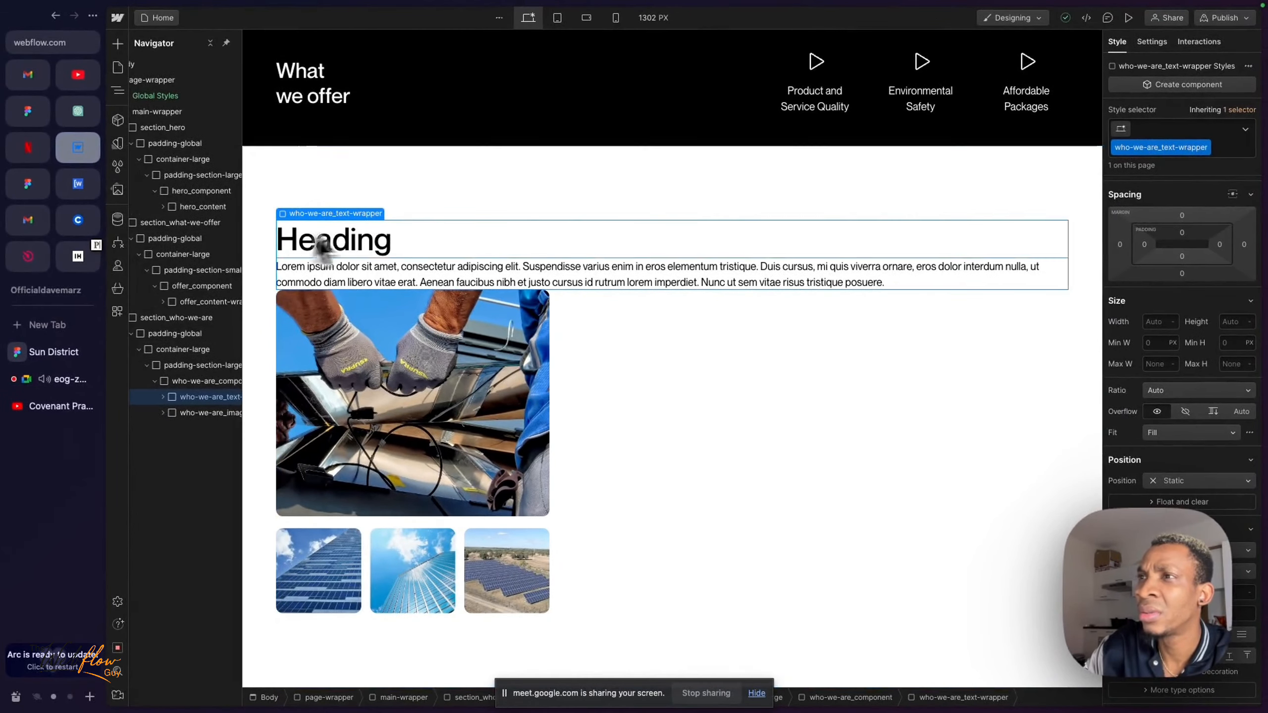
pyautogui.scroll(10, 349, 249)
pyautogui.scroll(-2, 373, 234)
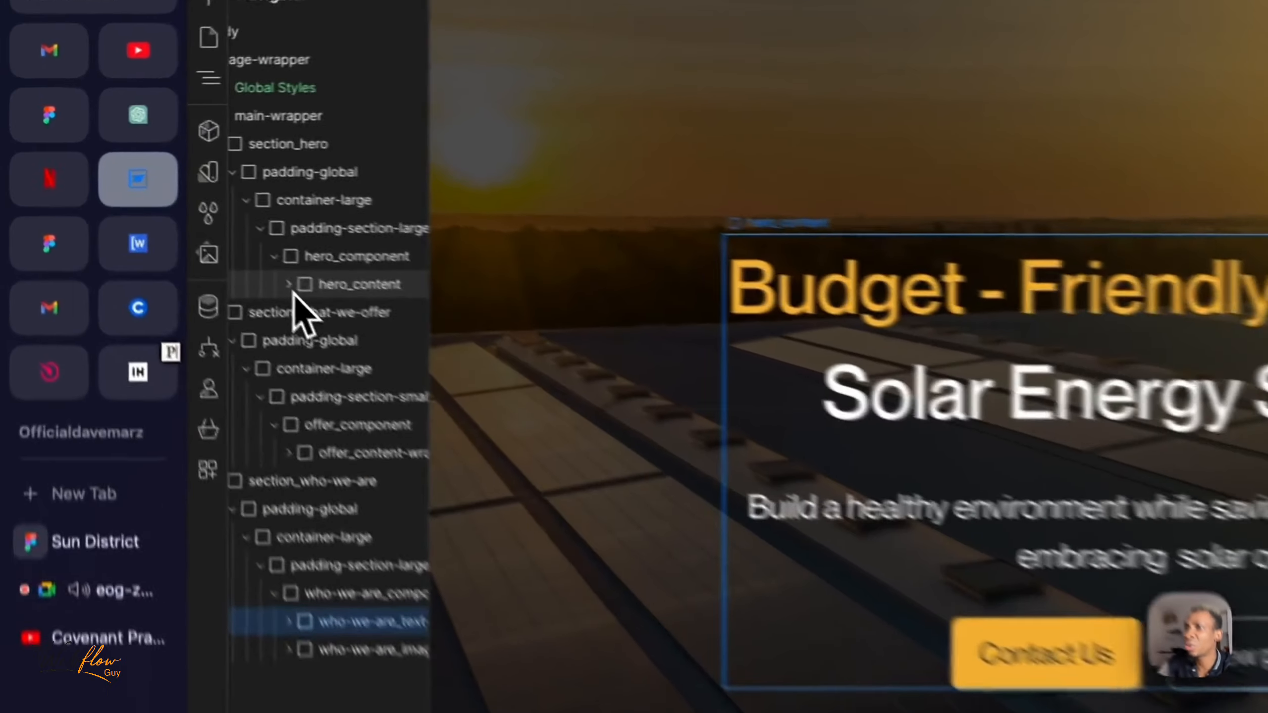
pyautogui.click(164, 206)
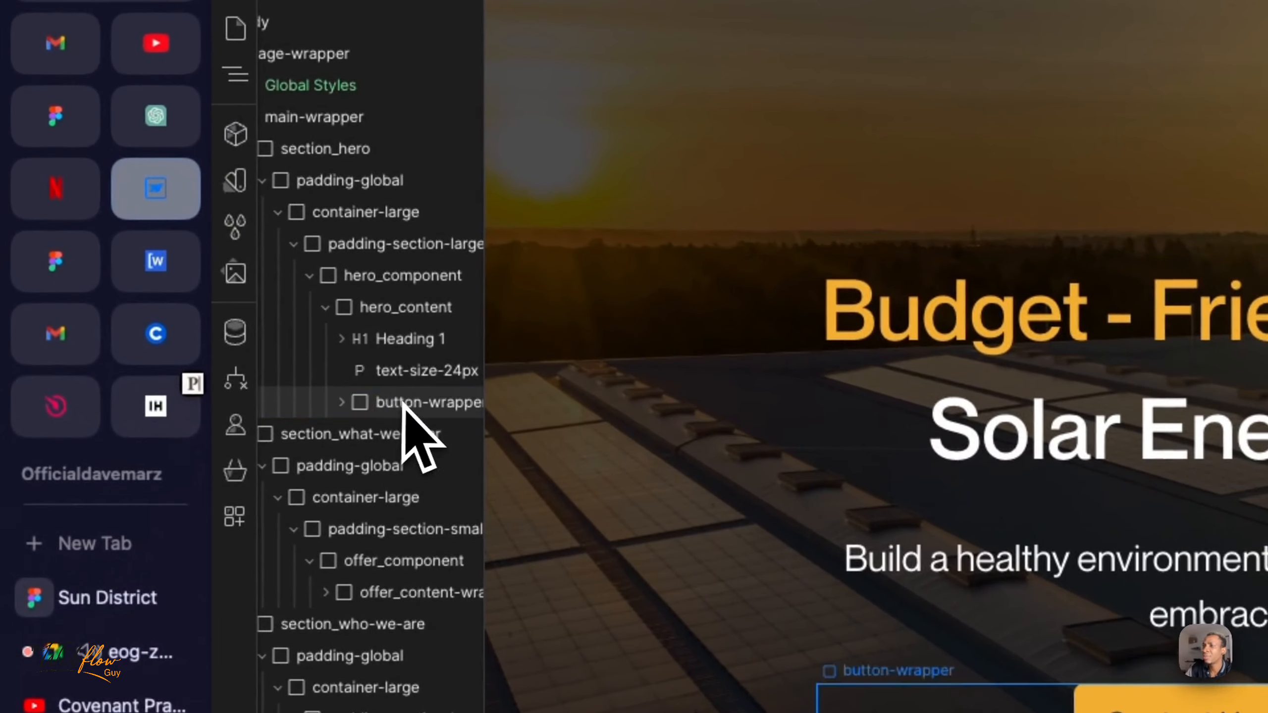
# - Examine the hero structure: Heading 1, text-size-24px and button-wrapper in hero_content, and the enclosing padding-section-large and hero_component
pyautogui.click(399, 401)
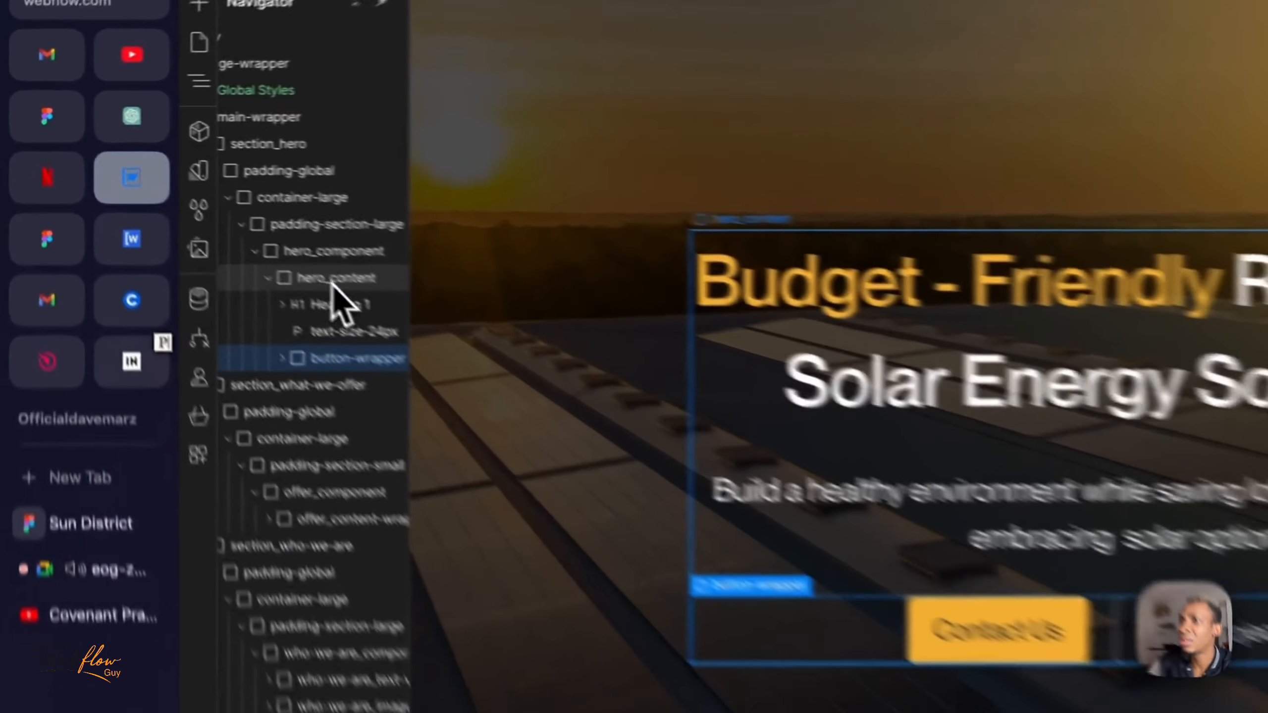
pyautogui.click(197, 209)
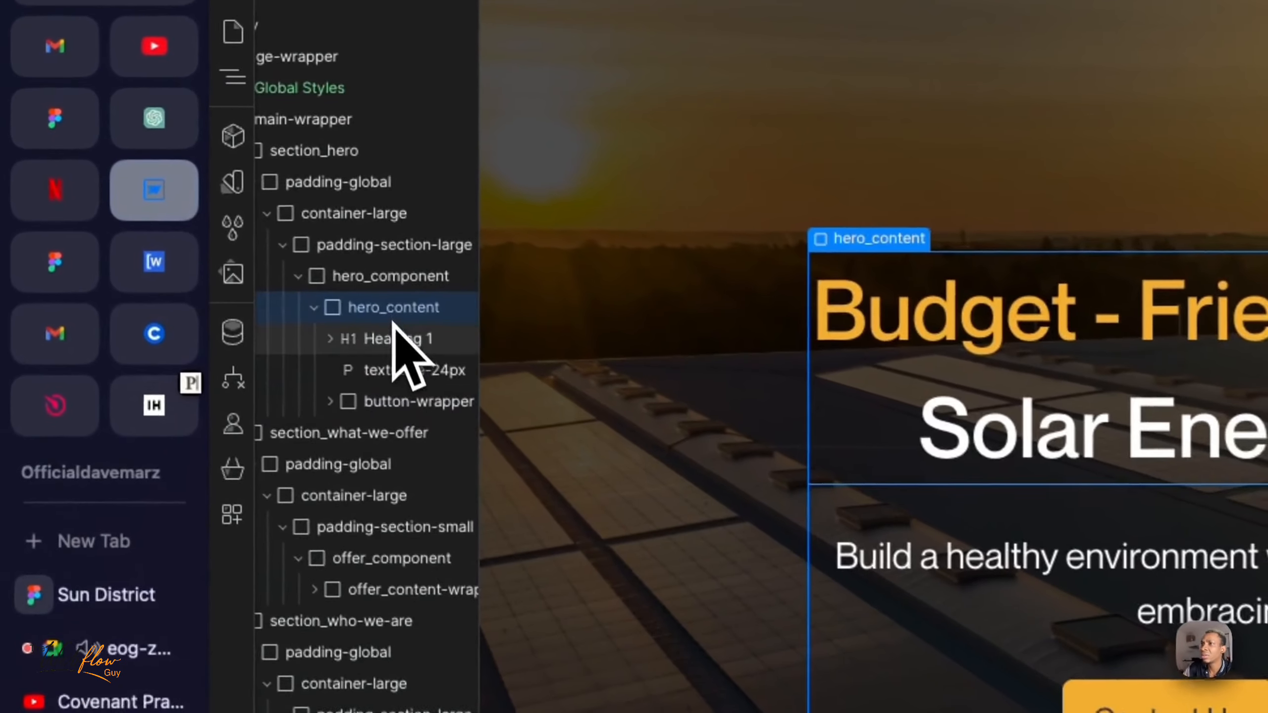
pyautogui.click(397, 339)
pyautogui.click(407, 371)
pyautogui.click(408, 402)
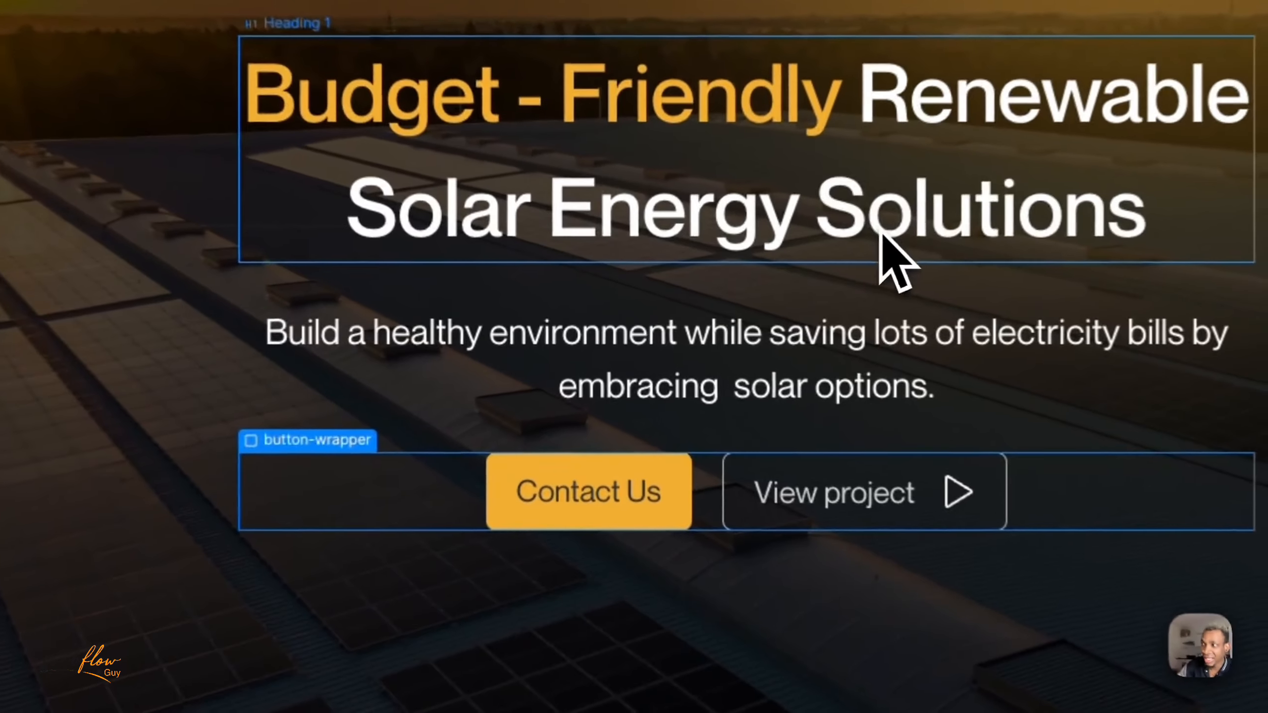
pyautogui.click(745, 285)
pyautogui.click(837, 360)
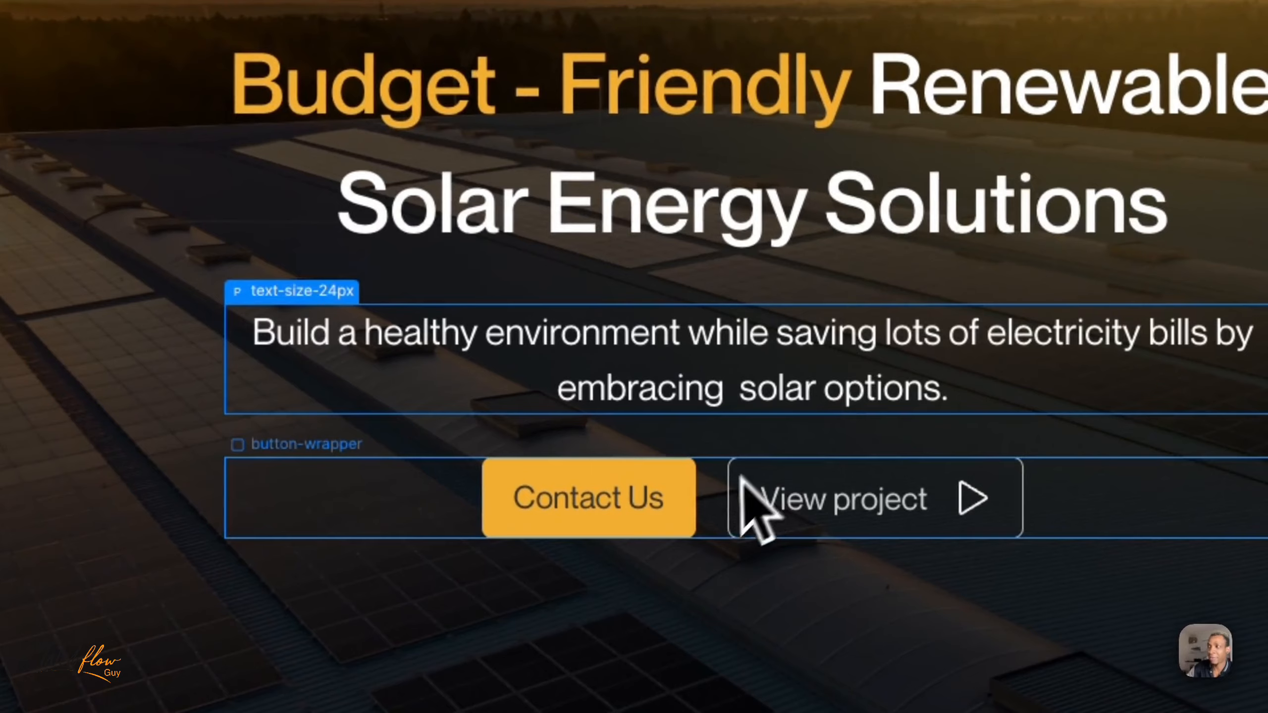
pyautogui.click(718, 495)
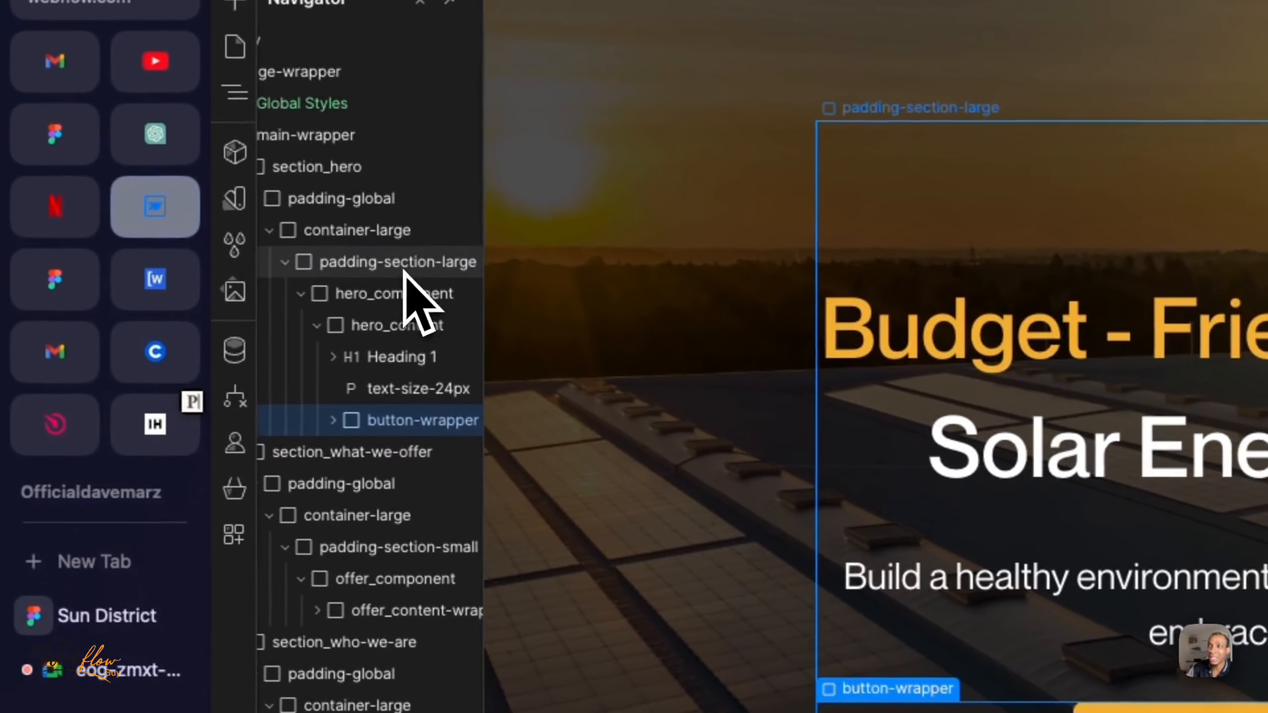
pyautogui.click(305, 219)
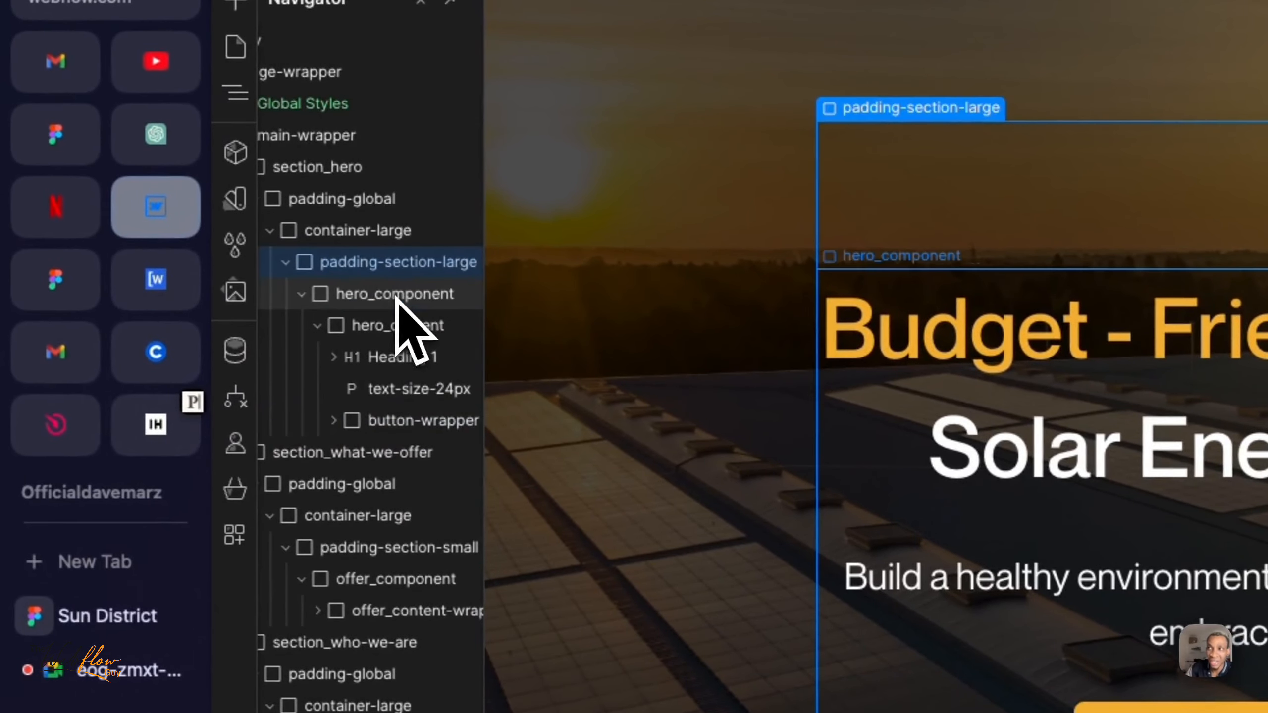
pyautogui.click(395, 298)
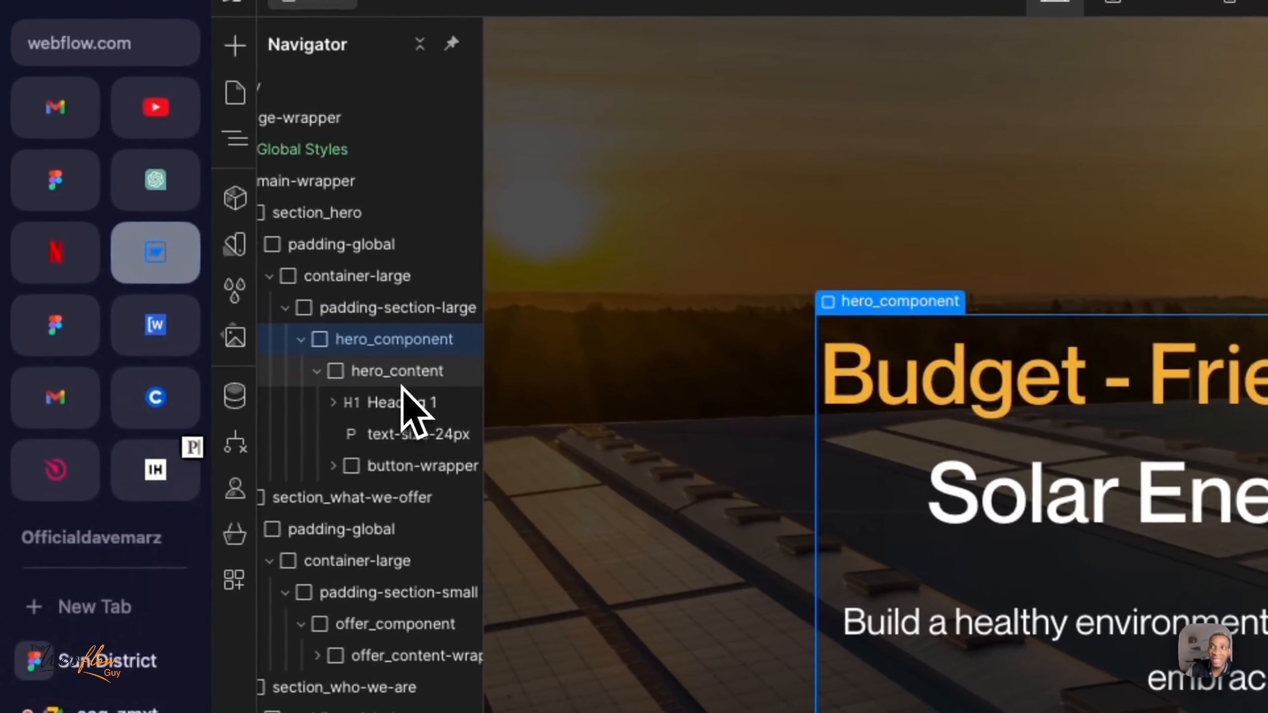
# - Examine hero_content with its heading, text-size-24px paragraph and button-wrapper, and compare it with the enclosing hero_component
pyautogui.click(202, 211)
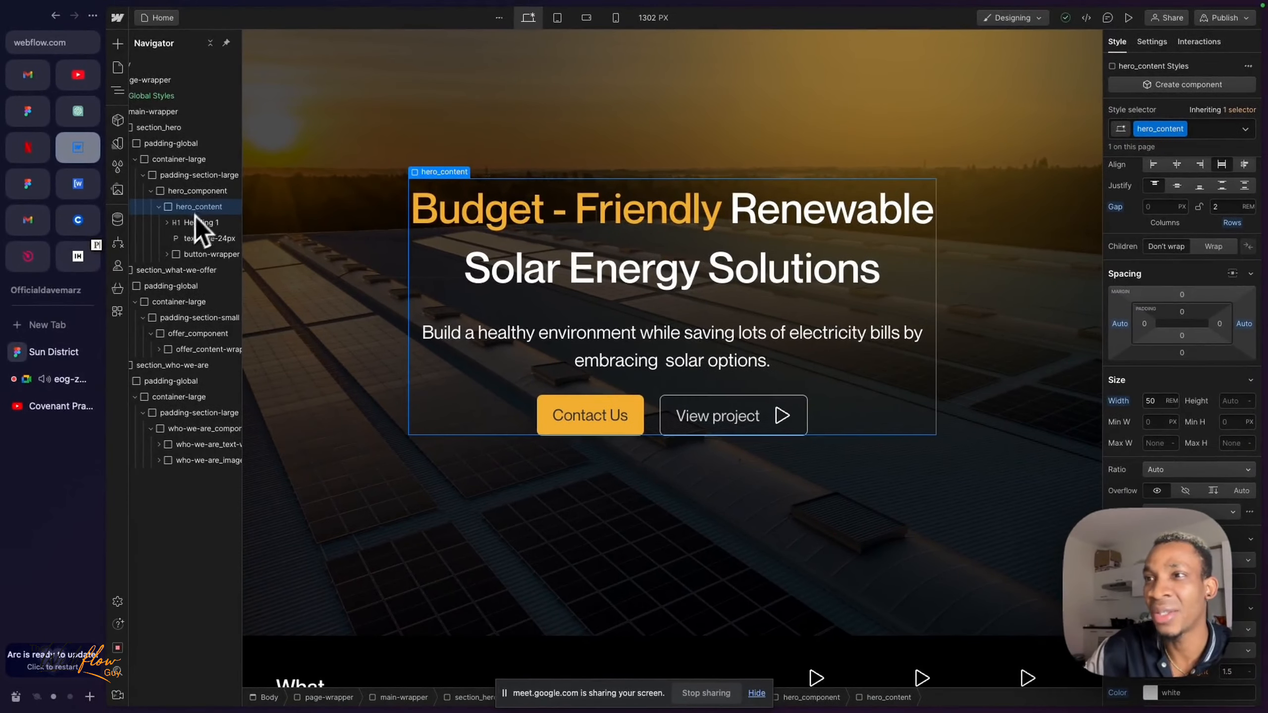
pyautogui.click(70, 382)
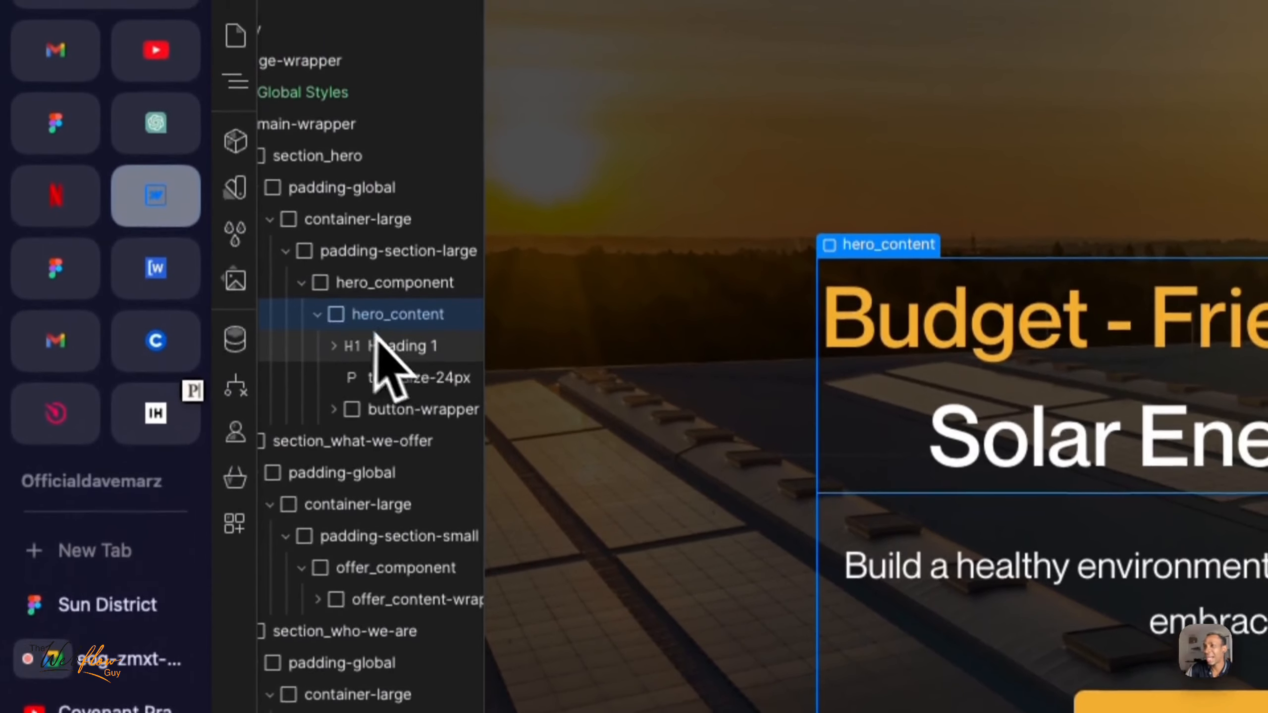
pyautogui.click(404, 251)
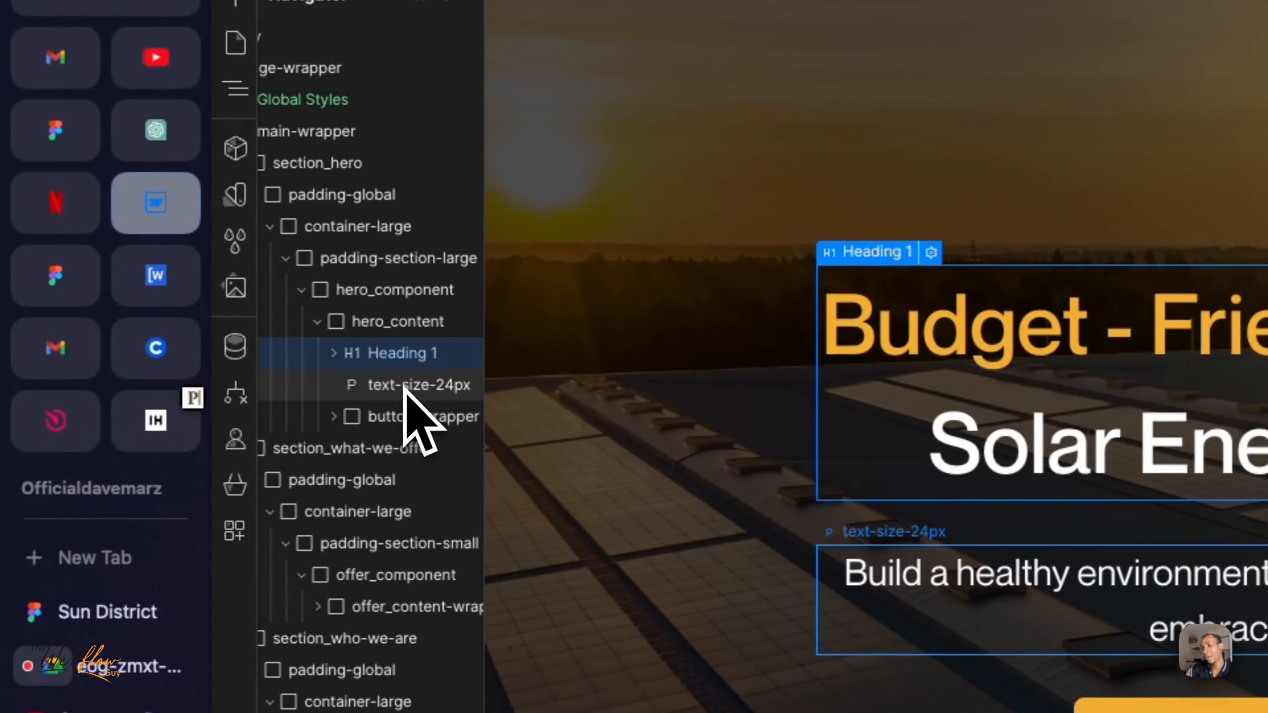
pyautogui.click(406, 387)
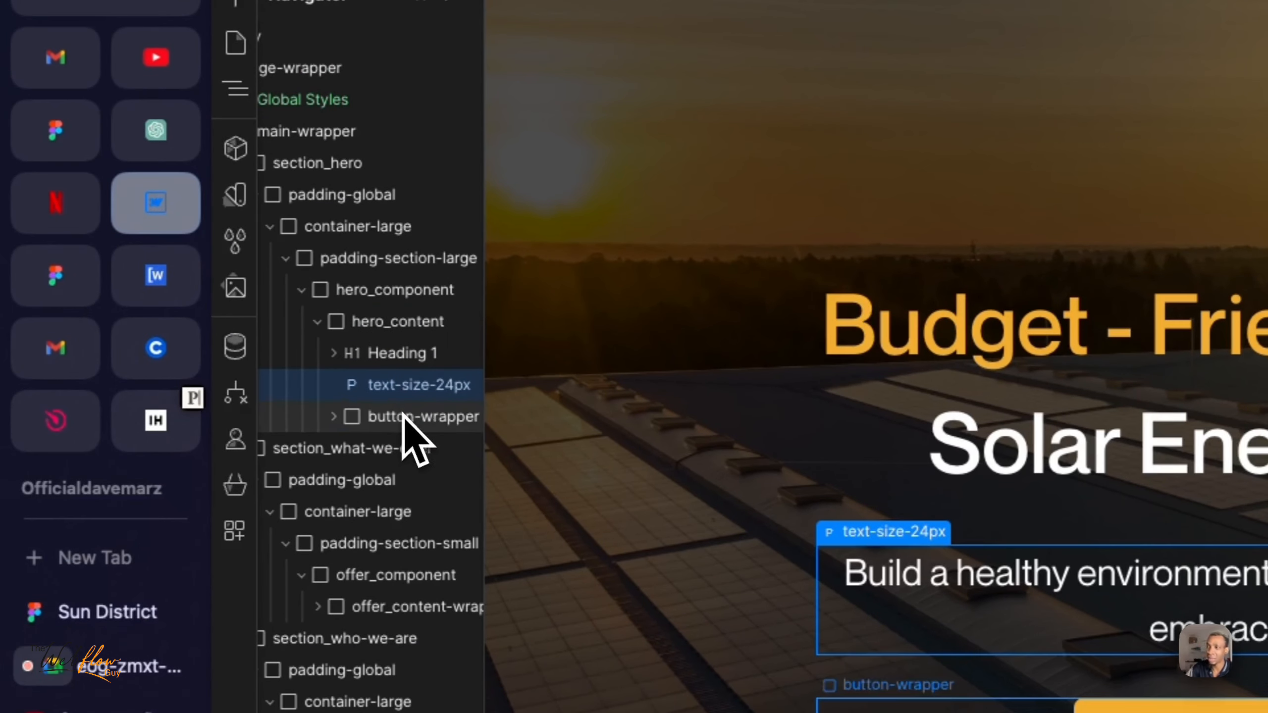
pyautogui.click(404, 417)
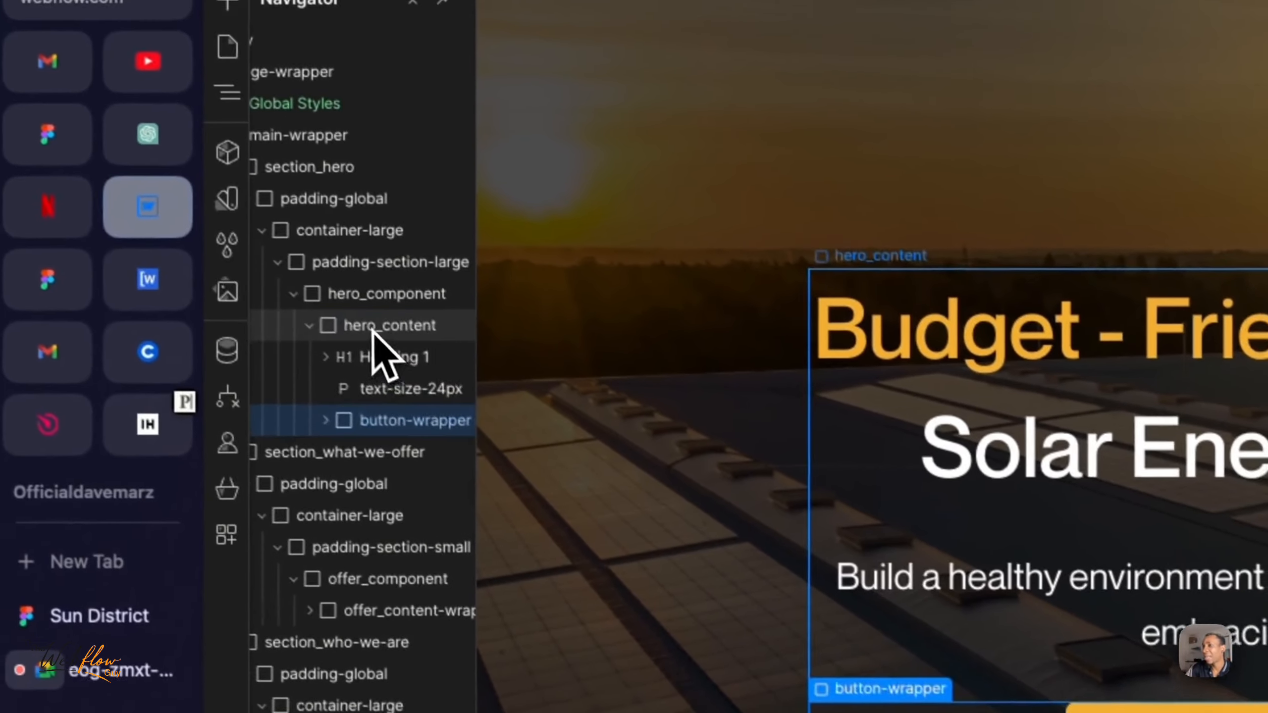
pyautogui.click(205, 202)
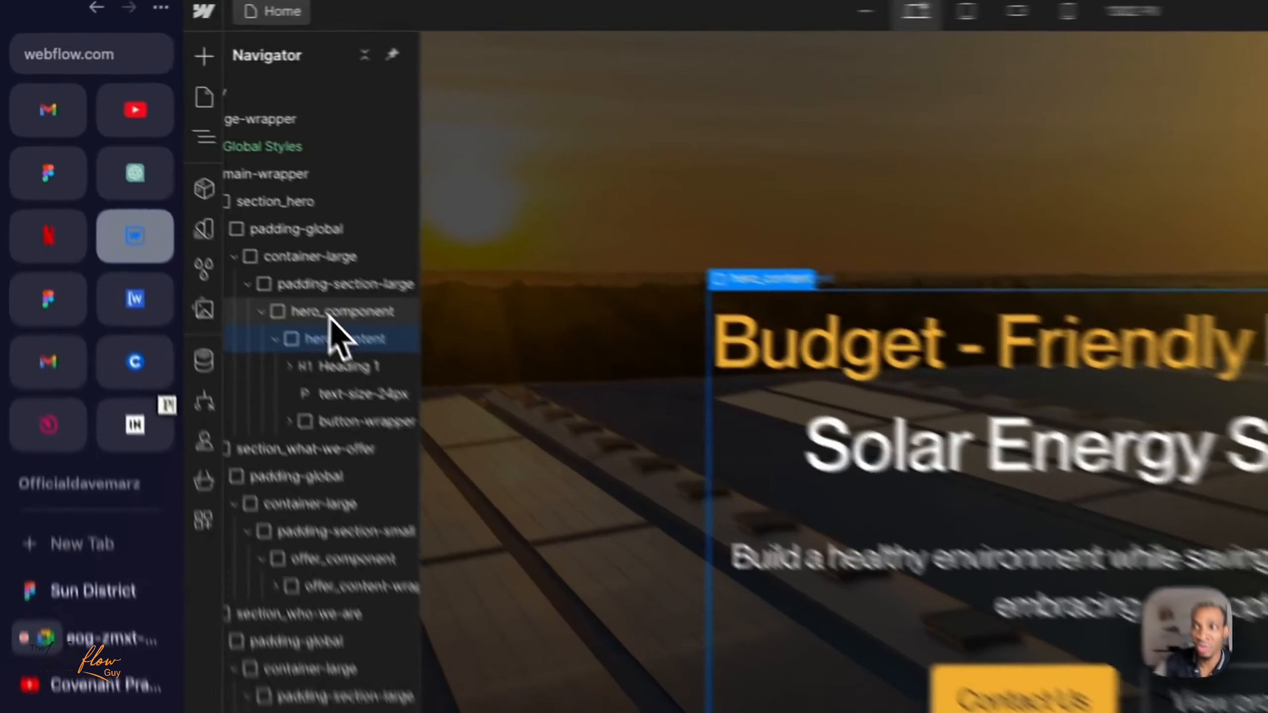
pyautogui.click(190, 192)
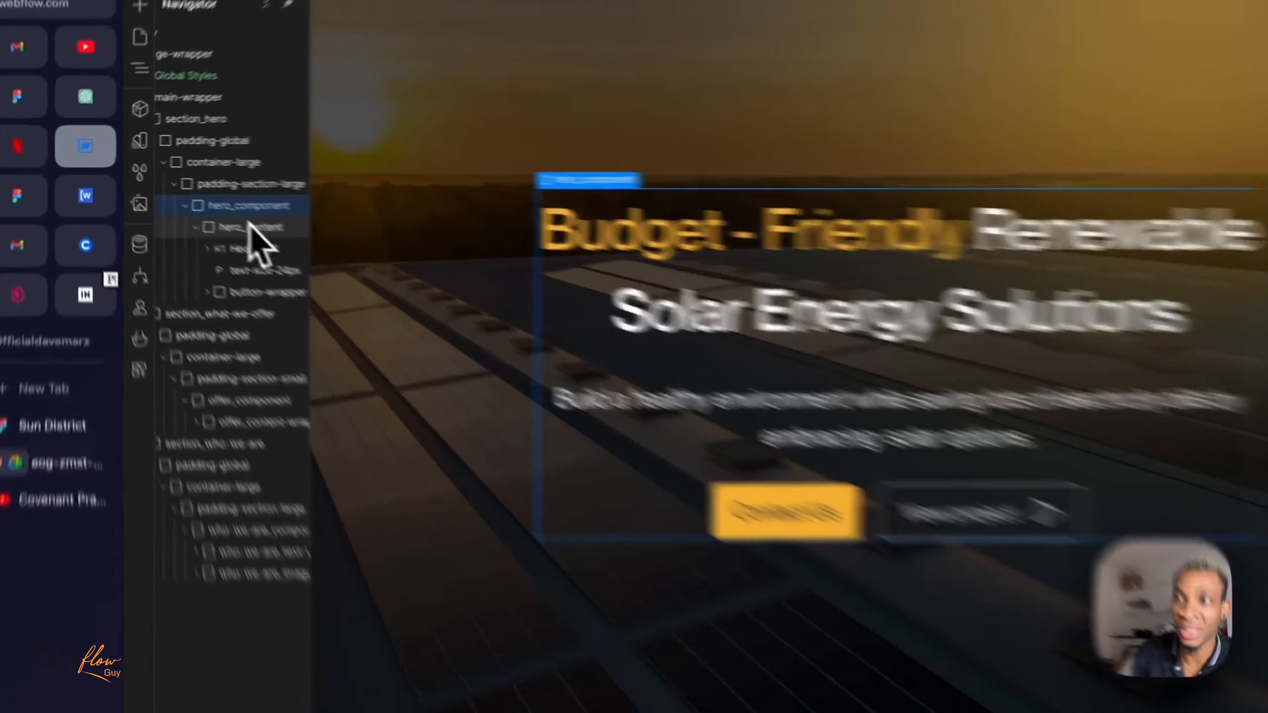
pyautogui.click(207, 206)
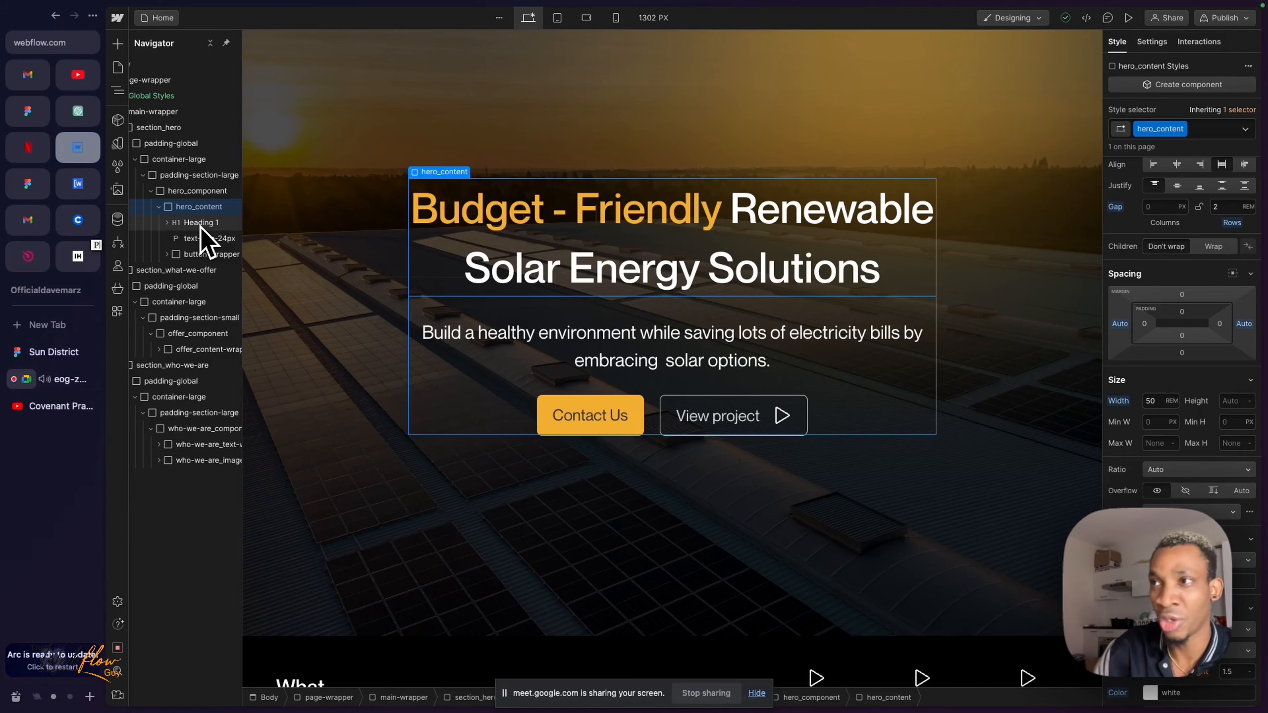
# - Switch to the Sun District design in Figma and inspect the Who we Are heading, company paragraph and image group
pyautogui.scroll(-10, 370, 397)
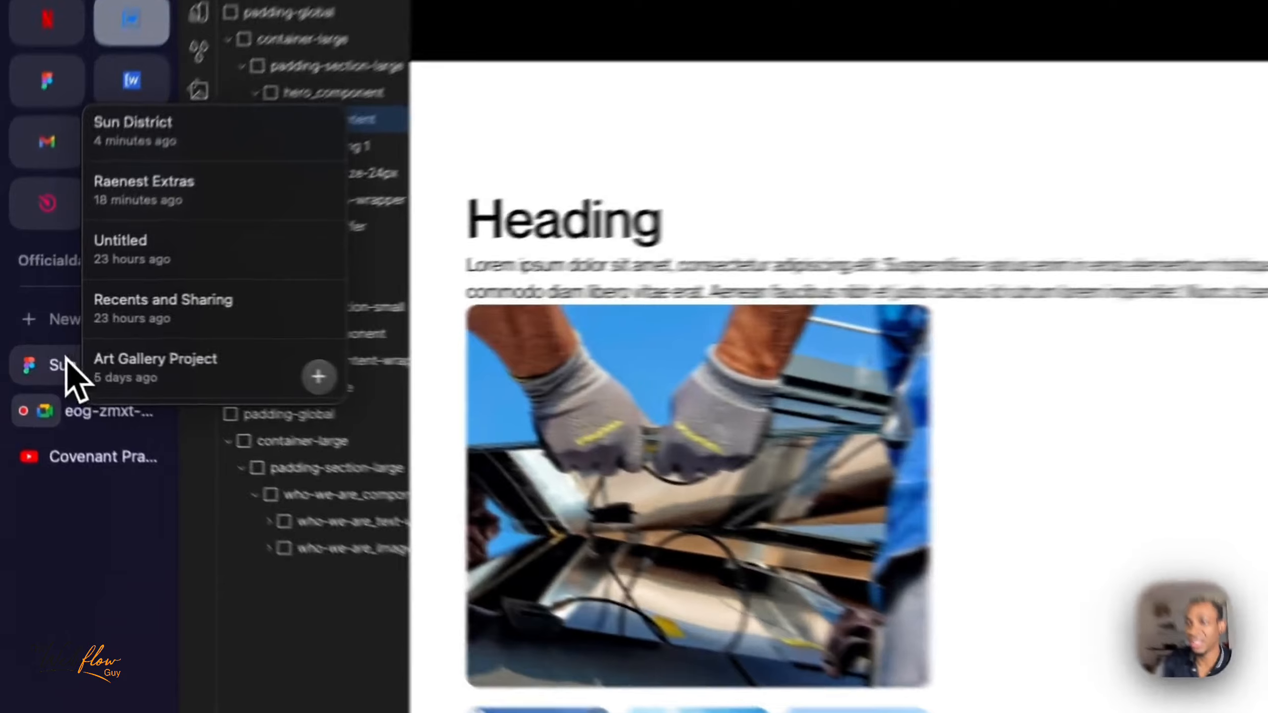
pyautogui.click(40, 351)
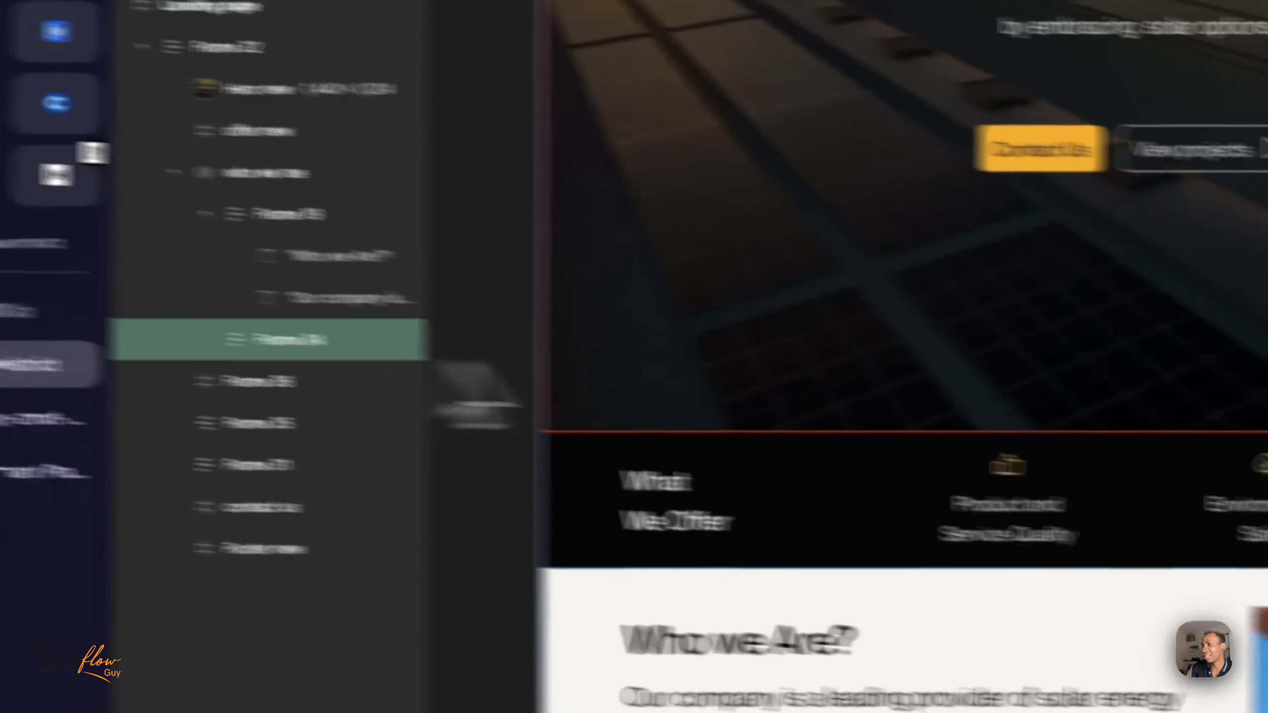
pyautogui.scroll(-3, 445, 367)
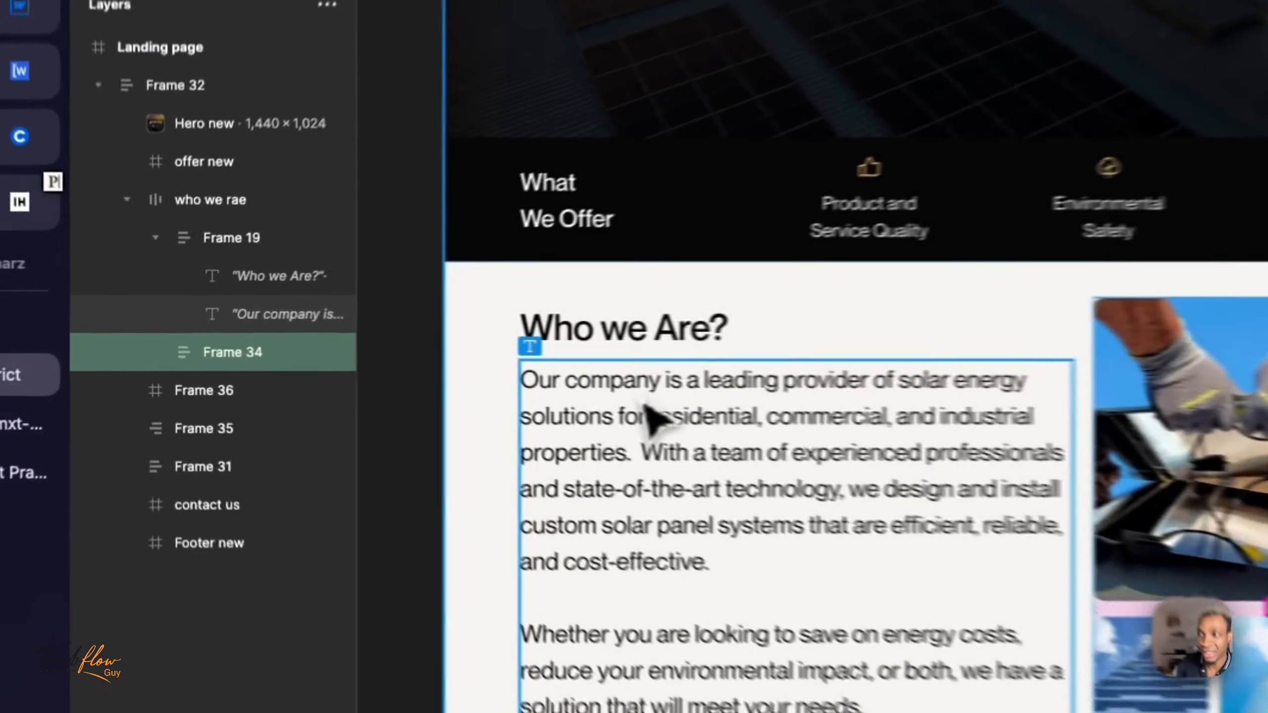
pyautogui.click(427, 377)
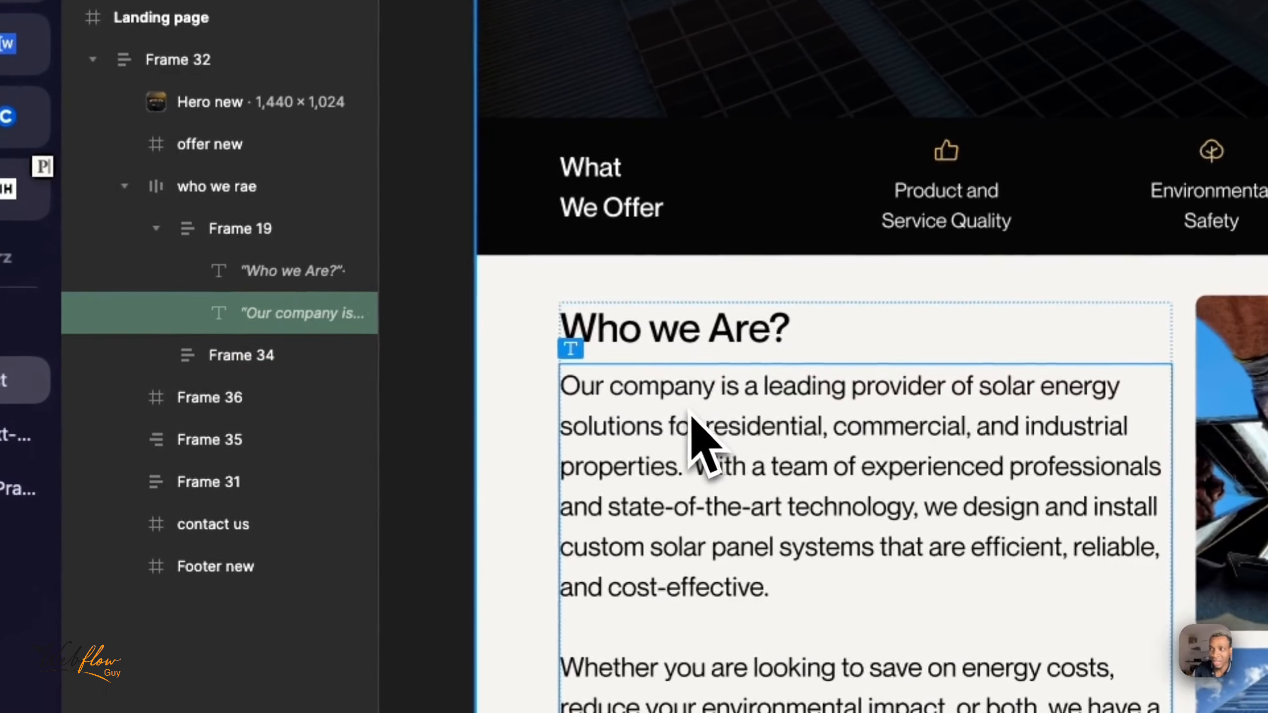
pyautogui.click(675, 349)
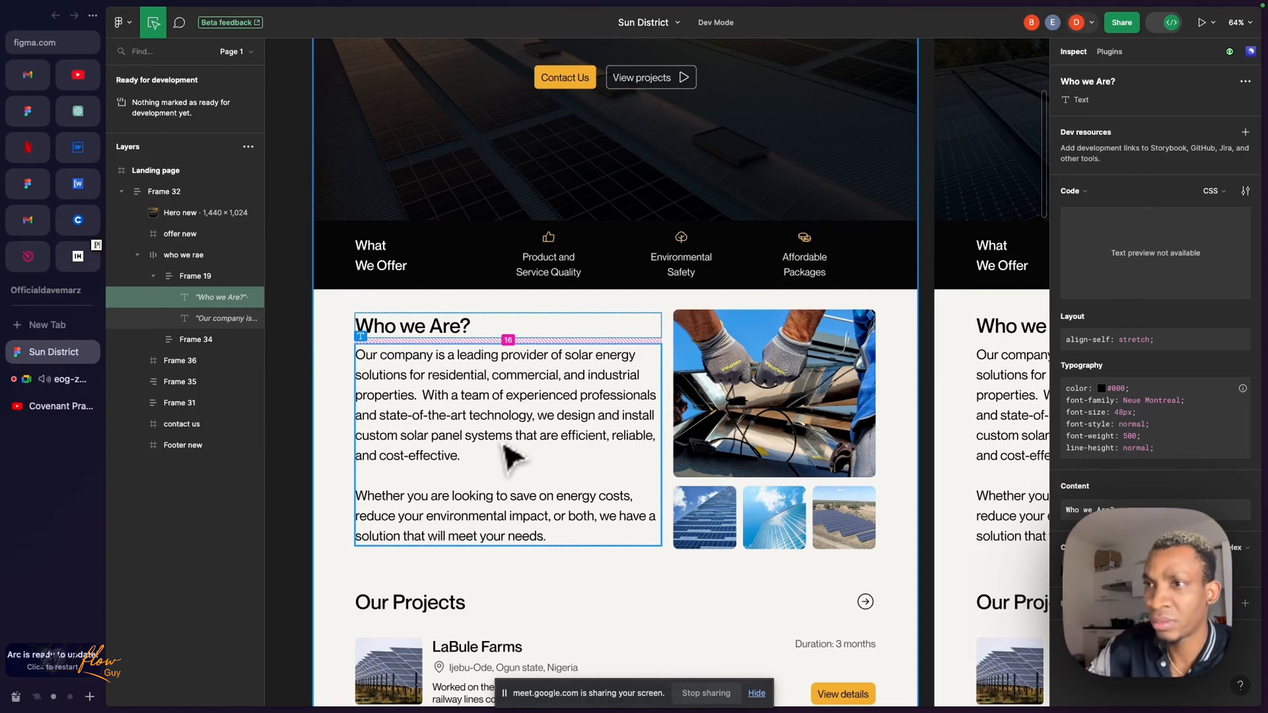
# - Check the Google Meet call and its chat, return to Webflow and close the floating call window
pyautogui.click(69, 384)
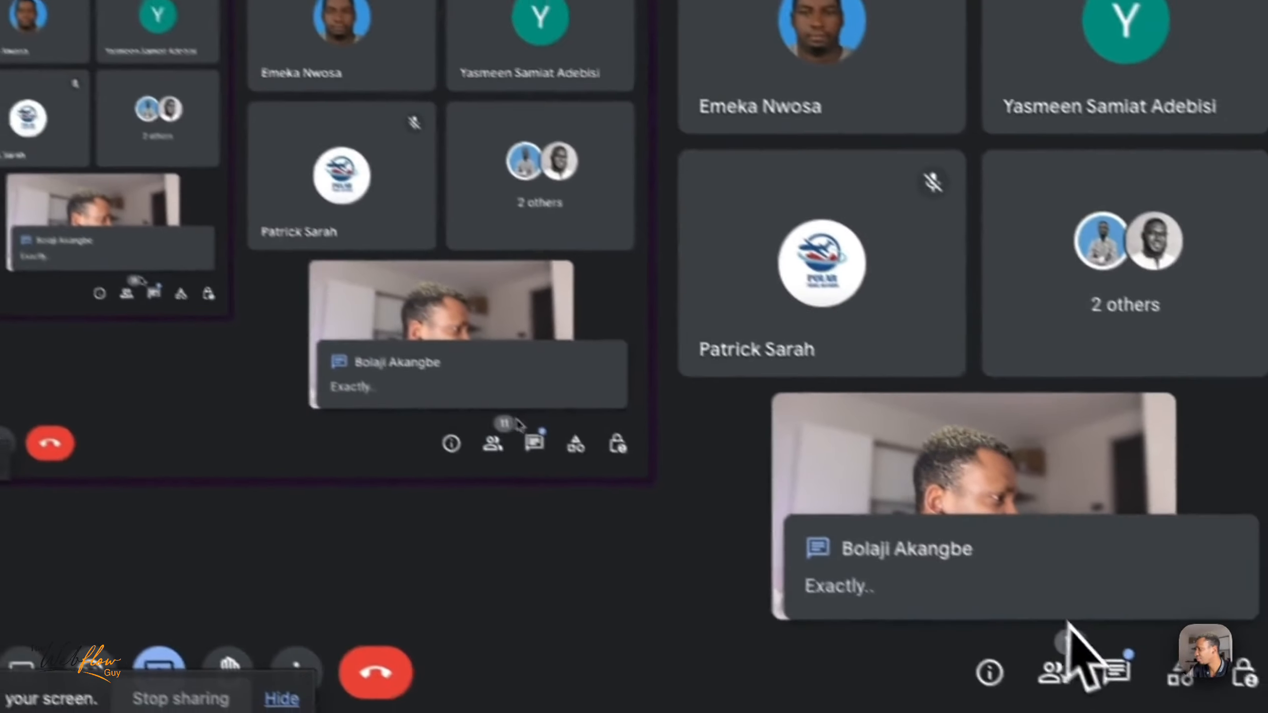
pyautogui.click(1117, 669)
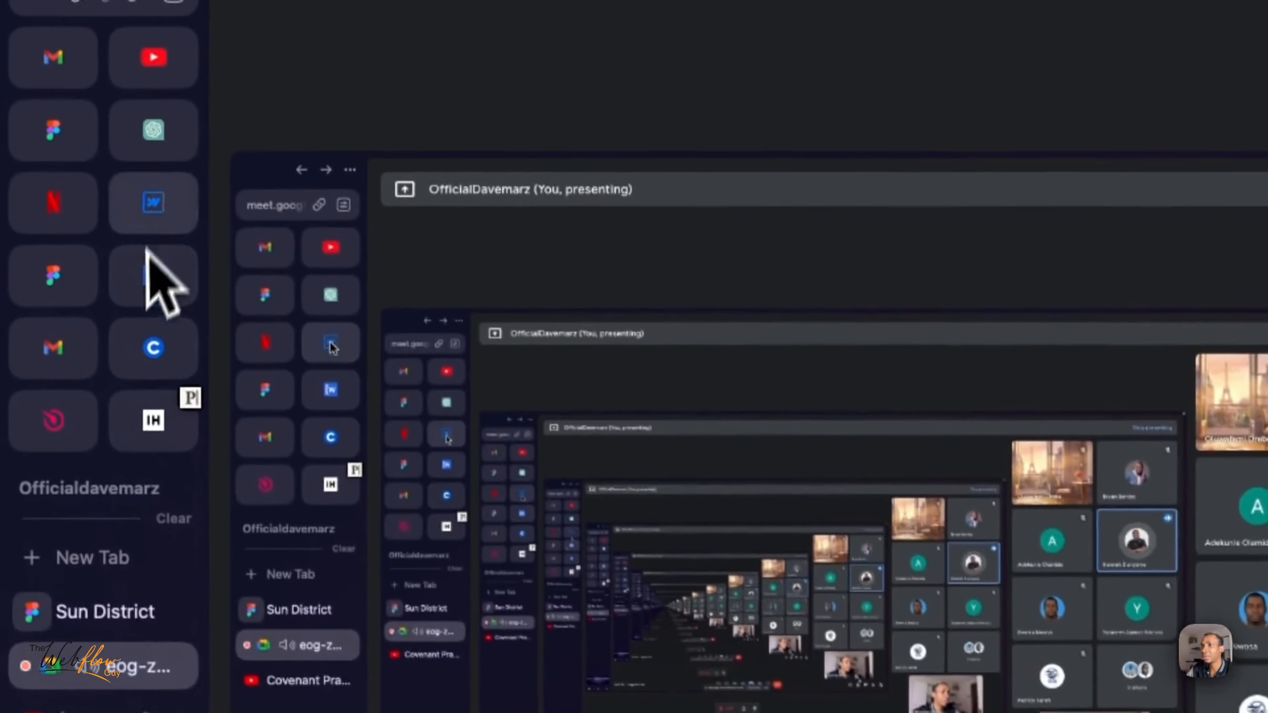
pyautogui.click(154, 206)
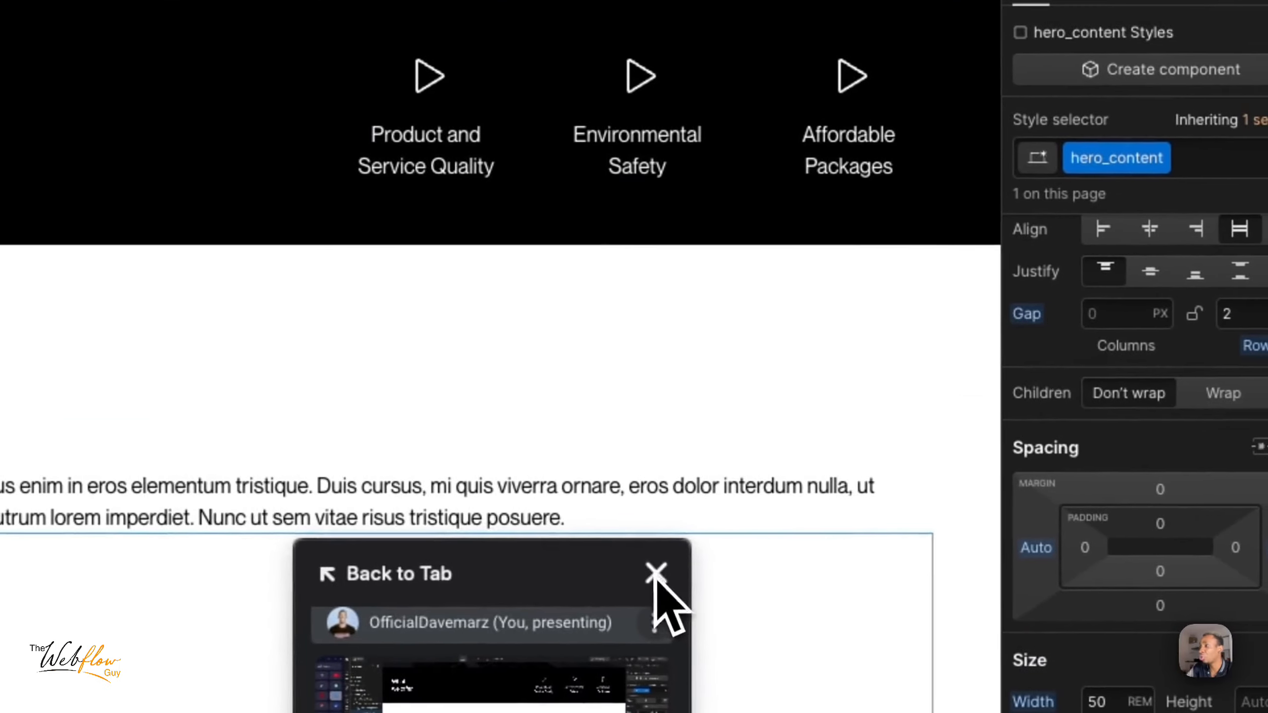
pyautogui.click(656, 575)
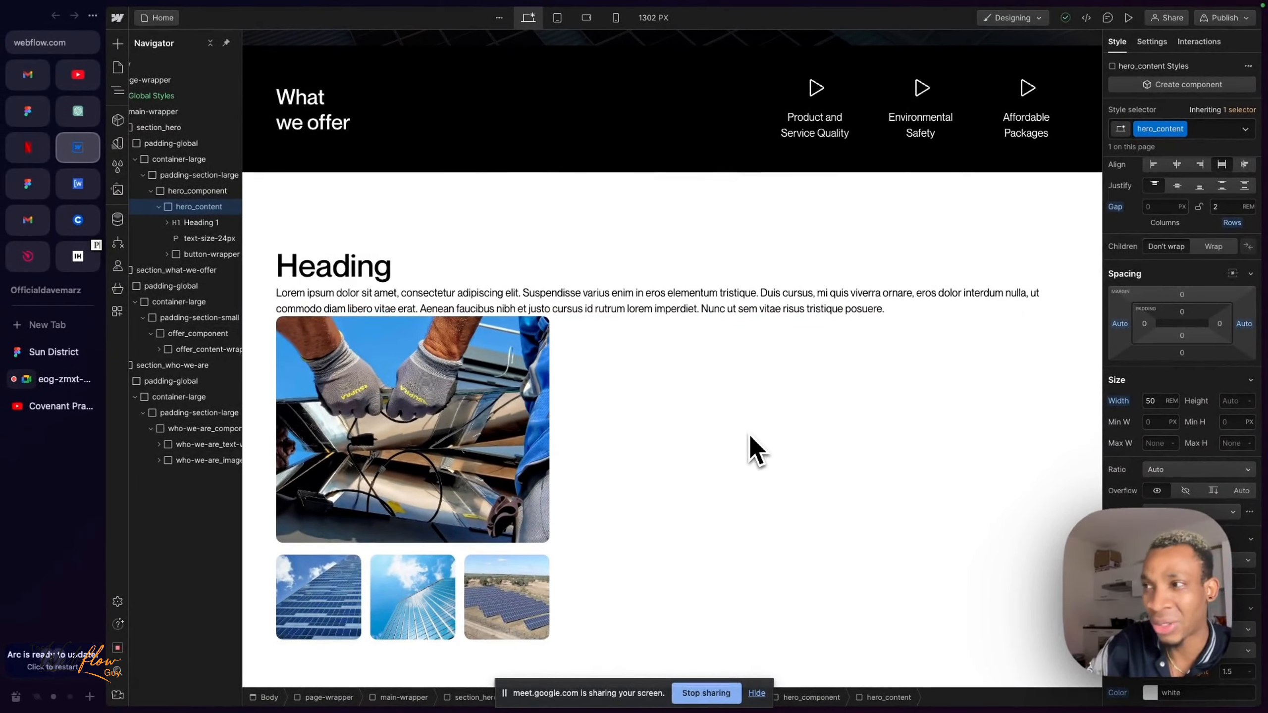
# - View the Who we Are design in Figma and the Meet call again, returning to Webflow with the floating window closed
pyautogui.click(74, 354)
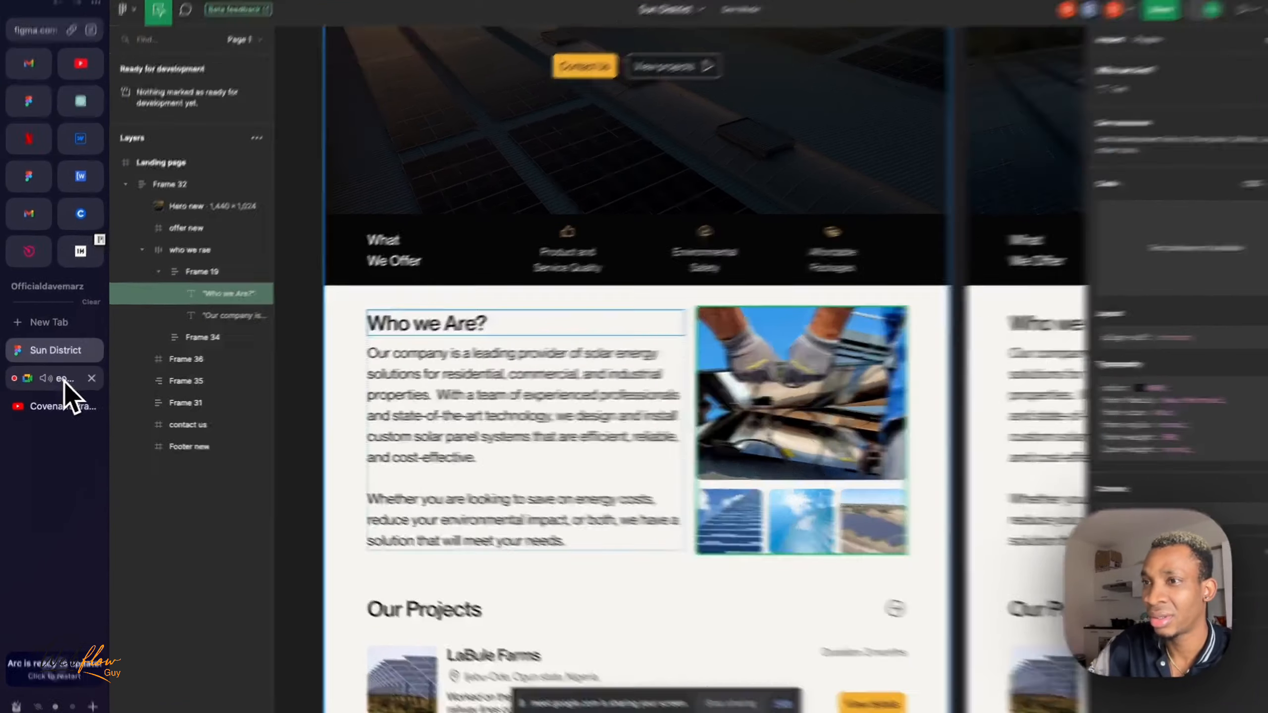
pyautogui.click(63, 379)
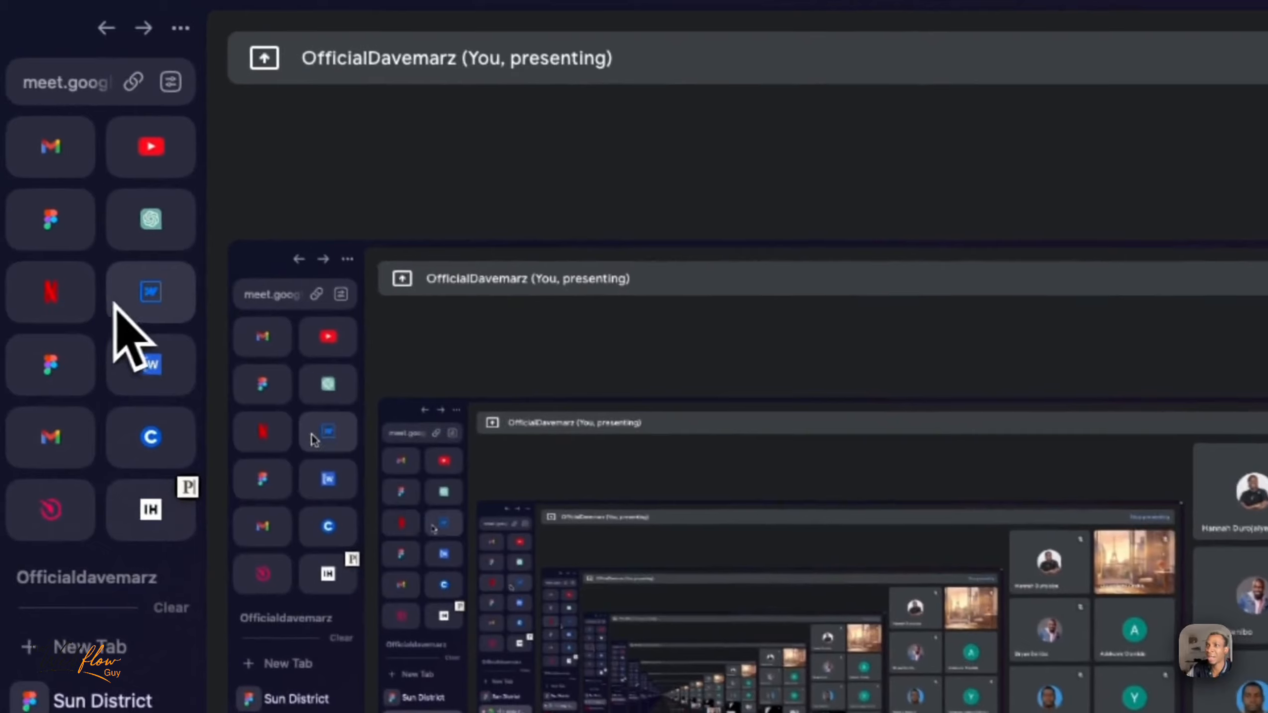
pyautogui.click(130, 299)
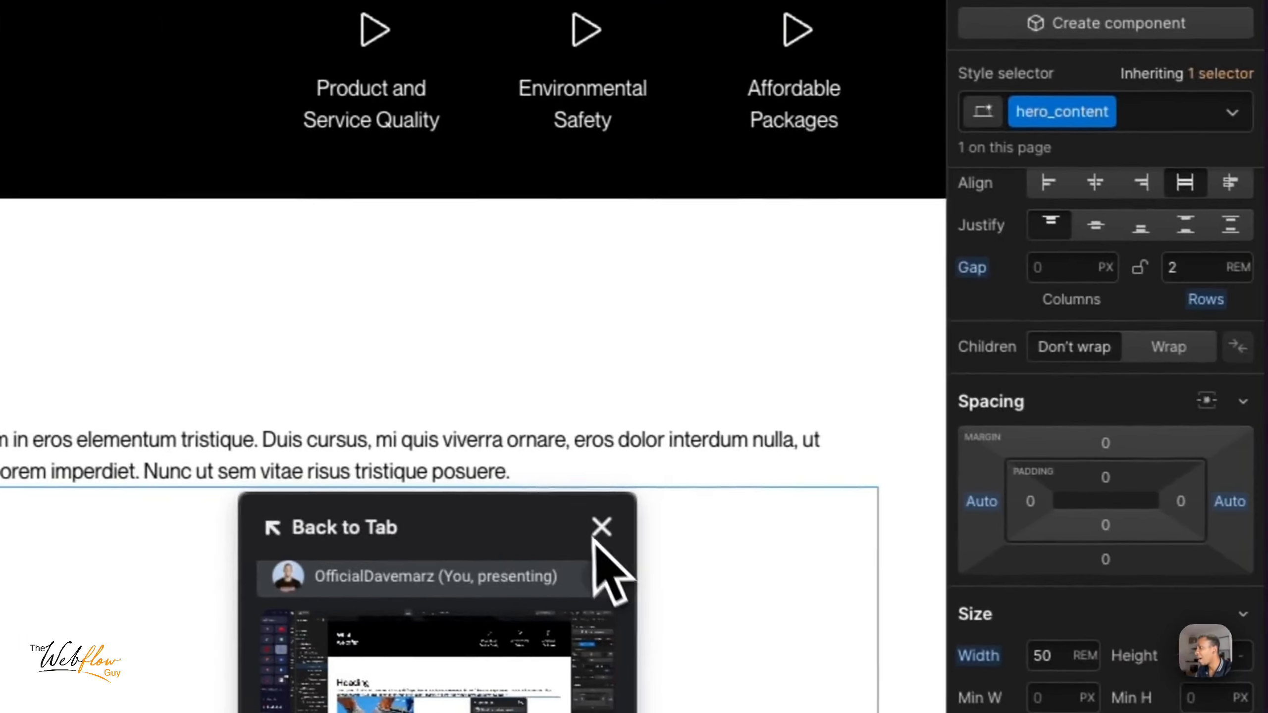
pyautogui.click(734, 543)
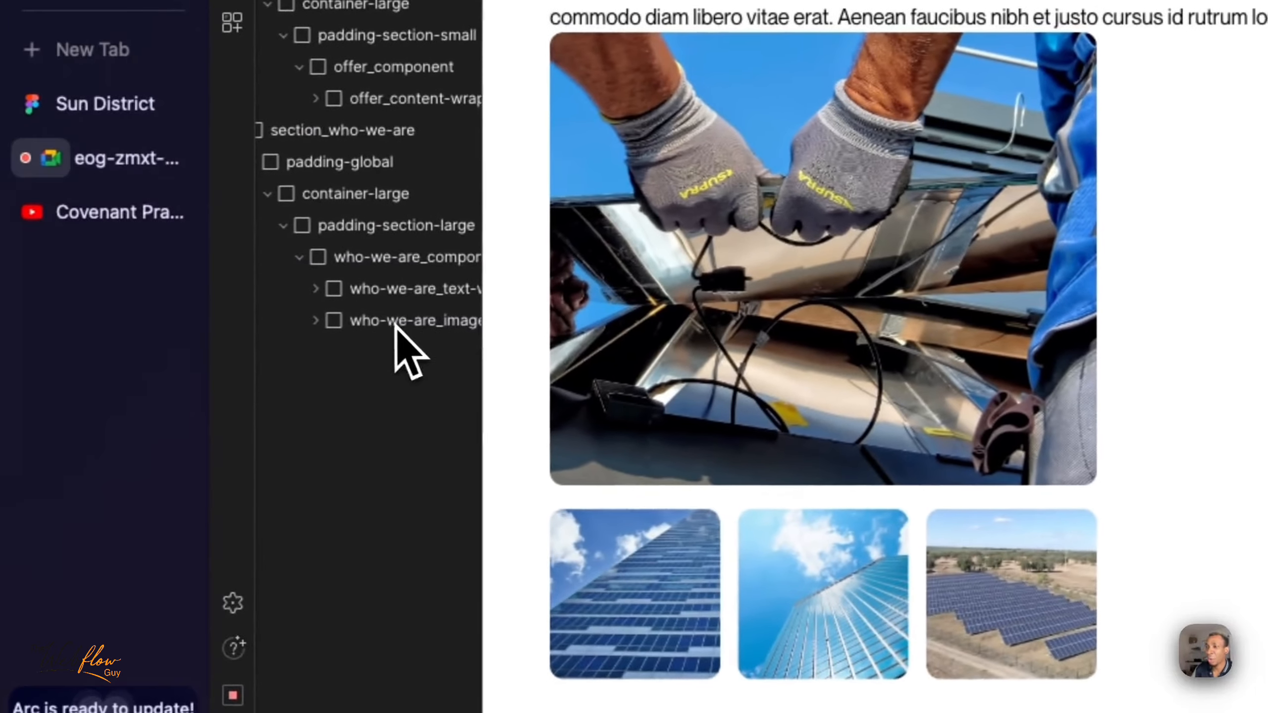
# - Try deleting the image inside who-we-are_images-wrapper, select the empty wrapper and undo the deletion
pyautogui.click(368, 326)
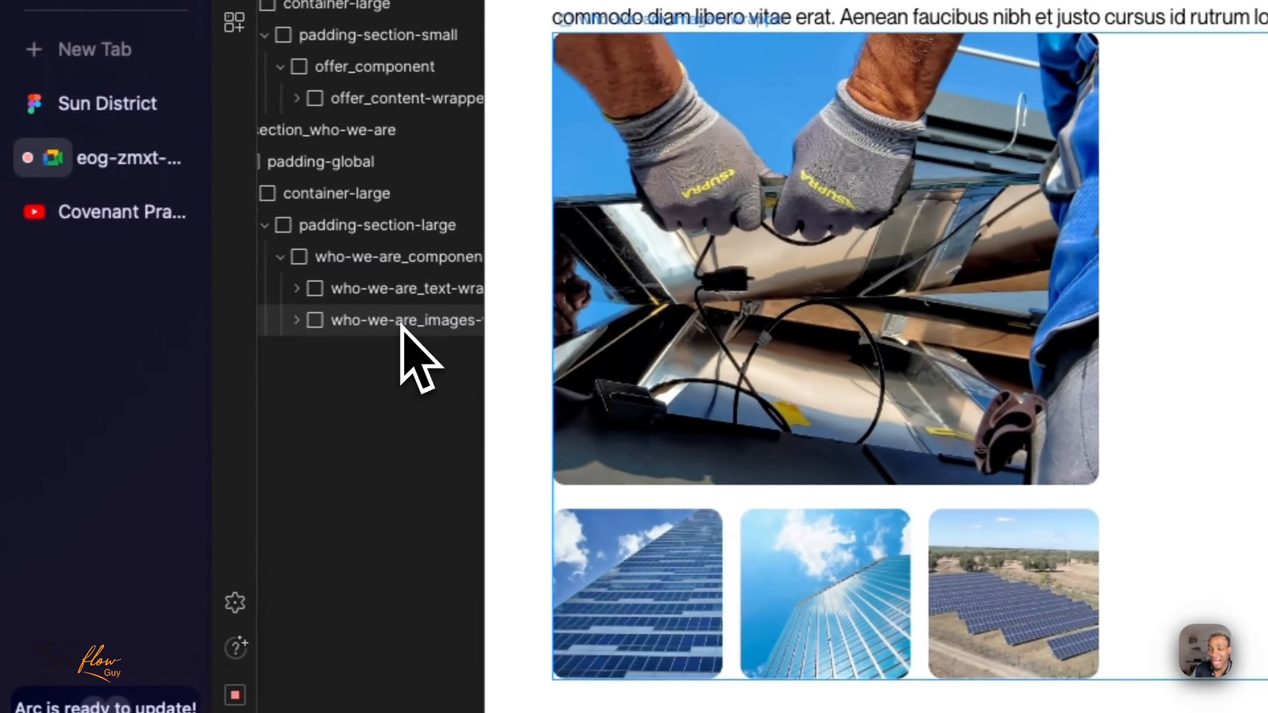
pyautogui.click(770, 165)
pyautogui.press('Delete')
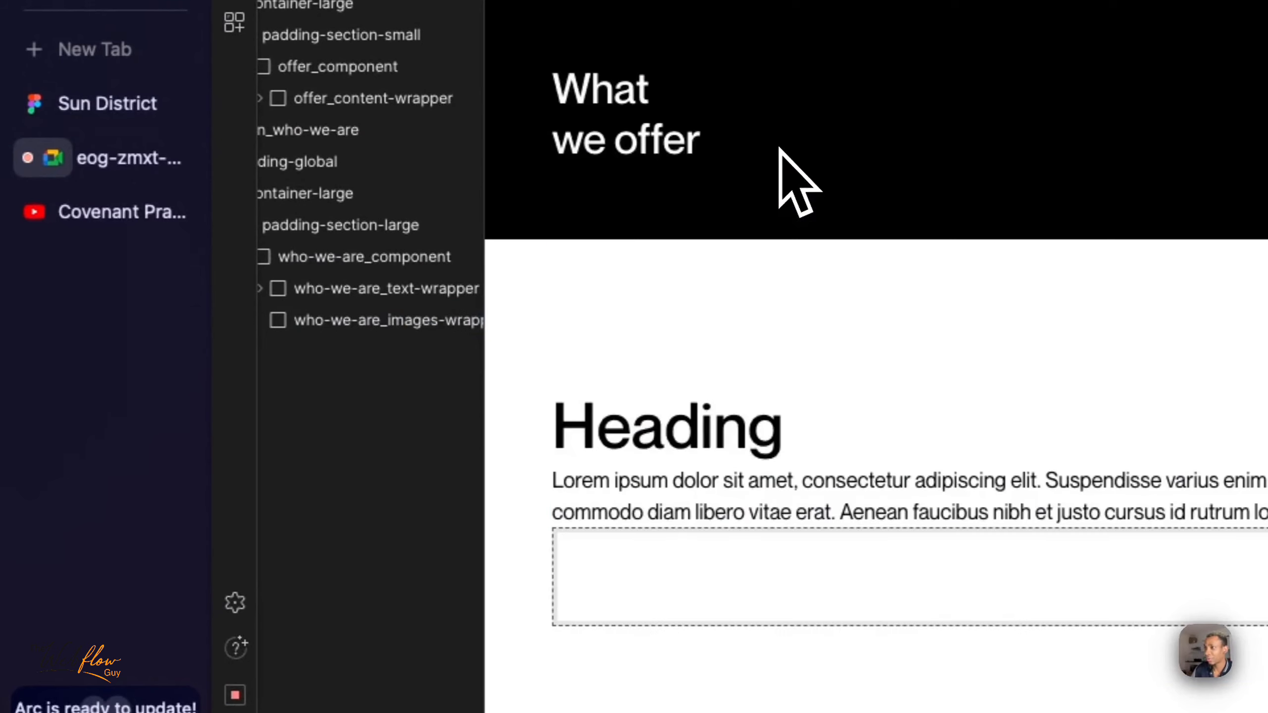
pyautogui.click(738, 574)
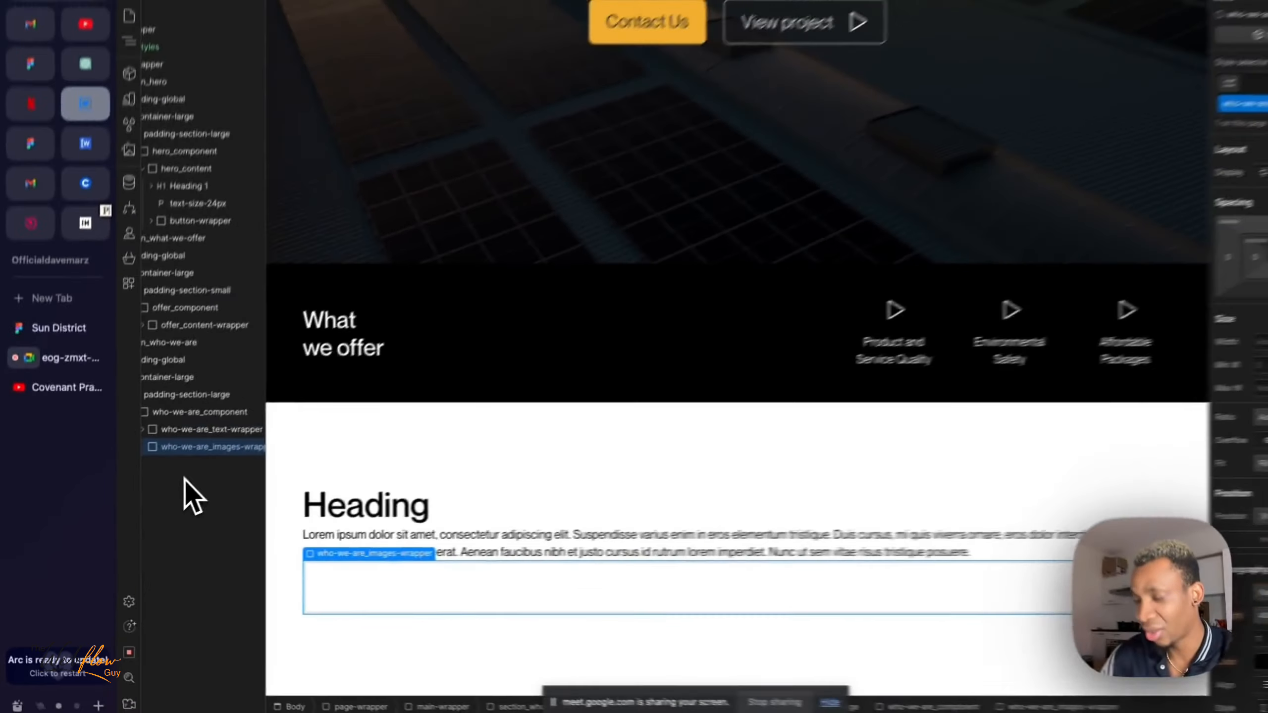
pyautogui.hotkey('ctrl', 'z')
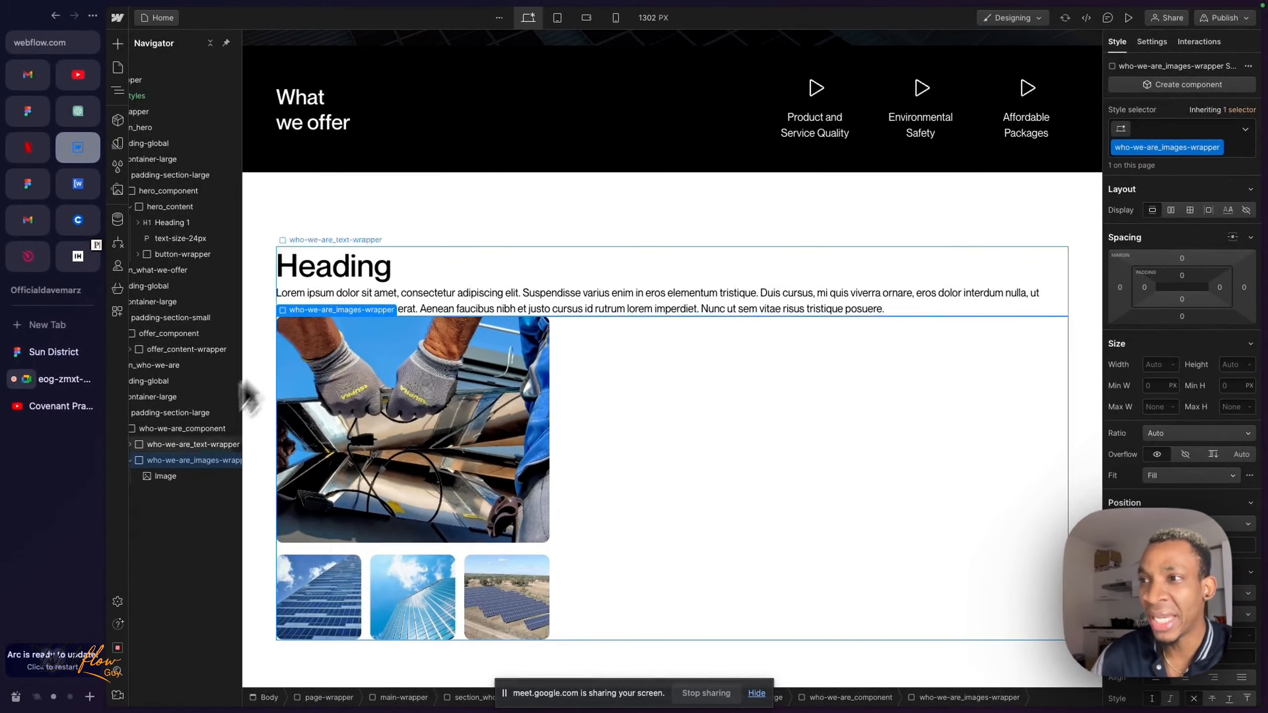
# - Review how who-we-are_text-wrapper and who-we-are_images-wrapper are nested as children of who-we-are_component
pyautogui.hscroll(-1, 184, 463)
pyautogui.hscroll(1, 184, 463)
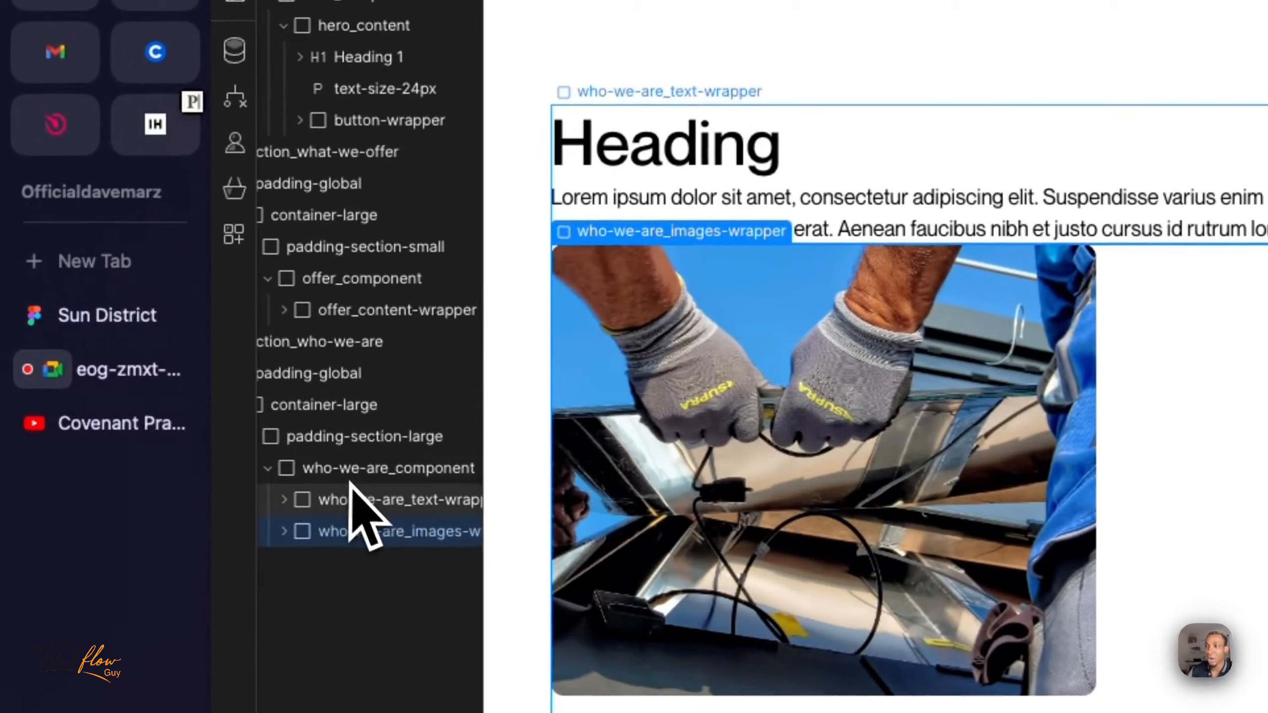
pyautogui.click(219, 455)
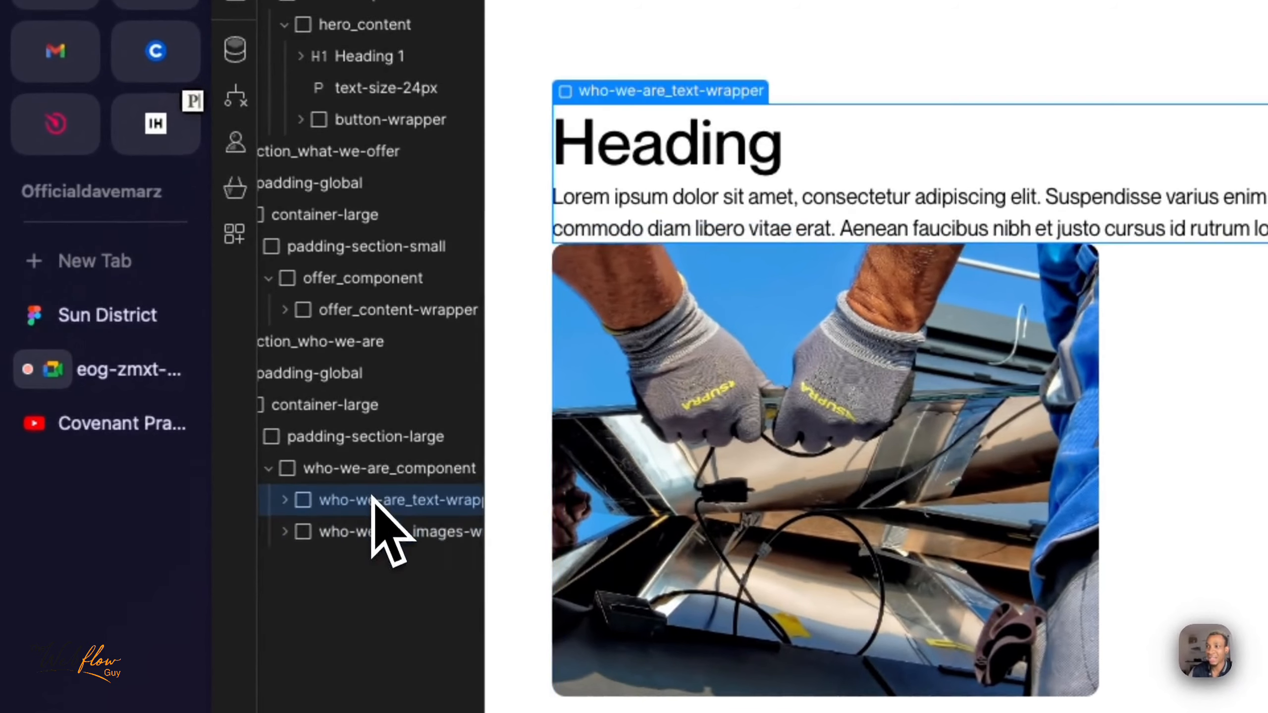
pyautogui.click(382, 535)
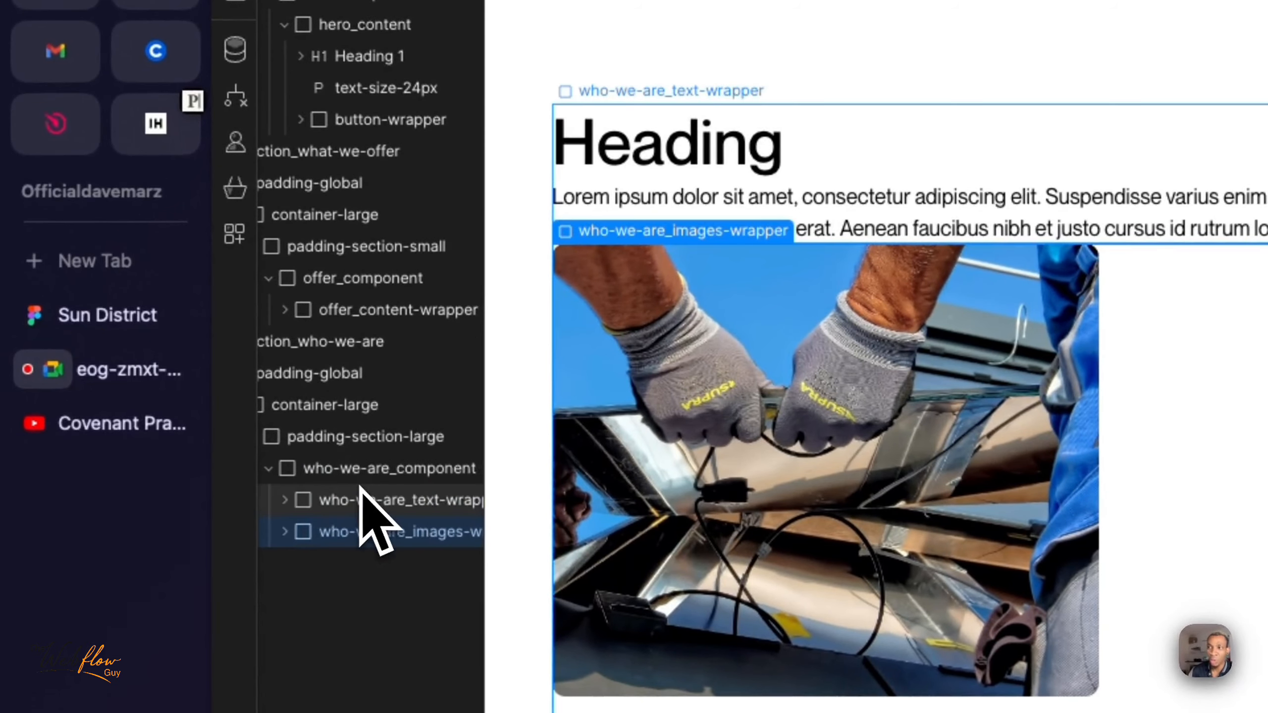
pyautogui.click(350, 474)
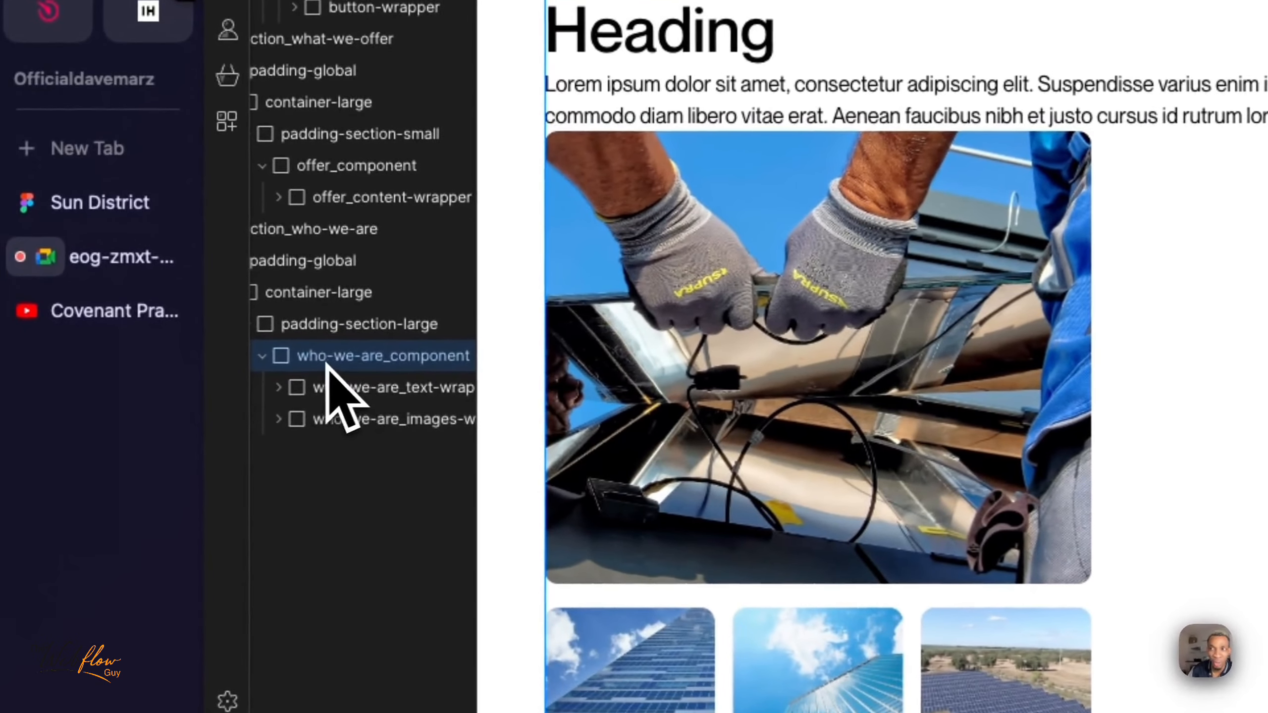
pyautogui.hscroll(1, 324, 365)
pyautogui.hscroll(-1, 338, 364)
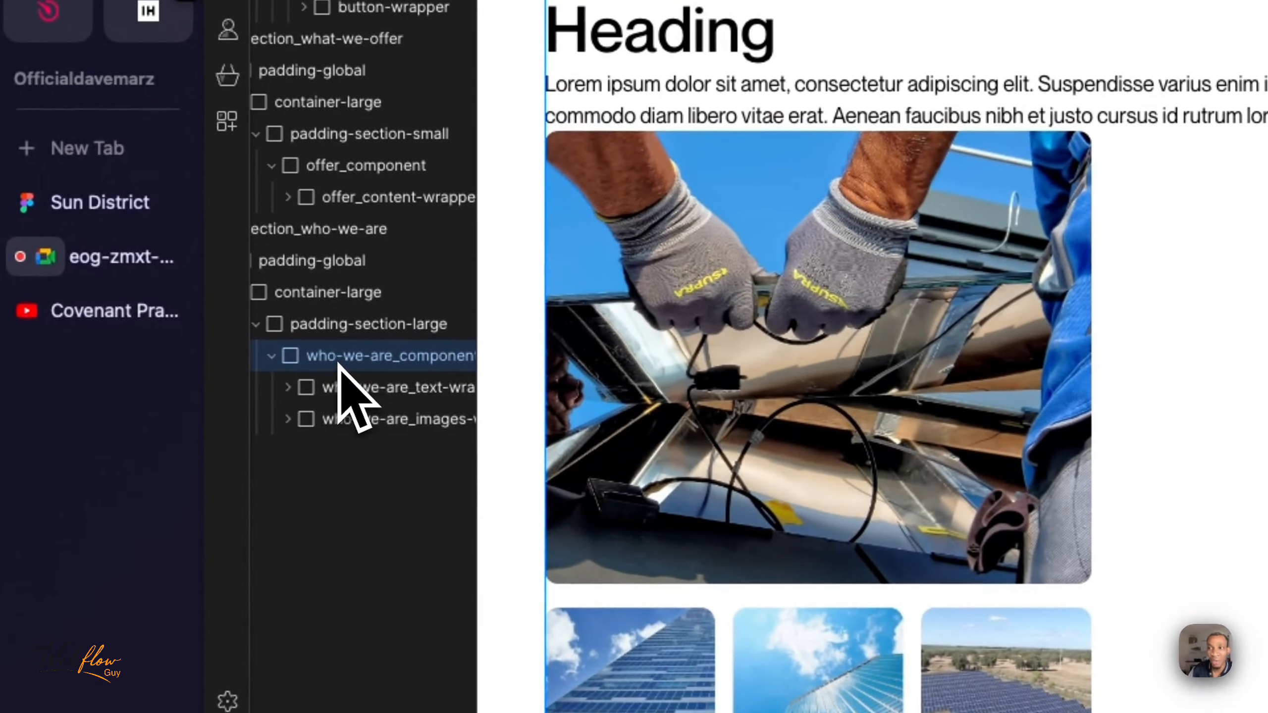
pyautogui.click(379, 392)
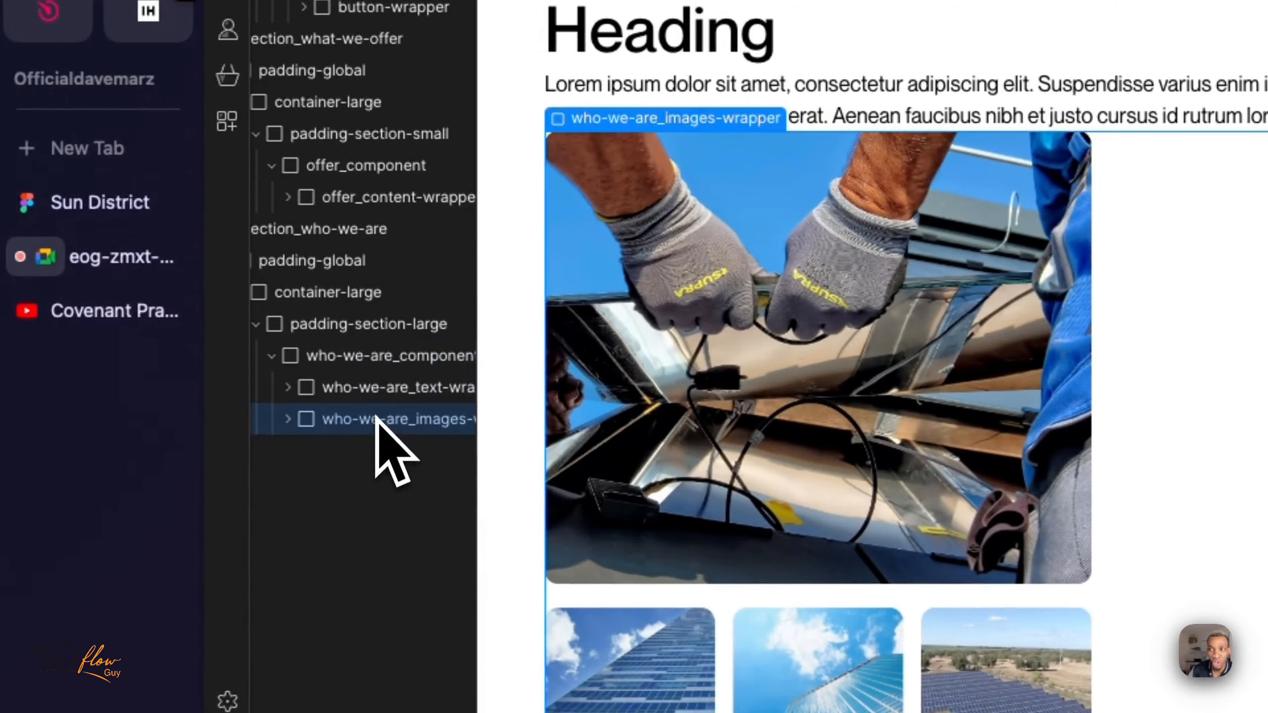
# - Set who-we-are_component to a horizontal flex layout justified with space between, and check its text and images wrappers
pyautogui.click(387, 363)
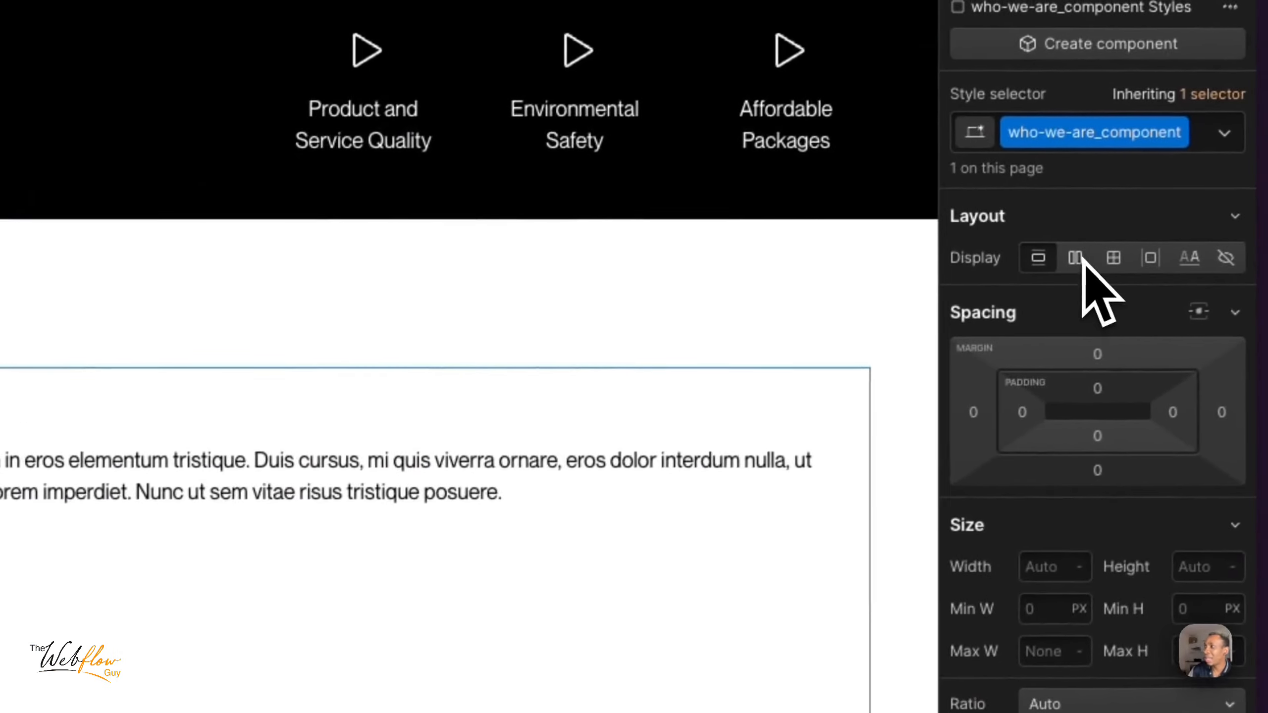
pyautogui.click(1073, 258)
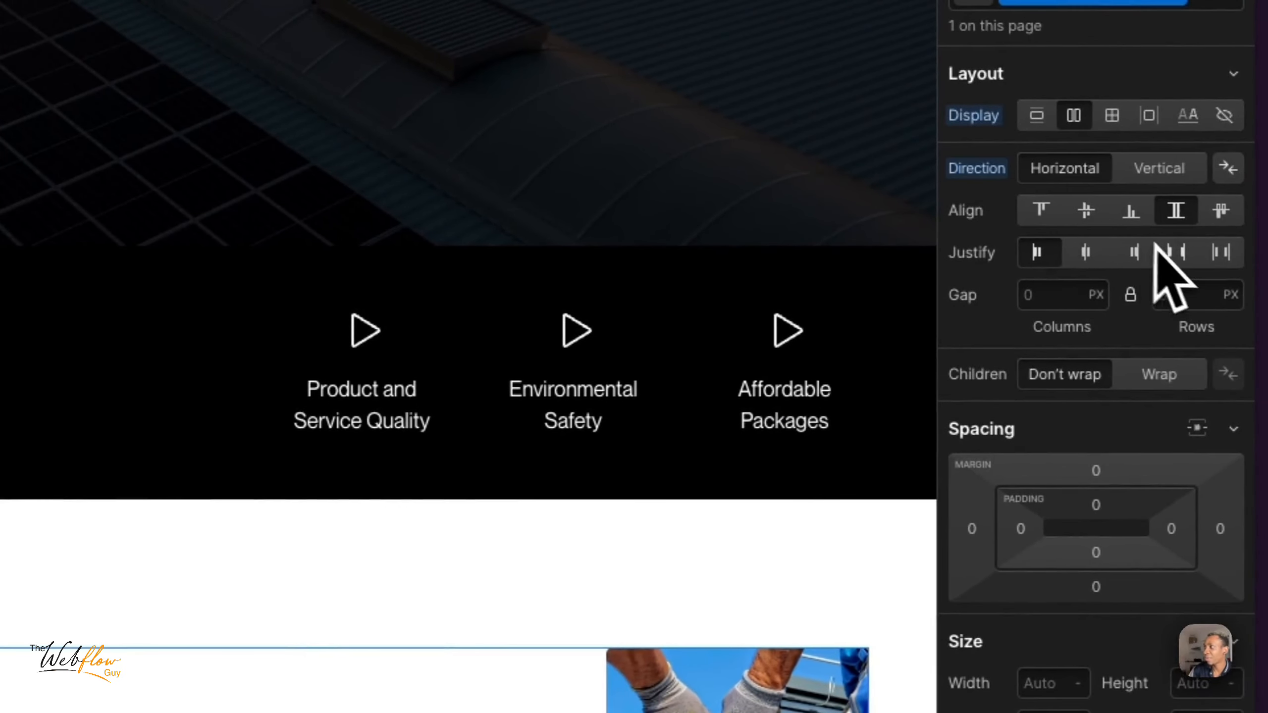
pyautogui.click(1176, 253)
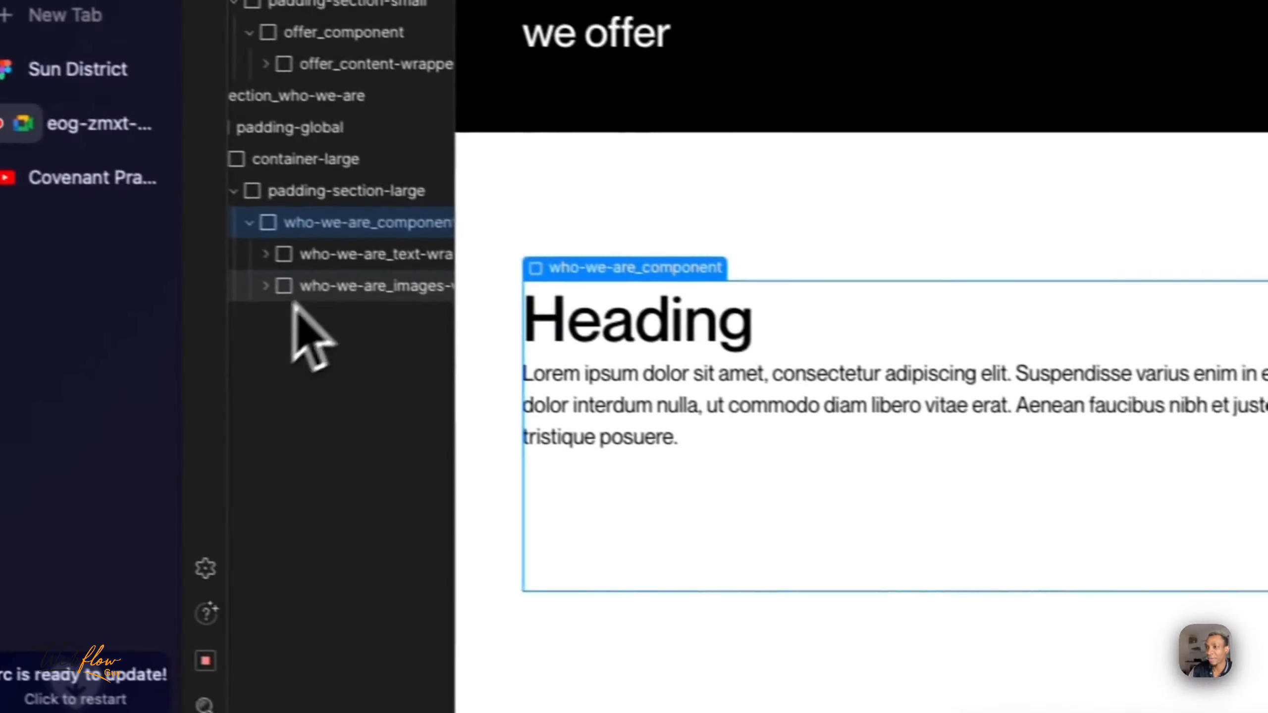
pyautogui.click(351, 256)
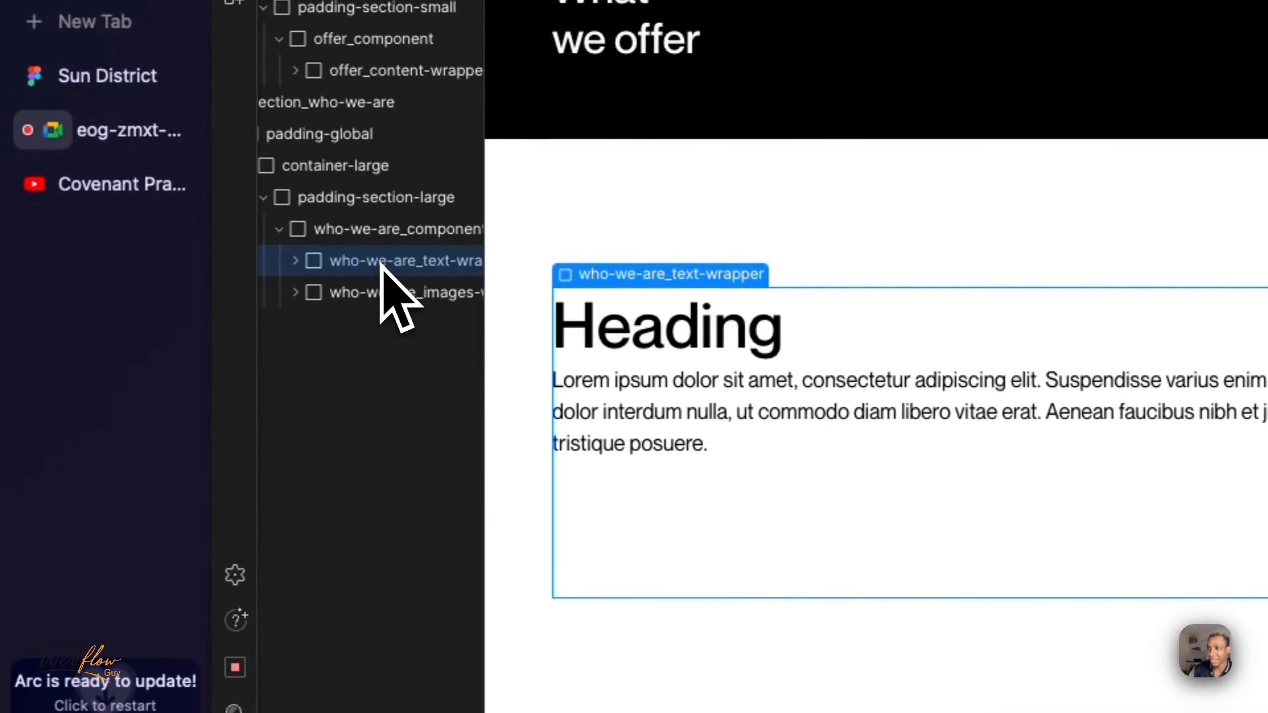
pyautogui.click(392, 294)
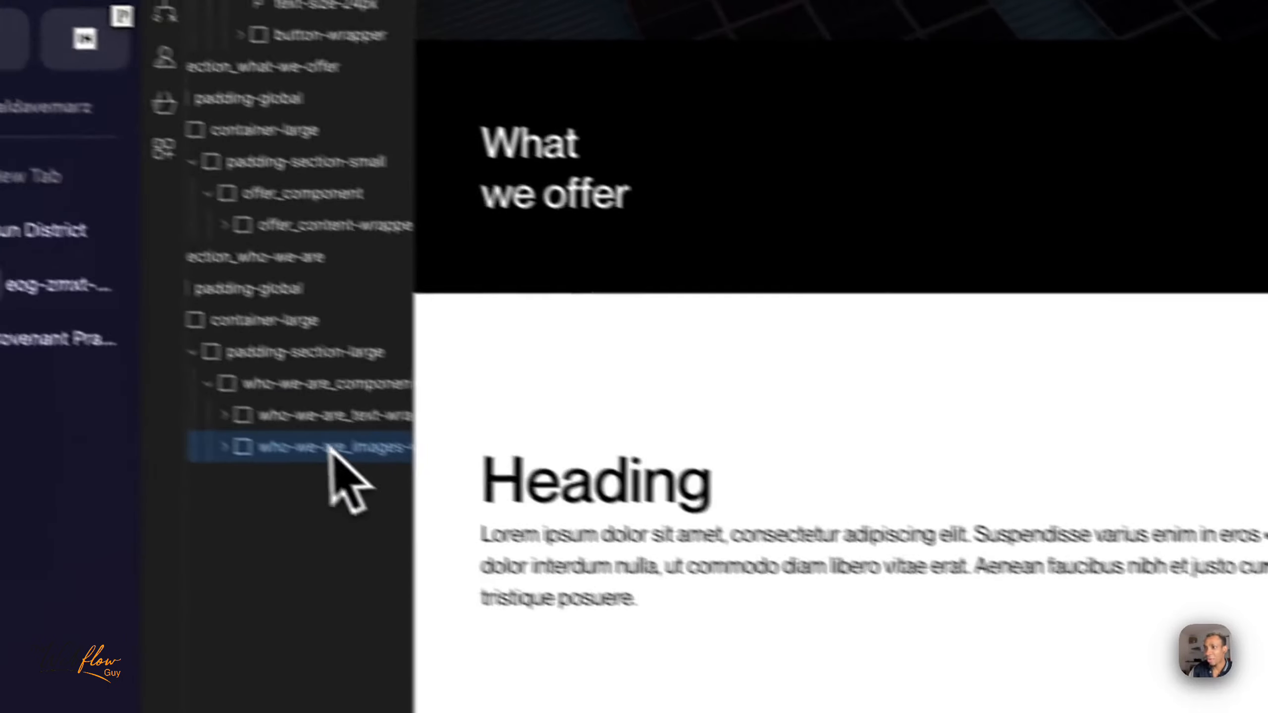
# - Select who-we-are_text-wrapper, switch to Figma and examine how long the first line of the Who we Are paragraph runs
pyautogui.click(319, 423)
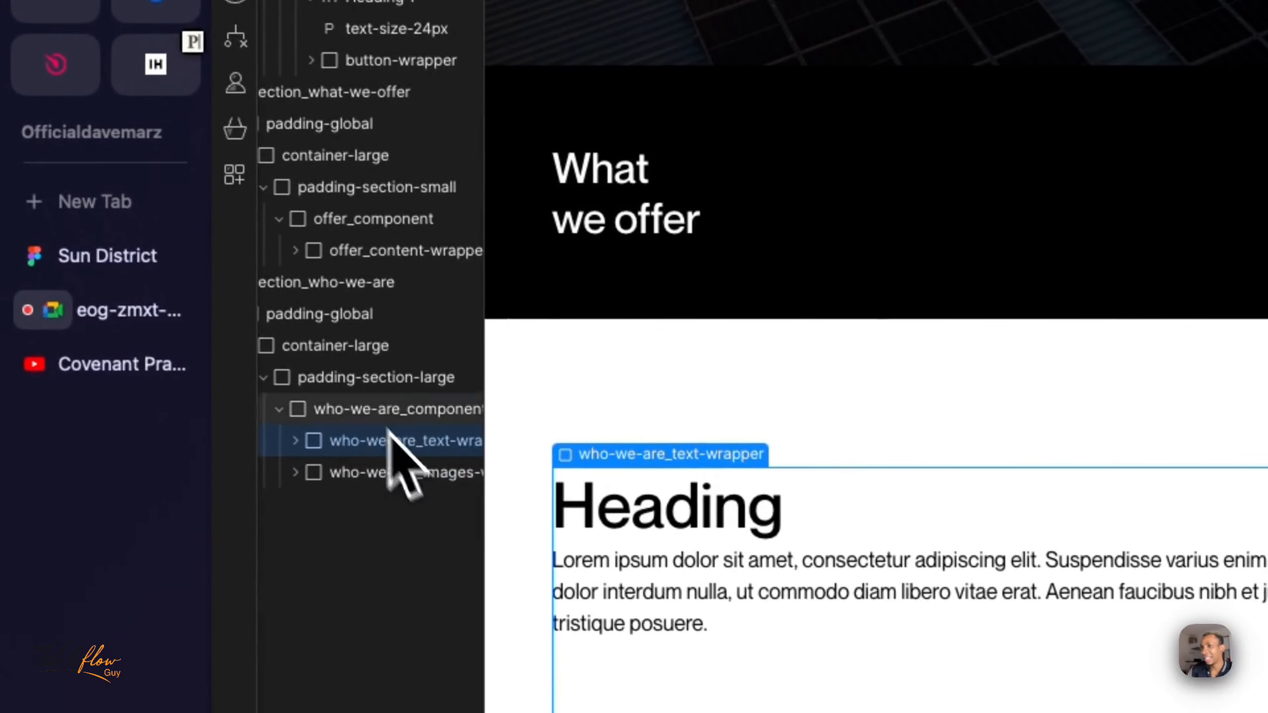
pyautogui.click(107, 257)
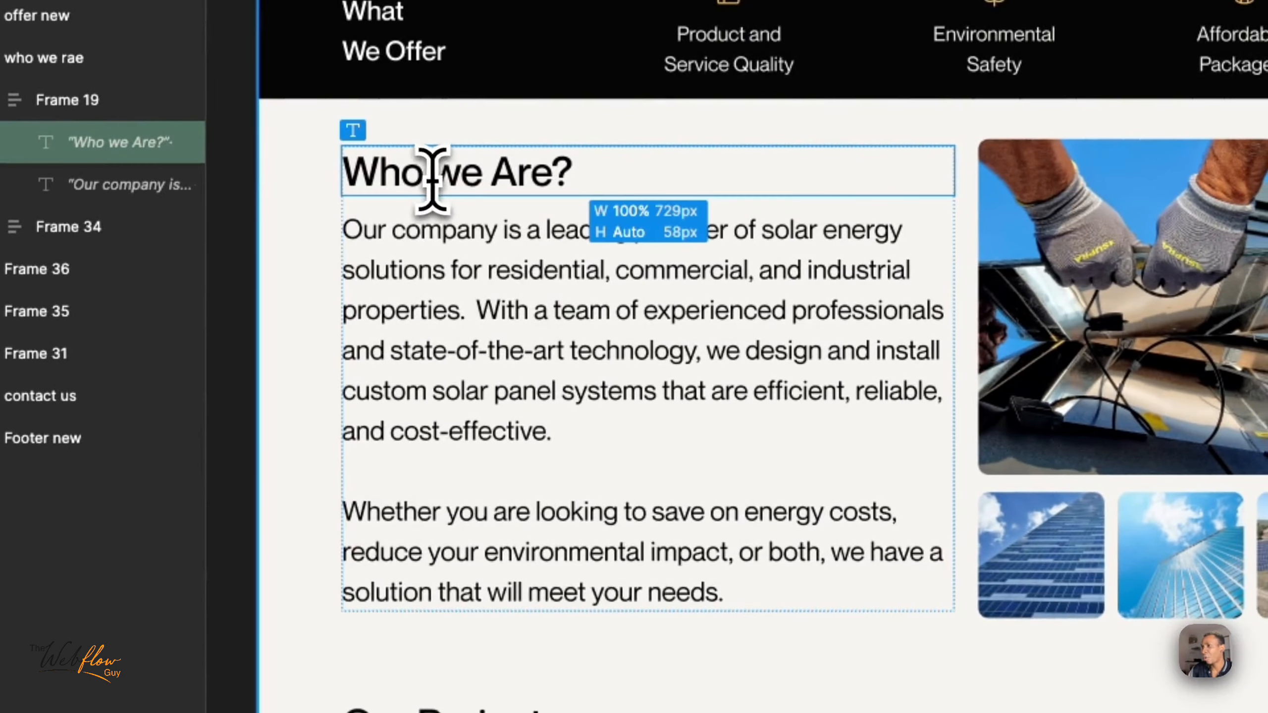
pyautogui.click(422, 235)
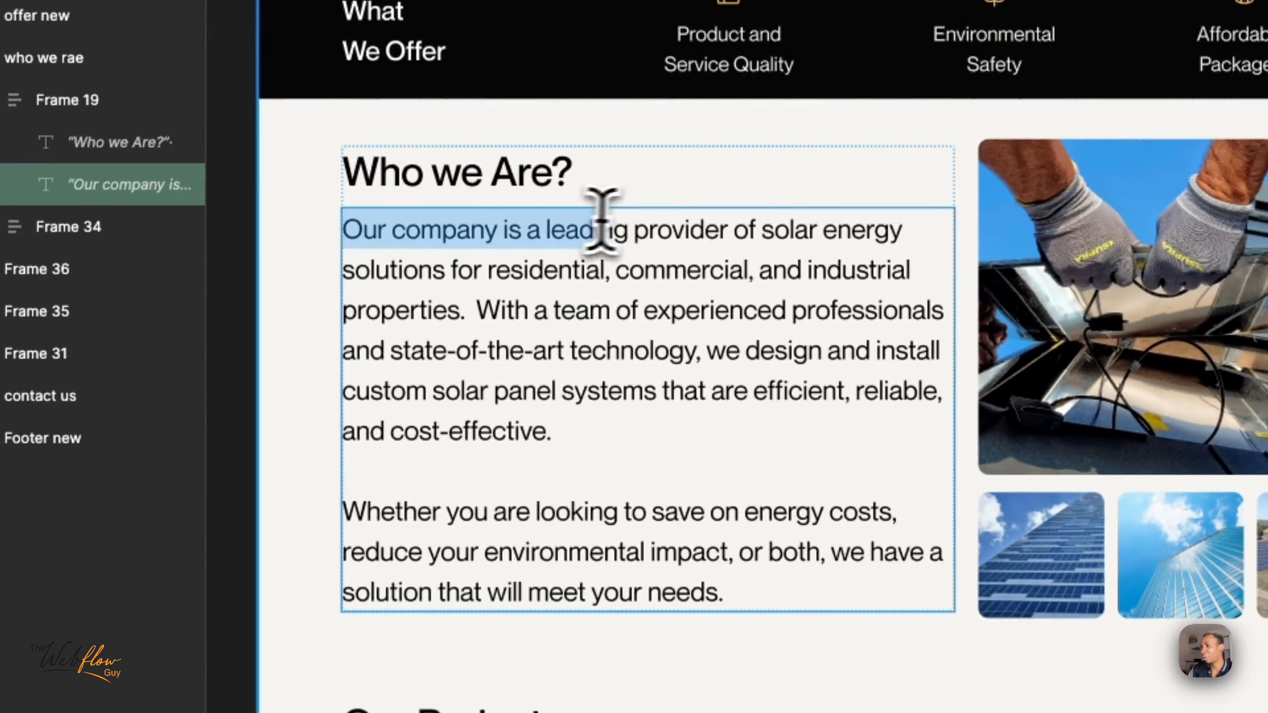
pyautogui.moveTo(601, 220); pyautogui.dragTo(917, 215)
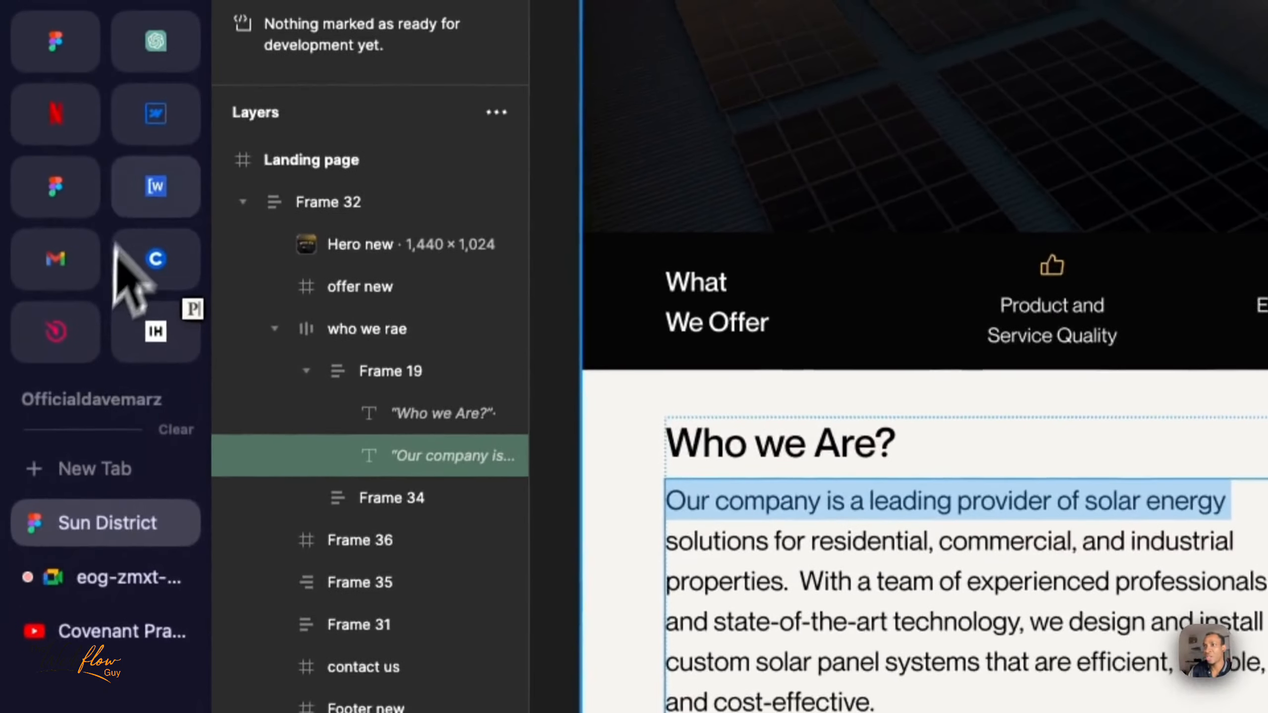
# - Return to Webflow and examine how far the placeholder paragraph's lines run toward the images
pyautogui.click(142, 129)
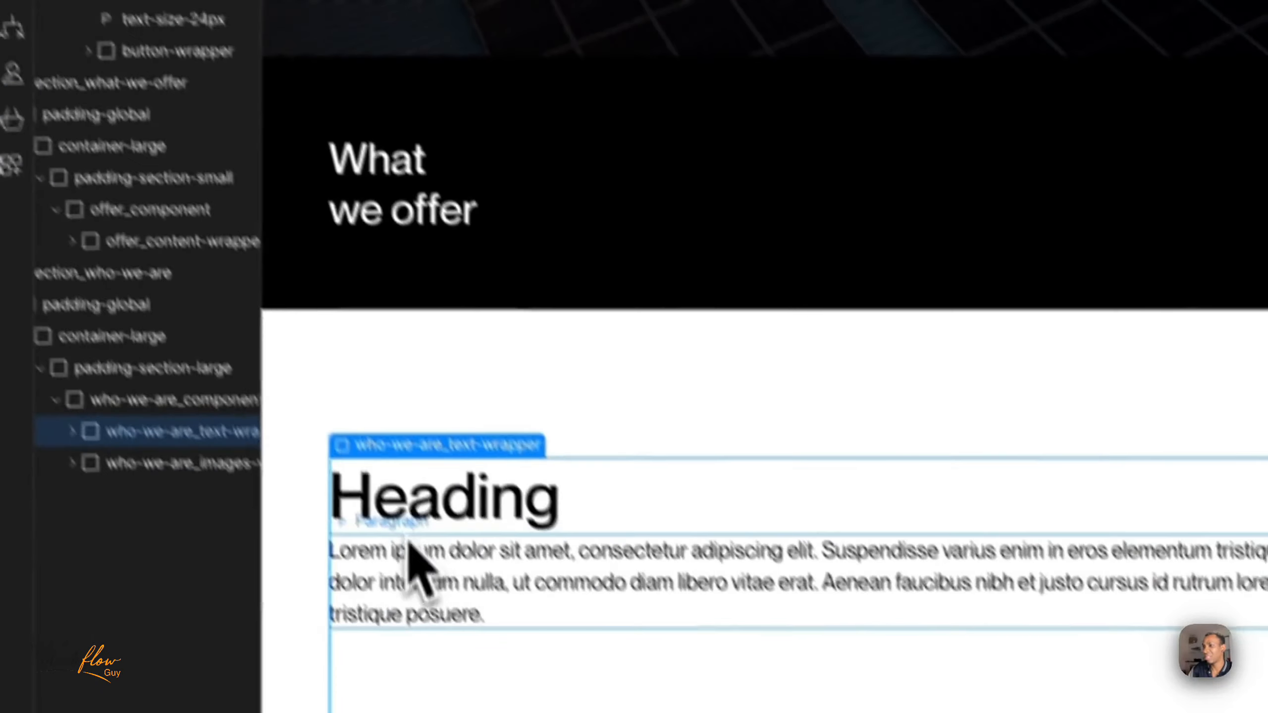
pyautogui.click(398, 556)
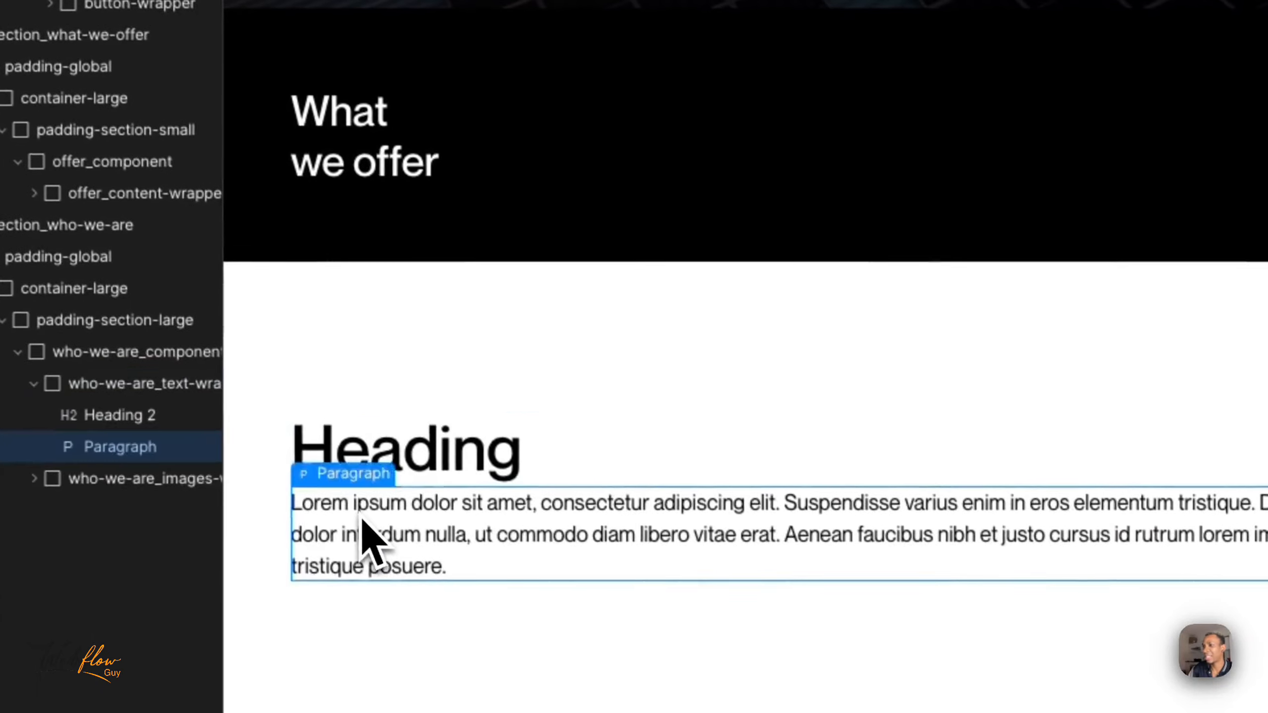
pyautogui.doubleClick(355, 505)
pyautogui.moveTo(320, 504); pyautogui.dragTo(1041, 485)
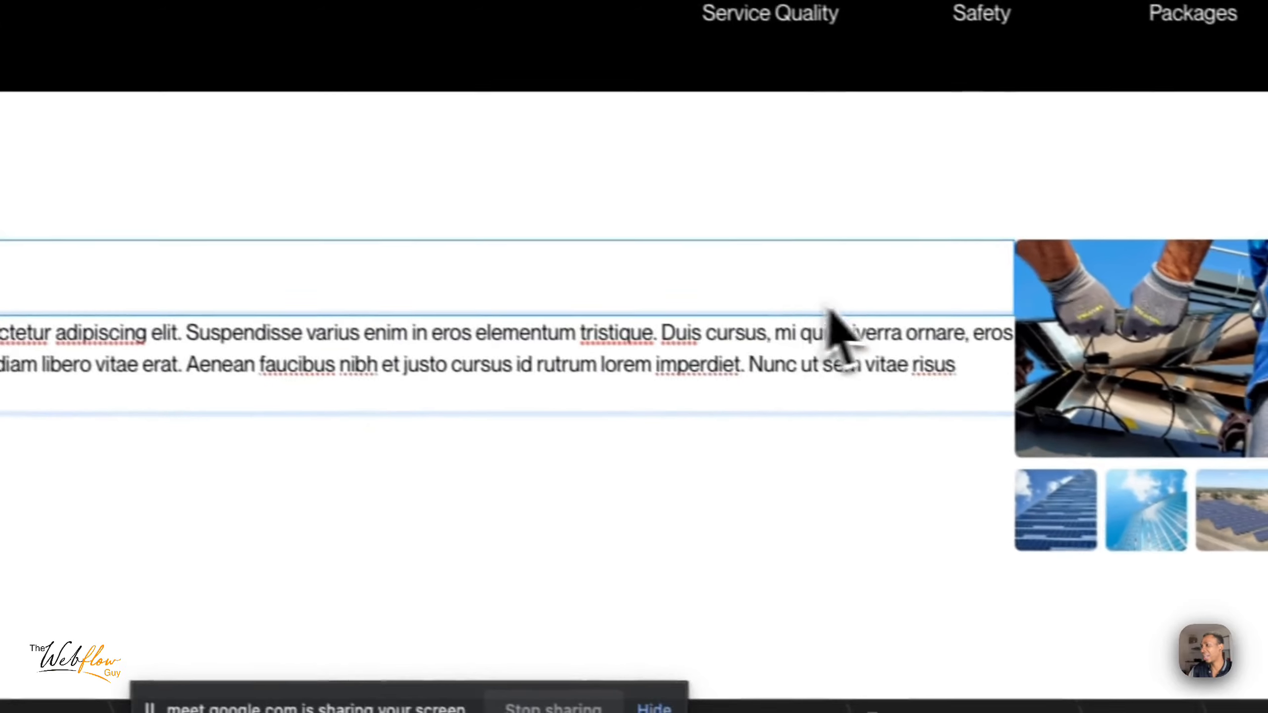
pyautogui.moveTo(829, 312); pyautogui.dragTo(954, 320)
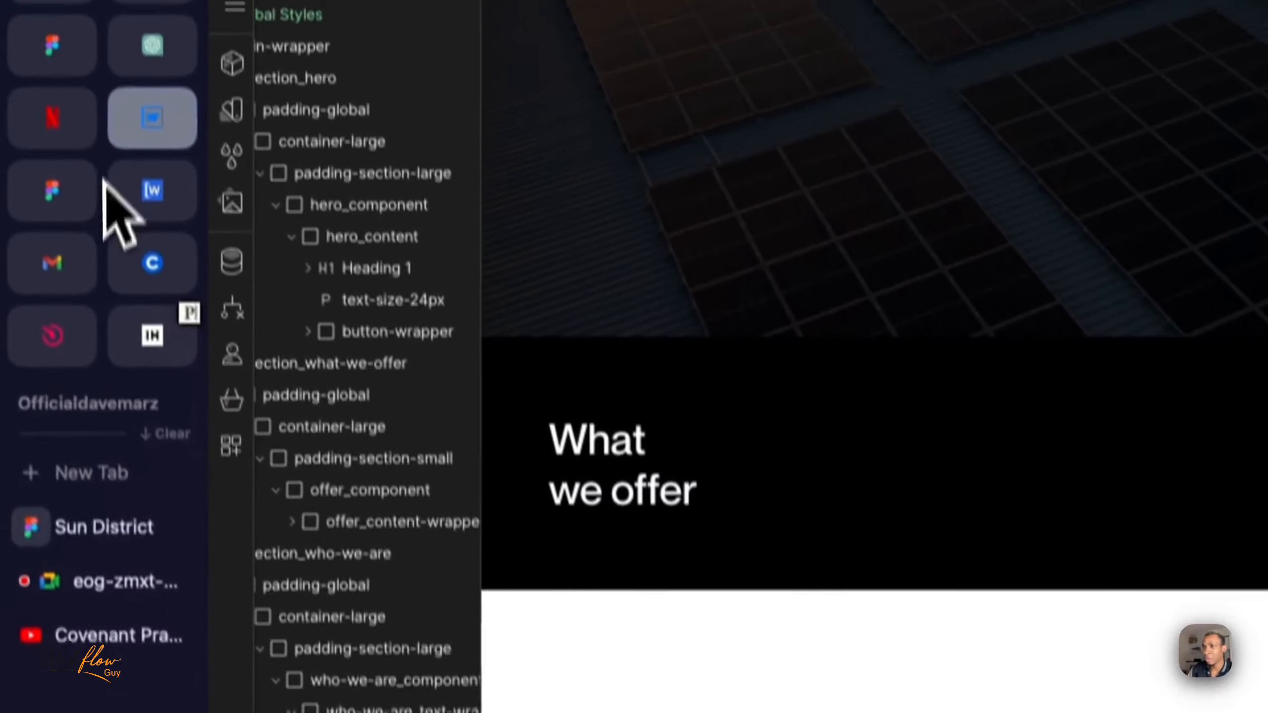
# - Copy the "Who we Are?" heading from the Figma design and replace the placeholder Heading 2 text in Webflow with it
pyautogui.click(122, 532)
pyautogui.doubleClick(711, 491)
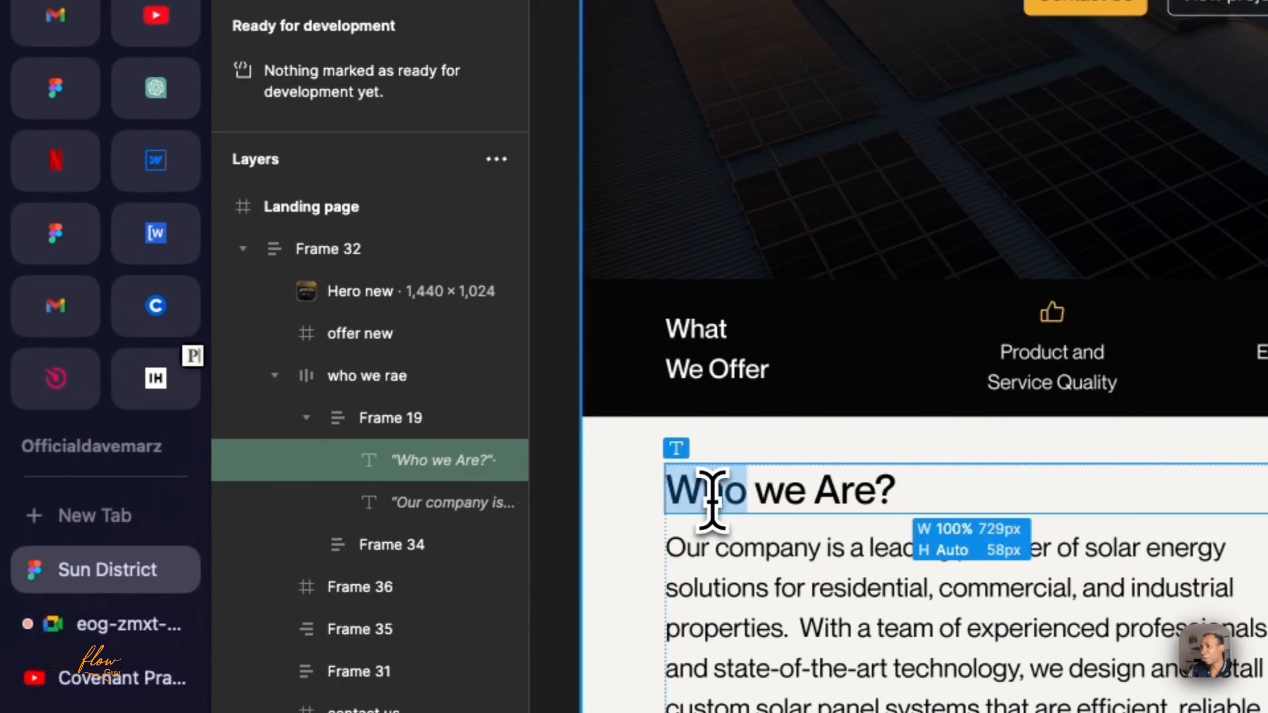
pyautogui.tripleClick(711, 494)
pyautogui.hotkey('ctrl', 'c')
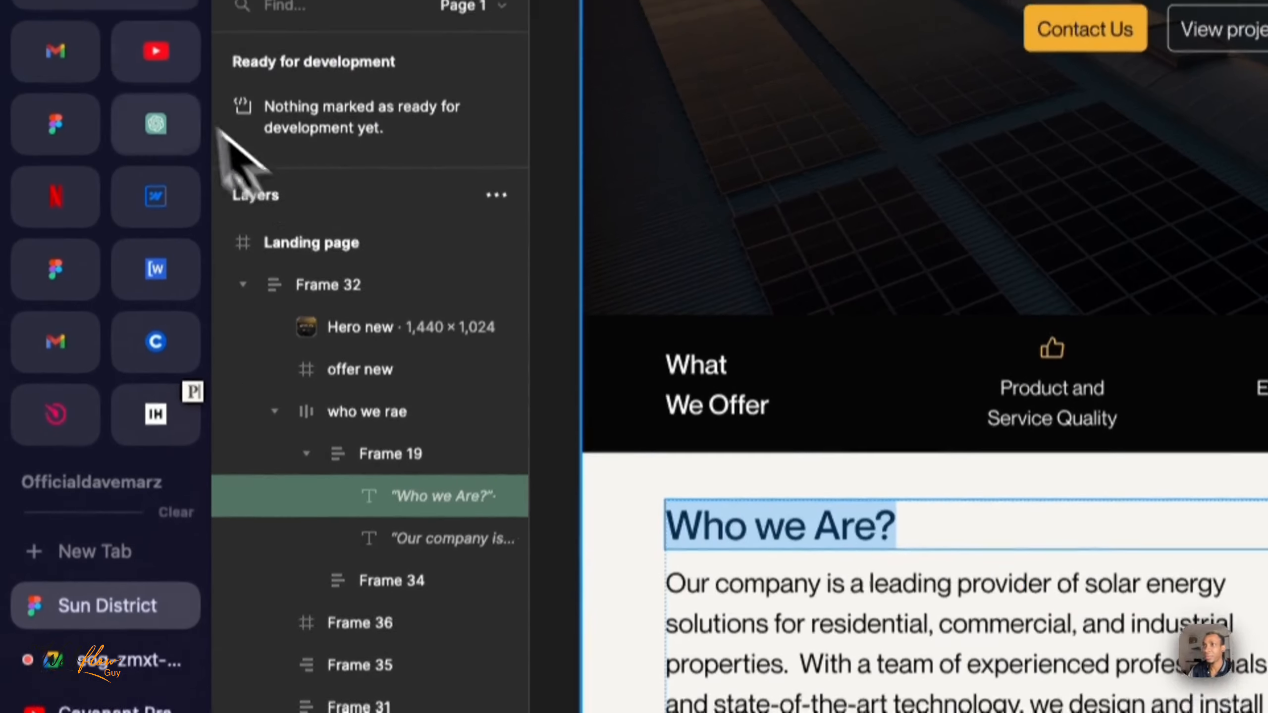
pyautogui.click(154, 164)
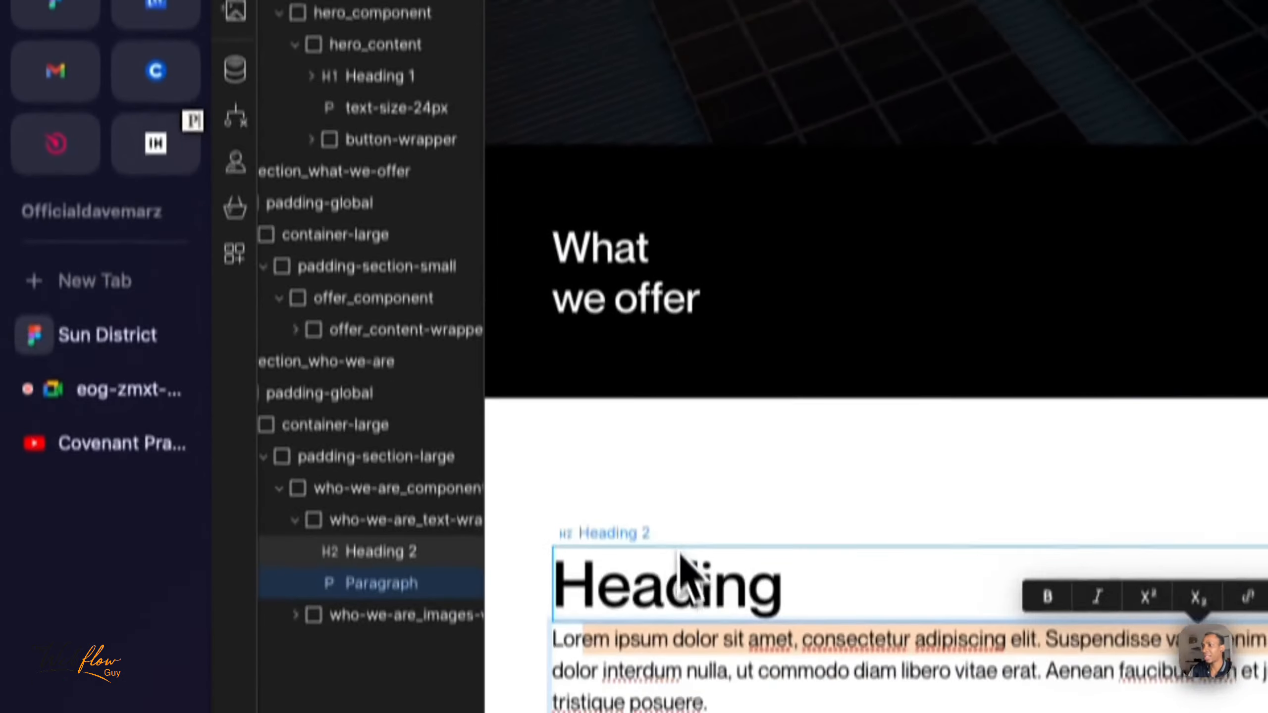
pyautogui.doubleClick(689, 582)
pyautogui.hotkey('ctrl', 'v')
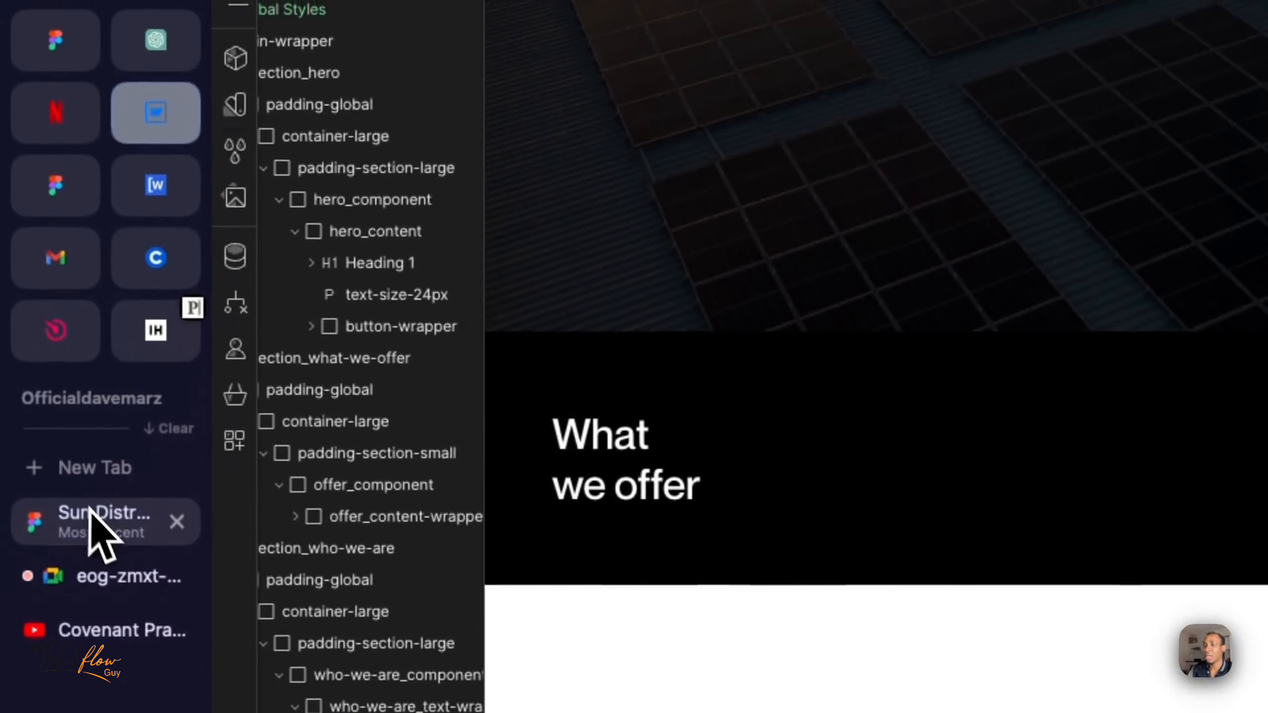
# - Copy the paragraph starting "Our company is a leading provider" from Figma and replace the Lorem ipsum text in Webflow with it
pyautogui.click(94, 348)
pyautogui.tripleClick(769, 338)
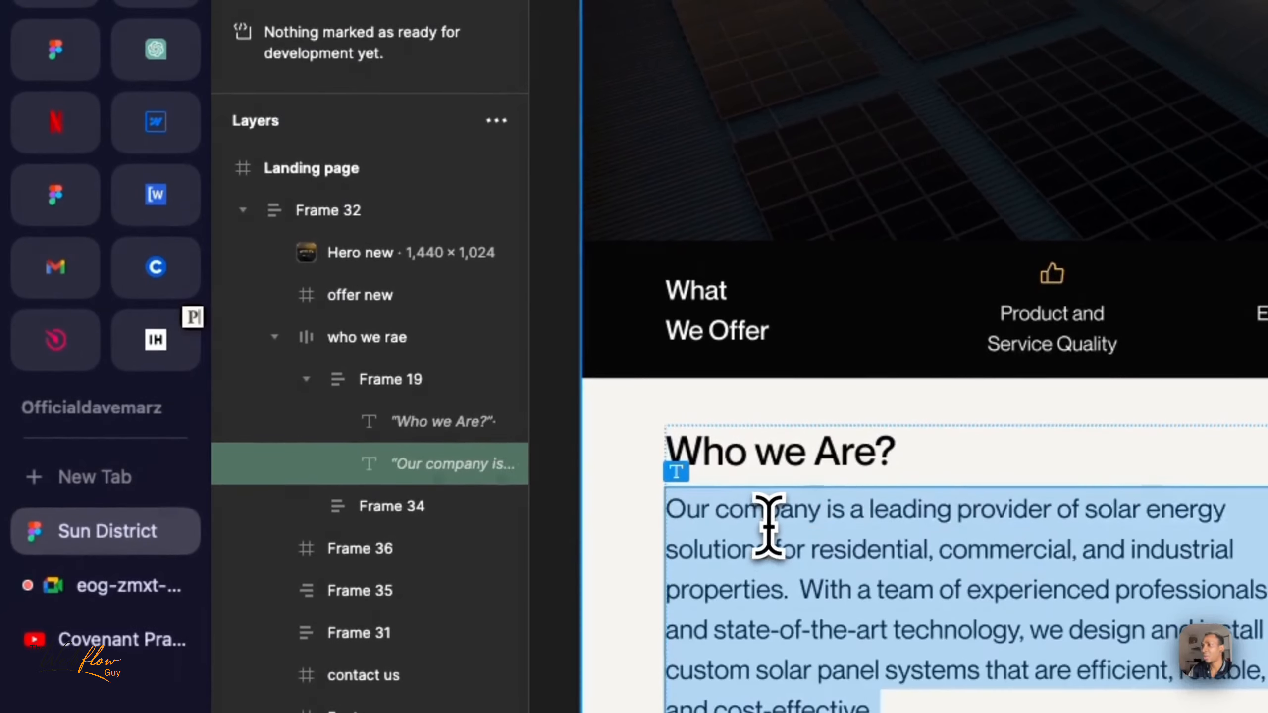
pyautogui.click(182, 121)
pyautogui.click(686, 587)
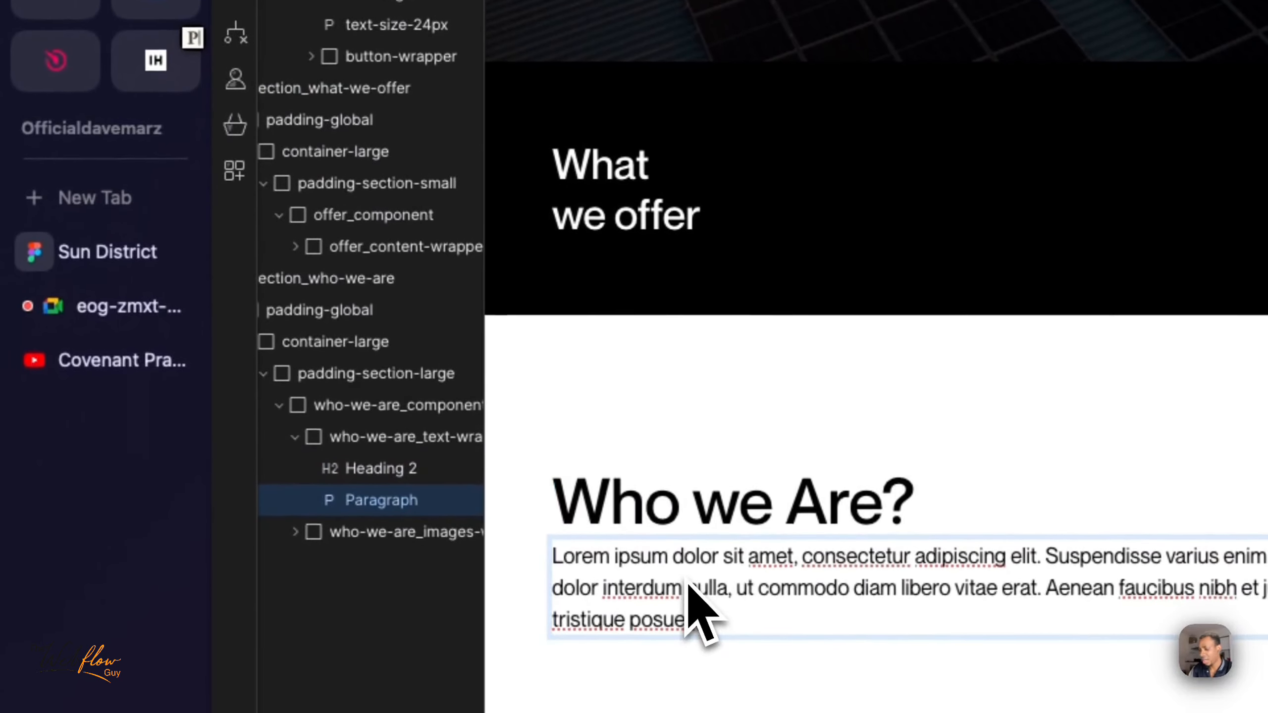
pyautogui.tripleClick(686, 587)
pyautogui.hotkey('ctrl', 'v')
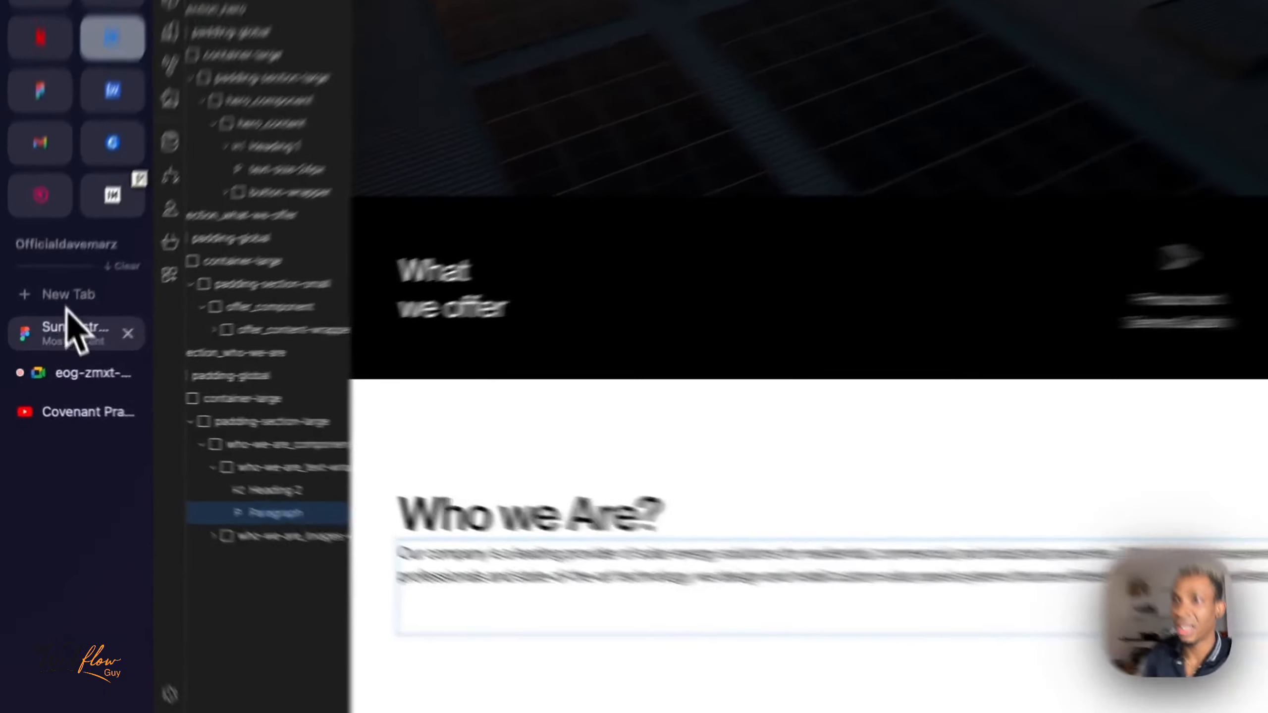
# - Copy the "Whether you are looking to save on energy costs" passage from Figma and add it below the first passage in the Webflow paragraph
pyautogui.click(54, 351)
pyautogui.tripleClick(688, 564)
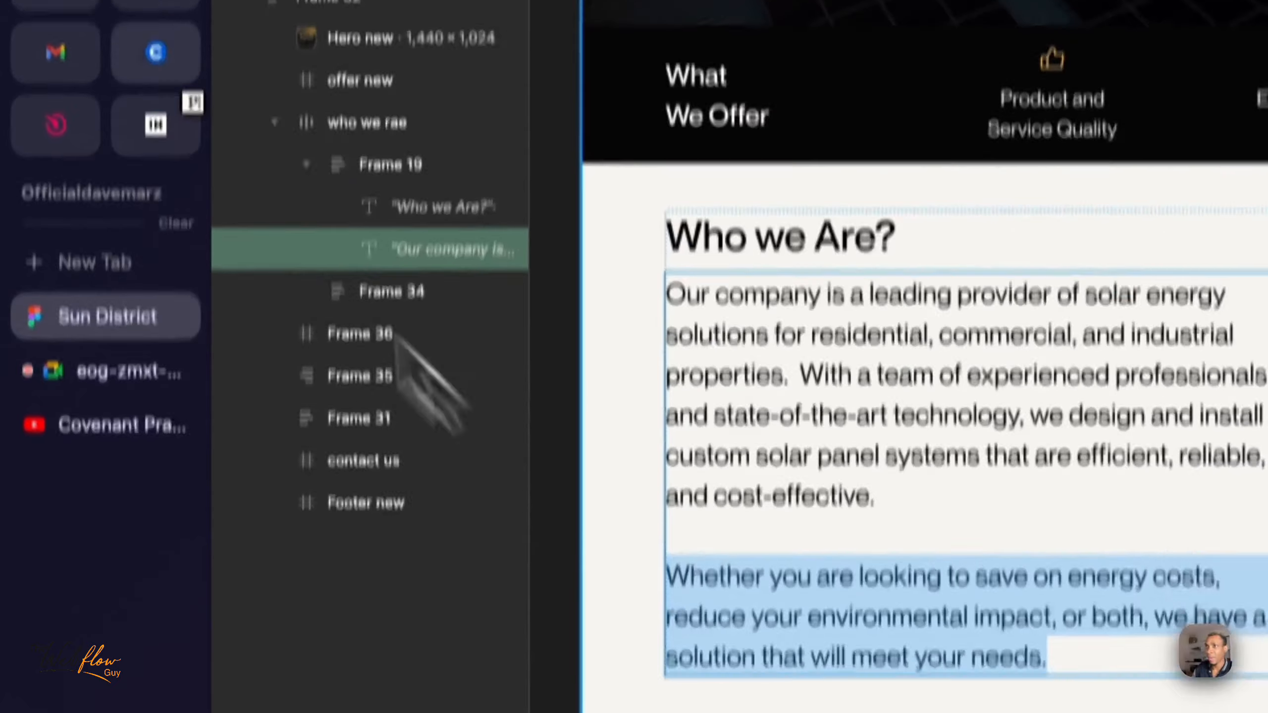
pyautogui.click(136, 100)
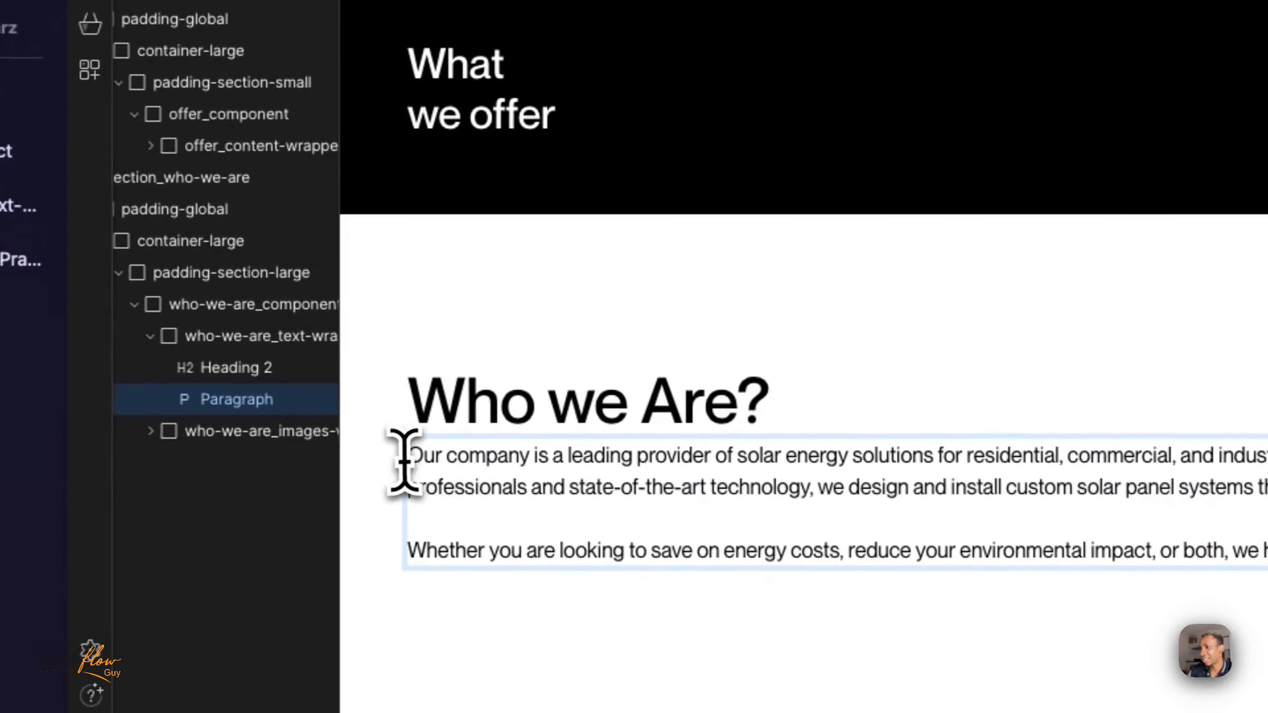
# - Highlight the paragraph's first line to check its length, and select who-we-are_text-wrapper
pyautogui.moveTo(419, 462); pyautogui.dragTo(1030, 419)
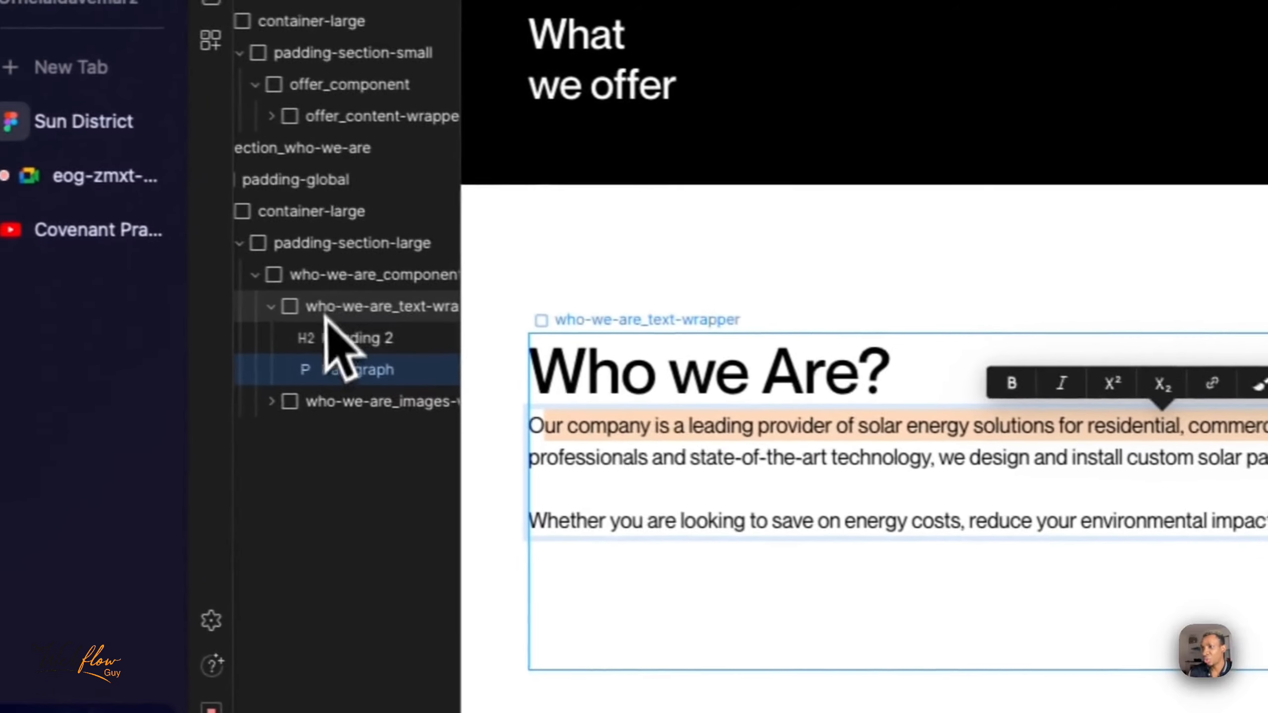
pyautogui.click(50, 283)
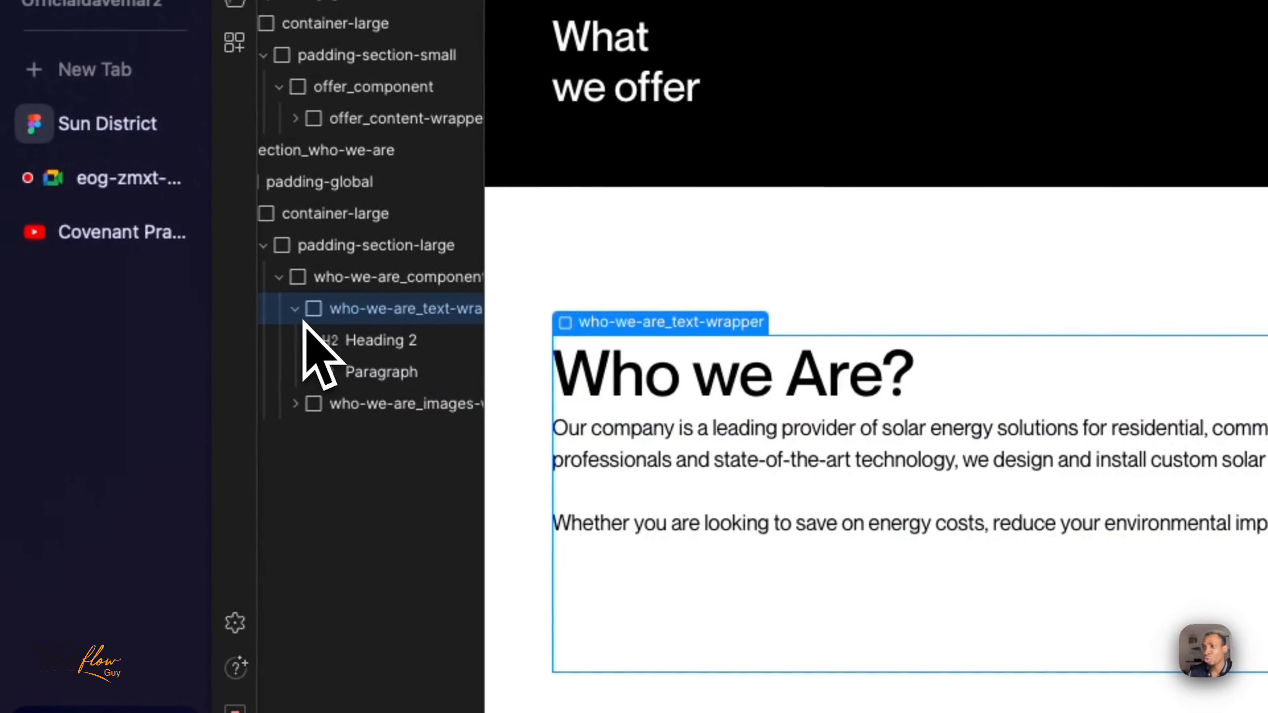
pyautogui.click(295, 308)
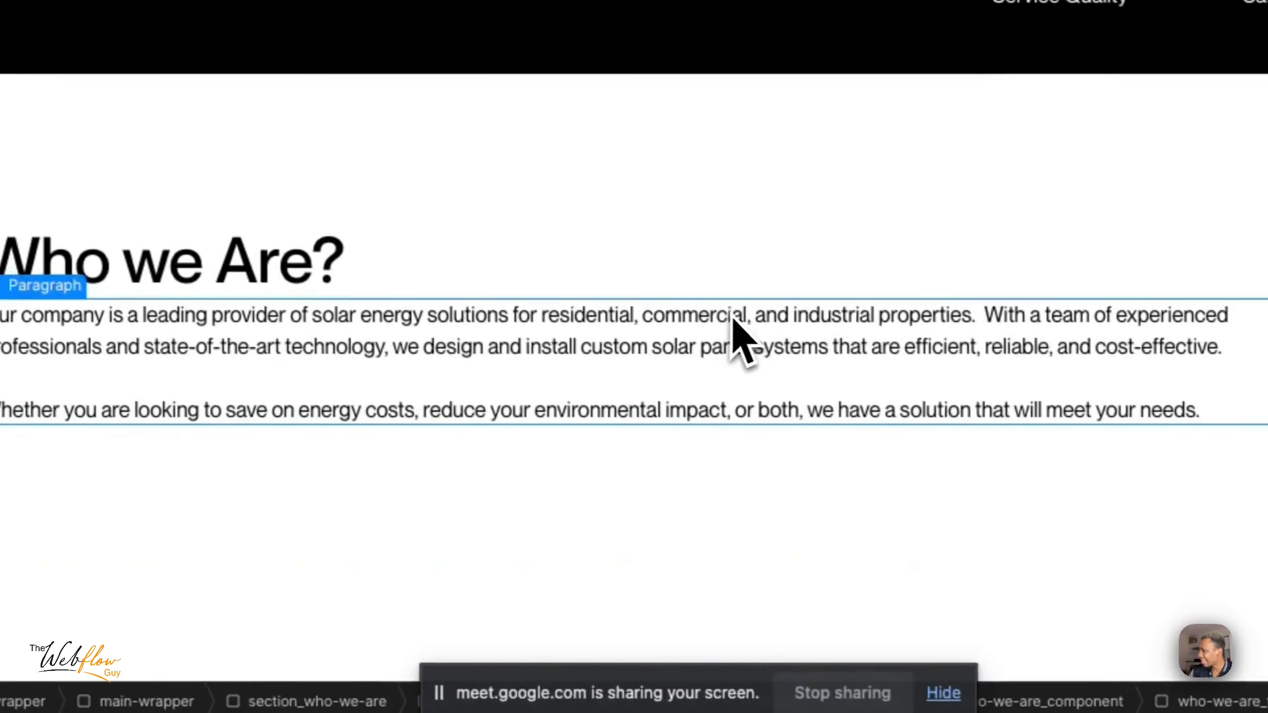
# - Try forcing line breaks in the paragraph after "commercial," and within "state-of-the-art", and undo both
pyautogui.tripleClick(734, 315)
pyautogui.click(746, 314)
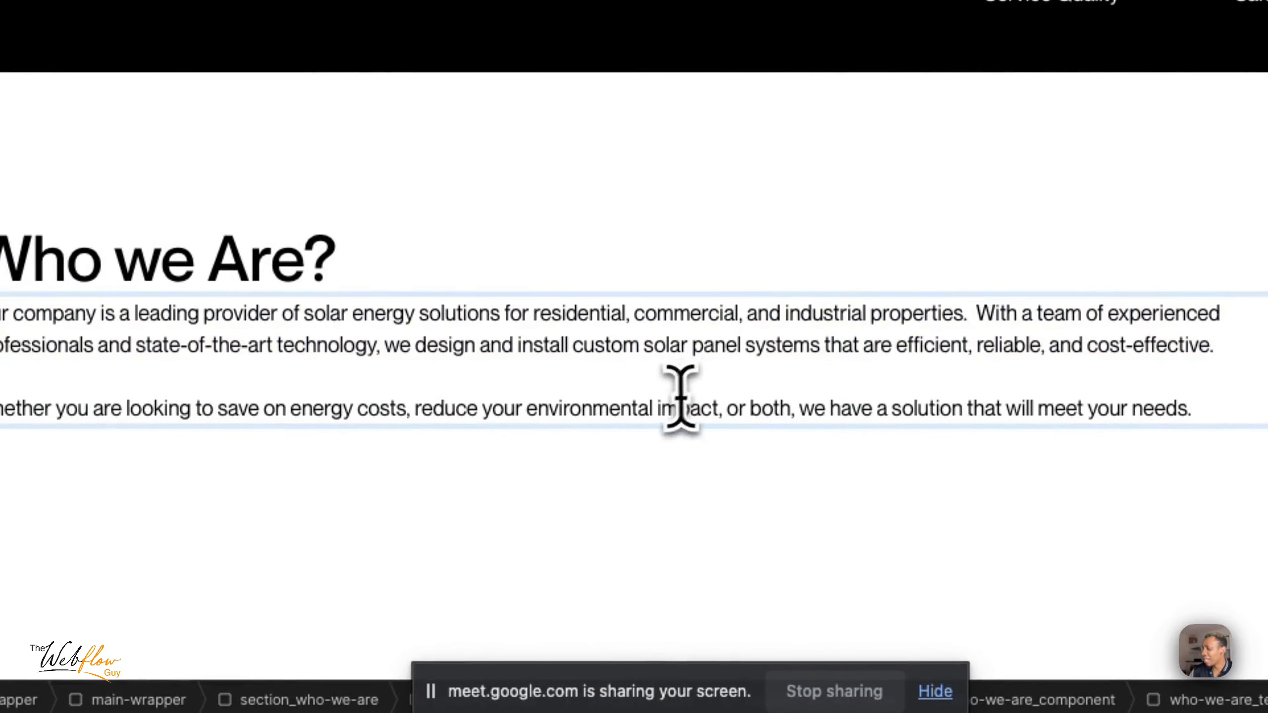
pyautogui.hotkey('shift', 'Return')
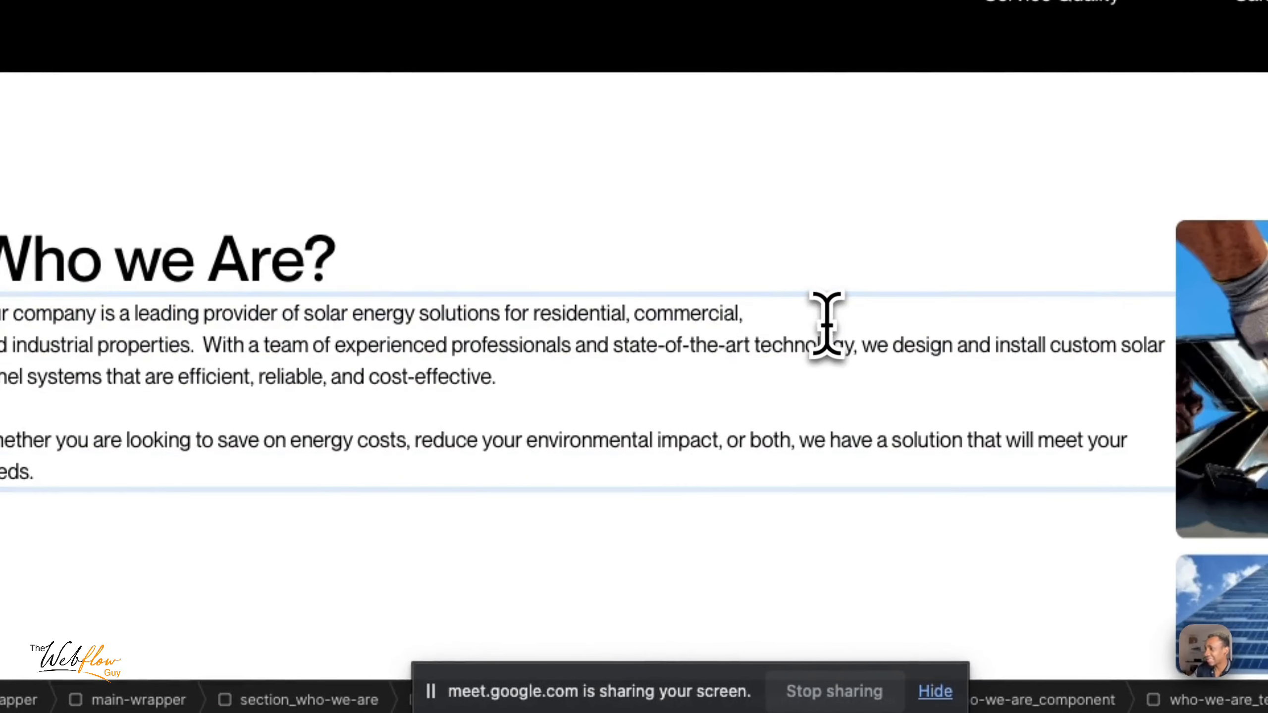
pyautogui.click(719, 360)
pyautogui.hotkey('shift', 'Return')
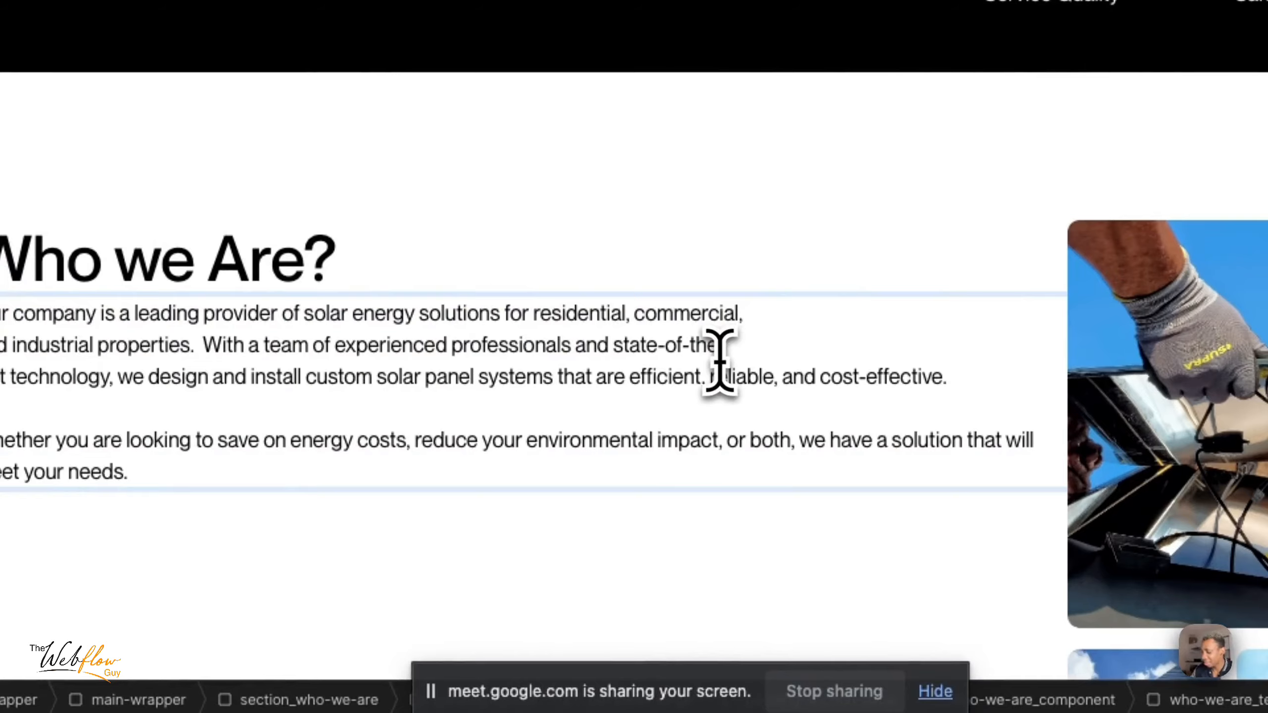
pyautogui.press('super+z')
pyautogui.press('super+z')
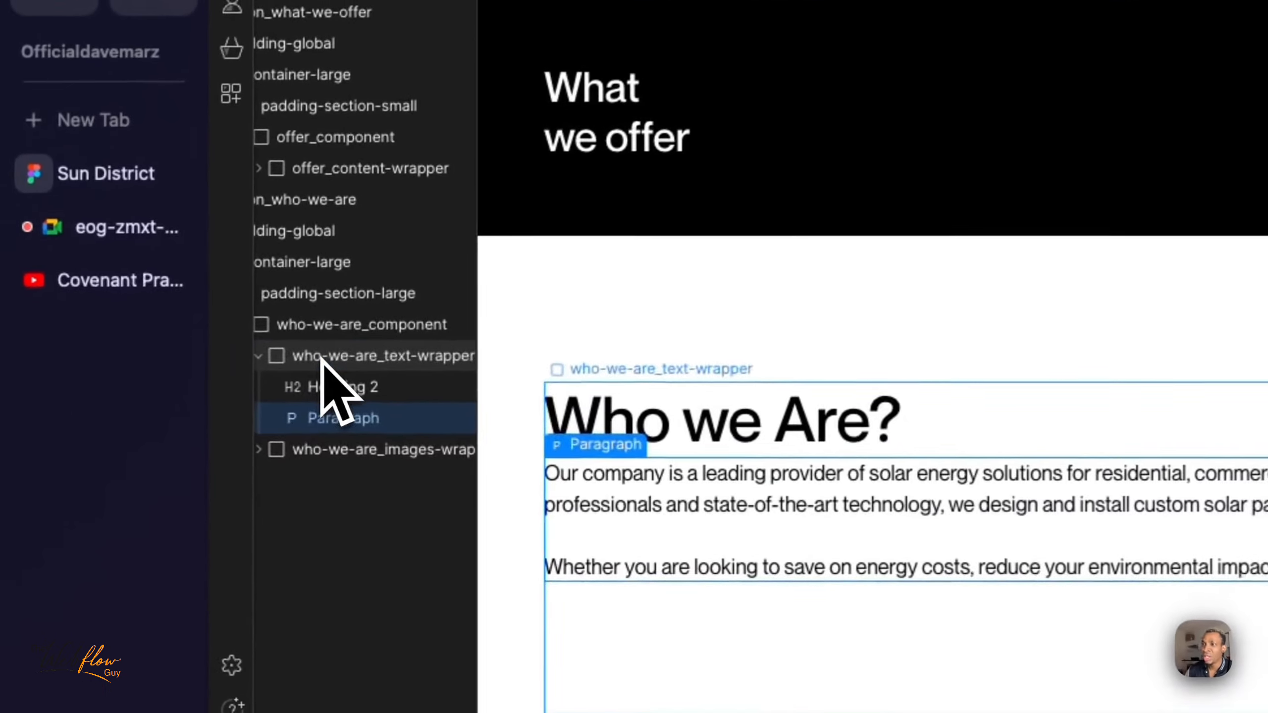
# - Review who-we-are_text-wrapper and its Heading 2 and Paragraph children, highlighting the paragraph's first two lines
pyautogui.click(165, 445)
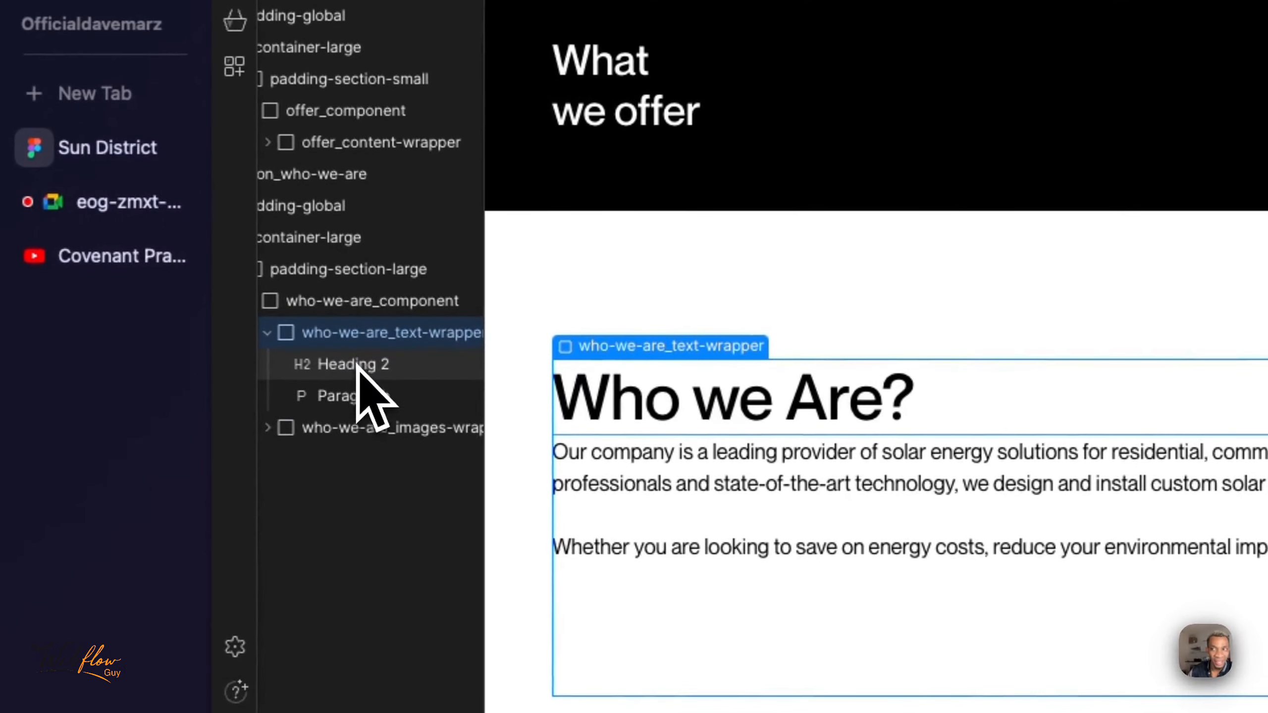
pyautogui.click(356, 400)
pyautogui.click(363, 332)
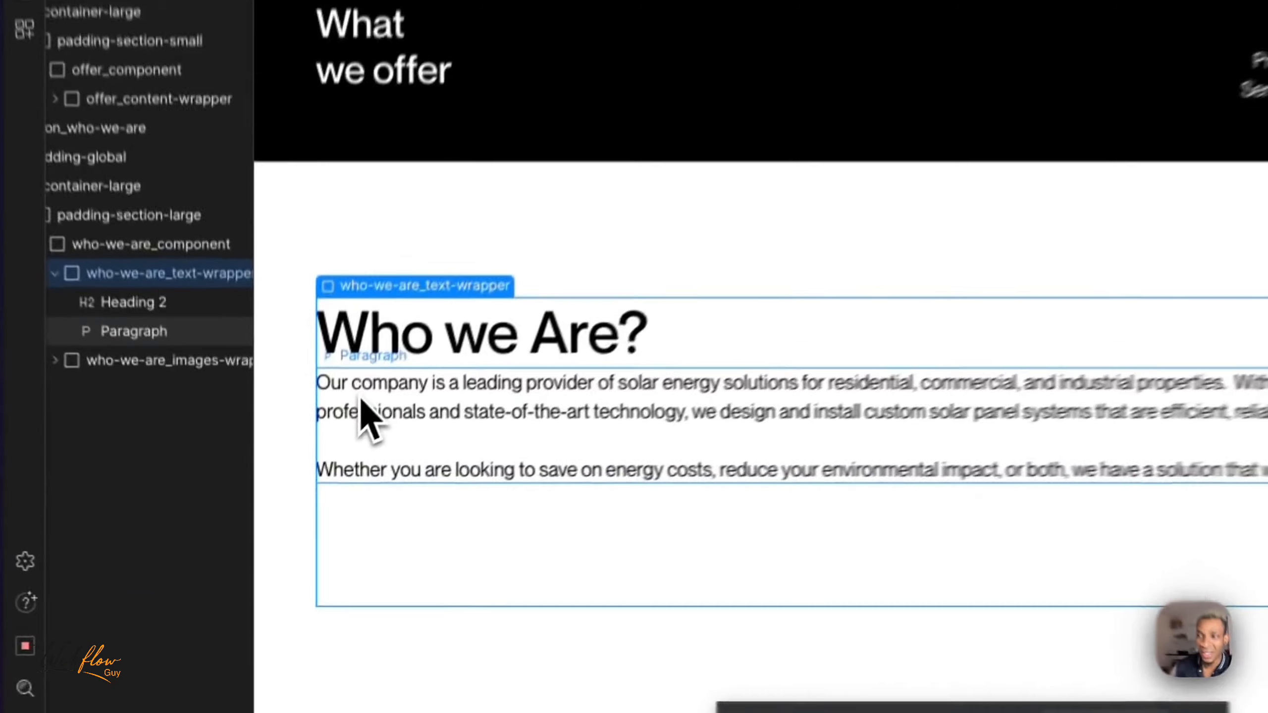
pyautogui.click(284, 509)
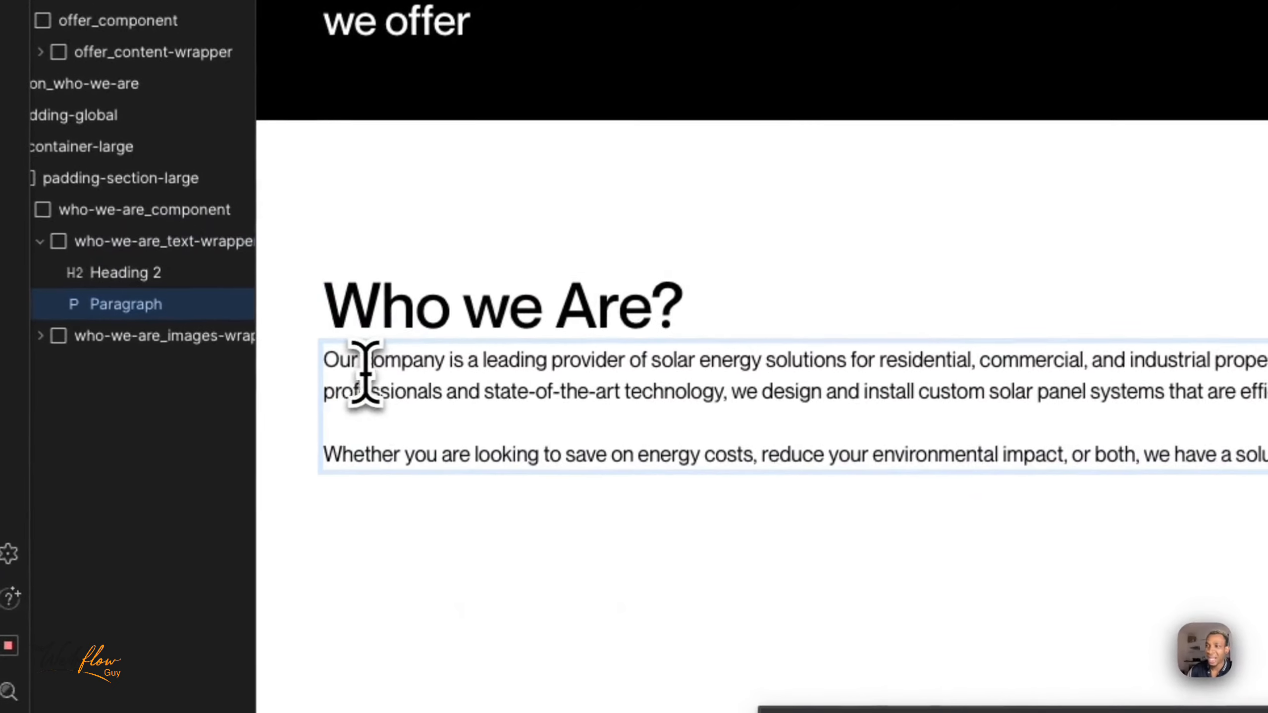
pyautogui.moveTo(328, 356); pyautogui.dragTo(1238, 353)
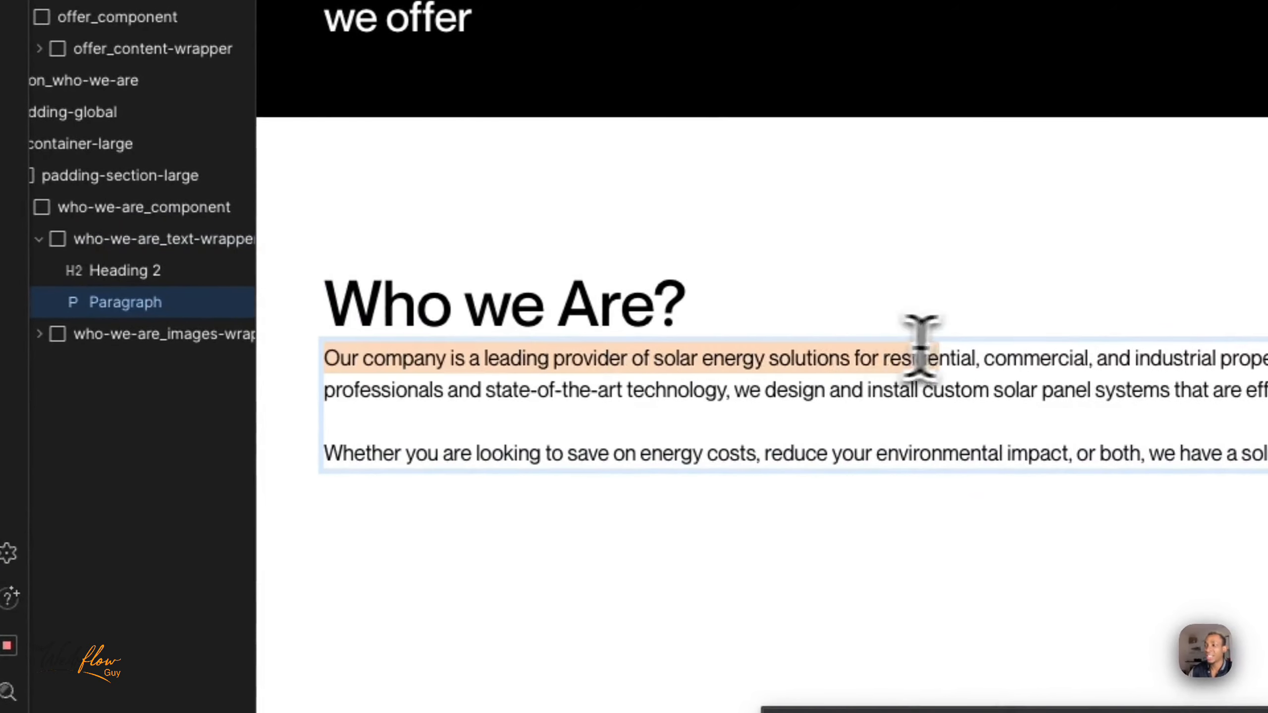
pyautogui.moveTo(685, 339); pyautogui.dragTo(1013, 382)
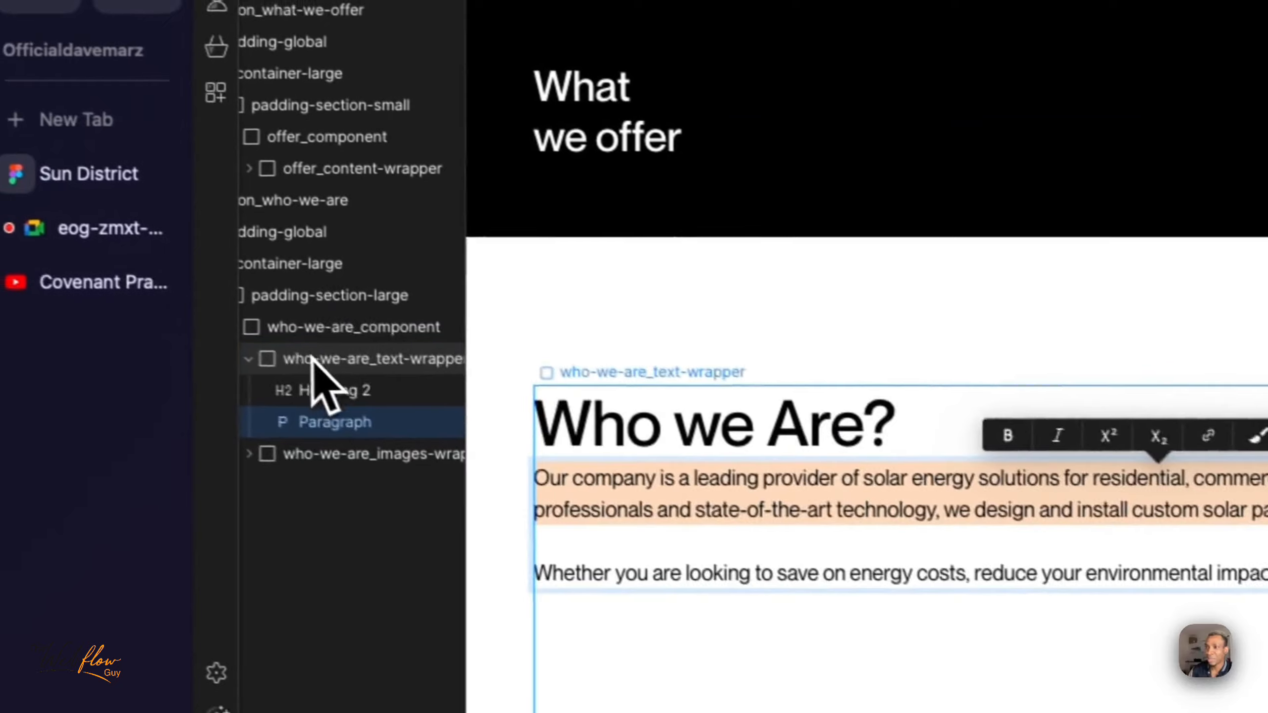
# - Set the width of who-we-are_text-wrapper to 50%
pyautogui.click(339, 367)
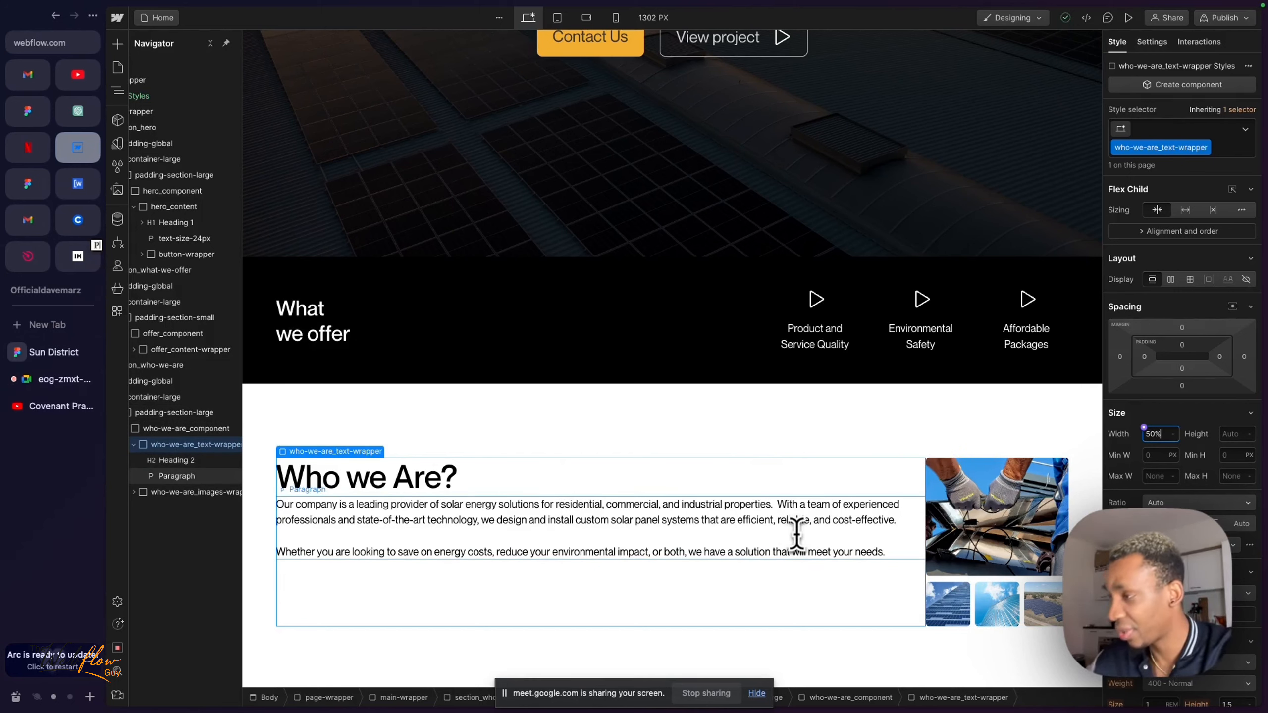
pyautogui.press('Return')
pyautogui.scroll(-2, 619, 564)
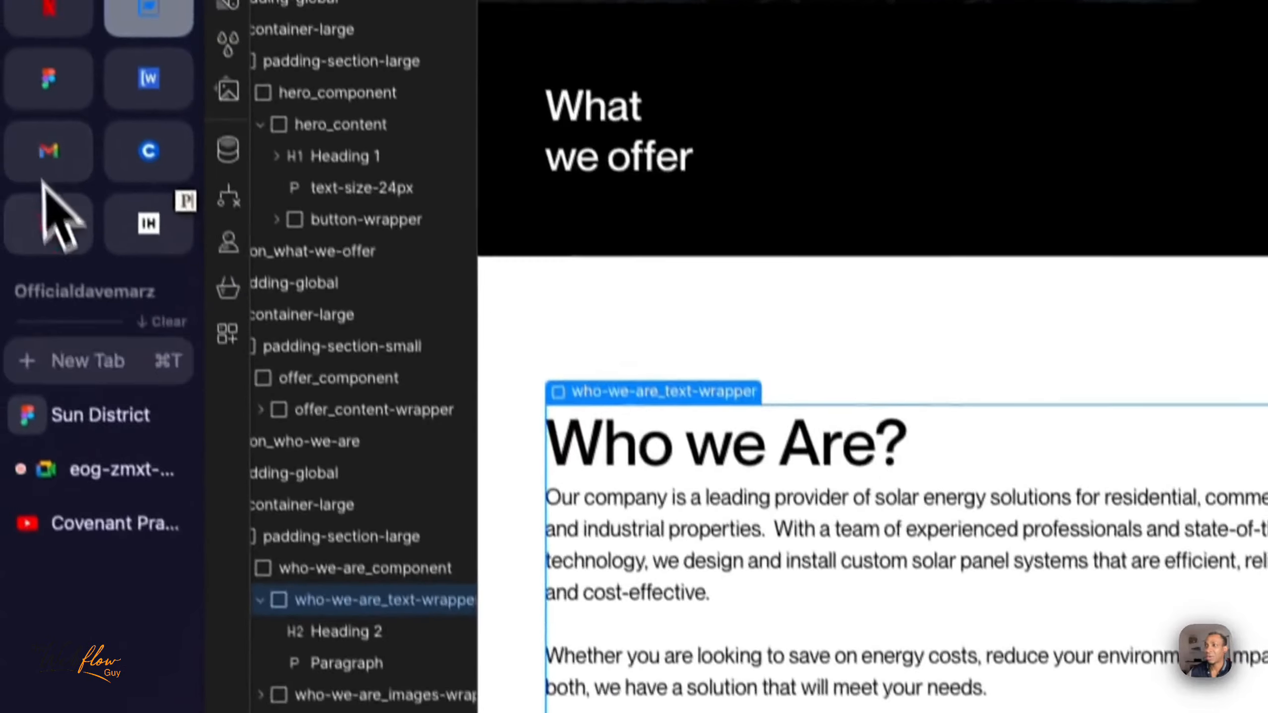
# - Compare where the Who we Are paragraph's lines wrap in Webflow with the Figma design, returning to Webflow
pyautogui.doubleClick(1266, 501)
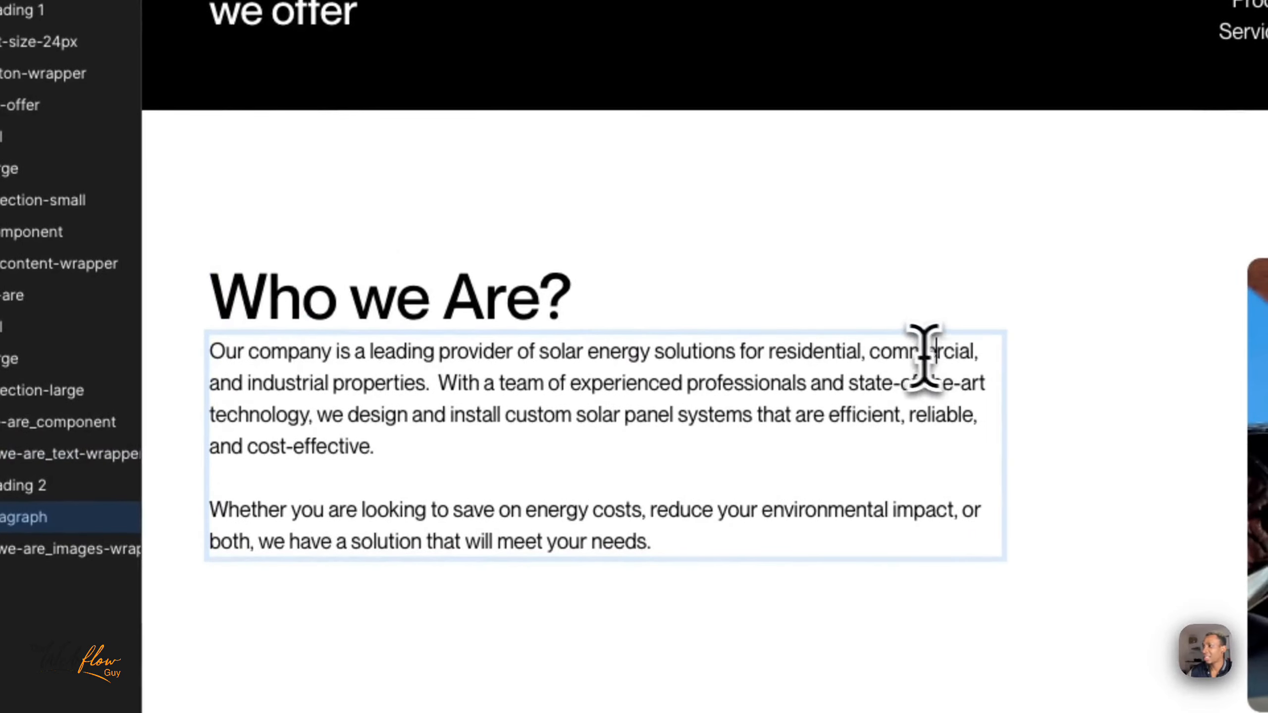
pyautogui.doubleClick(877, 352)
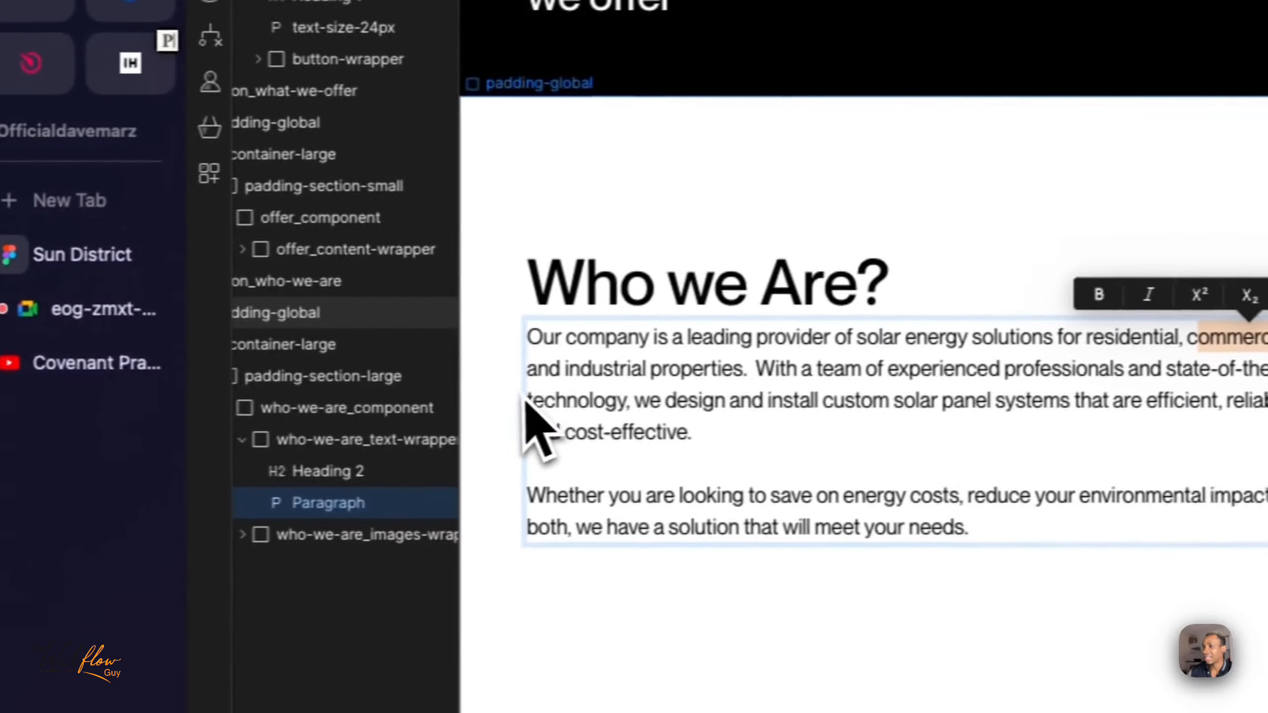
pyautogui.moveTo(530, 368); pyautogui.dragTo(593, 370)
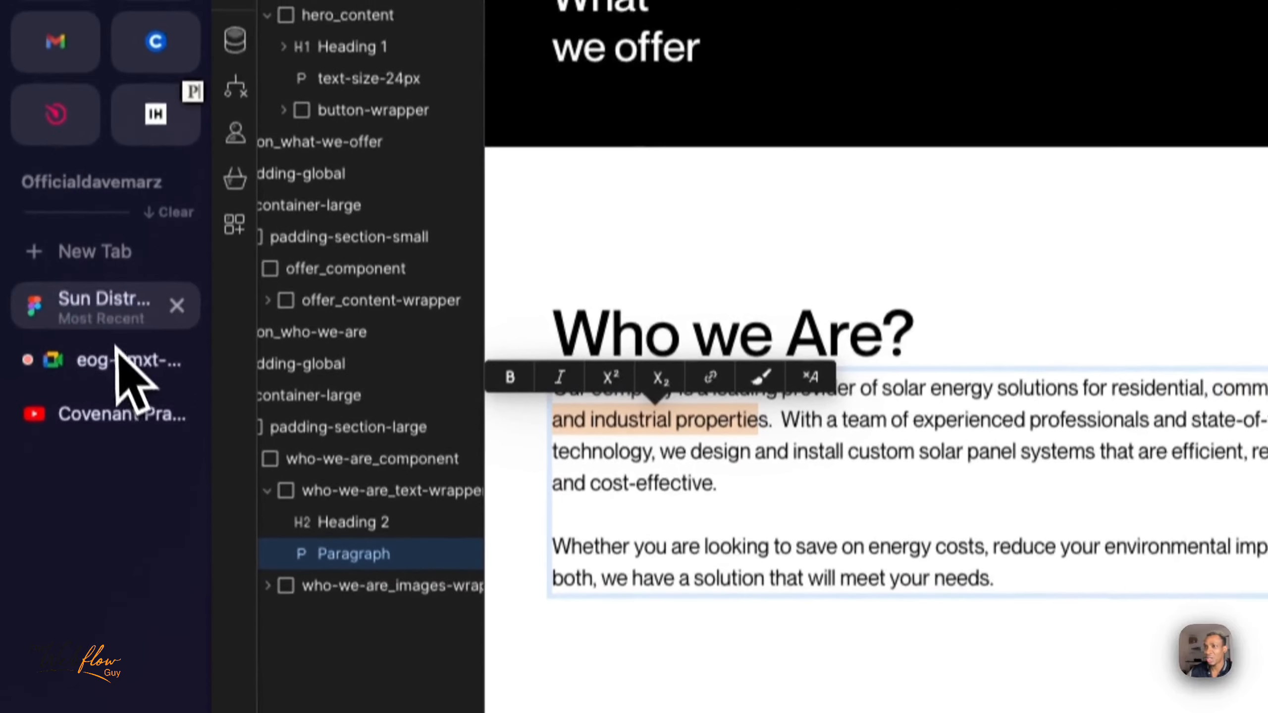
pyautogui.click(107, 254)
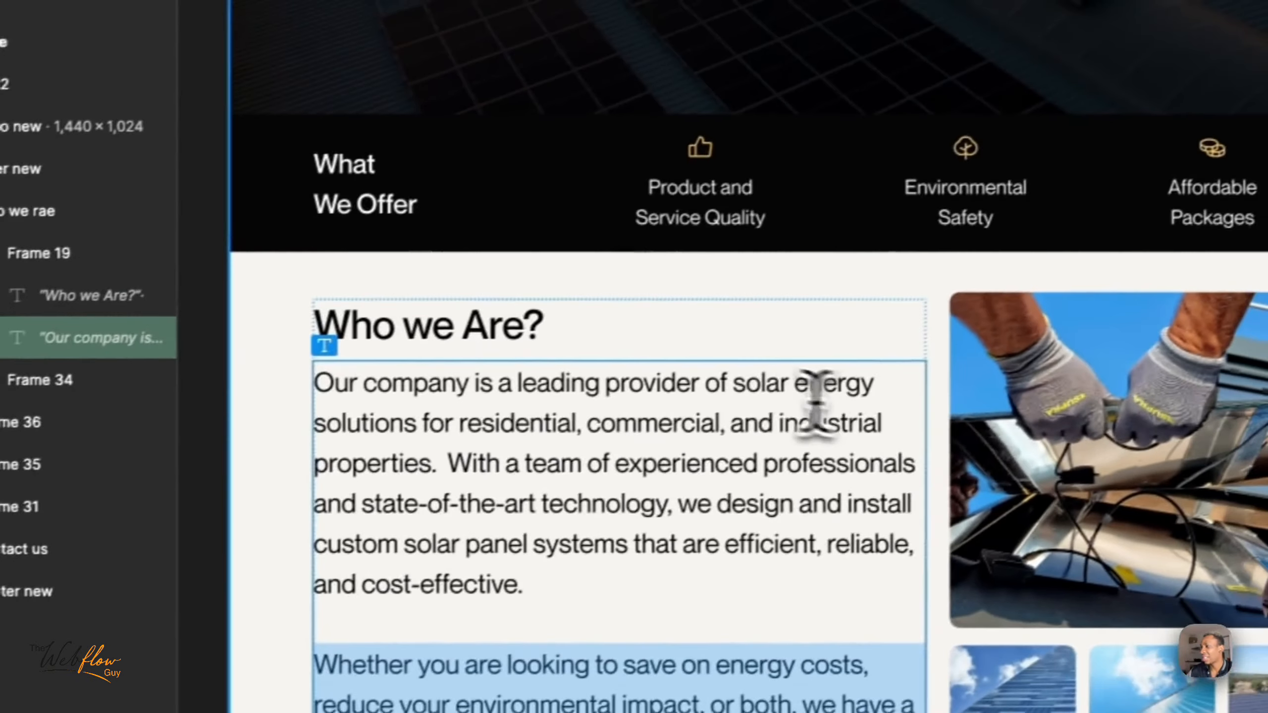
pyautogui.doubleClick(758, 394)
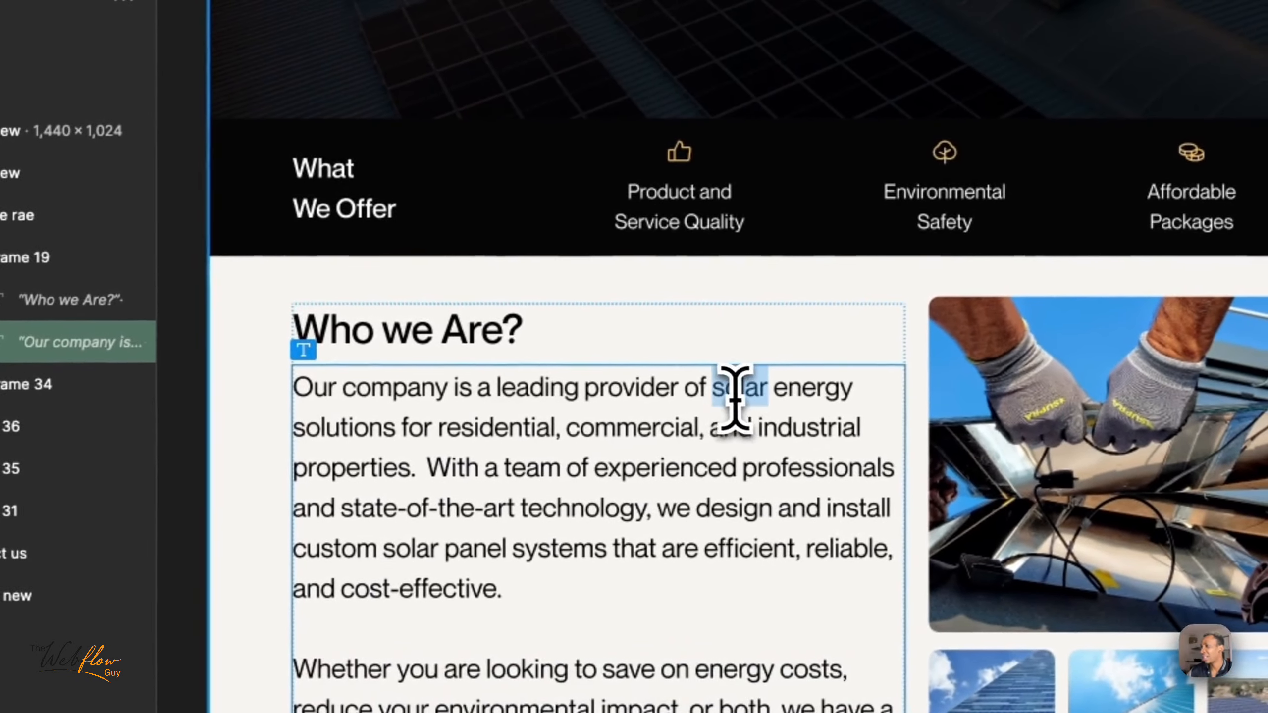
pyautogui.click(735, 392)
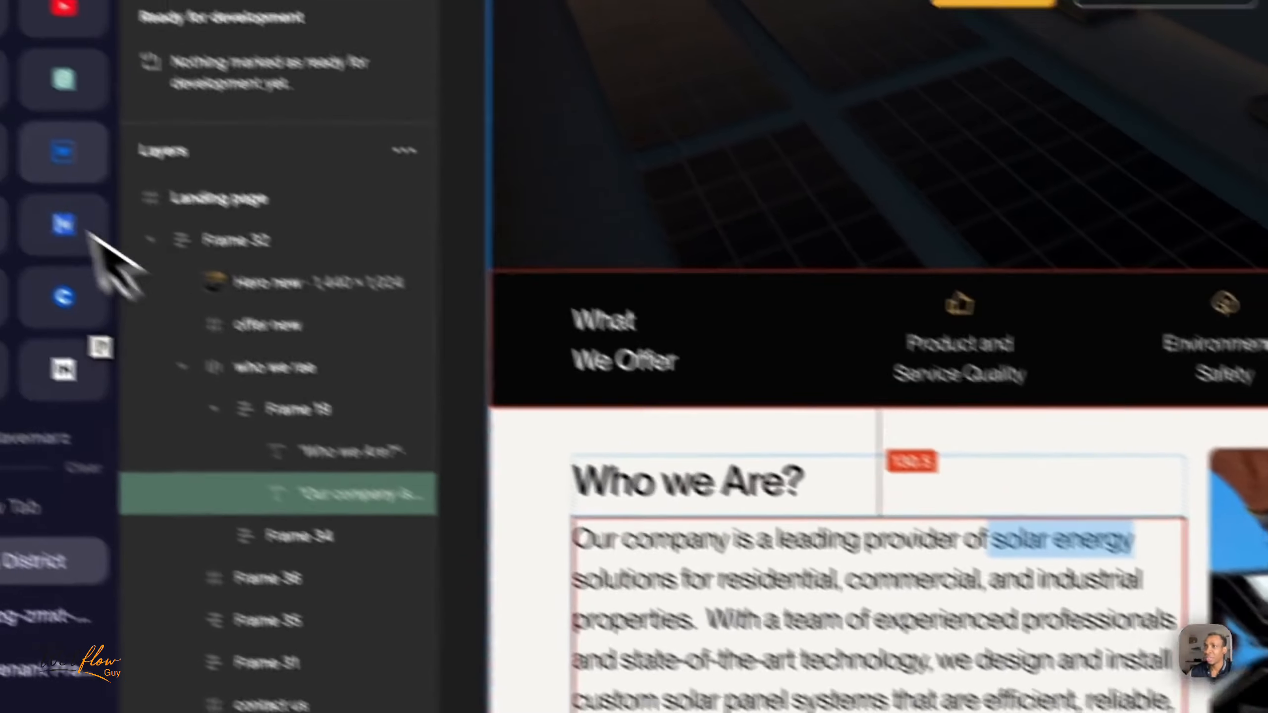
pyautogui.click(147, 193)
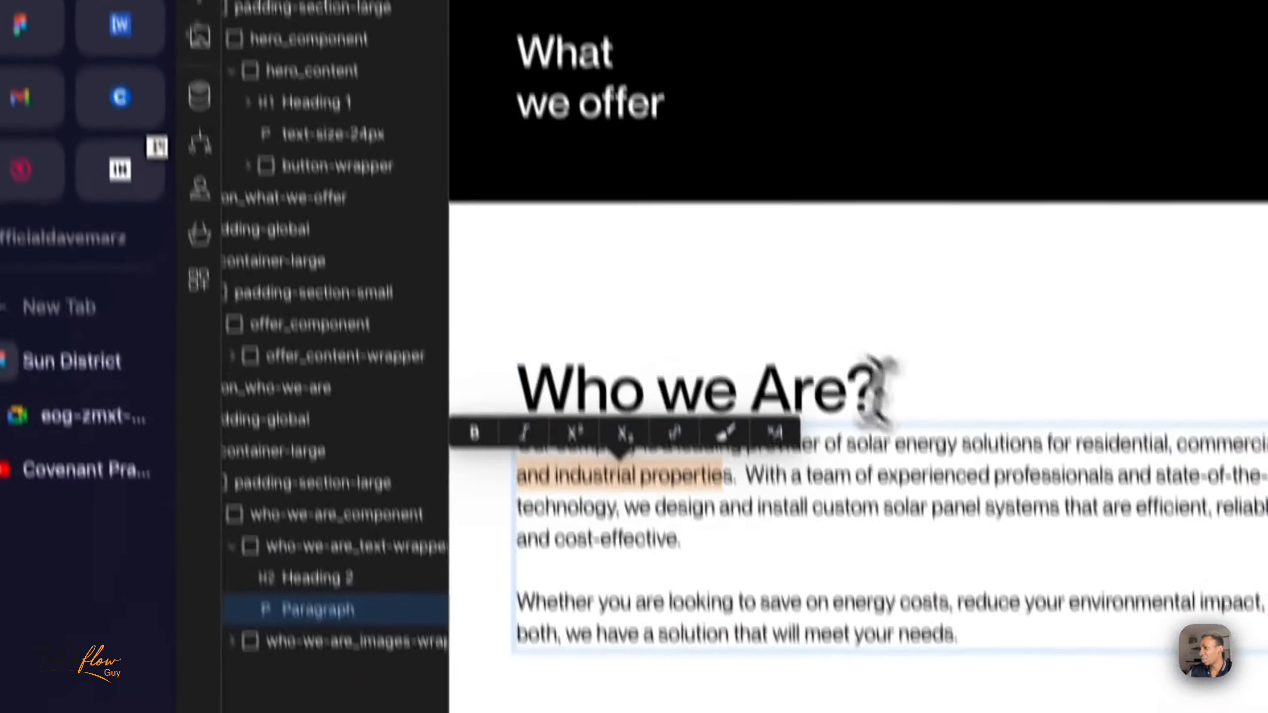
# - Mark "solar energy" in the Who we Are paragraph and set the width of who-we-are_text-wrapper to 30% to wrap there
pyautogui.click(917, 441)
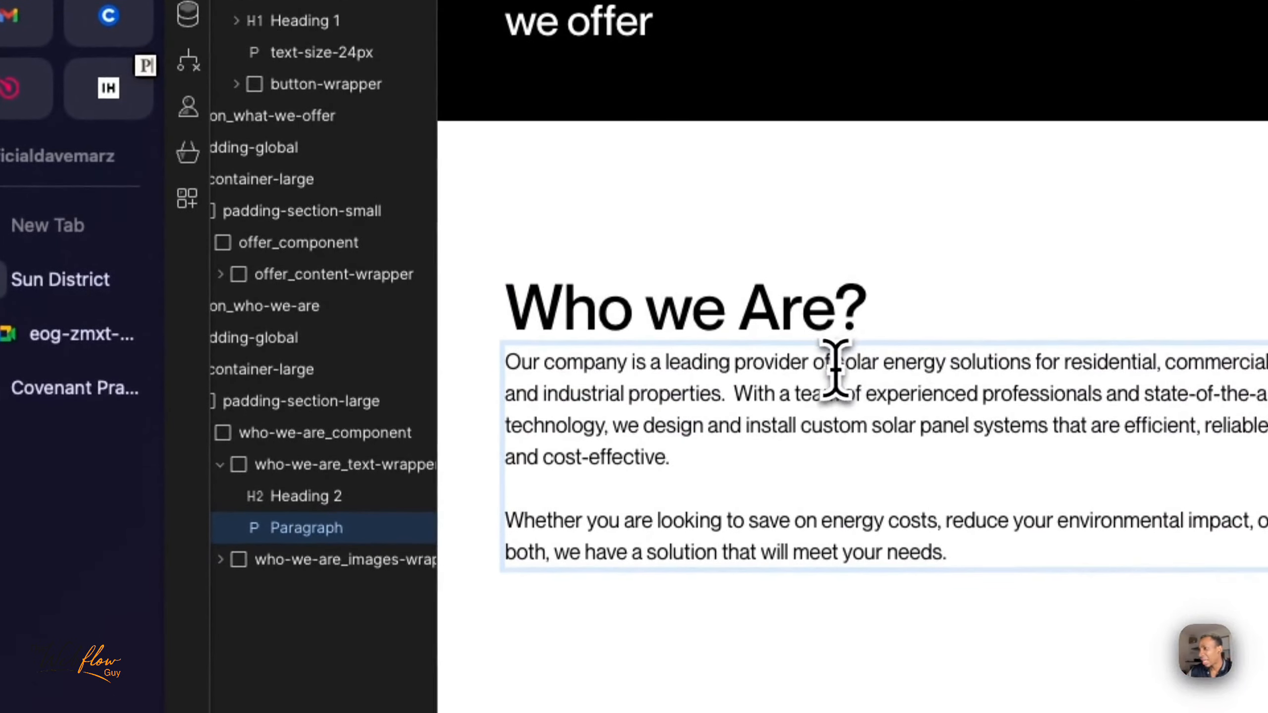
pyautogui.moveTo(942, 370); pyautogui.dragTo(947, 365)
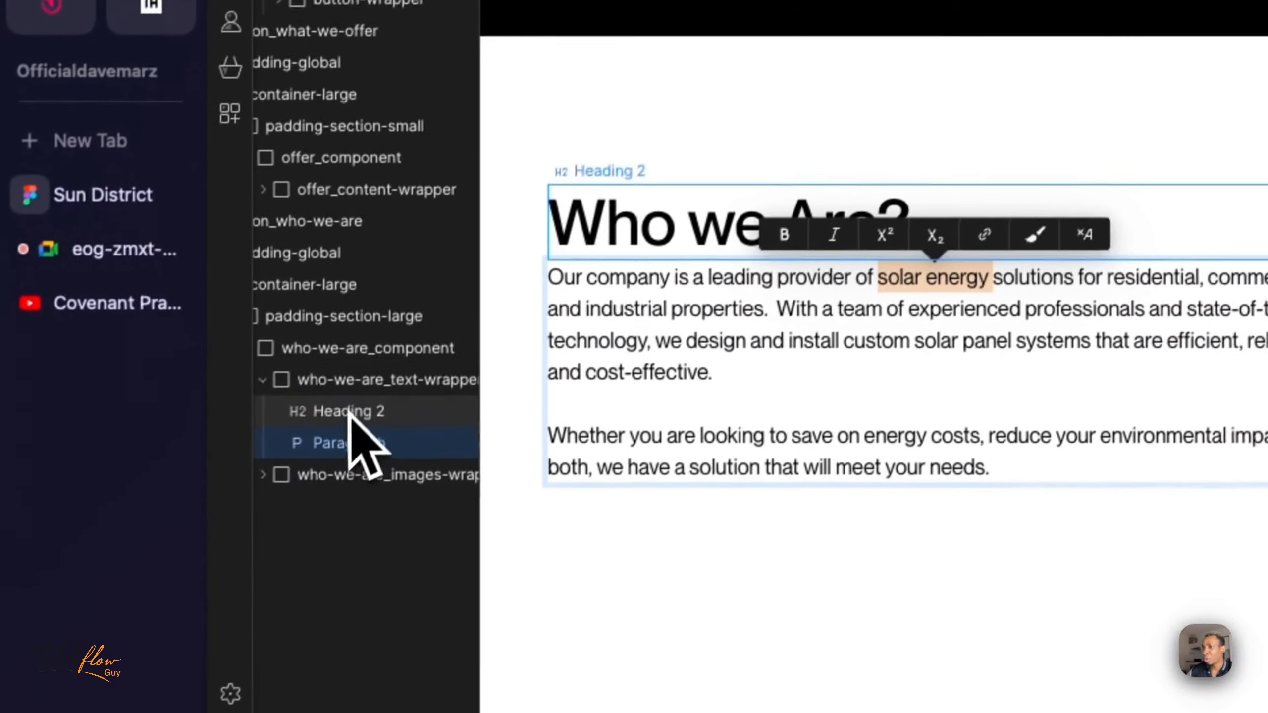
pyautogui.click(316, 475)
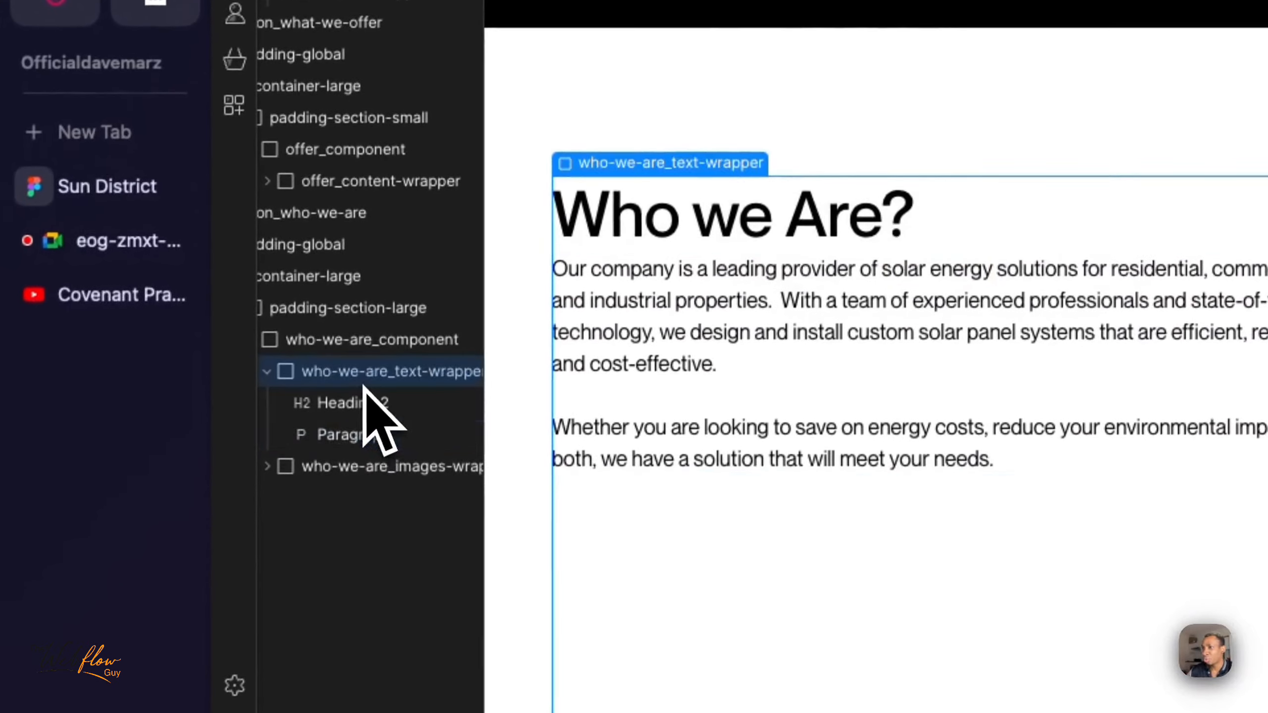
pyautogui.hscroll(1, 334, 382)
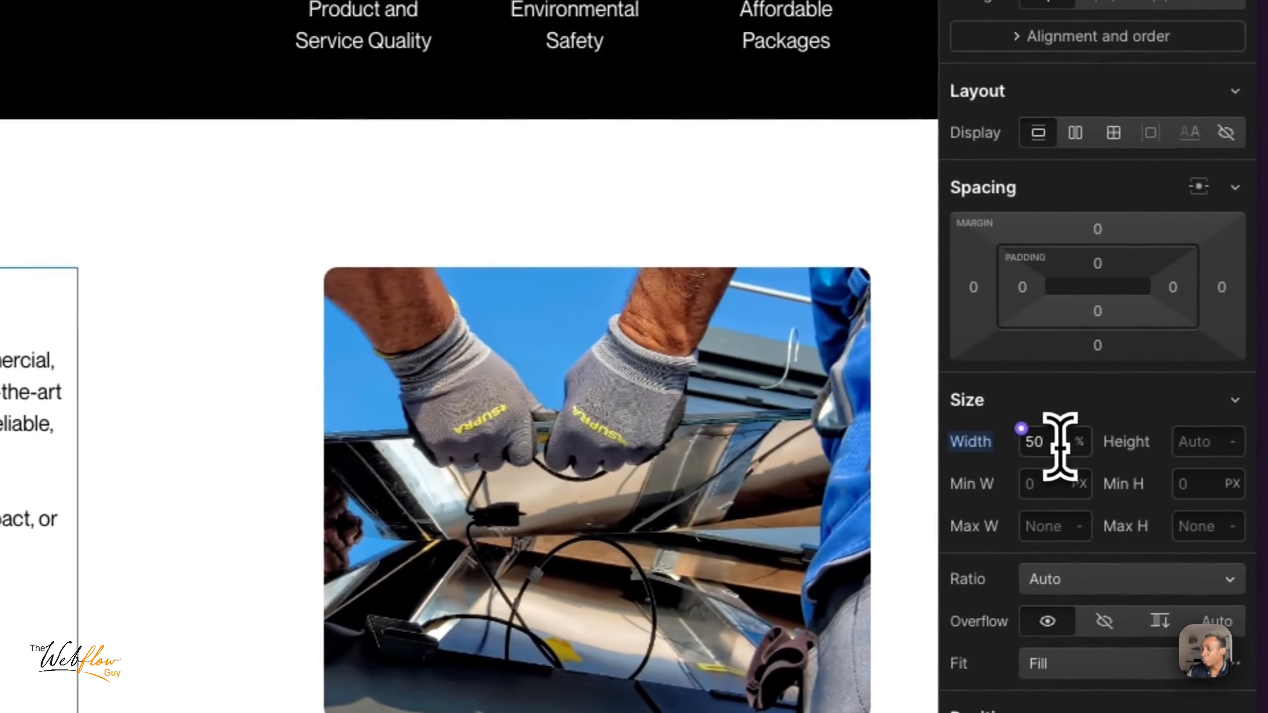
pyautogui.click(1059, 446)
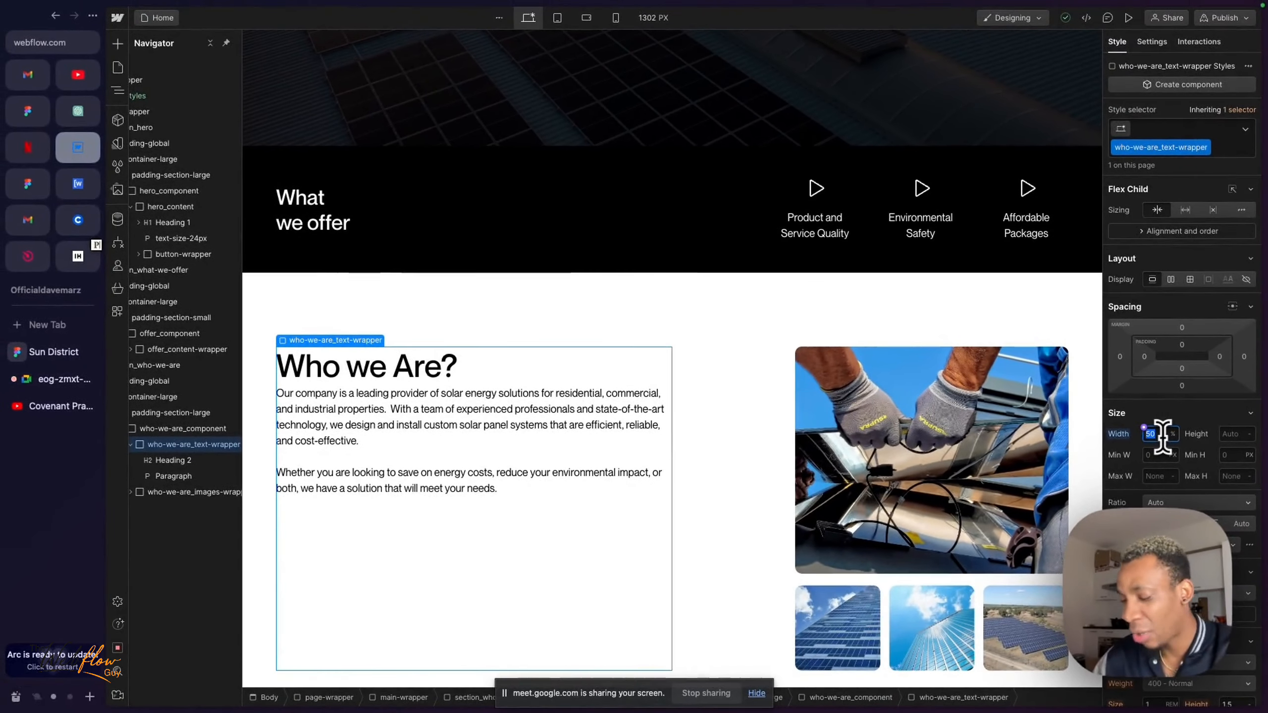
pyautogui.press('Return')
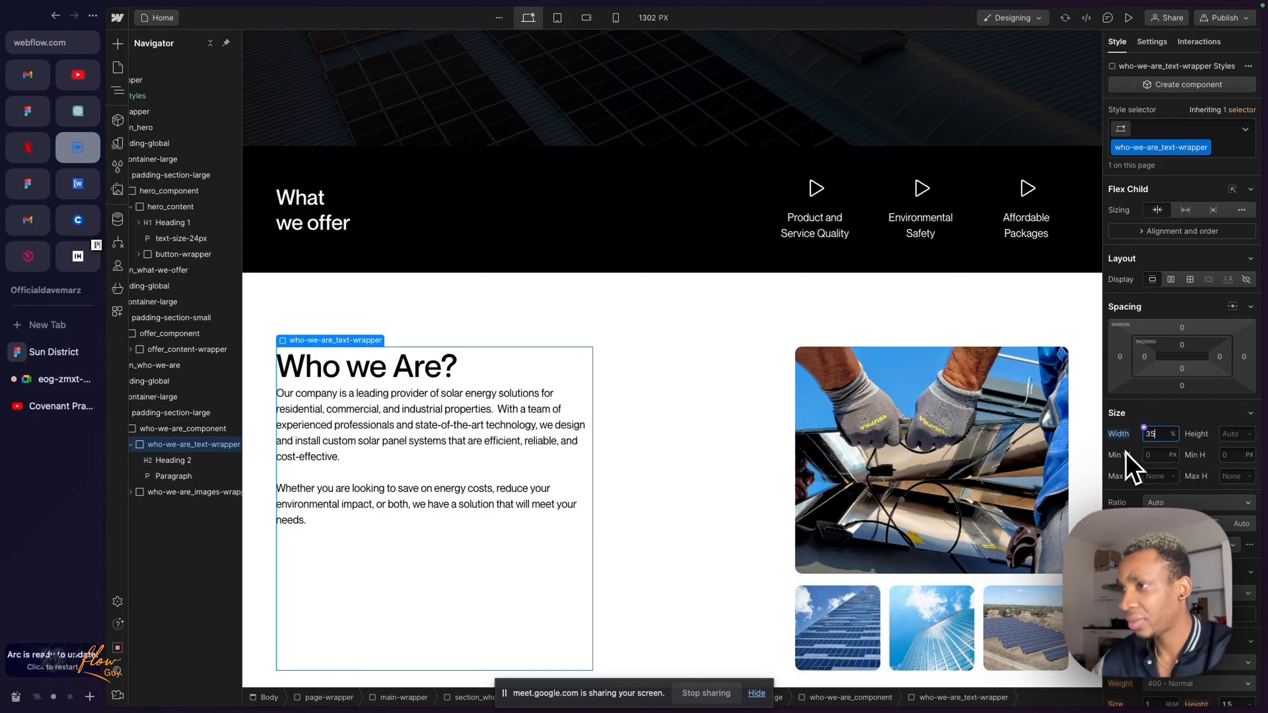
pyautogui.press('BackSpace')
pyautogui.write('35')
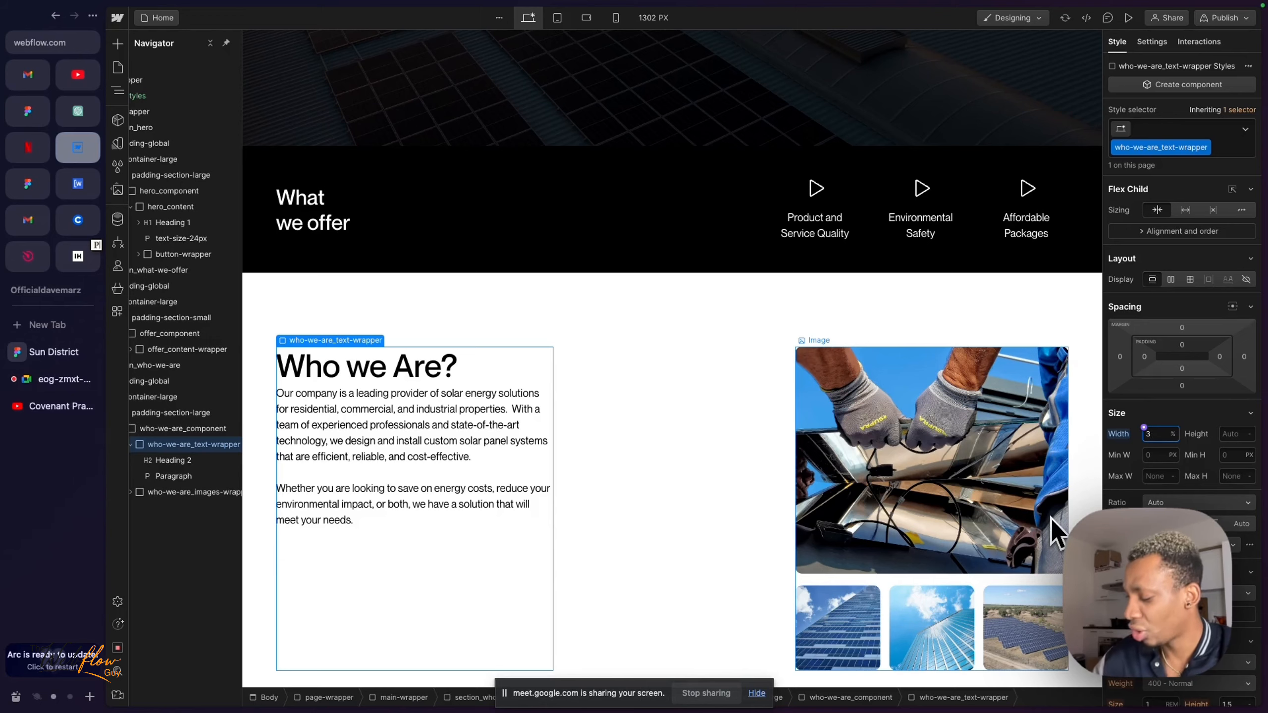
pyautogui.press('BackSpace')
pyautogui.write('0')
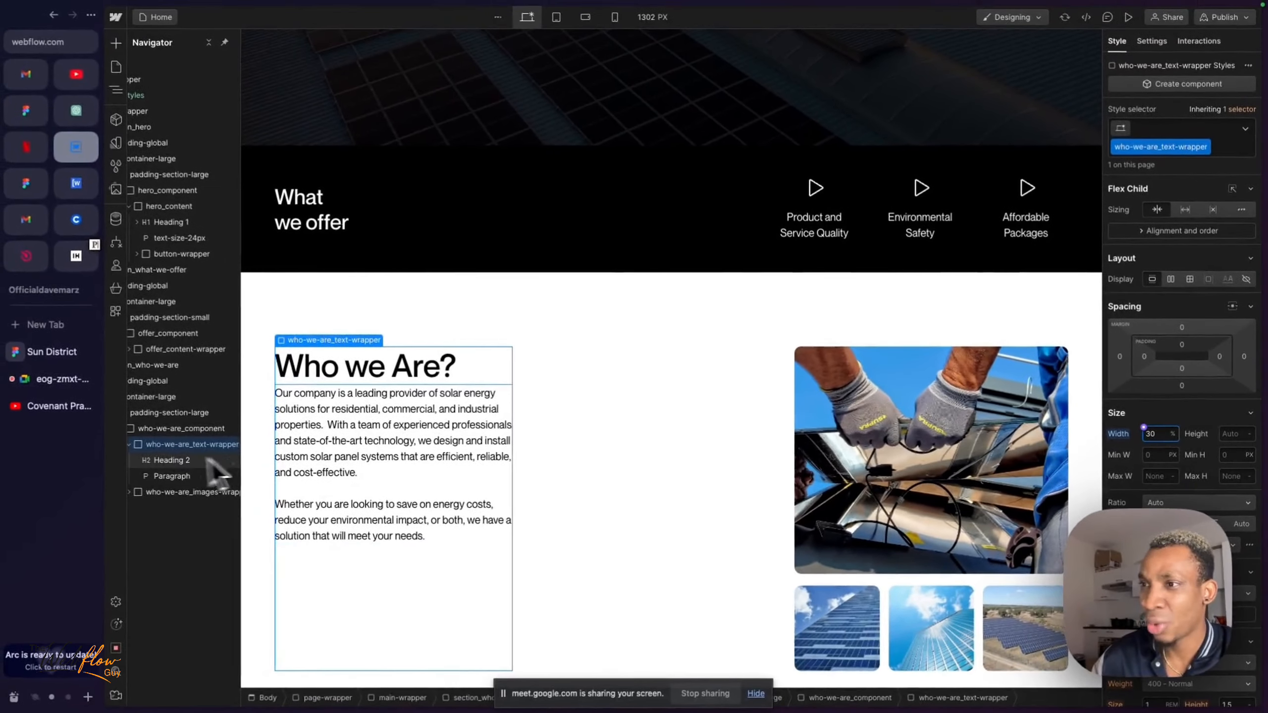
# - Examine who-we-are_text-wrapper and its Heading 2 and Paragraph children, checking the spacing between heading and paragraph
pyautogui.hscroll(2, 154, 461)
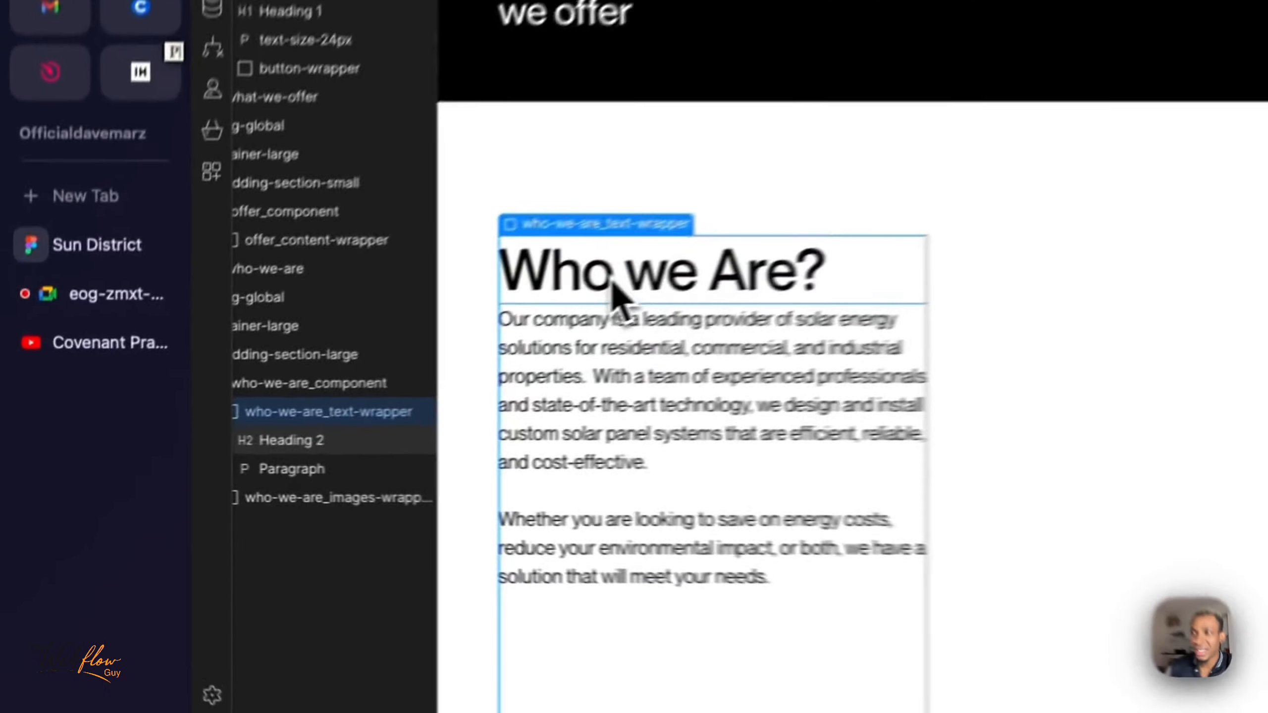
pyautogui.click(341, 369)
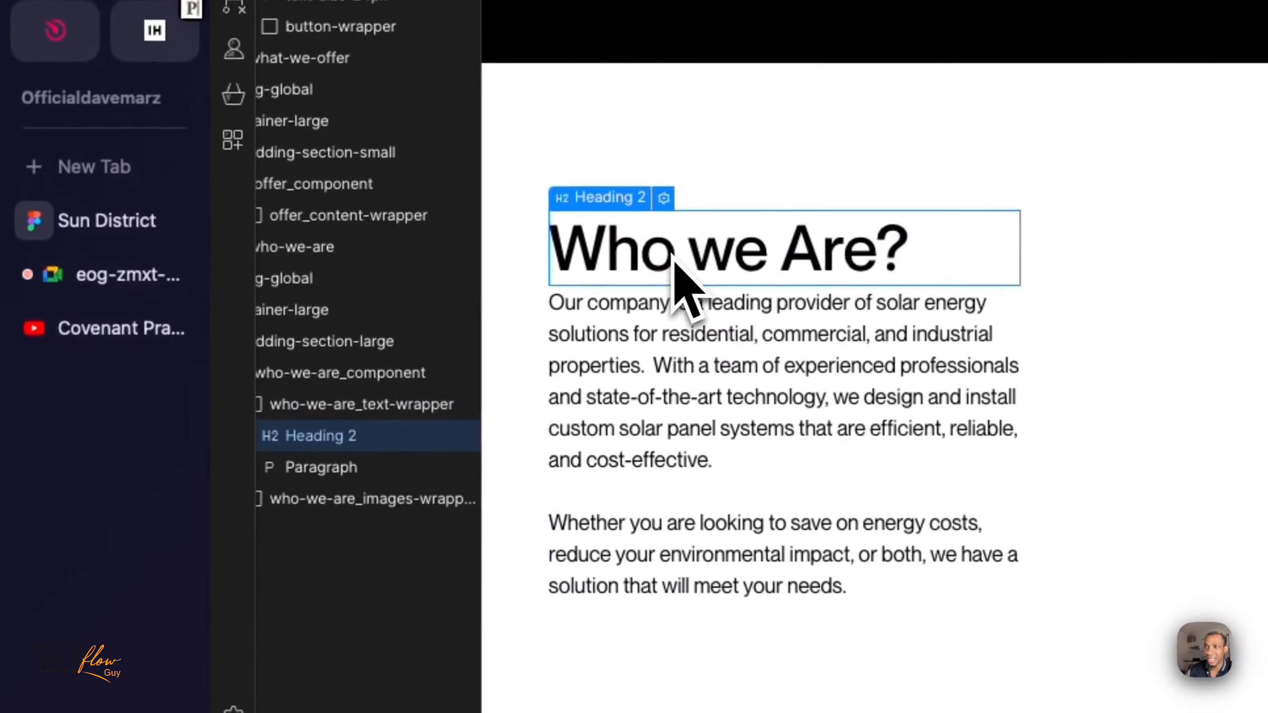
pyautogui.click(685, 352)
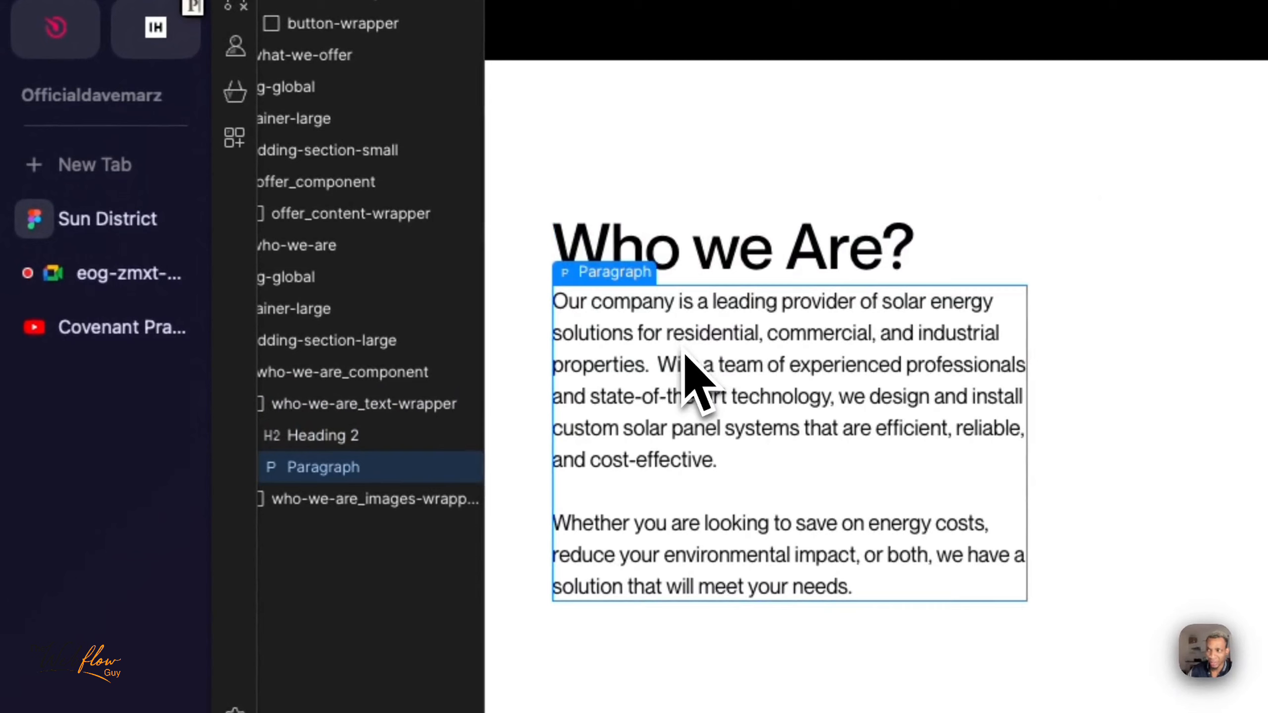
pyautogui.click(694, 272)
pyautogui.click(687, 346)
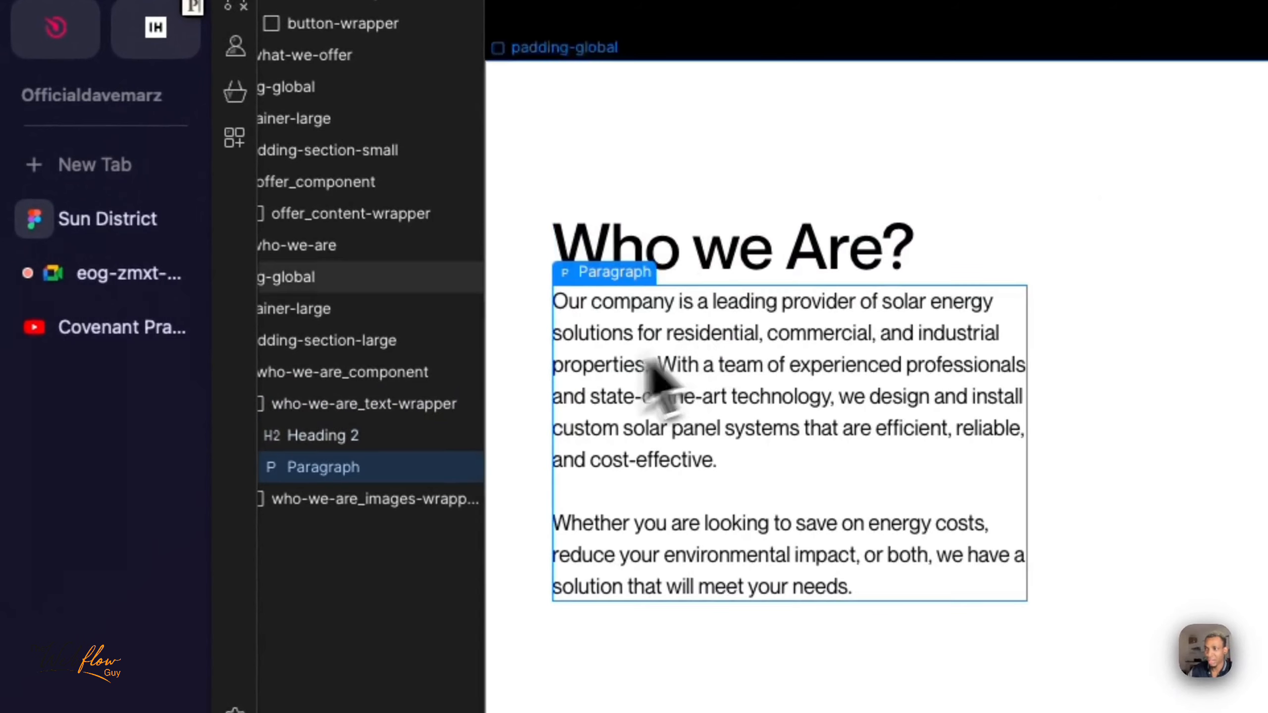
pyautogui.click(331, 411)
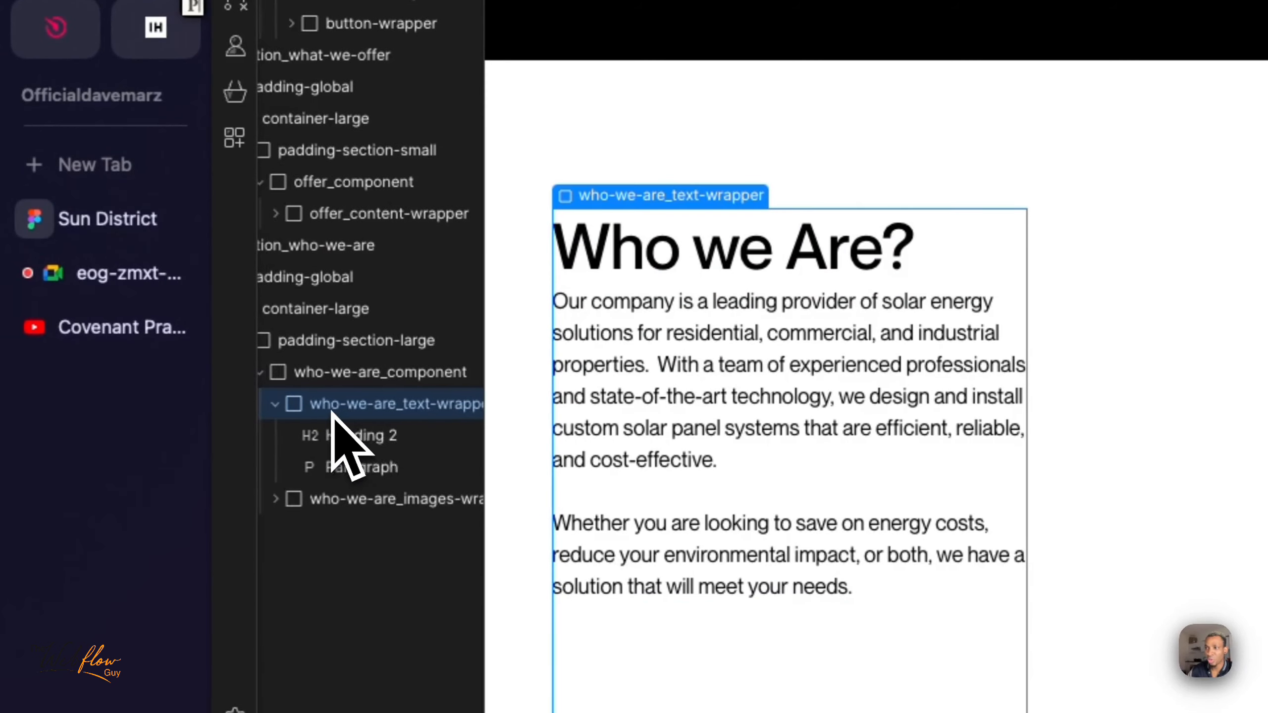
pyautogui.hscroll(1, 347, 408)
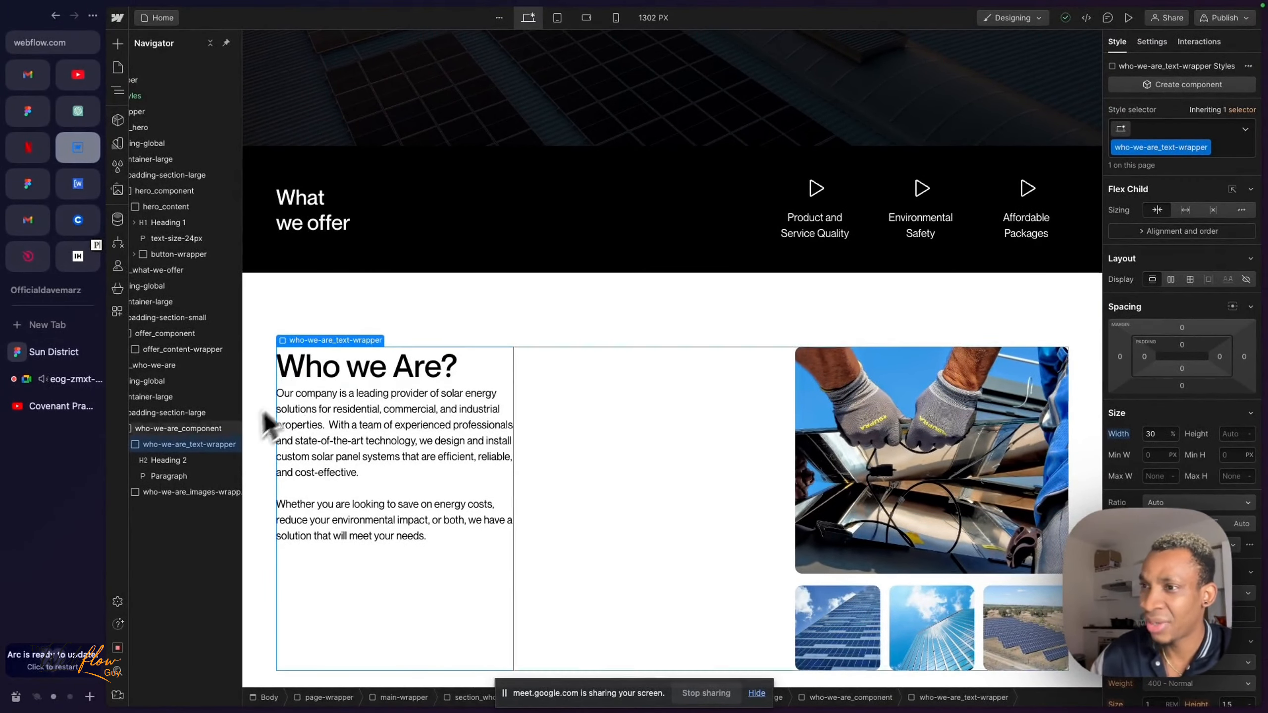
pyautogui.hscroll(-1, 191, 467)
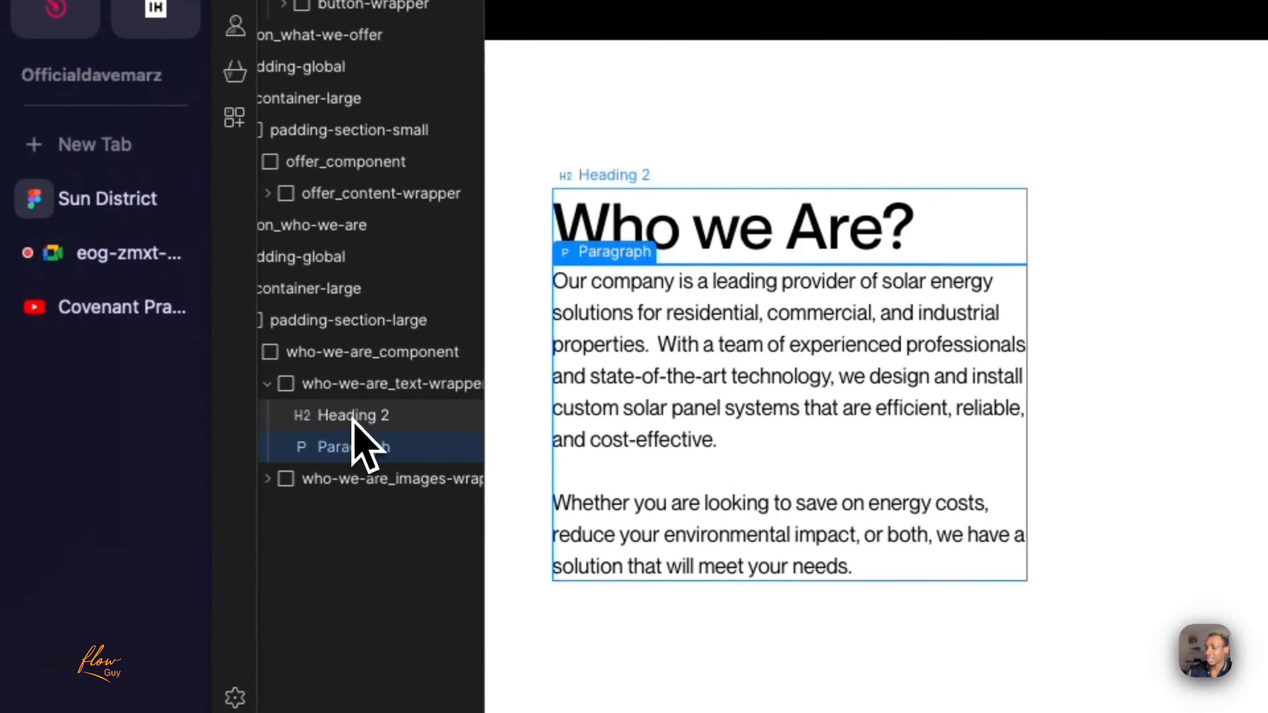
pyautogui.click(253, 440)
pyautogui.click(355, 445)
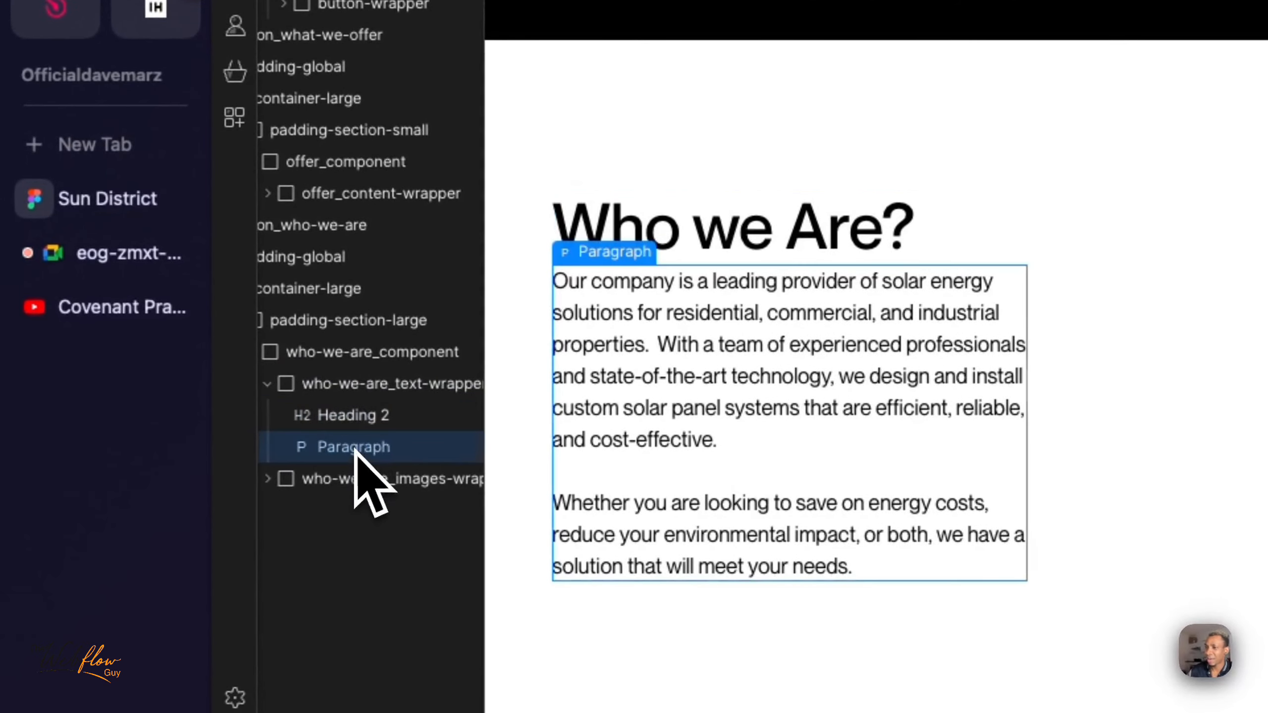
# - Make who-we-are_text-wrapper a flex container with vertical direction
pyautogui.click(381, 384)
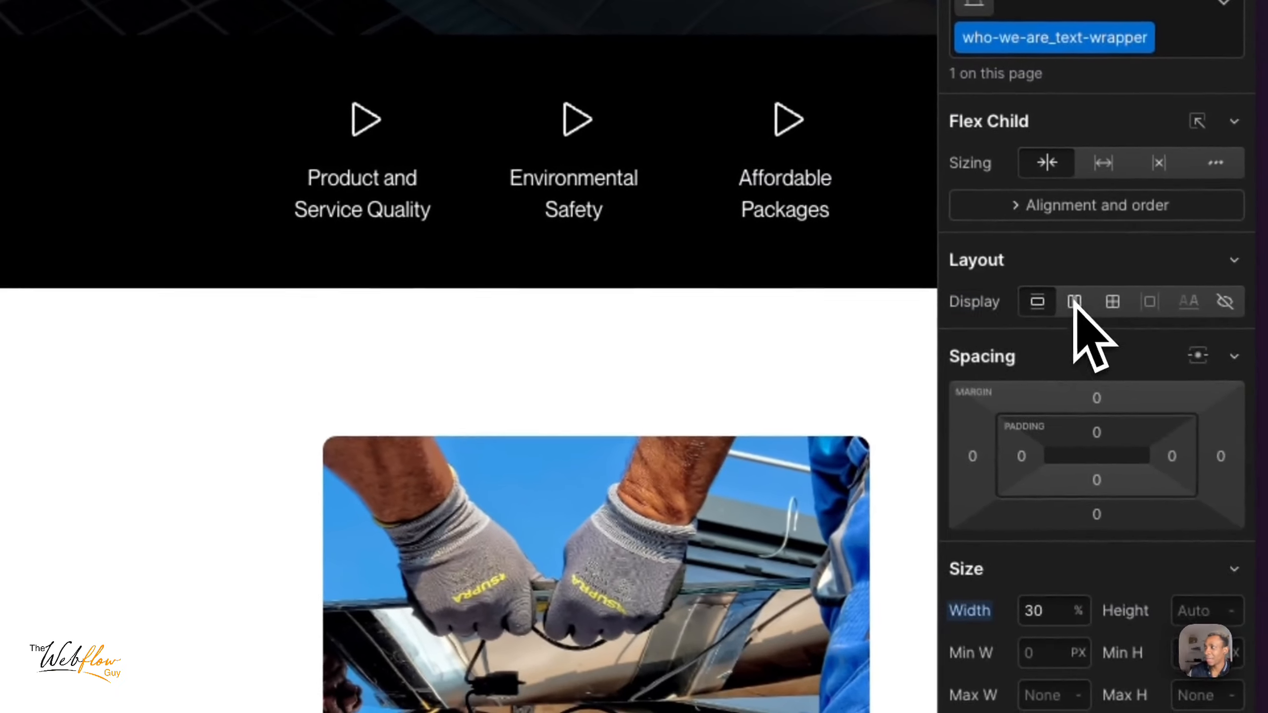
pyautogui.click(1074, 303)
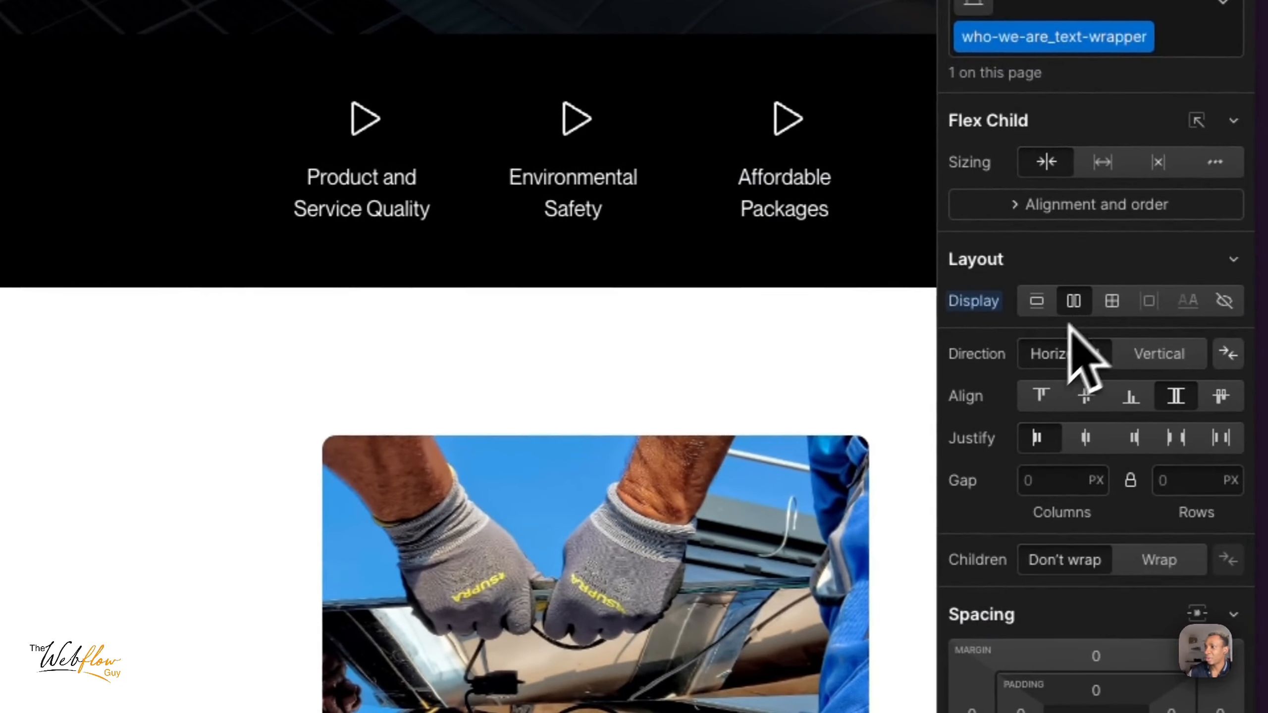
pyautogui.click(1177, 362)
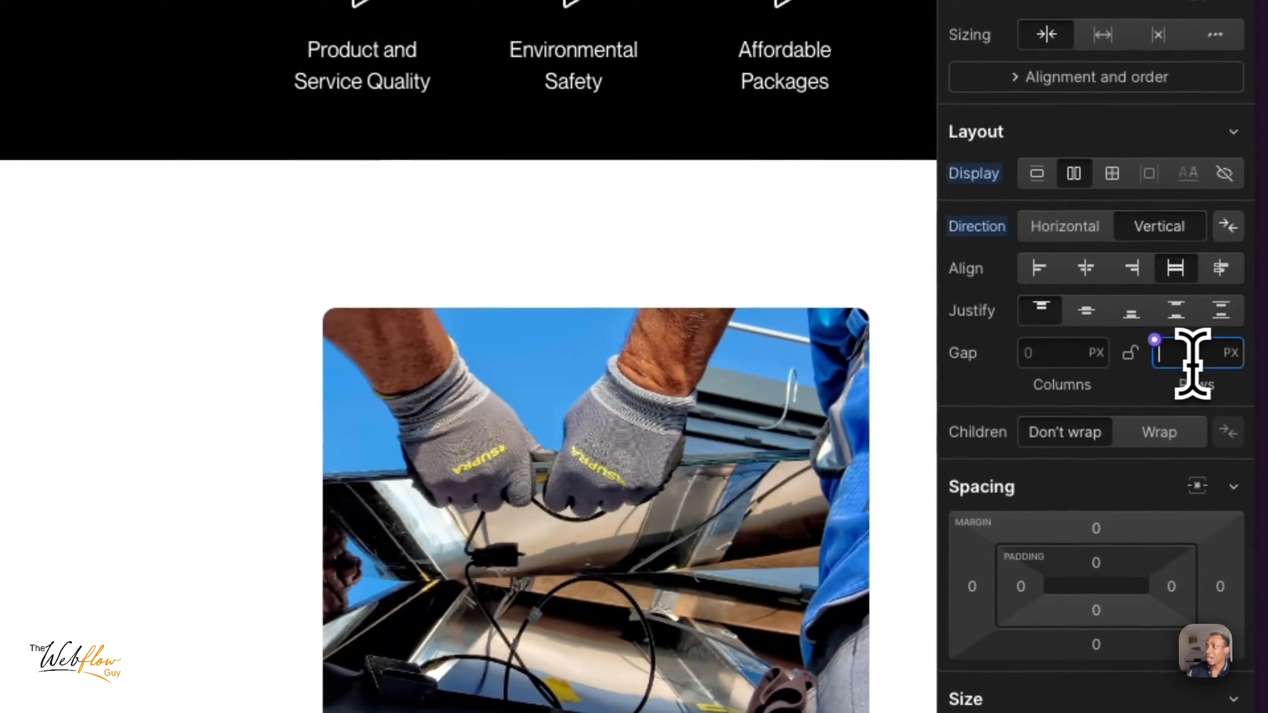
# - Adjust the row gap of who-we-are_text-wrapper, trying pixel values from 5 px and 2 rem, and settle on a gap below 2 rem
pyautogui.click(1229, 370)
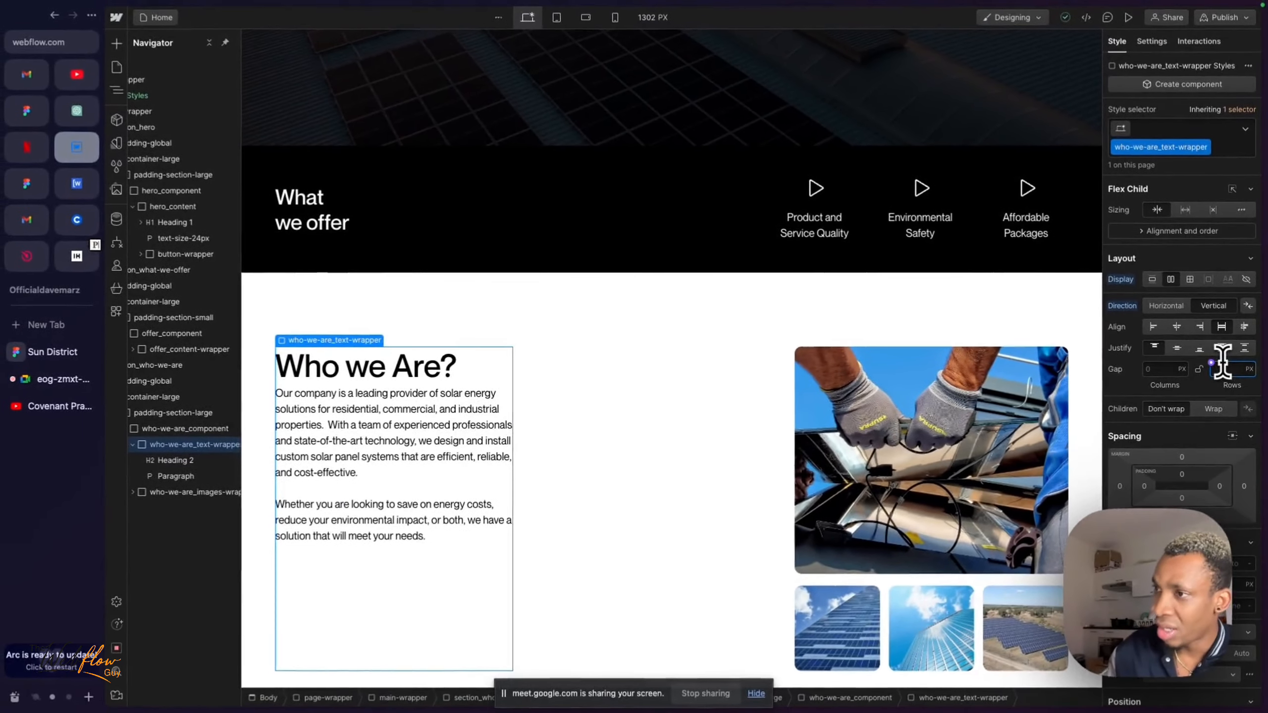
pyautogui.write('5')
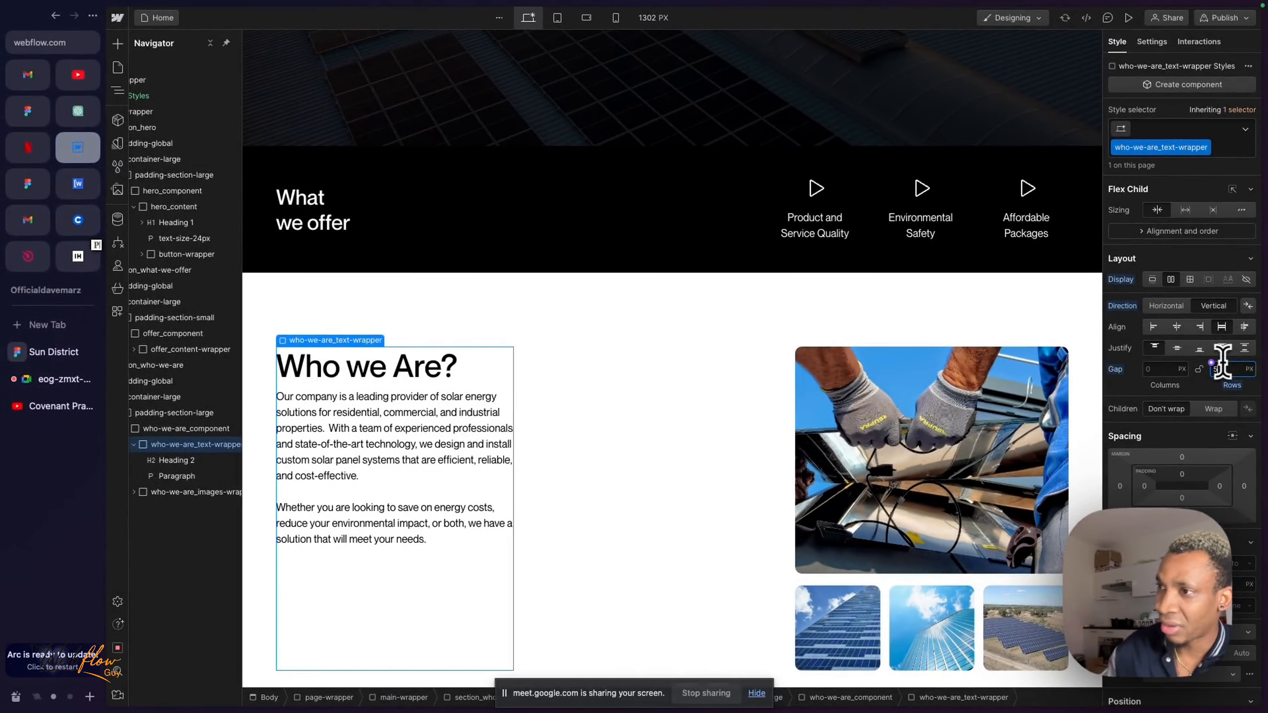
pyautogui.press('Up')
pyautogui.press('Up')
pyautogui.press('Up')
pyautogui.press('Up')
pyautogui.press('Up')
pyautogui.press('Up')
pyautogui.press('Up')
pyautogui.press('Up')
pyautogui.press('Up')
pyautogui.press('Up')
pyautogui.press('Up')
pyautogui.press('Up')
pyautogui.press('Up')
pyautogui.press('Up')
pyautogui.press('Up')
pyautogui.press('Up')
pyautogui.press('Up')
pyautogui.press('Up')
pyautogui.press('Up')
pyautogui.press('Up')
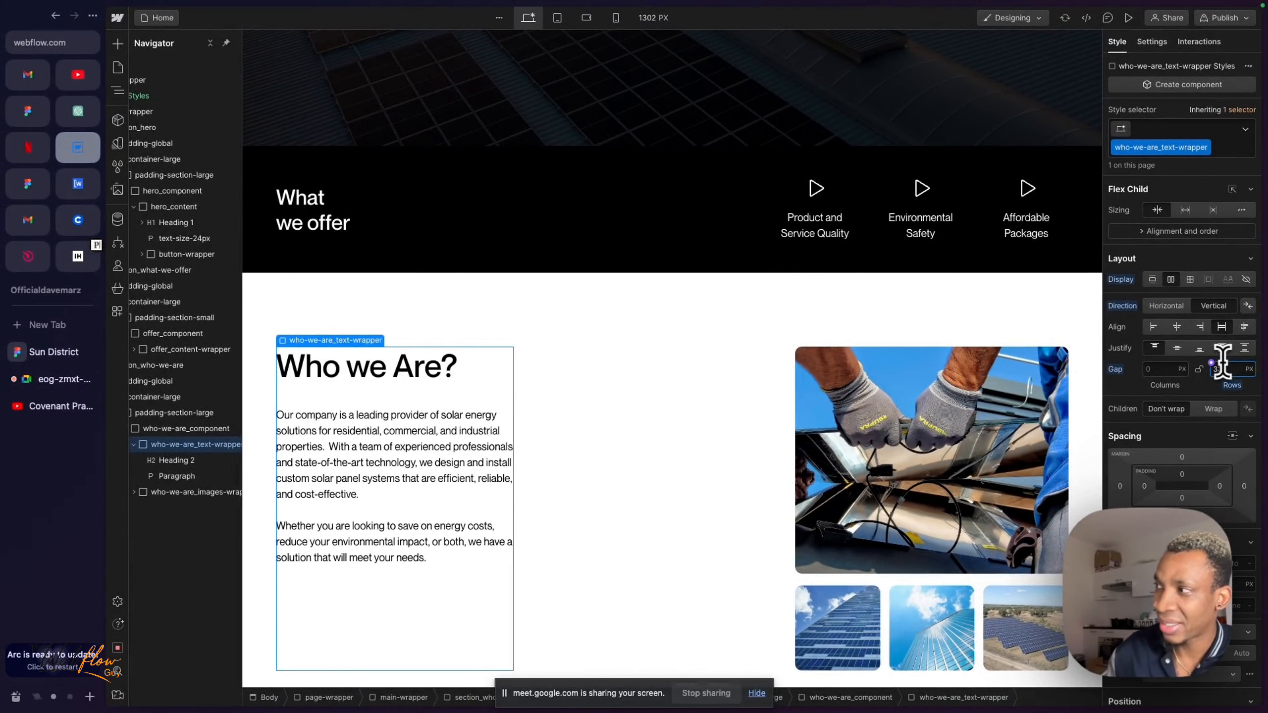
pyautogui.press('Up')
pyautogui.press('Up')
pyautogui.press('Up')
pyautogui.press('Up')
pyautogui.press('Up')
pyautogui.press('Up')
pyautogui.press('Up')
pyautogui.press('Up')
pyautogui.press('Up')
pyautogui.press('Up')
pyautogui.press('Up')
pyautogui.press('Up')
pyautogui.press('Up')
pyautogui.press('Up')
pyautogui.press('Up')
pyautogui.press('Up')
pyautogui.press('Up')
pyautogui.press('Up')
pyautogui.press('Up')
pyautogui.press('Up')
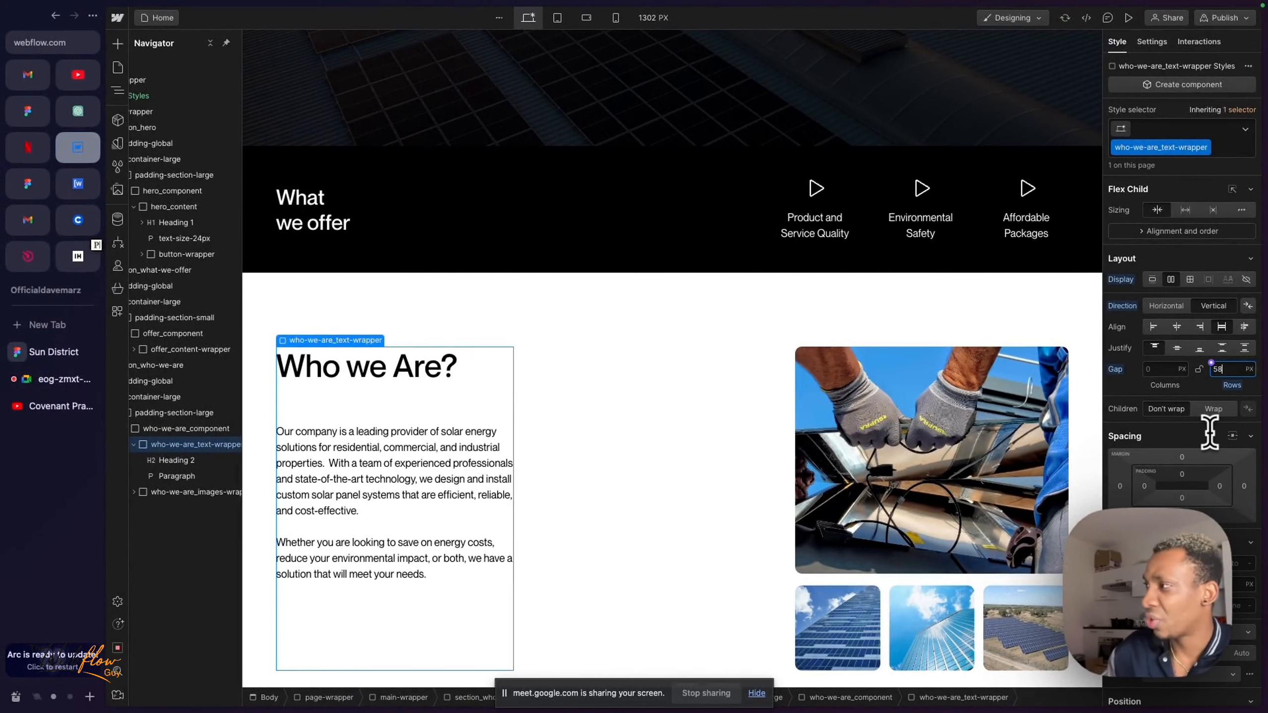
pyautogui.press('Down')
pyautogui.press('Down')
pyautogui.press('Down')
pyautogui.press('Down')
pyautogui.press('Down')
pyautogui.press('Down')
pyautogui.press('Down')
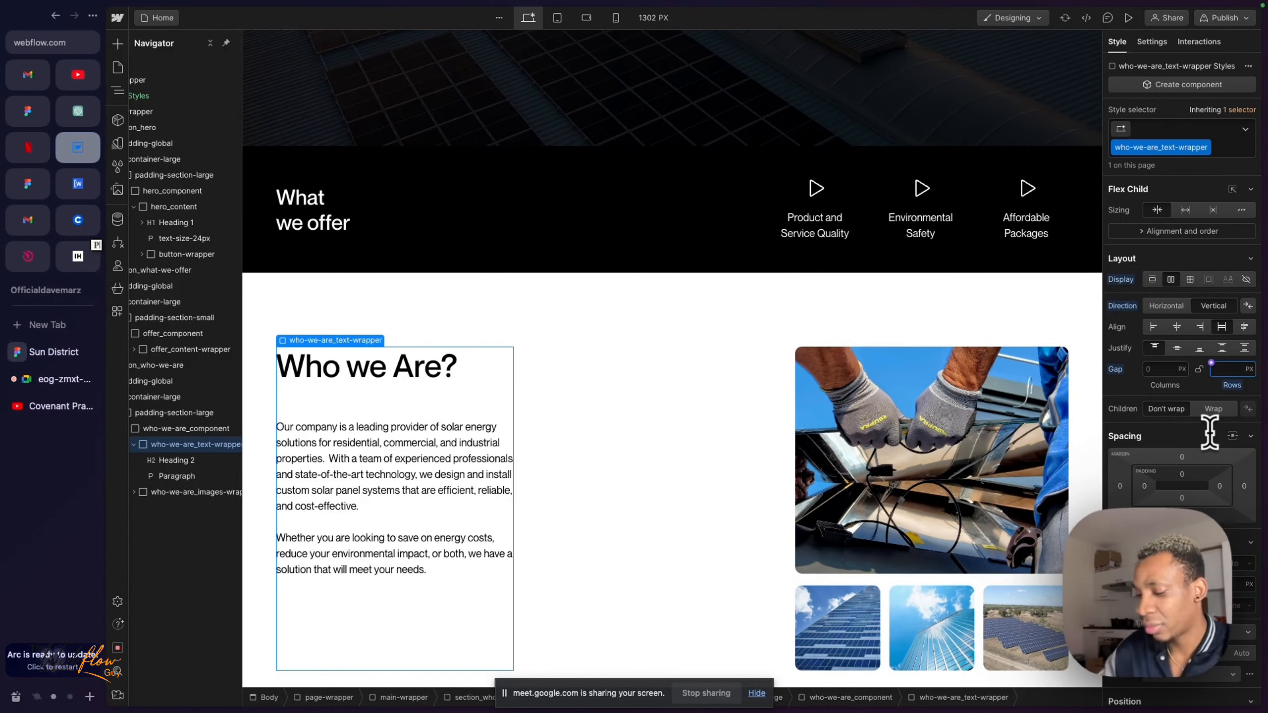
pyautogui.press('Return')
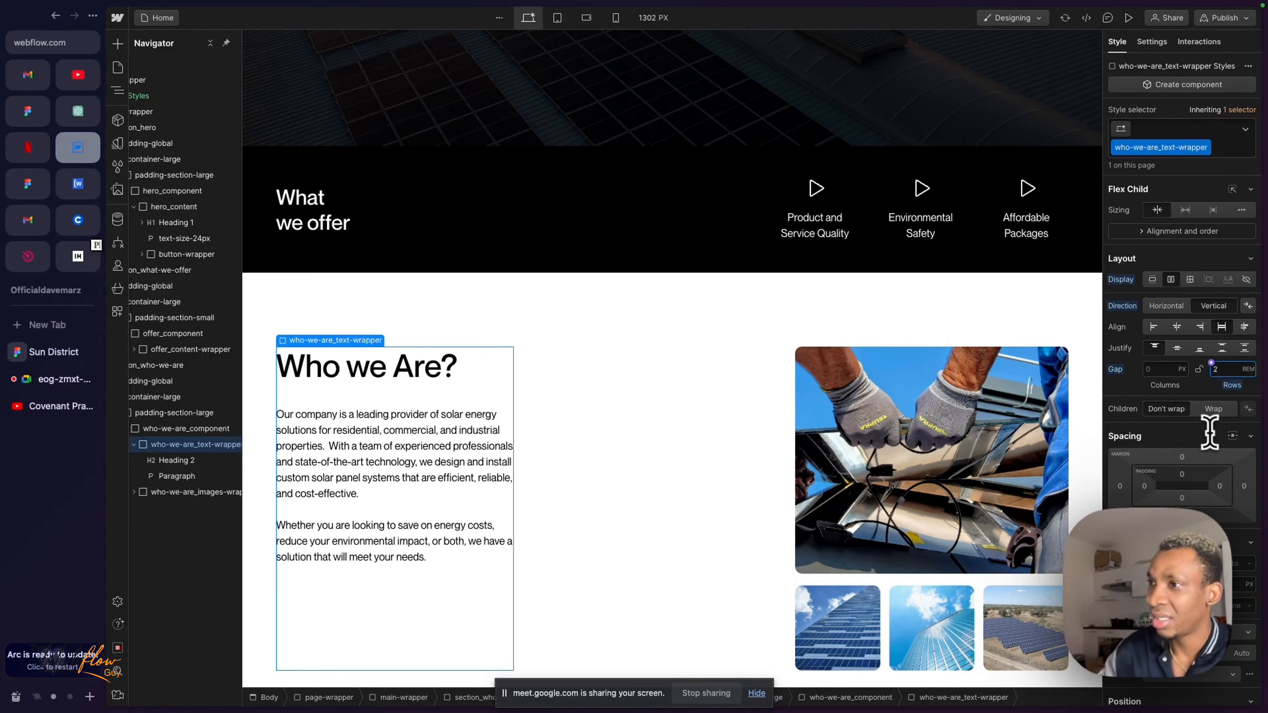
pyautogui.press('Return')
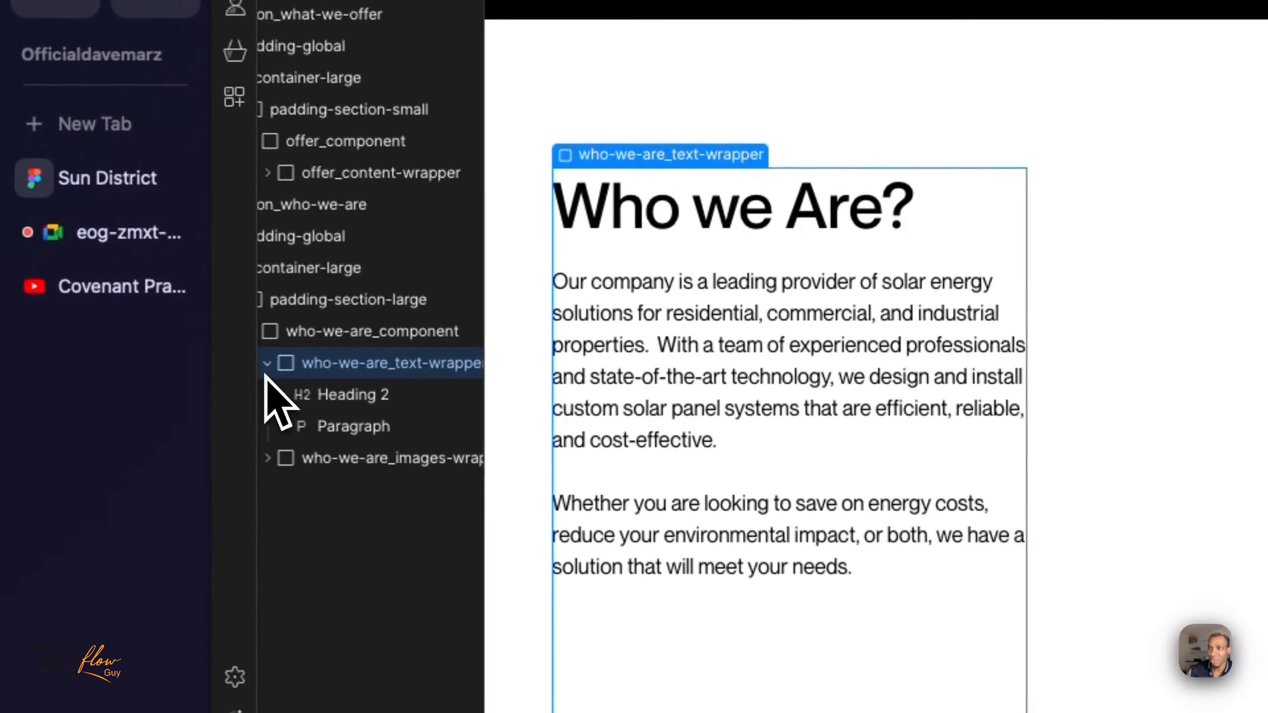
# - Collapse who-we-are_text-wrapper in the element tree and select its parent who-we-are_component
pyautogui.click(267, 364)
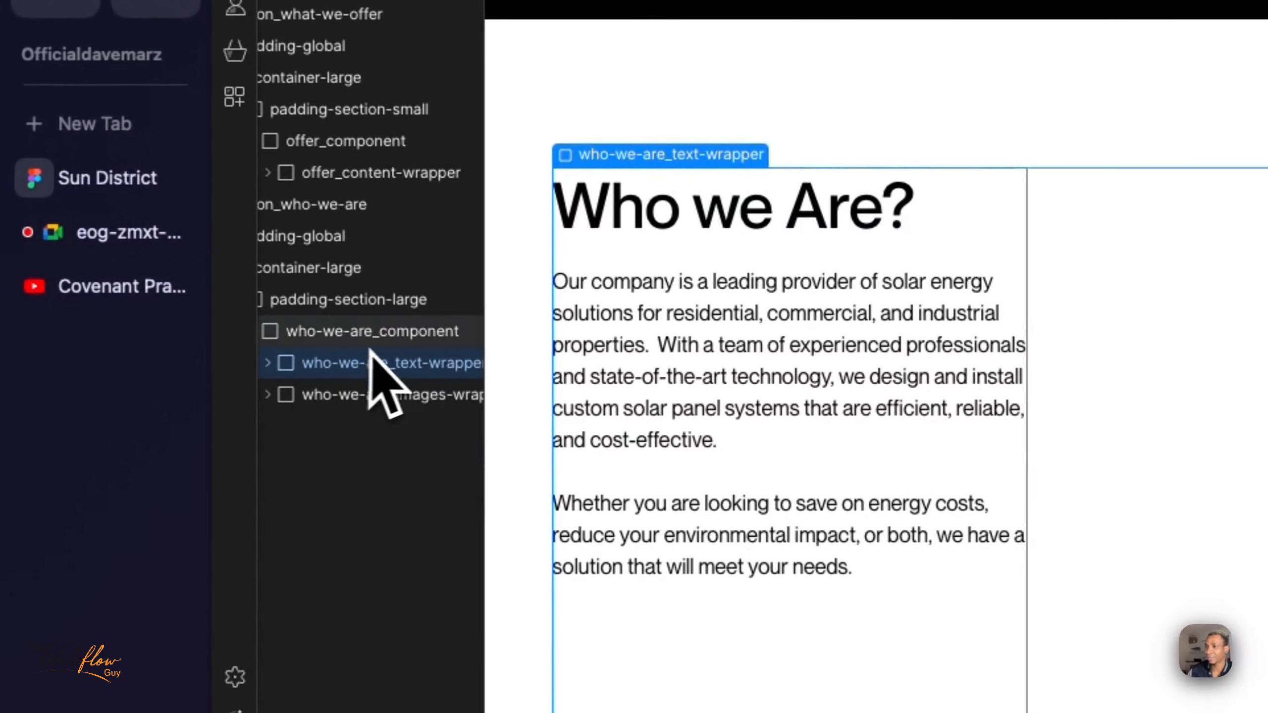
pyautogui.click(387, 336)
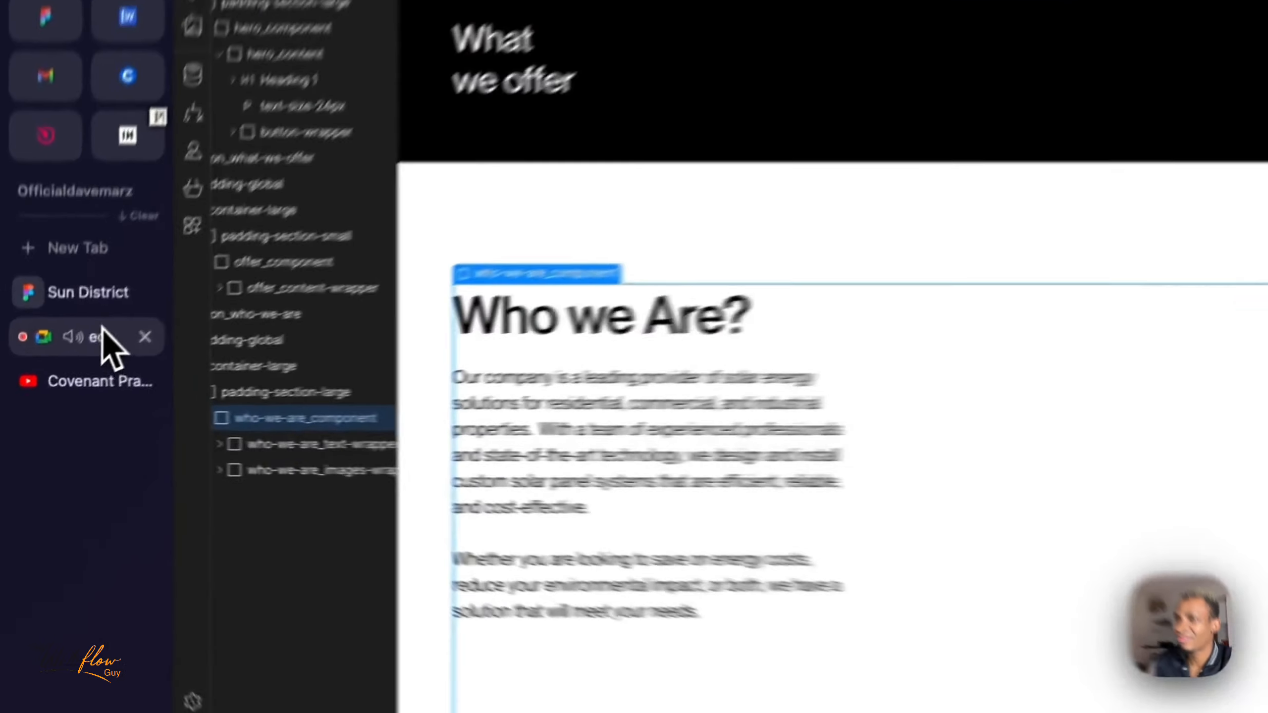
# - Check the Google Meet call, review the Who we Are section in Figma, and return to Webflow to inspect Heading 2
pyautogui.click(55, 378)
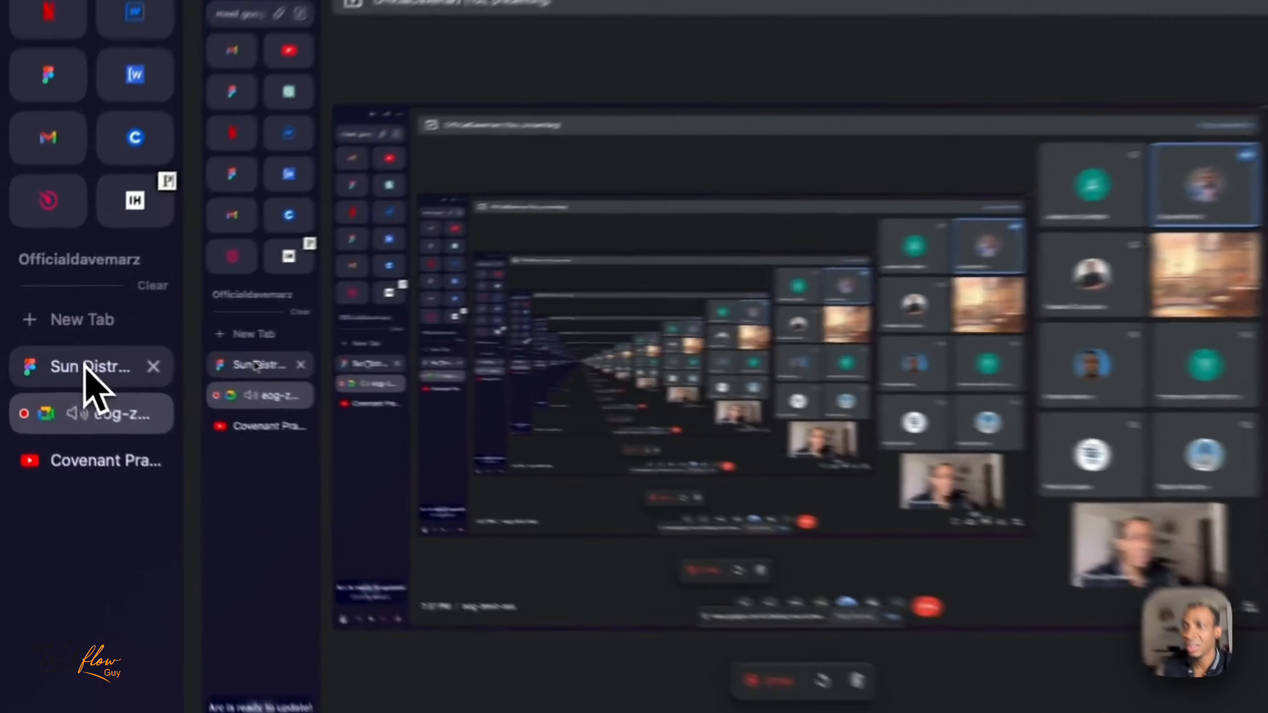
pyautogui.click(53, 352)
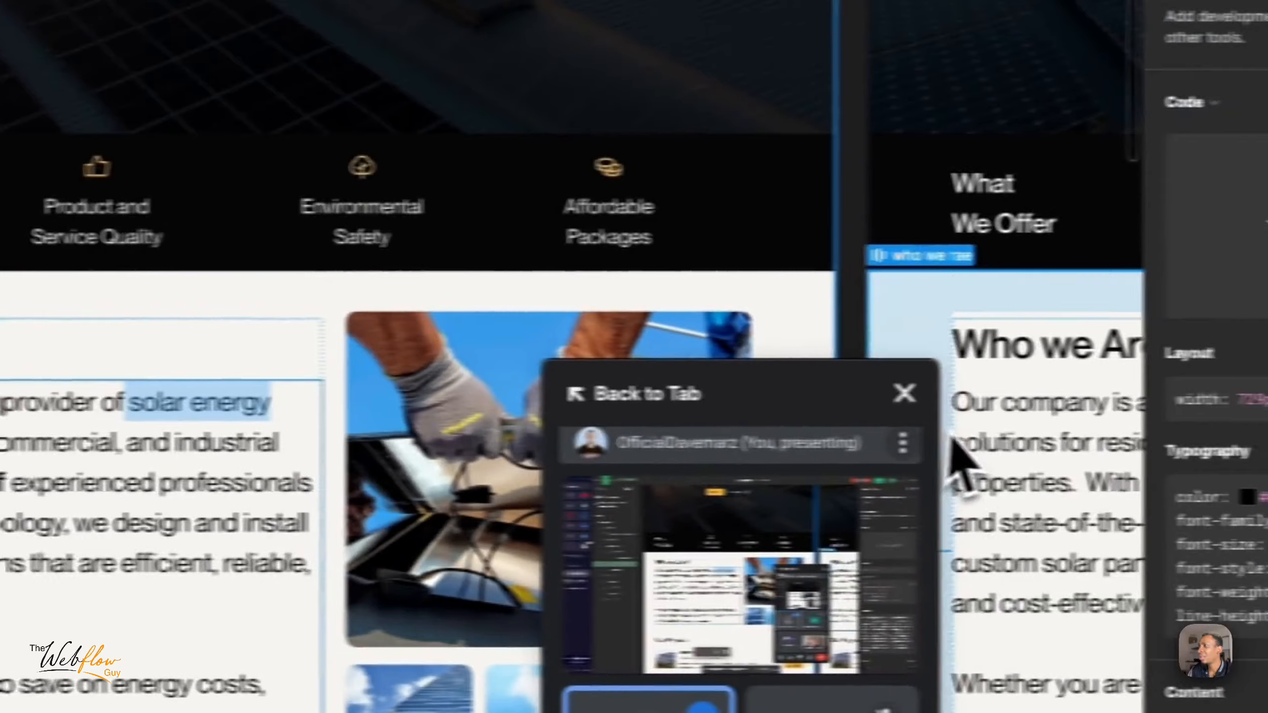
pyautogui.click(906, 393)
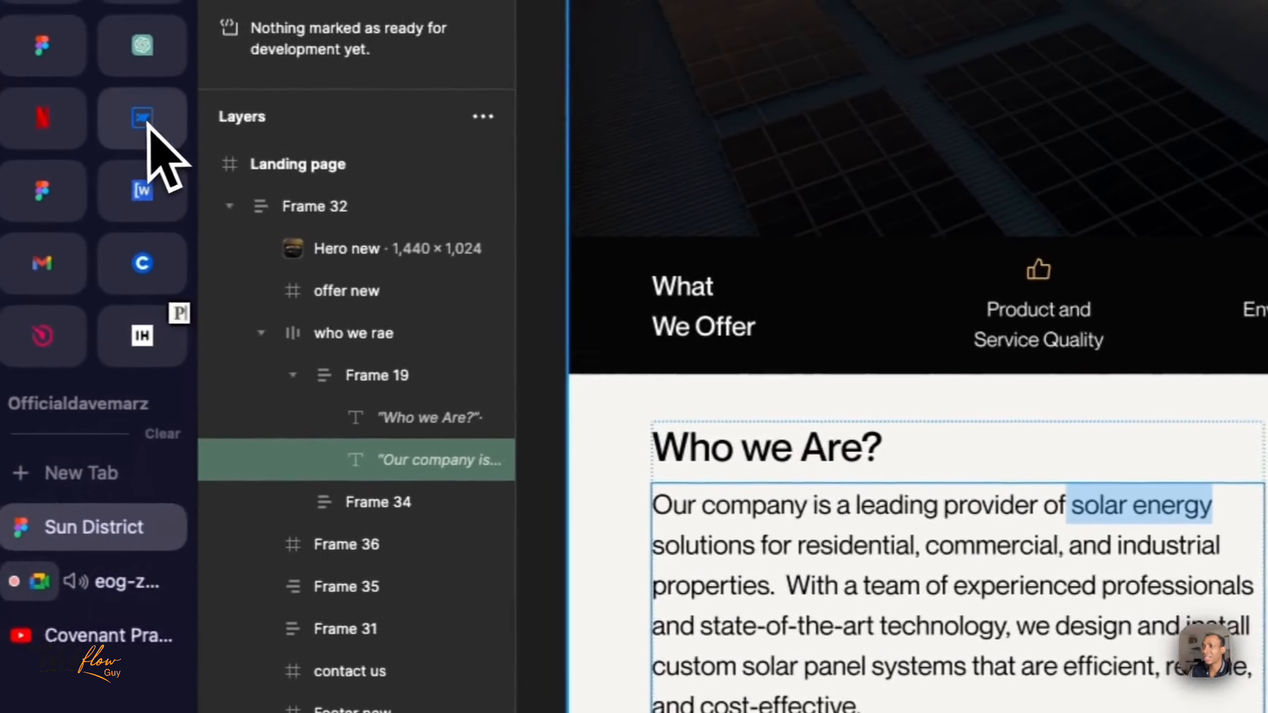
pyautogui.click(149, 131)
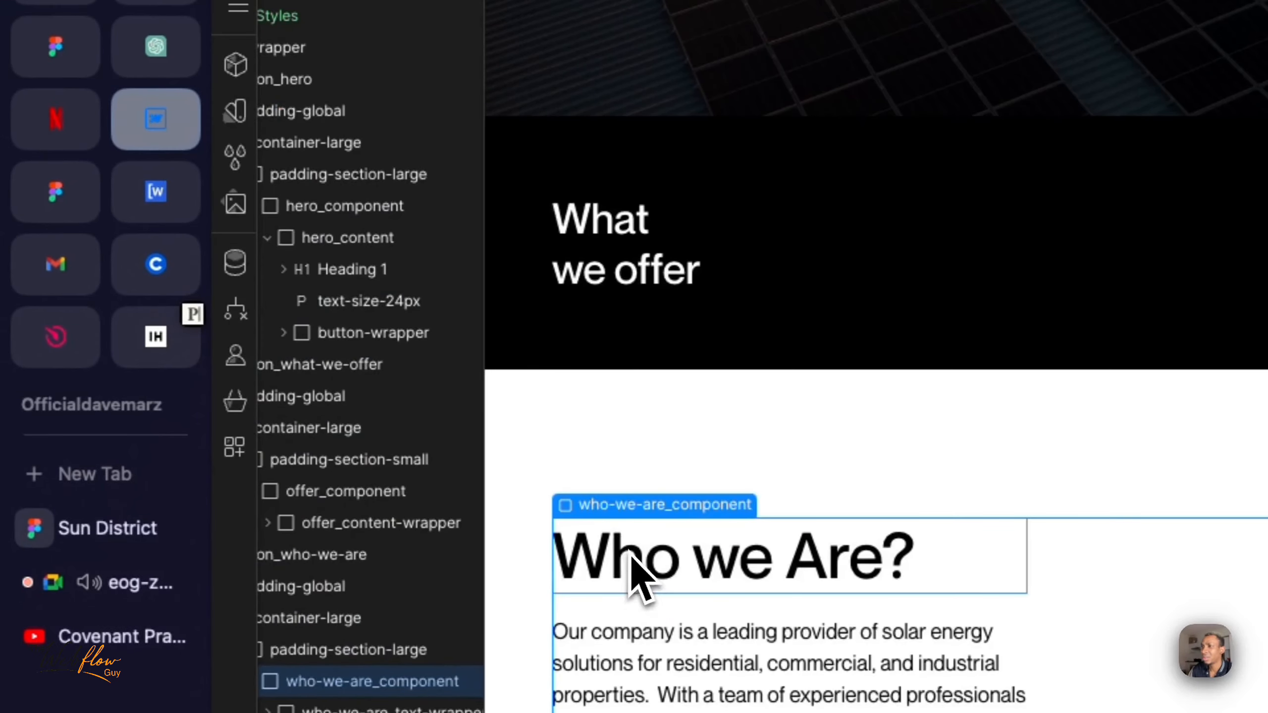
pyautogui.click(639, 574)
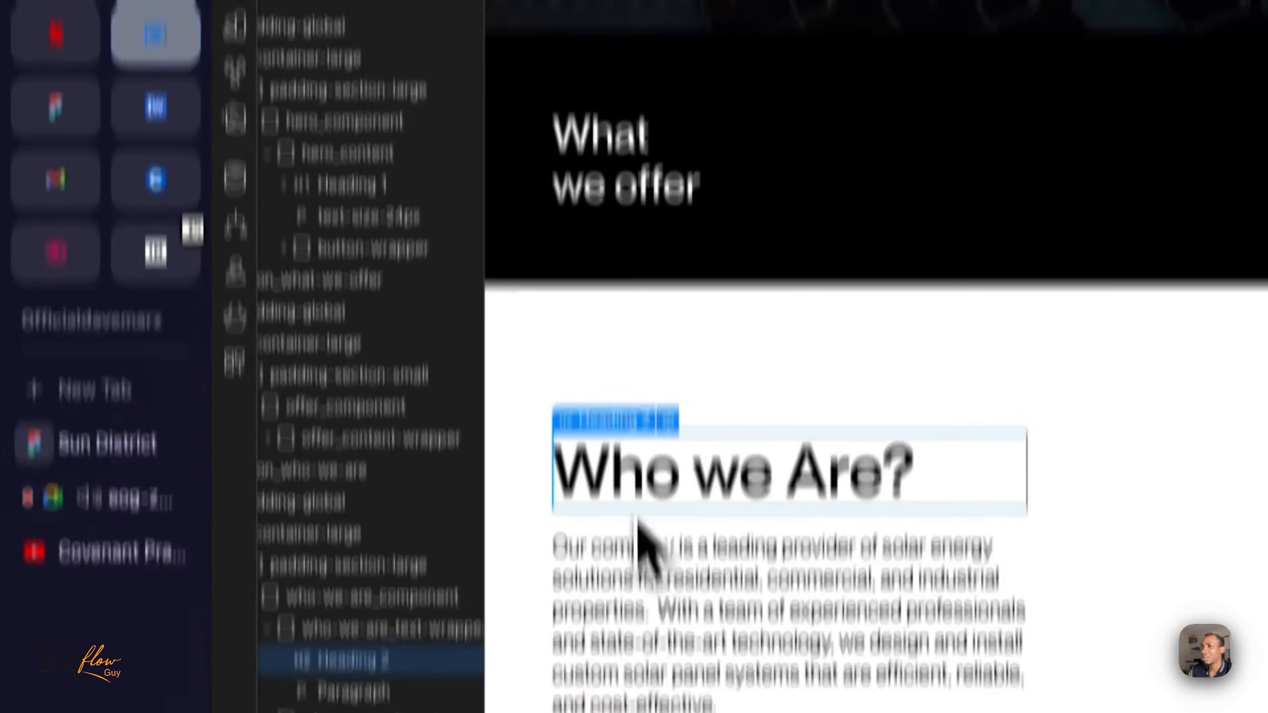
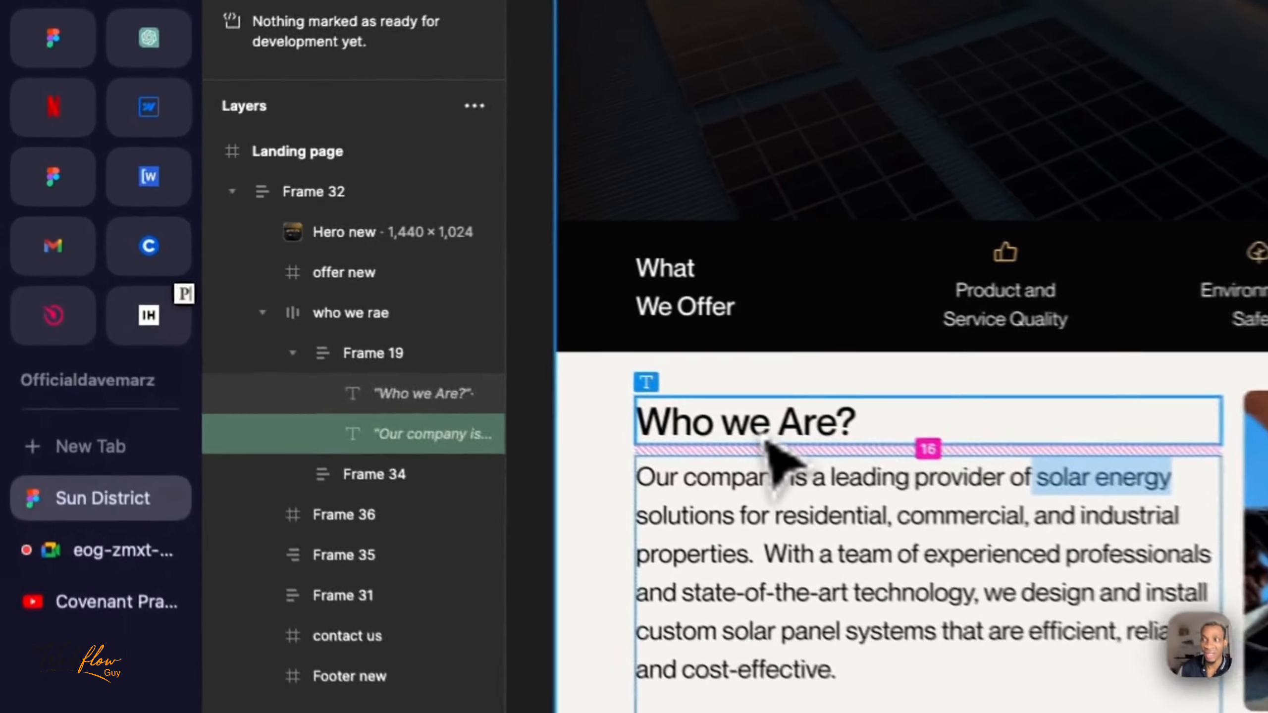
# - Inspect the "Who we Are?" heading and its paragraph in Figma, switch to Webflow, and compare them with the same paragraph there
pyautogui.click(397, 314)
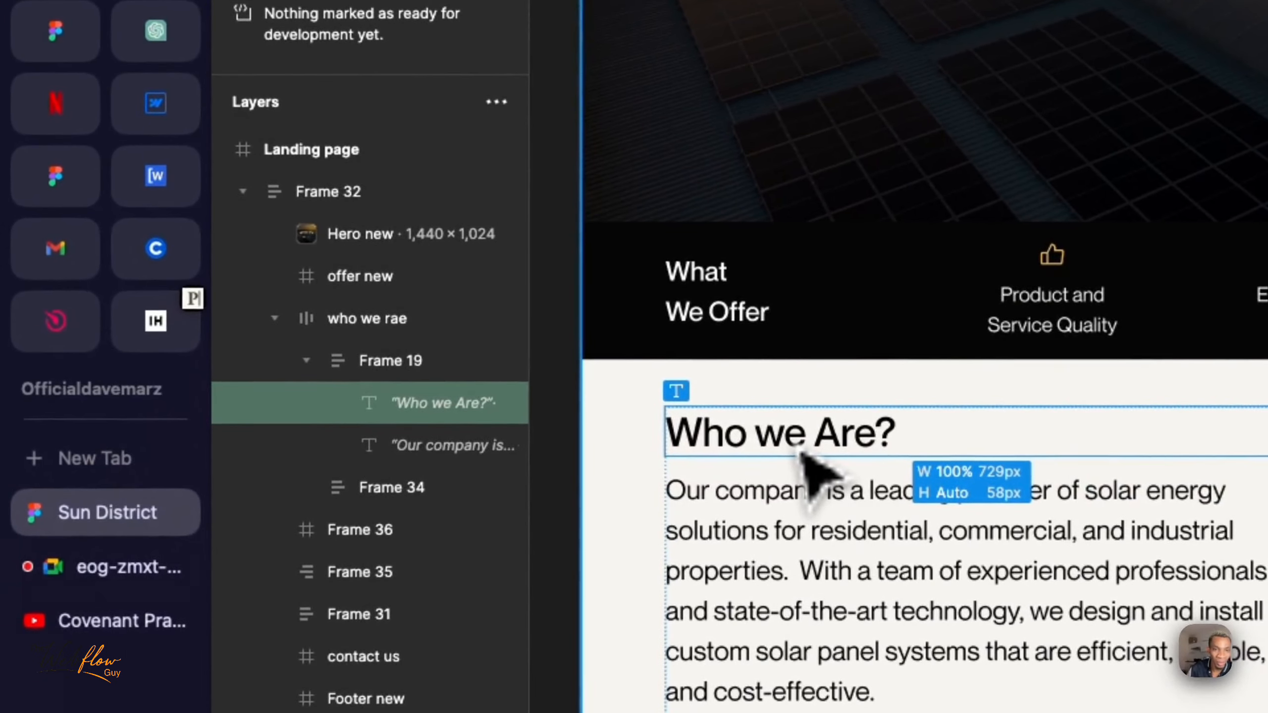
pyautogui.click(819, 599)
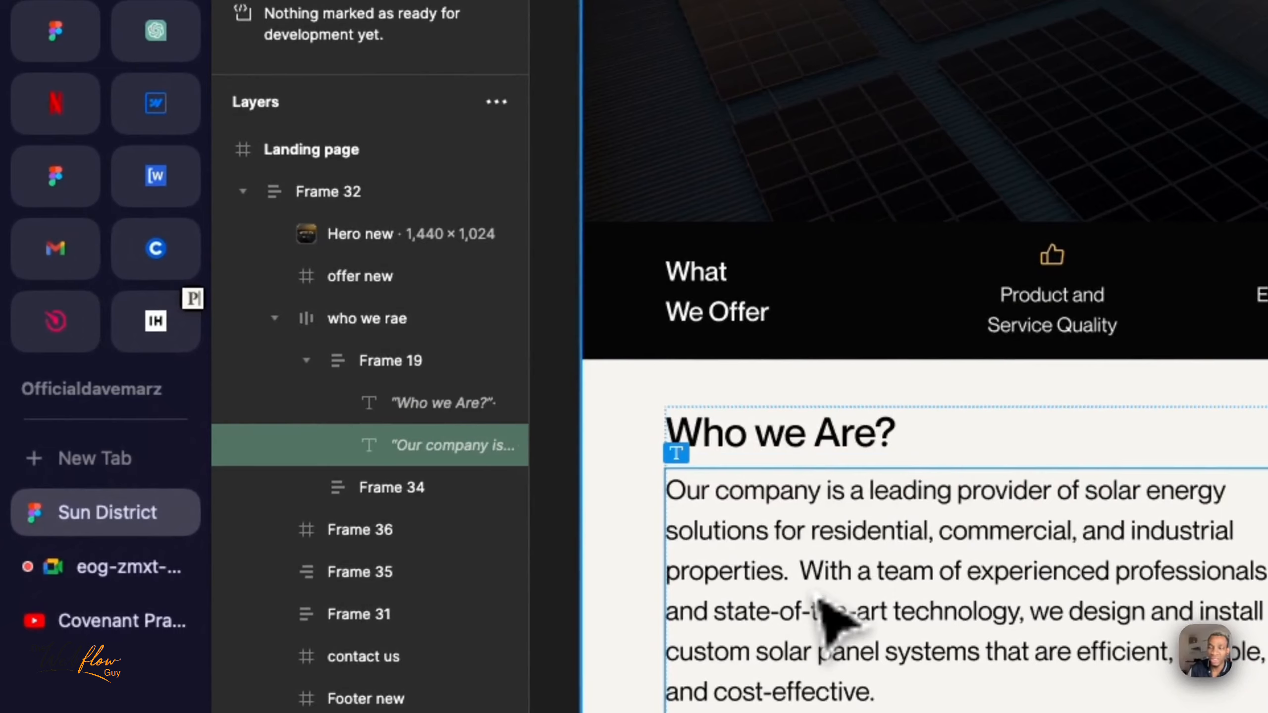
pyautogui.click(170, 120)
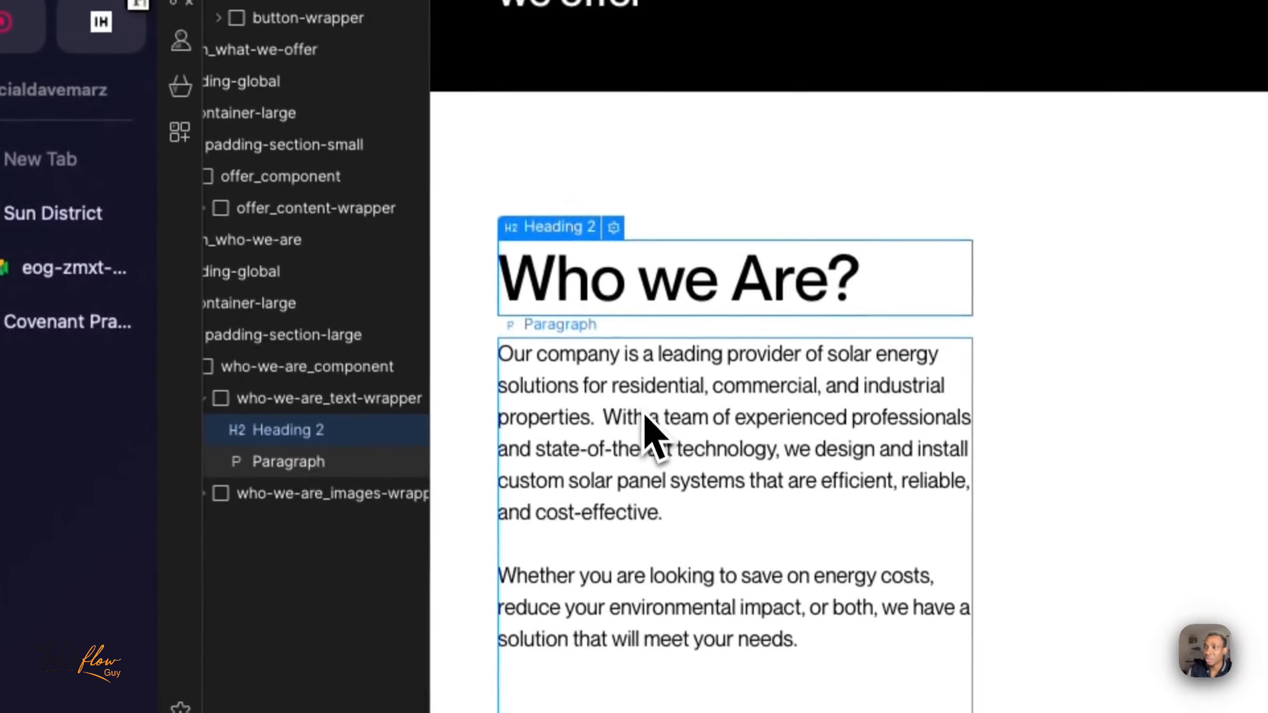
pyautogui.click(700, 705)
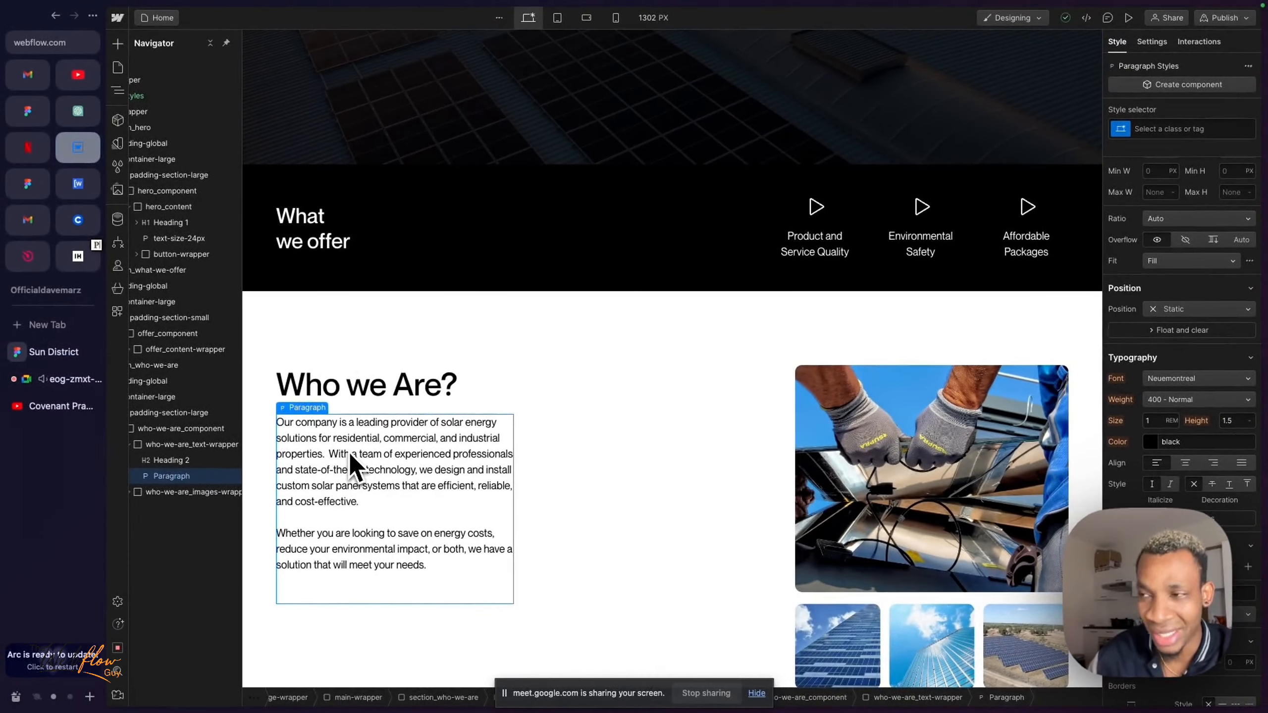
pyautogui.scroll(-1, 351, 456)
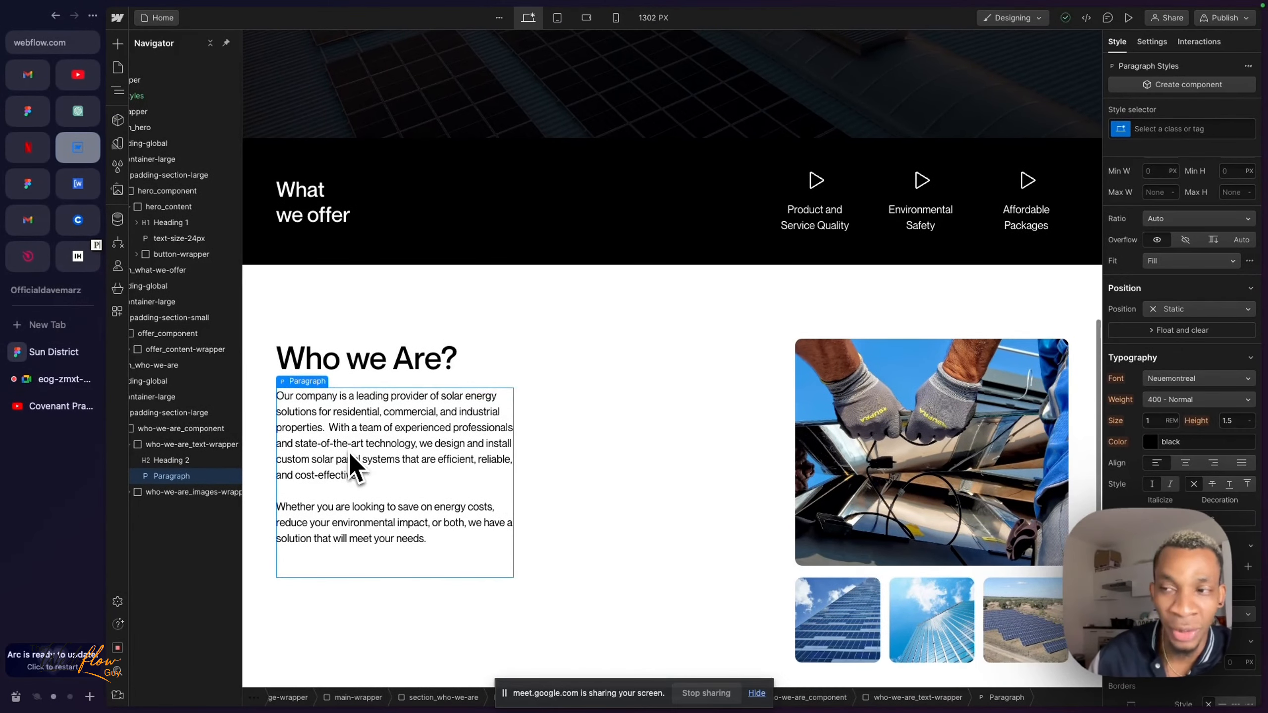
pyautogui.scroll(3, 343, 462)
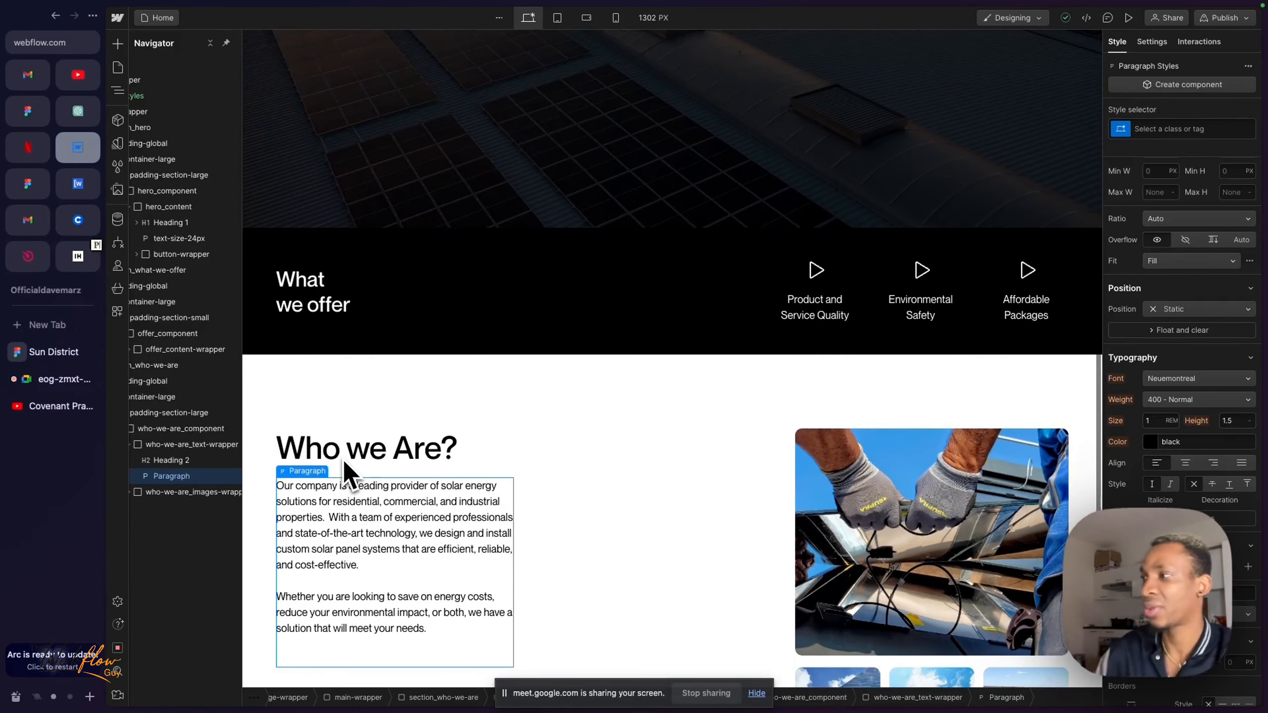
pyautogui.scroll(-2, 352, 474)
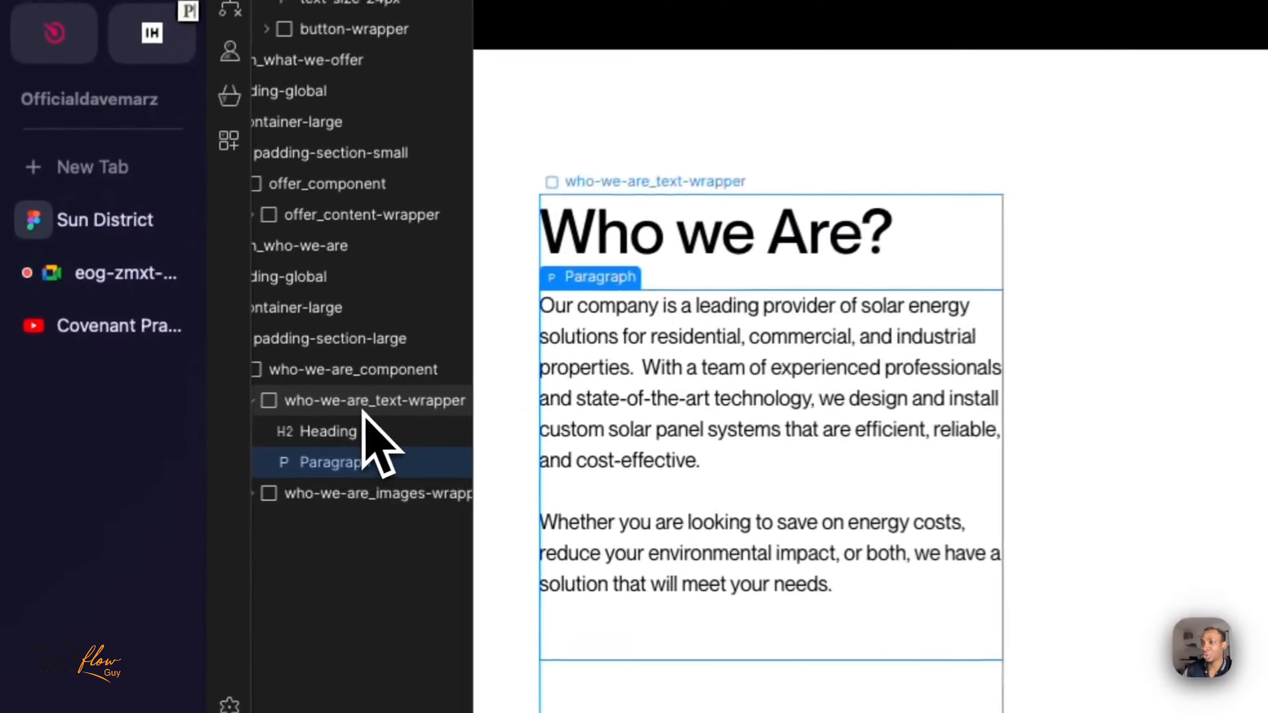
# - Collapse who-we-are_text-wrapper in the element tree and select who-we-are_images-wrapper beneath it
pyautogui.click(156, 446)
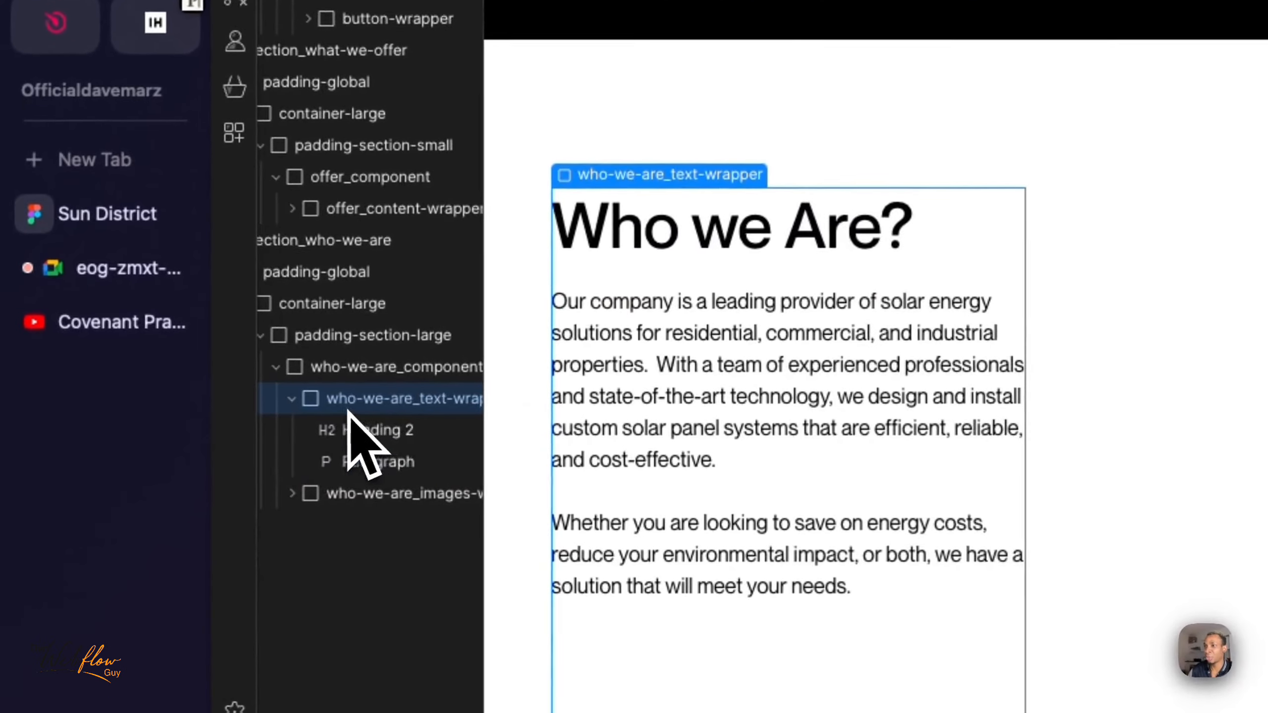
pyautogui.click(279, 398)
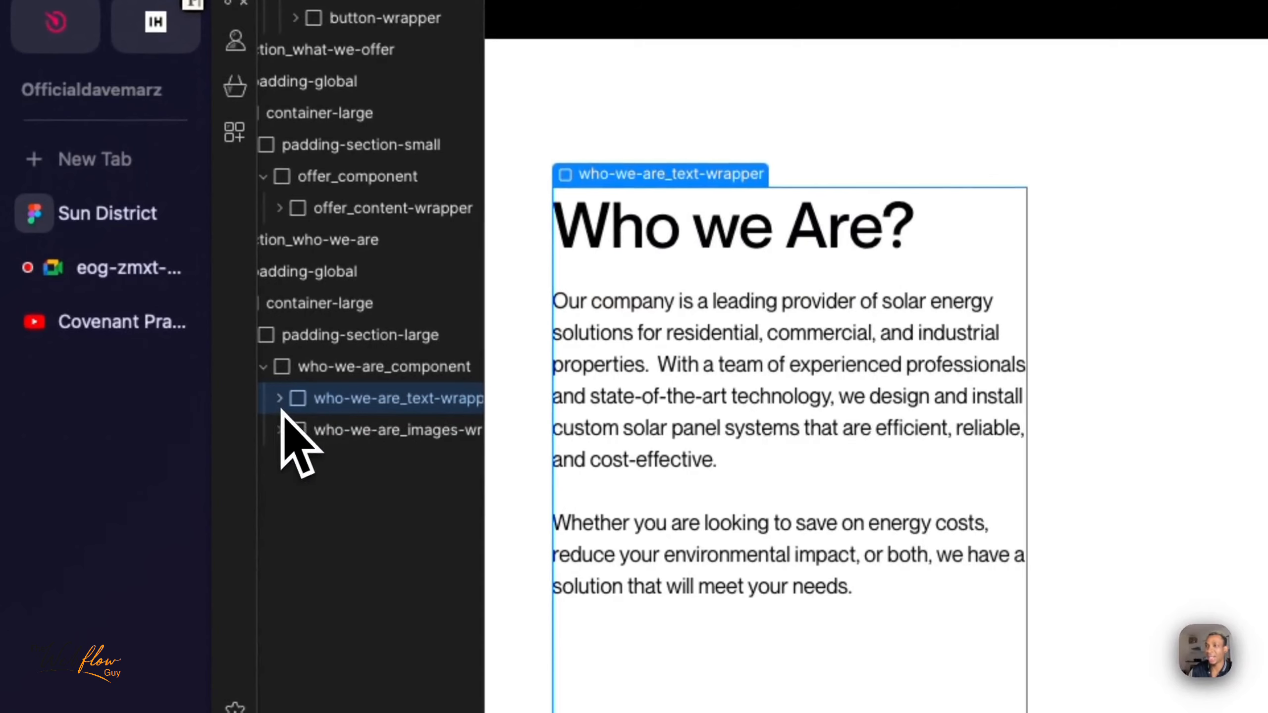
pyautogui.click(323, 430)
pyautogui.hscroll(2, 314, 450)
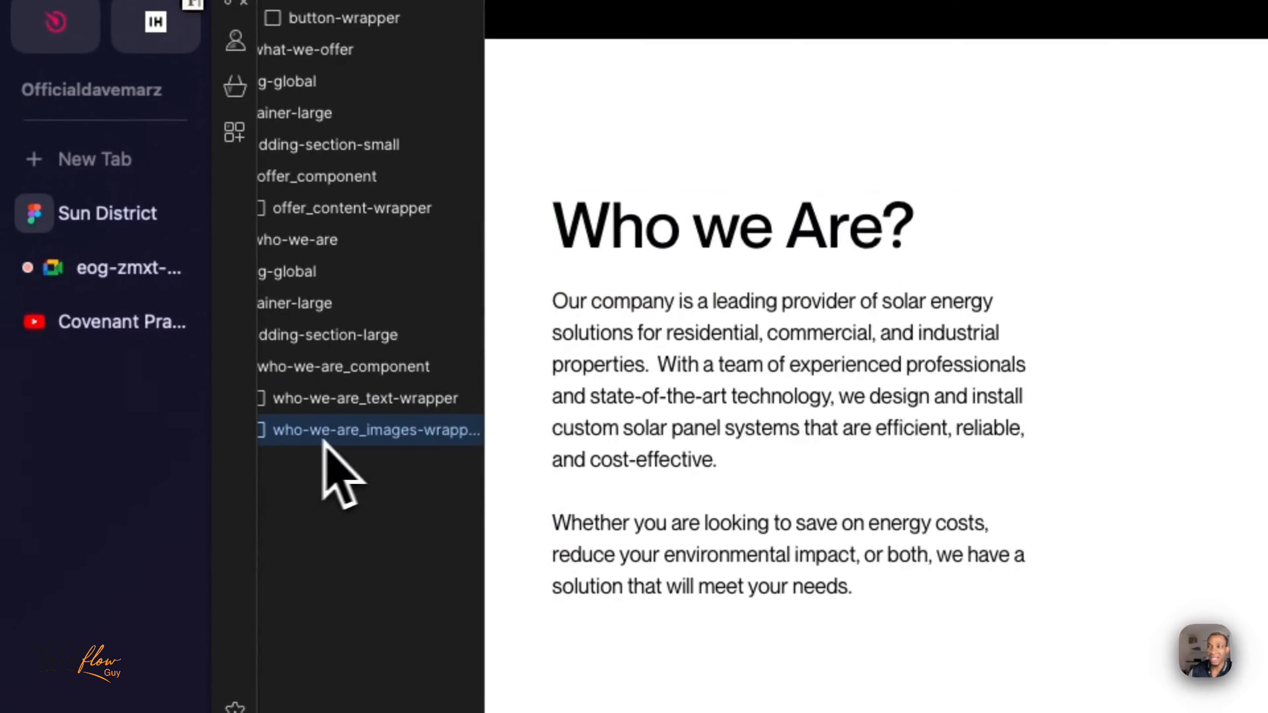
# - Check the Google Meet call, return to Webflow, and close the floating call window
pyautogui.click(138, 270)
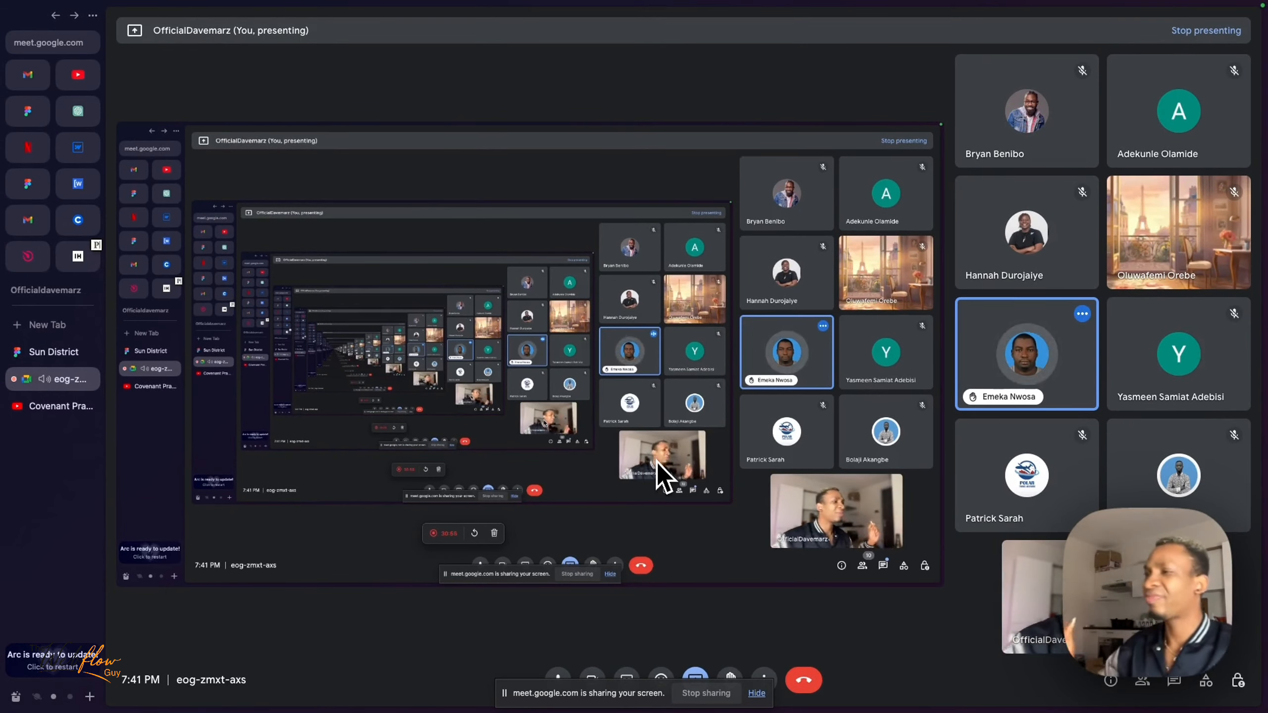
pyautogui.click(79, 147)
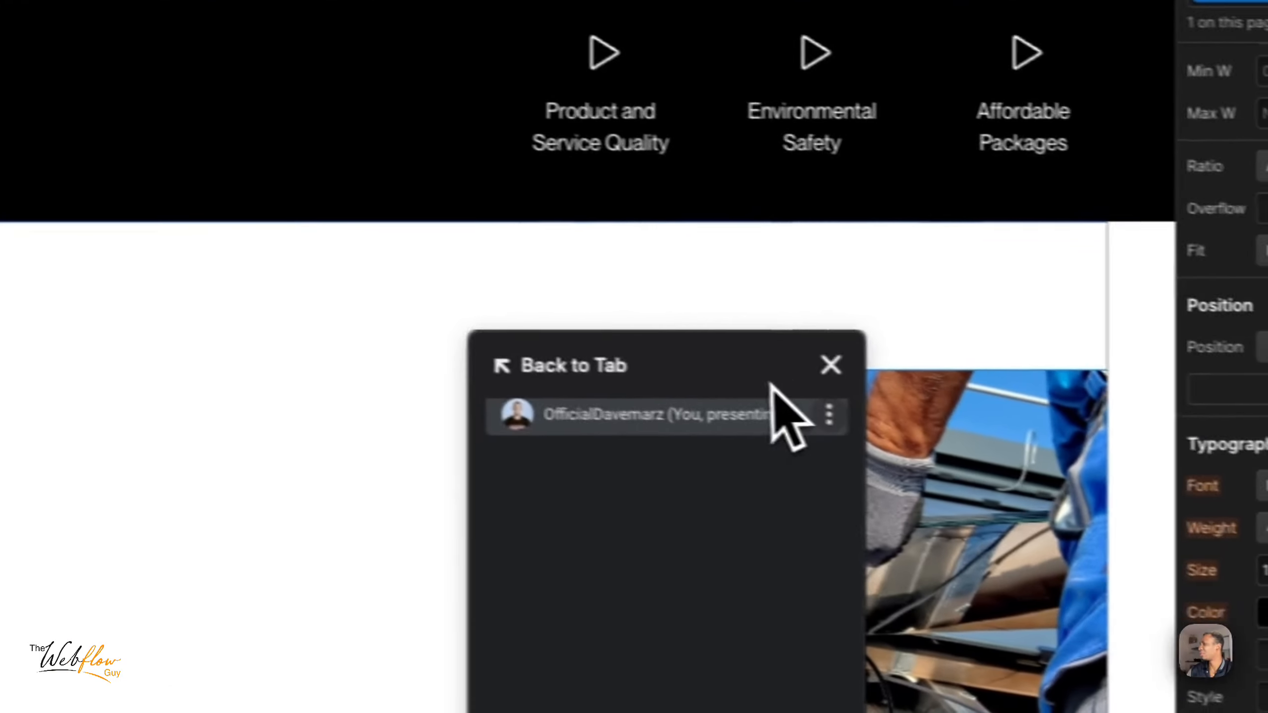
pyautogui.click(829, 365)
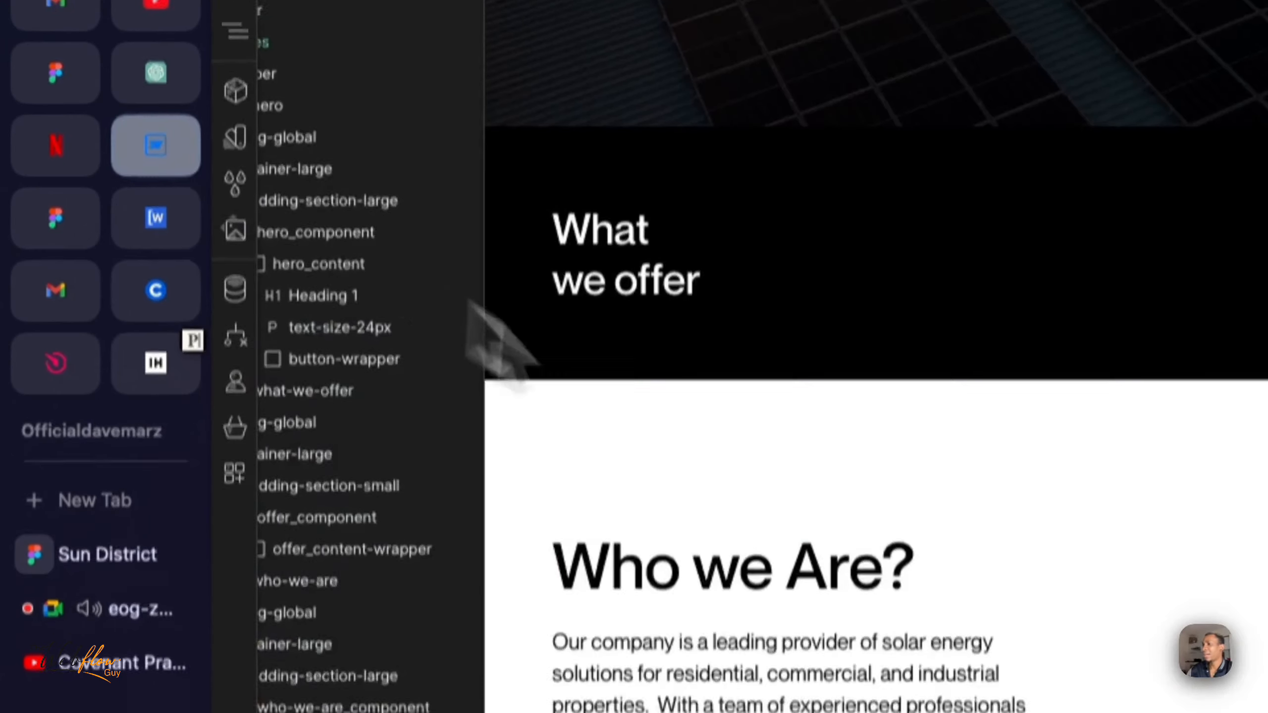
# - Select the Who we Are paragraph in Webflow, check its font size in the Figma design, and return to Webflow
pyautogui.click(707, 629)
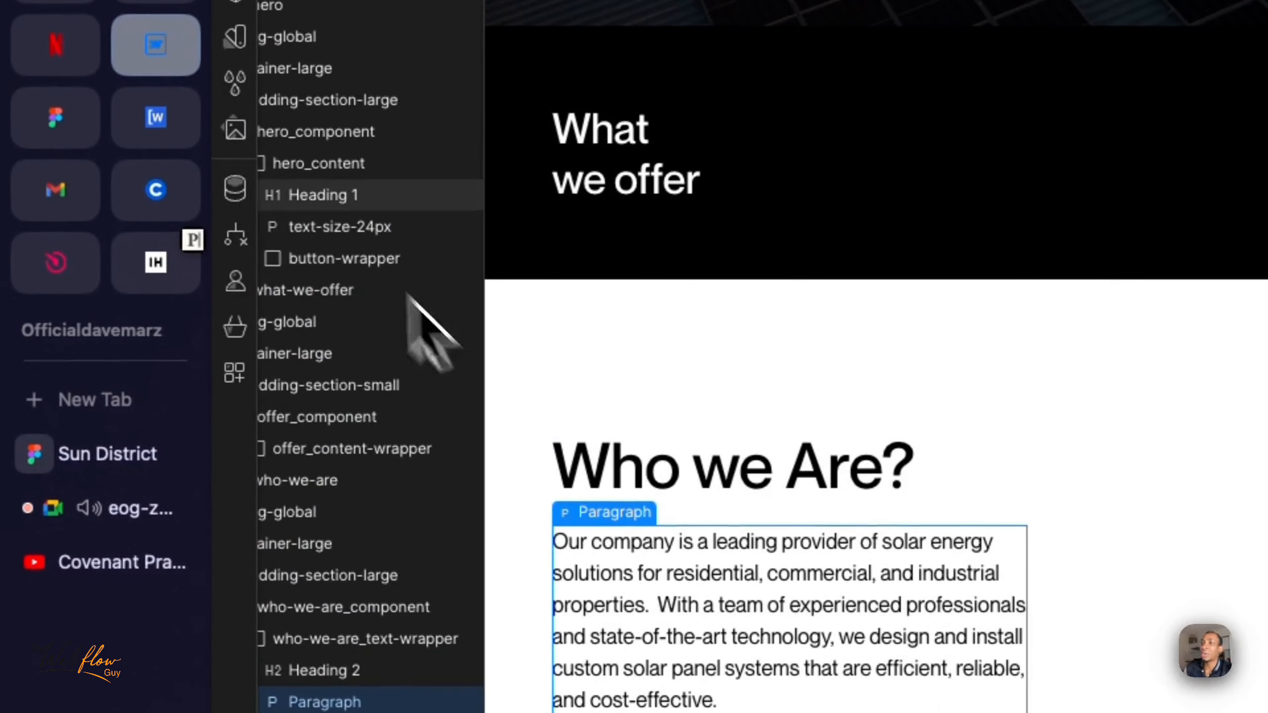
pyautogui.click(94, 462)
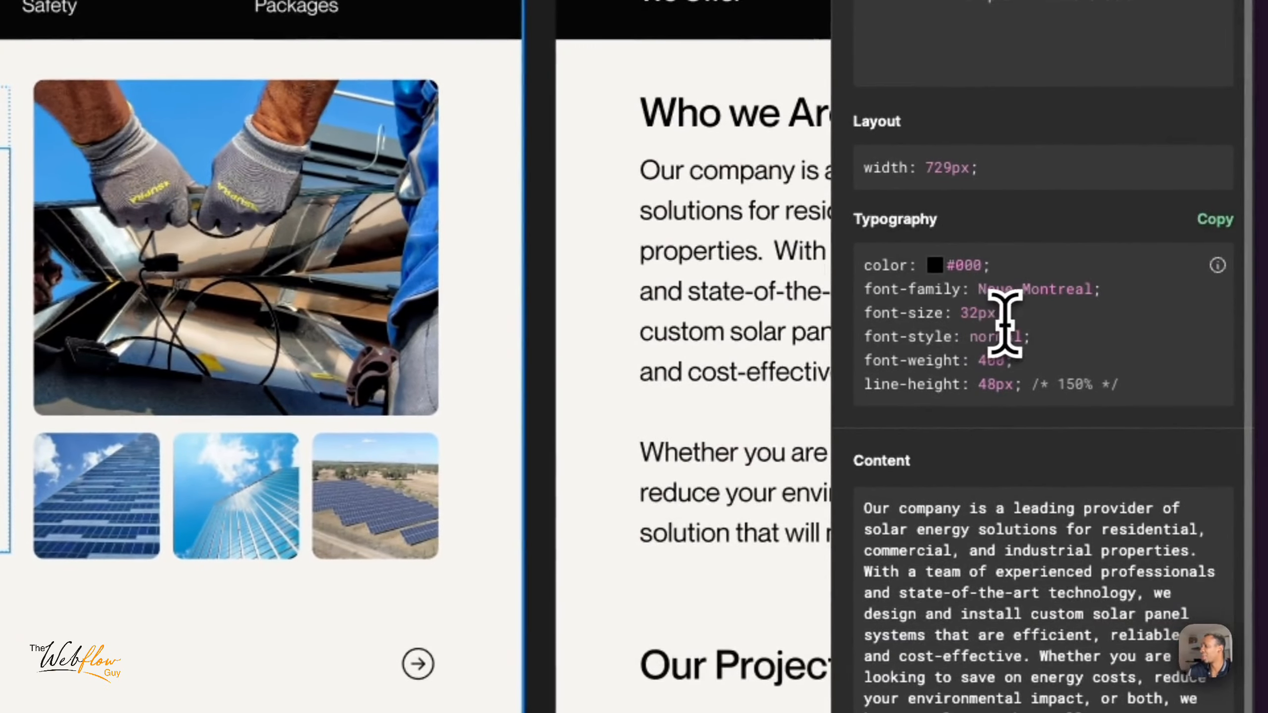
pyautogui.moveTo(1004, 319); pyautogui.dragTo(905, 307)
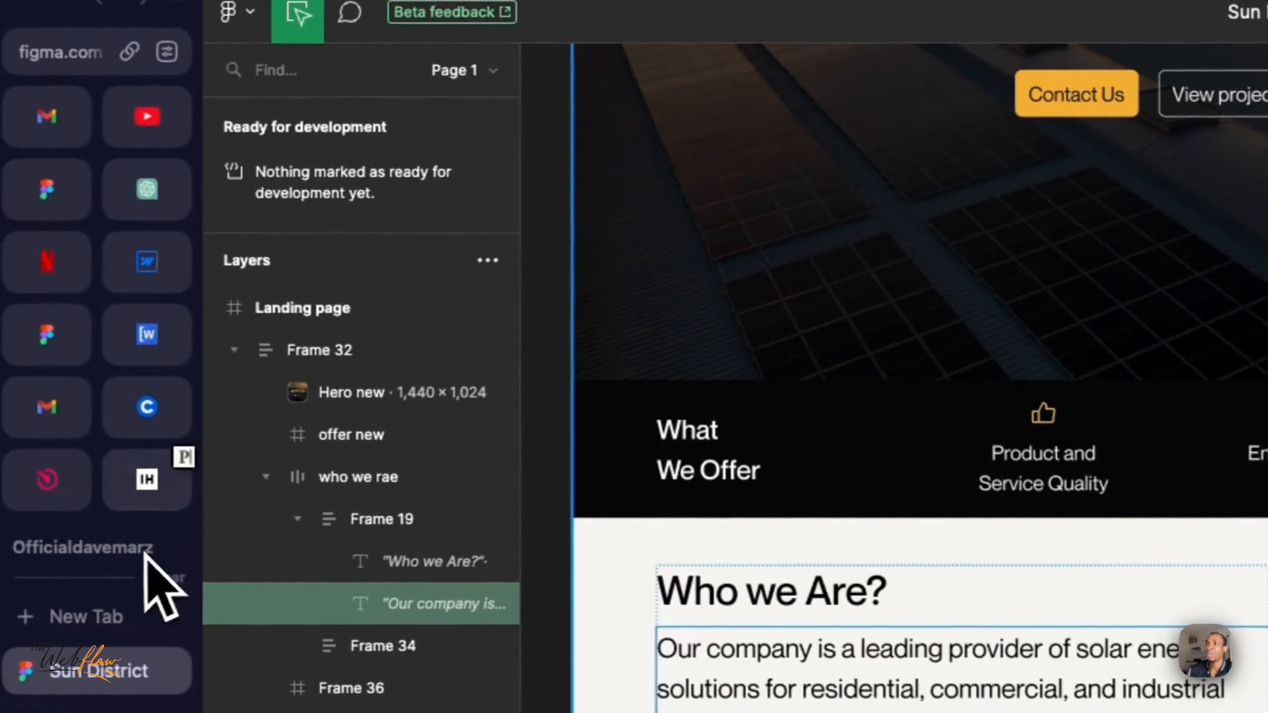
pyautogui.click(159, 270)
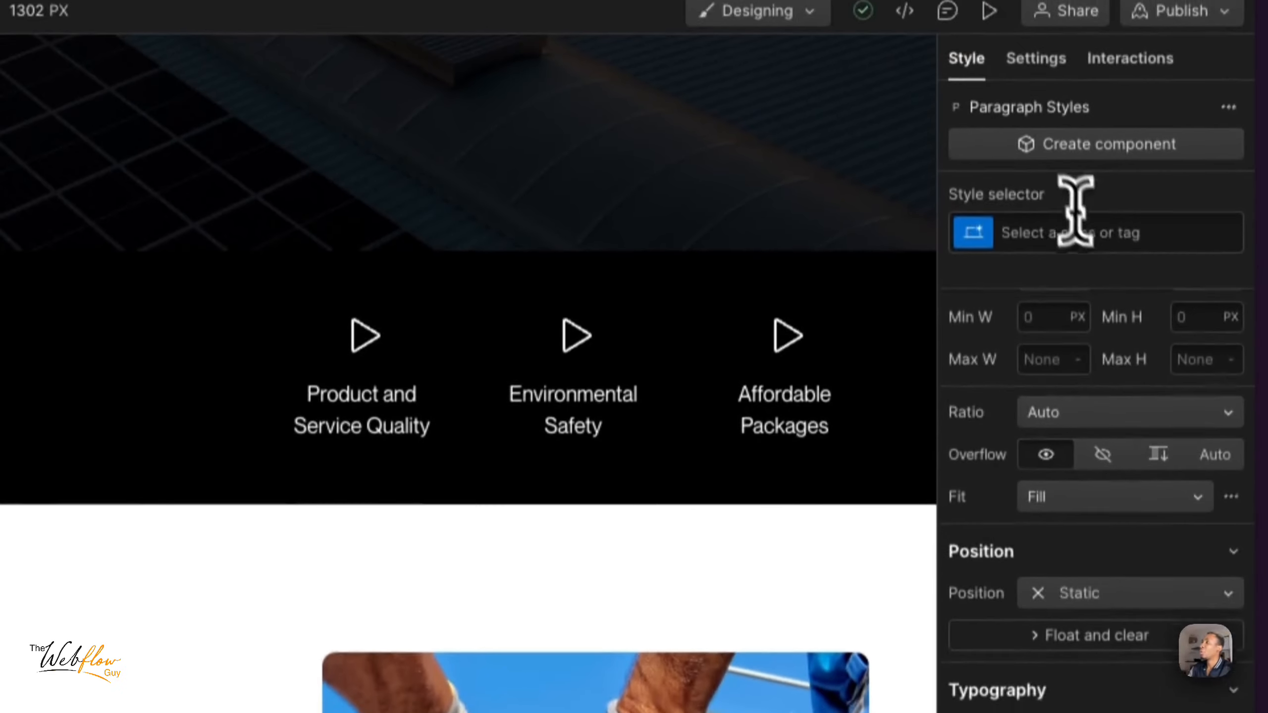
# - Apply the existing text-size-large class to the Who we Are paragraph
pyautogui.click(1076, 227)
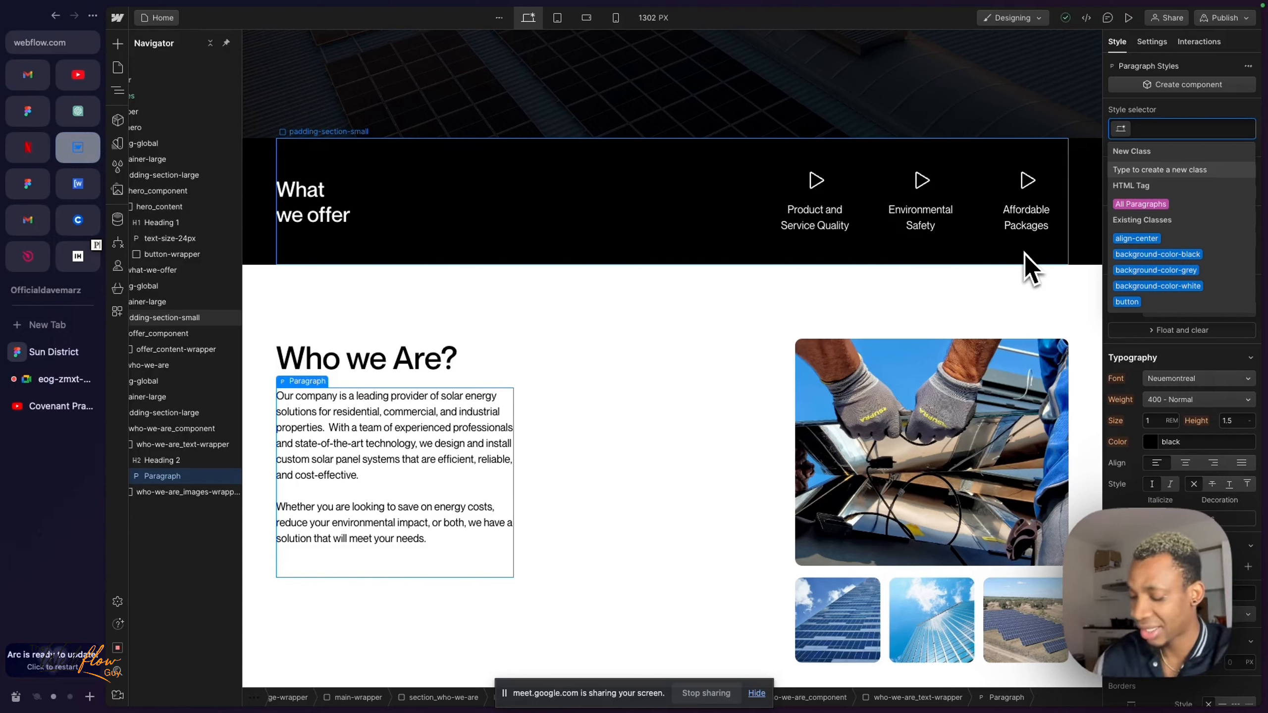
pyautogui.write('textsiz')
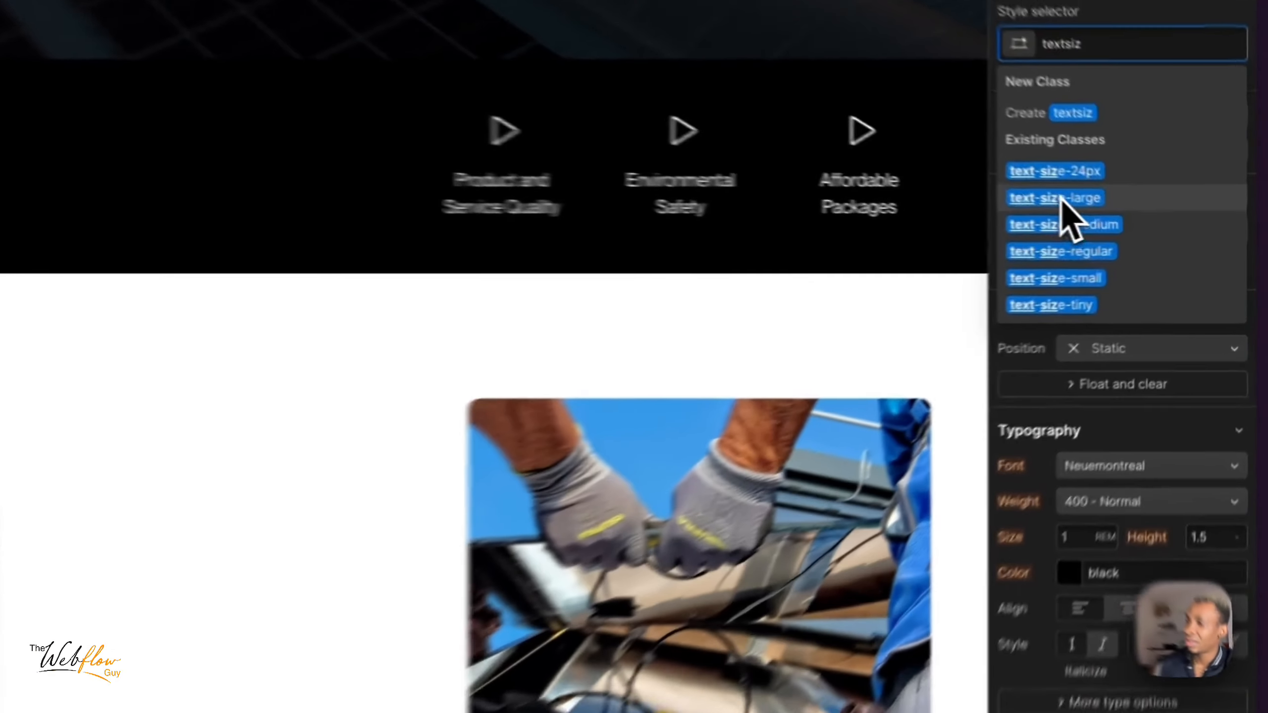
pyautogui.click(1155, 224)
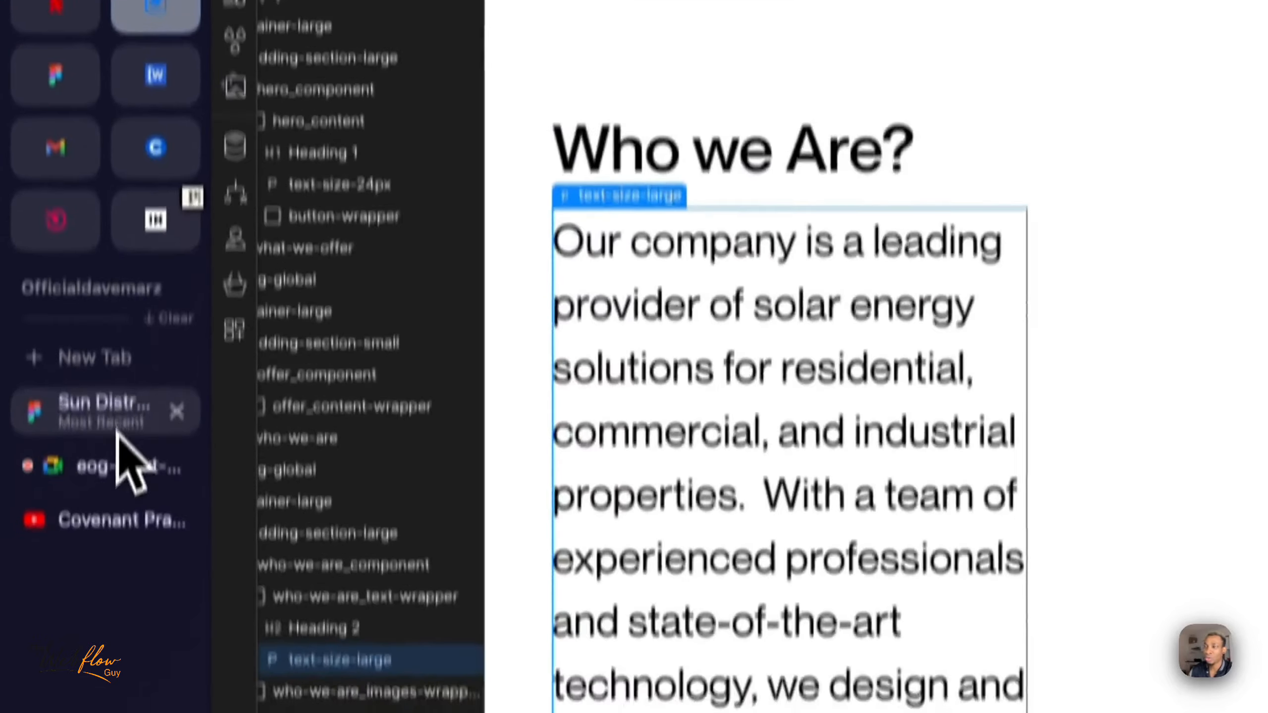
# - Compare where the first line of the Who we Are paragraph wraps in Figma with its wrapping in Webflow
pyautogui.click(100, 594)
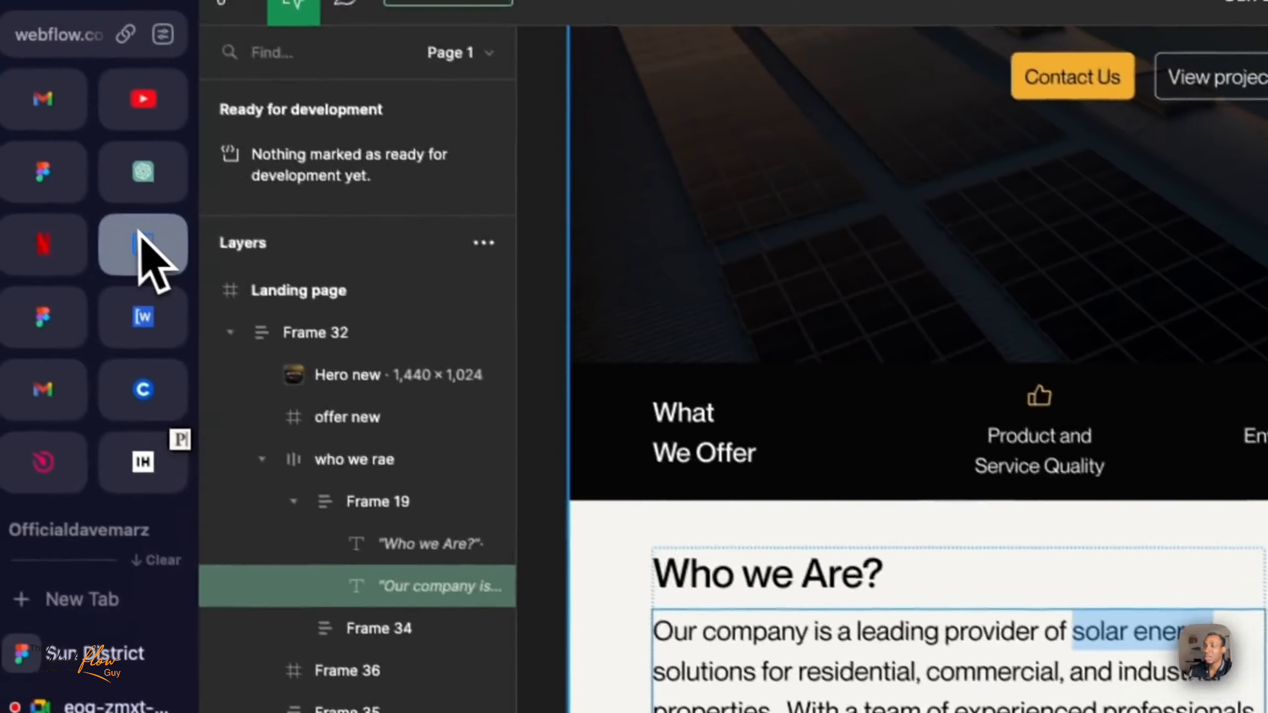
pyautogui.click(144, 247)
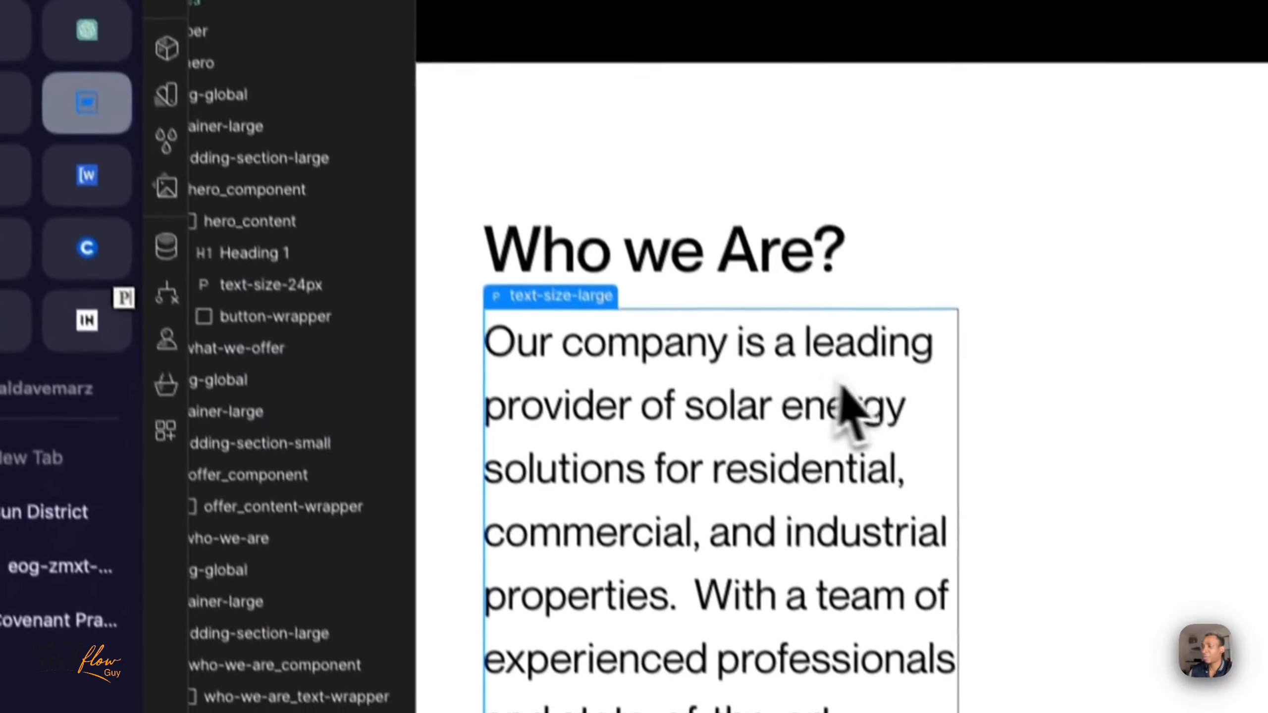
pyautogui.doubleClick(689, 402)
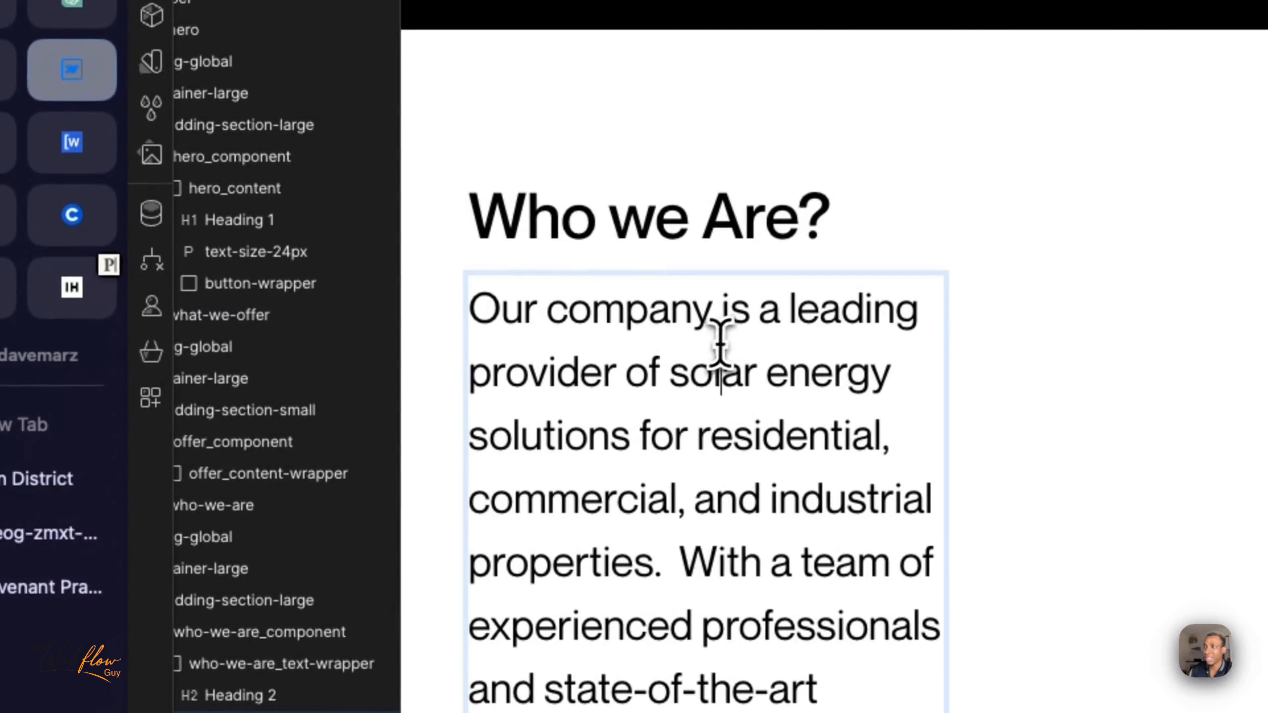
pyautogui.moveTo(720, 352); pyautogui.dragTo(720, 487)
pyautogui.moveTo(917, 306); pyautogui.dragTo(841, 300)
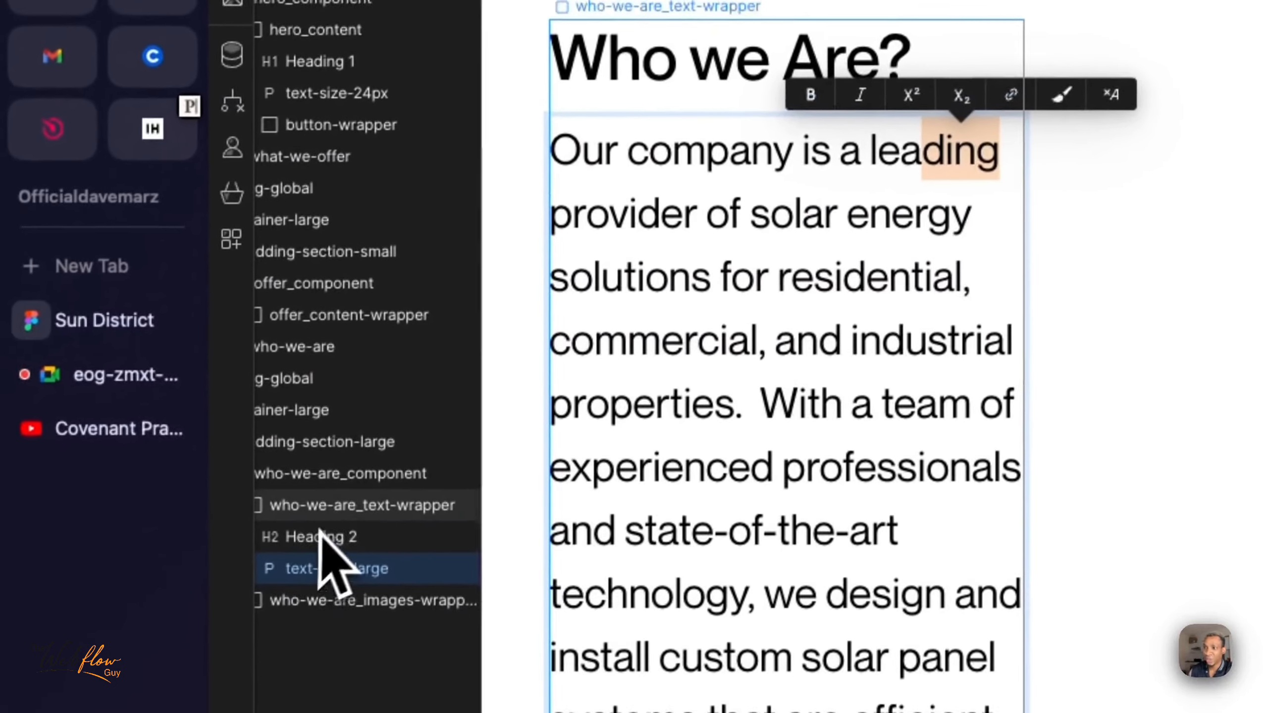
# - Set the width of who-we-are_text-wrapper to 56%, trying 40%, 50% and 55% first
pyautogui.click(344, 502)
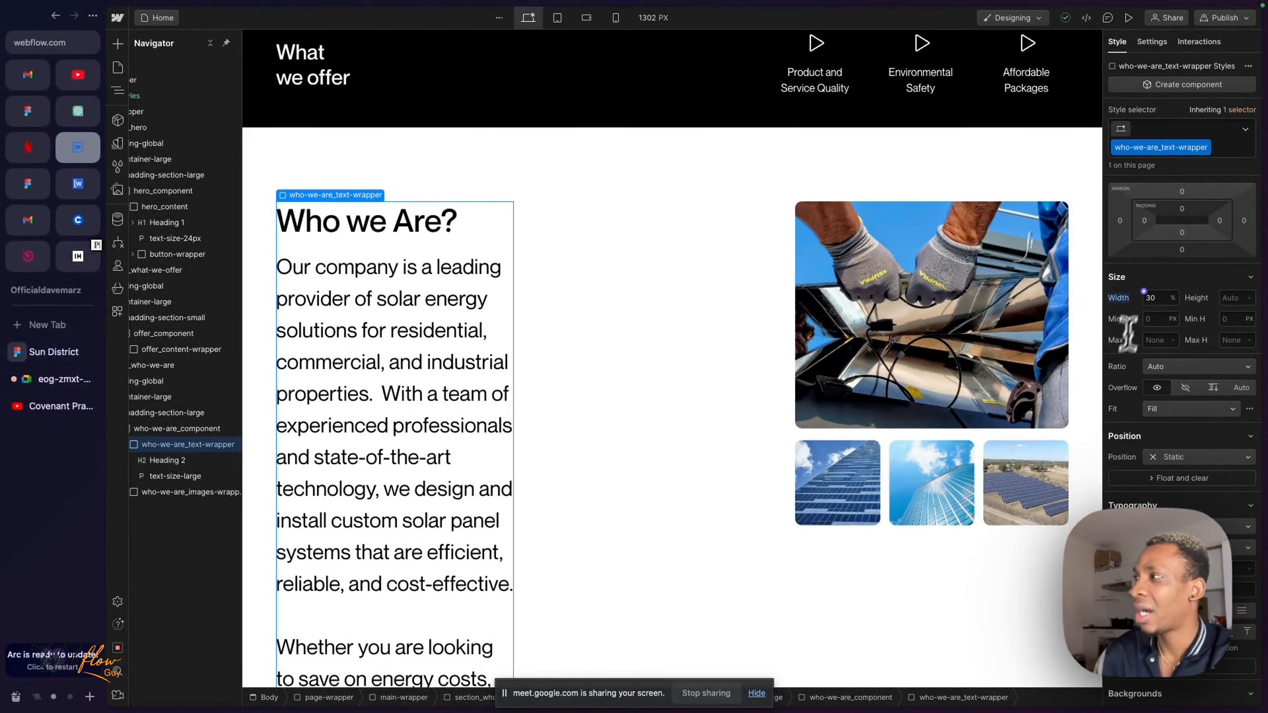
pyautogui.click(1158, 298)
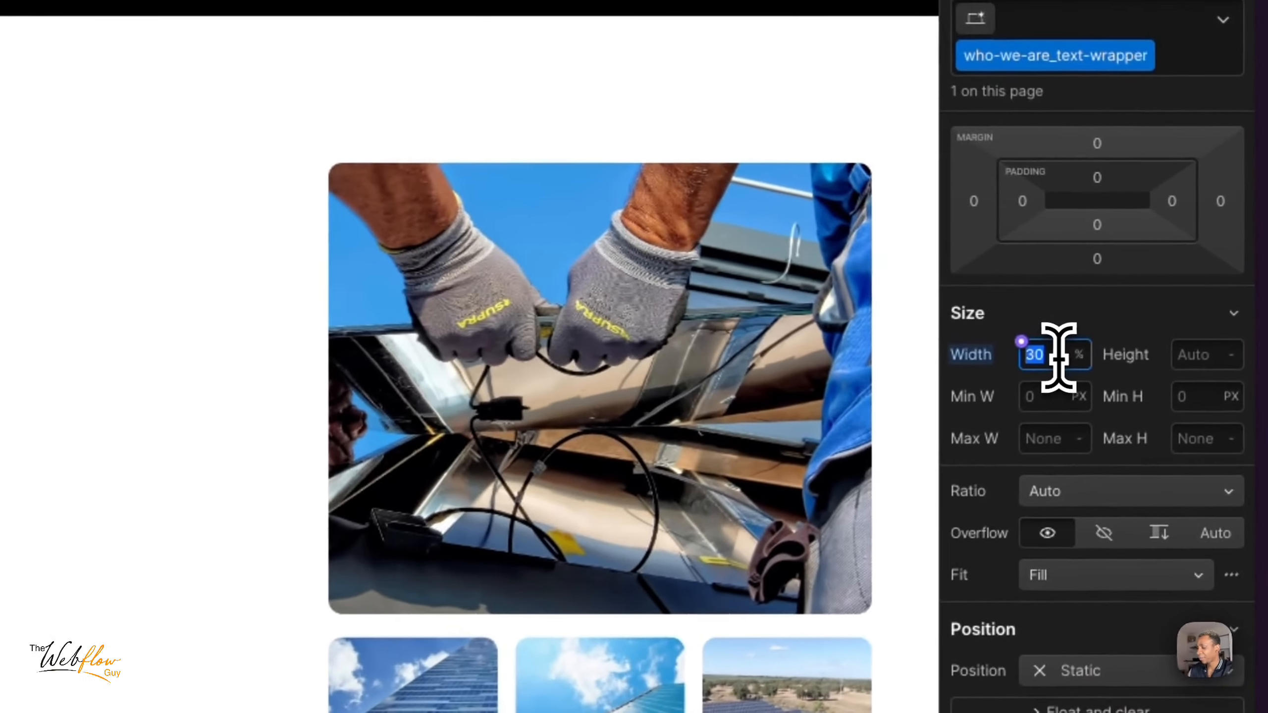
pyautogui.write('40')
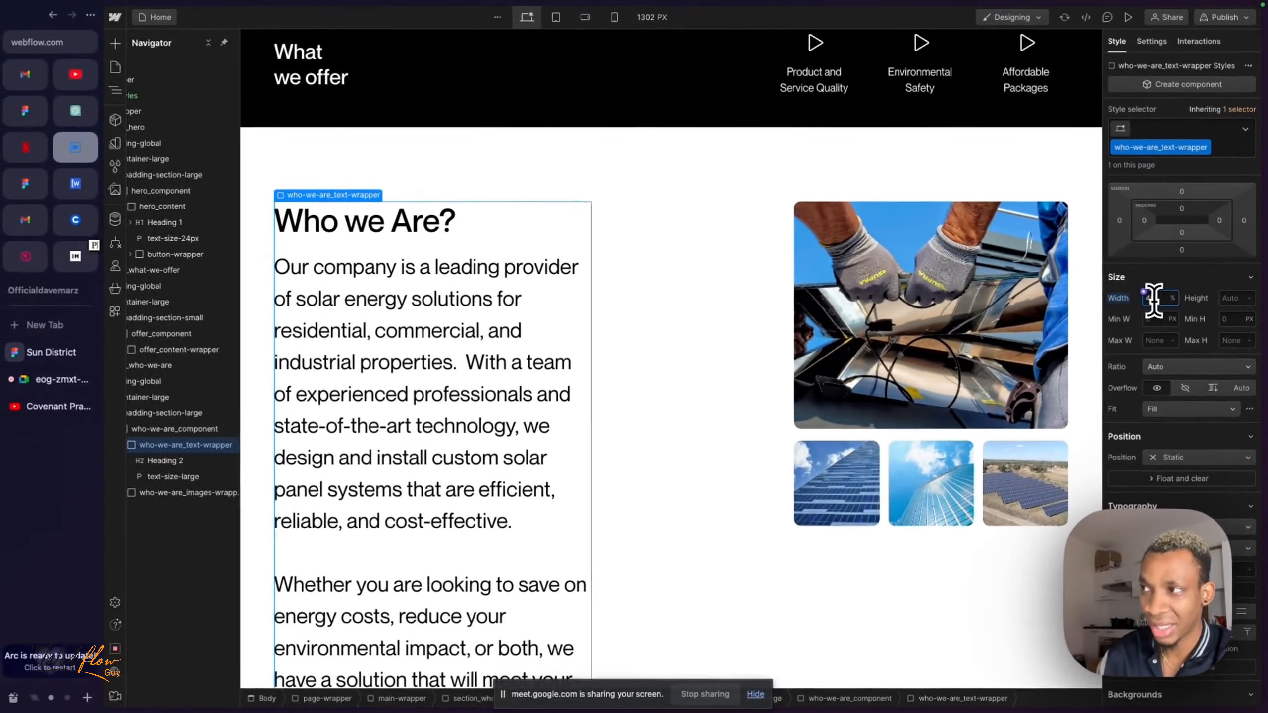
pyautogui.write('50')
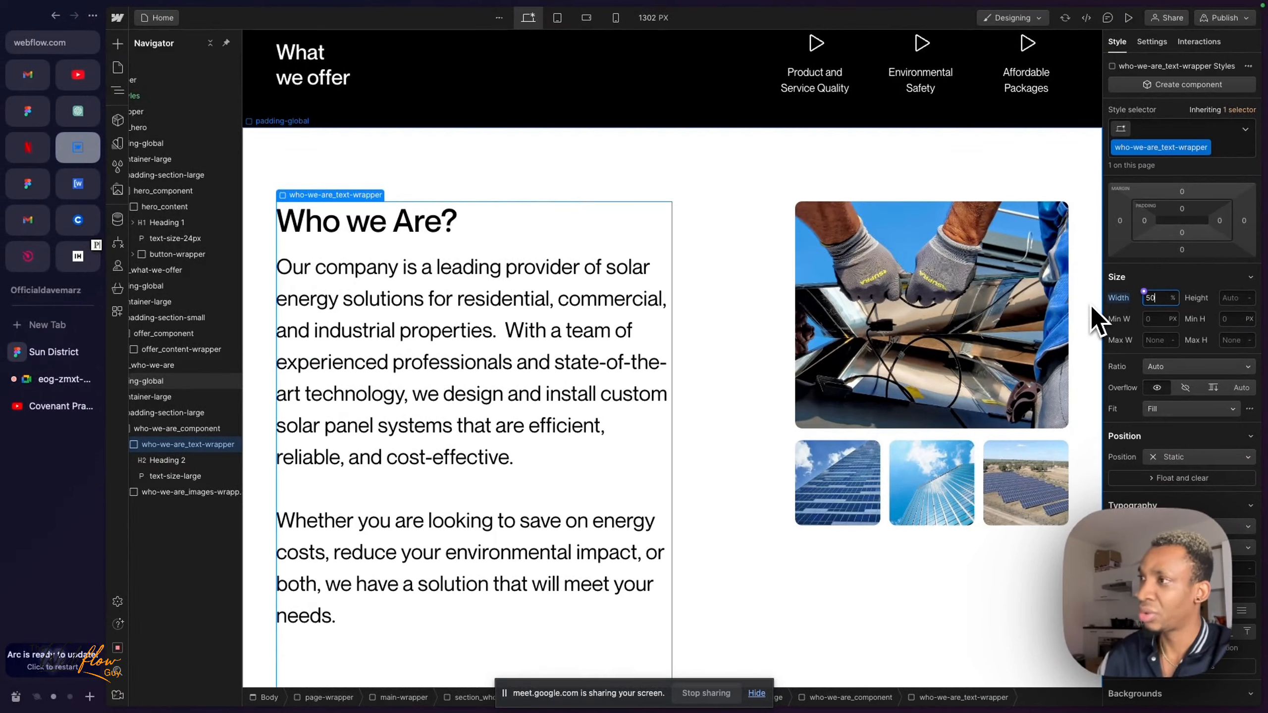
pyautogui.write('5')
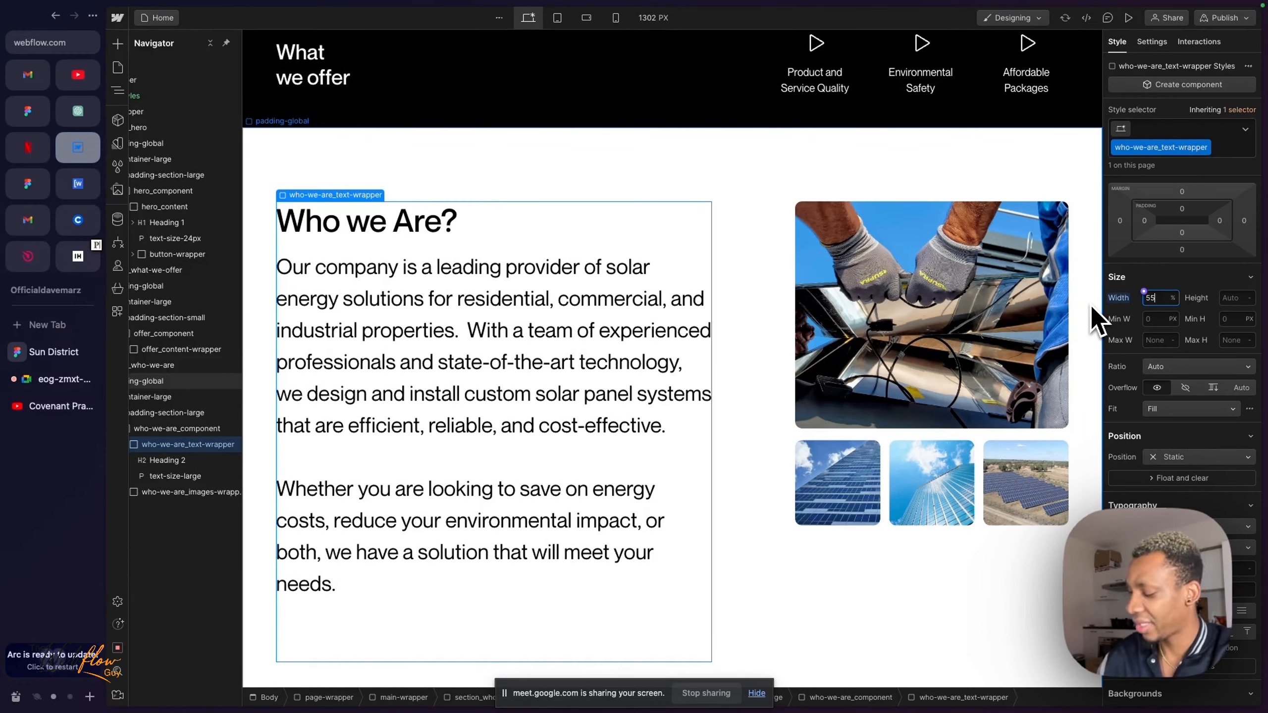
pyautogui.press('Up')
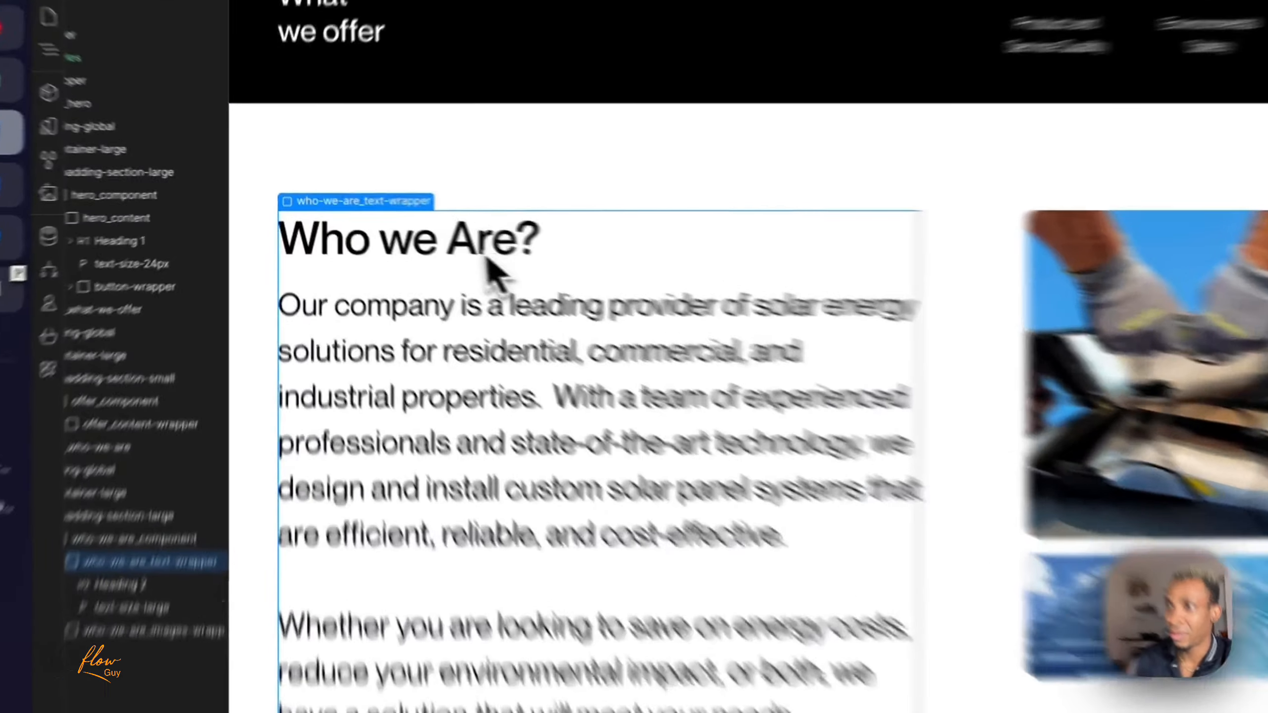
# - Inspect the styles of the Who we Are heading and its text-size-large paragraph in turn
pyautogui.click(403, 231)
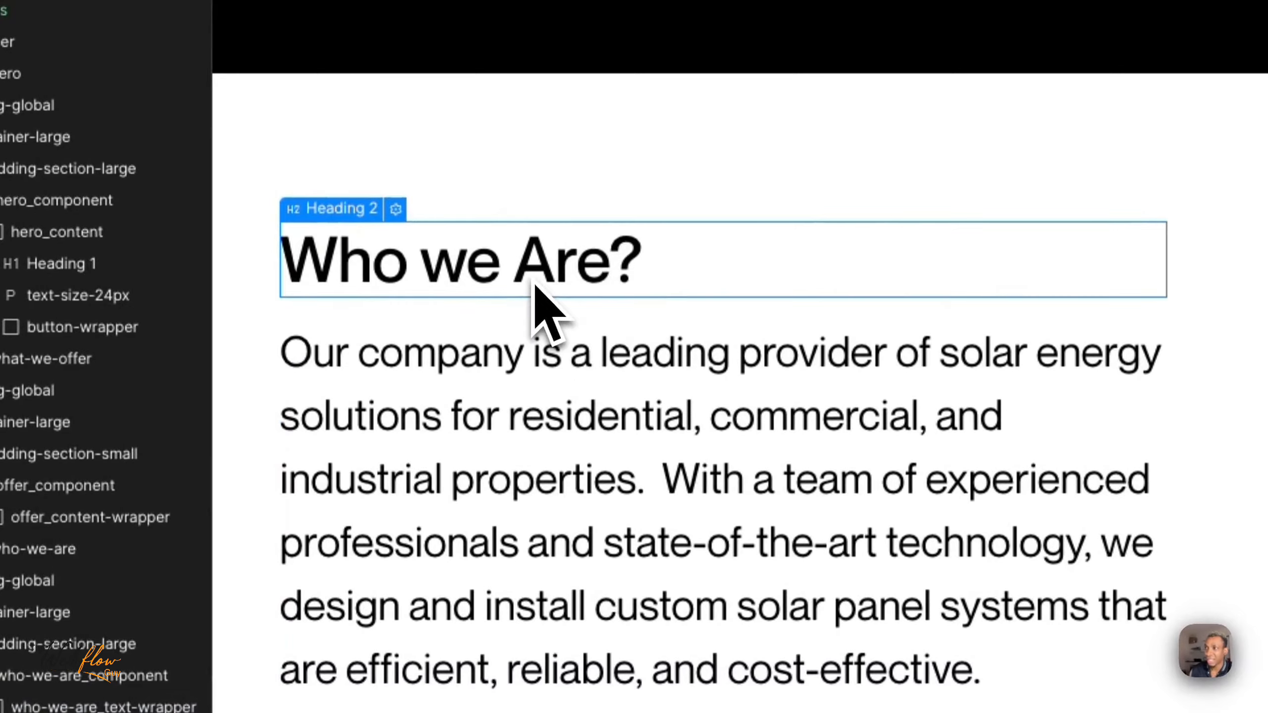
pyautogui.click(531, 447)
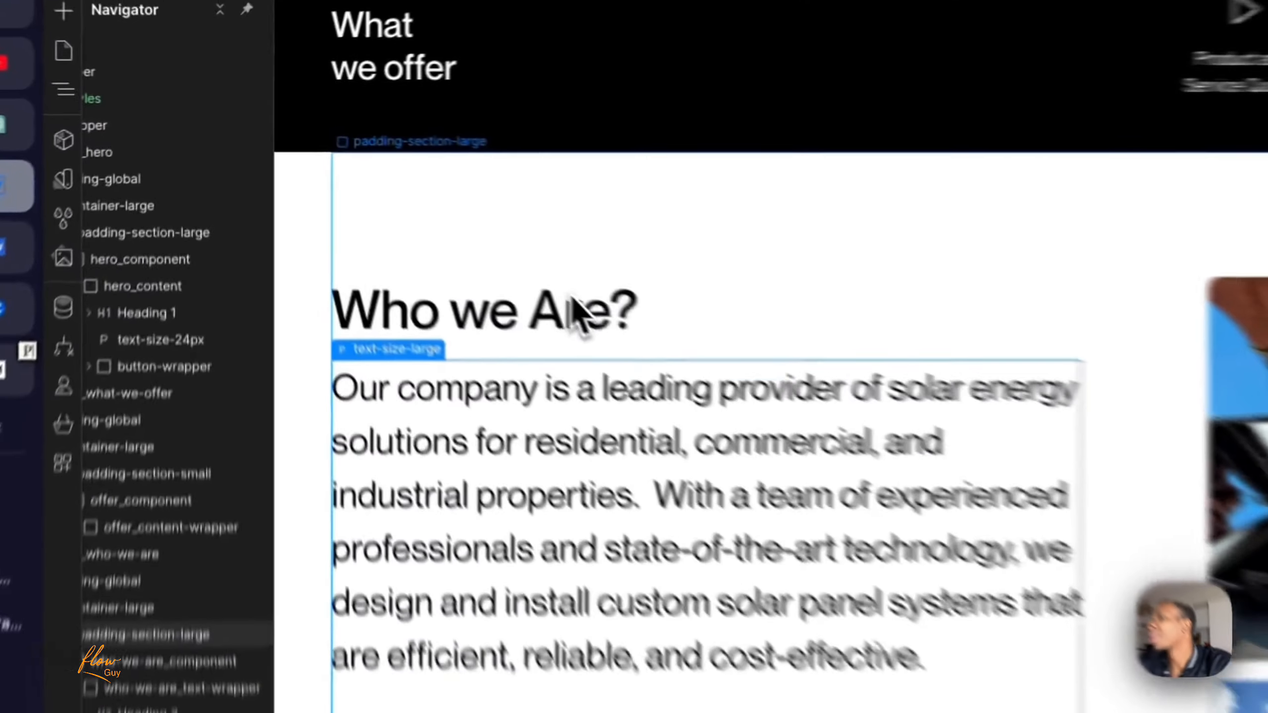
pyautogui.click(416, 228)
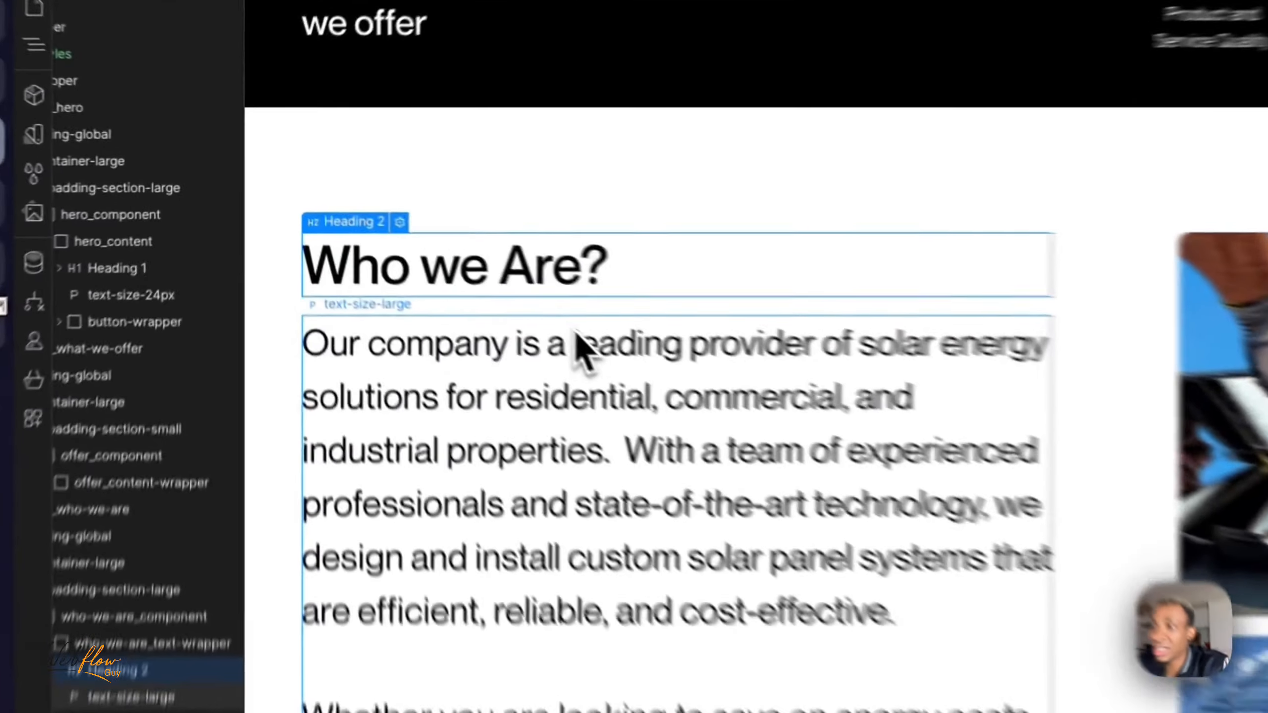
pyautogui.click(427, 265)
pyautogui.scroll(-1, 428, 270)
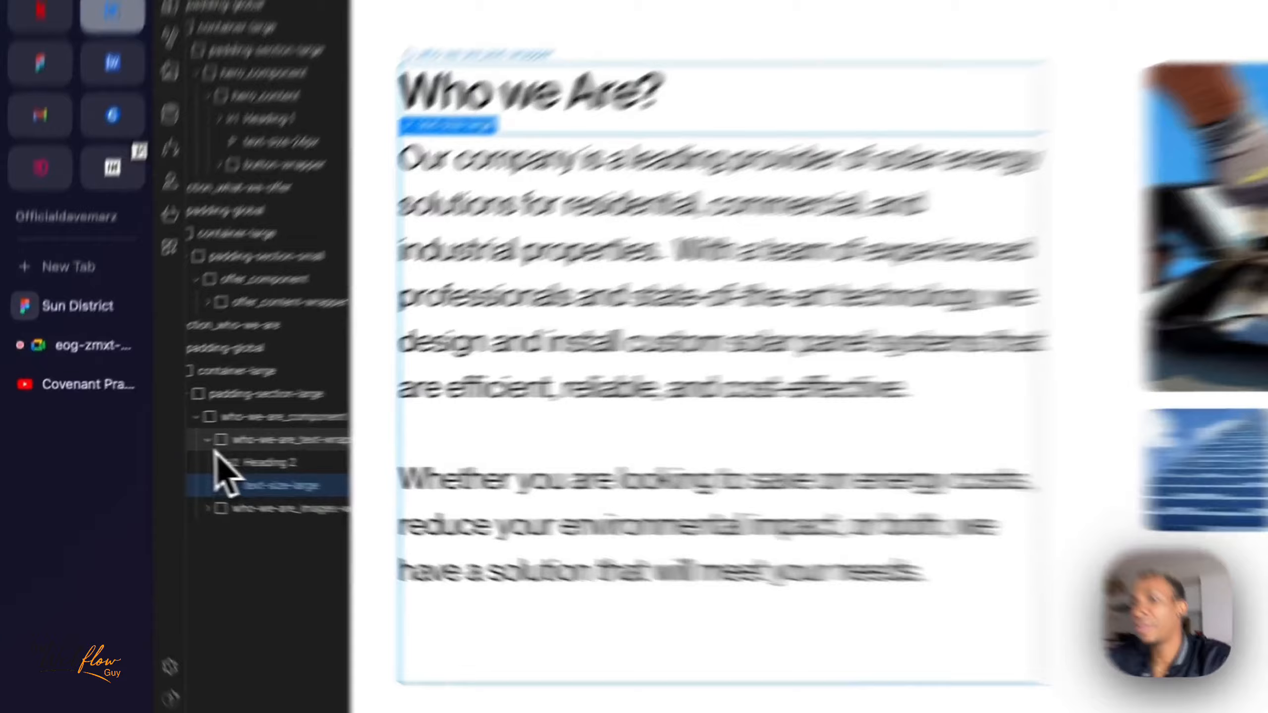
# - Collapse who-we-are_text-wrapper in the element tree and inspect who-we-are_component and its child wrappers
pyautogui.click(143, 444)
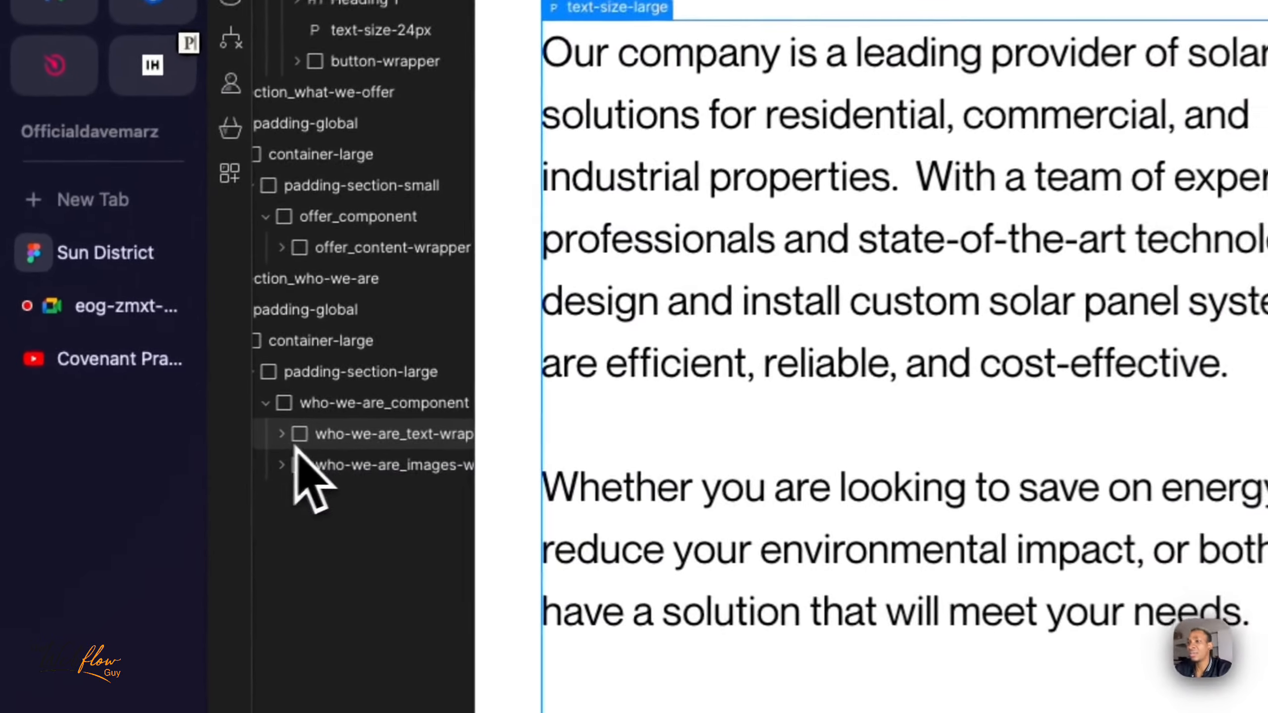
pyautogui.click(390, 402)
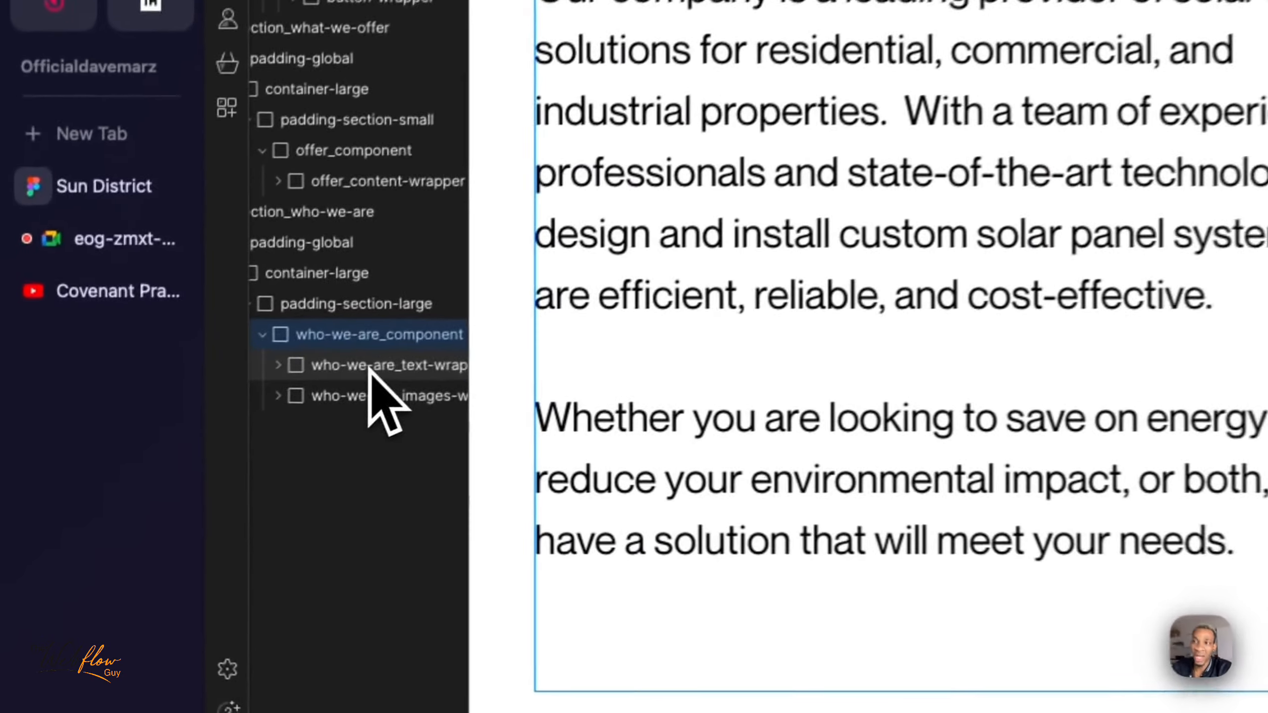
pyautogui.click(218, 430)
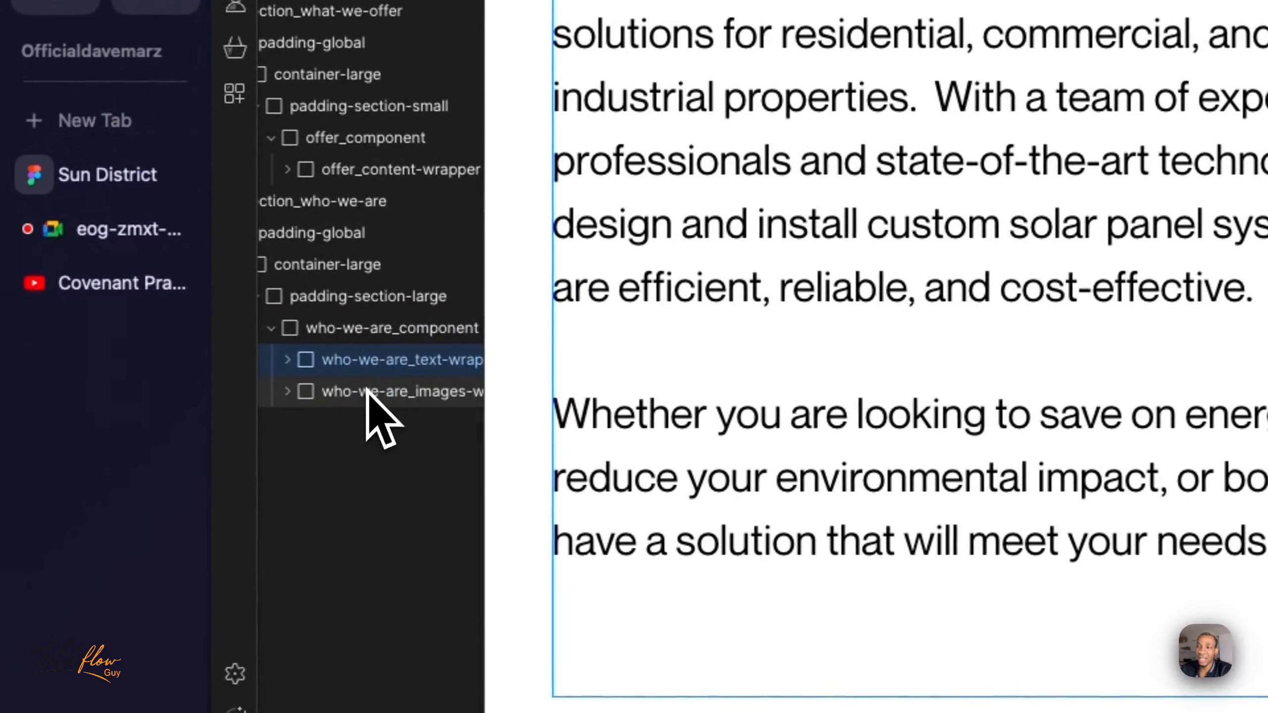
# - Change the display of who-we-are_component from flex to a grid, keeping the default two columns
pyautogui.click(218, 447)
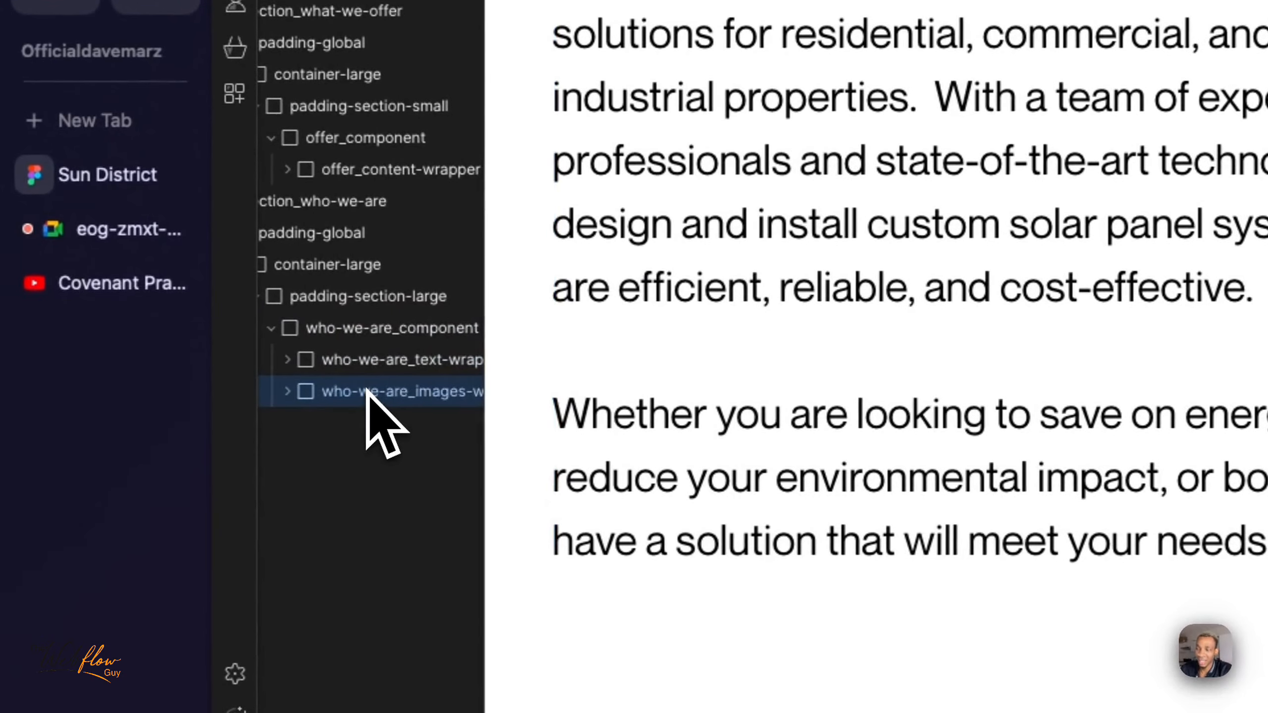
pyautogui.click(391, 329)
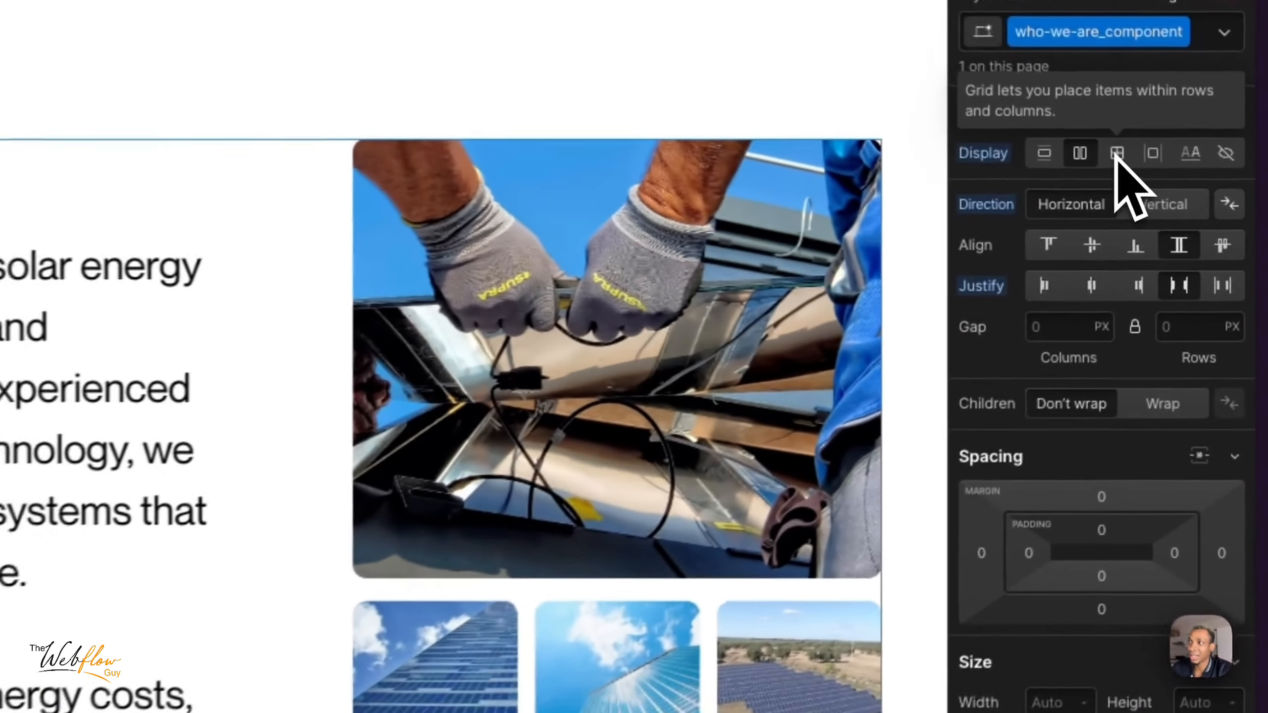
pyautogui.click(1190, 191)
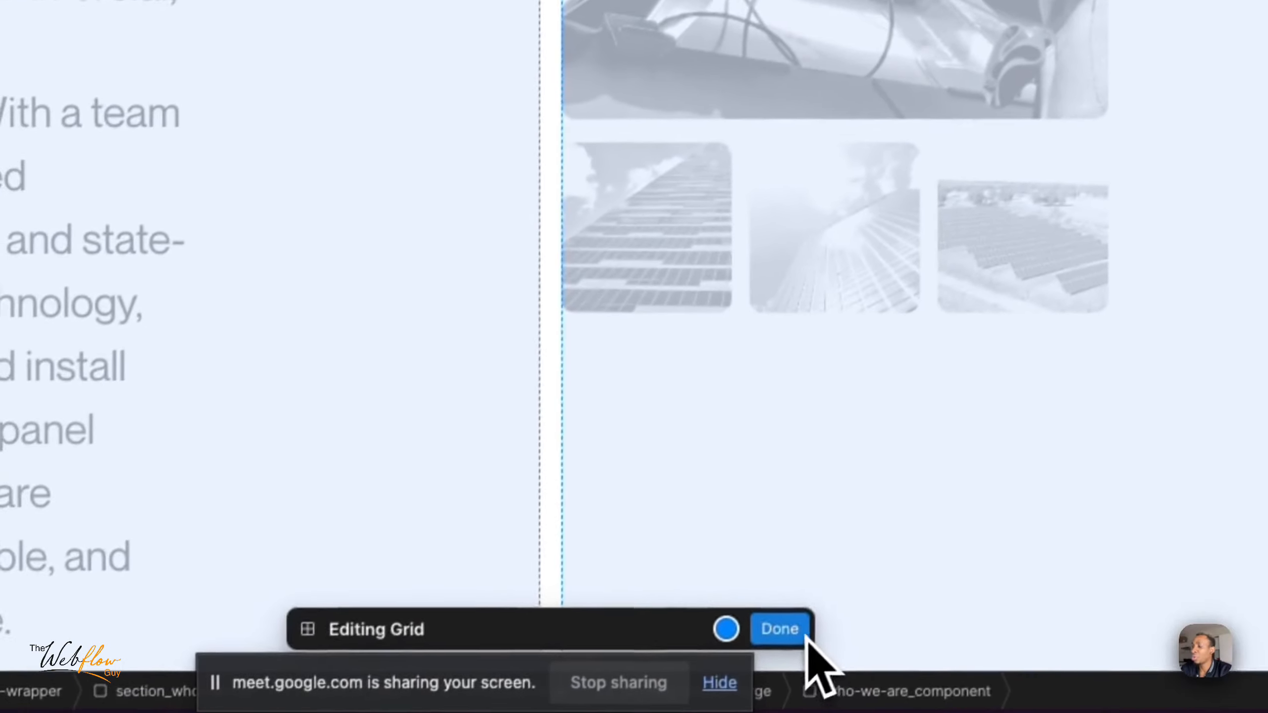
pyautogui.click(799, 632)
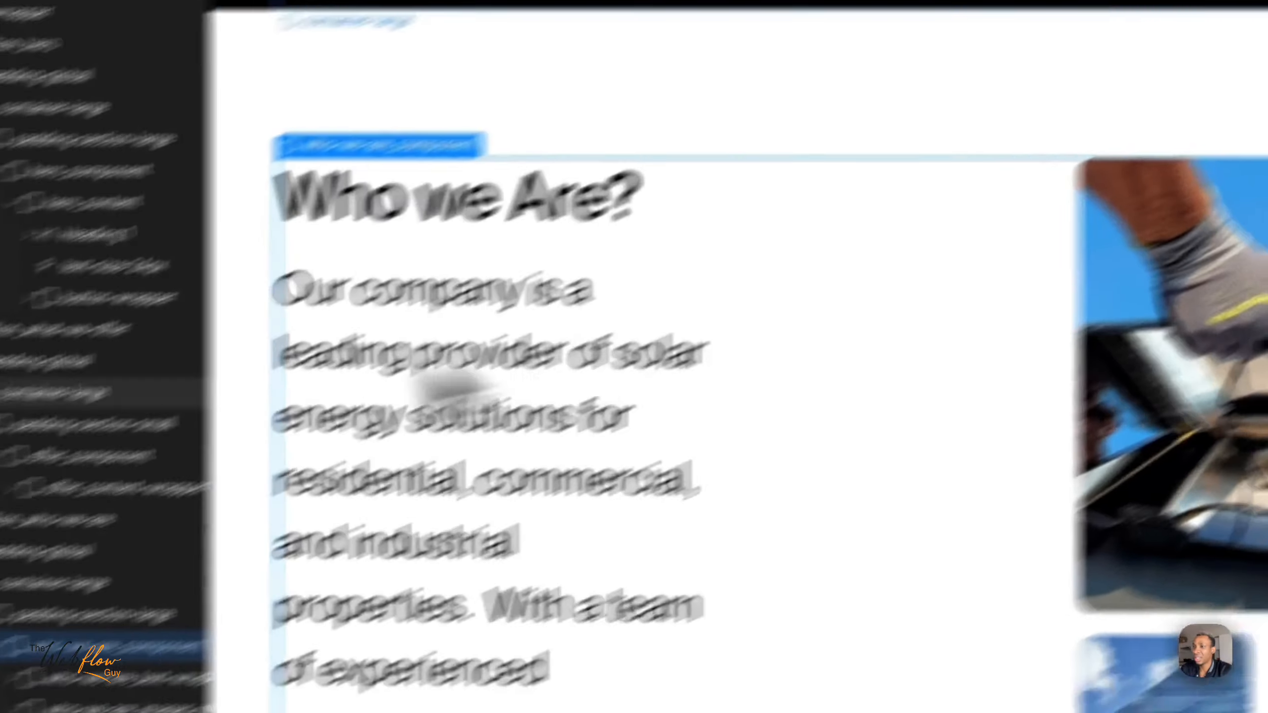
# - Reset the width of who-we-are_text-wrapper to its initial value
pyautogui.click(70, 680)
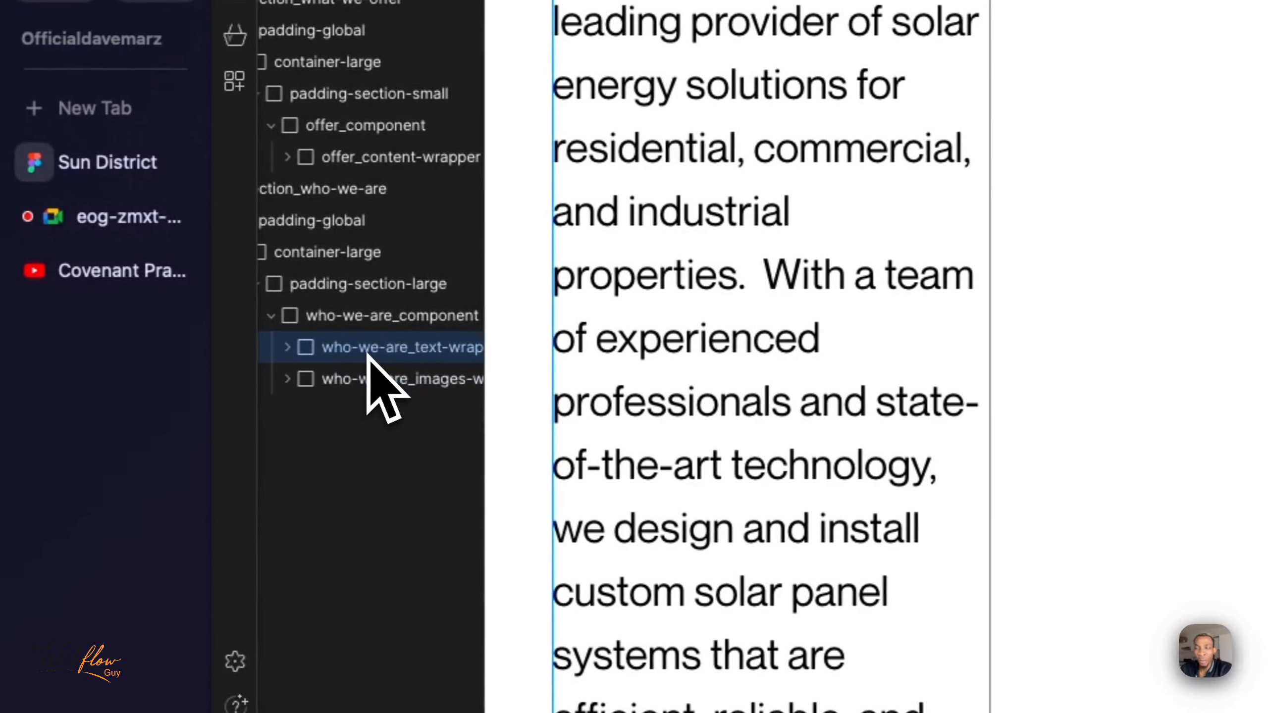
pyautogui.hscroll(1, 394, 361)
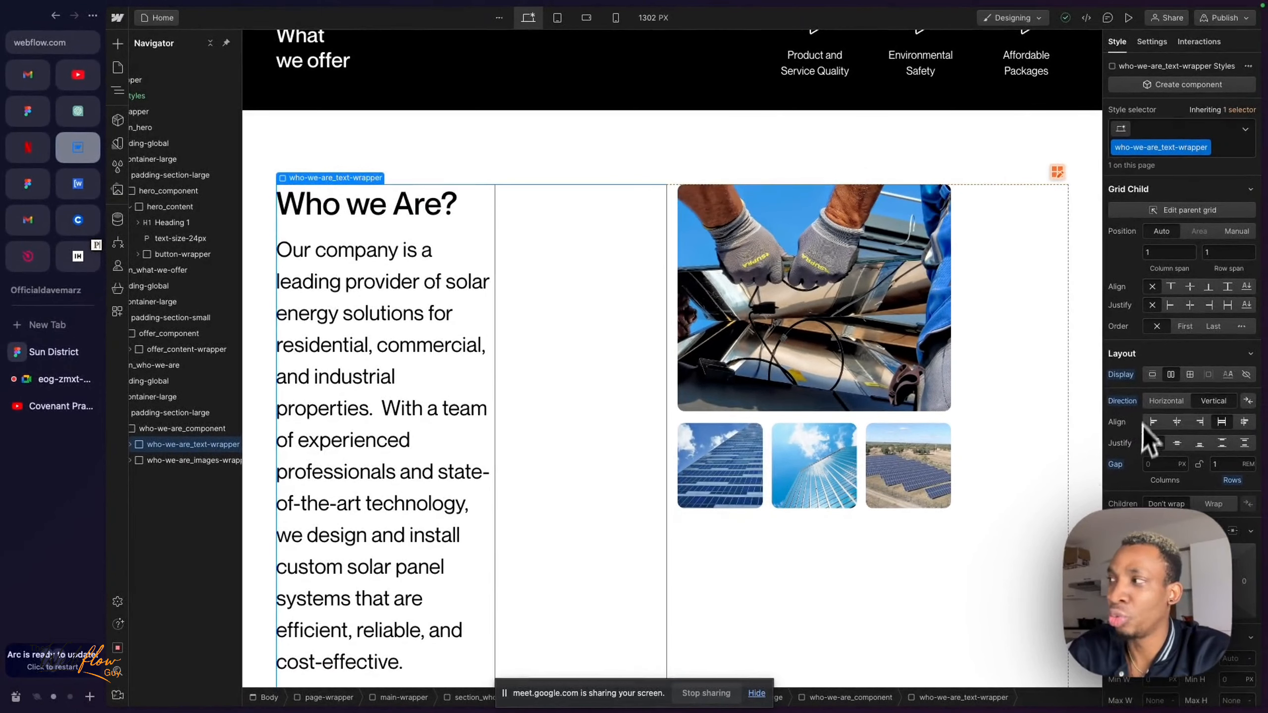
pyautogui.scroll(-2, 1146, 439)
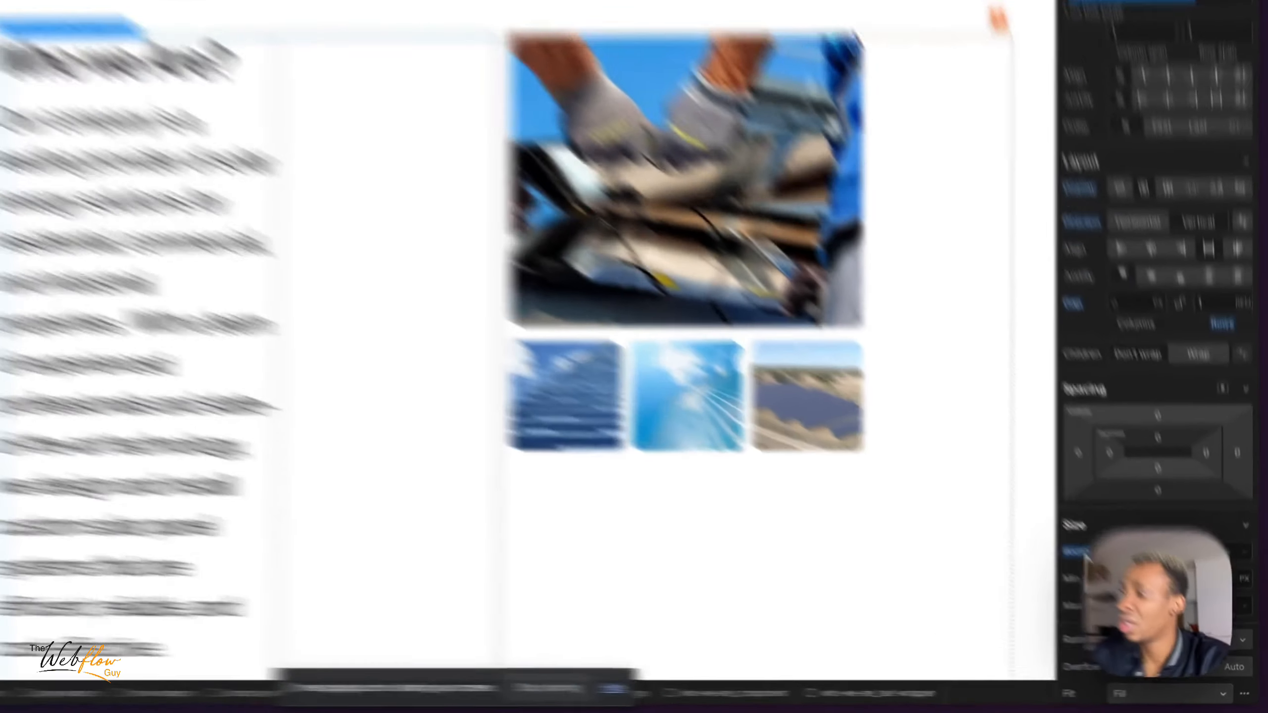
pyautogui.click(1119, 588)
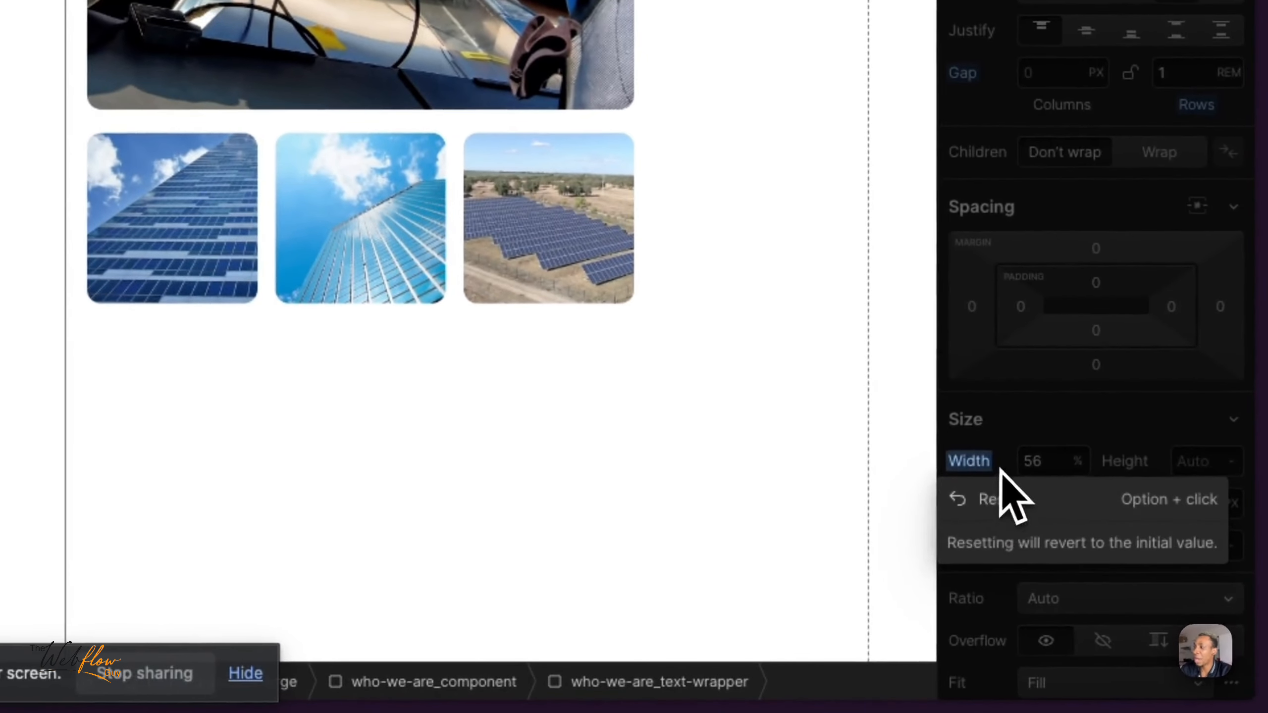
pyautogui.click(999, 468)
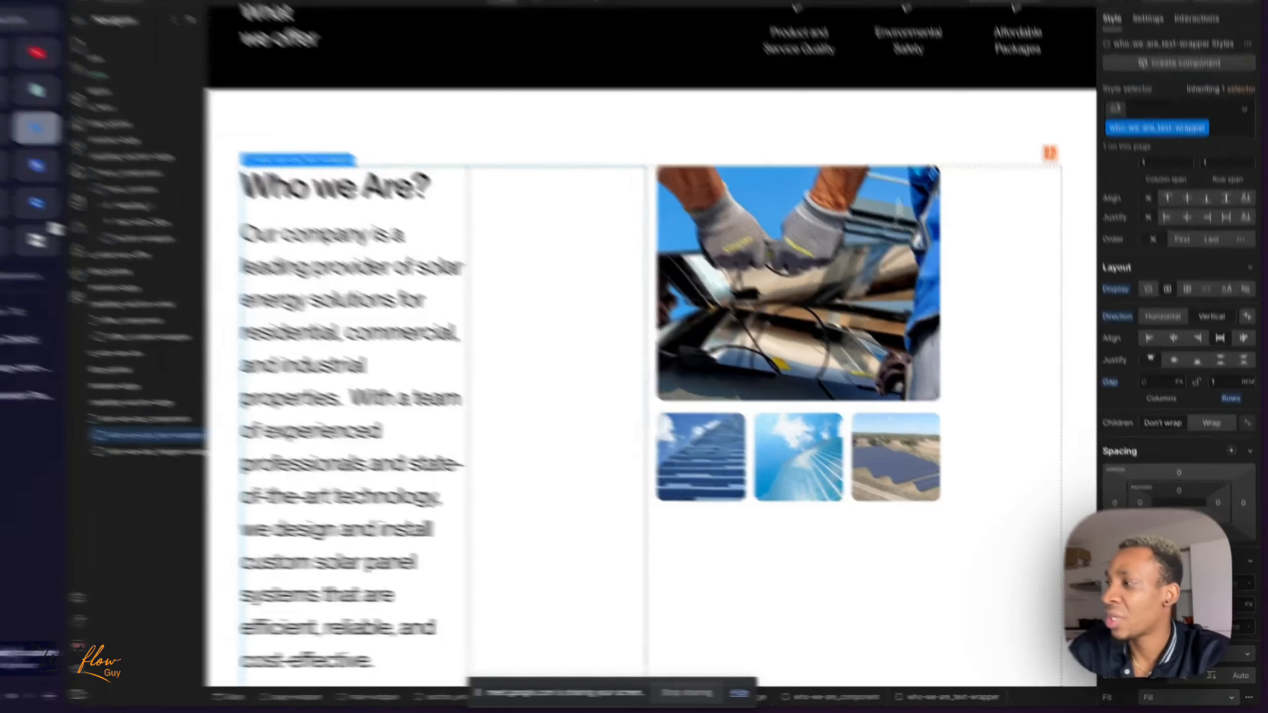
pyautogui.click(1120, 588)
pyautogui.click(1132, 610)
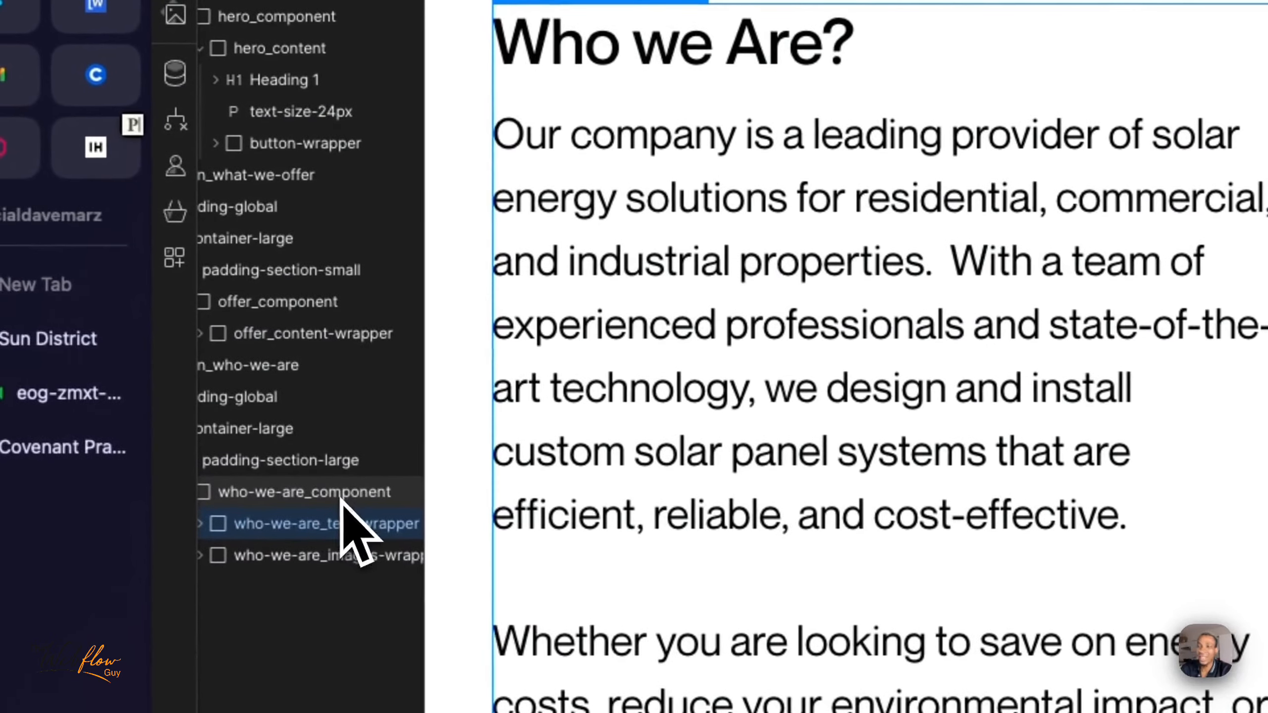
# - Inspect who-we-are_component and its text and images wrappers in the grid, ending with the component selected
pyautogui.click(342, 494)
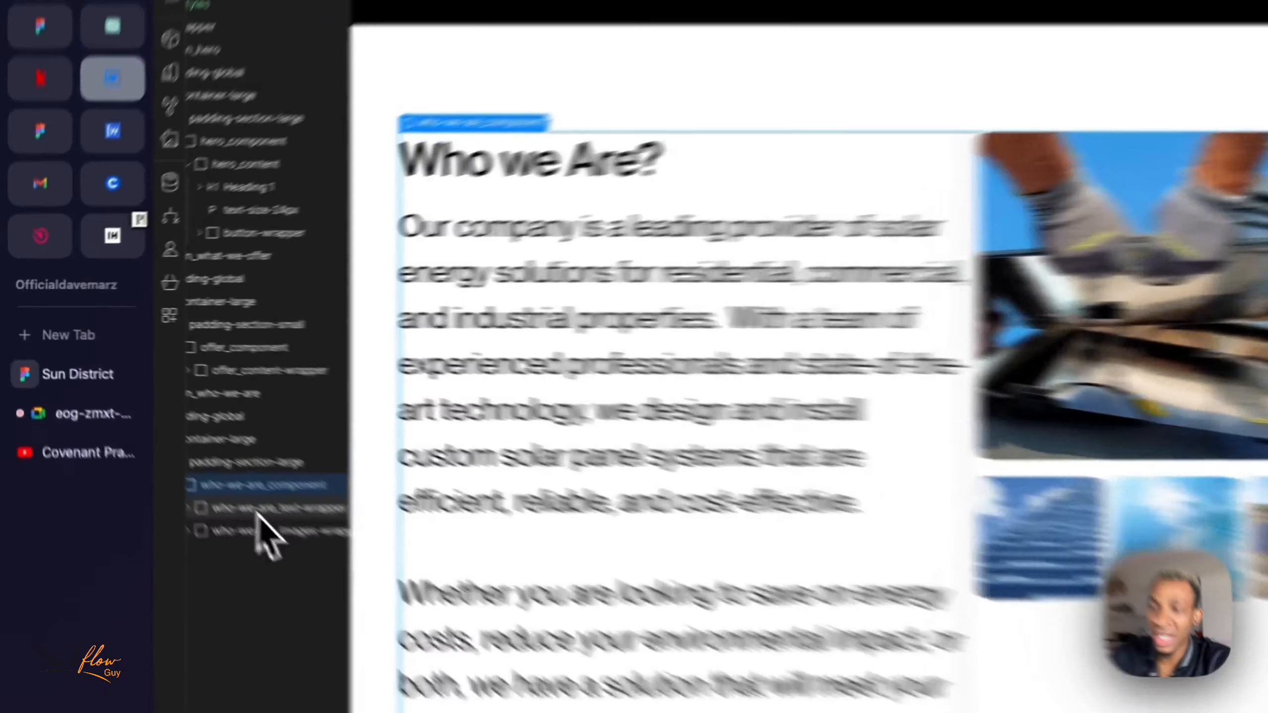
pyautogui.click(258, 512)
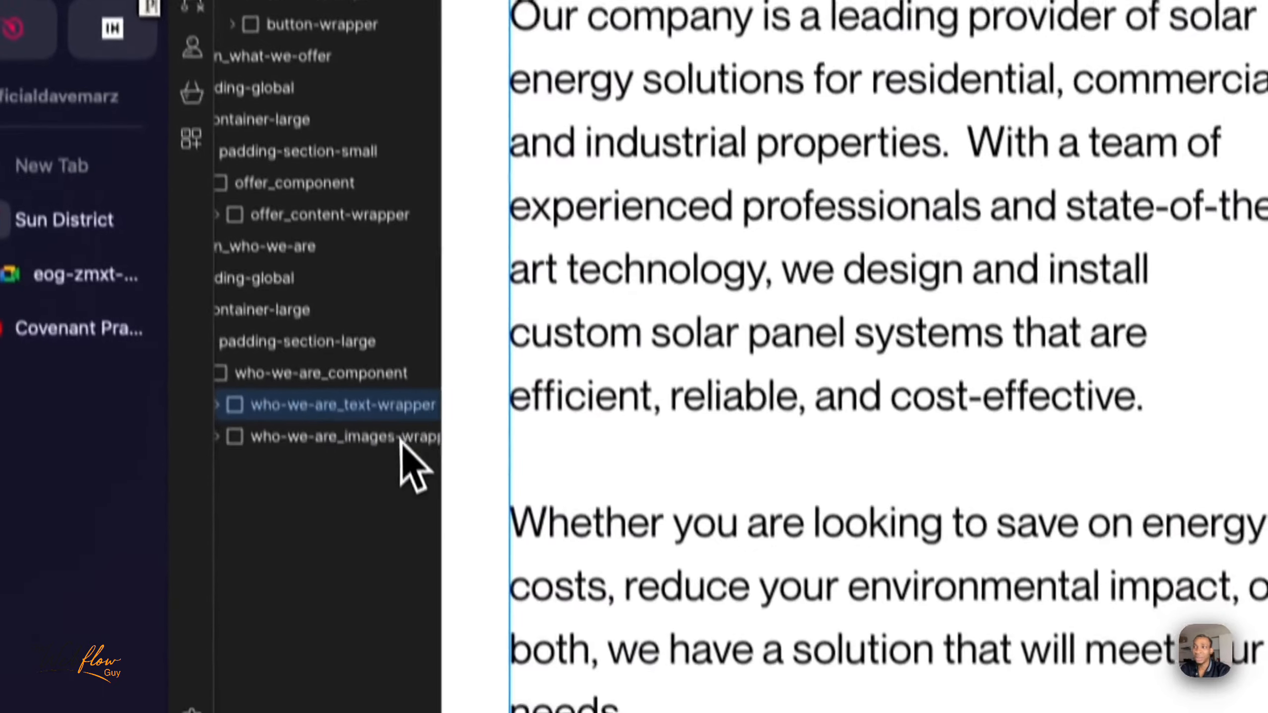
pyautogui.click(425, 658)
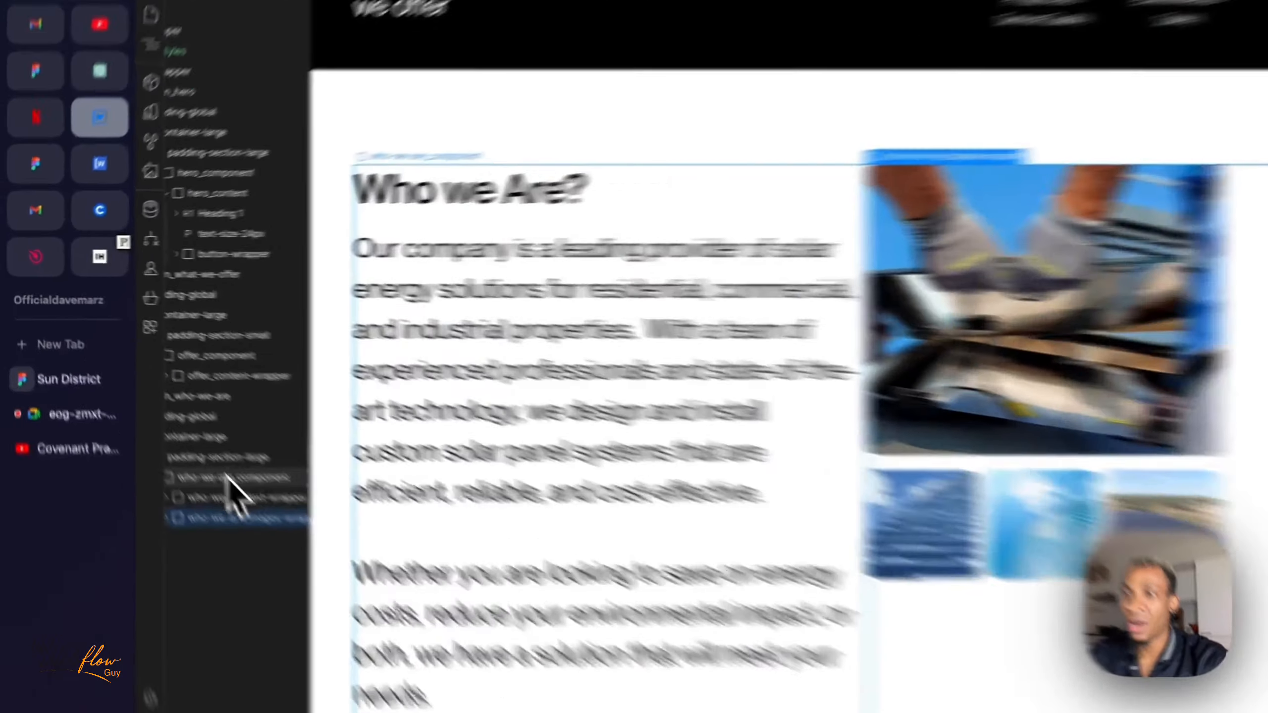
pyautogui.click(182, 429)
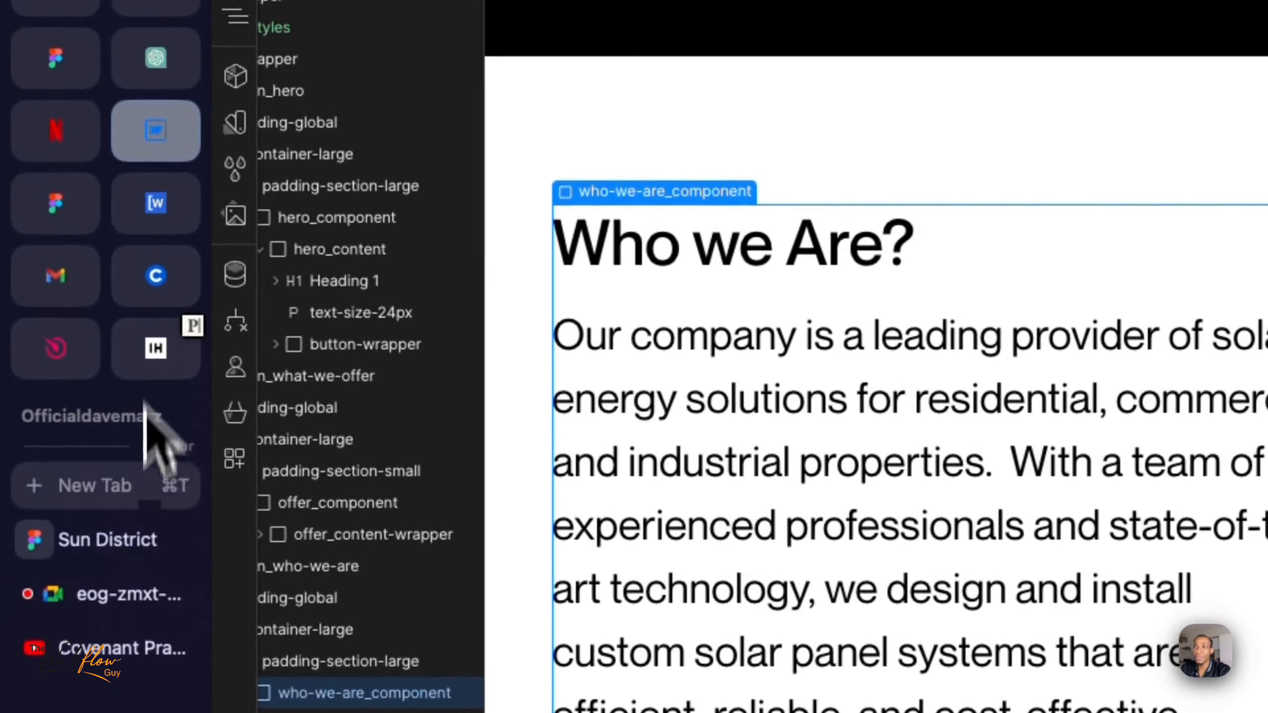
# - Switch to the Sun District design in Figma and inspect the gap between the Who we Are text and images
pyautogui.click(122, 561)
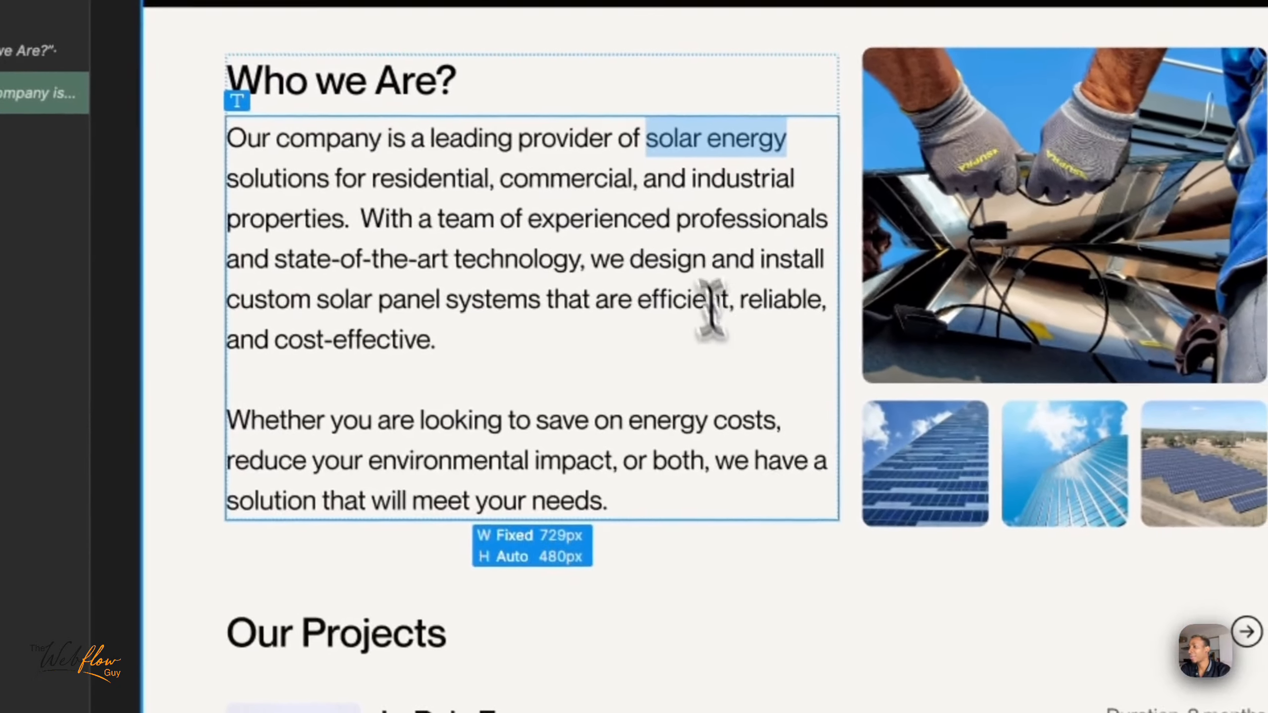
pyautogui.click(948, 597)
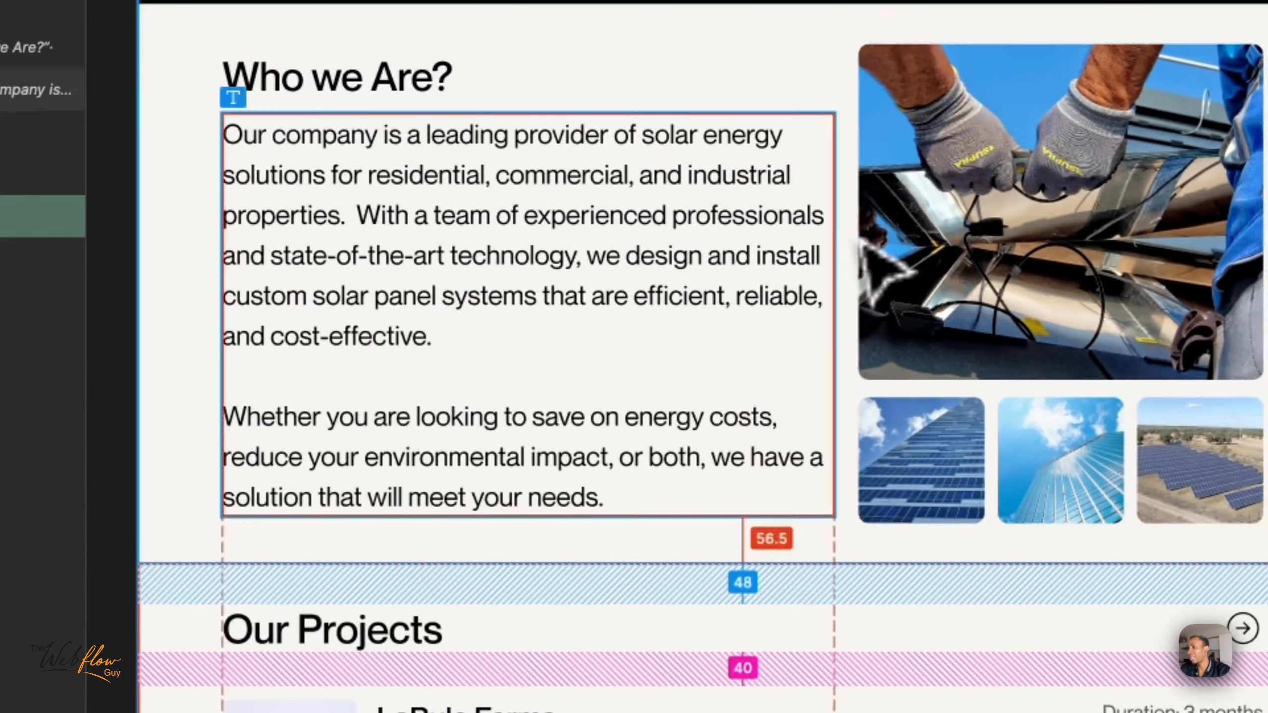
pyautogui.click(863, 240)
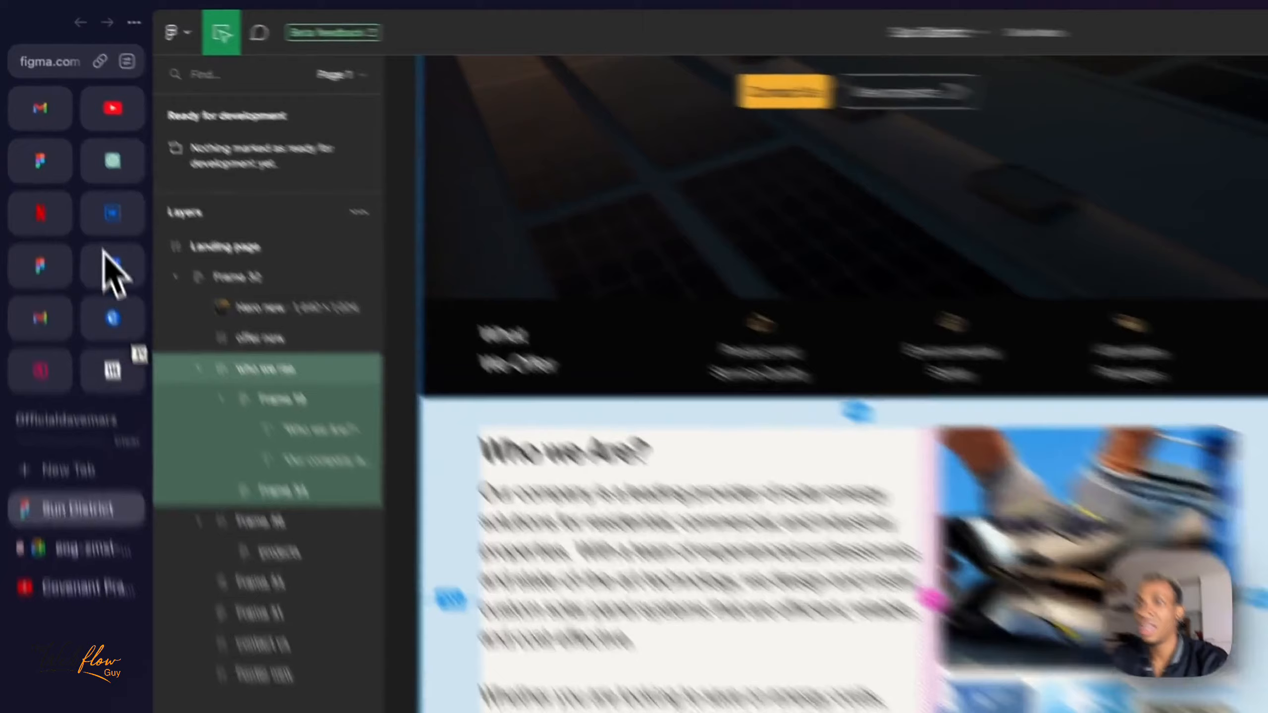
# - Switch back to Webflow and set the grid column gap of who-we-are_component to 1.65rem, trying 30px and 1.5rem first
pyautogui.click(77, 153)
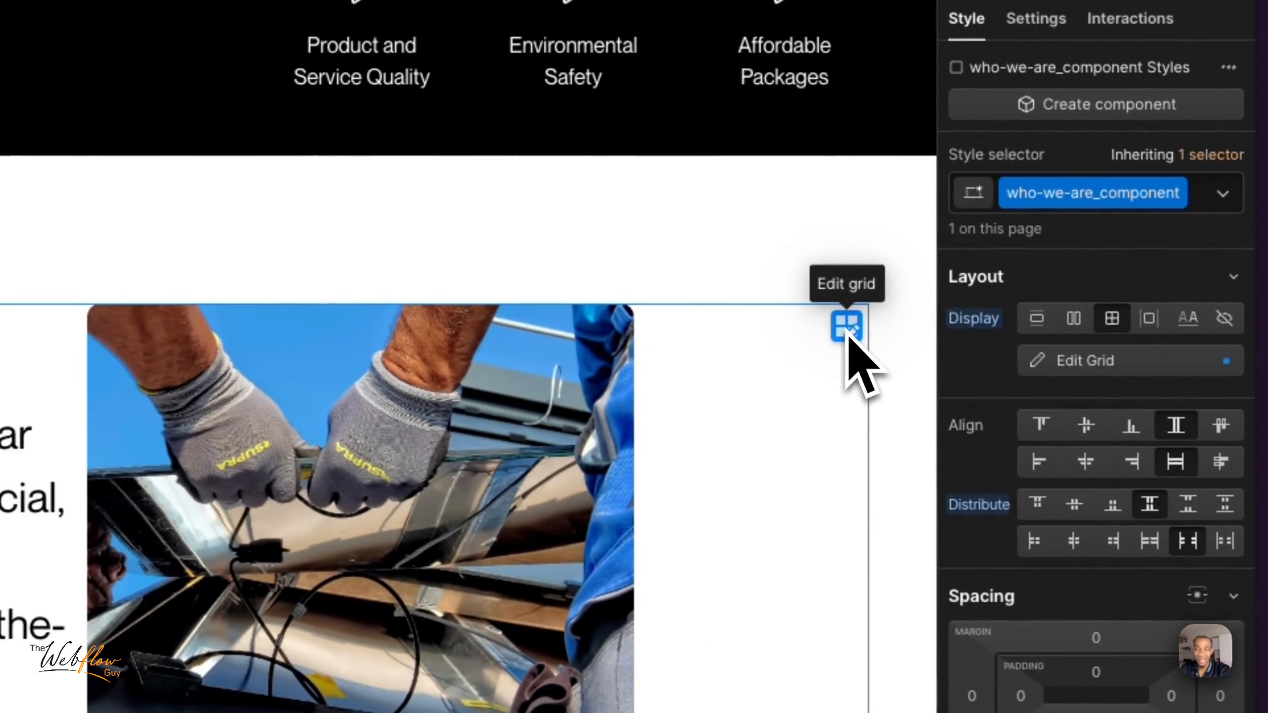
pyautogui.click(848, 330)
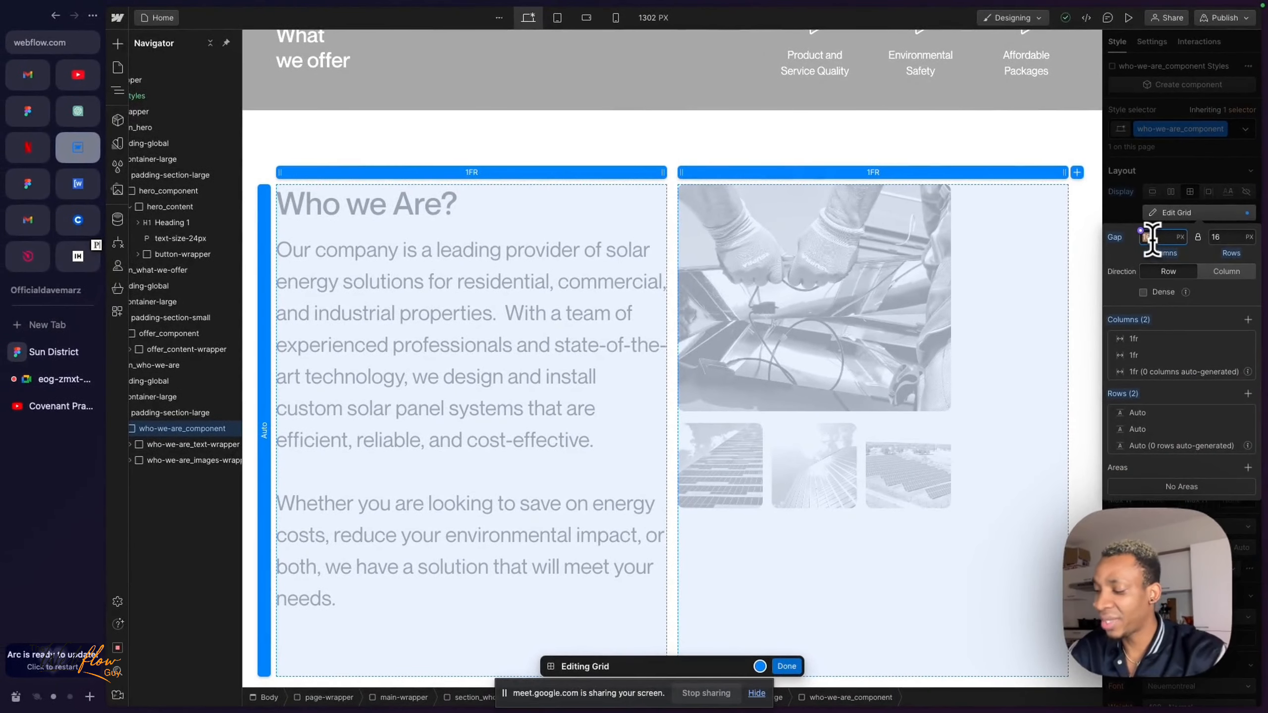
pyautogui.press('Return')
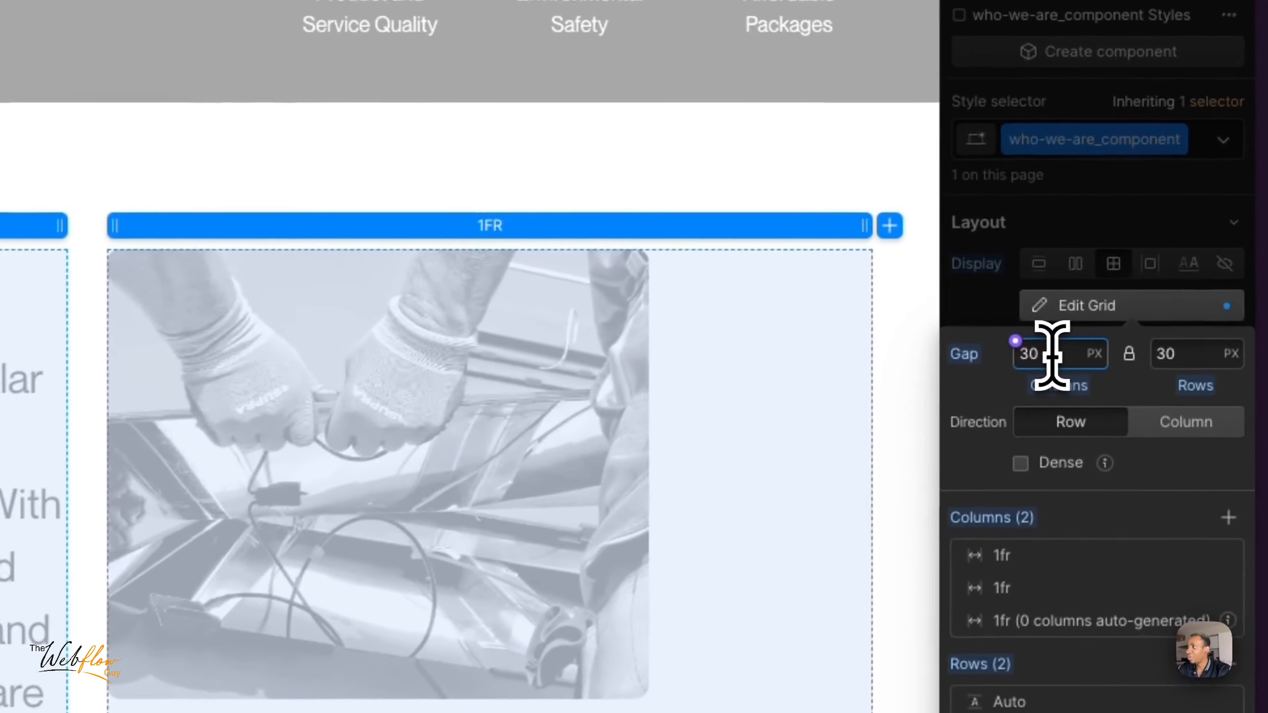
pyautogui.press('BackSpace')
pyautogui.press('BackSpace')
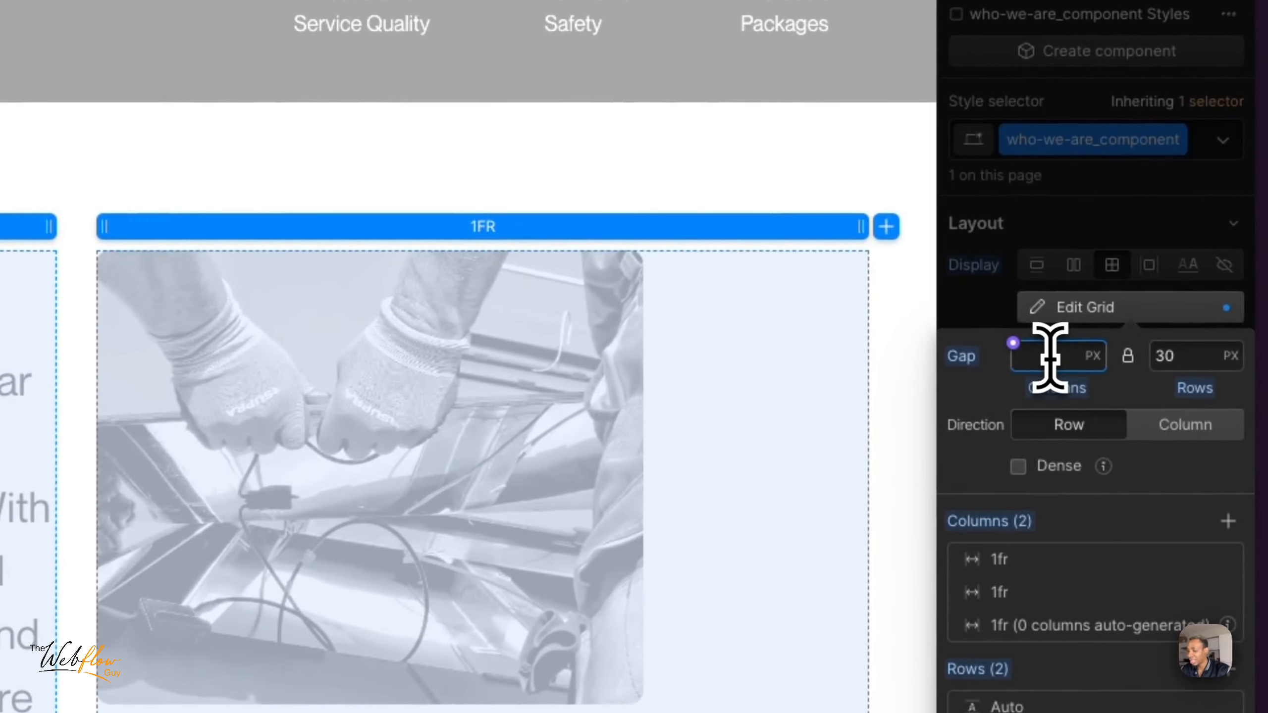
pyautogui.write('1.5rem')
pyautogui.press('Return')
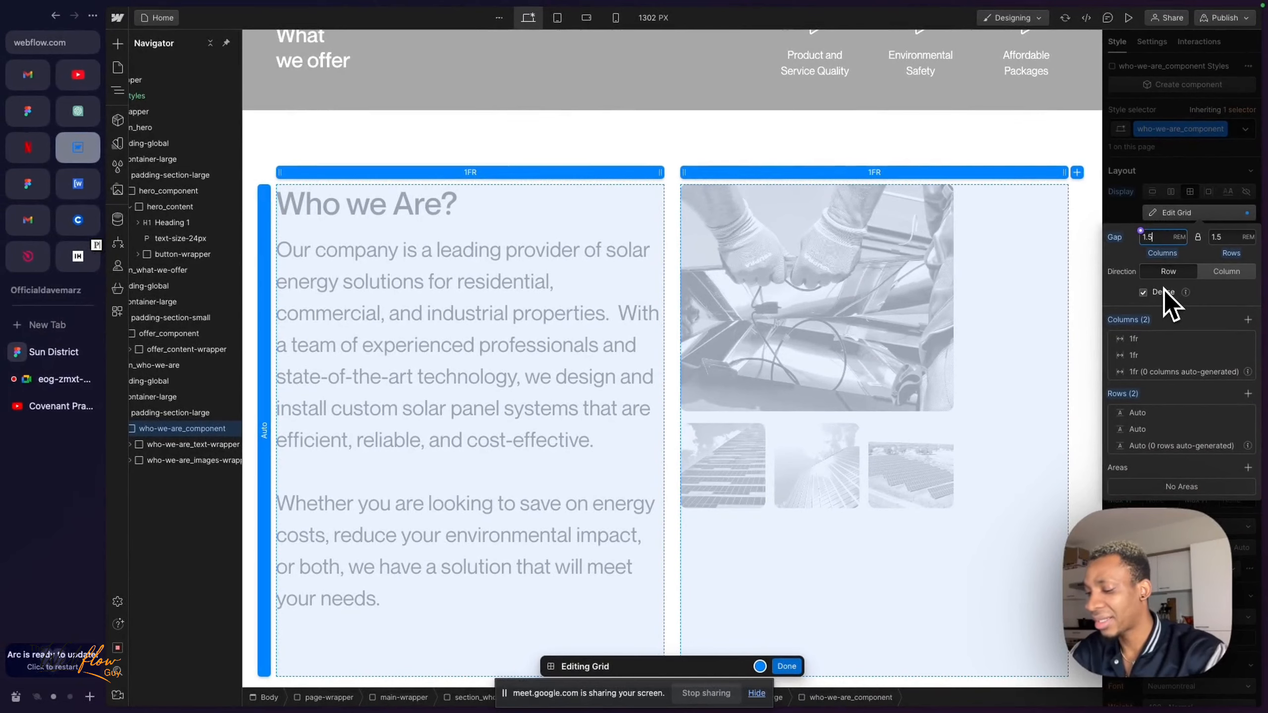
pyautogui.write('65')
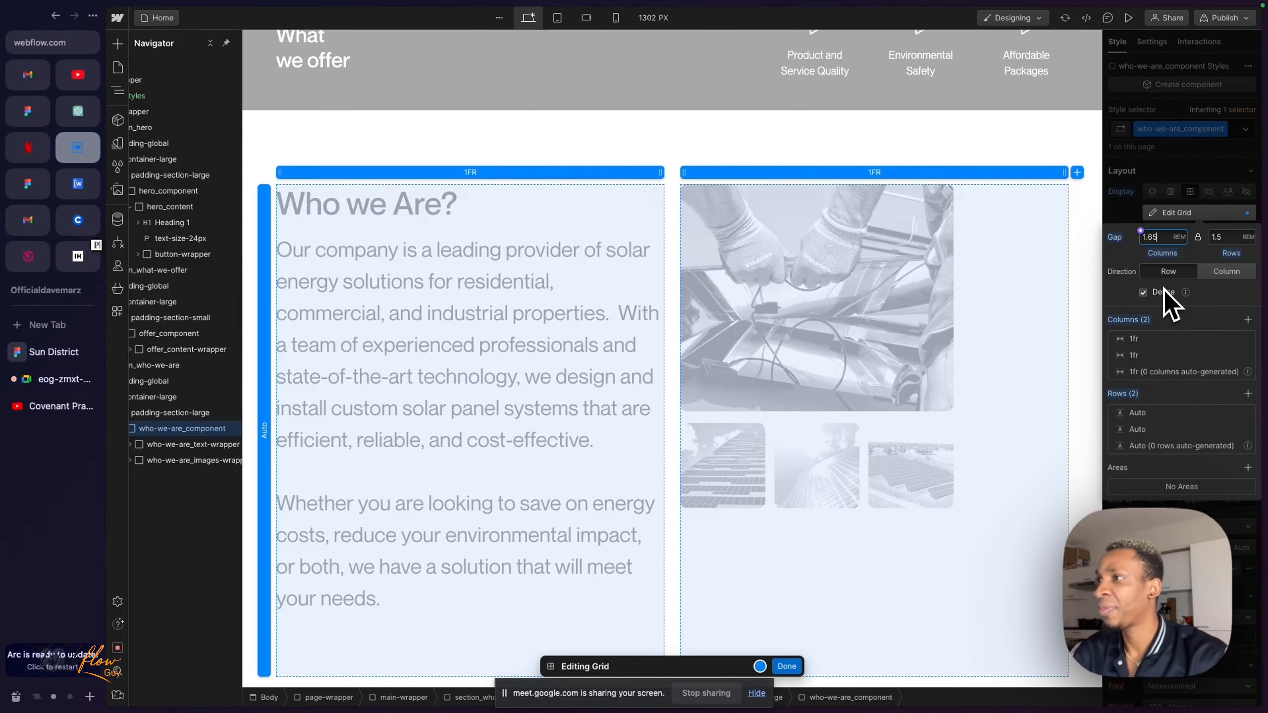
pyautogui.click(1163, 292)
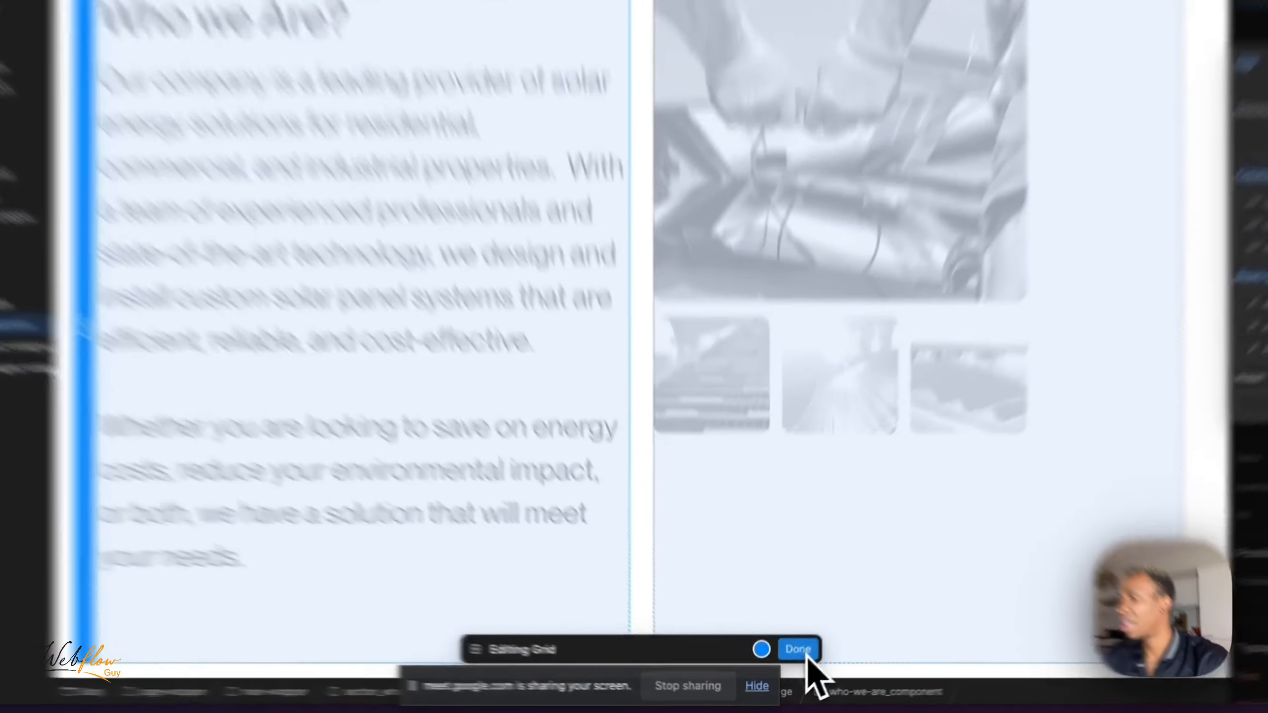
pyautogui.click(791, 665)
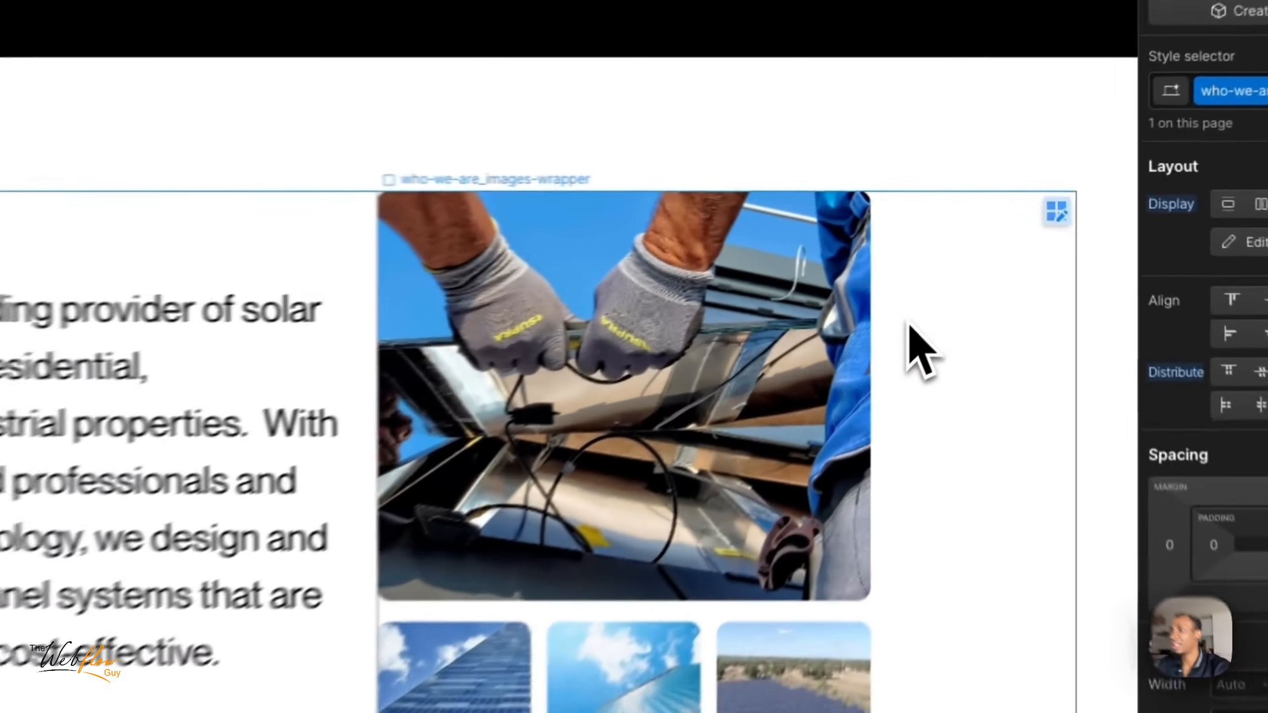
# - Select who-we-are_images-wrapper, preview the page and examine the Who we Are section's layout
pyautogui.click(974, 255)
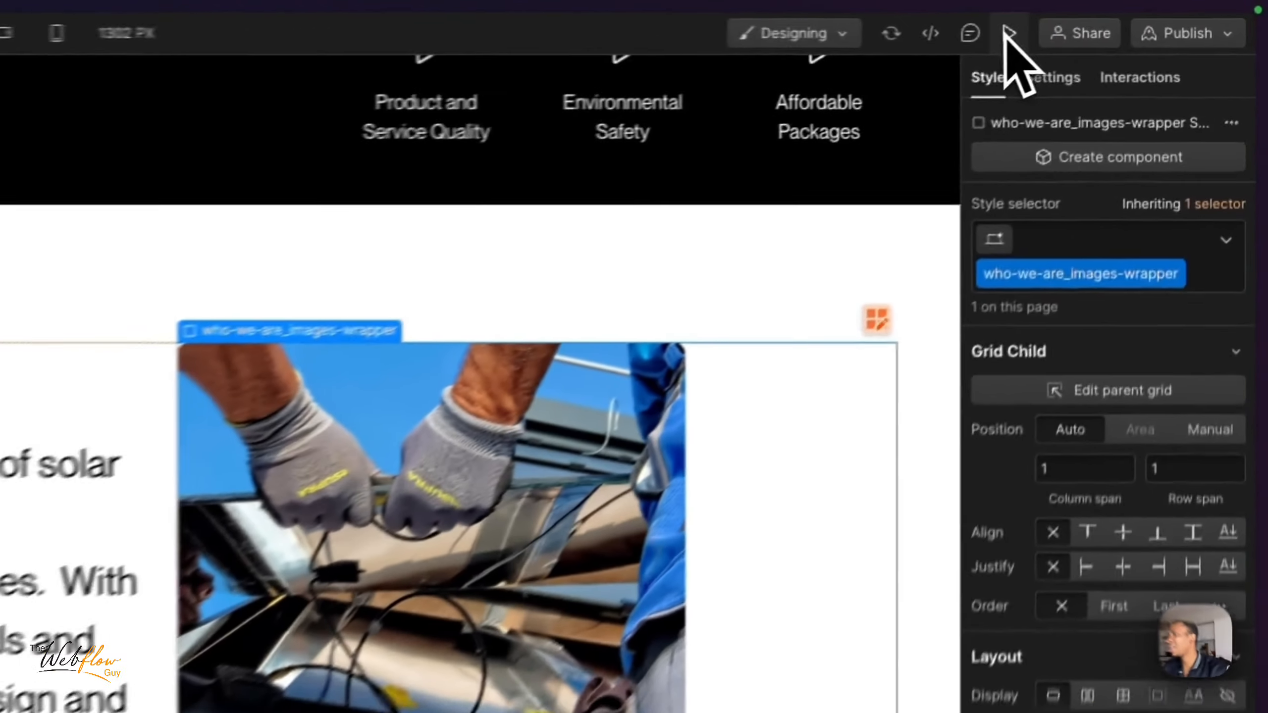
pyautogui.click(1128, 18)
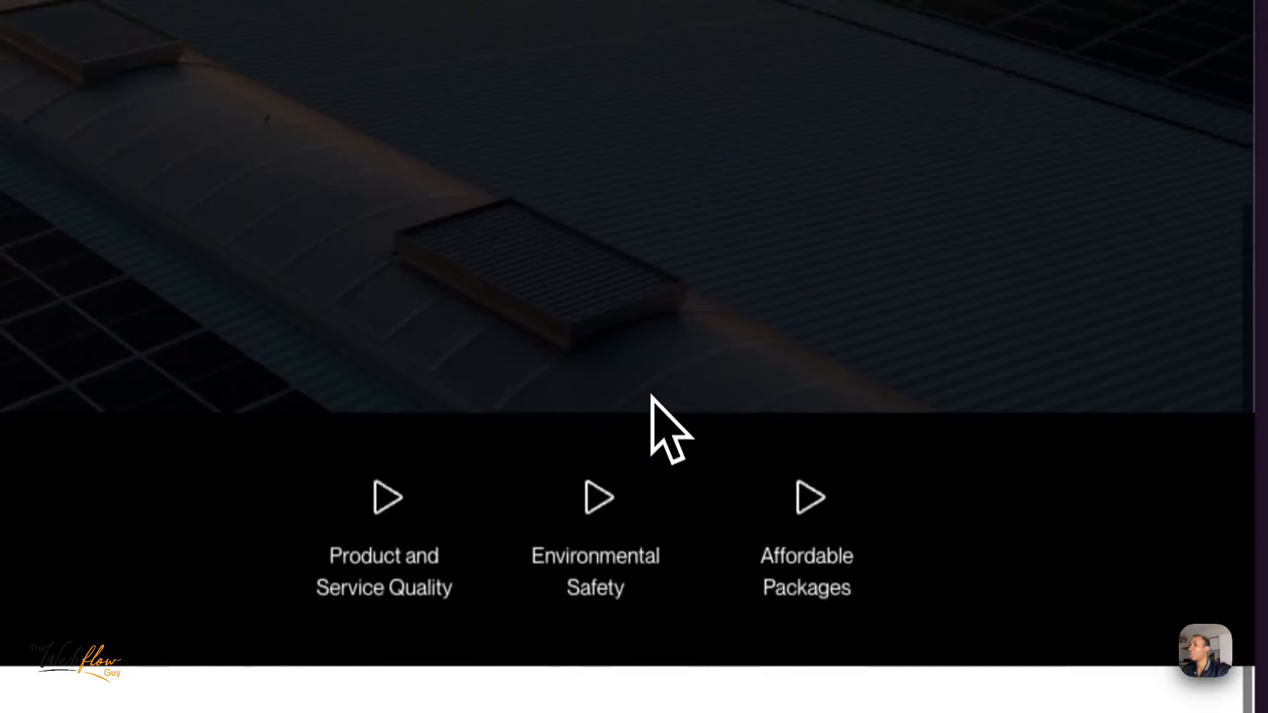
pyautogui.scroll(-5, 651, 394)
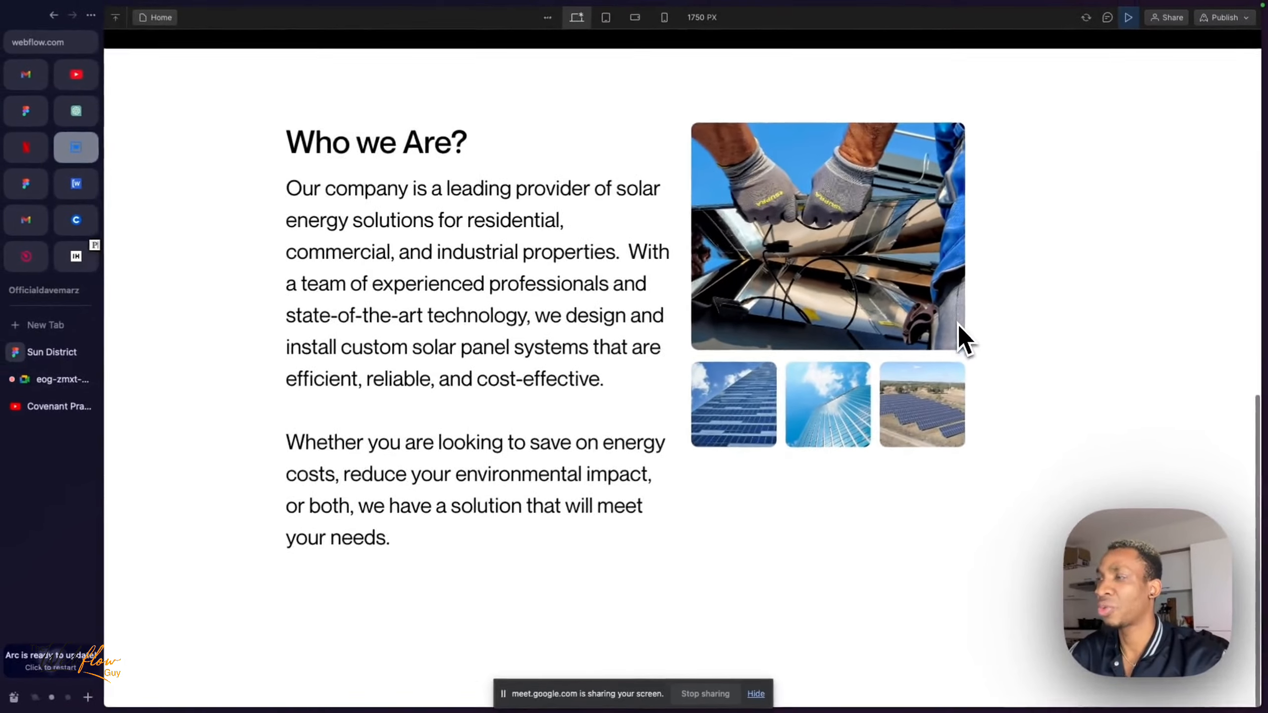
pyautogui.scroll(8, 957, 323)
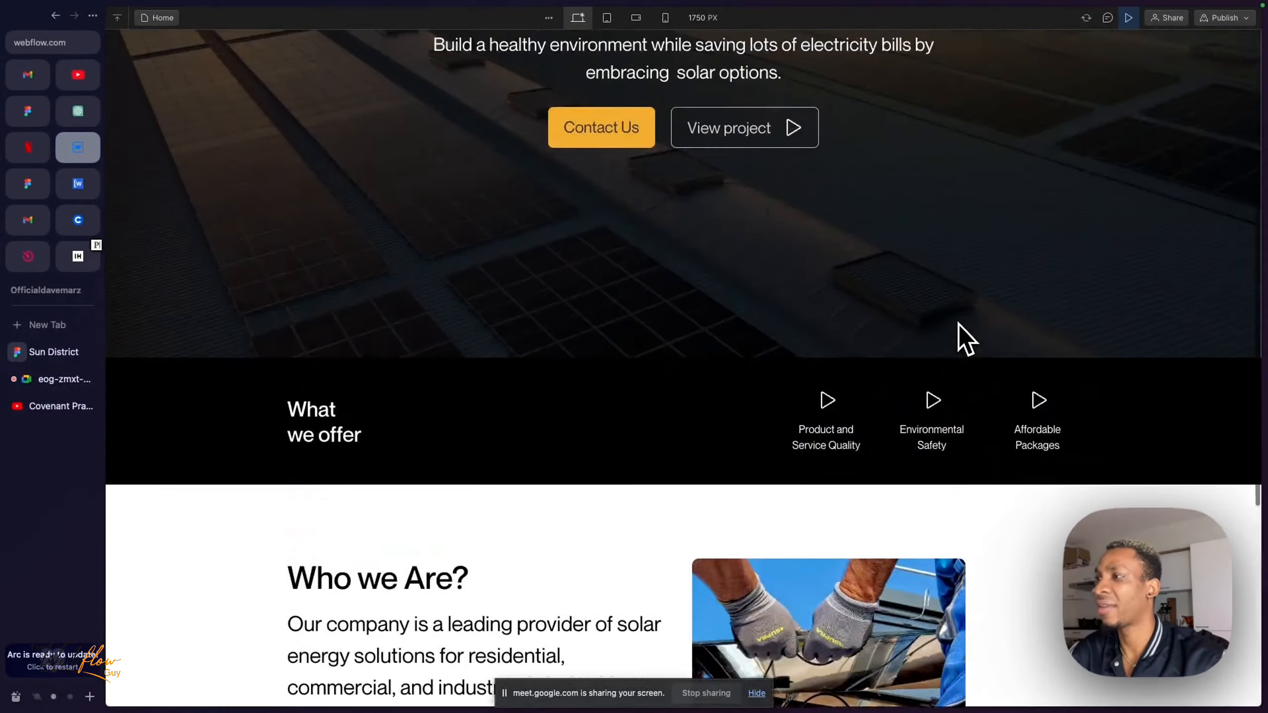
pyautogui.scroll(-6, 942, 249)
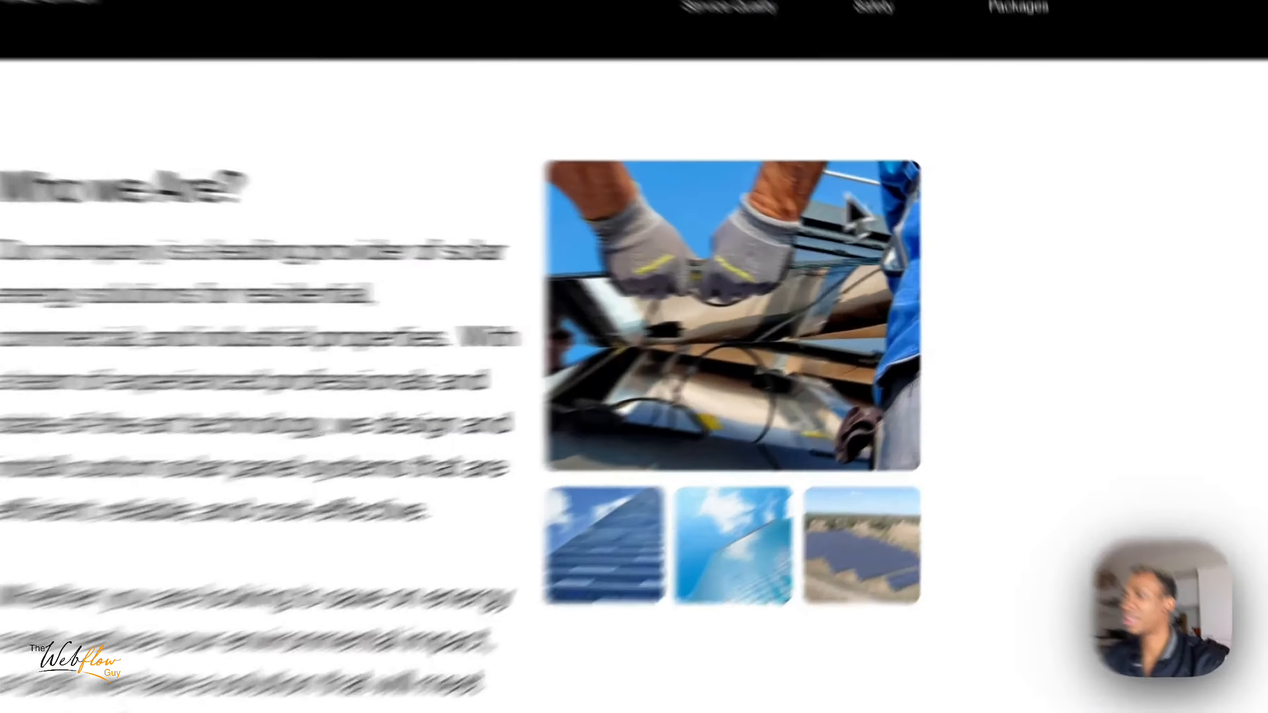
pyautogui.moveTo(771, 250); pyautogui.dragTo(902, 301)
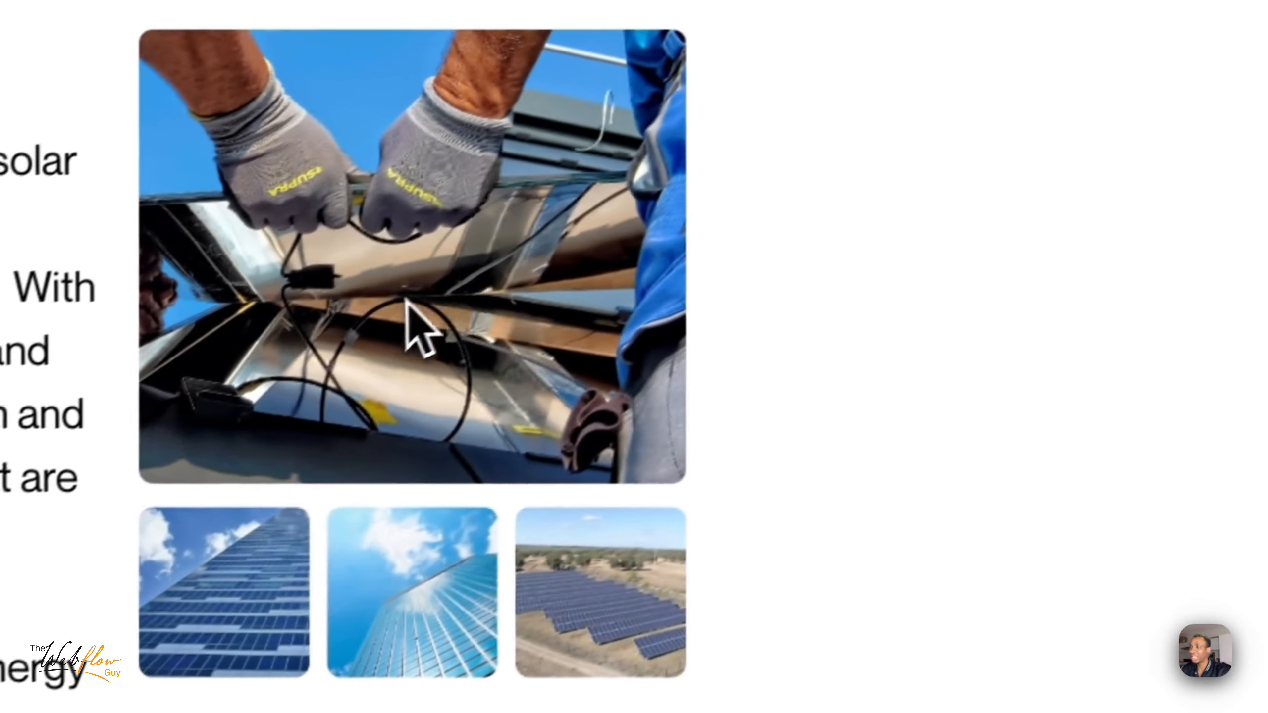
pyautogui.moveTo(671, 185); pyautogui.dragTo(1125, 156)
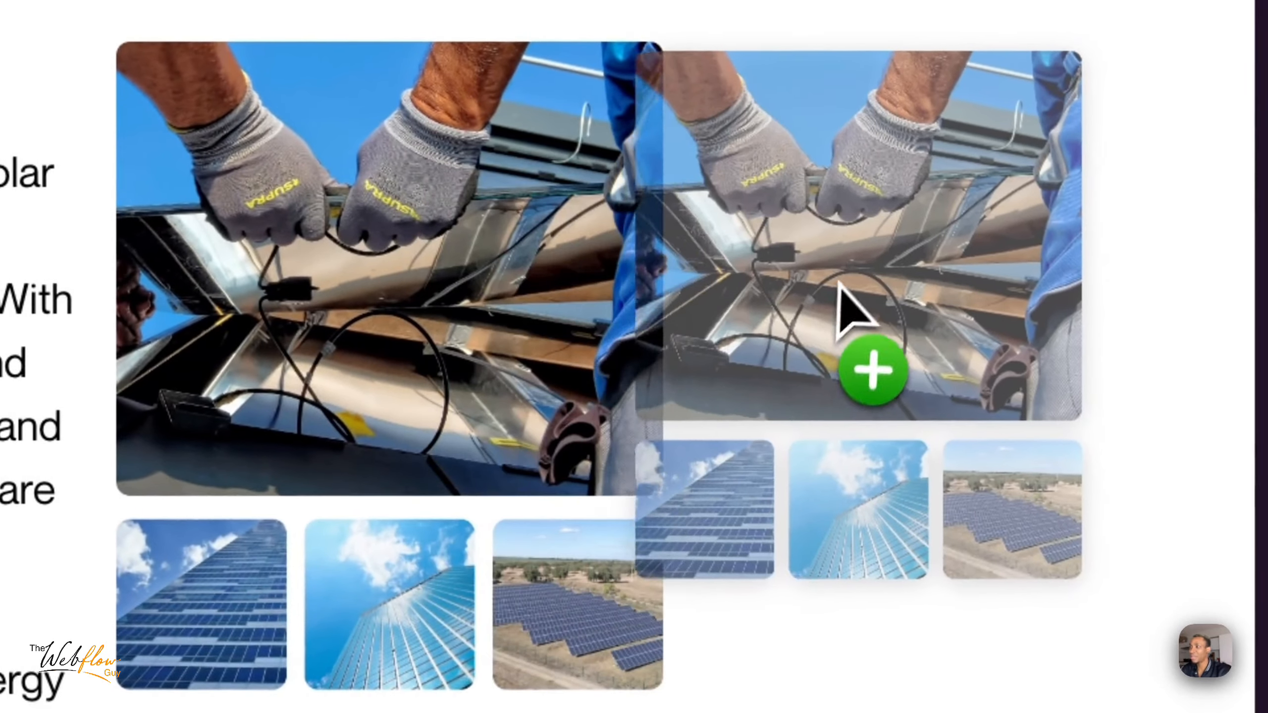
pyautogui.moveTo(837, 282); pyautogui.dragTo(974, 261)
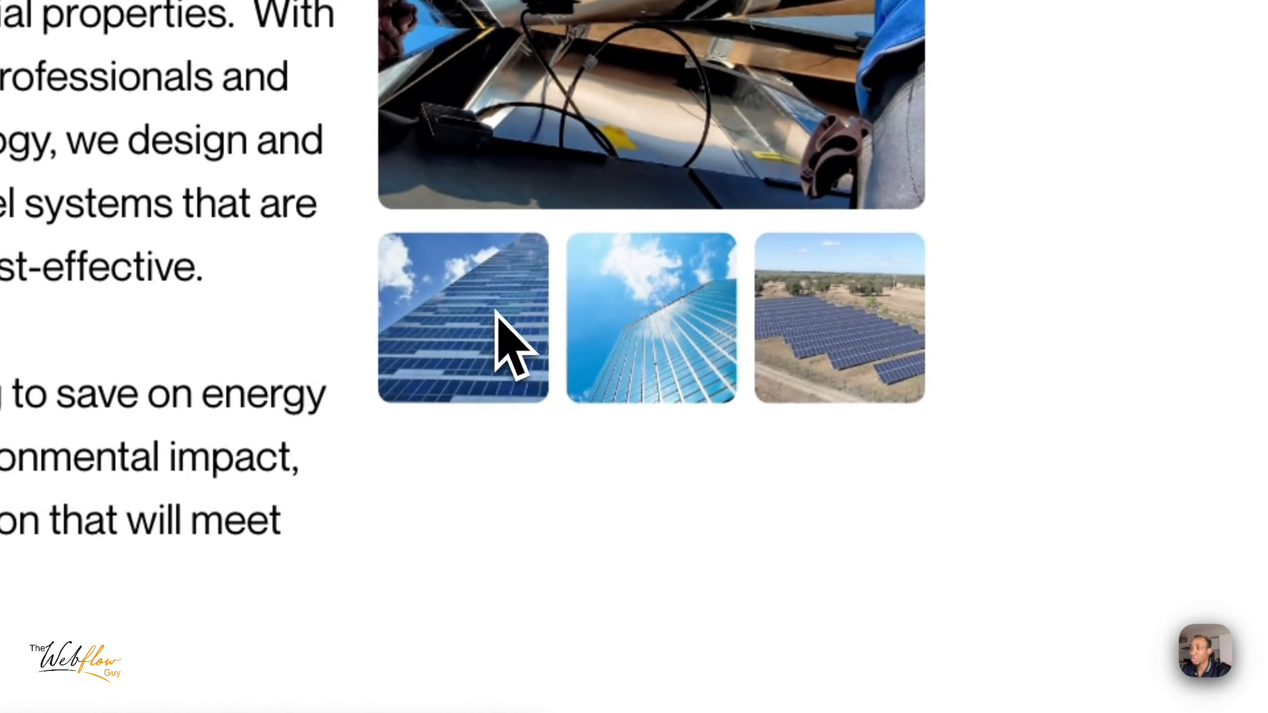
pyautogui.moveTo(495, 311); pyautogui.dragTo(461, 533)
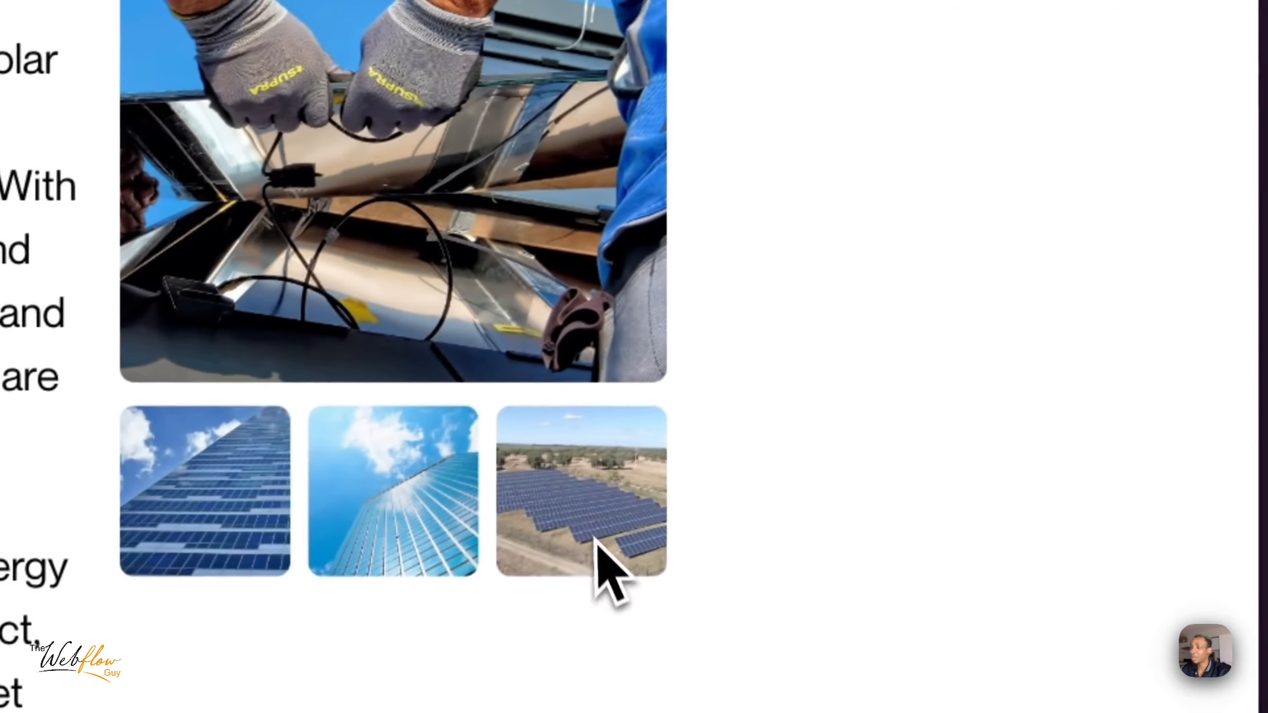
pyautogui.moveTo(355, 161); pyautogui.dragTo(1047, 349)
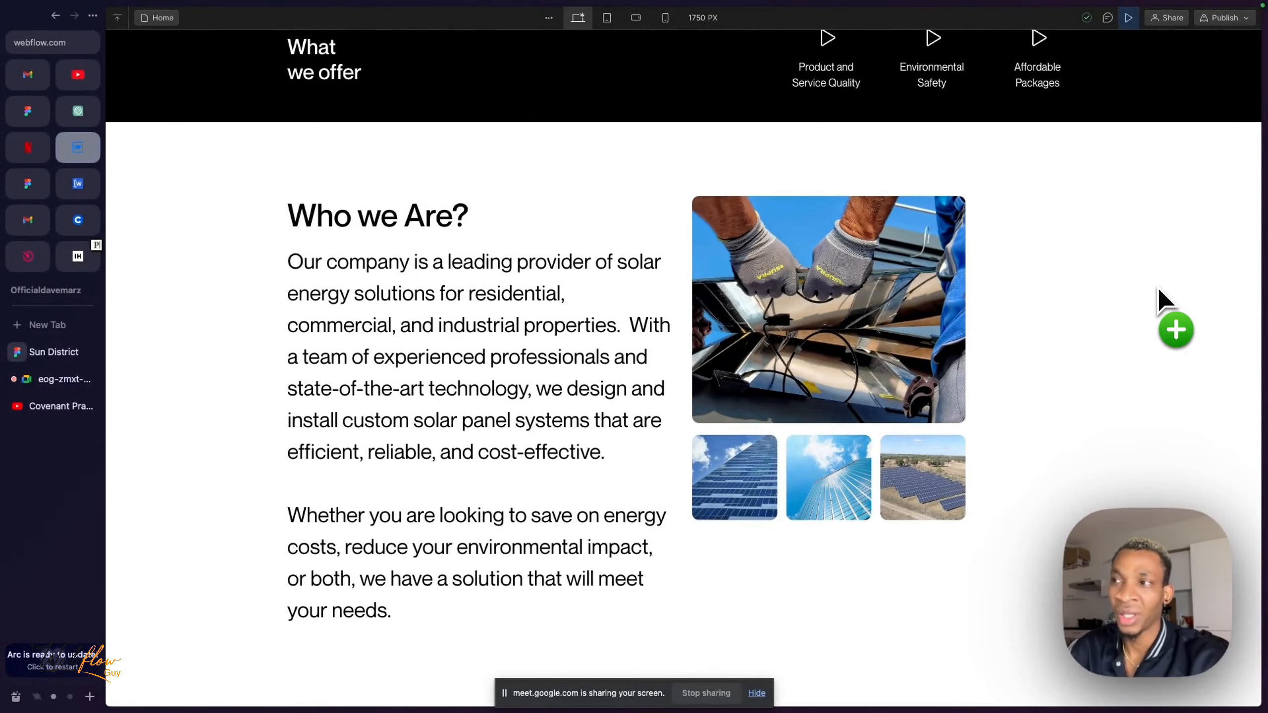
pyautogui.moveTo(1157, 287); pyautogui.dragTo(1156, 290)
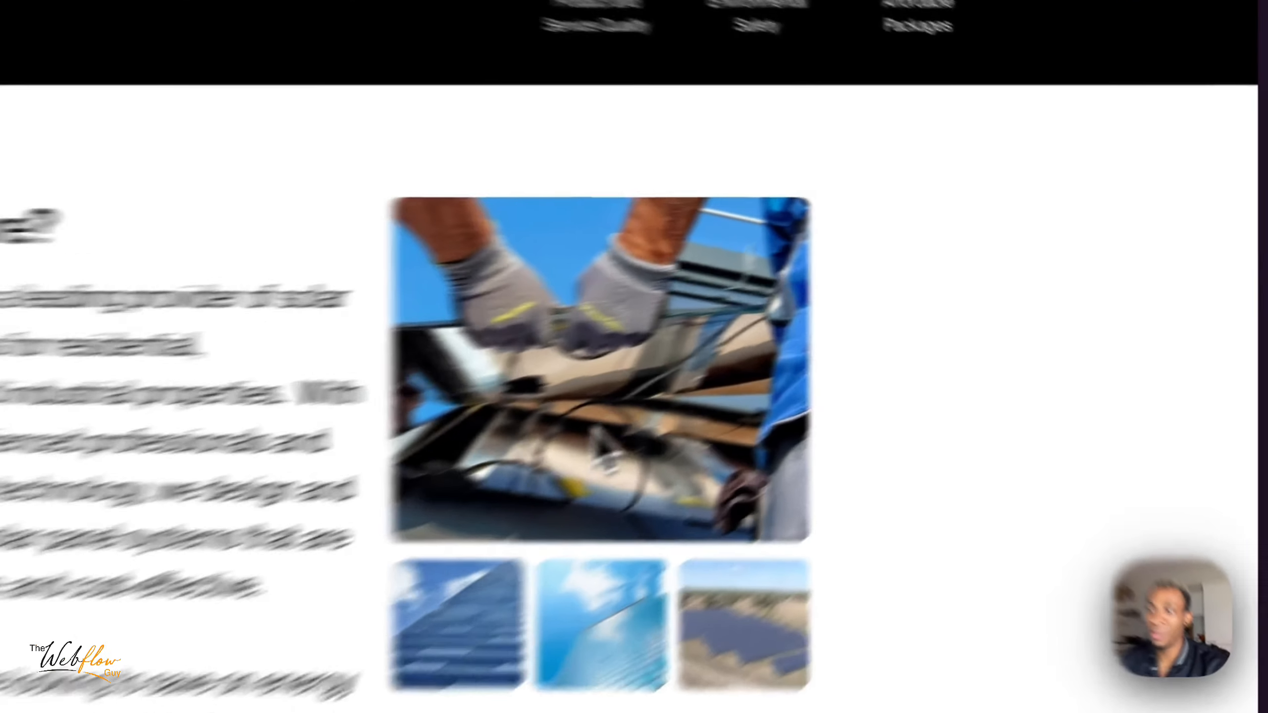
pyautogui.moveTo(822, 339); pyautogui.dragTo(1100, 323)
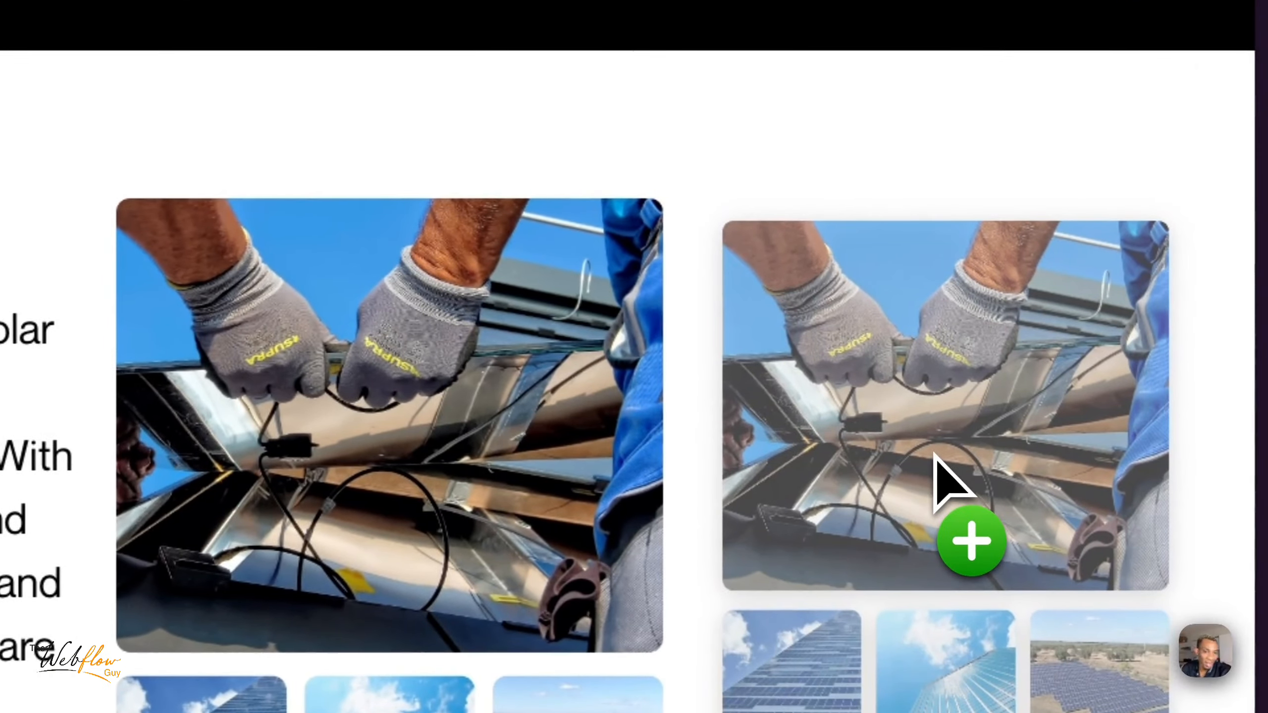
# - Exit the page preview and expand who-we-are_images-wrapper in the element tree to its nested image
pyautogui.moveTo(934, 453); pyautogui.dragTo(934, 449)
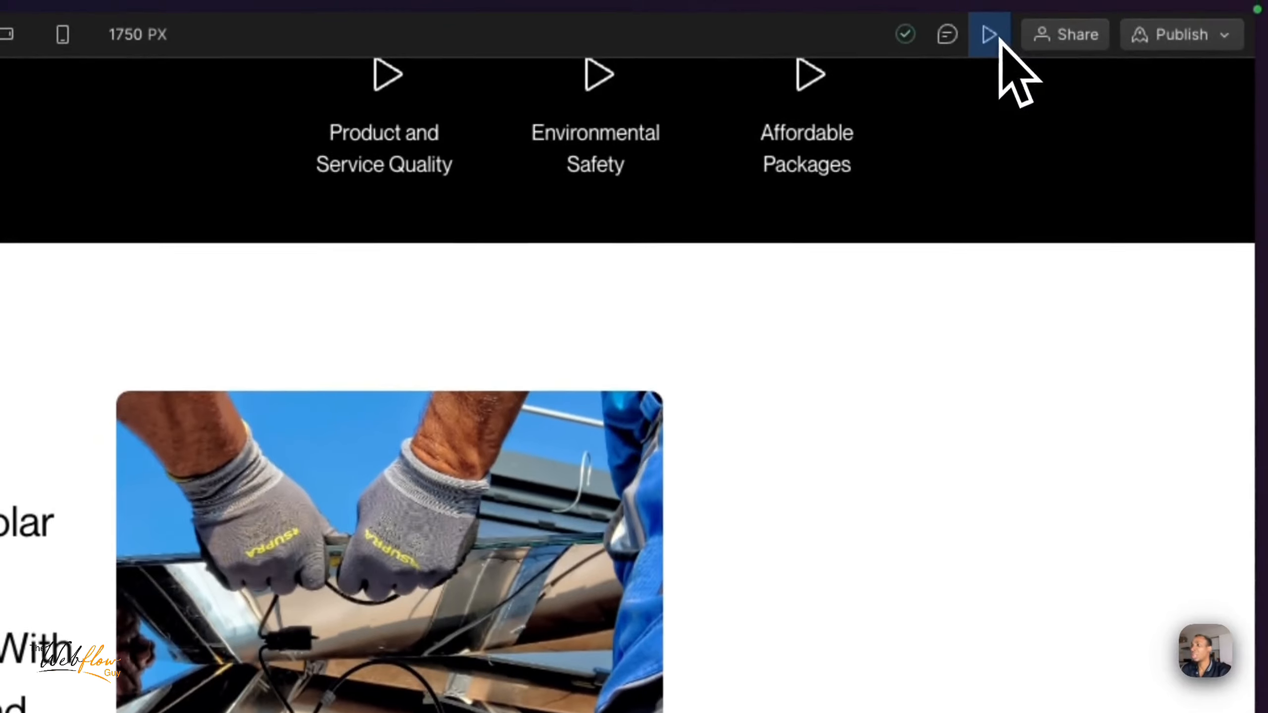
pyautogui.click(992, 36)
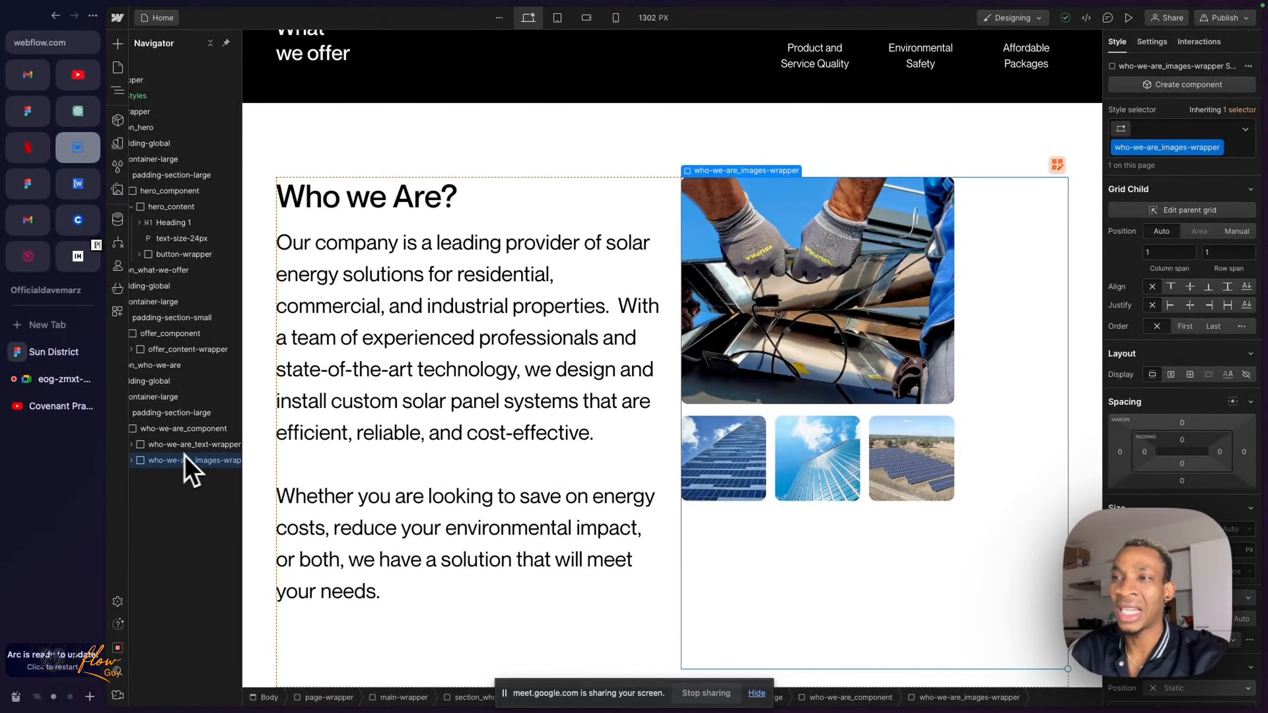
pyautogui.hscroll(2, 197, 462)
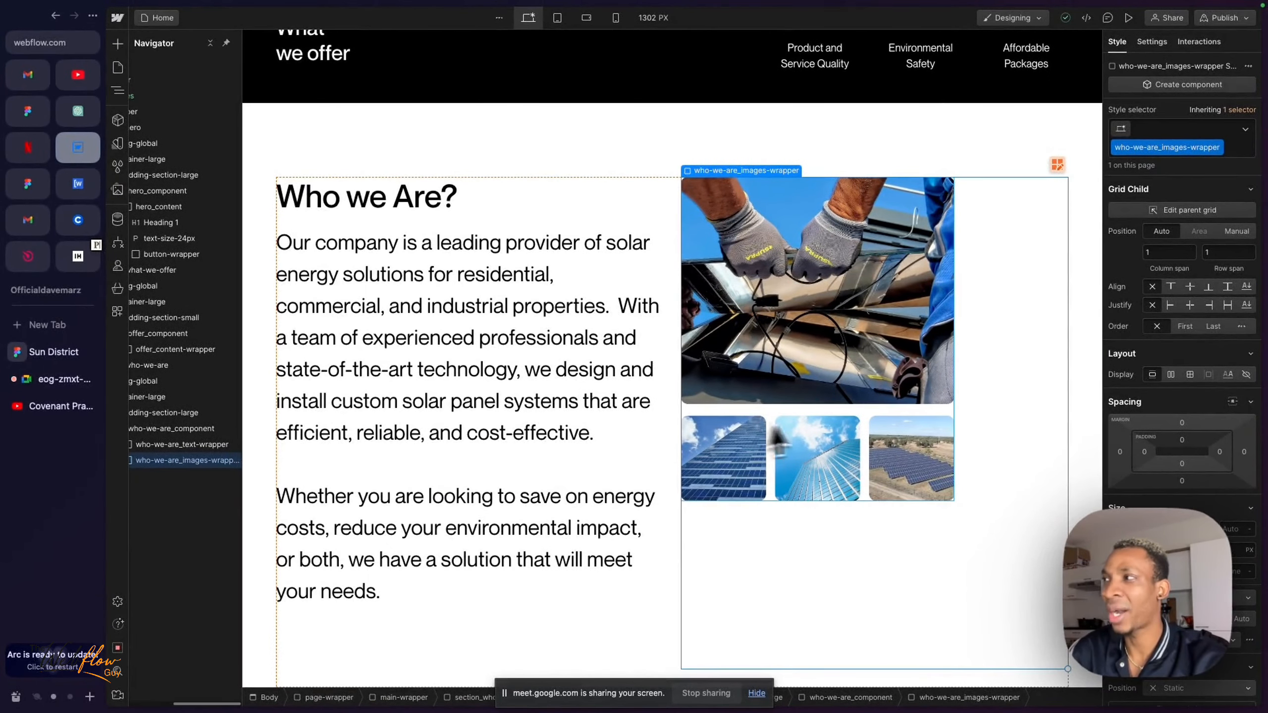
pyautogui.hscroll(-3, 143, 470)
pyautogui.click(148, 462)
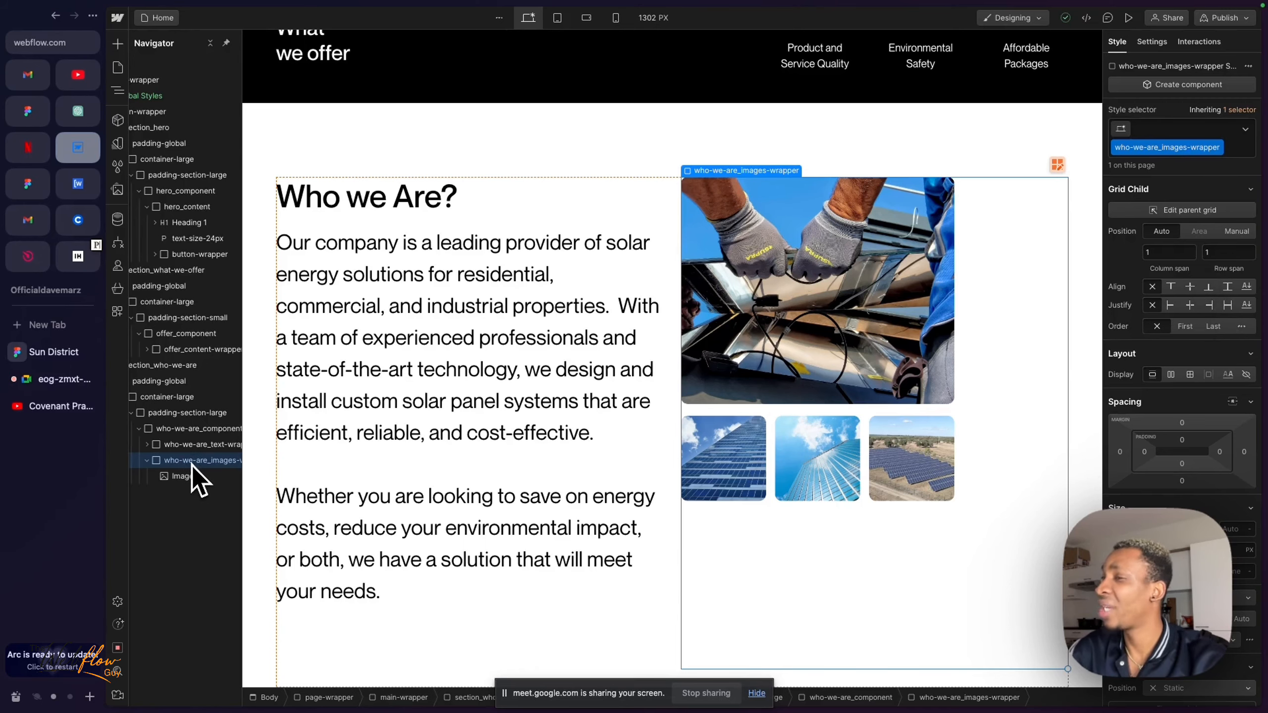
pyautogui.hscroll(2, 192, 465)
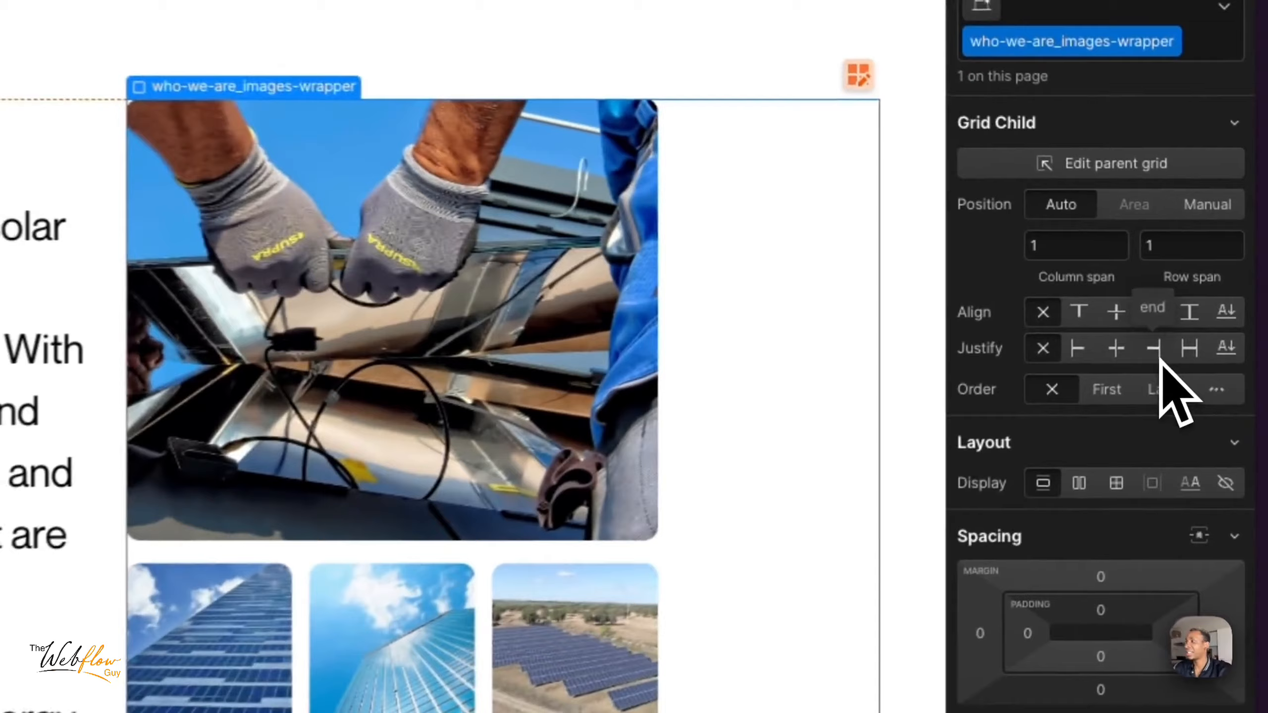
# - Justify who-we-are_images-wrapper to the end of its grid cell, trying the center and start alignments for comparison
pyautogui.click(1209, 308)
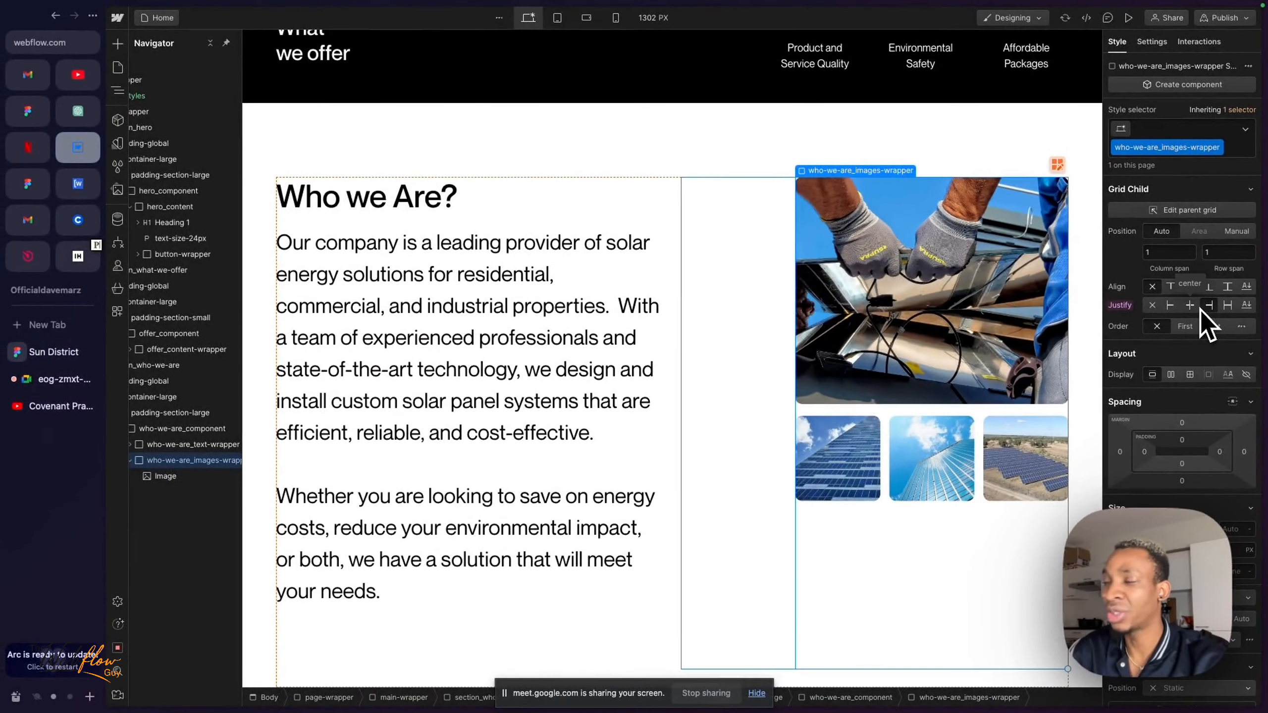
pyautogui.click(1191, 306)
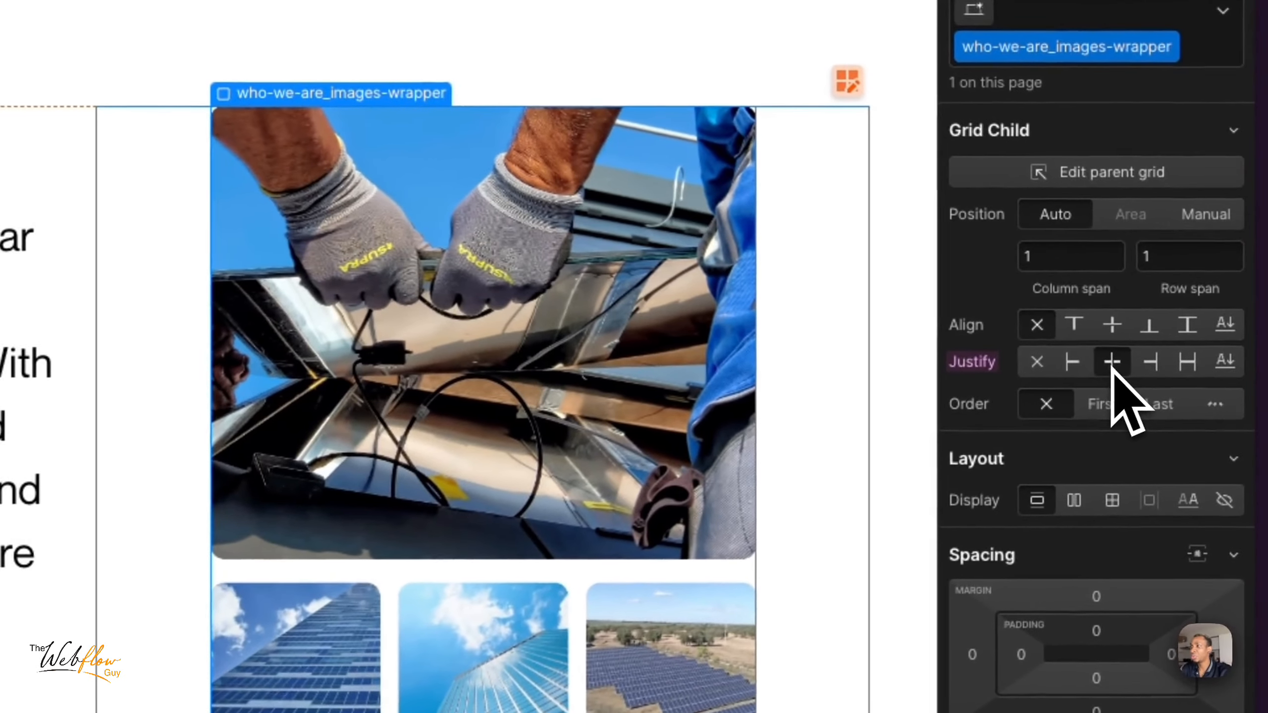
pyautogui.click(1073, 368)
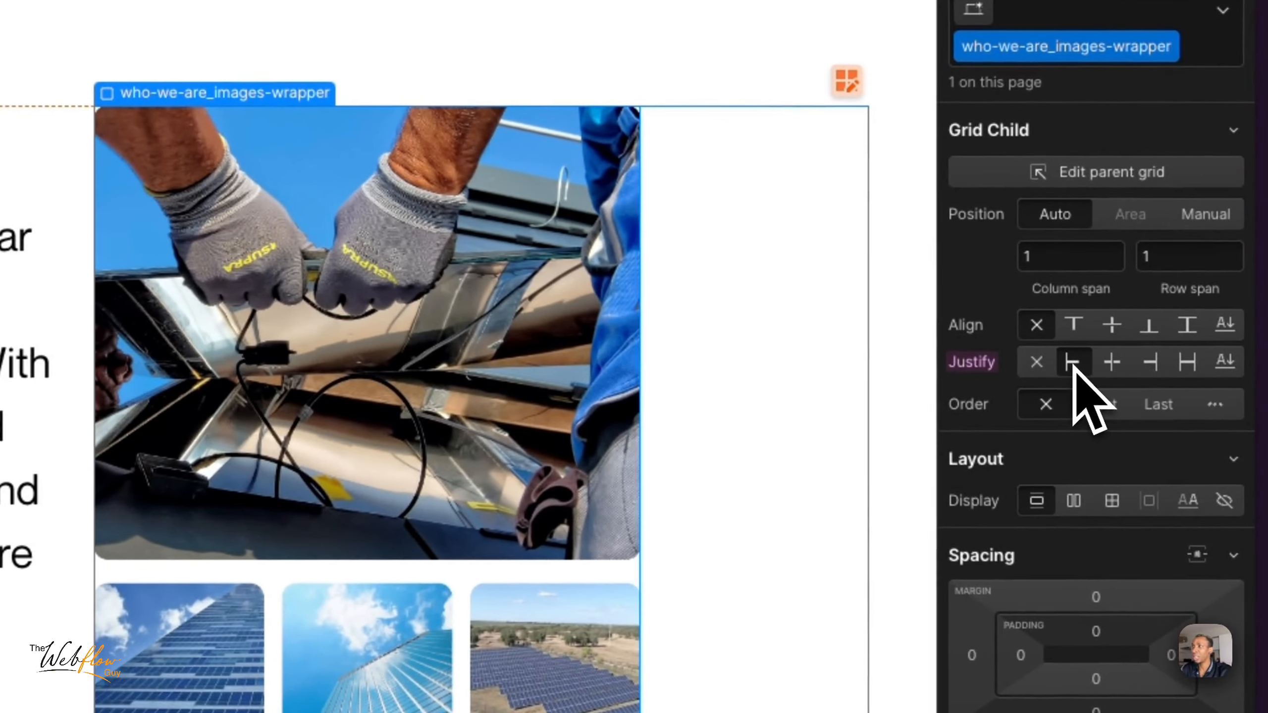
pyautogui.click(1110, 368)
pyautogui.click(1153, 371)
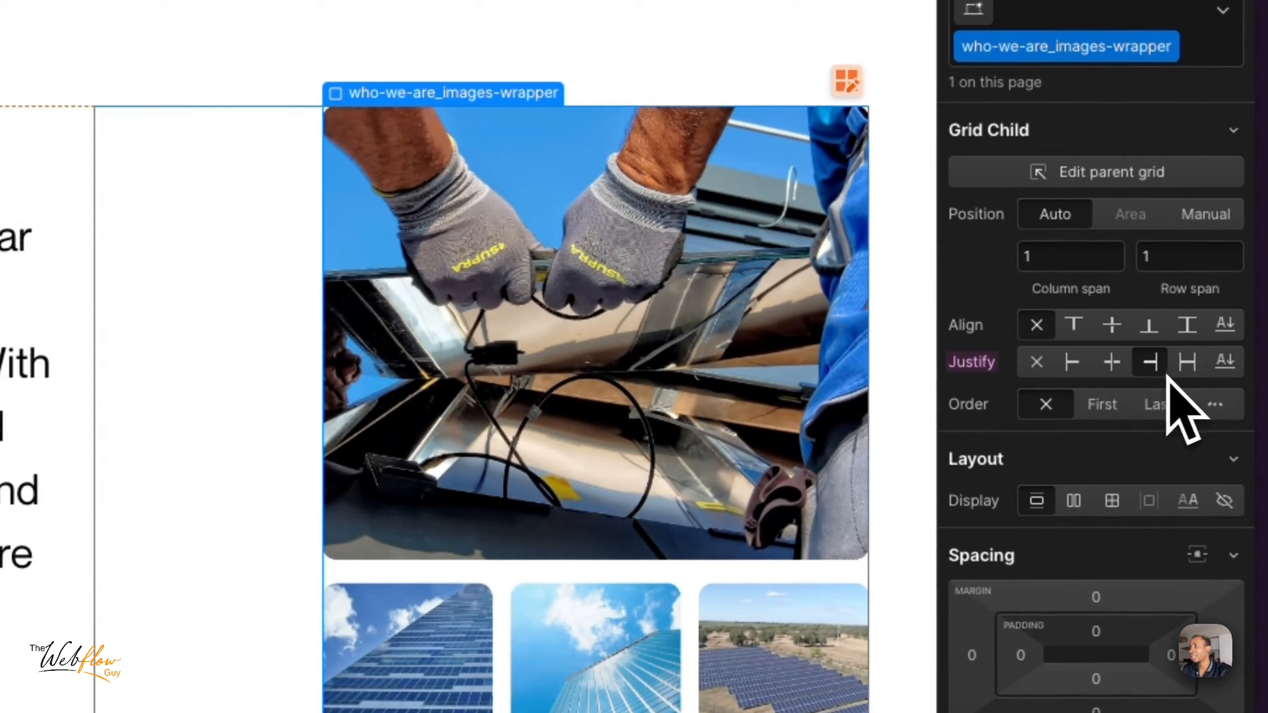
pyautogui.click(1113, 369)
pyautogui.click(1074, 367)
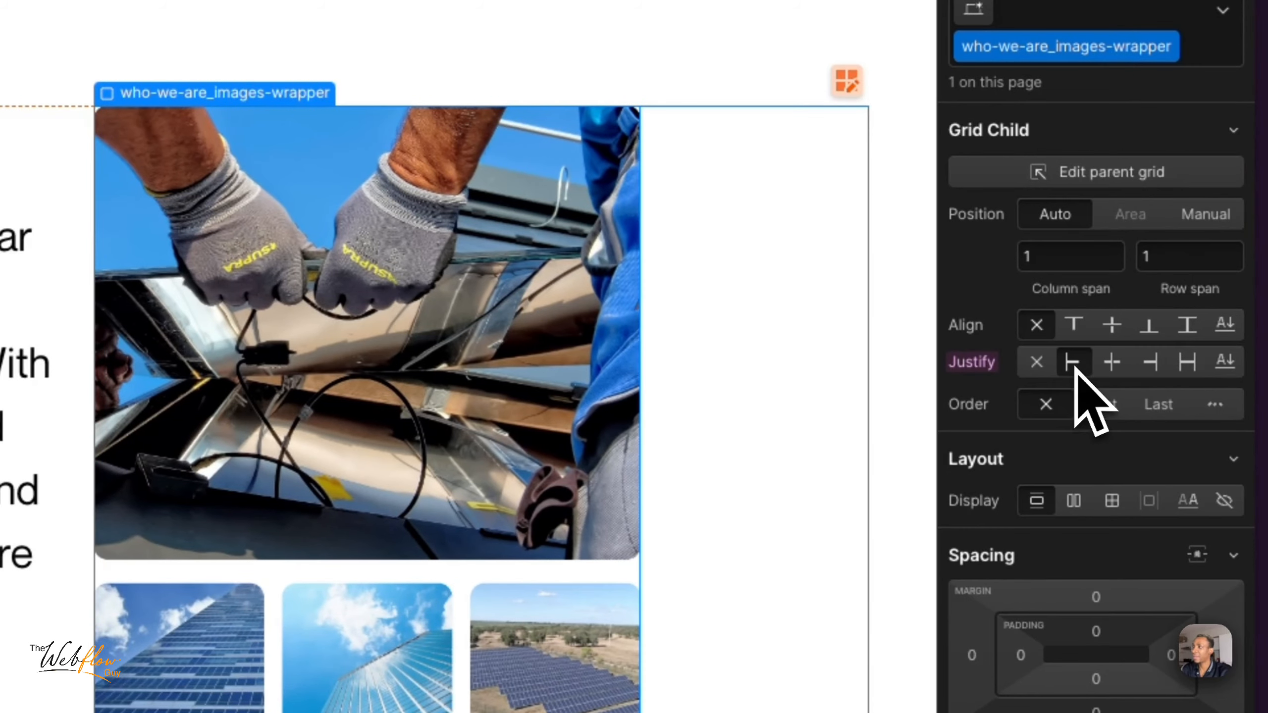
pyautogui.click(1112, 365)
pyautogui.click(1151, 363)
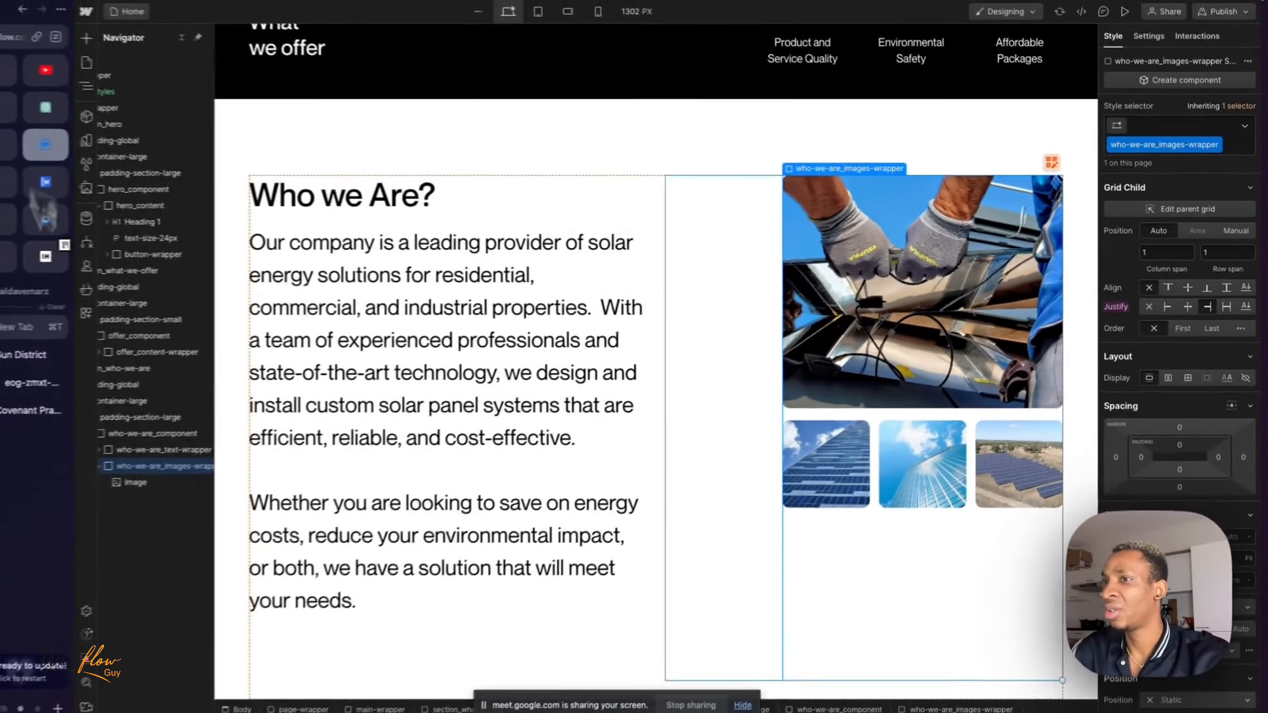
pyautogui.hscroll(1, 170, 467)
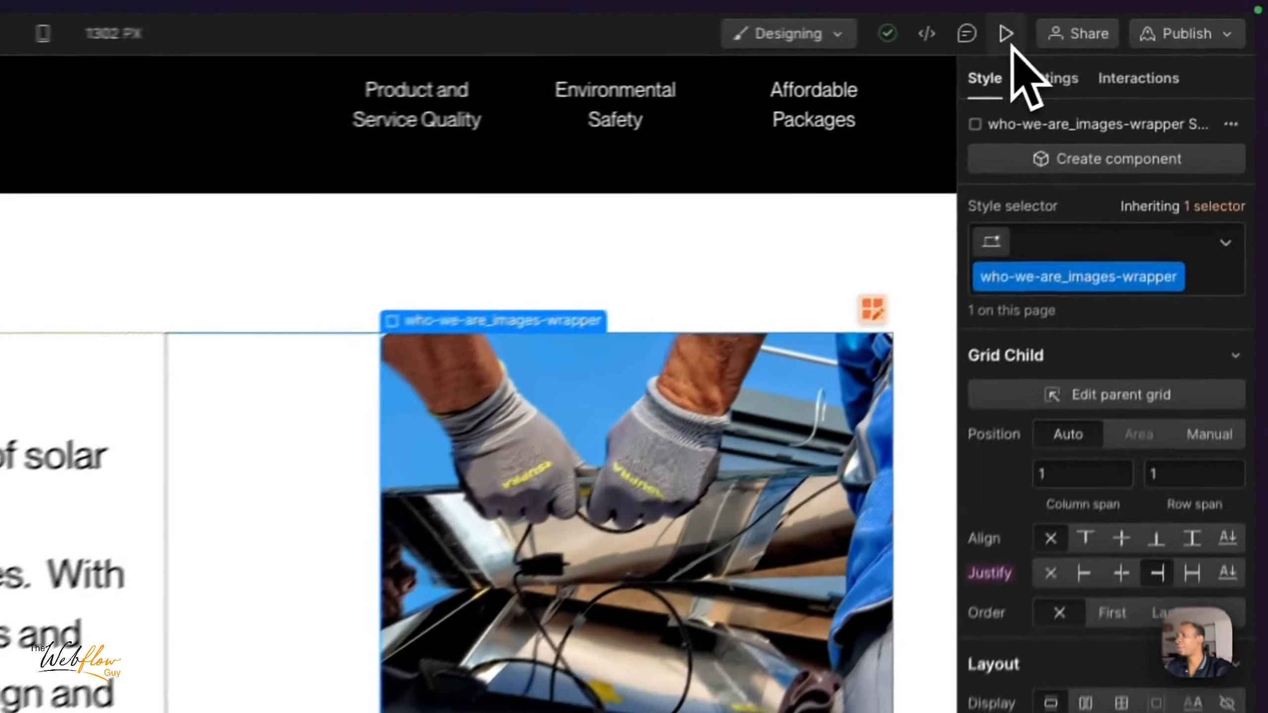
# - Preview the page at the tablet breakpoint and a wider canvas, examine the Who we Are images, and exit the preview
pyautogui.click(1129, 17)
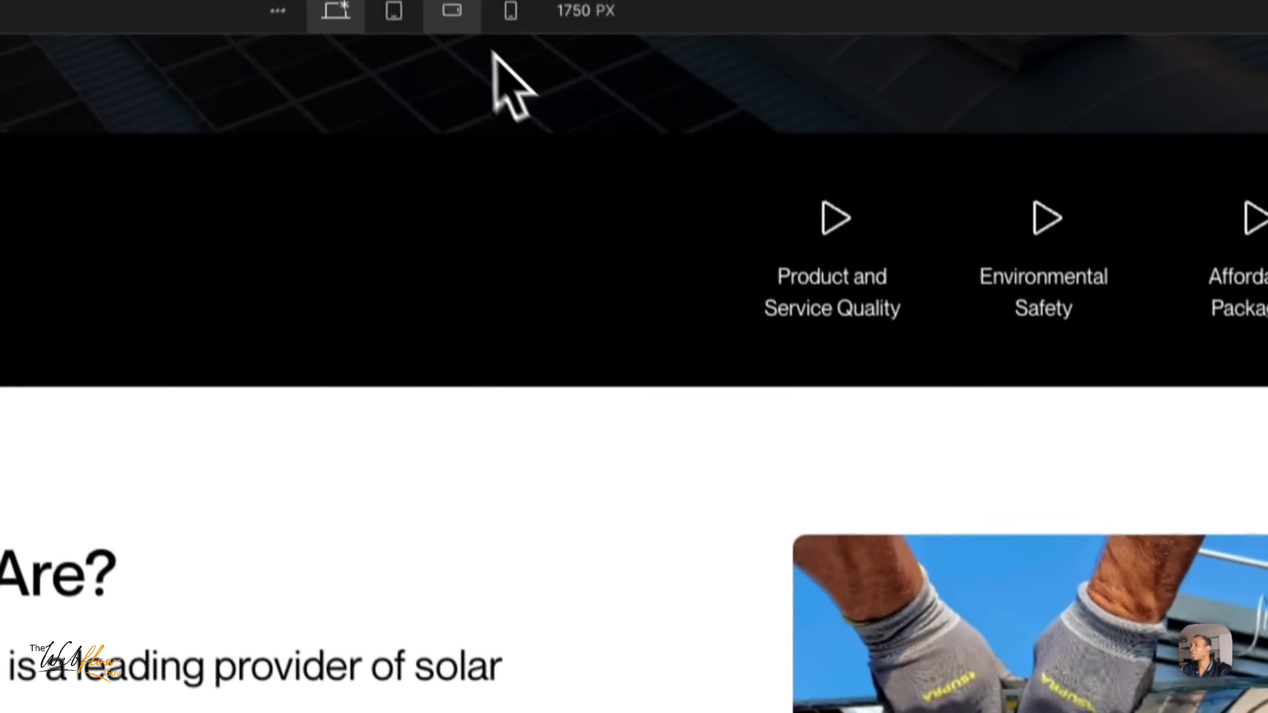
pyautogui.click(399, 34)
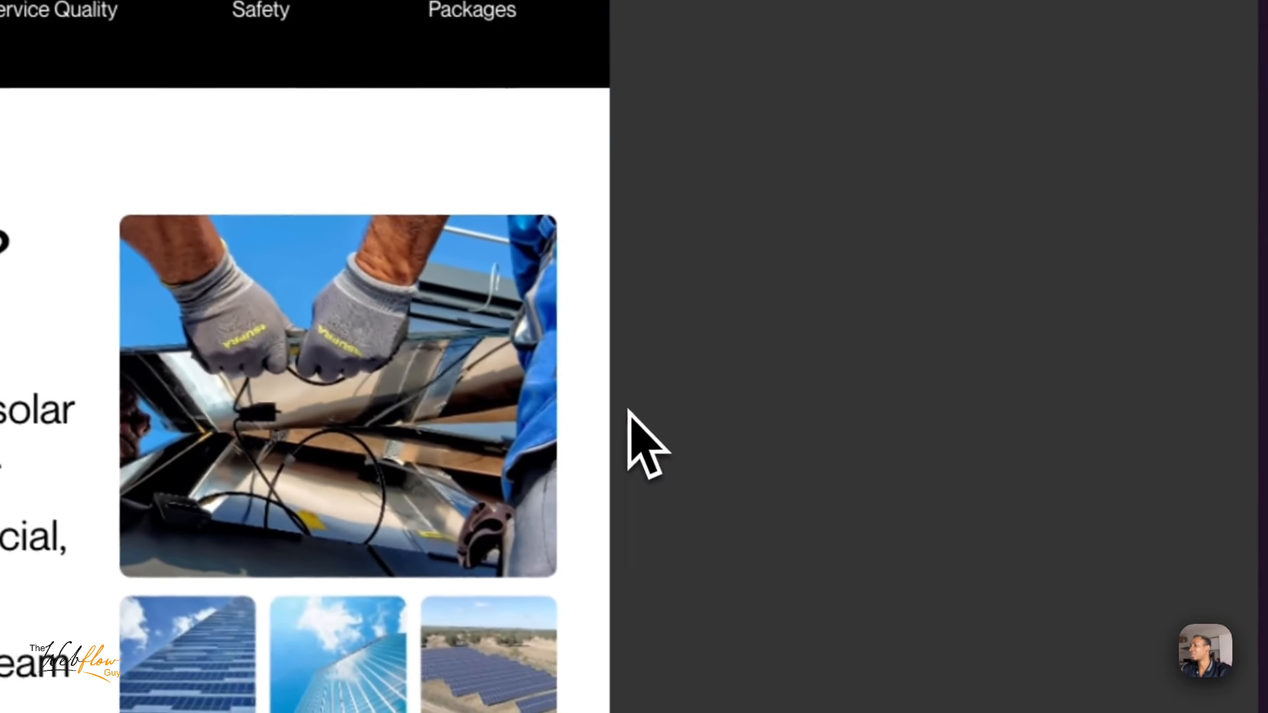
pyautogui.moveTo(666, 424); pyautogui.dragTo(1113, 416)
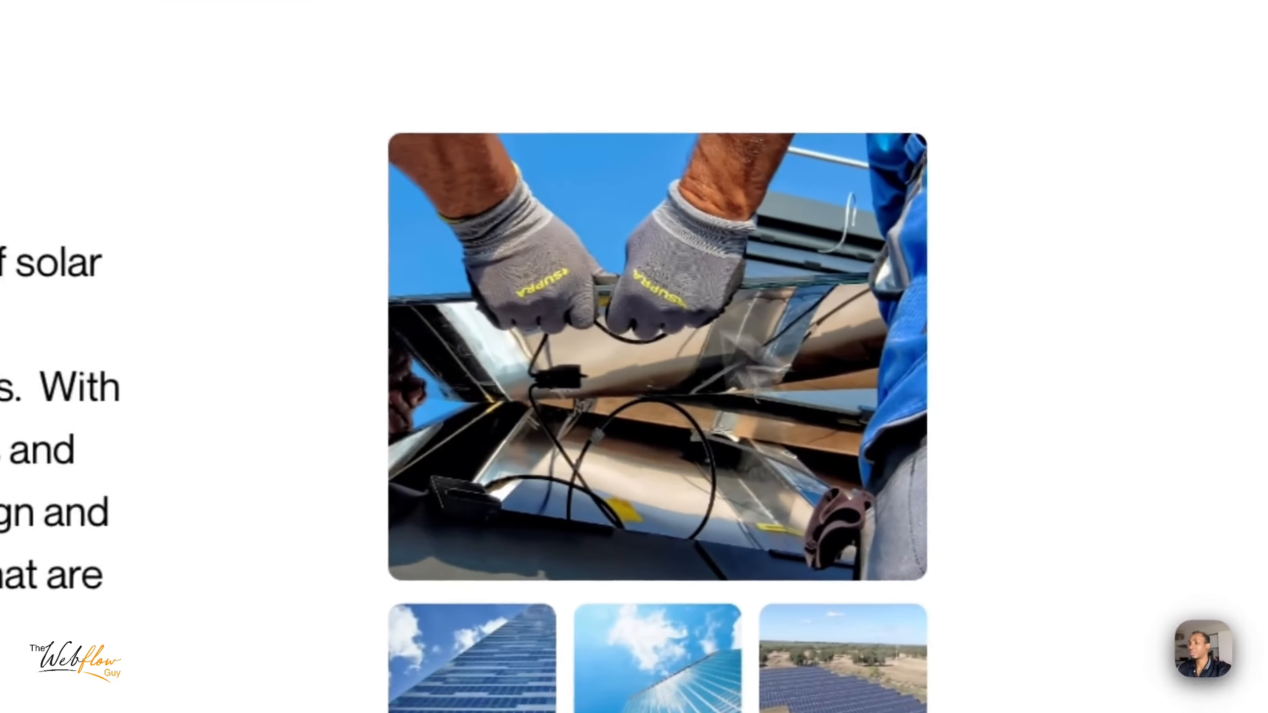
pyautogui.scroll(-5, 590, 332)
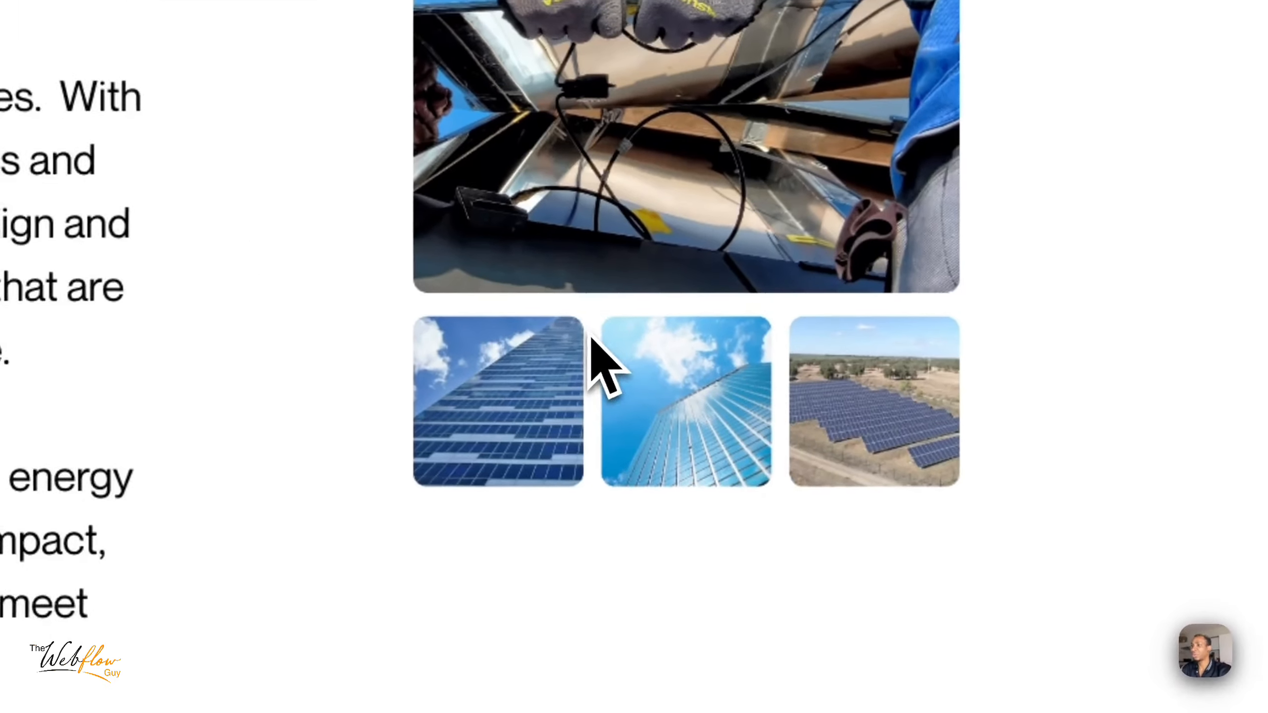
pyautogui.scroll(5, 589, 331)
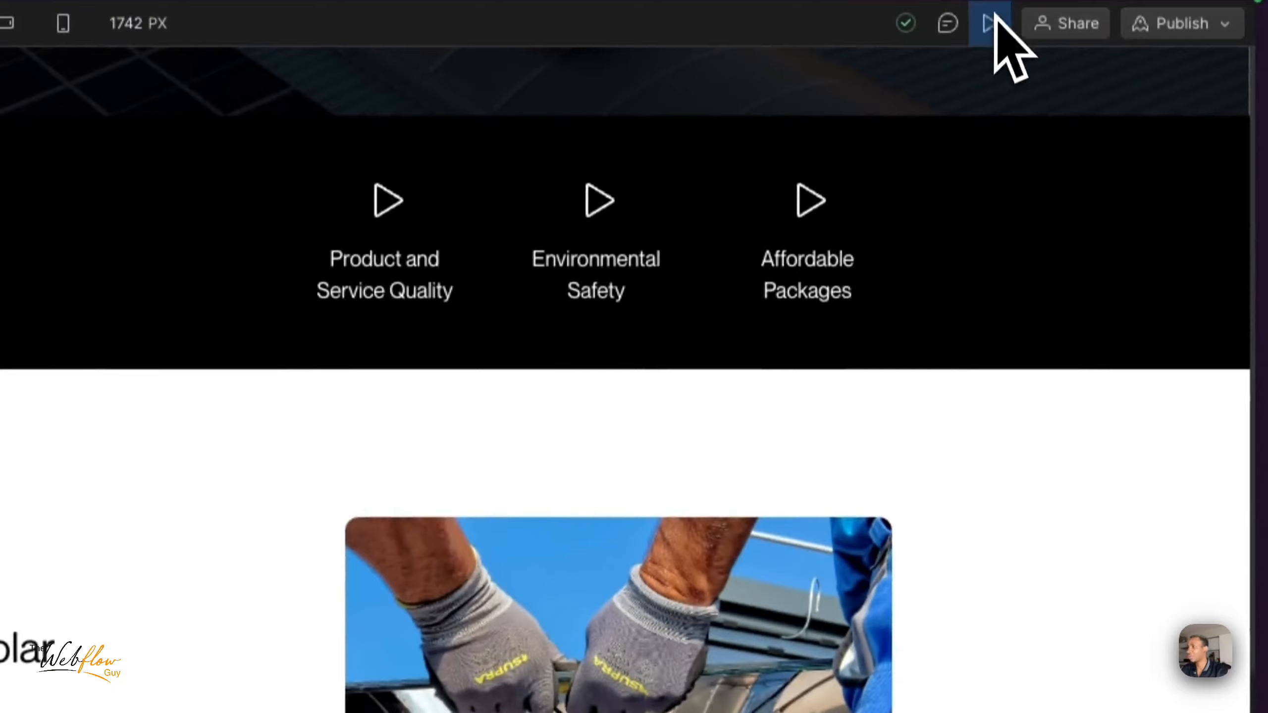
pyautogui.click(994, 16)
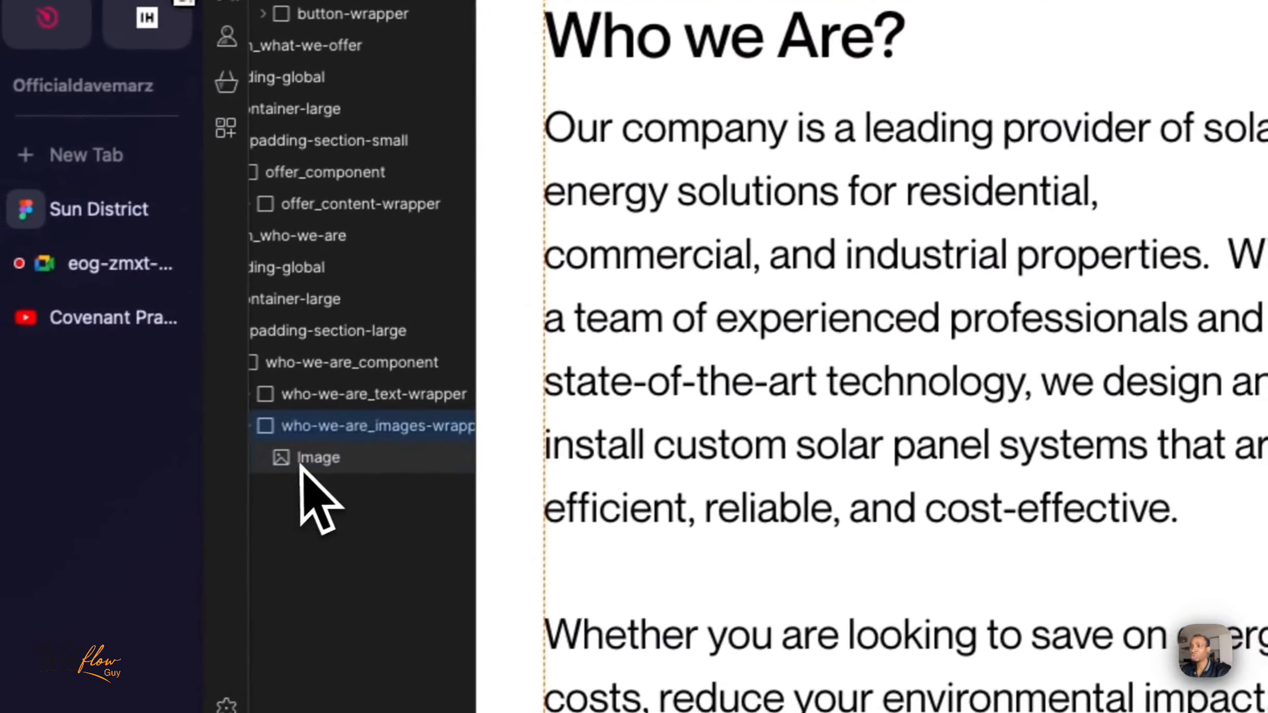
# - Delete the combined image inside who-we-are_images-wrapper and switch to the Sun District design in Figma to review the image layout
pyautogui.click(307, 461)
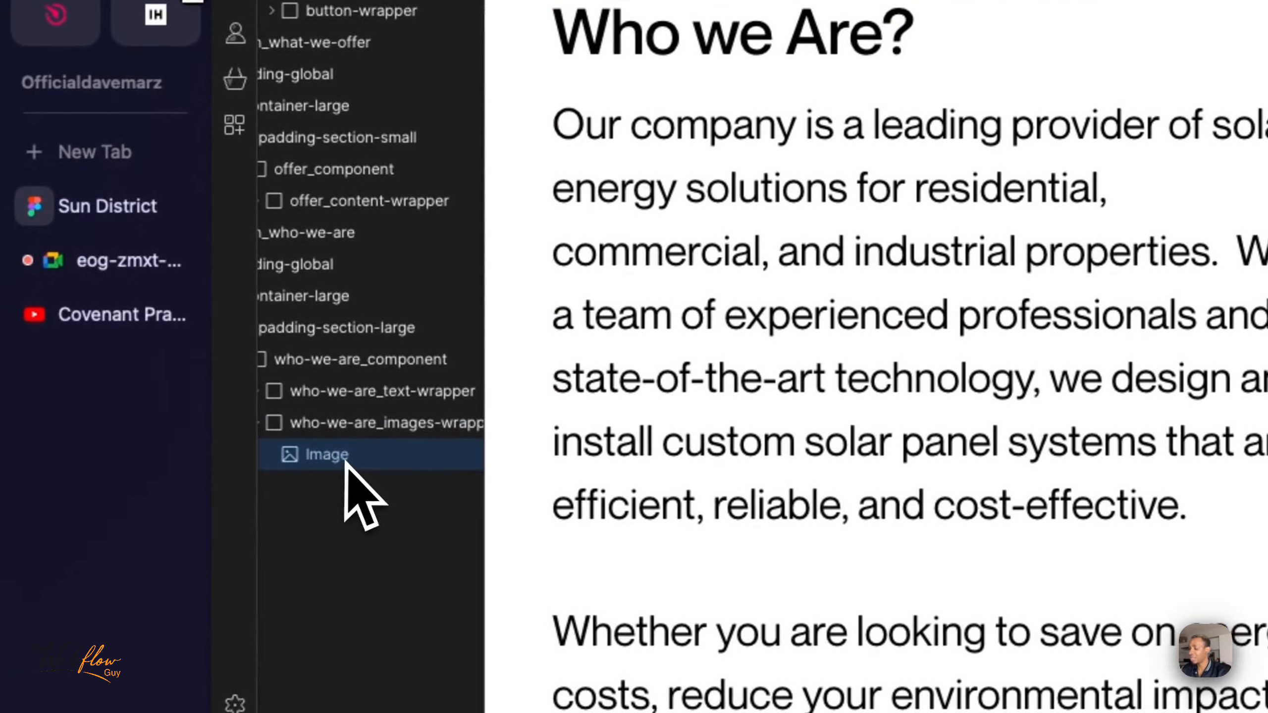
pyautogui.press('Delete')
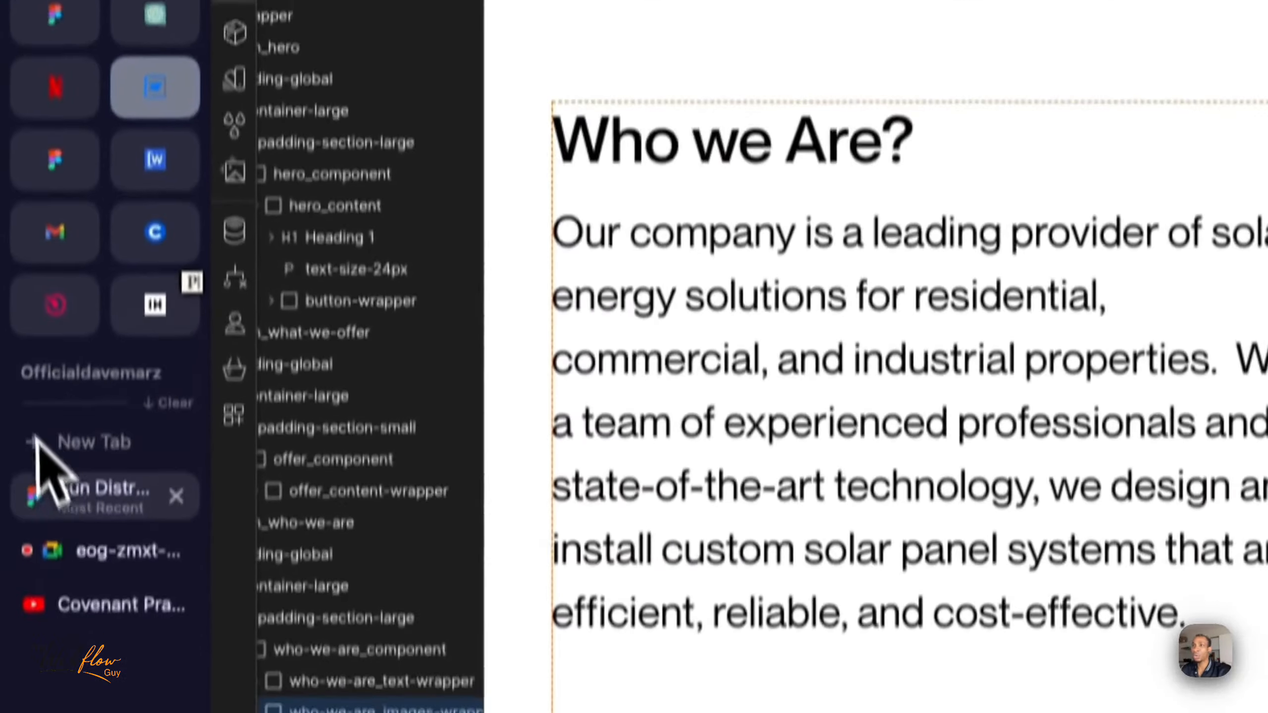
pyautogui.click(88, 456)
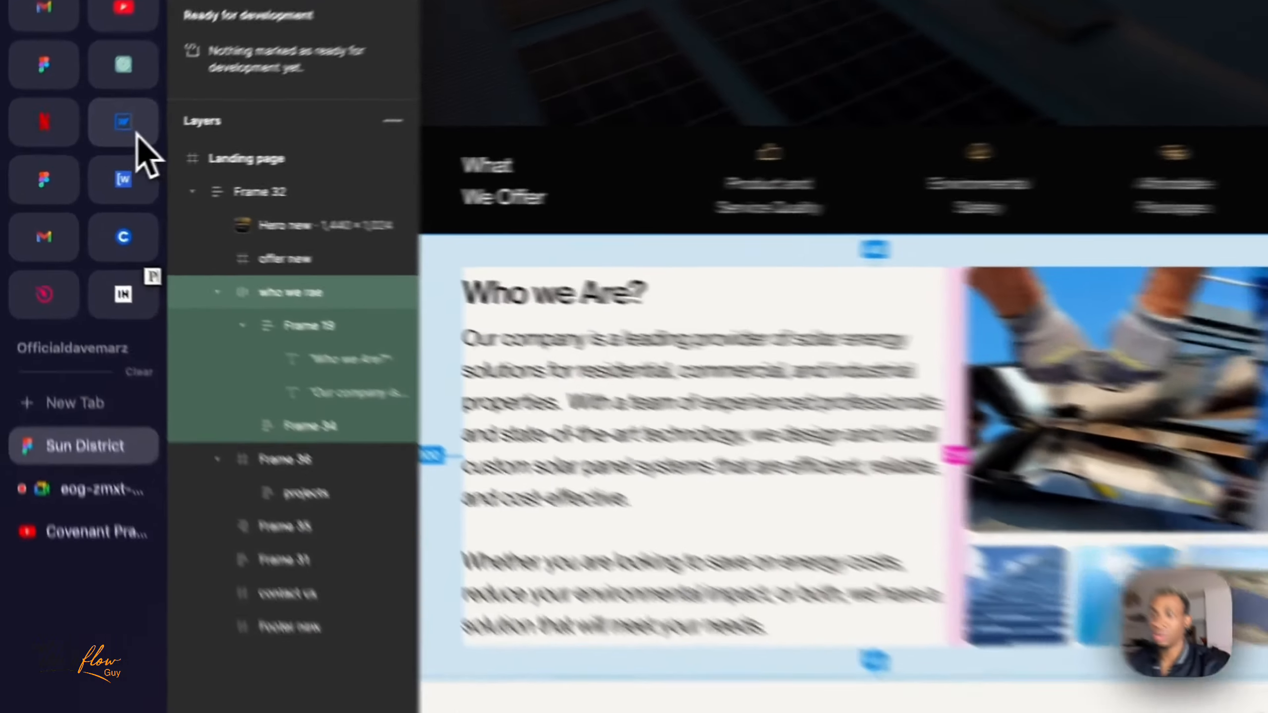
# - Switch back to Webflow and set the display of who-we-are_images-wrapper to grid
pyautogui.click(77, 147)
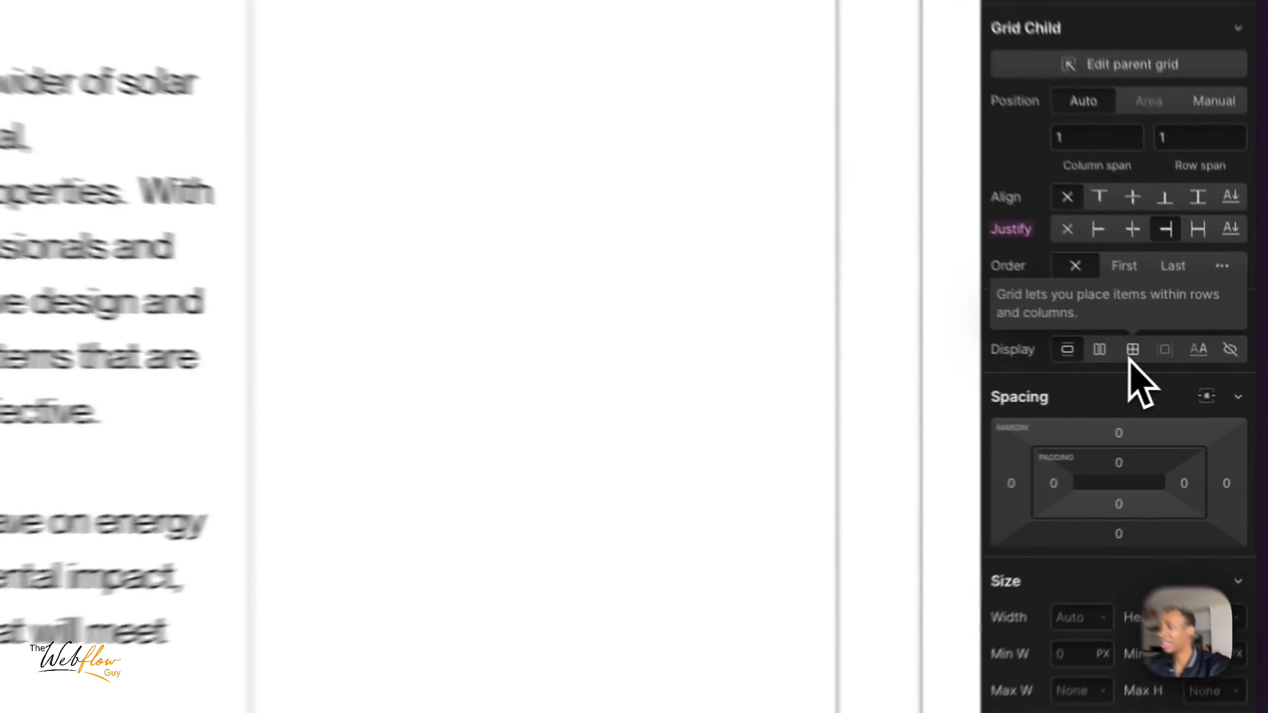
pyautogui.click(1189, 376)
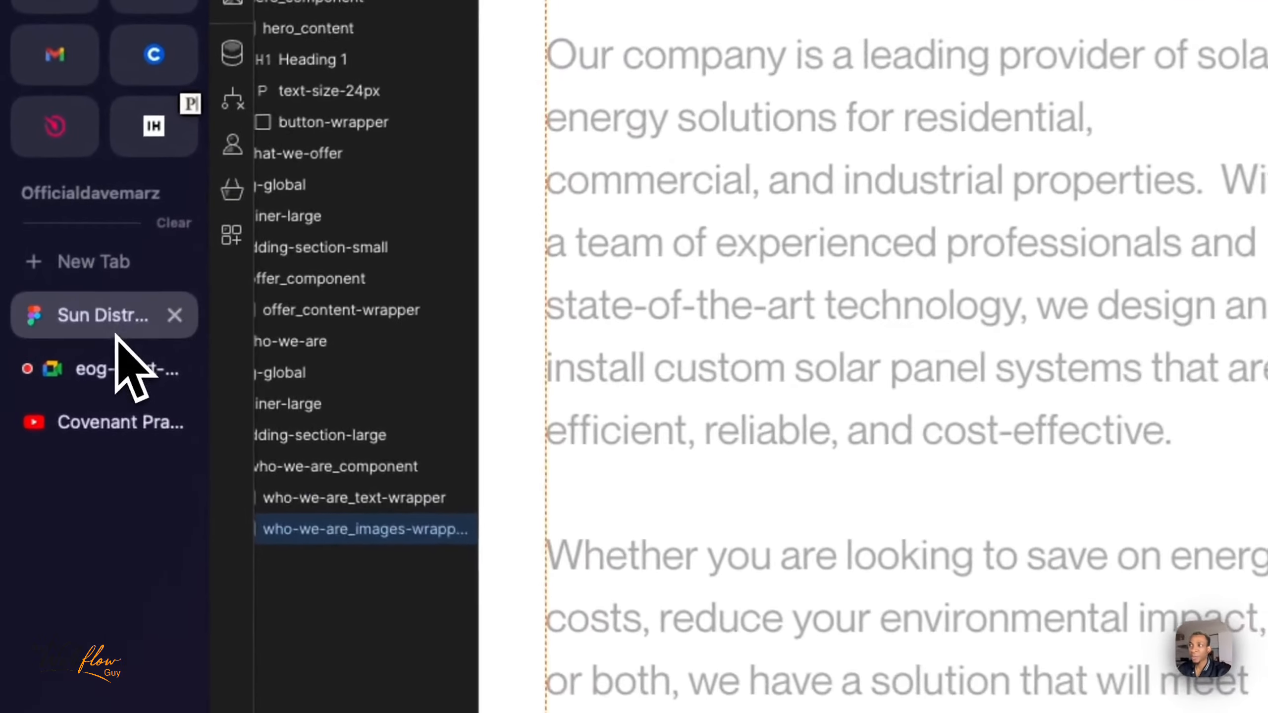
# - Switch to the Sun District design in Figma and inspect the spacing between the large Who we Are image and its three thumbnails
pyautogui.click(50, 352)
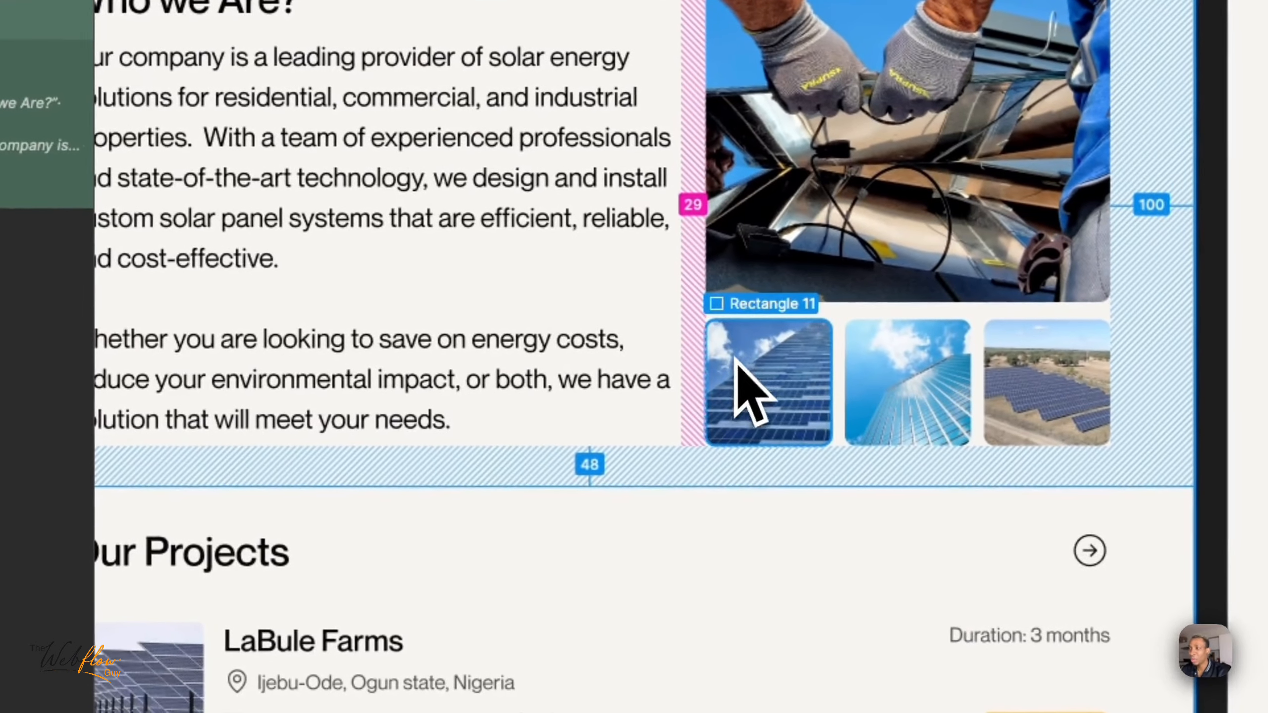
pyautogui.click(747, 355)
pyautogui.click(900, 374)
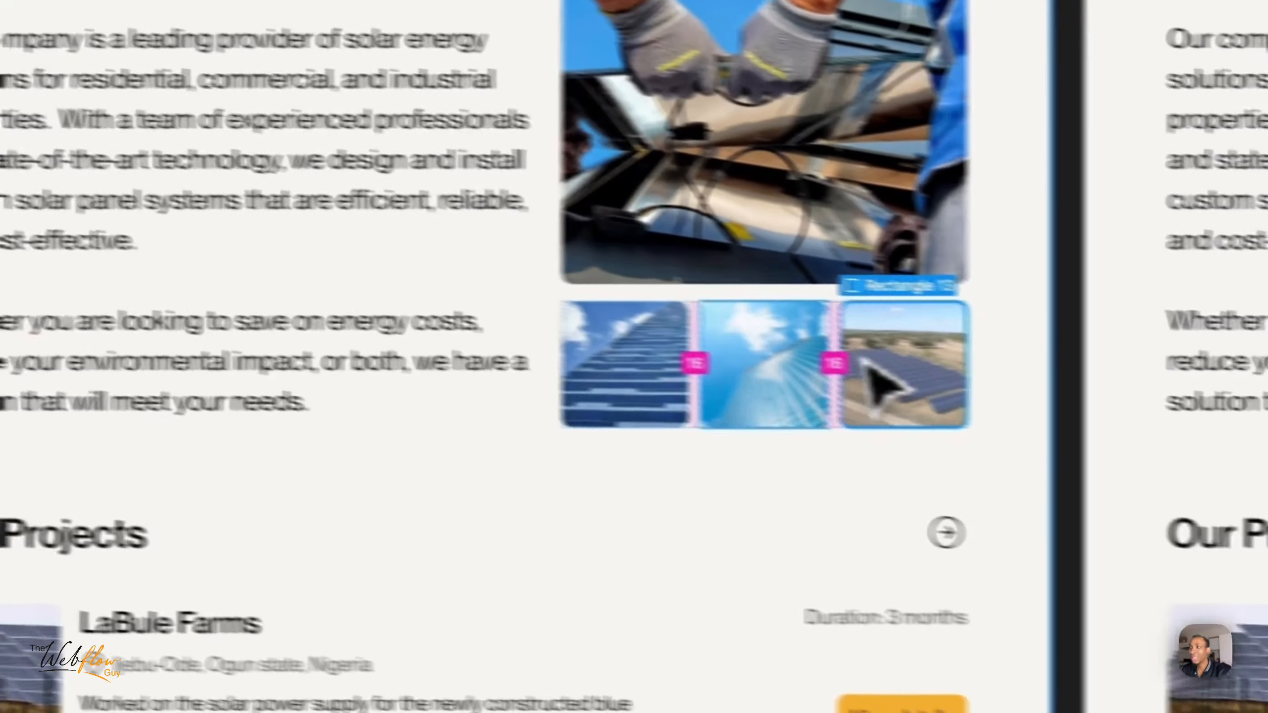
pyautogui.click(1038, 377)
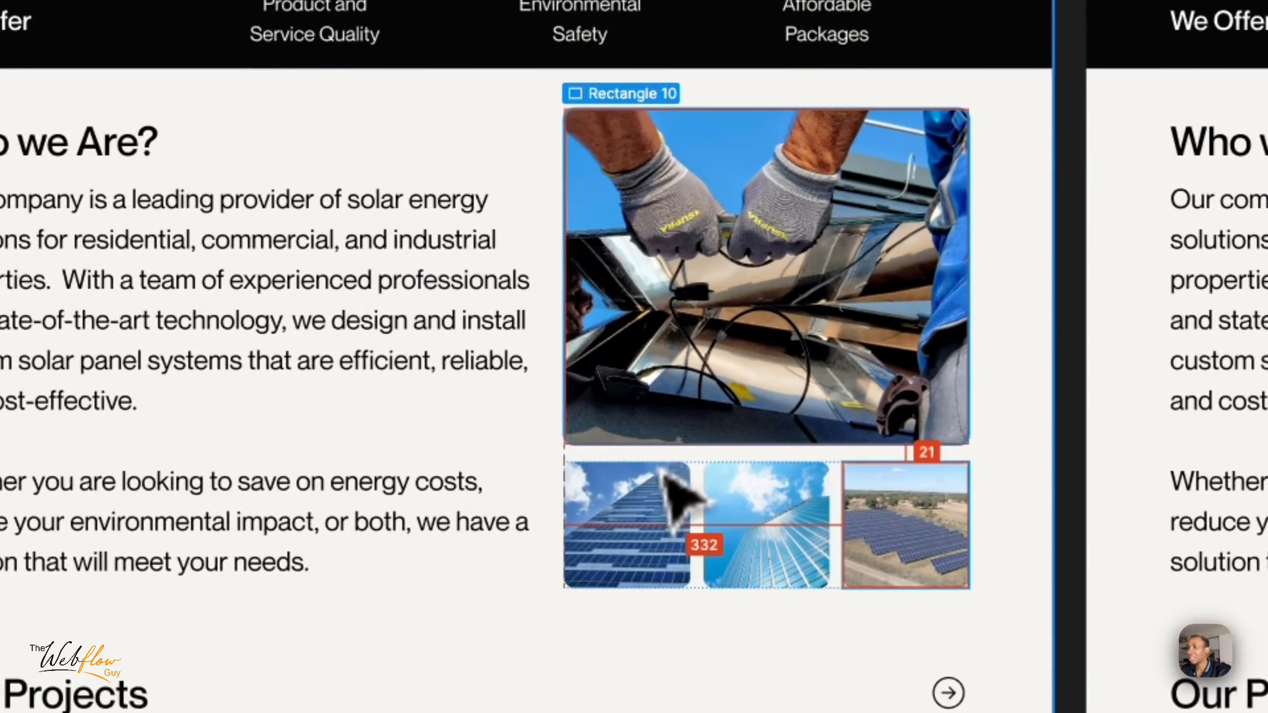
pyautogui.click(684, 515)
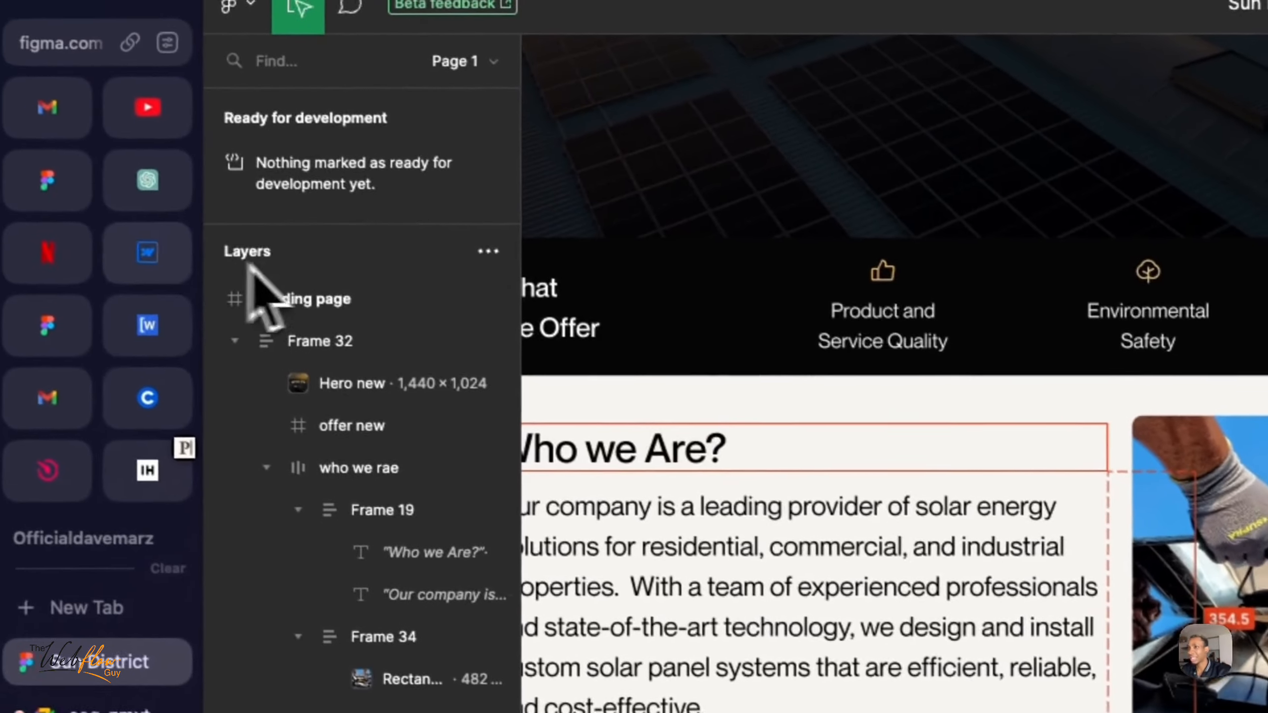
# - Switch back to Webflow and duplicate a column in the images wrapper's grid to make three columns, and finish the grid editing
pyautogui.click(164, 265)
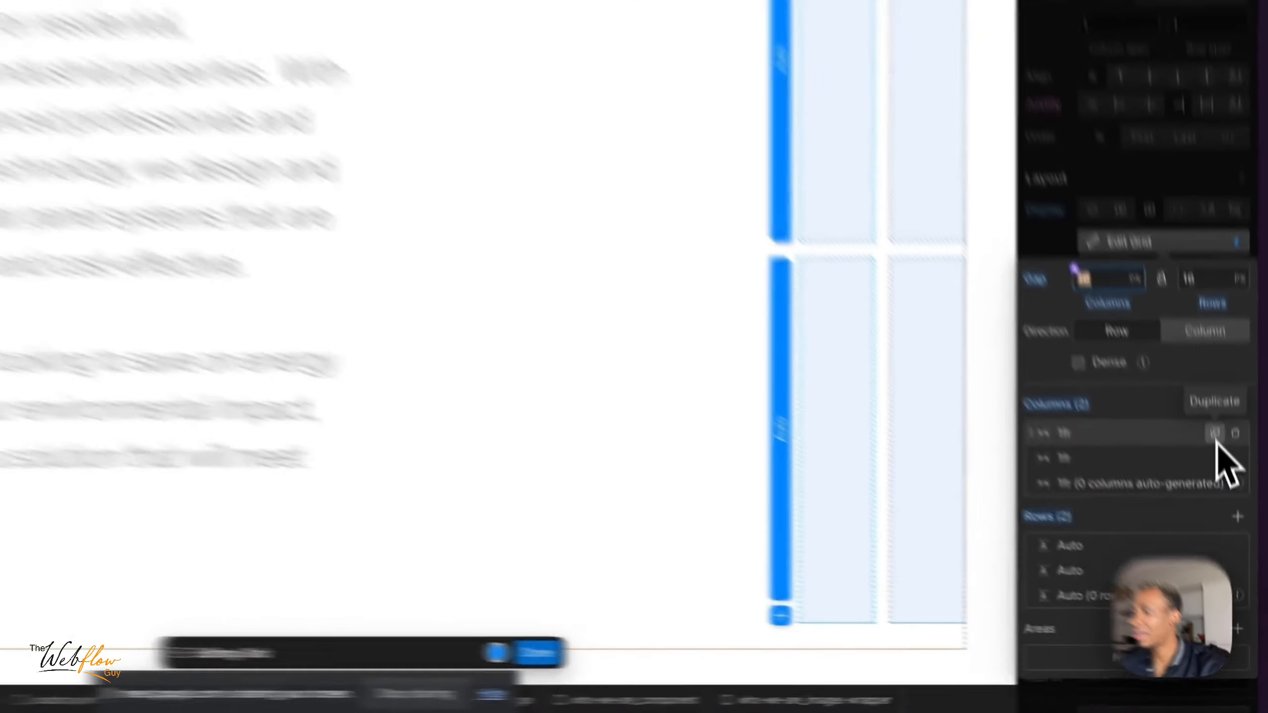
pyautogui.click(1233, 522)
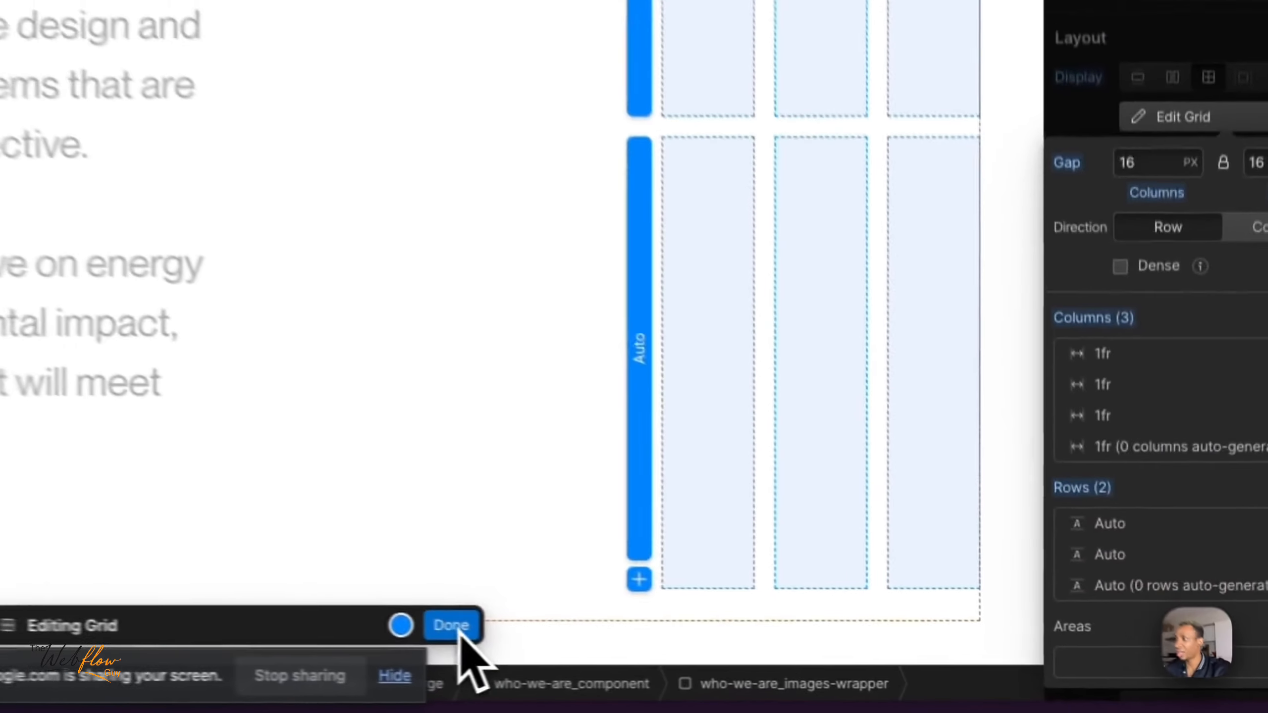
pyautogui.click(793, 667)
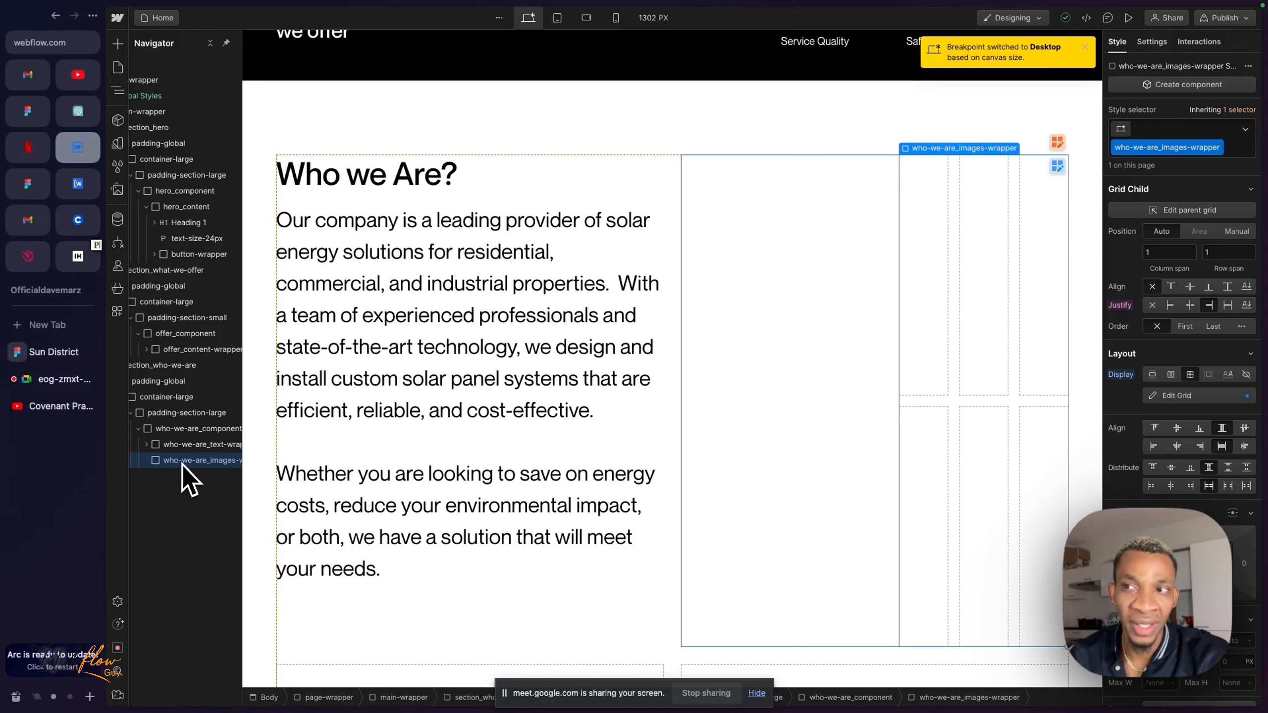
# - Search the quick-add elements for an image, insert it into who-we-are_images-wrapper, and dismiss its settings
pyautogui.hscroll(1, 182, 464)
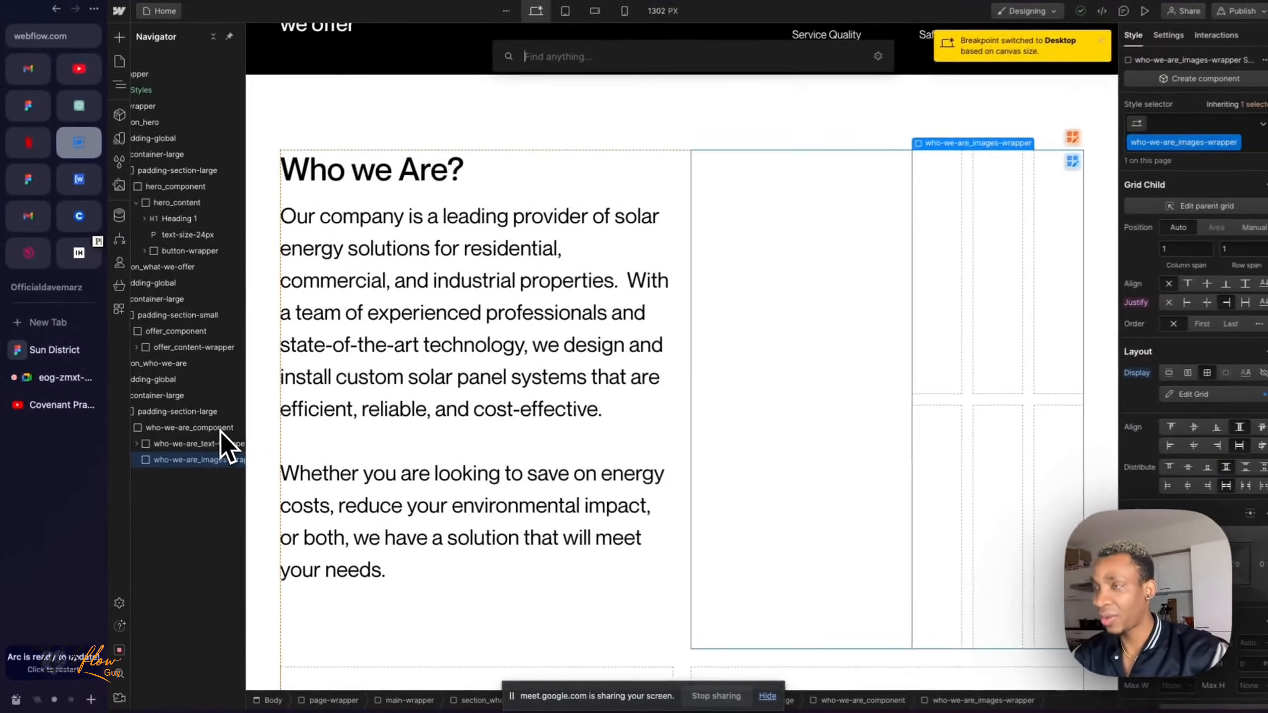
pyautogui.press('super+k')
pyautogui.write('imahg')
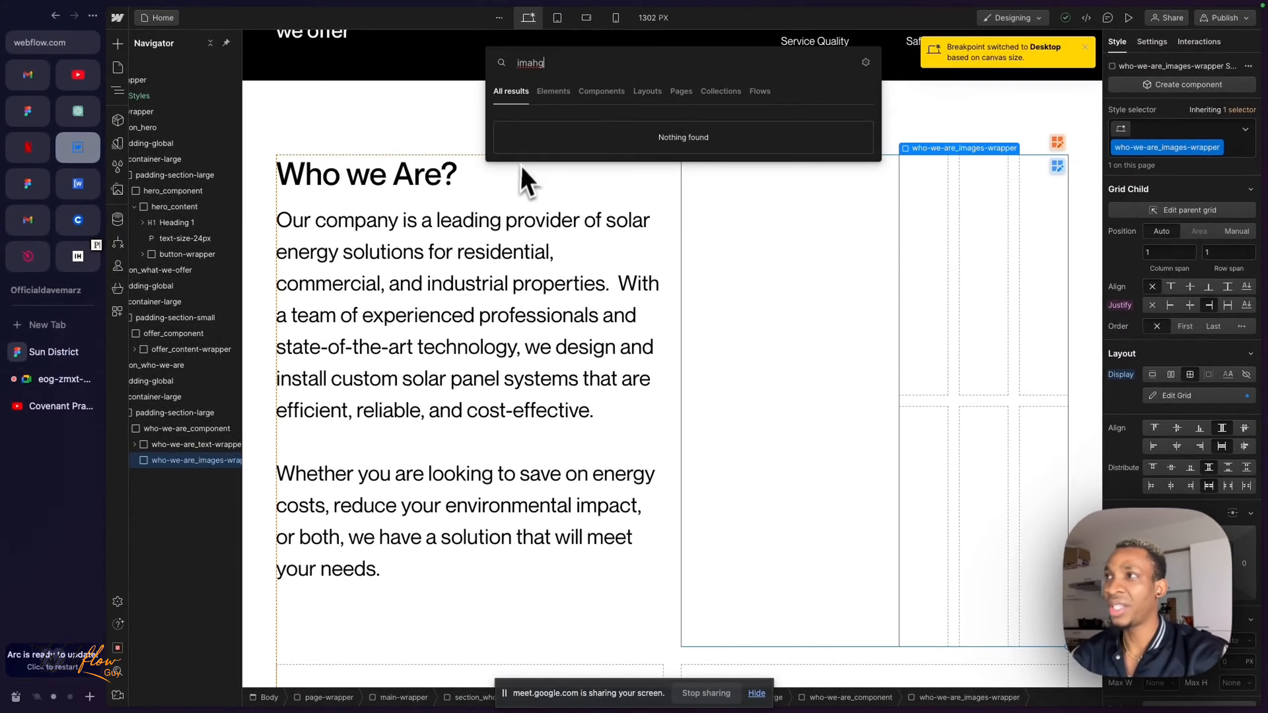
pyautogui.press('BackSpace')
pyautogui.press('BackSpace')
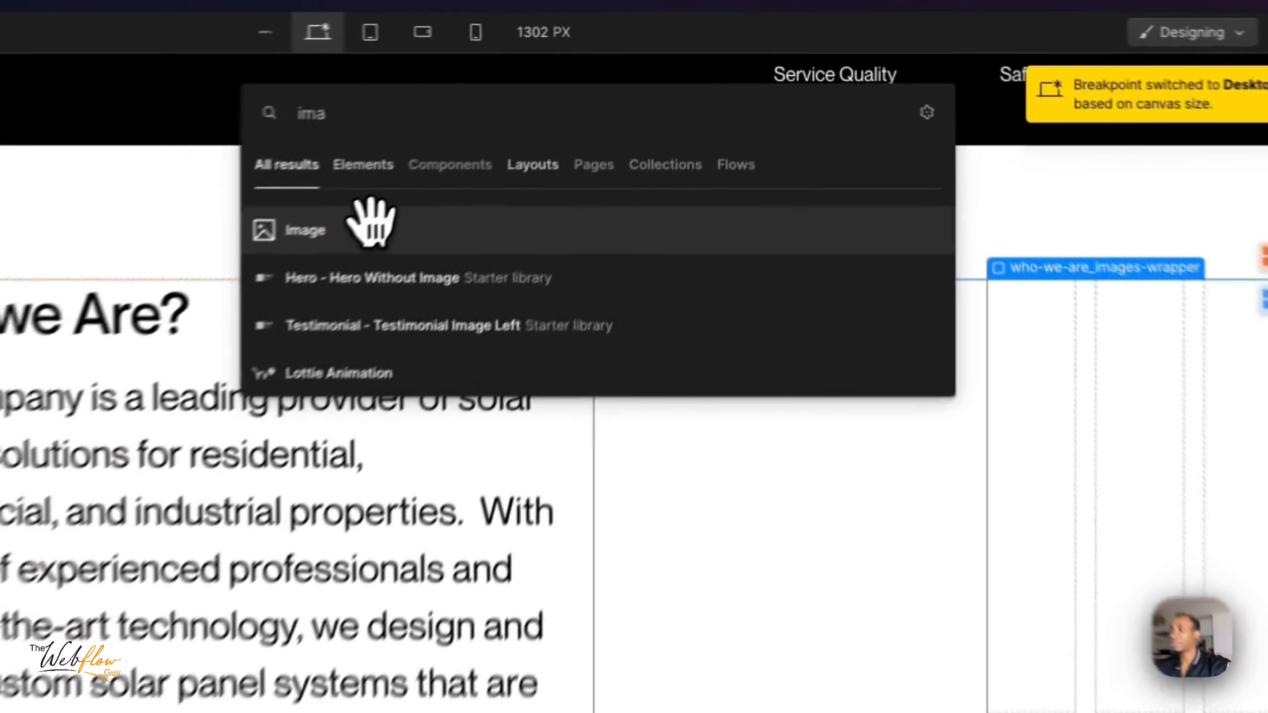
pyautogui.click(529, 128)
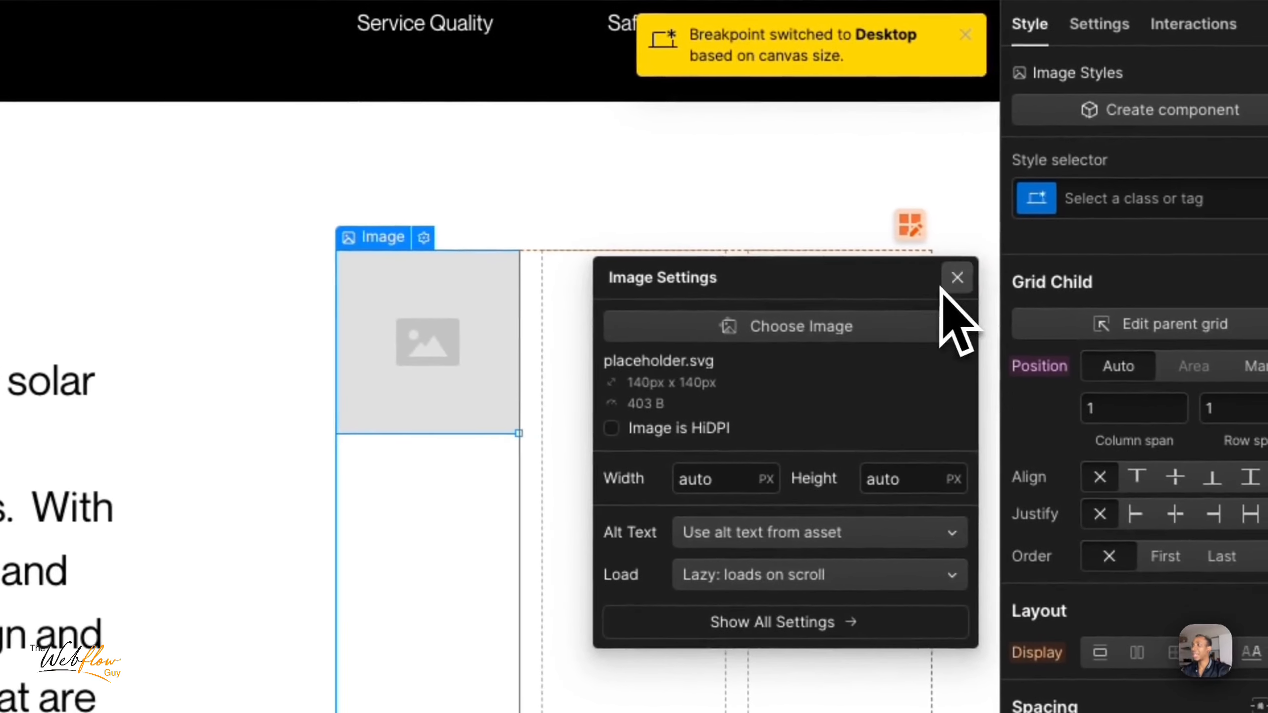
pyautogui.click(1142, 303)
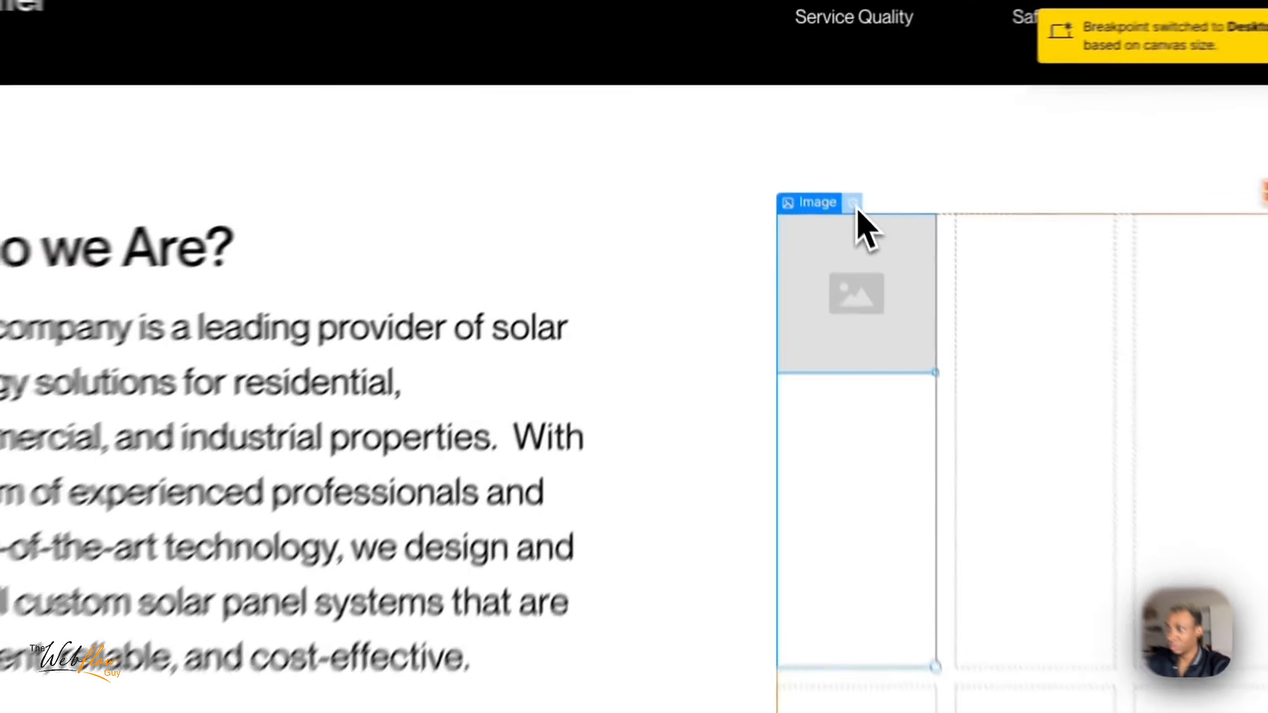
# - Open the asset picker for the placeholder image, and switch to the Sun District design in Figma and export the large photo, Rectangle 10
pyautogui.click(814, 148)
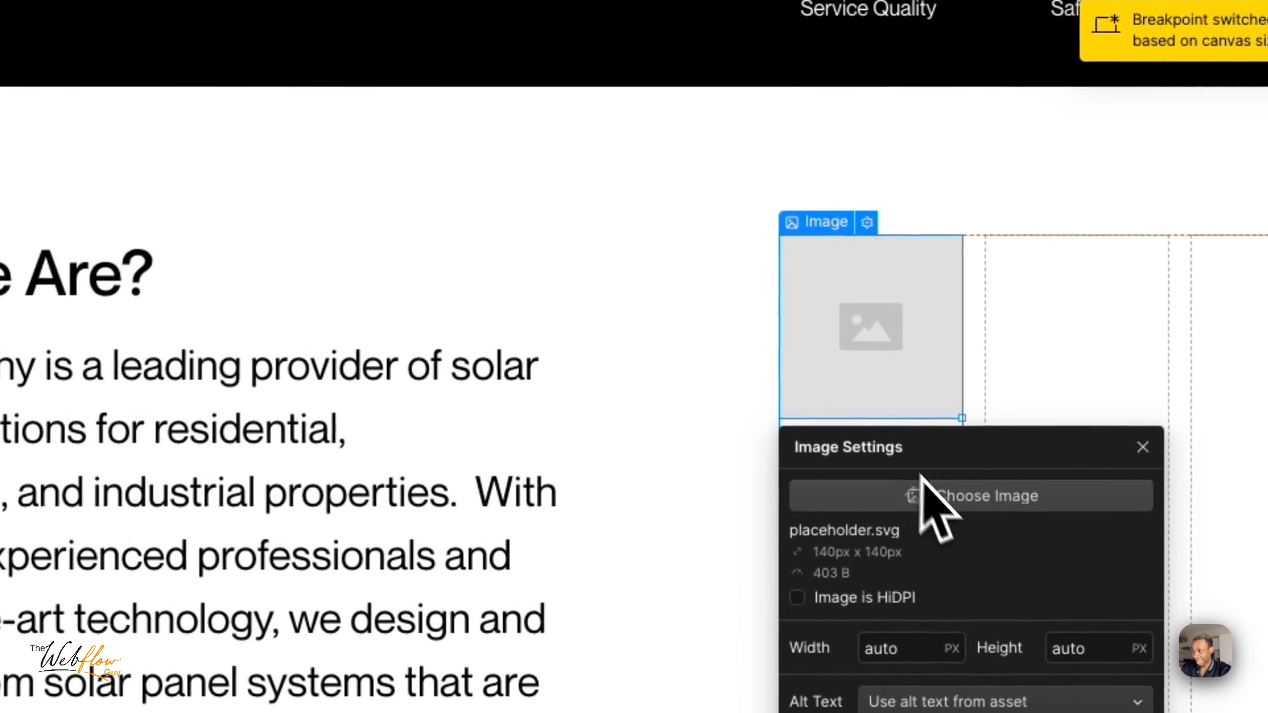
pyautogui.click(938, 494)
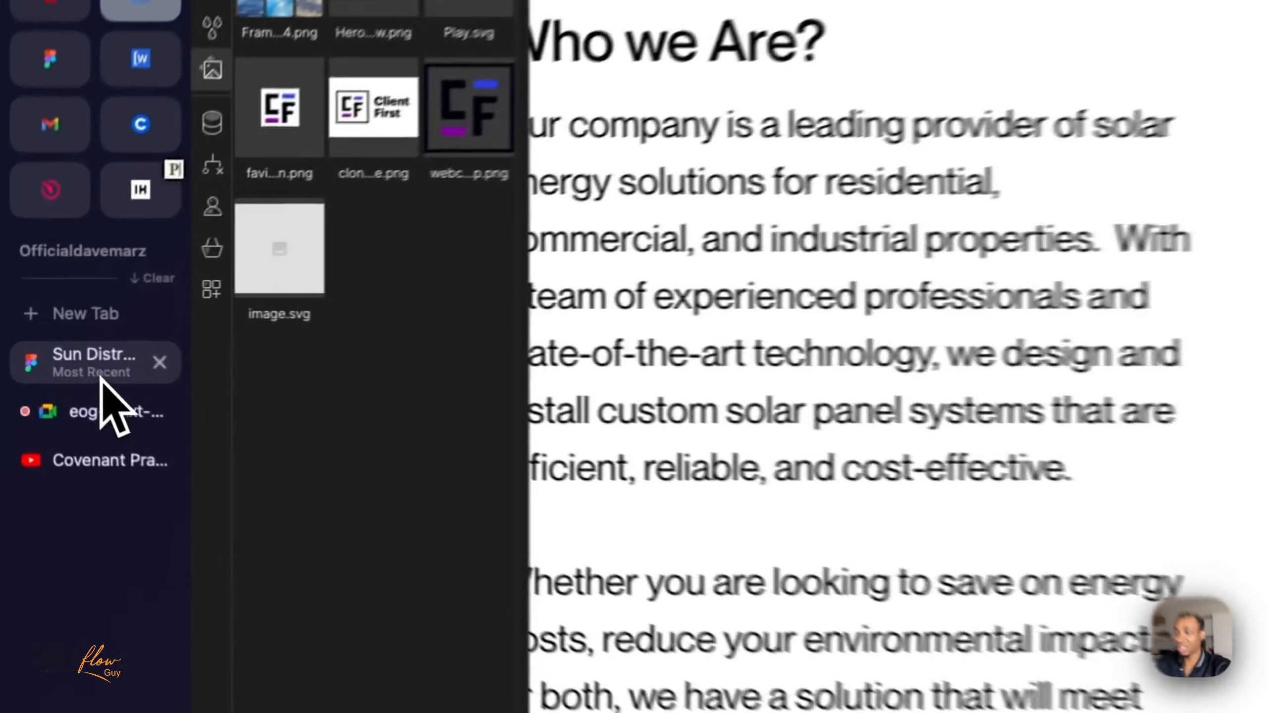
pyautogui.click(50, 351)
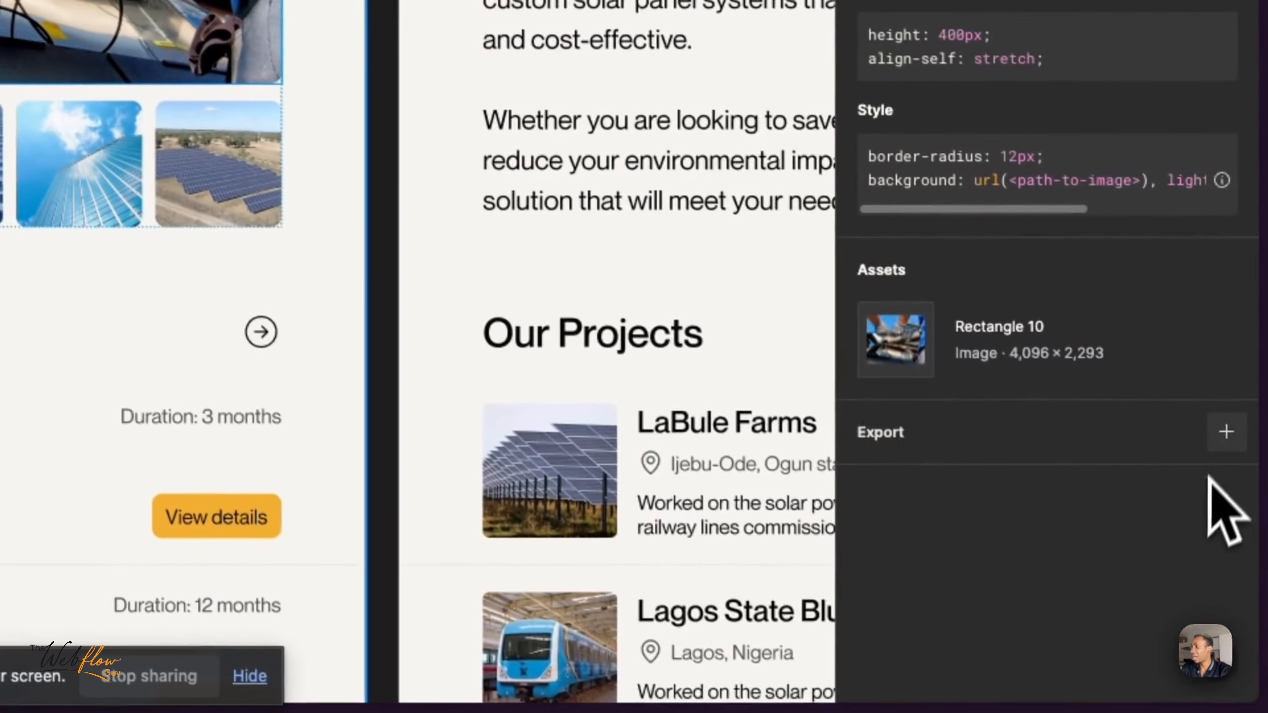
pyautogui.click(1222, 429)
pyautogui.click(1004, 542)
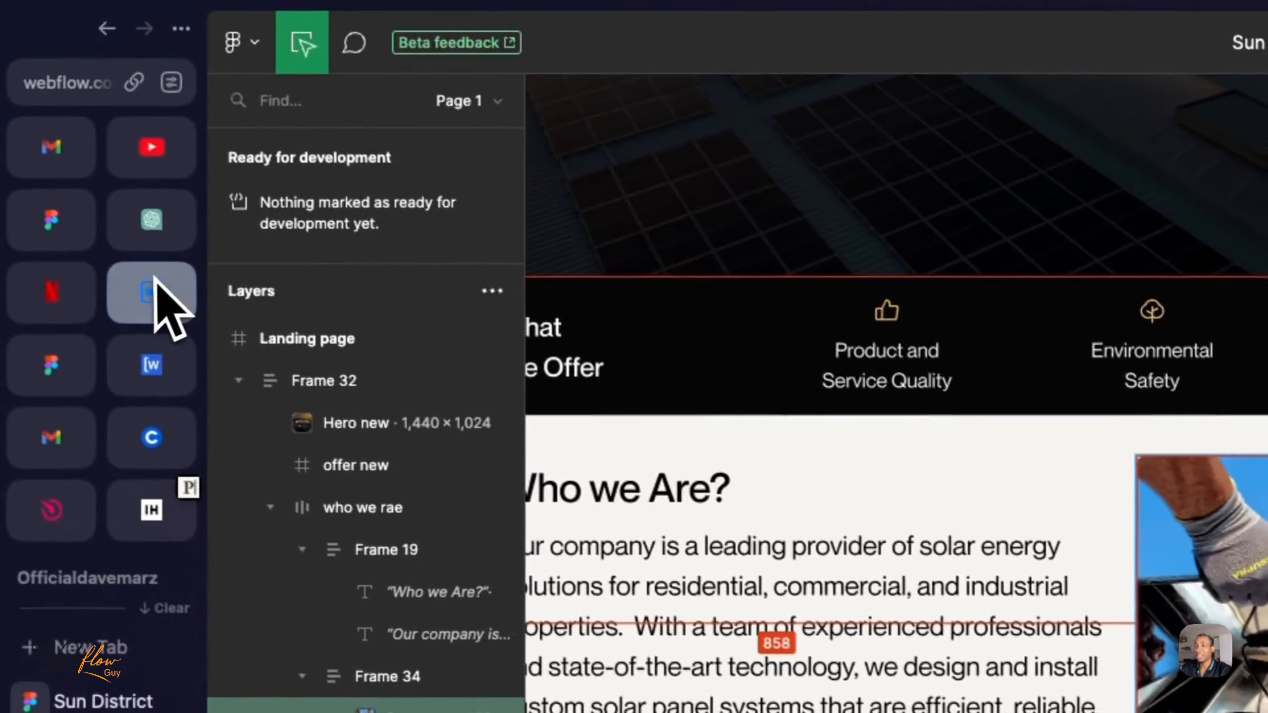
# - Switch back to Webflow, upload the downloaded Rectangle 10.png as the placeholder image's source, and dismiss its settings
pyautogui.click(155, 303)
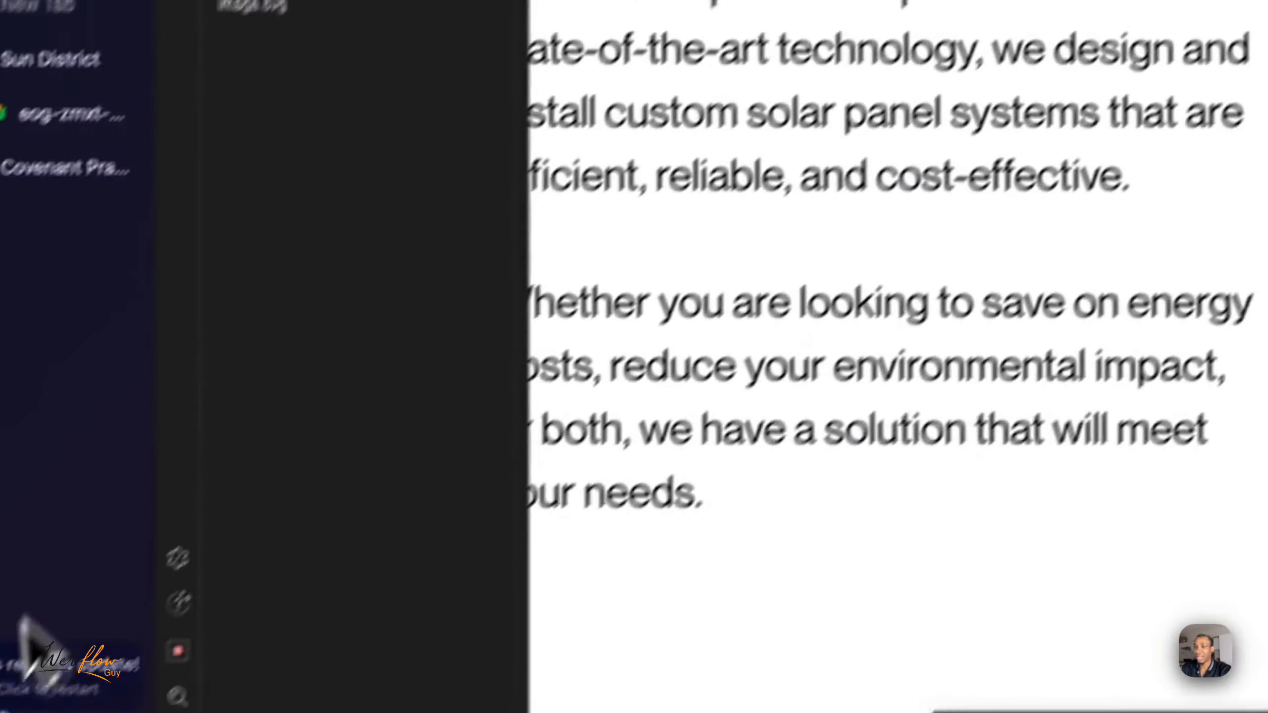
pyautogui.moveTo(40, 643)
pyautogui.moveTo(41, 651); pyautogui.dragTo(437, 215)
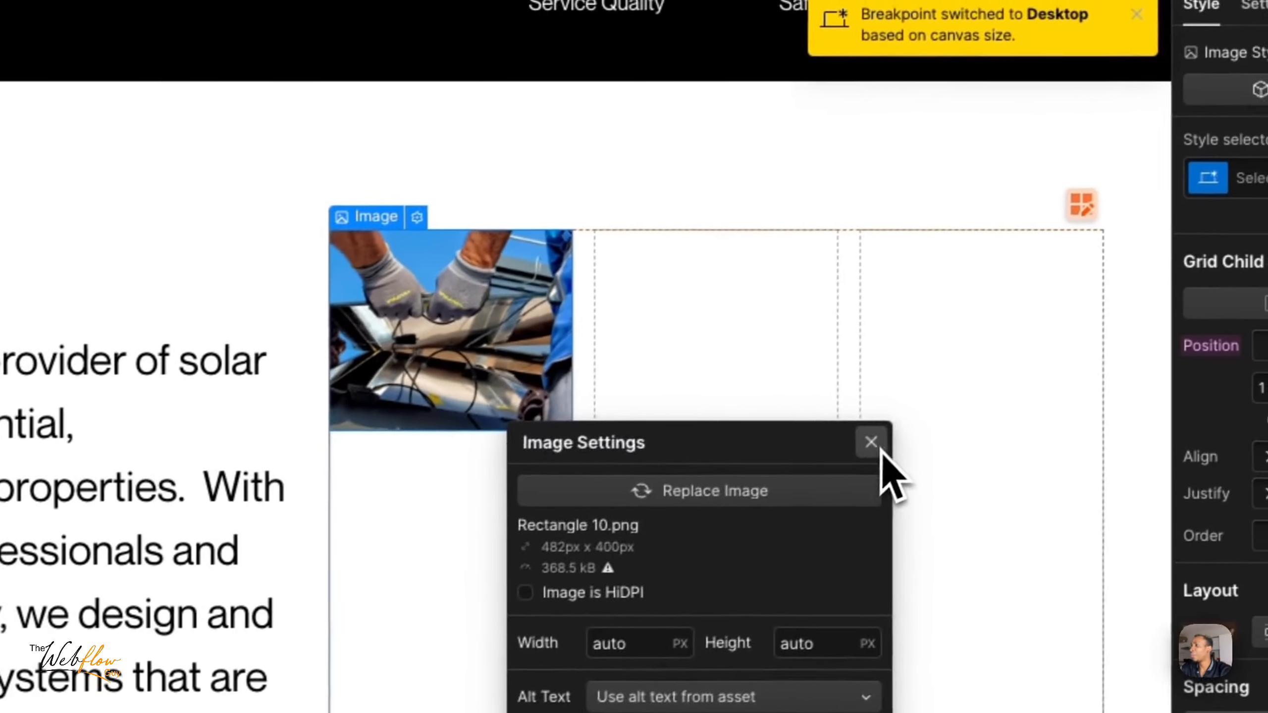
pyautogui.click(877, 449)
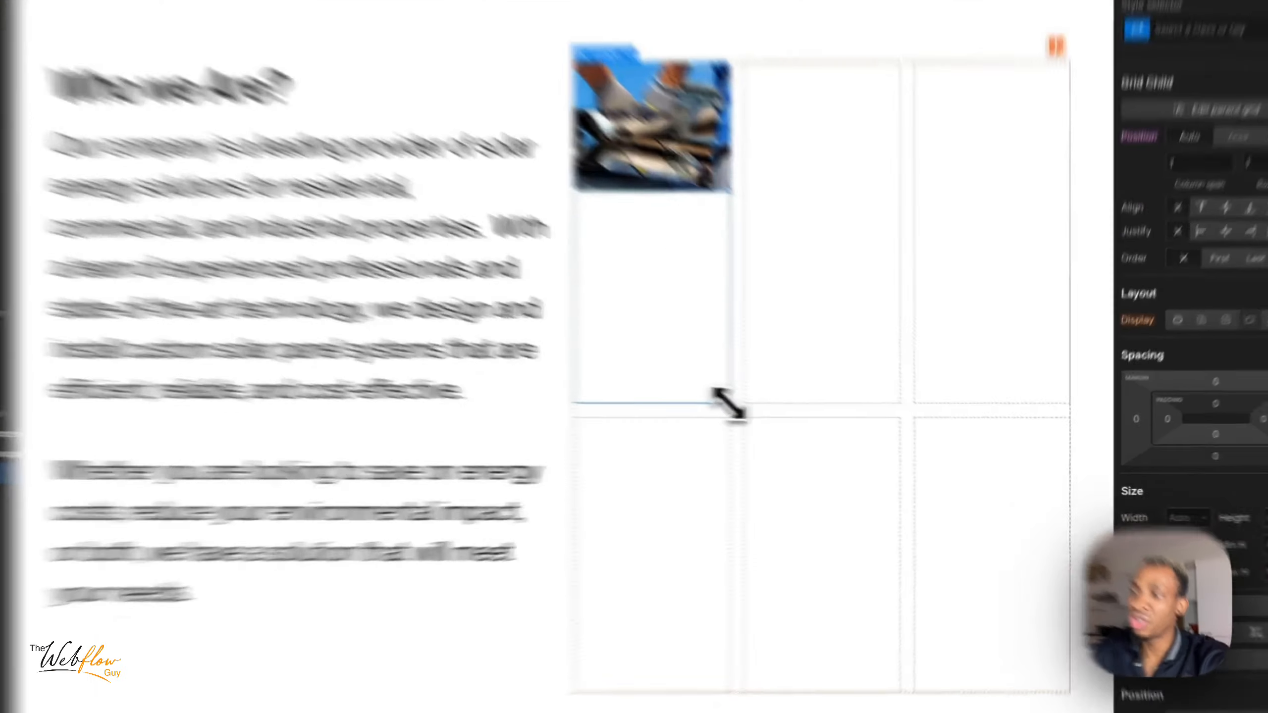
# - Stretch the large photo across all three columns of the first row in the images wrapper's grid
pyautogui.moveTo(802, 422); pyautogui.dragTo(804, 421)
pyautogui.moveTo(564, 369); pyautogui.dragTo(490, 354)
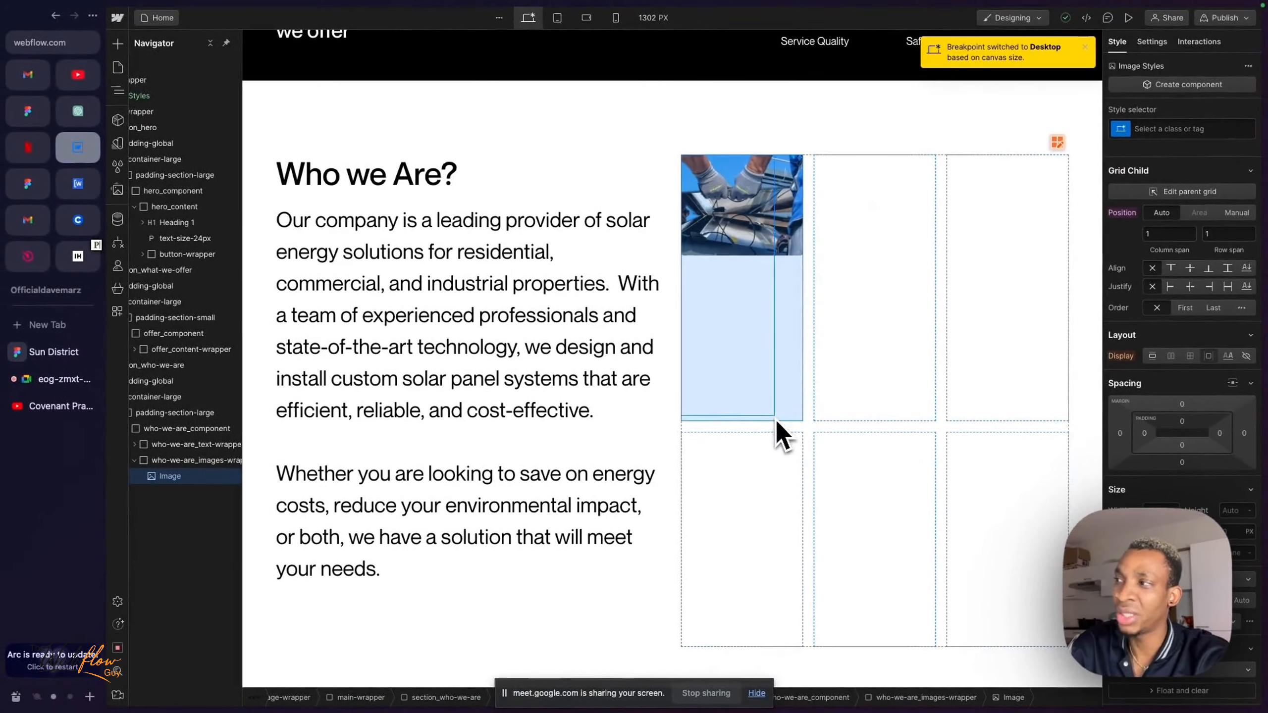
pyautogui.moveTo(775, 419); pyautogui.dragTo(958, 435)
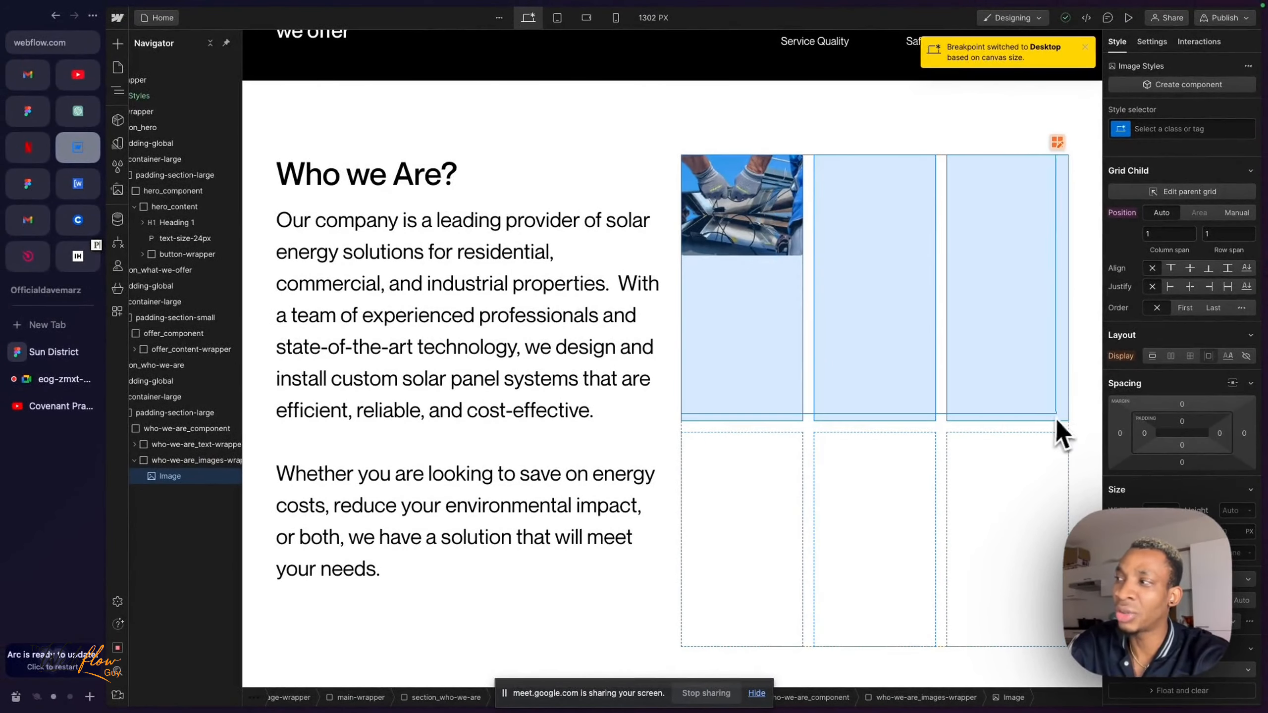
pyautogui.moveTo(1074, 444); pyautogui.dragTo(1069, 527)
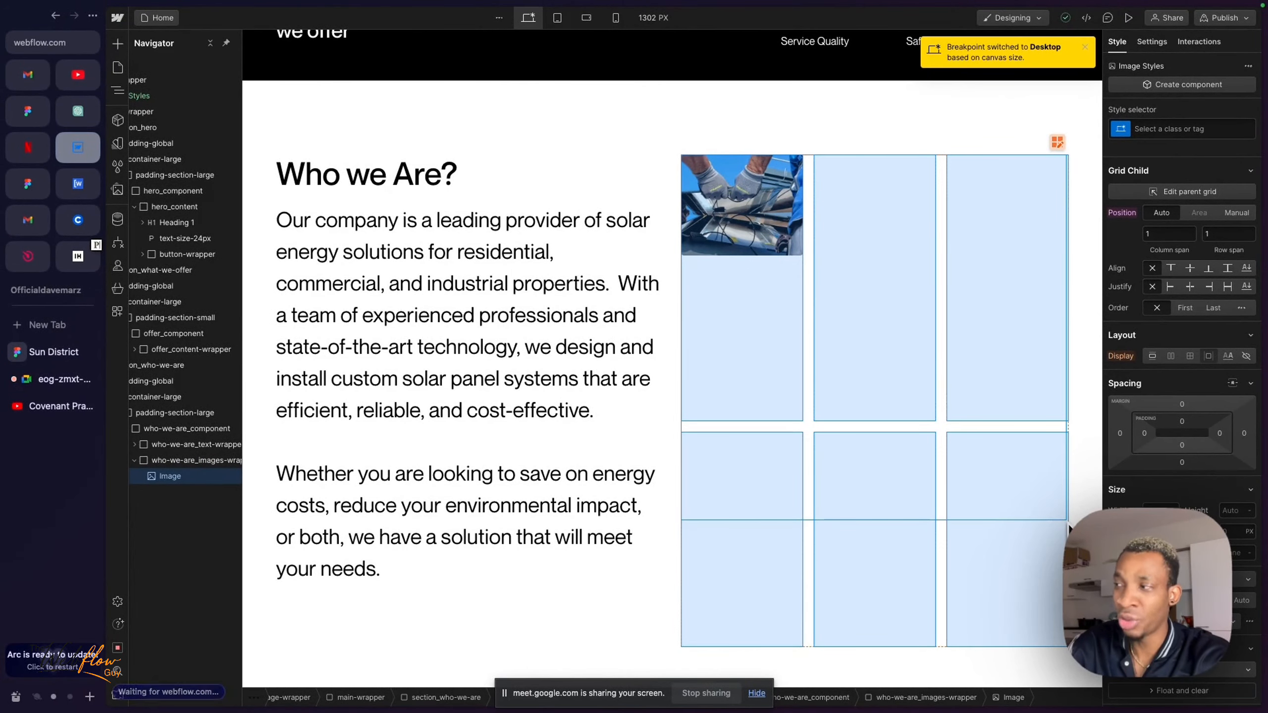
pyautogui.moveTo(1069, 479); pyautogui.dragTo(1068, 422)
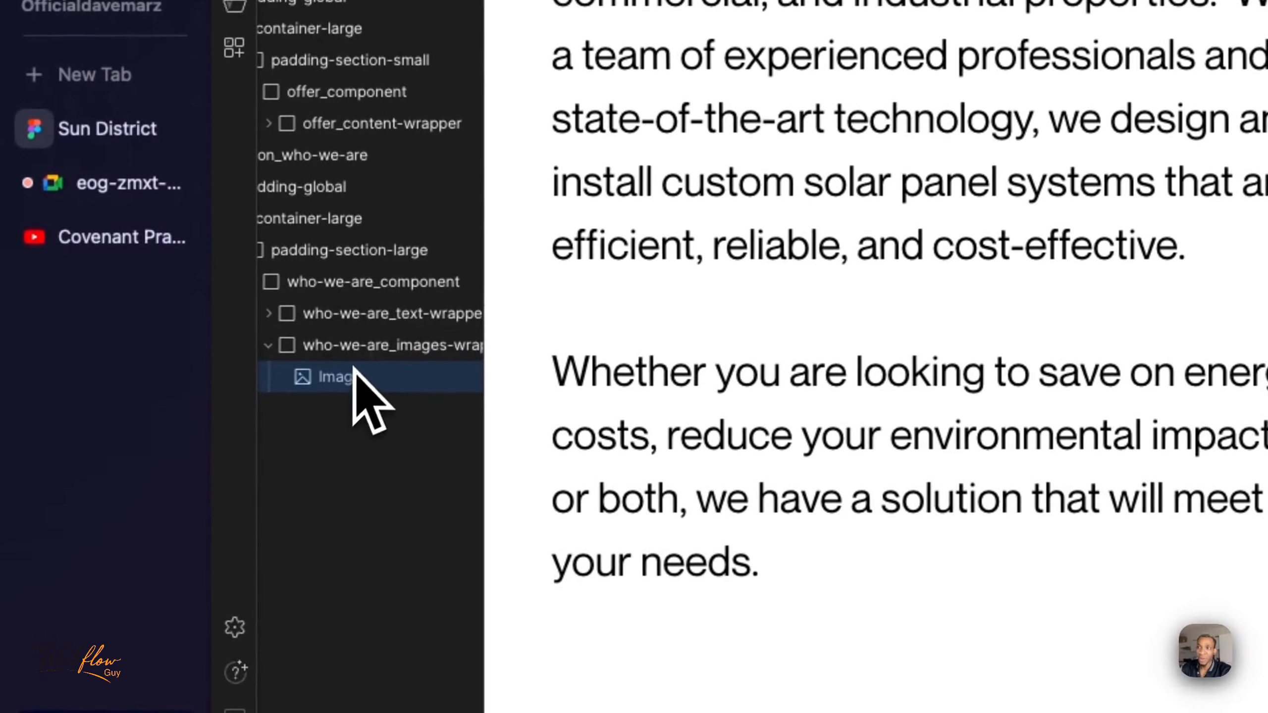
# - Insert another image element into who-we-are_images-wrapper for the first thumbnail and dismiss its settings
pyautogui.click(180, 465)
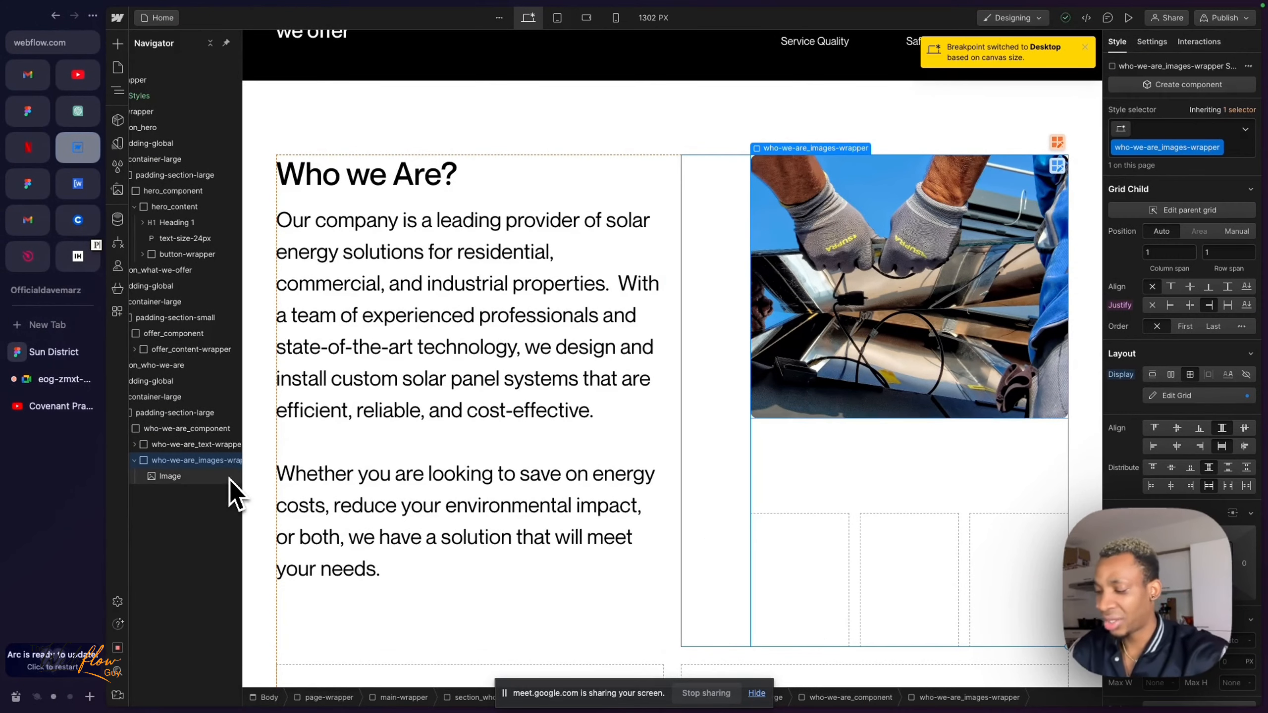
pyautogui.press('super+e')
pyautogui.write('image')
pyautogui.press('Return')
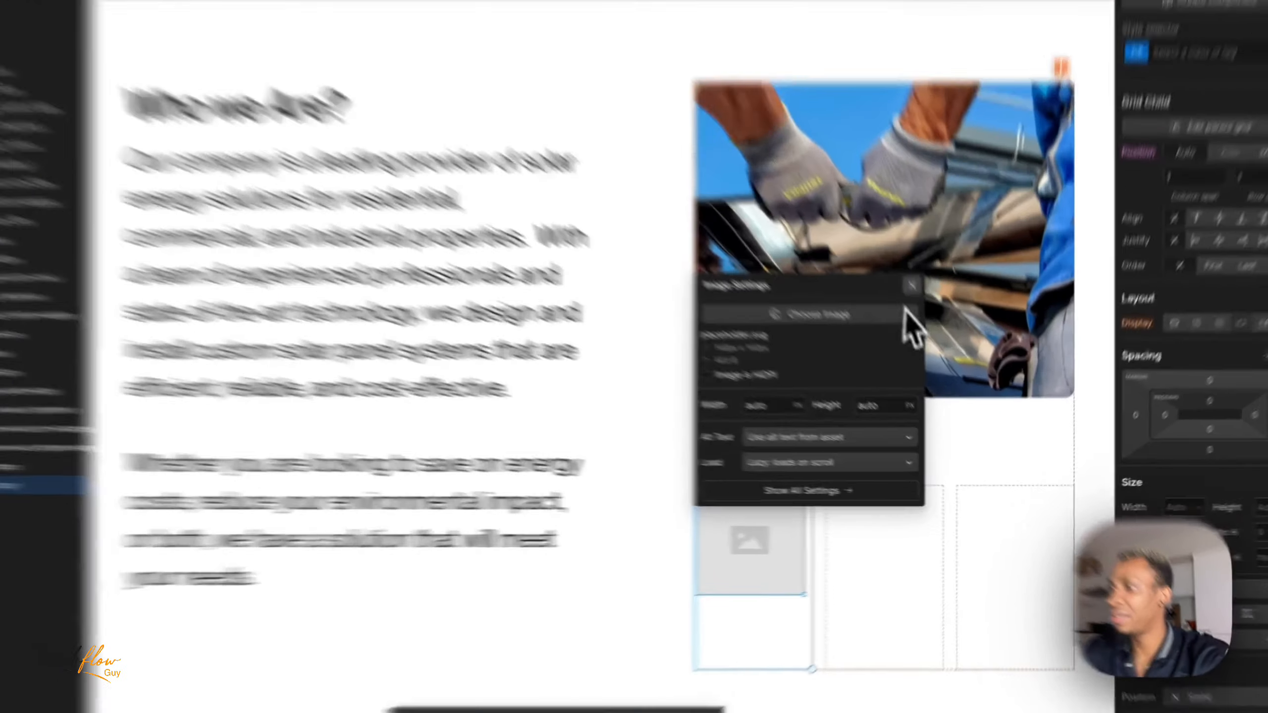
pyautogui.click(933, 323)
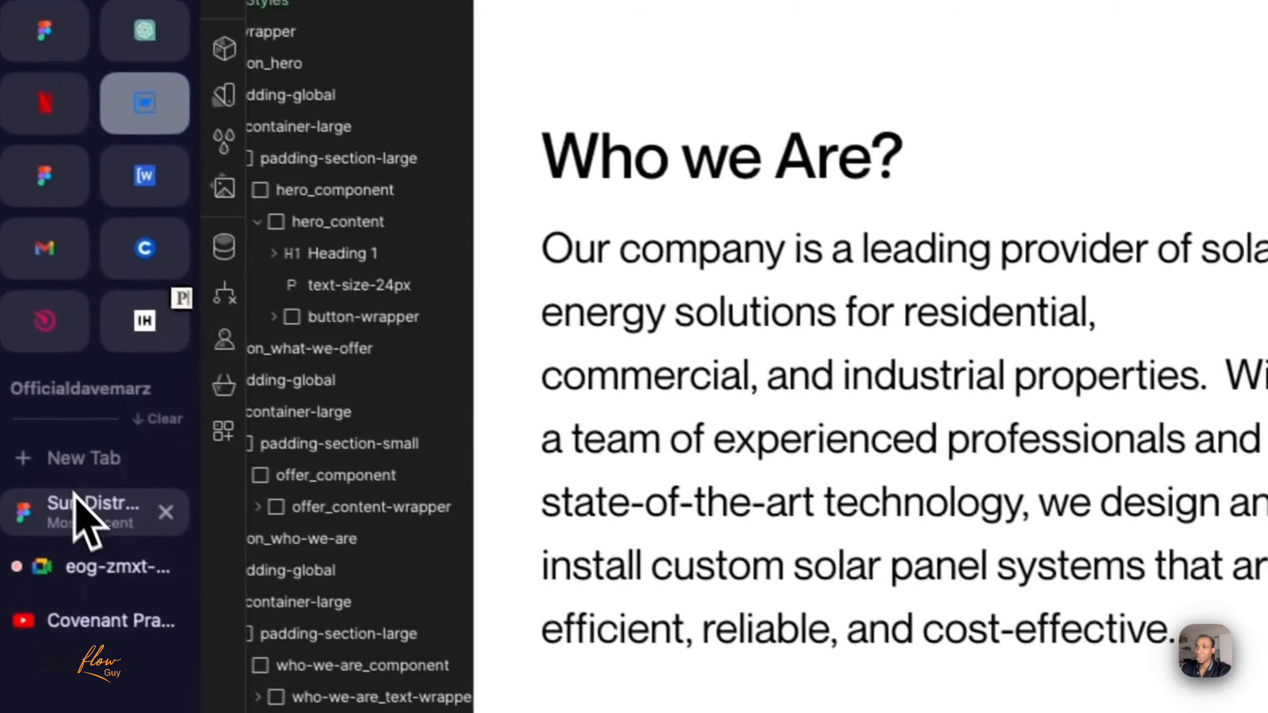
# - Switch to the Sun District design in Figma and export the three thumbnails, Rectangle 11, Rectangle 12 and Rectangle 13, as PNG at 1x
pyautogui.click(82, 520)
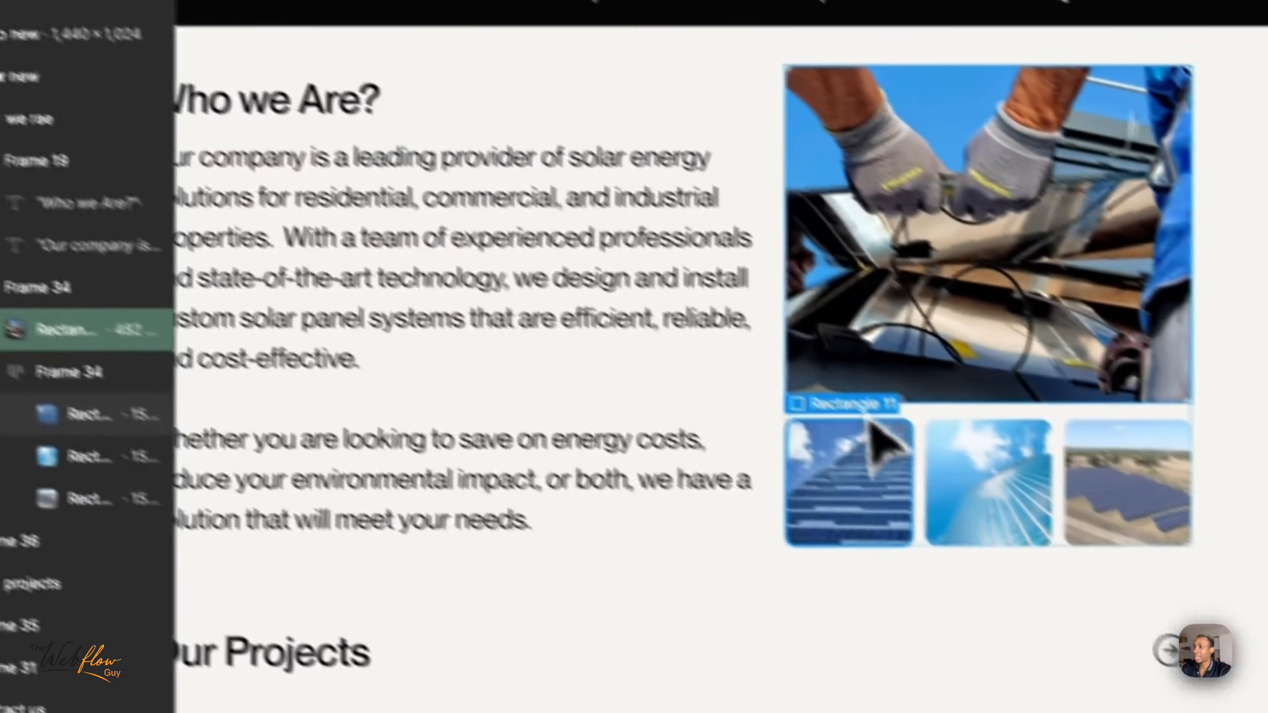
pyautogui.click(871, 429)
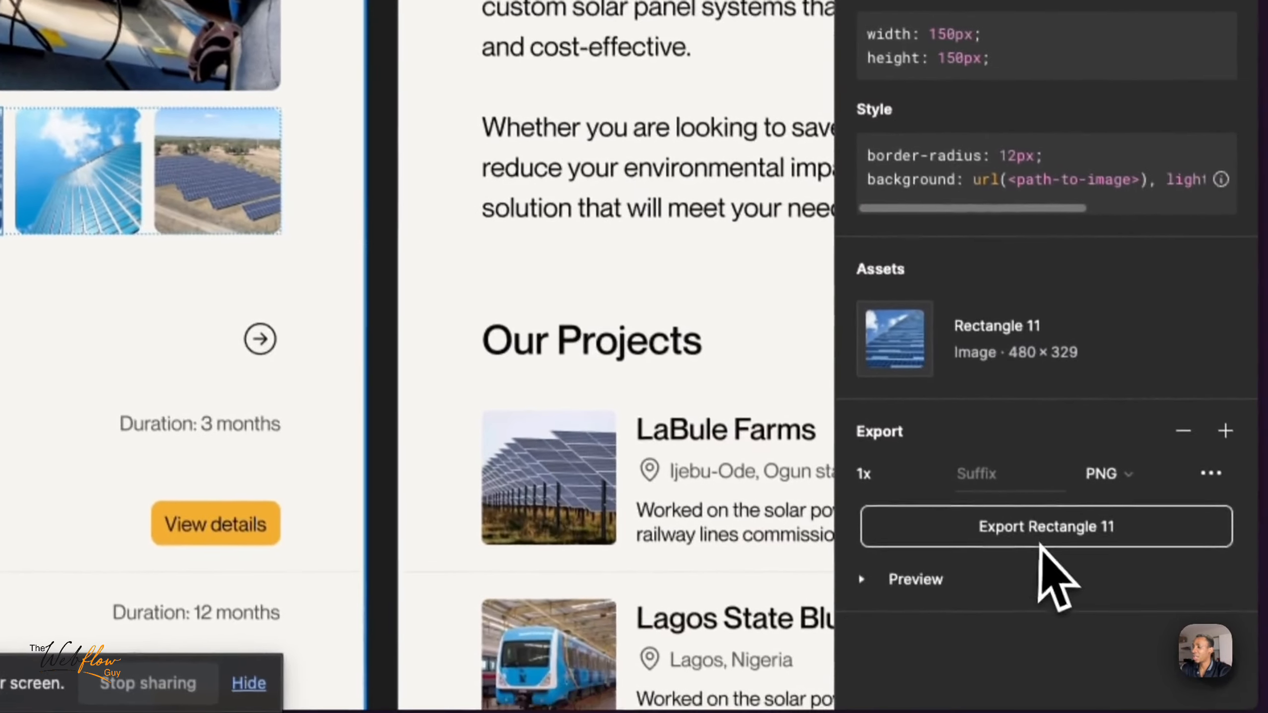
pyautogui.click(1018, 529)
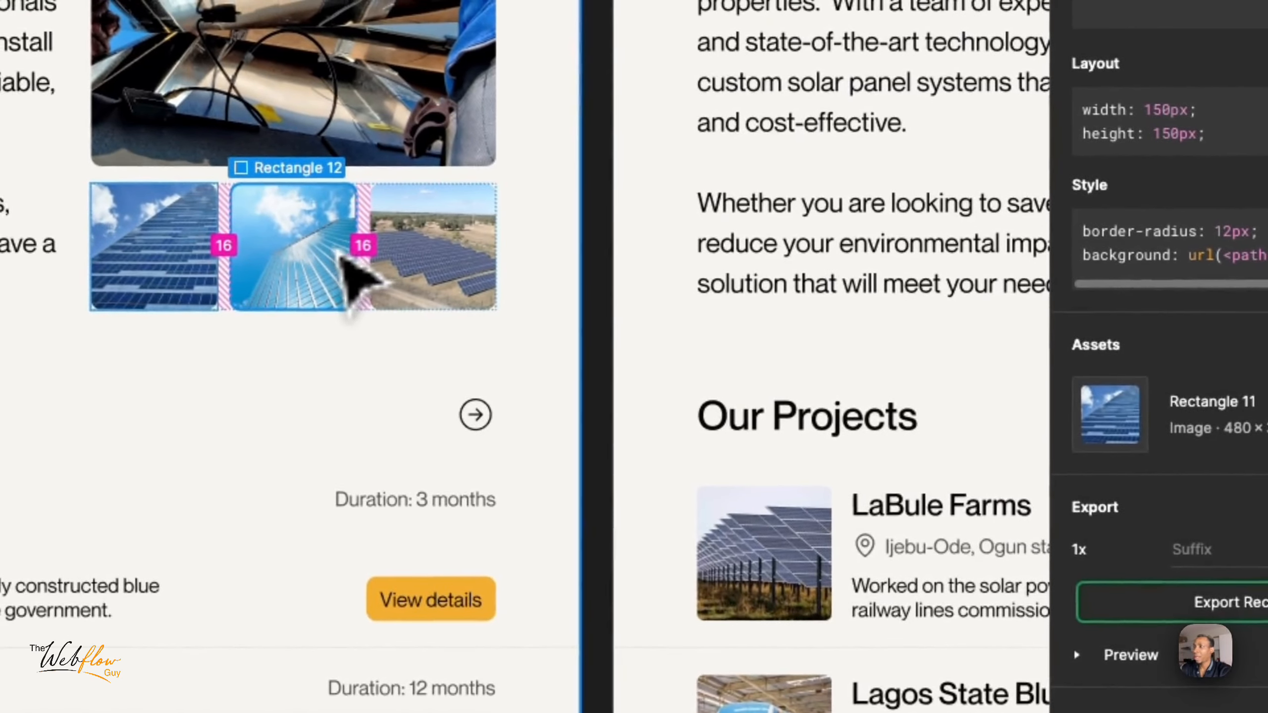
pyautogui.click(329, 256)
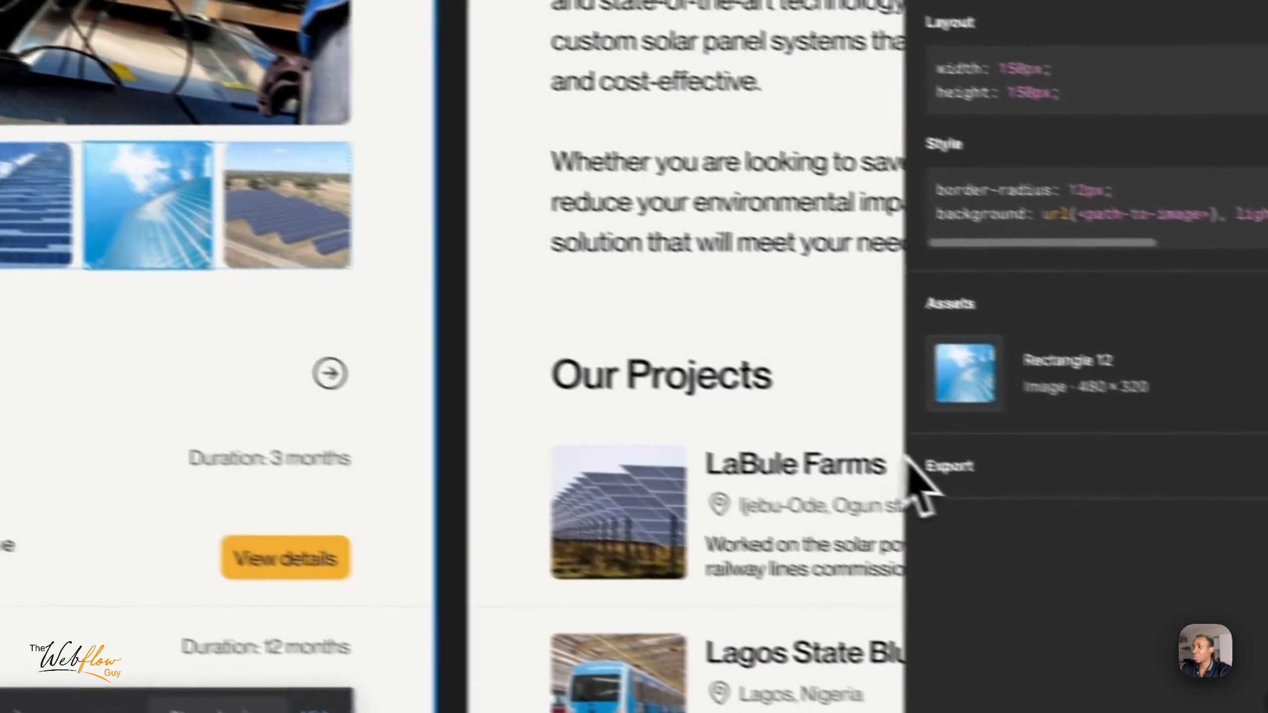
pyautogui.click(1054, 505)
pyautogui.click(1165, 613)
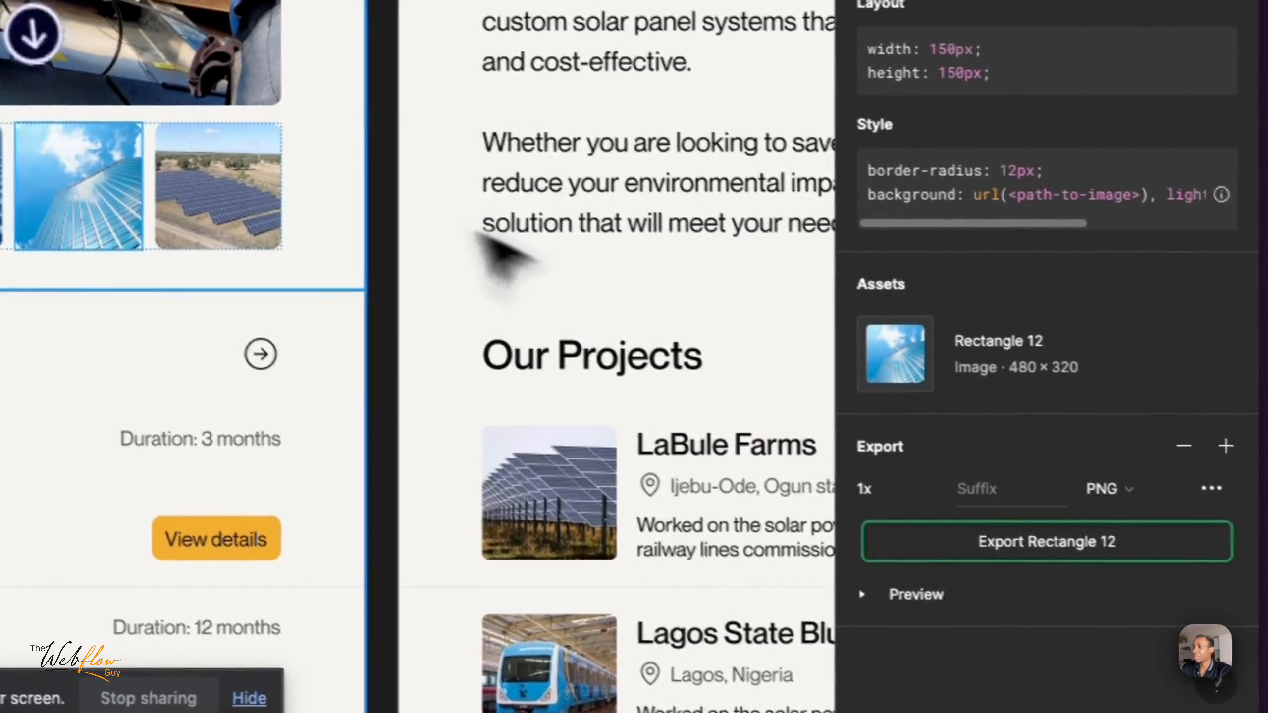
pyautogui.click(181, 192)
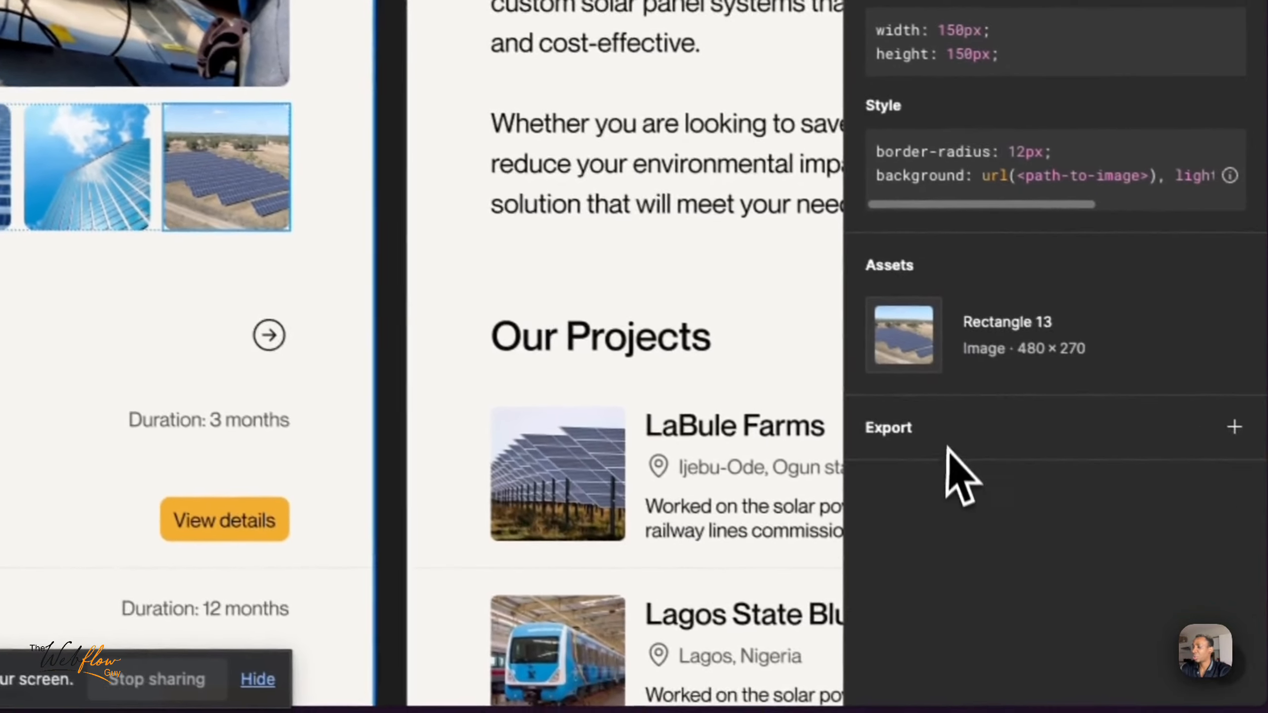
pyautogui.click(938, 453)
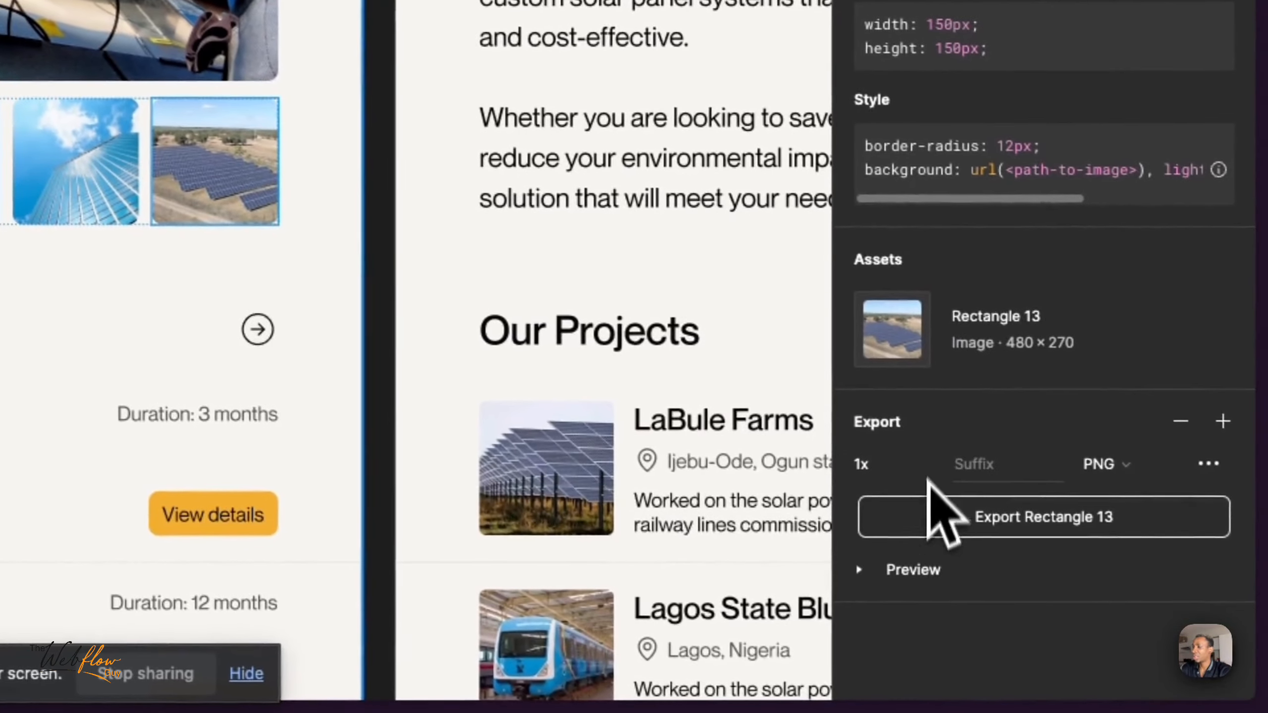
pyautogui.click(951, 520)
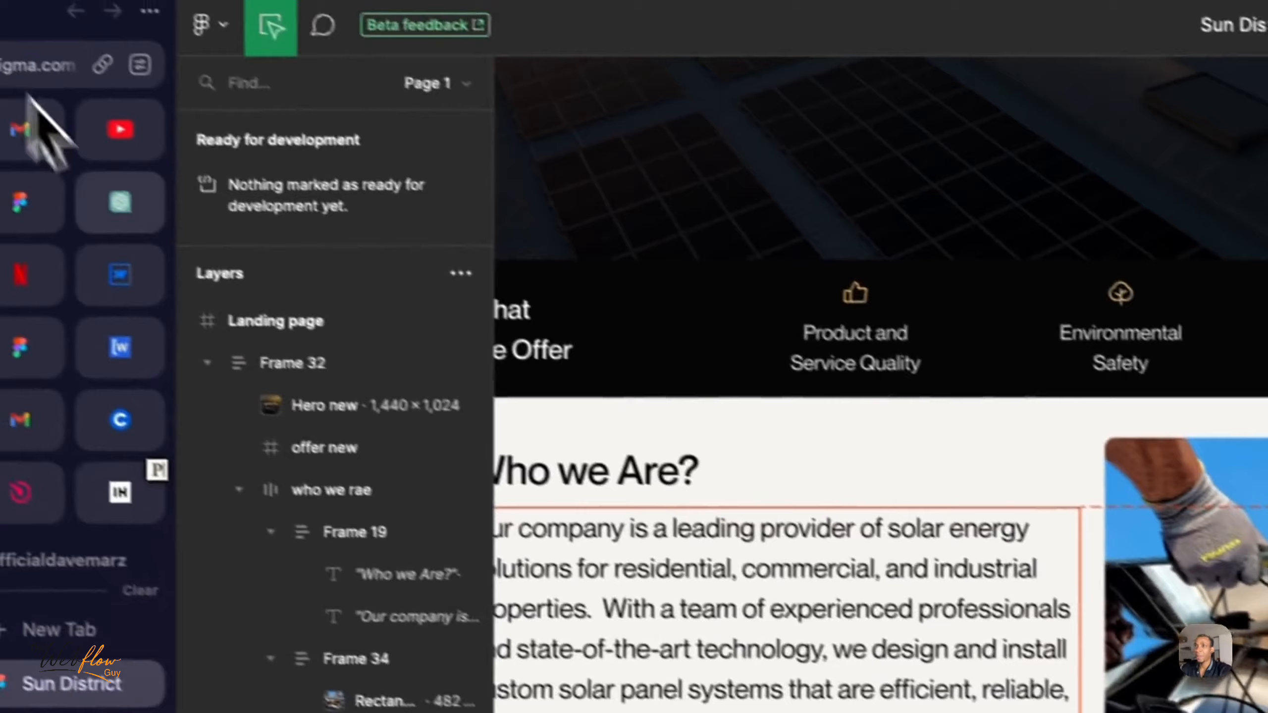
# - Switch back to Webflow, upload Rectangle 13.png as the first thumbnail's source, and dismiss the image settings
pyautogui.click(122, 269)
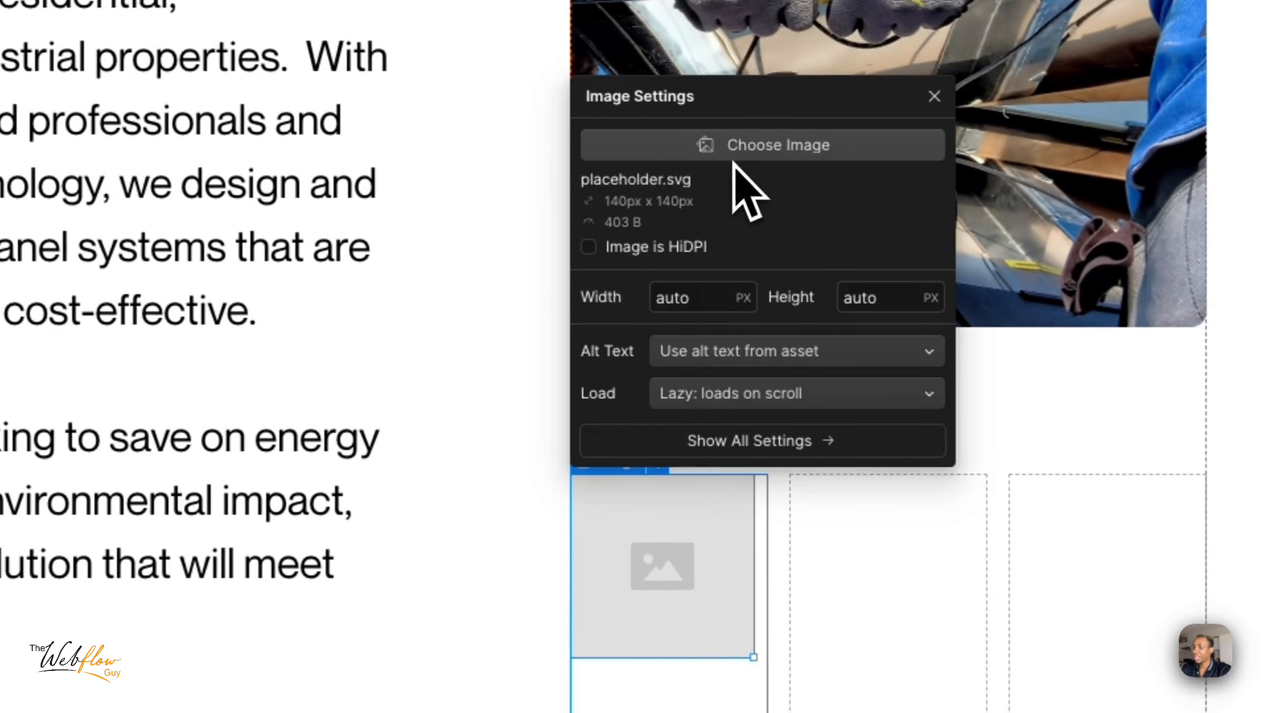
pyautogui.click(733, 157)
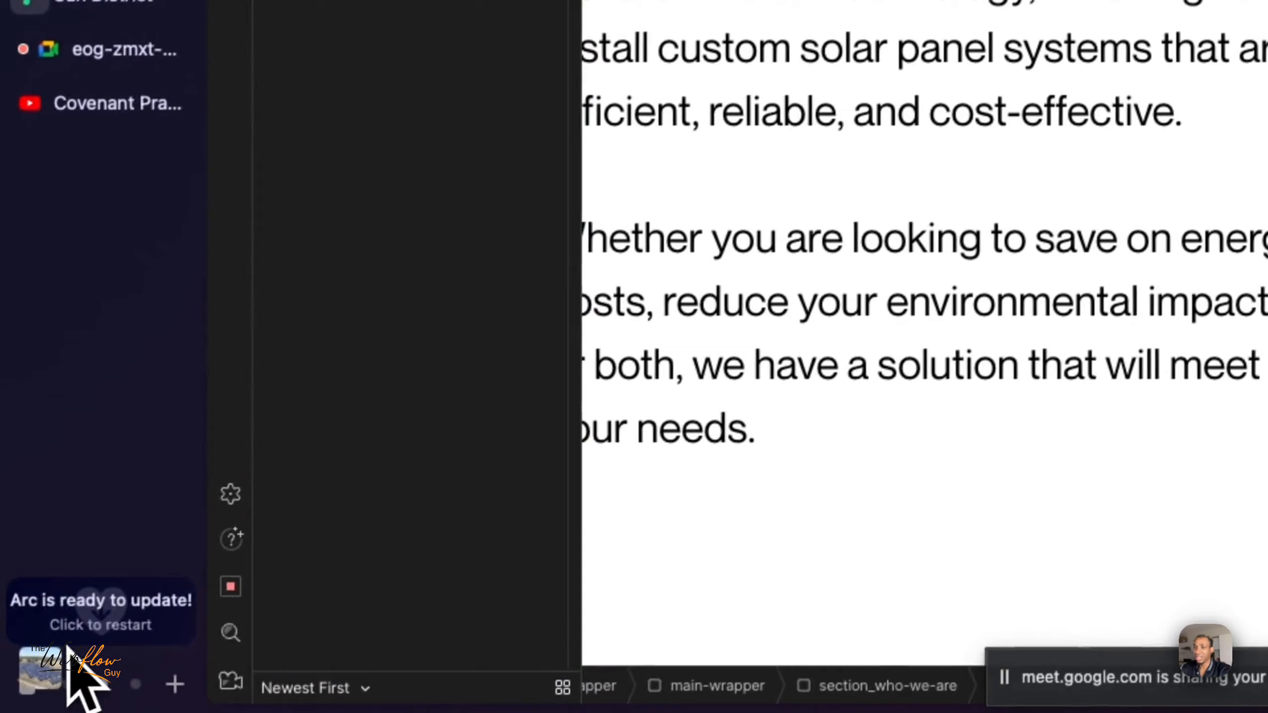
pyautogui.moveTo(60, 666)
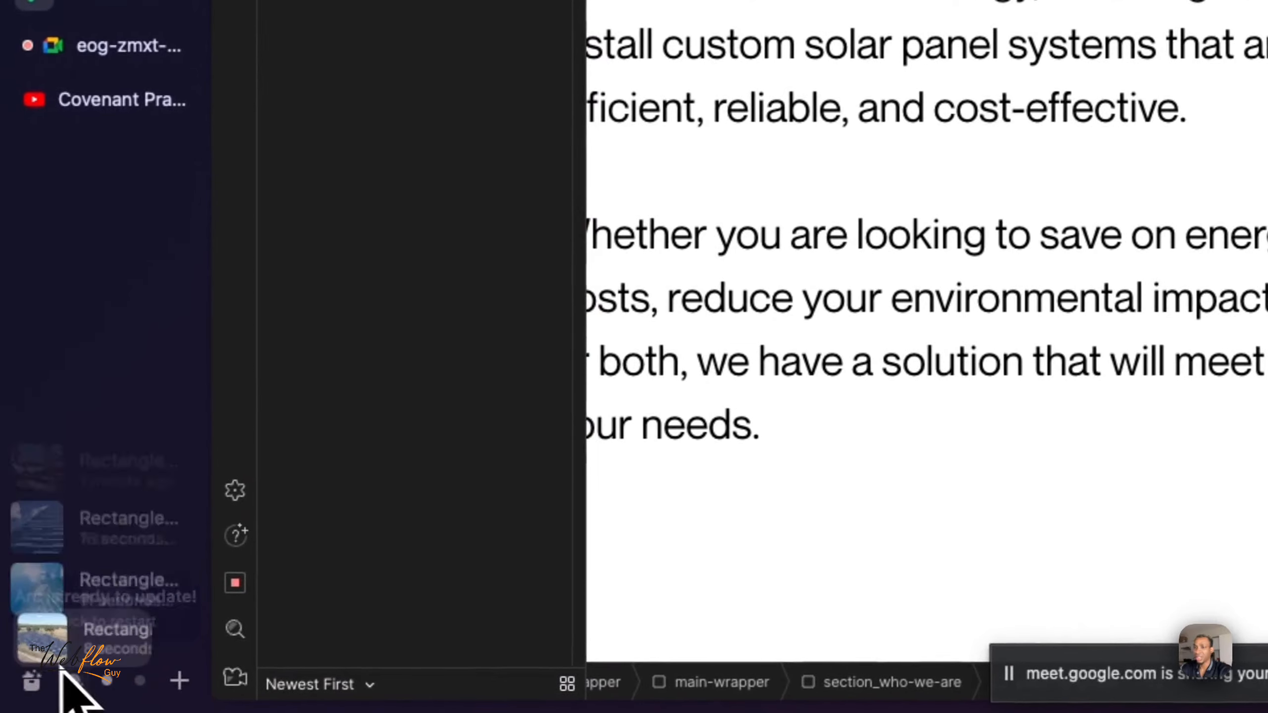
pyautogui.moveTo(173, 642); pyautogui.dragTo(377, 261)
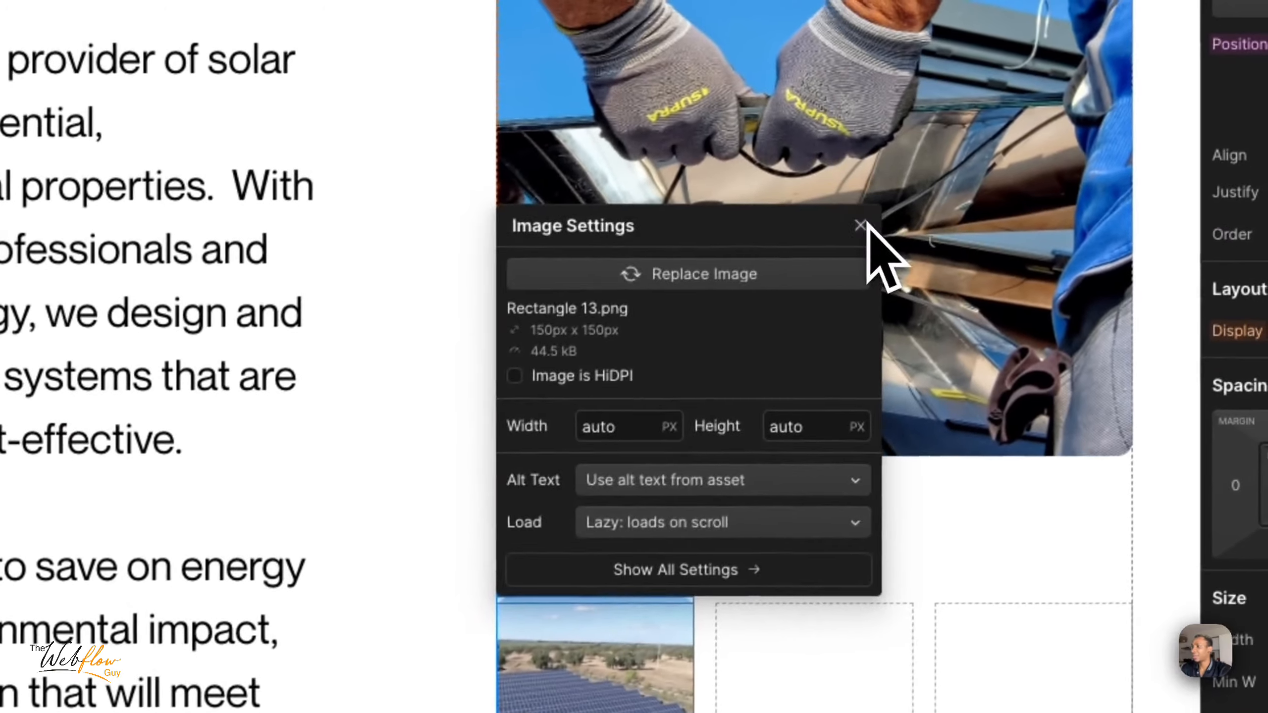
pyautogui.click(875, 212)
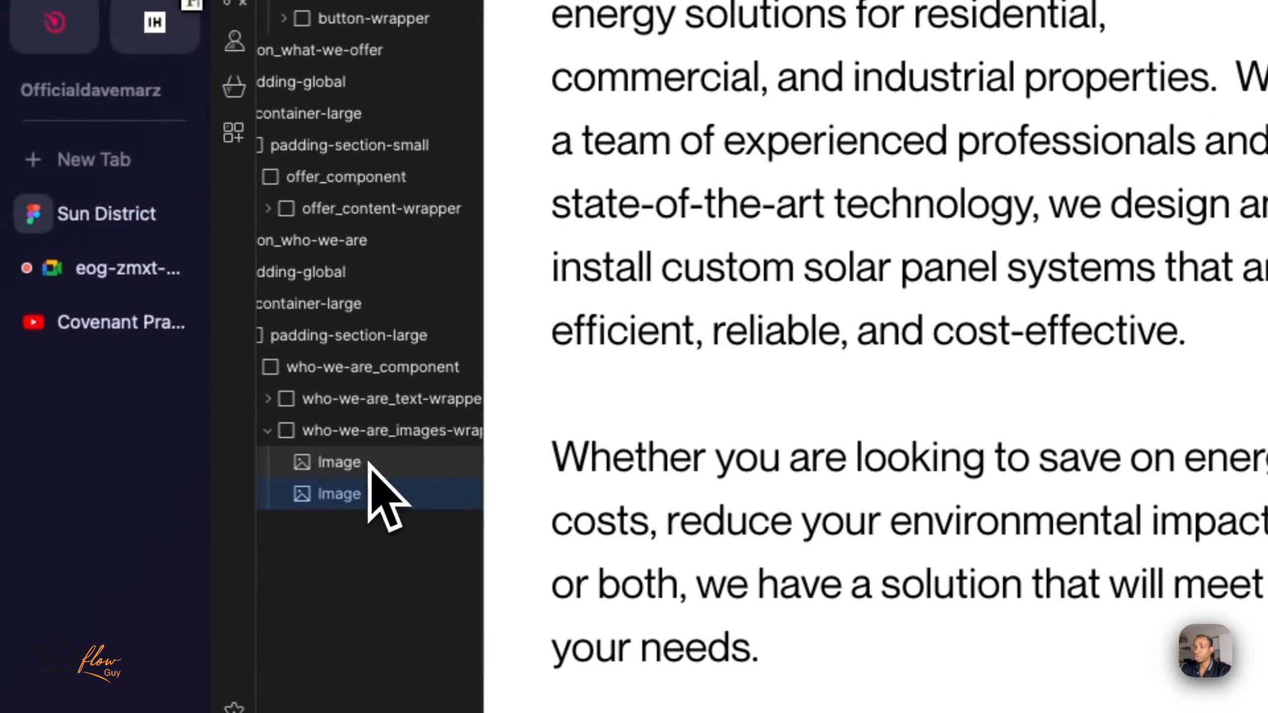
# - Insert a second thumbnail image into who-we-are_images-wrapper, upload Rectangle 12.png as its source, and dismiss its settings
pyautogui.click(372, 461)
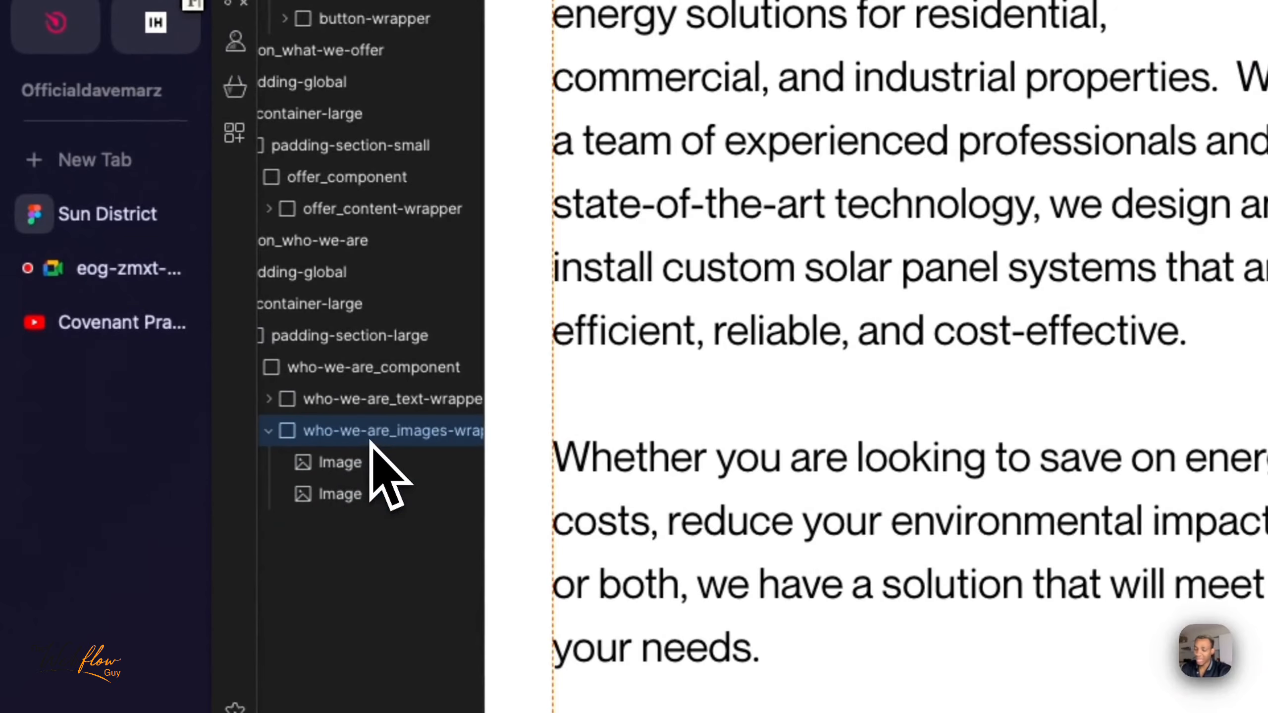
pyautogui.press('super+e')
pyautogui.write('imag')
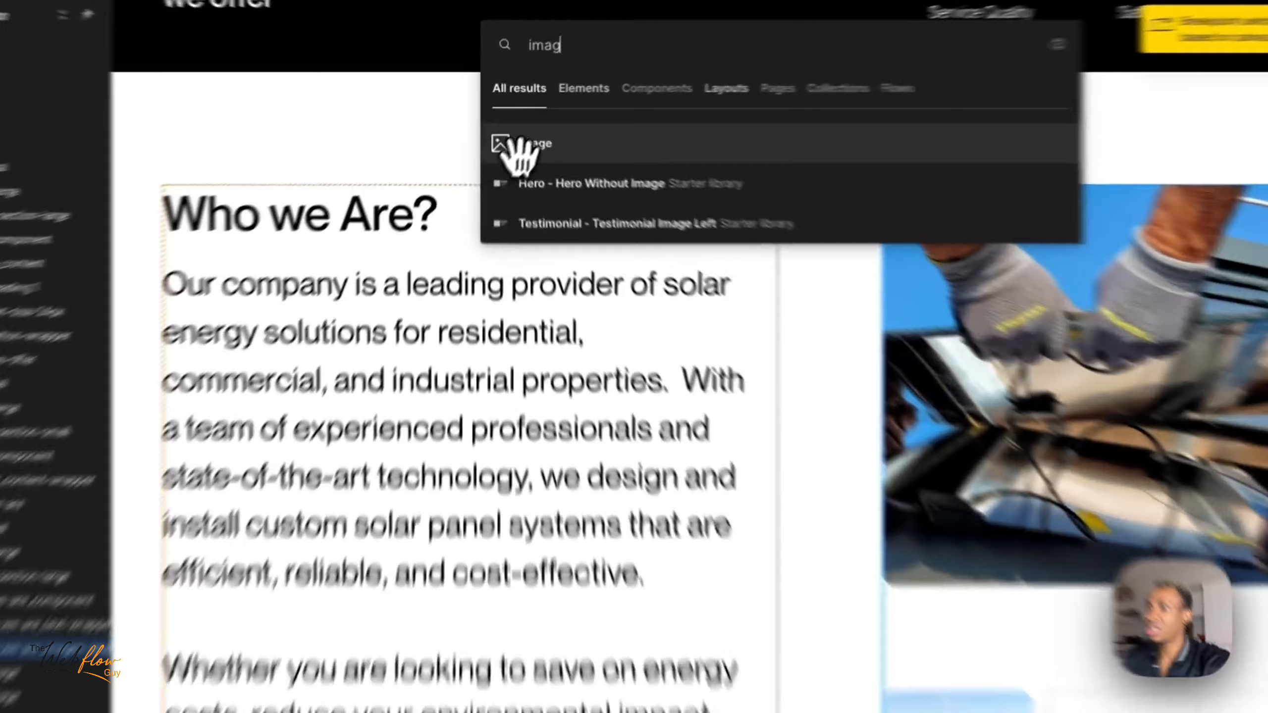
pyautogui.click(515, 127)
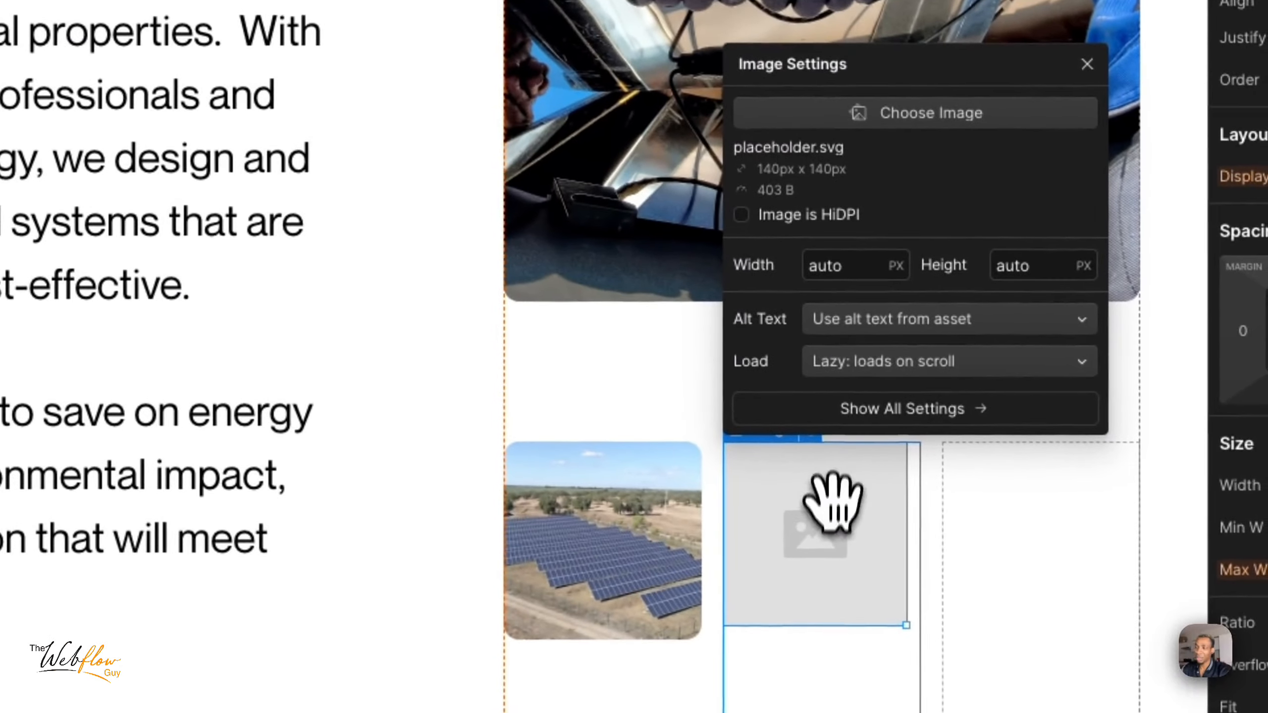
pyautogui.click(906, 115)
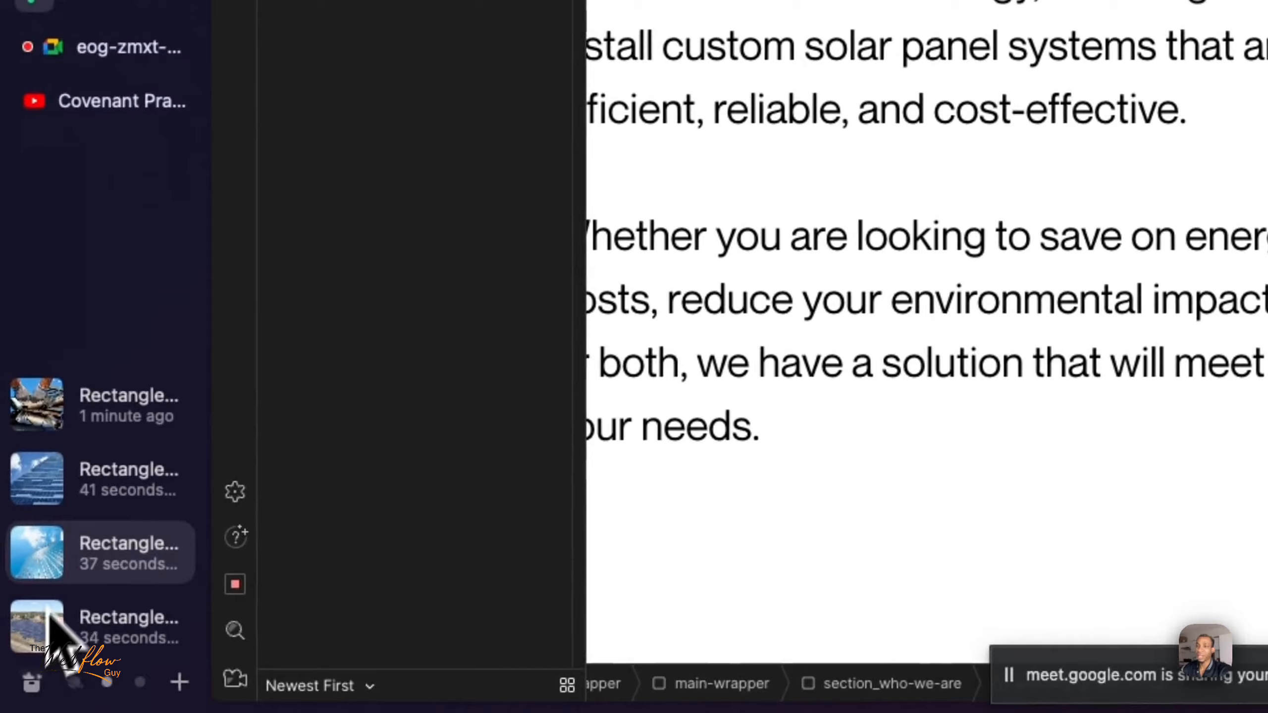
pyautogui.moveTo(49, 615); pyautogui.dragTo(896, 542)
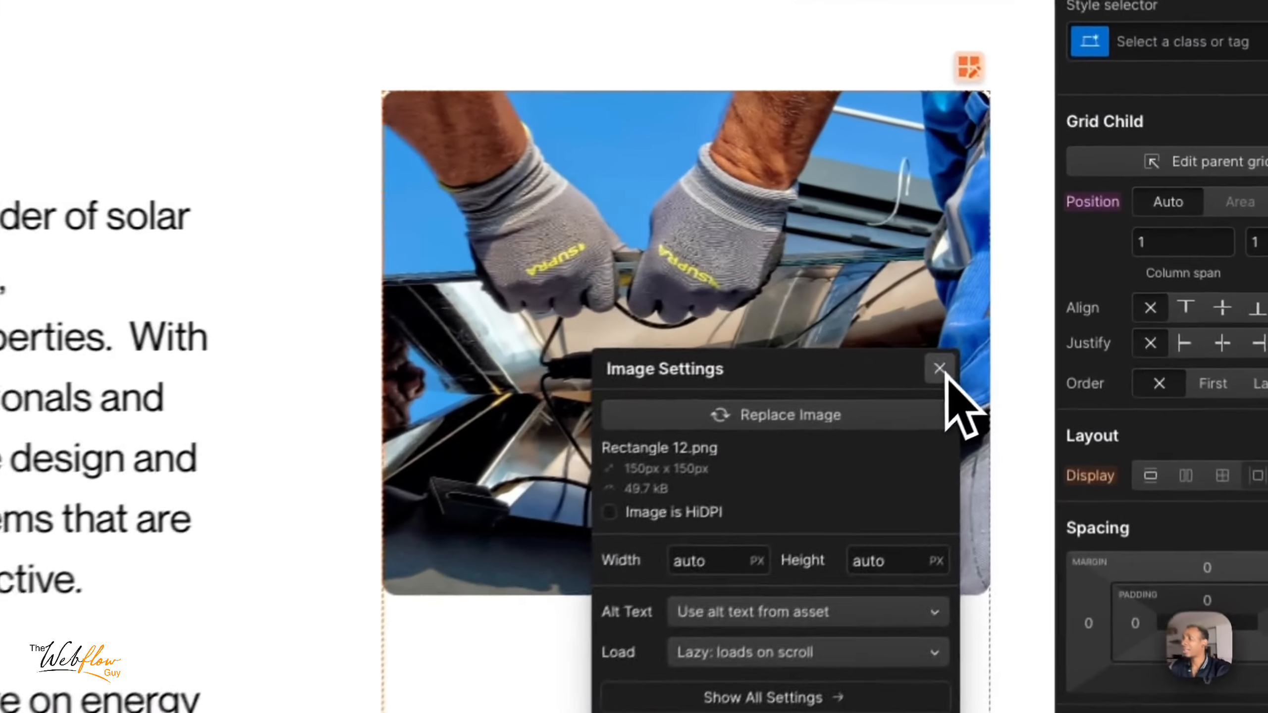
pyautogui.click(1037, 302)
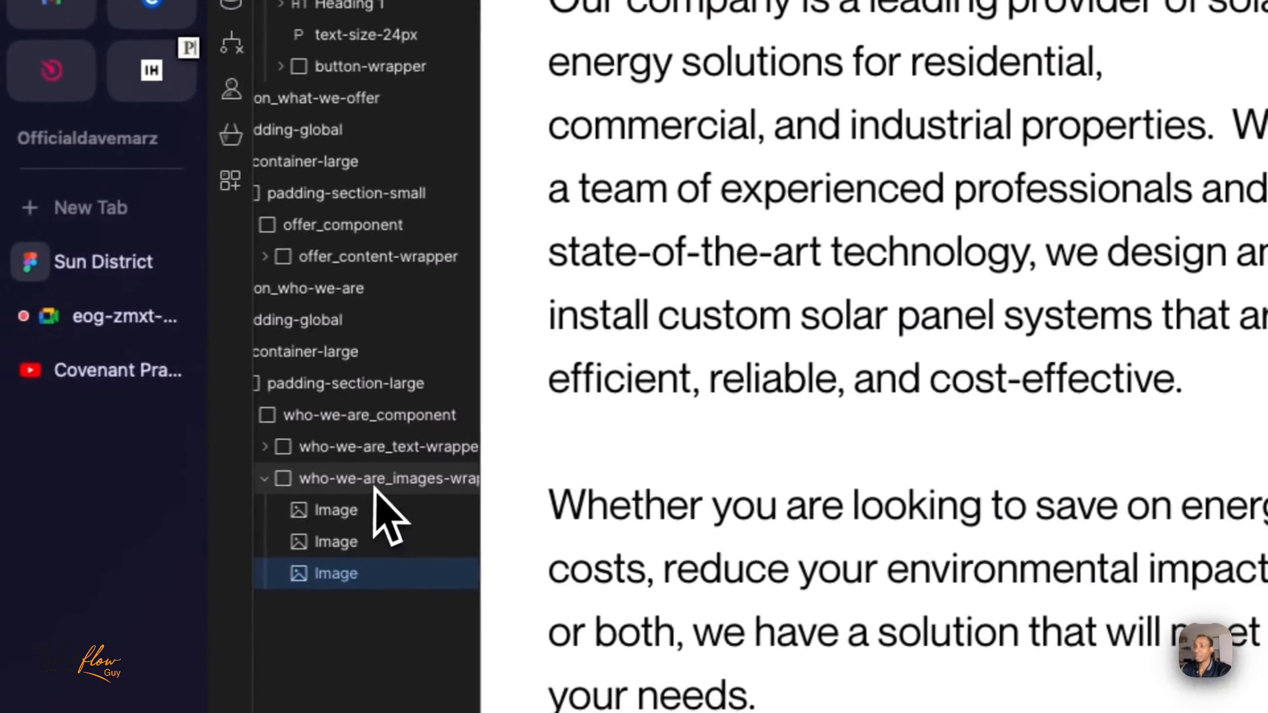
# - Insert a third thumbnail image into who-we-are_images-wrapper and upload the exported Rectangle 11 image as its source
pyautogui.click(376, 481)
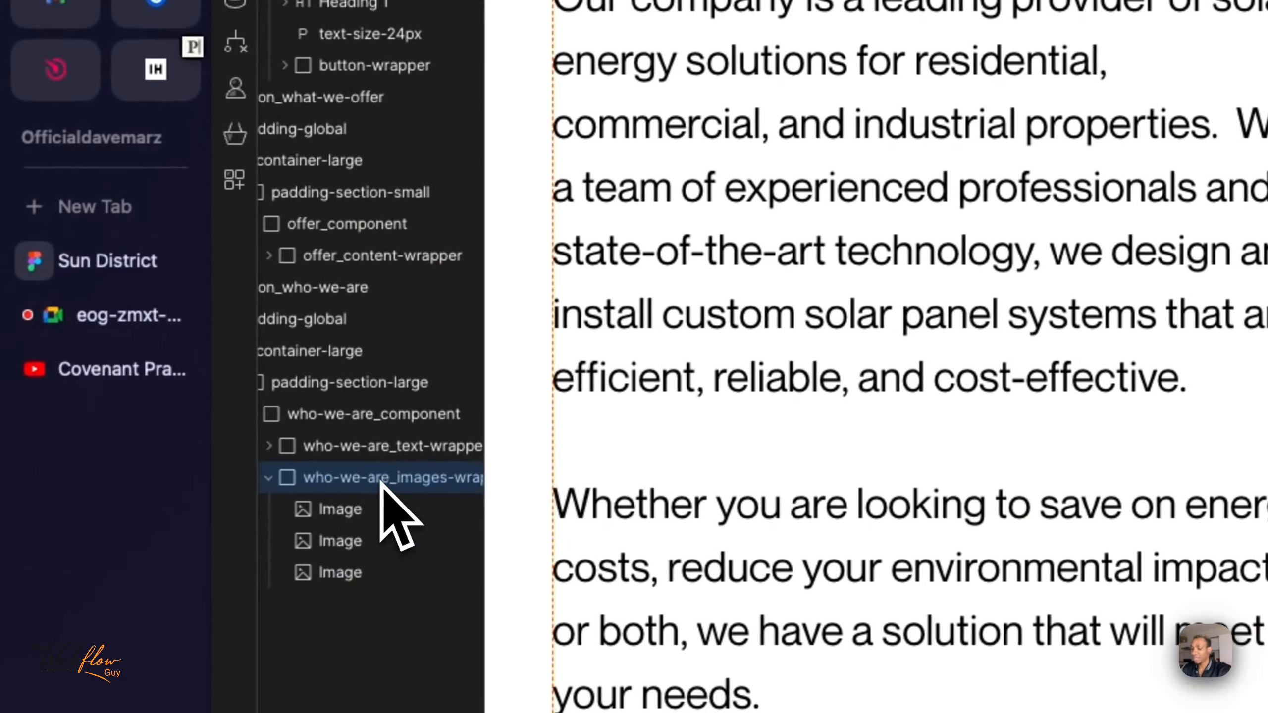
pyautogui.press('super+v')
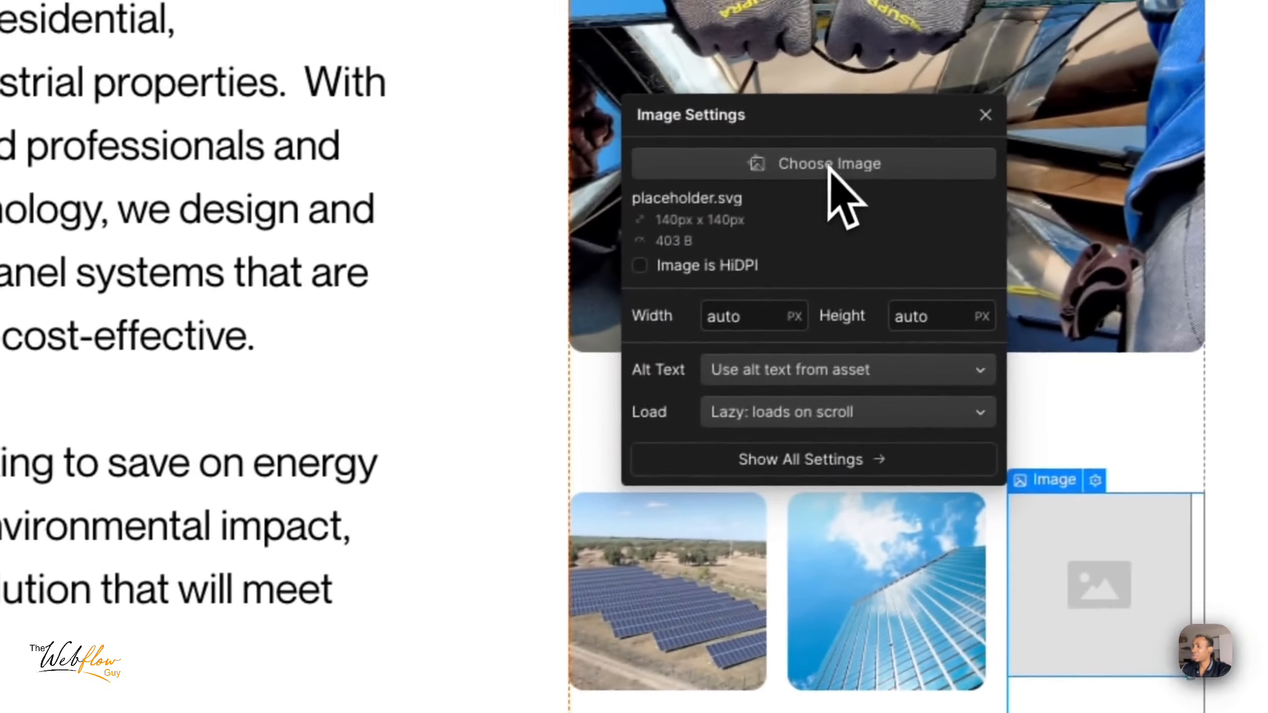
pyautogui.click(825, 166)
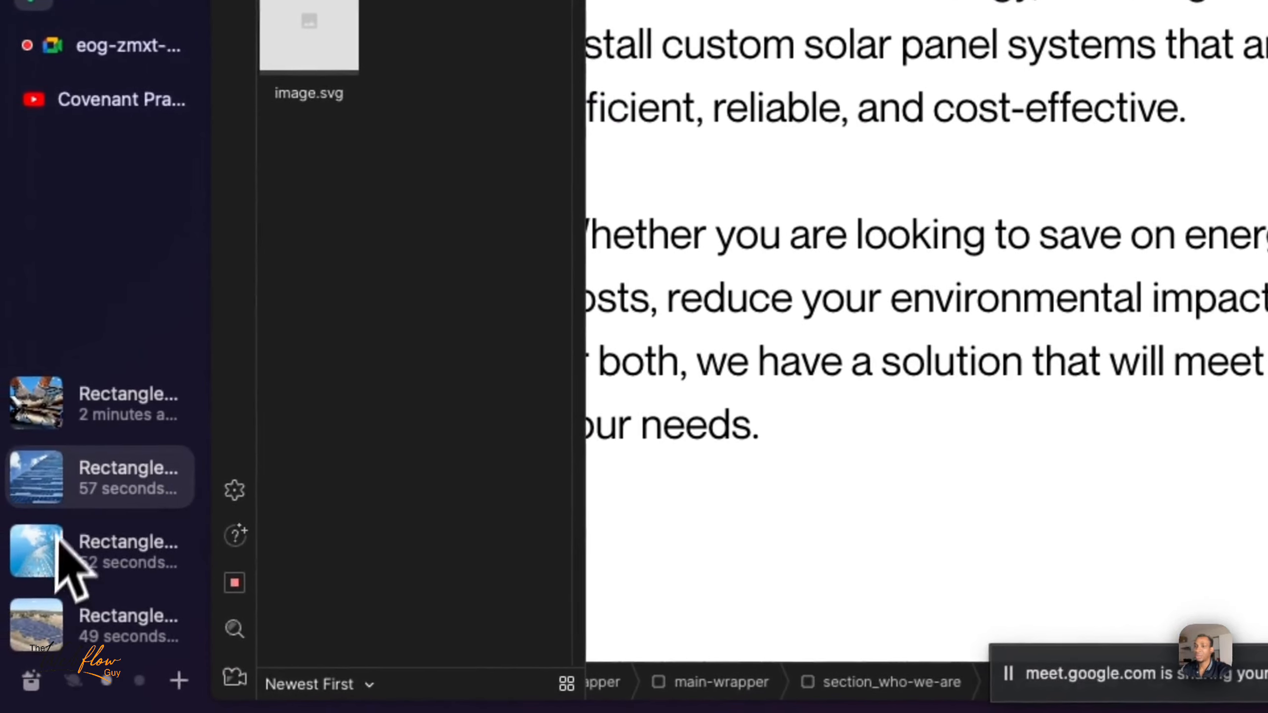
pyautogui.moveTo(52, 481); pyautogui.dragTo(344, 294)
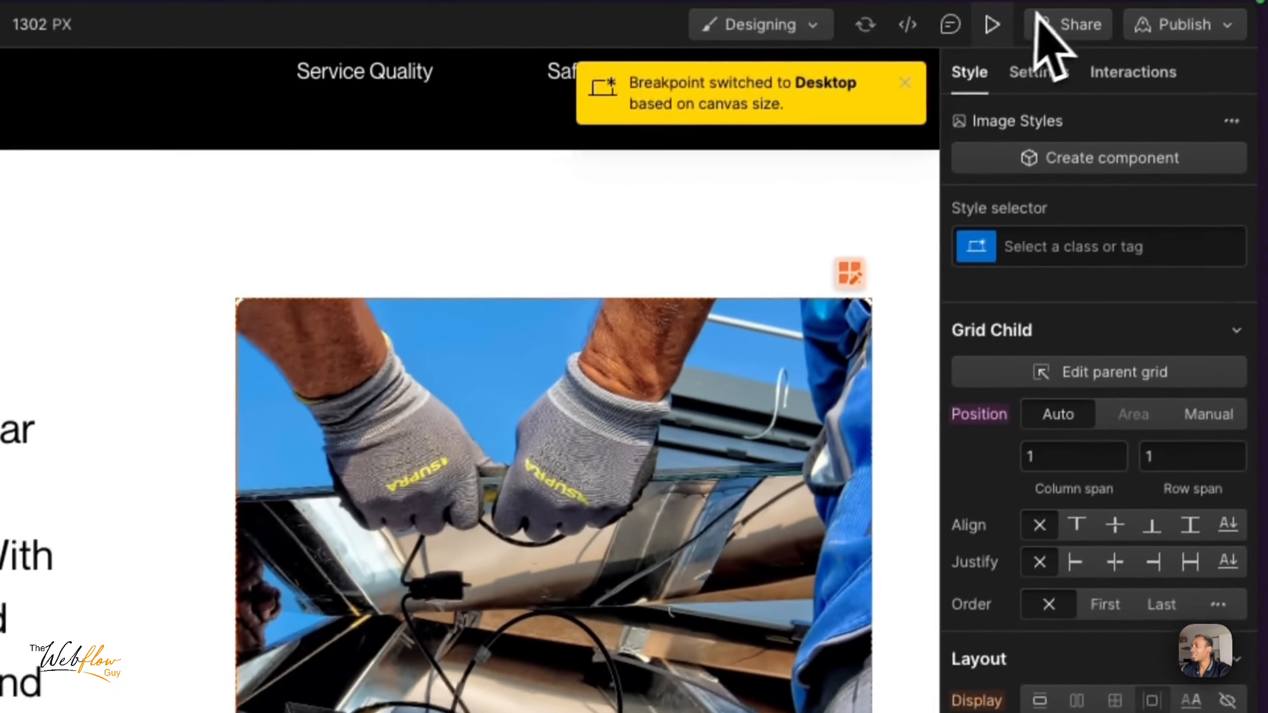
# - Preview the Who we Are section, and switch to Figma and inspect the spacing around the middle thumbnail for comparison
pyautogui.click(991, 24)
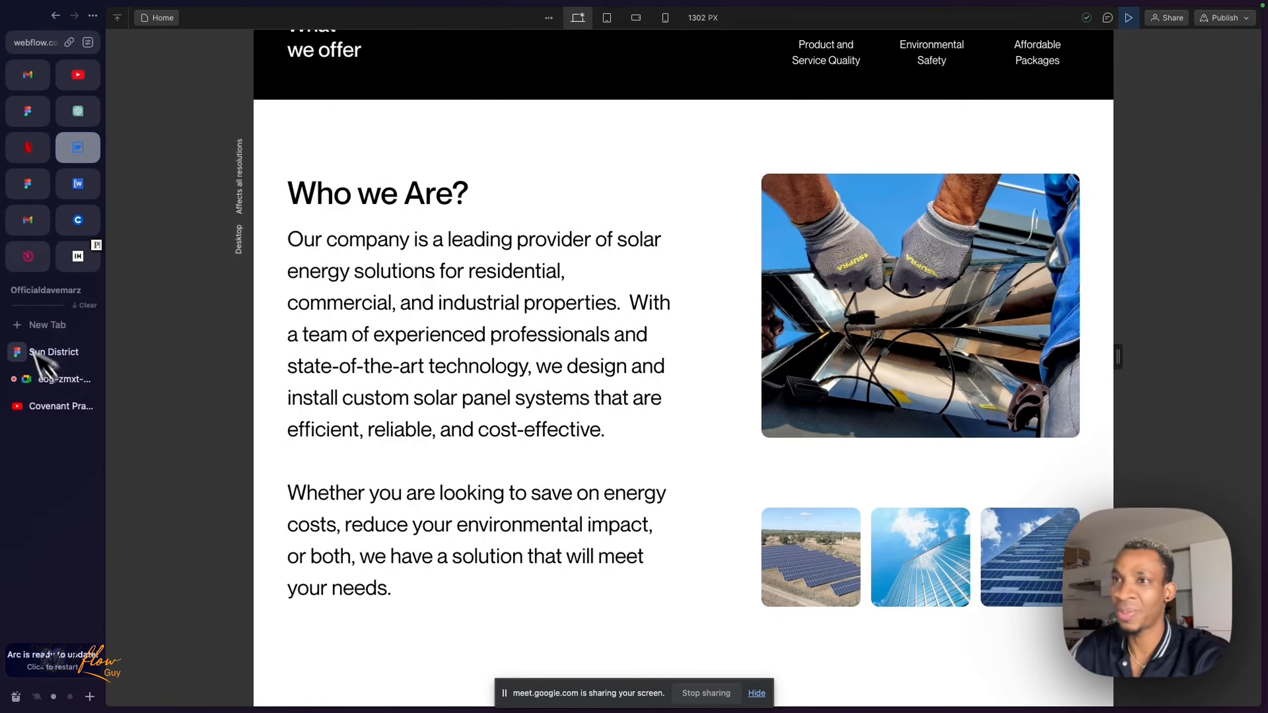
pyautogui.click(50, 352)
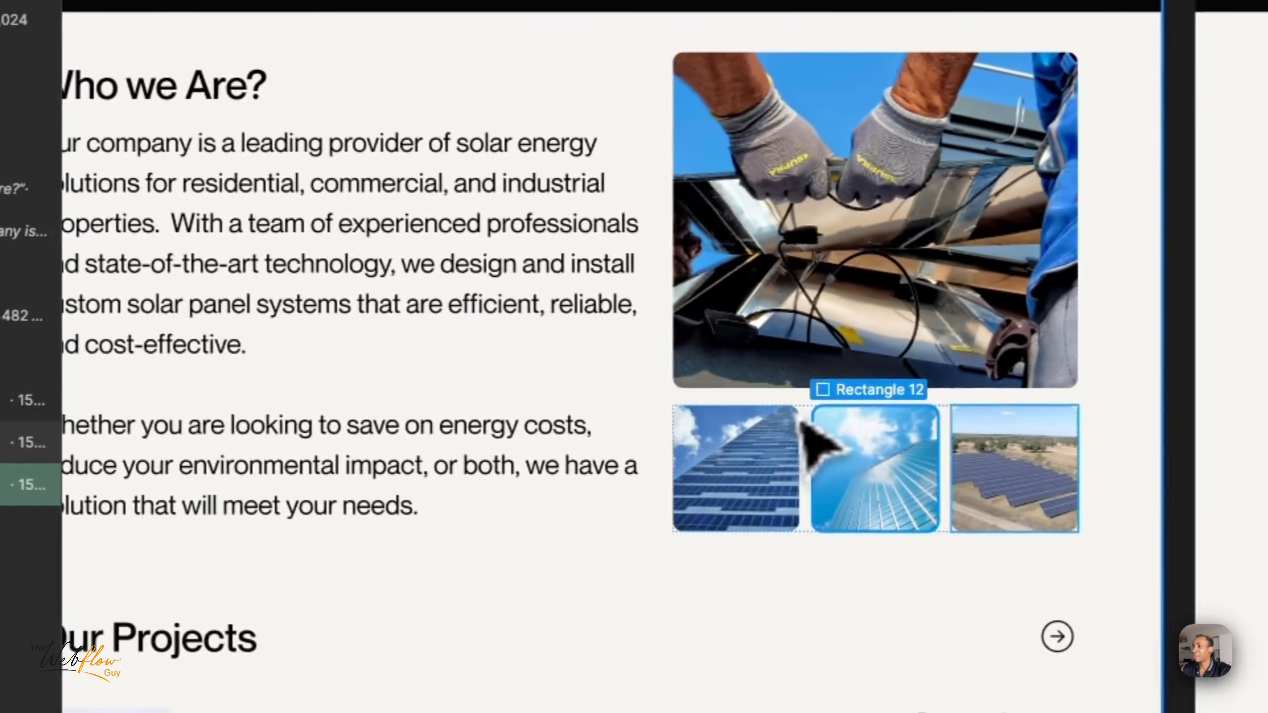
pyautogui.click(843, 422)
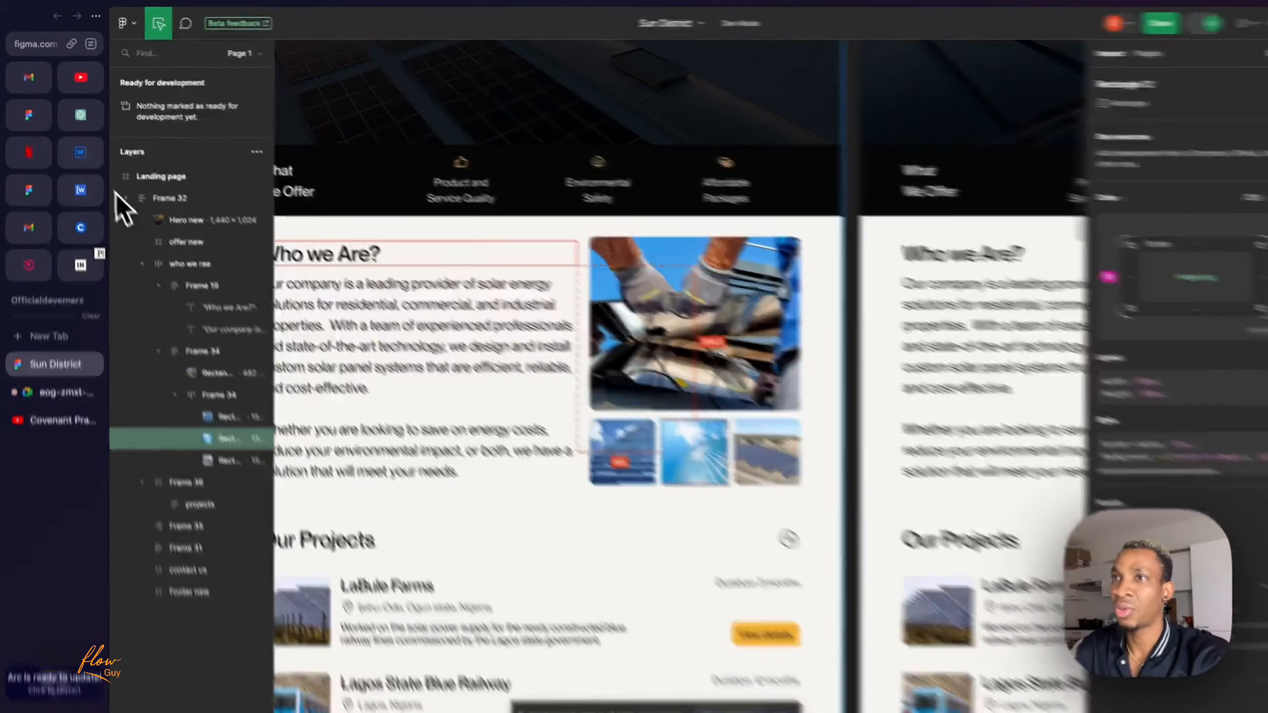
# - Switch back to Webflow, leave the preview, and set the large photo's vertical grid-child alignment to Stretch
pyautogui.click(78, 147)
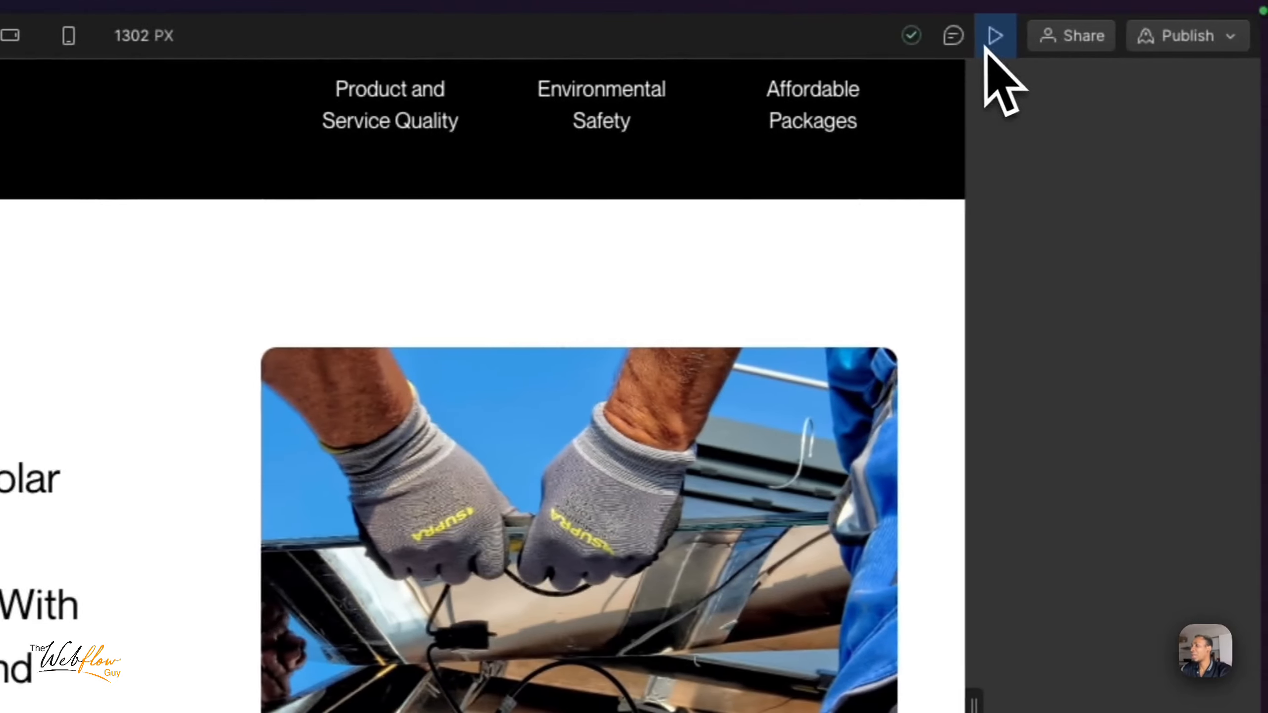
pyautogui.click(1079, 35)
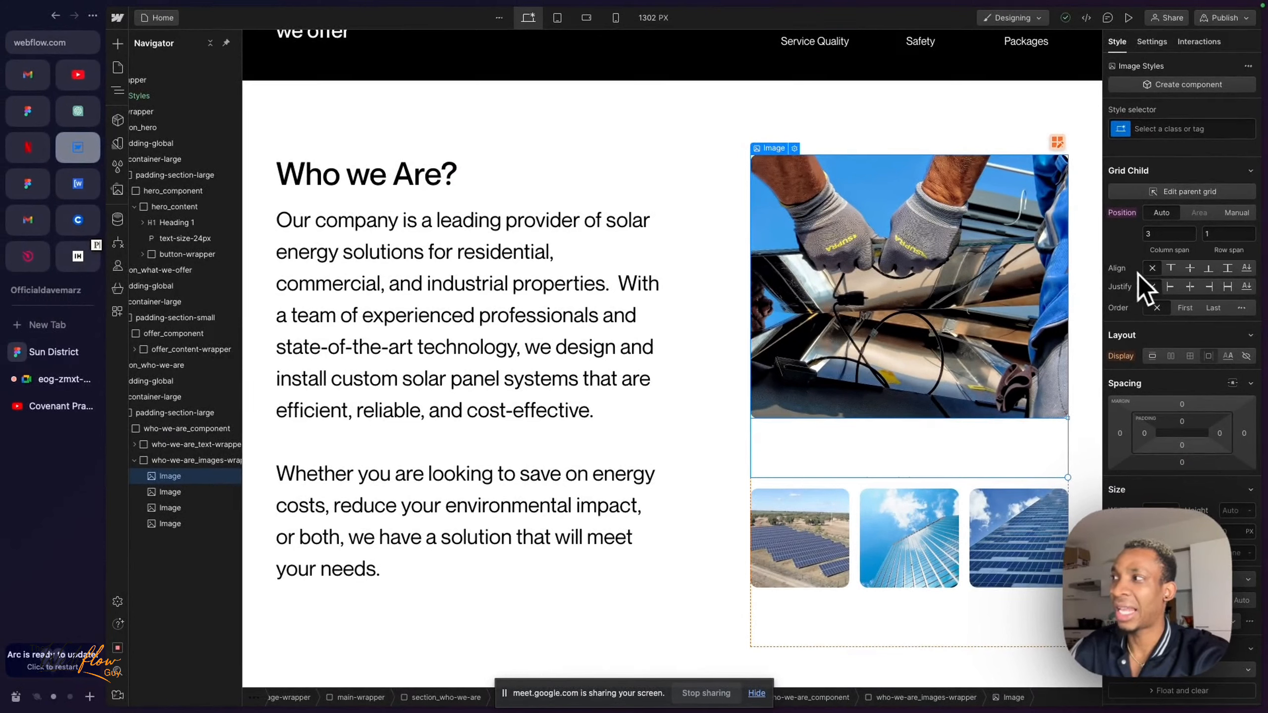
pyautogui.click(1231, 273)
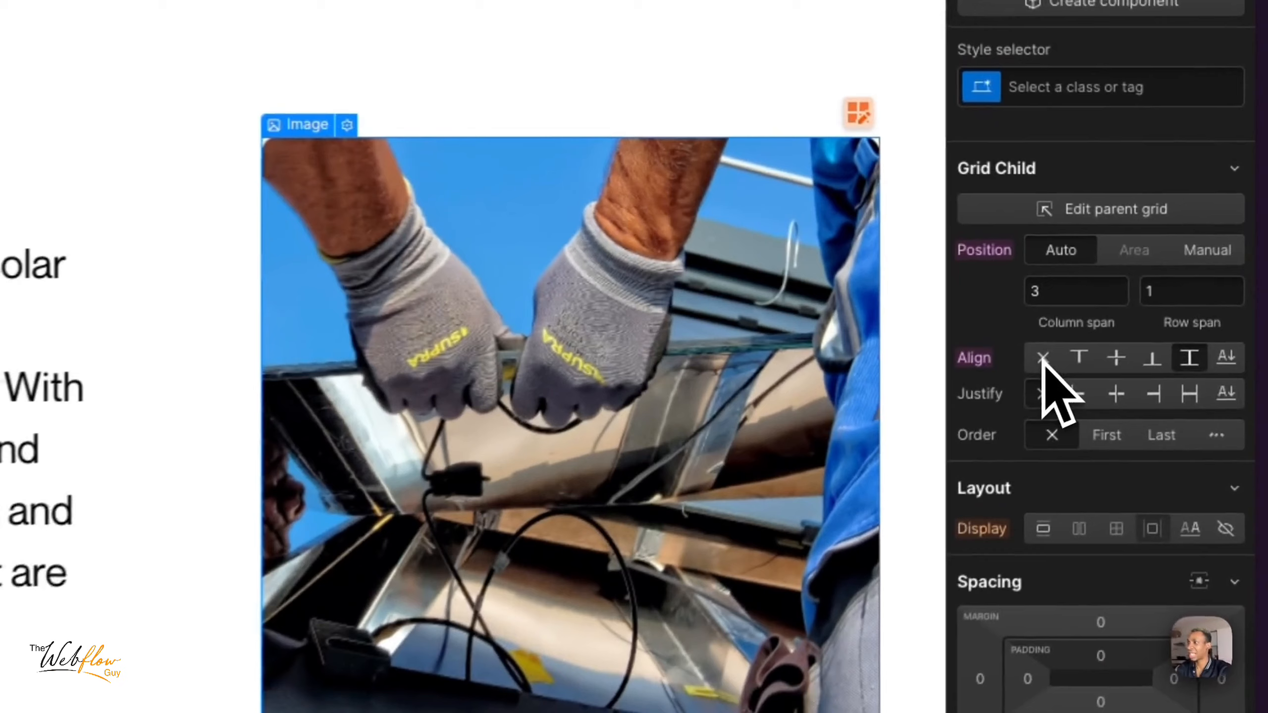
# - Clear the large photo's vertical alignment and try Start, Center and End in turn
pyautogui.click(1152, 268)
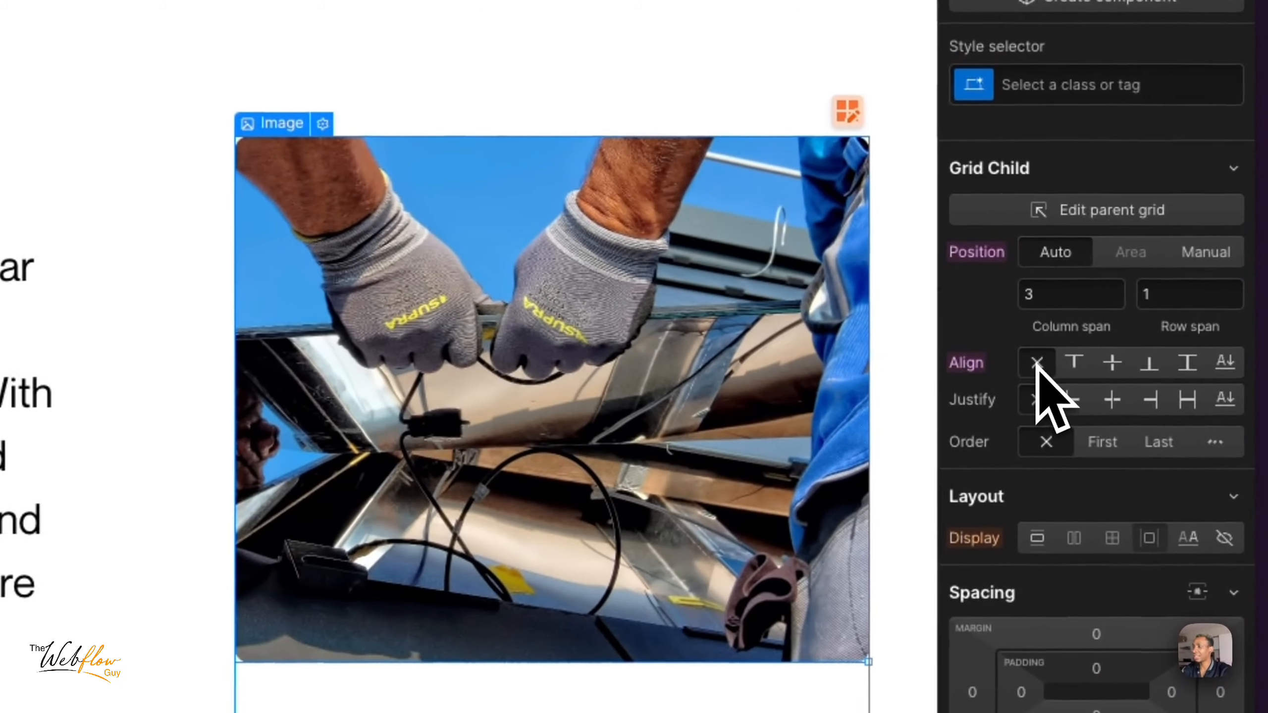
pyautogui.click(1077, 368)
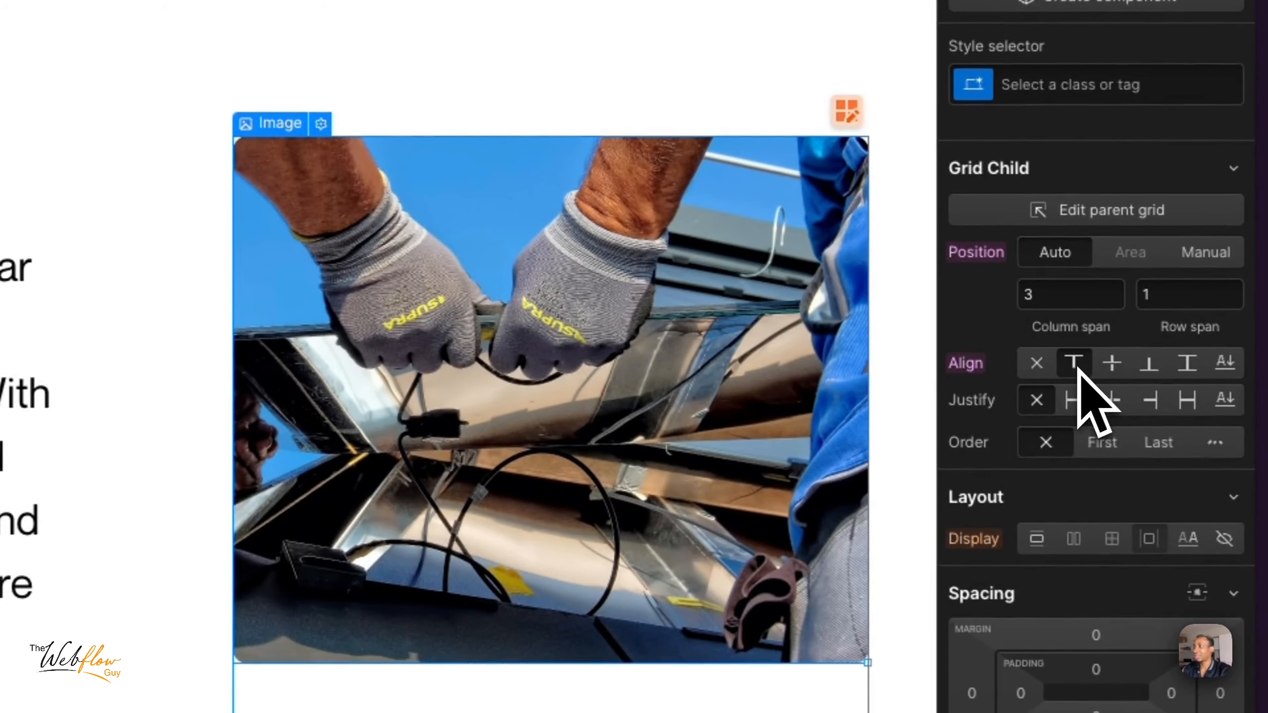
pyautogui.click(1112, 363)
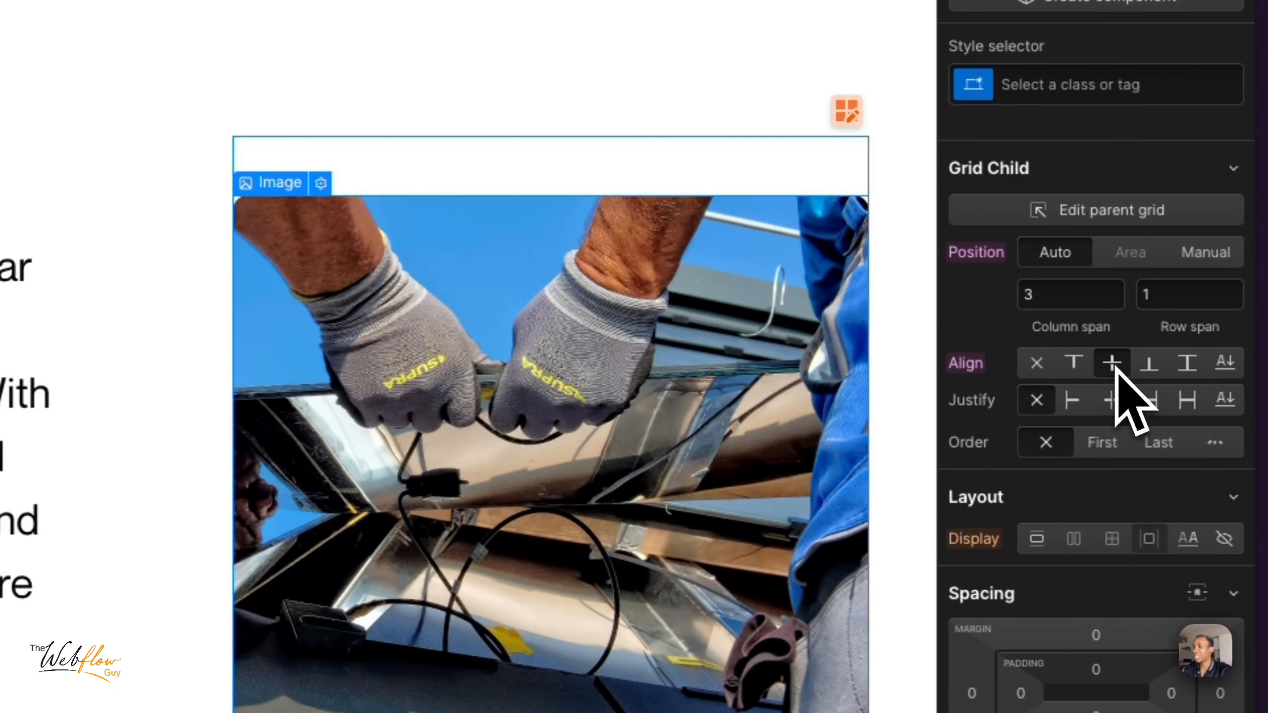
pyautogui.click(1157, 372)
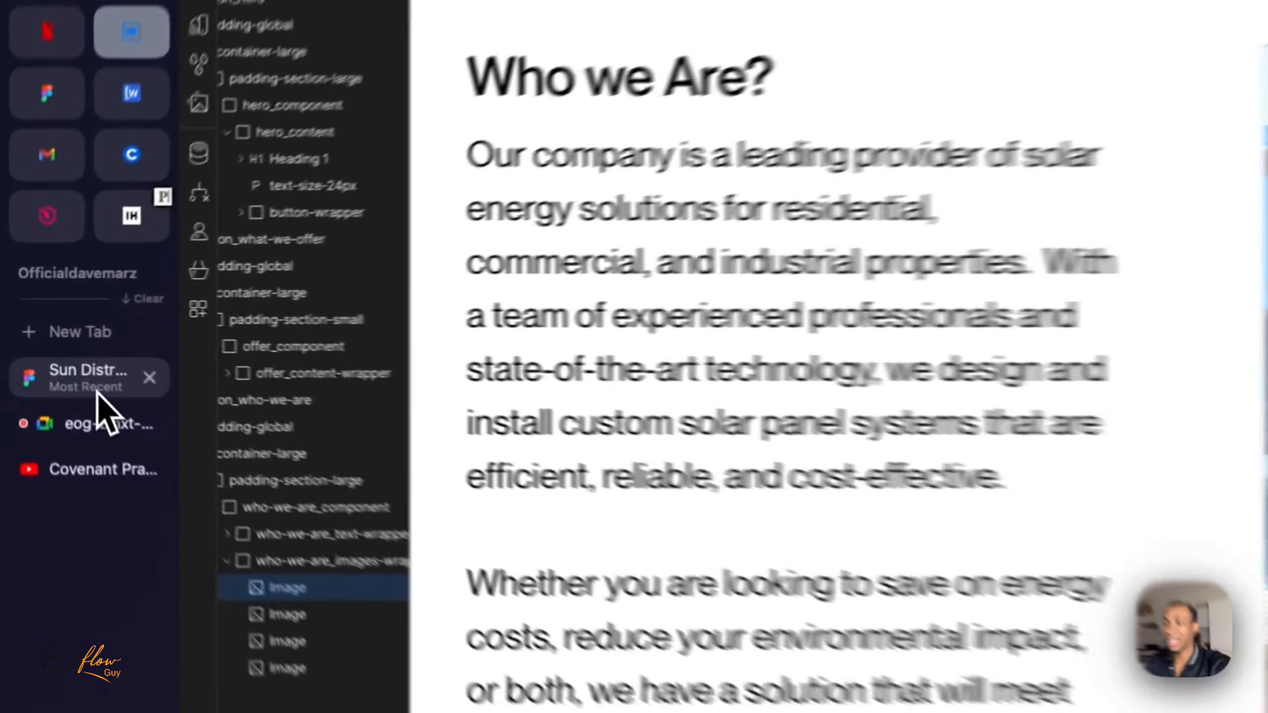
# - Check the photo layout in the Figma design, return to Webflow, and set the large photo's vertical alignment to Stretch
pyautogui.click(50, 352)
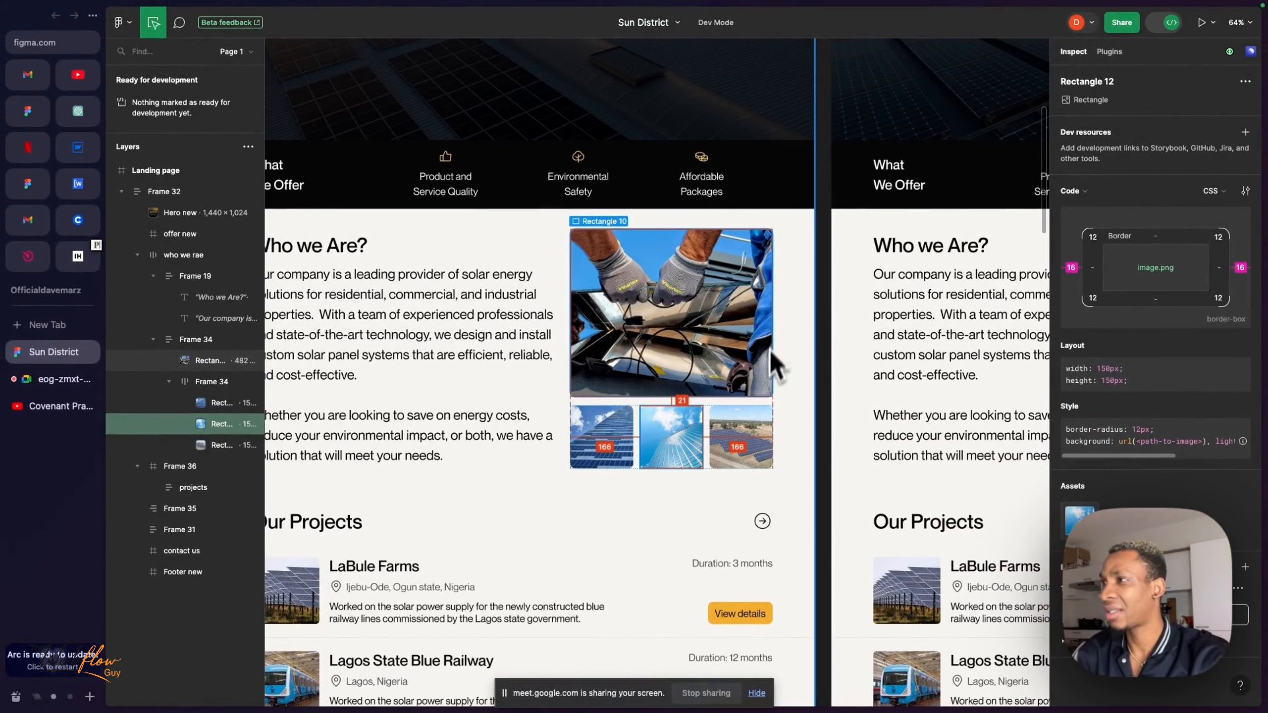
pyautogui.click(78, 146)
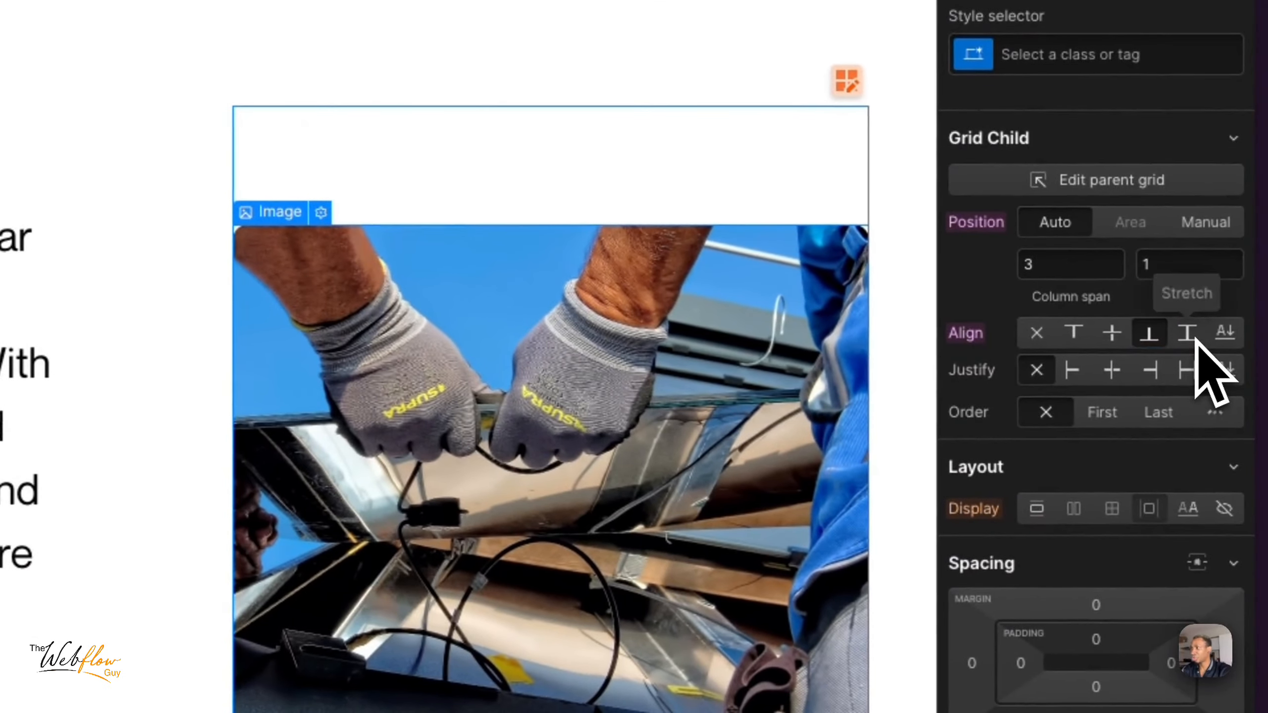
pyautogui.click(1195, 340)
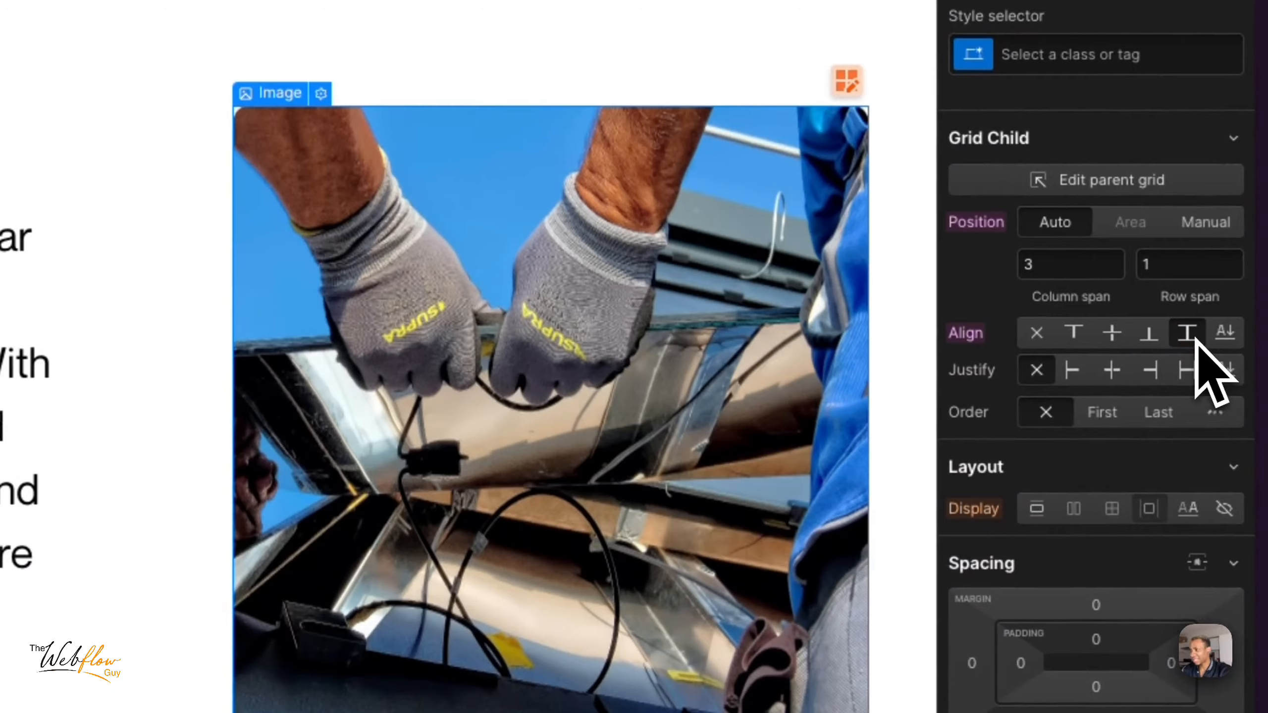
# - Set the object fit of who-we-are_images-wrapper to Cover
pyautogui.scroll(-3, 1195, 339)
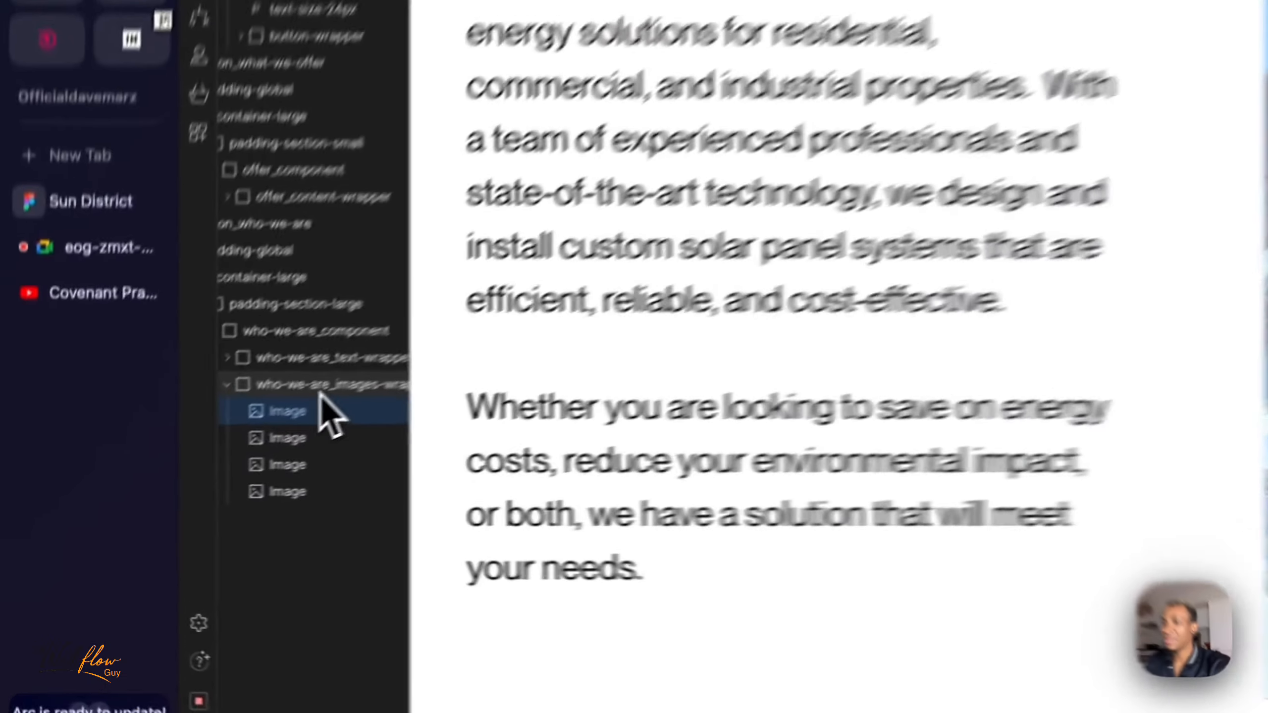
pyautogui.click(190, 463)
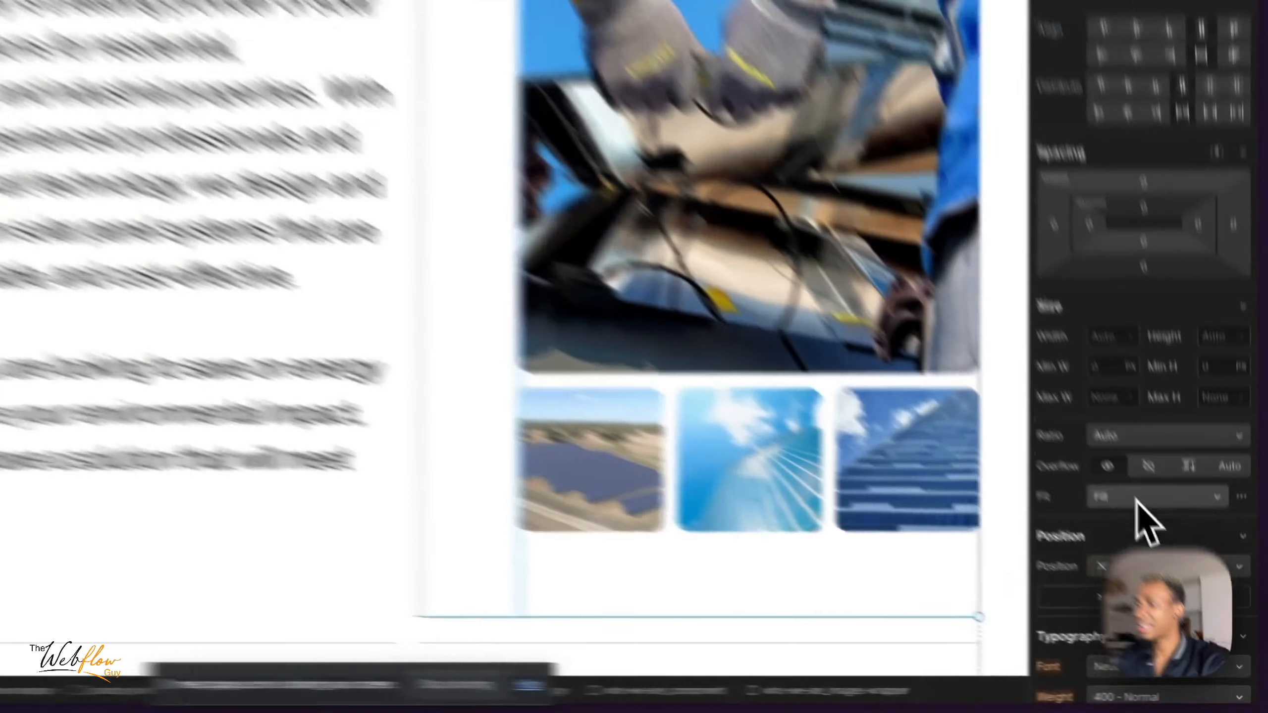
pyautogui.click(1178, 565)
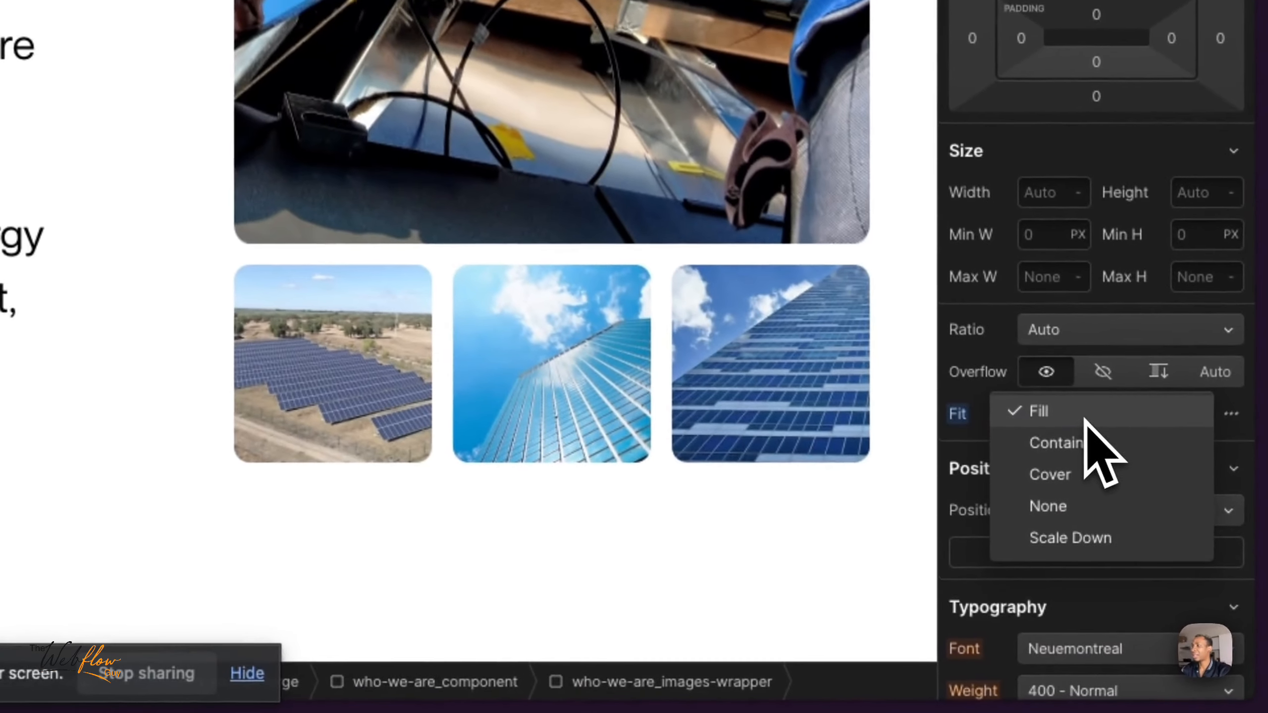
pyautogui.click(1059, 477)
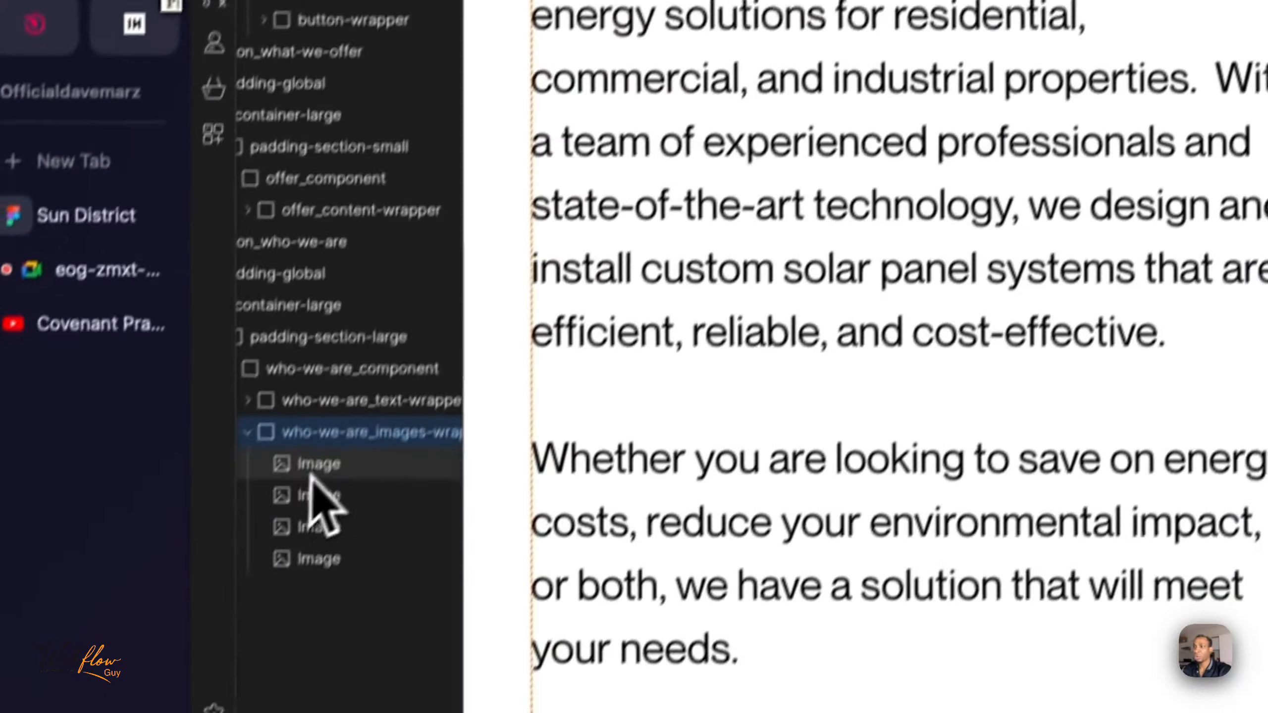
# - Try the Fill fit on the large photo inside the images wrapper, and set its object fit to Cover
pyautogui.click(320, 465)
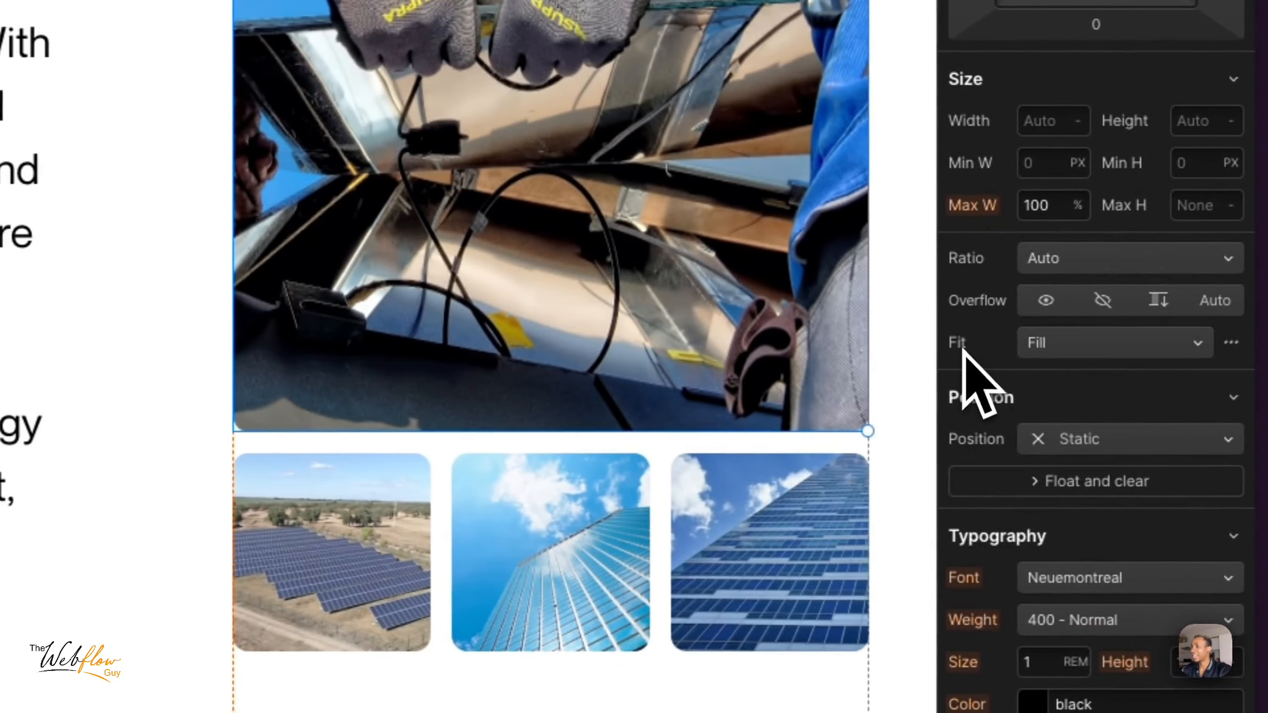
pyautogui.click(1063, 346)
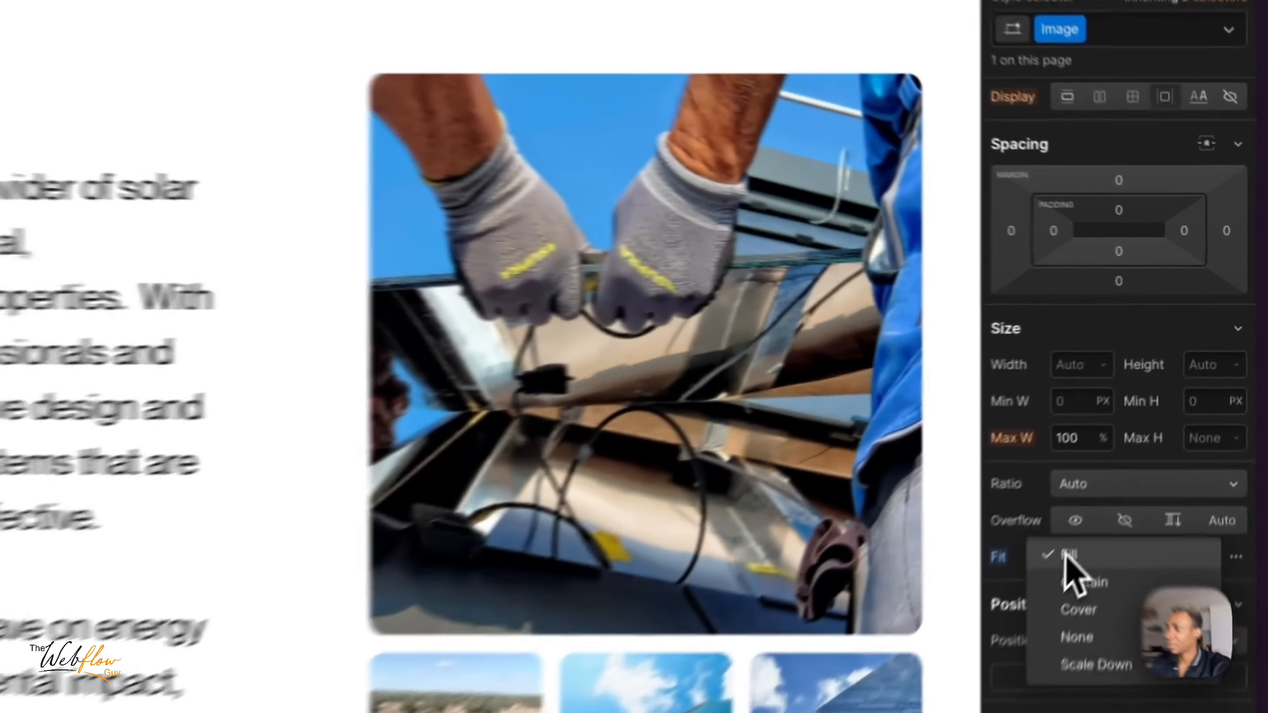
pyautogui.click(1149, 431)
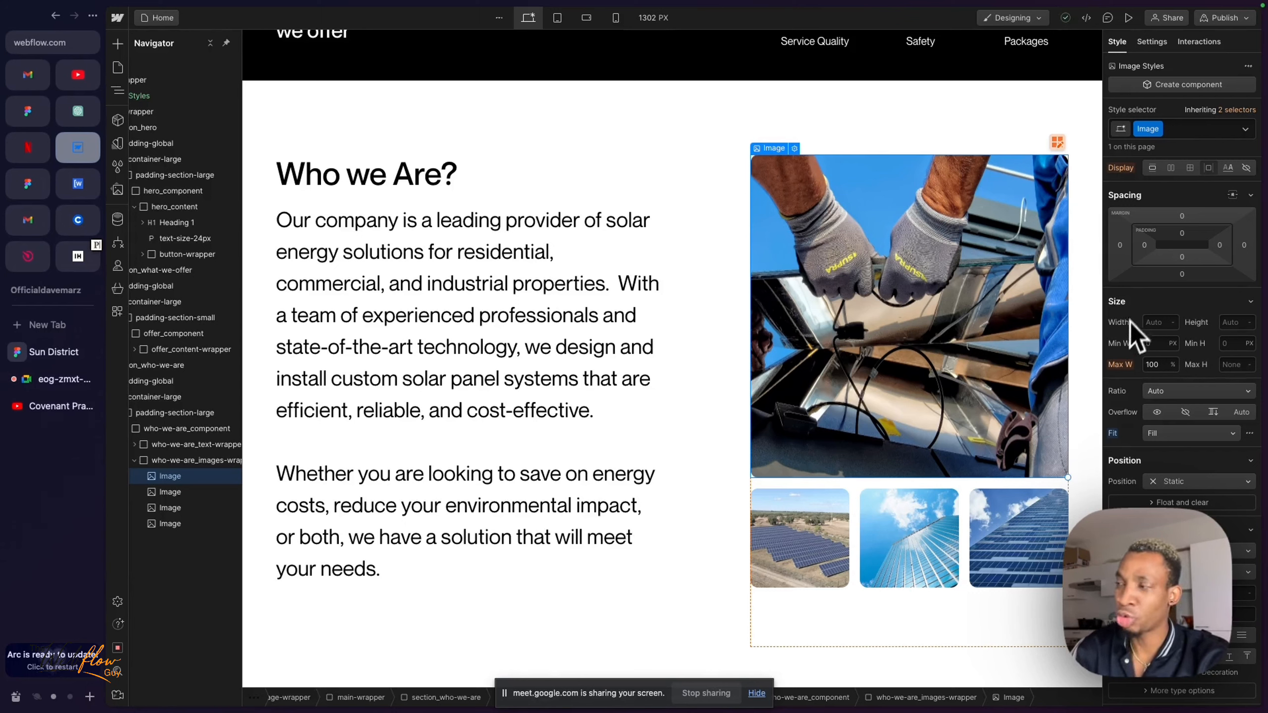
pyautogui.scroll(4, 1130, 317)
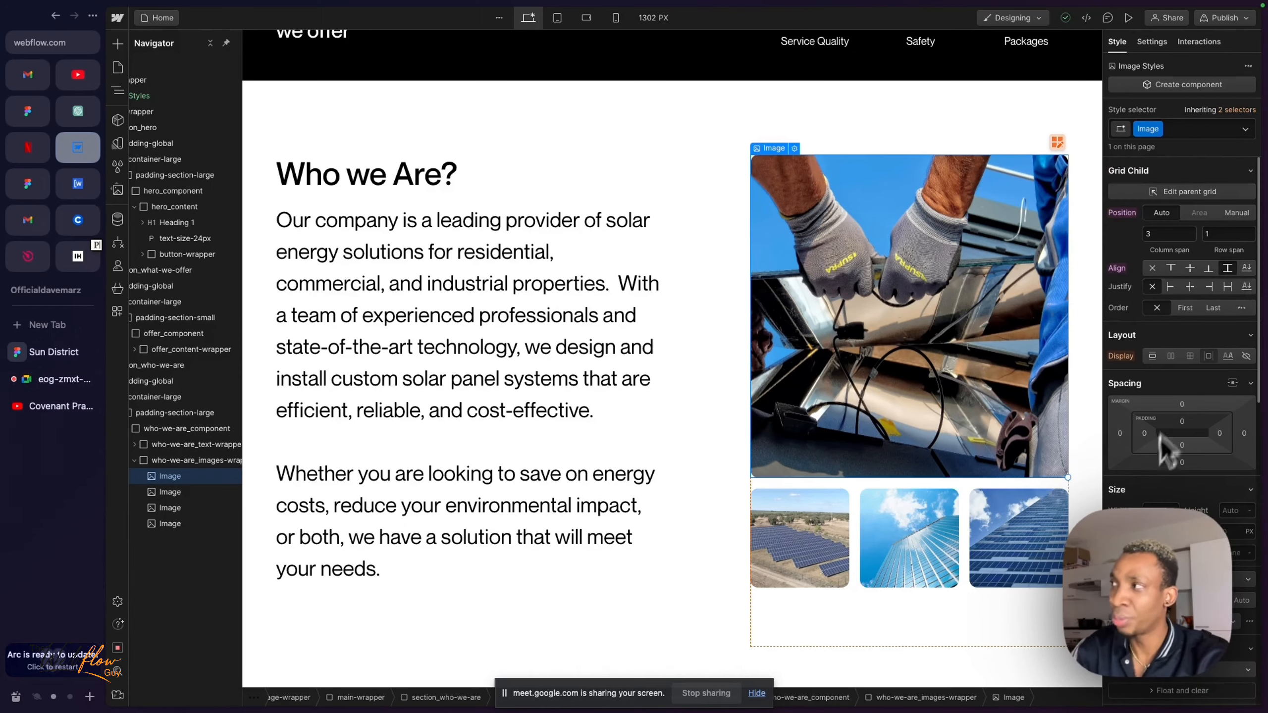
pyautogui.scroll(-3, 1160, 436)
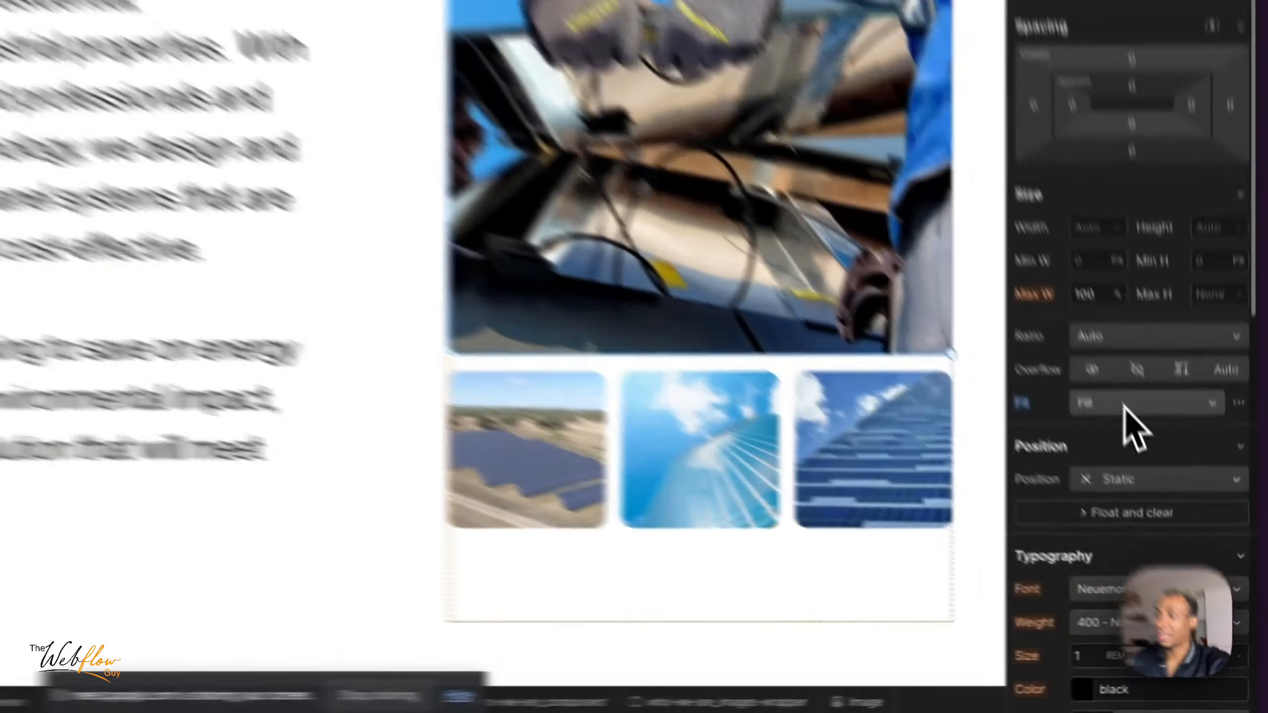
pyautogui.click(1177, 509)
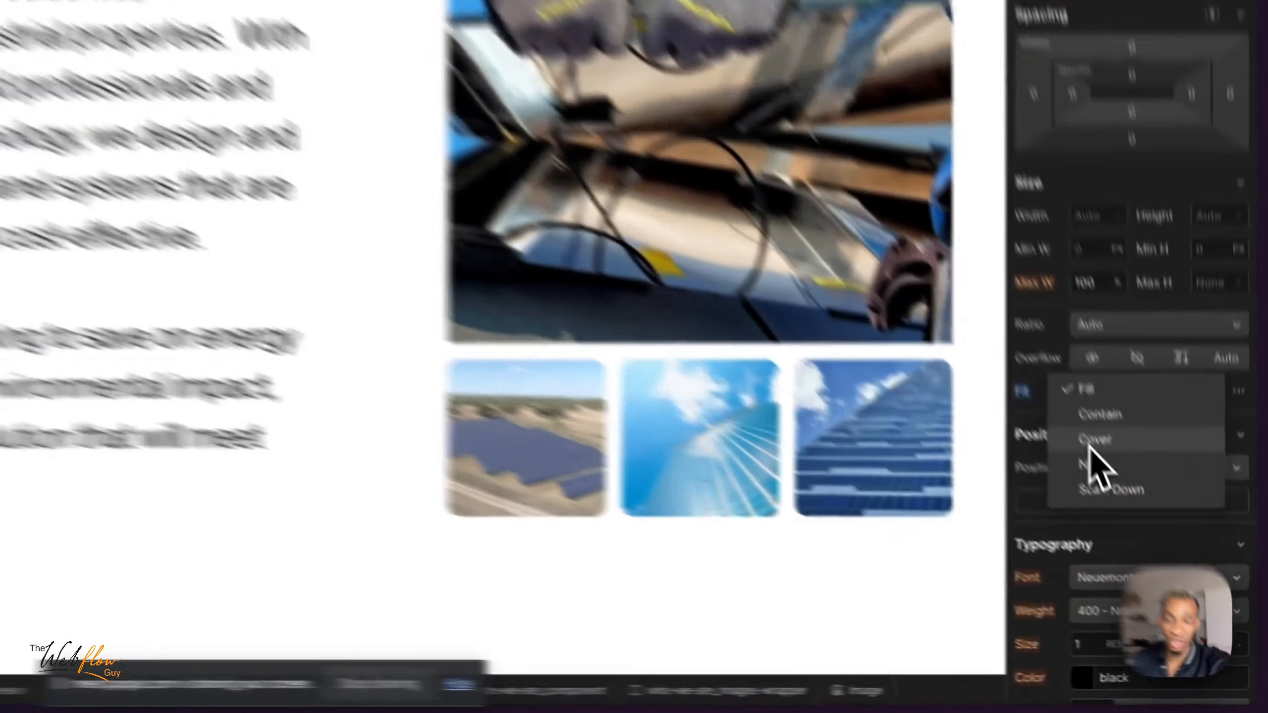
pyautogui.click(1158, 545)
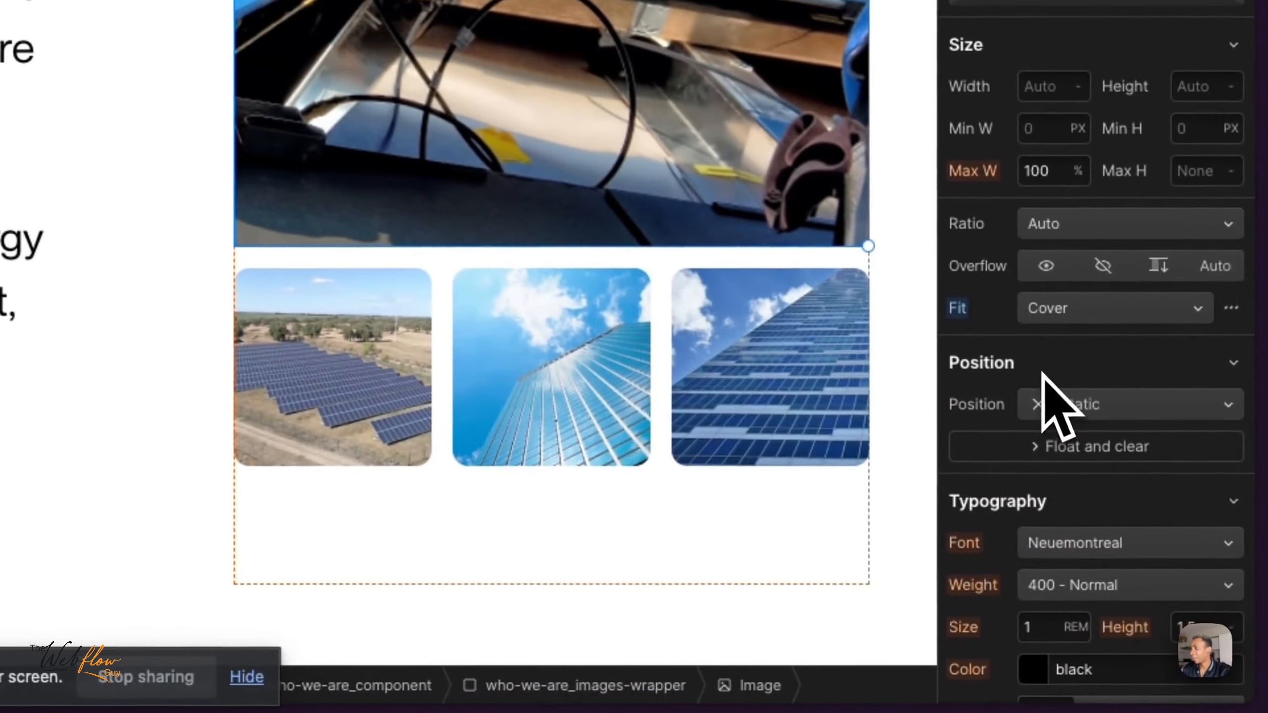
# - Rename the large photo's Image class to who-we-are_top-img
pyautogui.scroll(2, 1060, 368)
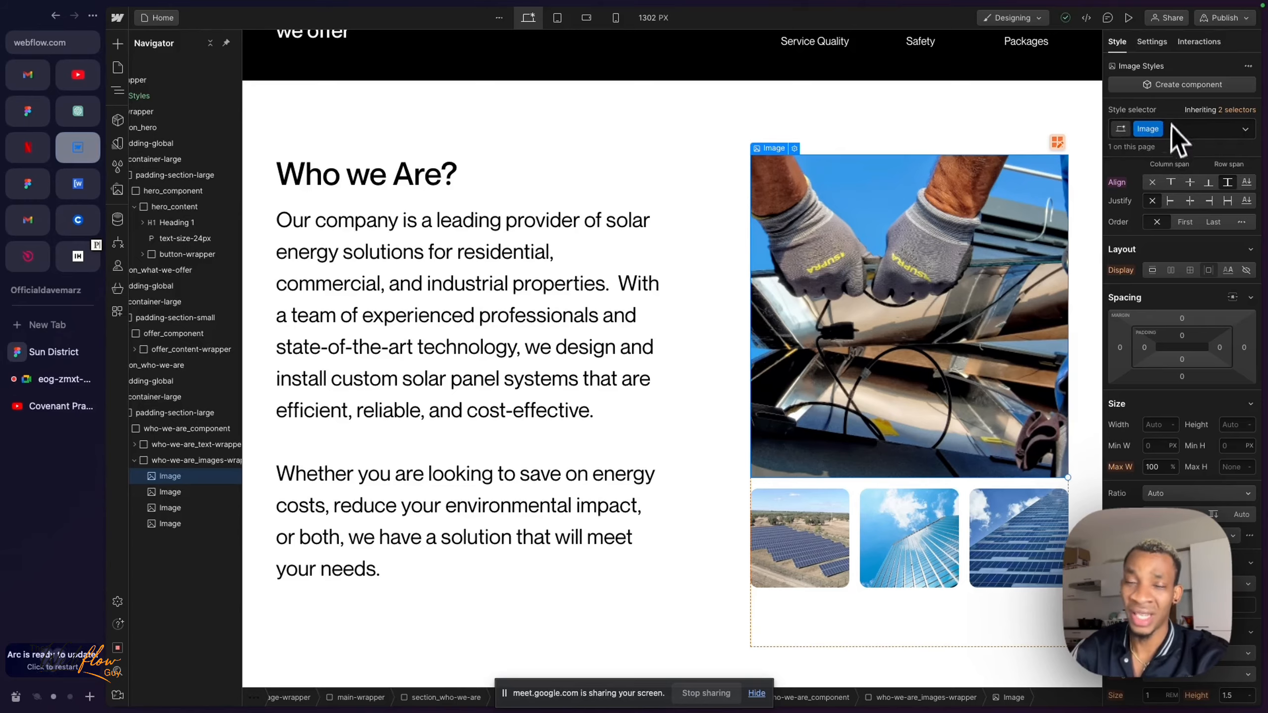
pyautogui.doubleClick(1148, 129)
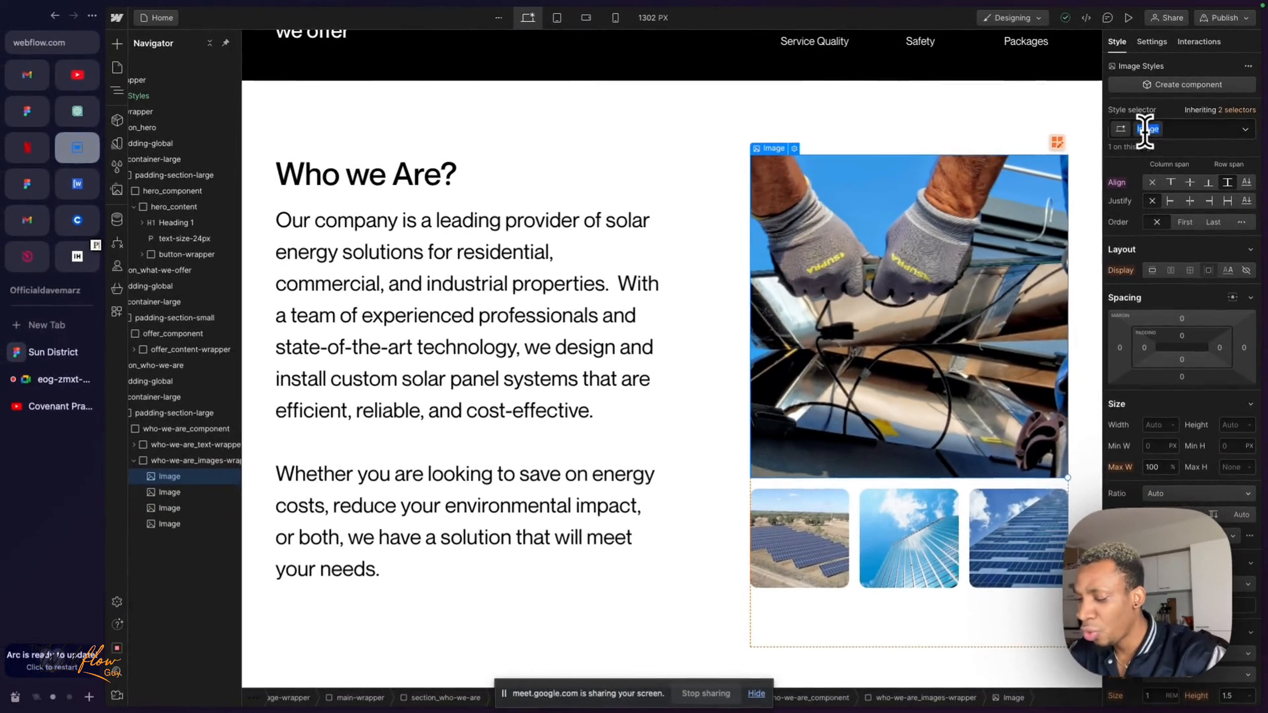
pyautogui.write('w')
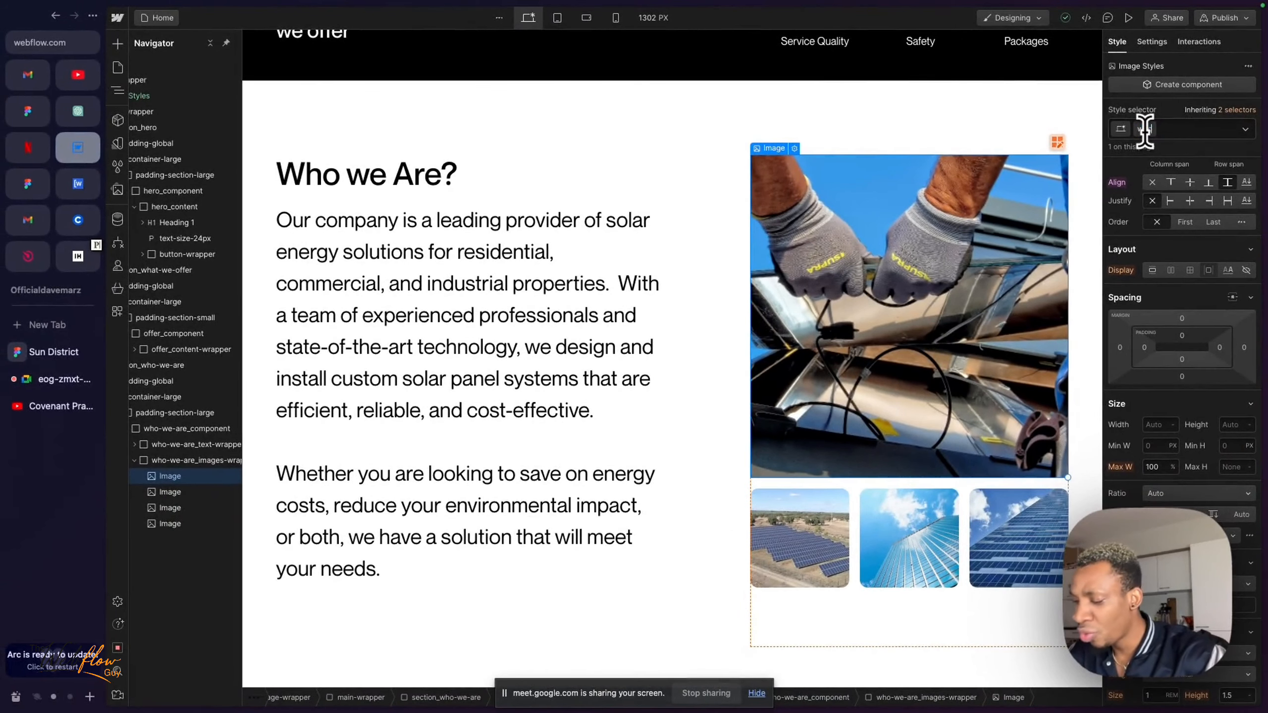
pyautogui.write('ho-we-are_top-img')
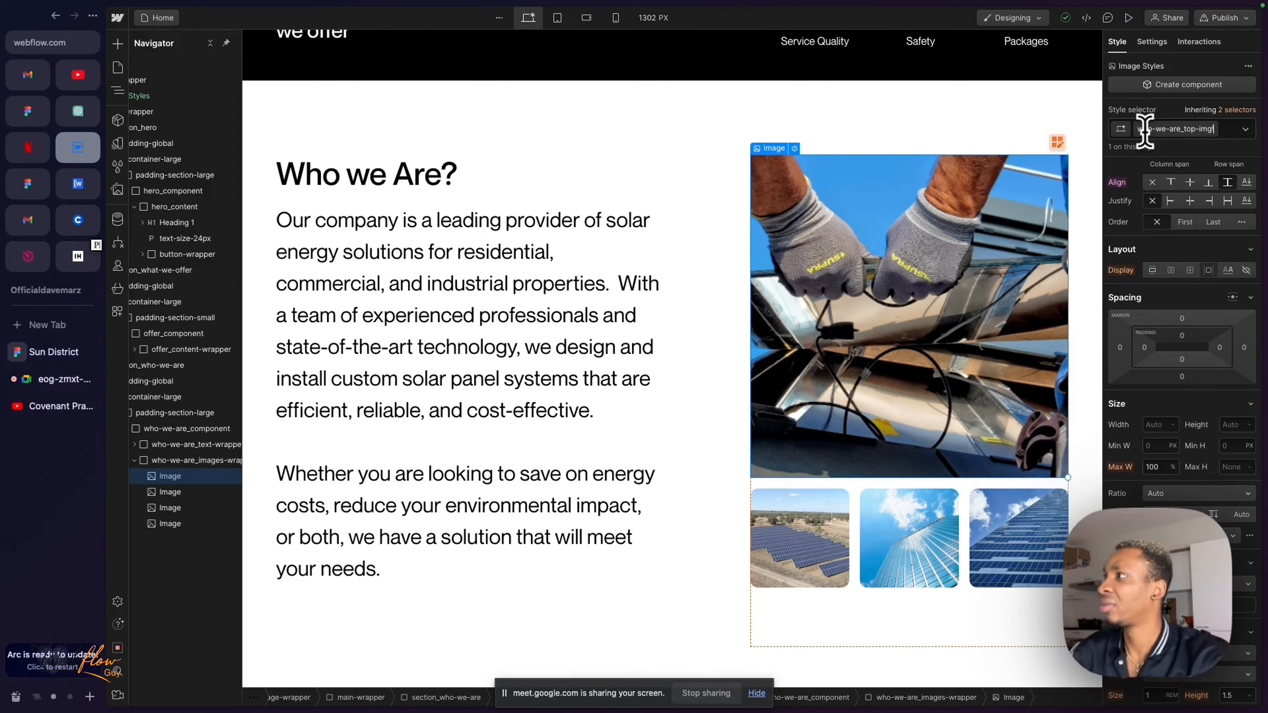
pyautogui.press('Return')
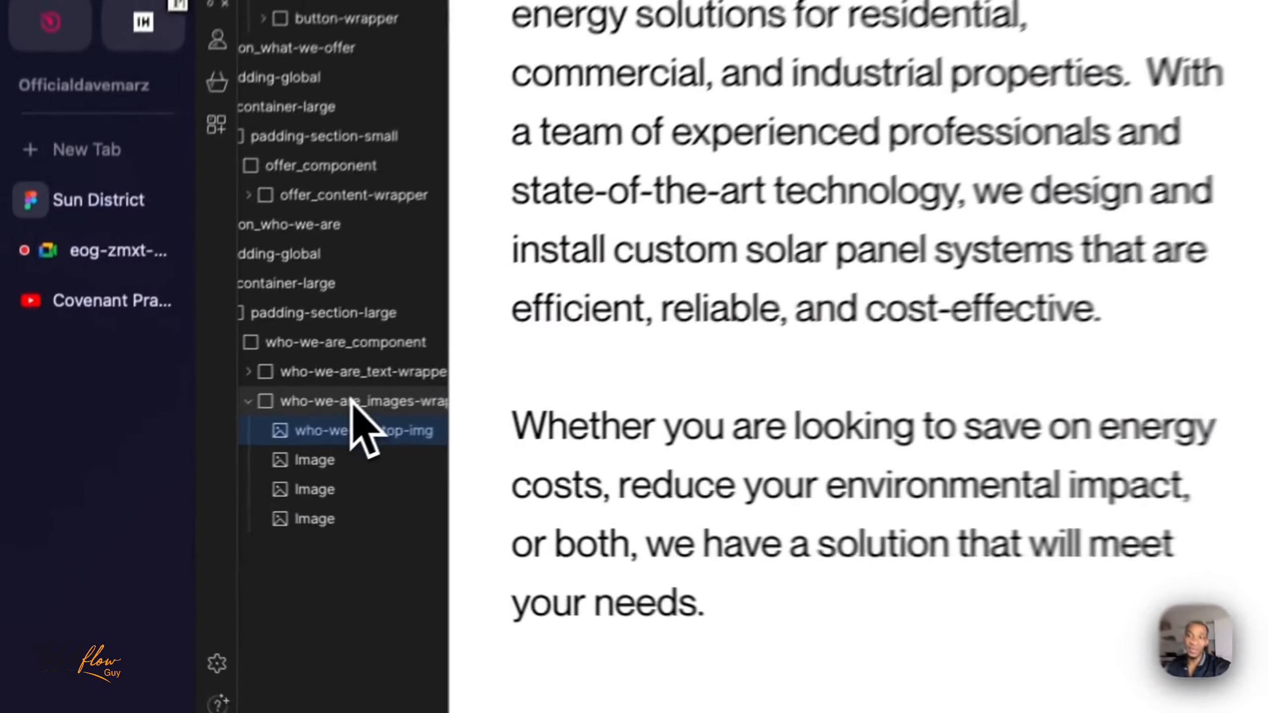
pyautogui.click(199, 460)
pyautogui.hscroll(1, 375, 390)
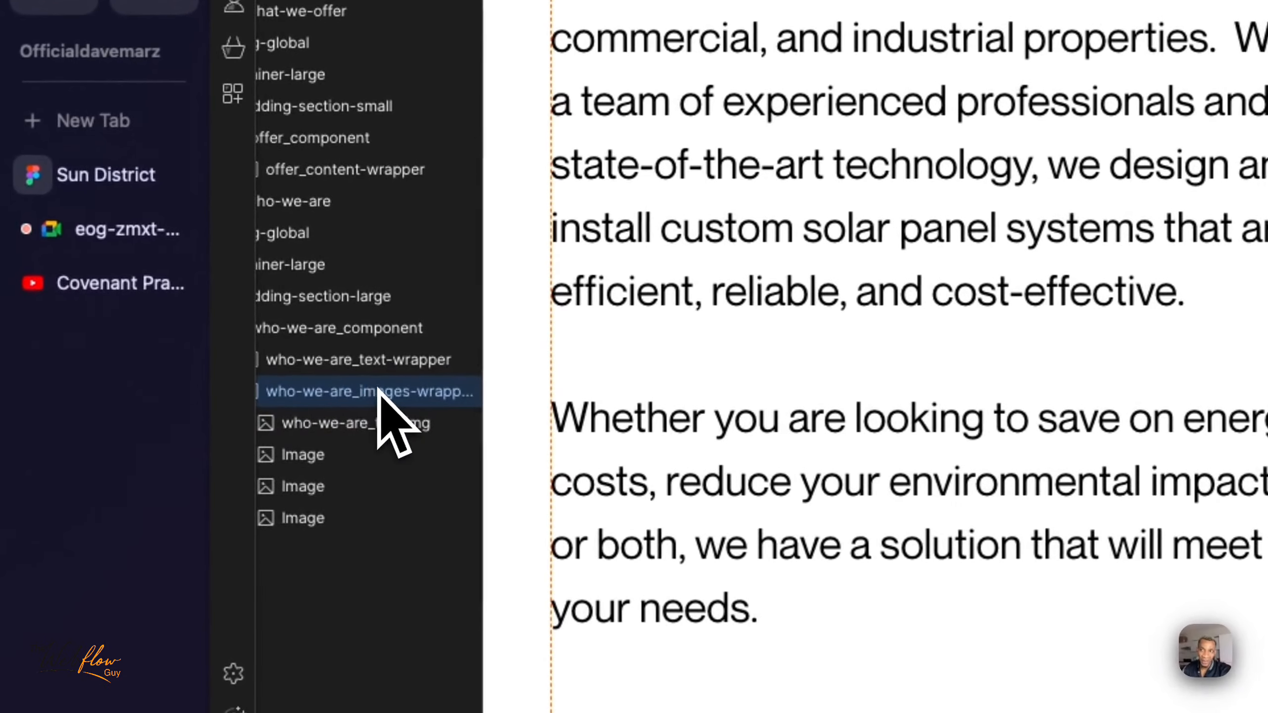
pyautogui.hscroll(-1, 359, 395)
pyautogui.click(364, 425)
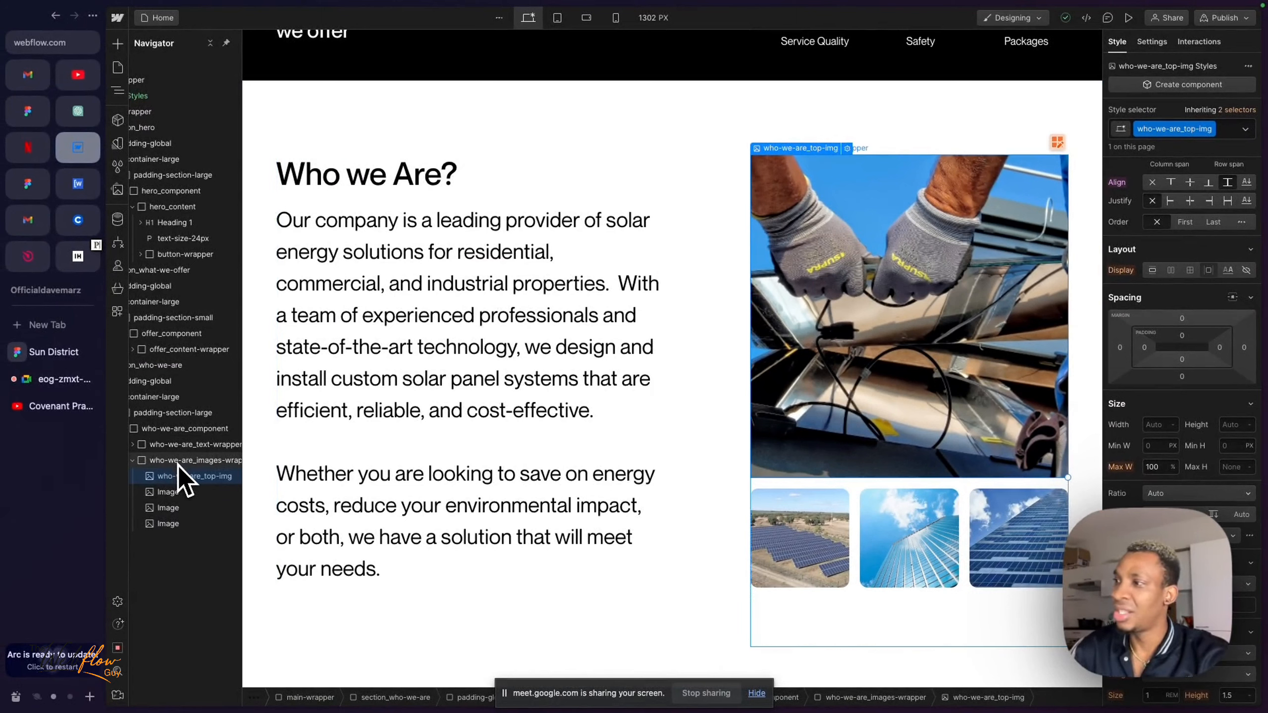
pyautogui.hscroll(-1, 178, 465)
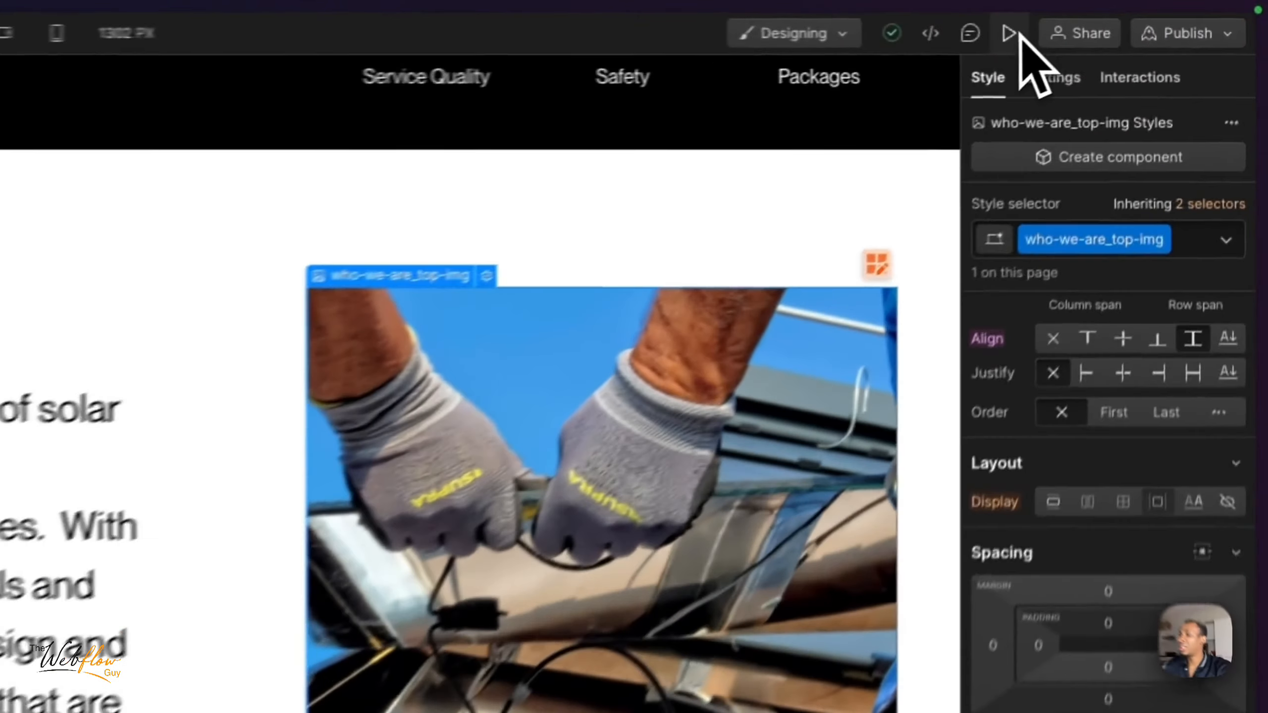
# - Preview the page, widen the preview canvas to check the large photo and thumbnails, and leave the preview
pyautogui.click(1128, 18)
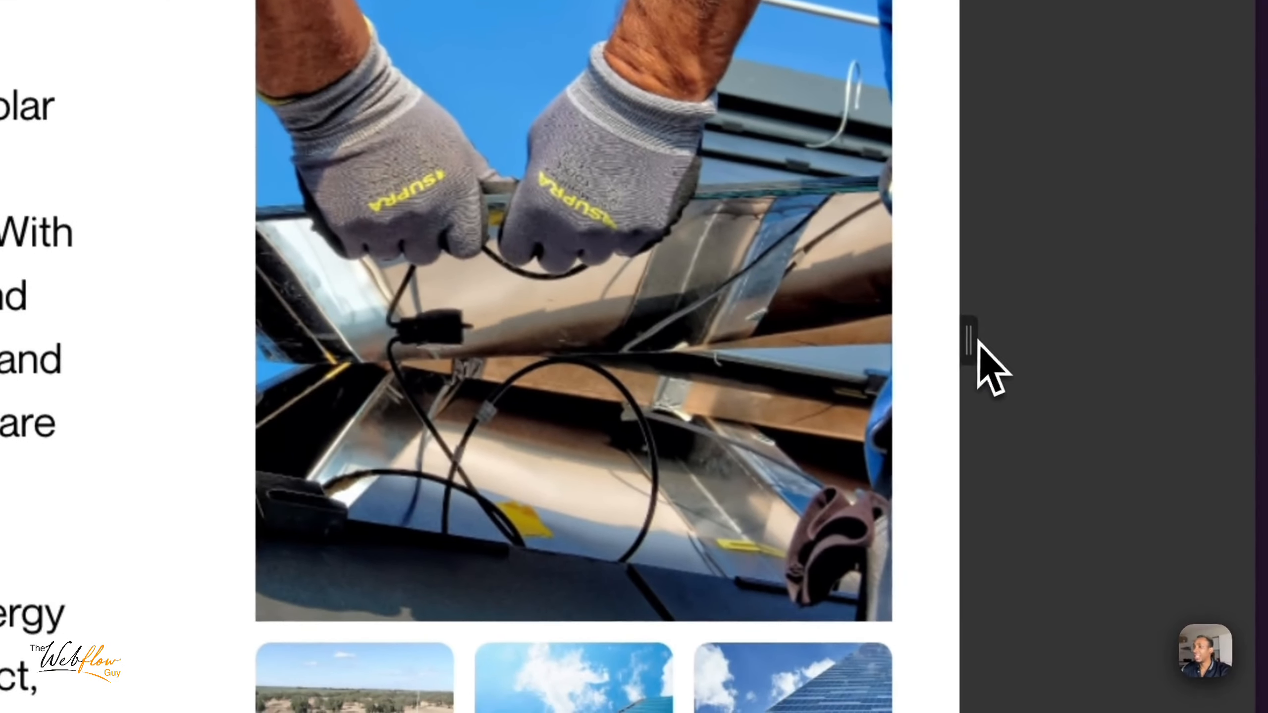
pyautogui.moveTo(978, 343); pyautogui.dragTo(1014, 350)
pyautogui.scroll(-3, 425, 622)
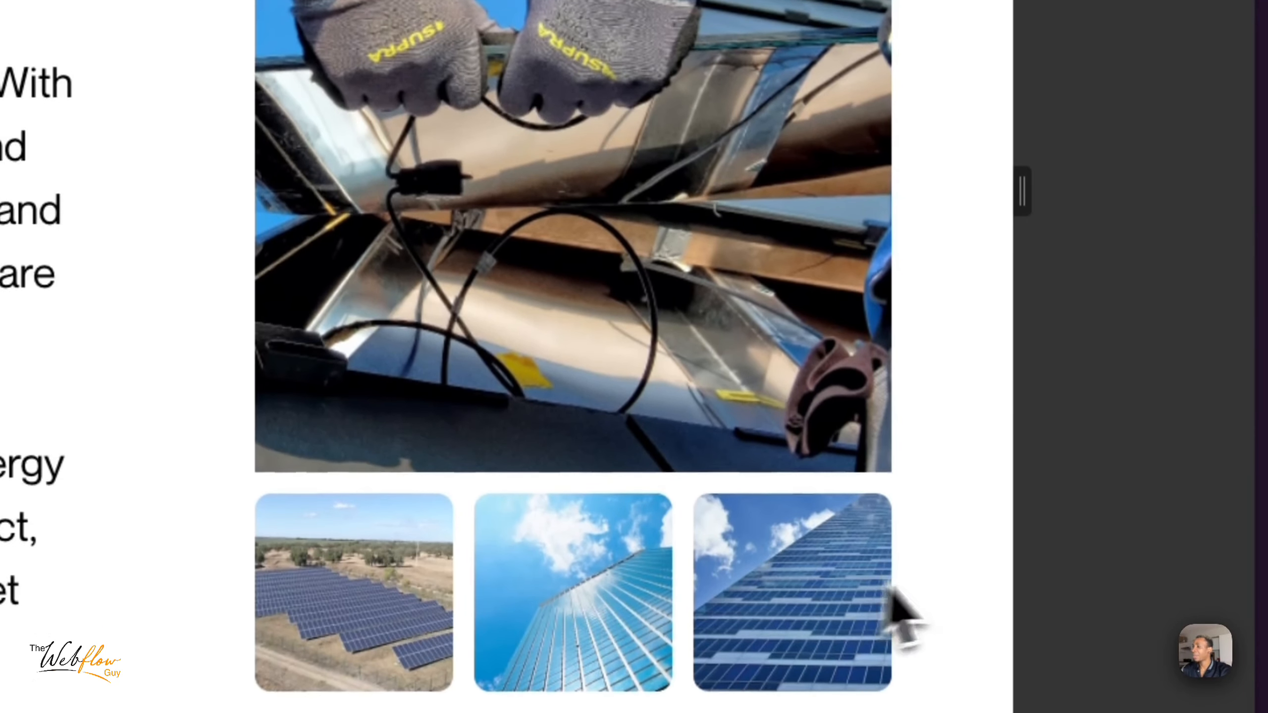
pyautogui.scroll(10, 900, 300)
pyautogui.click(988, 25)
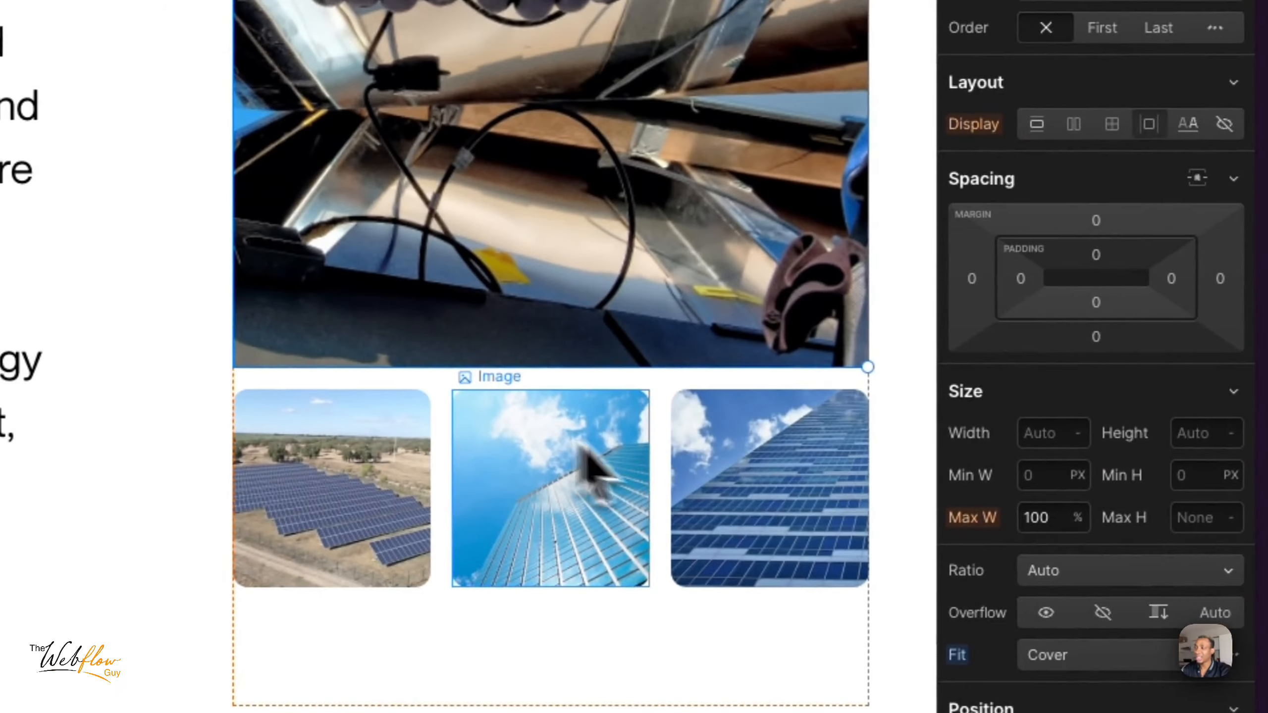
# - Select the solar-field thumbnail below the large photo for styling
pyautogui.click(580, 462)
pyautogui.click(778, 510)
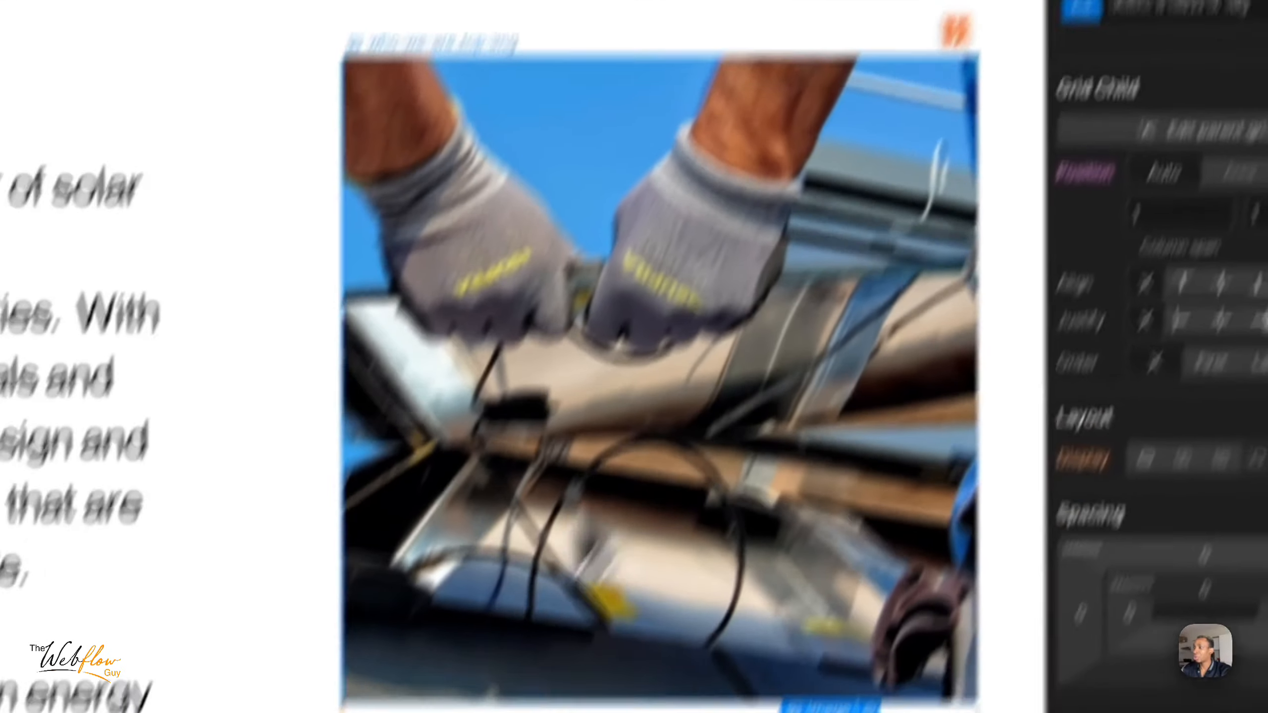
pyautogui.click(548, 612)
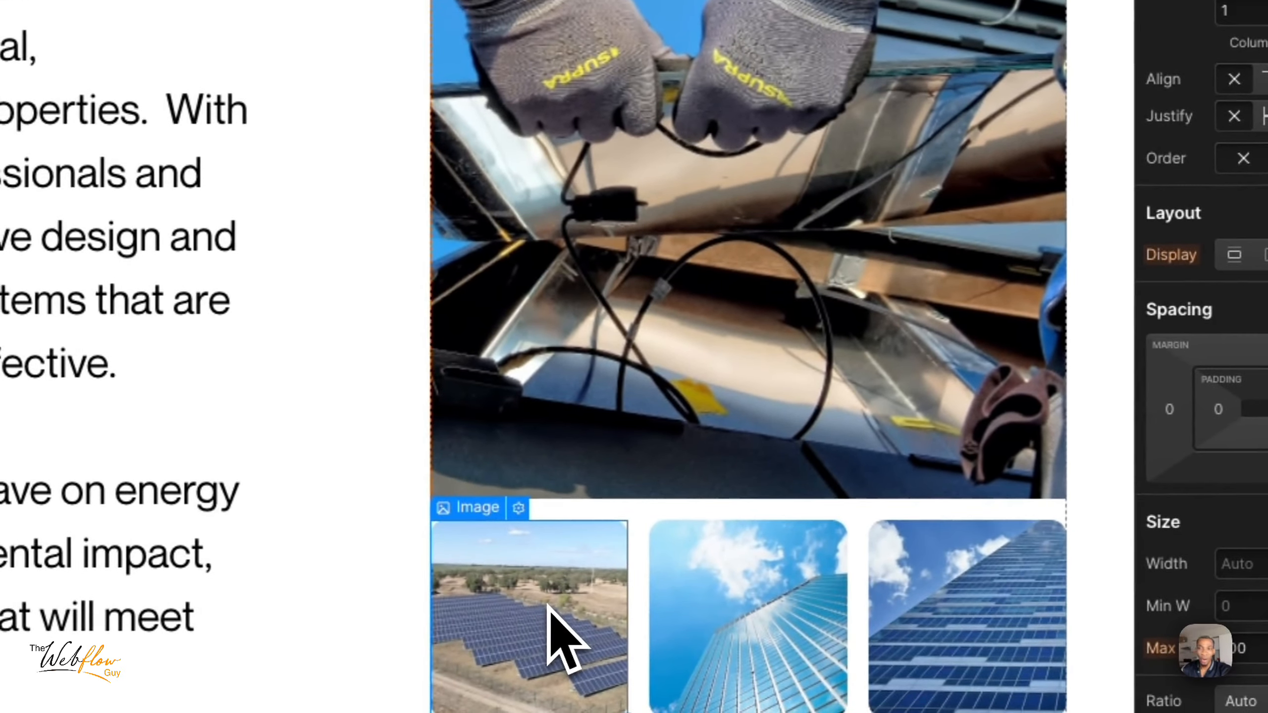
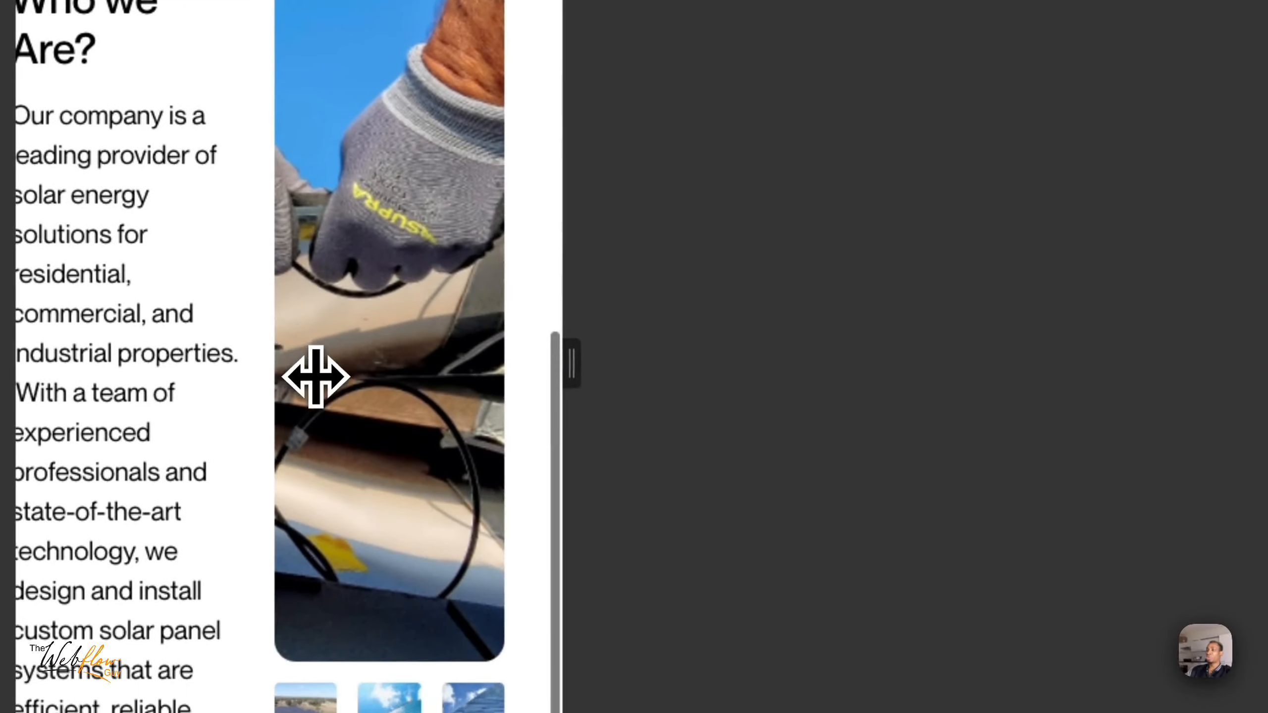
# - Examine the narrow preview of the Who we Are section, widen the preview canvas, and review the photo and thumbnails
pyautogui.scroll(-5, 315, 377)
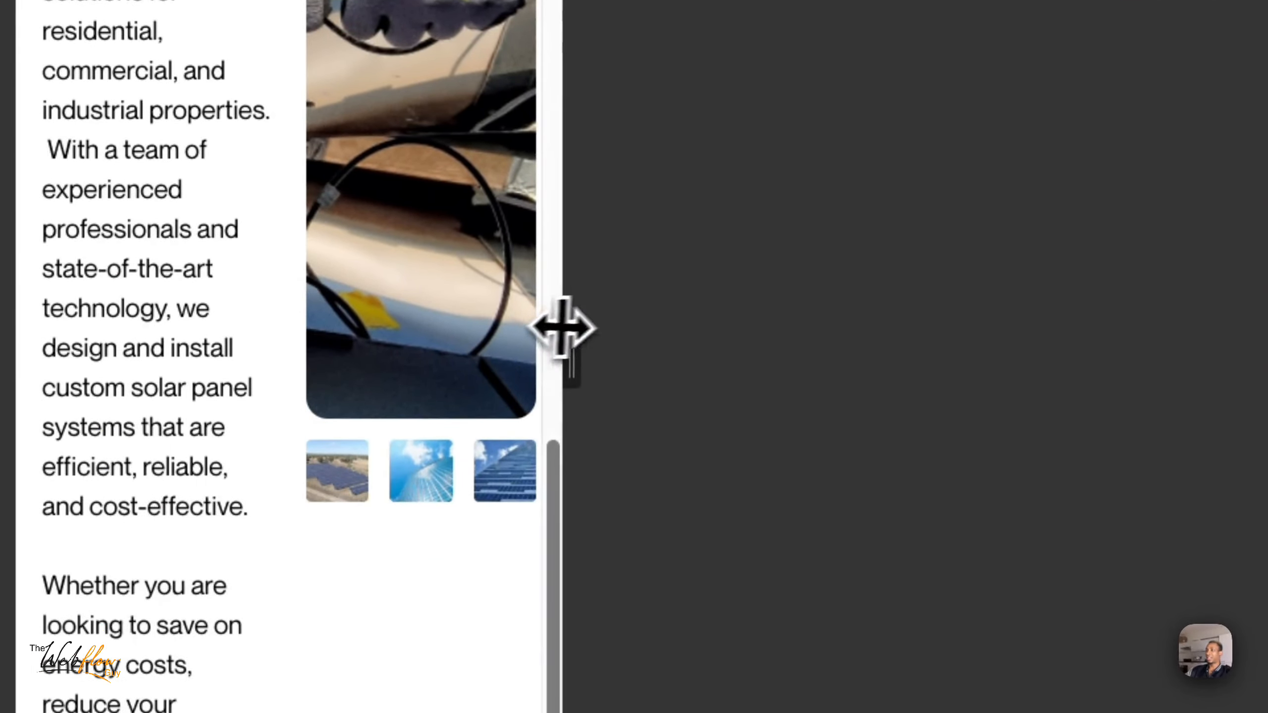
pyautogui.moveTo(569, 364); pyautogui.dragTo(1250, 532)
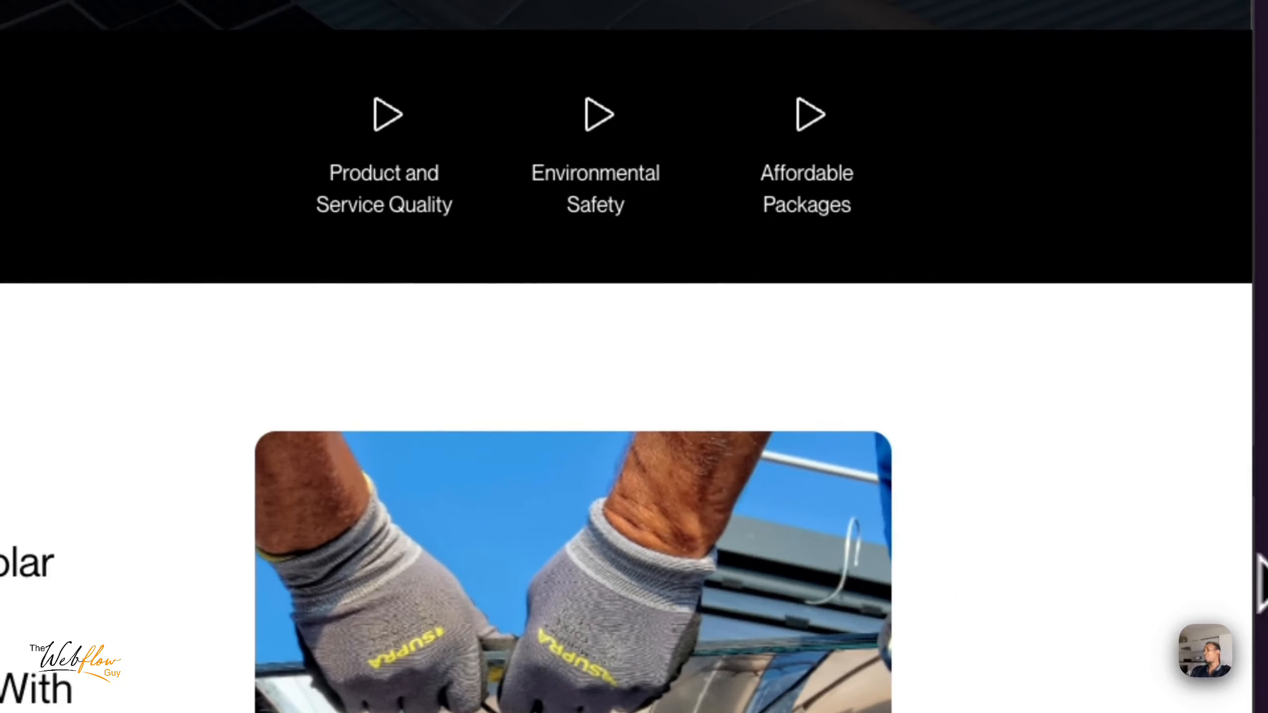
pyautogui.scroll(-7, 727, 594)
pyautogui.scroll(2, 722, 594)
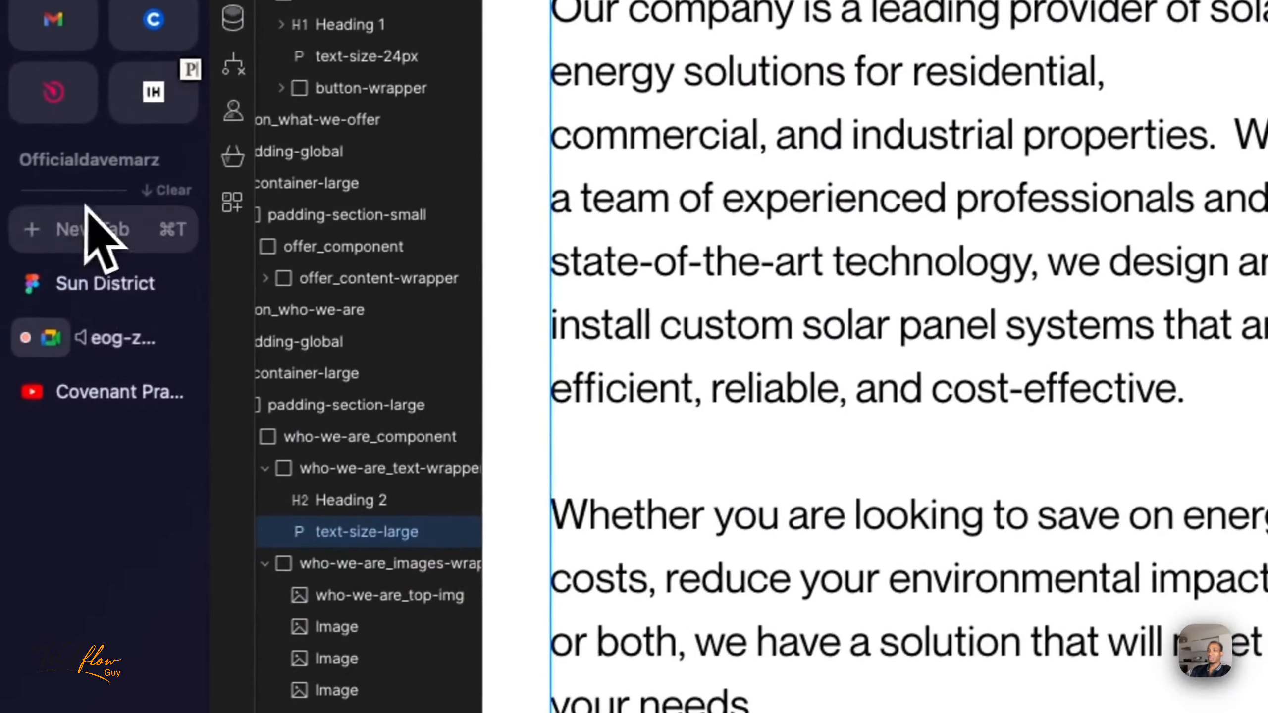
# - Switch to the Sun District Figma file, close the floating meeting window, and review the Who we Are layout
pyautogui.click(115, 281)
pyautogui.click(125, 334)
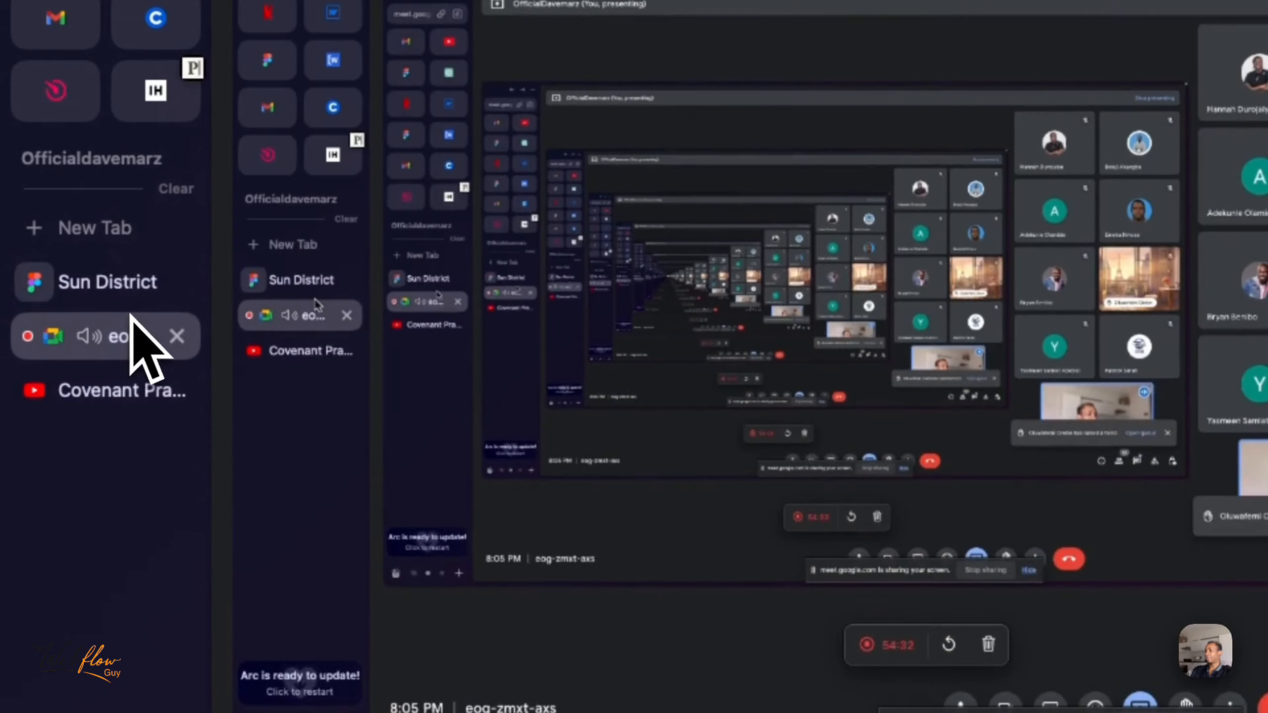
pyautogui.click(119, 290)
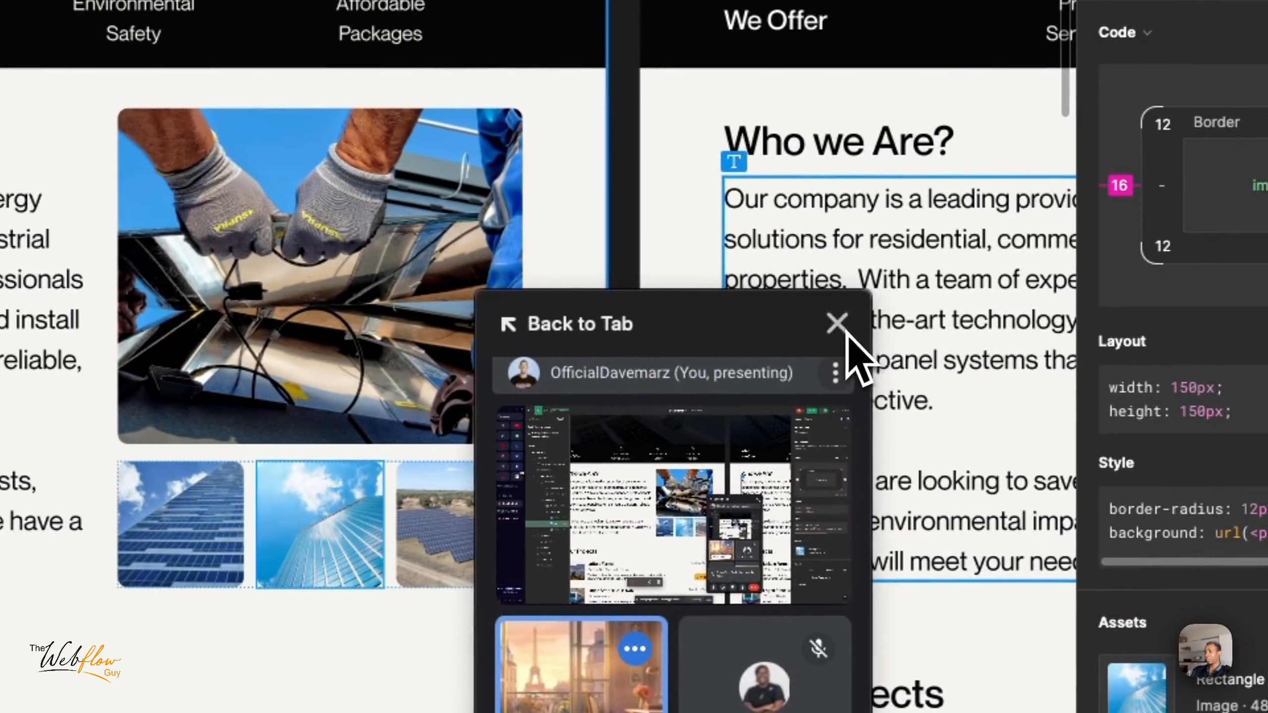
pyautogui.click(857, 323)
pyautogui.hscroll(-1, 502, 506)
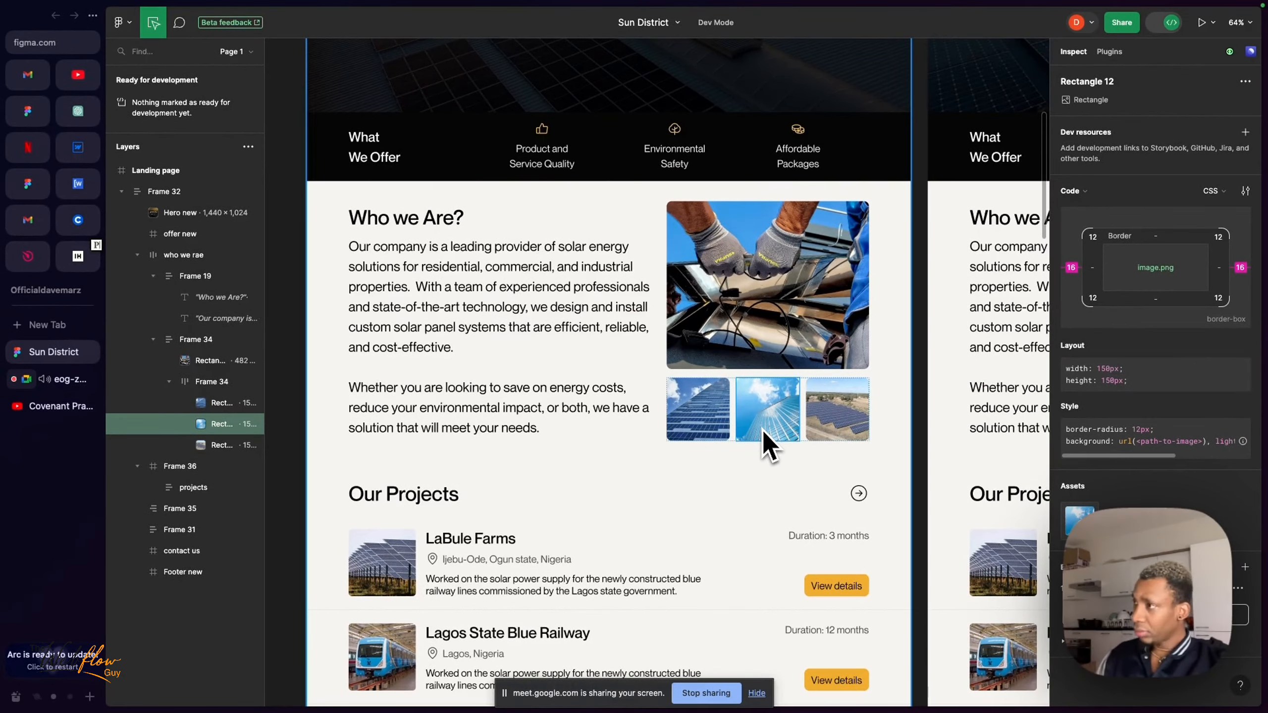
pyautogui.scroll(5, 500, 300)
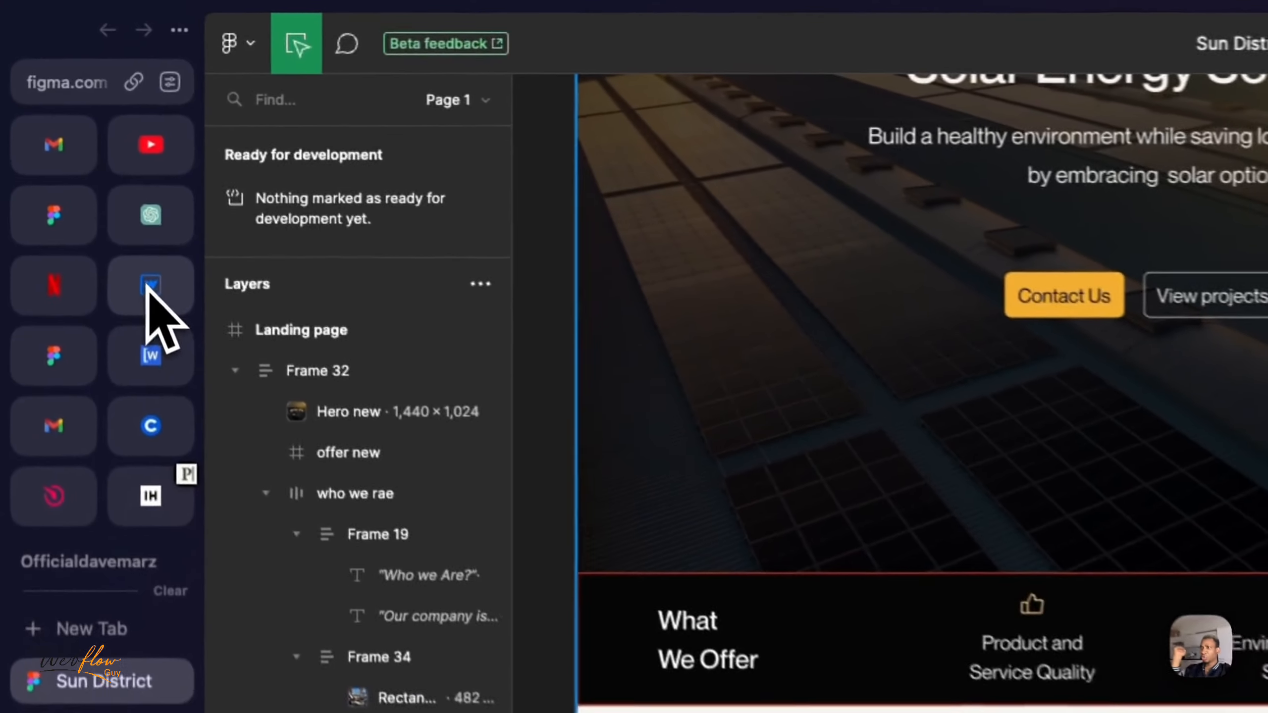
# - Switch back to Webflow, preview the page at full width to compare it with the design, and leave the preview
pyautogui.click(77, 147)
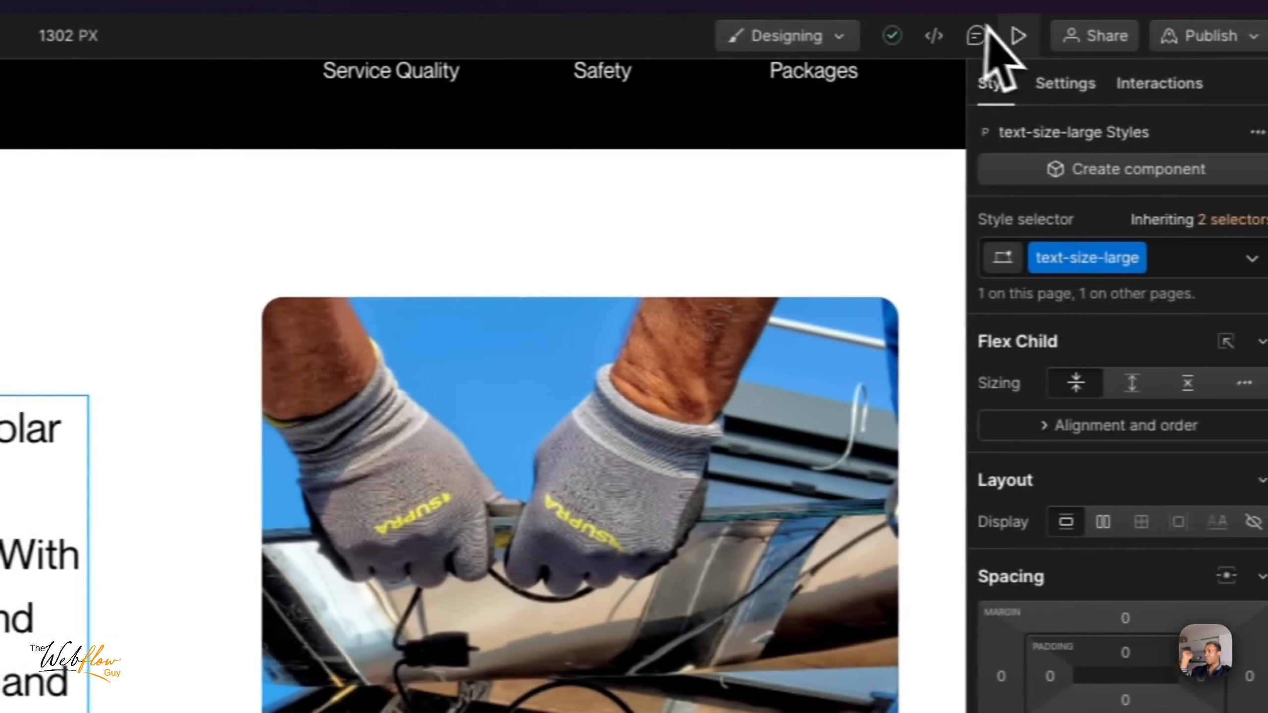
pyautogui.click(1218, 34)
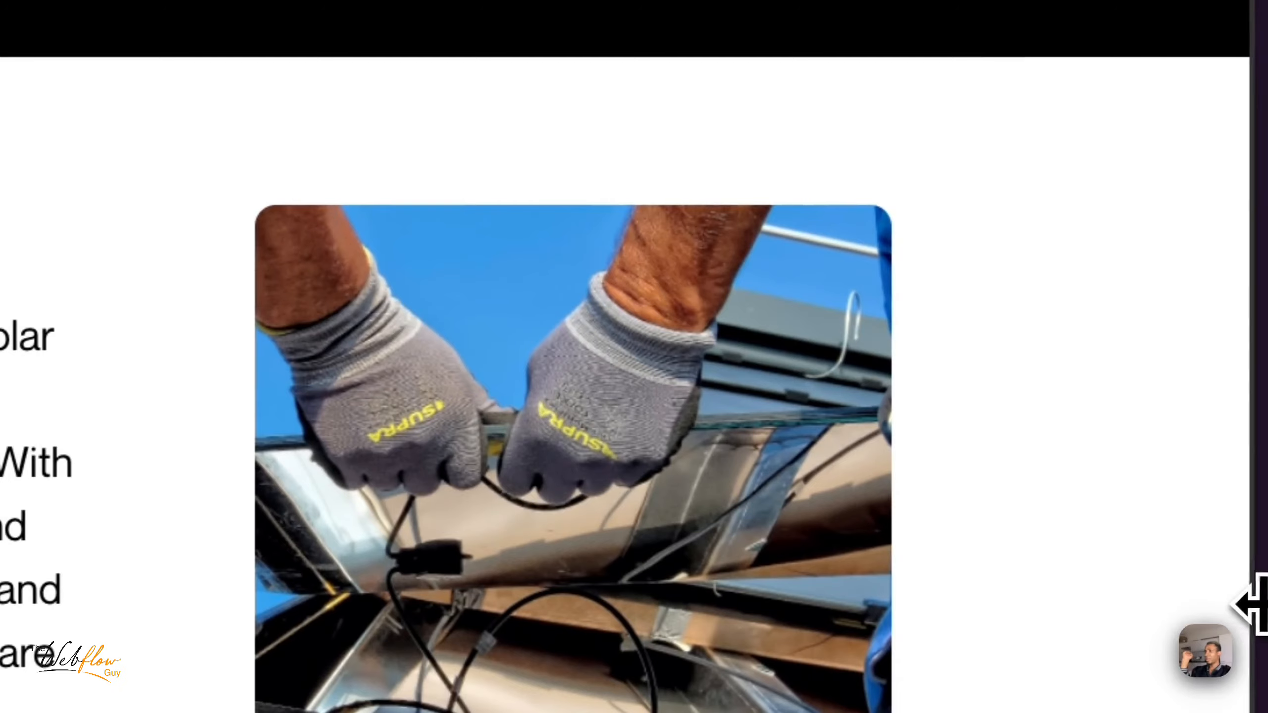
pyautogui.moveTo(1250, 604); pyautogui.dragTo(1251, 578)
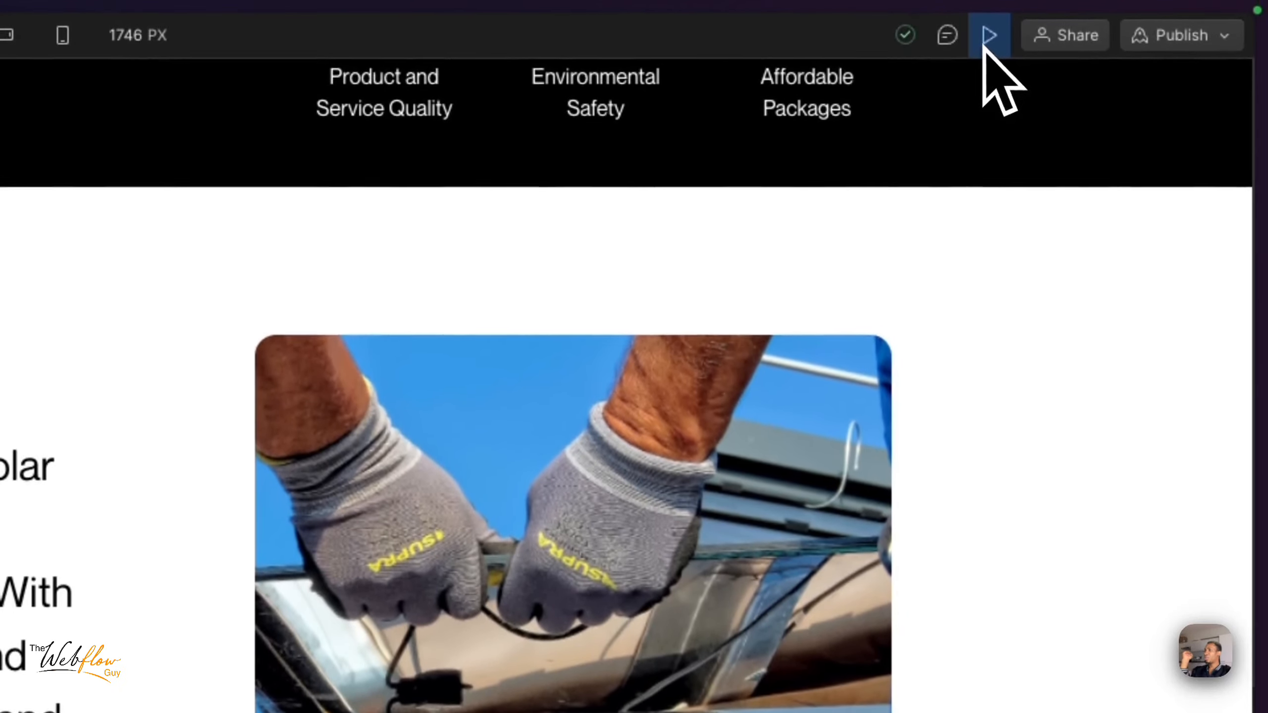
pyautogui.click(988, 36)
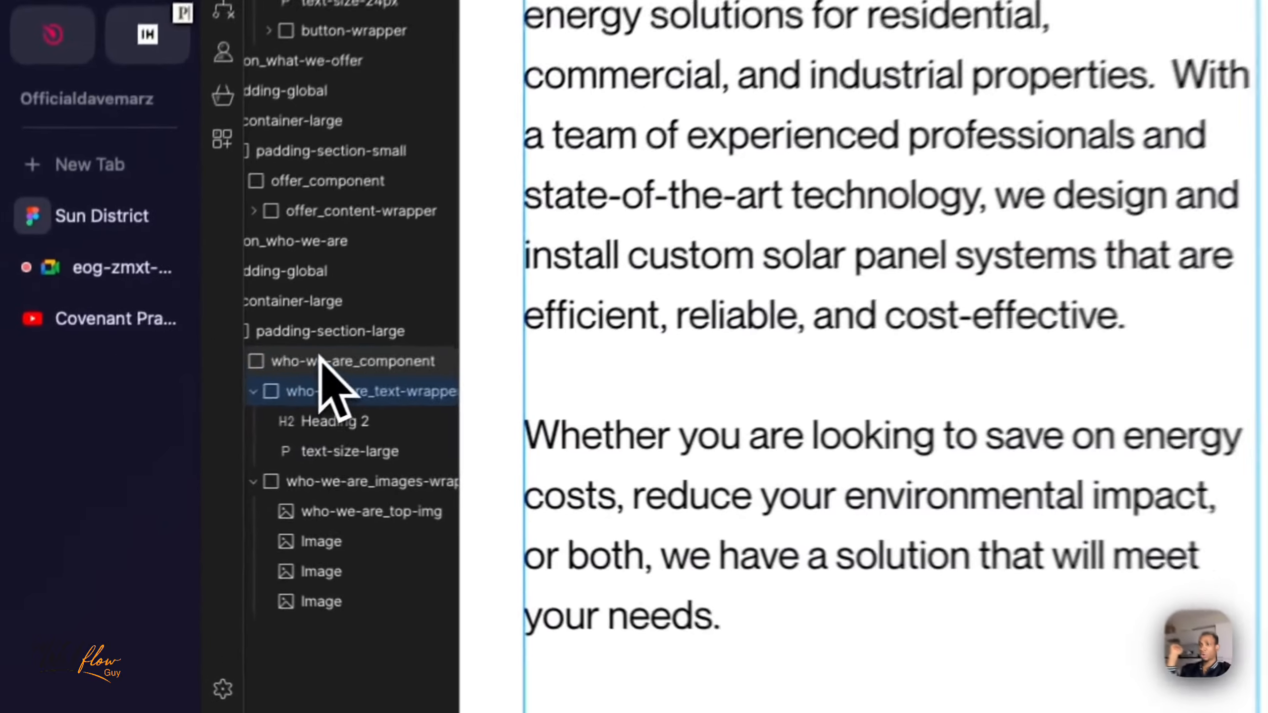
# - Set the column and row gap of the who-we-are_component grid to 1 rem and finish editing the grid
pyautogui.click(175, 430)
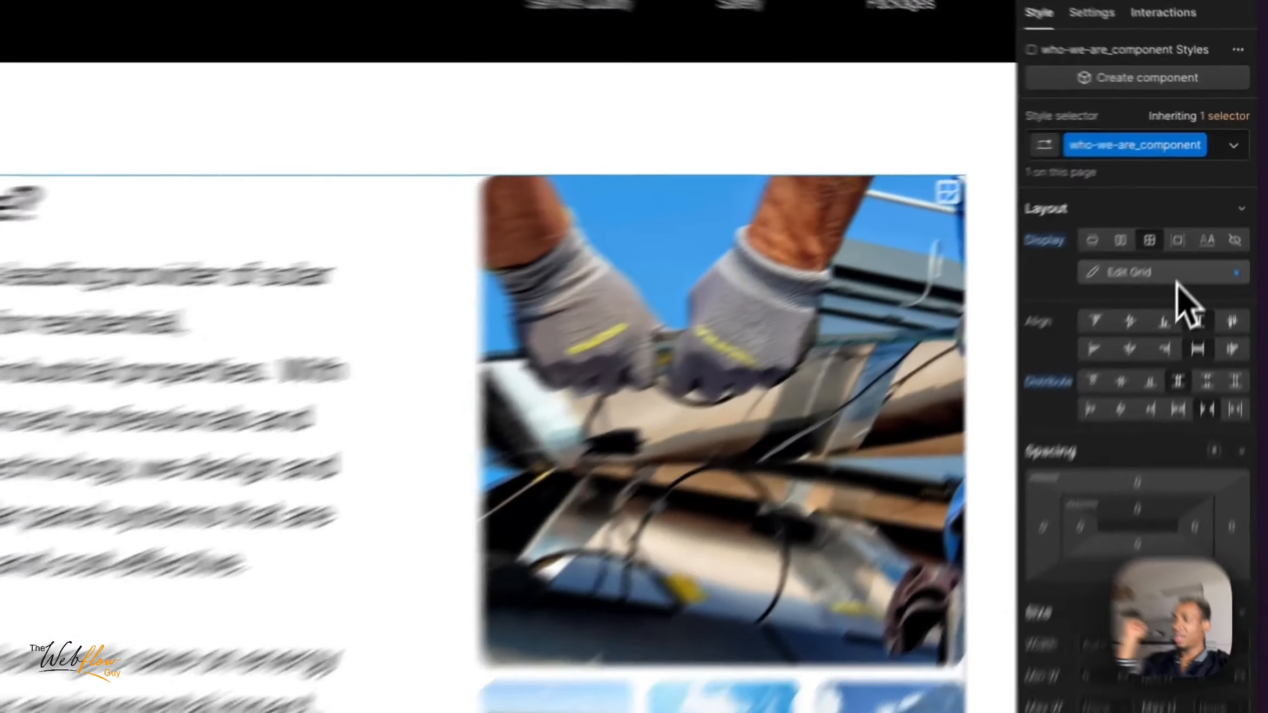
pyautogui.click(1208, 219)
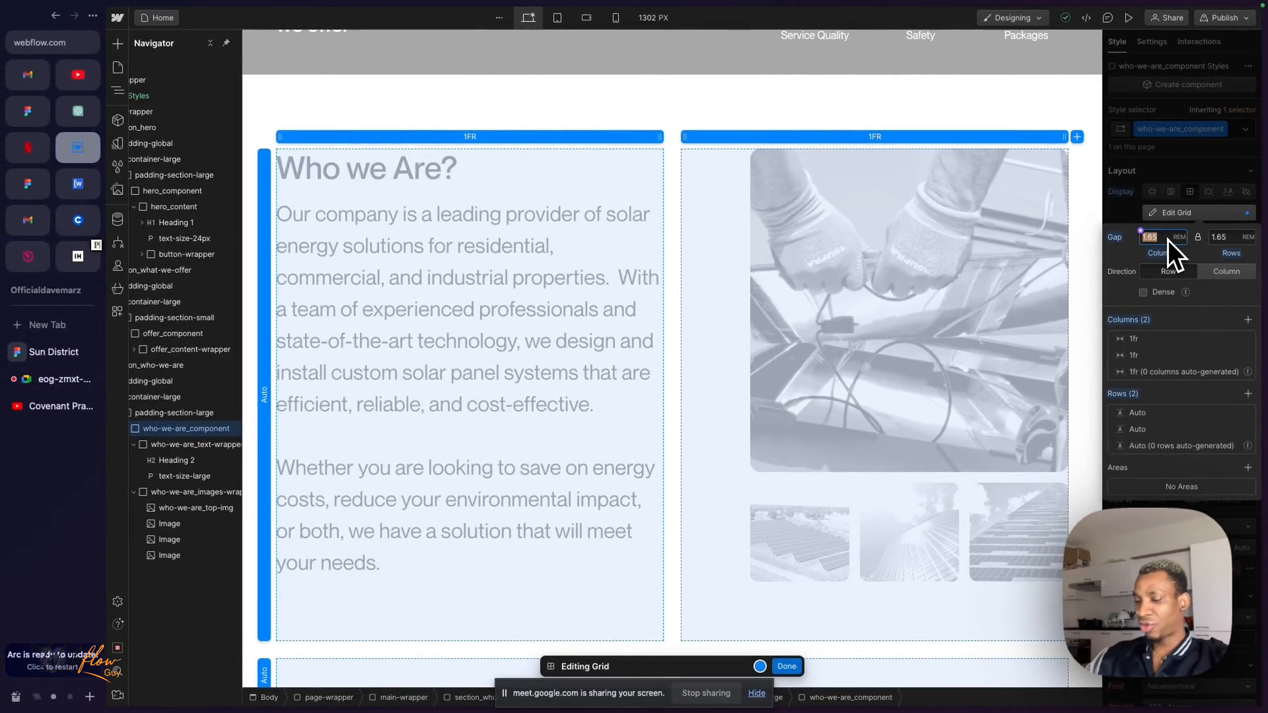
pyautogui.write('1.5')
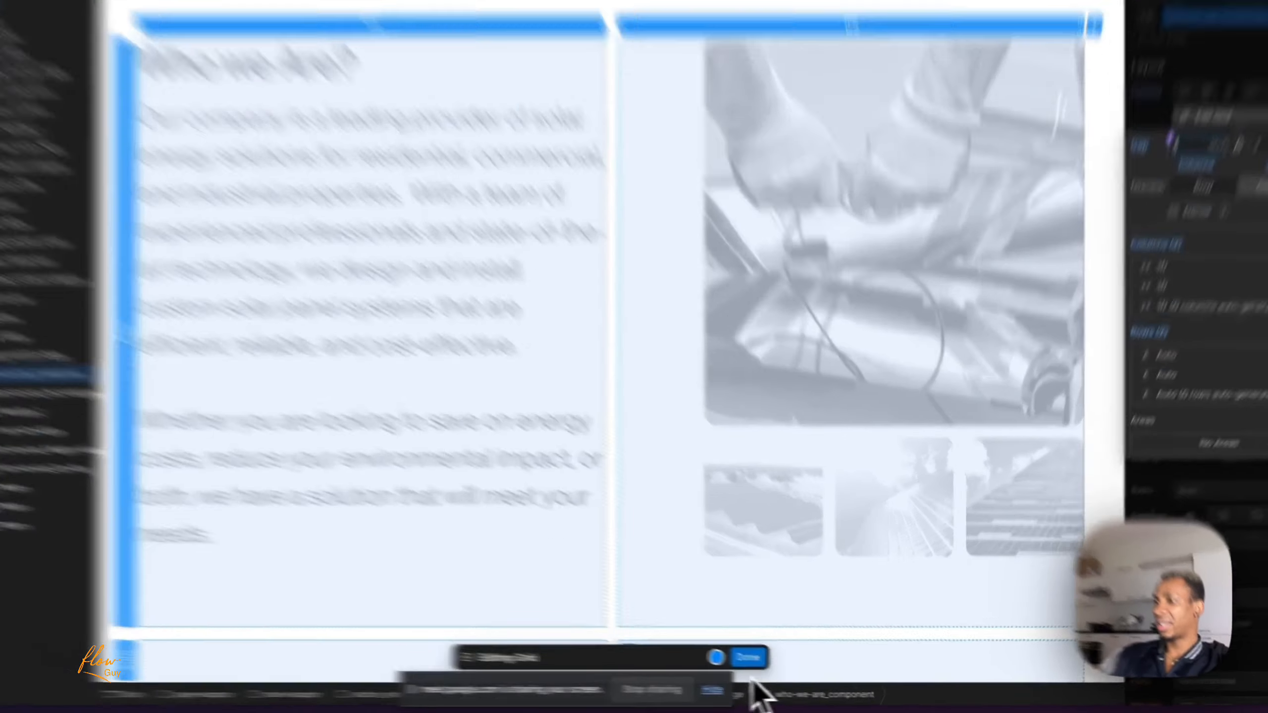
pyautogui.click(785, 666)
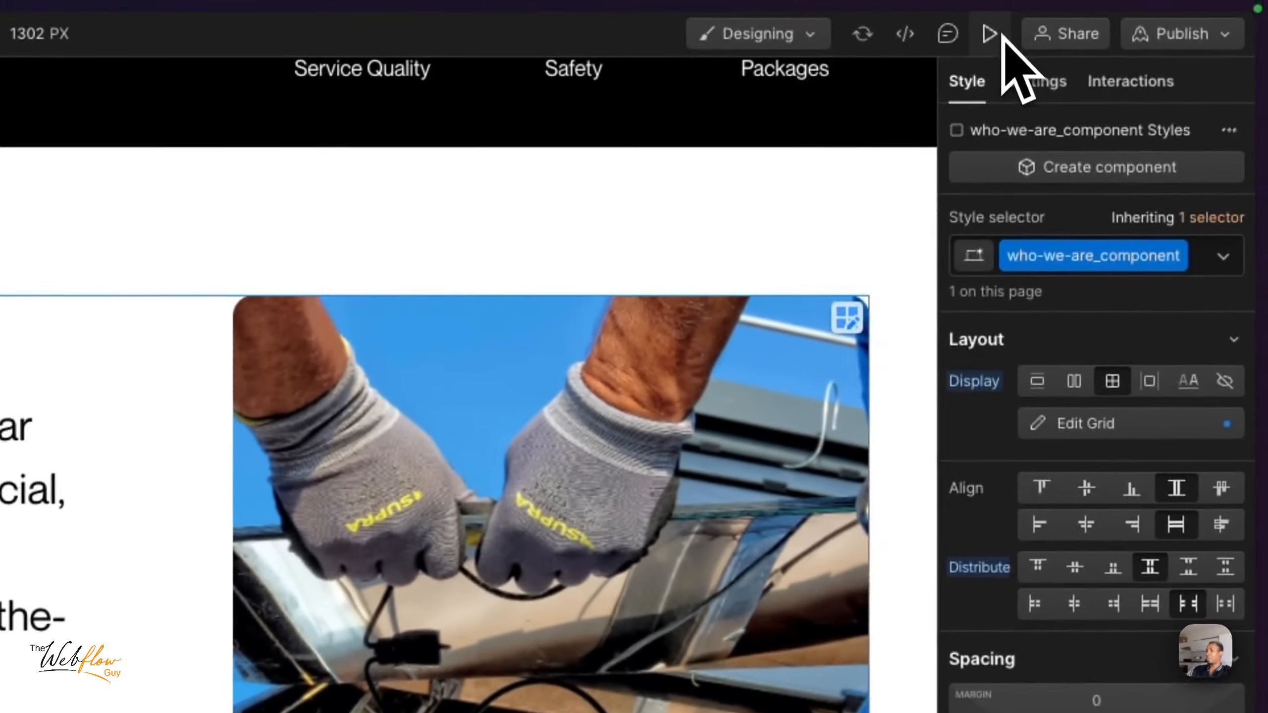
# - Preview the Who we Are section with the new grid gap on a wider canvas, and leave the preview
pyautogui.click(996, 6)
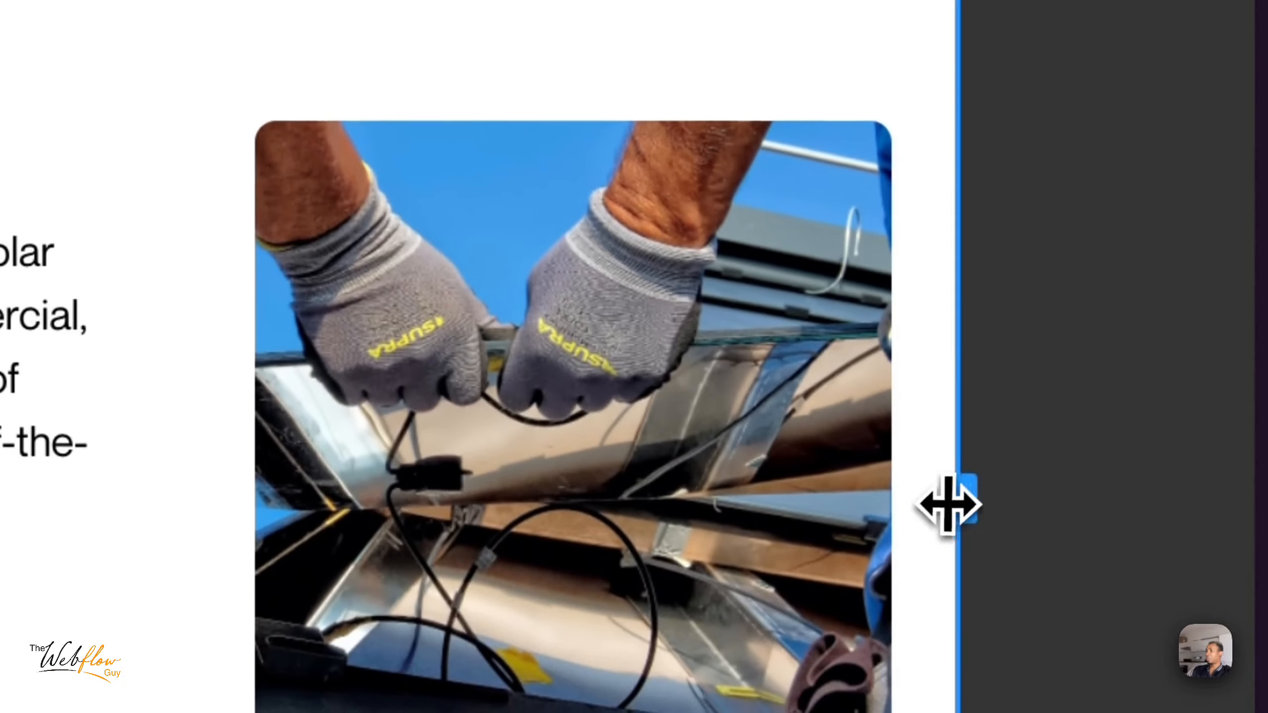
pyautogui.moveTo(948, 503); pyautogui.dragTo(1145, 496)
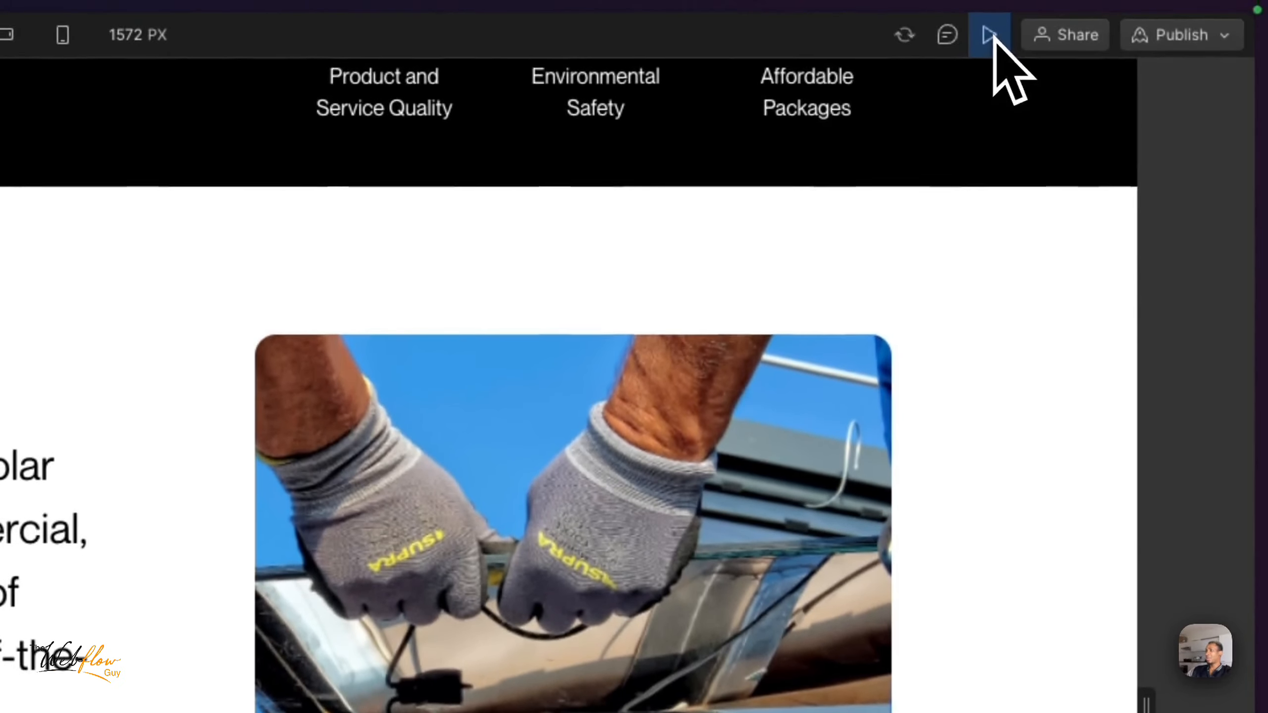
pyautogui.click(993, 36)
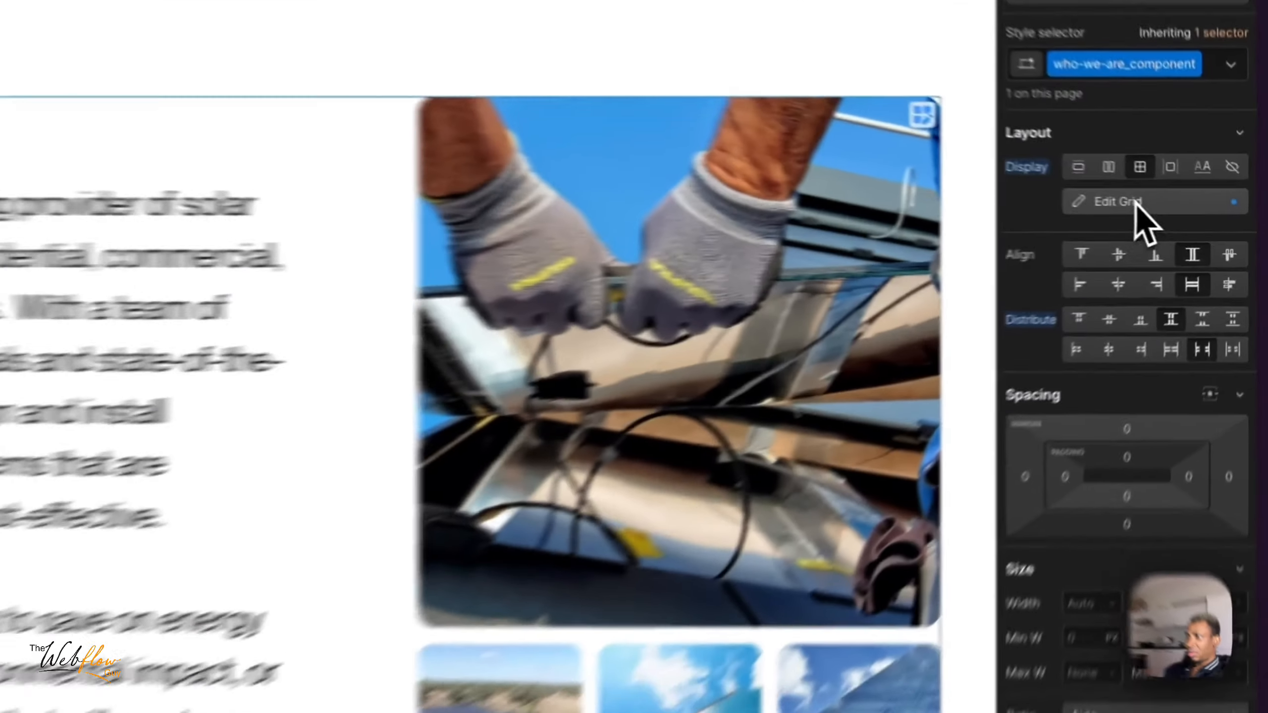
# - Set the first column of the who-we-are_component grid to 1.5fr, trying 1.25fr as well, and finish editing the grid
pyautogui.click(1191, 215)
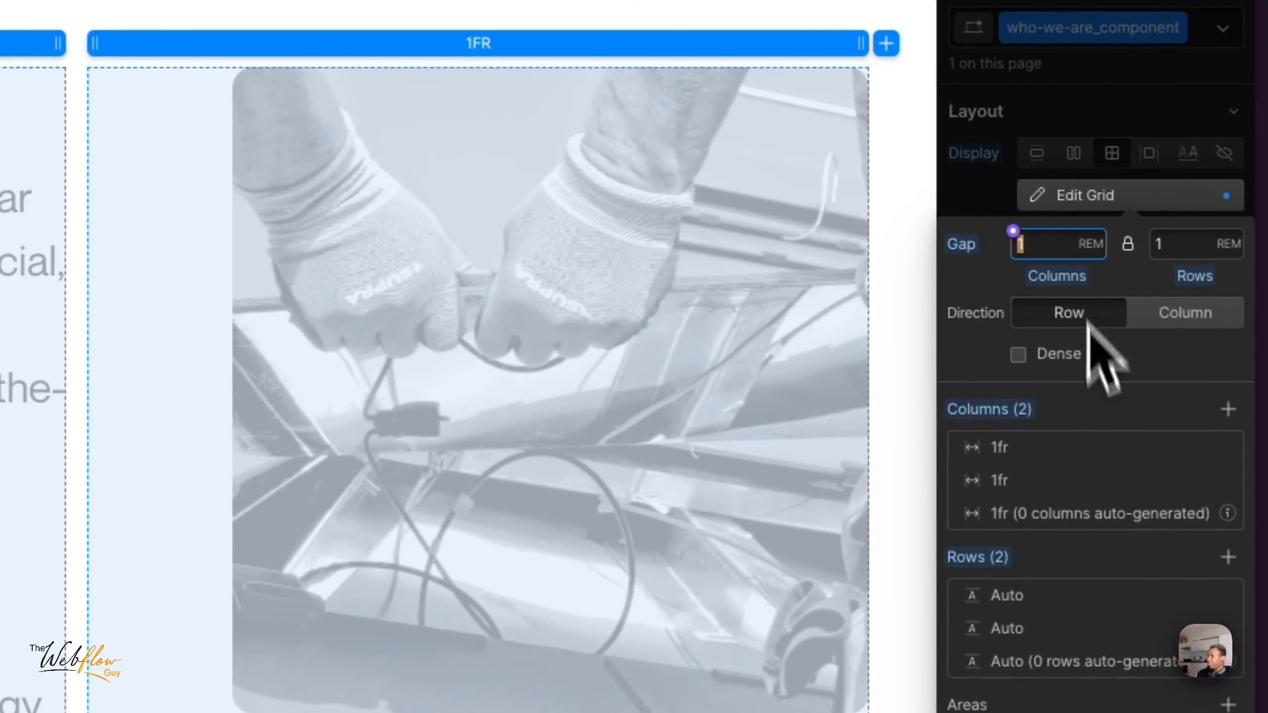
pyautogui.click(998, 461)
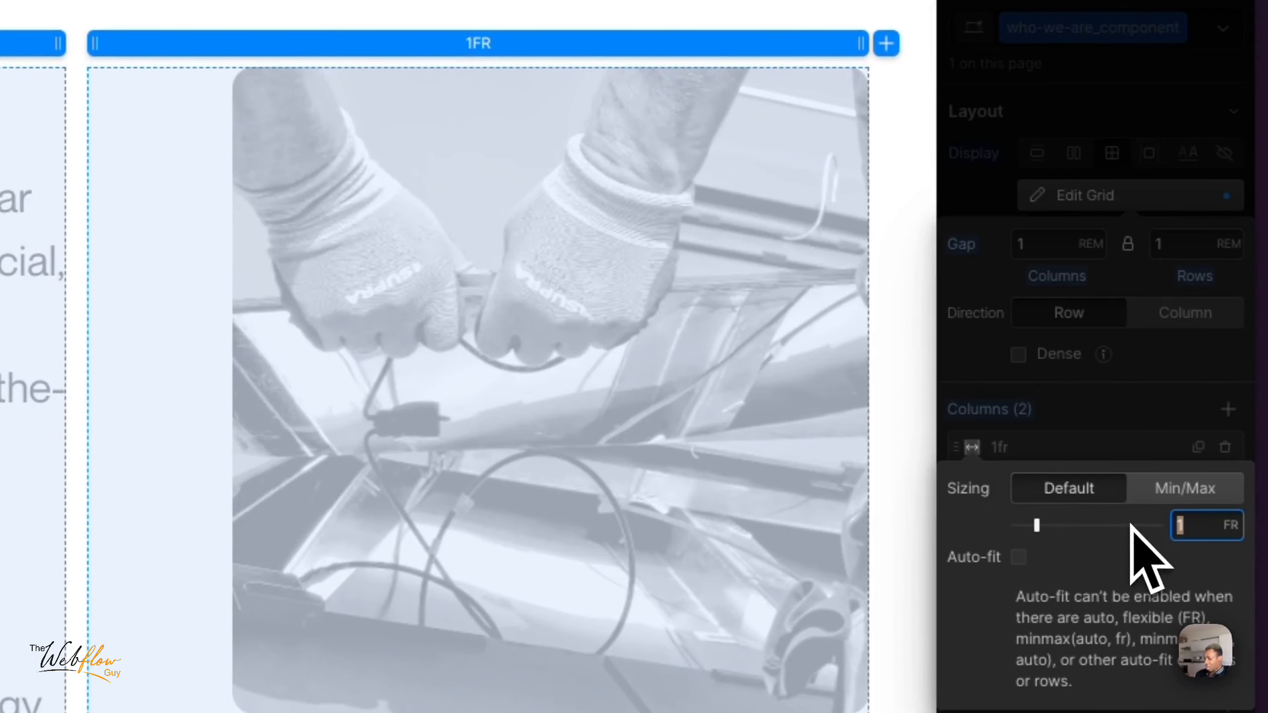
pyautogui.write('1.5')
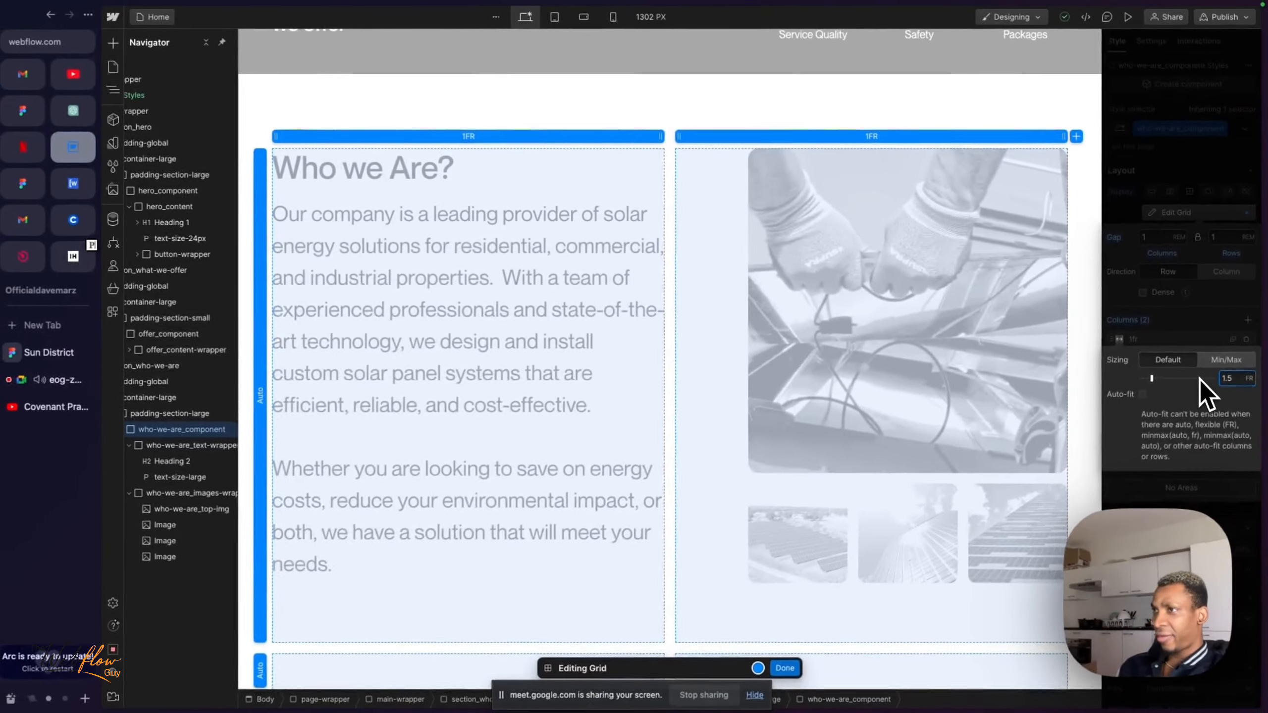
pyautogui.press('Return')
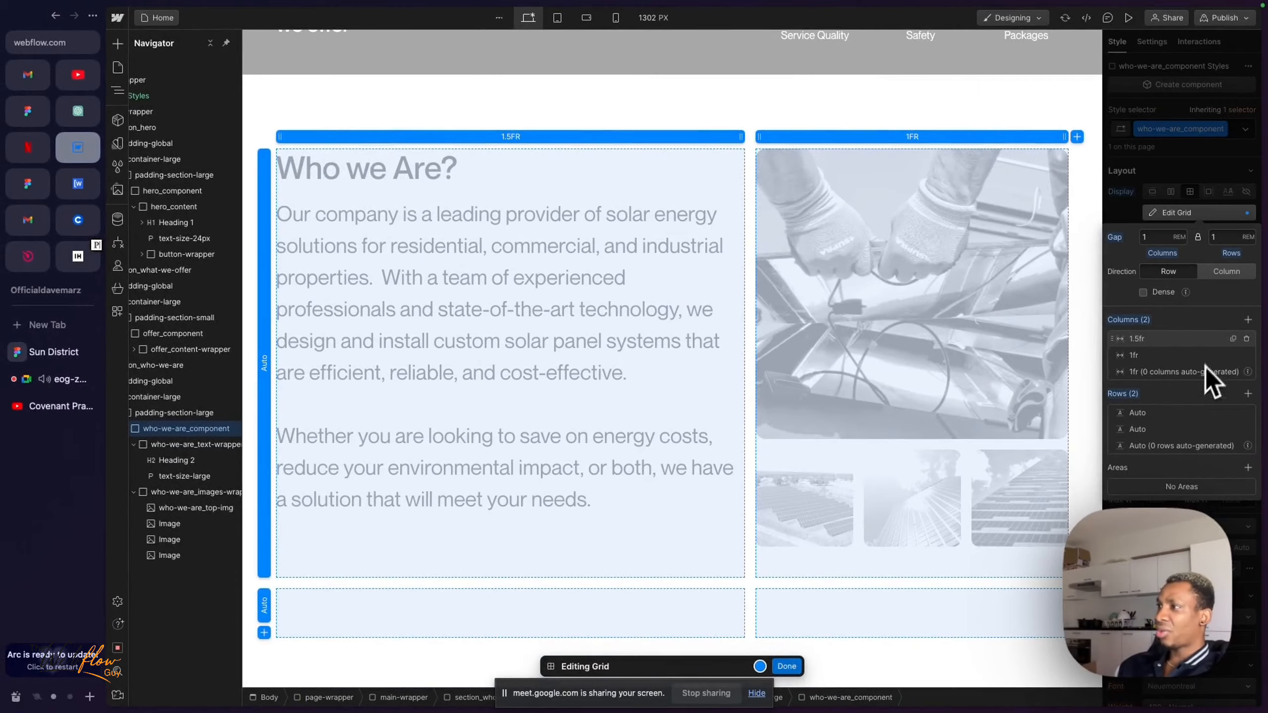
pyautogui.click(1140, 338)
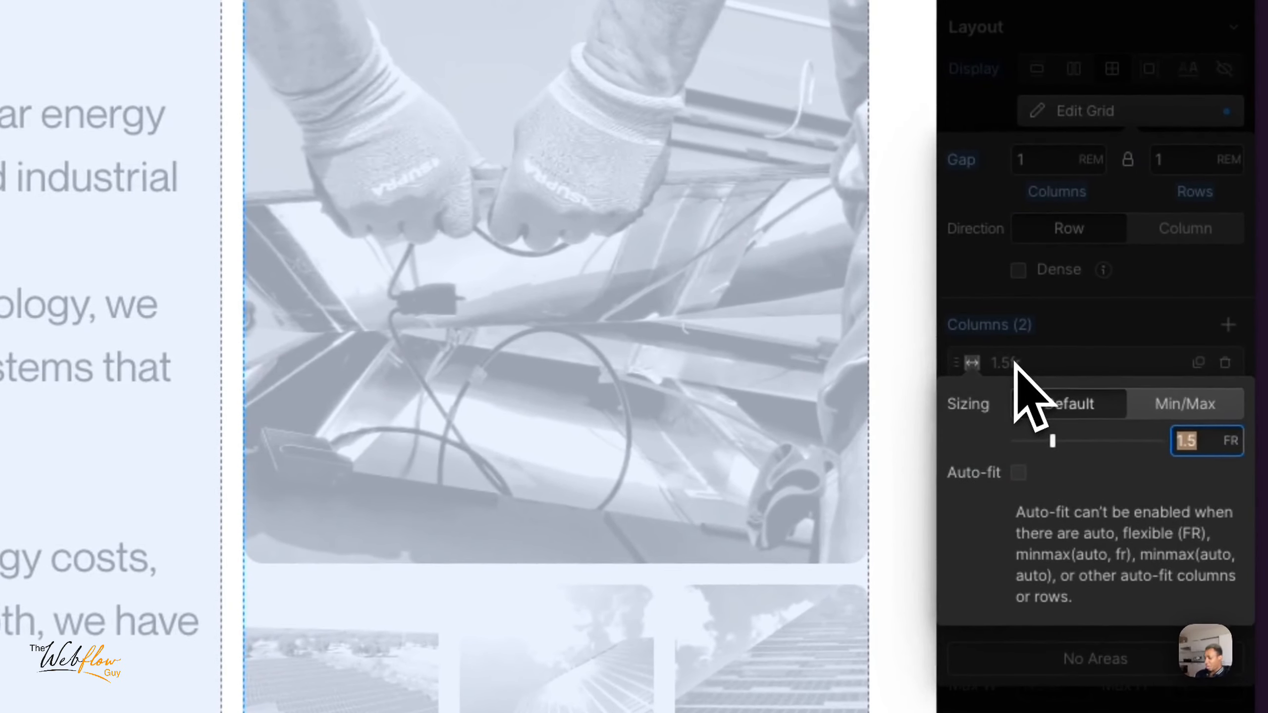
pyautogui.press('Return')
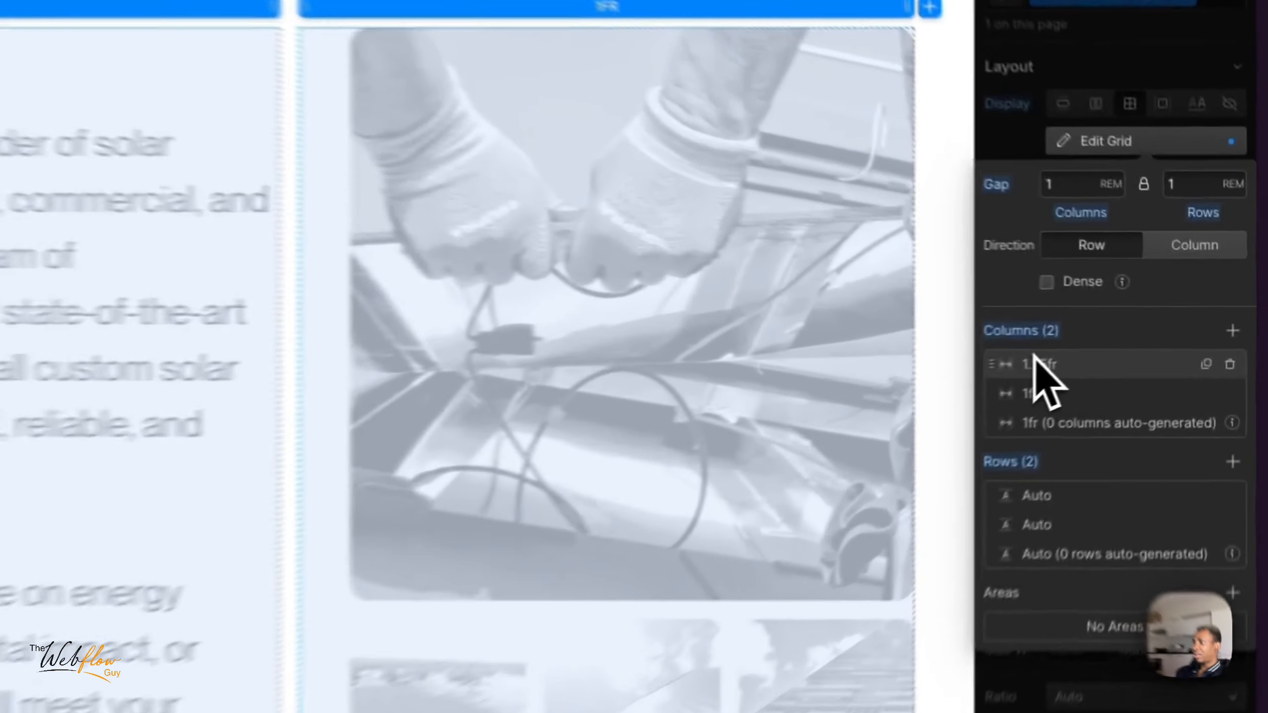
pyautogui.click(1141, 340)
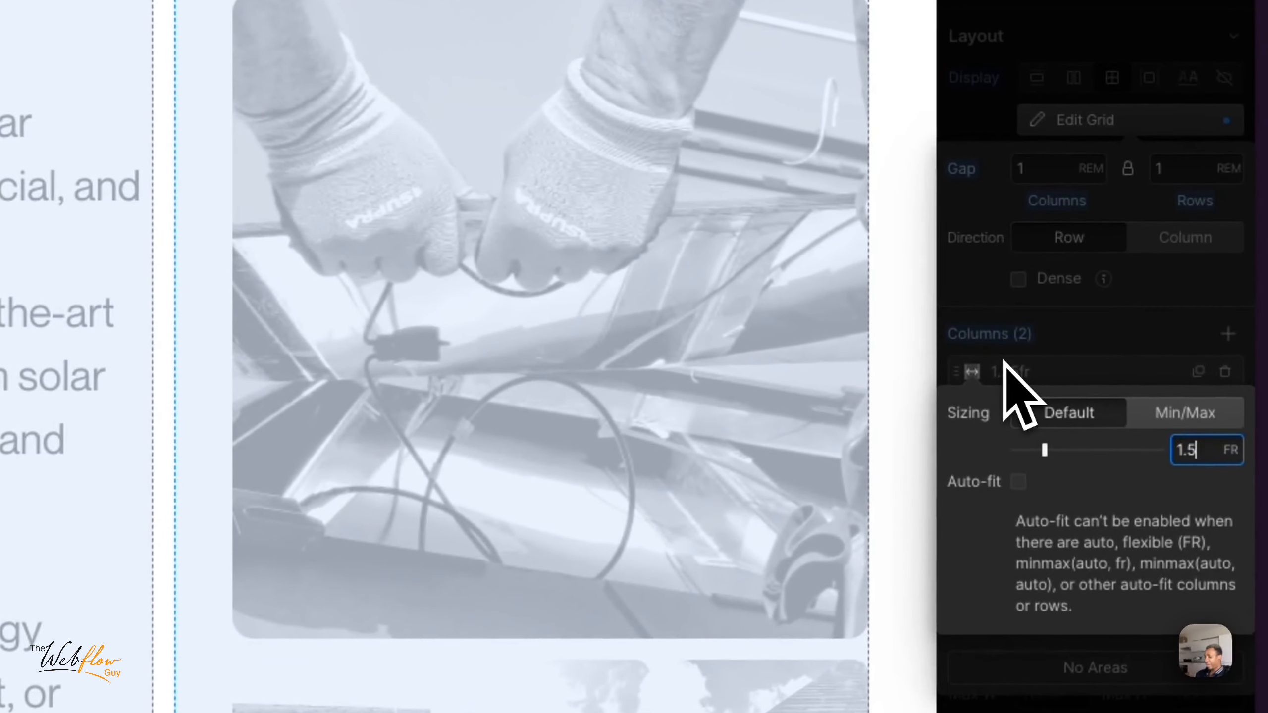
pyautogui.press('Return')
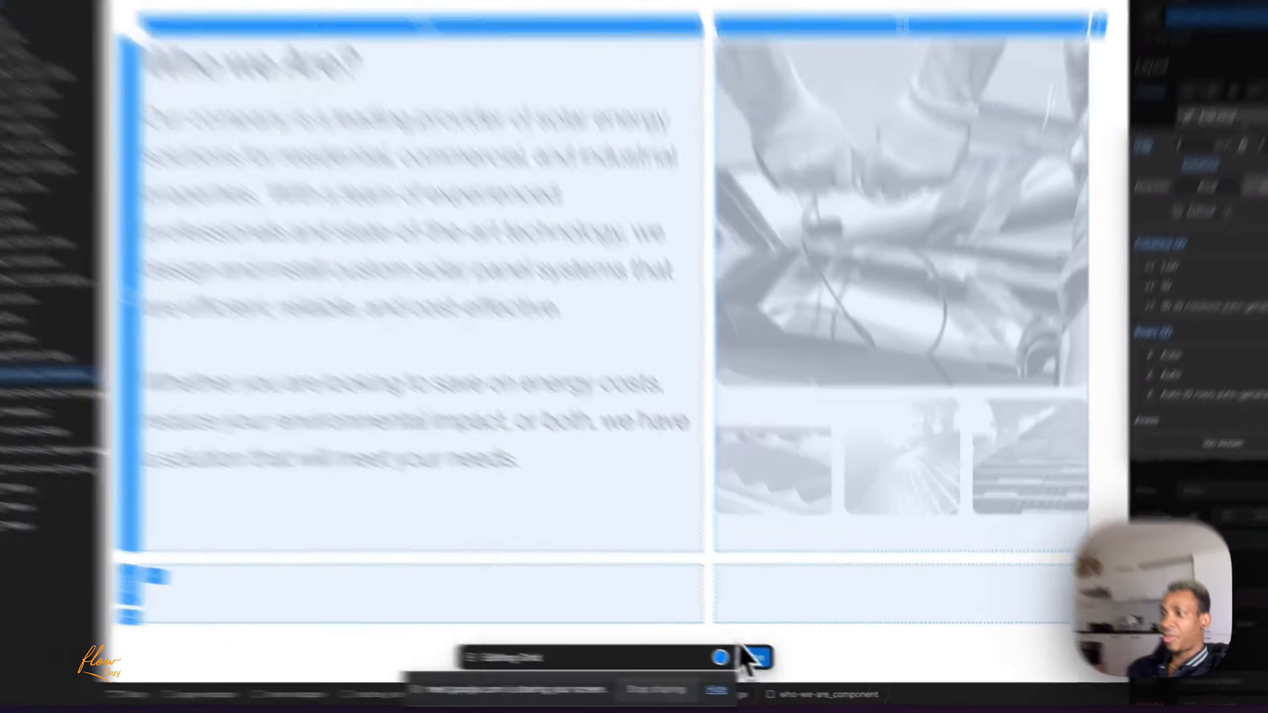
pyautogui.click(785, 666)
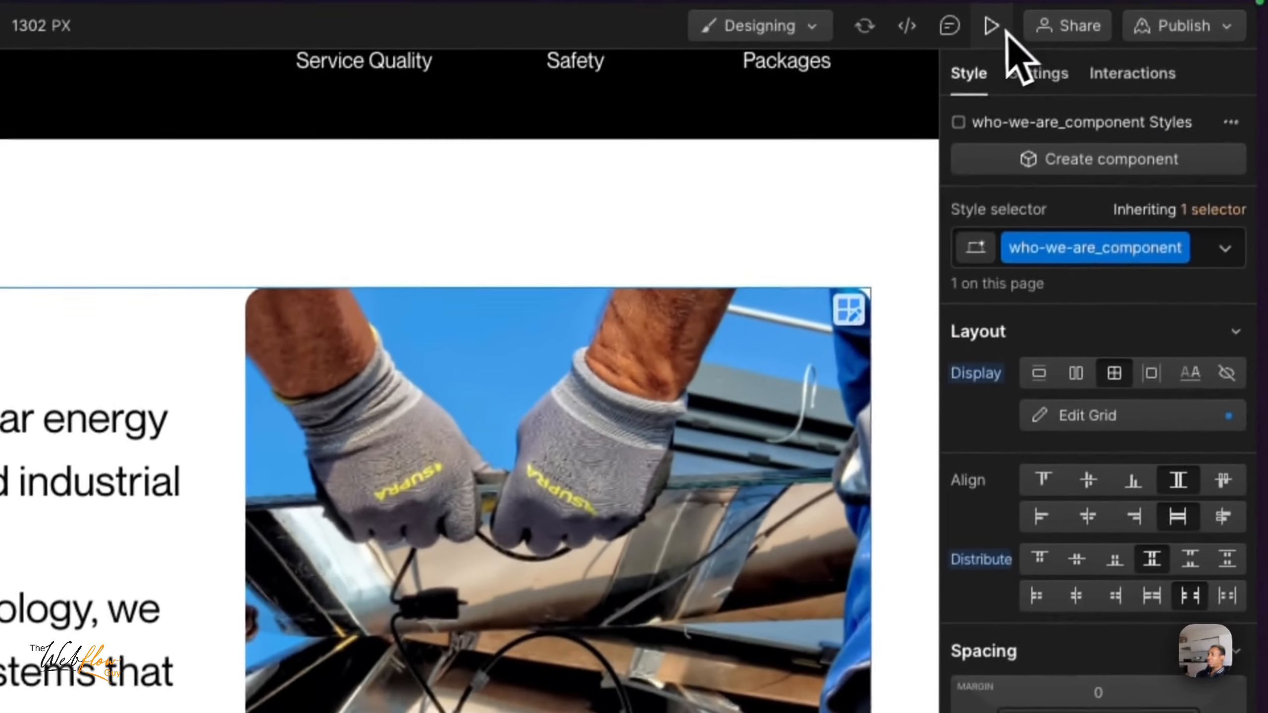
# - Preview the page, widen the canvas to 1750 px to check the hero and the new column proportions, and leave the preview
pyautogui.click(995, 27)
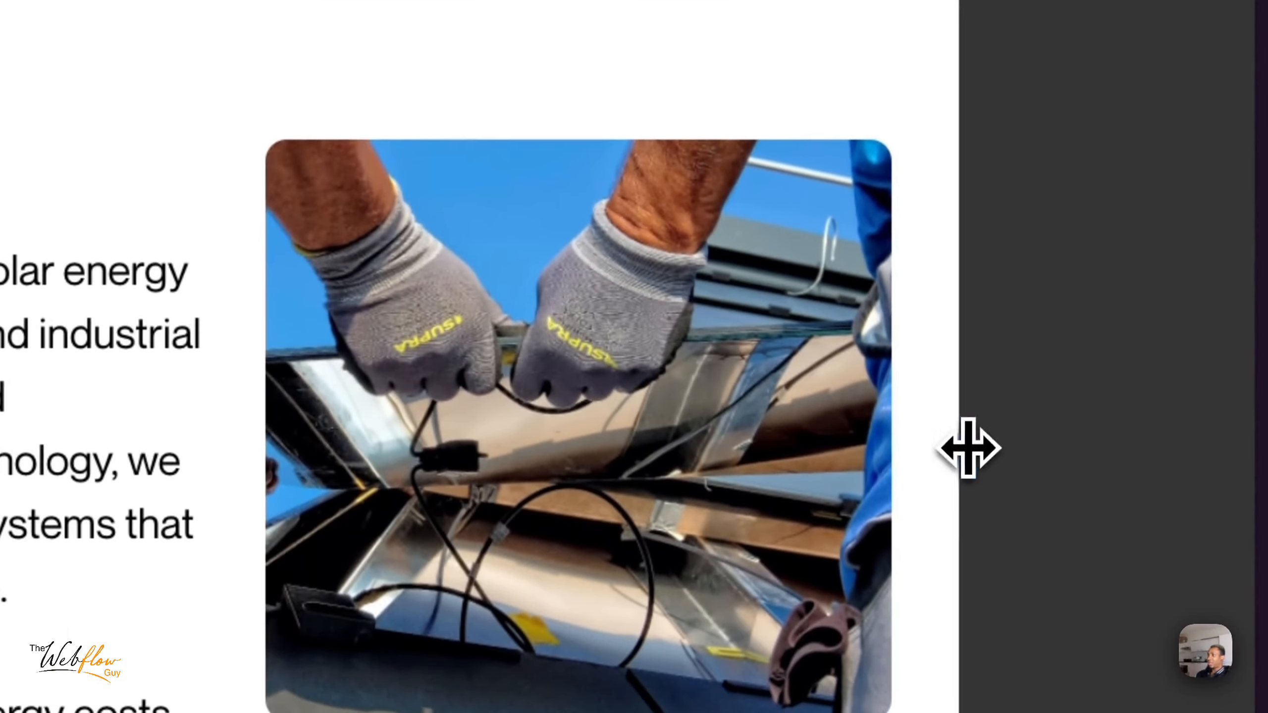
pyautogui.moveTo(968, 449); pyautogui.dragTo(1259, 439)
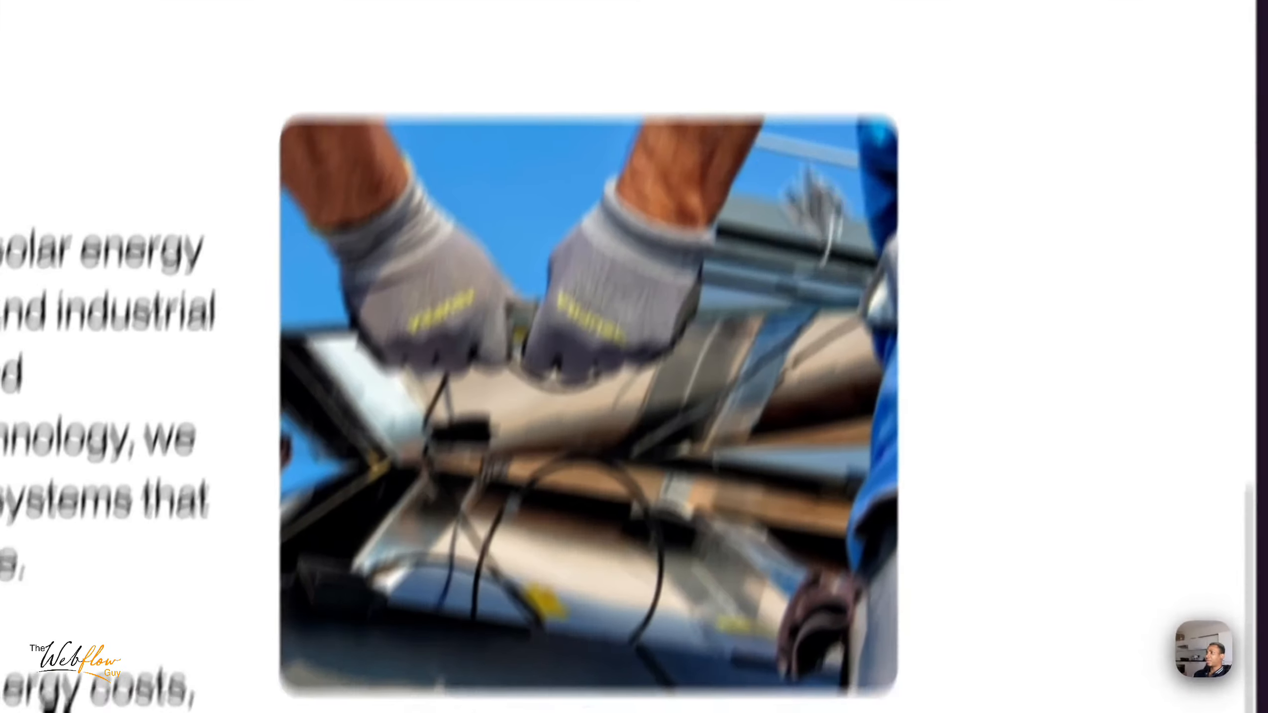
pyautogui.scroll(12, 929, 369)
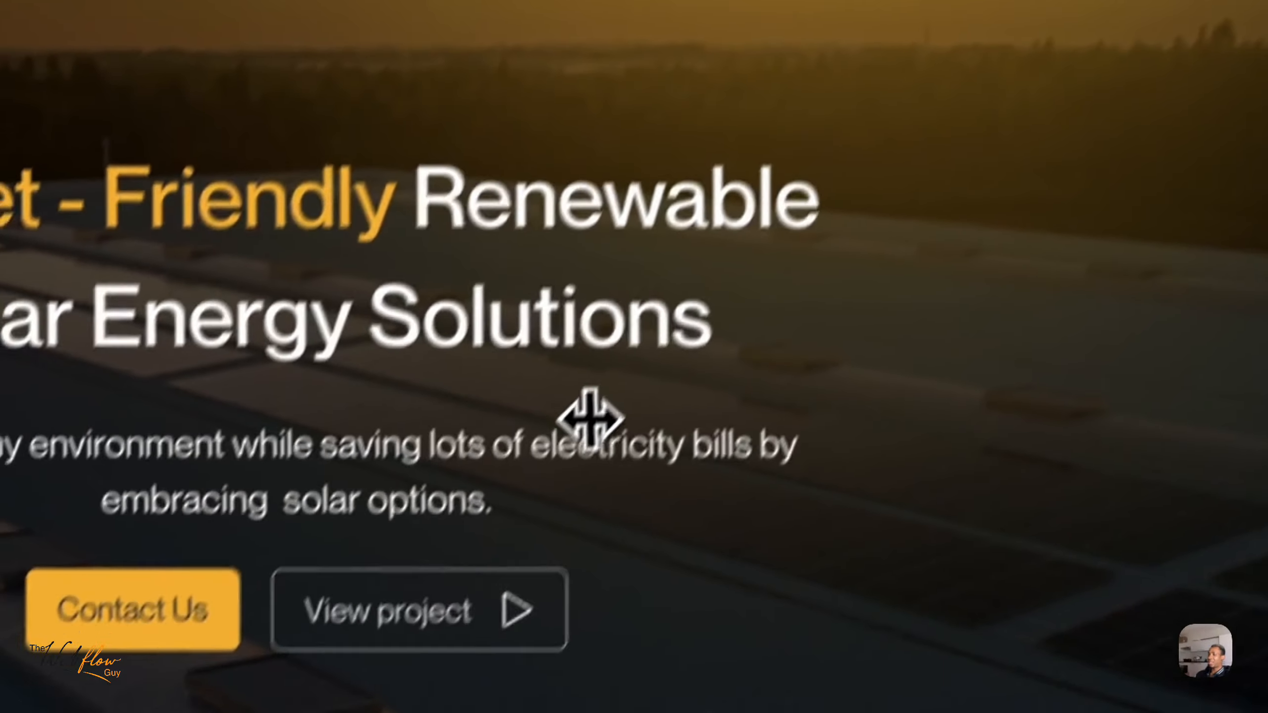
pyautogui.scroll(-10, 590, 417)
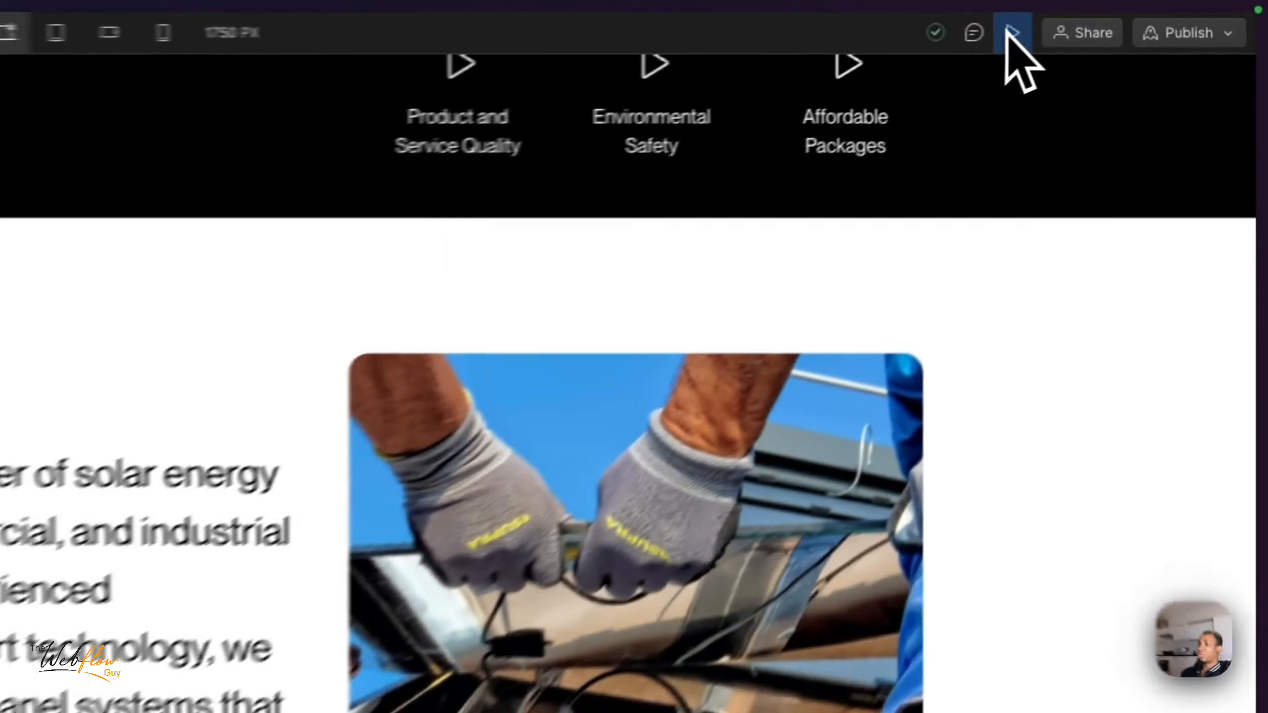
pyautogui.click(1129, 18)
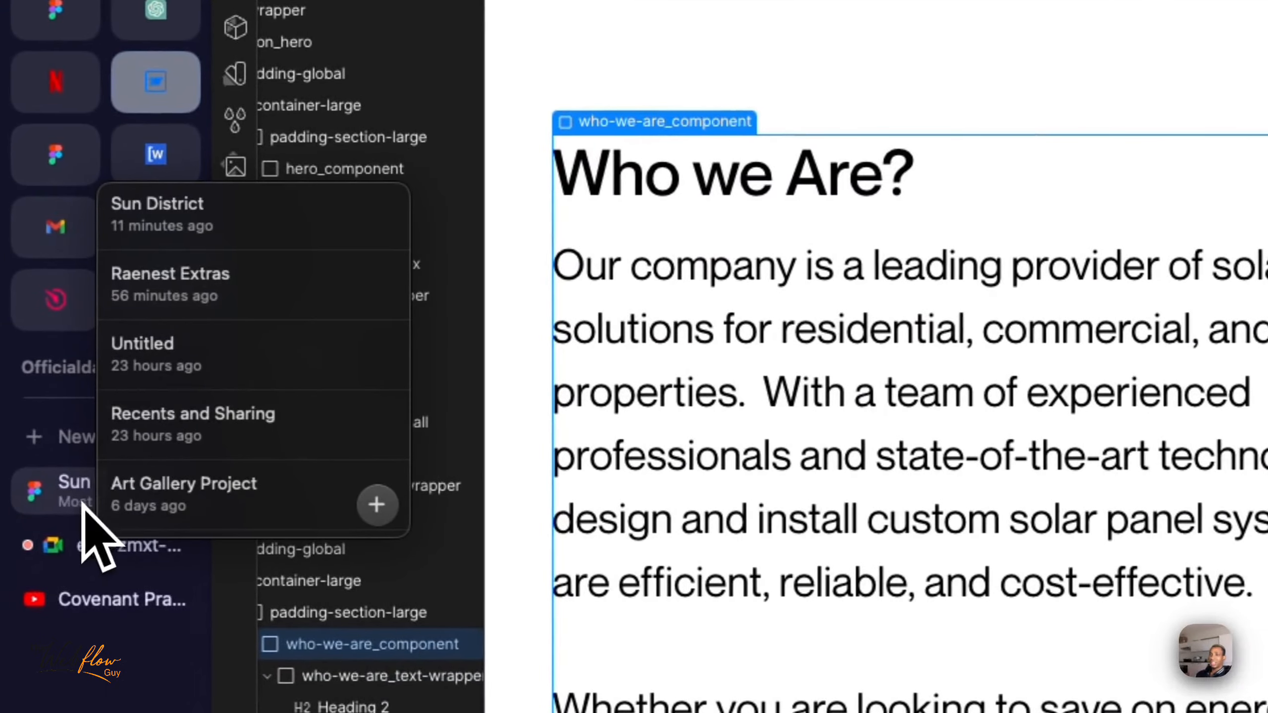
# - Switch to the Sun District Figma file and examine the Our Projects section's title, project rows and spacing
pyautogui.click(83, 504)
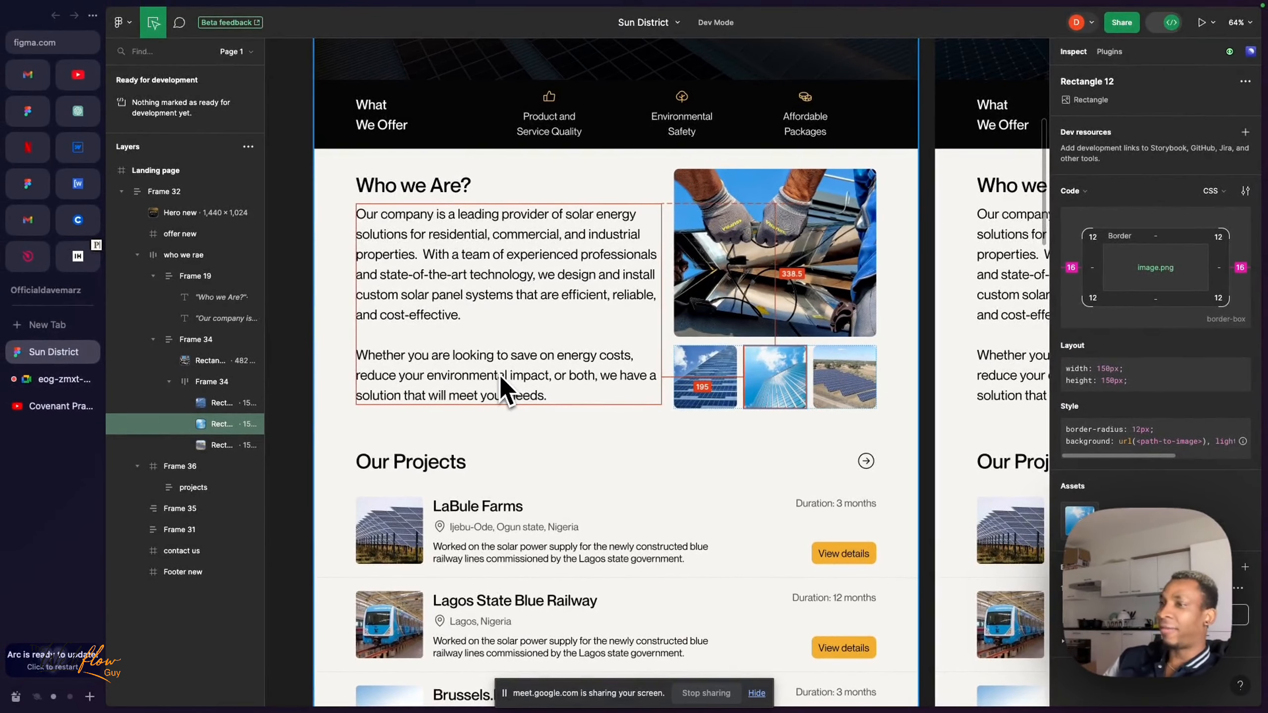
pyautogui.scroll(-5, 502, 389)
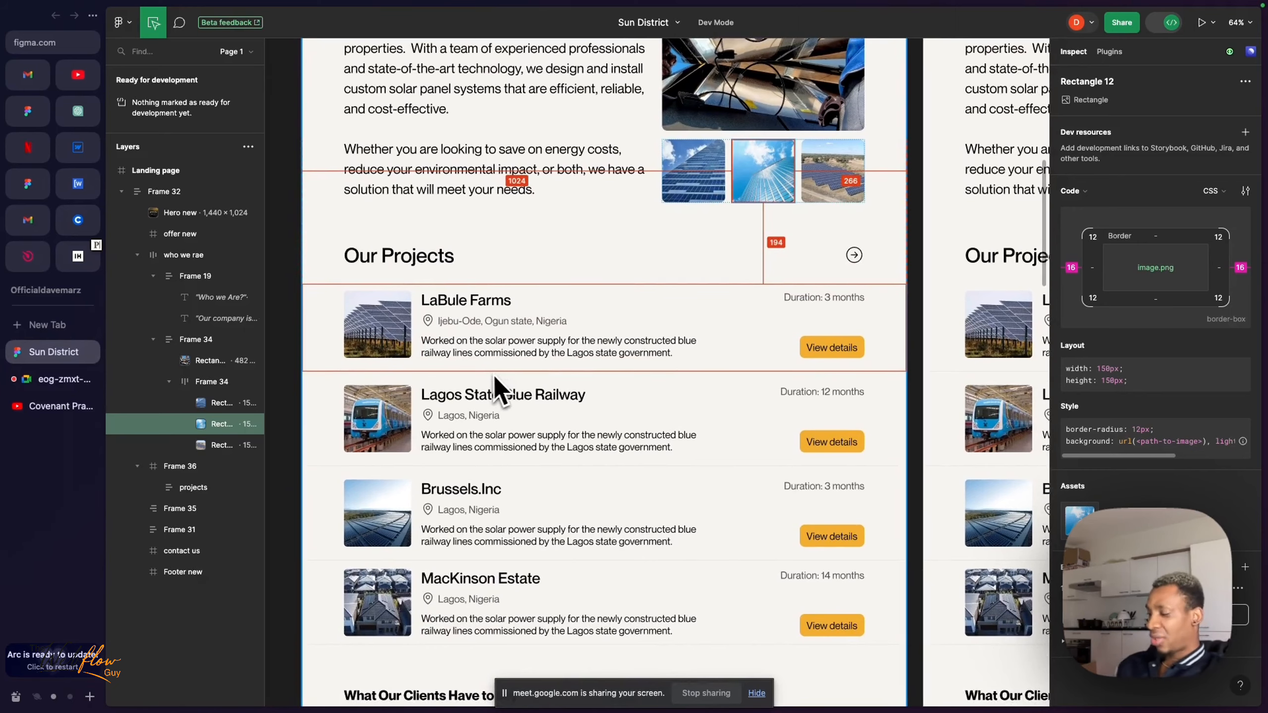
pyautogui.scroll(-2, 492, 380)
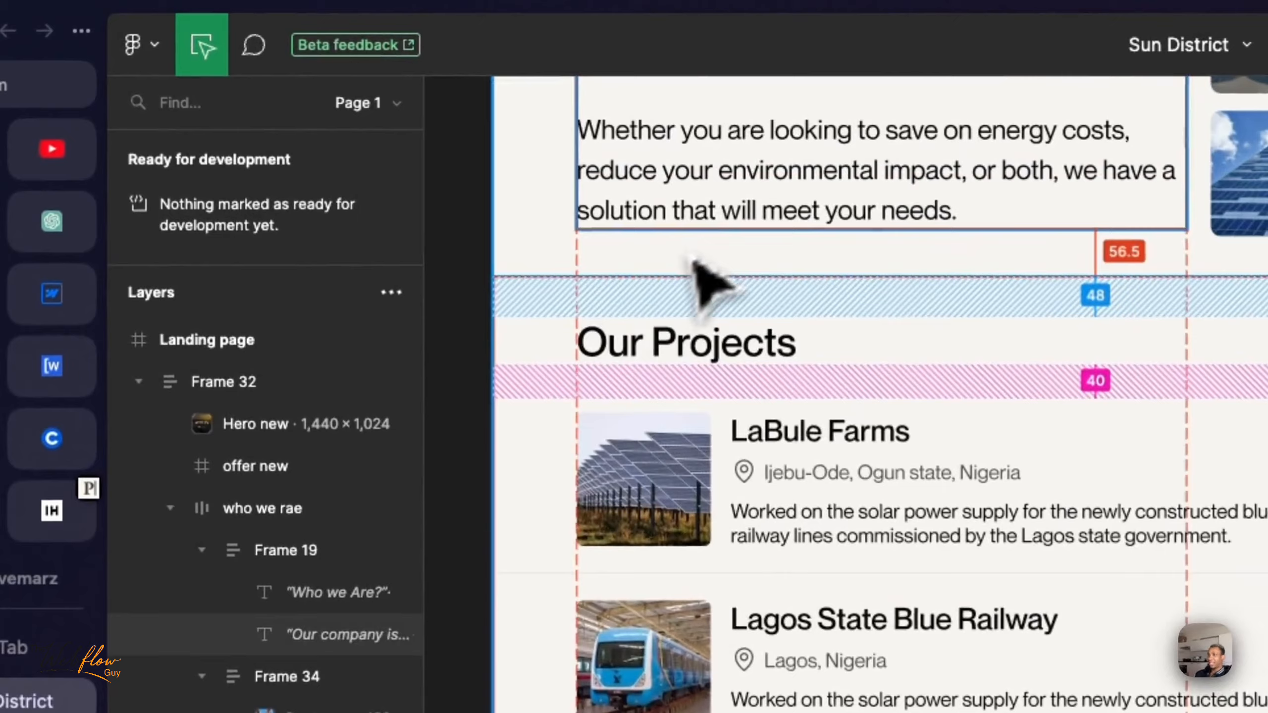
pyautogui.click(741, 215)
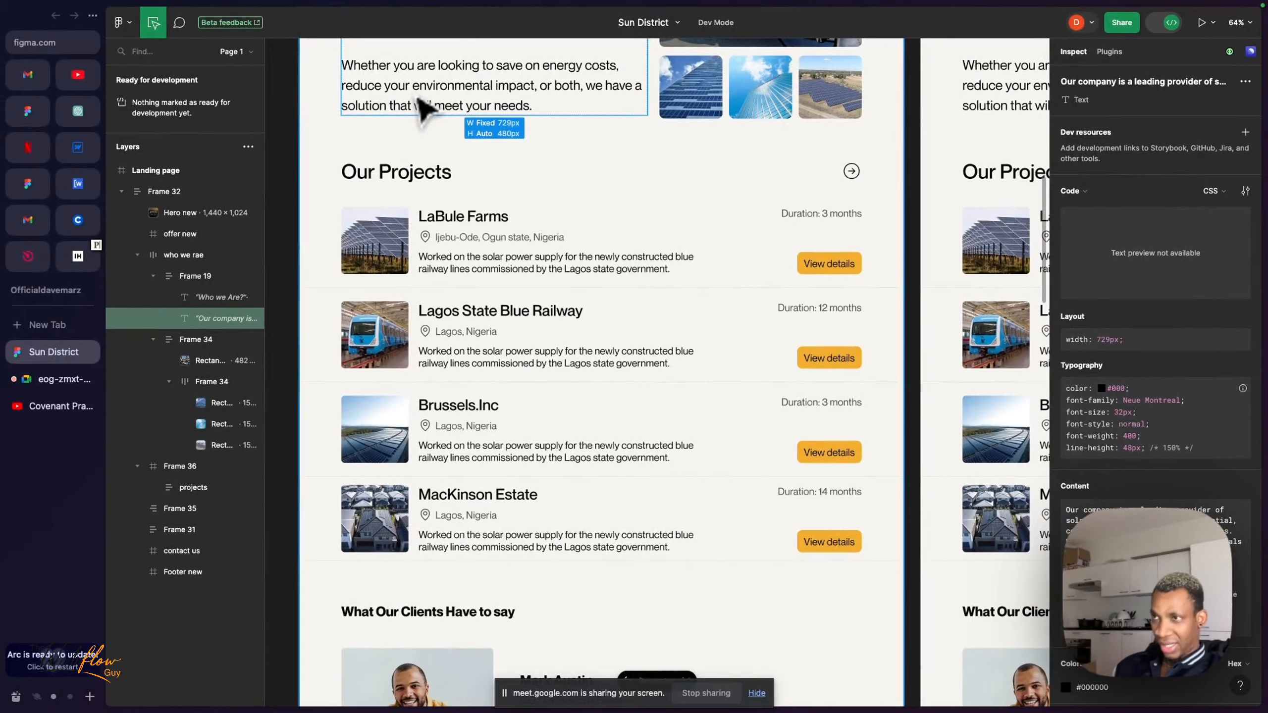
pyautogui.click(387, 178)
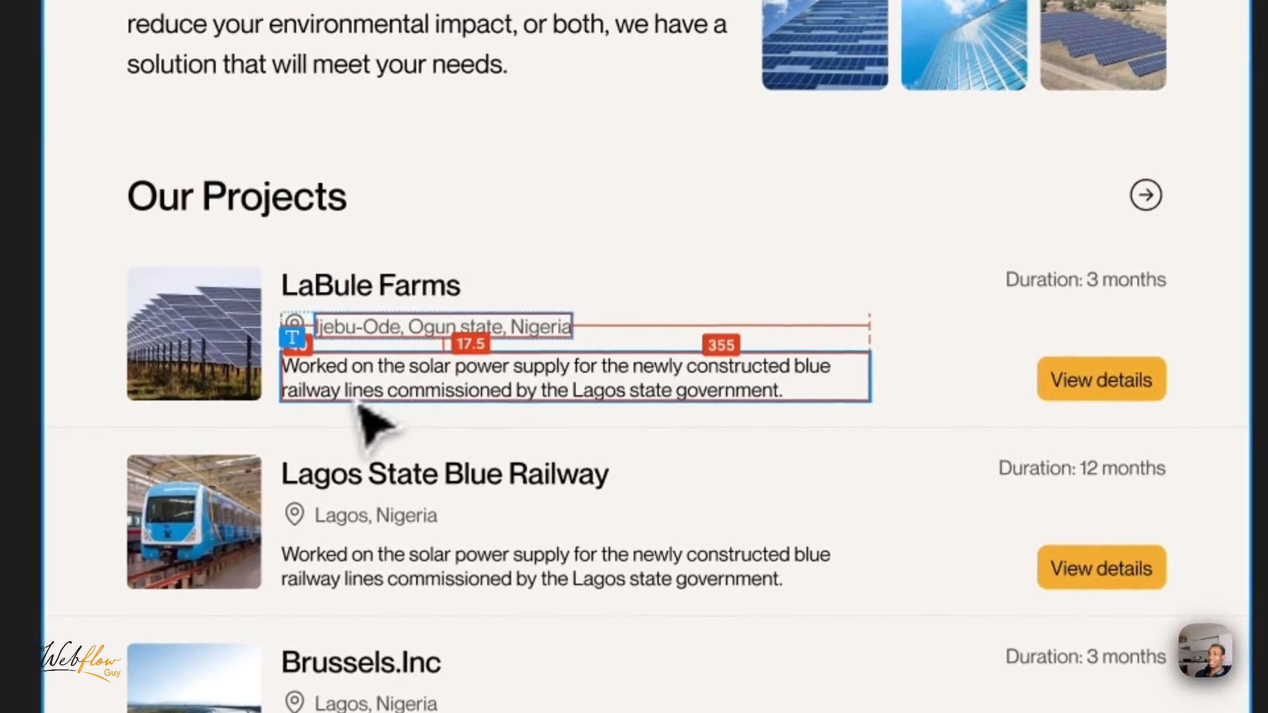
# - Inspect the LaBule Farms card's duration text, View details button, card padding and the spacing below the Our Projects title
pyautogui.click(452, 275)
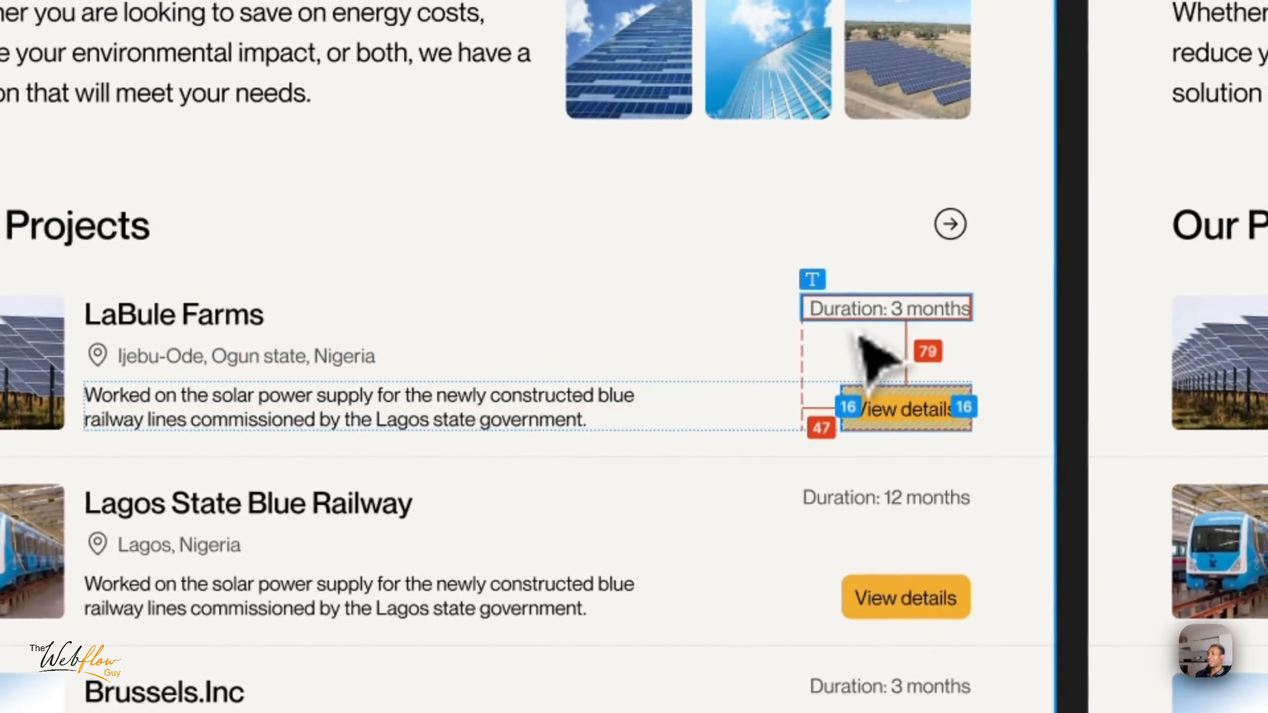
pyautogui.click(1073, 285)
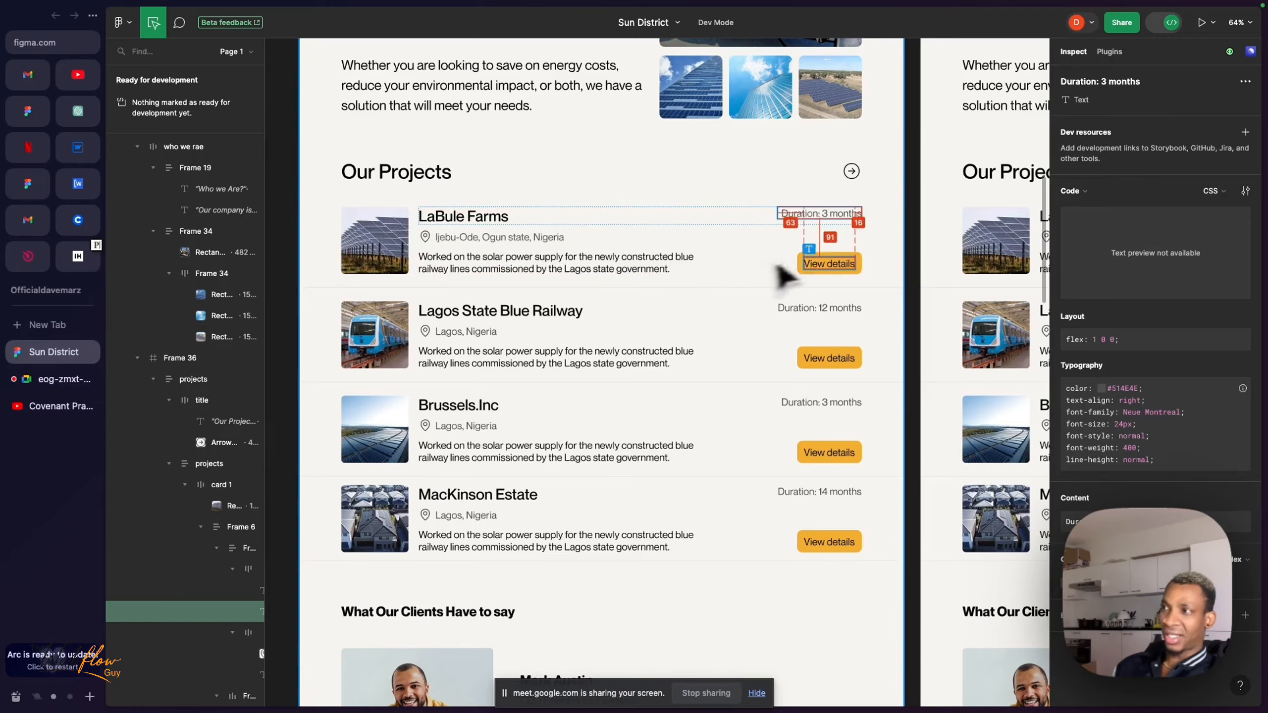
pyautogui.click(819, 281)
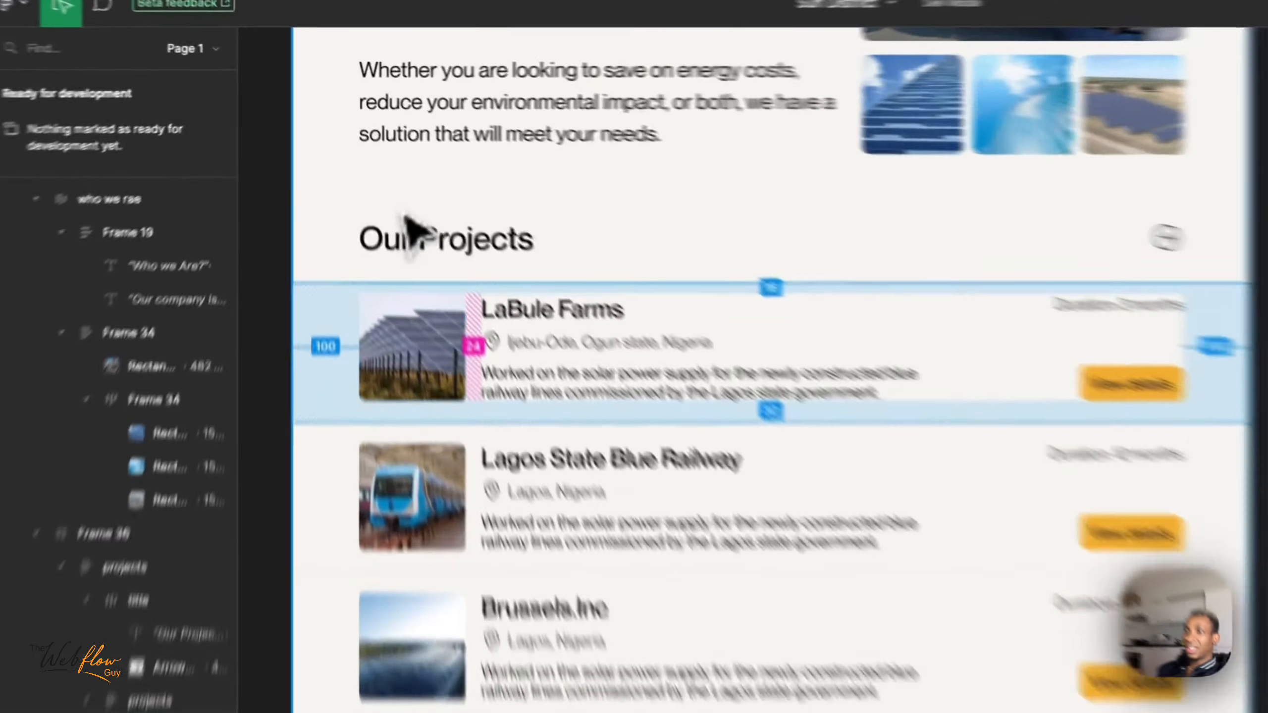
pyautogui.click(360, 173)
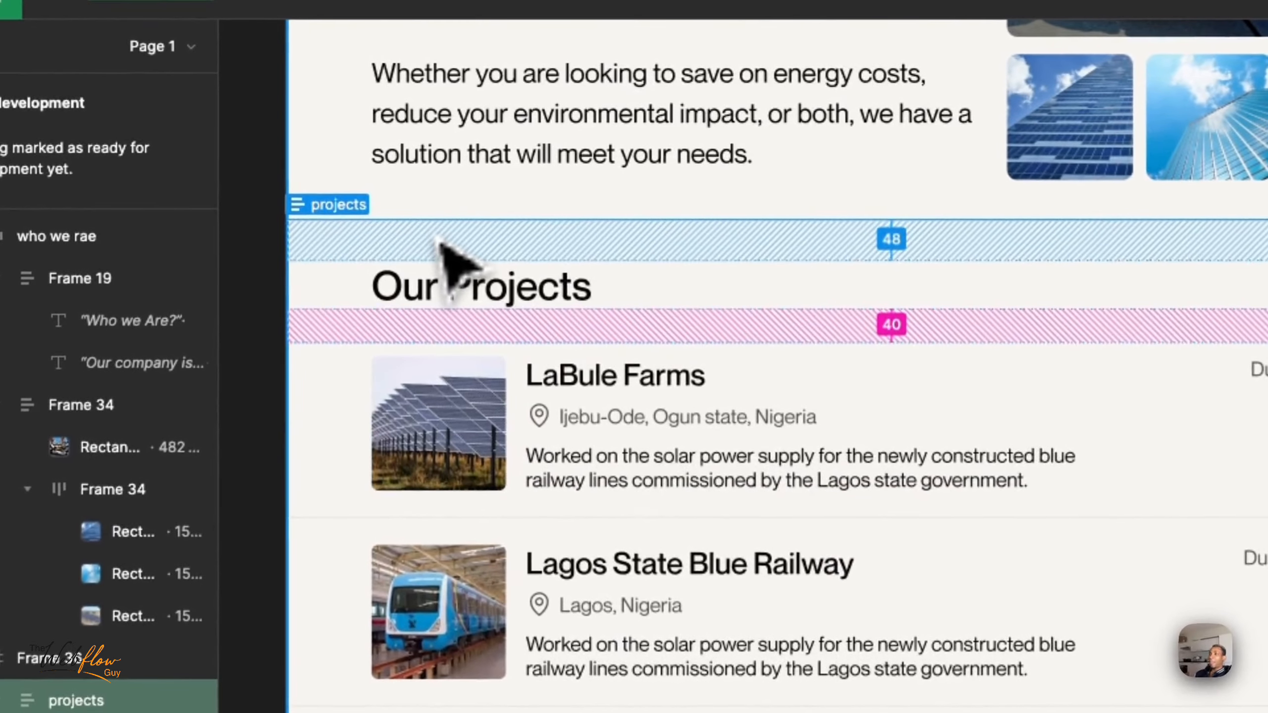
# - Inspect the LaBule Farms card's image, name, location, description, duration and button label to work out how its content is grouped
pyautogui.click(383, 397)
pyautogui.click(526, 390)
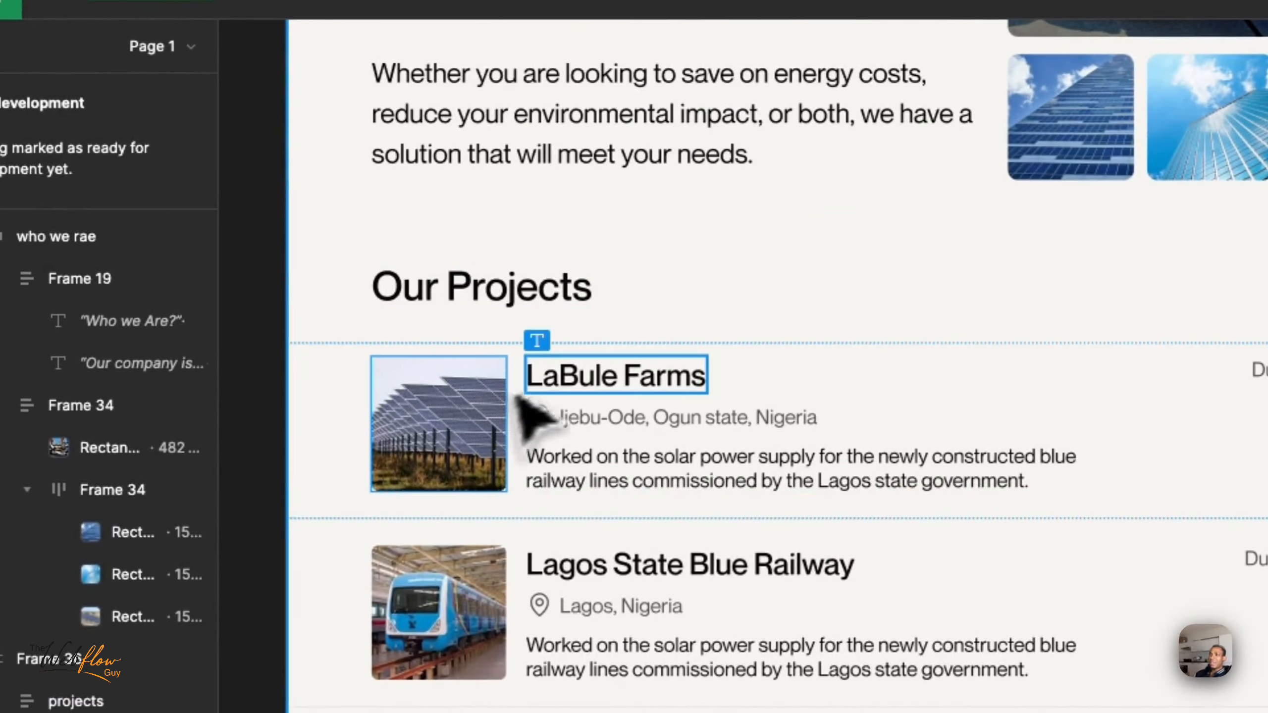
pyautogui.doubleClick(701, 368)
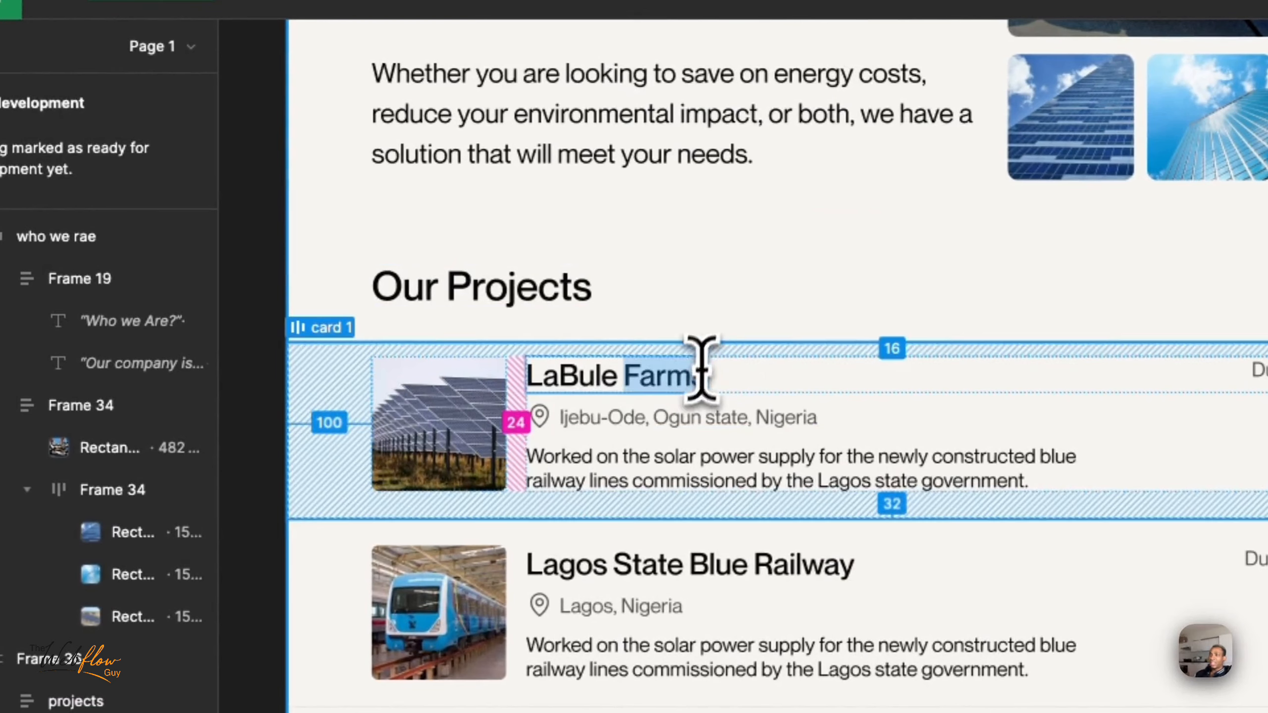
pyautogui.click(685, 364)
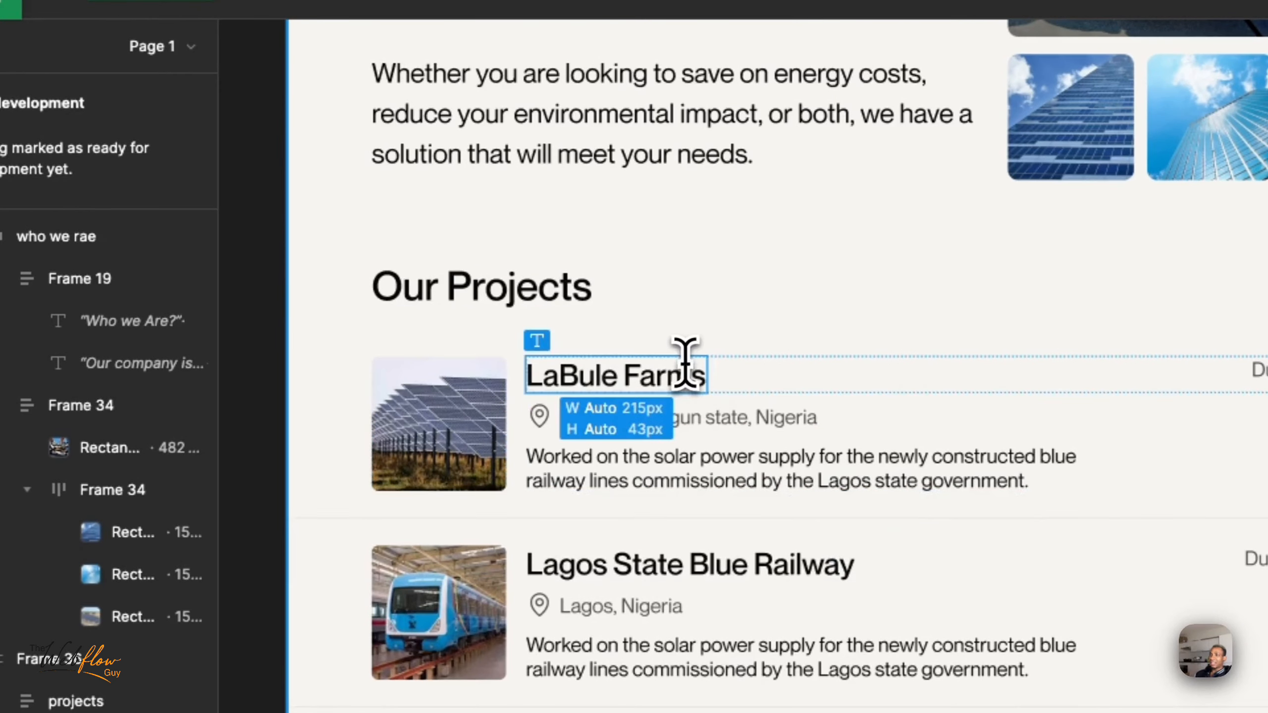
pyautogui.click(687, 454)
pyautogui.click(682, 419)
pyautogui.click(462, 452)
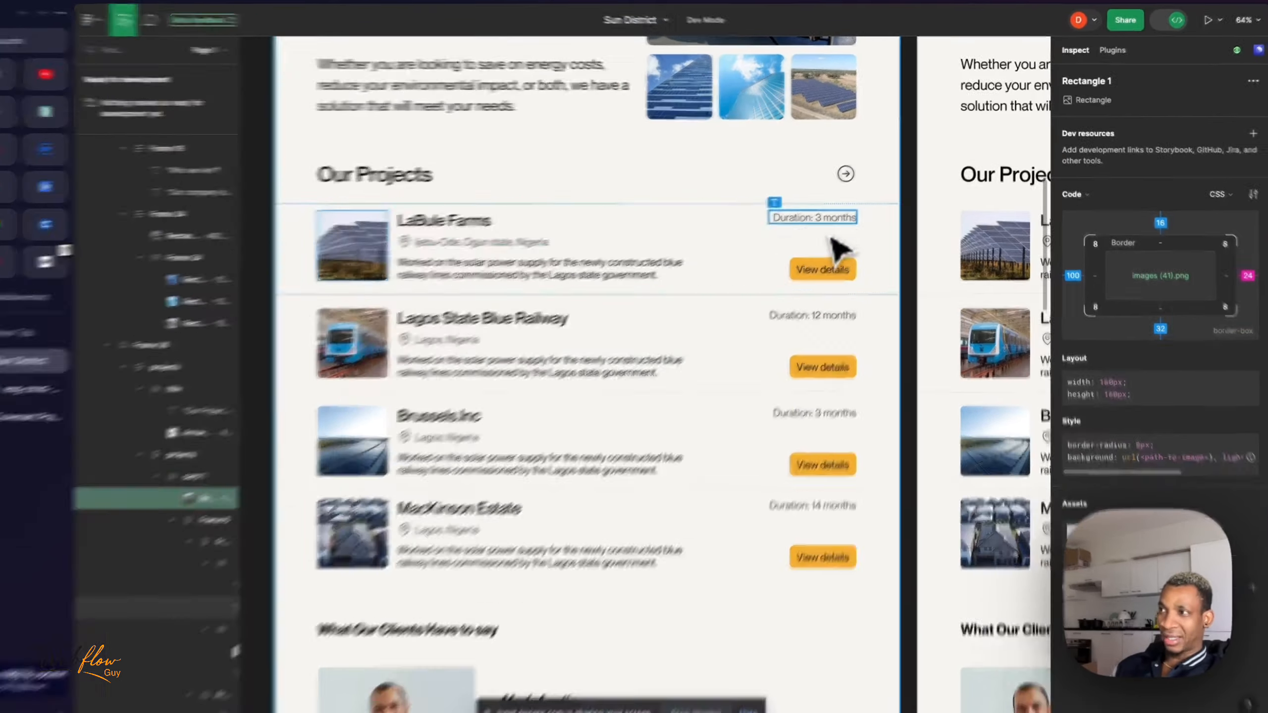
pyautogui.click(832, 212)
pyautogui.click(671, 414)
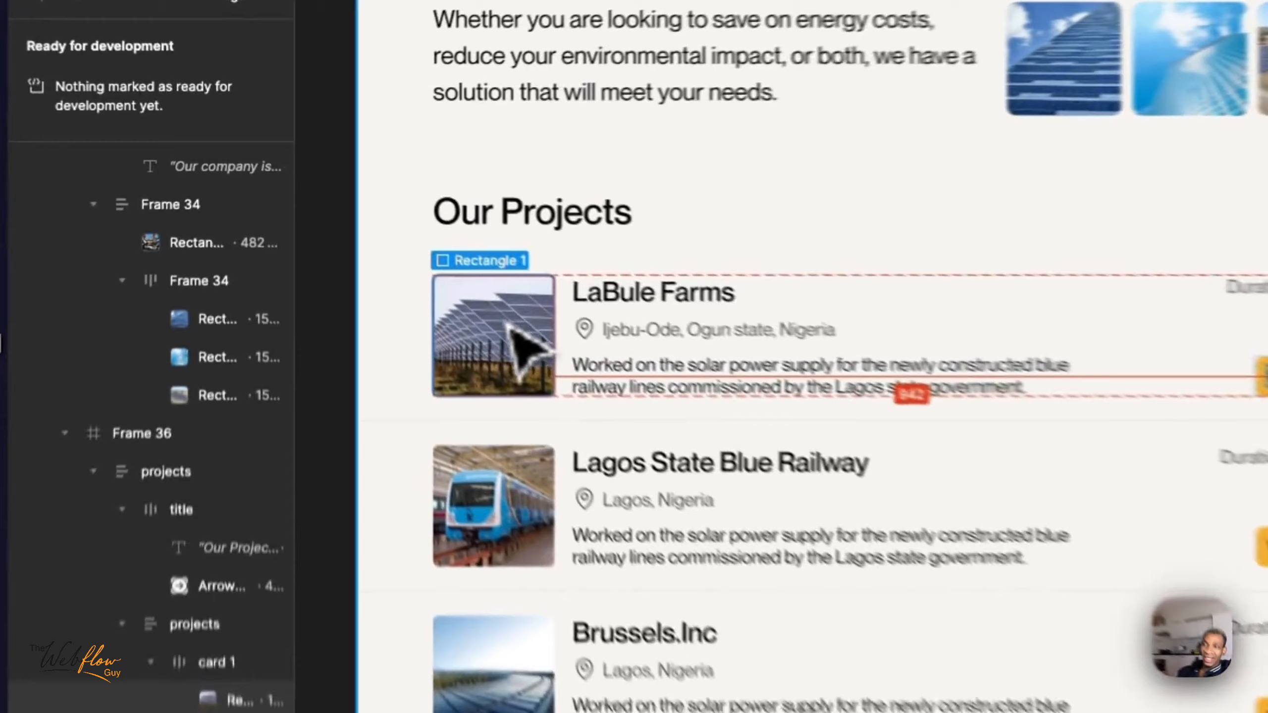
pyautogui.click(524, 350)
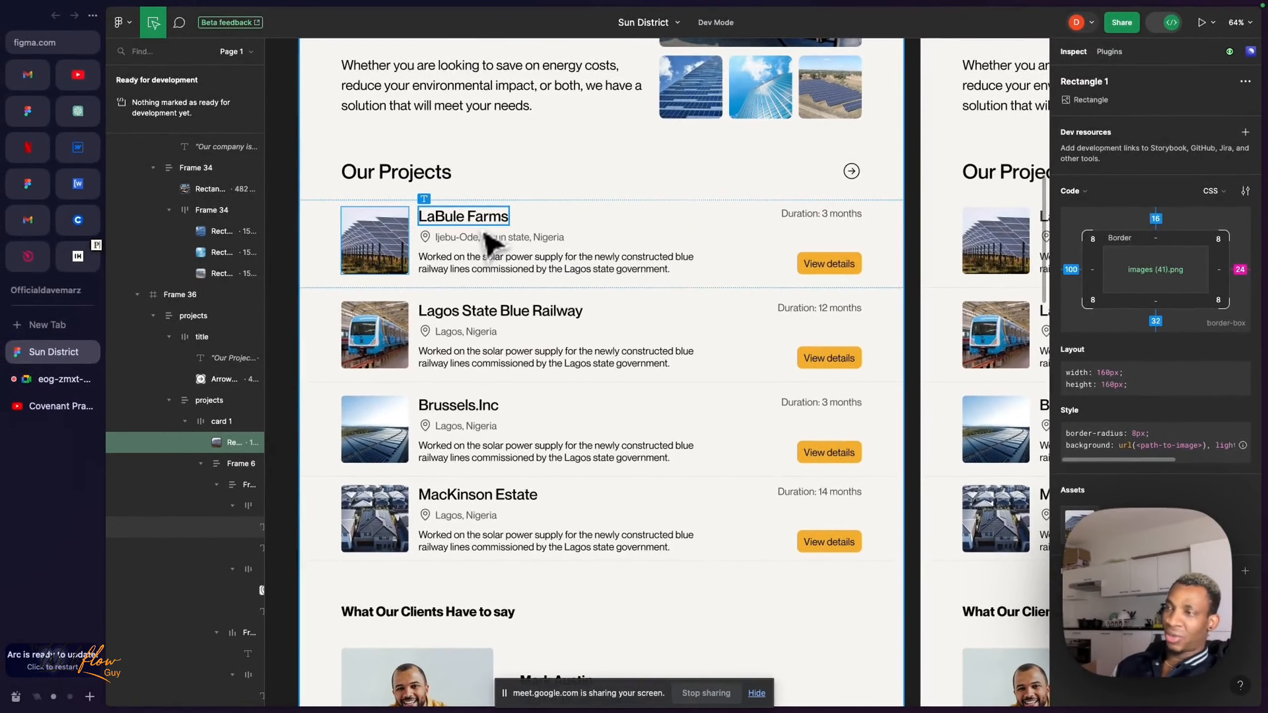
# - Switch to Webflow and collapse section_hero, section_what-we-offer and section_who-we-are in the page structure
pyautogui.click(79, 158)
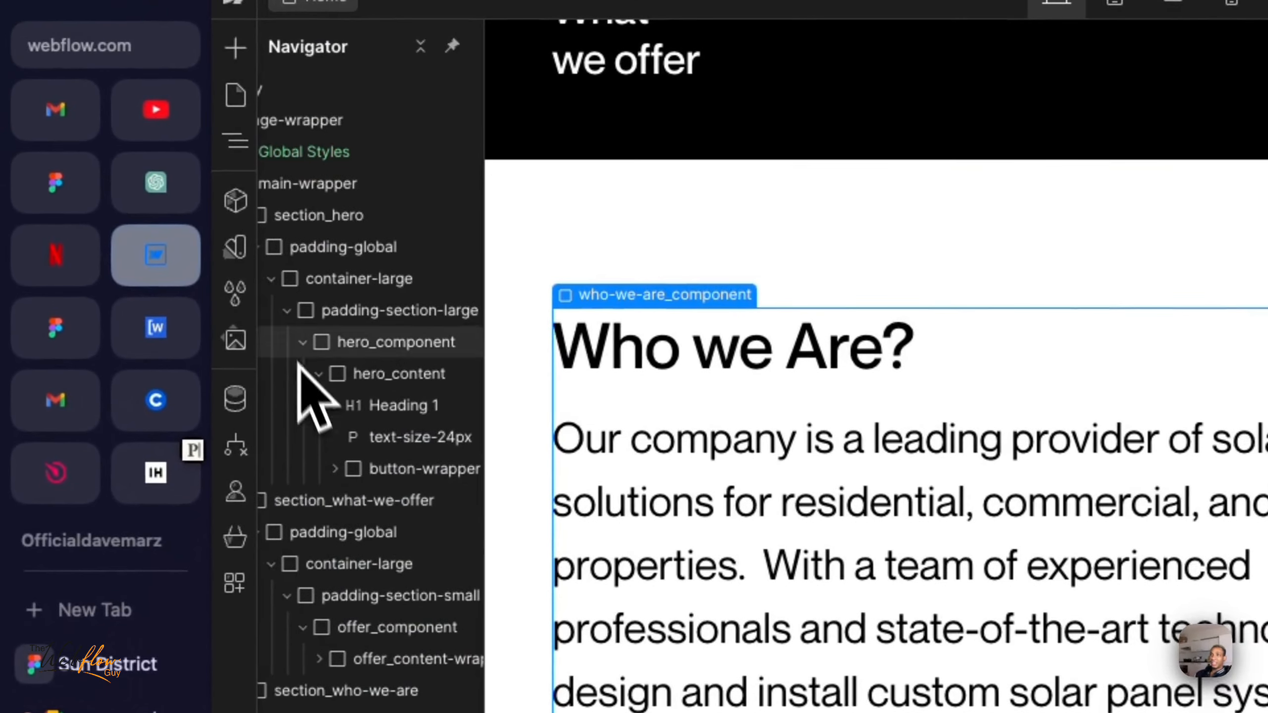
pyautogui.hscroll(-2, 300, 350)
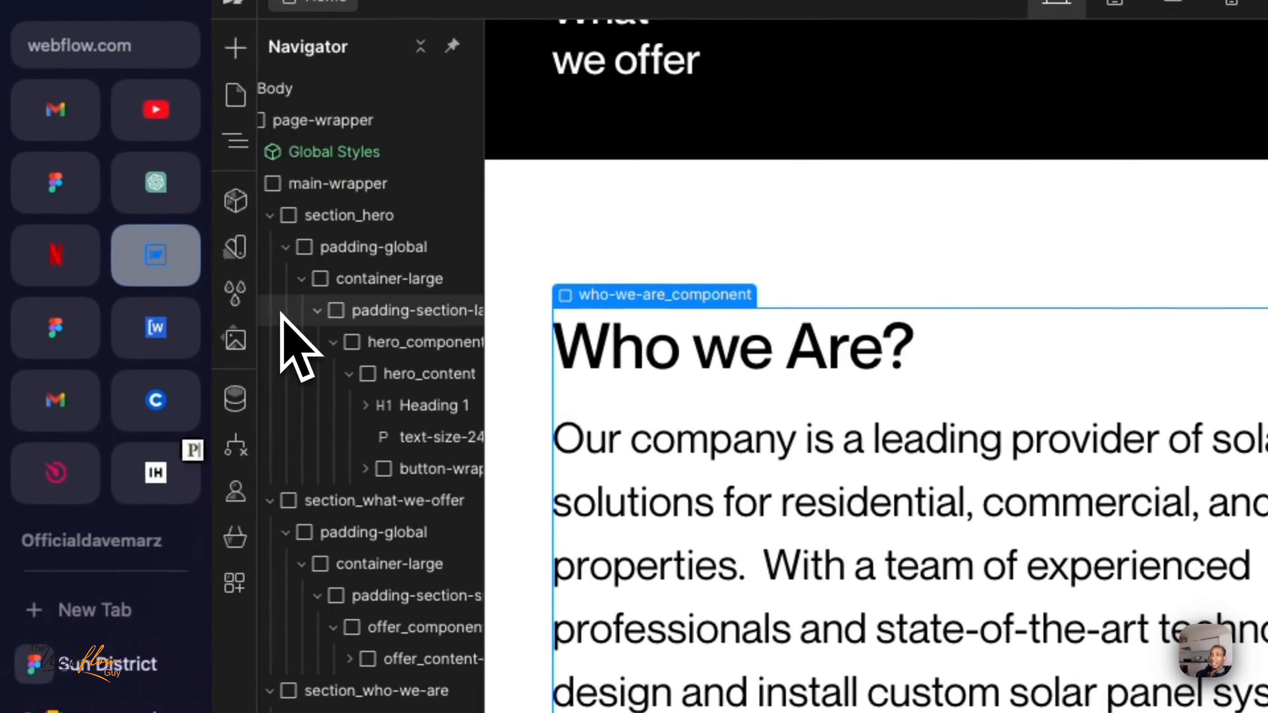
pyautogui.click(283, 245)
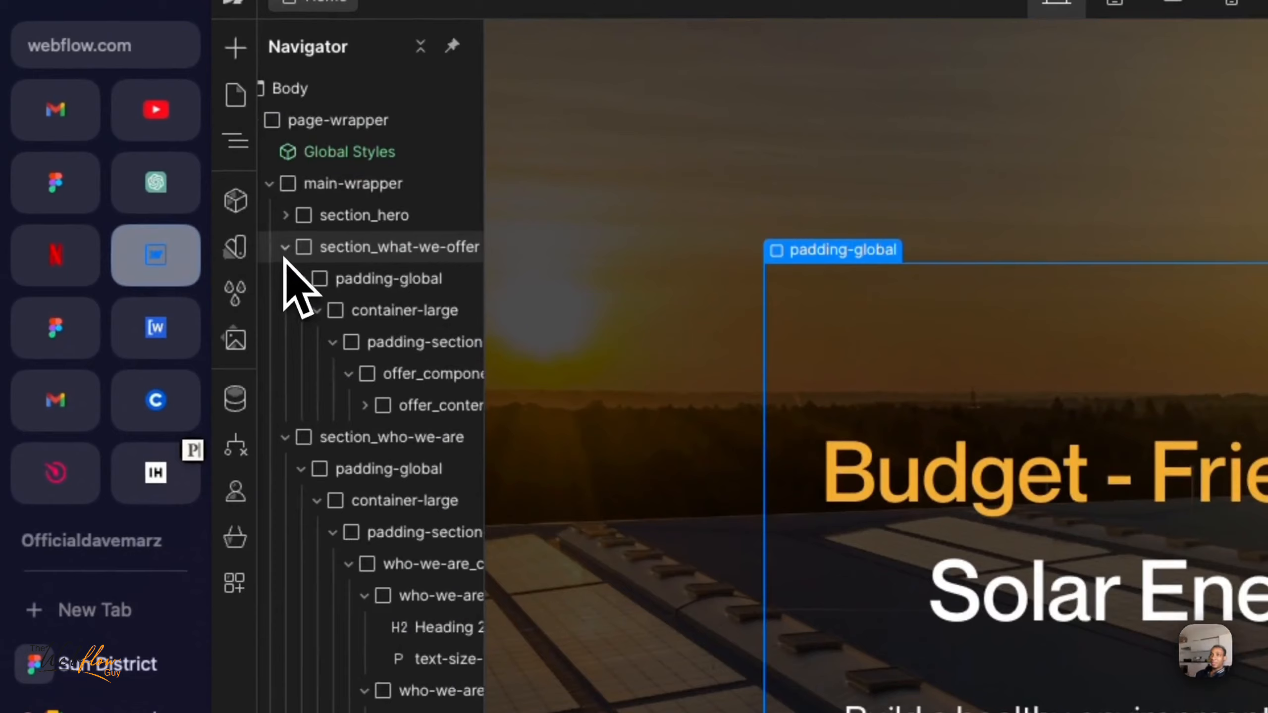
pyautogui.click(284, 248)
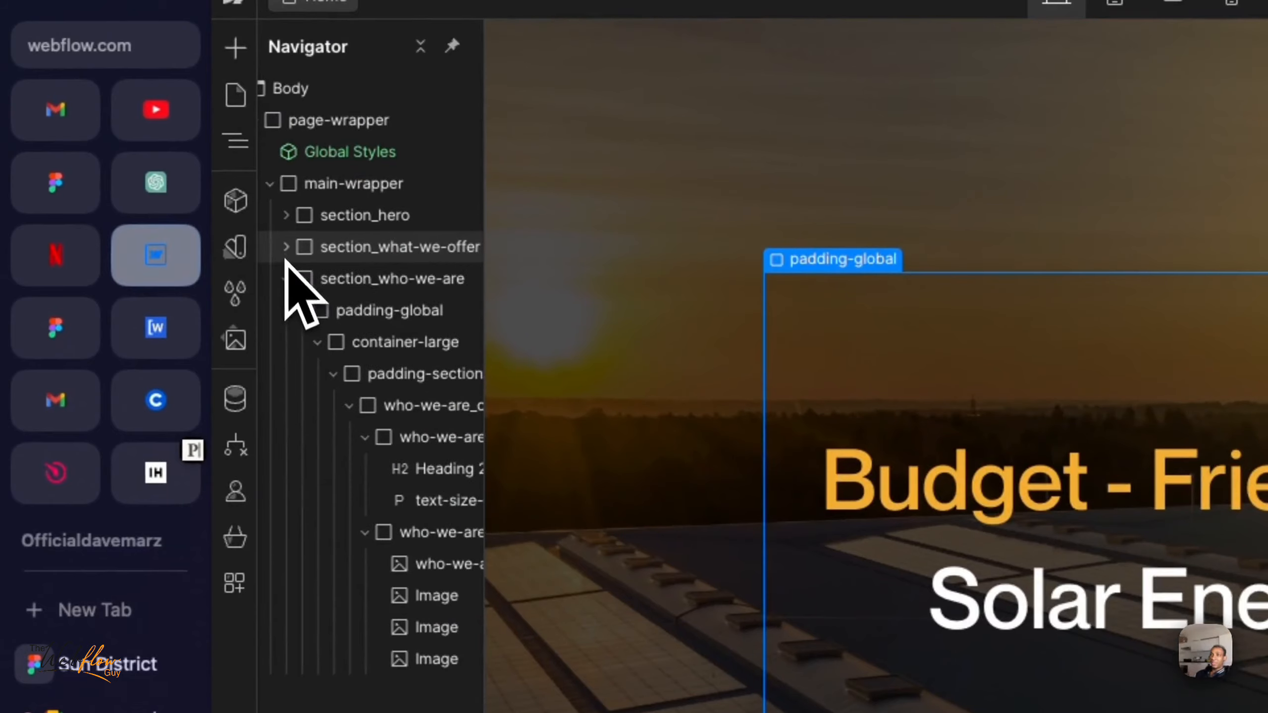
pyautogui.click(286, 278)
# - Select each of the three page sections in turn to review which part of the page it covers
pyautogui.click(383, 283)
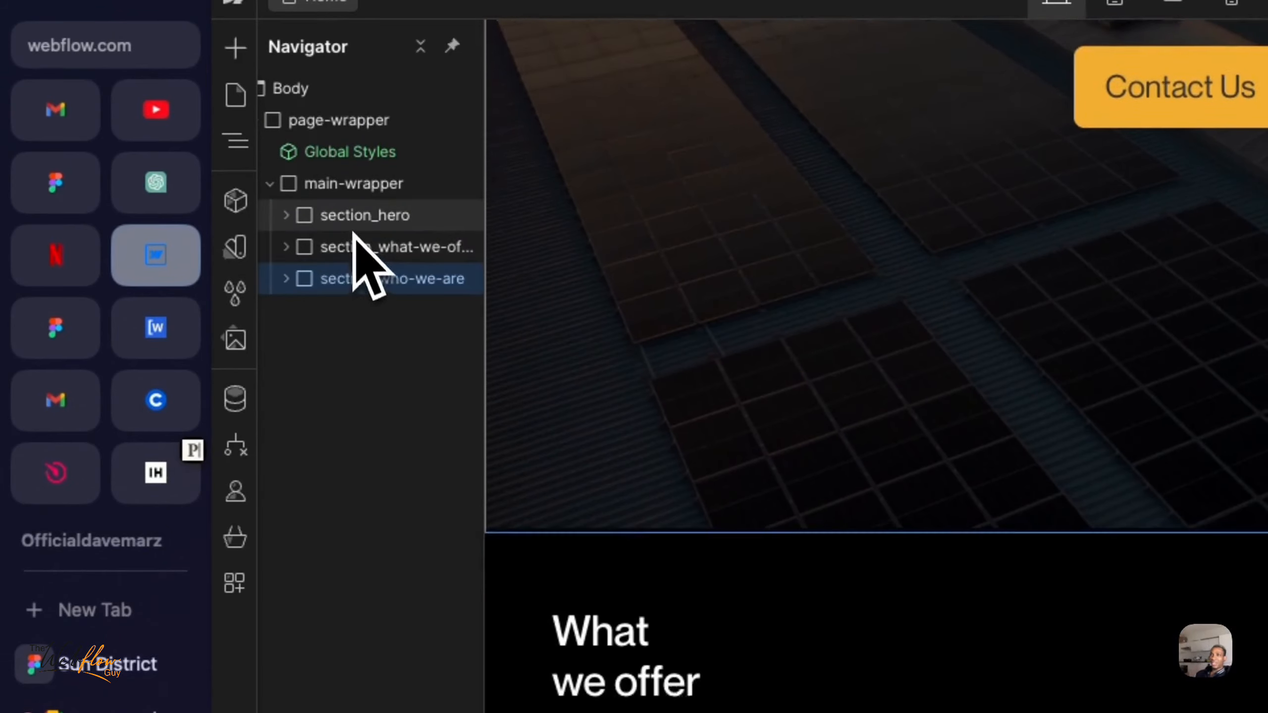
pyautogui.click(353, 224)
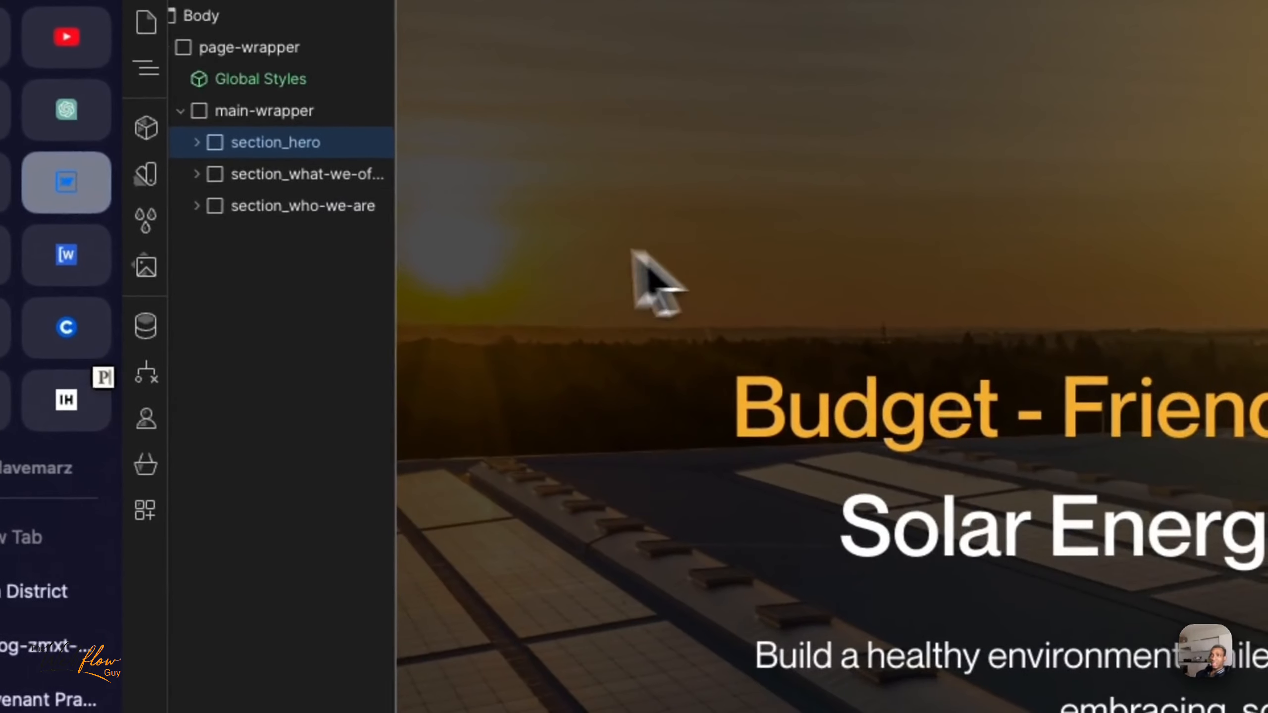
pyautogui.click(422, 257)
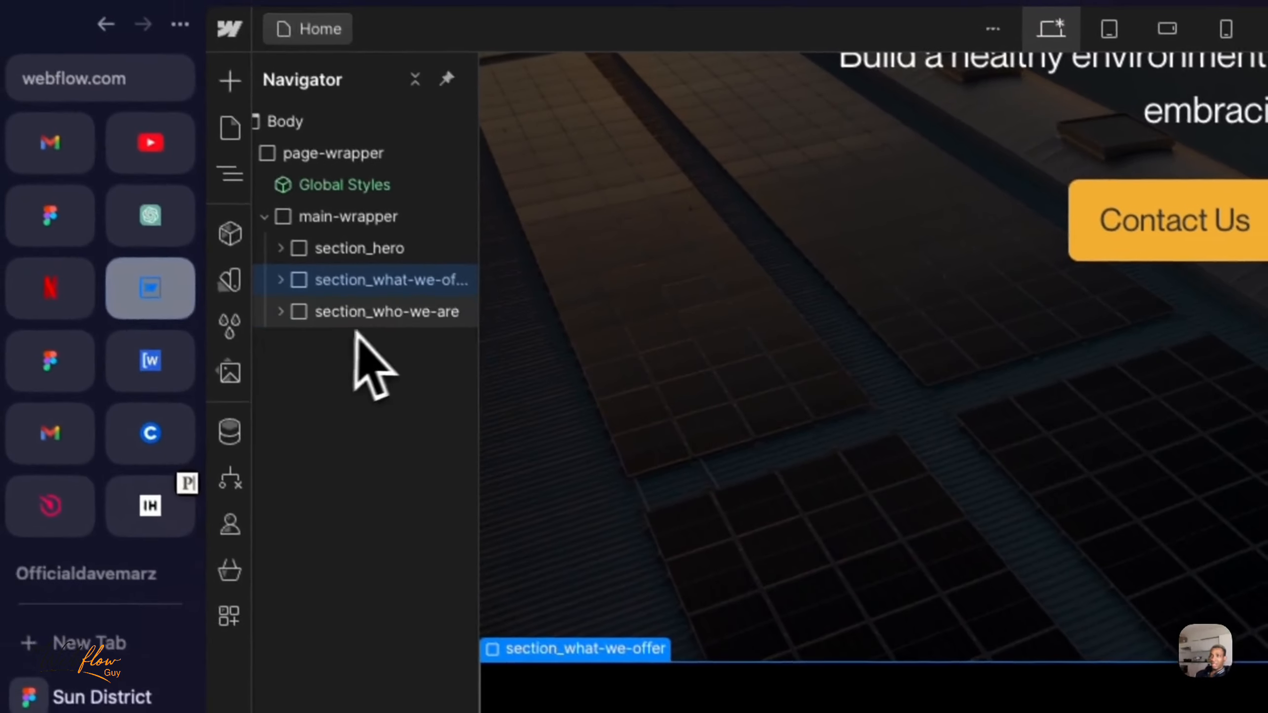
pyautogui.click(379, 315)
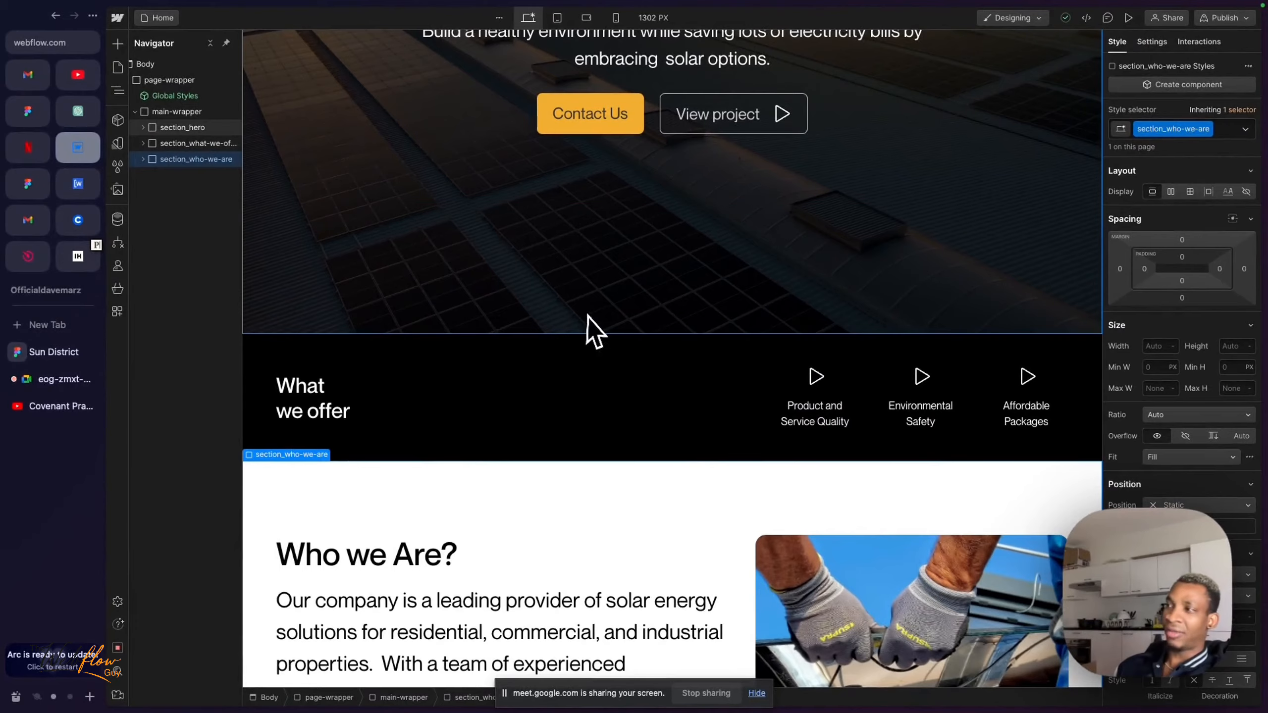
pyautogui.scroll(5, 587, 318)
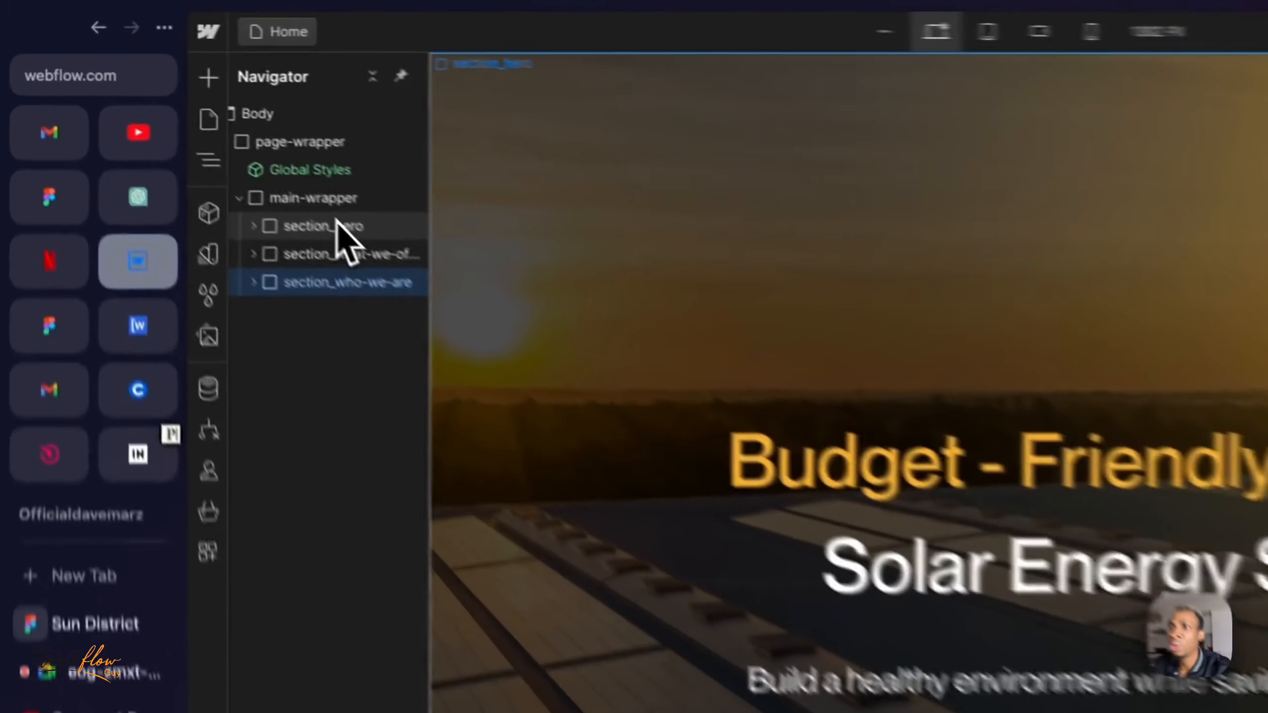
# - Expand section_hero and examine its nested padding-global, container-large and padding-section-large wrappers
pyautogui.click(188, 127)
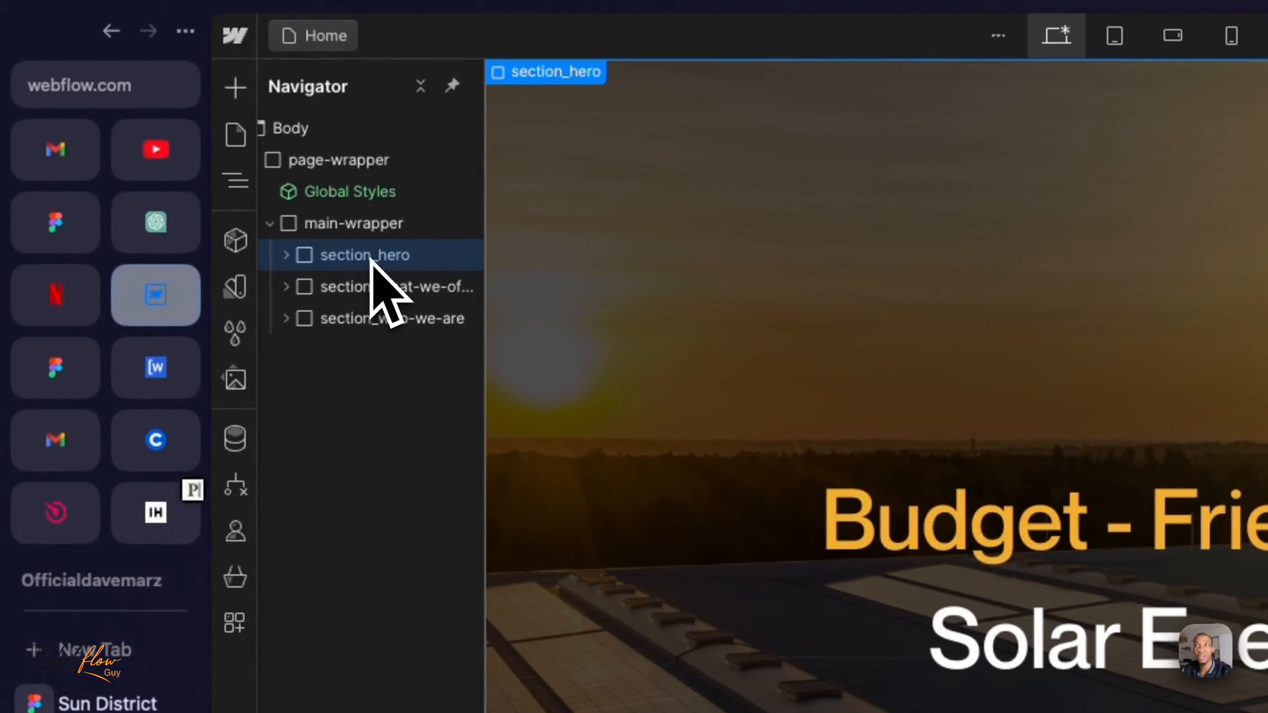
pyautogui.click(287, 256)
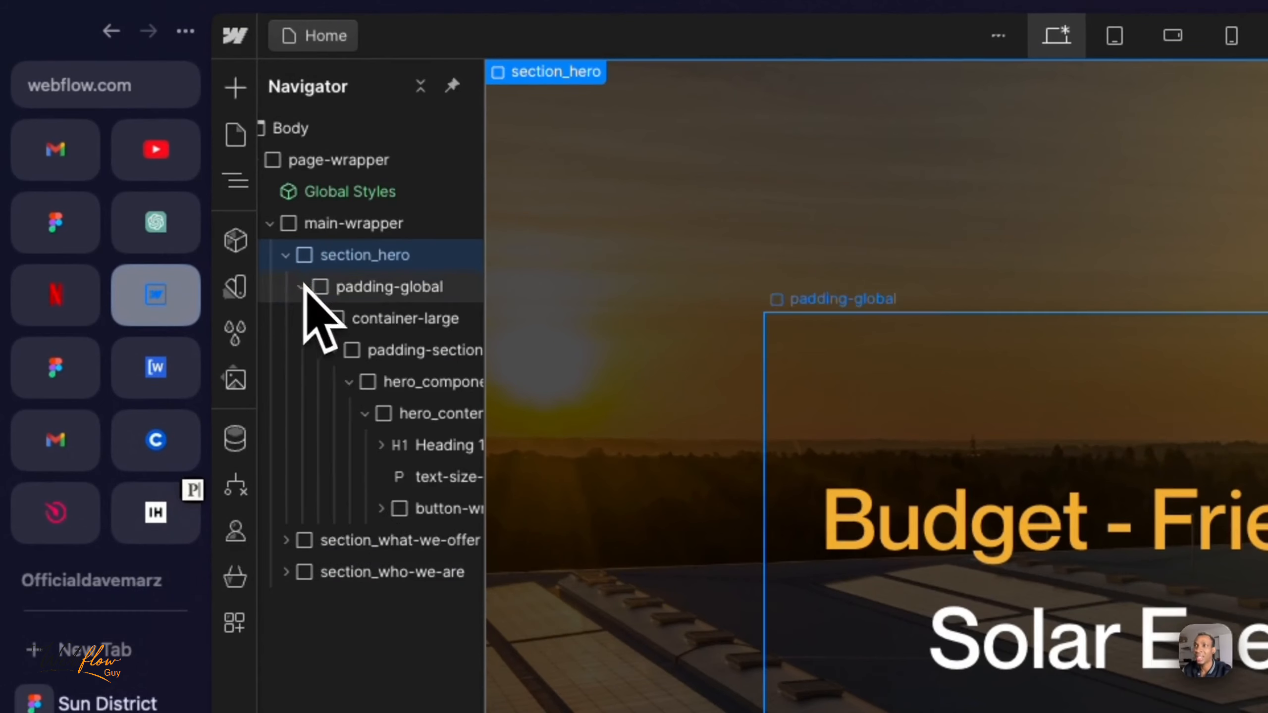
pyautogui.click(352, 286)
pyautogui.click(382, 318)
pyautogui.click(416, 351)
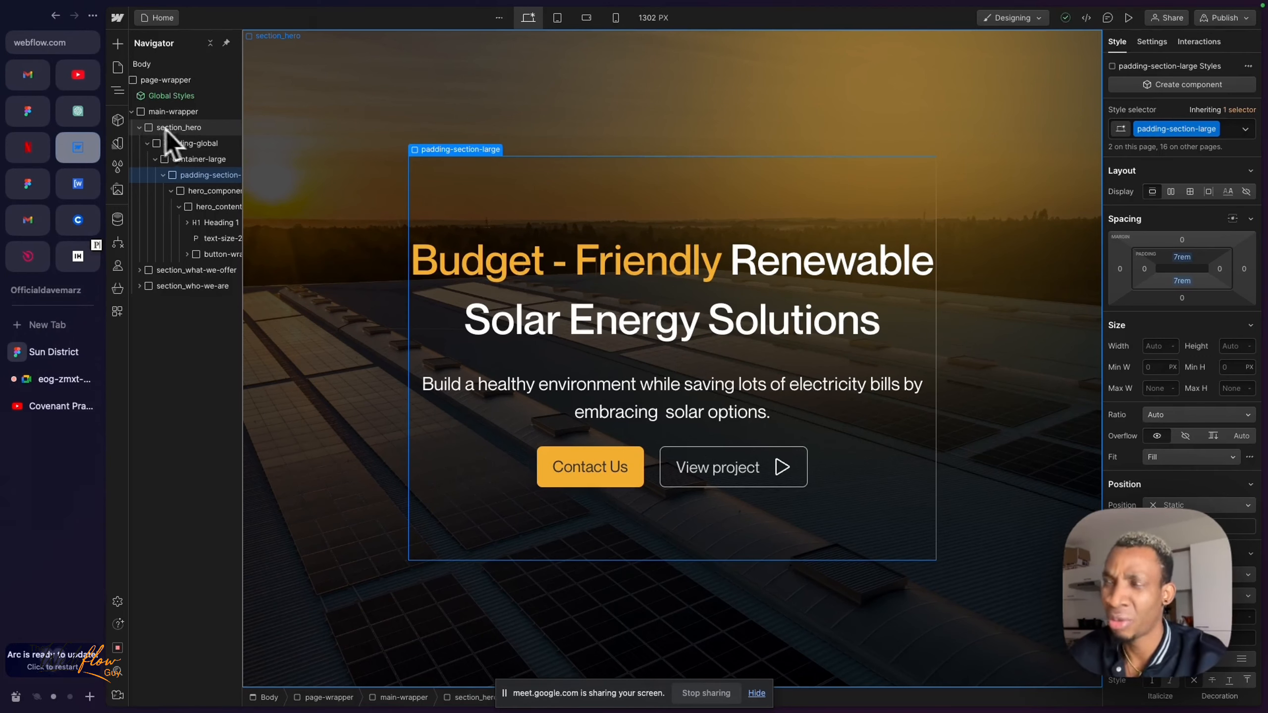
pyautogui.hscroll(2, 203, 157)
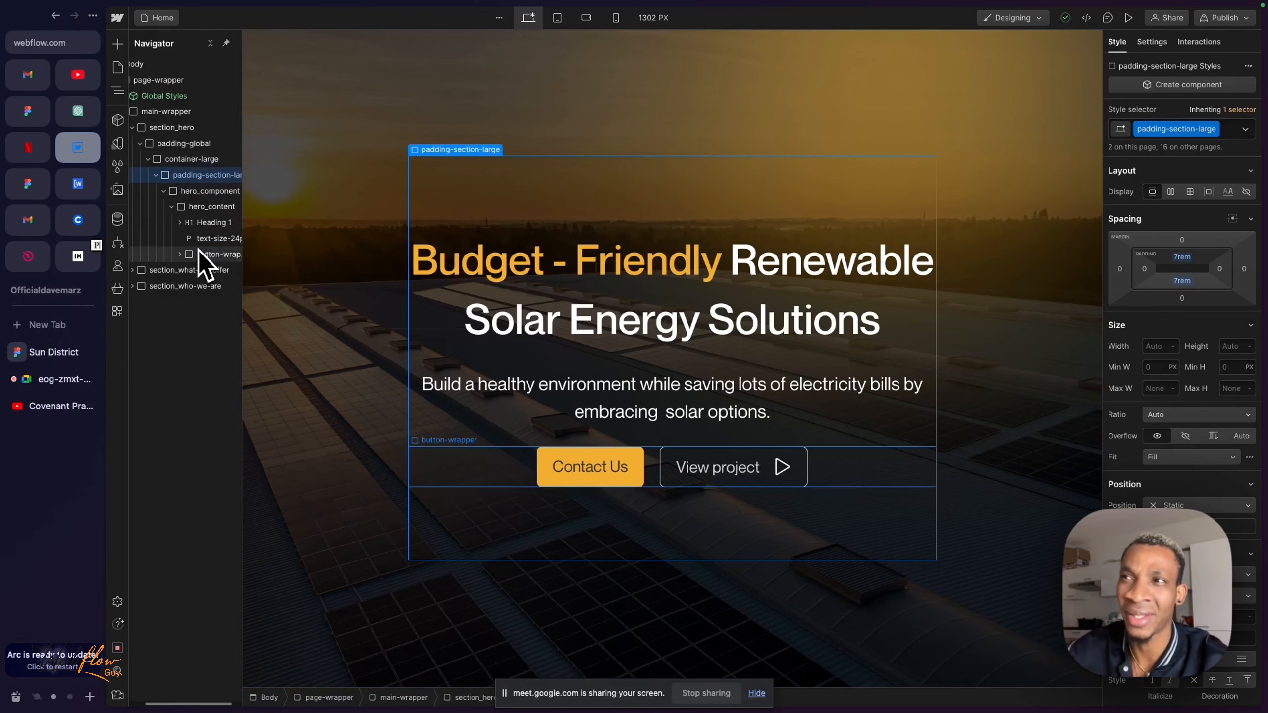
pyautogui.hscroll(-2, 198, 249)
# - Collapse the hero structure back to its section level, review section_what-we-offer and select section_who-we-are
pyautogui.click(187, 211)
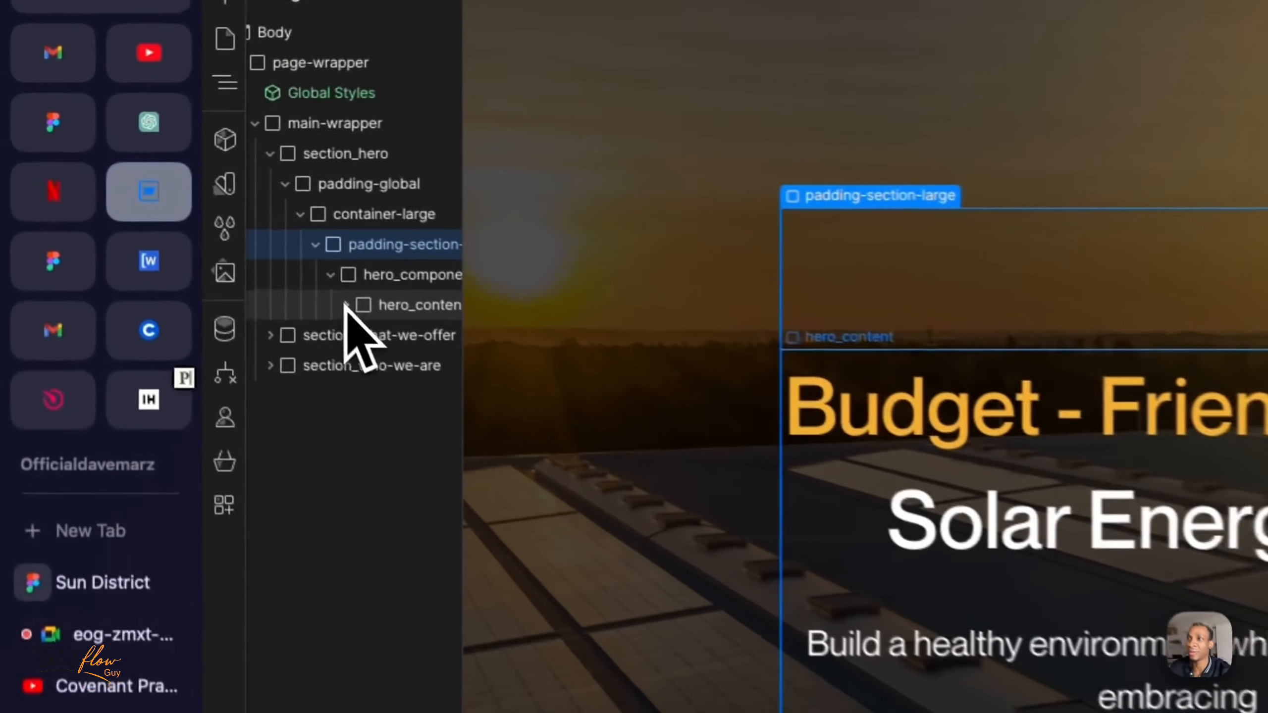
pyautogui.click(163, 162)
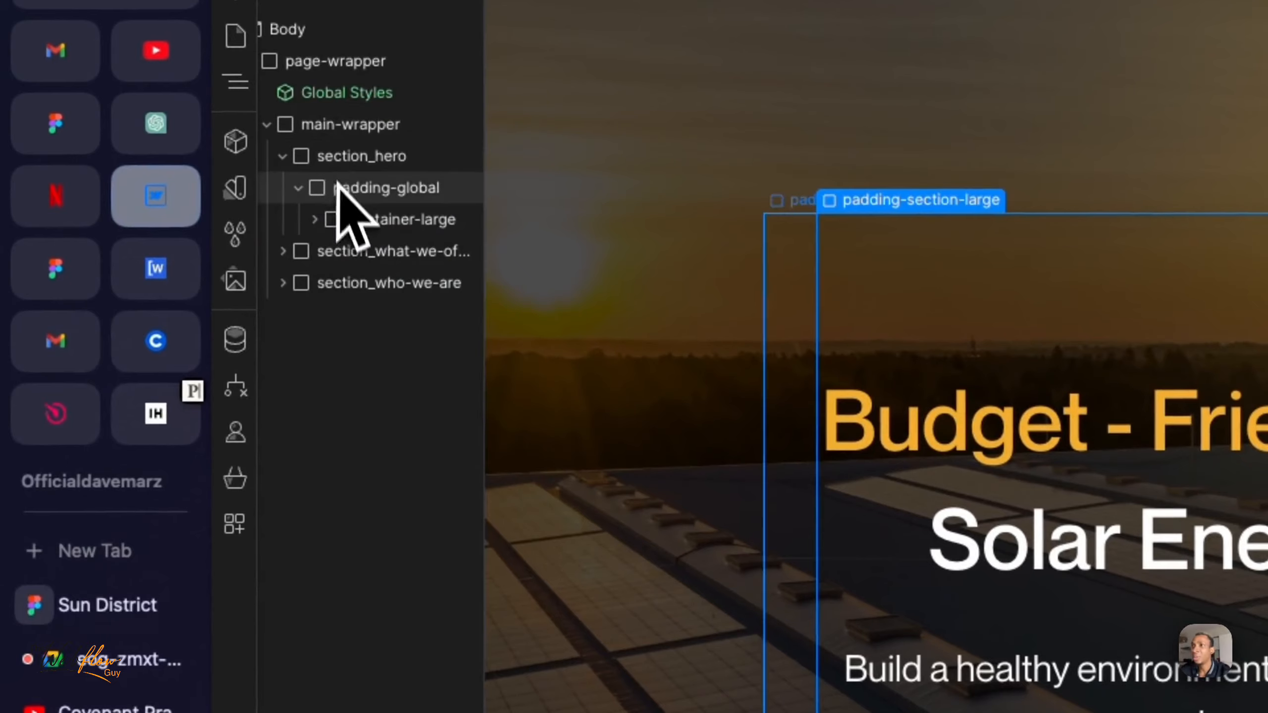
pyautogui.click(283, 157)
pyautogui.click(352, 195)
pyautogui.hscroll(1, 354, 197)
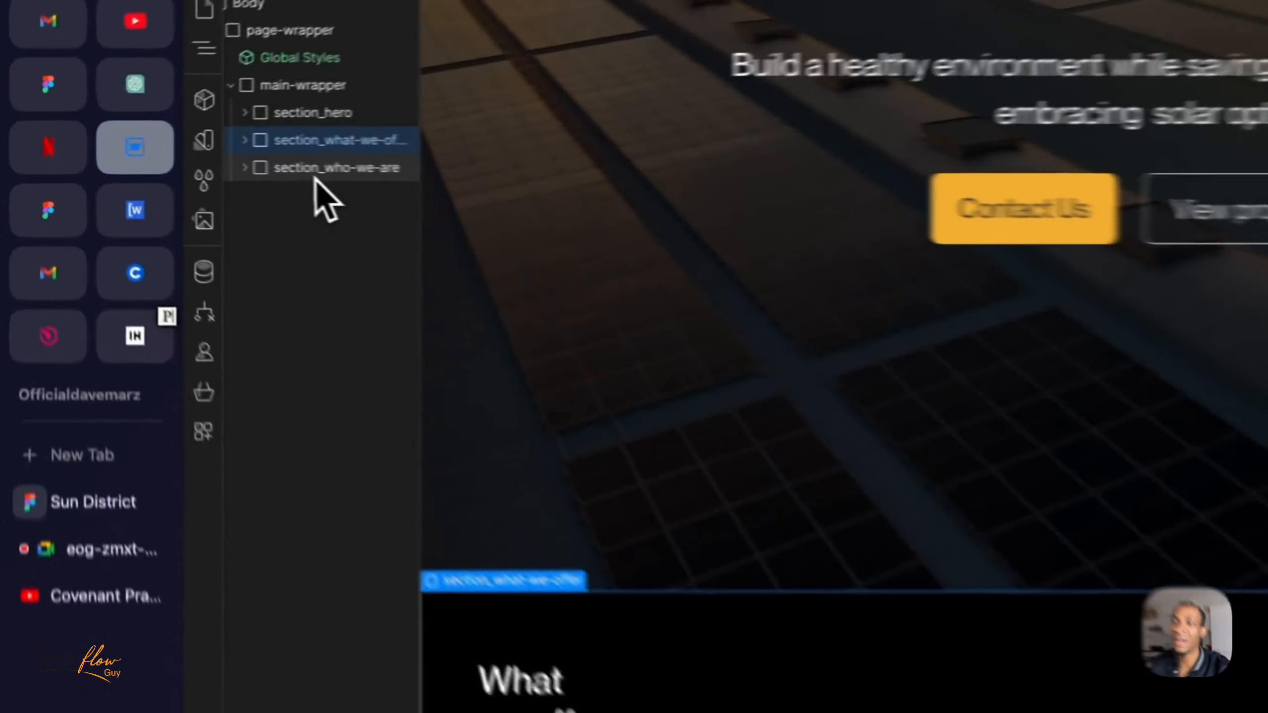
pyautogui.click(180, 164)
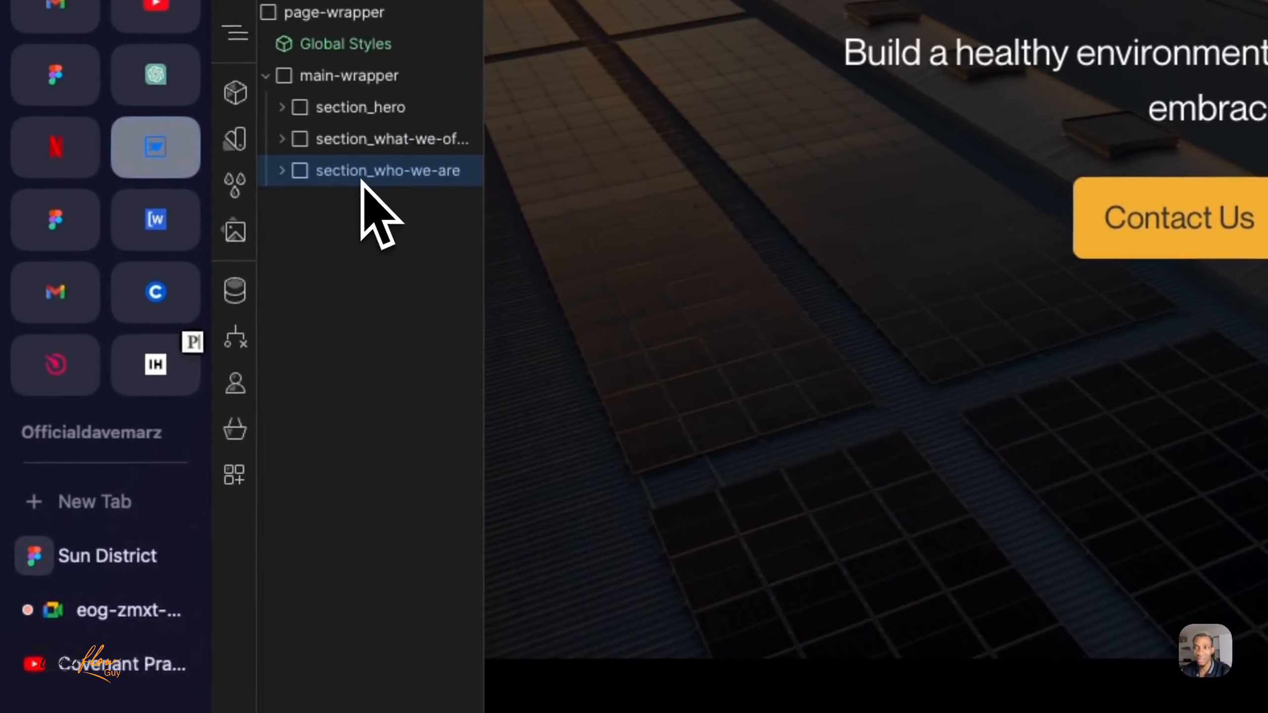
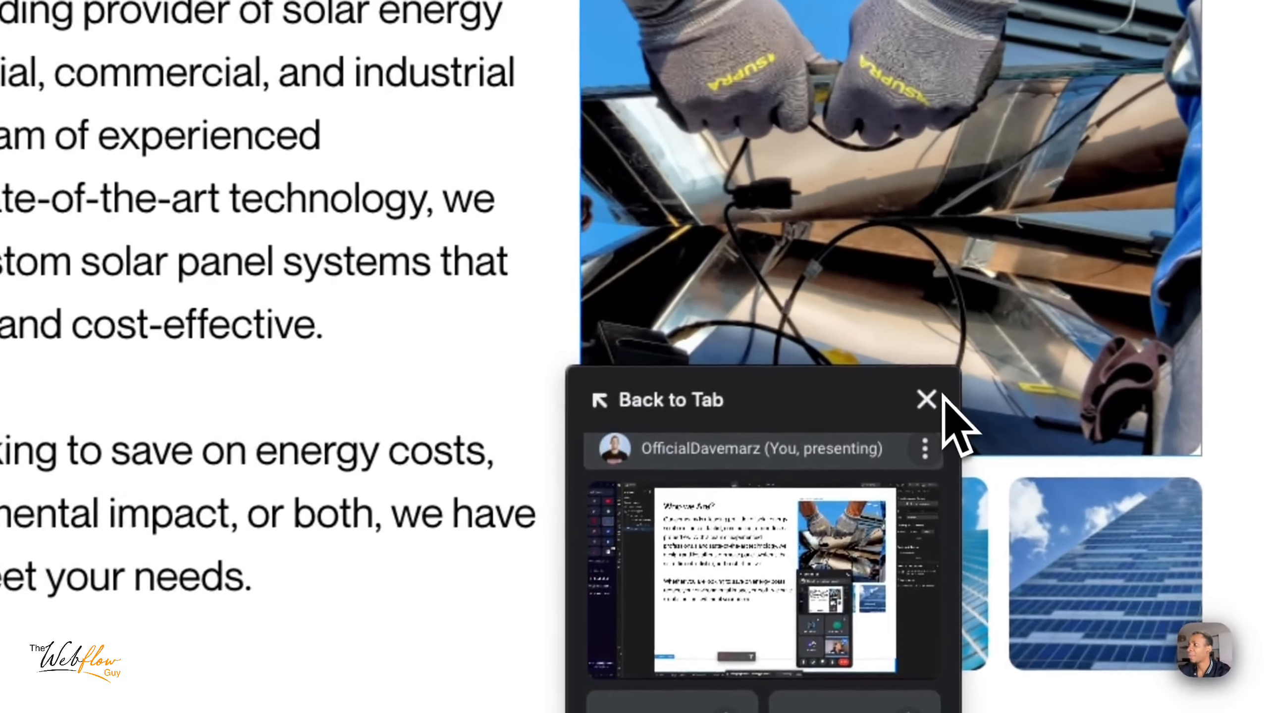
# - Insert a div block inside section_projects and give it the existing padding-global class
pyautogui.click(929, 336)
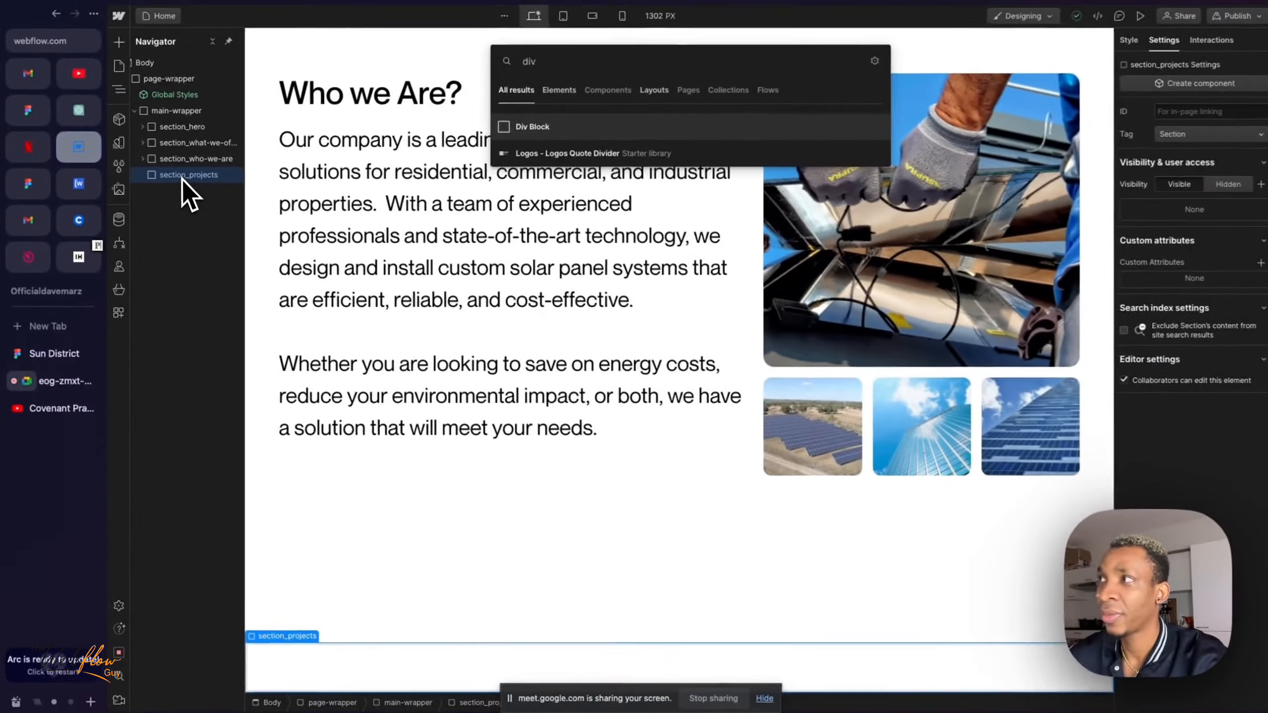
pyautogui.press('Return')
pyautogui.click(1117, 42)
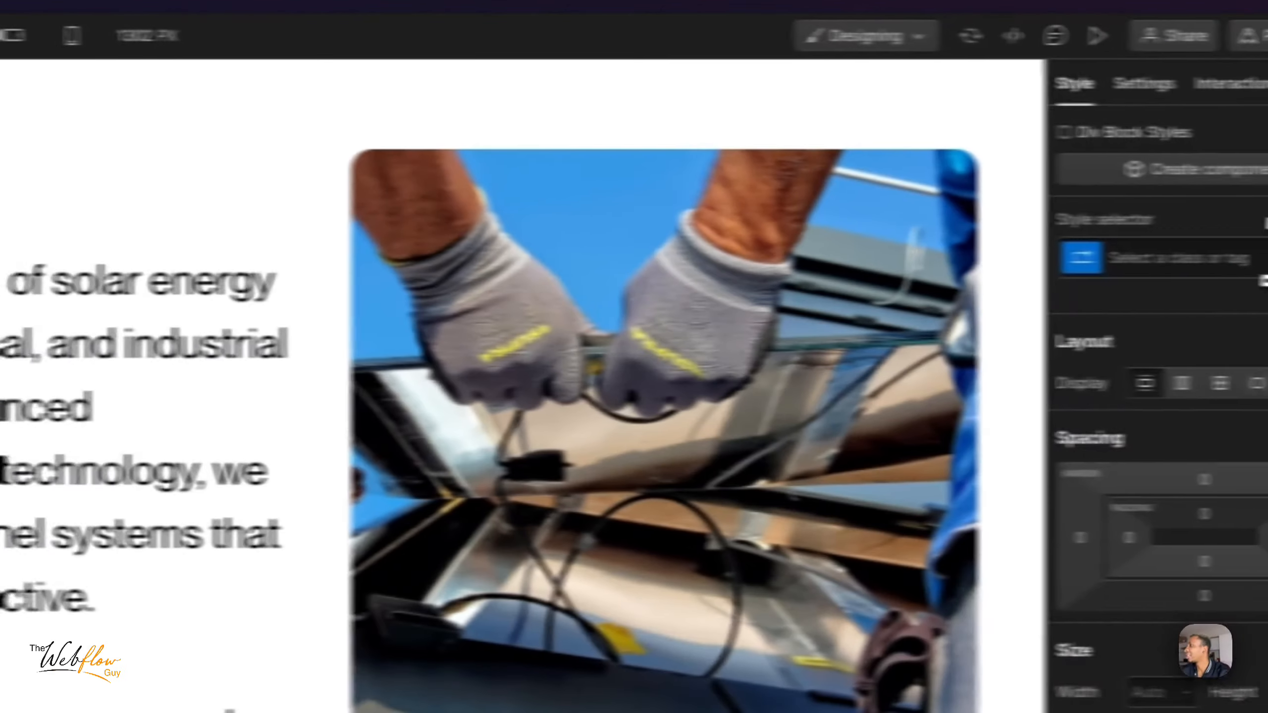
pyautogui.click(1179, 257)
pyautogui.write('padding')
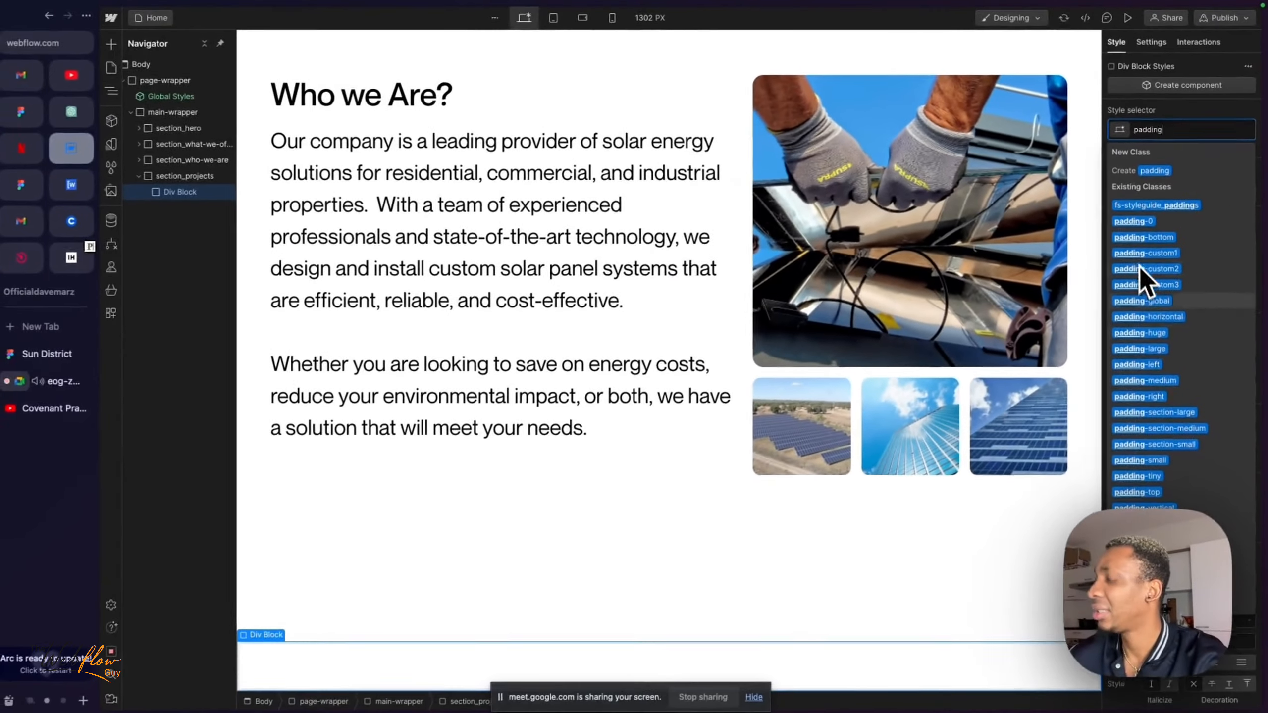
pyautogui.write('o')
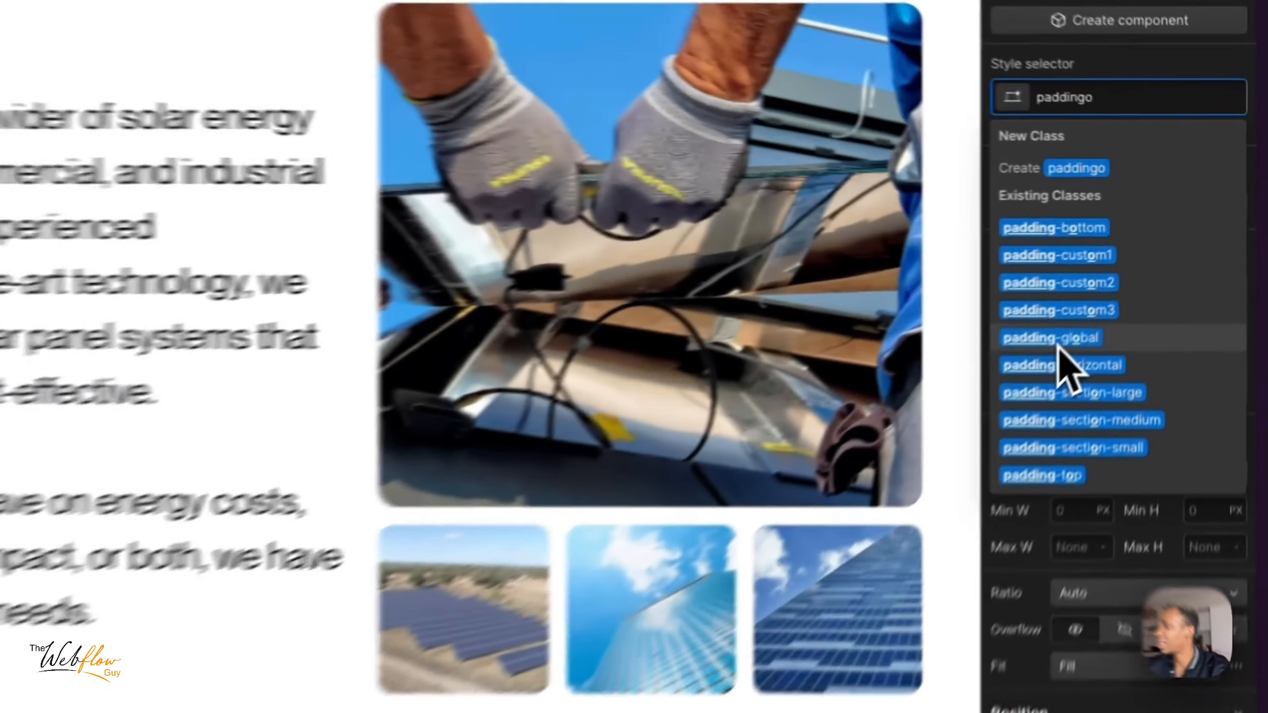
pyautogui.click(1143, 267)
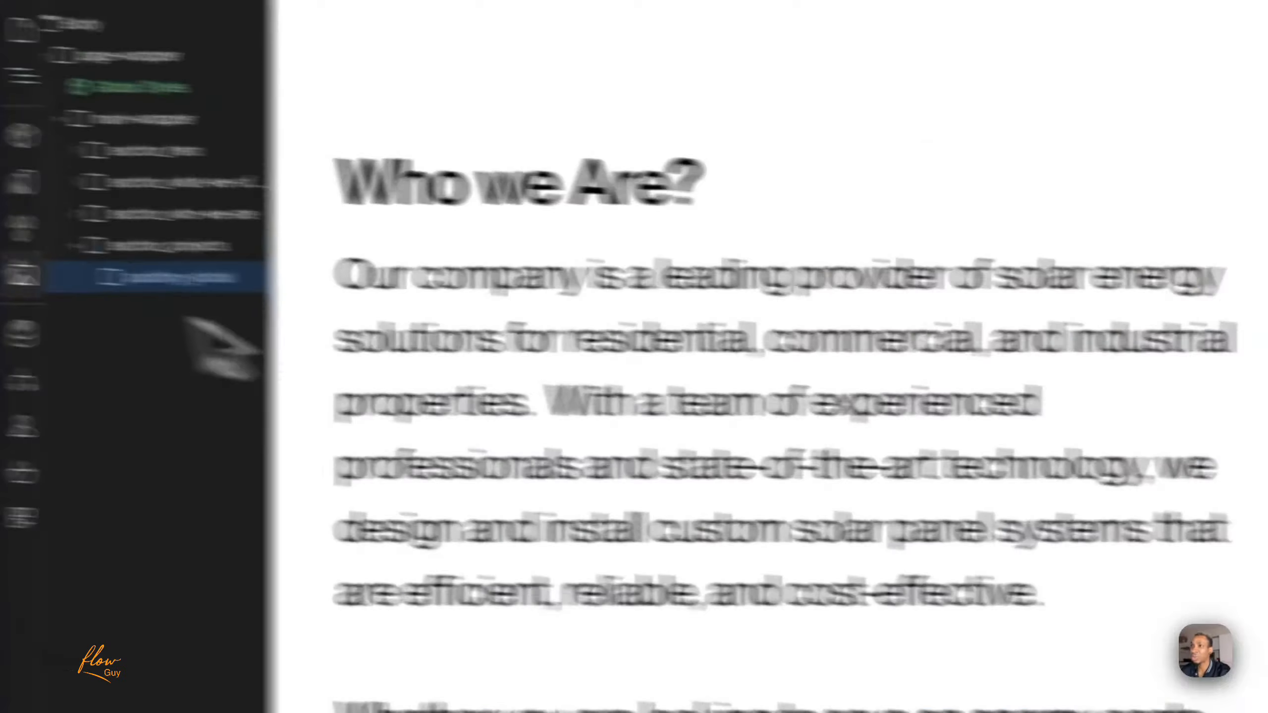
# - Nest a div block inside the padding-global wrapper of section_projects and assign it the container-large class
pyautogui.press('super+e')
pyautogui.write('div')
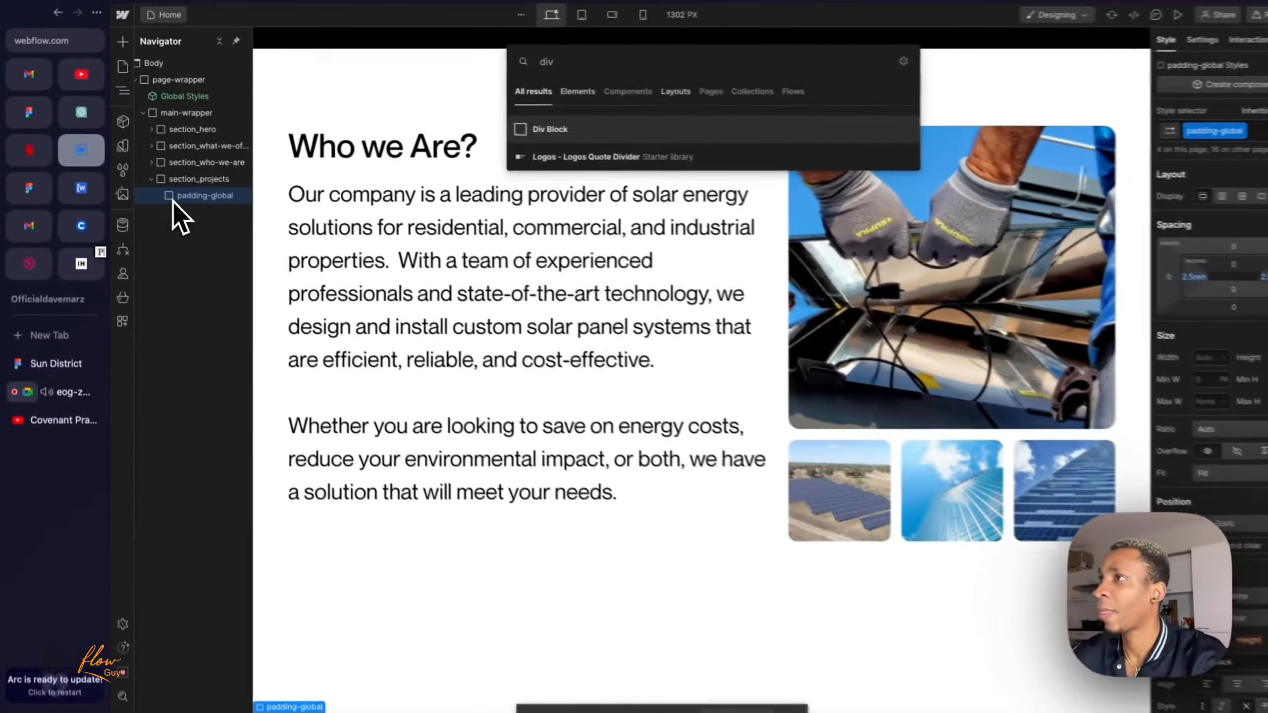
pyautogui.press('Return')
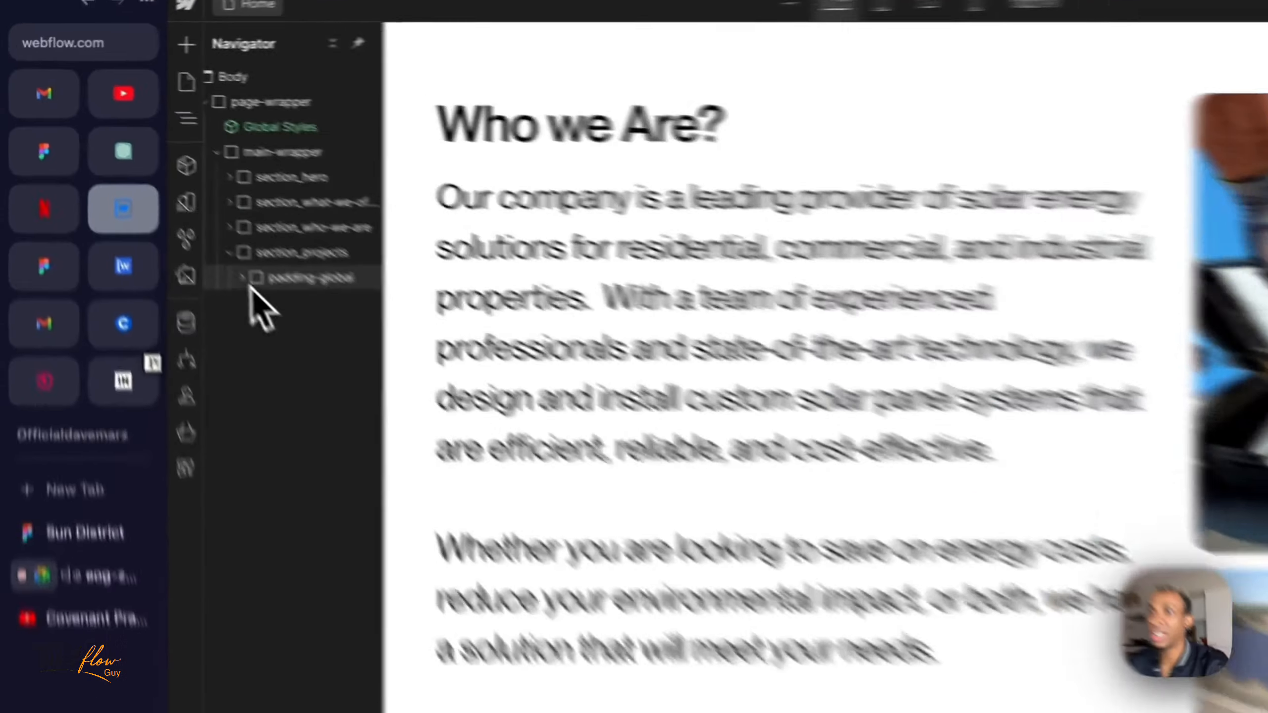
pyautogui.click(154, 190)
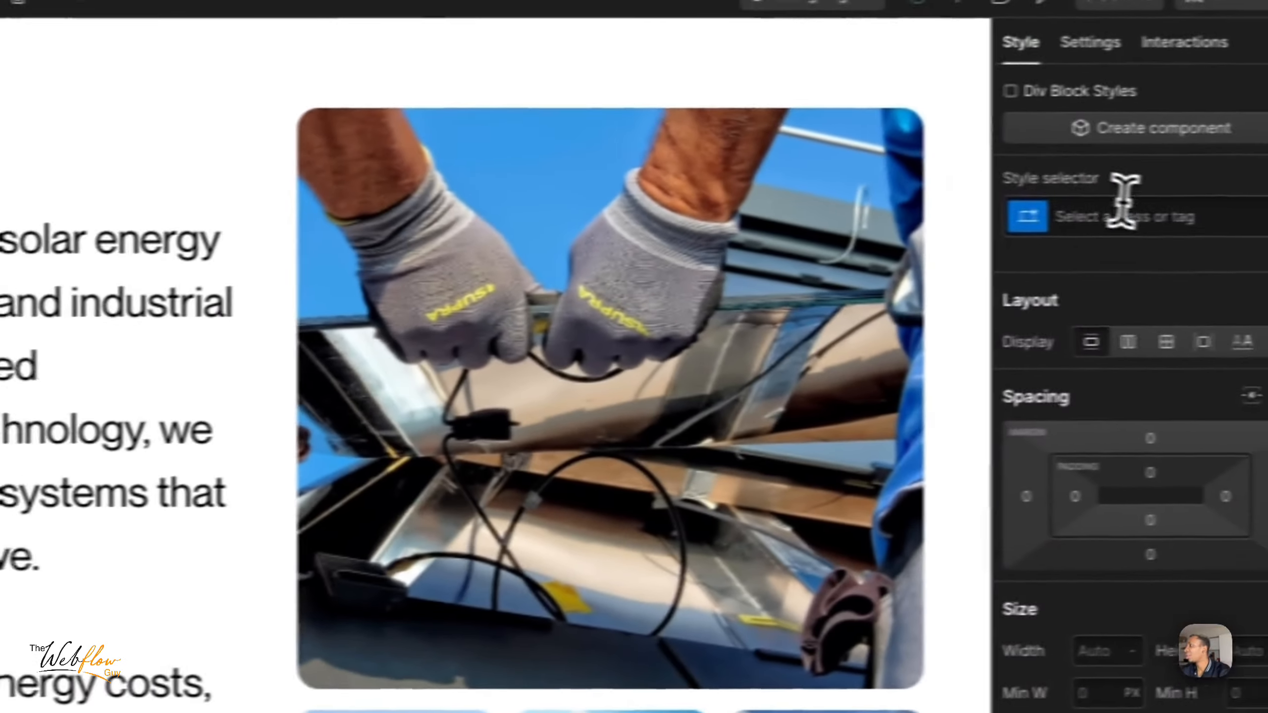
pyautogui.click(1122, 204)
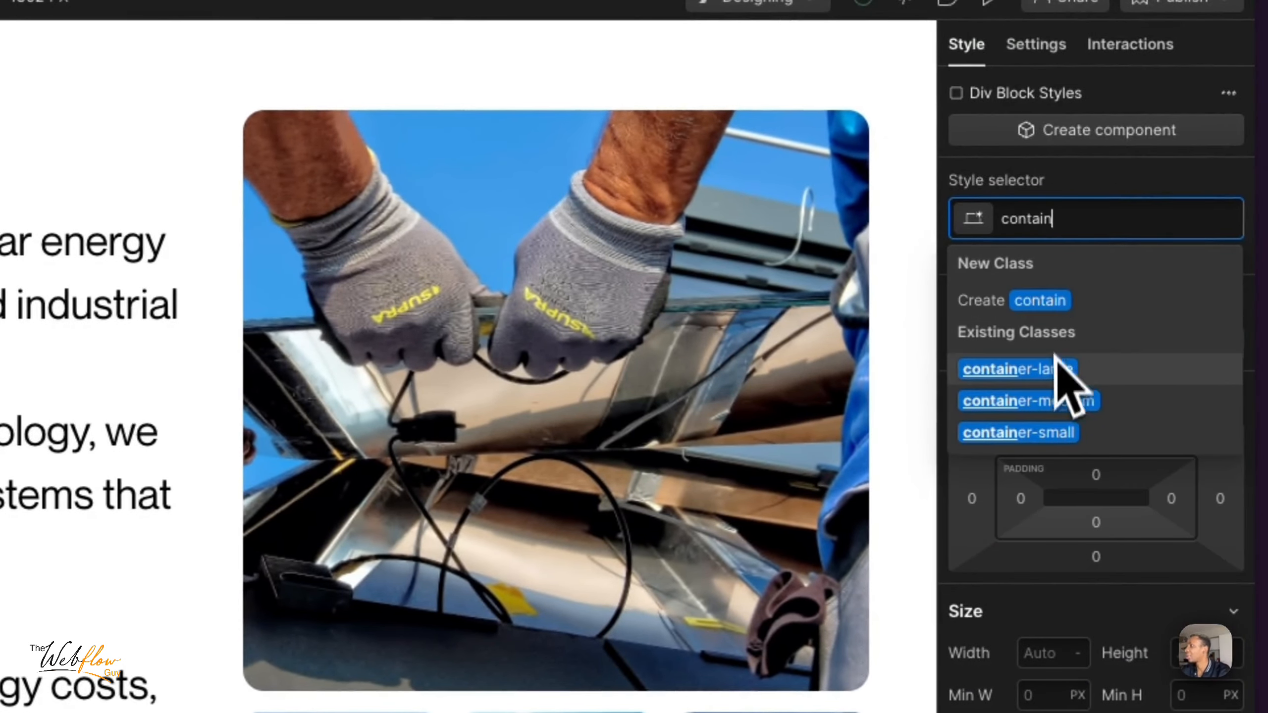
pyautogui.click(1055, 368)
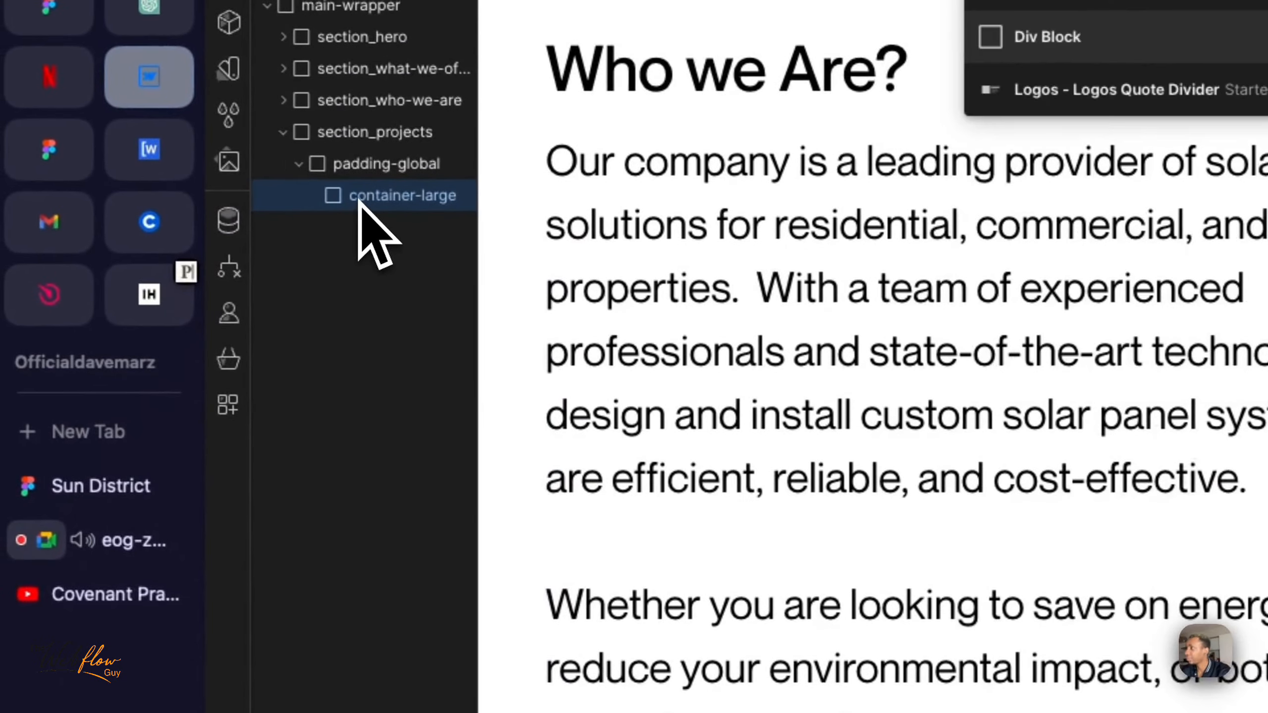
# - Nest a div block inside the new container-large and assign it the padding-section-large class
pyautogui.press('Return')
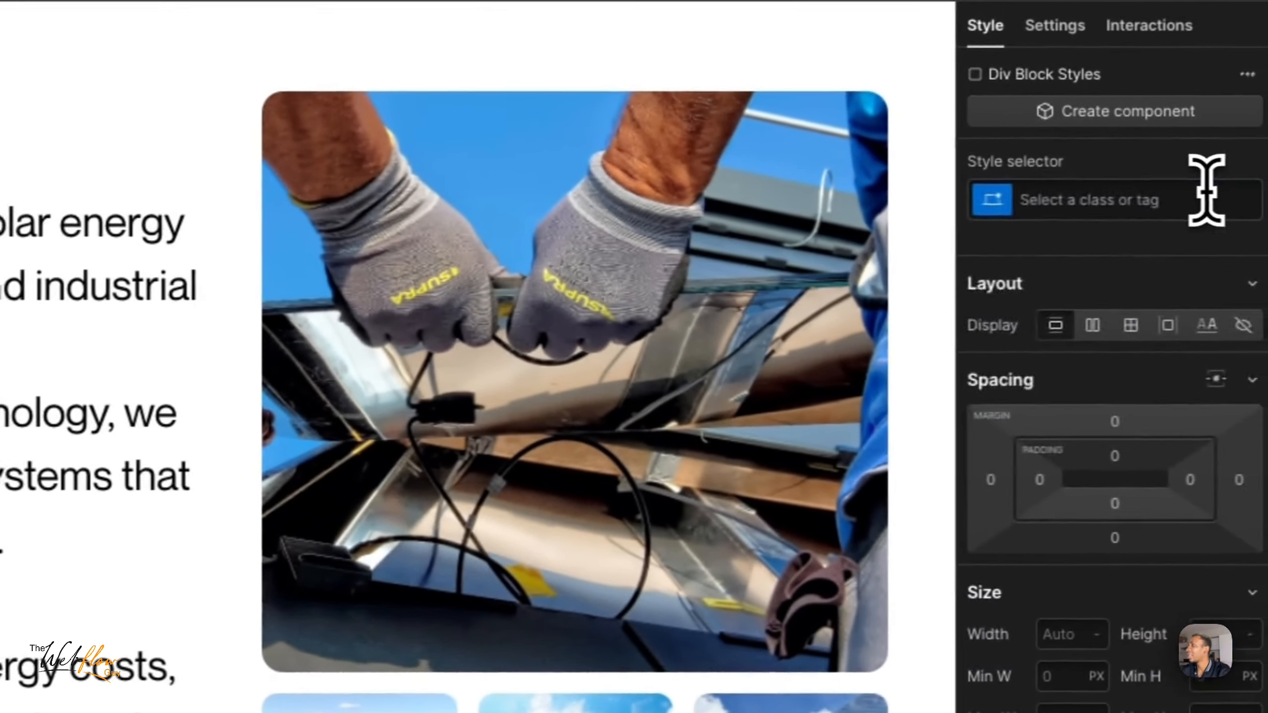
pyautogui.click(1193, 194)
pyautogui.write('paddisec')
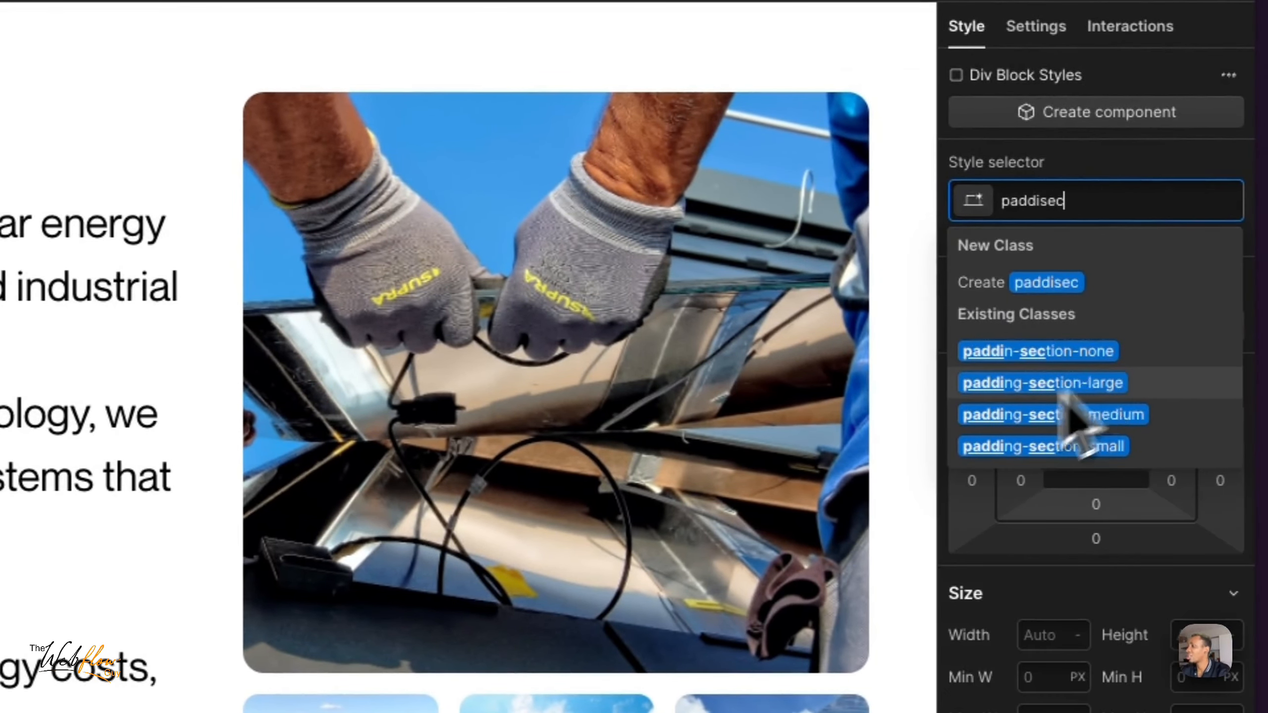
pyautogui.click(1059, 392)
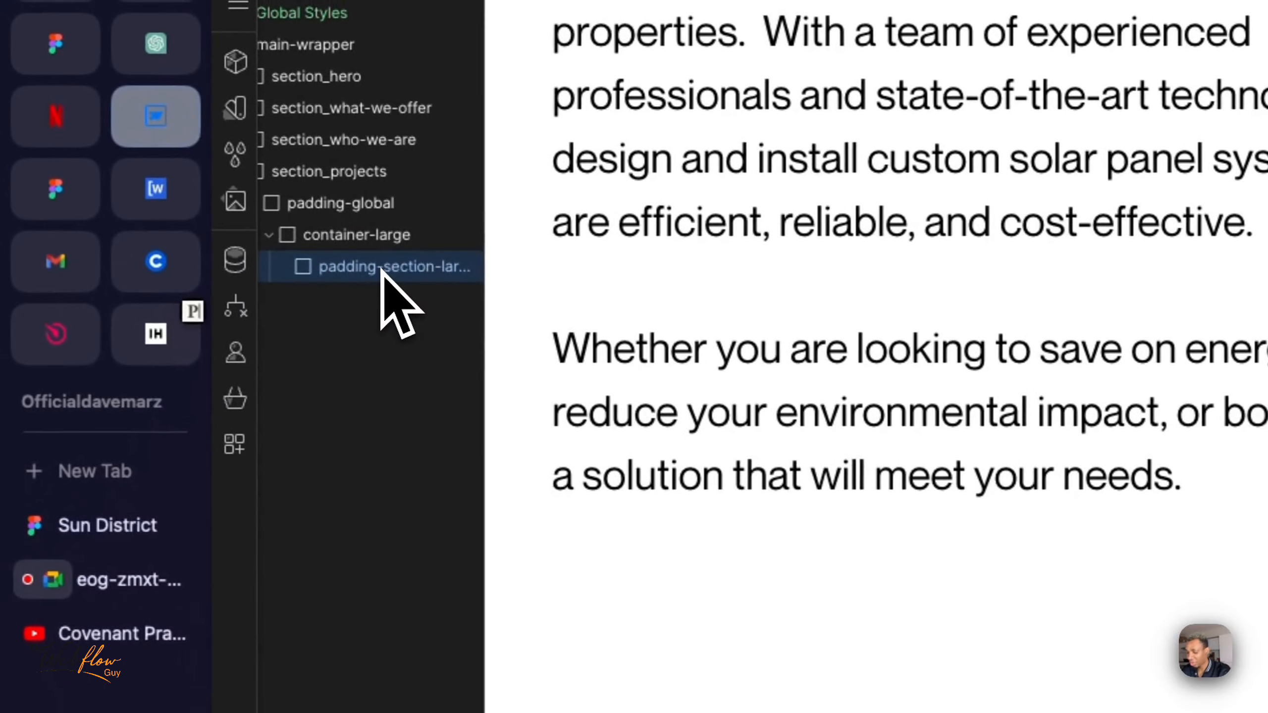
# - Insert a div block inside the new padding-section-large wrapper and create the class project_component for it
pyautogui.press('super+e')
pyautogui.press('Return')
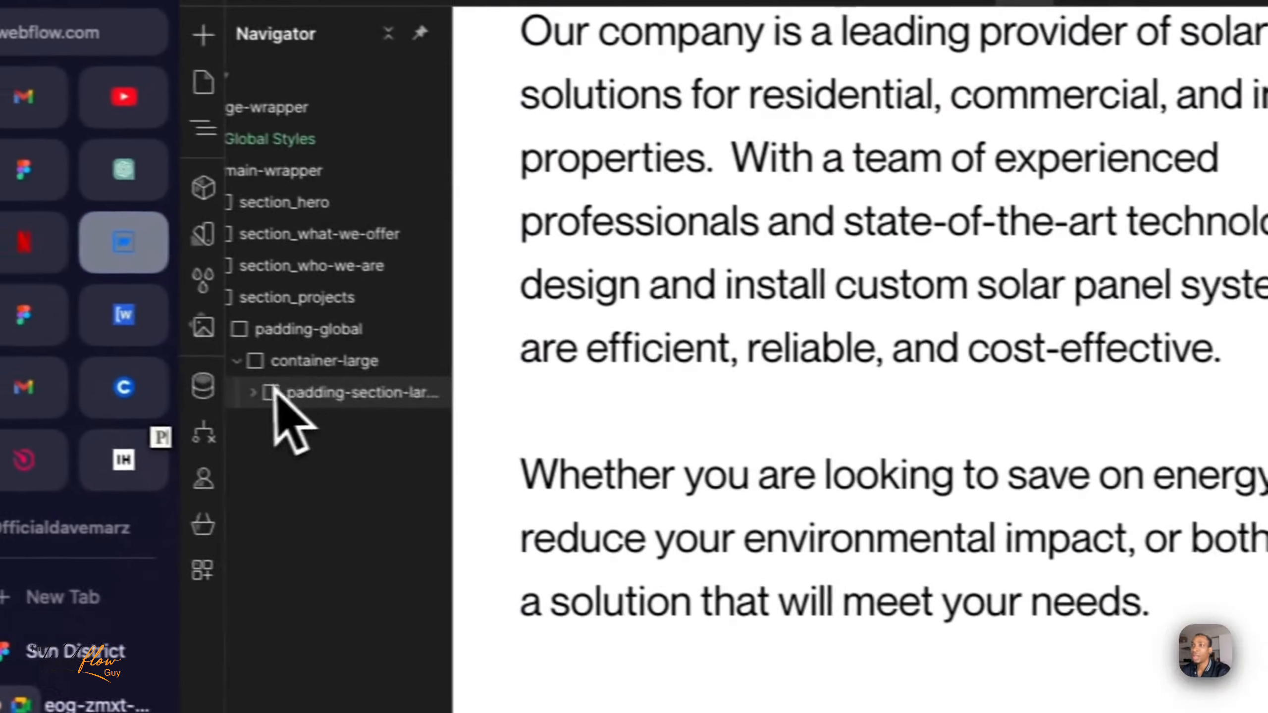
pyautogui.click(265, 395)
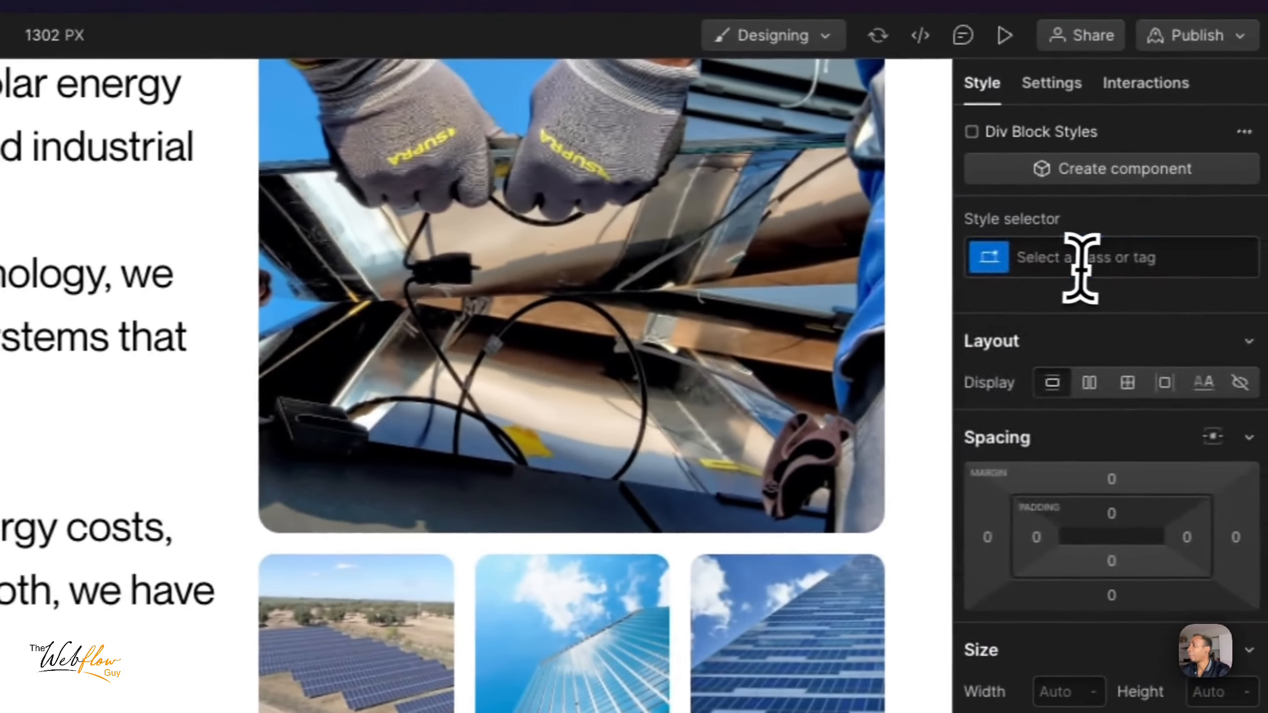
pyautogui.click(1068, 265)
pyautogui.write('pr')
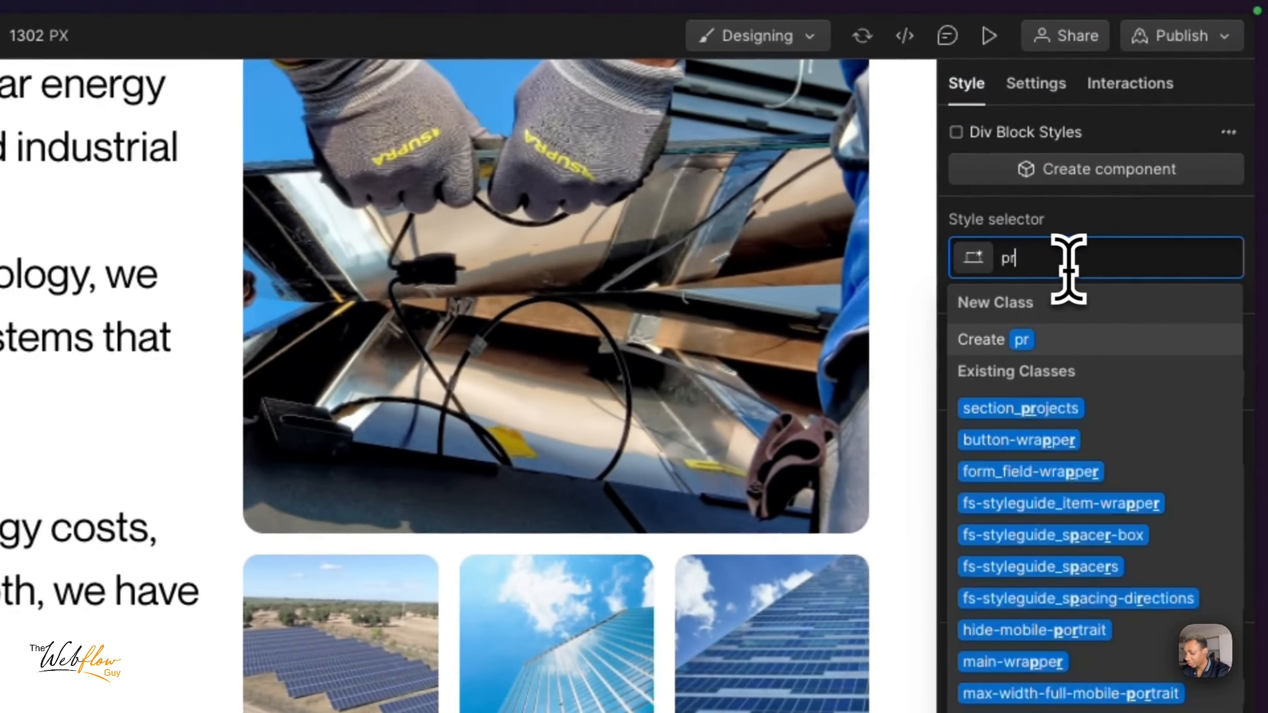
pyautogui.write('ject')
pyautogui.press('BackSpace')
pyautogui.press('BackSpace')
pyautogui.press('BackSpace')
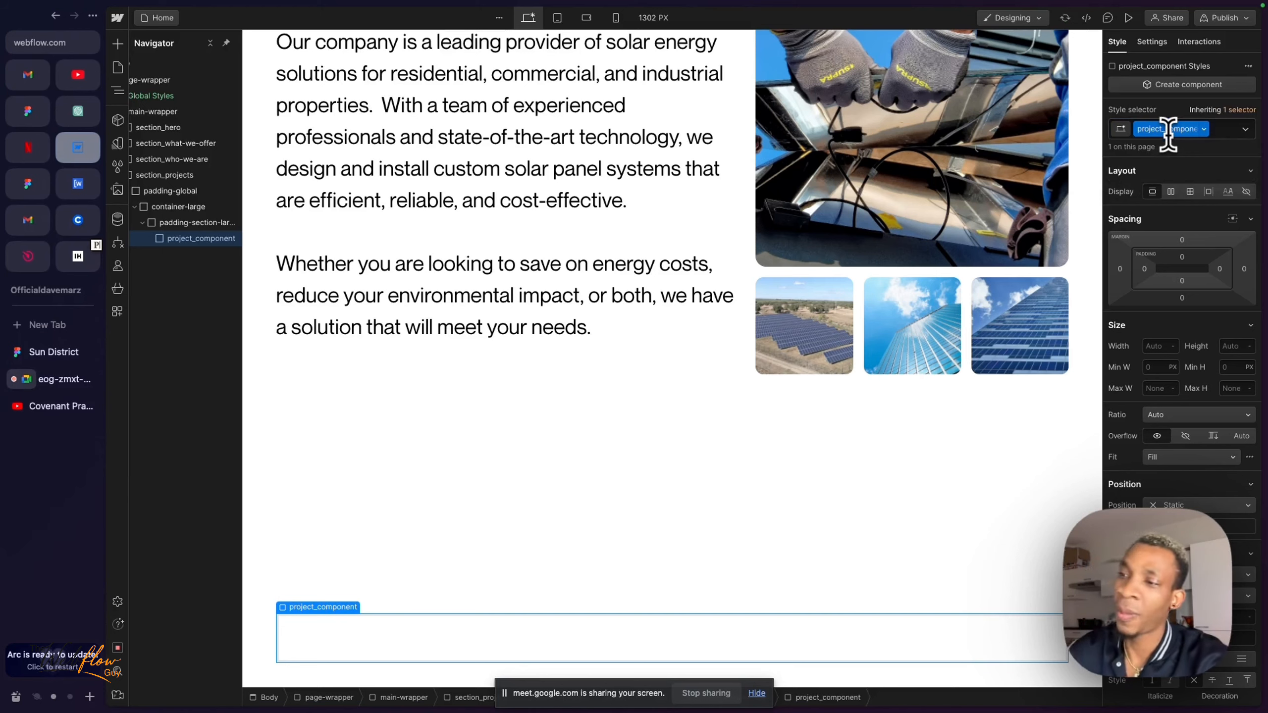
# - Switch to the Sun District design in Figma and inspect the spacing around the Our Projects heading and cards
pyautogui.scroll(-2, 844, 407)
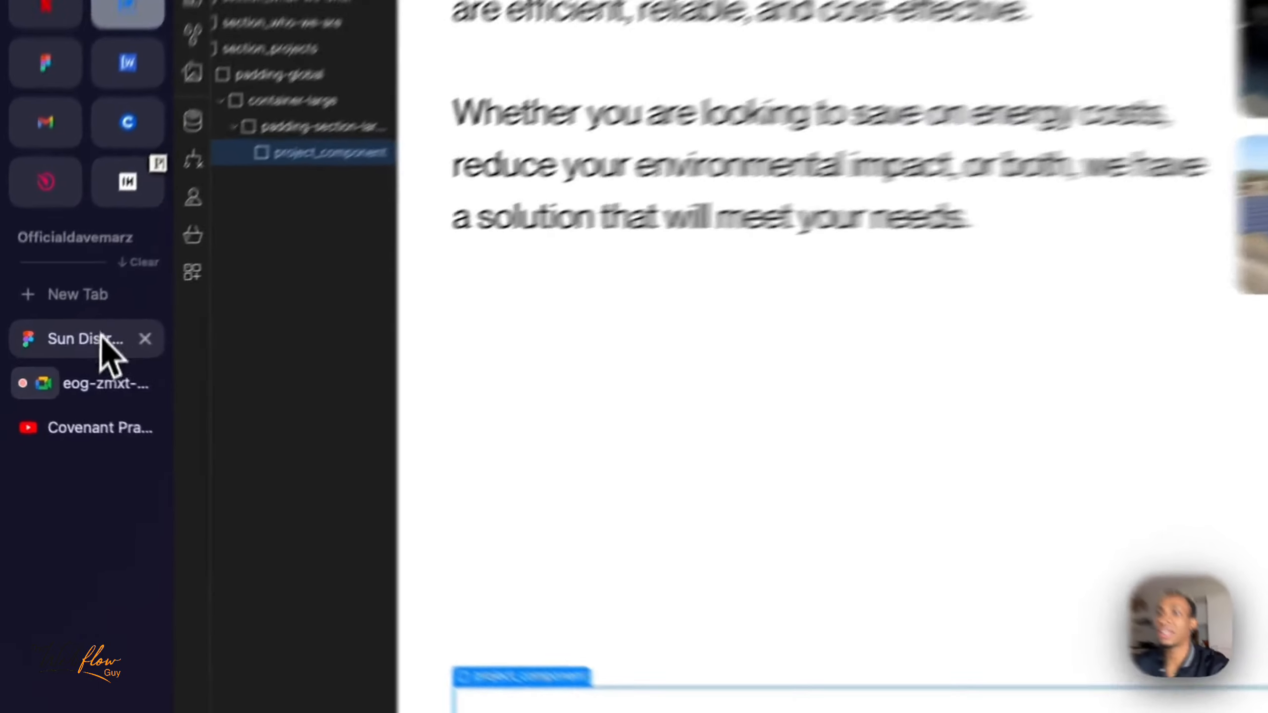
pyautogui.click(50, 351)
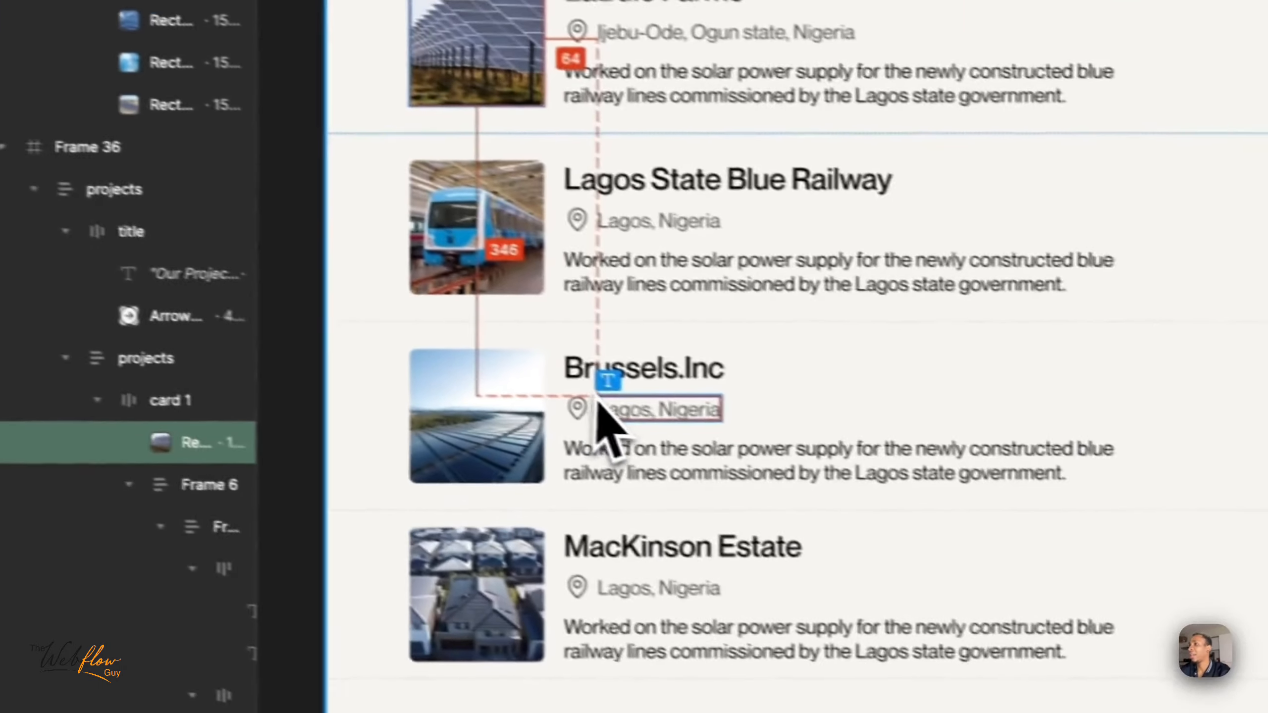
pyautogui.scroll(3, 586, 422)
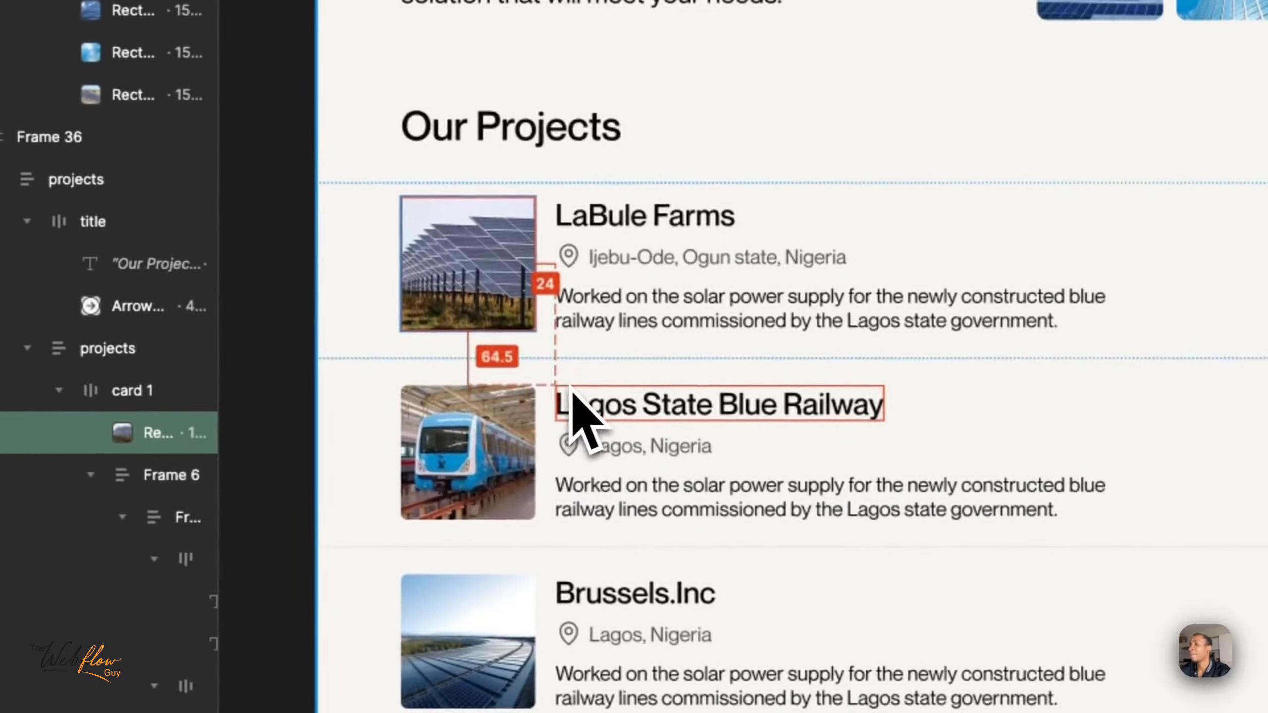
pyautogui.scroll(5, 573, 395)
pyautogui.click(574, 392)
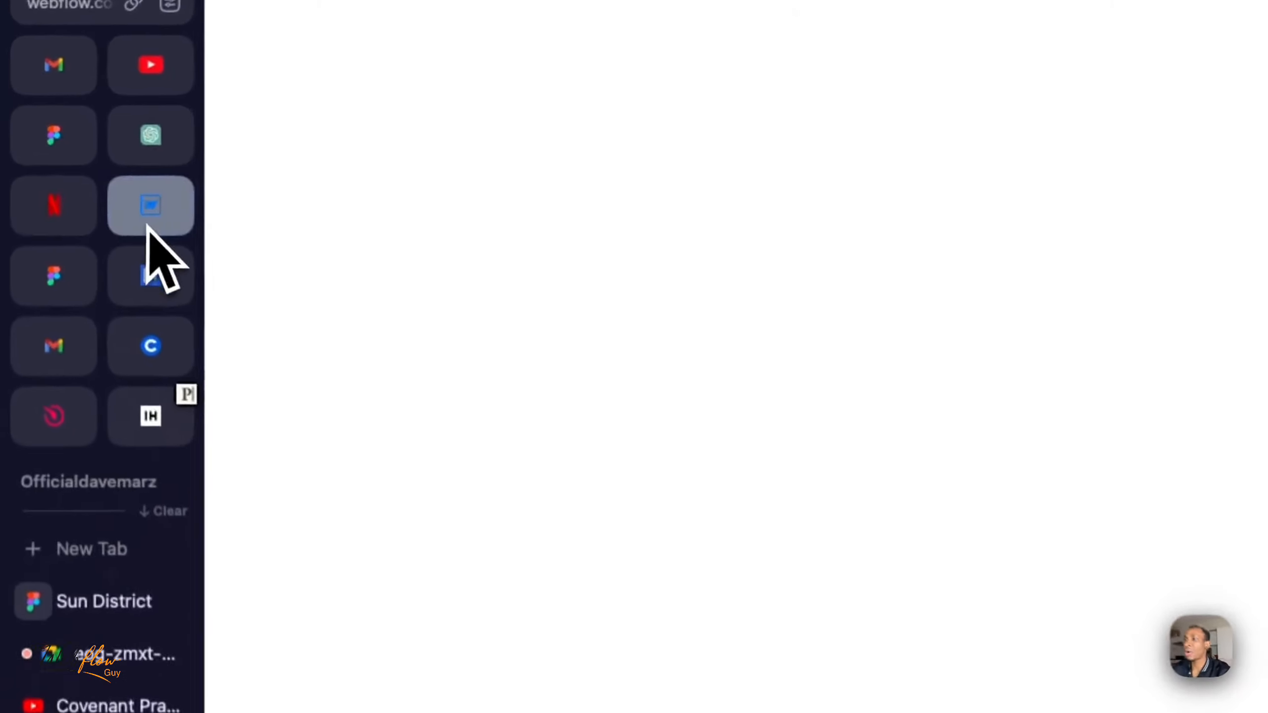
# - Return to Webflow and compare the vertical padding of the padding-section-large wrappers in section_who-we-are and section_projects
pyautogui.click(78, 150)
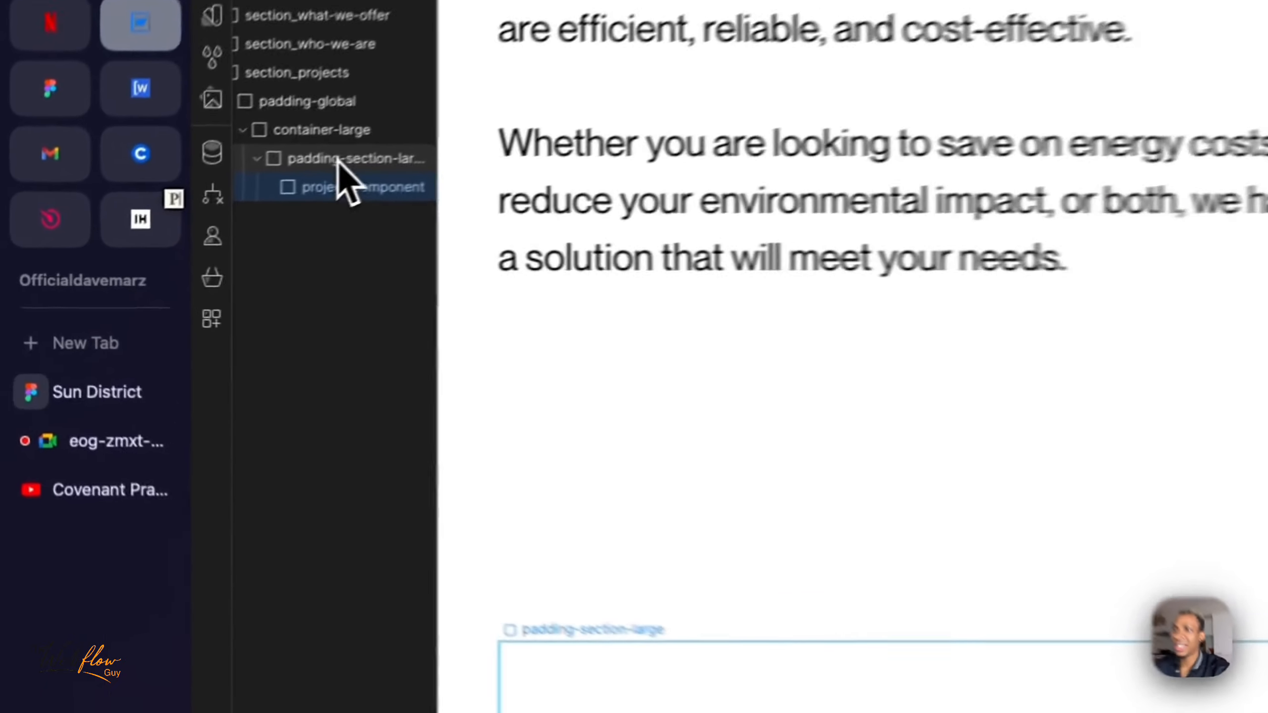
pyautogui.click(185, 222)
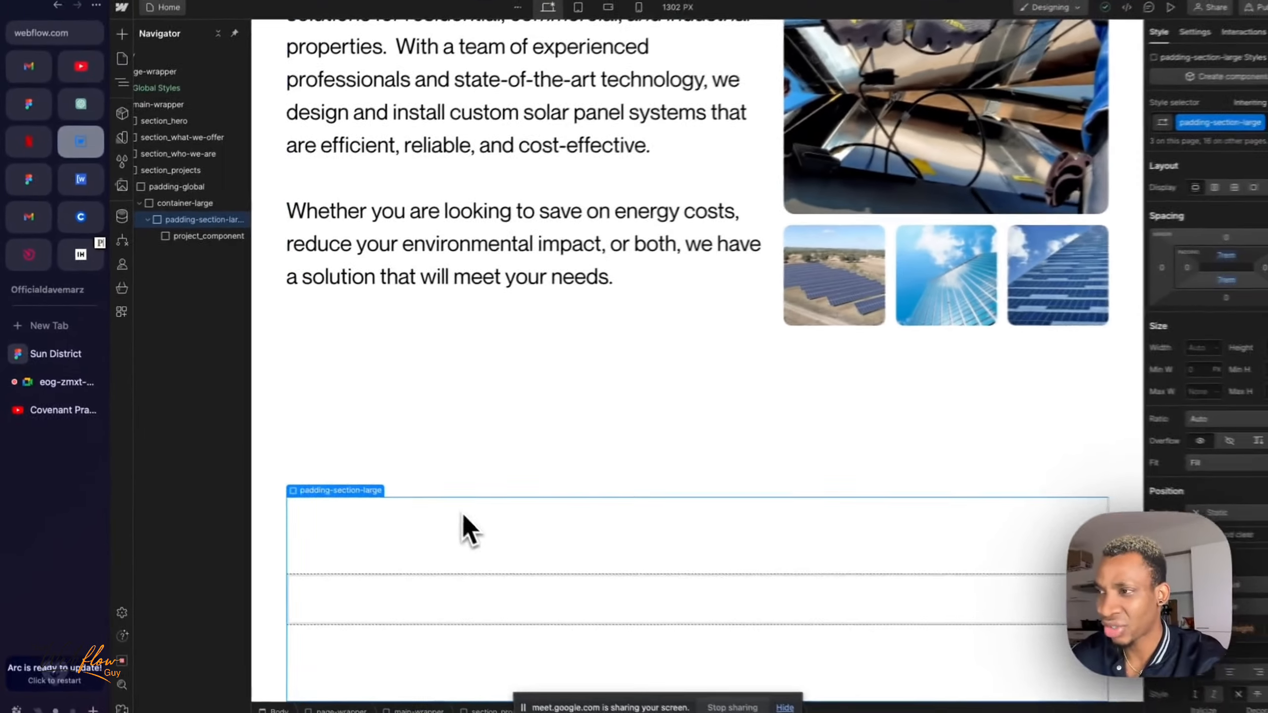
pyautogui.hscroll(-1, 161, 192)
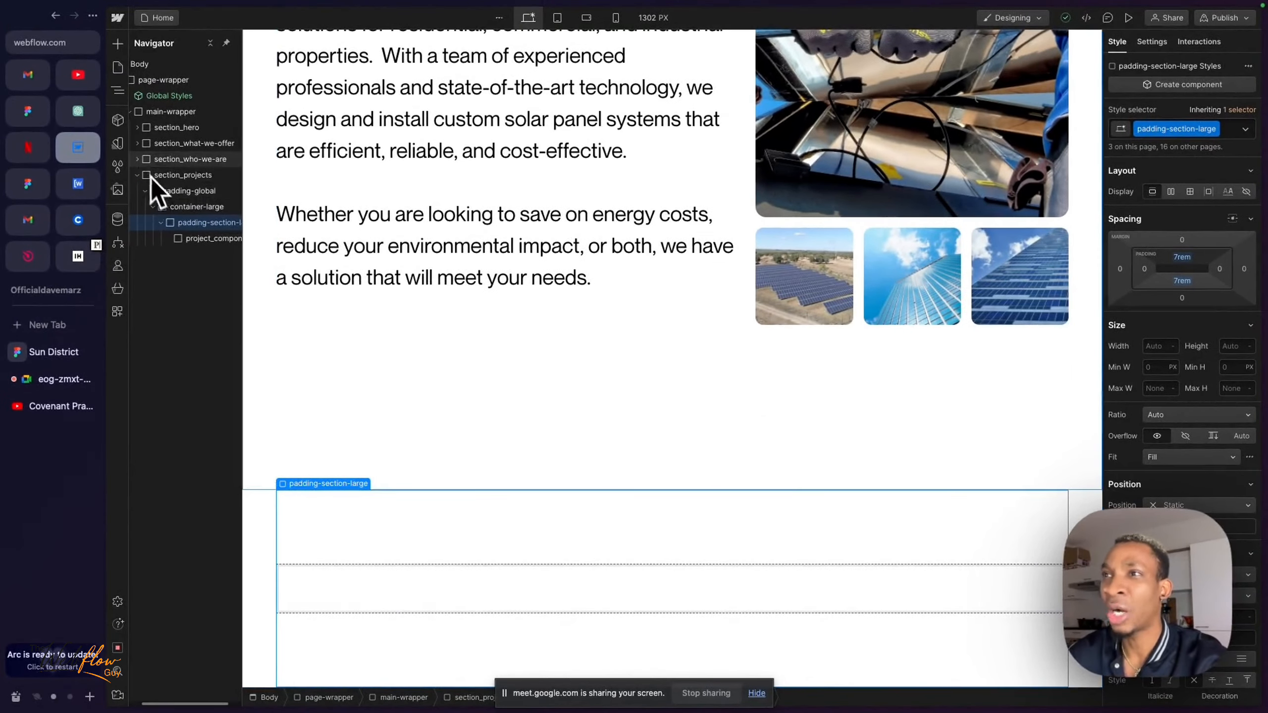
pyautogui.click(137, 161)
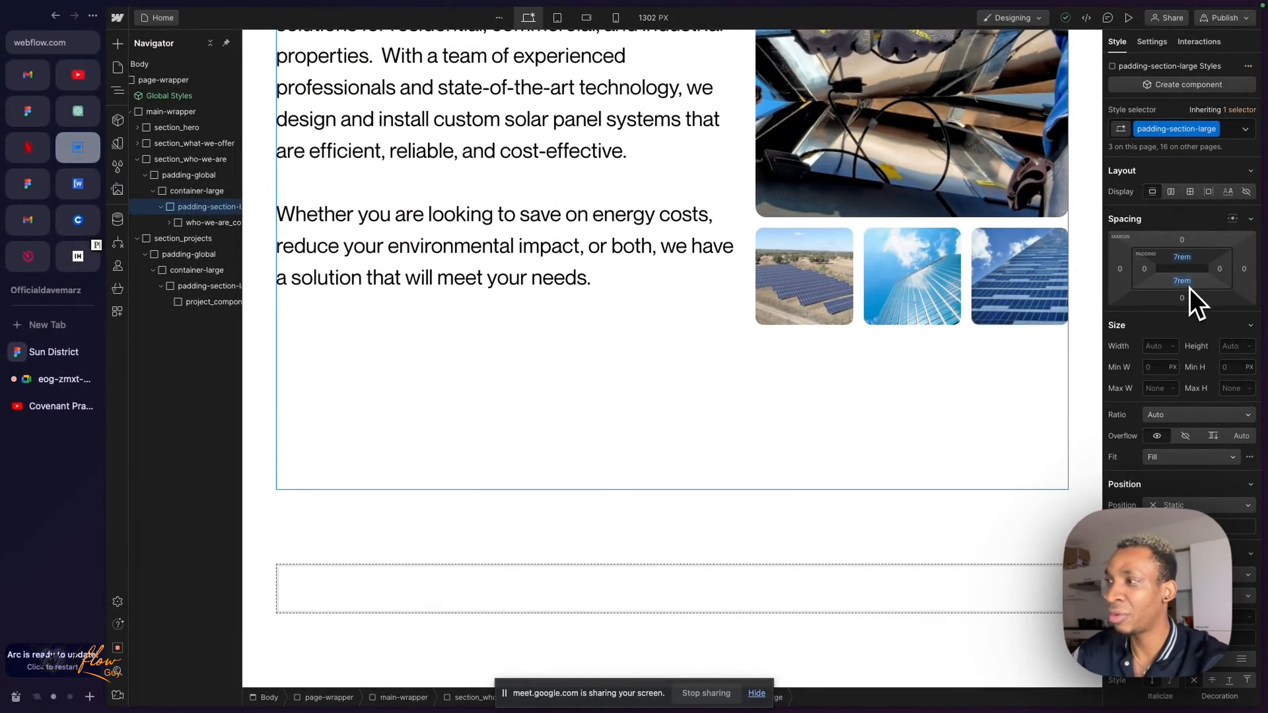
pyautogui.click(212, 287)
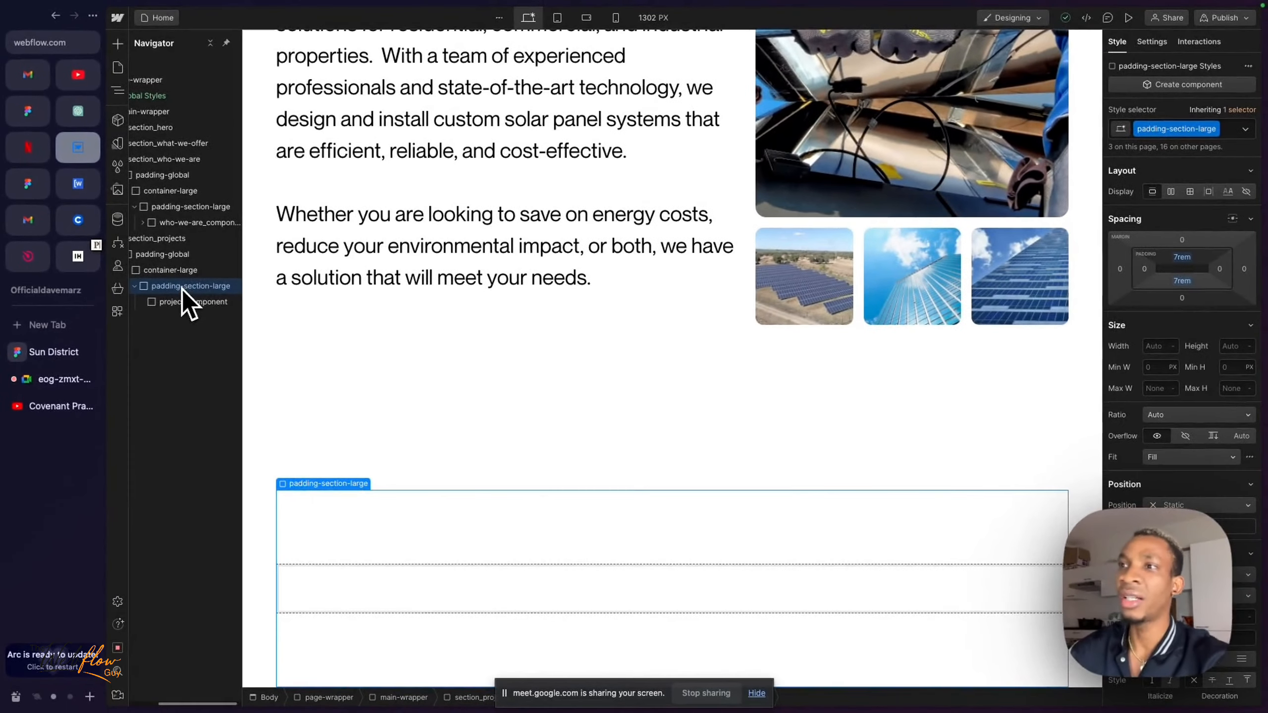
pyautogui.hscroll(-2, 185, 285)
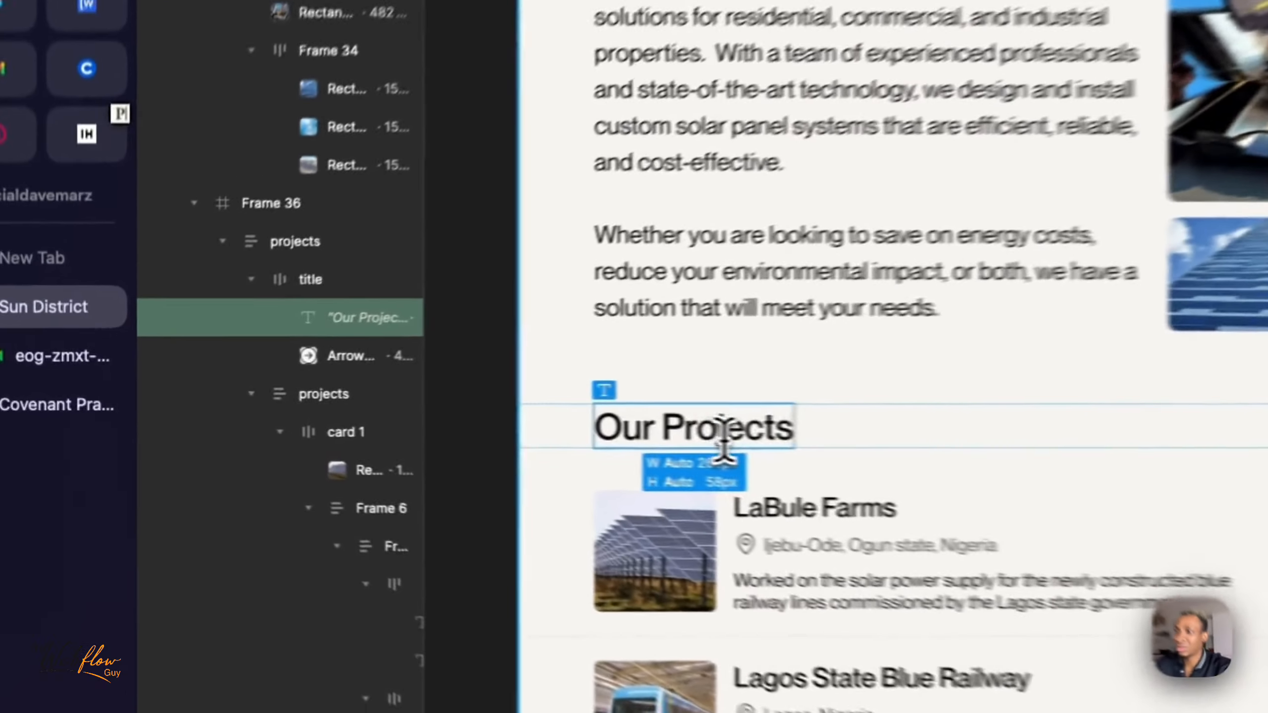
# - Check the Our Projects heading spacing in Figma, and in Webflow replace section_projects' padding-section-large class with paddin-section-none
pyautogui.doubleClick(724, 440)
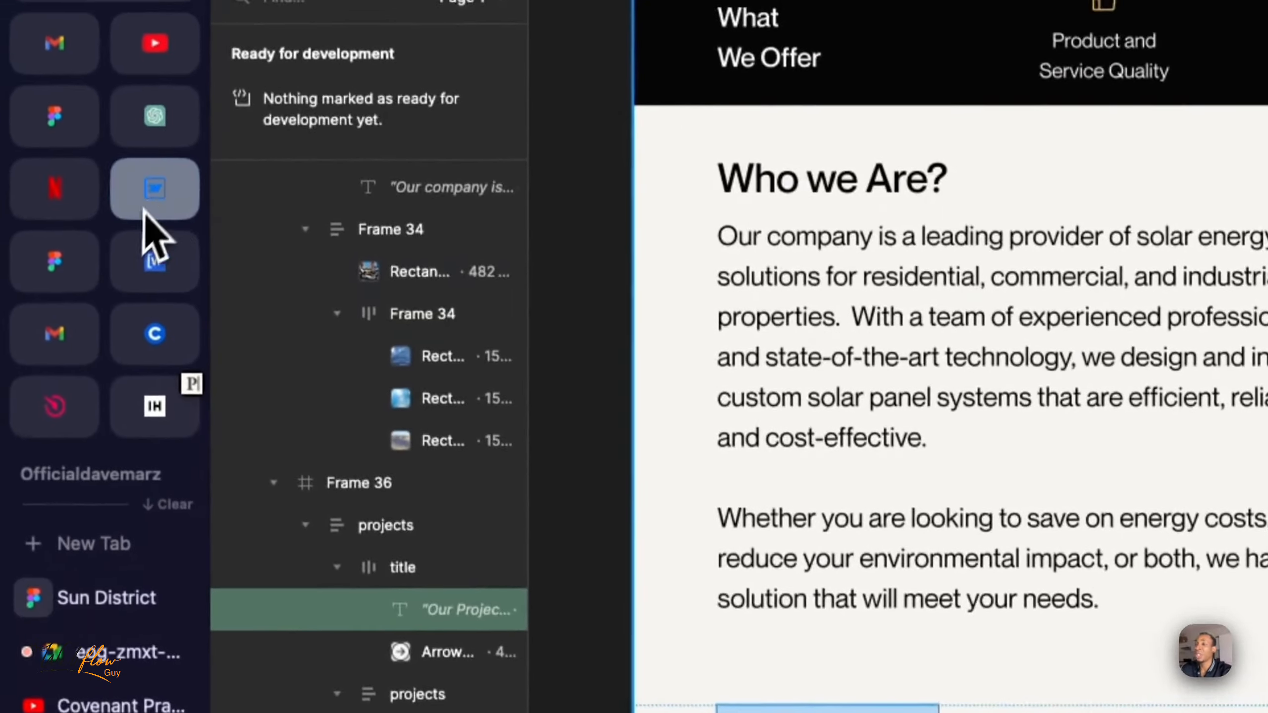
pyautogui.click(142, 127)
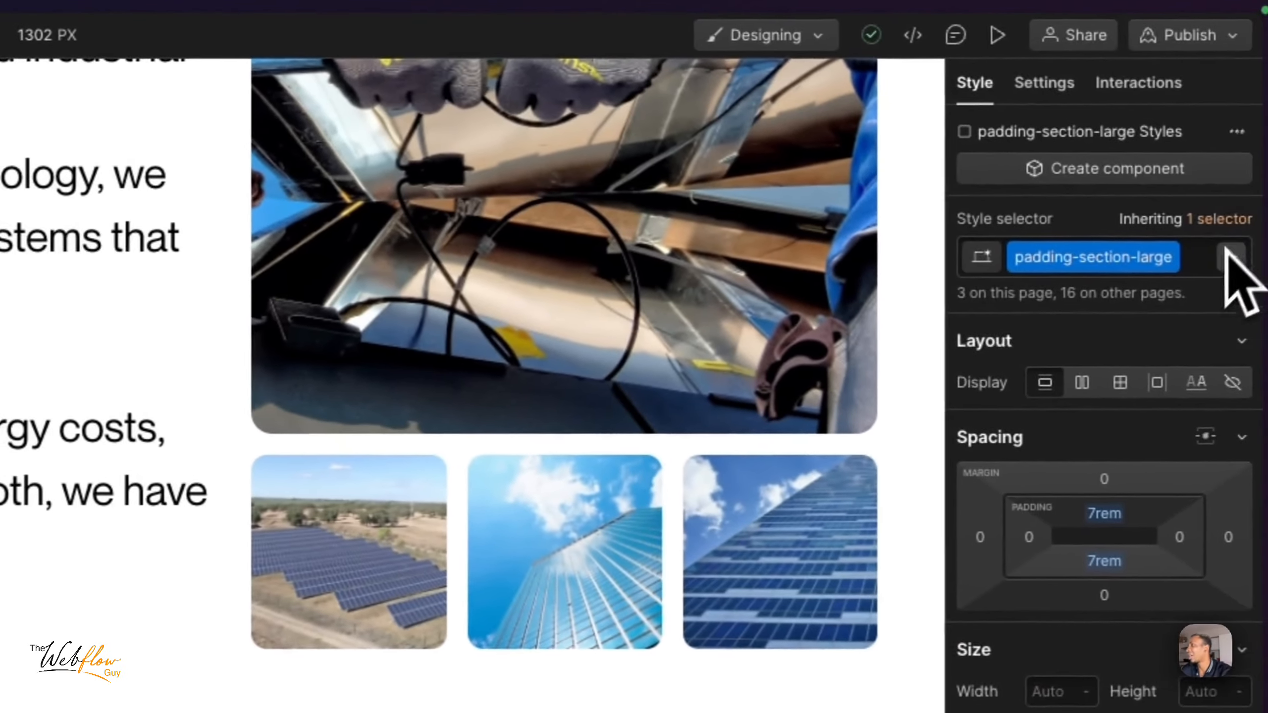
pyautogui.click(1202, 261)
pyautogui.press('BackSpace')
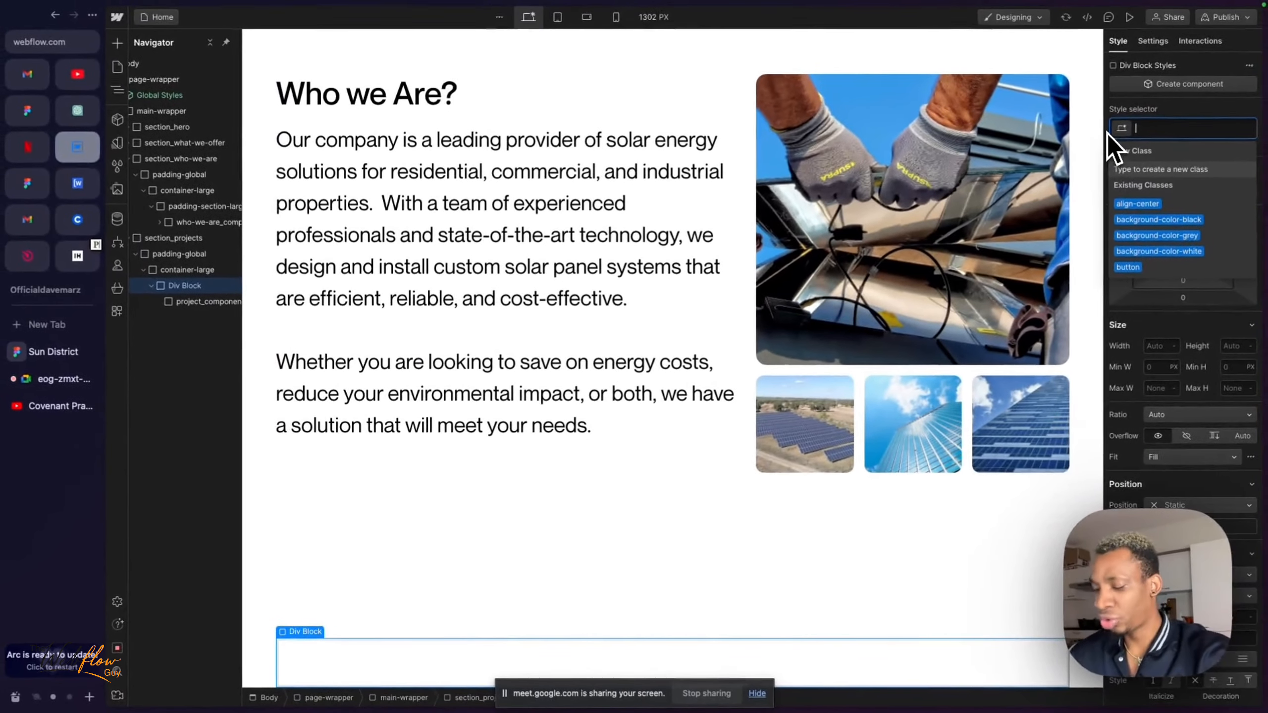
pyautogui.write('pasec')
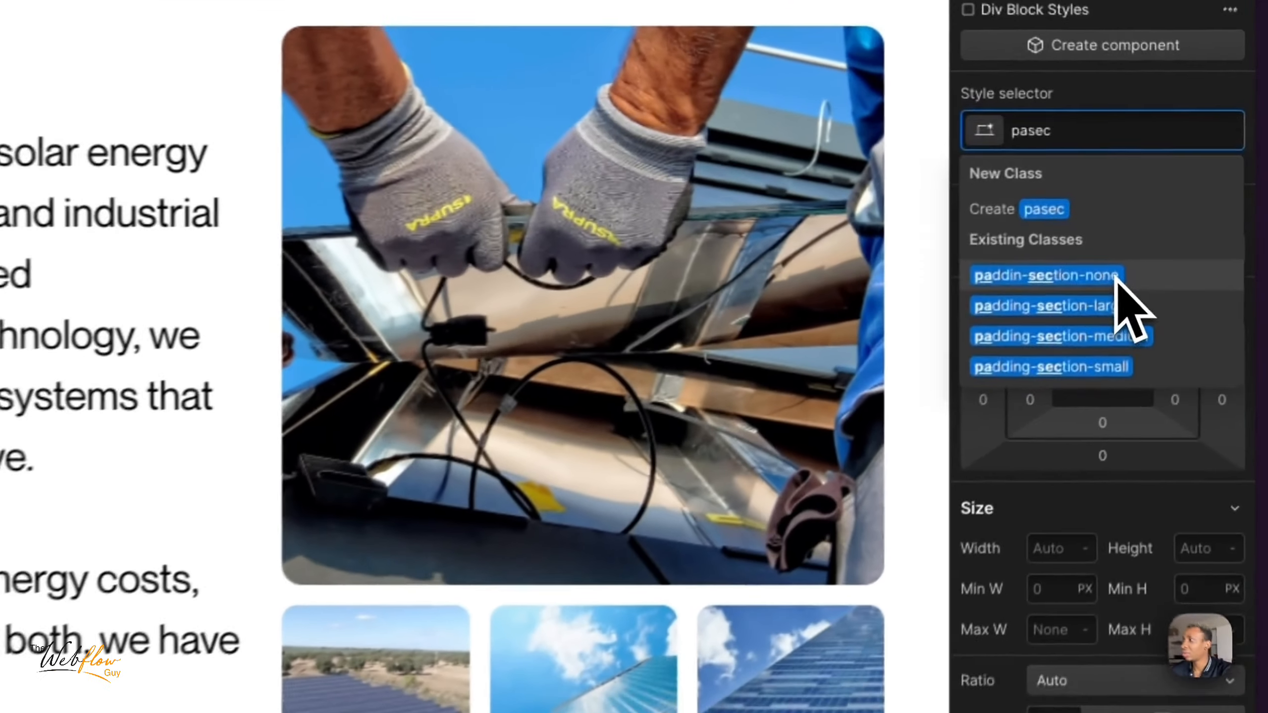
pyautogui.click(1188, 204)
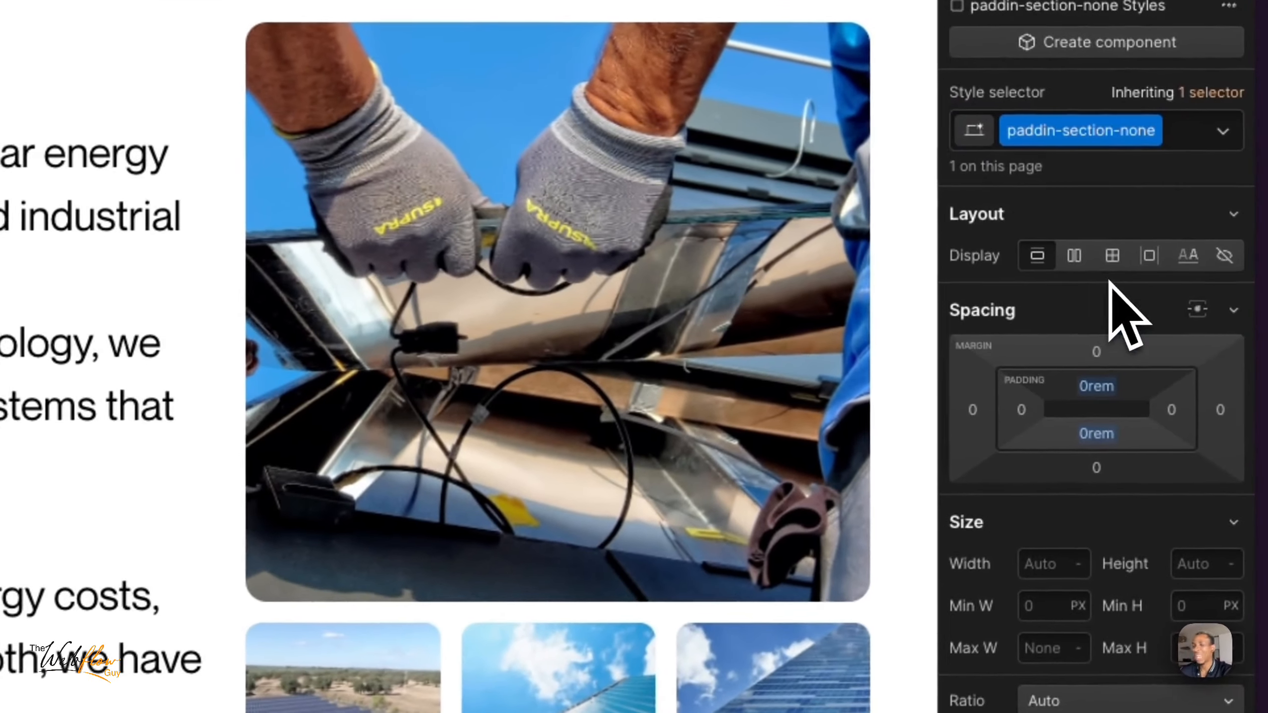
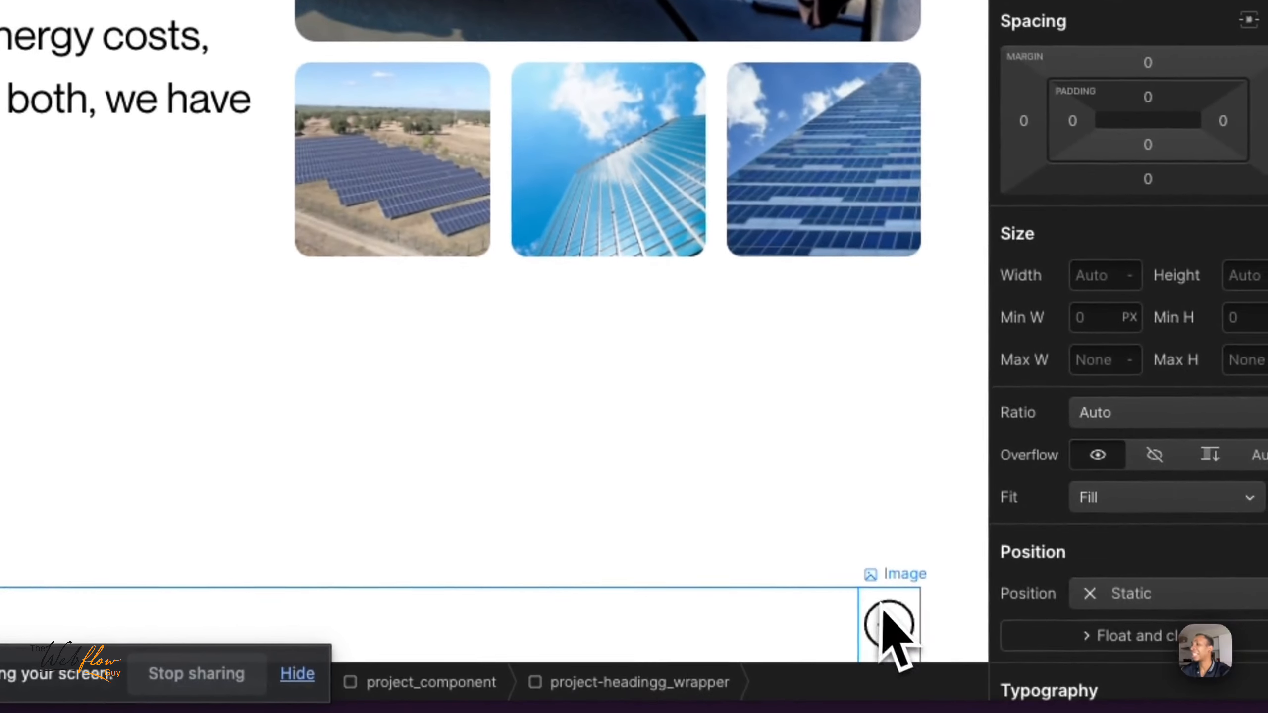
# - Insert a link block in project-headingg_wrapper and nest the arrow image inside it
pyautogui.click(885, 628)
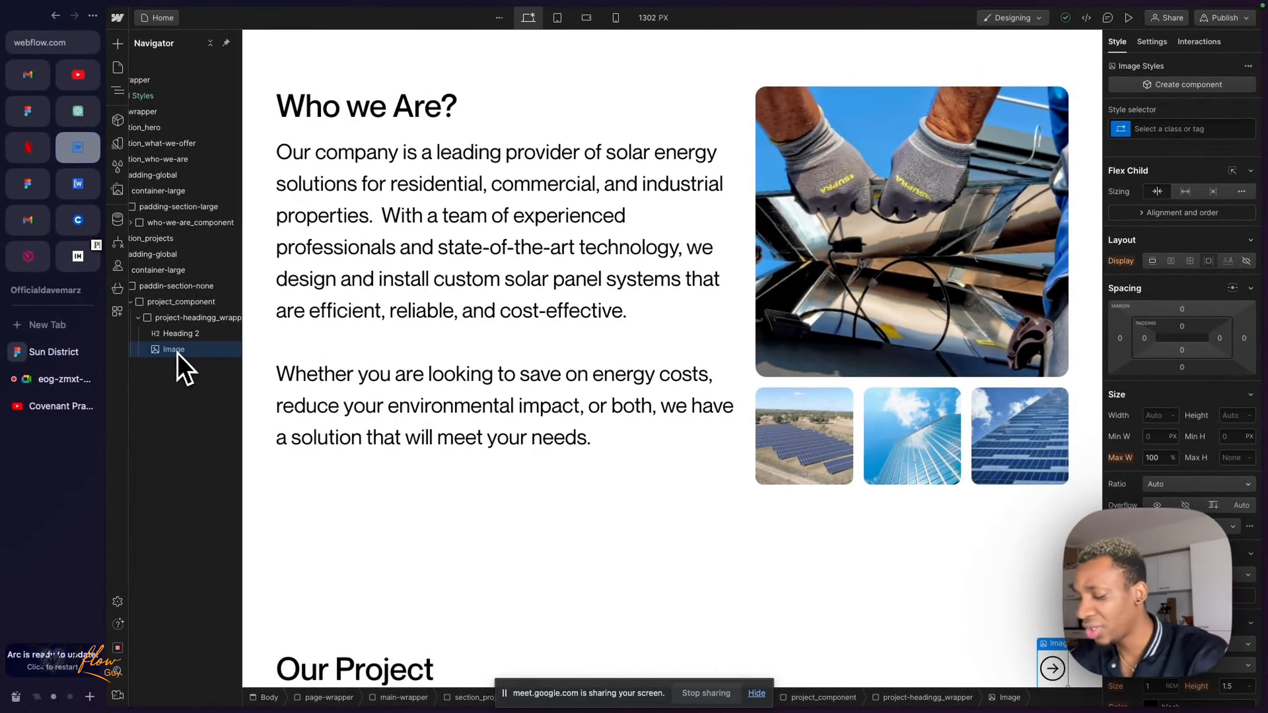
pyautogui.press('super+e')
pyautogui.write('link')
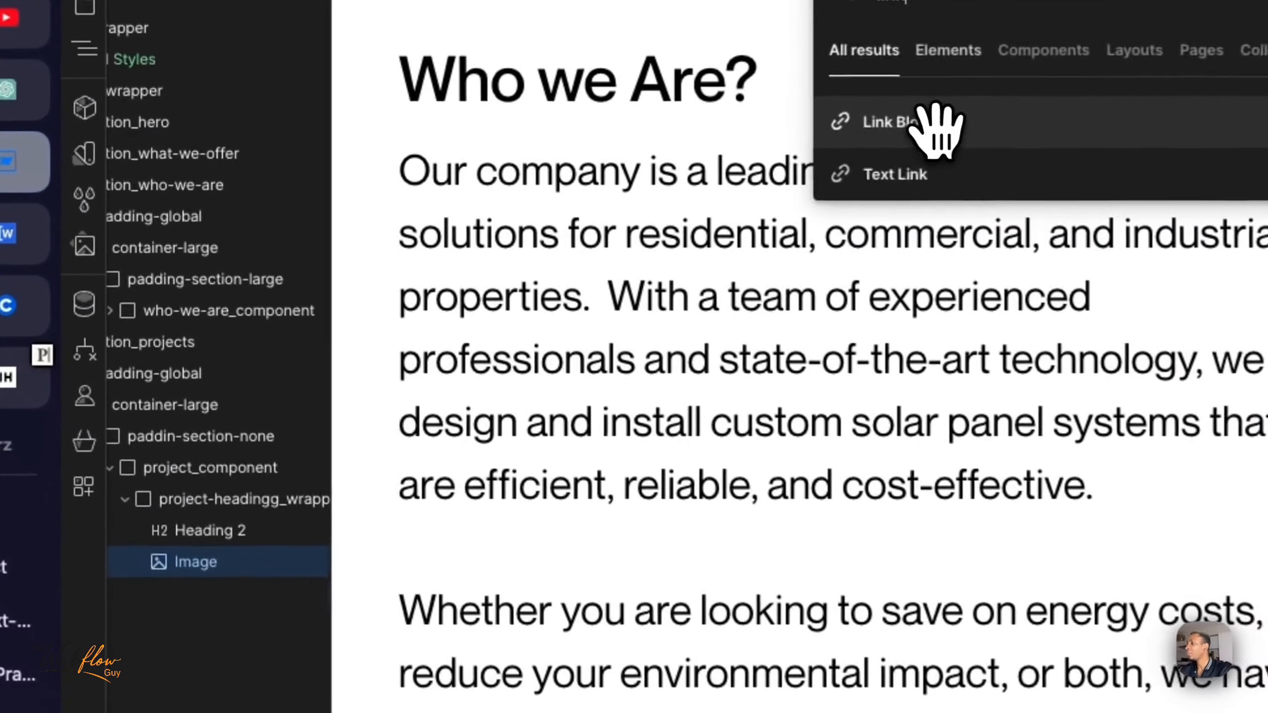
pyautogui.click(547, 129)
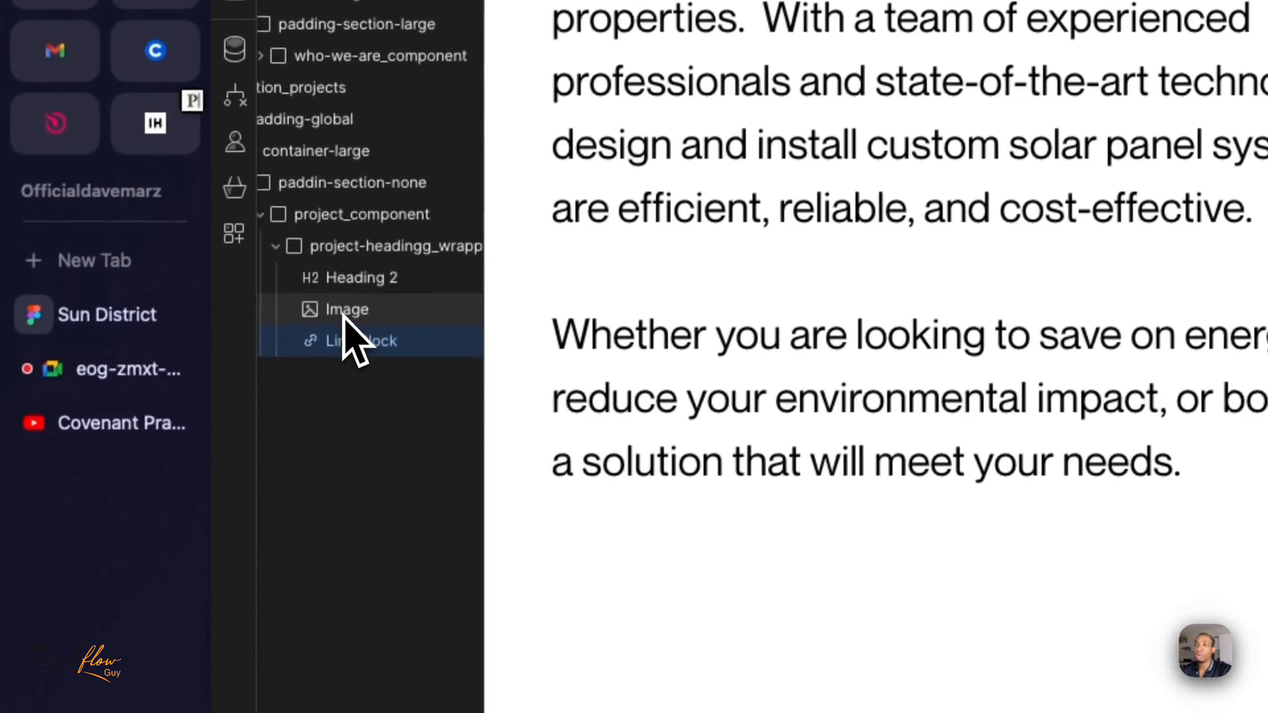
pyautogui.click(217, 566)
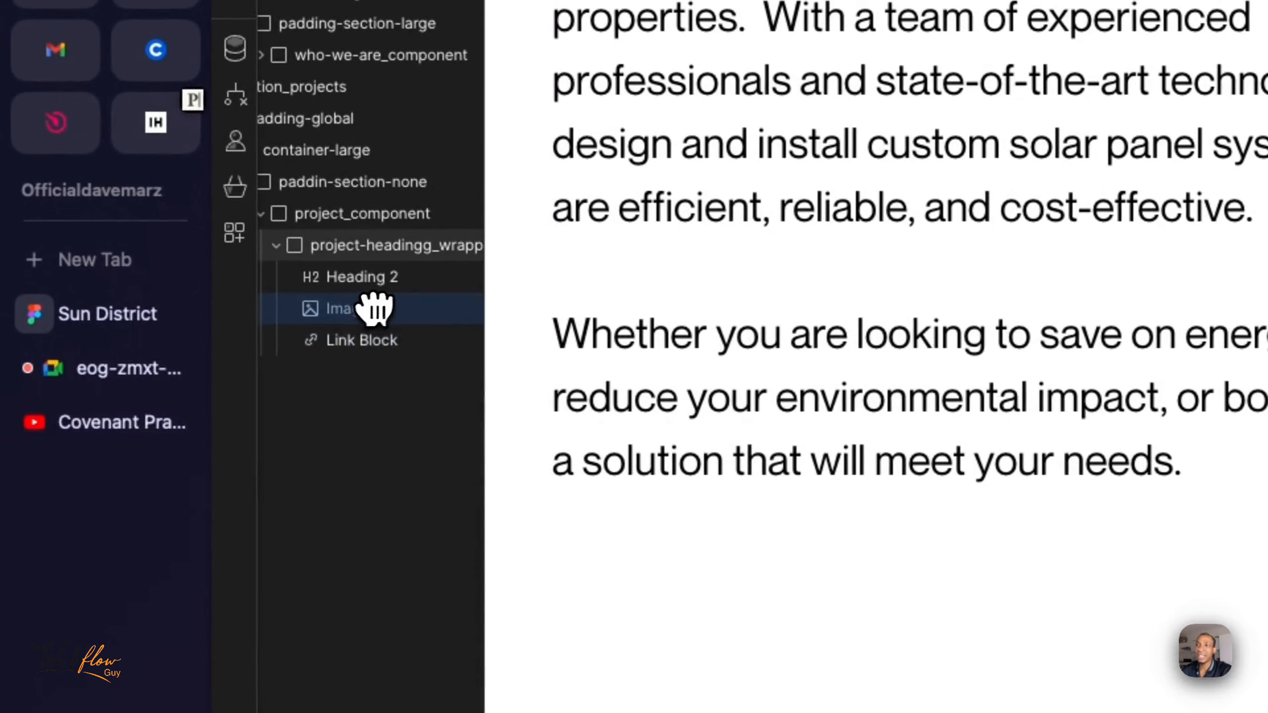
pyautogui.moveTo(375, 309)
pyautogui.mouseDown()
pyautogui.moveTo(352, 341)
pyautogui.moveTo(364, 314)
pyautogui.mouseUp()
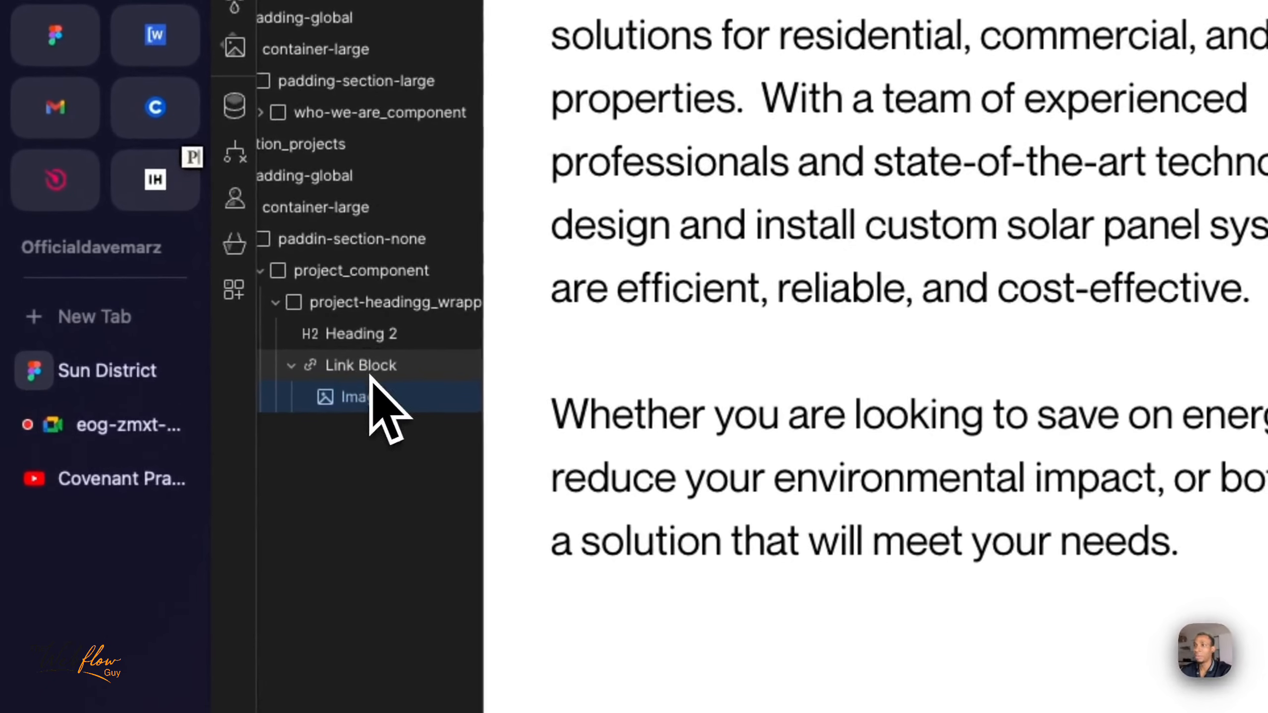
# - Create the class project-icon_link for the link block around the arrow image
pyautogui.click(361, 376)
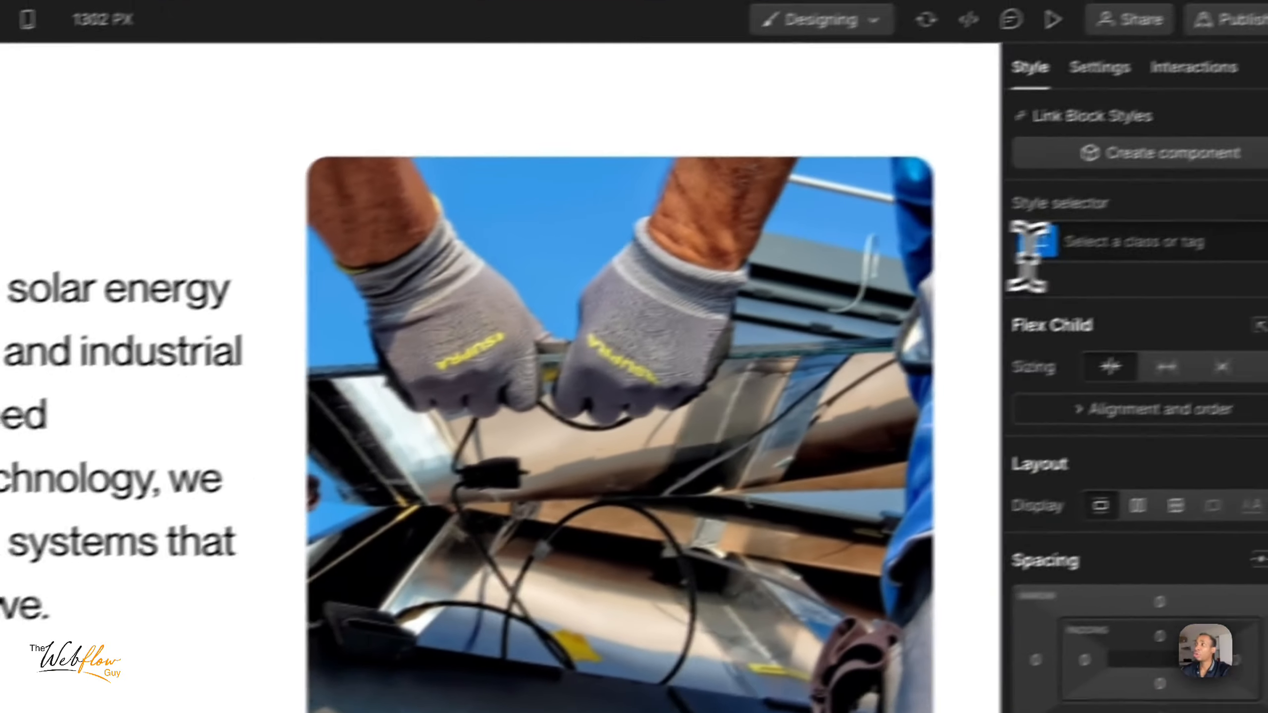
pyautogui.click(1044, 263)
pyautogui.write('pr')
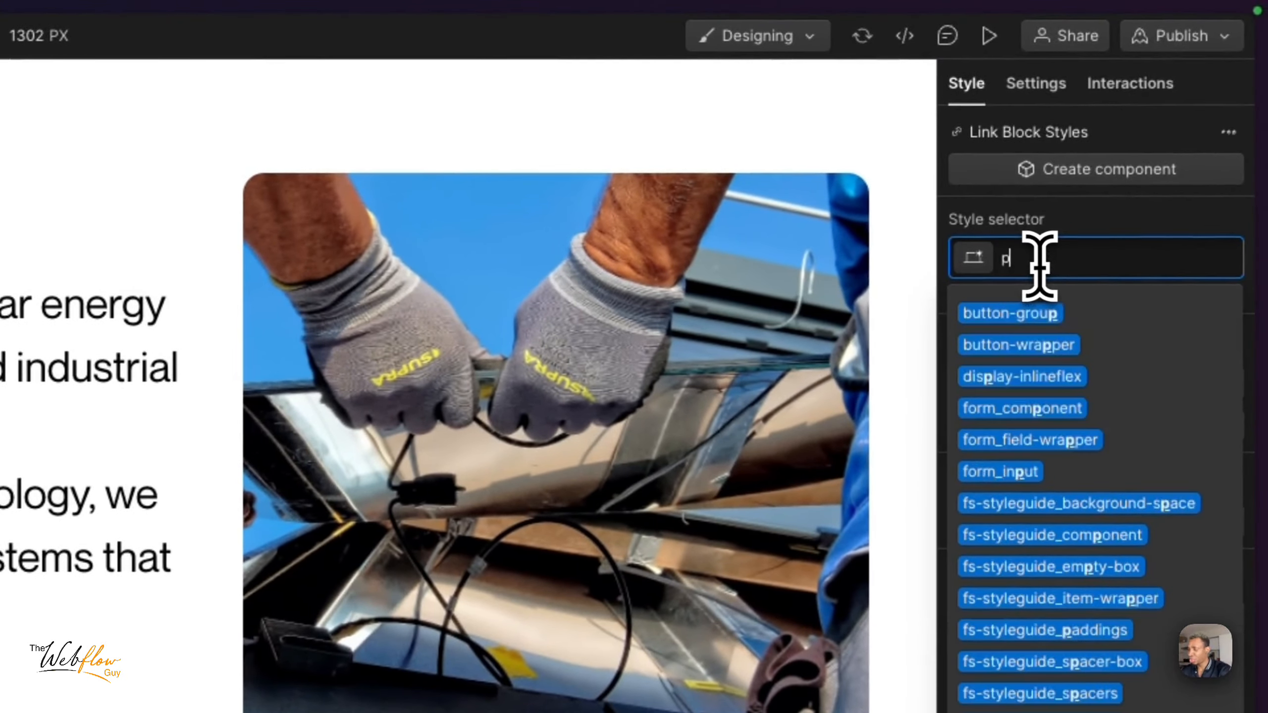
pyautogui.write('ojrct')
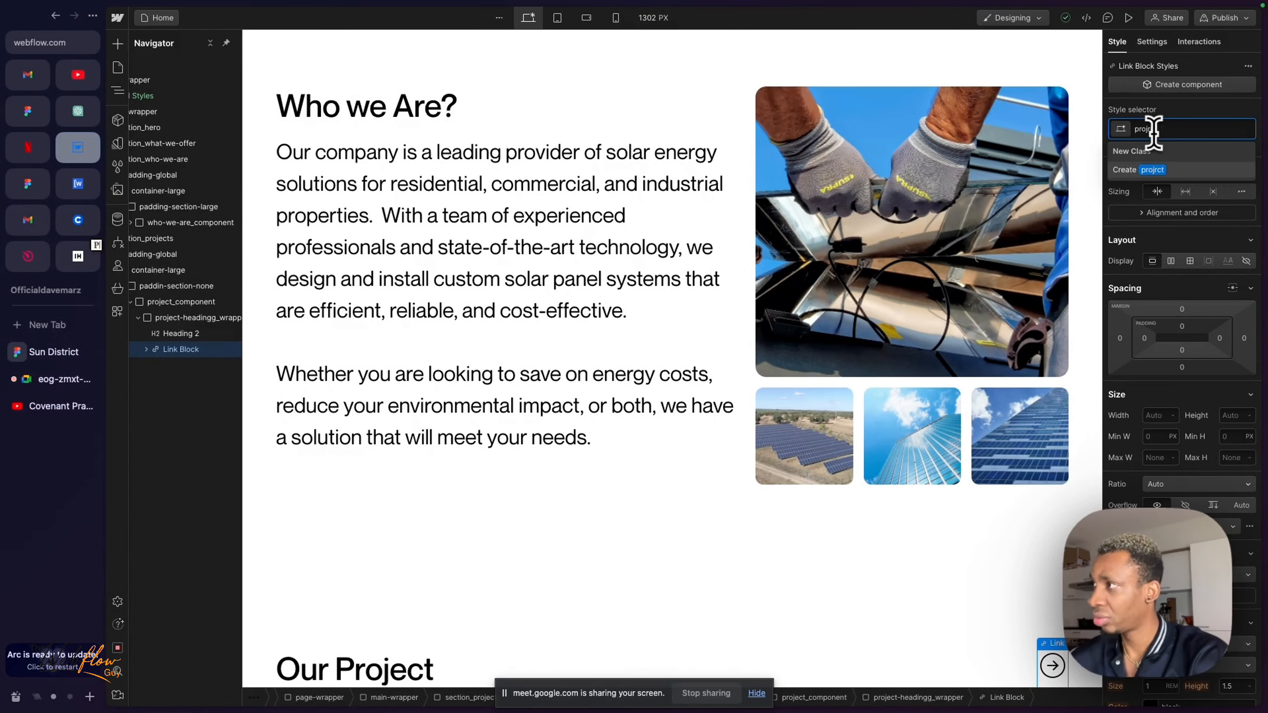
pyautogui.press('BackSpace')
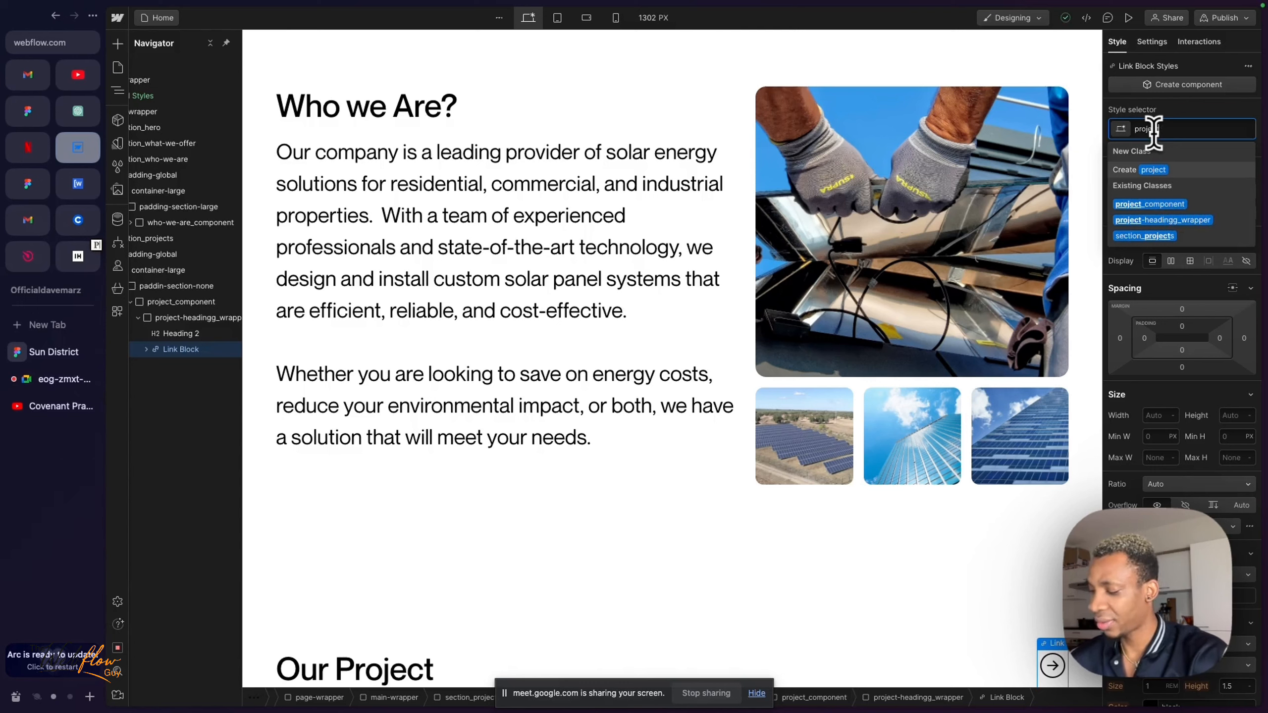
pyautogui.write('ect-icon_link')
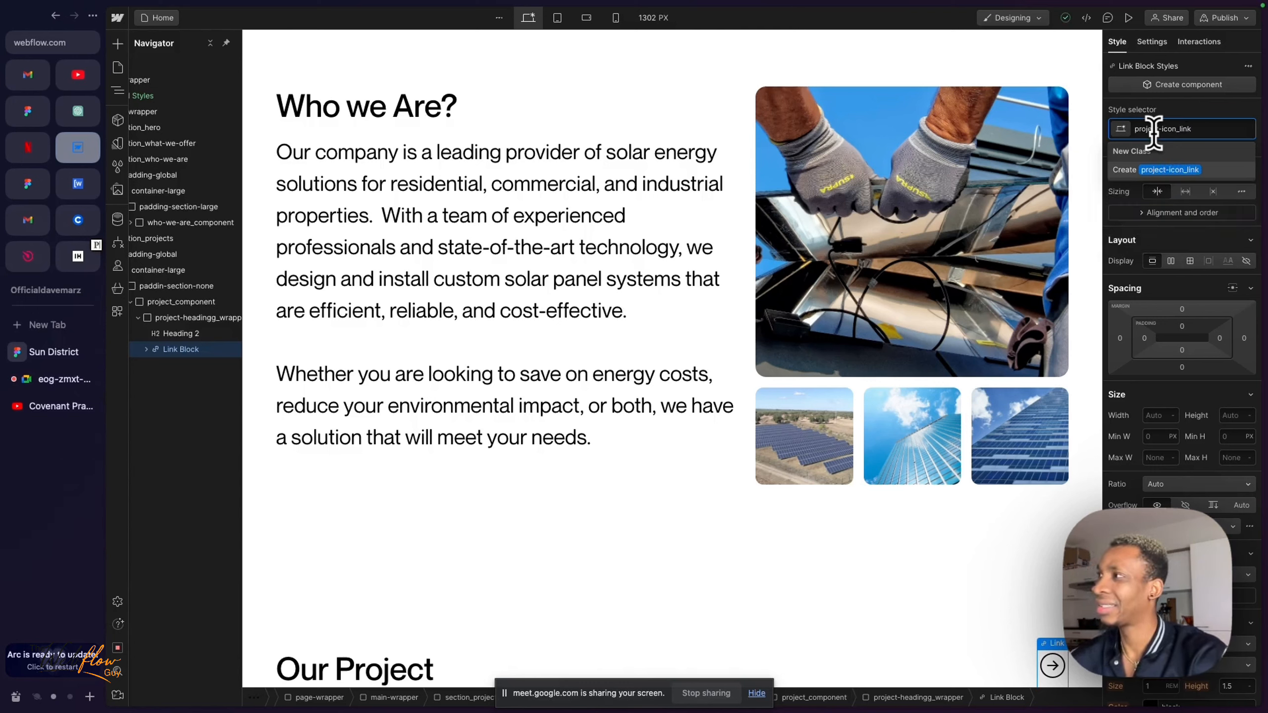
pyautogui.press('Return')
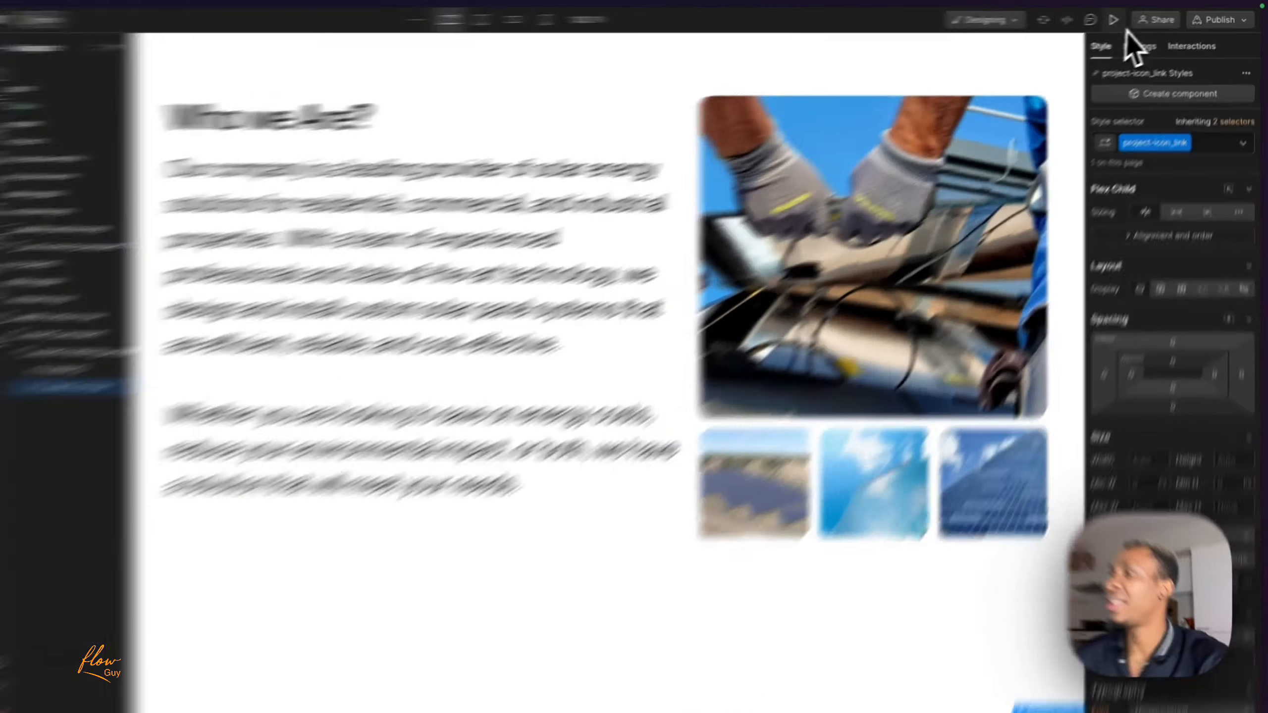
# - Preview the arrow link on the page, and set the link block's URL to davemarz.tech
pyautogui.click(1128, 18)
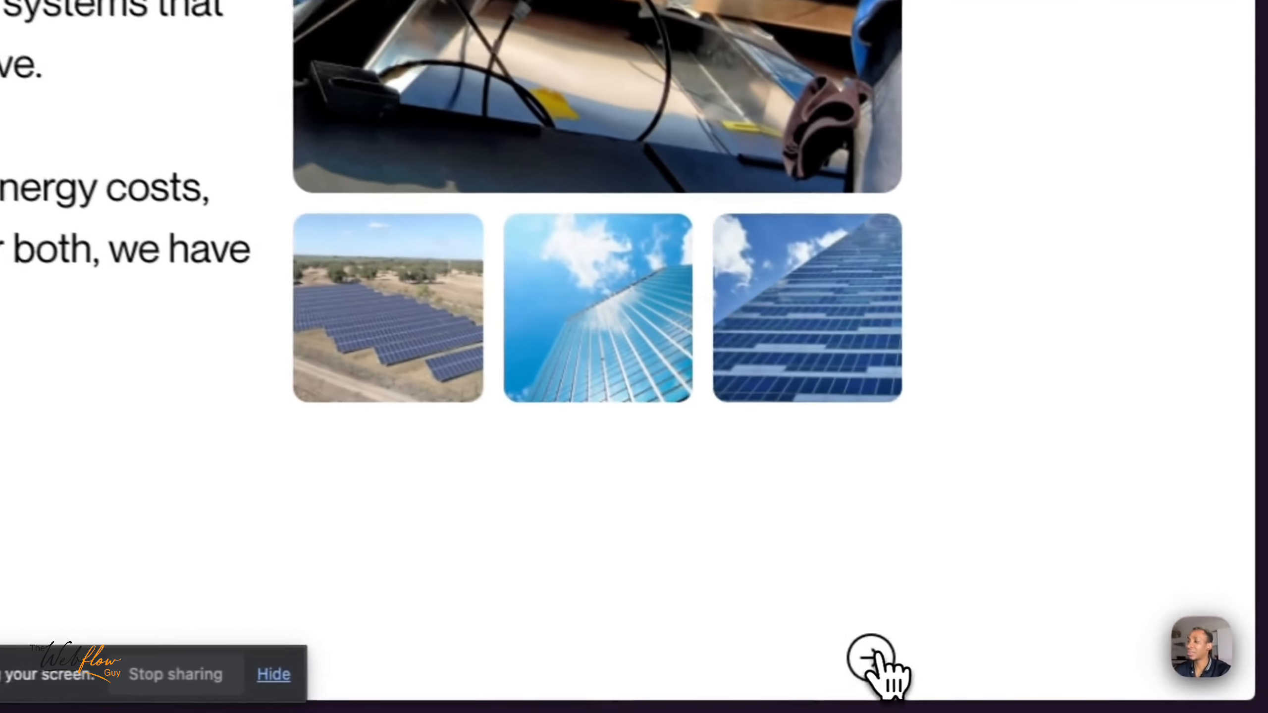
pyautogui.moveTo(1071, 685); pyautogui.dragTo(1100, 608)
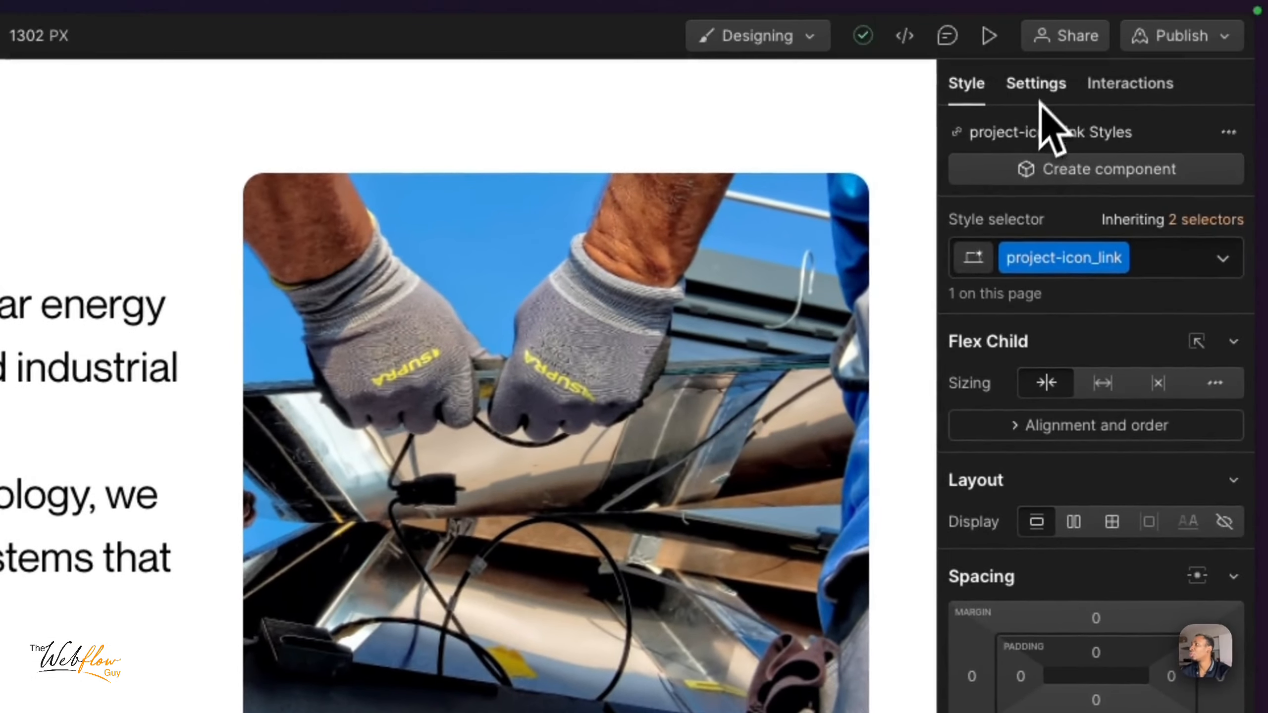
pyautogui.click(1041, 82)
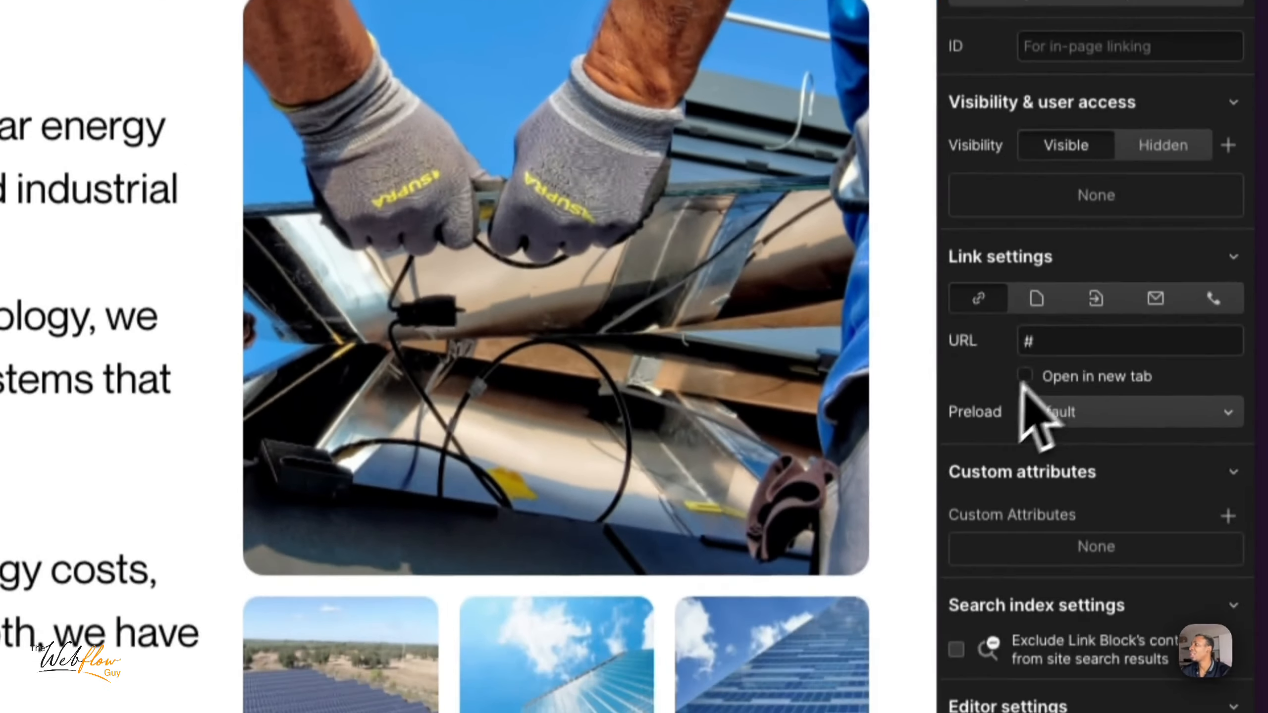
pyautogui.click(1033, 342)
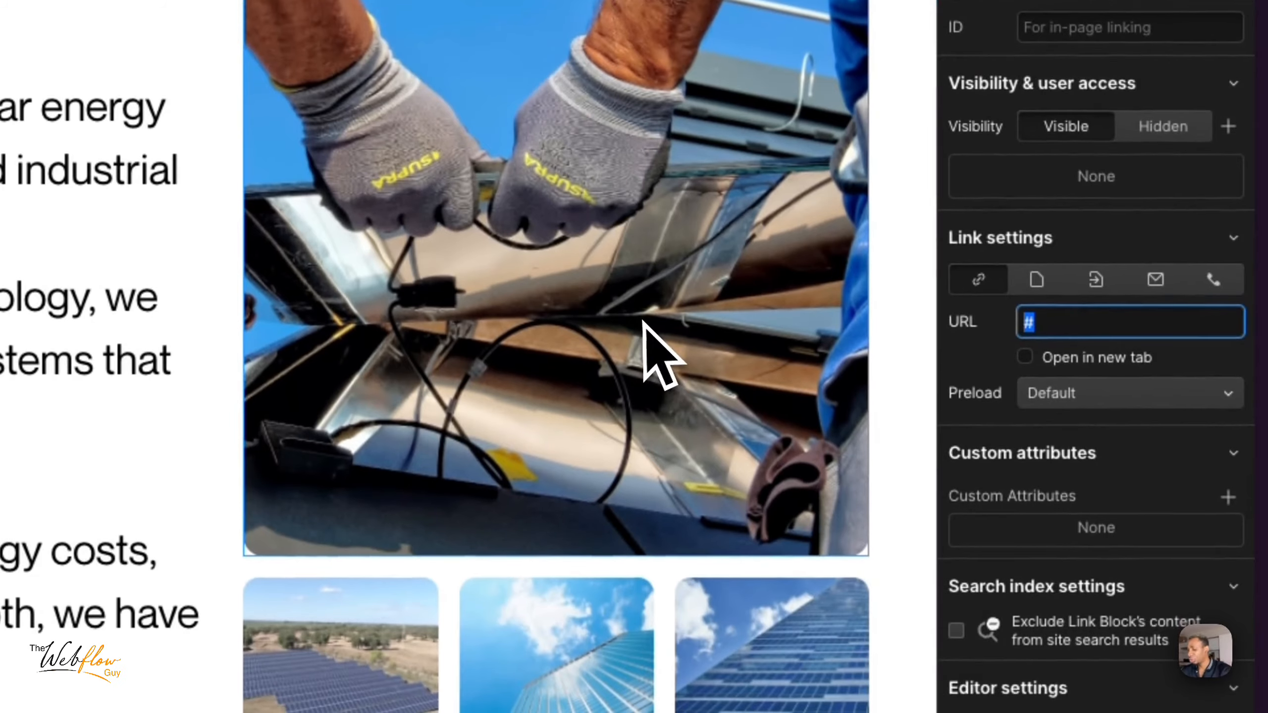
pyautogui.write('go')
pyautogui.press('BackSpace')
pyautogui.press('BackSpace')
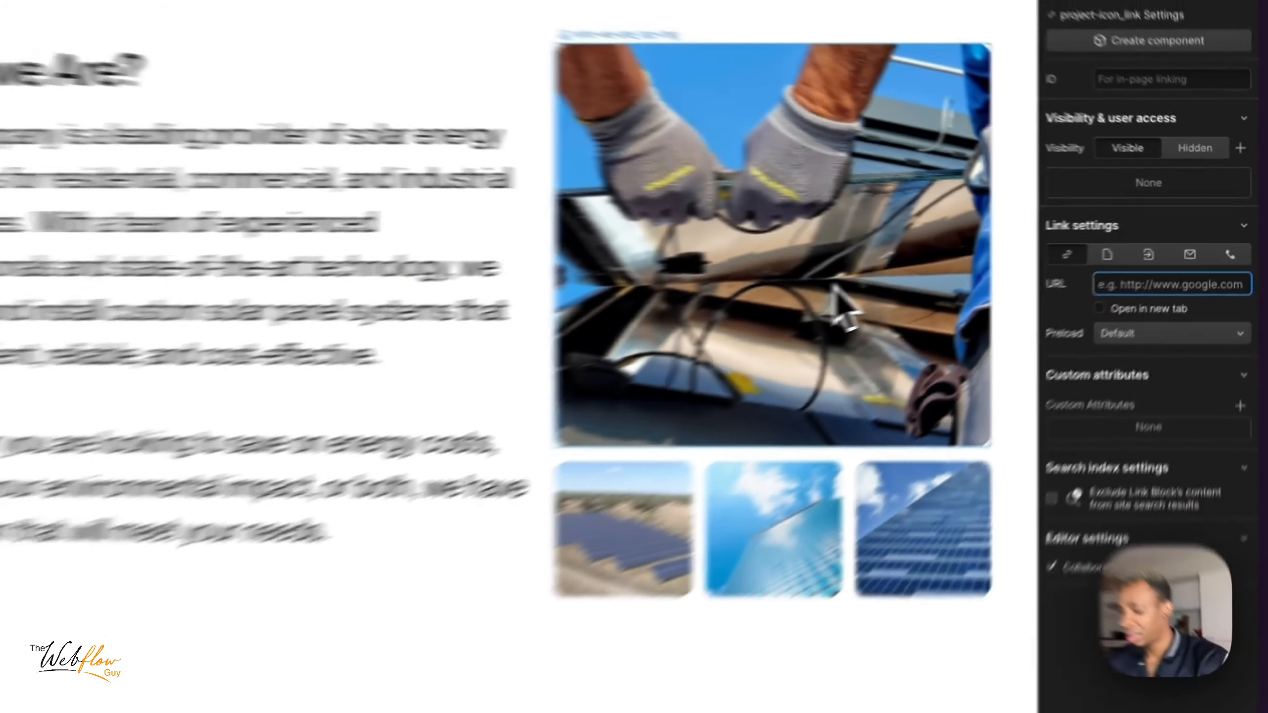
pyautogui.write('davemarz.t')
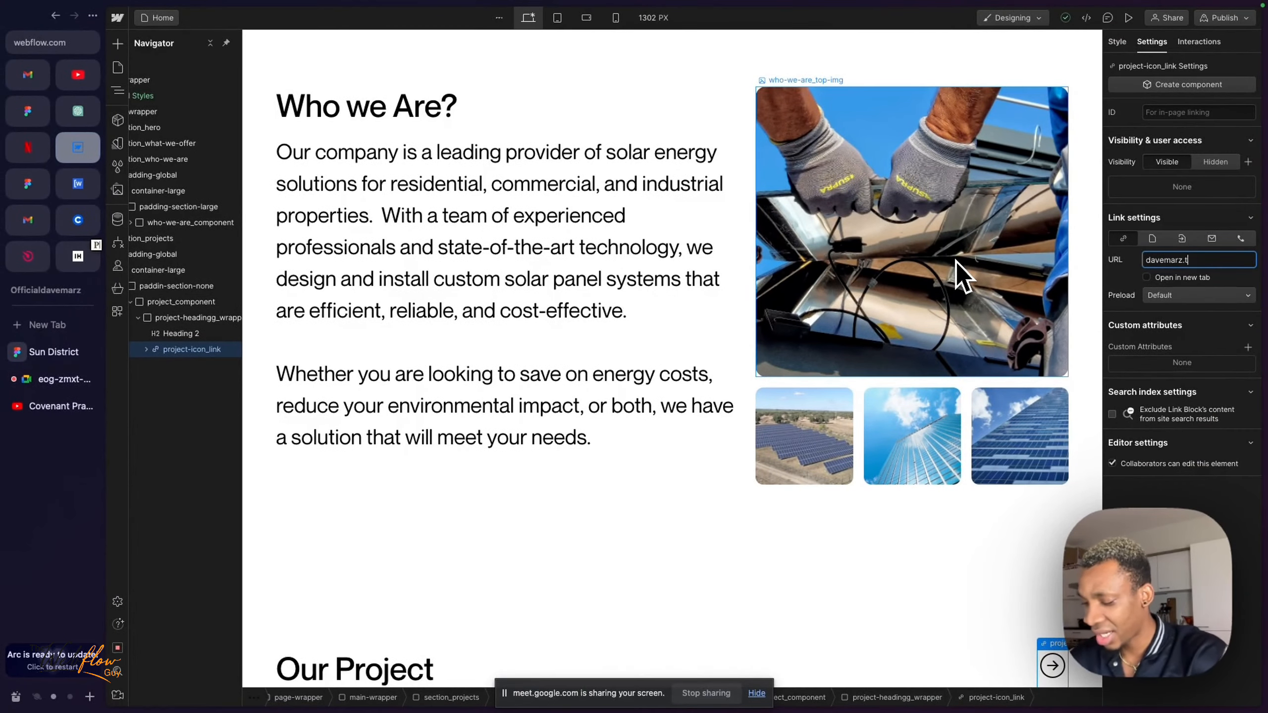
pyautogui.write('ech')
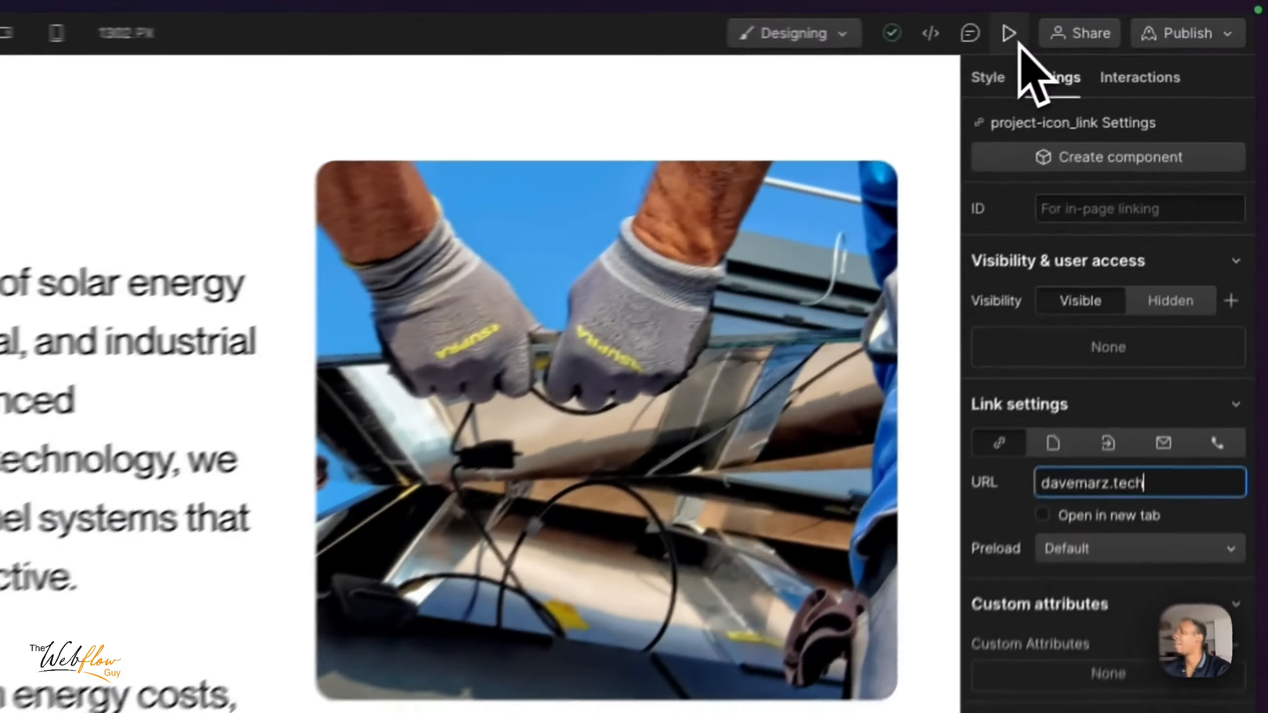
# - Preview the page to test the arrow link, look through the linked site, and return to the link block's styles
pyautogui.click(1128, 18)
pyautogui.scroll(-10, 883, 699)
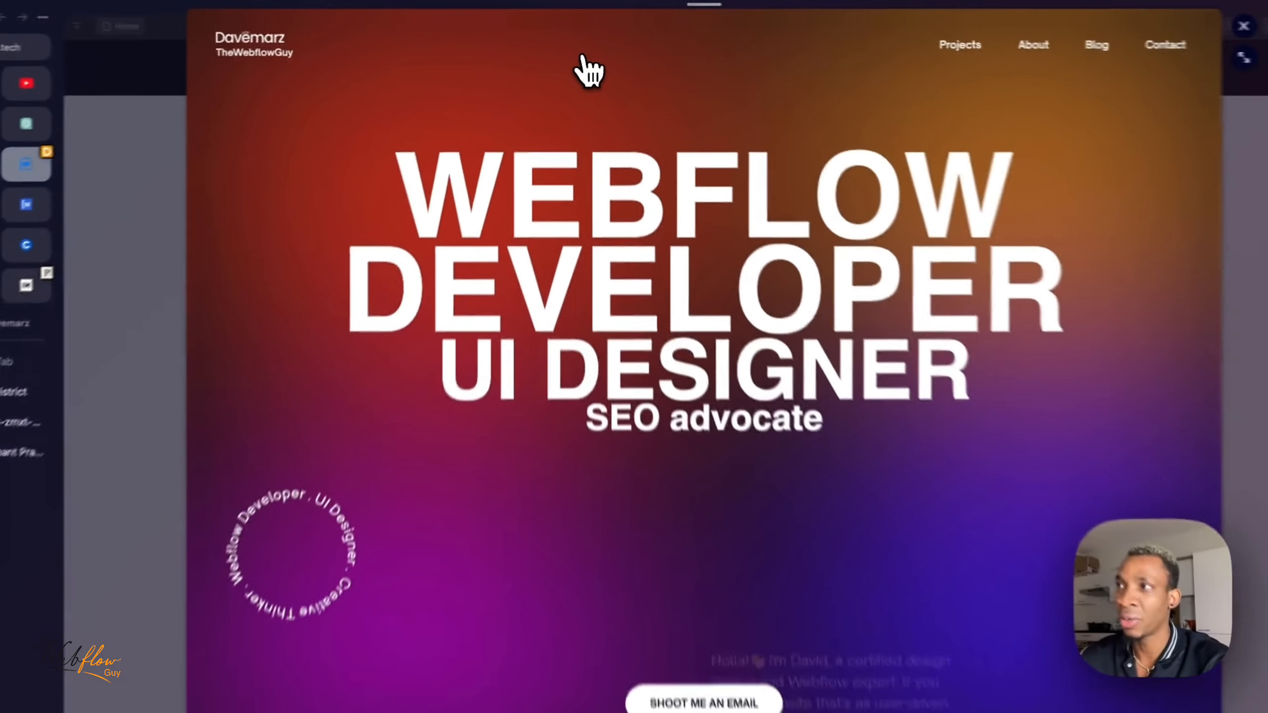
pyautogui.scroll(-5, 778, 324)
pyautogui.scroll(5, 782, 329)
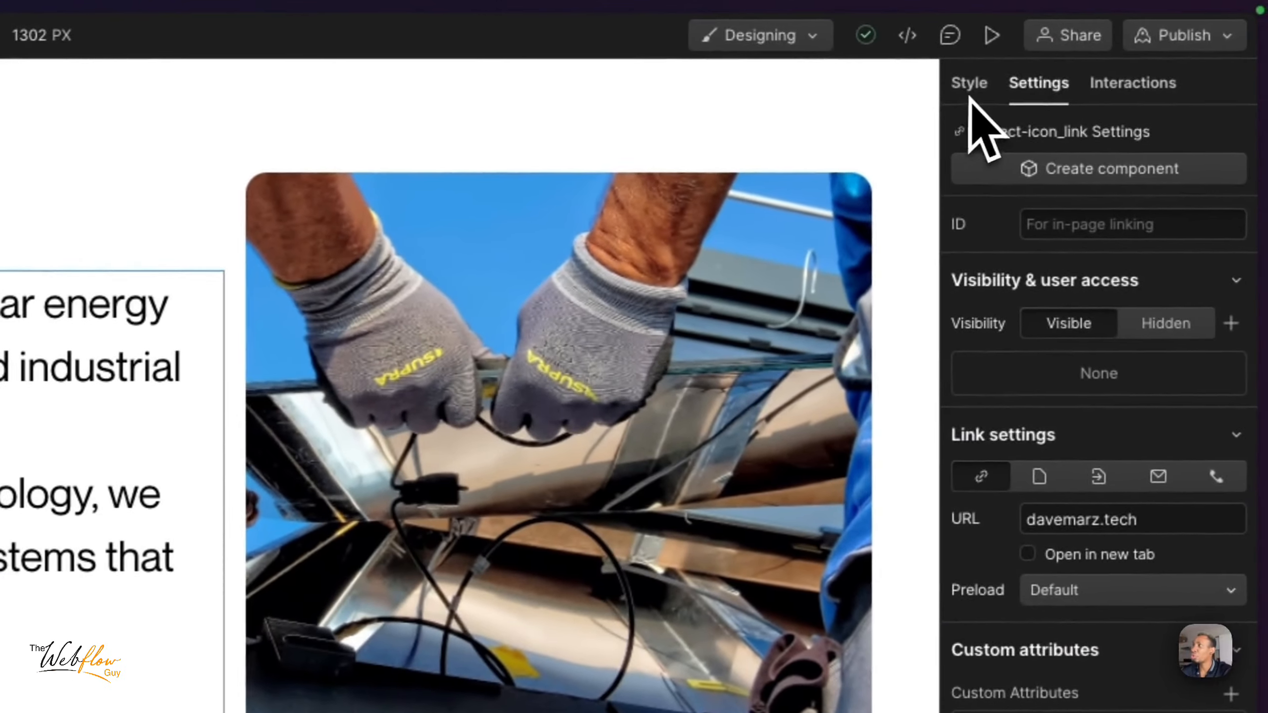
pyautogui.click(1009, 85)
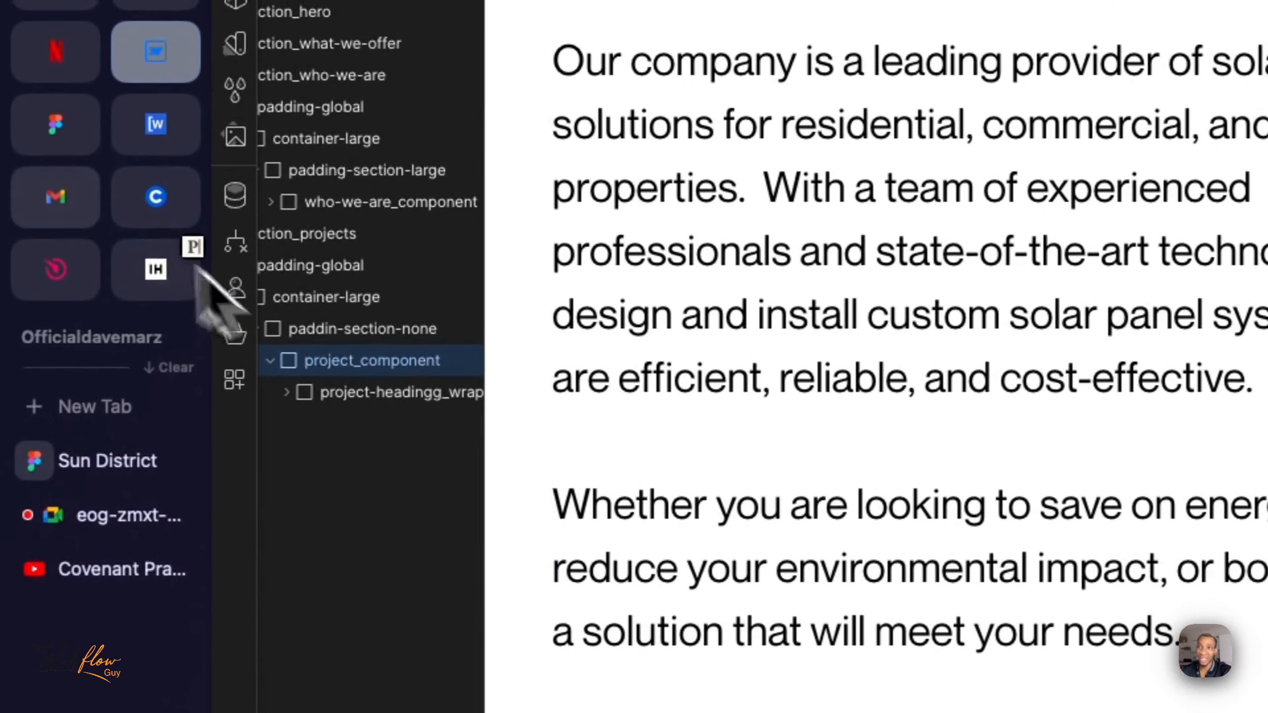
# - Switch to the Sun District design in Figma and measure the spacing between the Our Projects heading and the project cards
pyautogui.click(106, 476)
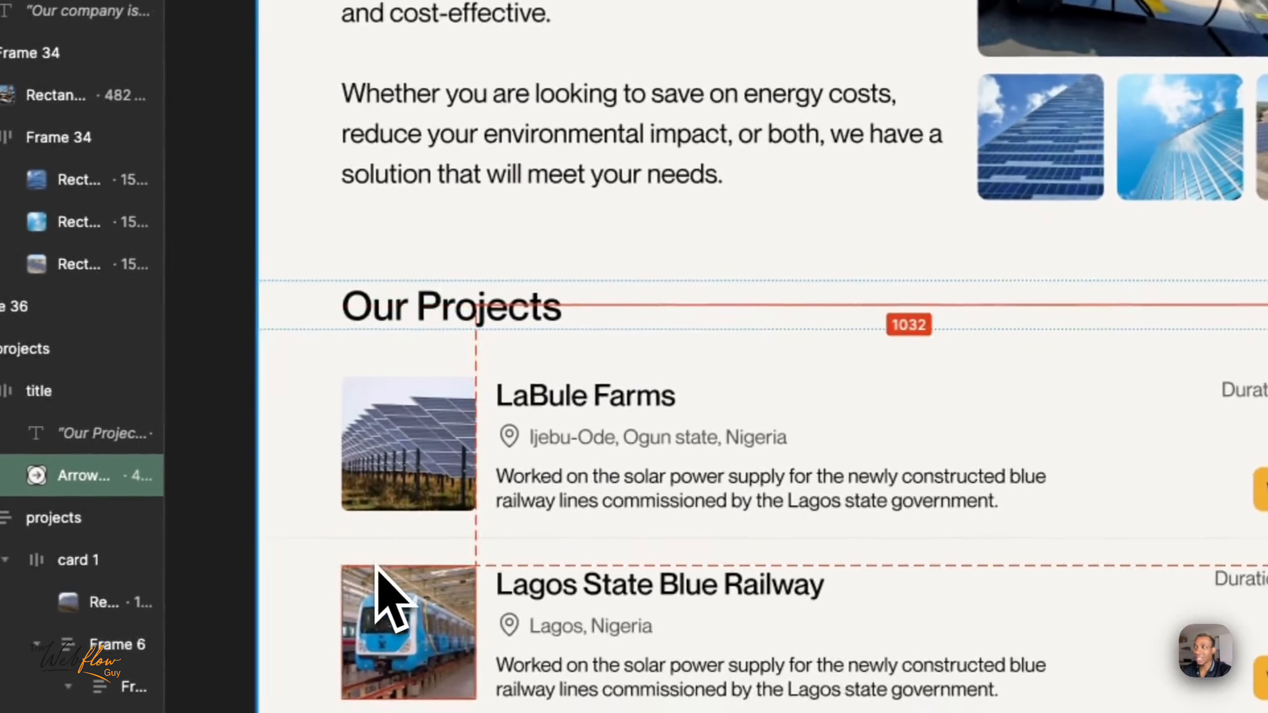
pyautogui.scroll(-5, 380, 574)
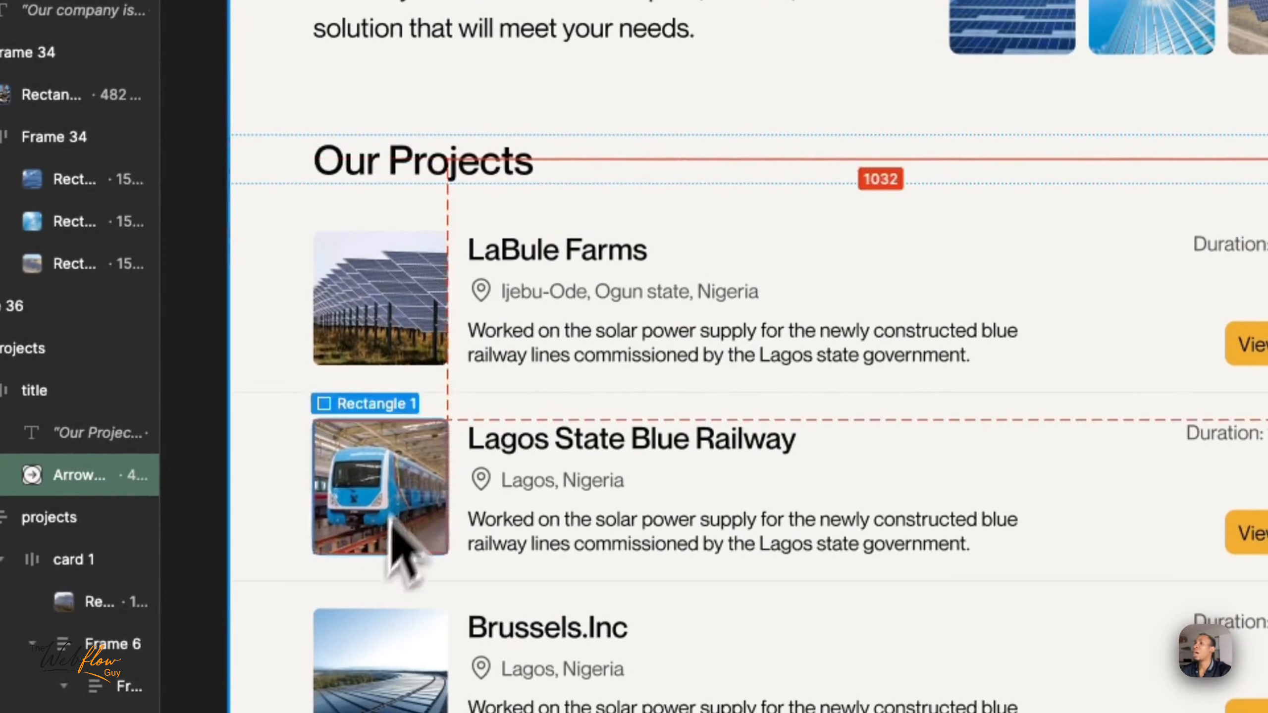
pyautogui.click(462, 169)
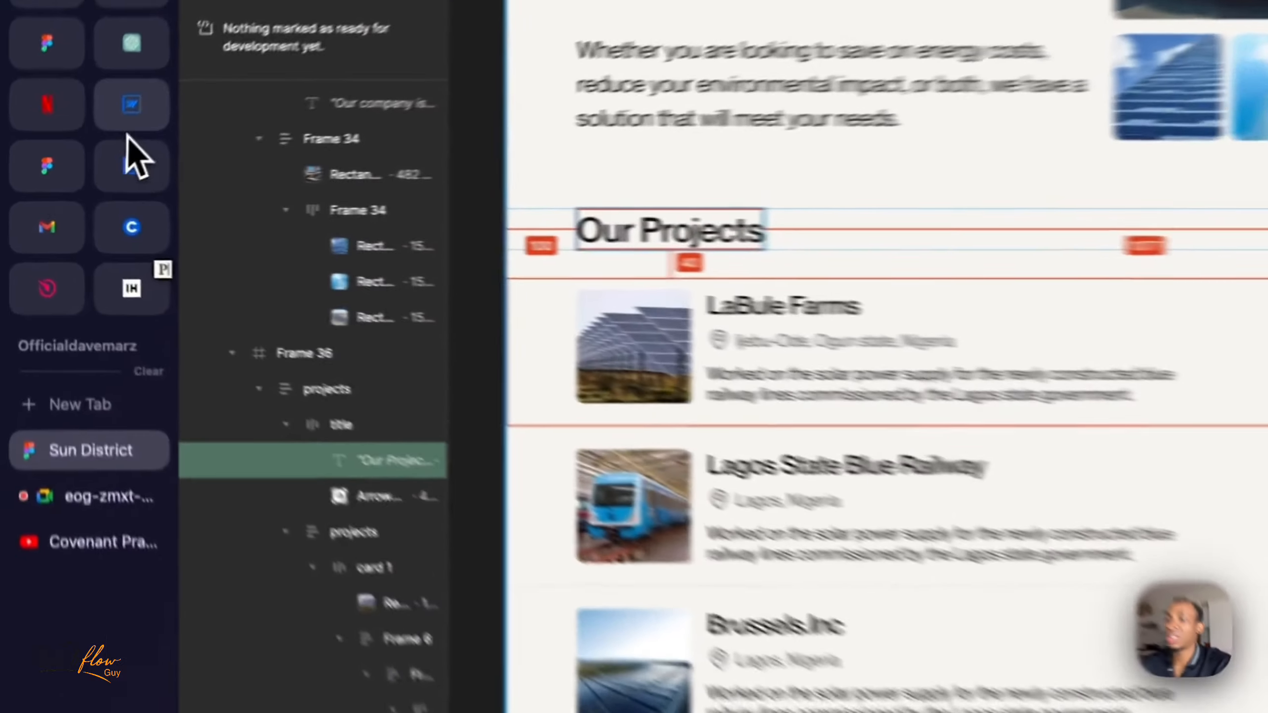
# - Return to Webflow, insert a div block inside project_component below the heading wrapper, and create the class project_content for it
pyautogui.click(78, 147)
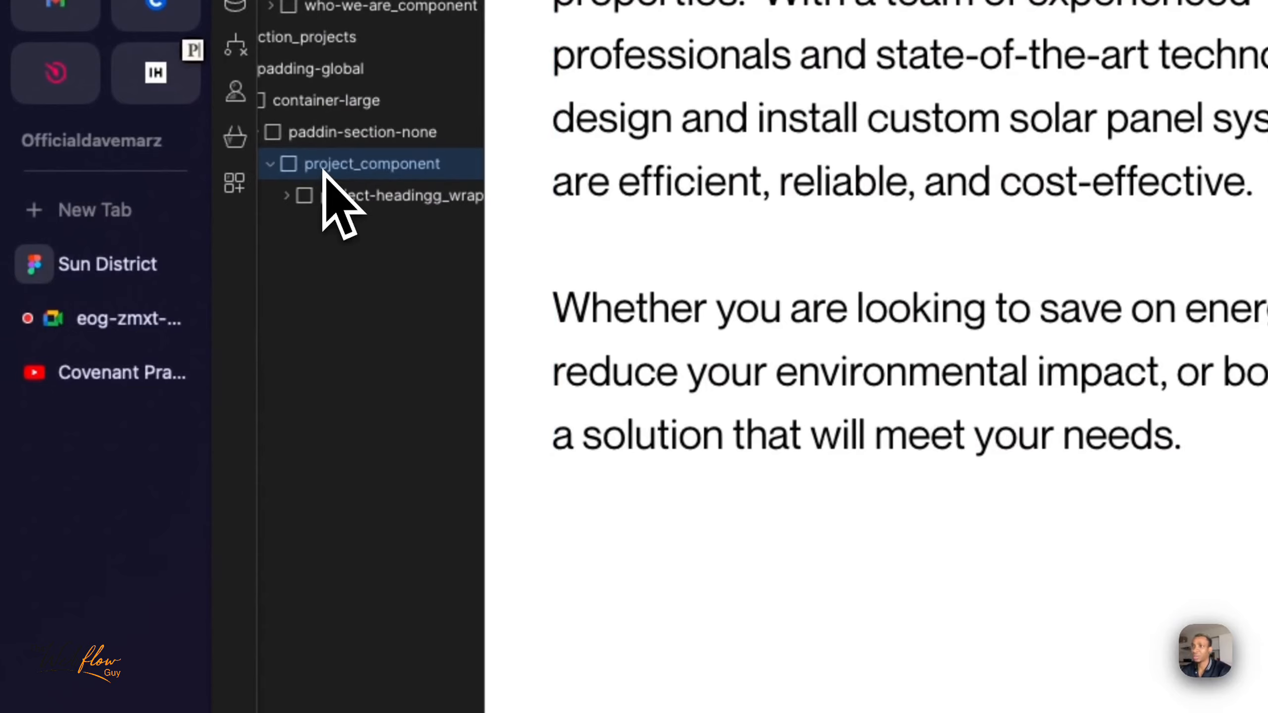
pyautogui.press('Return')
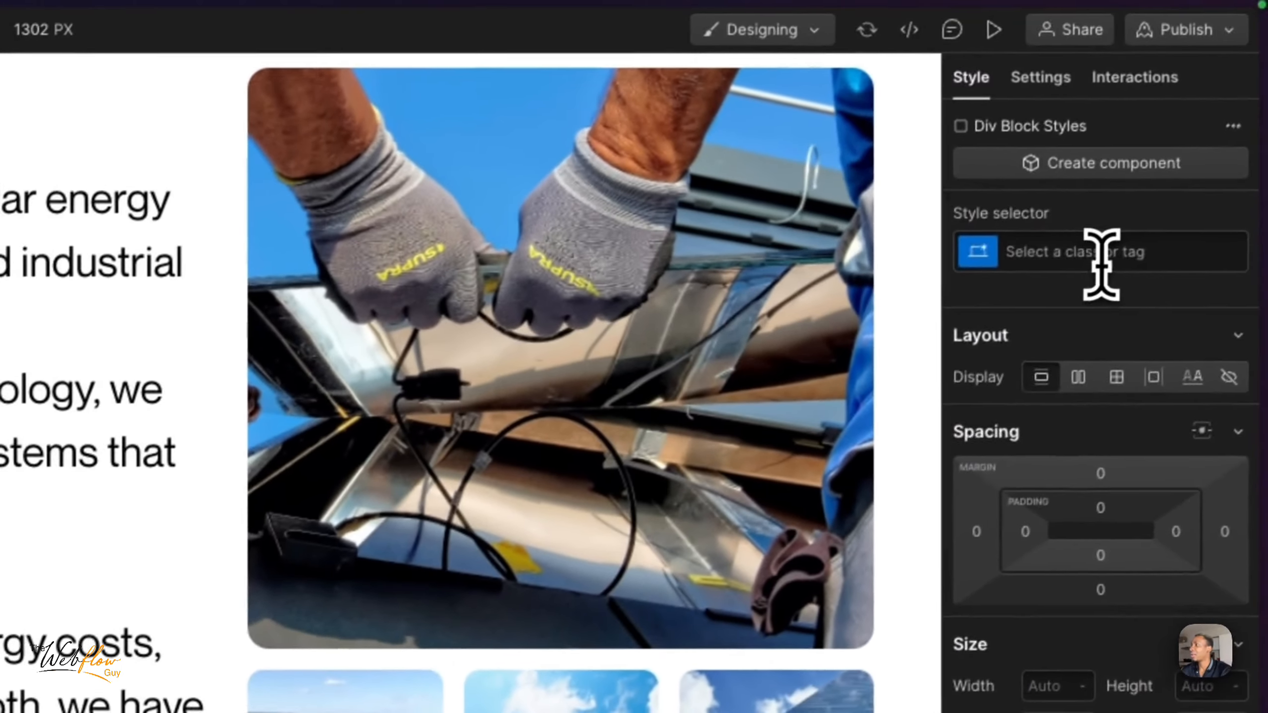
pyautogui.click(1156, 184)
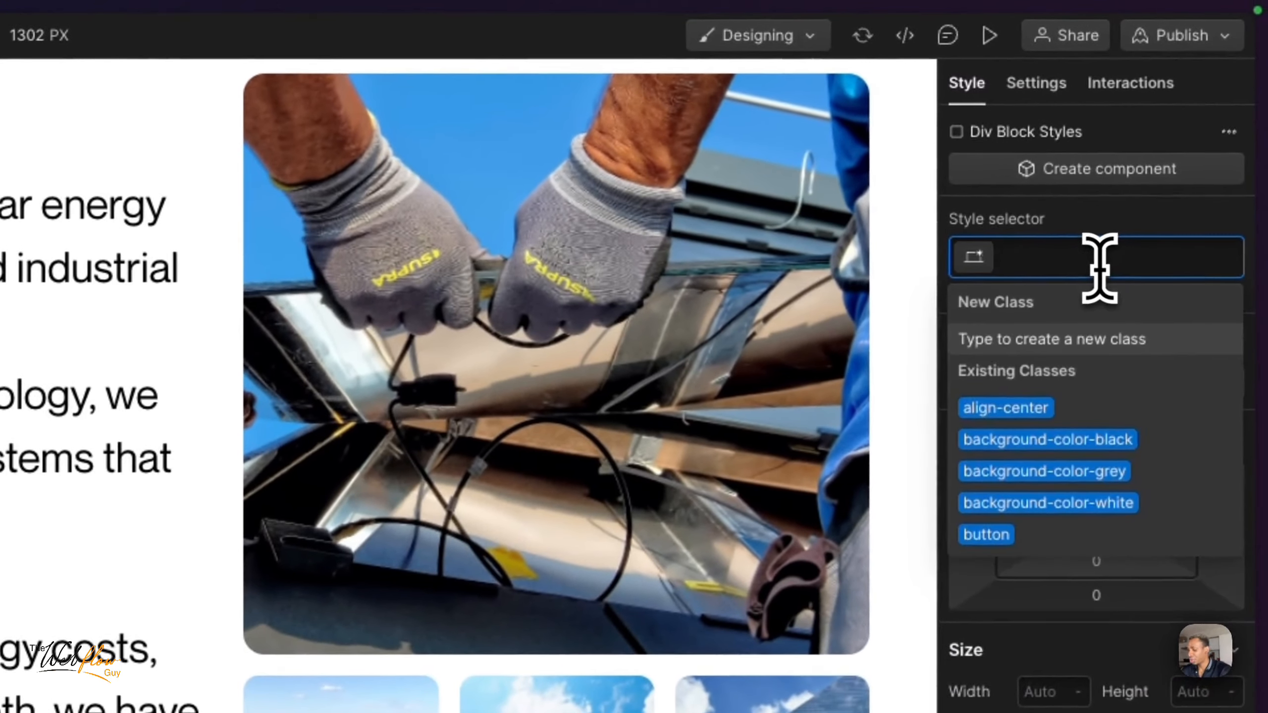
pyautogui.write('project_')
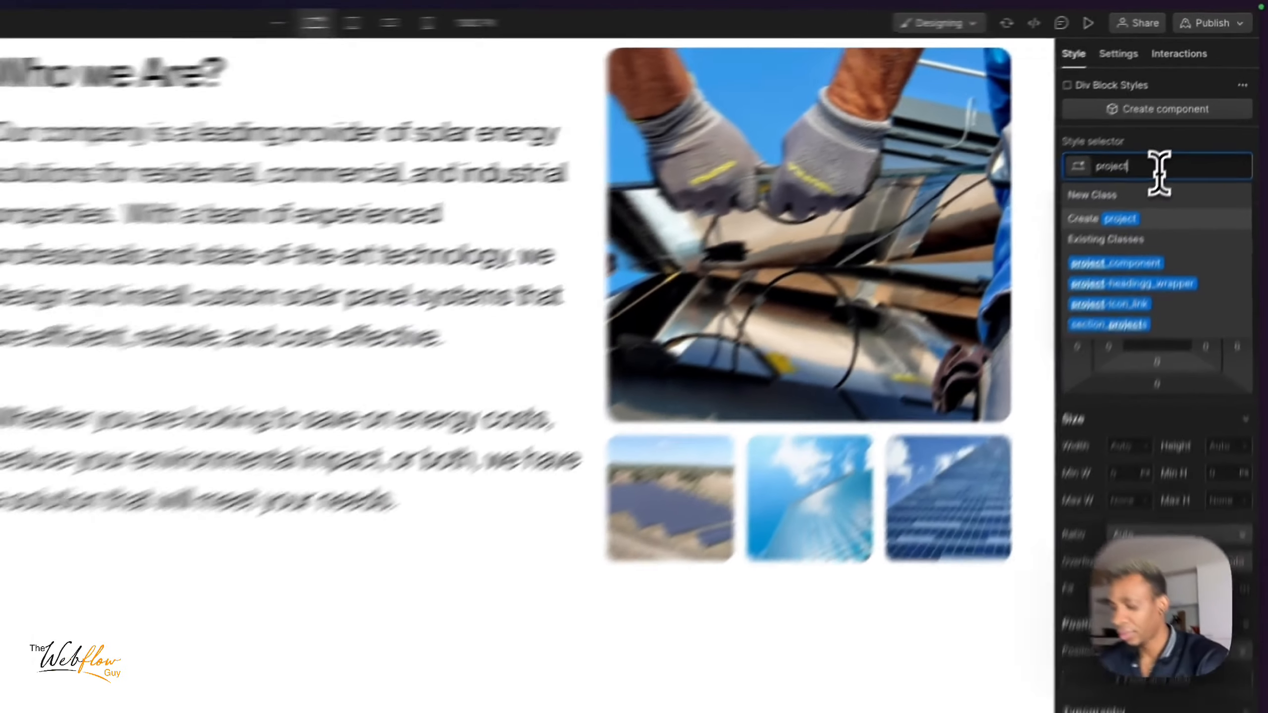
pyautogui.write('content')
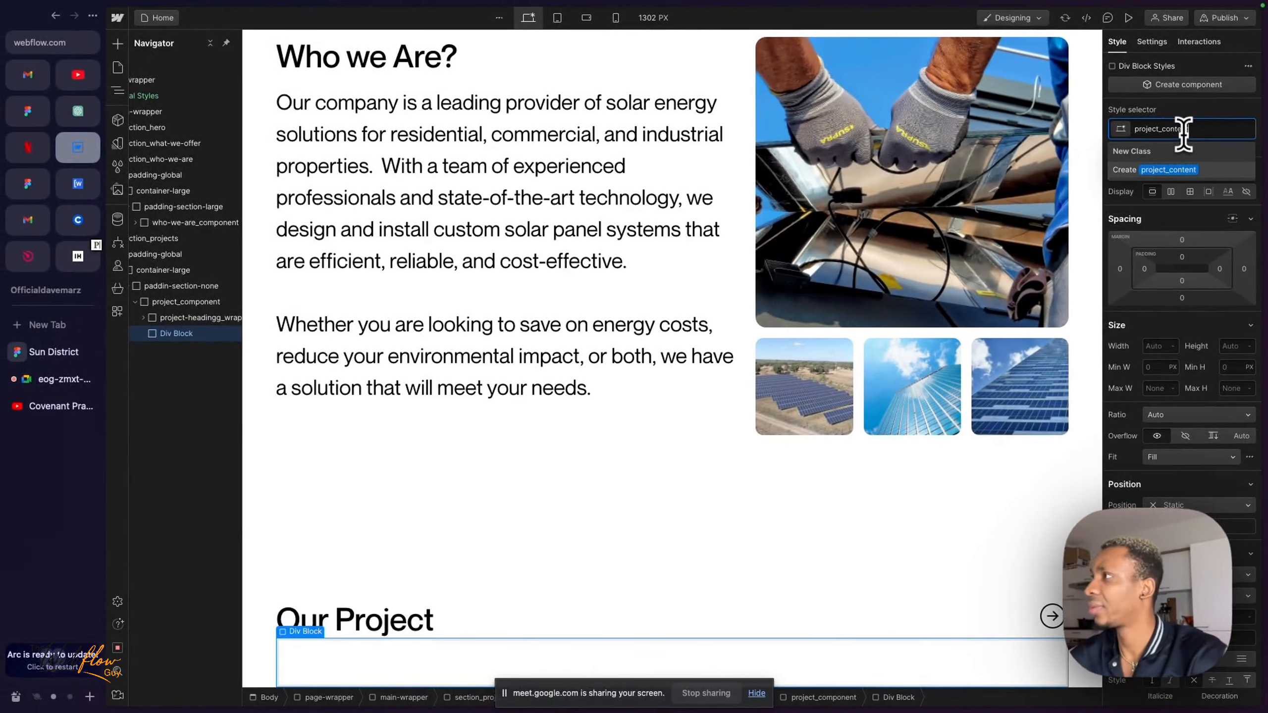
pyautogui.press('Return')
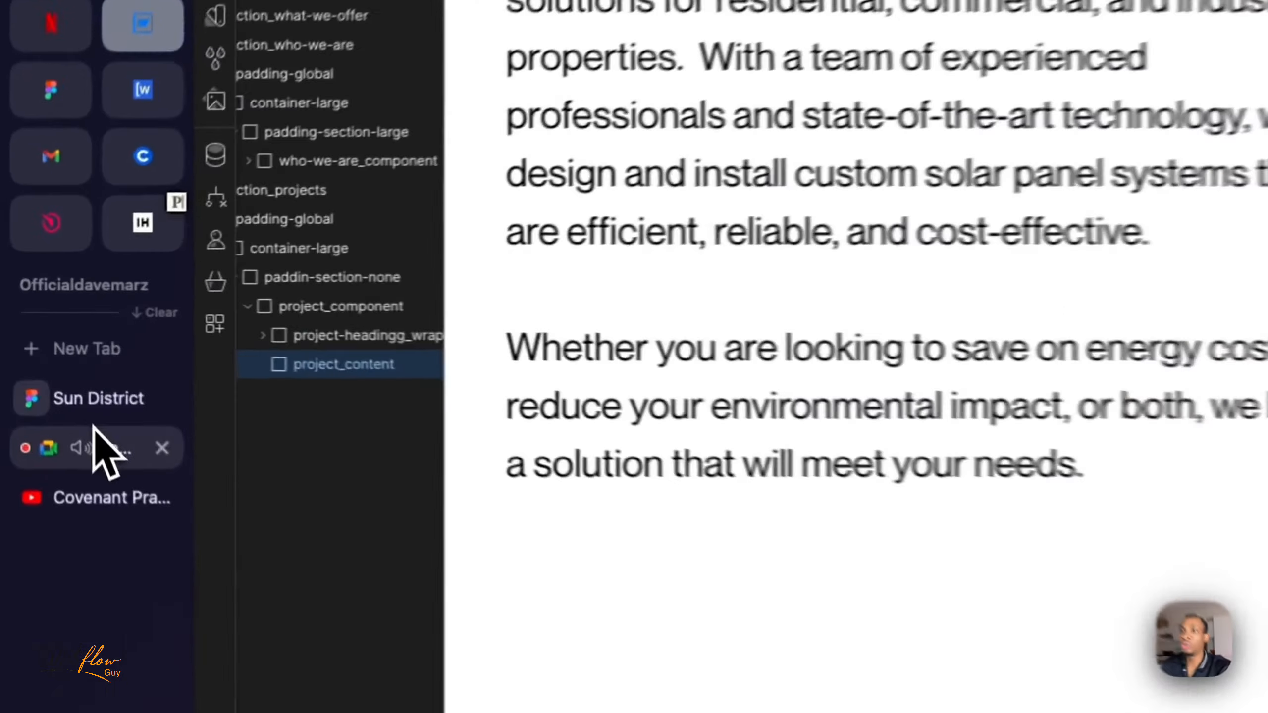
# - Examine the structure of the project cards in the Sun District Figma design, and return to Webflow
pyautogui.click(97, 402)
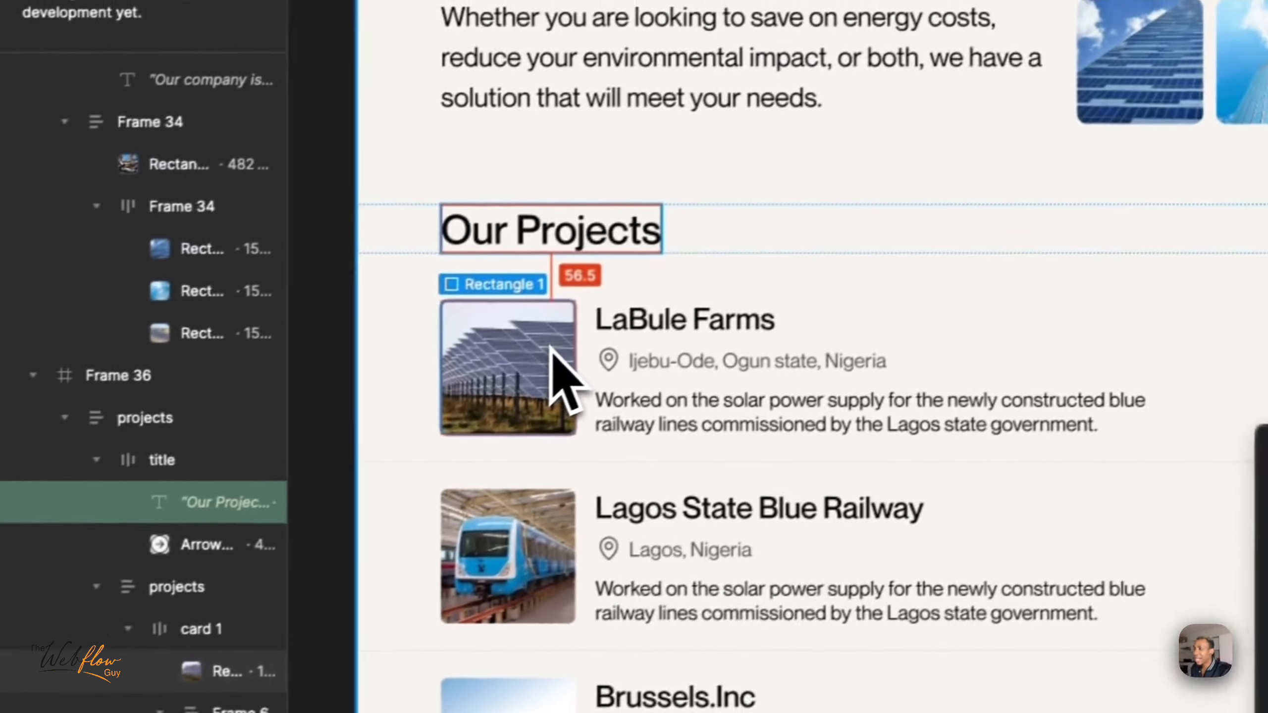
pyautogui.click(875, 416)
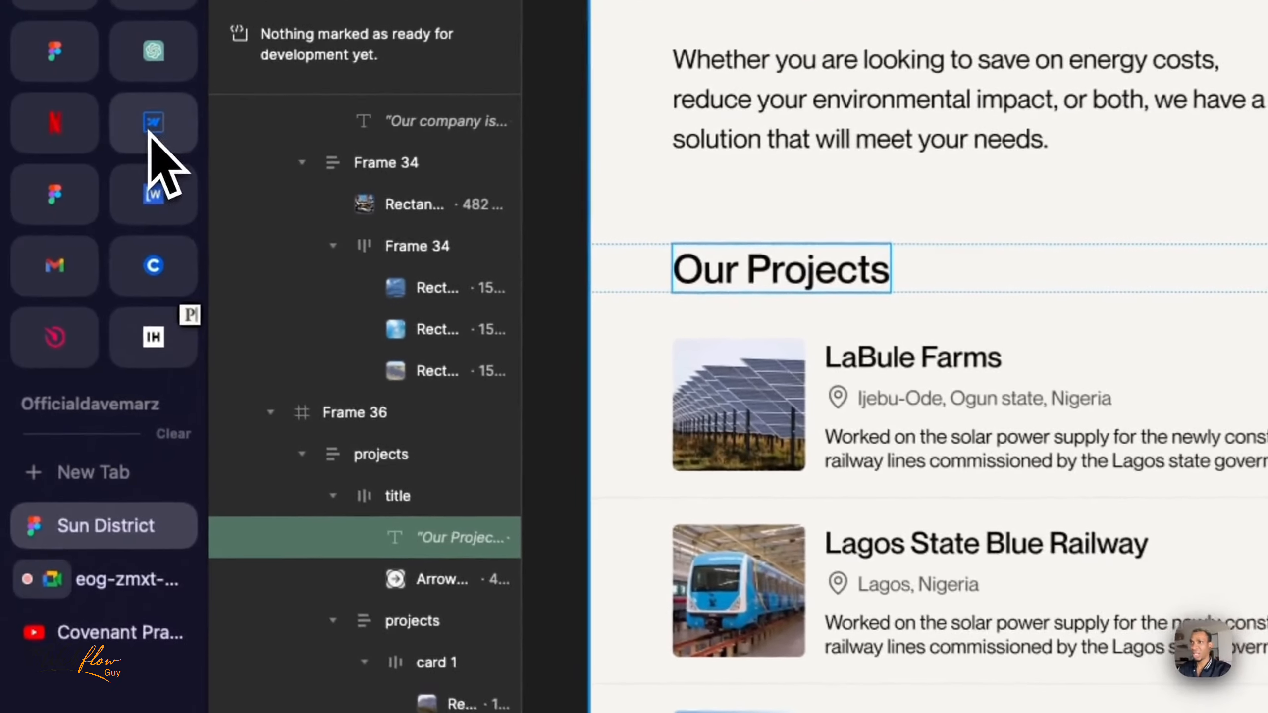
pyautogui.click(77, 147)
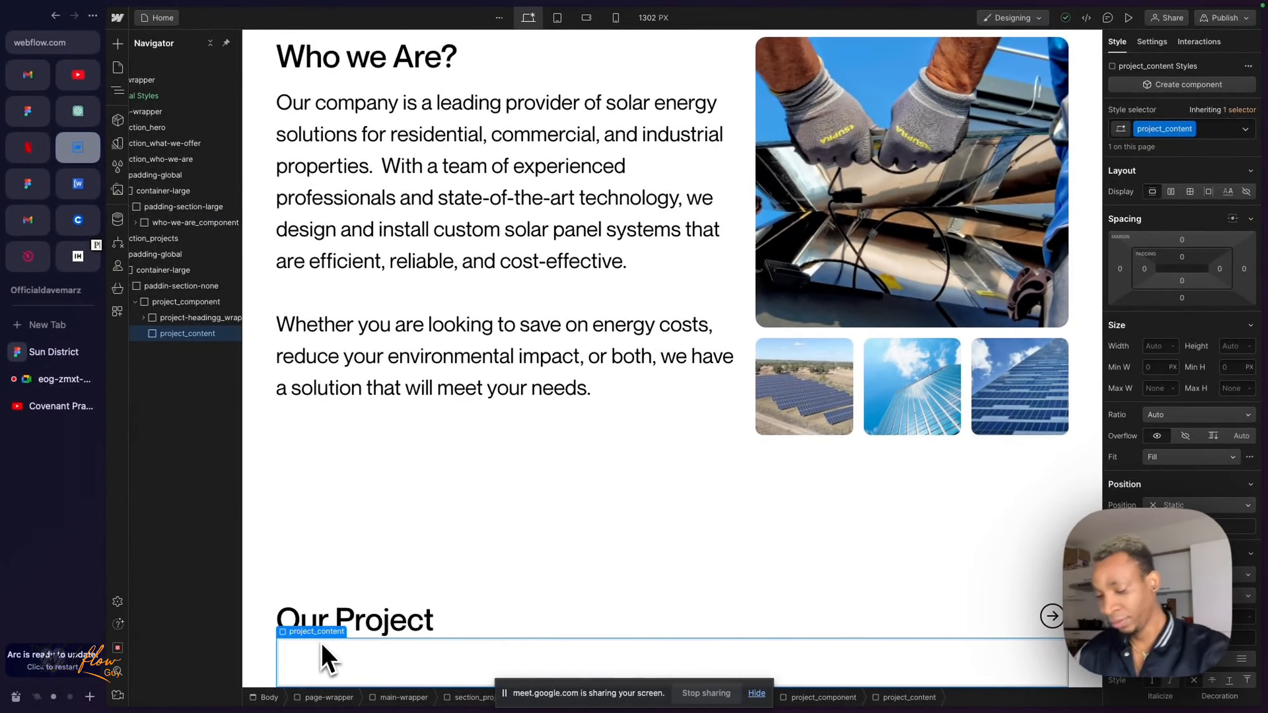
# - Insert a div block inside project_content and create the class project-item_left for it
pyautogui.hotkey('ctrl', 'k')
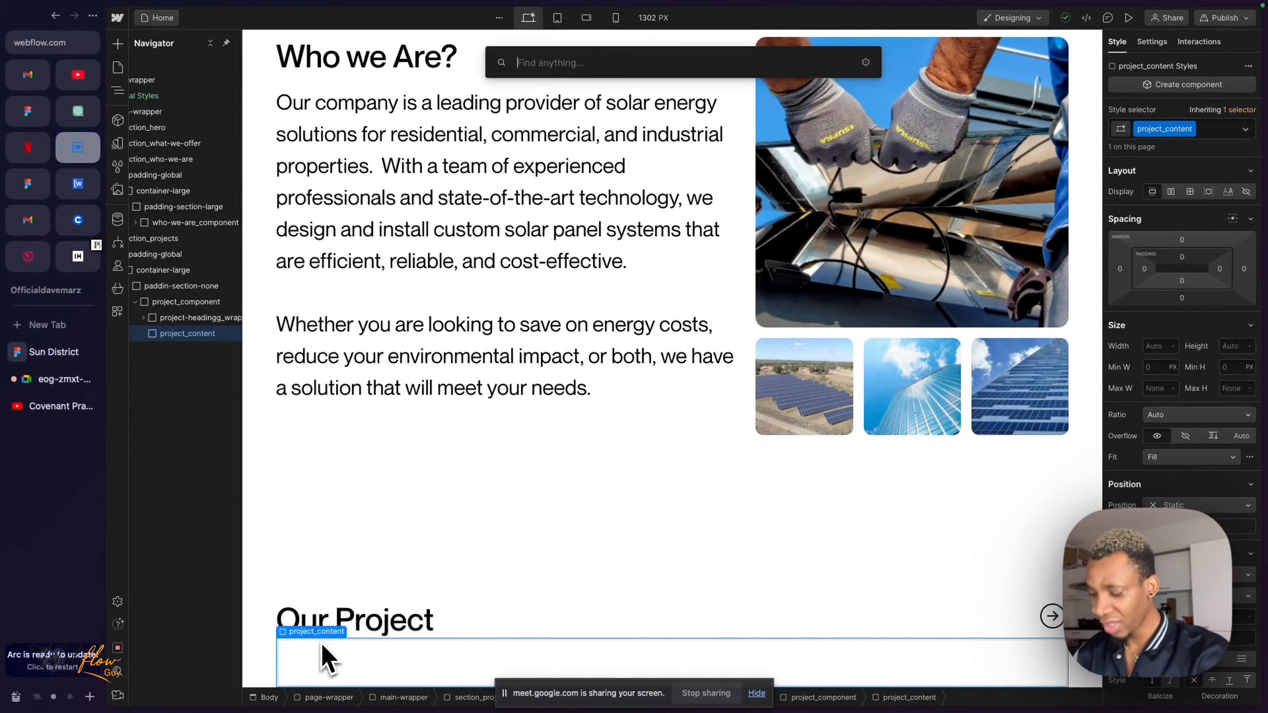
pyautogui.write('div')
pyautogui.press('Return')
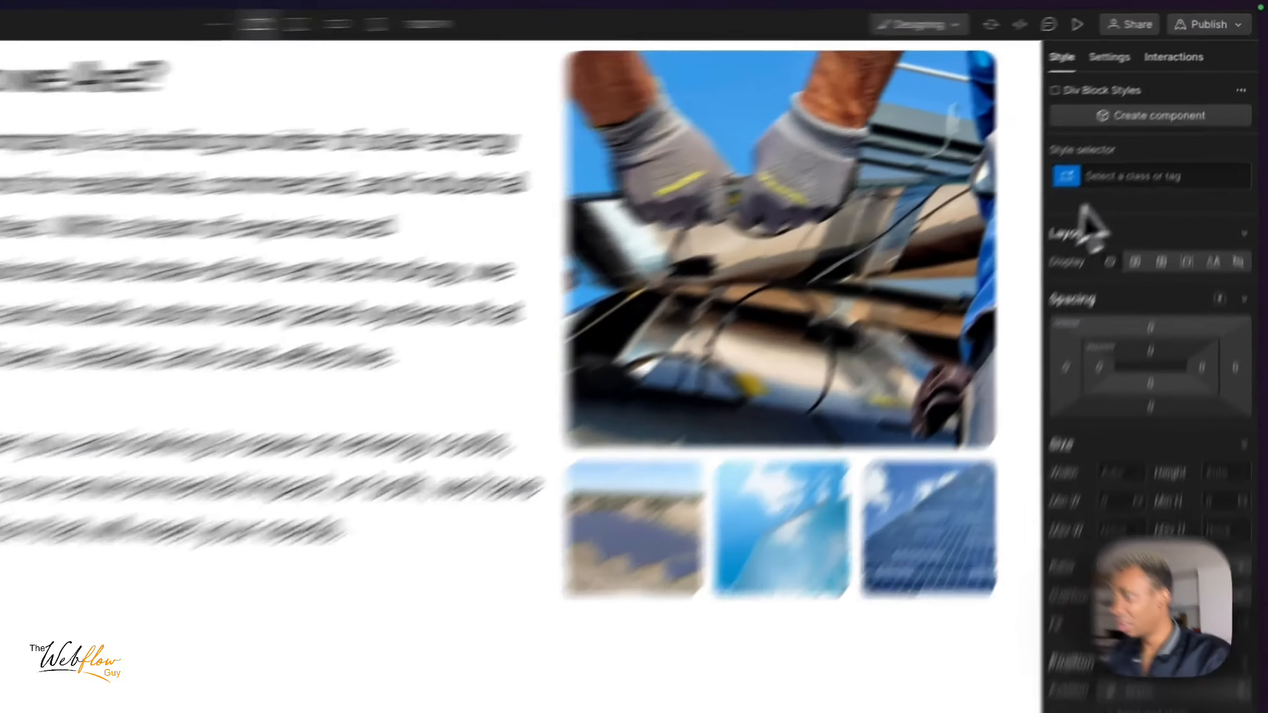
pyautogui.click(1171, 129)
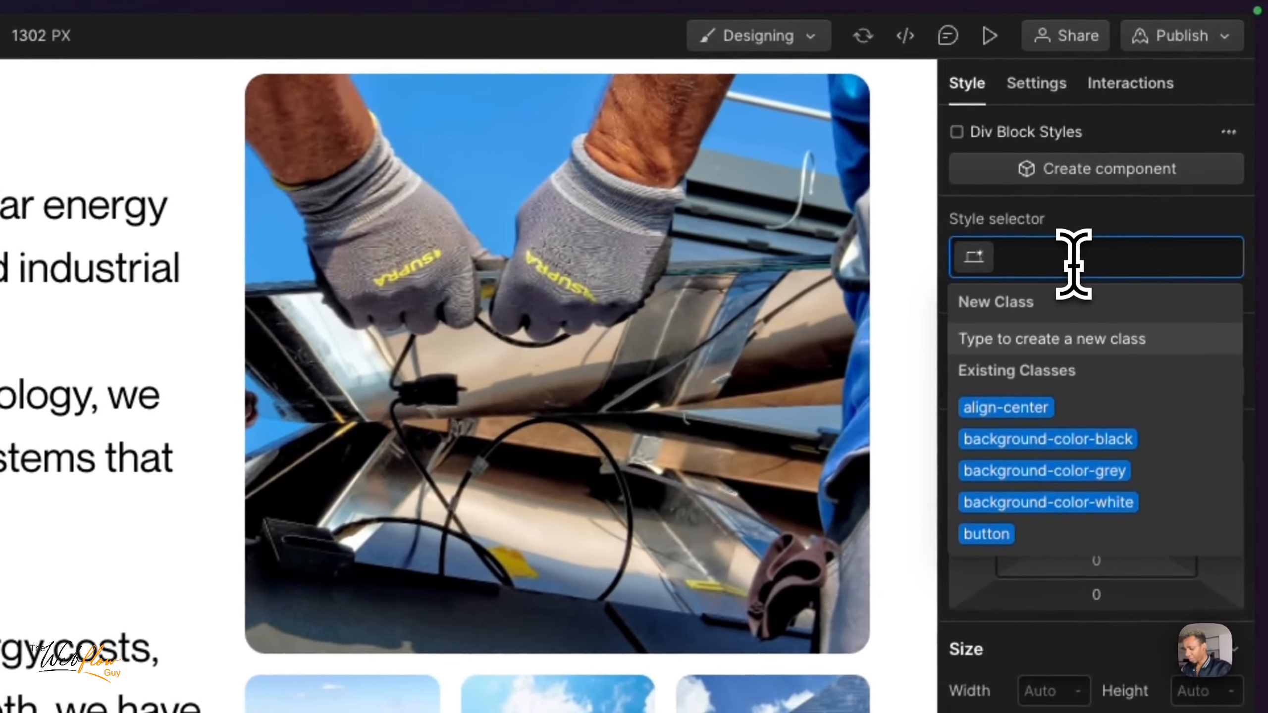
pyautogui.write('project-')
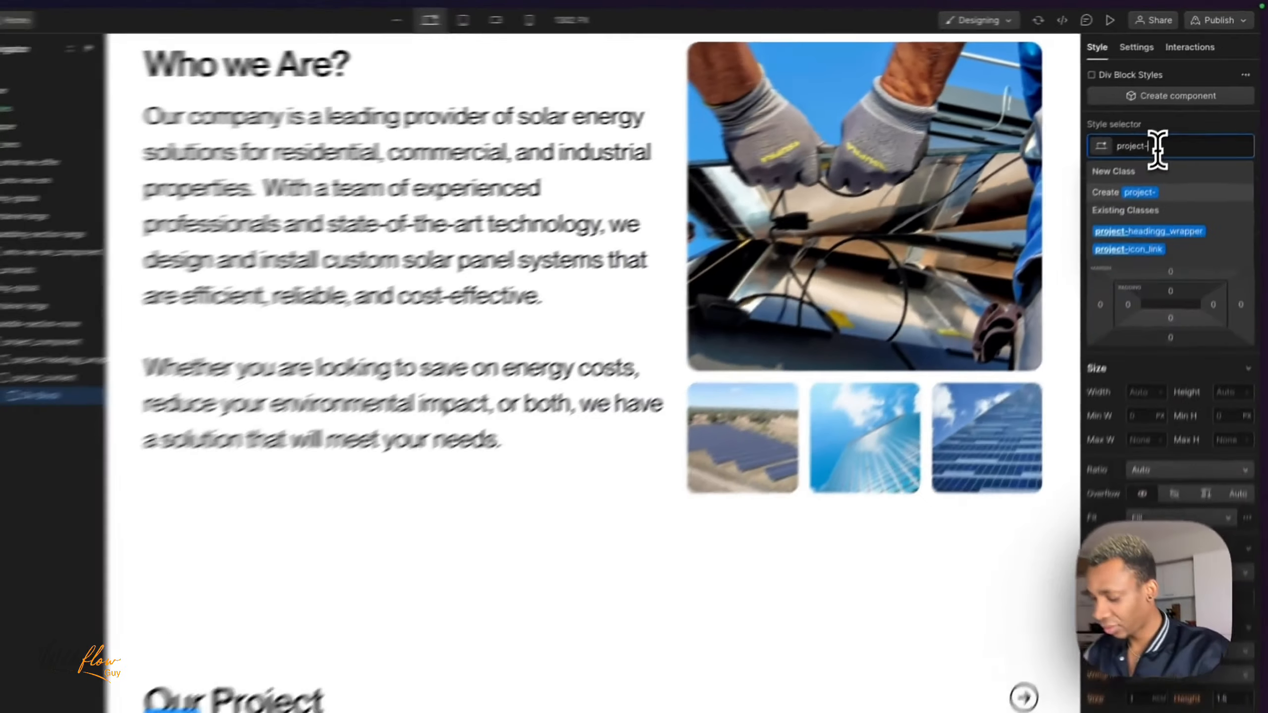
pyautogui.write('item_left')
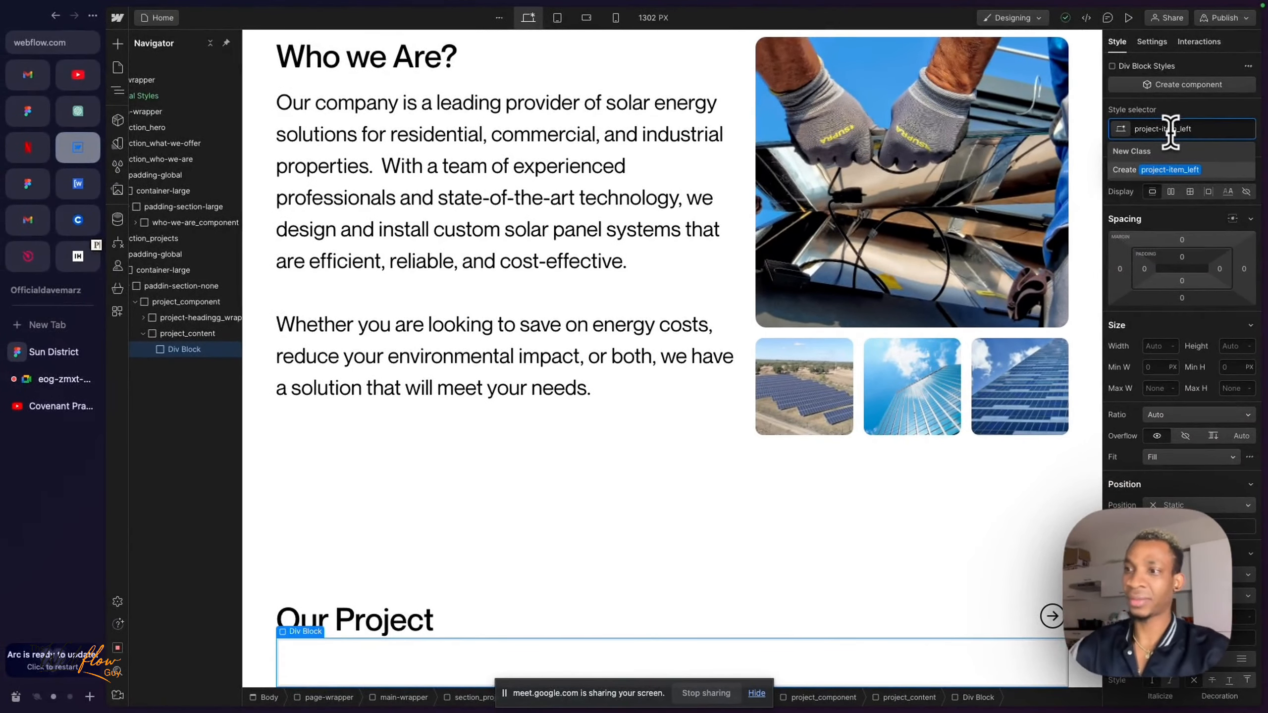
pyautogui.press('Return')
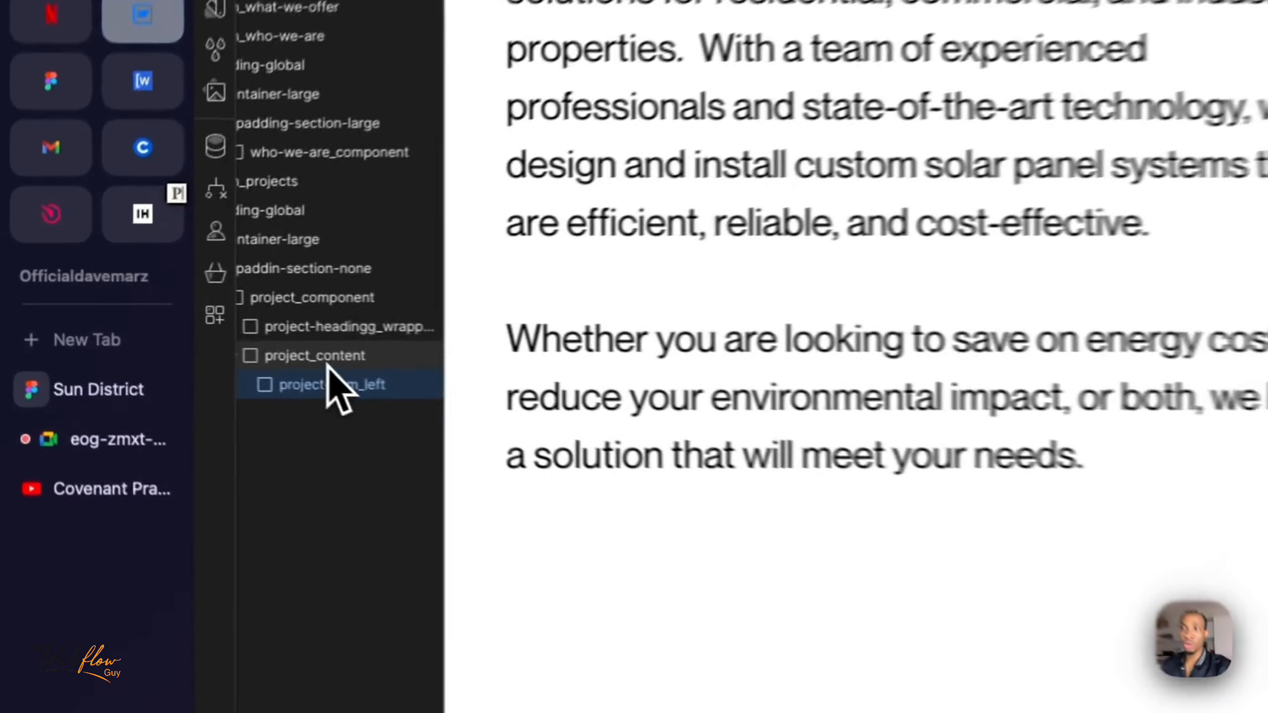
# - Add a second div block inside project_content below project-item_left and create the class project-item_right for it
pyautogui.click(185, 335)
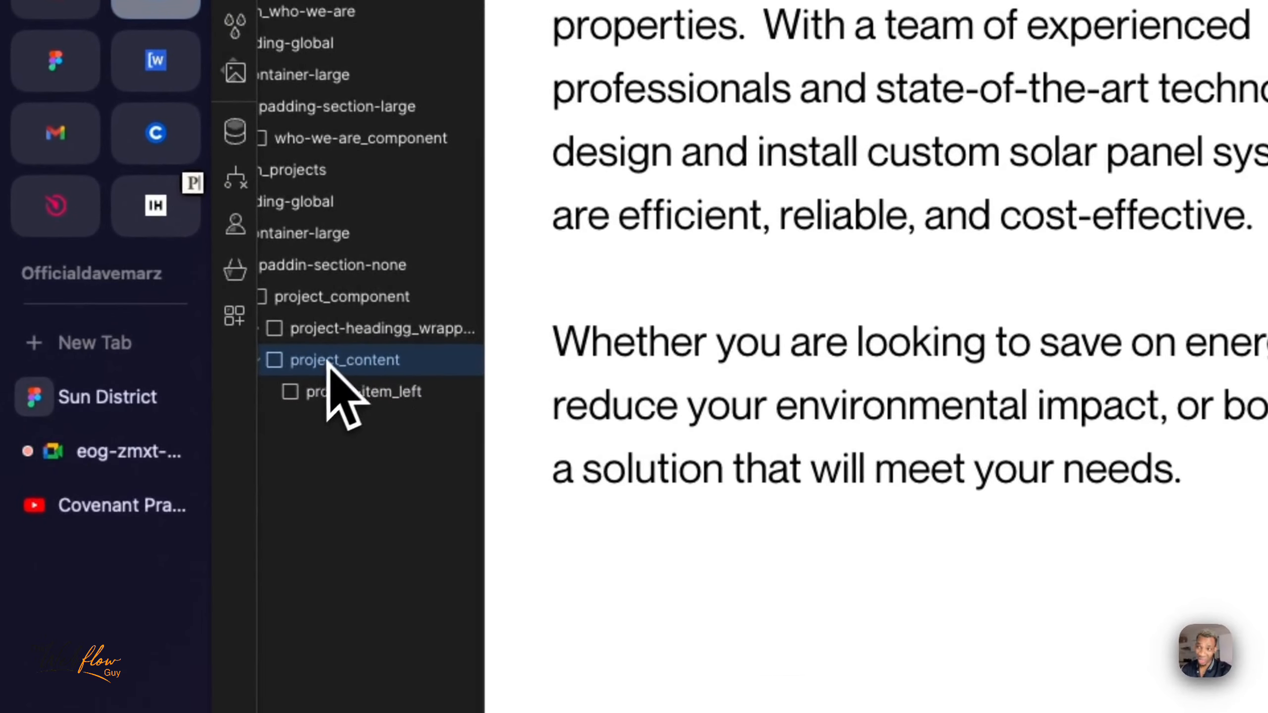
pyautogui.click(343, 393)
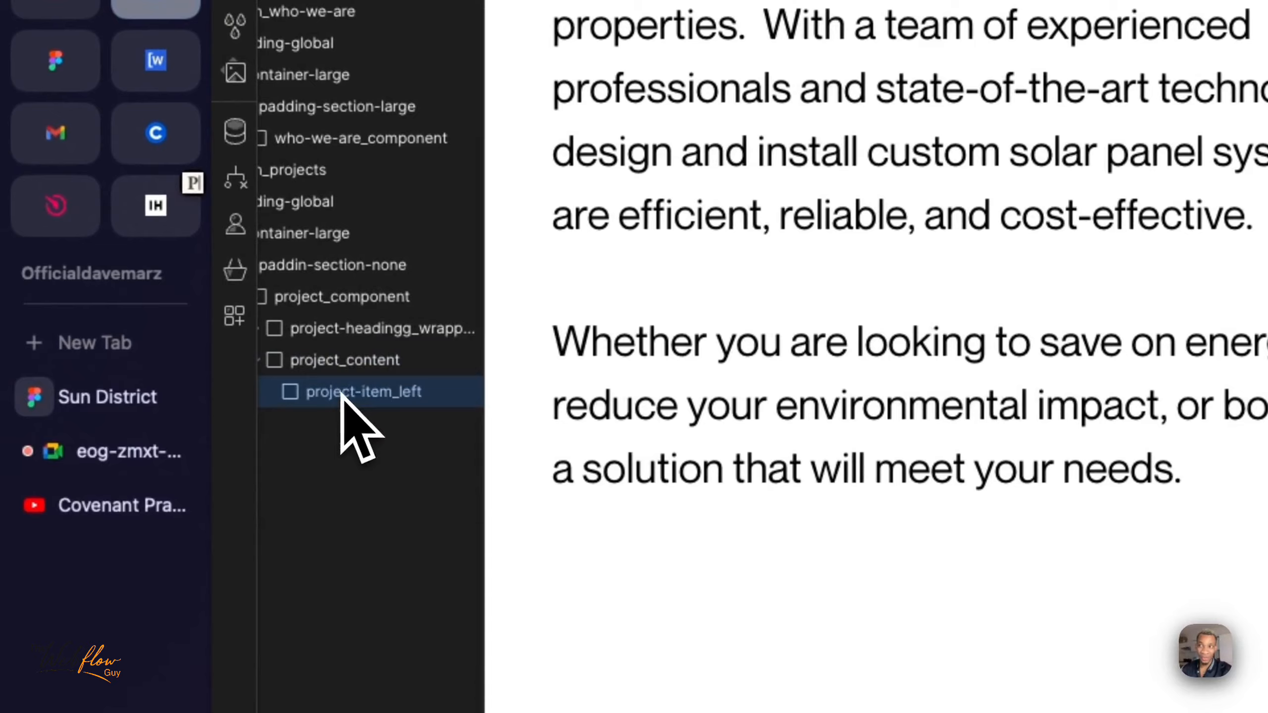
pyautogui.click(351, 359)
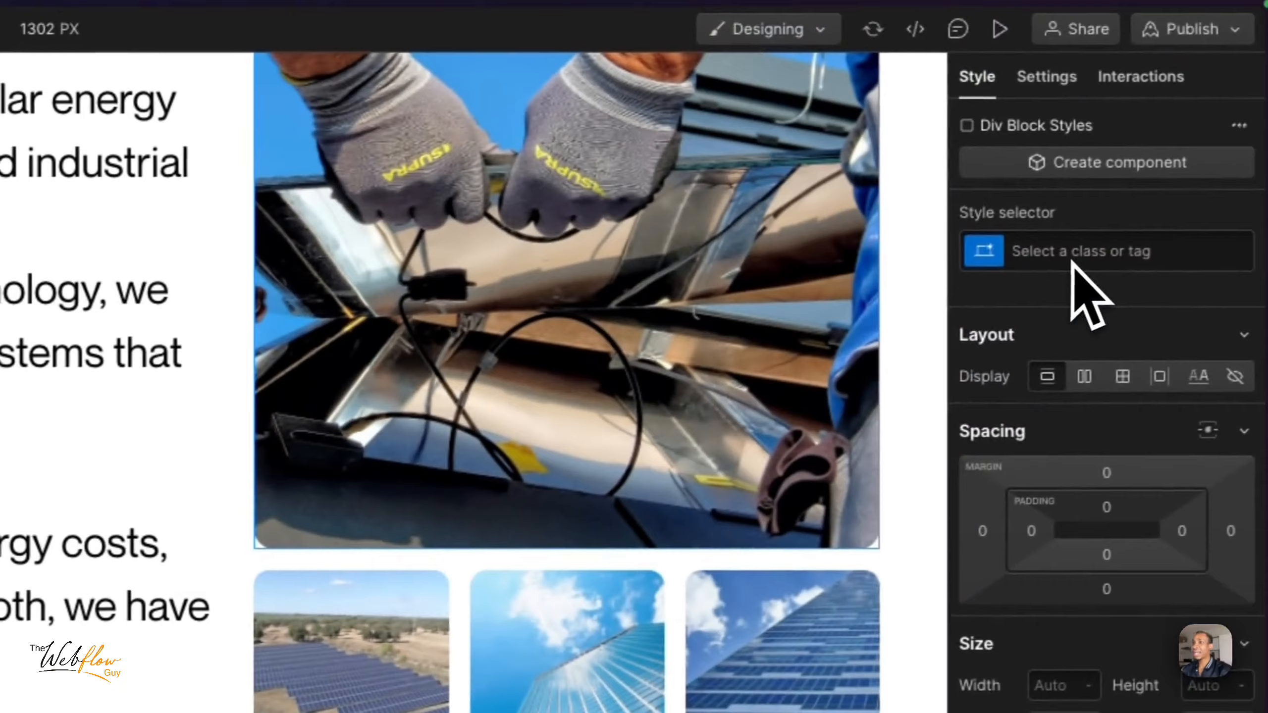
pyautogui.click(1072, 262)
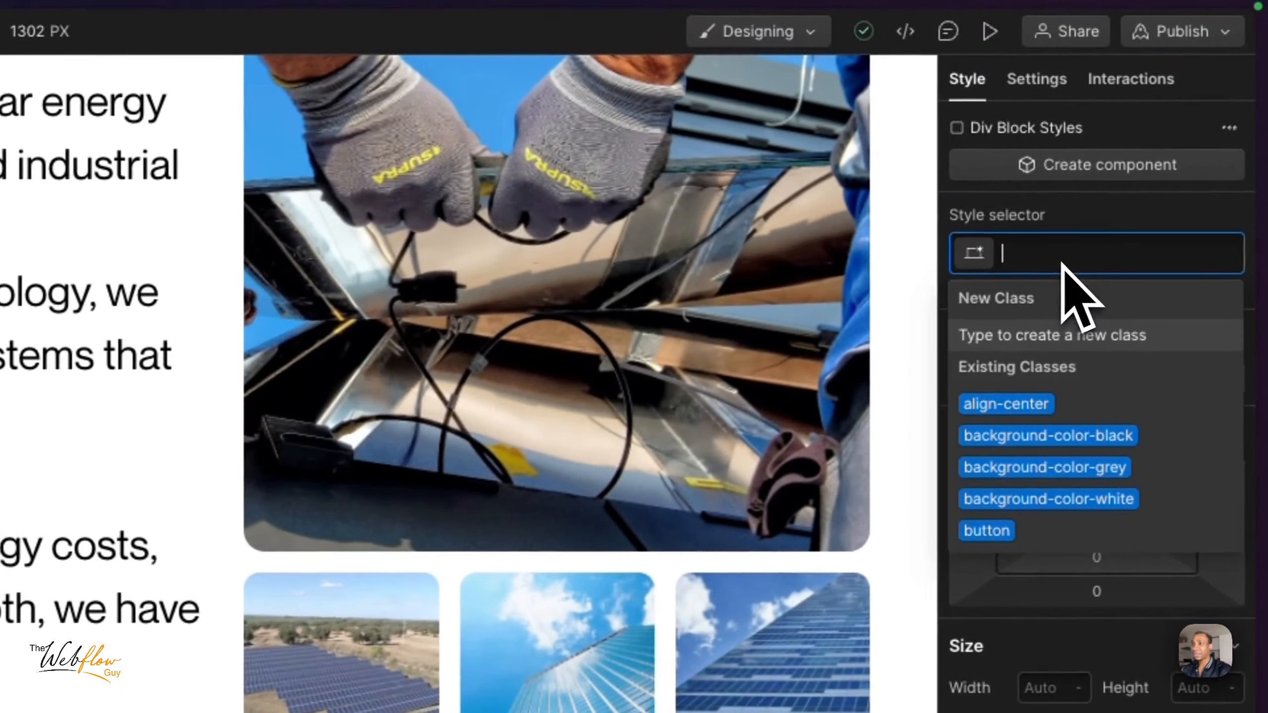
pyautogui.write('project-item-')
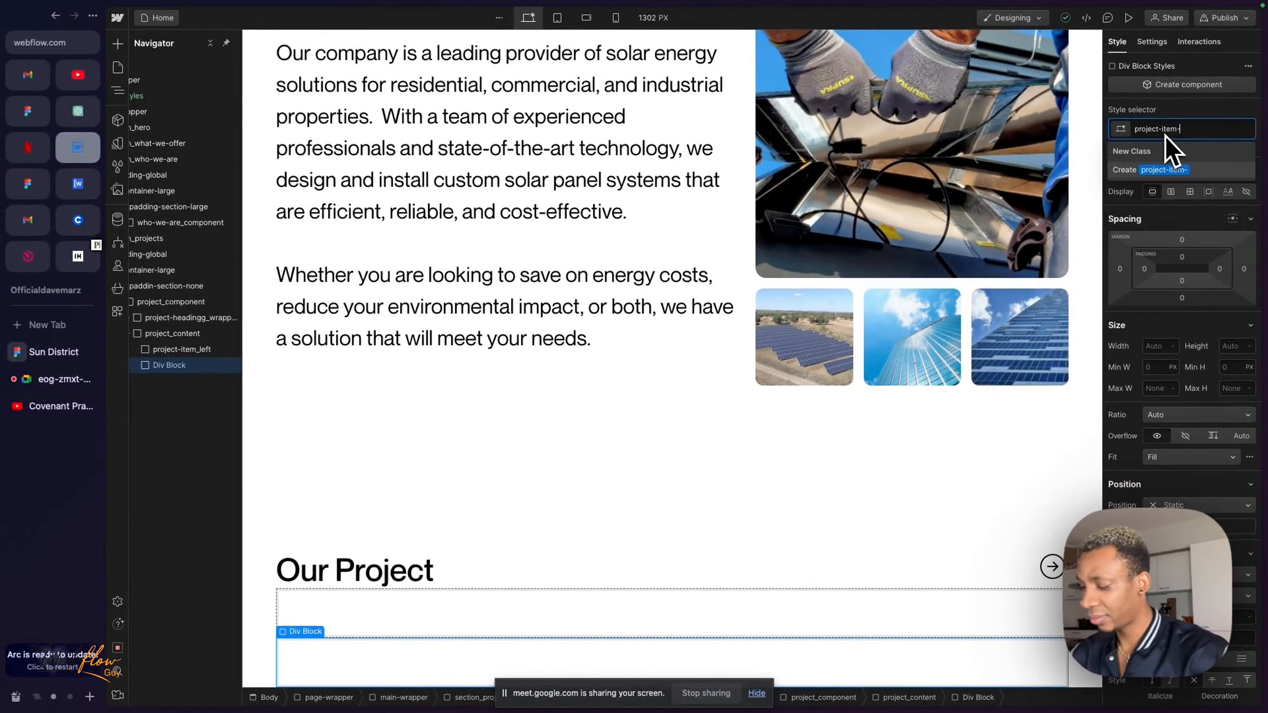
pyautogui.press('BackSpace')
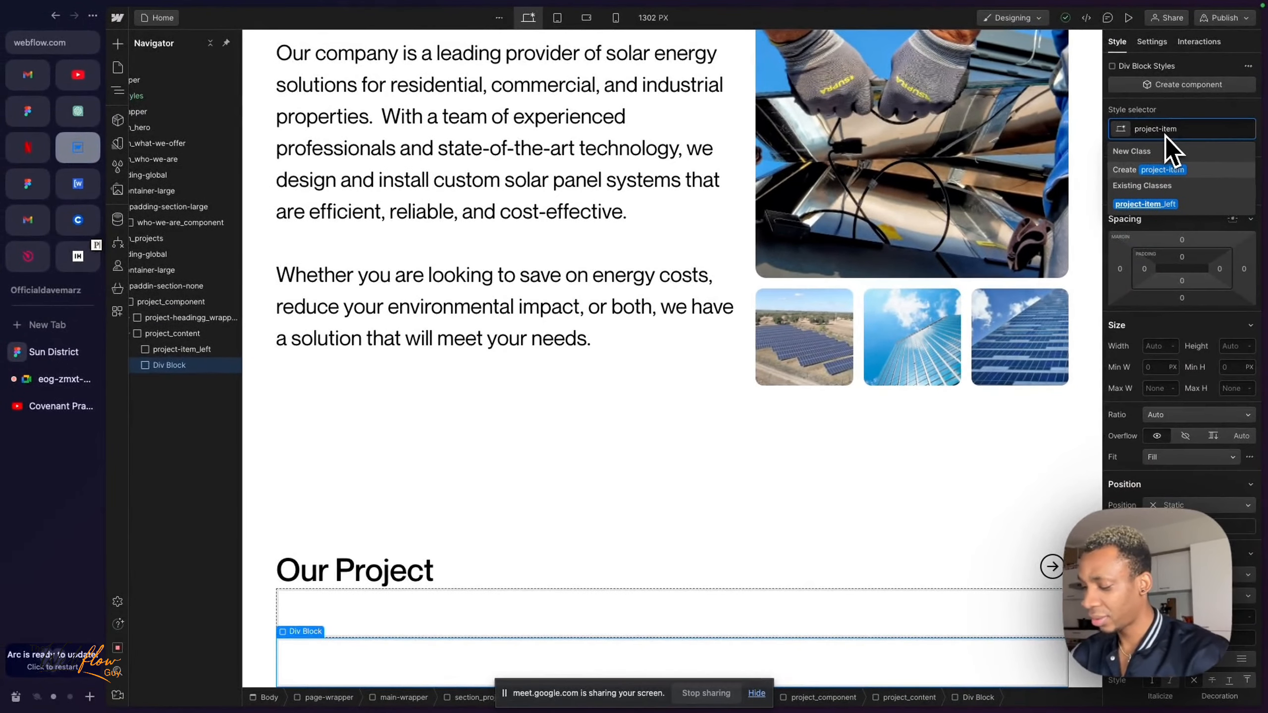
pyautogui.write('_right')
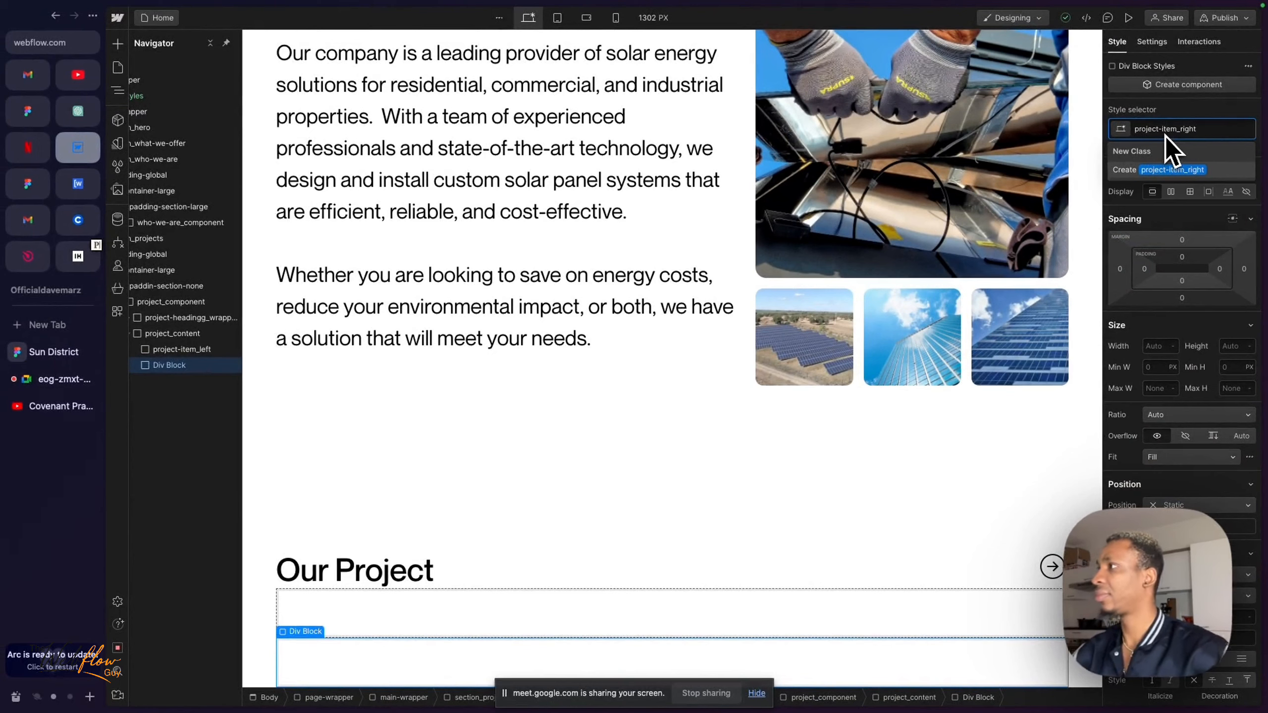
pyautogui.press('Return')
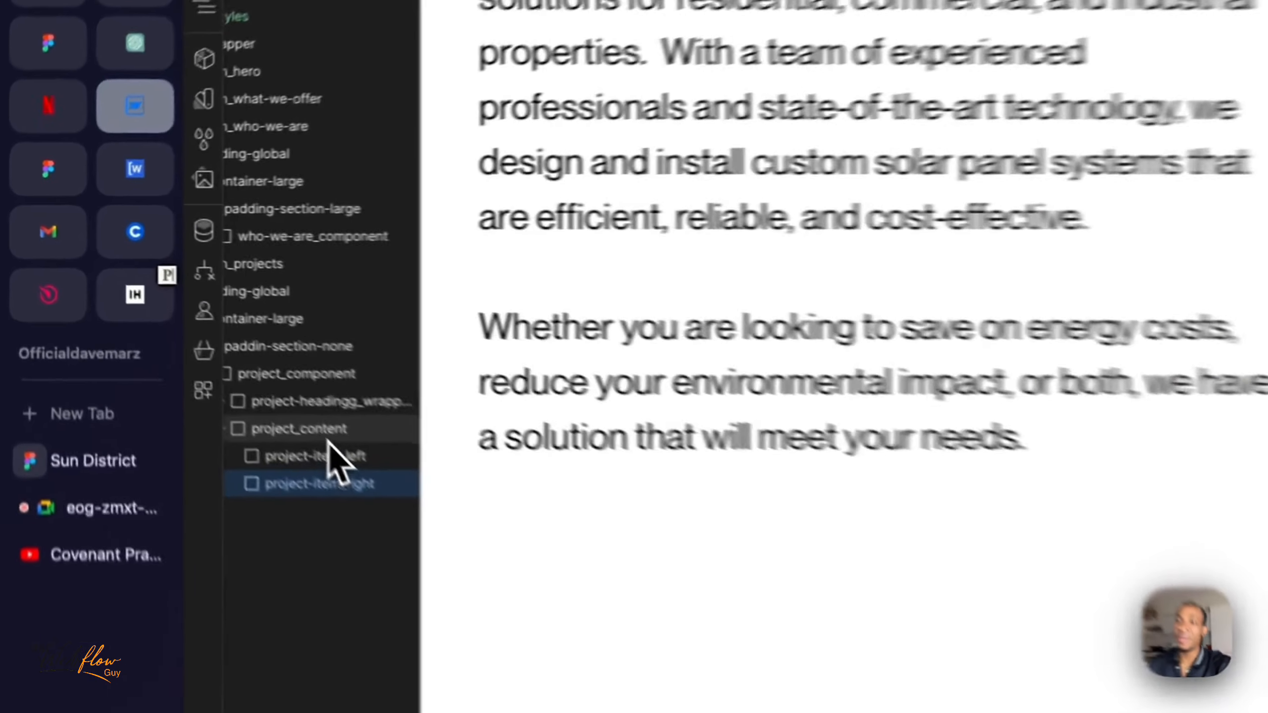
# - Review how the two project items nest inside project_content, compare them with the project cards in the Sun District Figma design, and return to Webflow
pyautogui.click(328, 434)
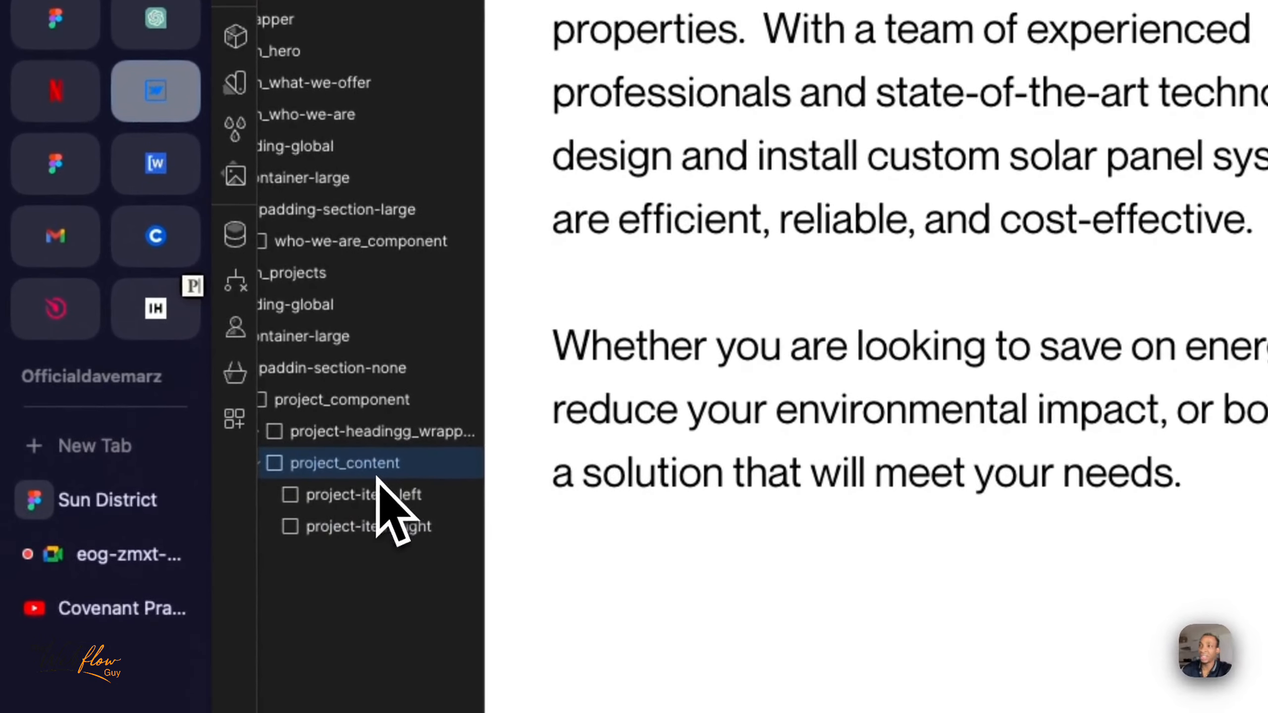
pyautogui.click(375, 497)
pyautogui.click(383, 528)
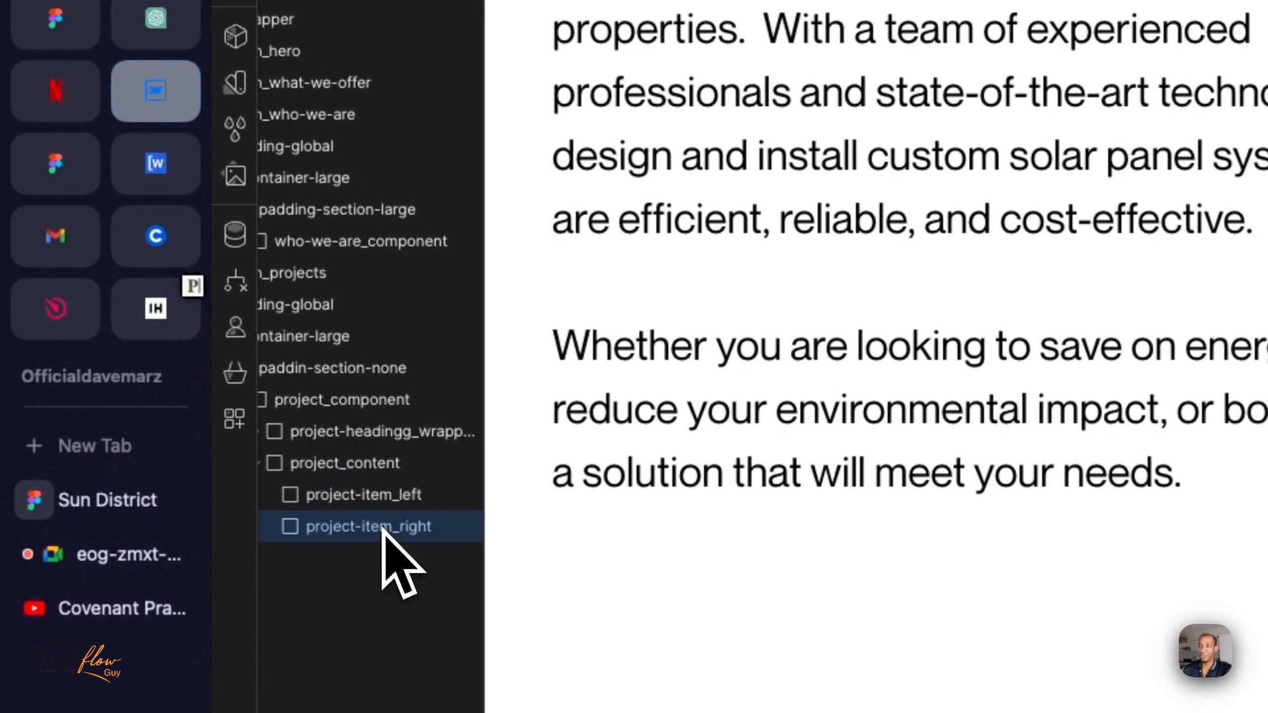
pyautogui.click(377, 495)
pyautogui.click(388, 462)
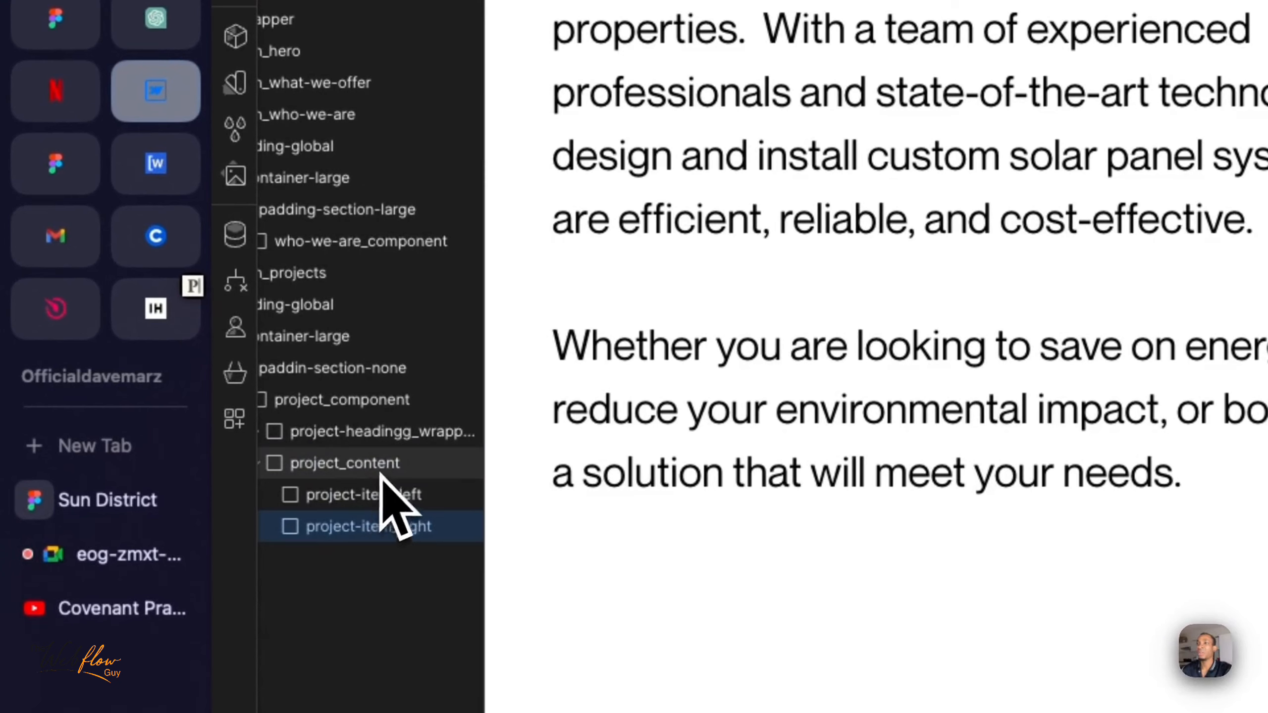
pyautogui.click(360, 494)
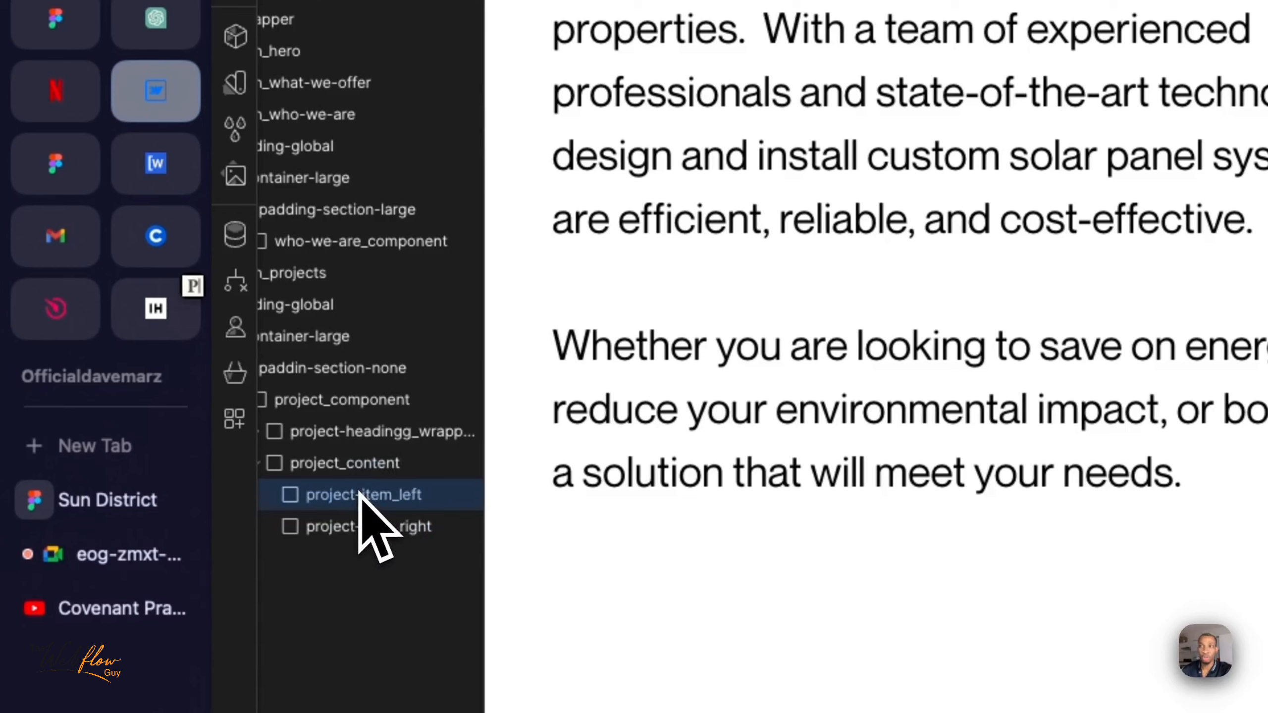
pyautogui.click(359, 496)
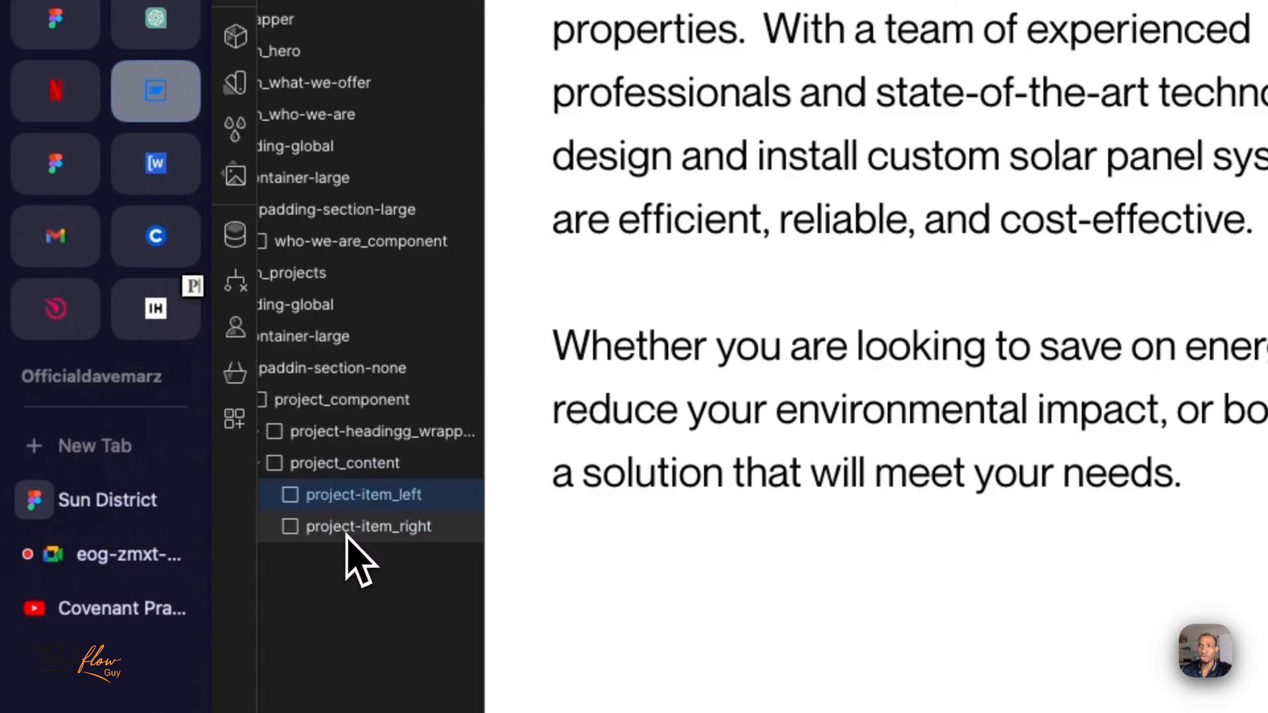
pyautogui.click(350, 529)
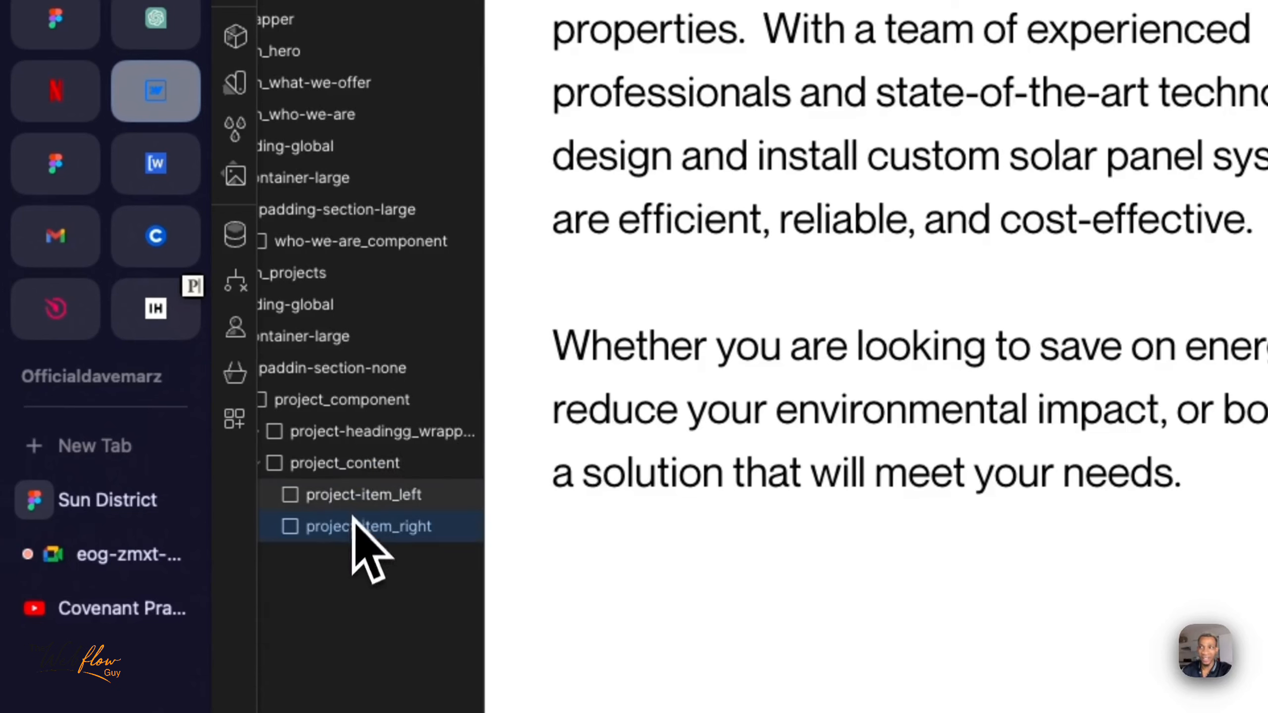
pyautogui.click(358, 498)
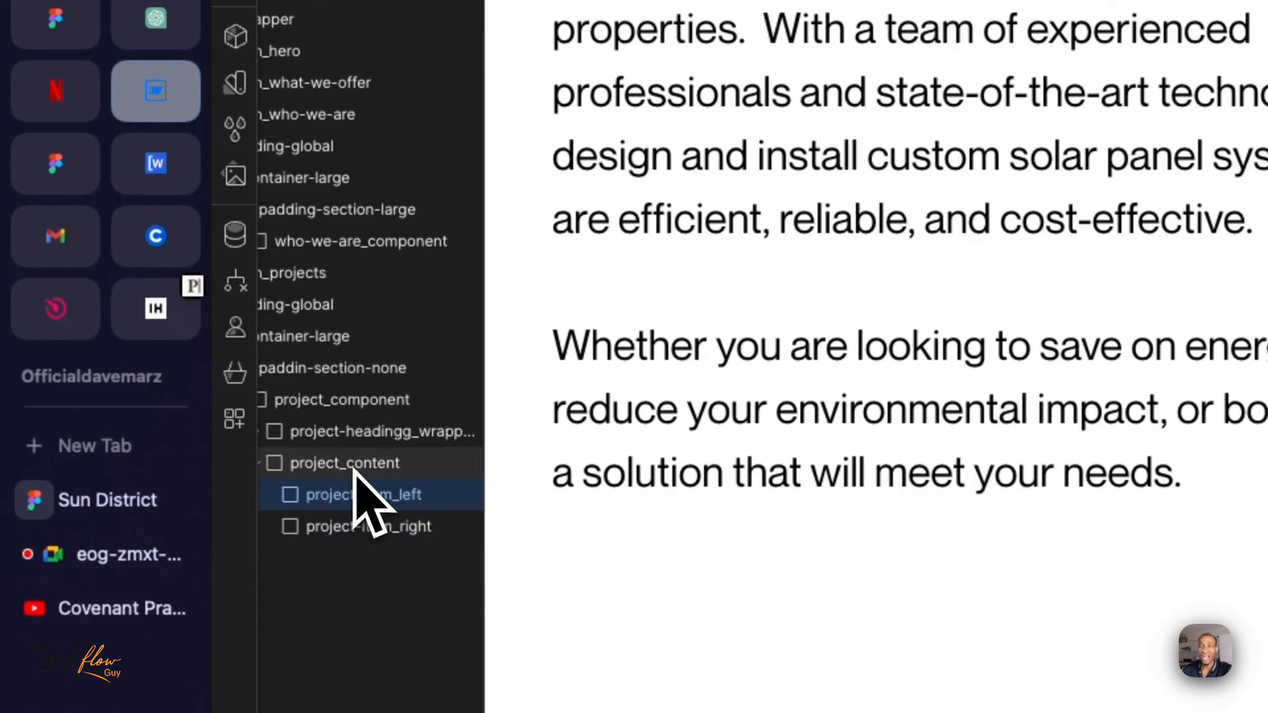
pyautogui.click(373, 471)
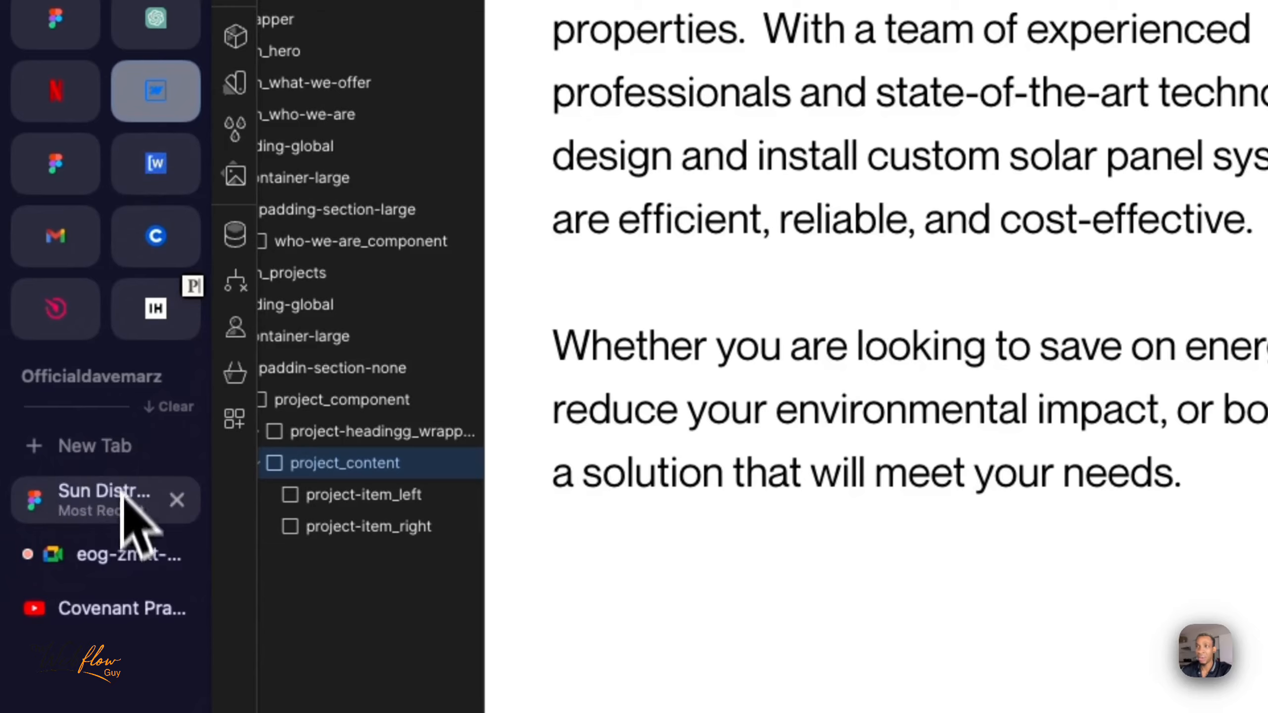
pyautogui.click(117, 518)
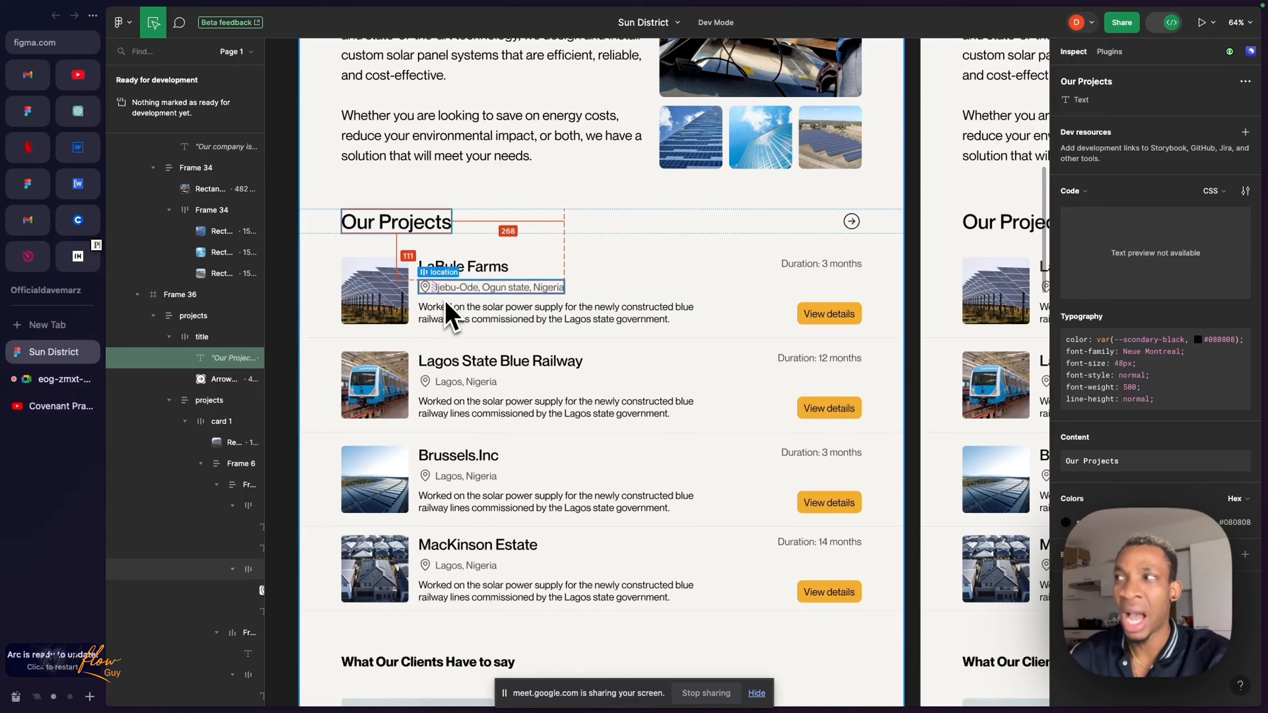
pyautogui.click(77, 147)
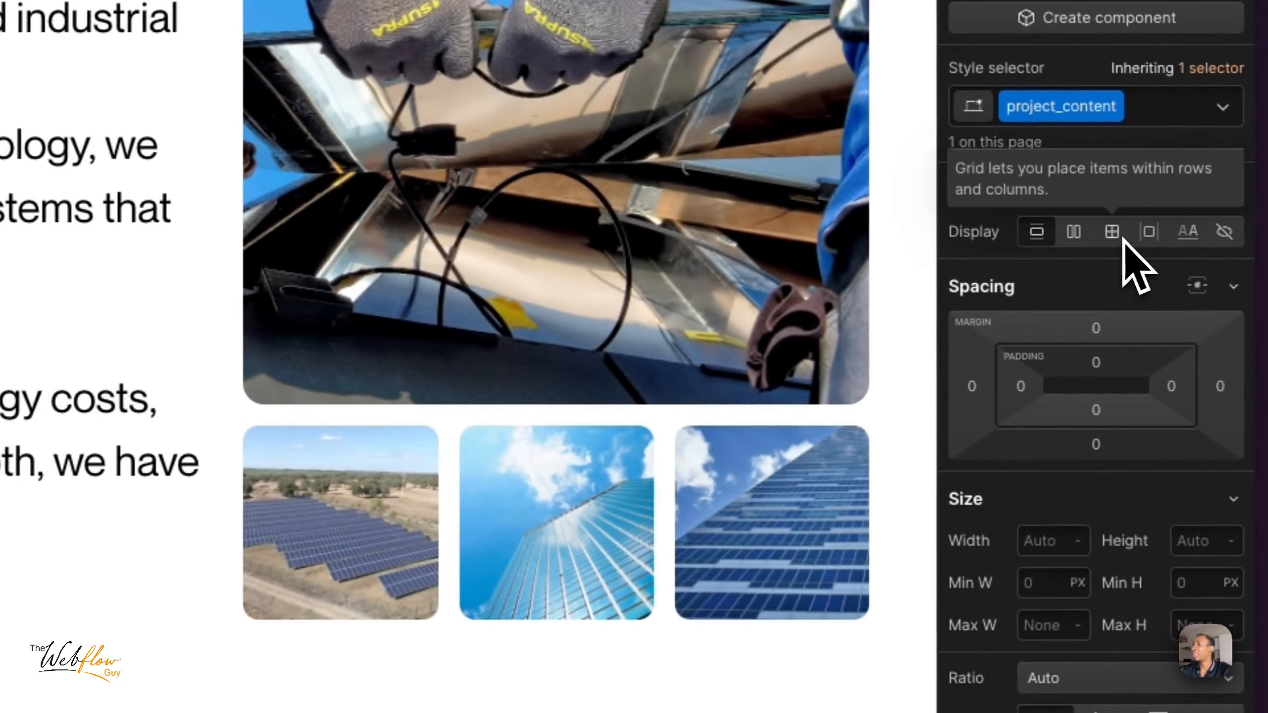
# - Set the display of project_content to Grid with two columns and two rows, and finish editing the grid
pyautogui.click(1122, 236)
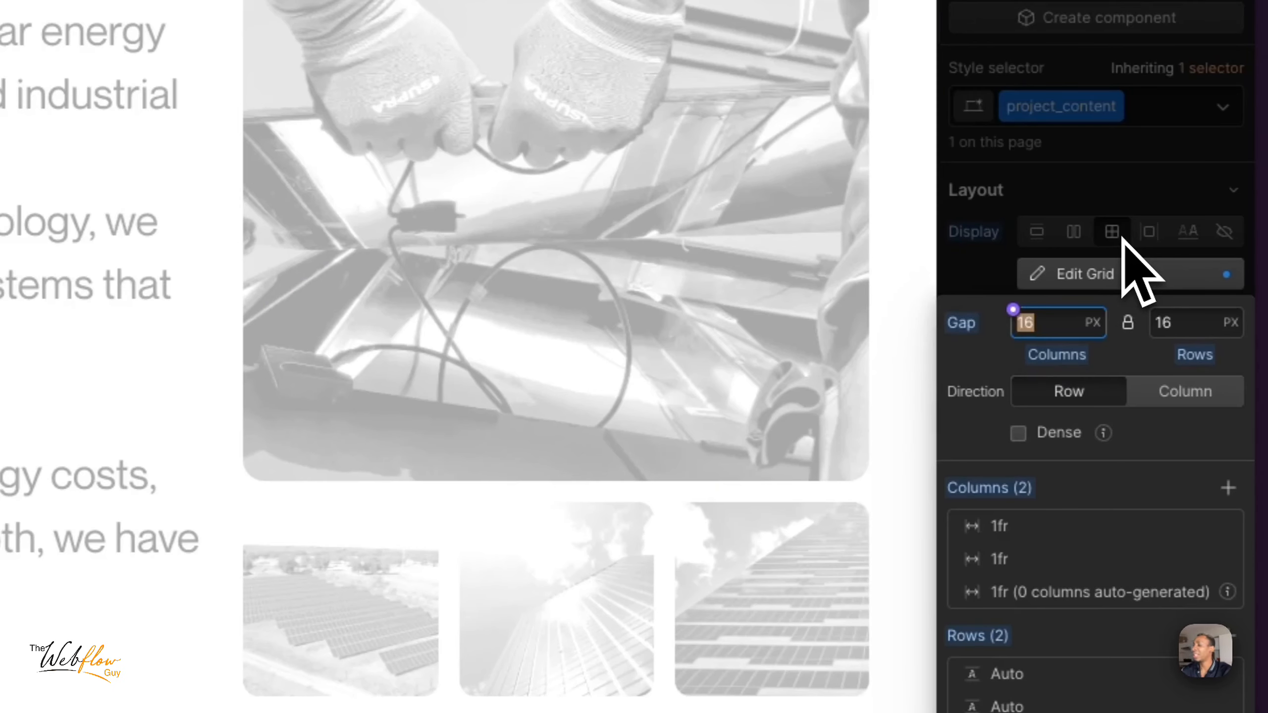
pyautogui.click(1123, 259)
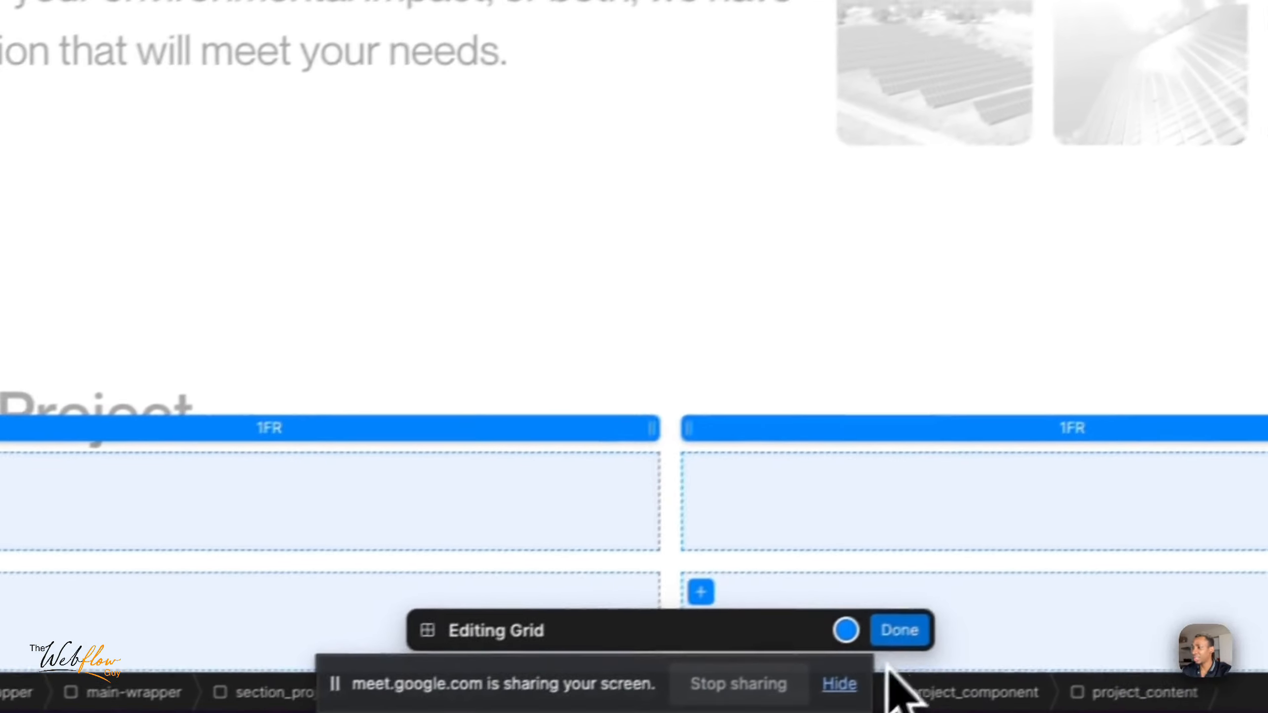
pyautogui.click(900, 630)
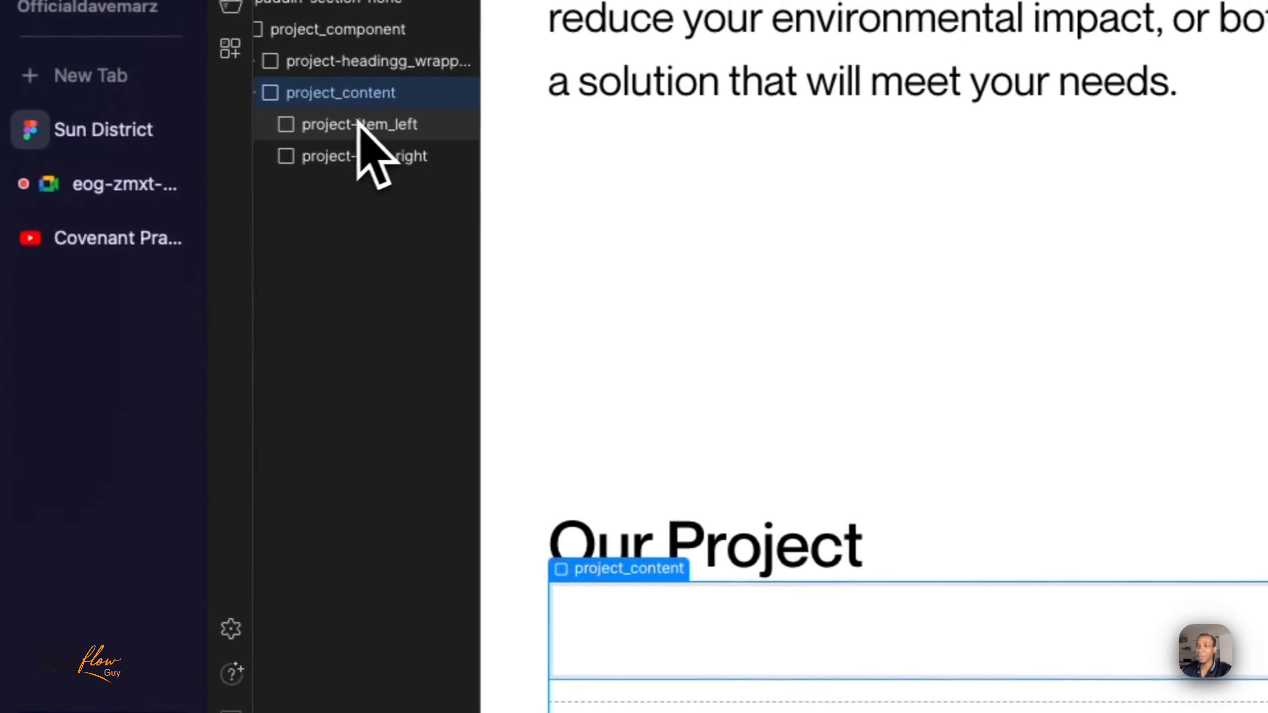
# - Examine how project-item_left and project-item_right are placed in the cells of the project_content grid
pyautogui.click(362, 125)
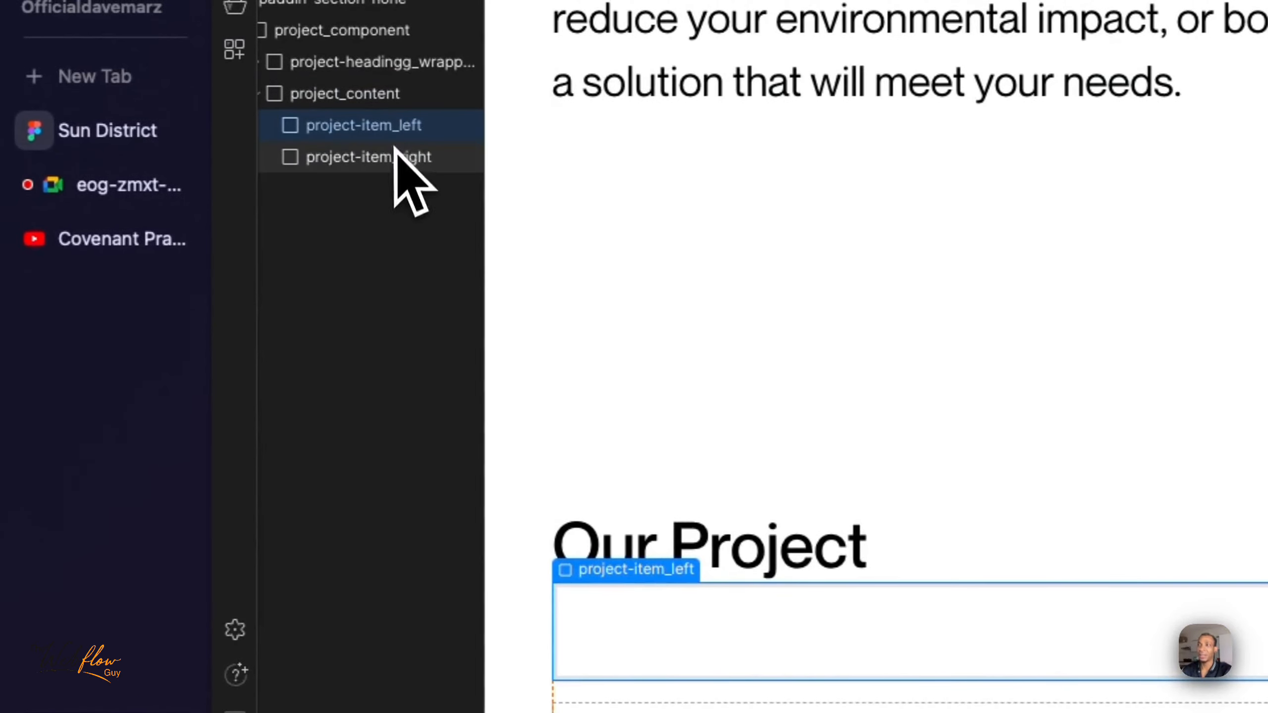
pyautogui.click(397, 157)
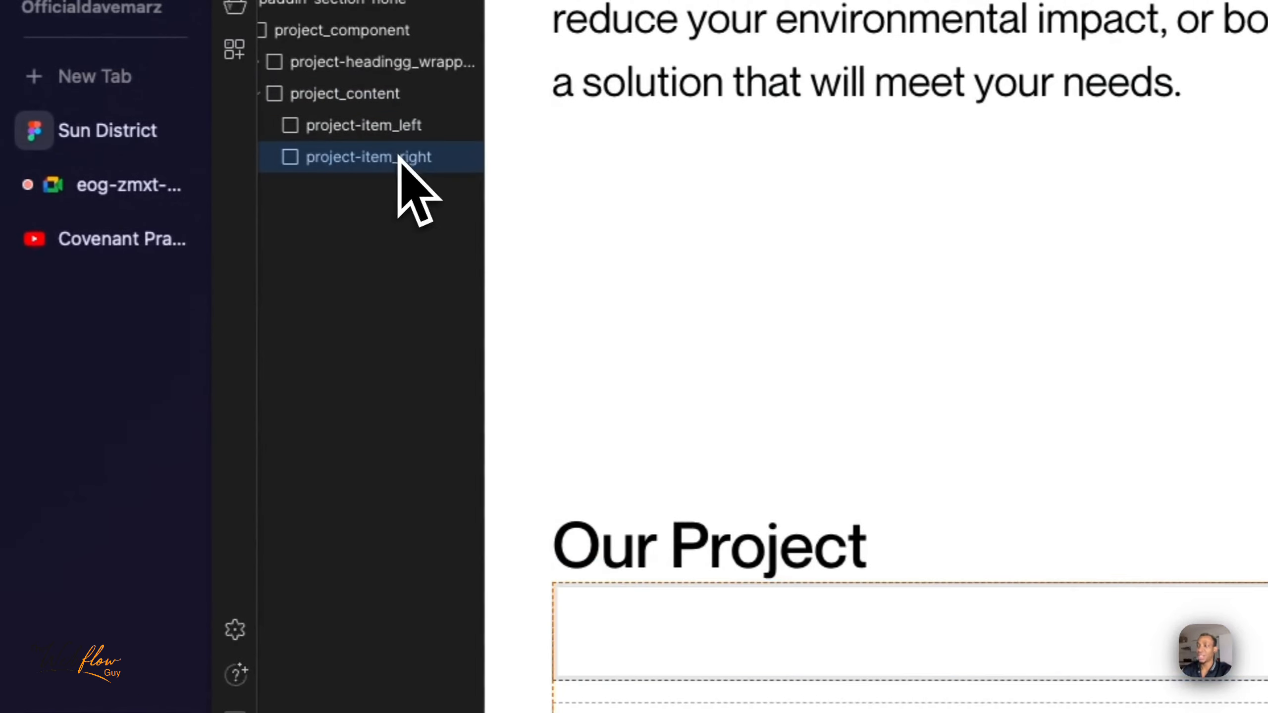
pyautogui.click(368, 126)
pyautogui.click(362, 165)
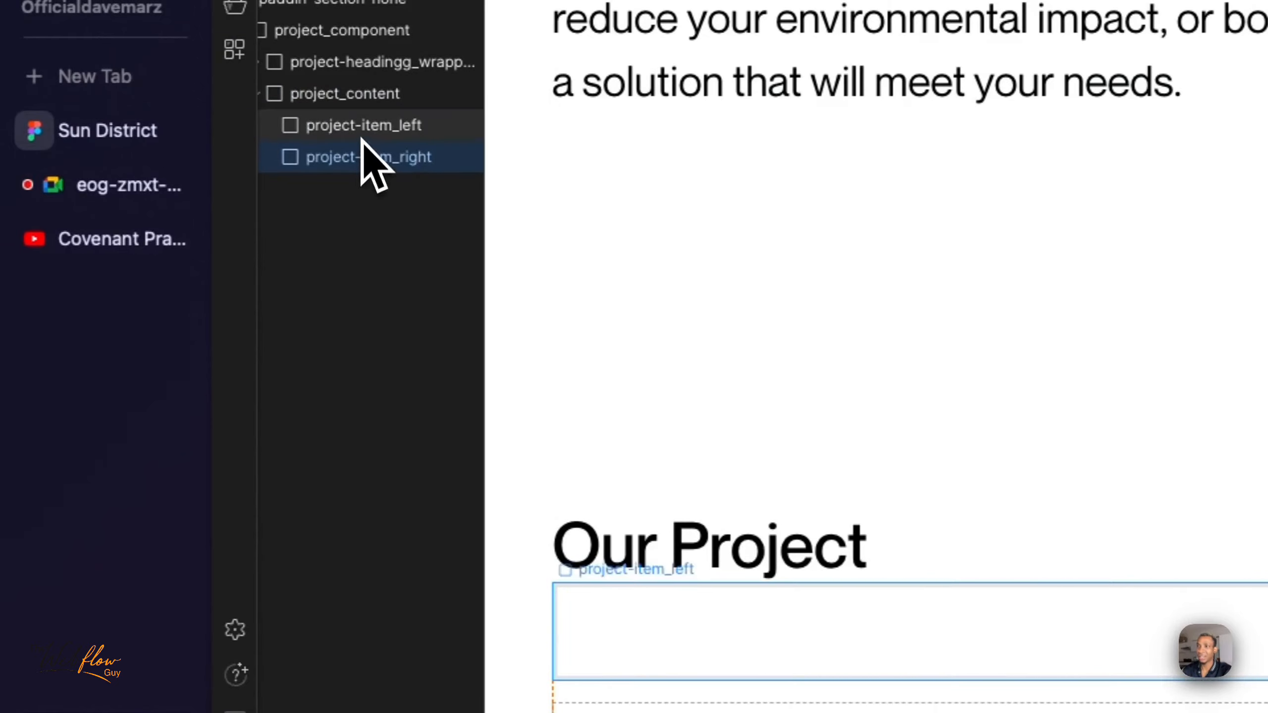
pyautogui.click(363, 134)
pyautogui.click(371, 164)
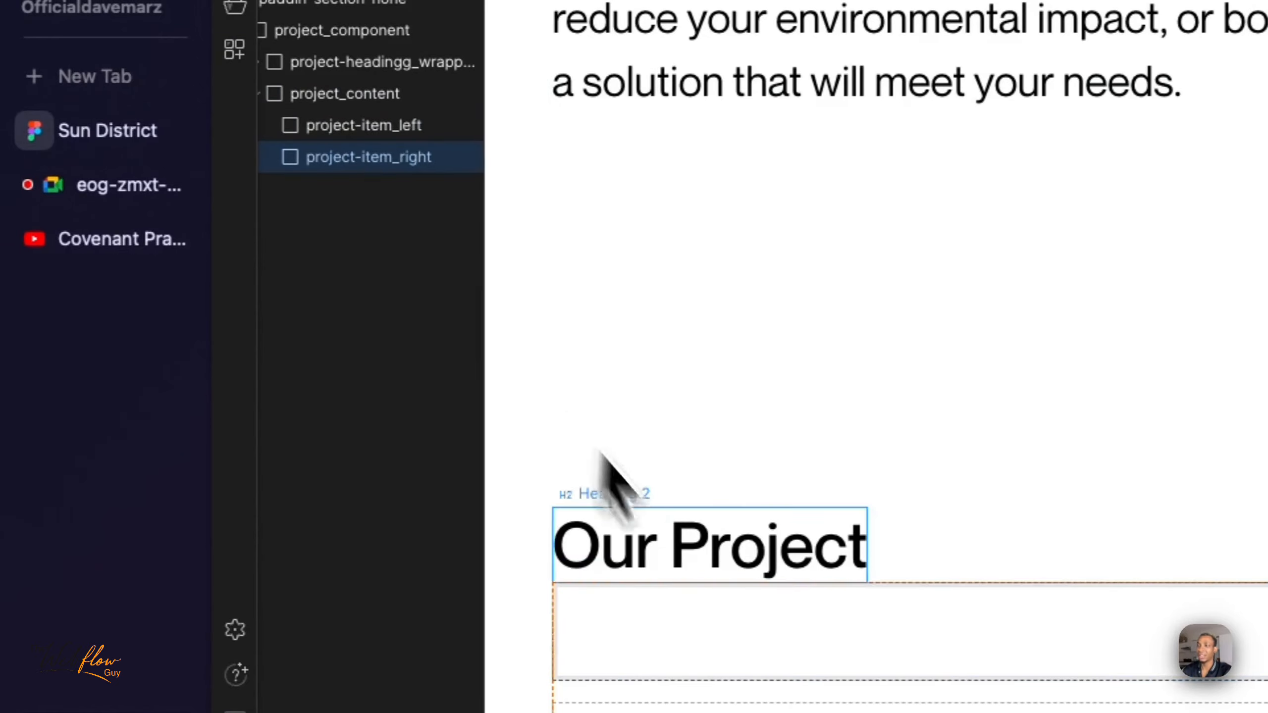
pyautogui.click(742, 599)
pyautogui.click(903, 487)
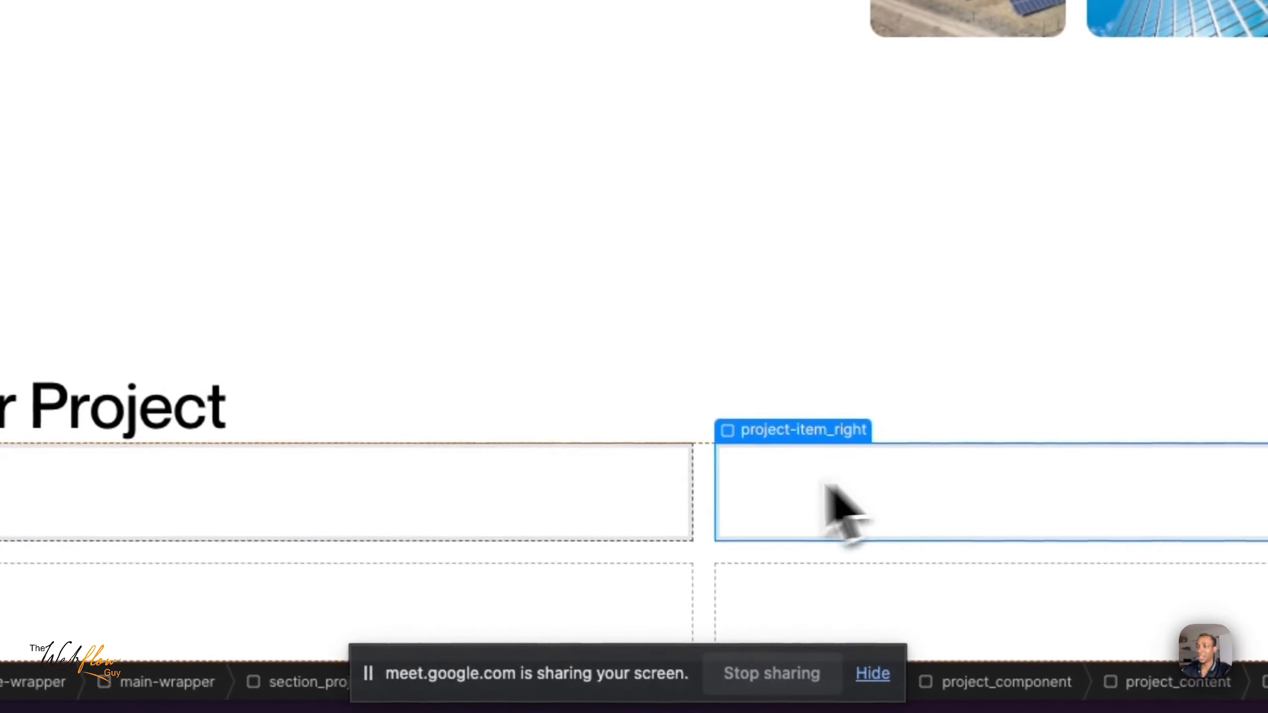
pyautogui.click(573, 518)
pyautogui.click(740, 525)
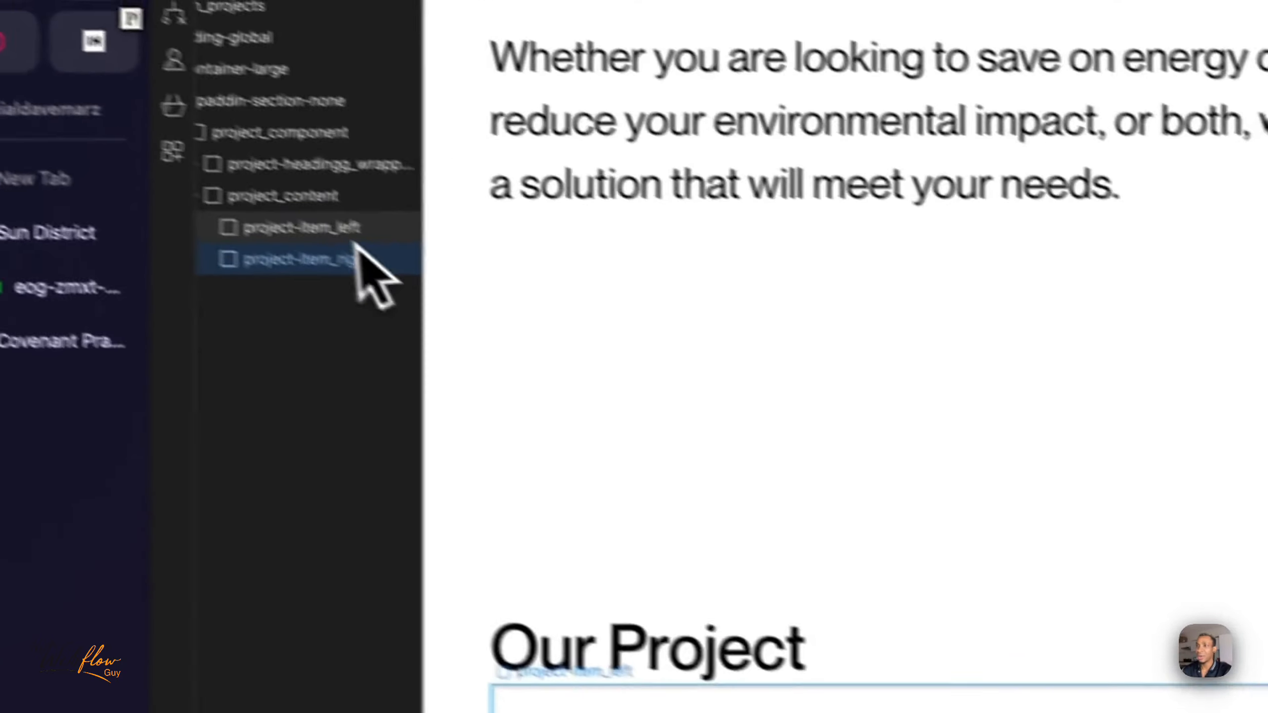
# - Edit the project_content grid and remove one column so that a single 1fr column remains
pyautogui.click(349, 196)
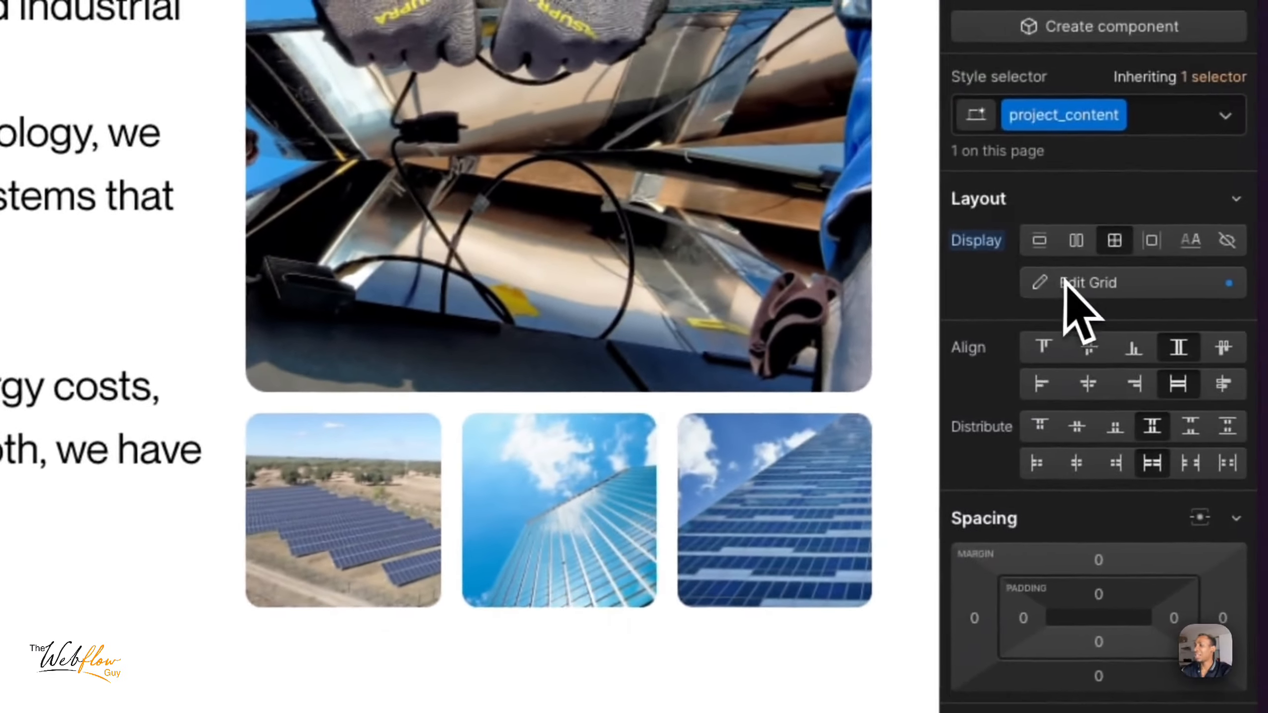
pyautogui.click(1065, 284)
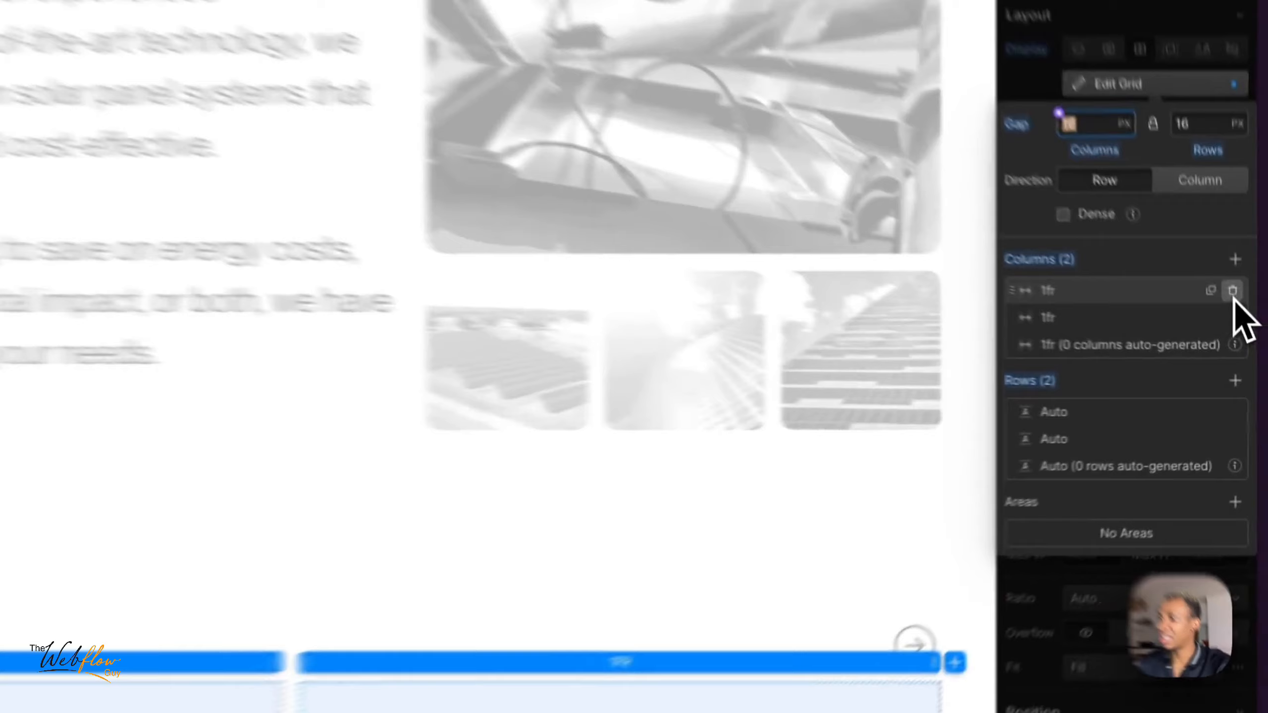
pyautogui.click(1248, 339)
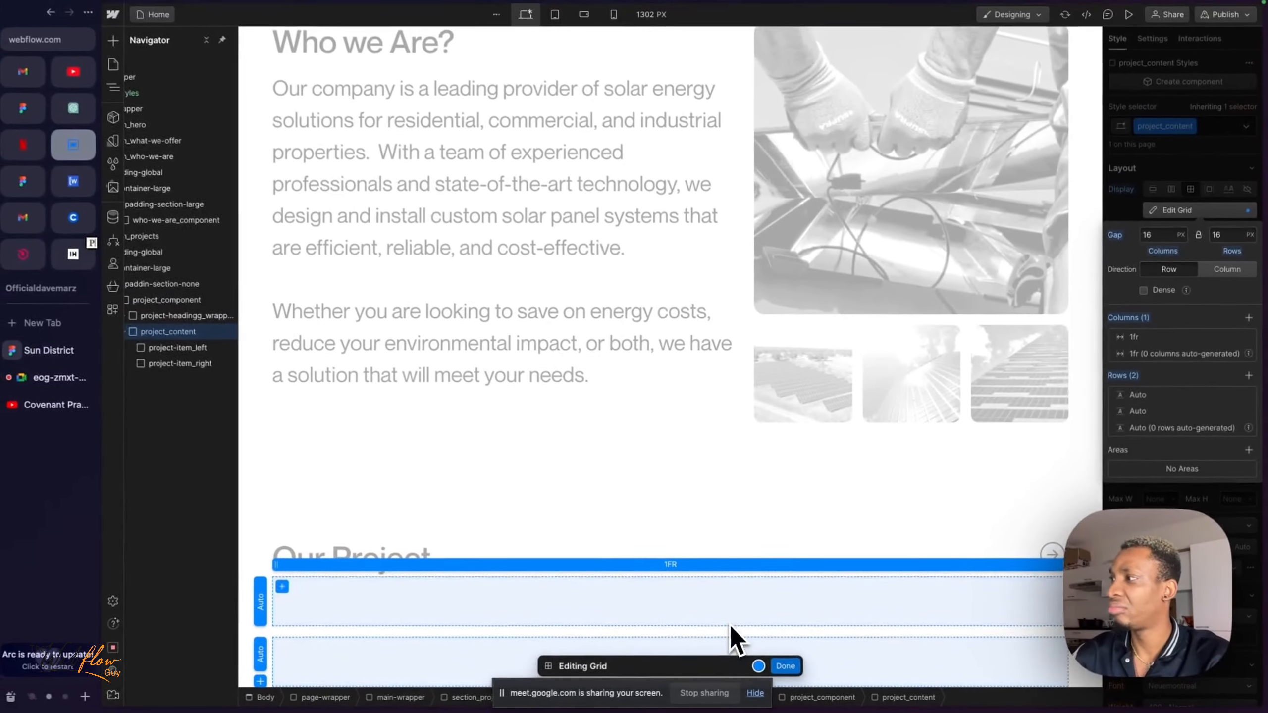
# - Undo the column removal in the project_content grid, delete one of its rows instead, and finish editing the grid
pyautogui.press('super+z')
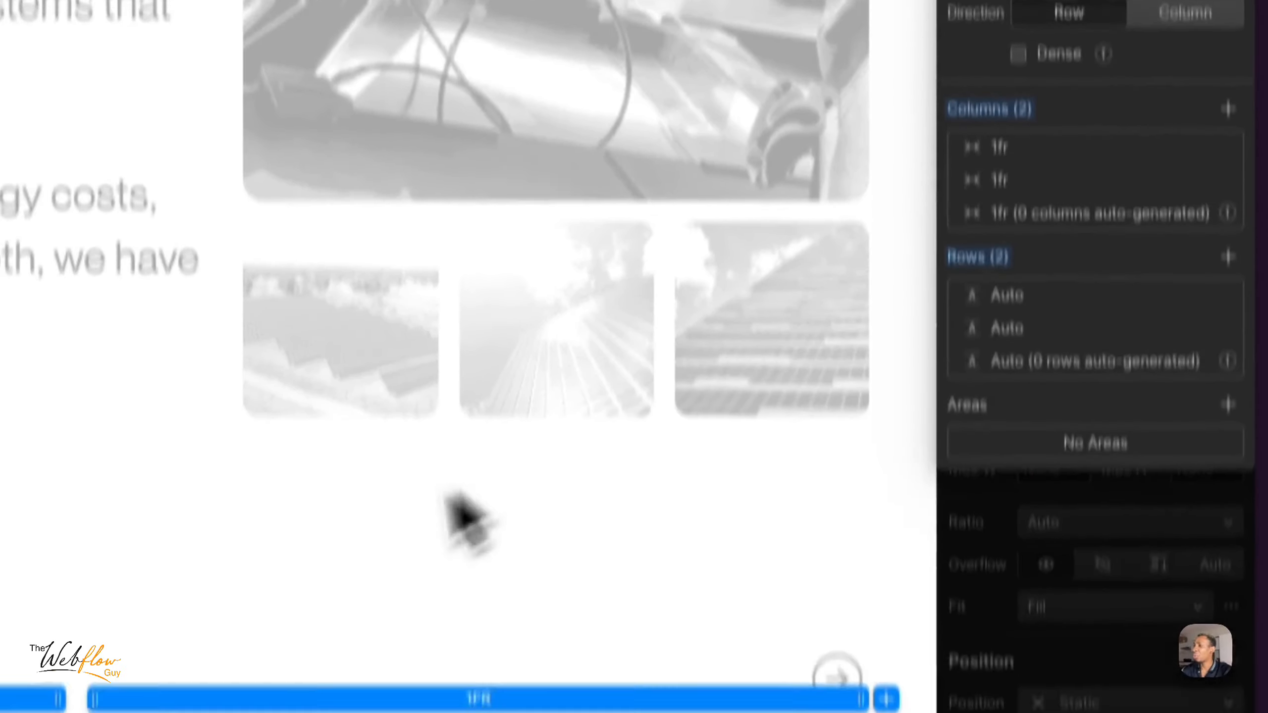
pyautogui.scroll(-2, 392, 656)
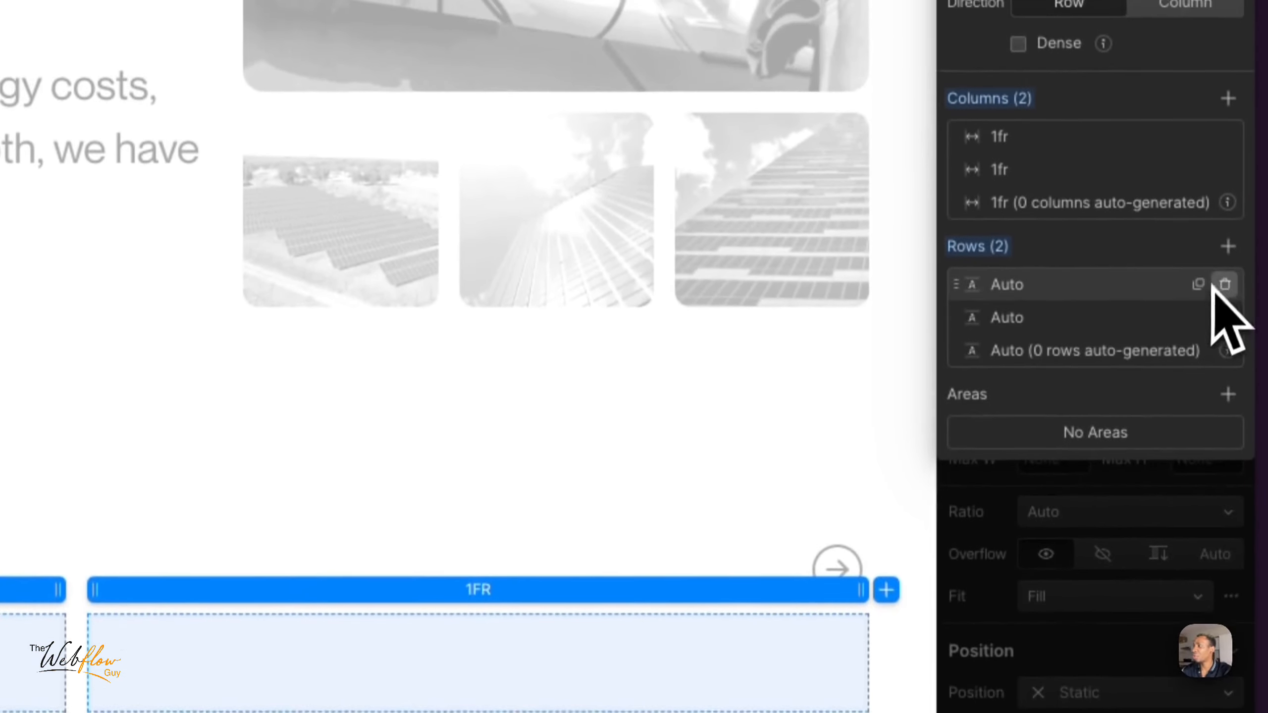
pyautogui.click(1224, 200)
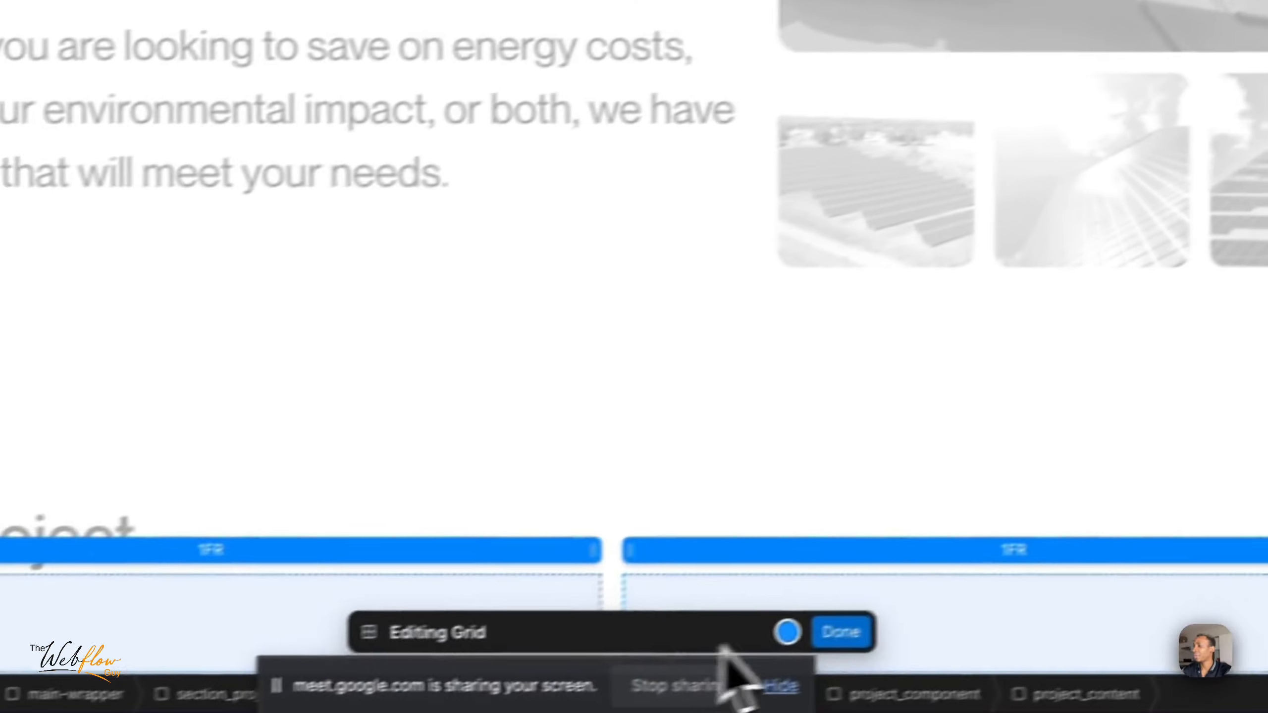
pyautogui.click(840, 629)
pyautogui.scroll(-2, 699, 390)
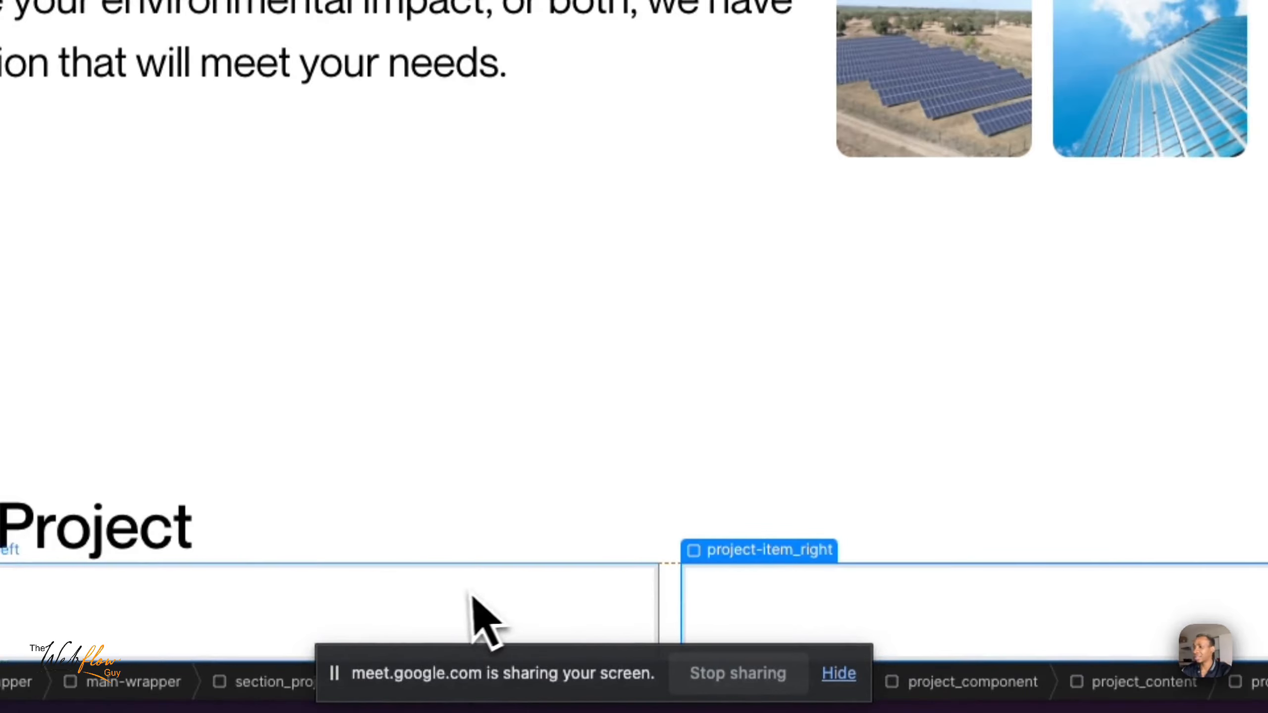
# - Examine project-item_left and project-item_right within project_content, compare them with the LaBule Farms card image in the Sun District Figma design, and return to Webflow
pyautogui.click(808, 579)
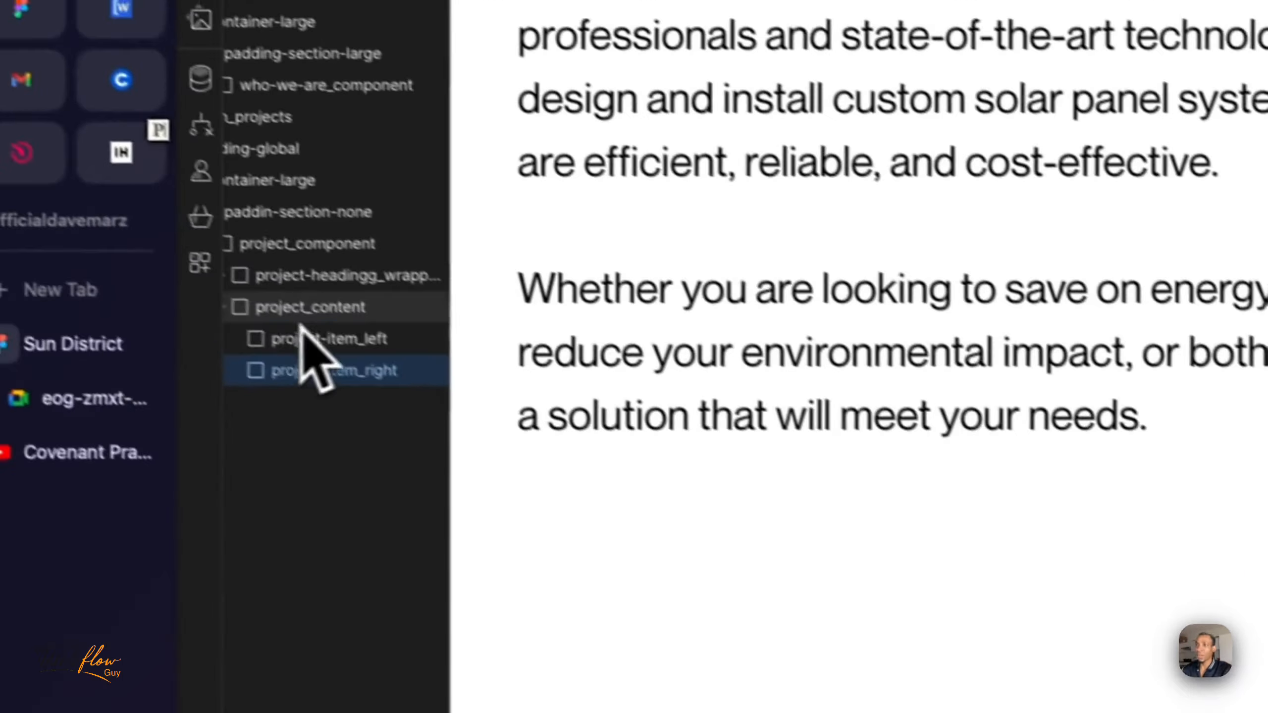
pyautogui.click(352, 328)
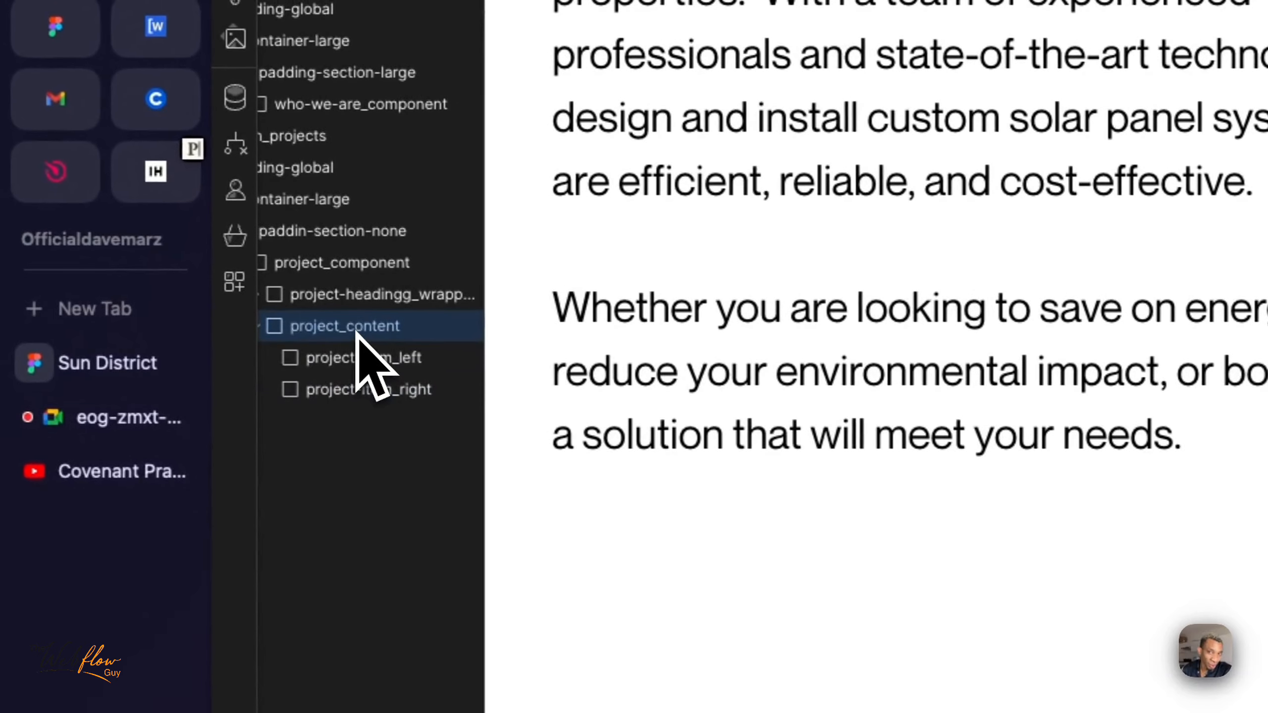
pyautogui.click(373, 359)
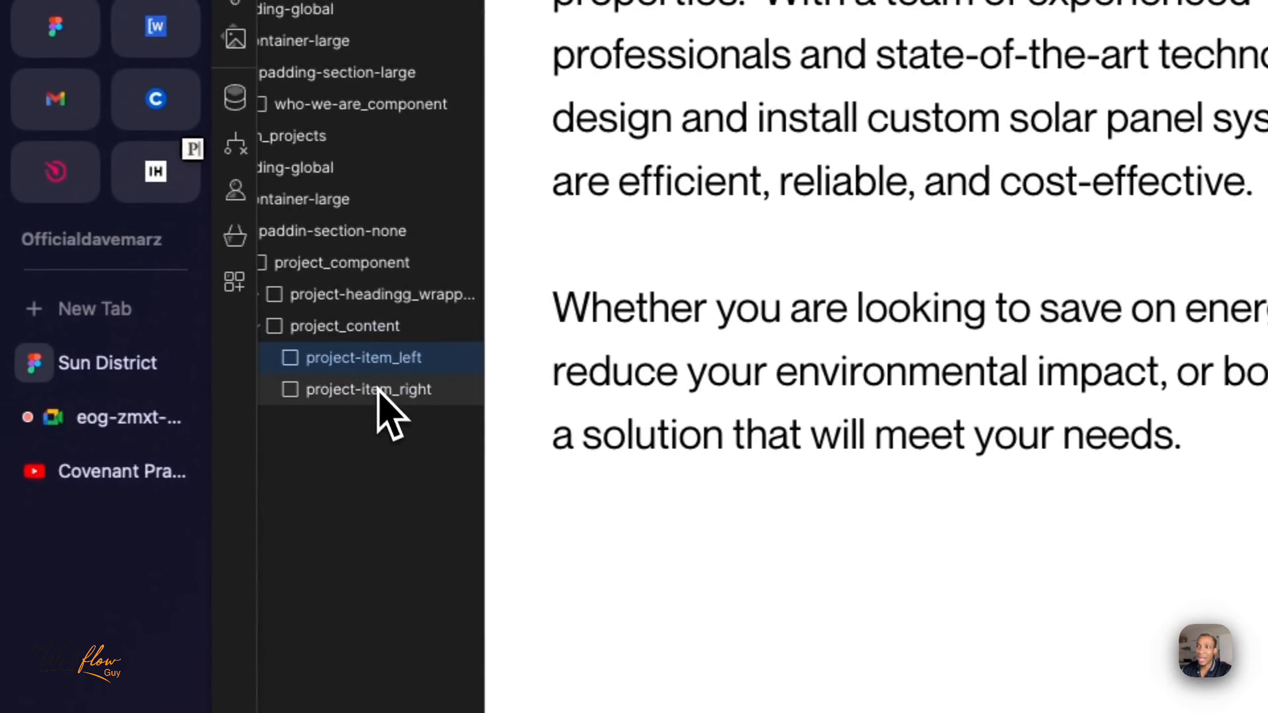
pyautogui.click(377, 392)
pyautogui.click(386, 366)
pyautogui.click(387, 391)
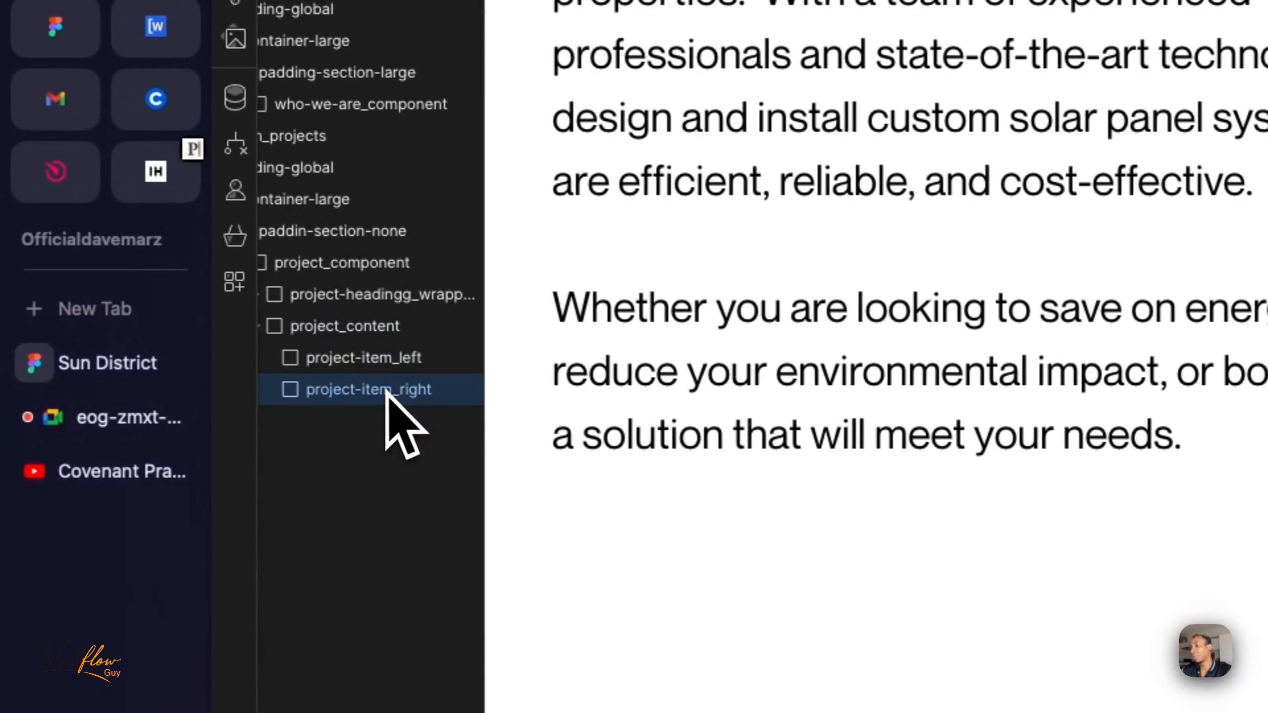
pyautogui.click(385, 361)
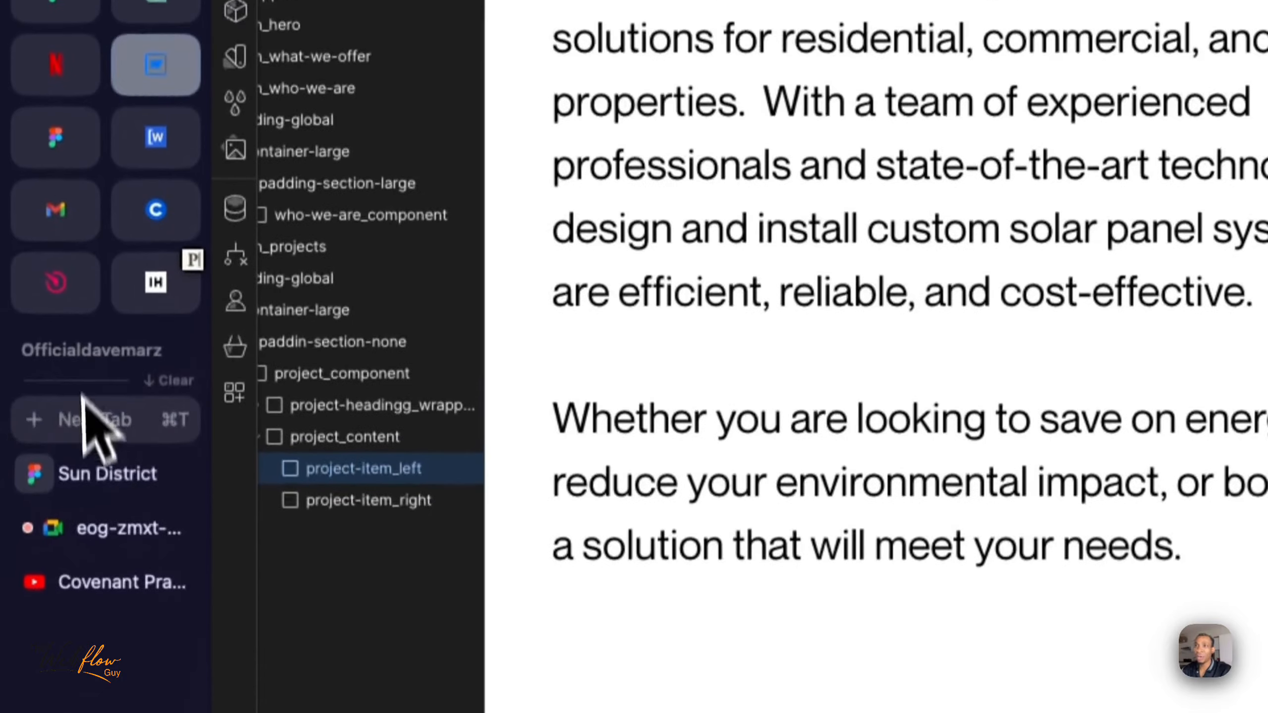
pyautogui.click(115, 474)
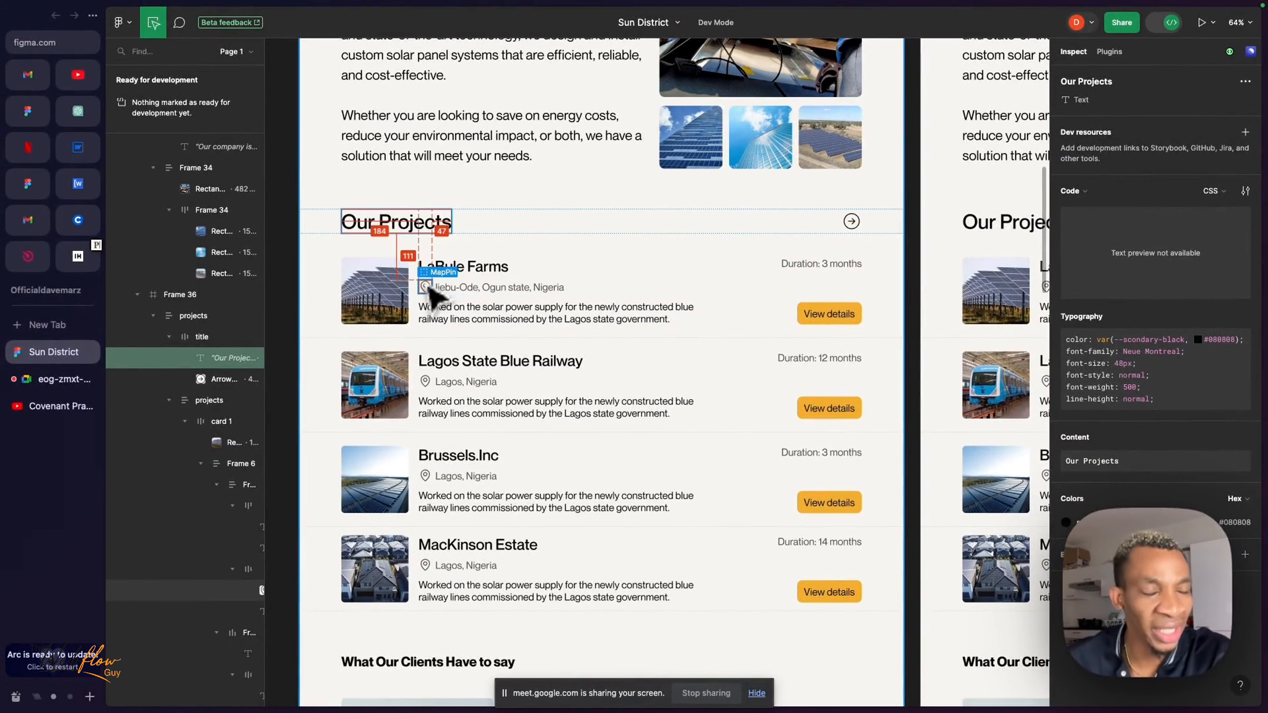
pyautogui.click(391, 289)
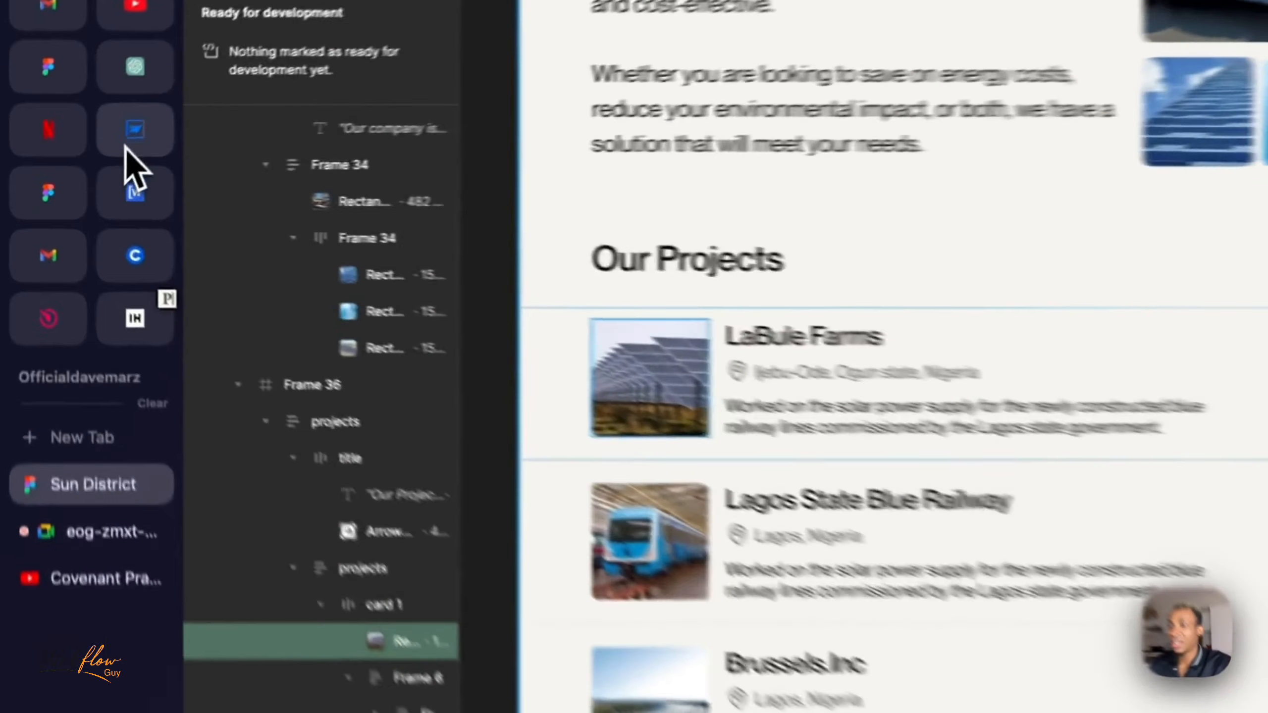
pyautogui.click(77, 146)
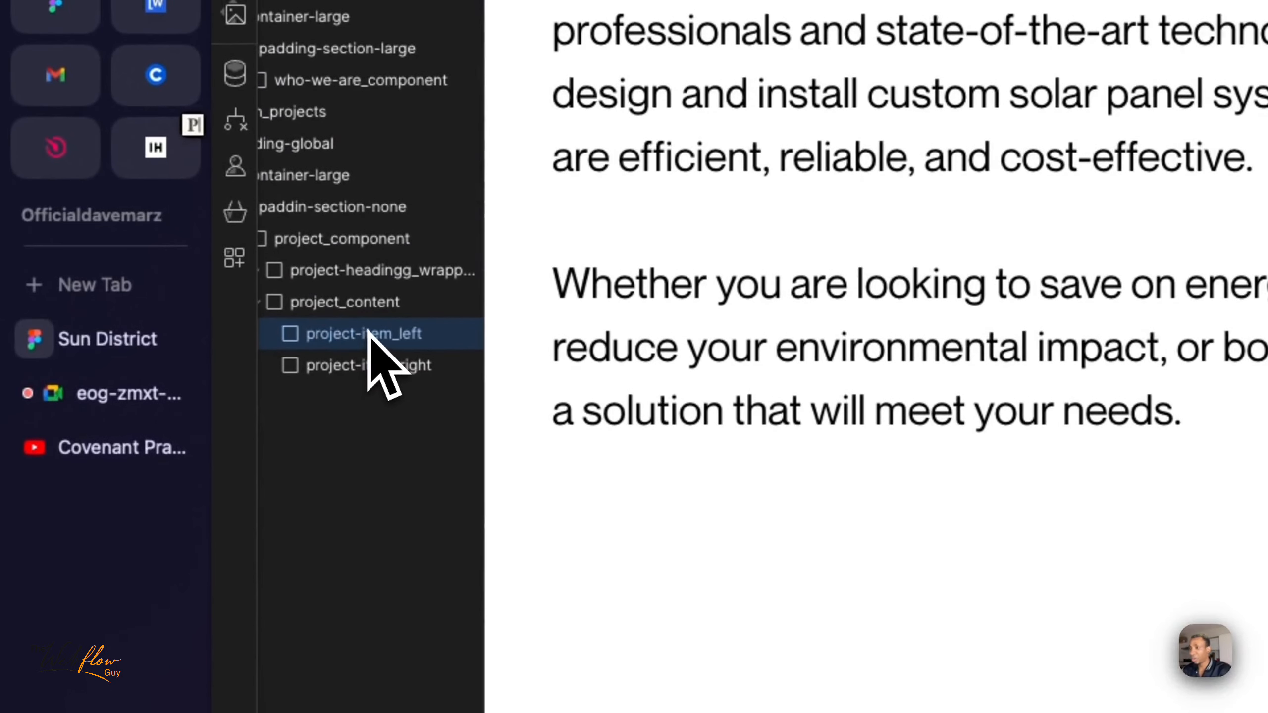
# - Add a div block inside project-item_left and give it the new class project-item_image
pyautogui.hscroll(-2, 333, 376)
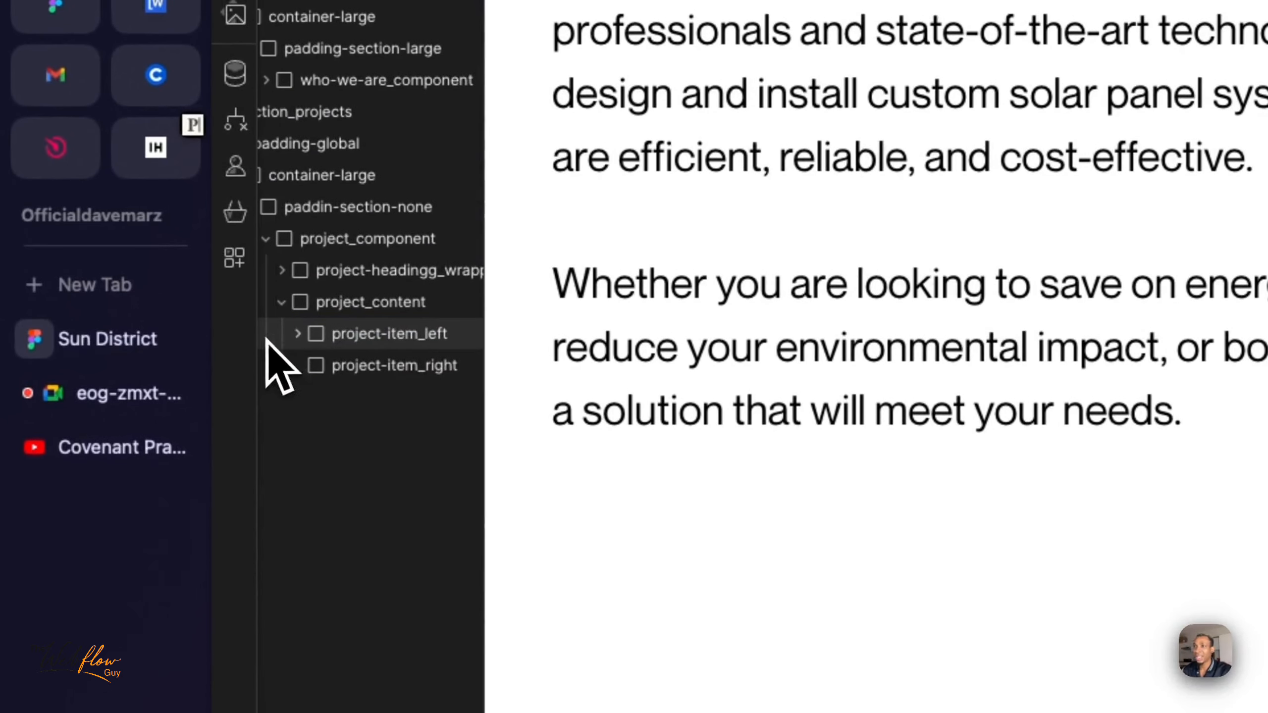
pyautogui.click(298, 334)
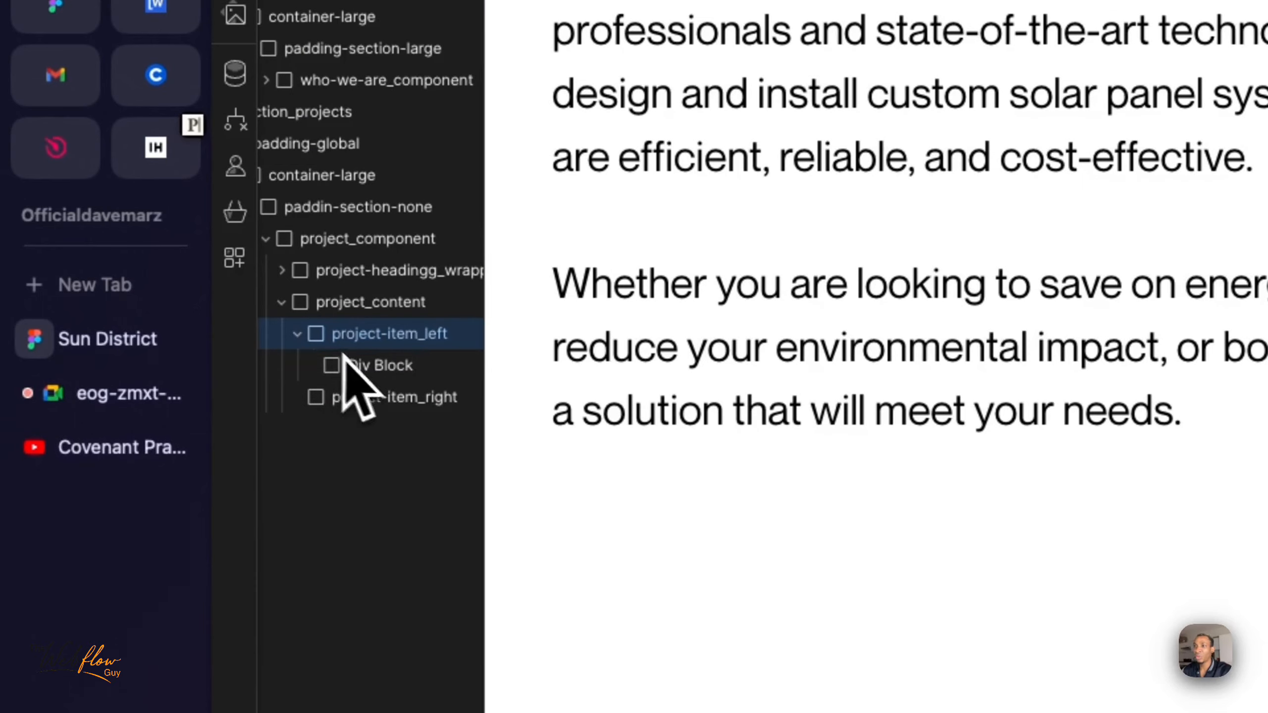
pyautogui.click(374, 365)
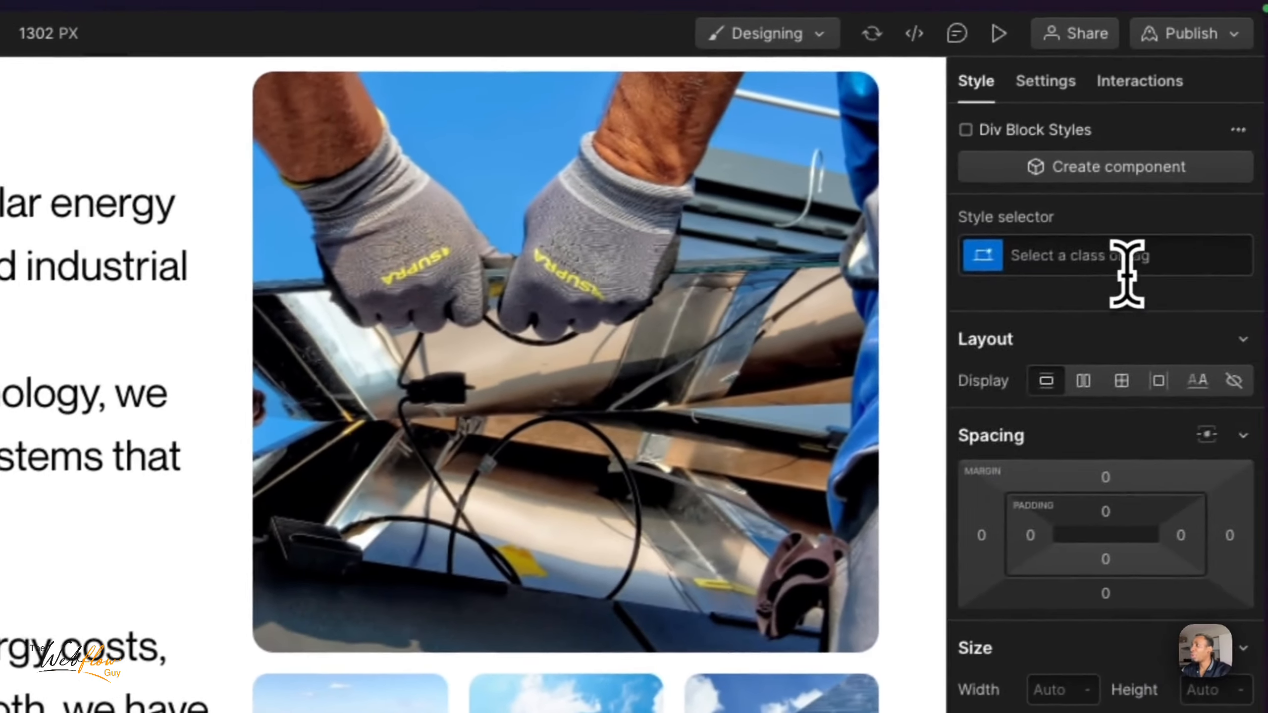
pyautogui.click(1263, 235)
pyautogui.write('project')
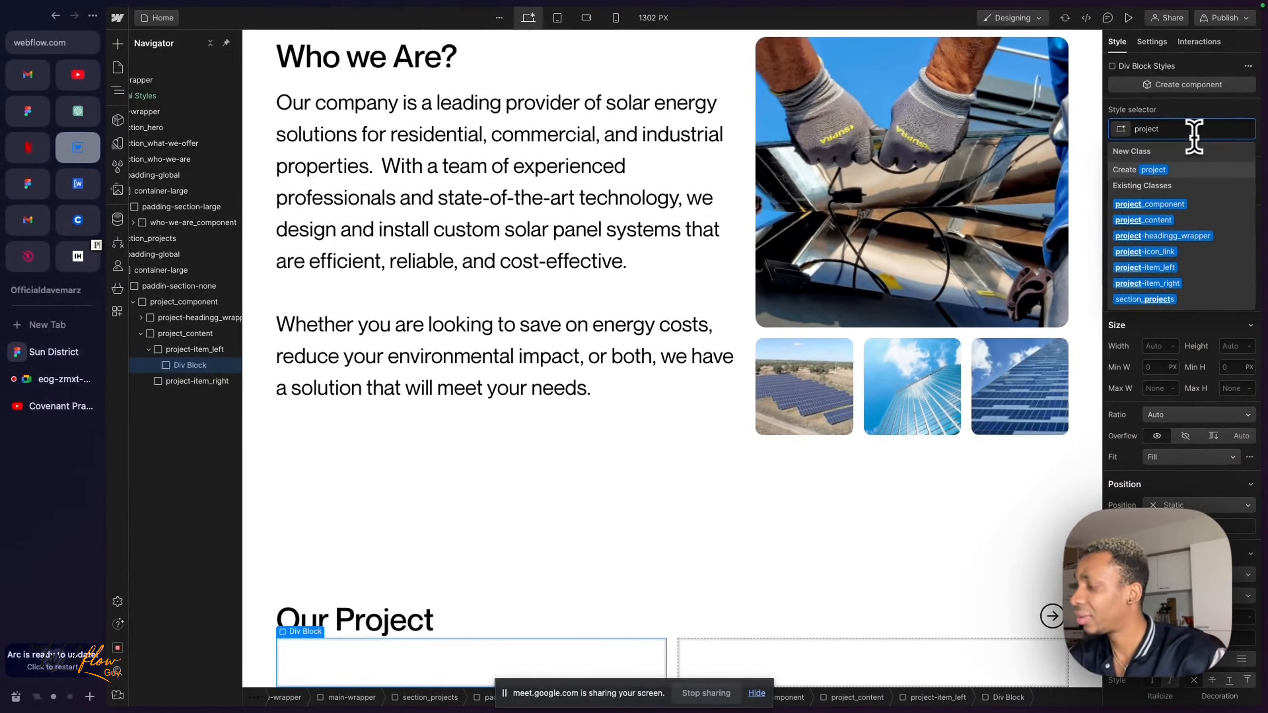
pyautogui.write('-item')
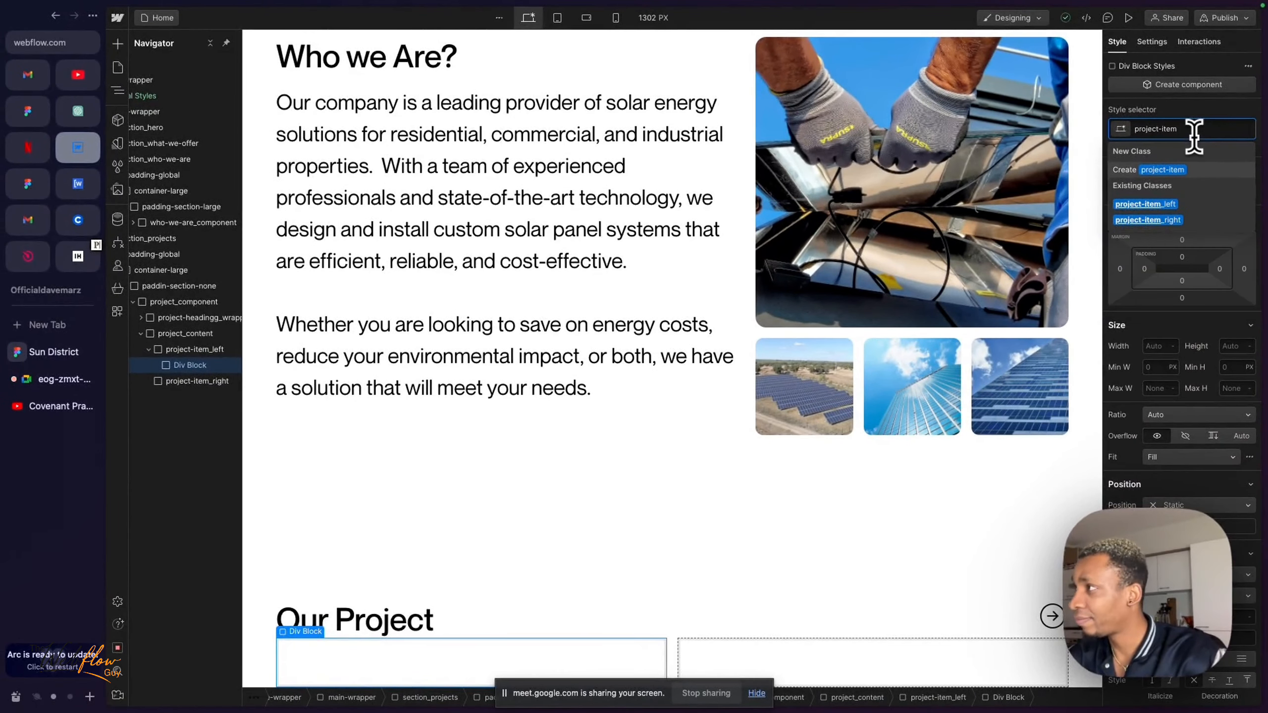
pyautogui.write('_im')
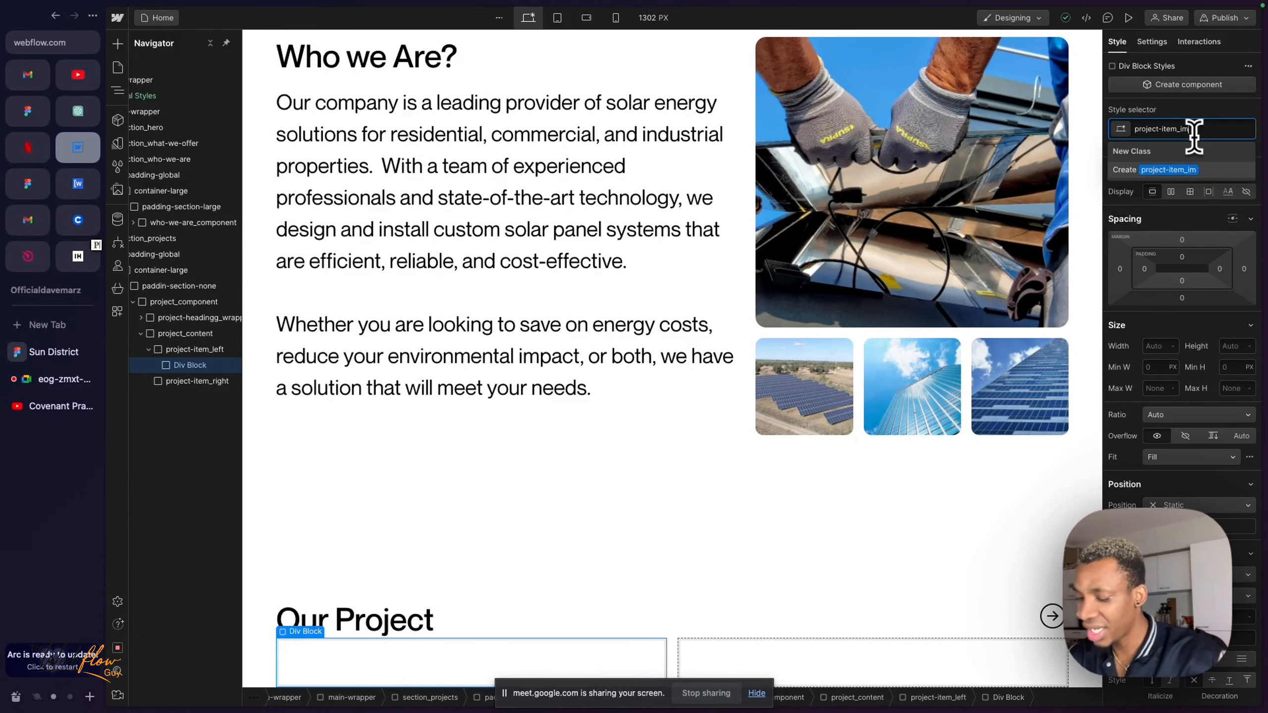
pyautogui.write('age')
pyautogui.press('Return')
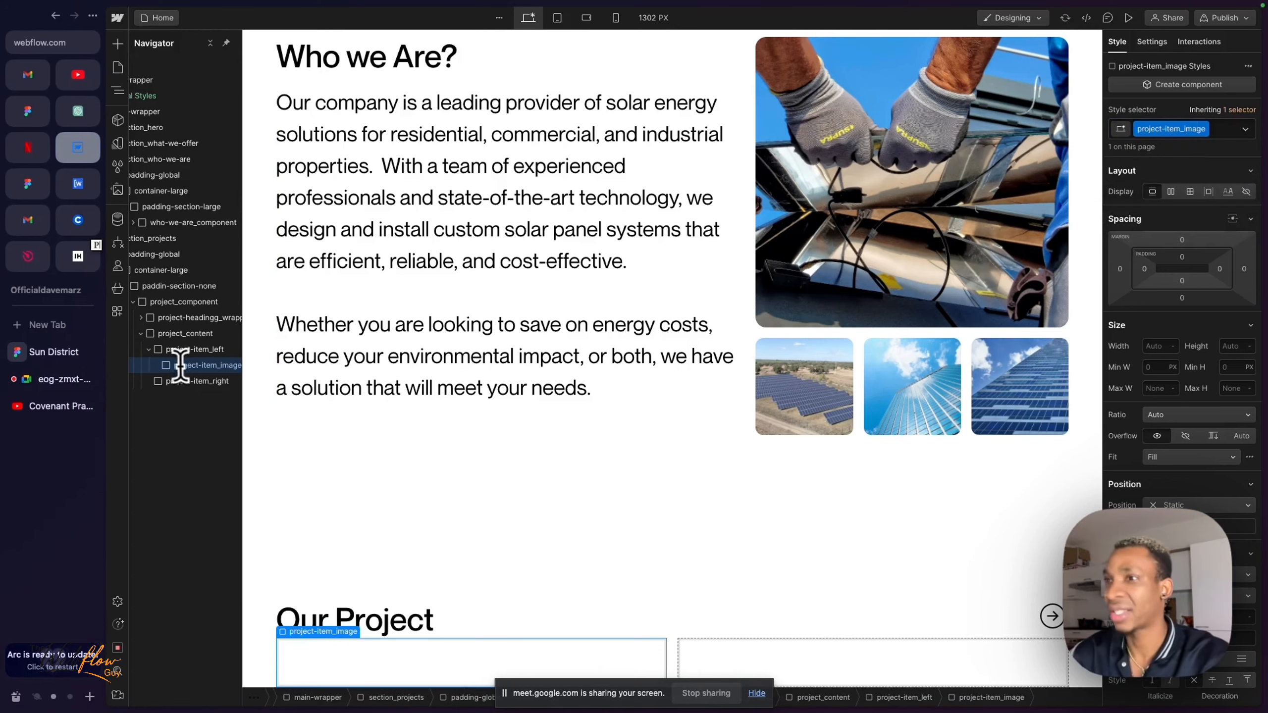
# - Insert an image element inside project-item_image and use the asset Rectangle 13.png as its picture
pyautogui.hscroll(1, 188, 365)
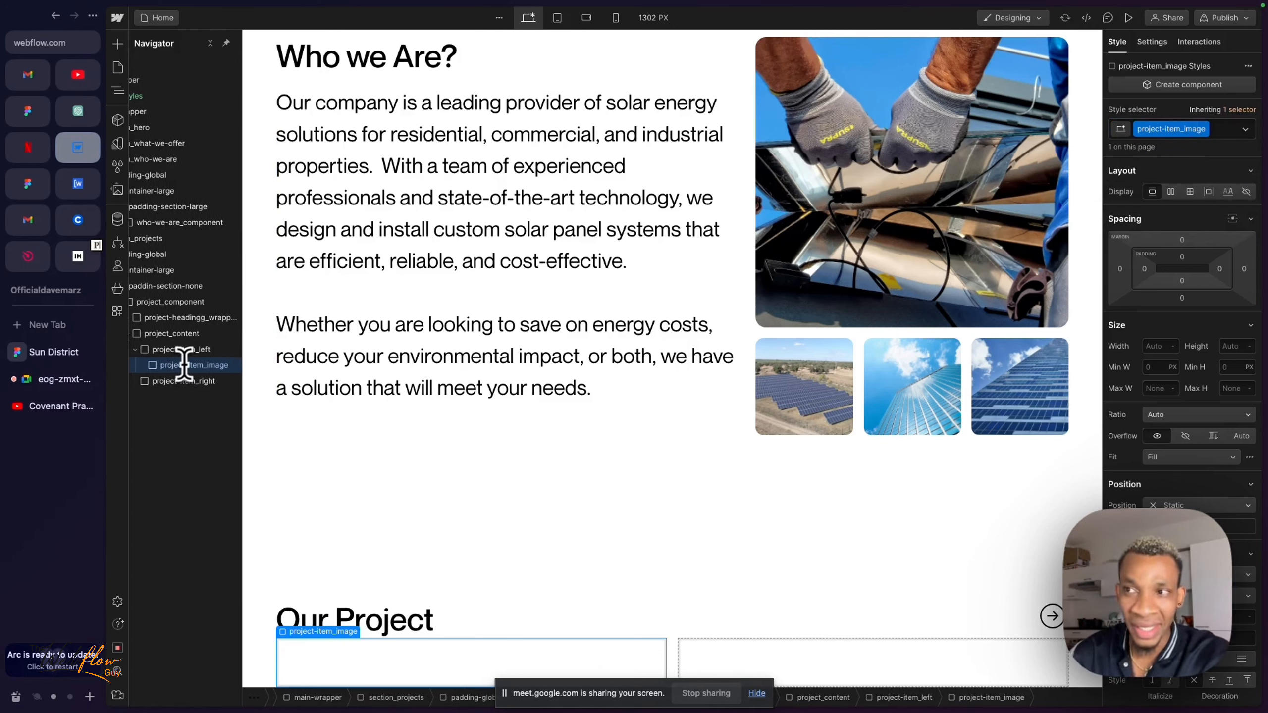
pyautogui.press('super+e')
pyautogui.write('image')
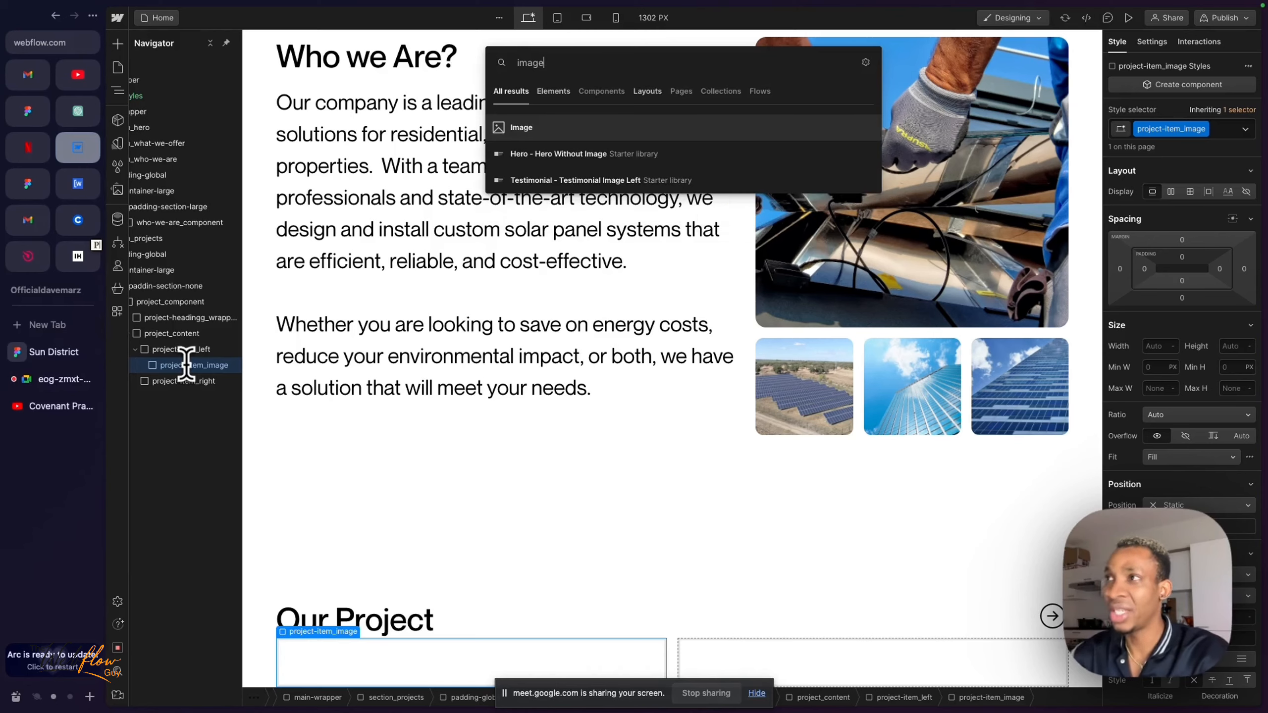
pyautogui.press('Return')
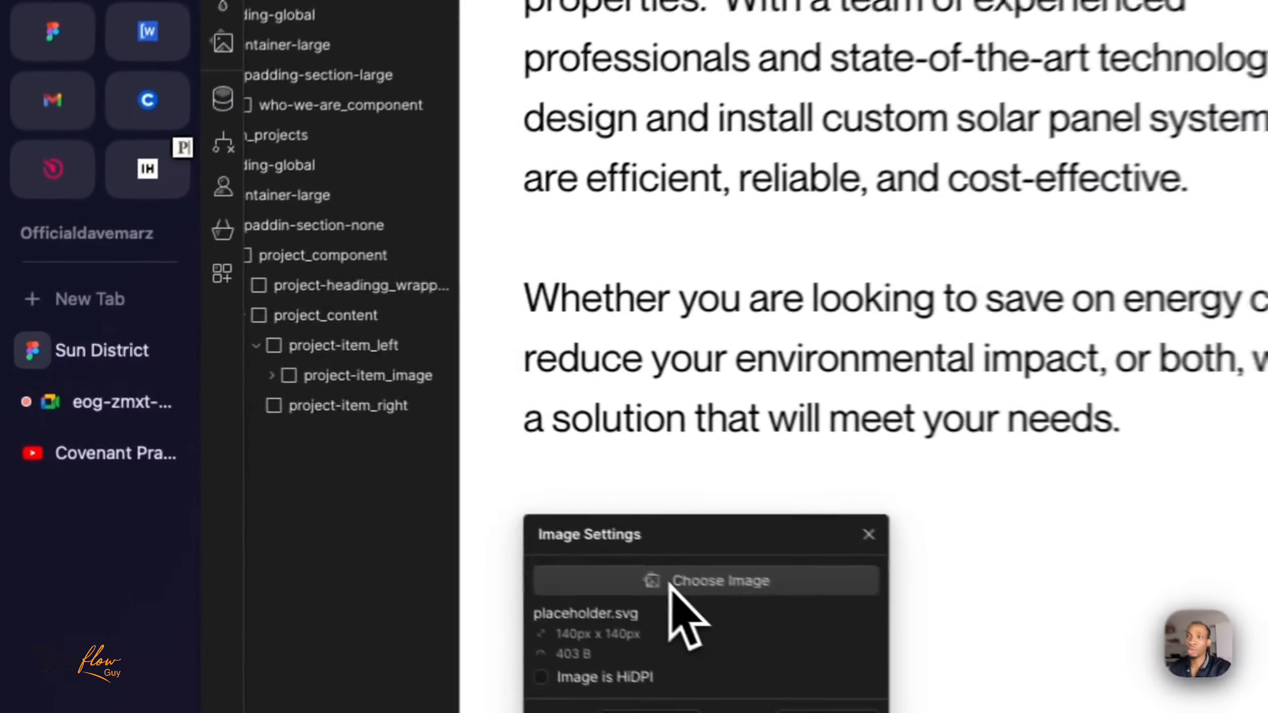
pyautogui.click(350, 474)
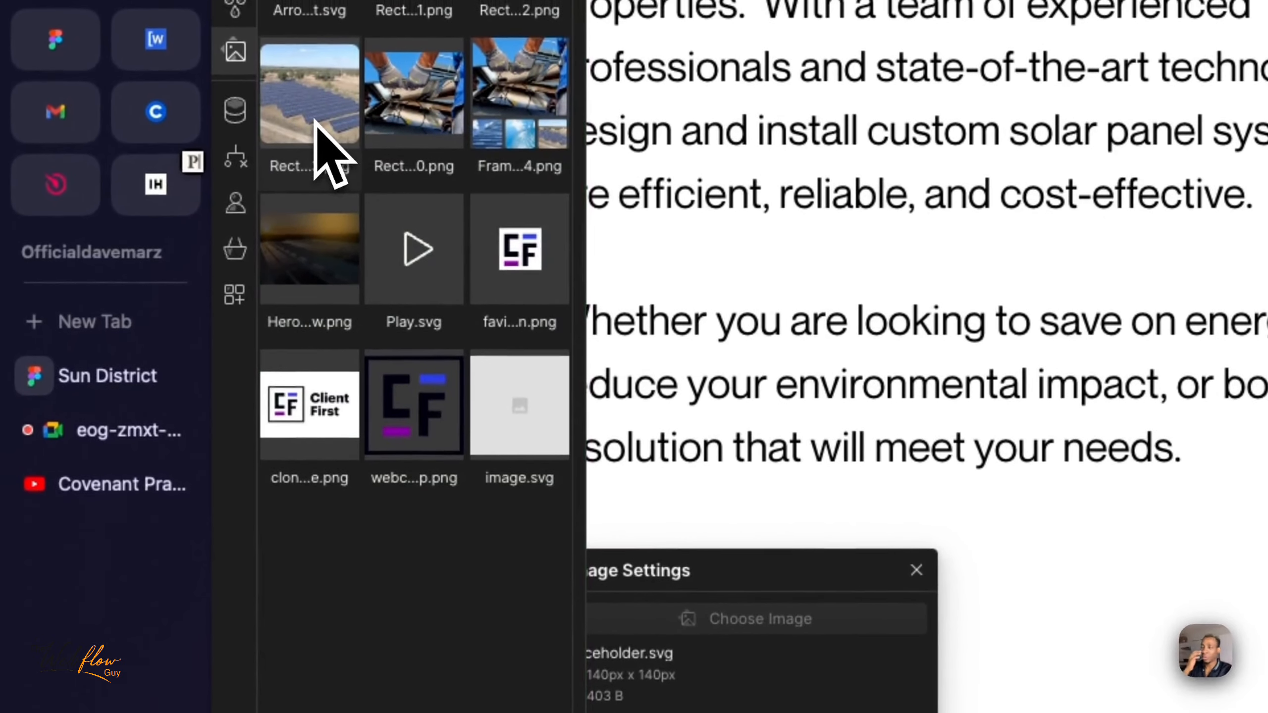
pyautogui.click(316, 124)
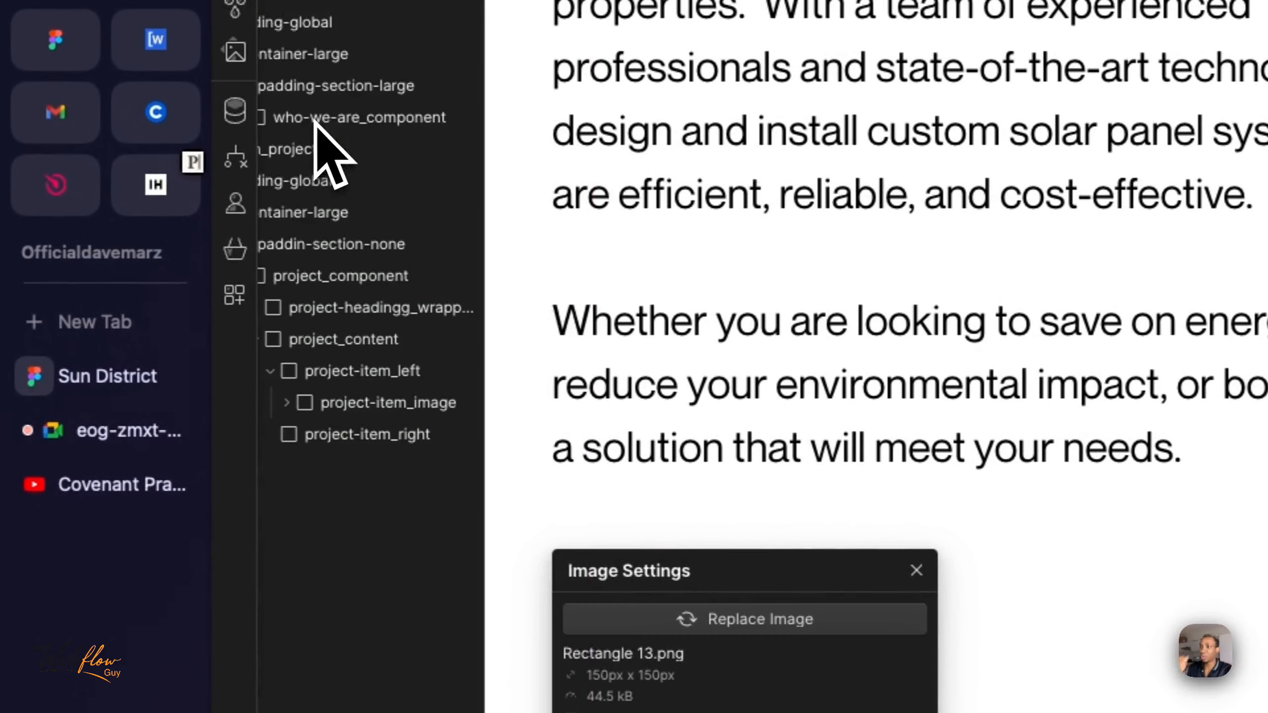
pyautogui.click(915, 570)
pyautogui.scroll(-2, 934, 609)
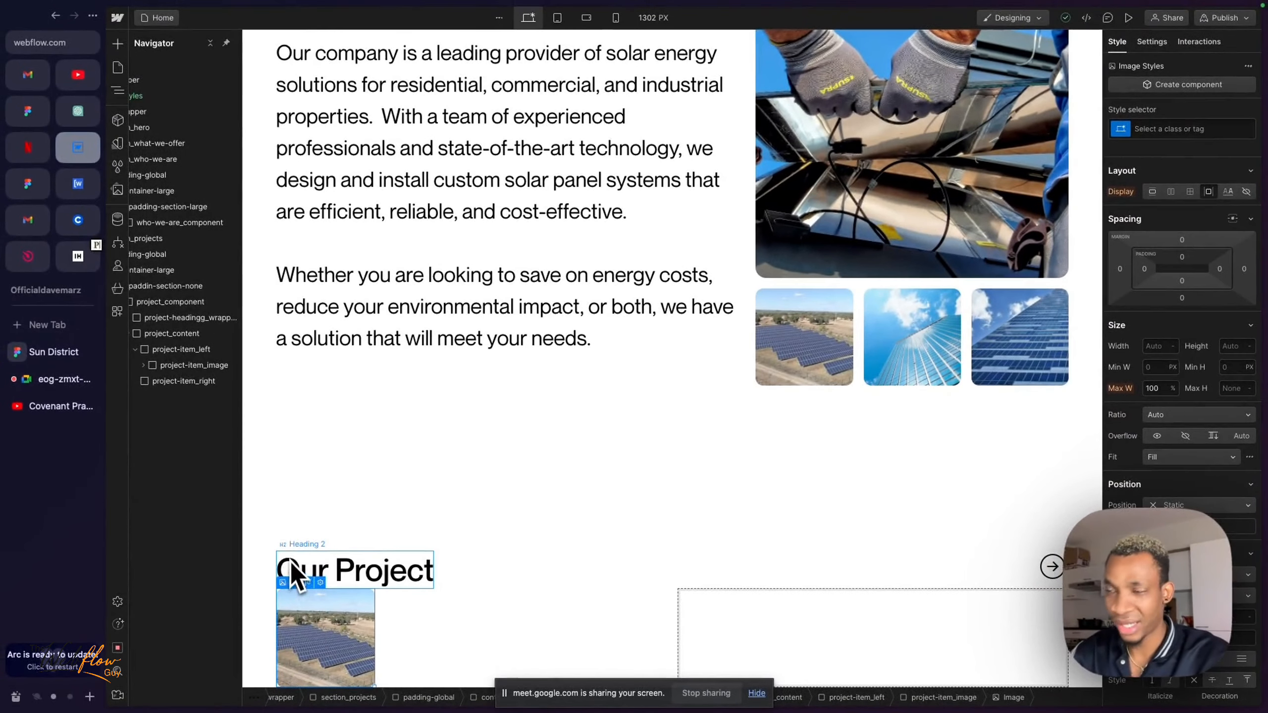
# - Review how project-item_image nests in project-item_left, inspect the LaBule Farms title, location and description in the Figma design, and return to Webflow
pyautogui.click(175, 336)
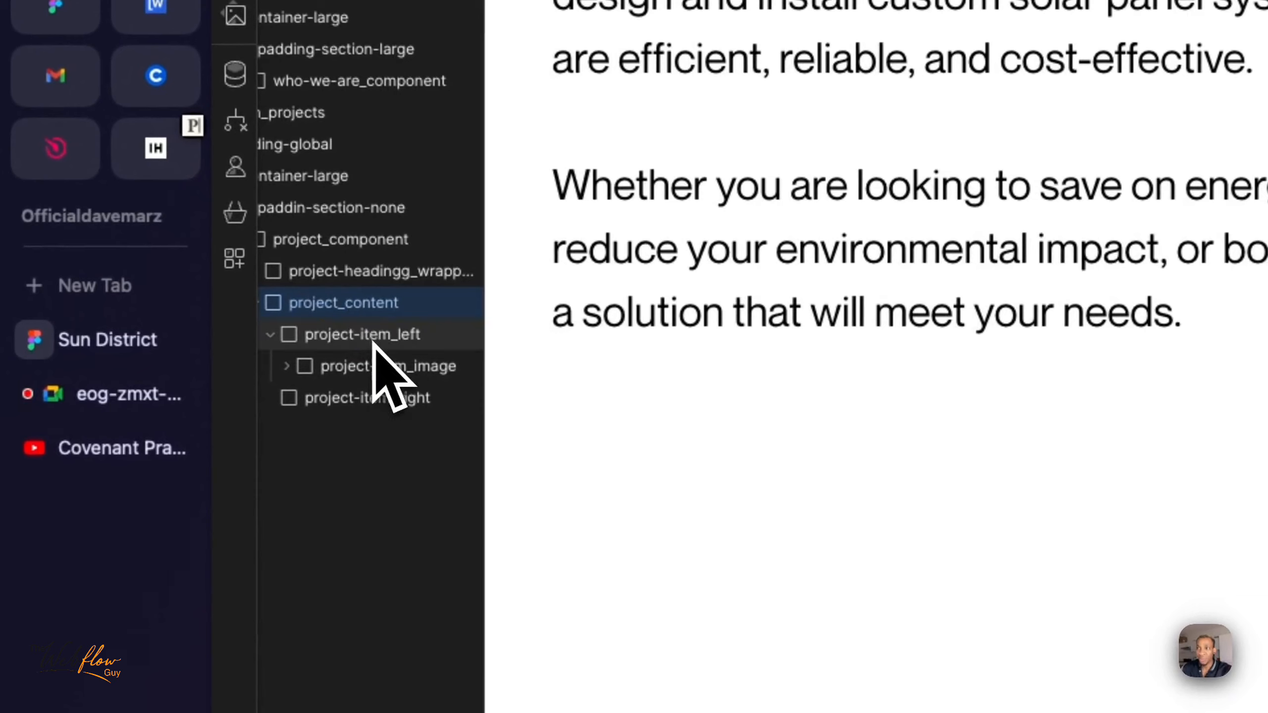
pyautogui.click(374, 345)
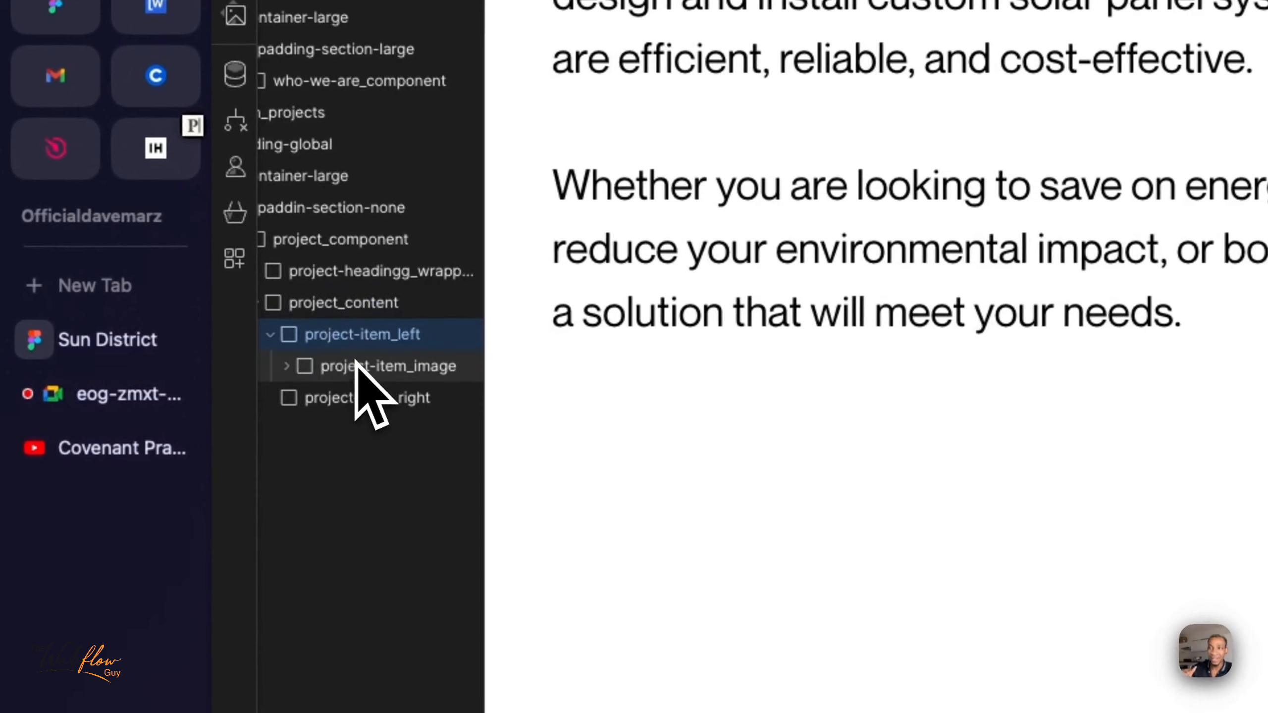
pyautogui.click(380, 366)
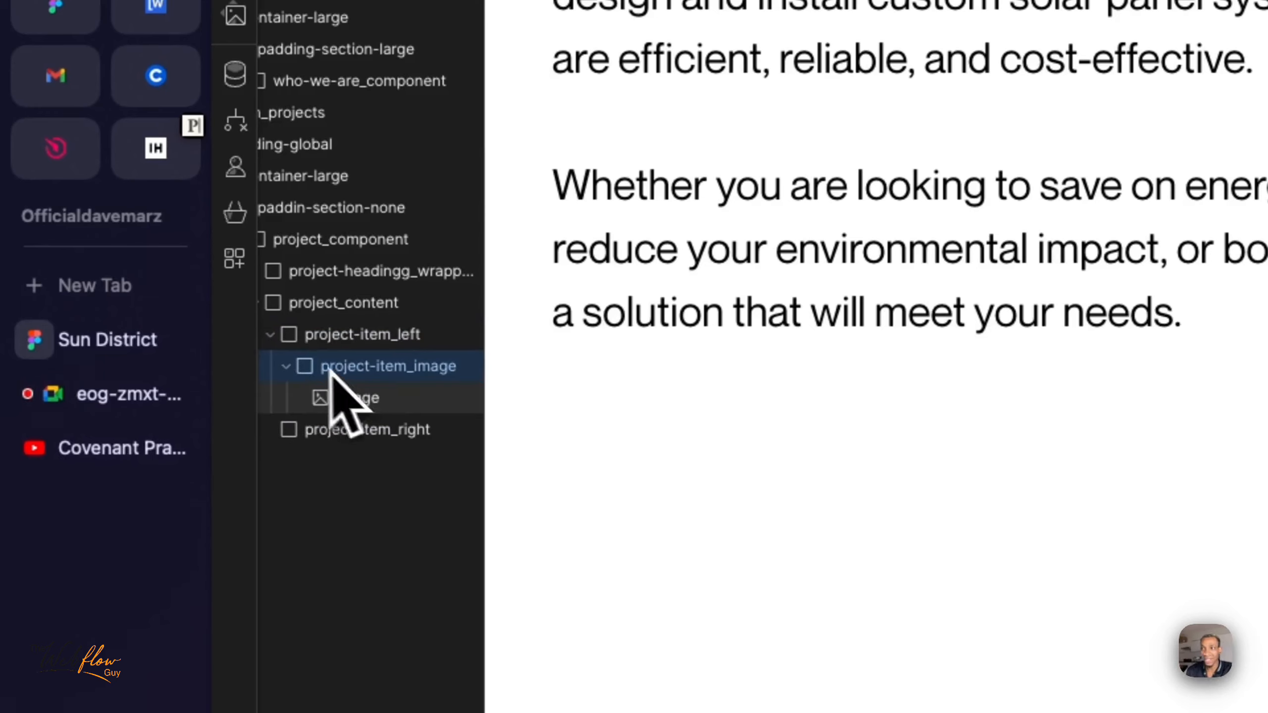
pyautogui.click(287, 366)
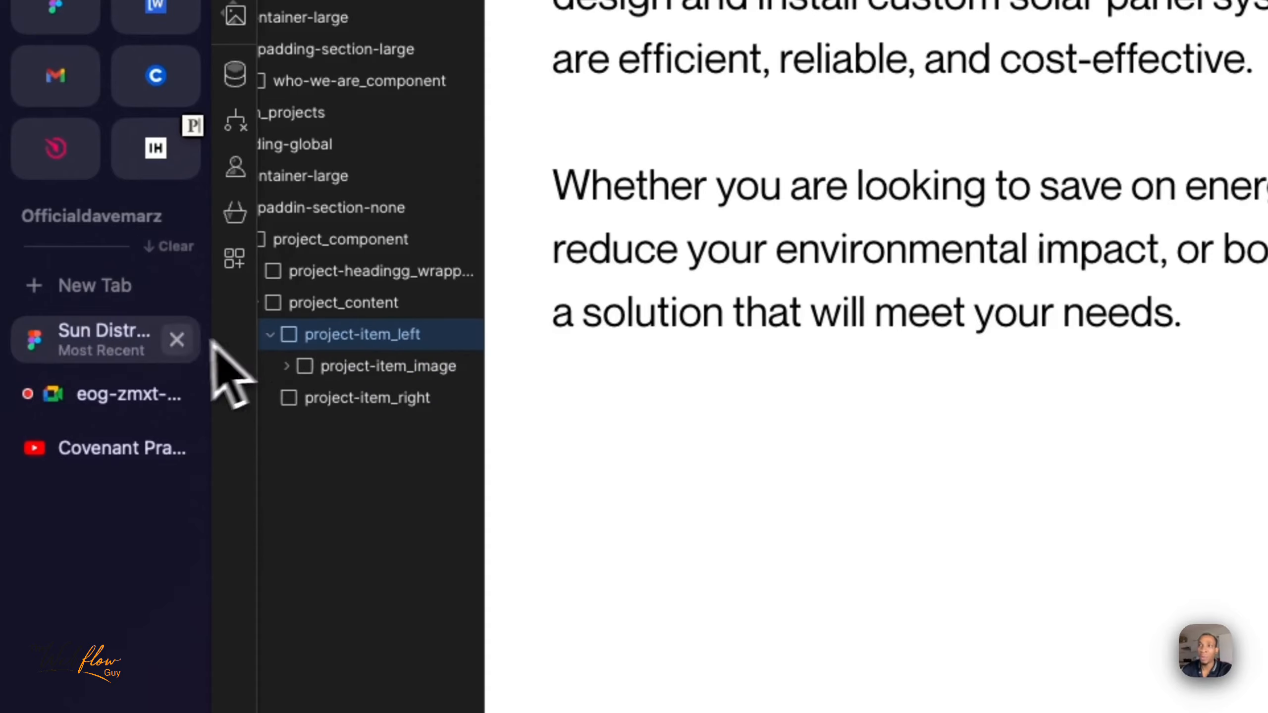
pyautogui.click(144, 352)
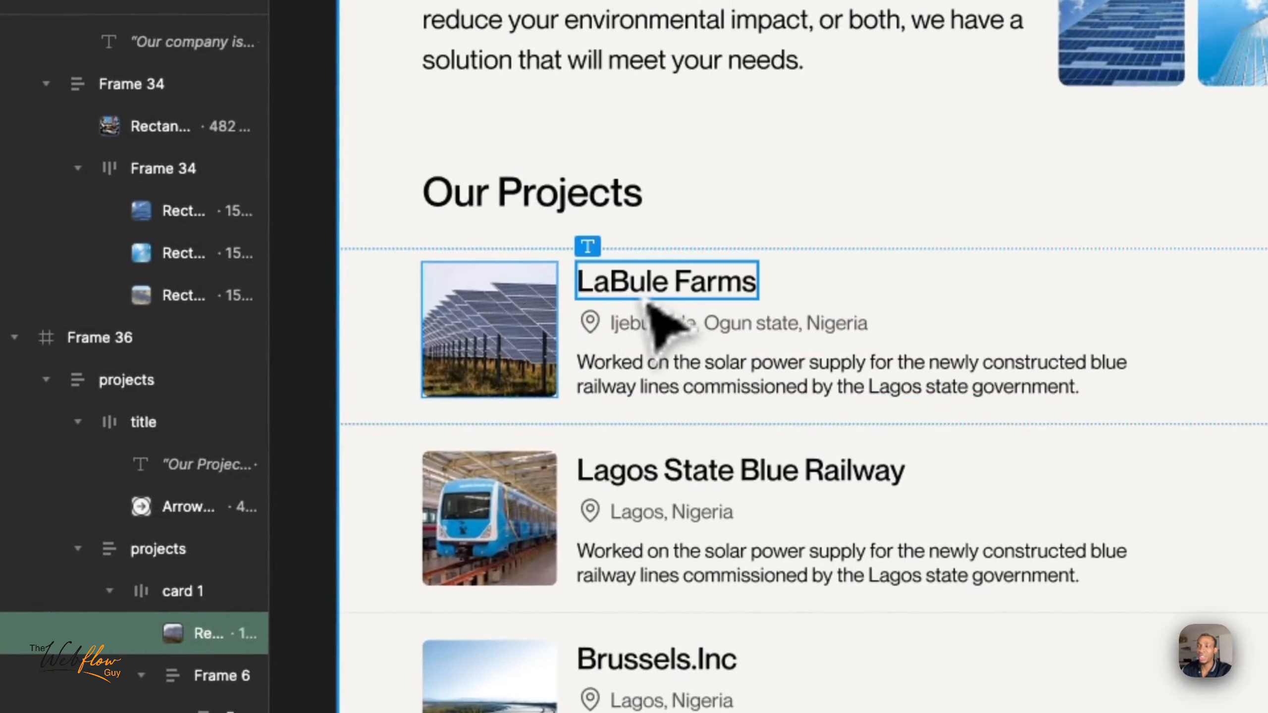
pyautogui.click(643, 294)
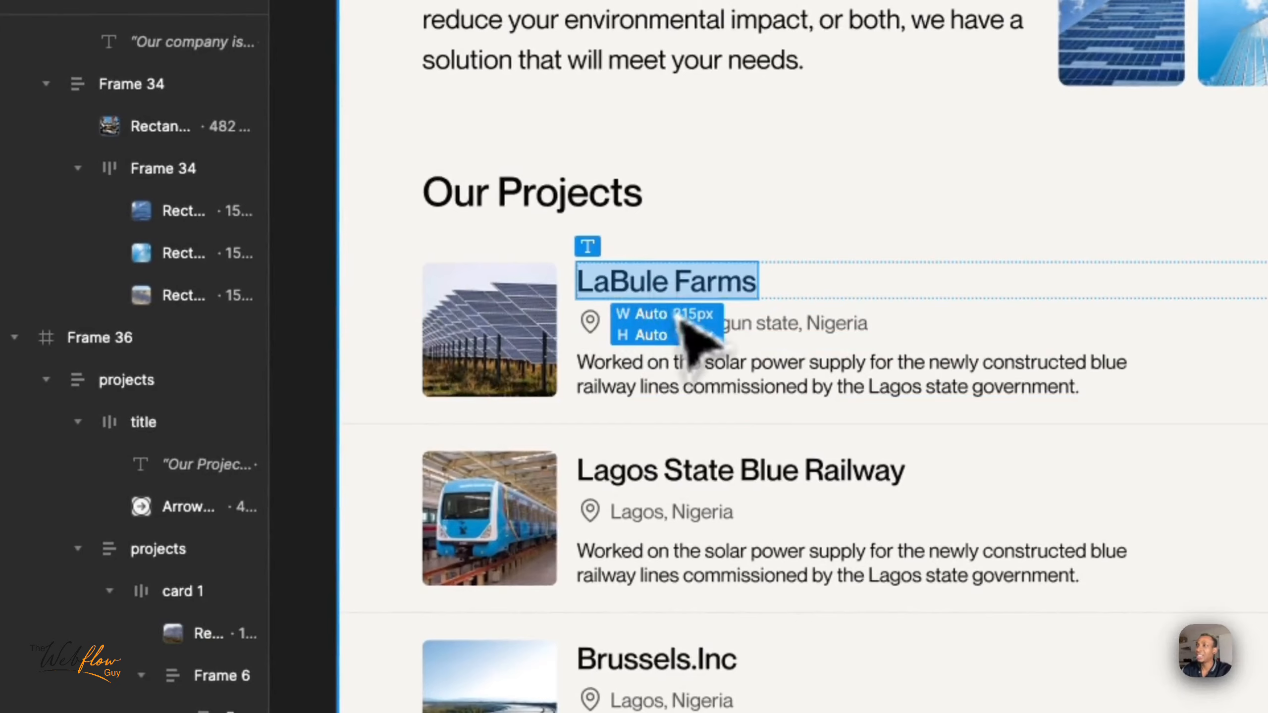
pyautogui.click(749, 327)
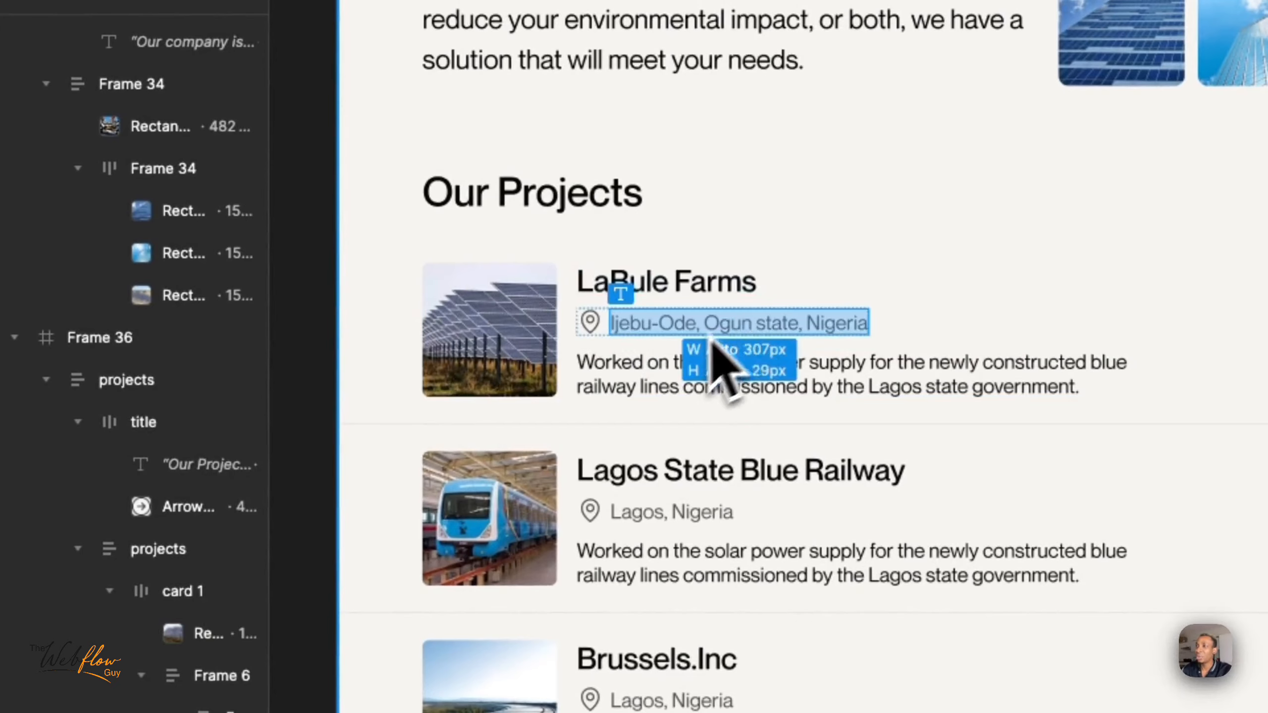
pyautogui.doubleClick(631, 387)
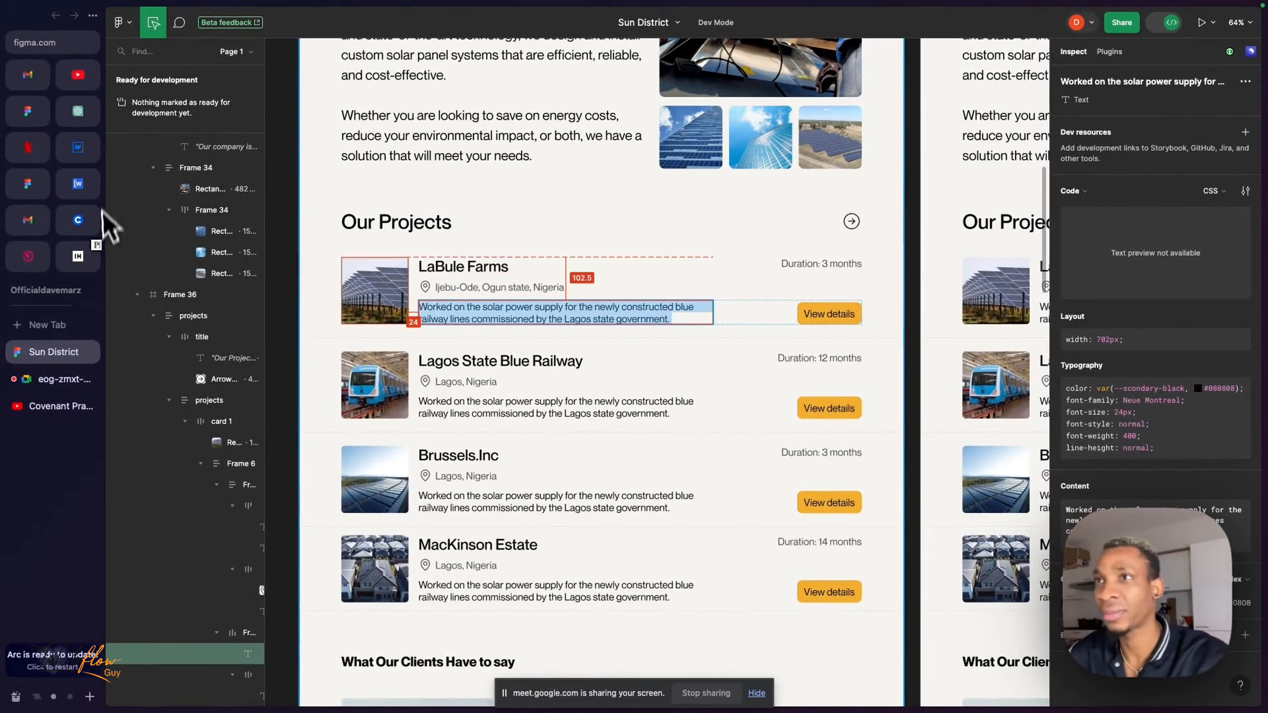
pyautogui.click(78, 147)
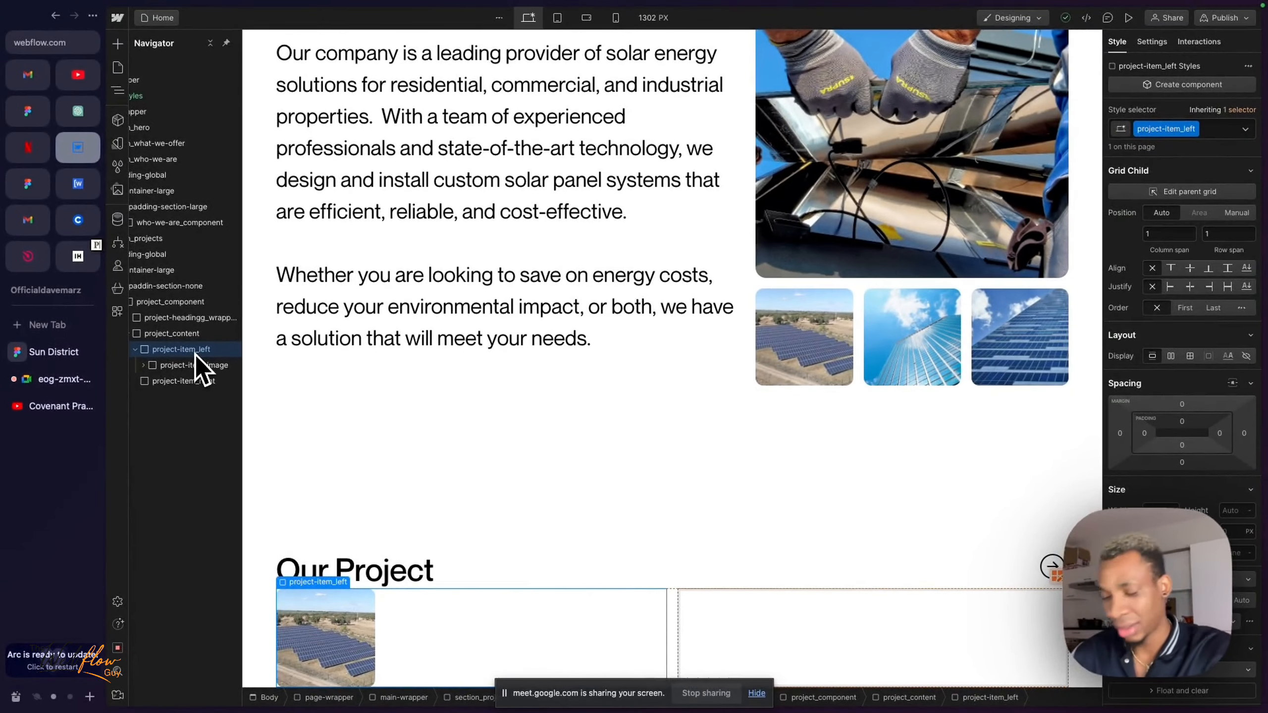
# - Insert a second div block inside project-item_left, below project-item_image
pyautogui.press('super+e')
pyautogui.write('div')
pyautogui.press('Return')
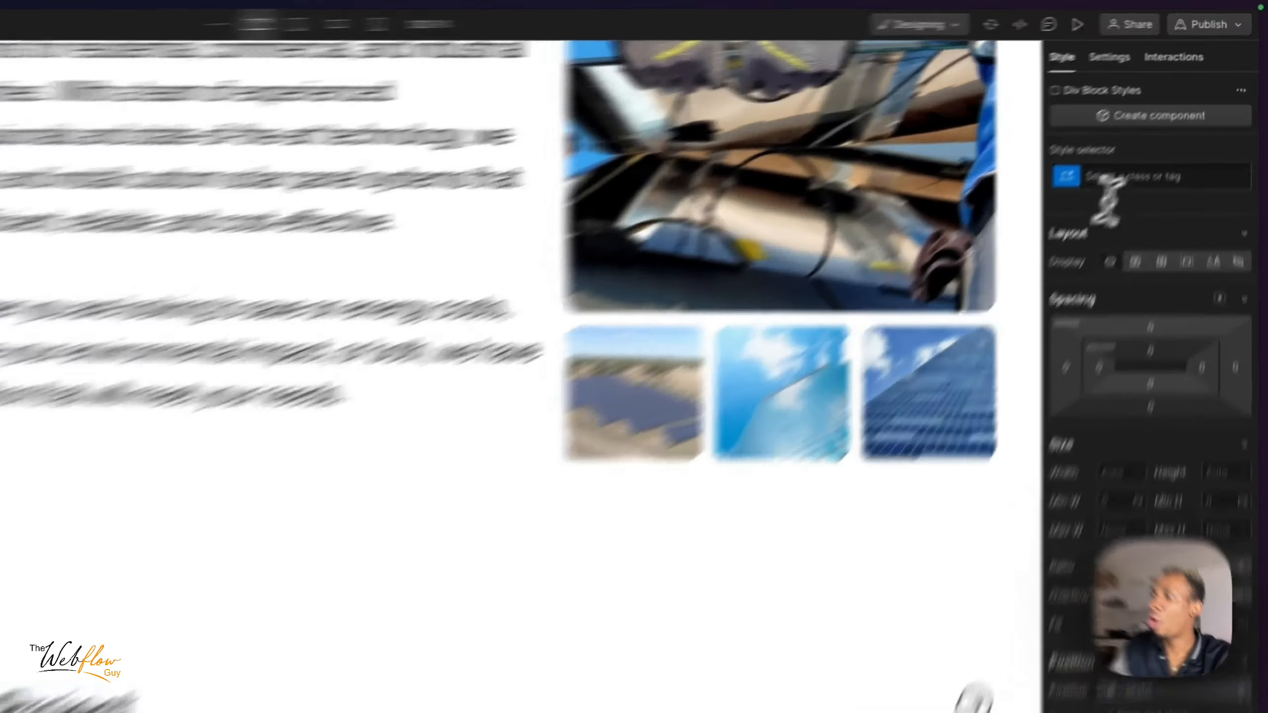
# - Give the second div block inside project-item_left the new class project-item_text-wrapper
pyautogui.click(1178, 131)
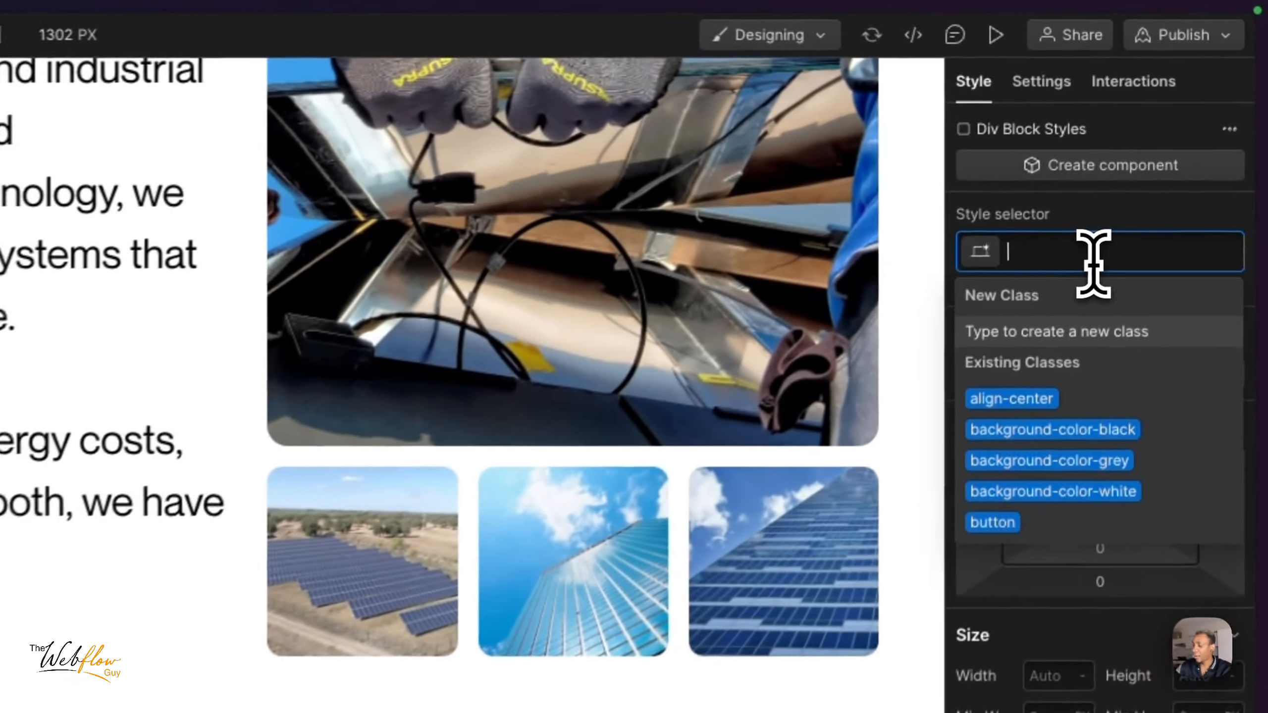
pyautogui.write('project')
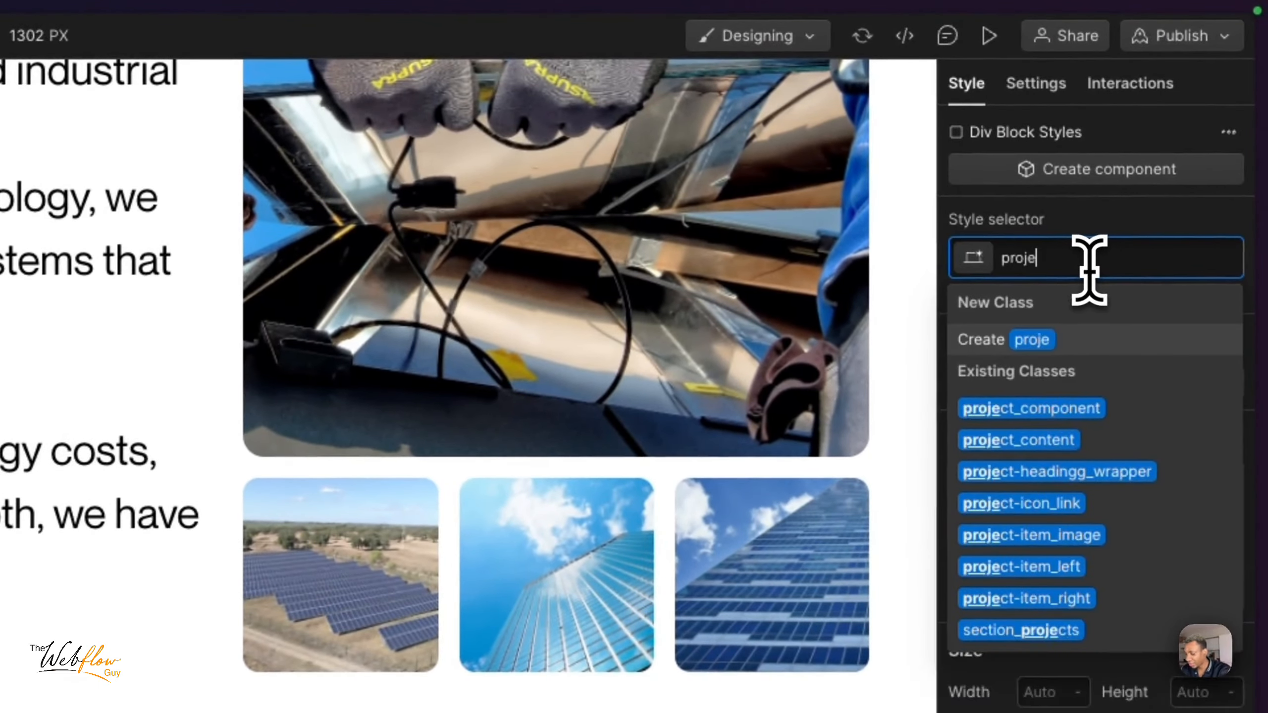
pyautogui.write('-item')
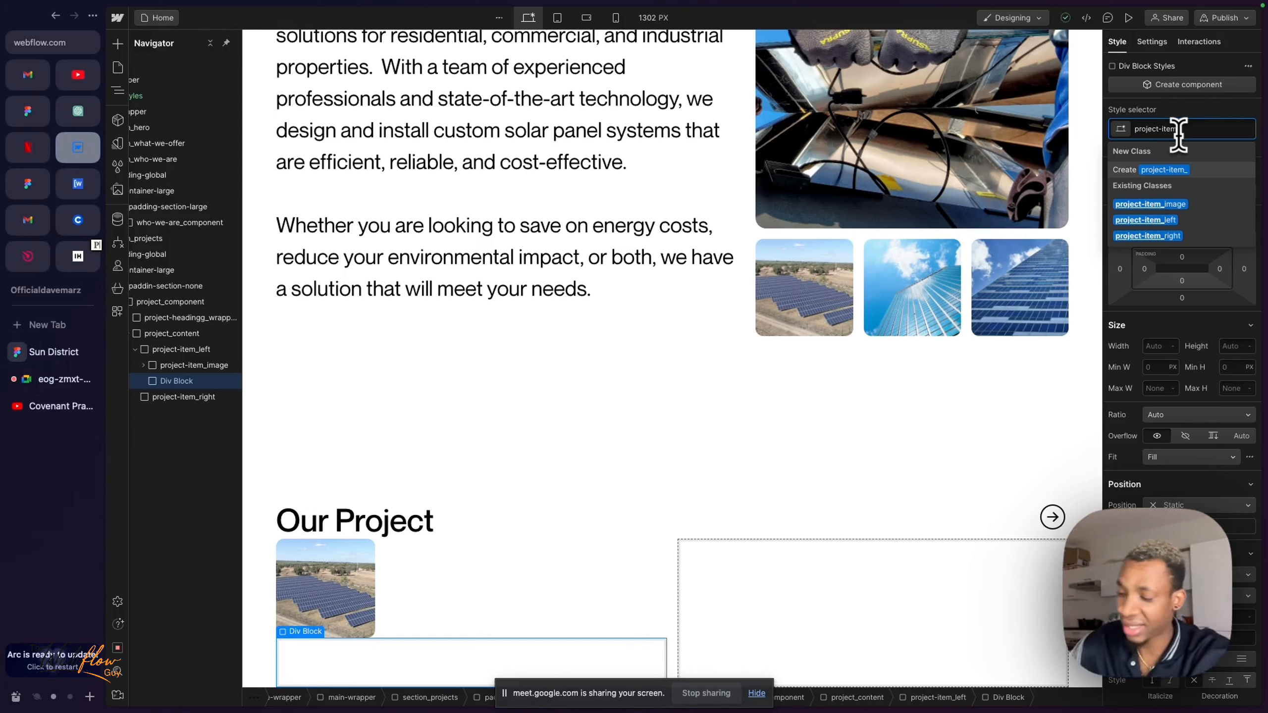
pyautogui.write('_tex')
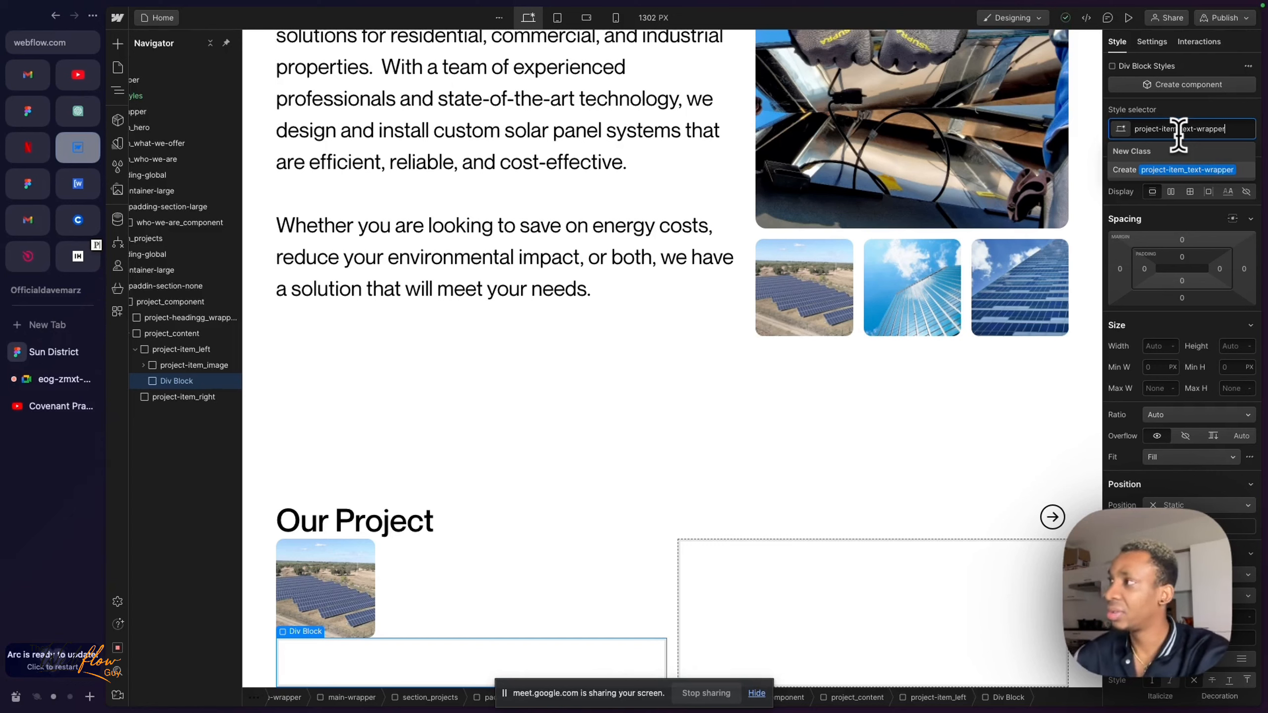
pyautogui.write('t-wrapper')
pyautogui.press('Return')
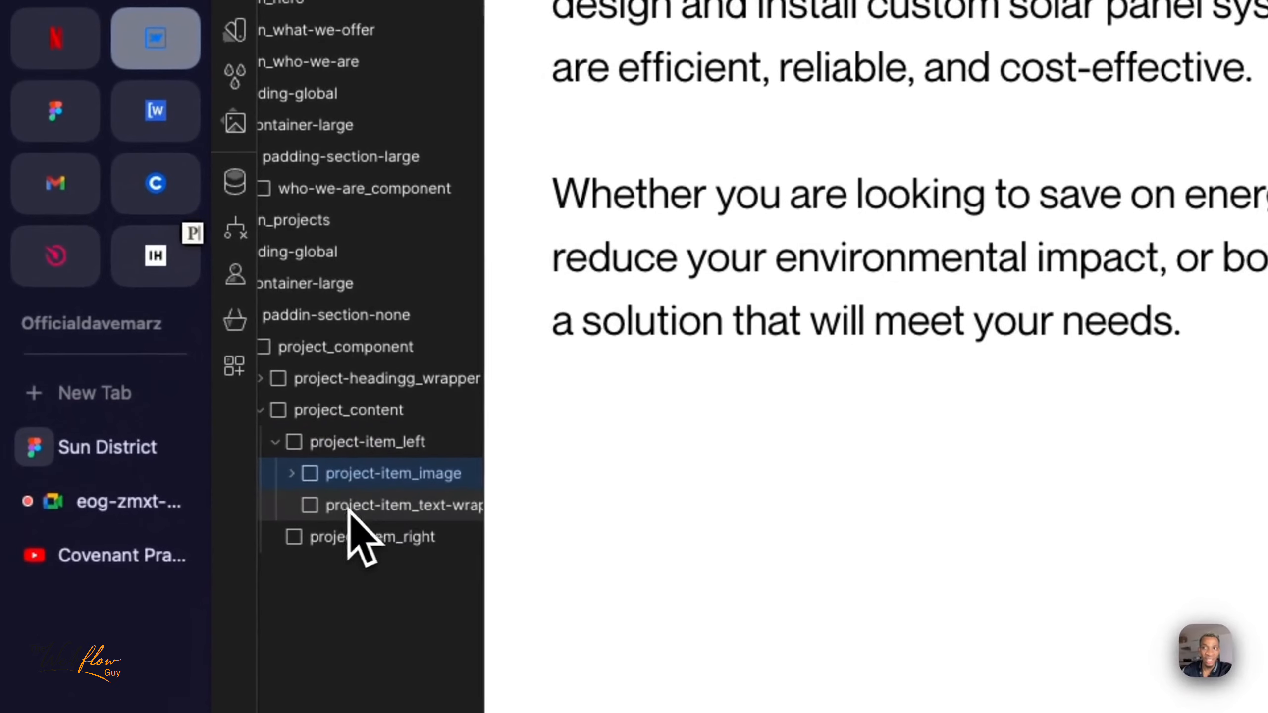
# - Compare with the Figma project card, then lay out project-item_left as a grid with two columns and one row
pyautogui.click(184, 383)
pyautogui.hscroll(2, 366, 512)
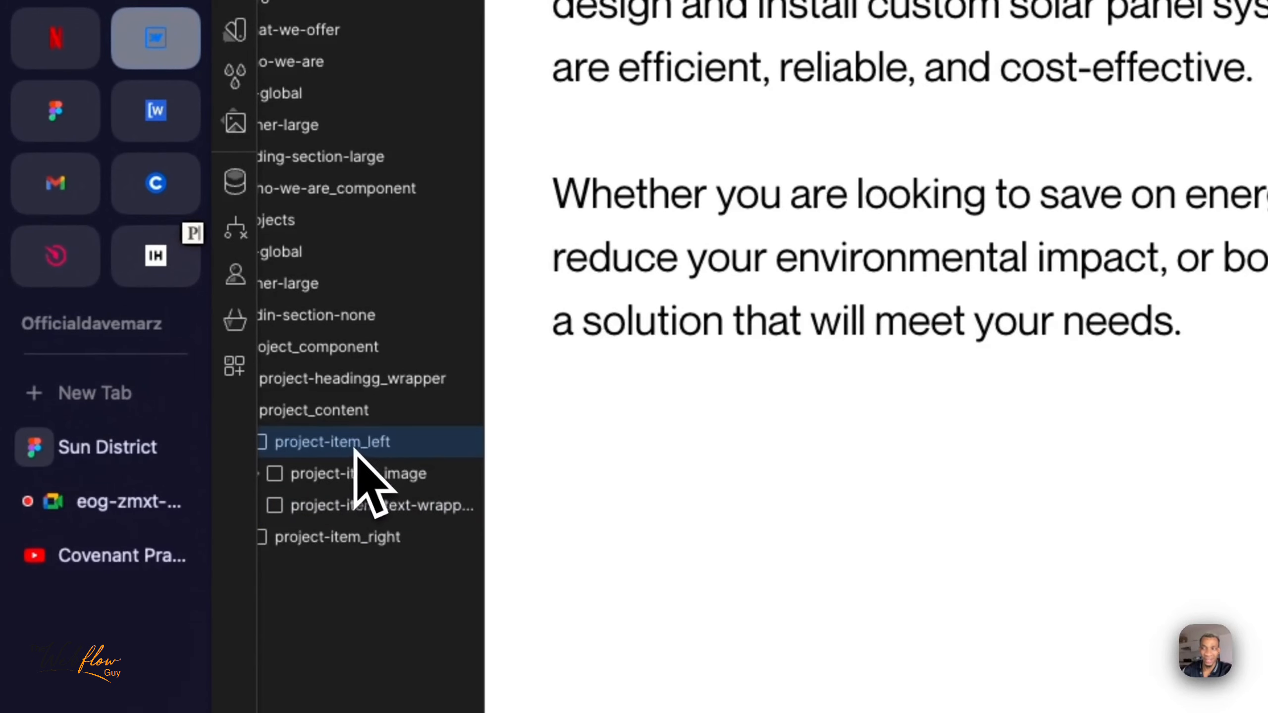
pyautogui.click(101, 457)
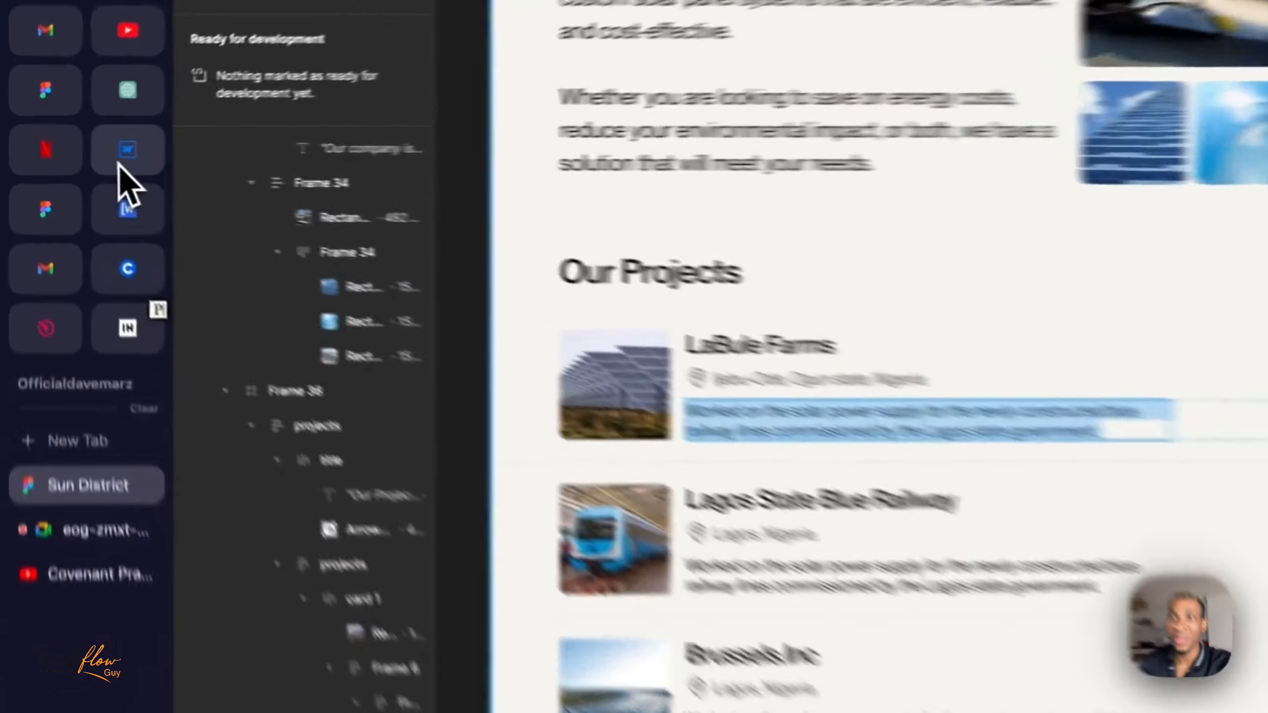
pyautogui.click(76, 153)
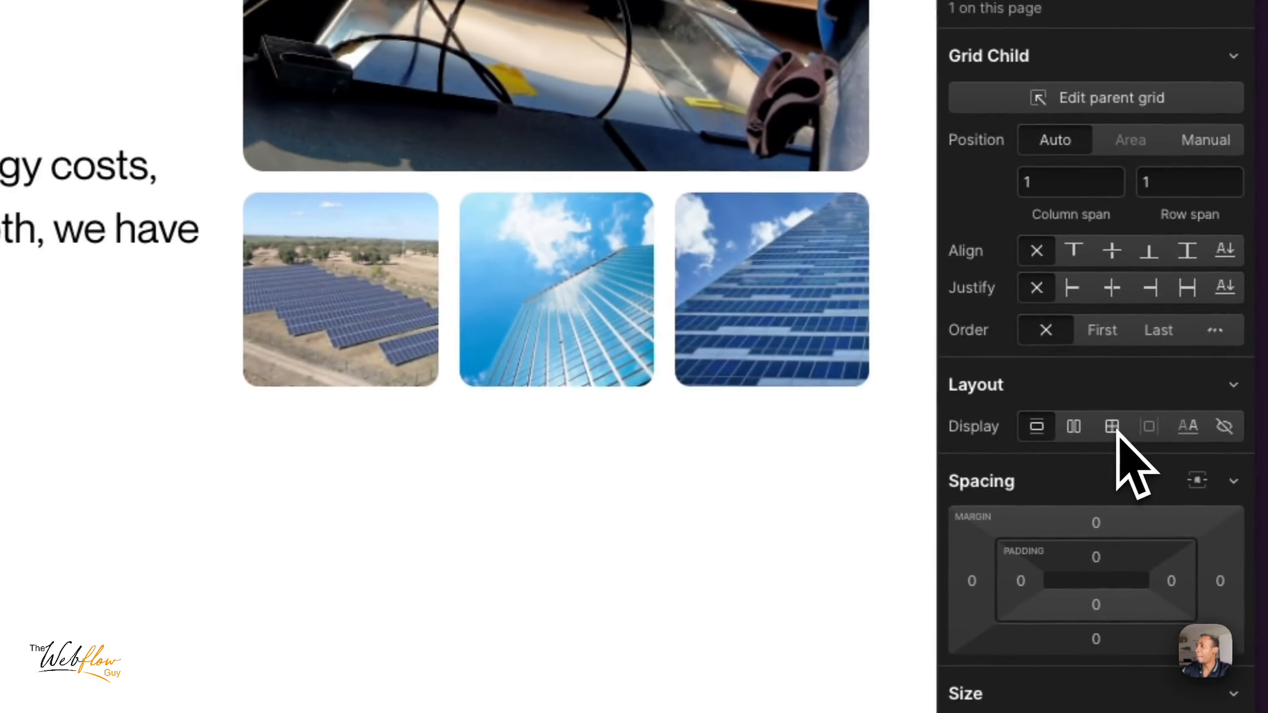
pyautogui.click(1114, 428)
pyautogui.click(1123, 472)
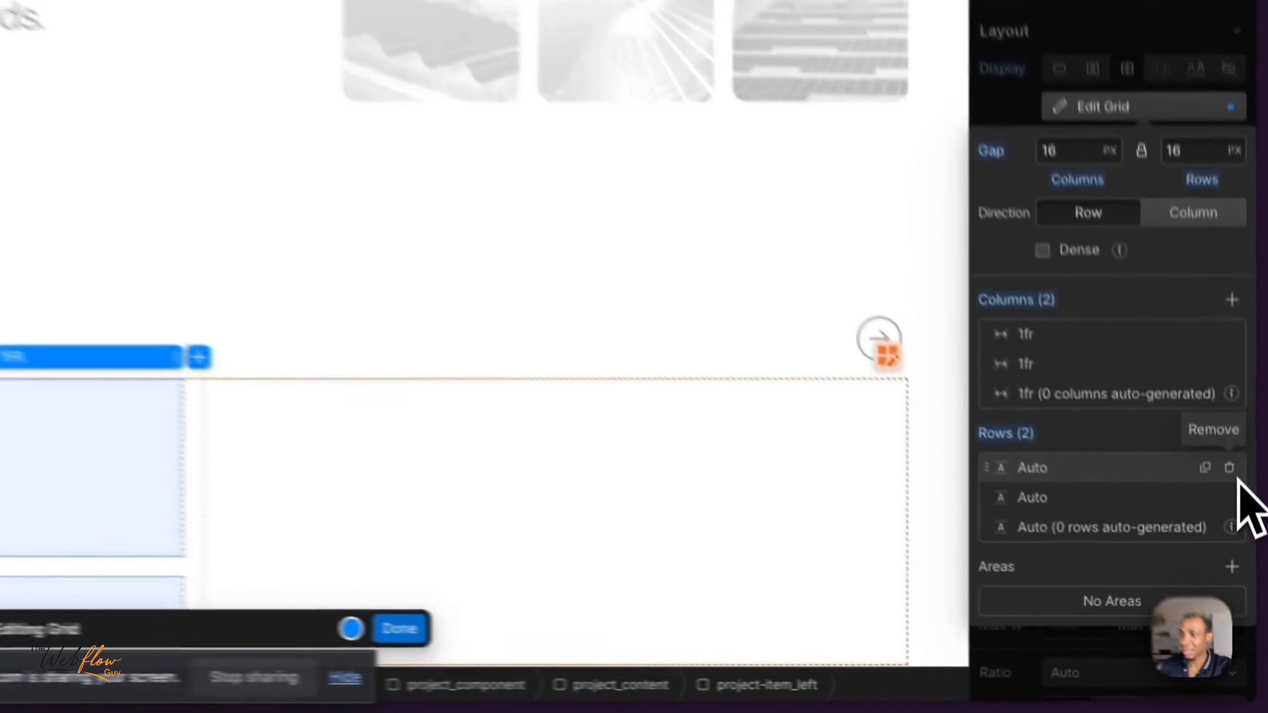
pyautogui.click(1246, 594)
pyautogui.click(701, 626)
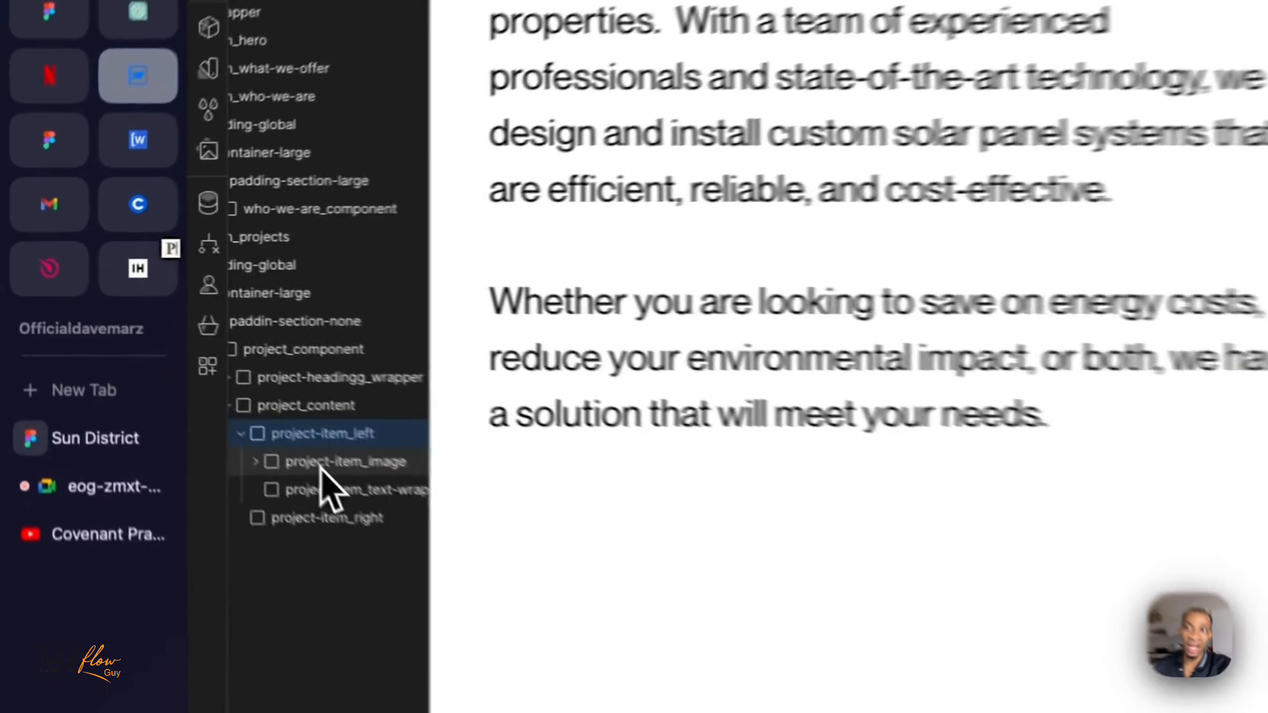
# - Review project-item_image and project-item_text-wrapper in the grid, inspect the LaBule Farms title, location and description in the Figma design, and return to Webflow
pyautogui.click(163, 368)
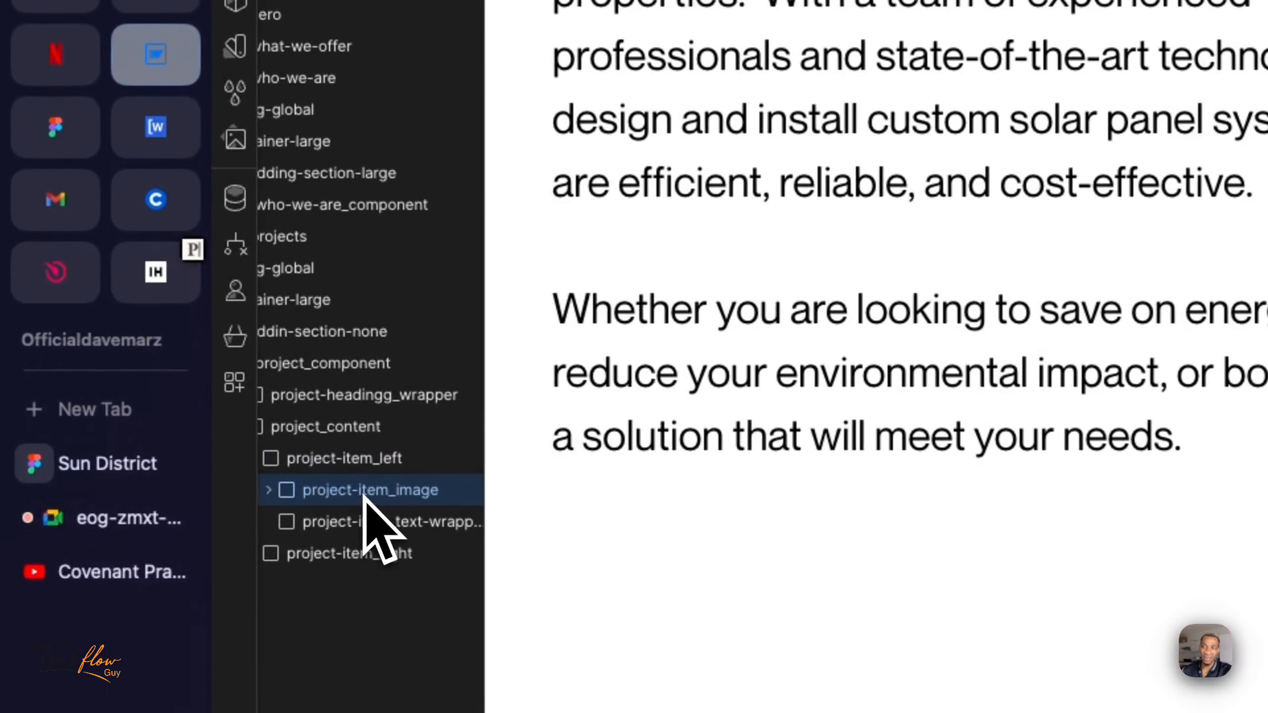
pyautogui.click(356, 525)
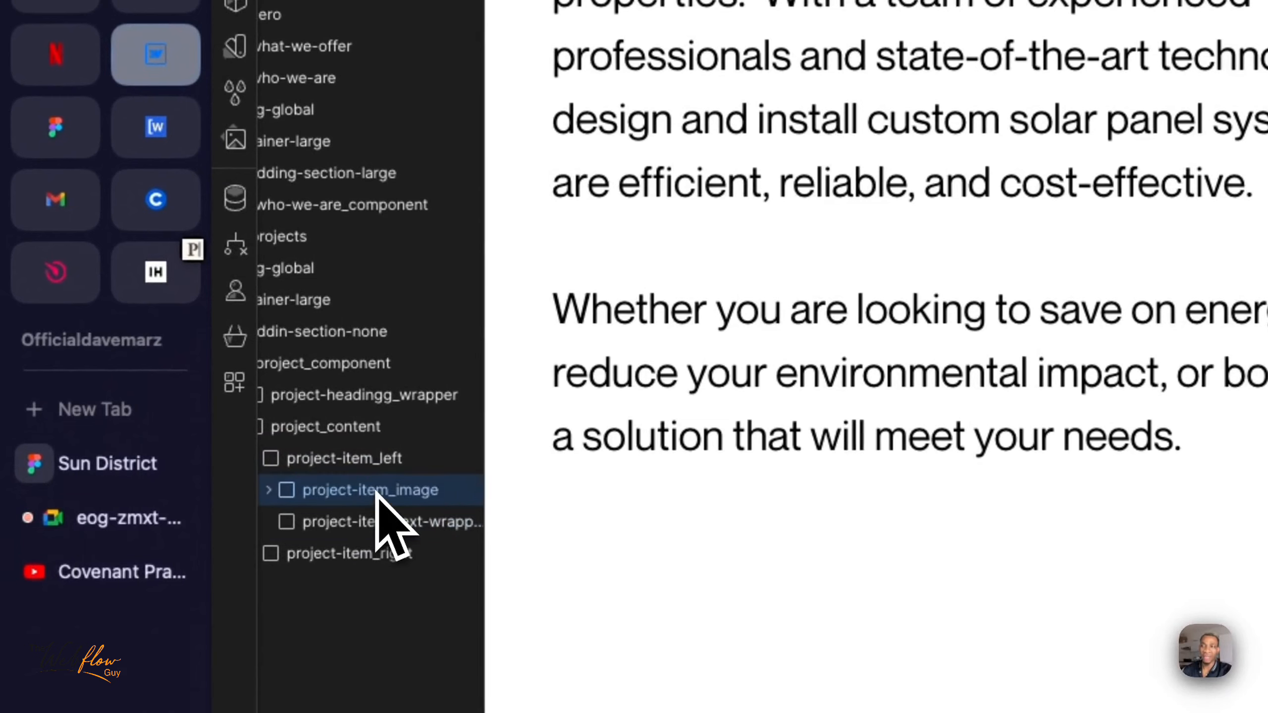
pyautogui.click(375, 523)
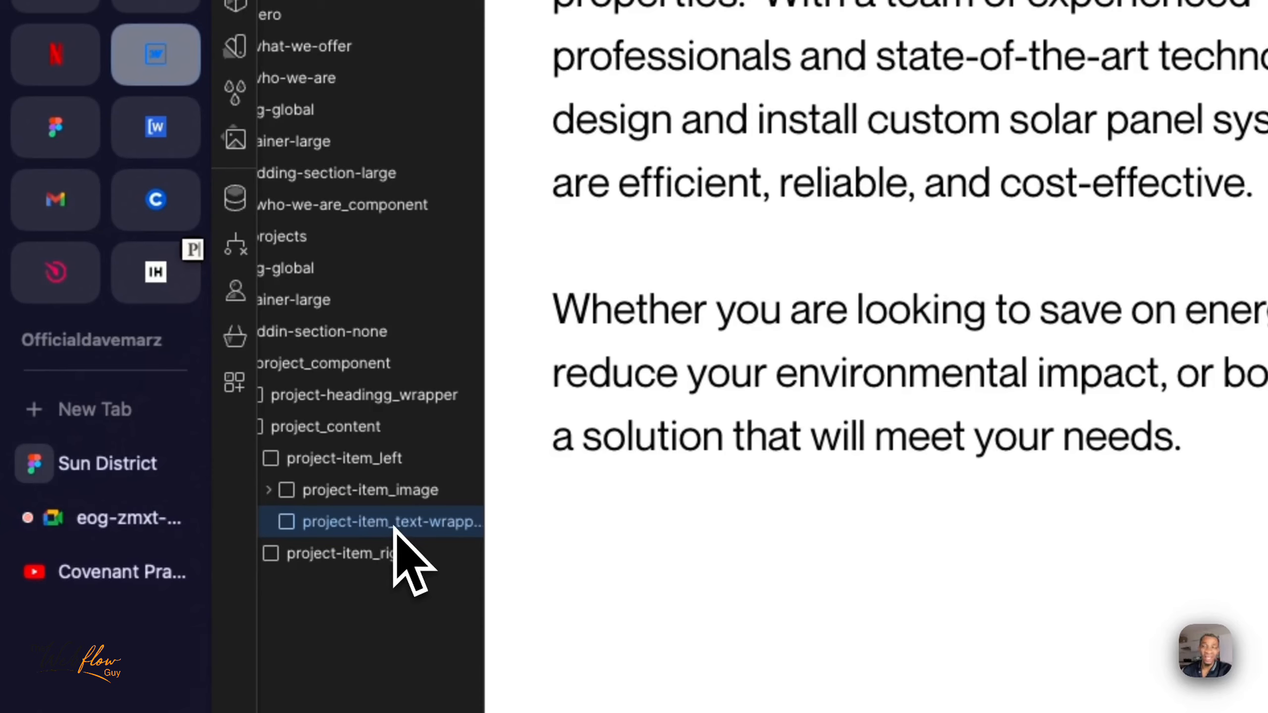
pyautogui.click(120, 467)
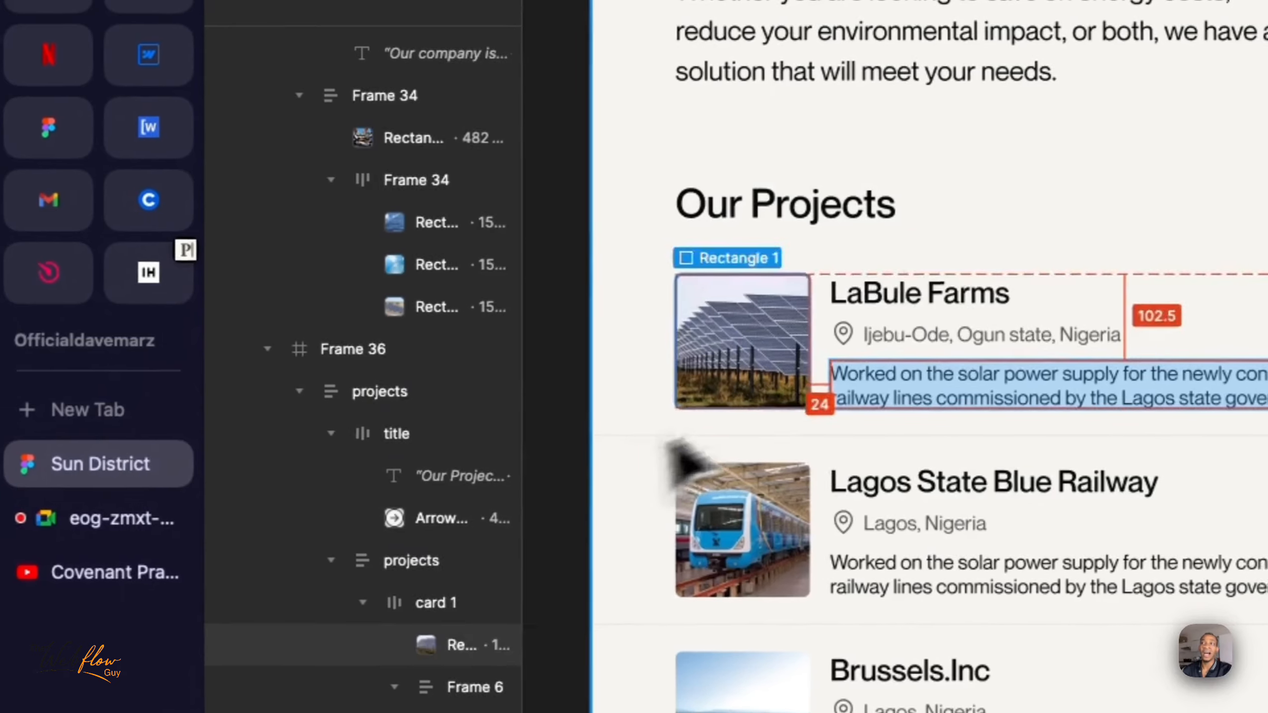
pyautogui.click(880, 289)
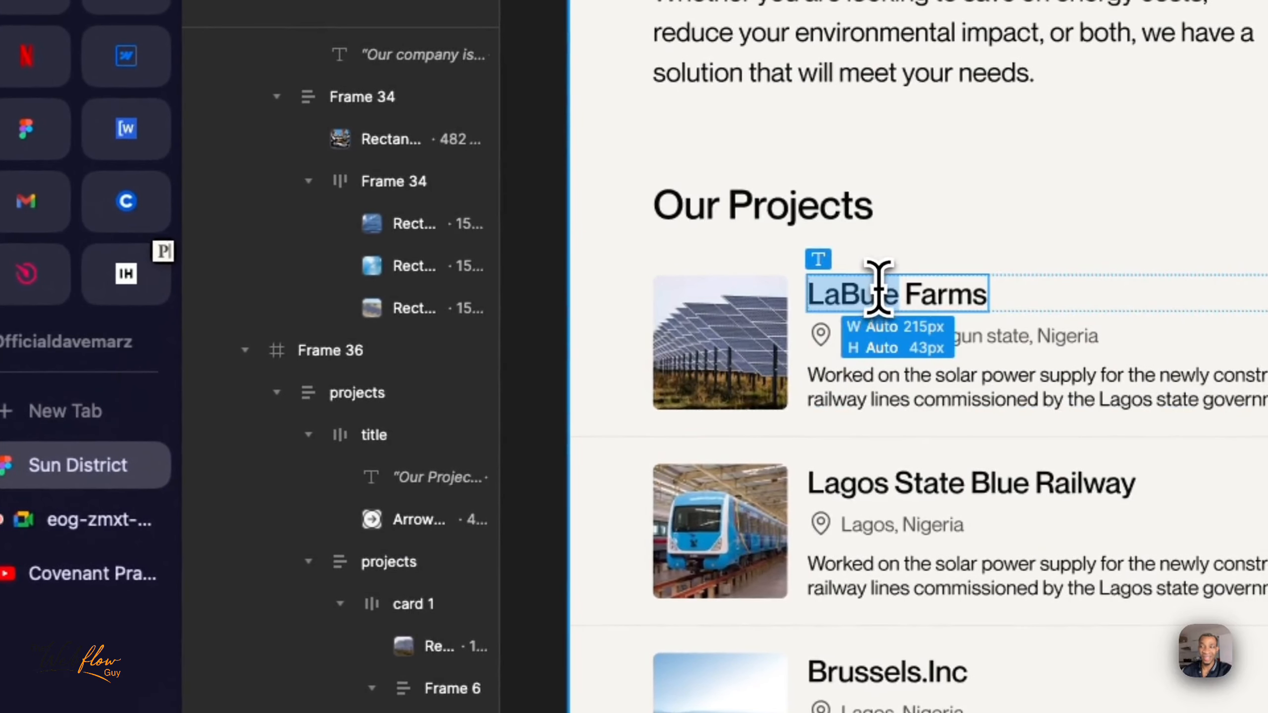
pyautogui.moveTo(879, 288); pyautogui.dragTo(947, 292)
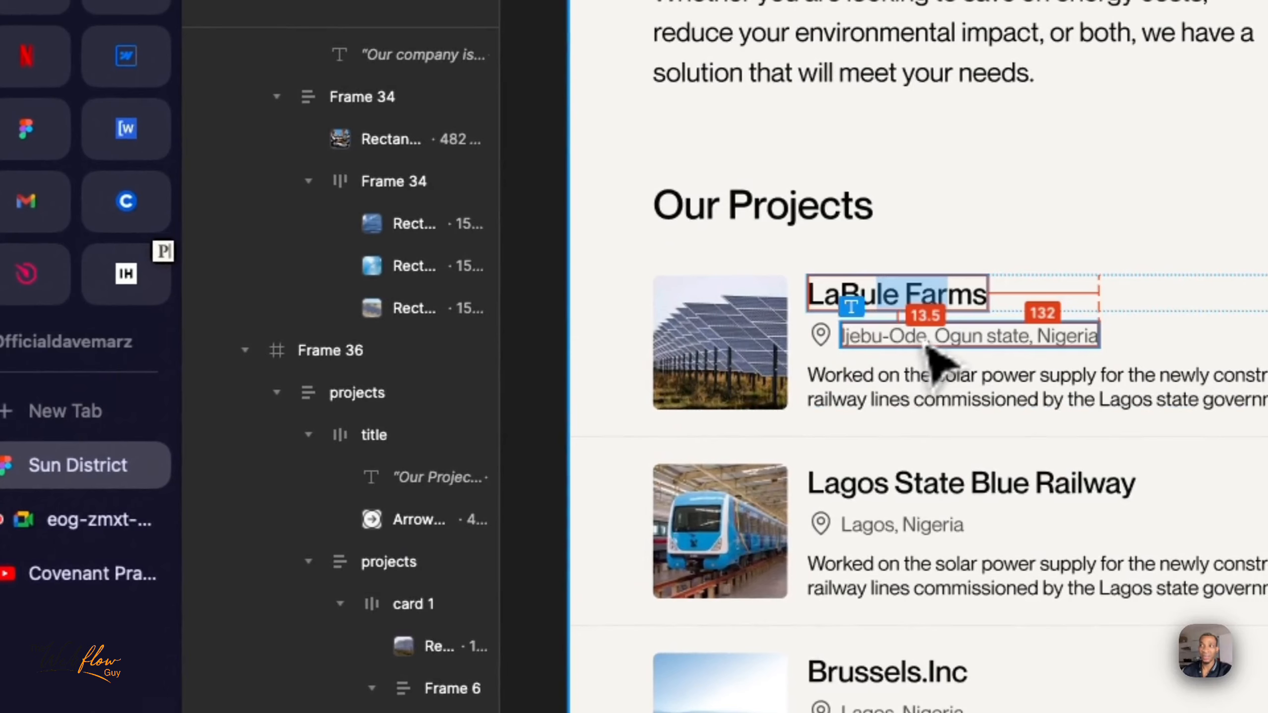
pyautogui.click(915, 335)
pyautogui.click(870, 389)
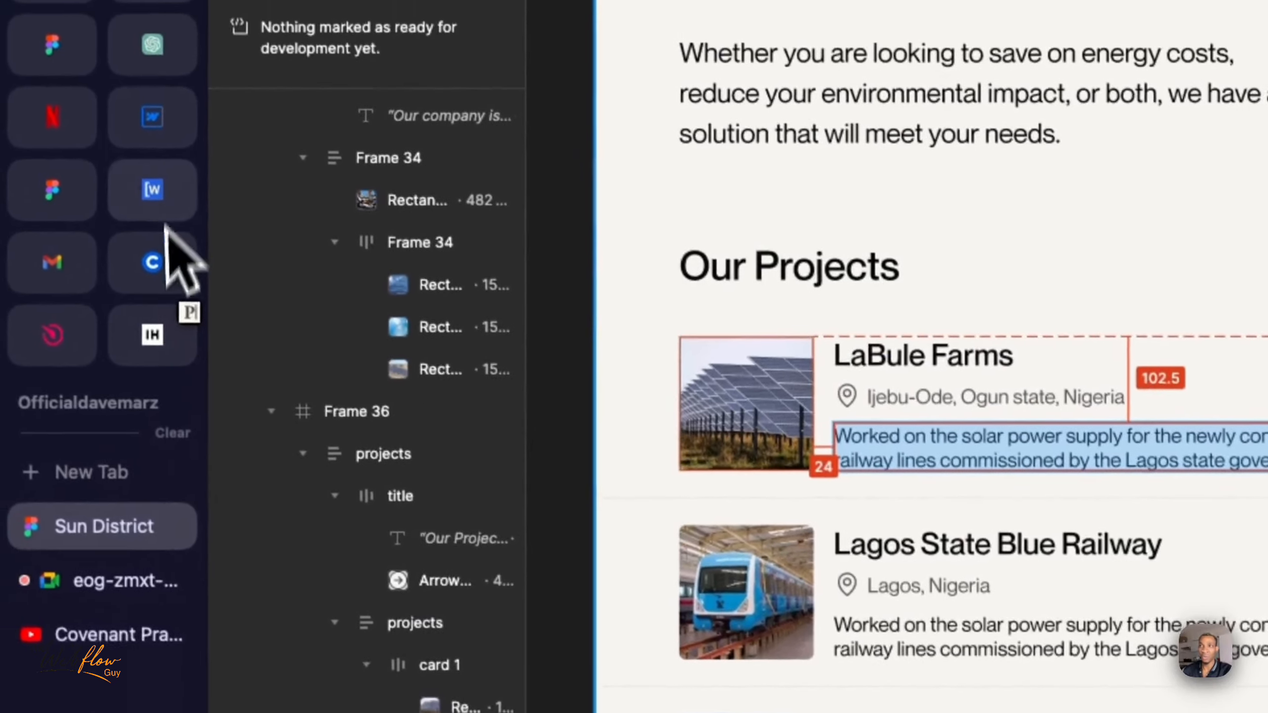
pyautogui.click(126, 130)
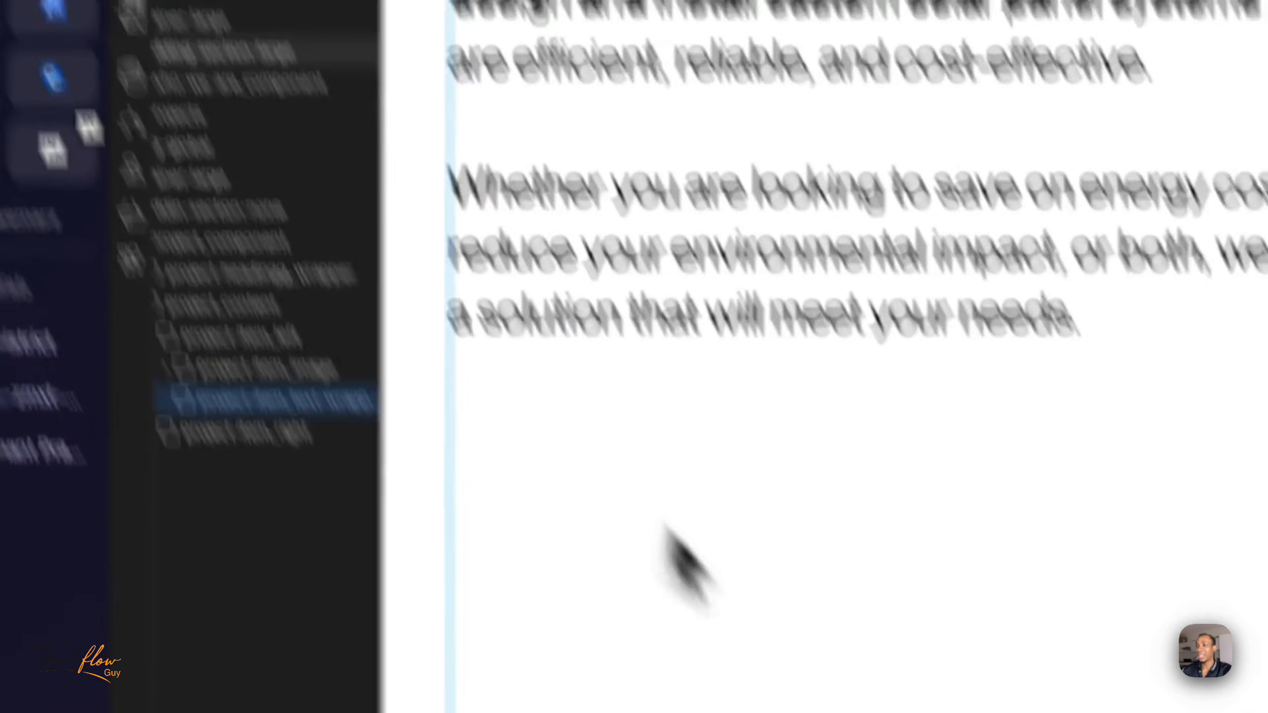
# - Insert a heading inside project-item_text-wrapper and set its type to H3
pyautogui.press('super+e')
pyautogui.write('hea')
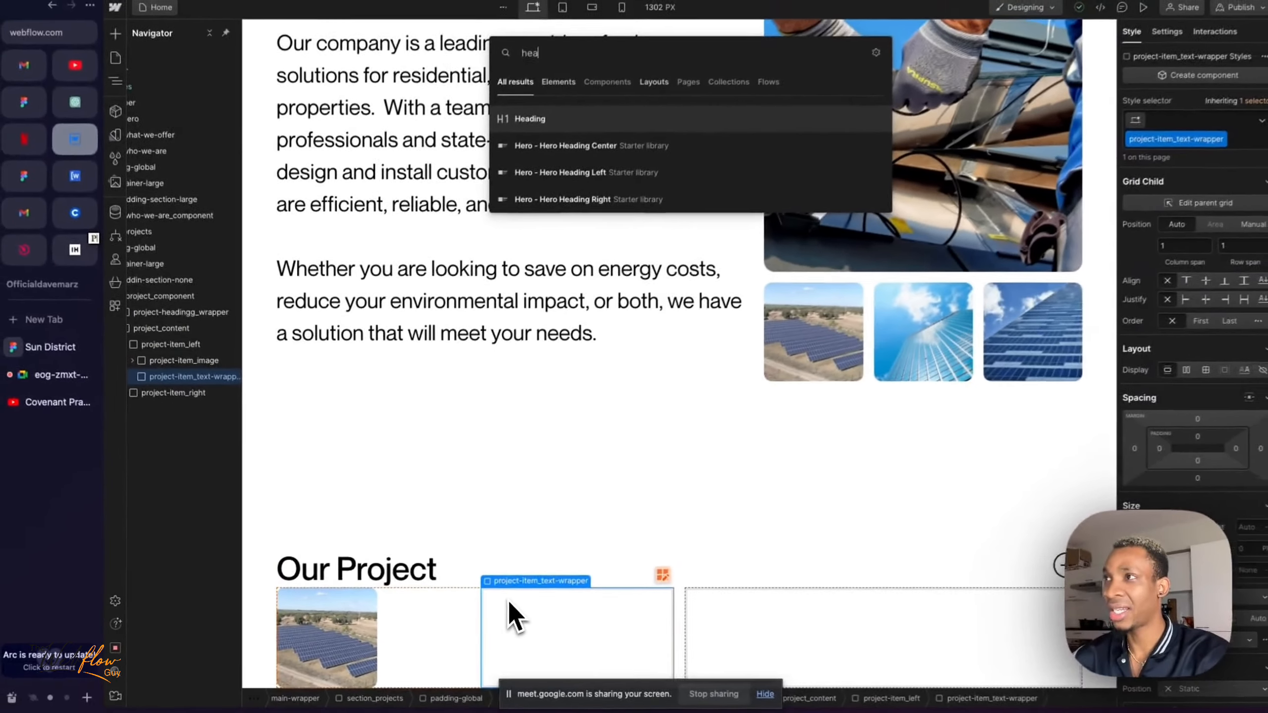
pyautogui.press('Return')
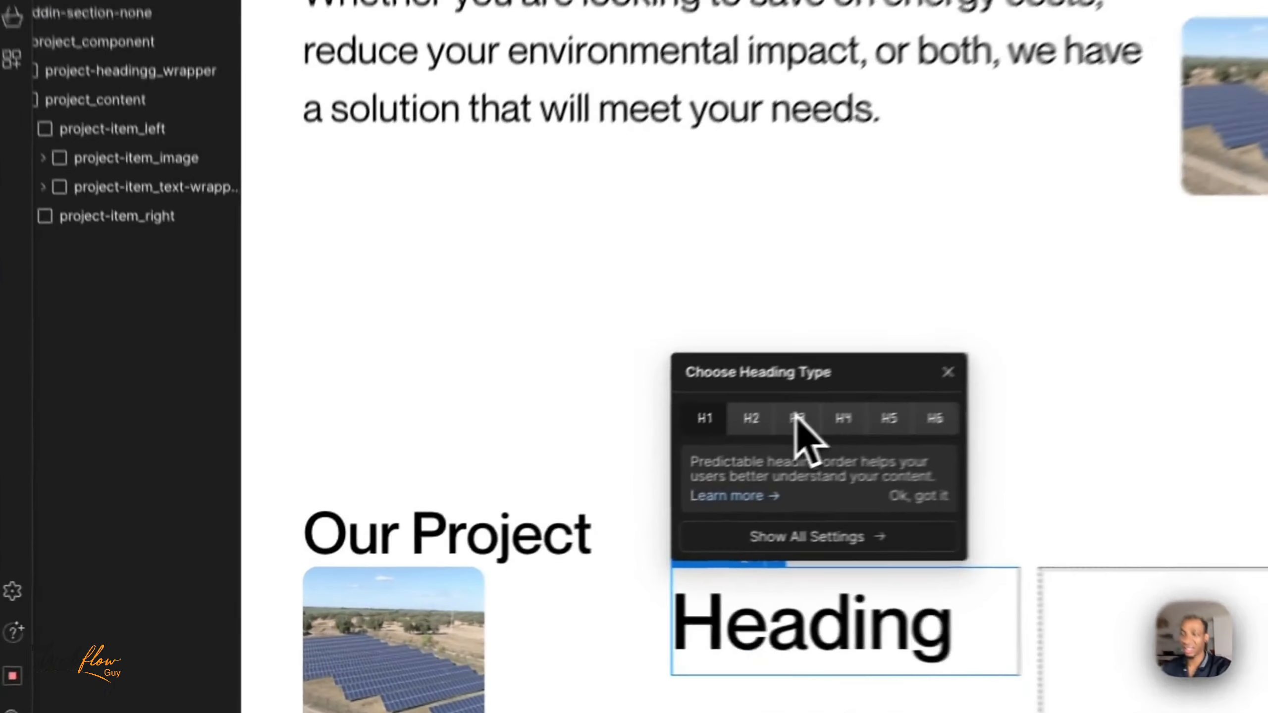
pyautogui.click(546, 507)
pyautogui.click(898, 404)
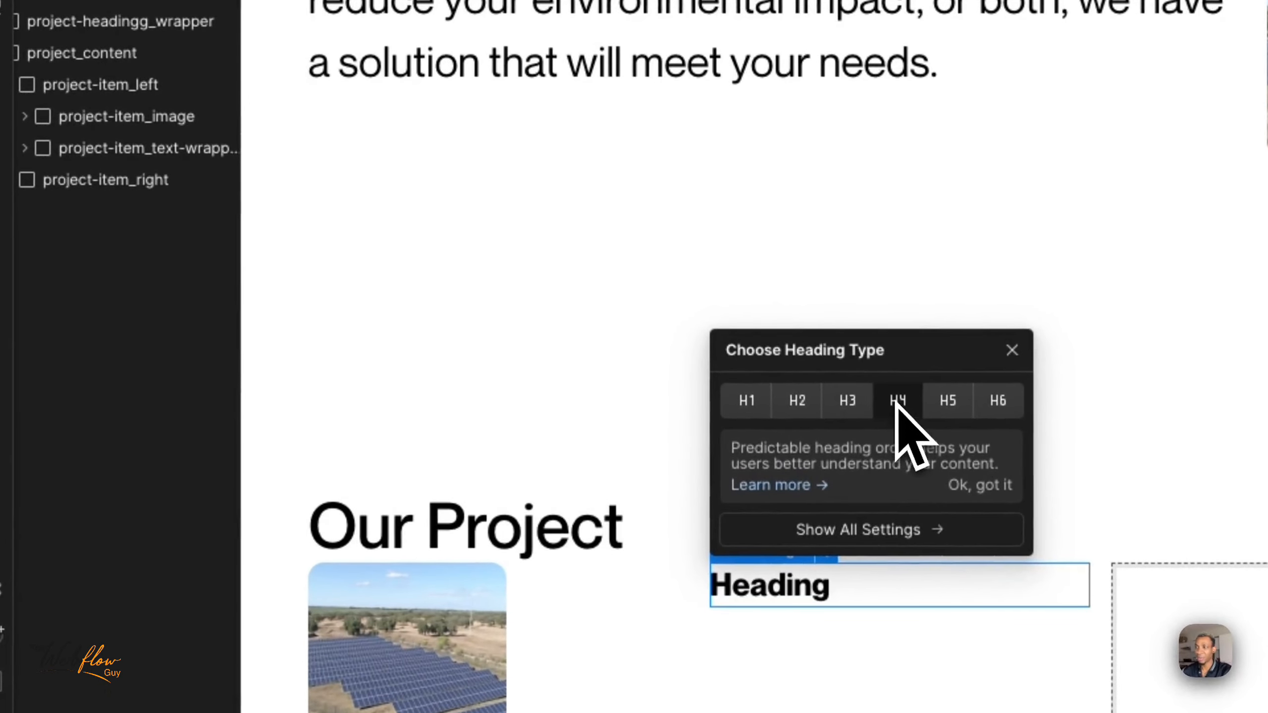
pyautogui.click(848, 402)
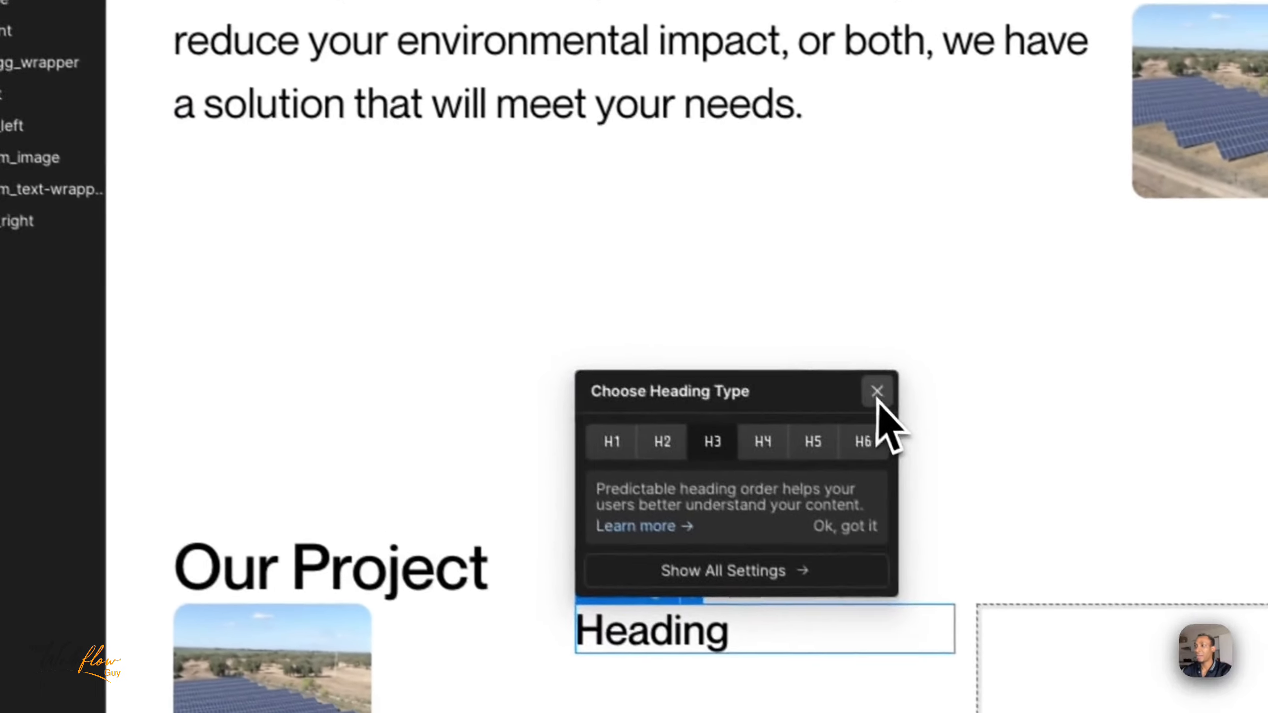
pyautogui.click(877, 394)
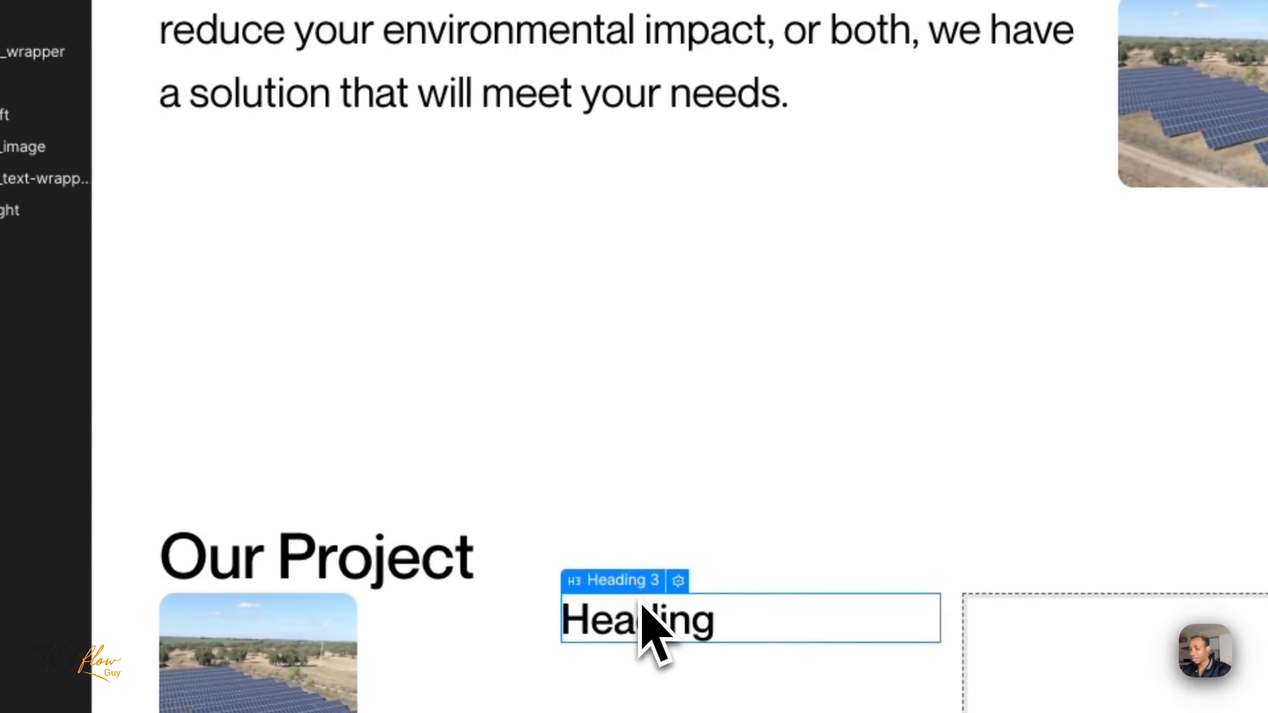
# - Insert a text block below the H3 heading in project-item_text-wrapper
pyautogui.press('super+e')
pyautogui.write('text')
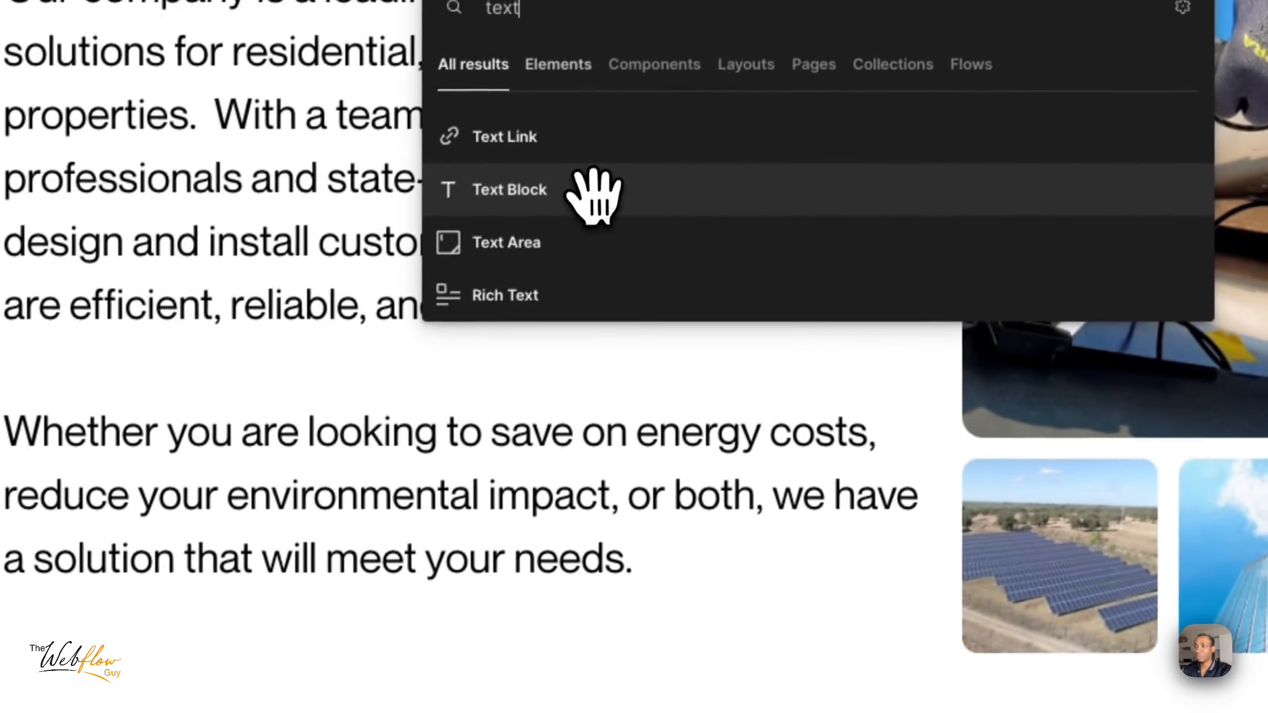
pyautogui.click(594, 194)
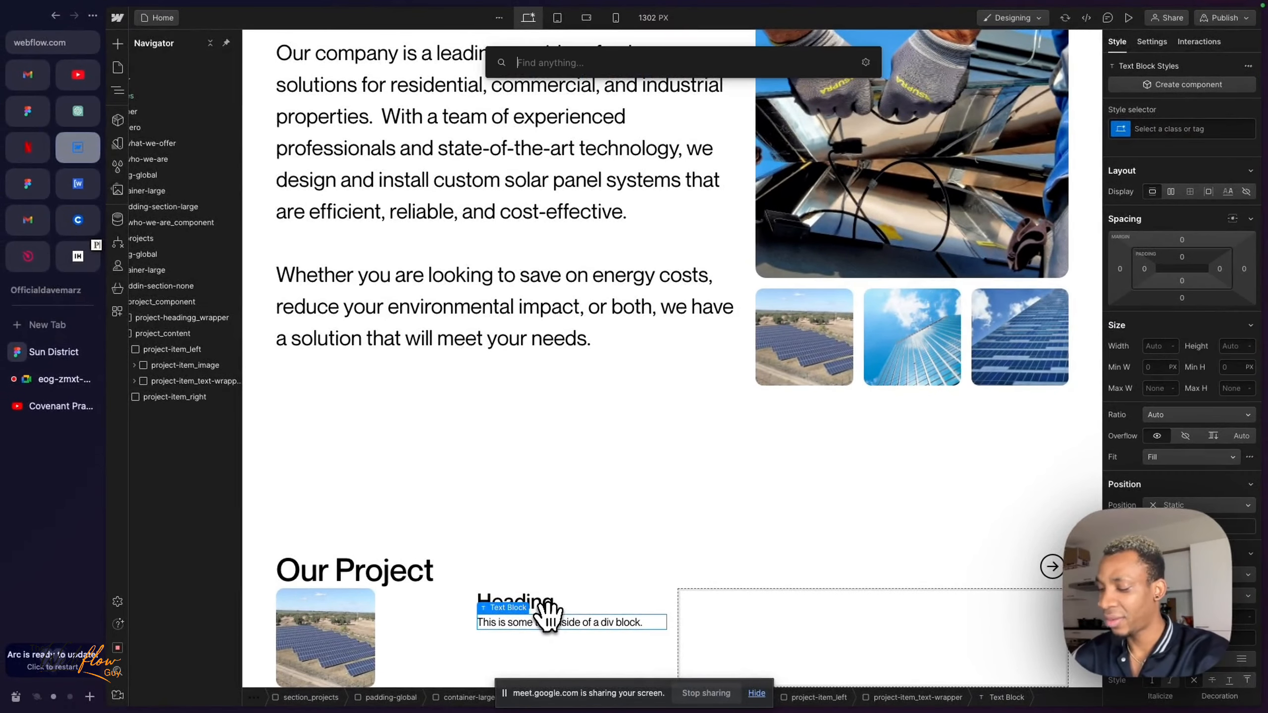
pyautogui.write('par')
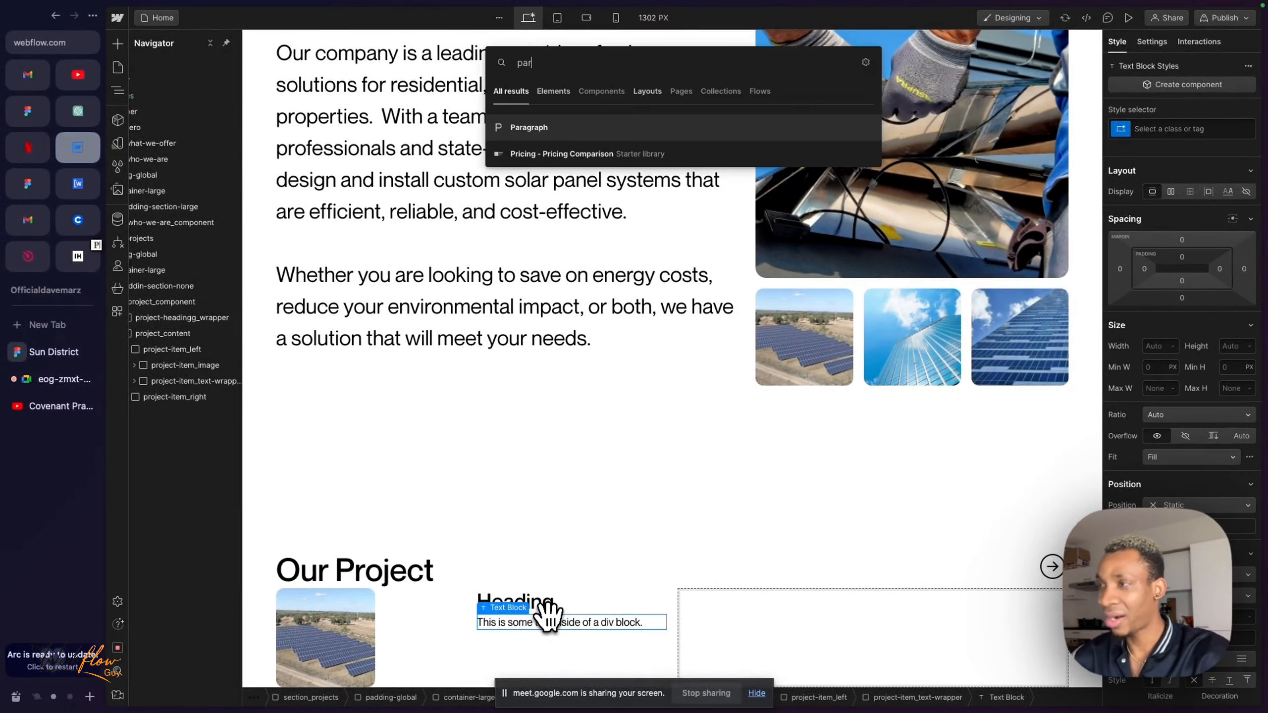
pyautogui.click(519, 155)
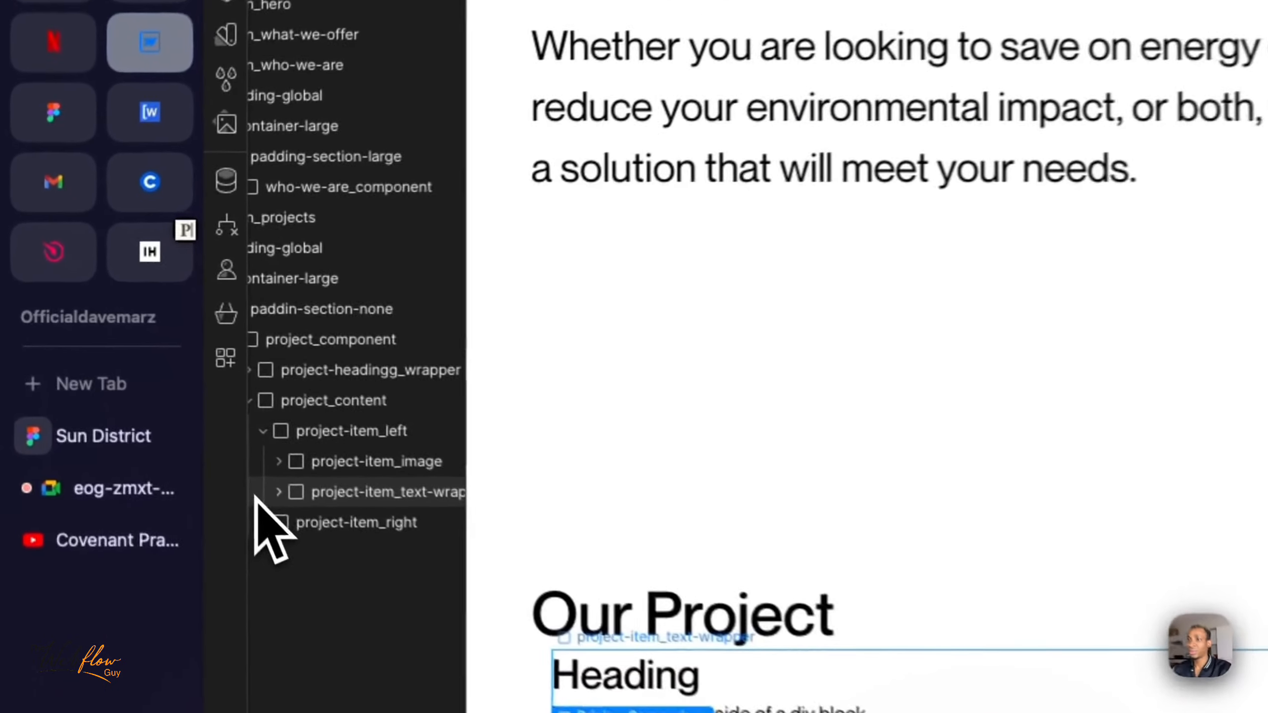
pyautogui.click(289, 499)
pyautogui.click(358, 595)
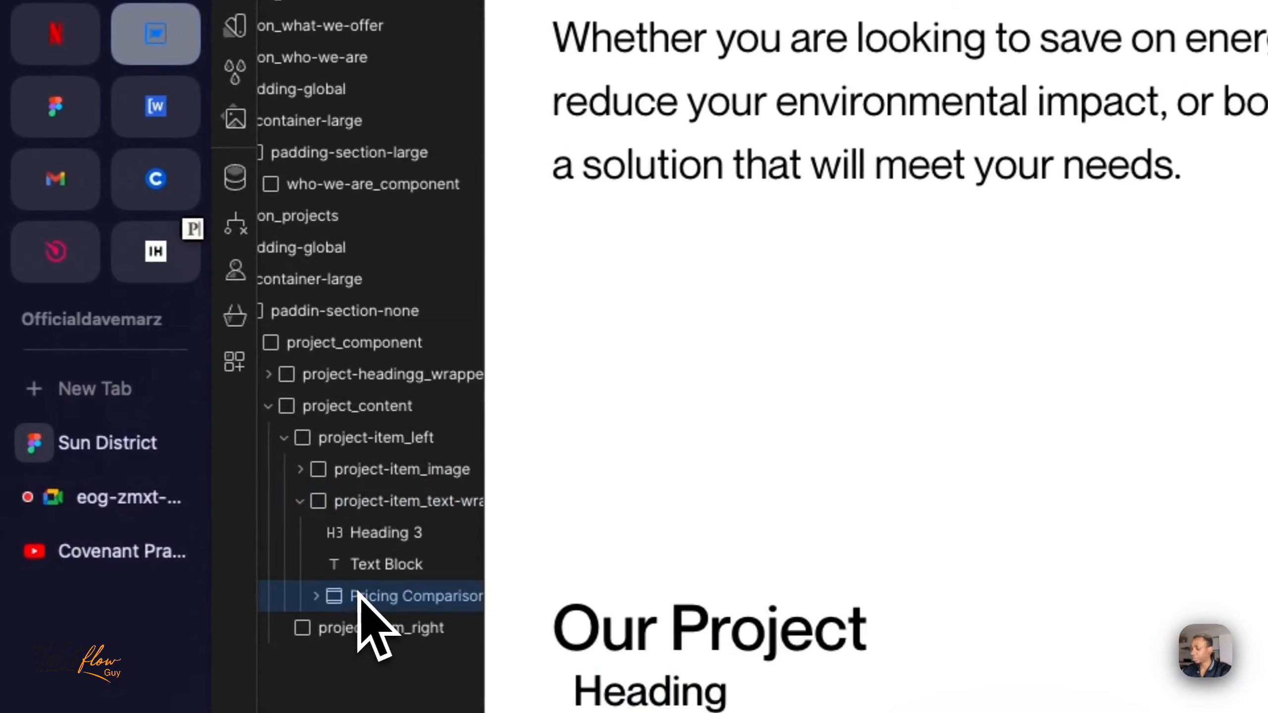
pyautogui.press('Delete')
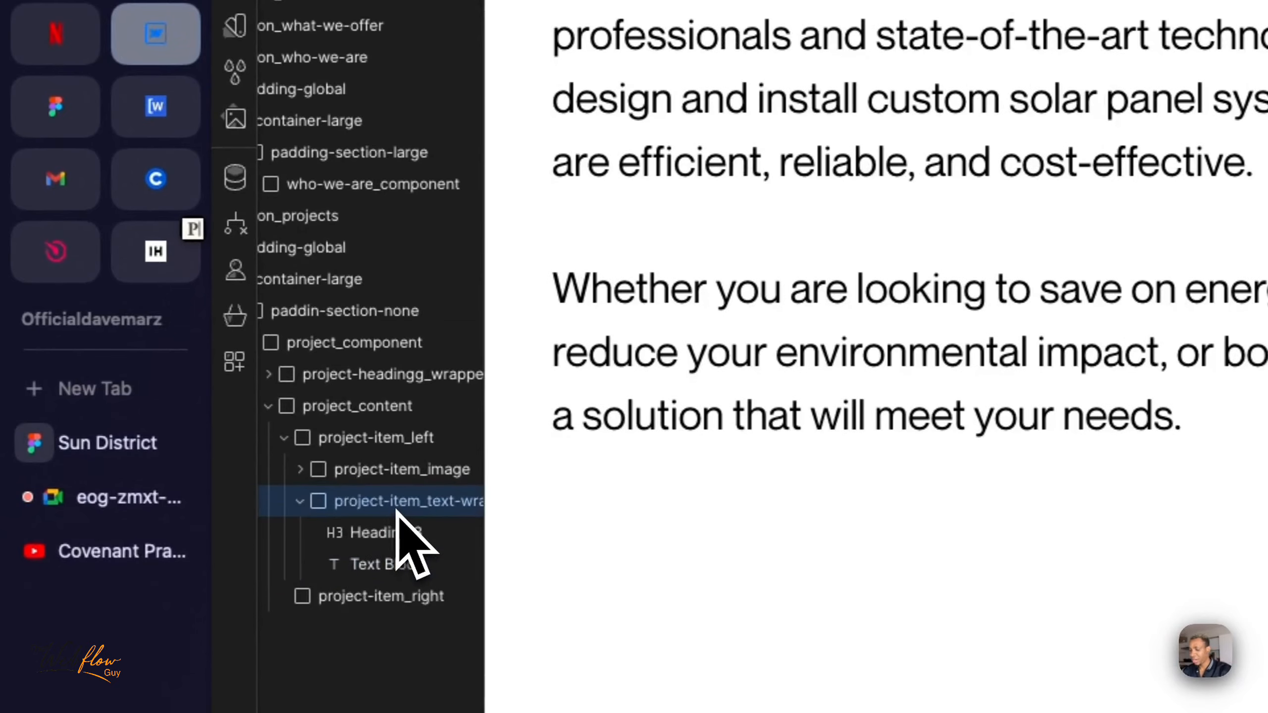
# - Insert a paragraph below the text block in project-item_text-wrapper, check the three text elements, and select the H3 heading
pyautogui.press('super+e')
pyautogui.write('par')
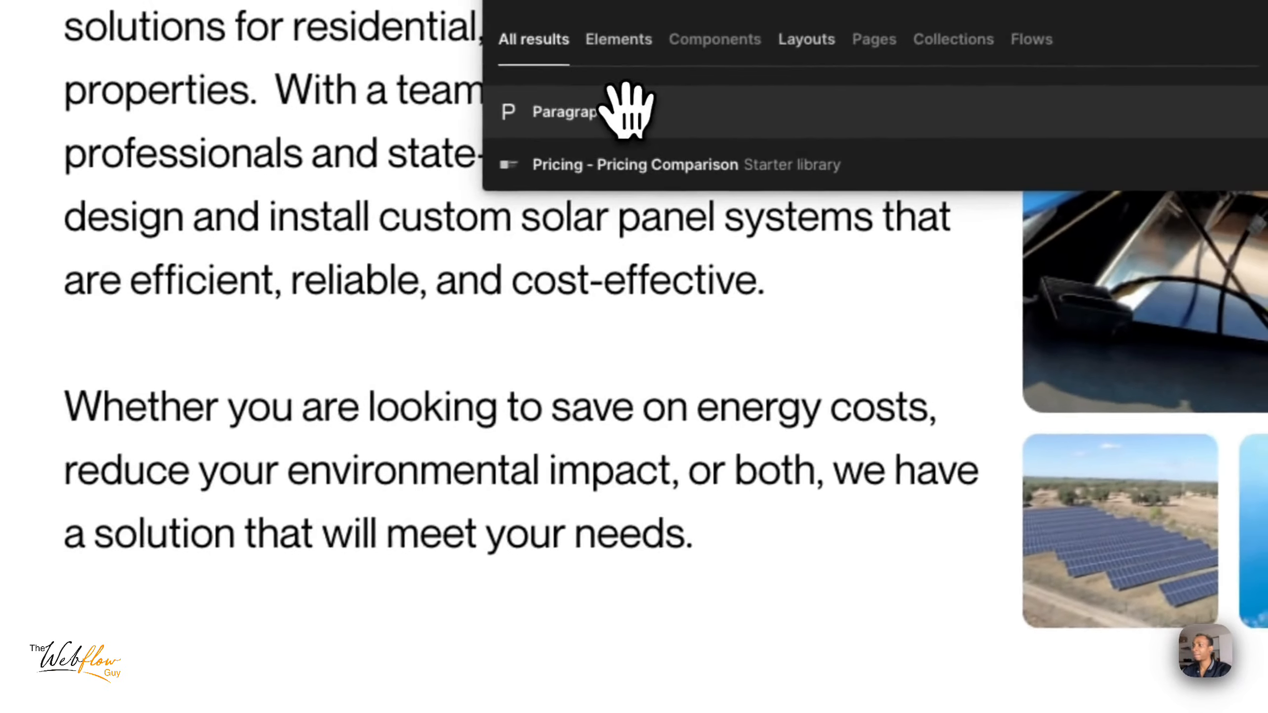
pyautogui.click(1108, 1)
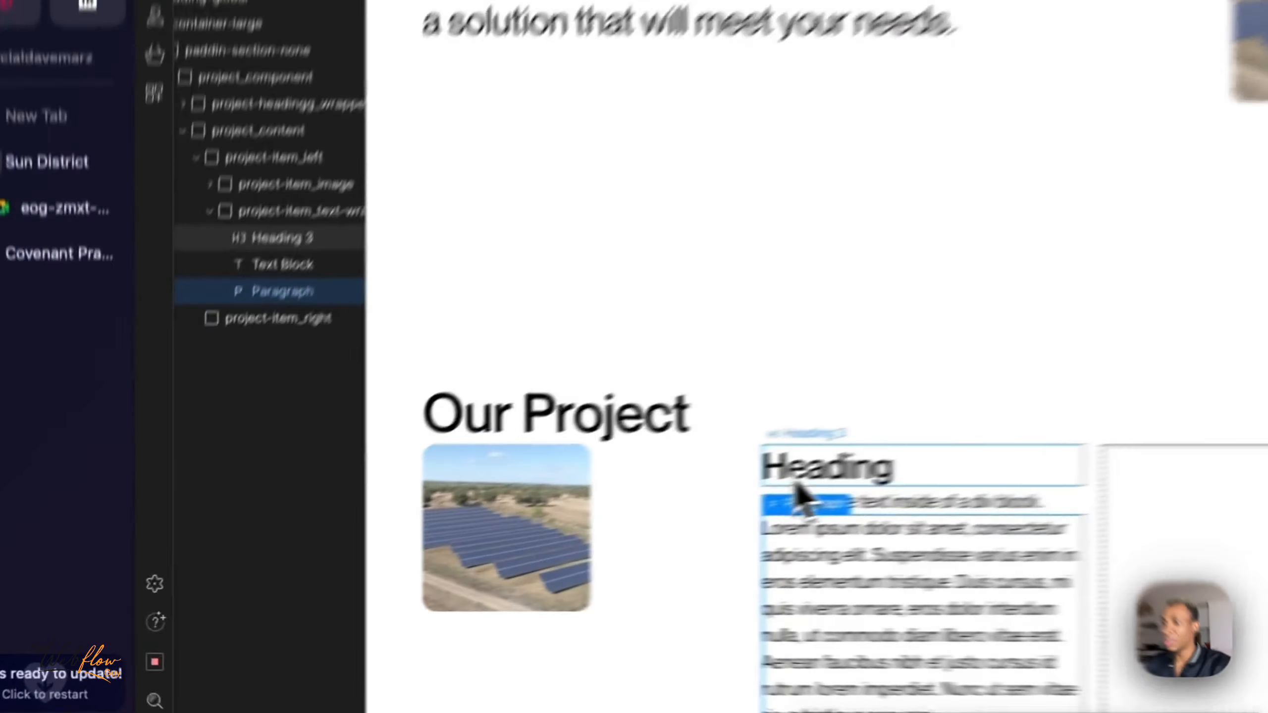
pyautogui.click(500, 538)
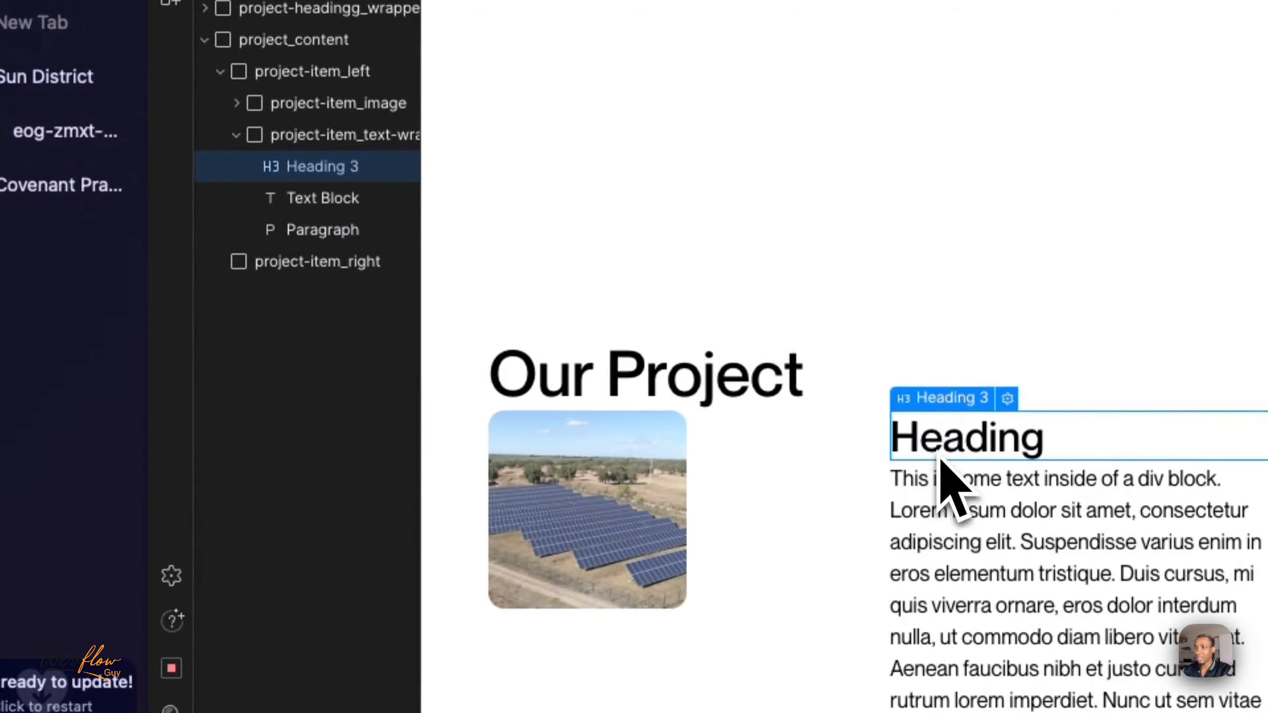
pyautogui.click(959, 494)
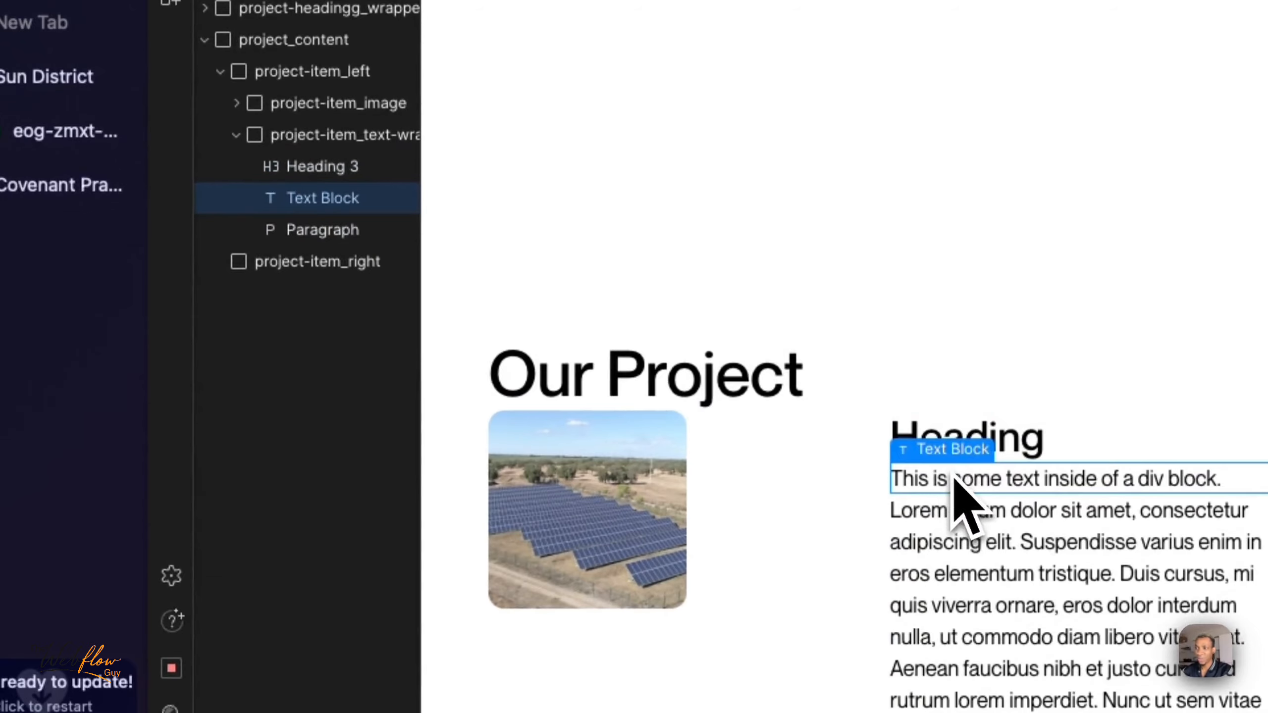
pyautogui.click(952, 570)
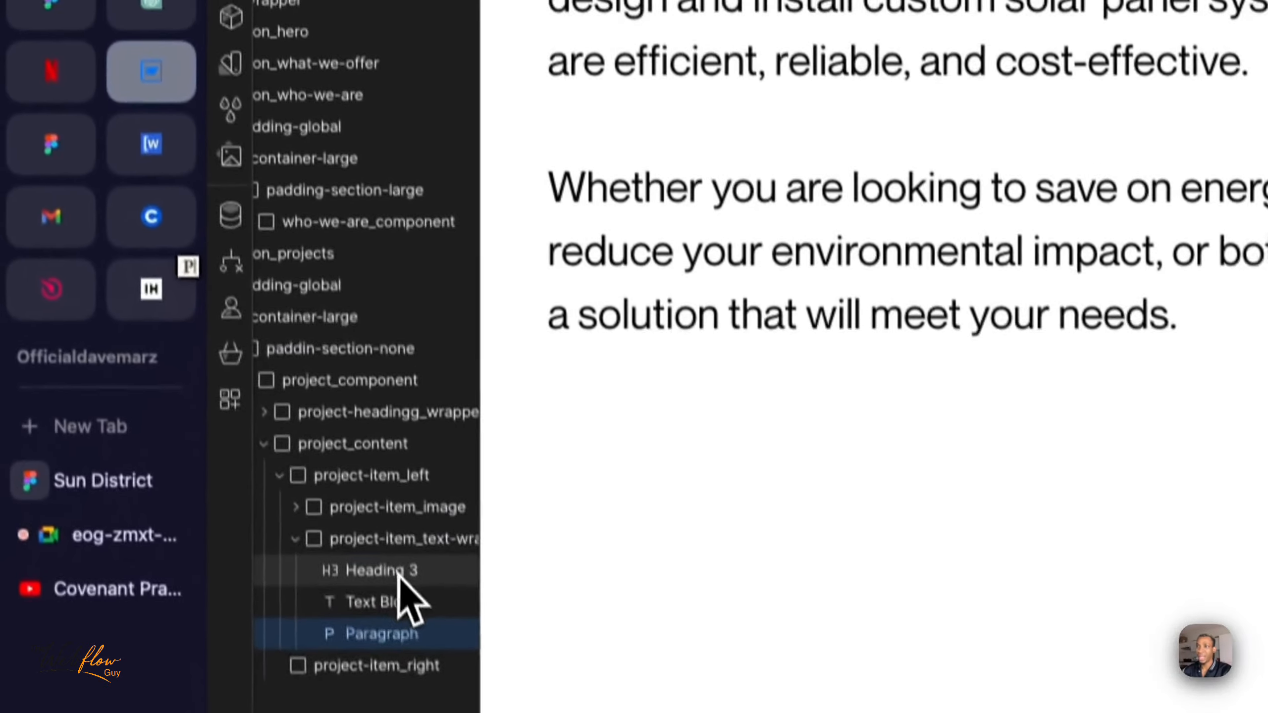
pyautogui.click(334, 167)
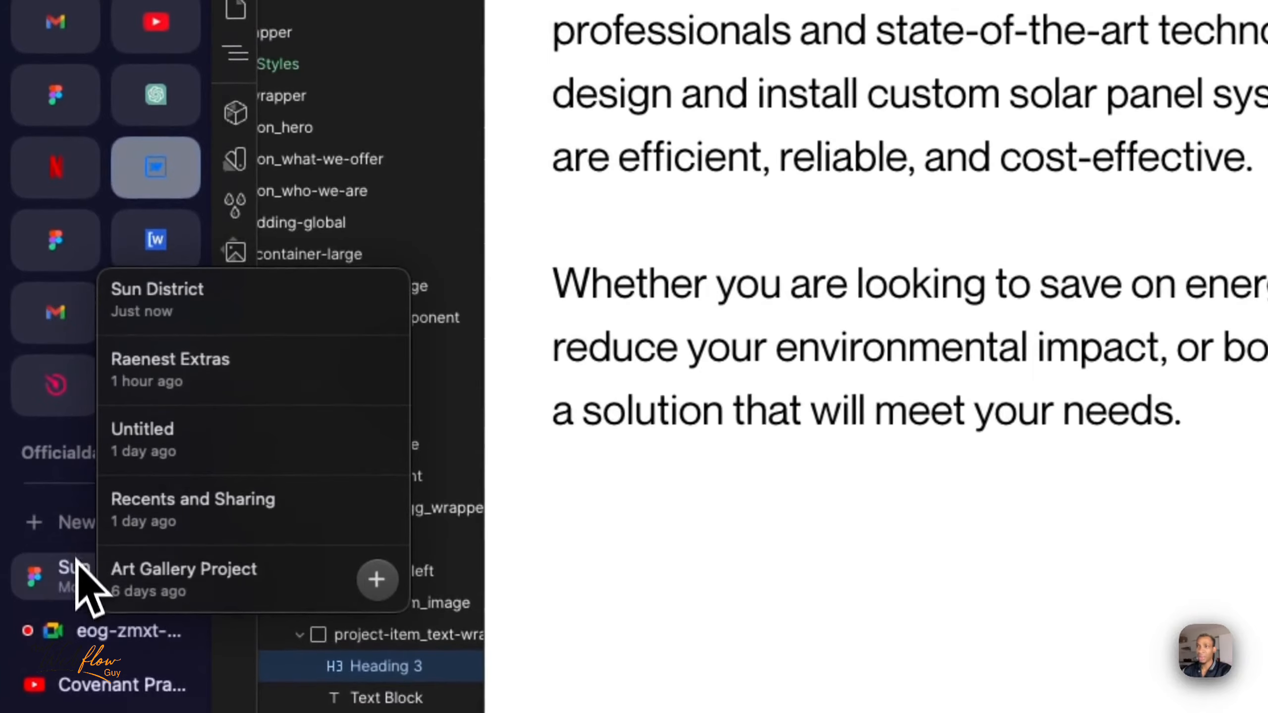
# - Copy the title "LaBule Farms" from the Figma design and replace the H3 heading's placeholder text with it in Webflow
pyautogui.click(76, 503)
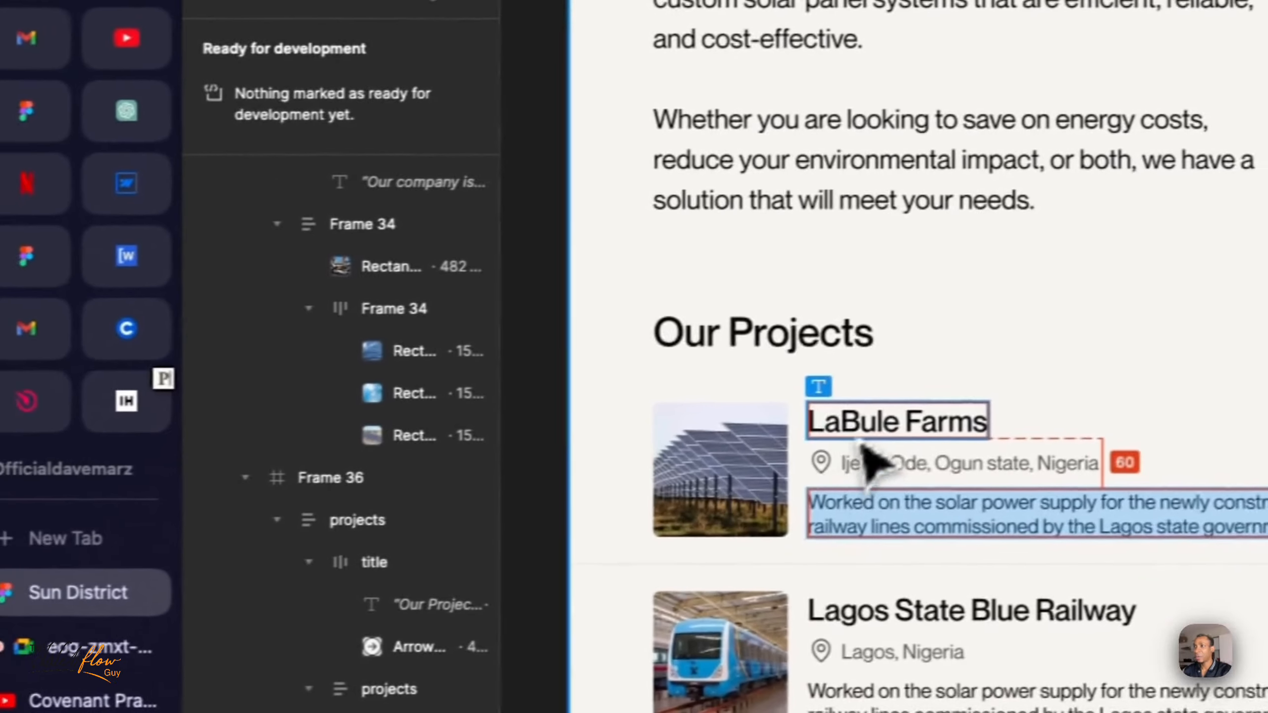
pyautogui.doubleClick(900, 405)
pyautogui.click(897, 420)
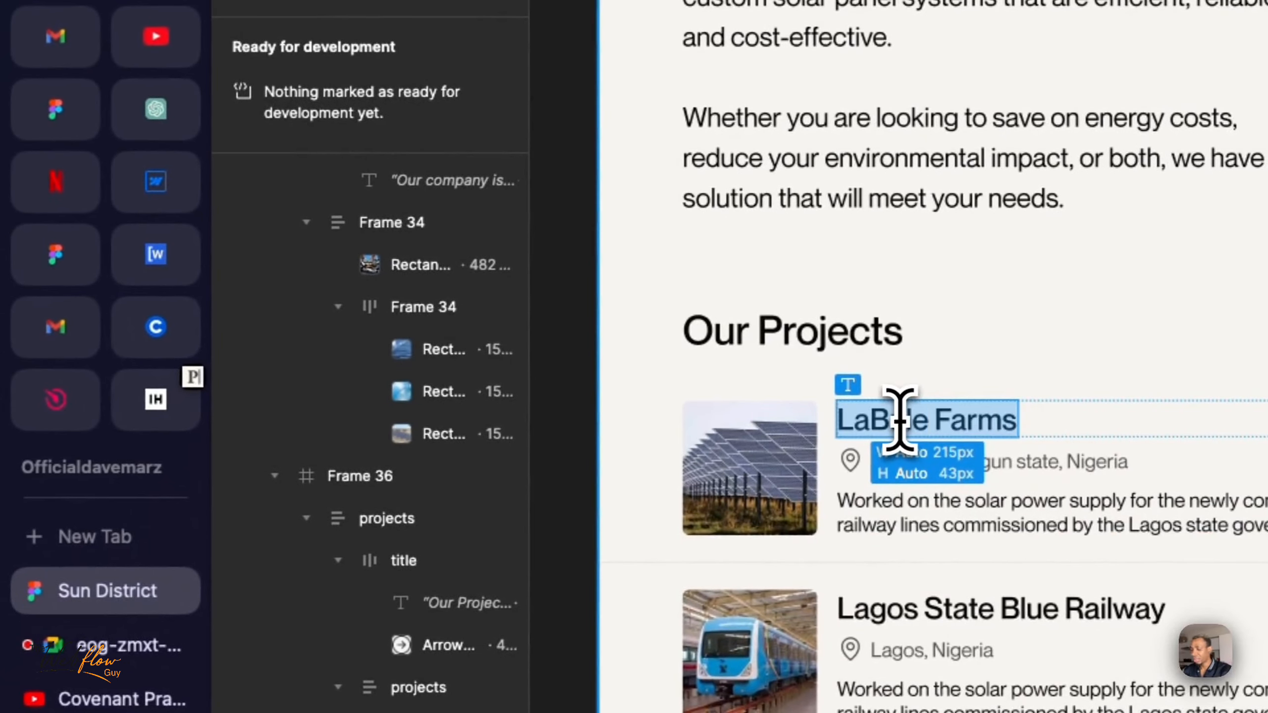
pyautogui.click(155, 181)
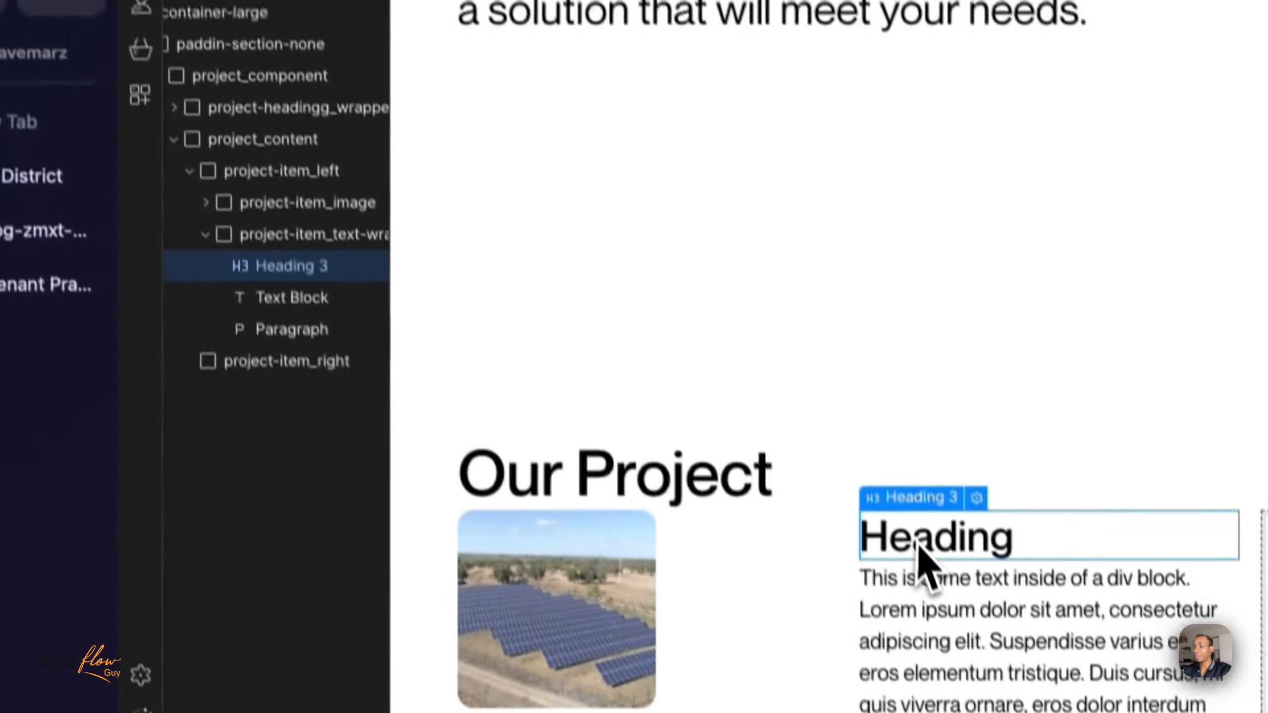
pyautogui.doubleClick(918, 546)
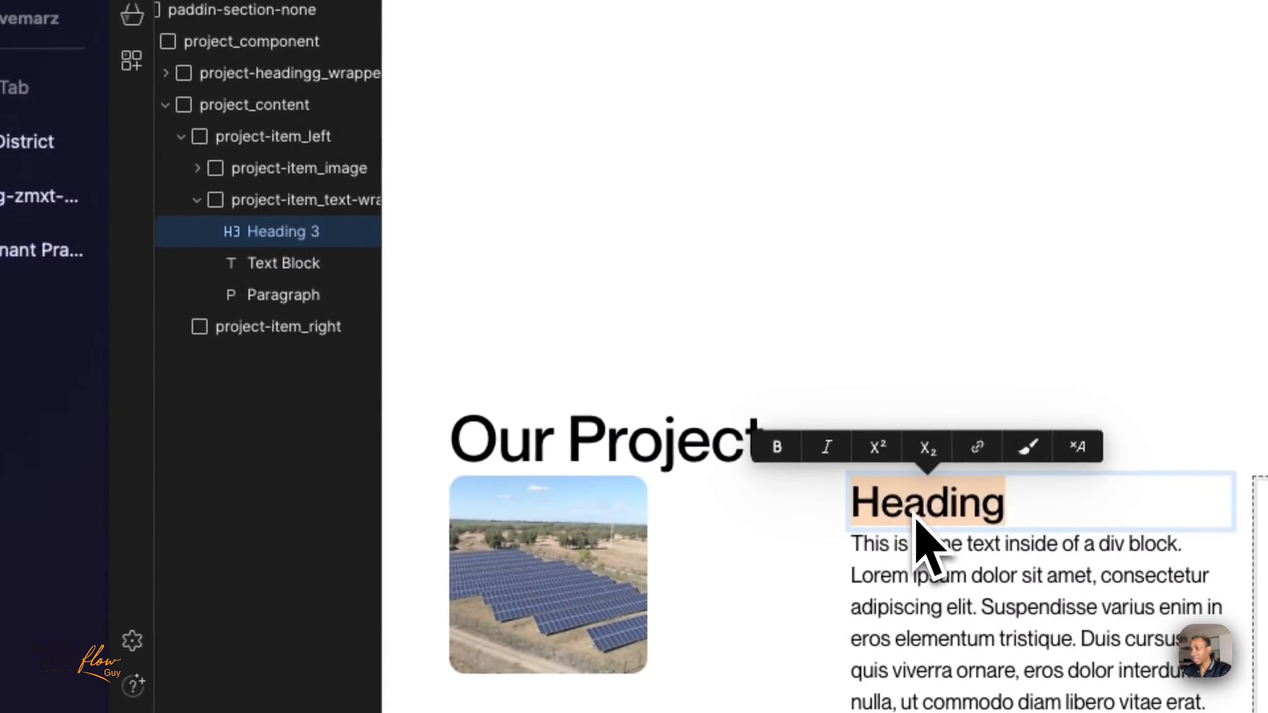
pyautogui.write('LaBule Farms')
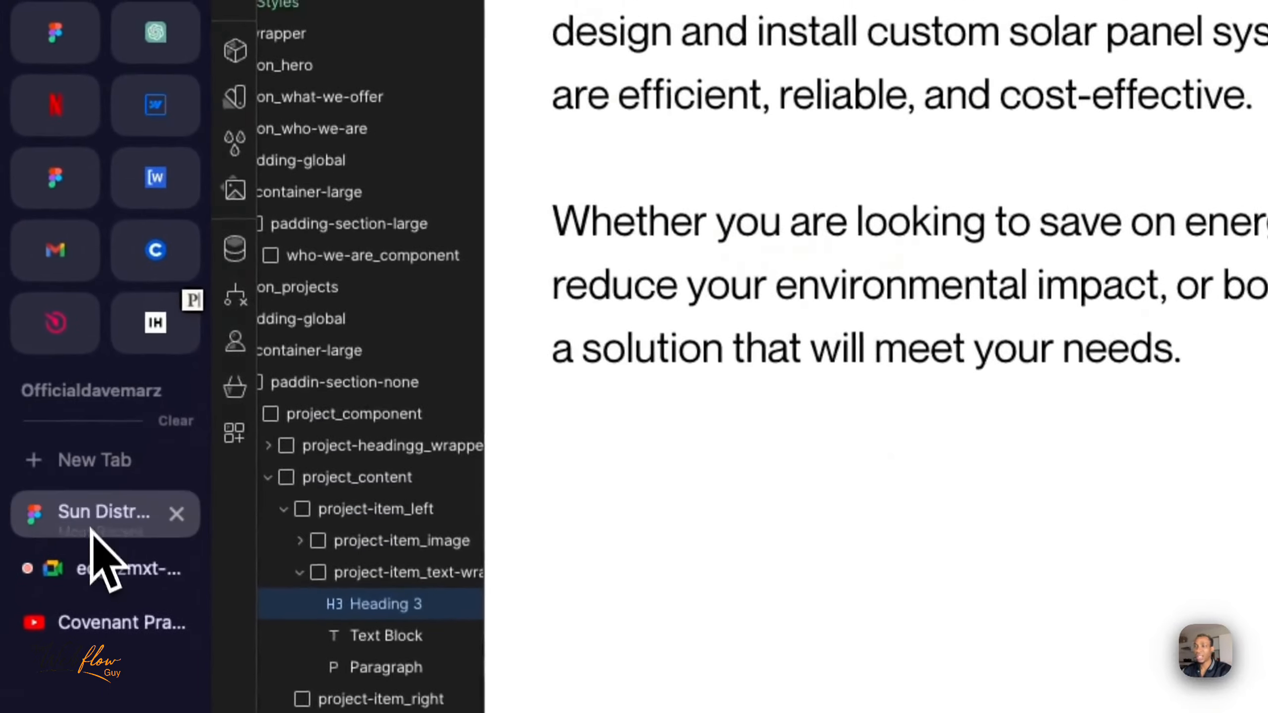
# - Copy the location "Ijebu-Ode, Ogun state, Nigeria" from the Figma project card and replace the Webflow text block's placeholder with it
pyautogui.click(20, 370)
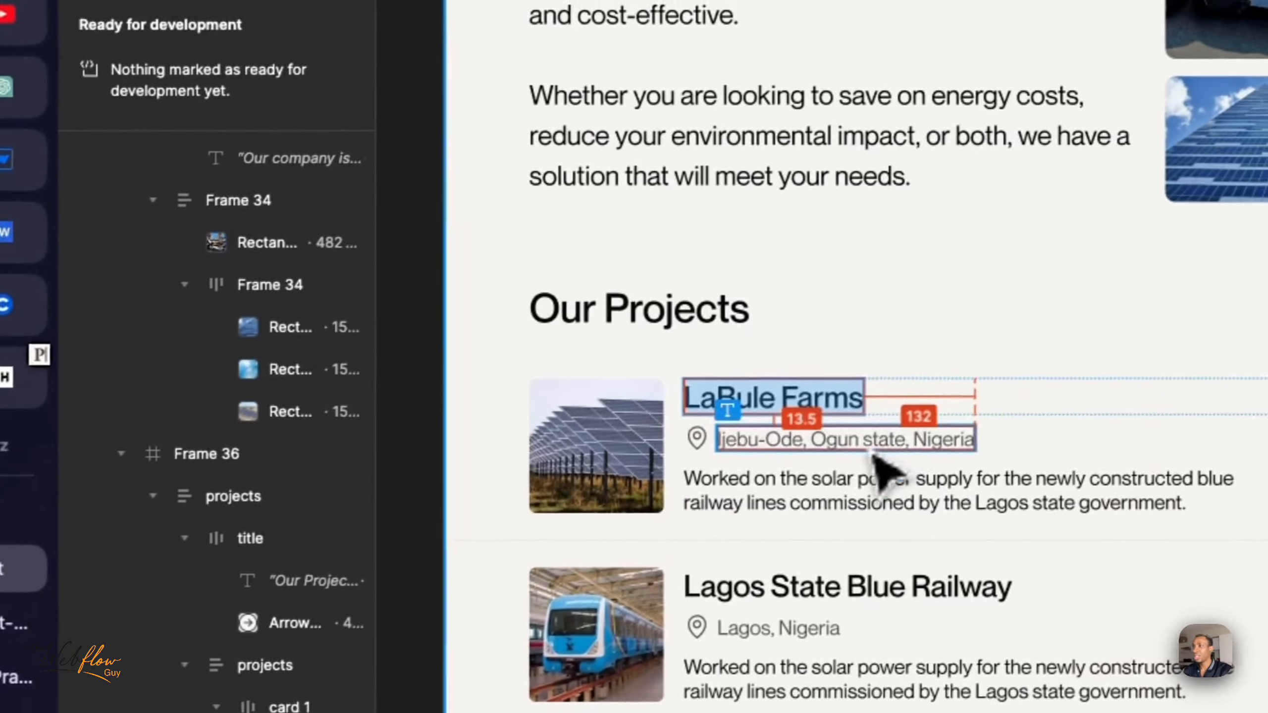
pyautogui.doubleClick(856, 440)
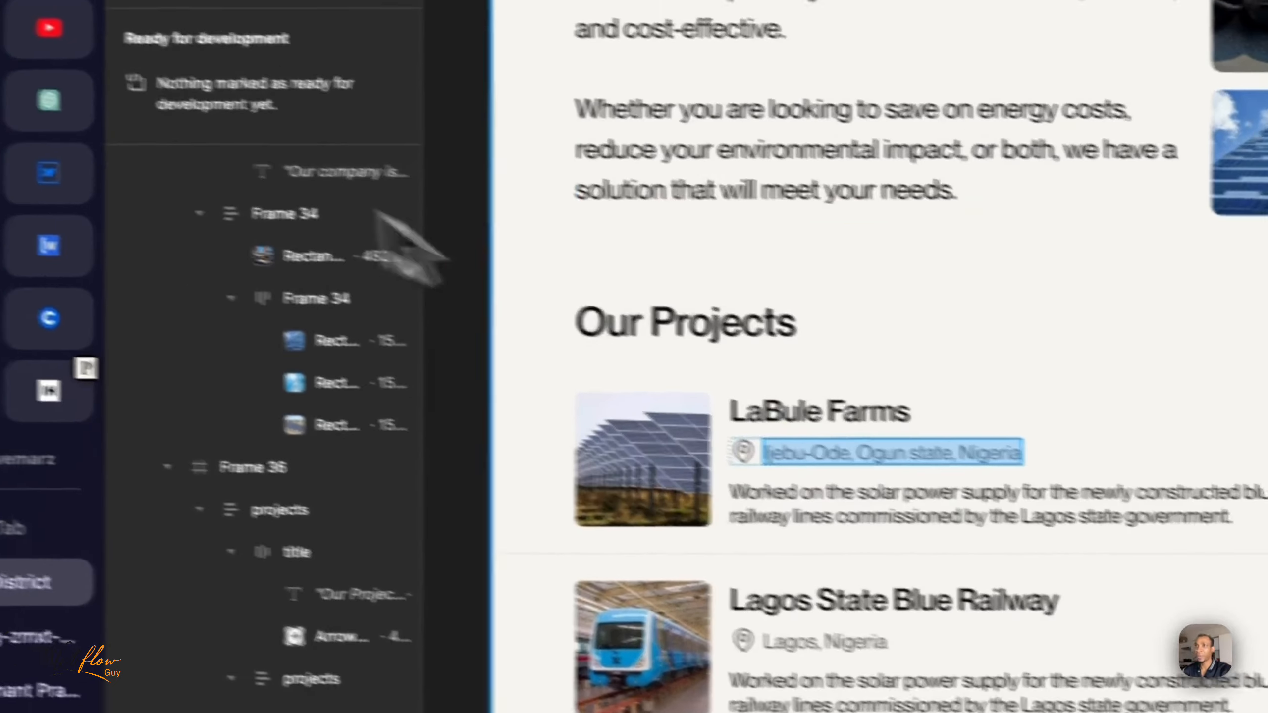
pyautogui.click(8, 165)
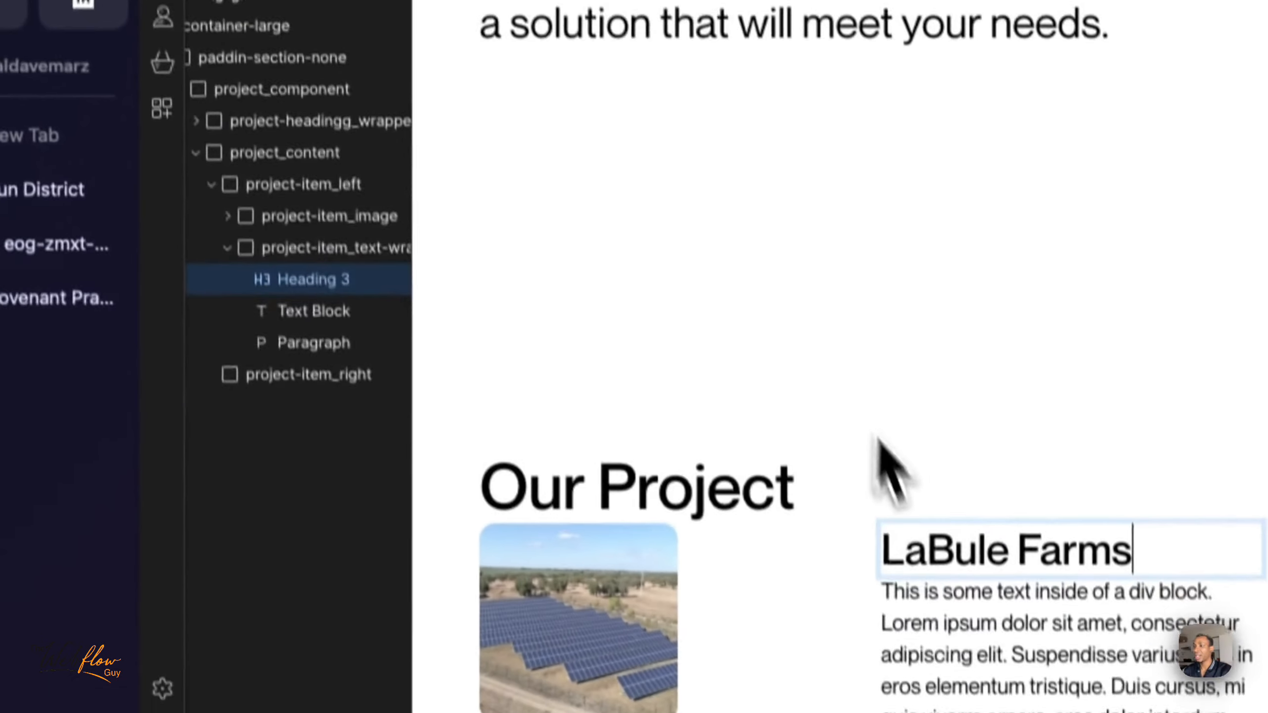
pyautogui.doubleClick(952, 599)
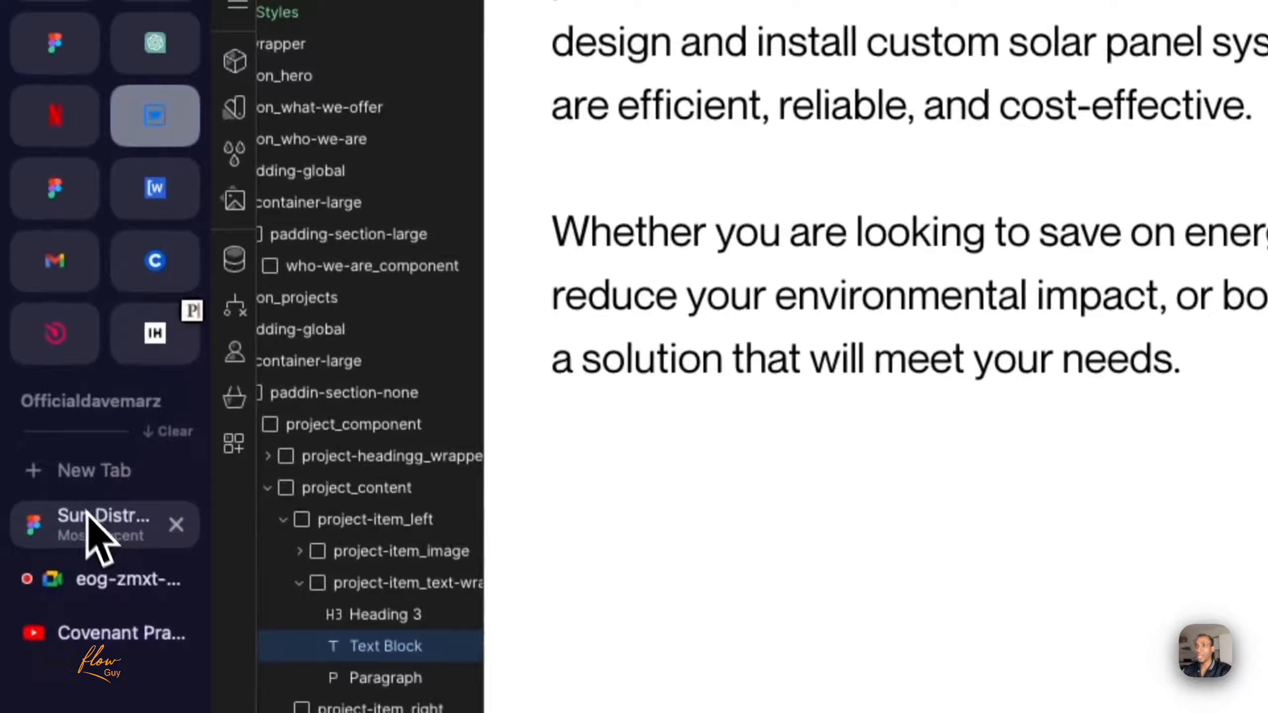
# - Copy the LaBule Farms solar power supply description from Figma and replace the paragraph's placeholder text with it in Webflow
pyautogui.click(40, 158)
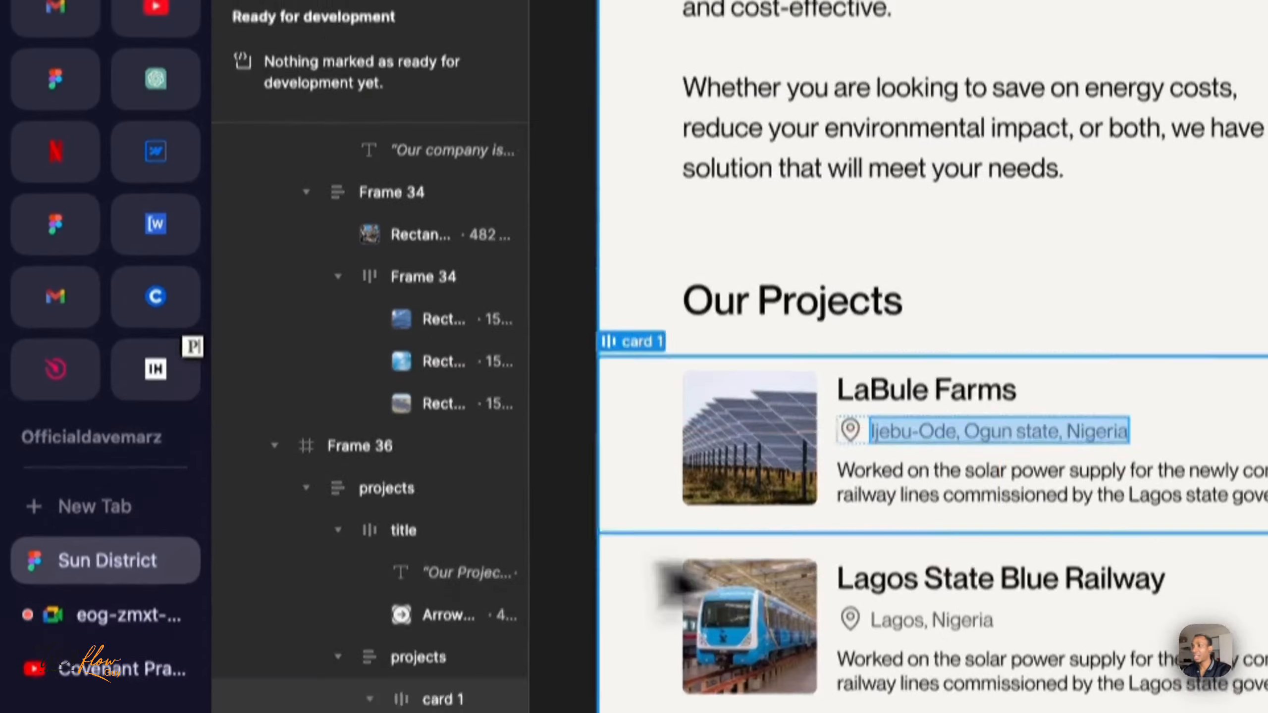
pyautogui.doubleClick(891, 533)
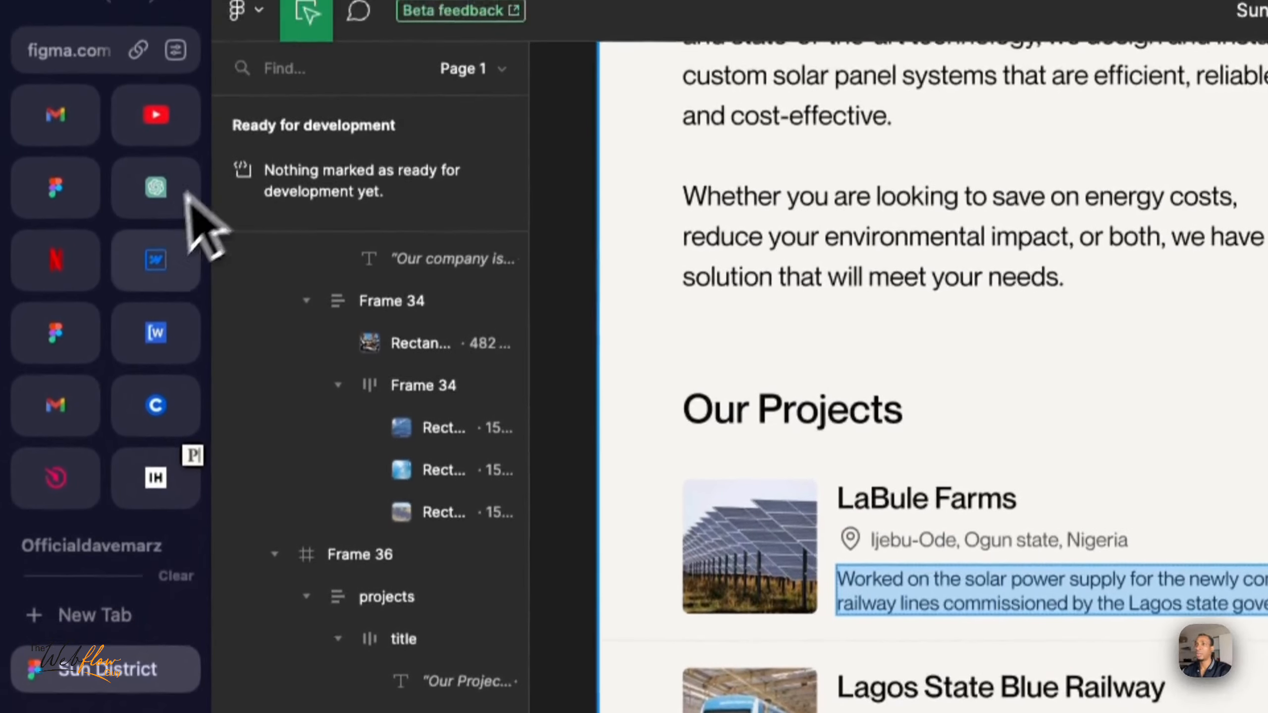
pyautogui.click(156, 199)
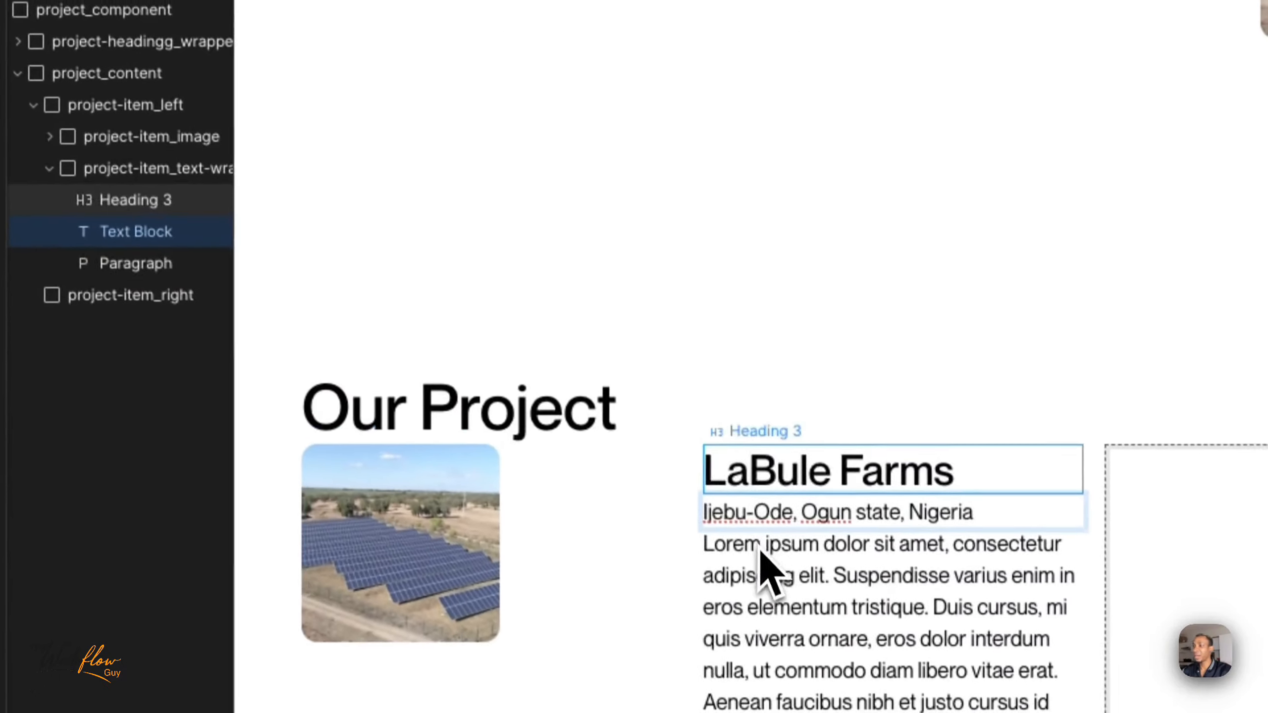
pyautogui.click(786, 614)
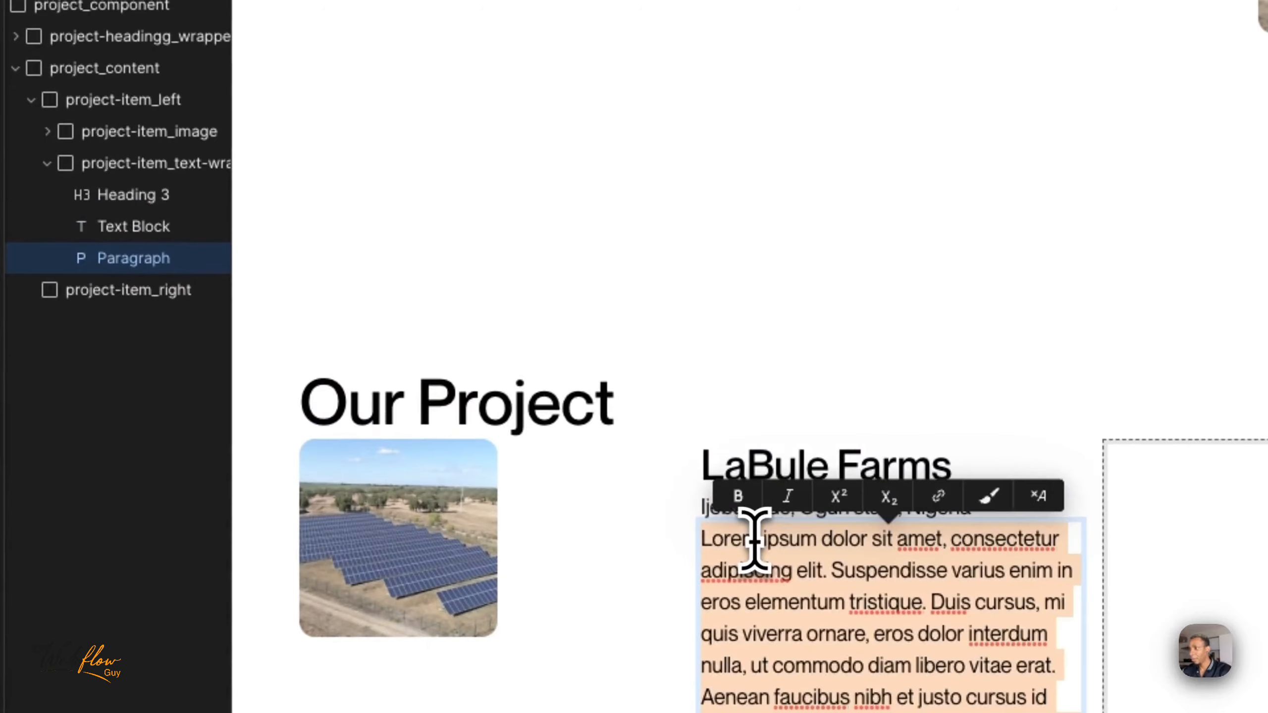
pyautogui.write('Worked on the solar power supply for the newly constructed blue railway lines')
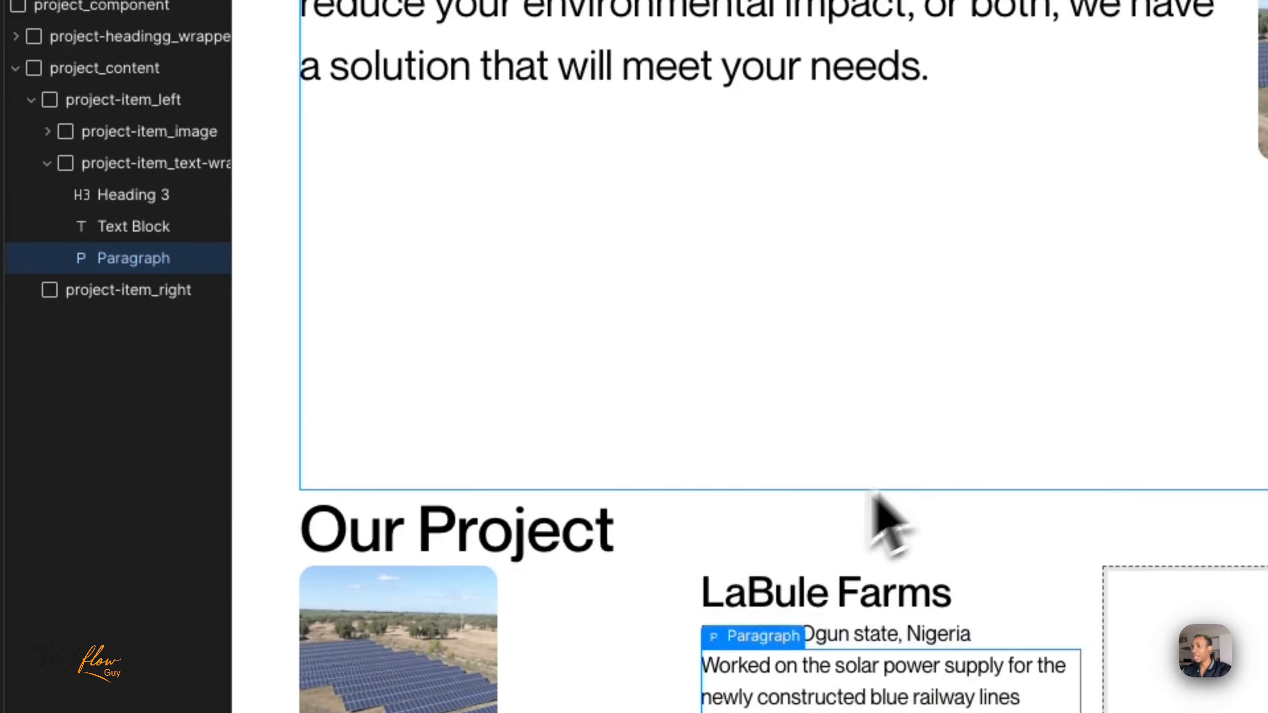
pyautogui.click(770, 602)
pyautogui.click(784, 637)
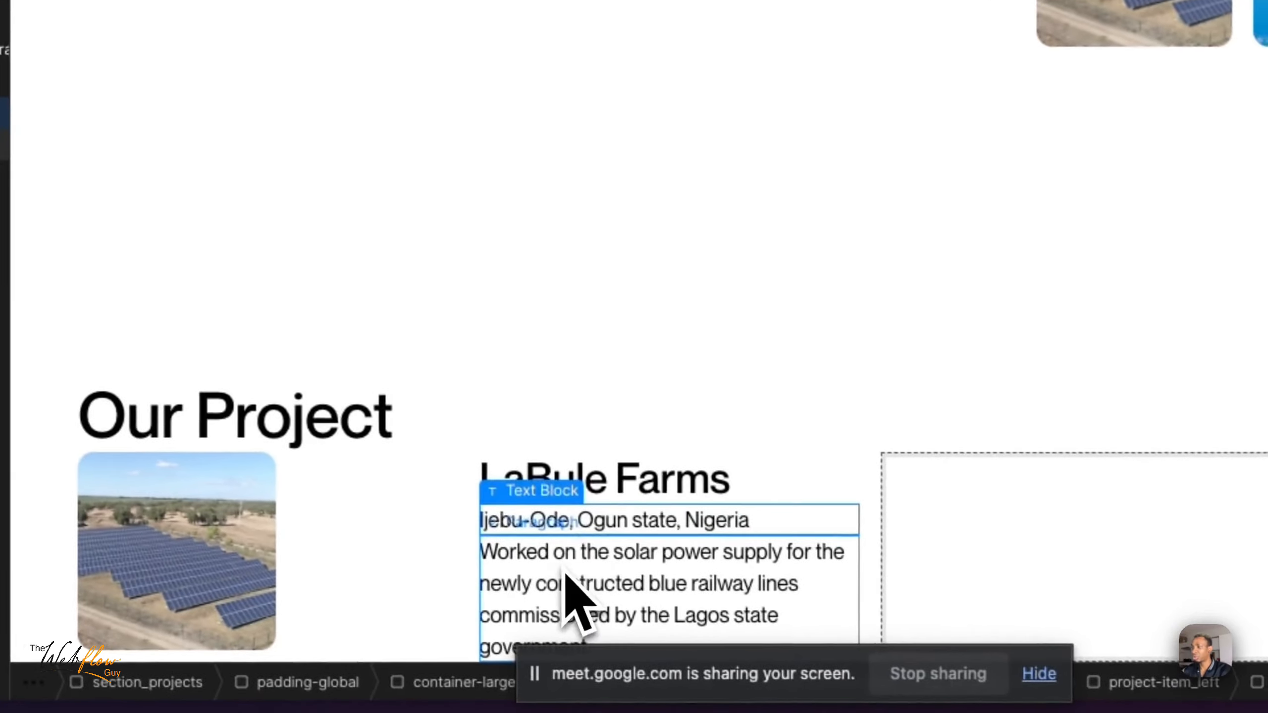
pyautogui.click(787, 684)
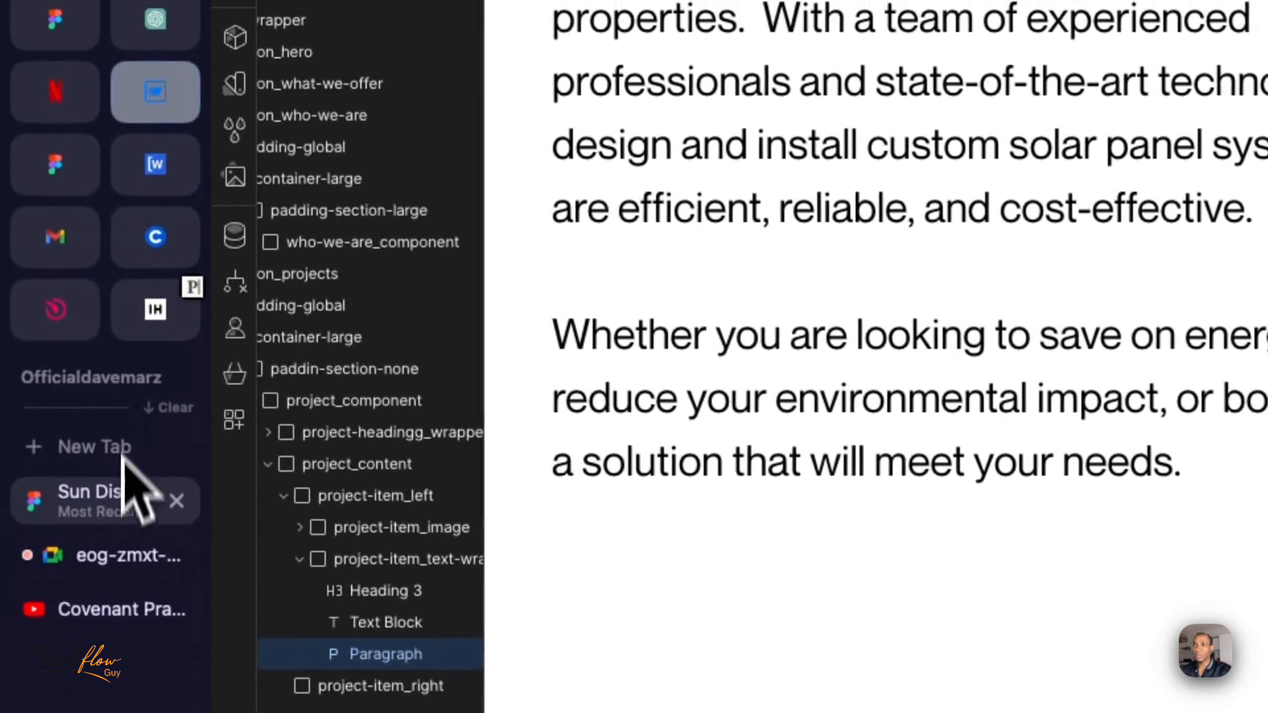
# - Inspect the location line in the Figma project card, return to Webflow, and review the heading, text block and paragraph inside project-item_text-wrapper
pyautogui.click(122, 493)
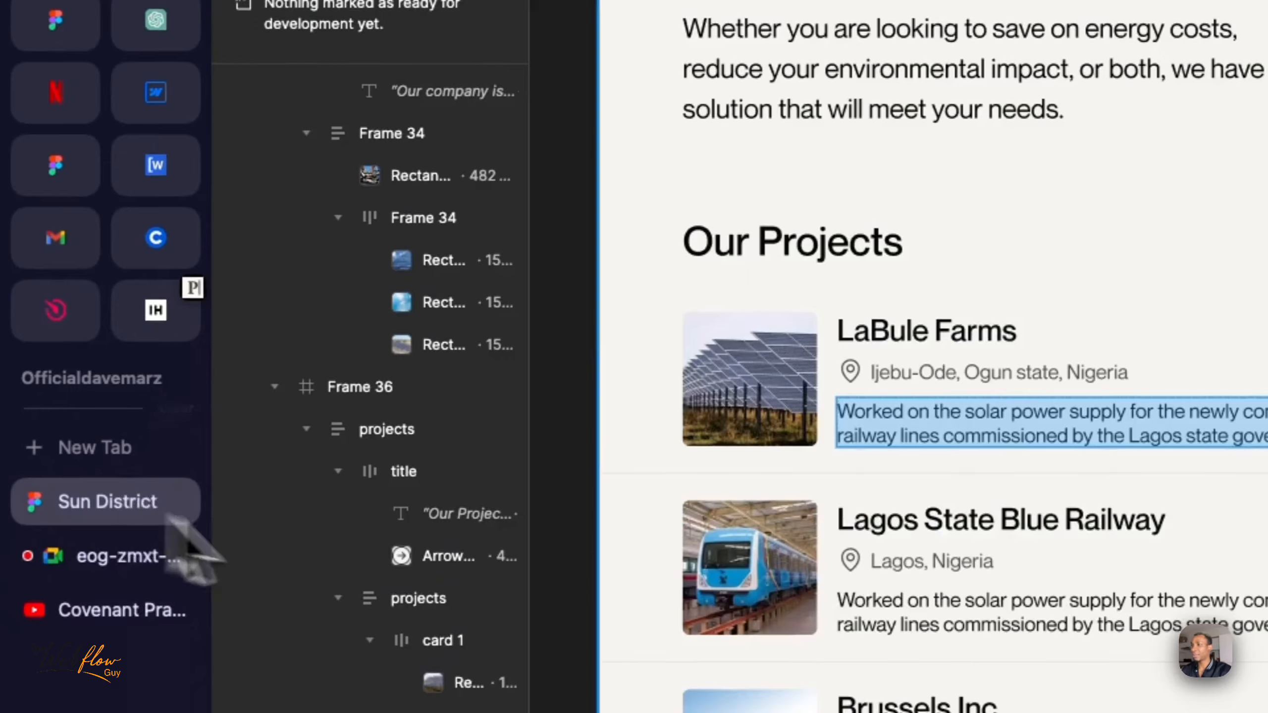
pyautogui.click(884, 252)
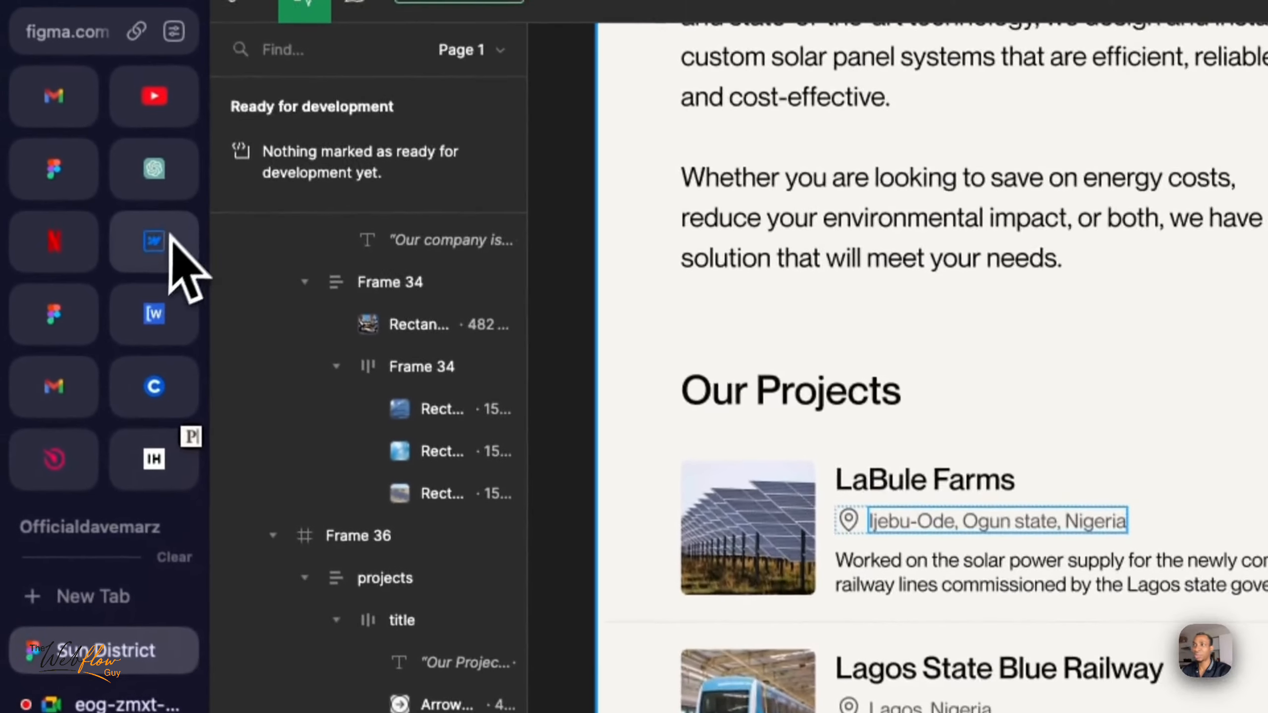
pyautogui.click(132, 176)
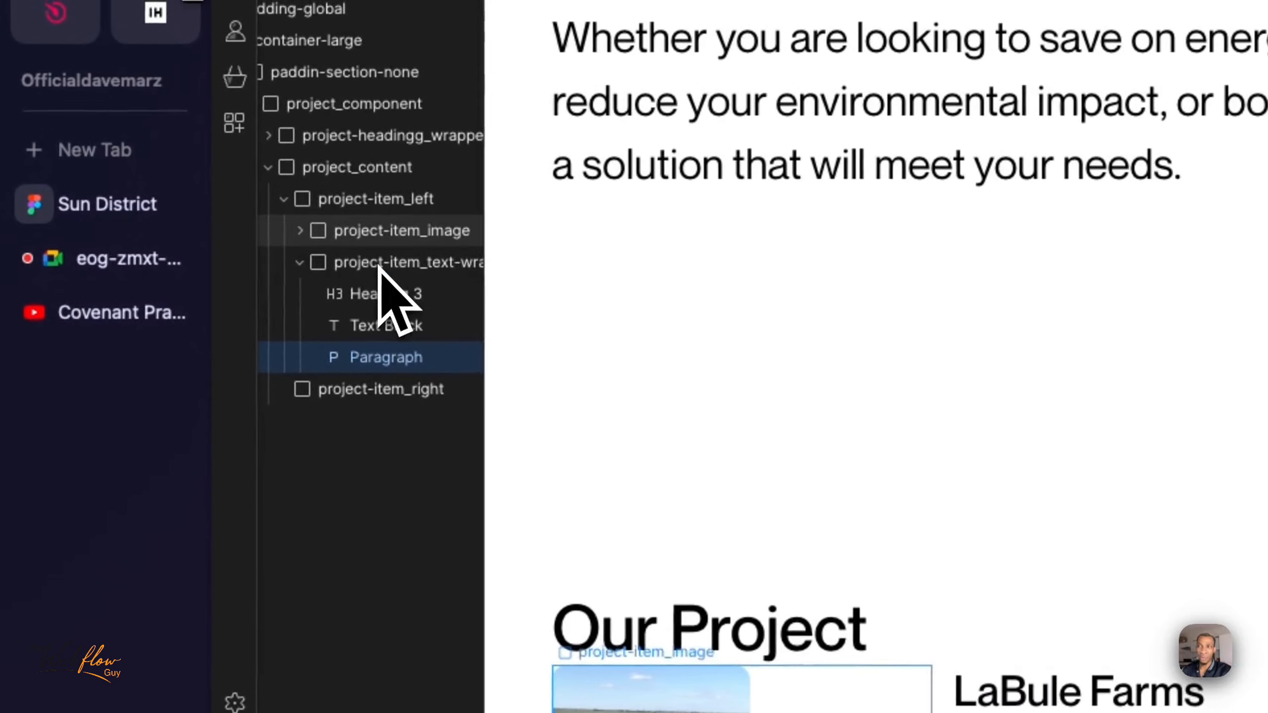
pyautogui.click(378, 264)
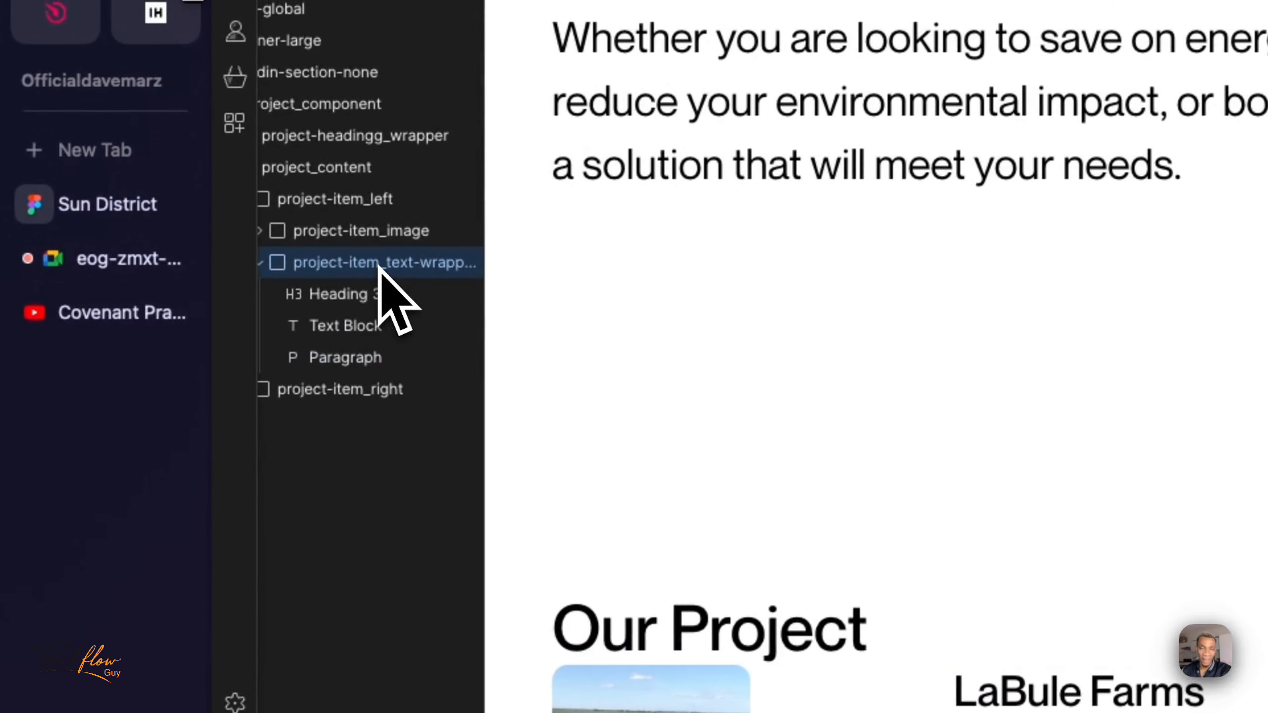
pyautogui.click(364, 295)
pyautogui.click(339, 327)
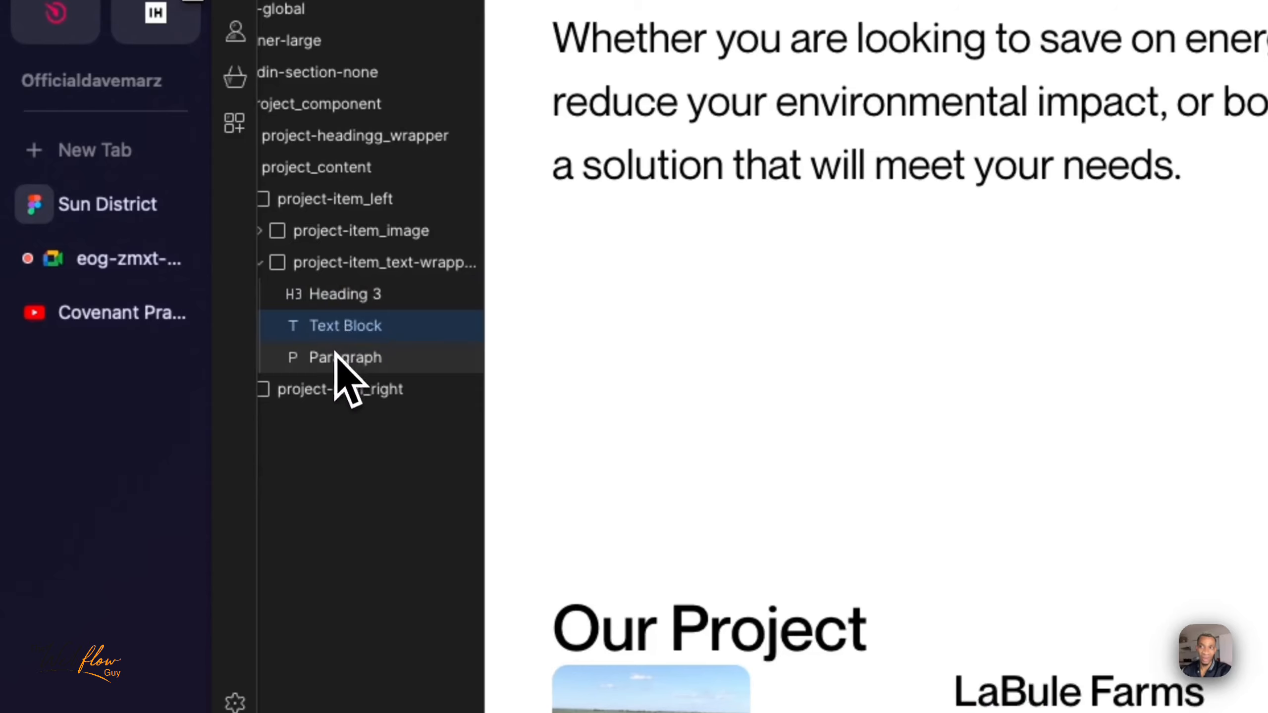
pyautogui.click(346, 362)
# - Set project-item_text-wrapper to a vertical flex layout with a row gap of 1rem
pyautogui.click(370, 271)
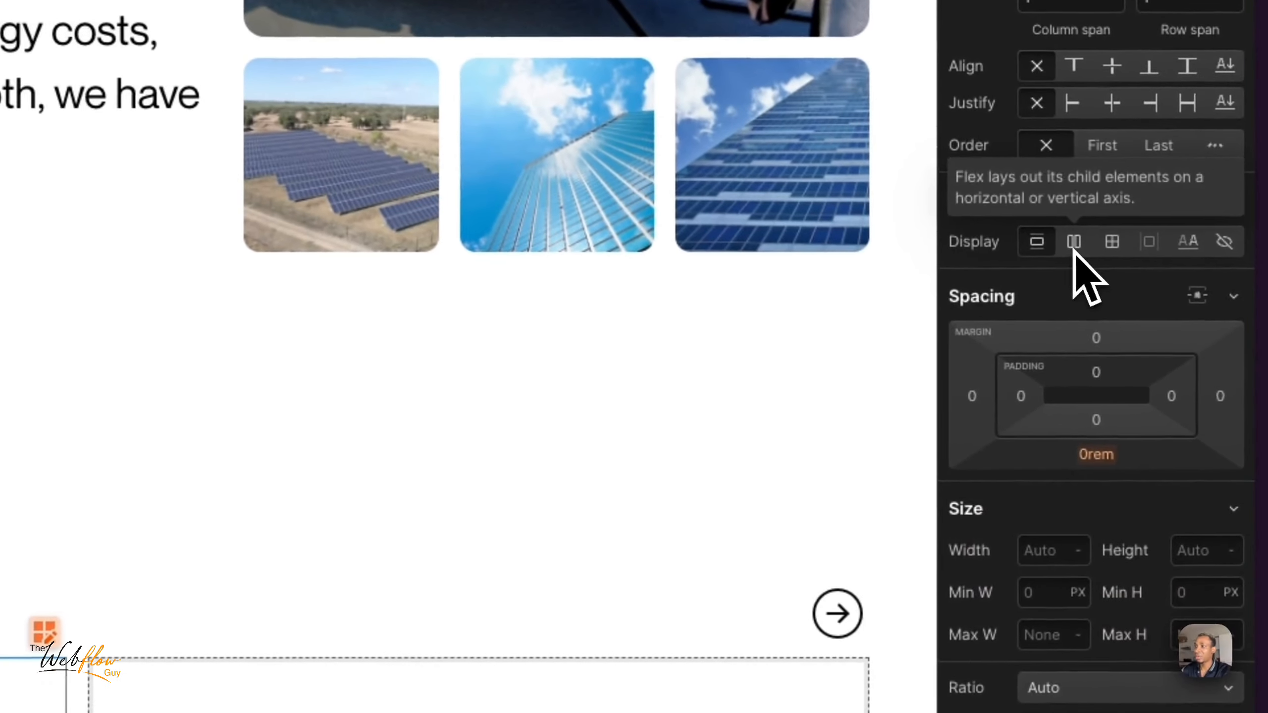
pyautogui.click(1074, 242)
pyautogui.click(1158, 296)
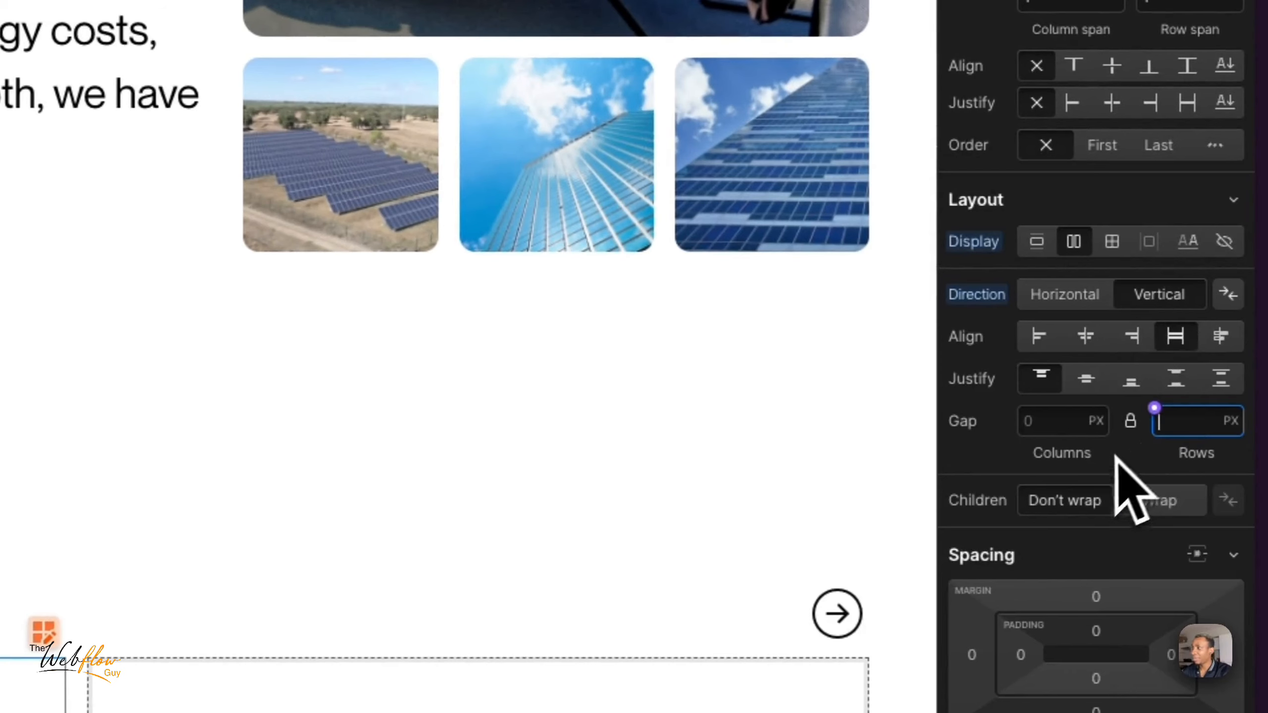
pyautogui.click(1202, 425)
pyautogui.write('4')
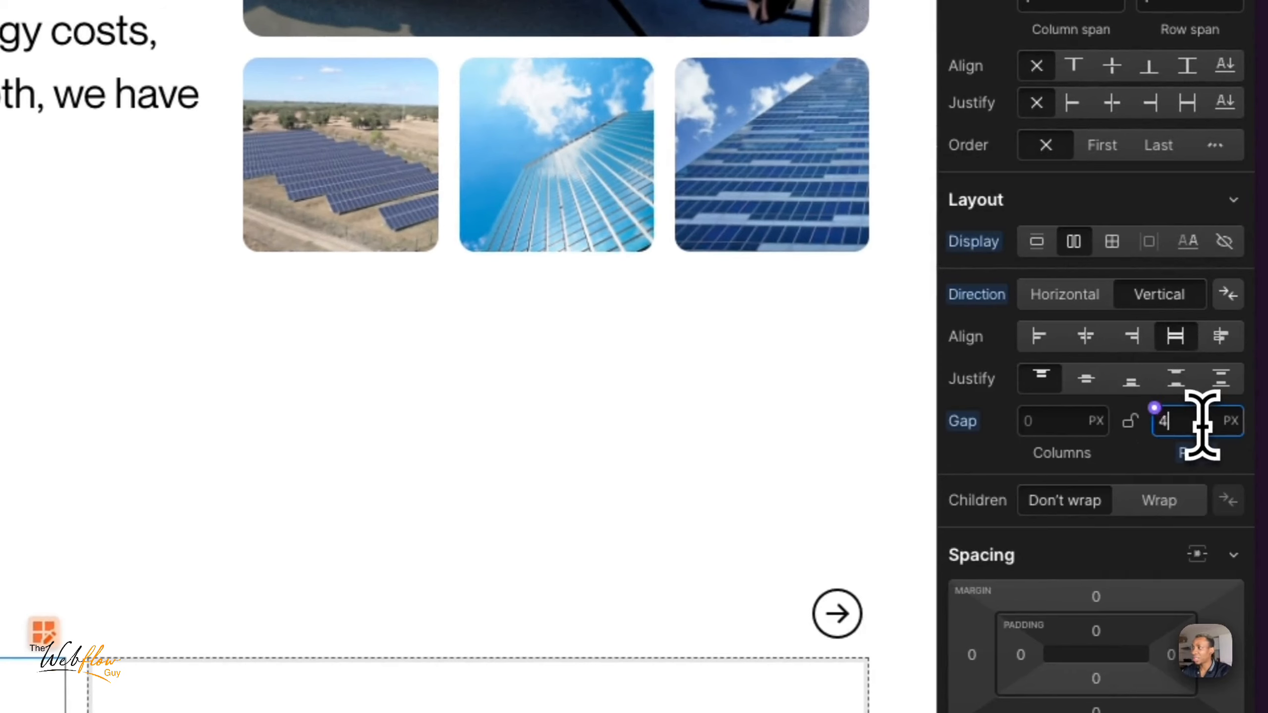
pyautogui.press('super+a')
pyautogui.press('BackSpace')
pyautogui.write('1rem')
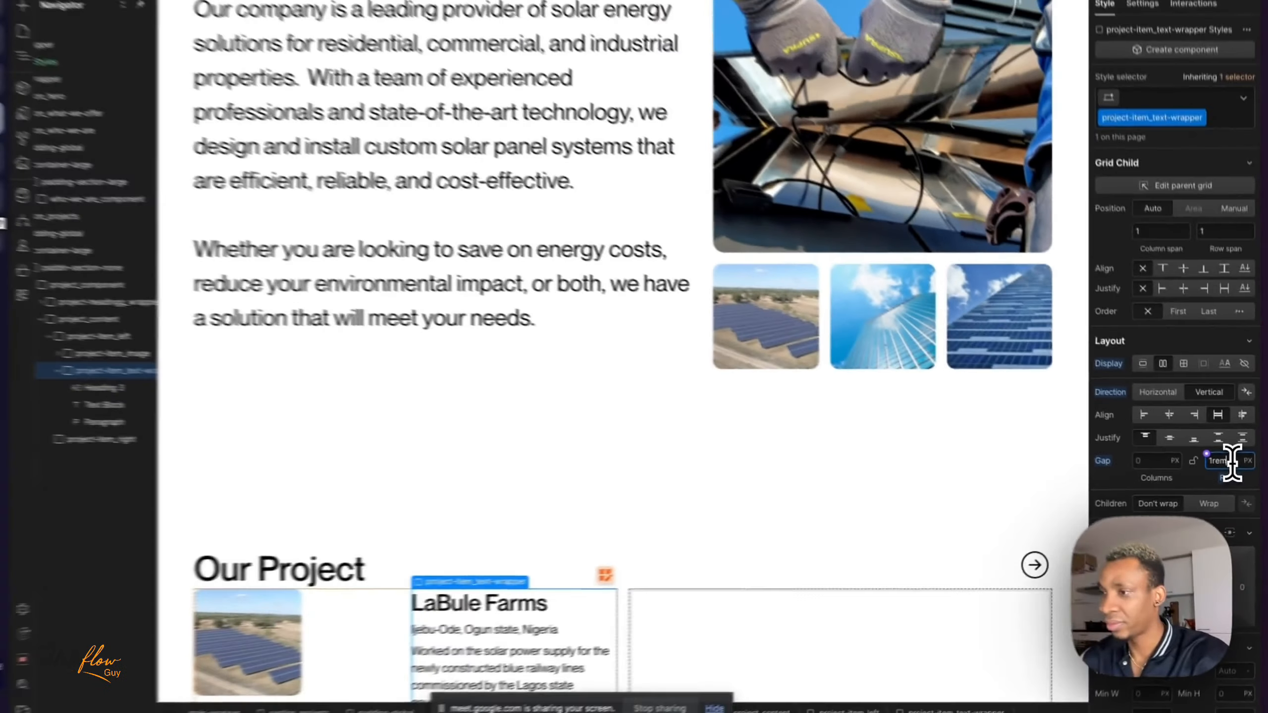
pyautogui.press('Return')
# - Check the spacing between the heading, location and description, collapse project-item_text-wrapper in the element tree, and select project-item_image
pyautogui.scroll(-1, 709, 545)
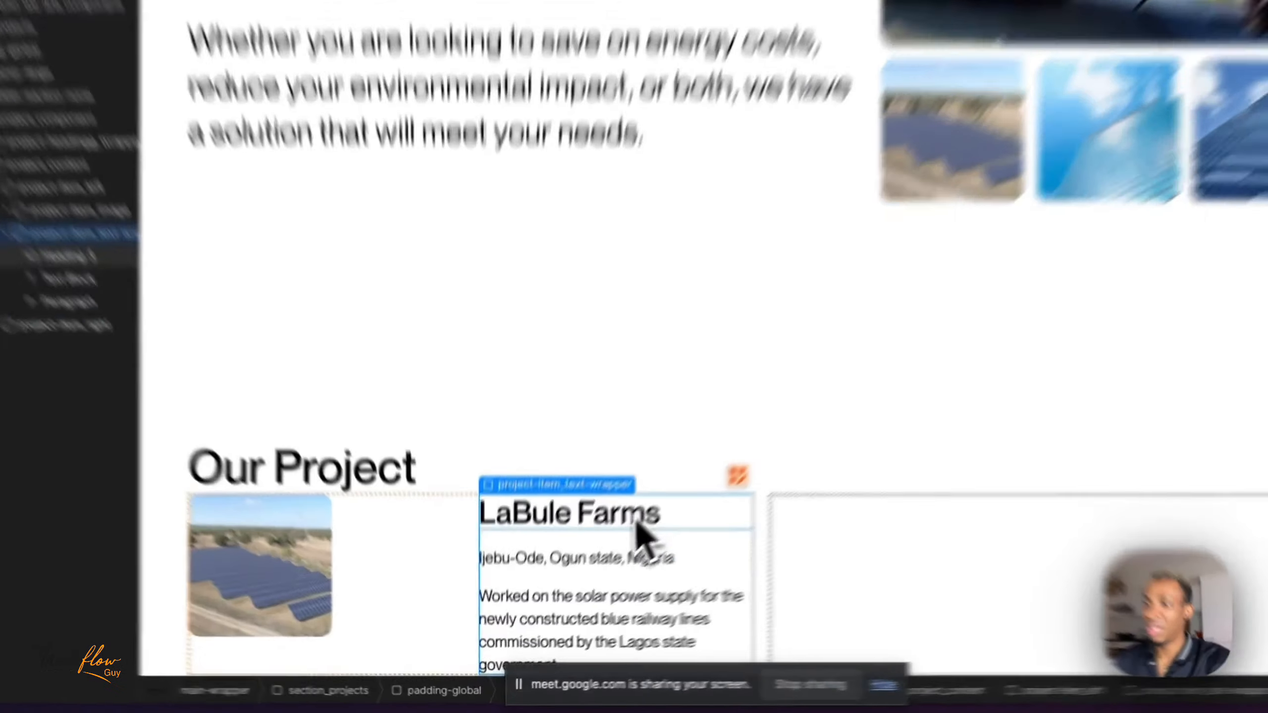
pyautogui.click(641, 517)
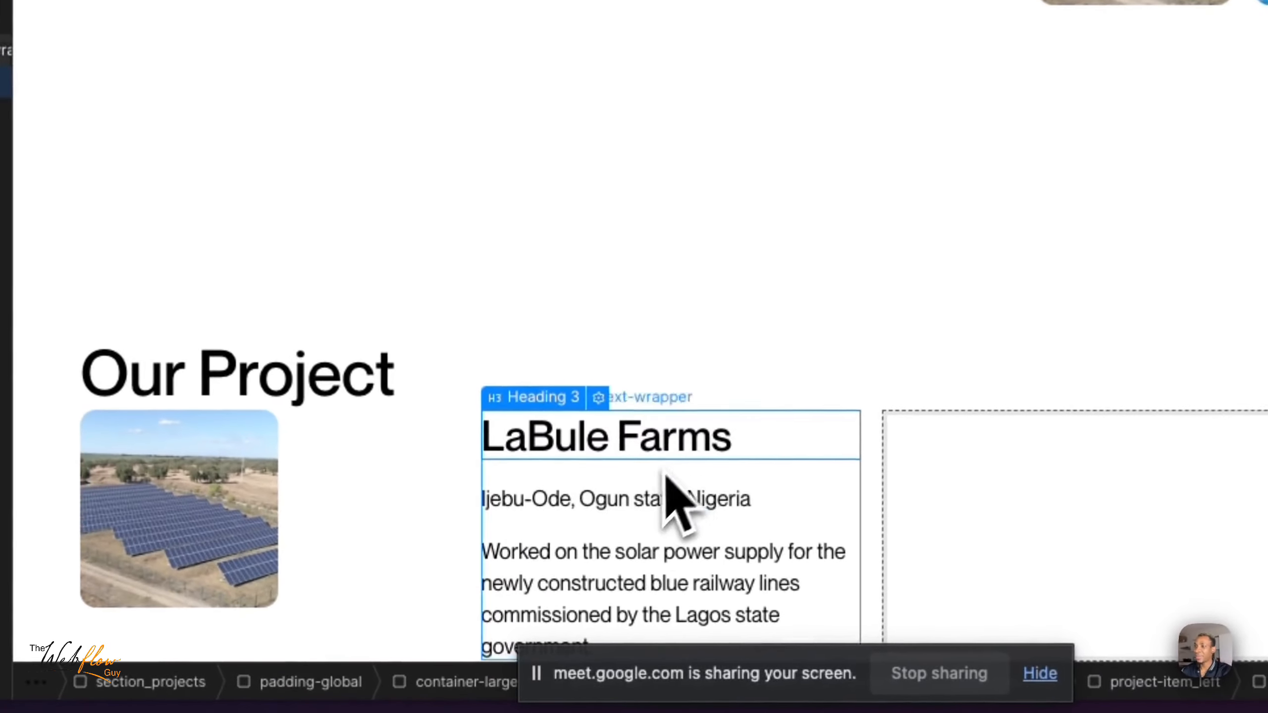
pyautogui.click(654, 511)
pyautogui.click(587, 592)
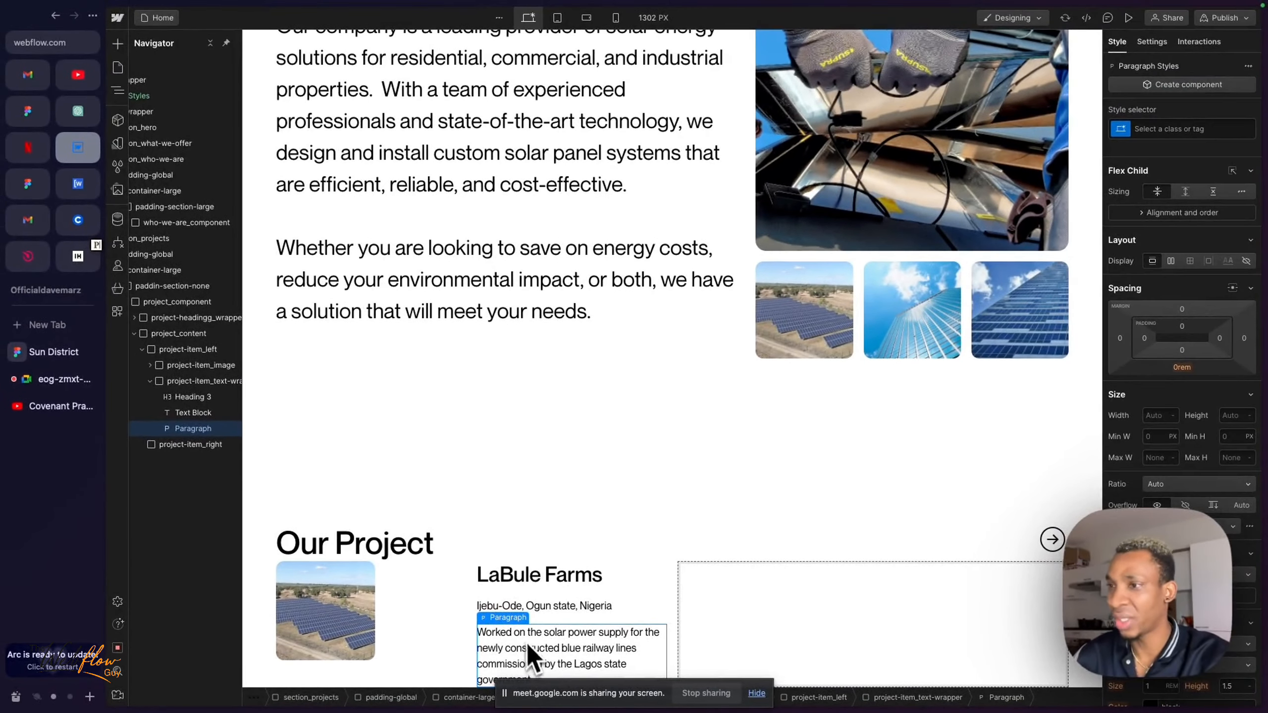
pyautogui.click(150, 381)
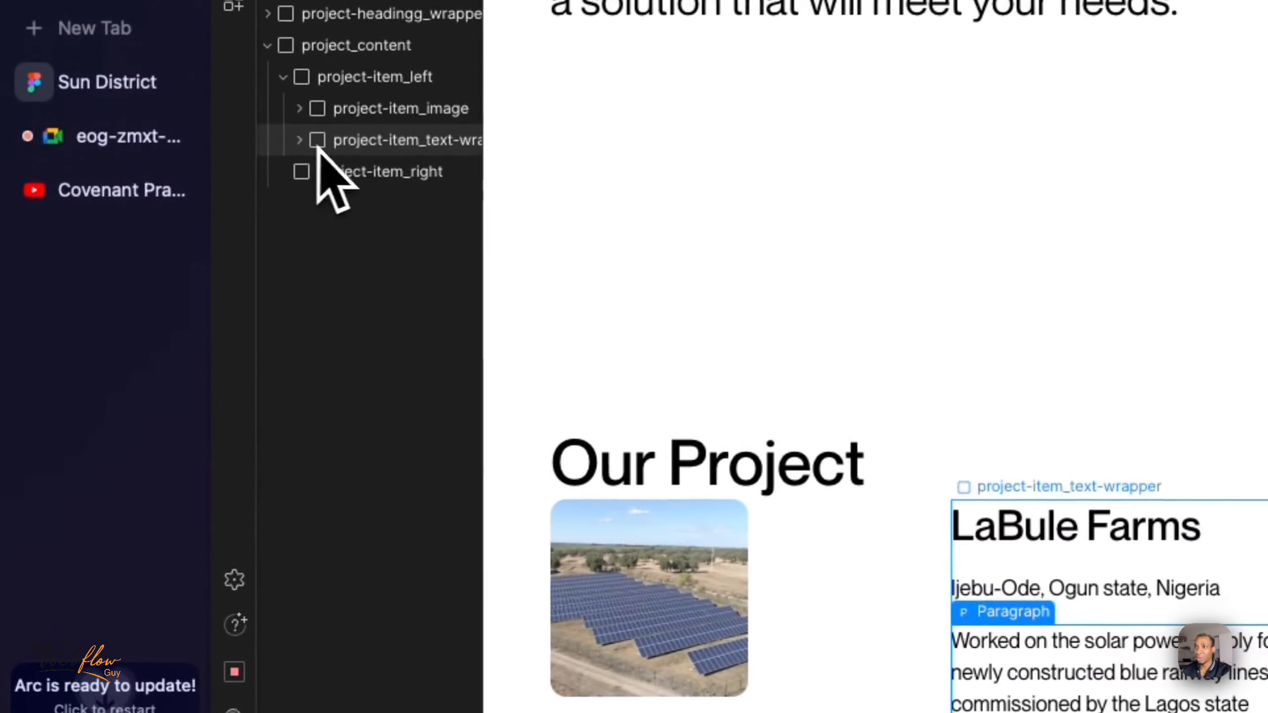
pyautogui.click(324, 144)
pyautogui.click(391, 115)
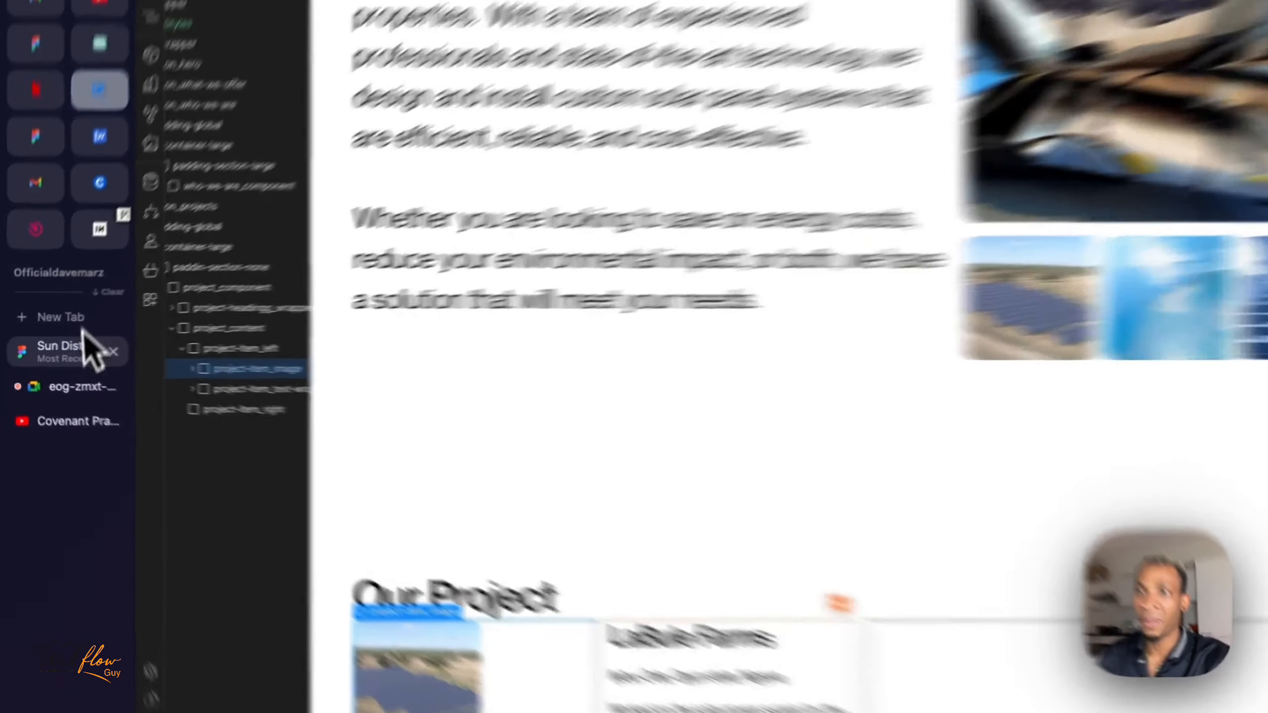
# - Review the LaBule Farms card in Figma, return to Webflow, expand project-item_image and inspect the image inside it
pyautogui.click(75, 351)
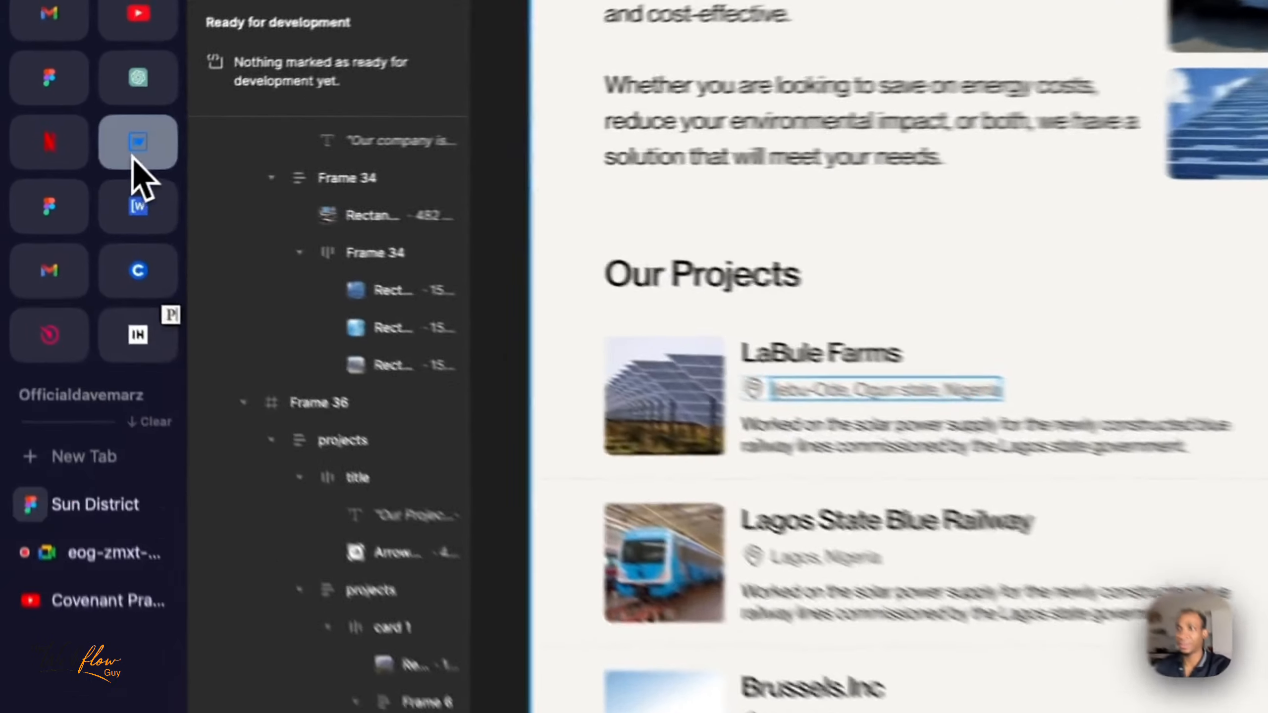
pyautogui.click(133, 159)
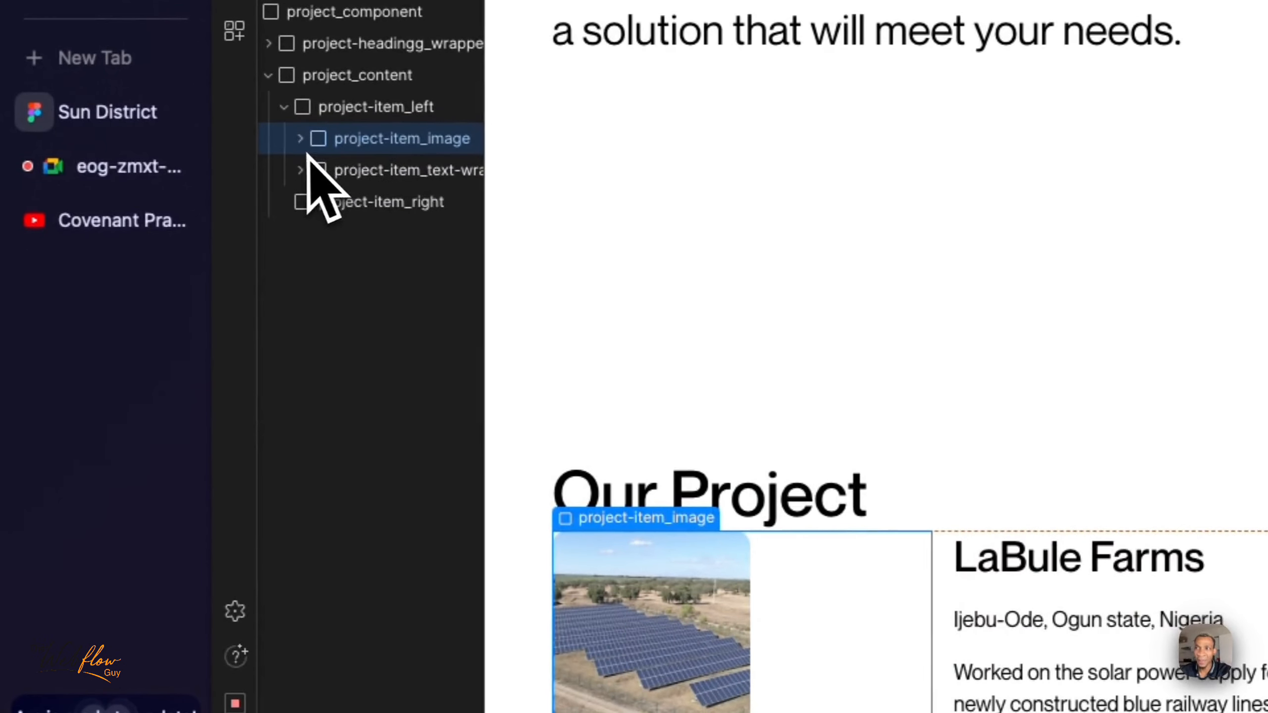
pyautogui.click(299, 138)
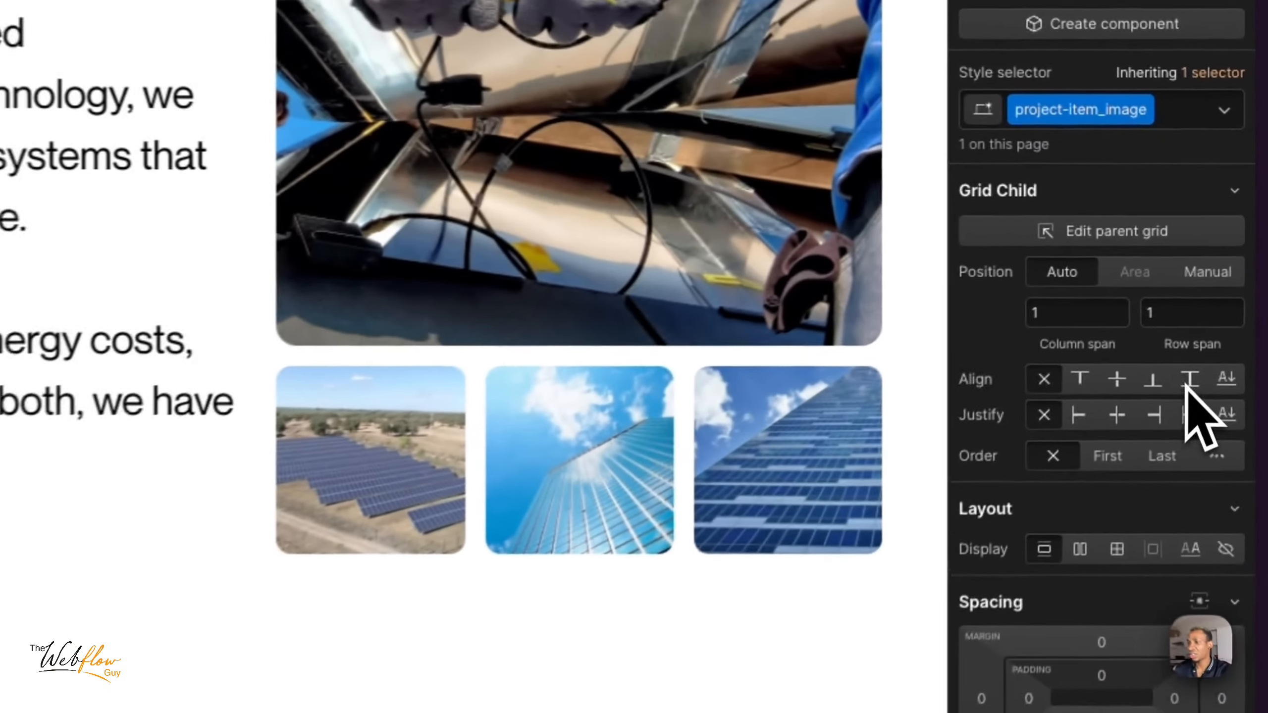
pyautogui.click(1226, 268)
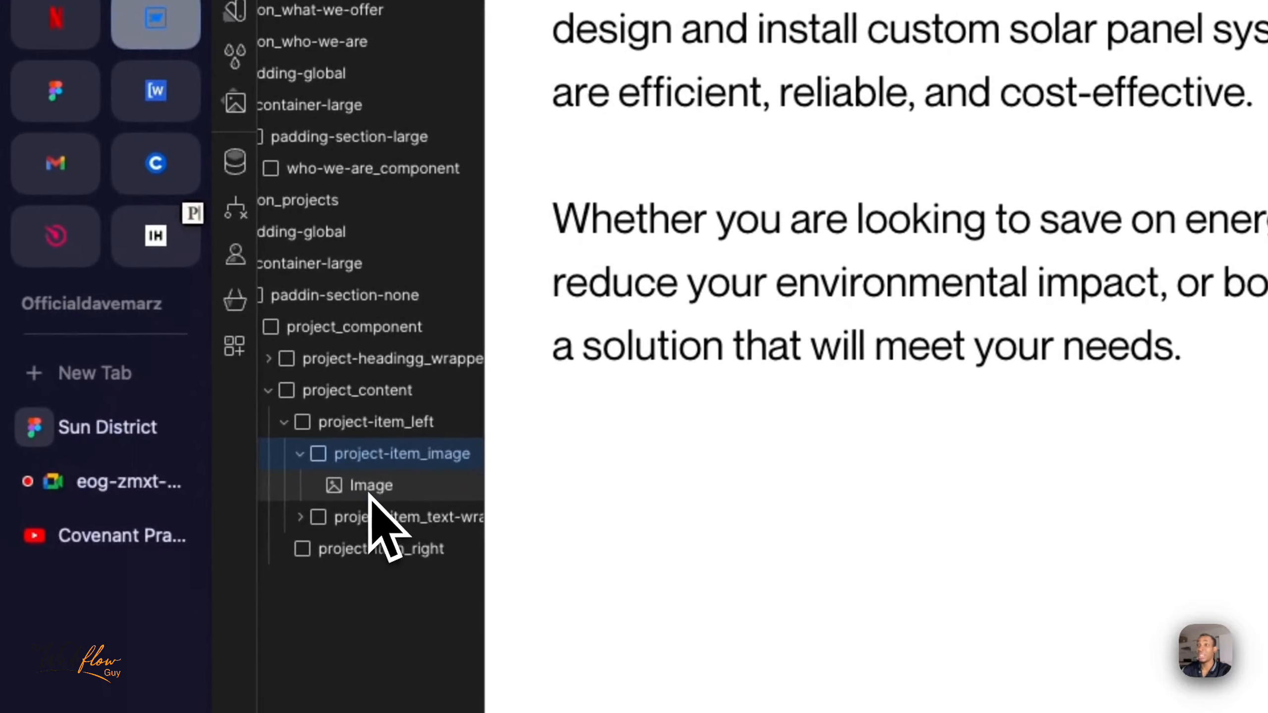
pyautogui.click(370, 487)
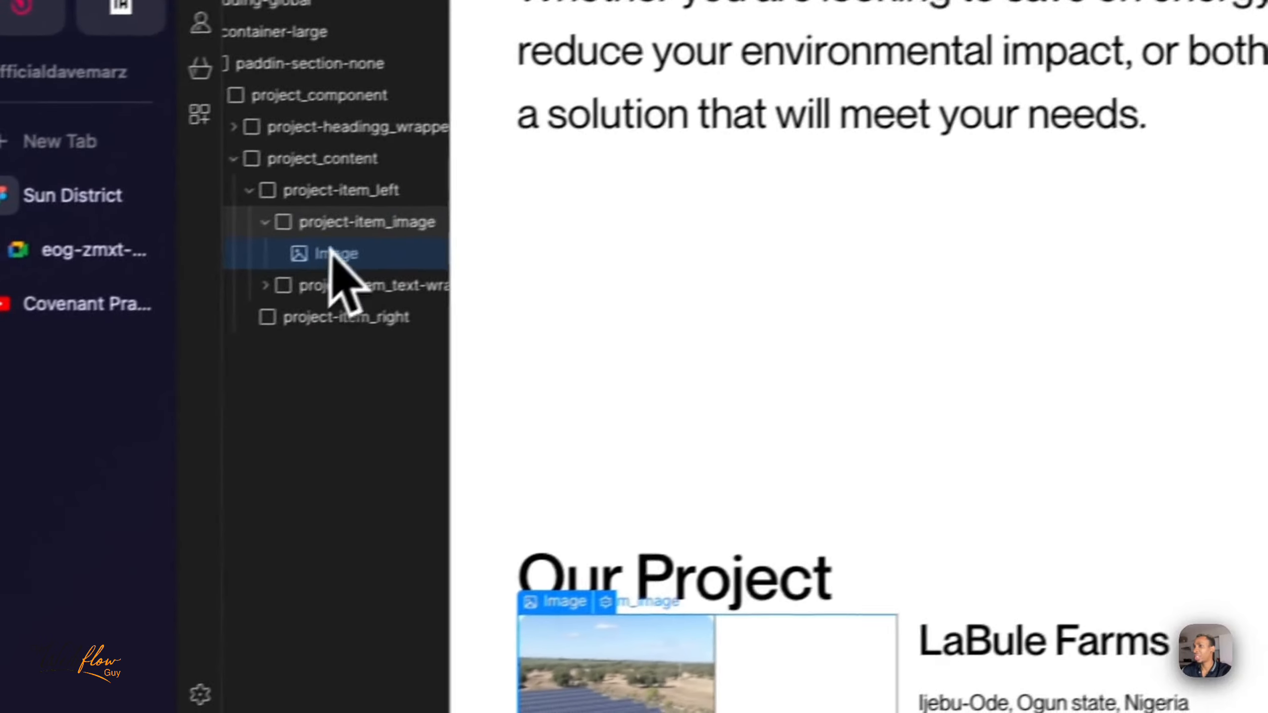
pyautogui.click(381, 214)
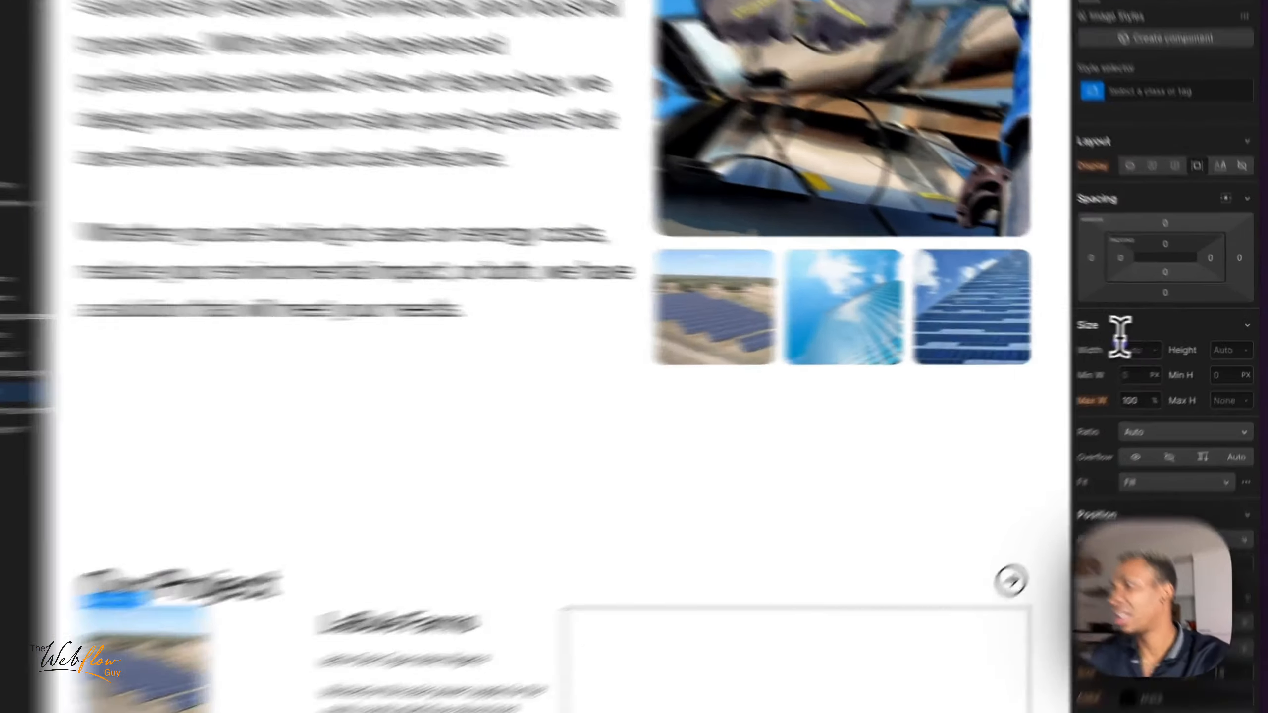
# - Set the width of the image inside project-item_image to 100%
pyautogui.click(1154, 345)
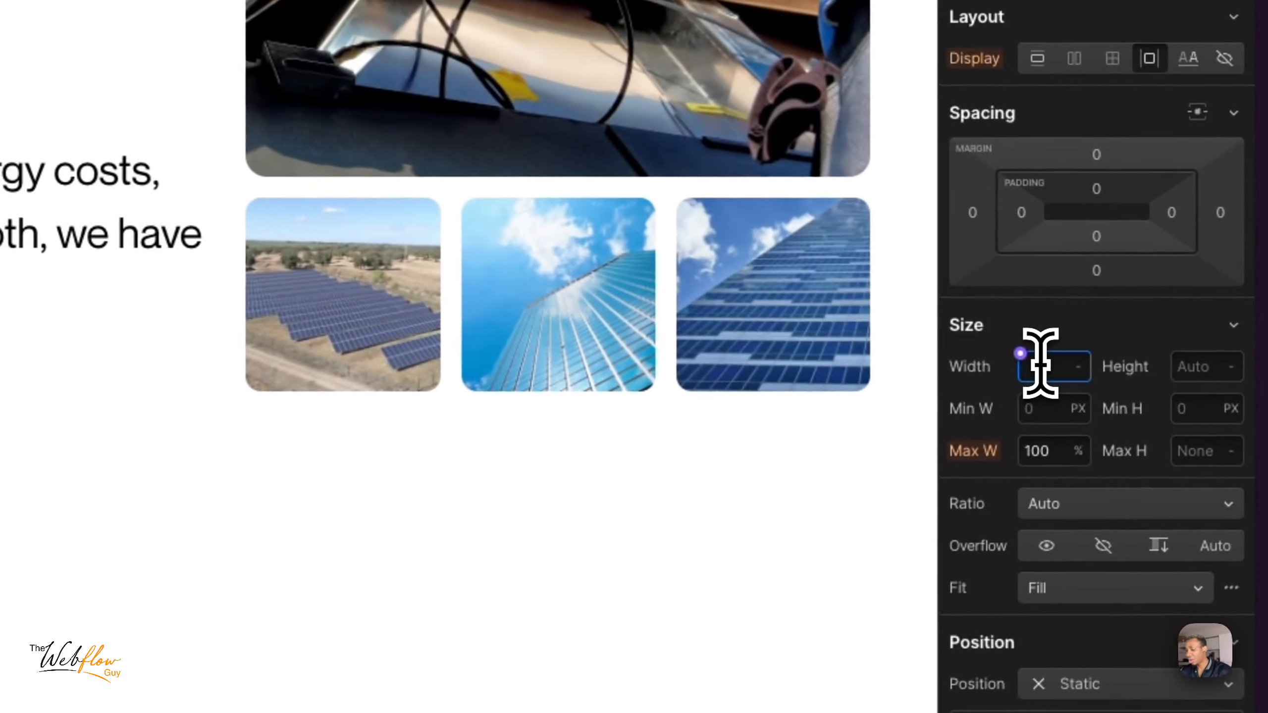
pyautogui.write('100')
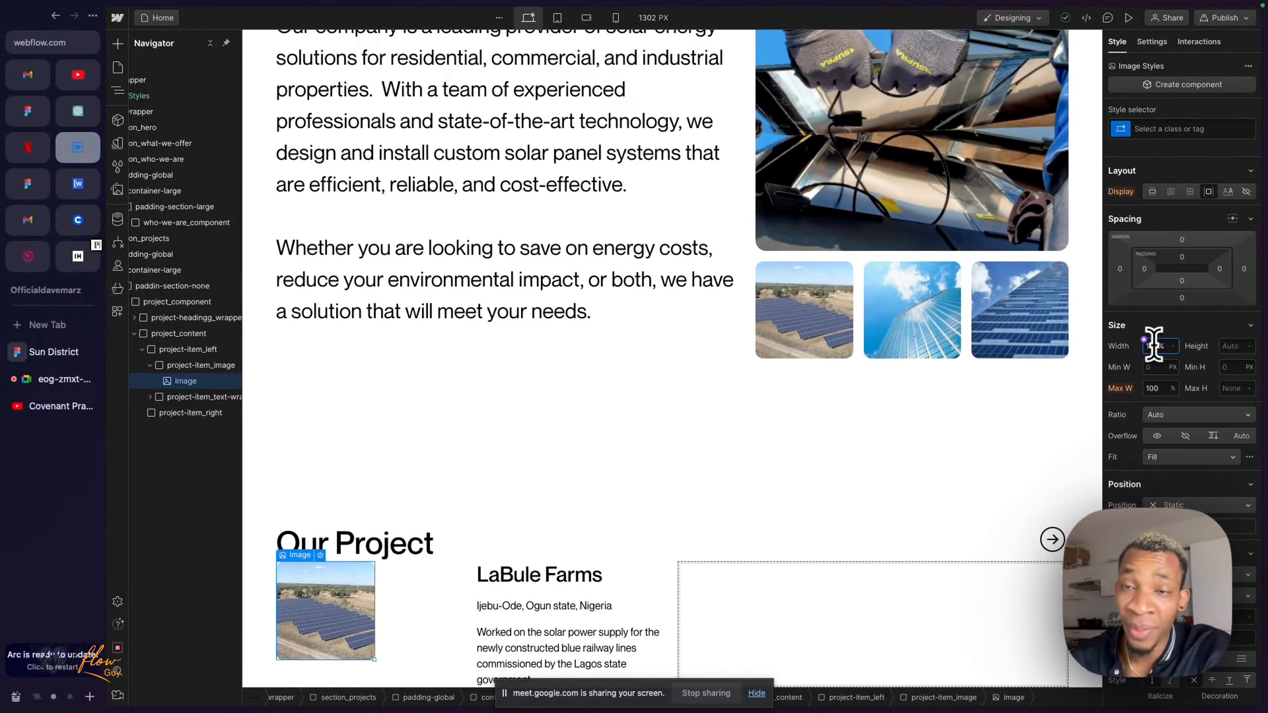
pyautogui.press('Return')
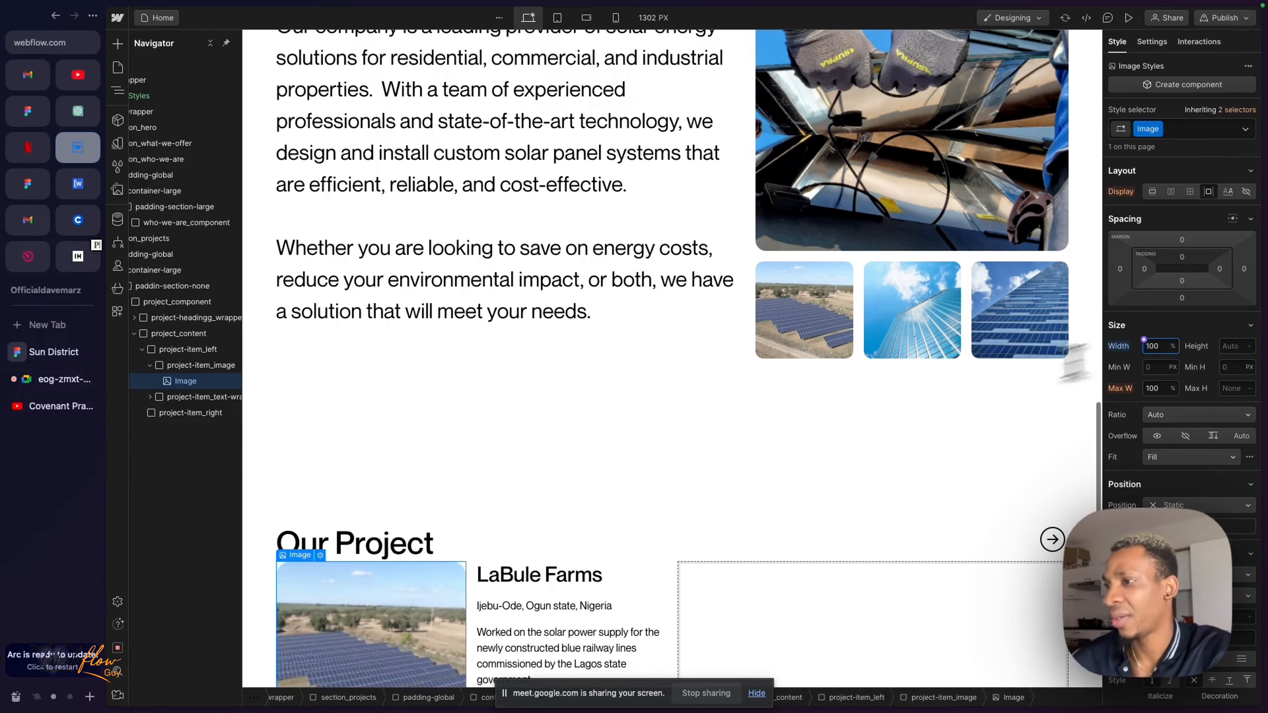
pyautogui.scroll(-2, 634, 512)
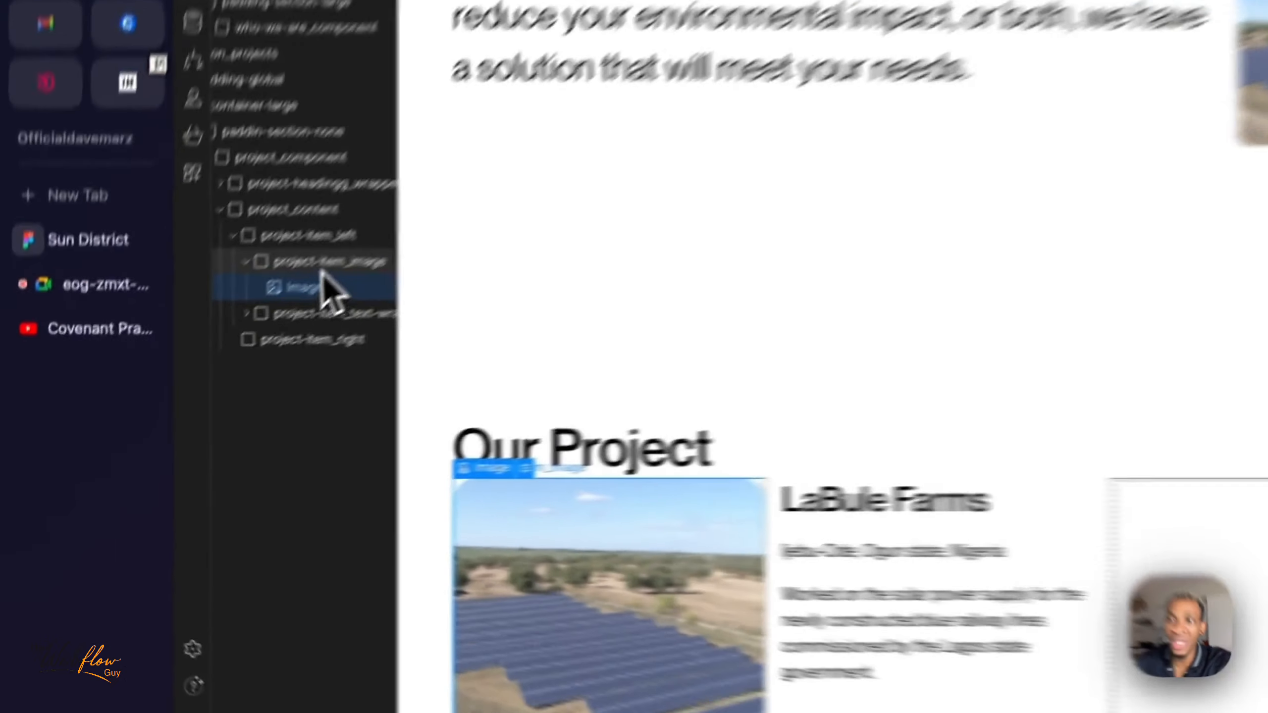
# - Try to rename the image's class to project-item_image
pyautogui.click(209, 368)
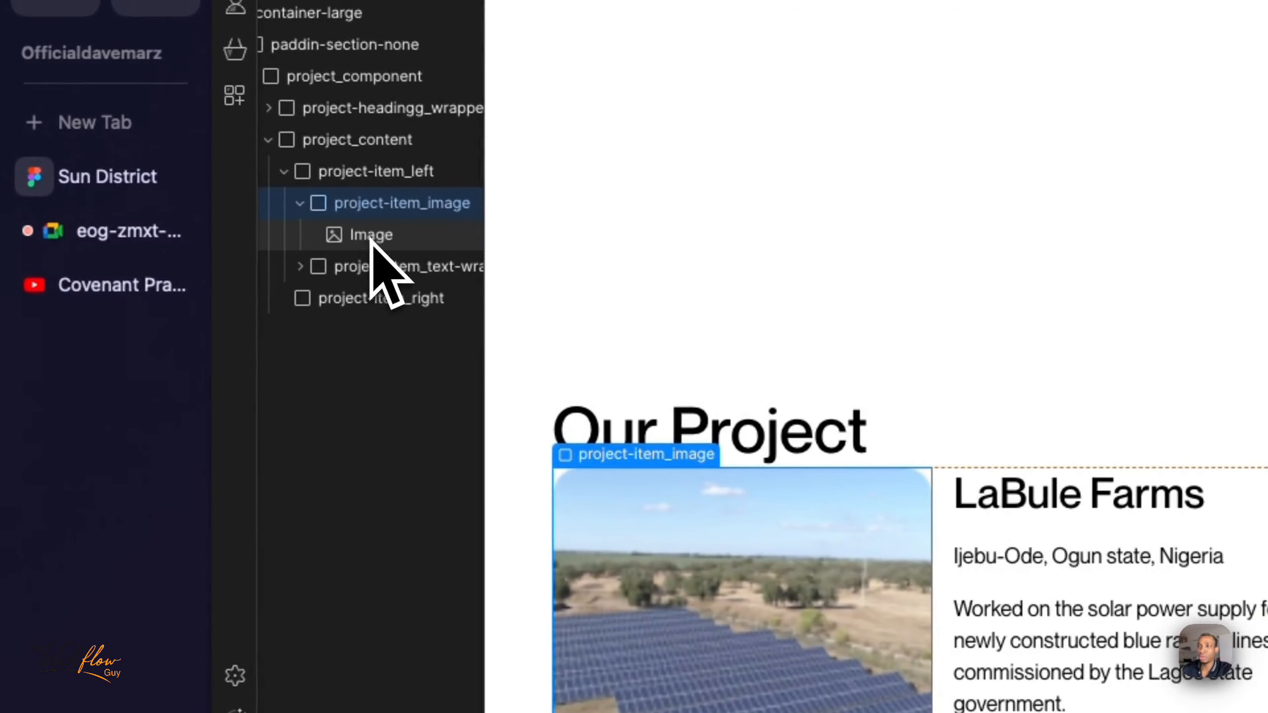
pyautogui.click(371, 236)
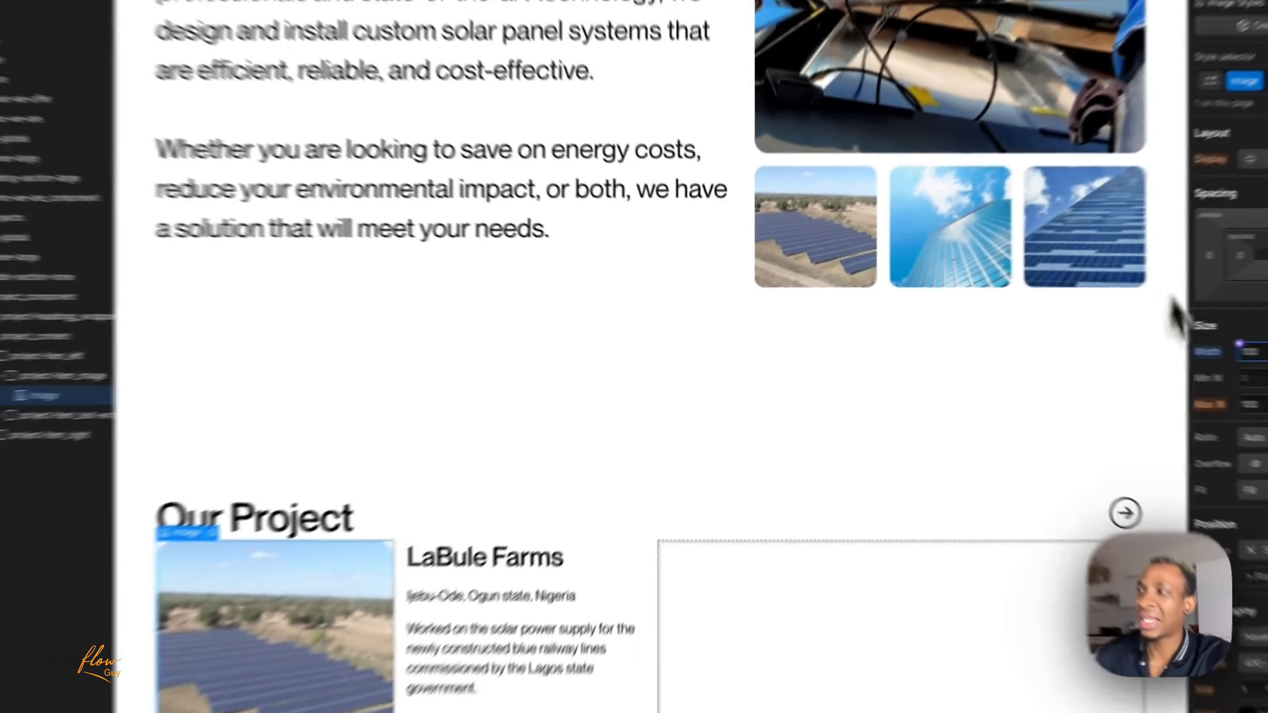
pyautogui.click(1156, 349)
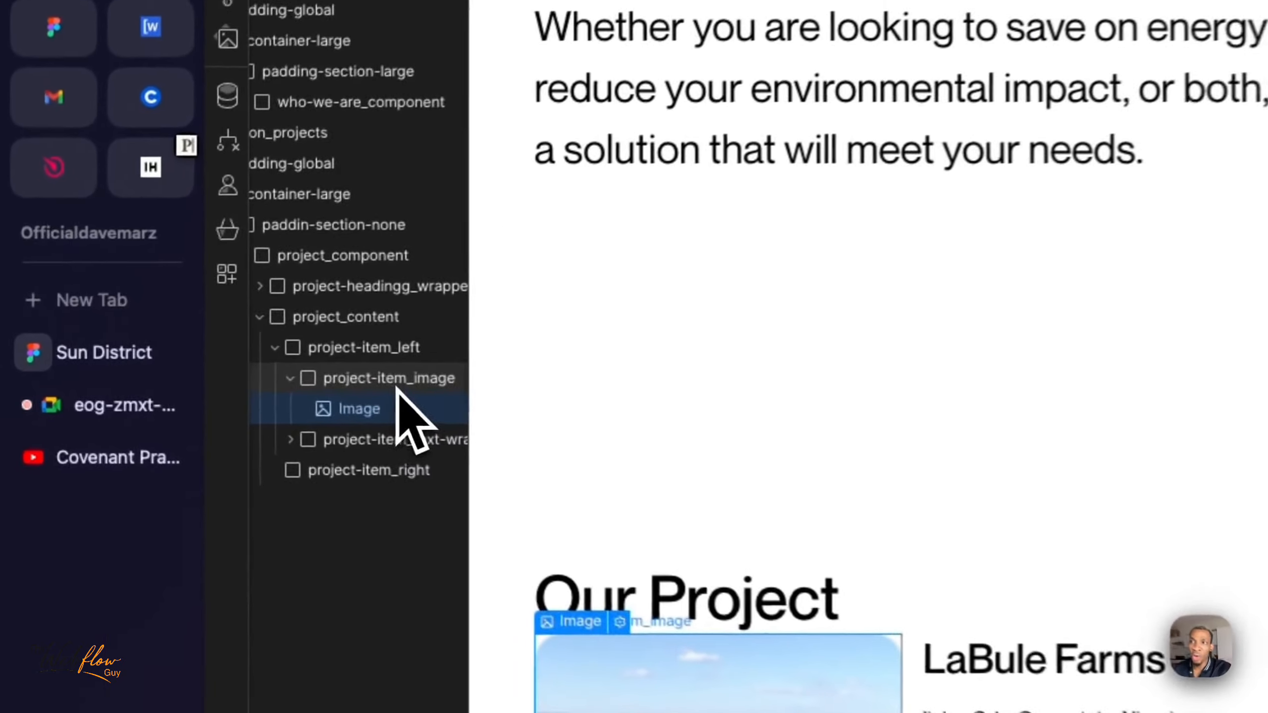
# - Rename the class of the div that holds the image to project-item_image-wrapper
pyautogui.click(180, 365)
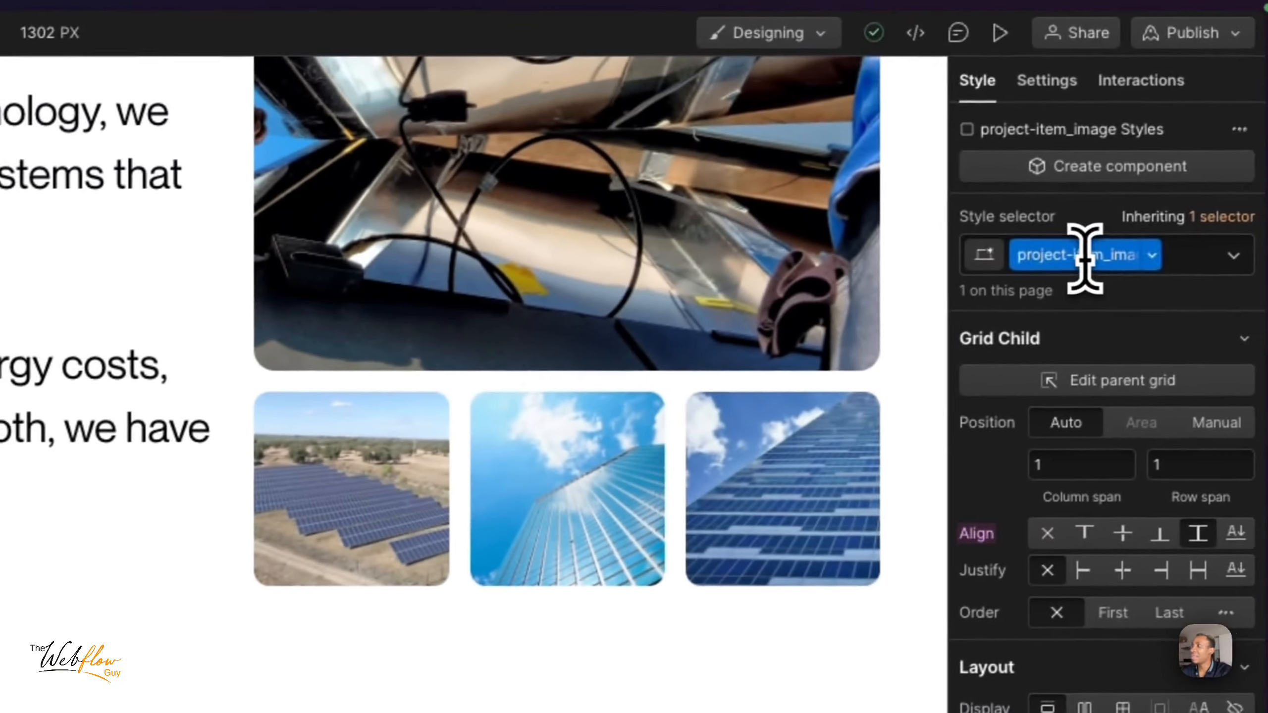
pyautogui.click(1085, 259)
pyautogui.write('-wrap')
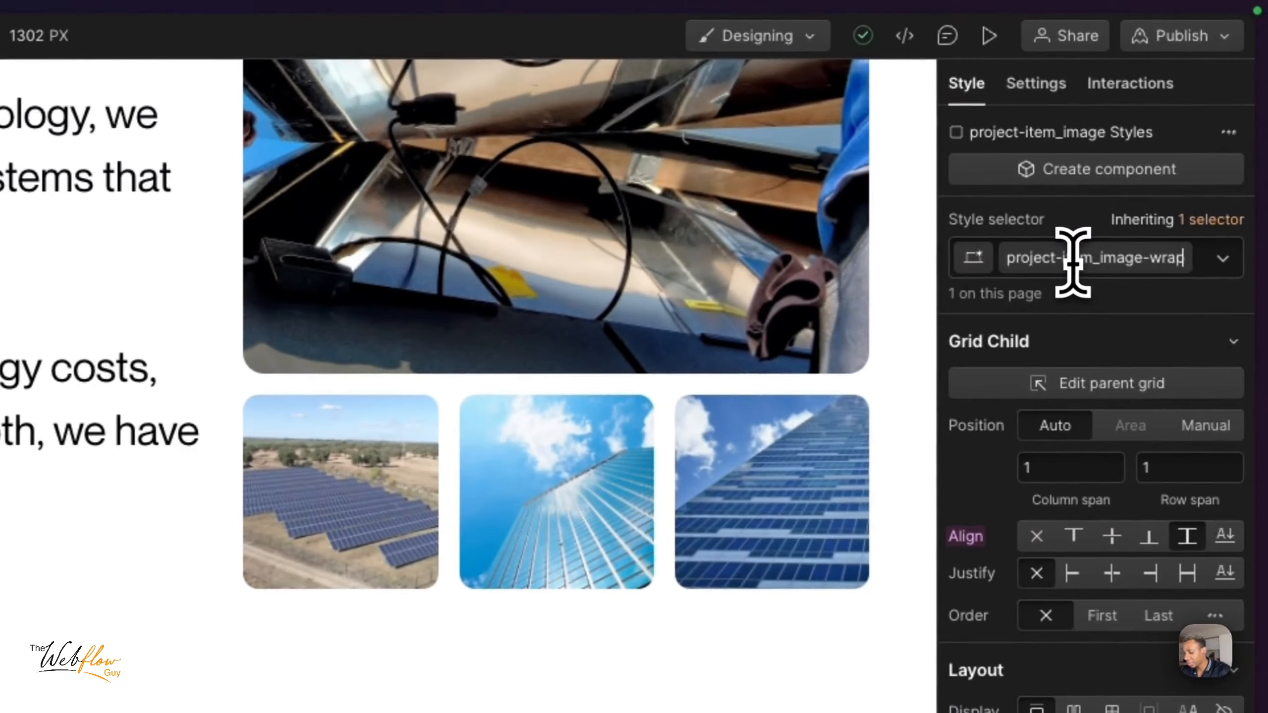
pyautogui.write('per')
pyautogui.press('Return')
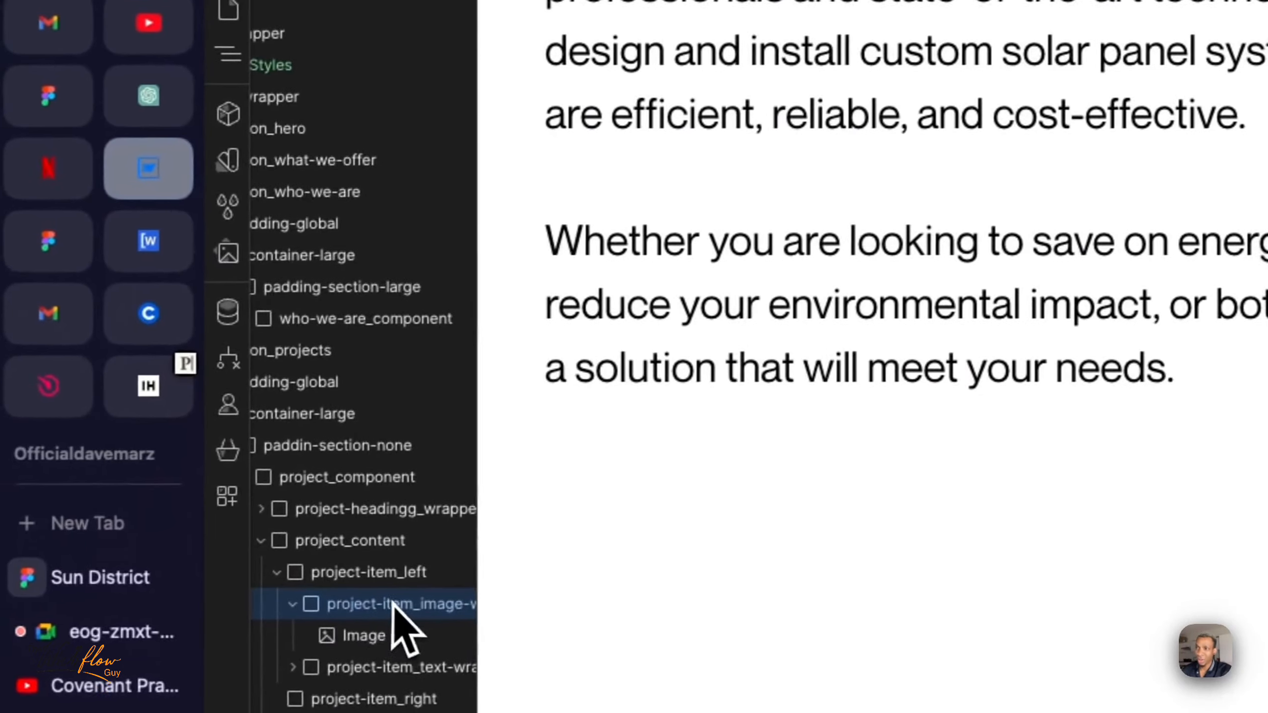
# - Rename the class of the image inside project-item_image-wrapper to project-item_image
pyautogui.hscroll(3, 393, 603)
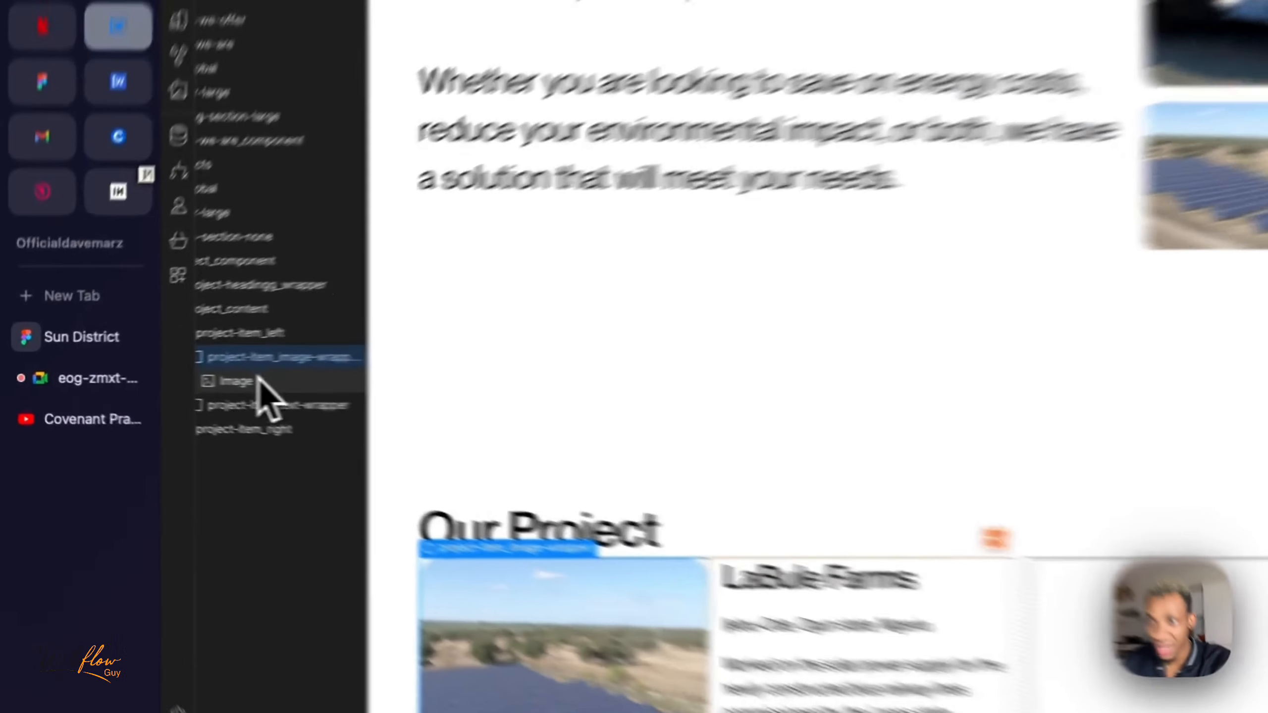
pyautogui.click(205, 380)
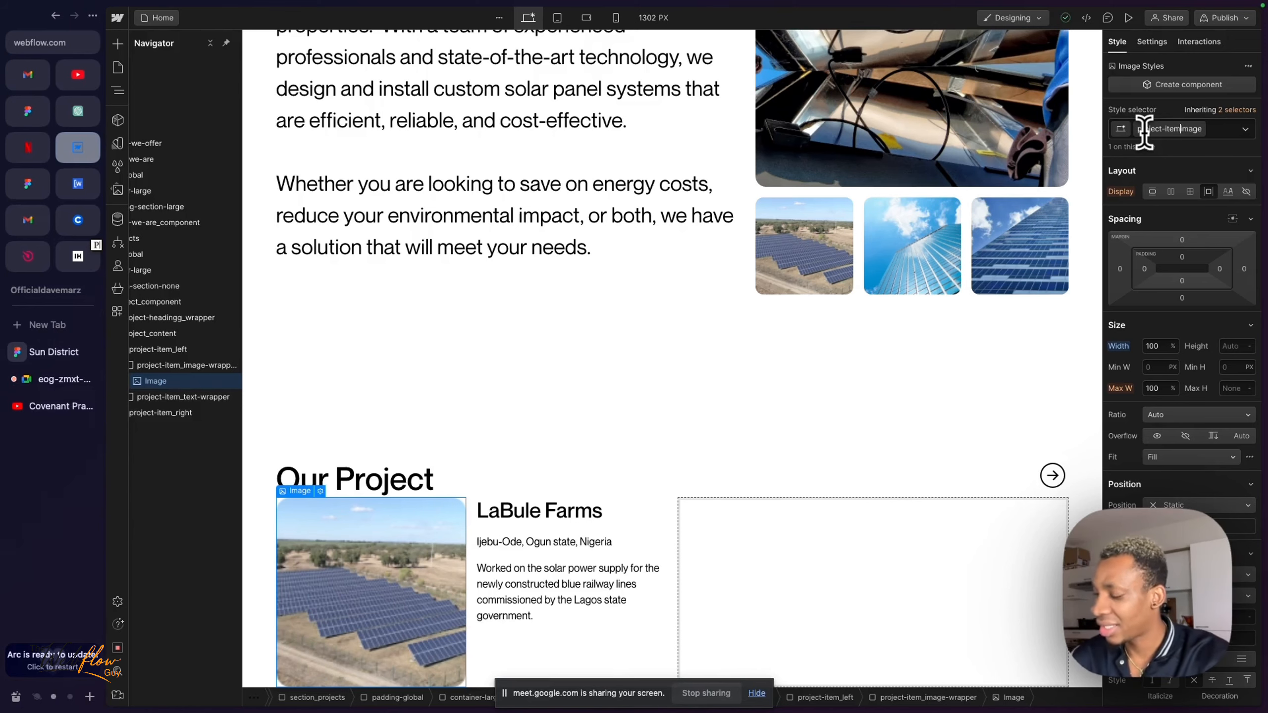
pyautogui.press('Return')
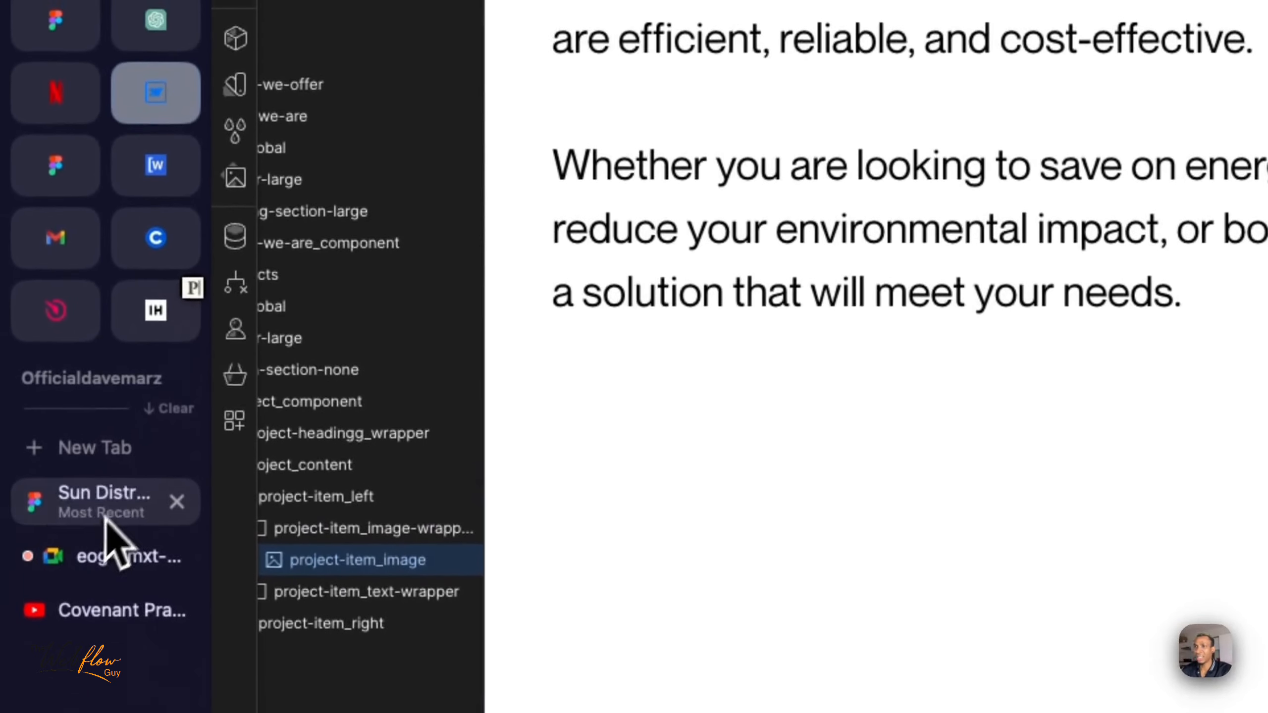
# - Compare the project card in Figma with the Webflow item, inspecting its paragraph, project-item_text-wrapper and project-item_image
pyautogui.click(108, 413)
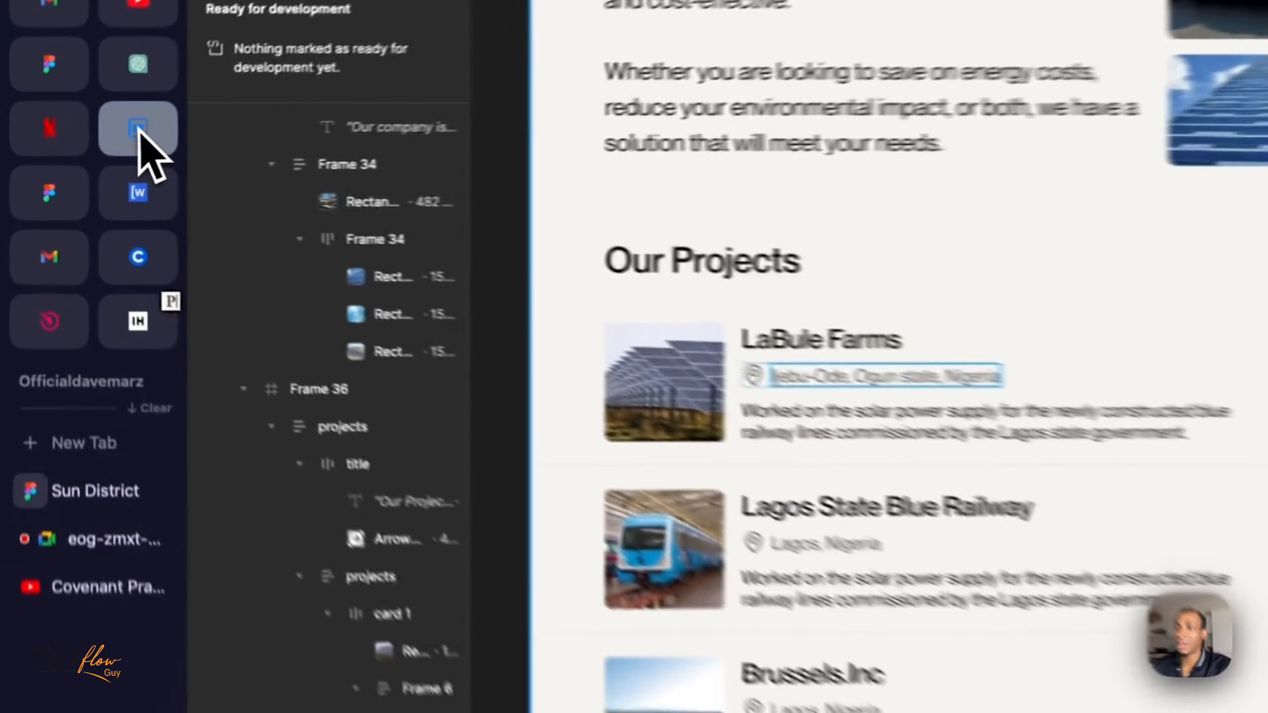
pyautogui.click(80, 148)
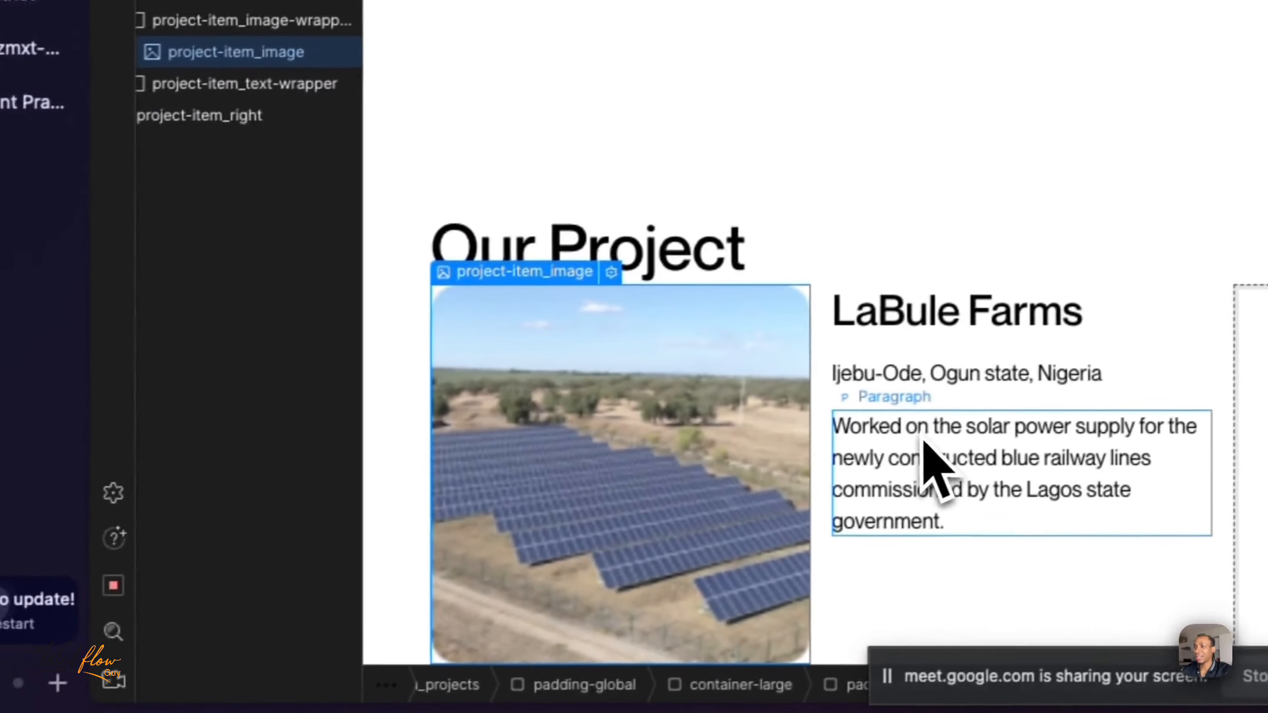
pyautogui.click(904, 711)
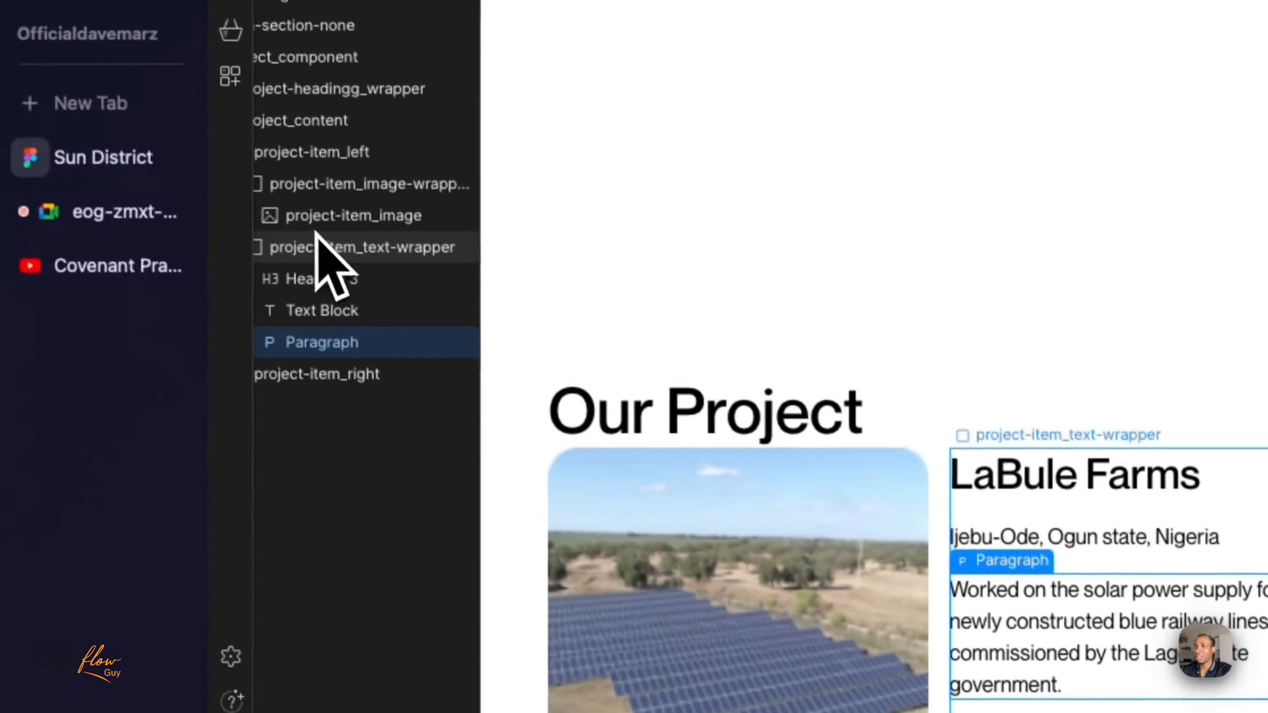
pyautogui.click(276, 166)
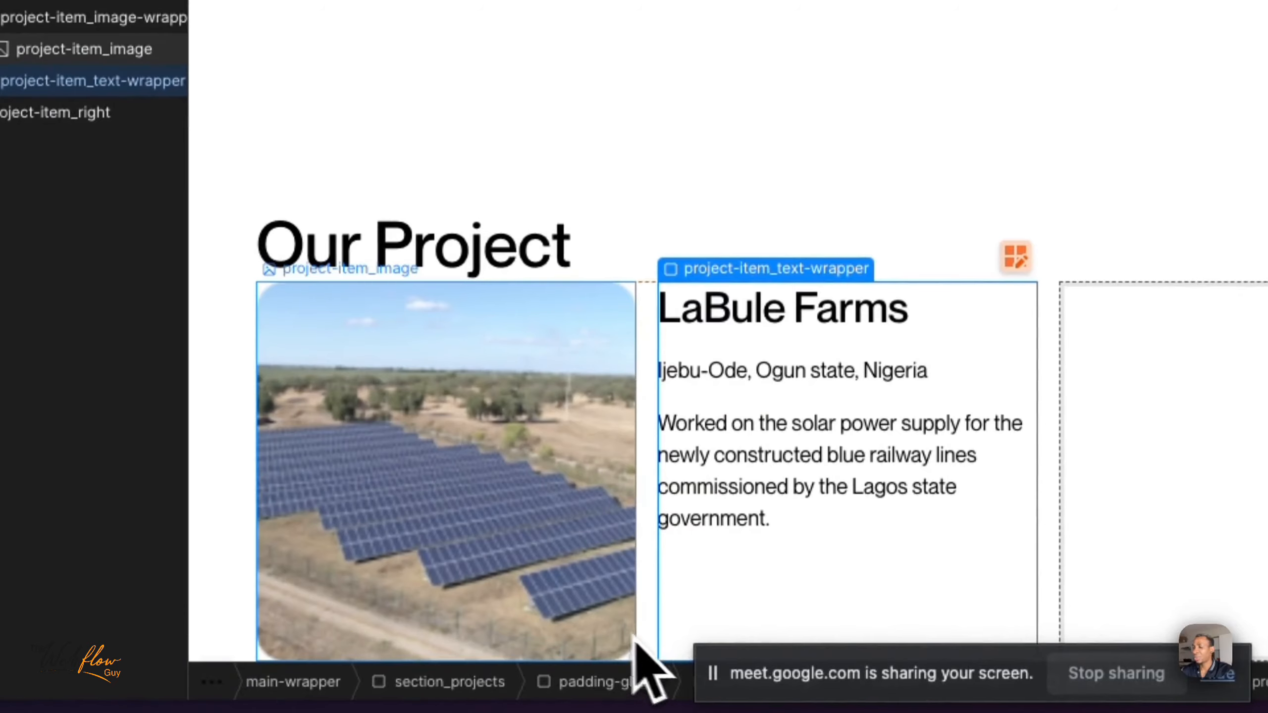
pyautogui.click(574, 601)
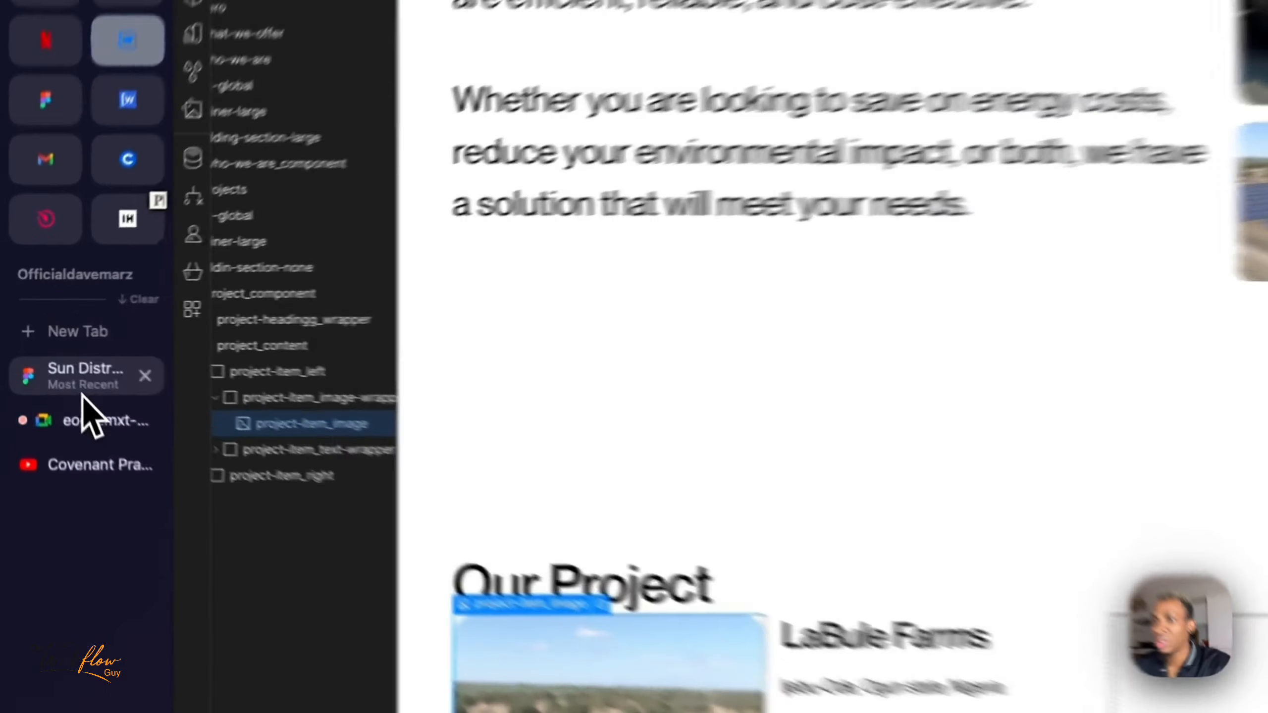
# - Switch to Figma, examine the wording and line width of the LaBule Farms description, and return to Webflow
pyautogui.click(50, 355)
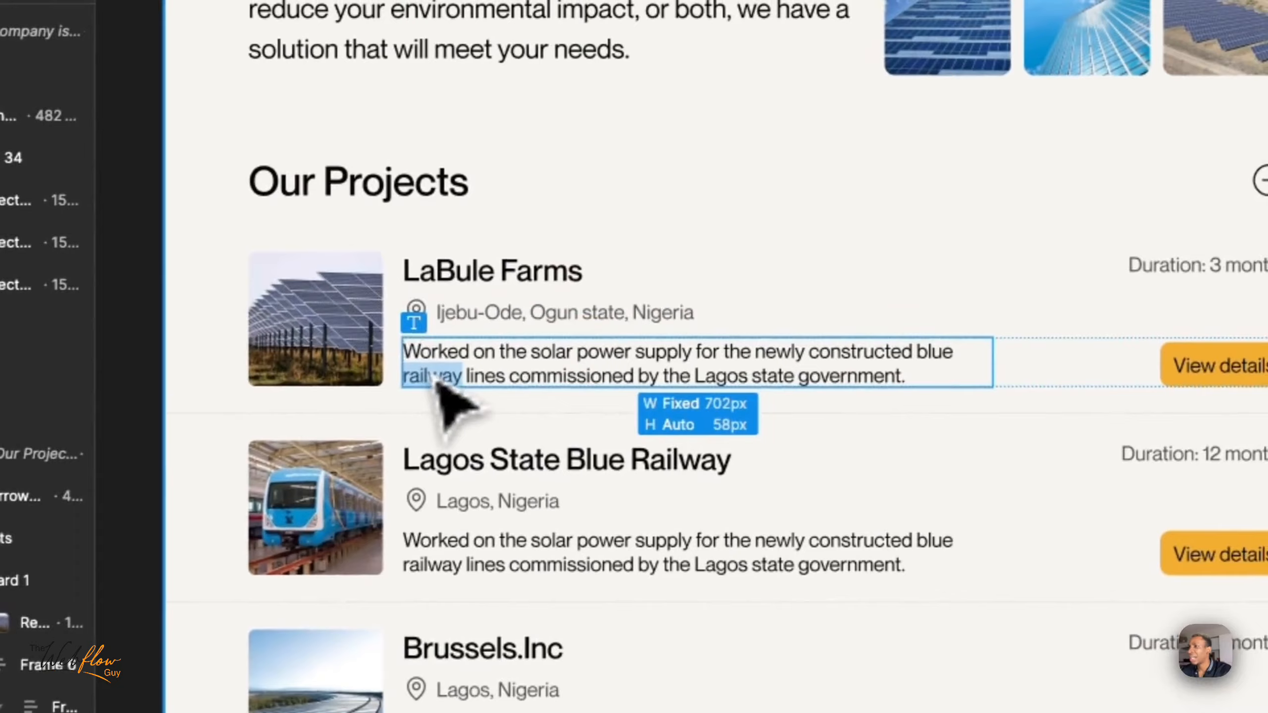
pyautogui.doubleClick(472, 346)
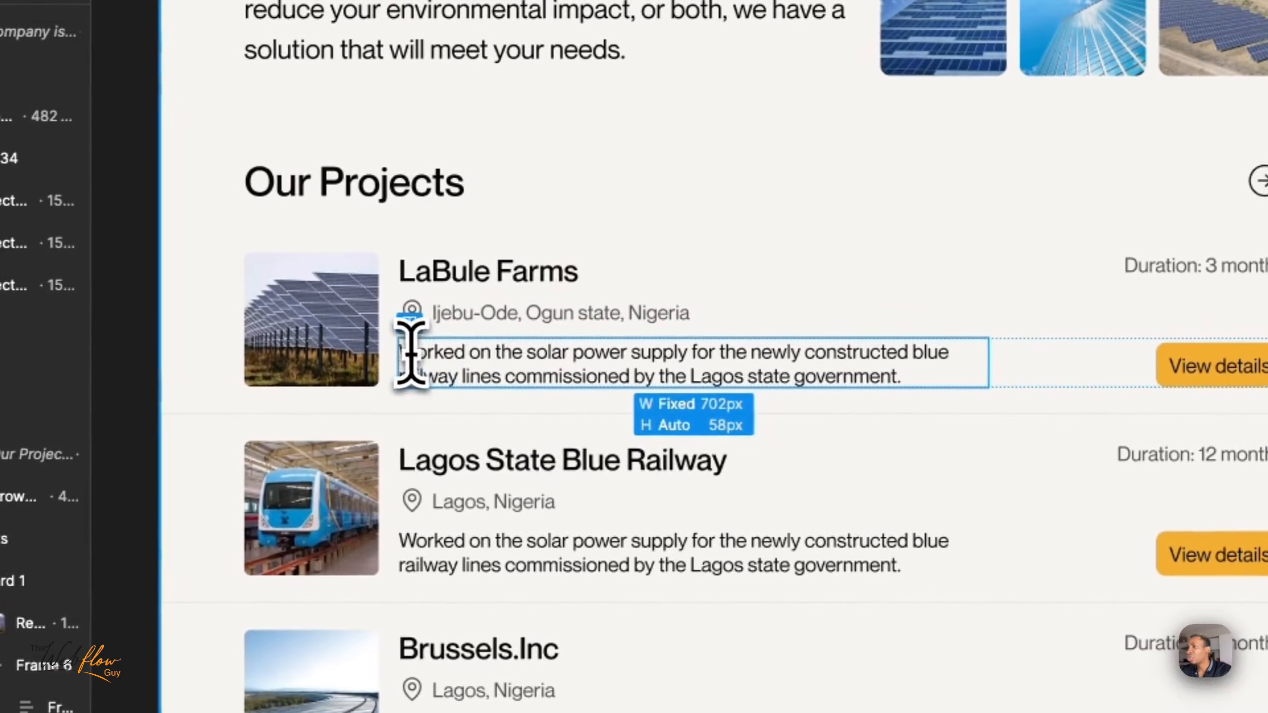
pyautogui.moveTo(473, 345); pyautogui.dragTo(610, 346)
pyautogui.moveTo(855, 359); pyautogui.dragTo(975, 366)
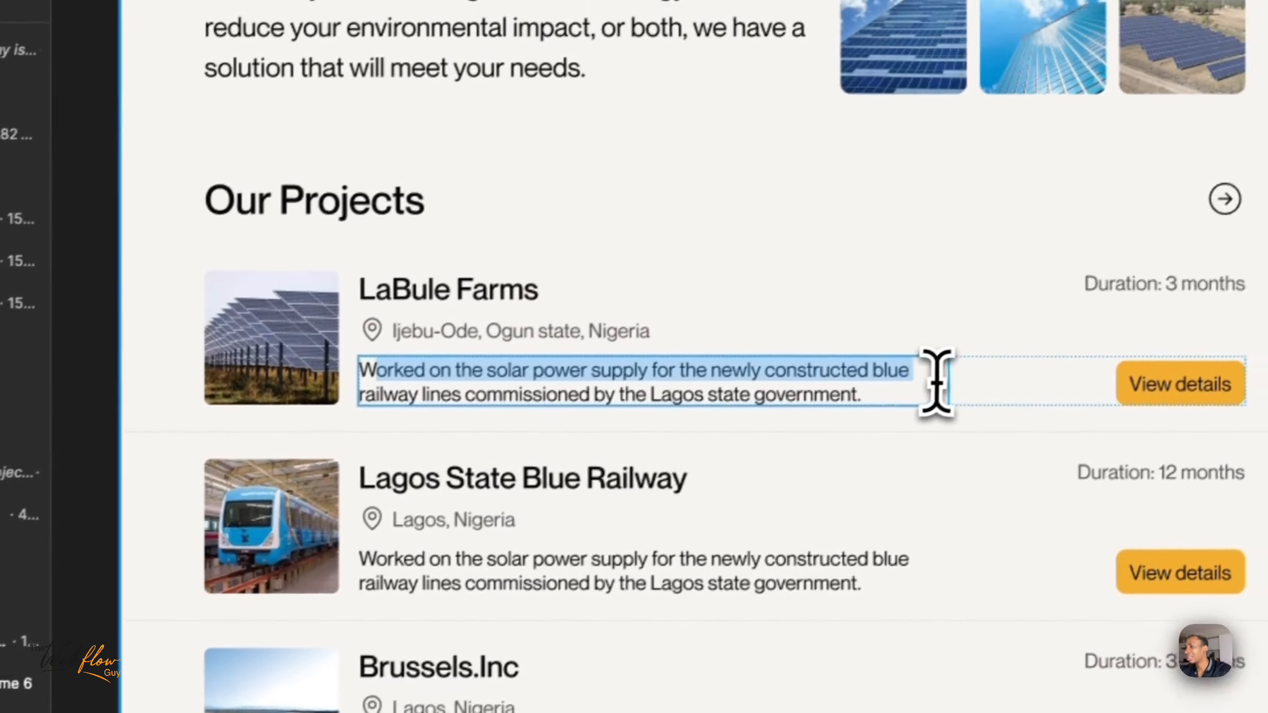
pyautogui.doubleClick(467, 353)
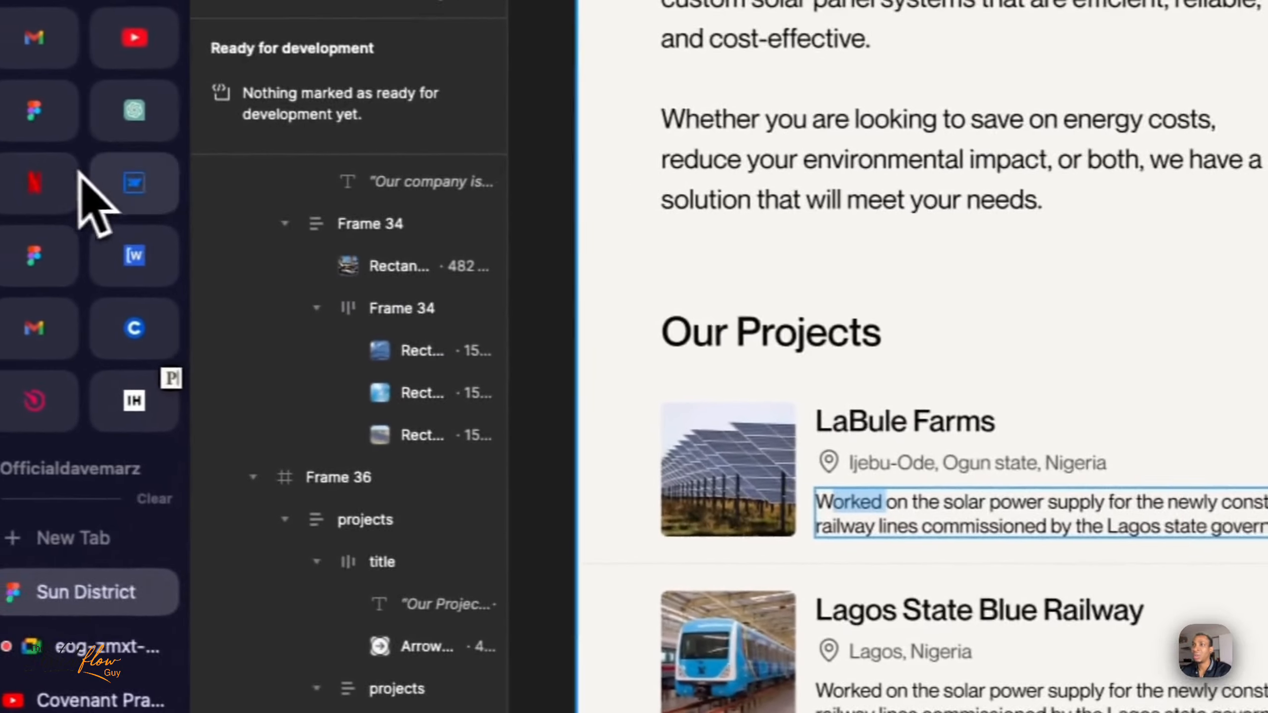
pyautogui.click(145, 186)
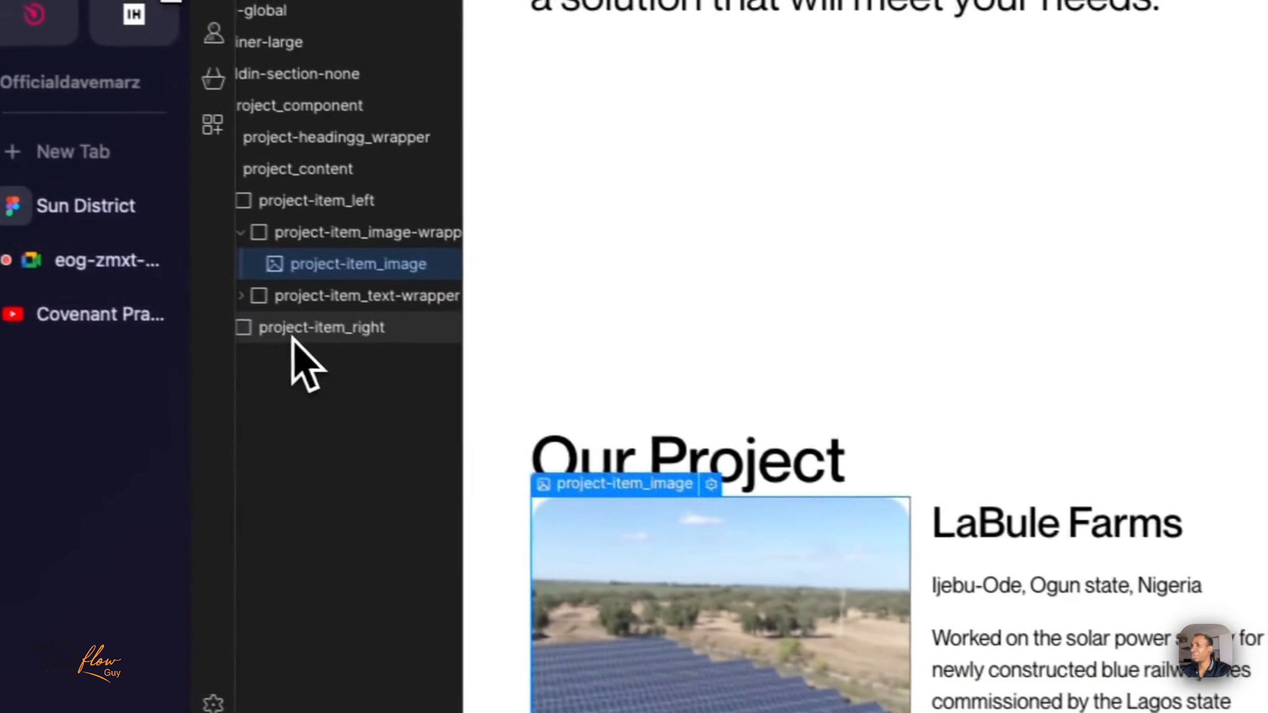
# - Select project-item_right in Webflow, switch to Figma and inspect the "Duration: 3 months" text in the LaBule Farms card
pyautogui.click(293, 334)
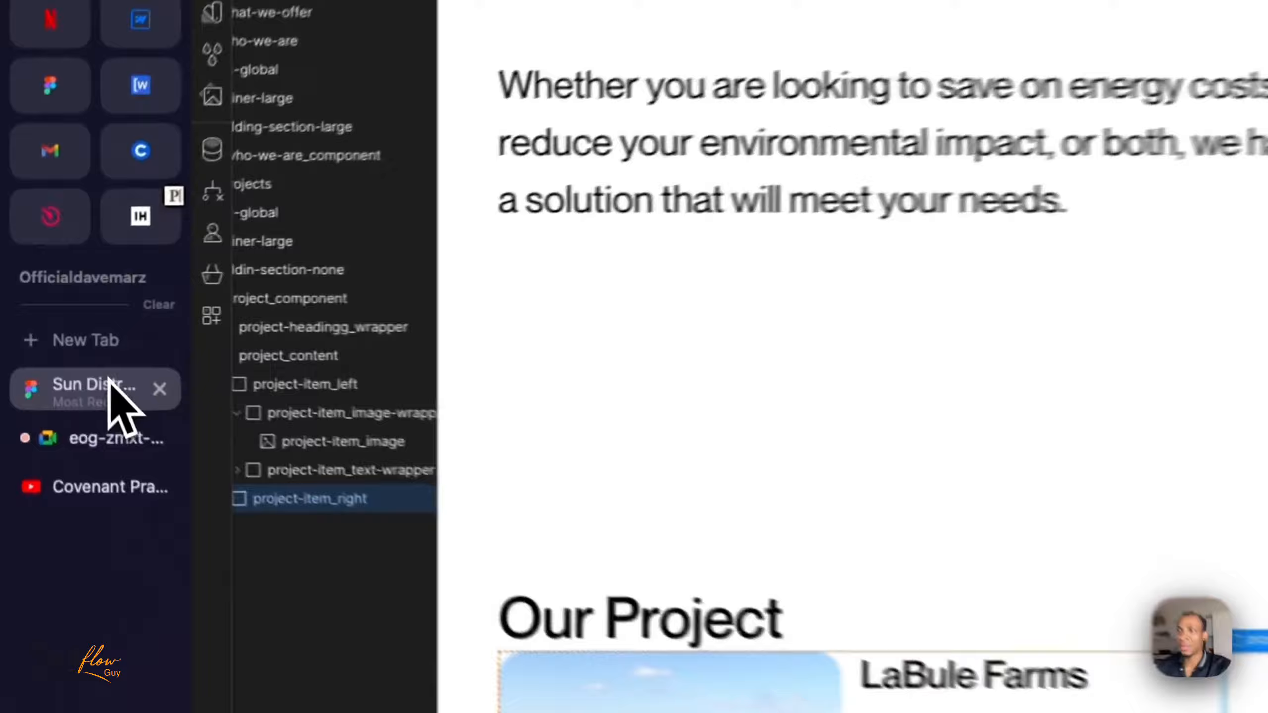
pyautogui.click(50, 348)
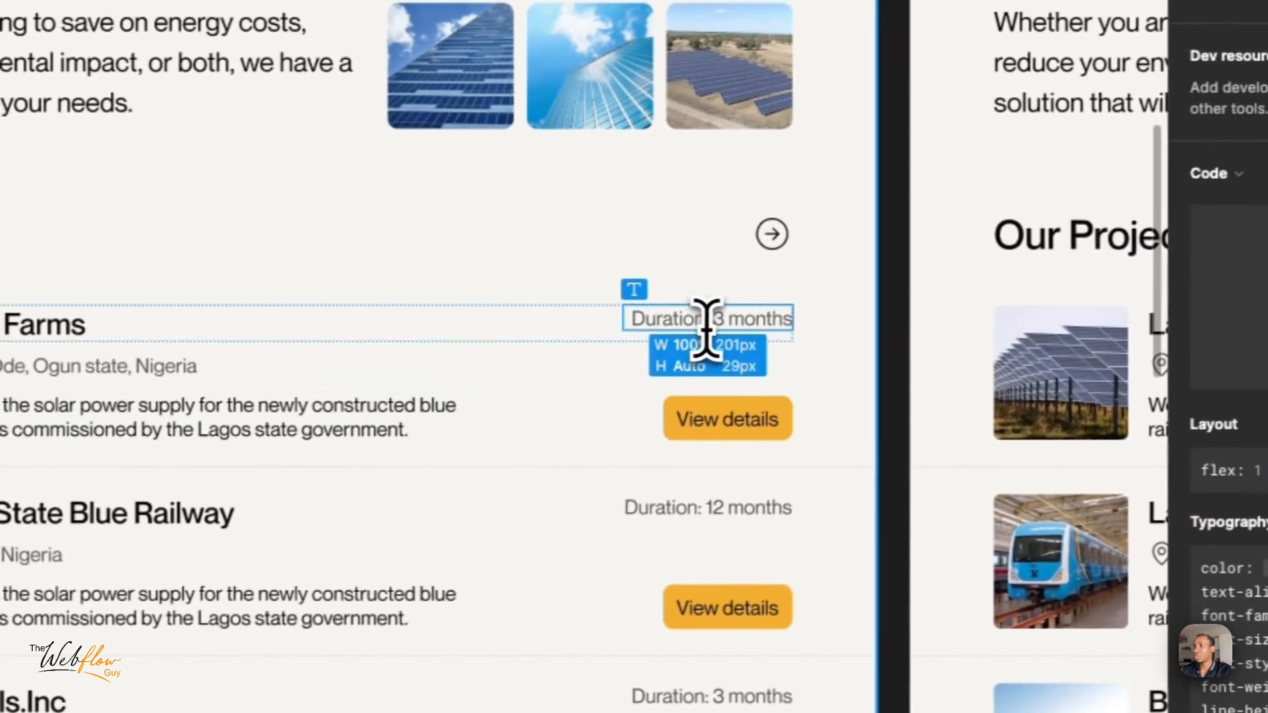
pyautogui.click(707, 328)
pyautogui.press('super+c')
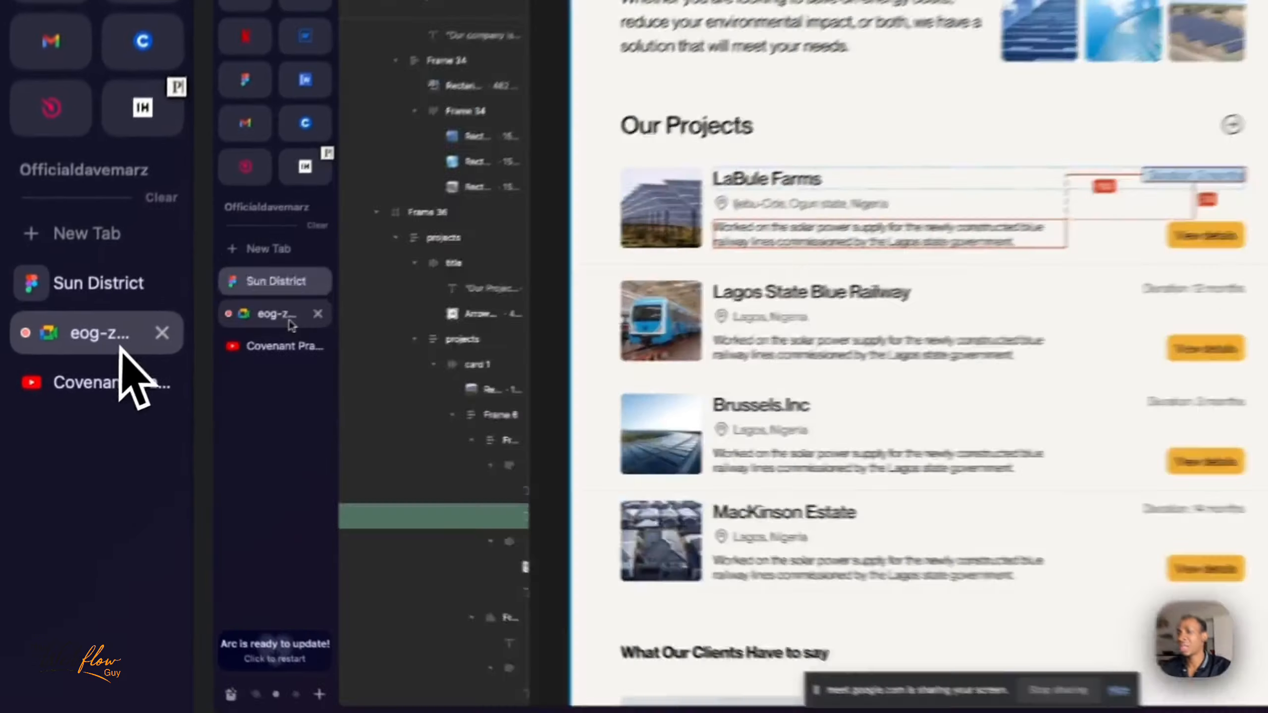
# - Switch to the Google Meet call, read the in-call messages, close them and return to Webflow
pyautogui.click(62, 380)
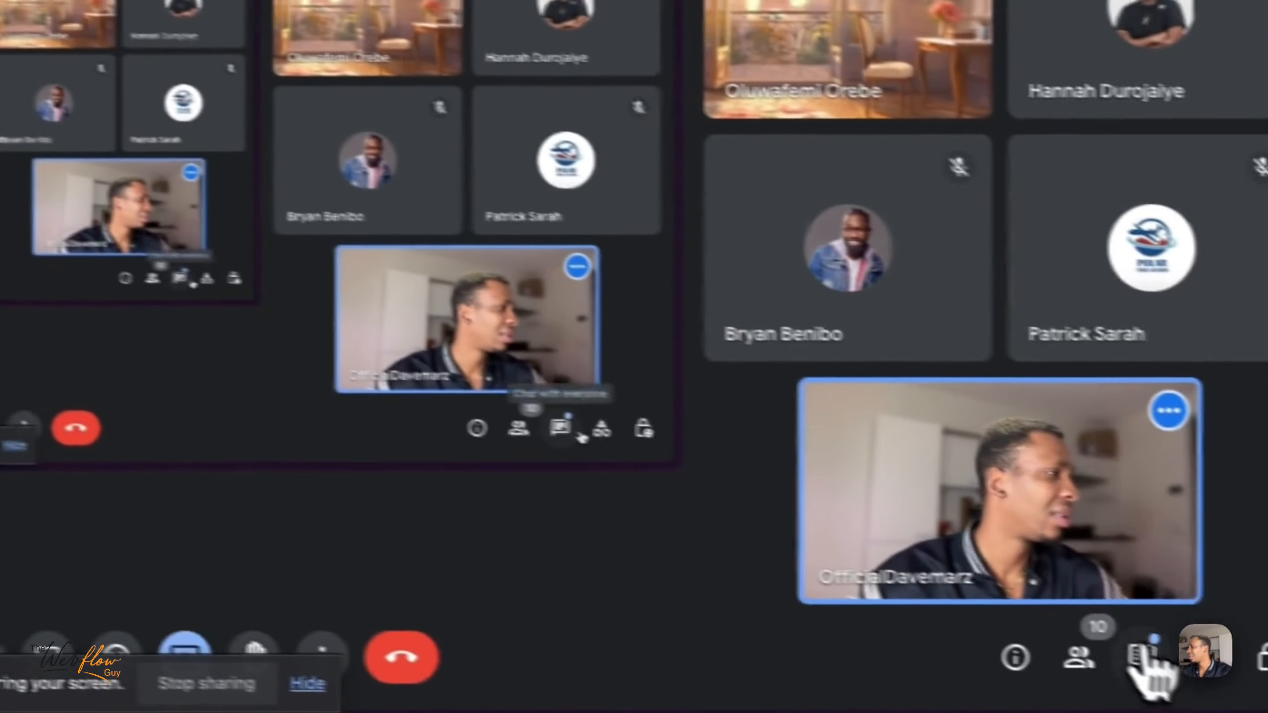
pyautogui.click(1123, 657)
pyautogui.click(1084, 650)
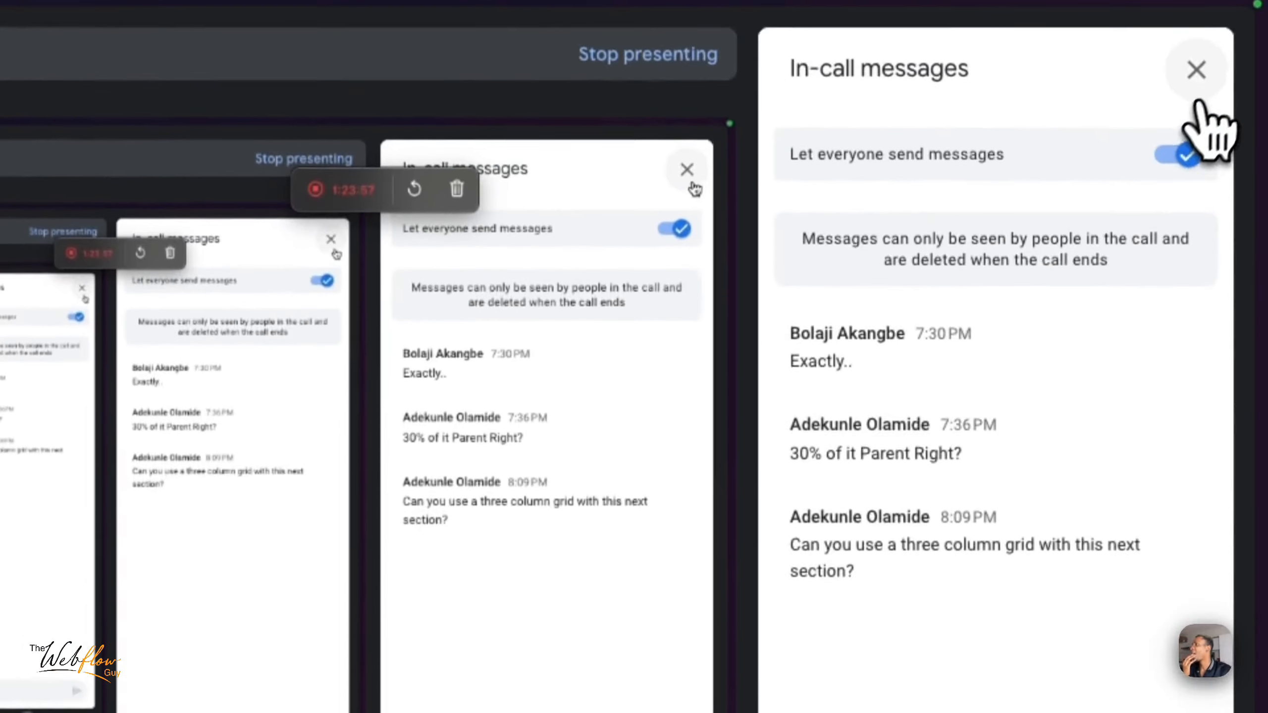
pyautogui.click(1194, 69)
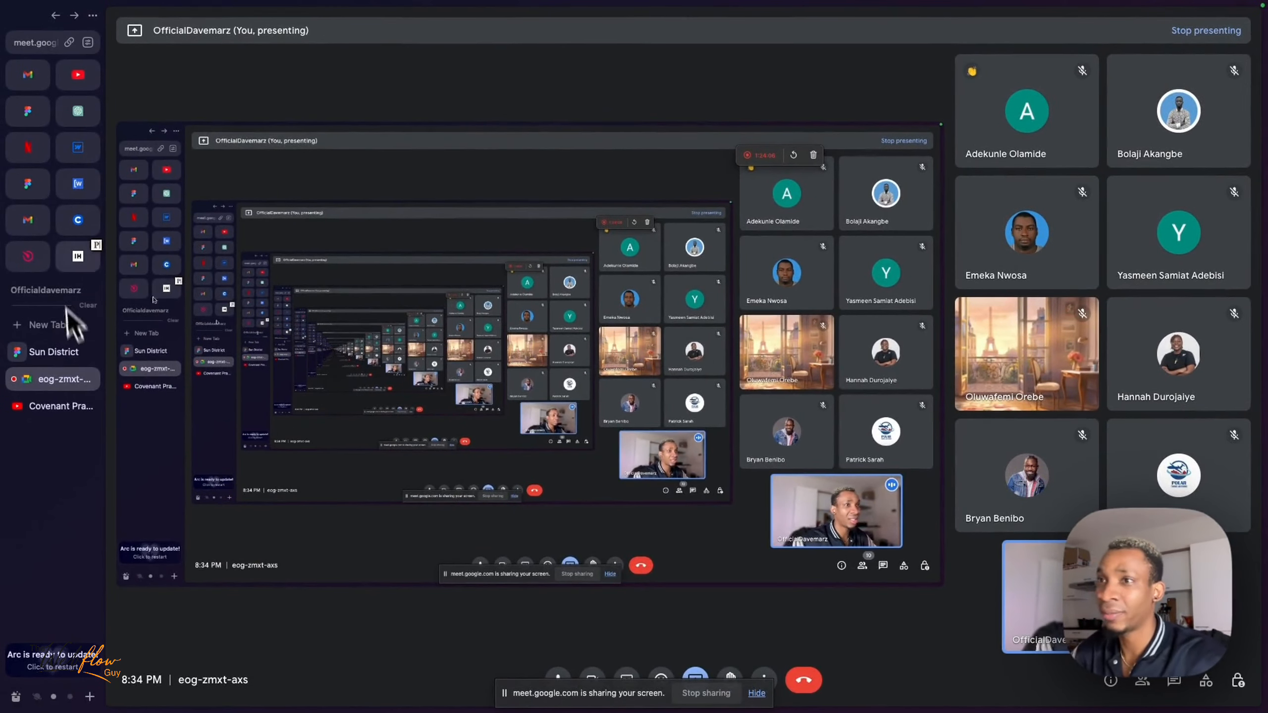
pyautogui.click(76, 150)
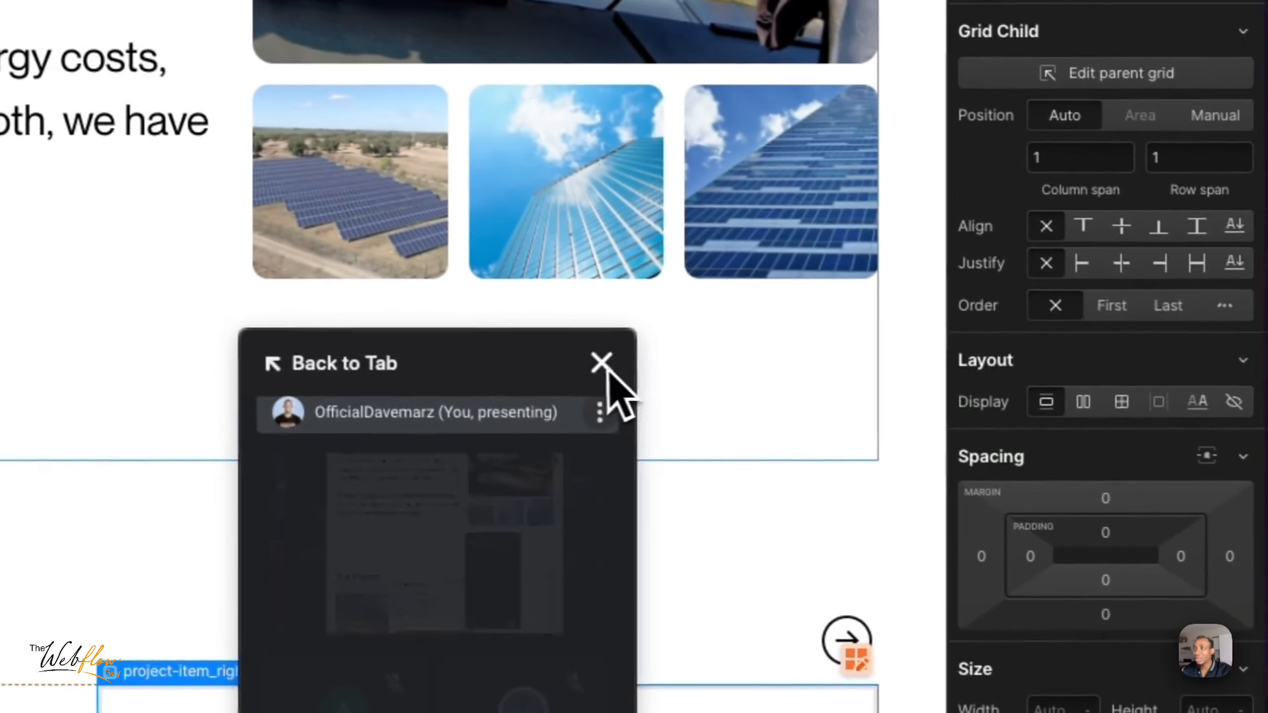
# - Add a Text Block inside project-item_right and replace its placeholder text with the copied text
pyautogui.click(600, 363)
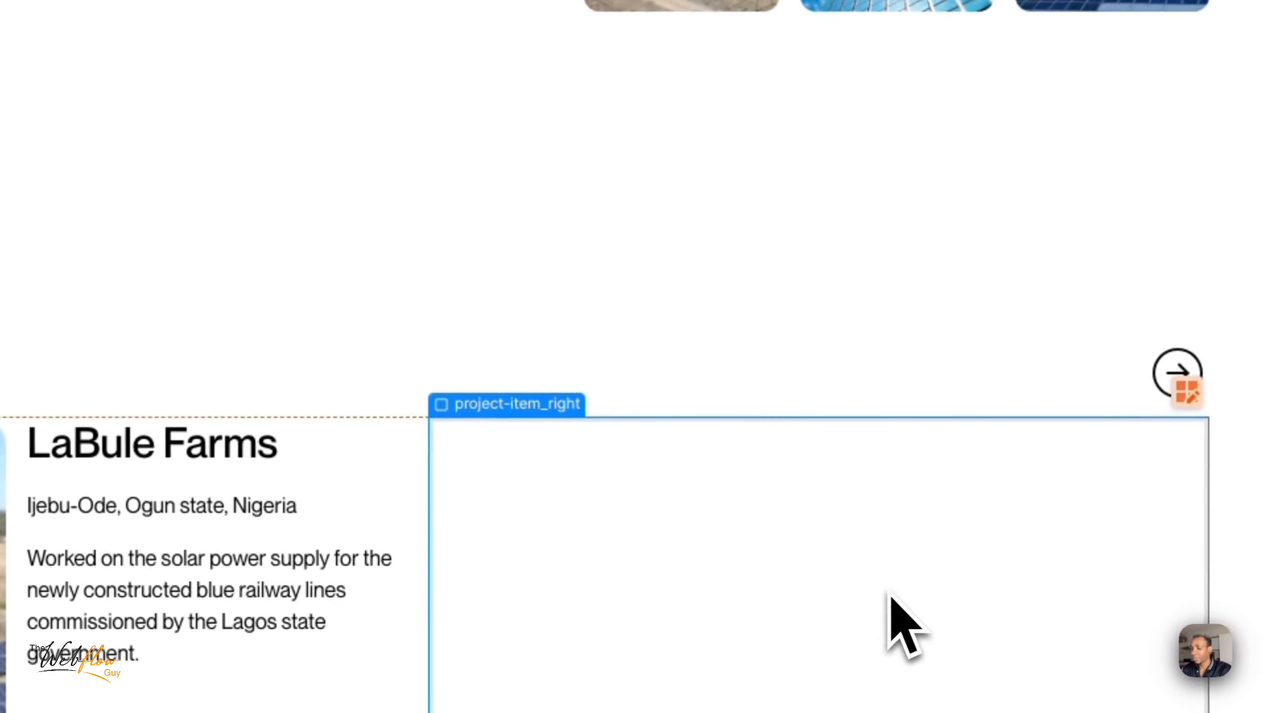
pyautogui.press('super+e')
pyautogui.write('text')
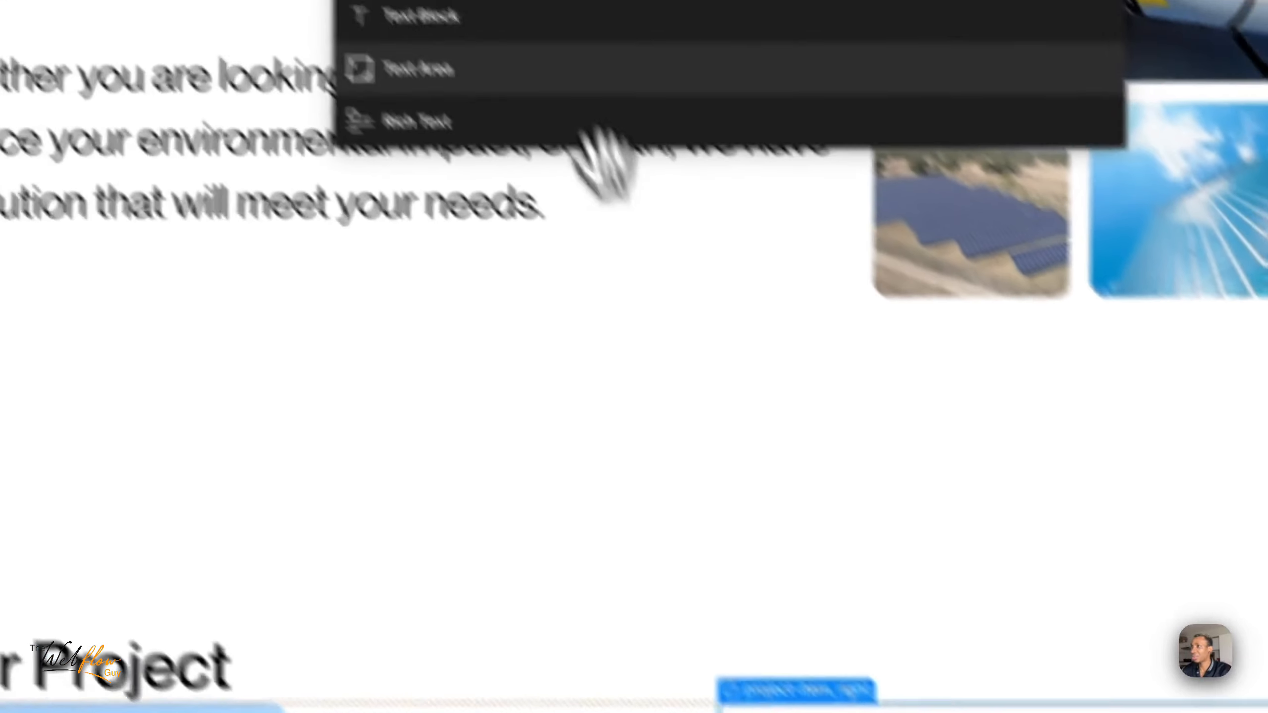
pyautogui.click(461, 15)
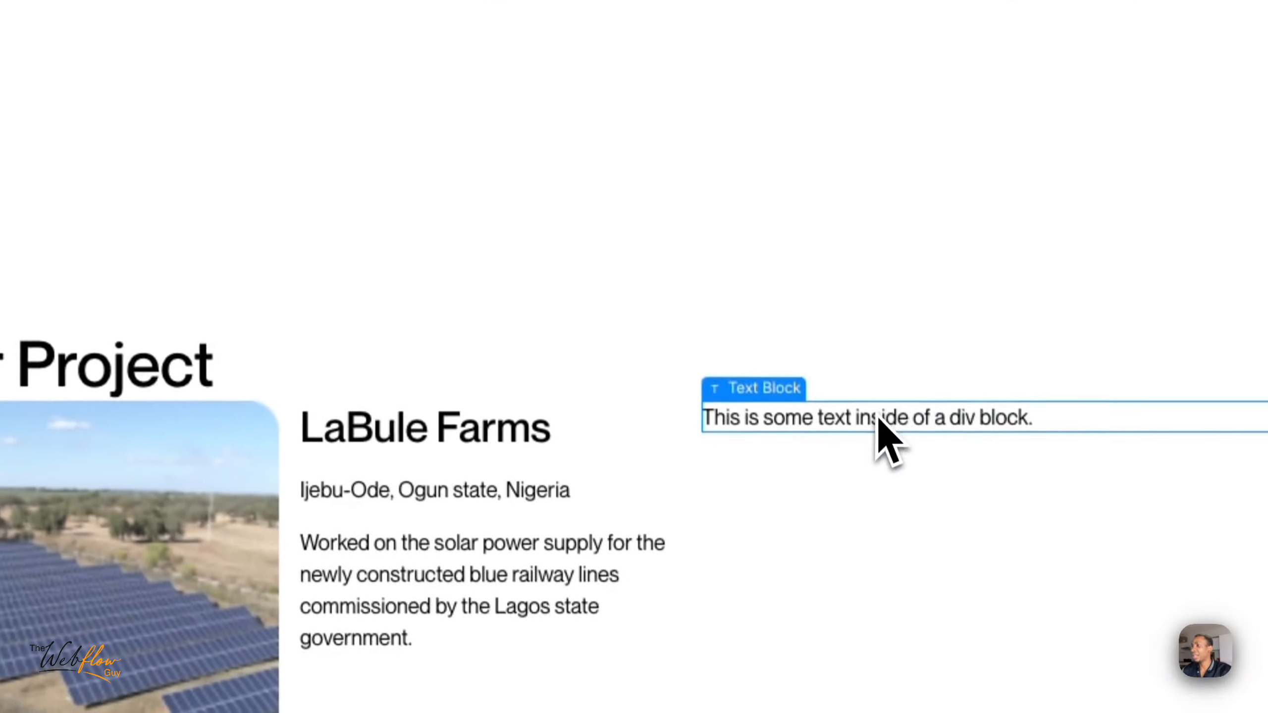
pyautogui.doubleClick(876, 412)
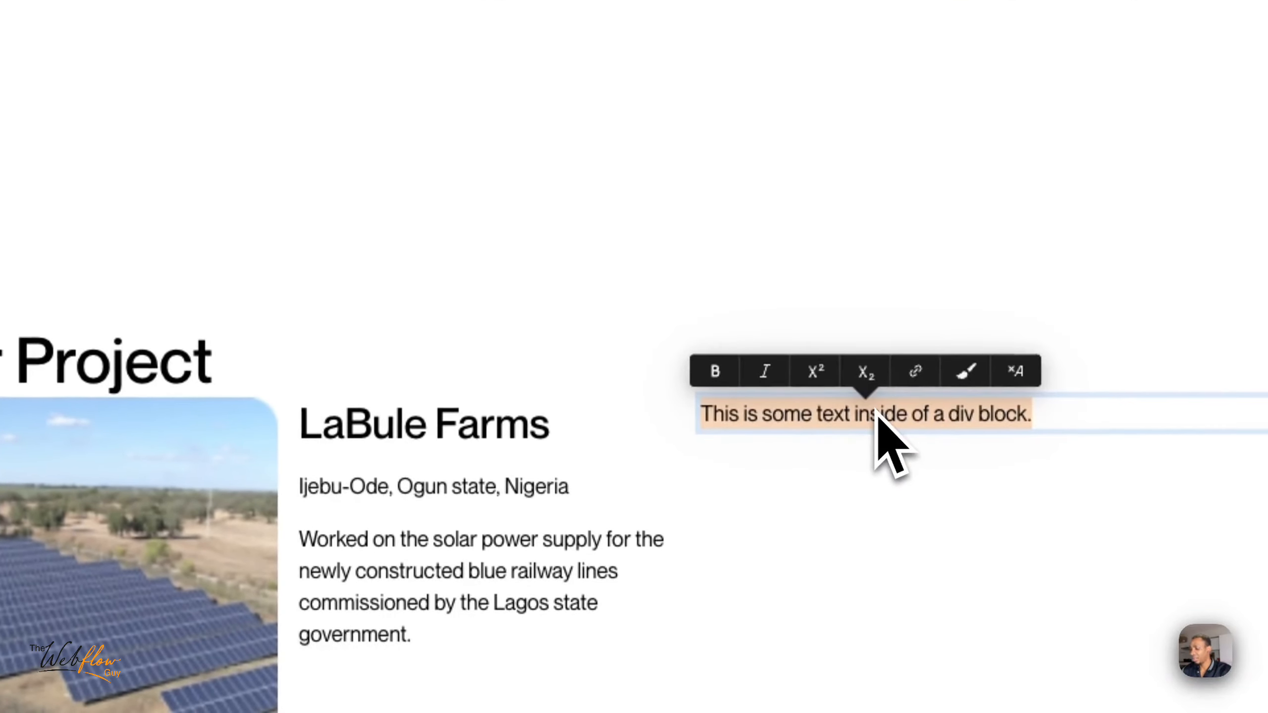
pyautogui.press('super+v')
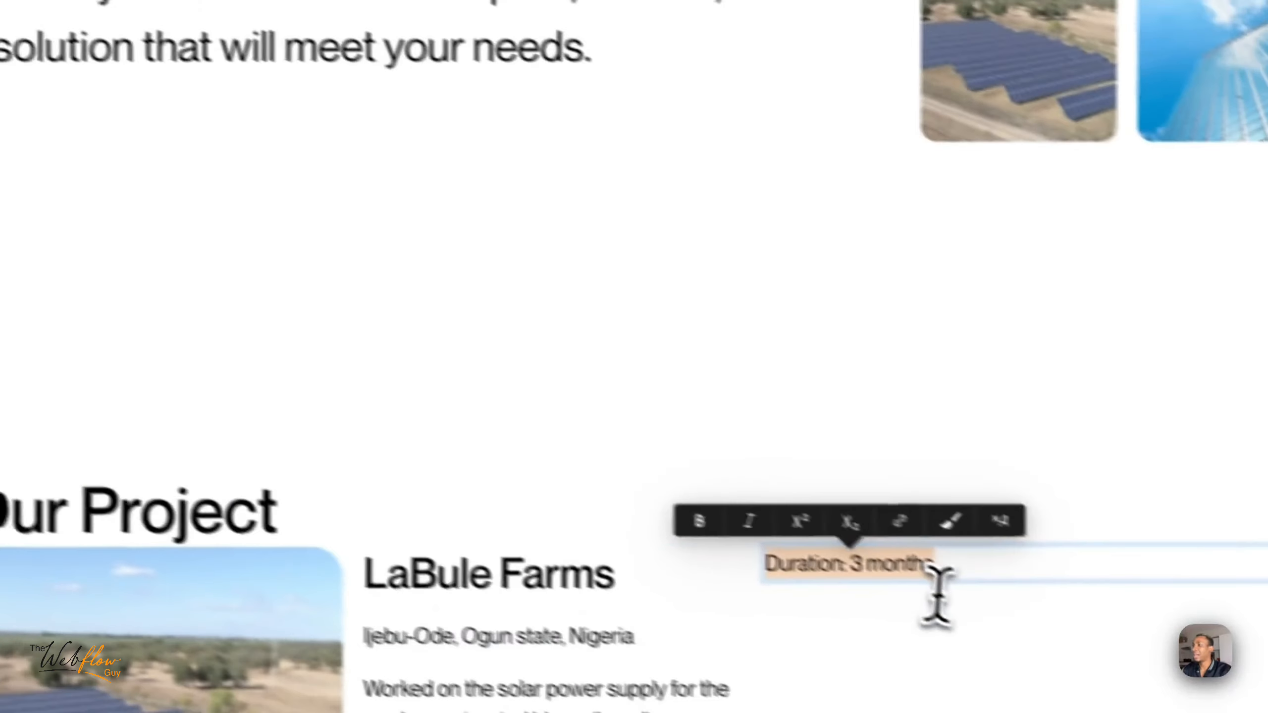
# - Add a Button element inside project-item_right
pyautogui.click(937, 596)
pyautogui.click(967, 598)
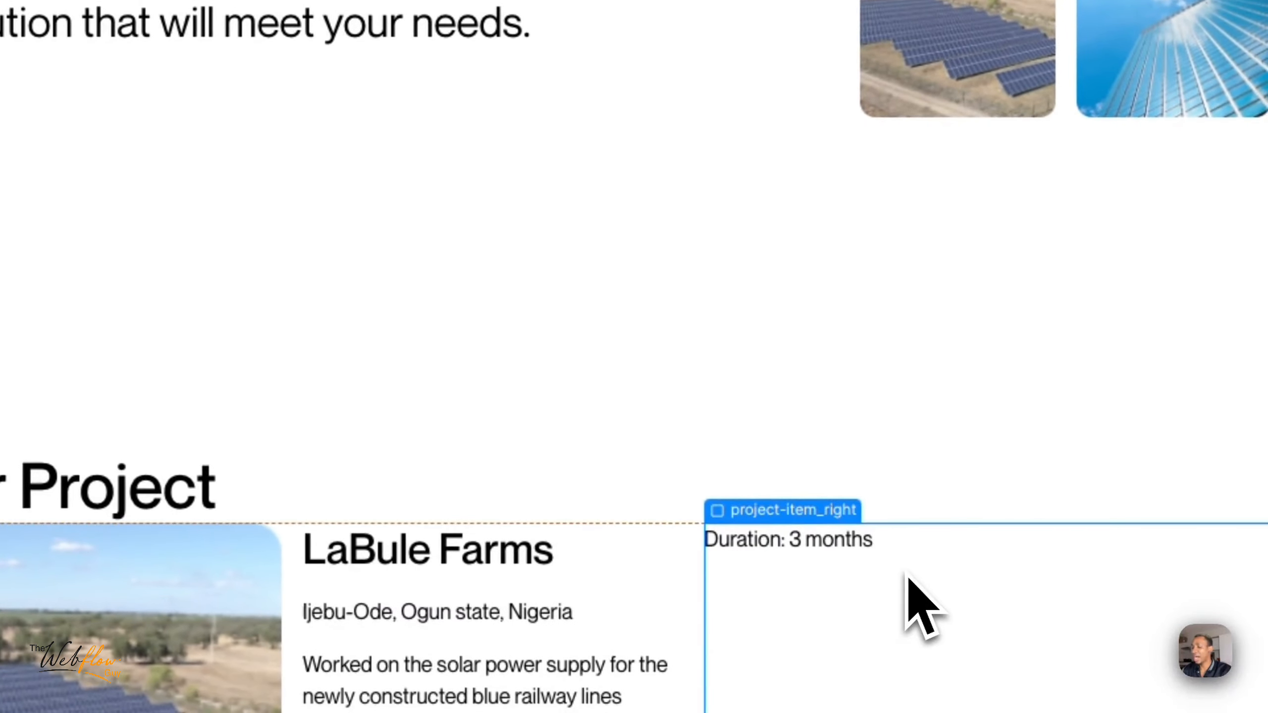
pyautogui.press('super+e')
pyautogui.write('button')
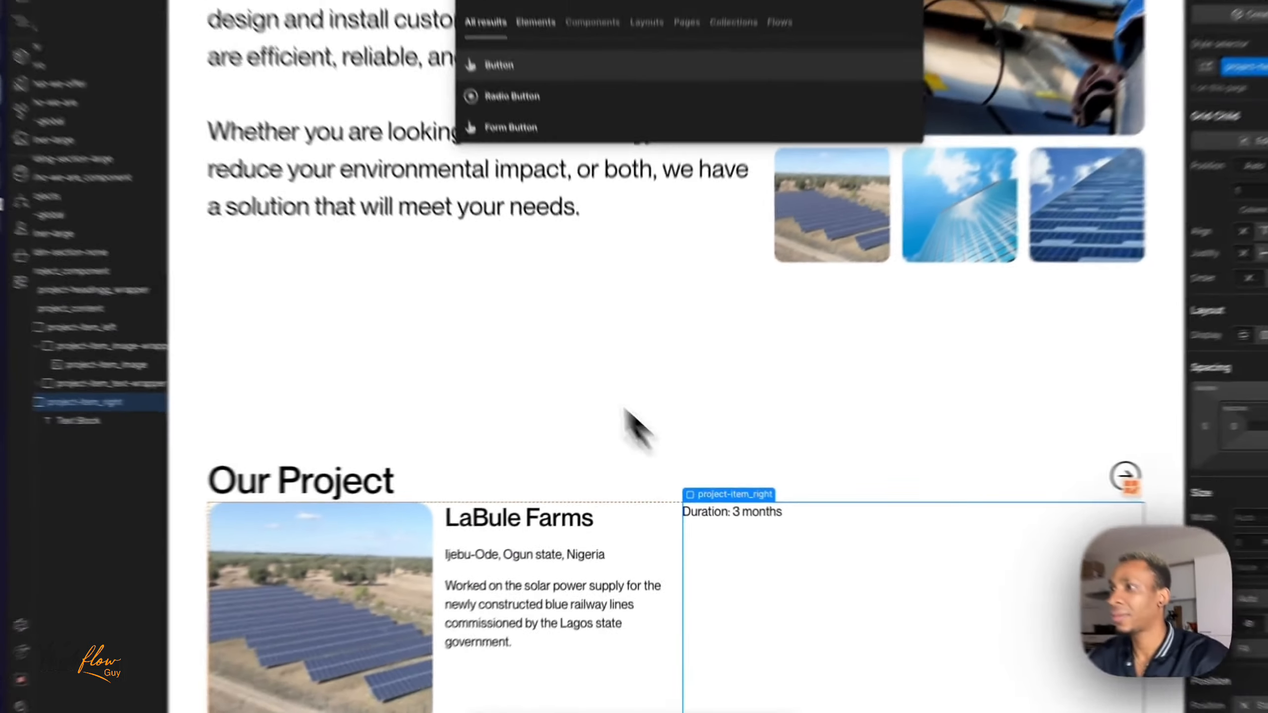
pyautogui.press('Return')
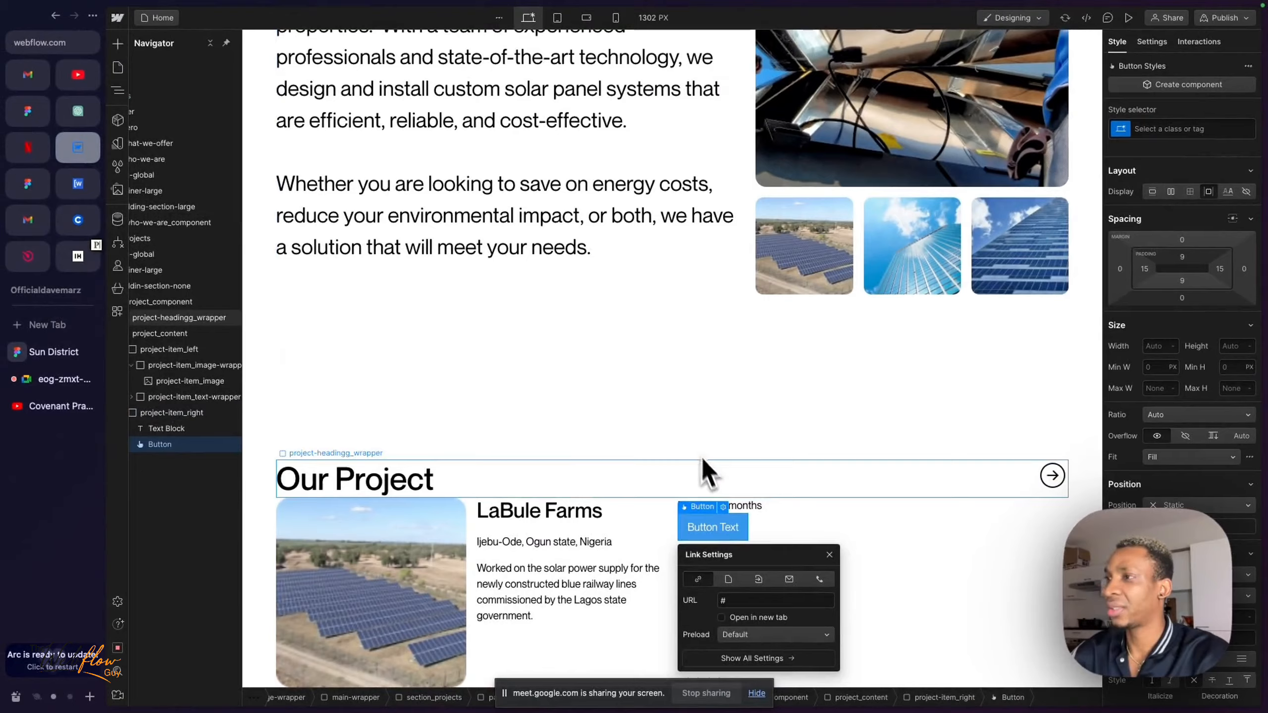
# - Replace the default button in project-item_right with a copy of the hero section's "Contact Us" button
pyautogui.scroll(15, 631, 311)
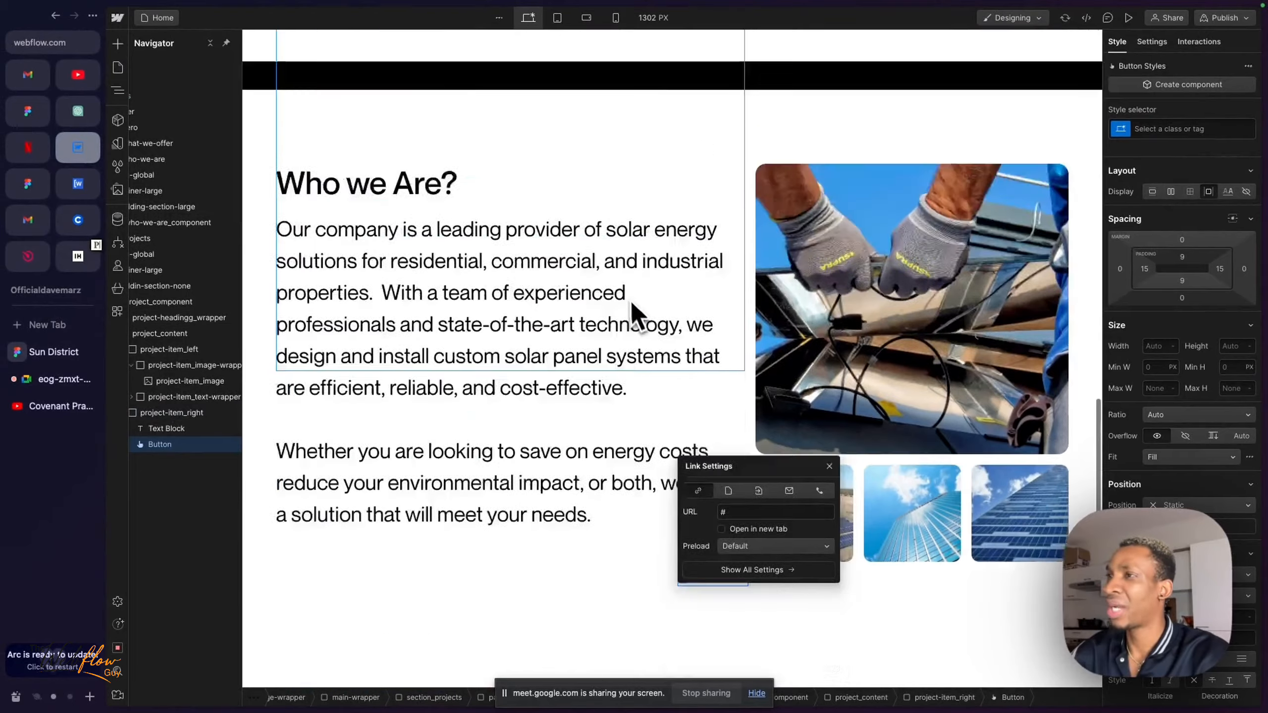
pyautogui.scroll(-3, 564, 450)
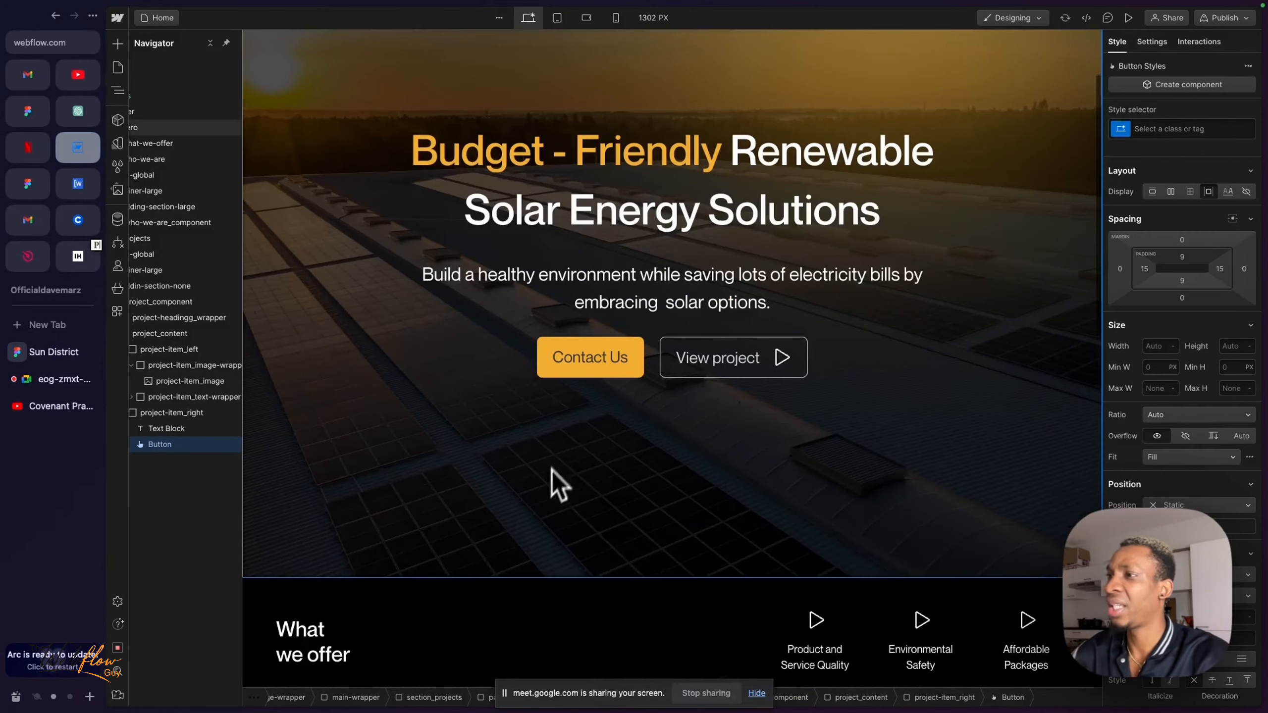
pyautogui.click(555, 372)
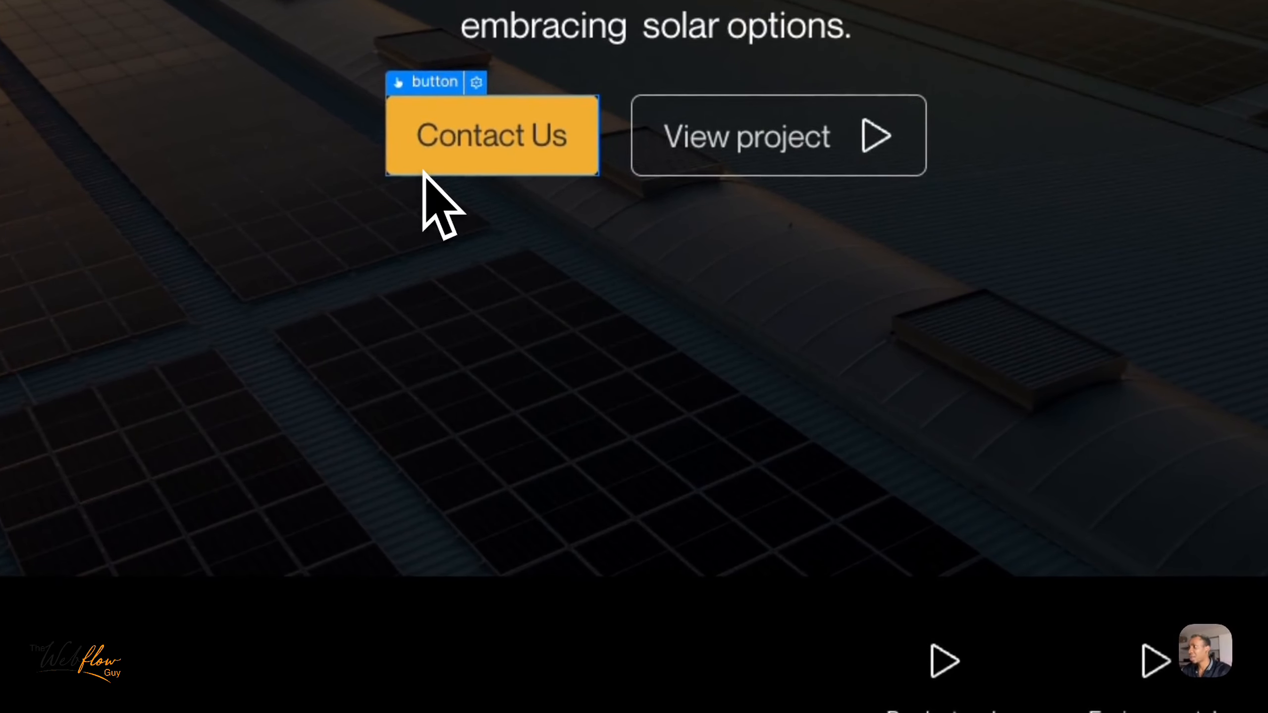
pyautogui.scroll(-10, 424, 175)
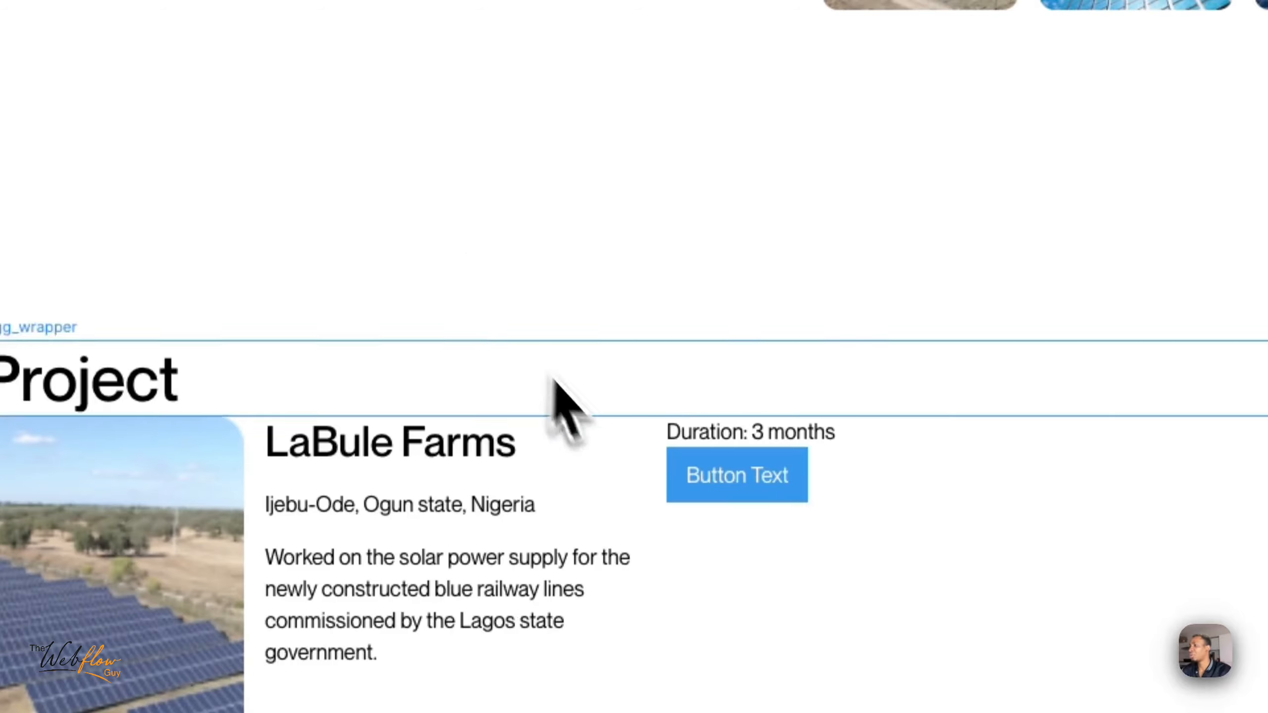
pyautogui.click(676, 458)
pyautogui.press('Delete')
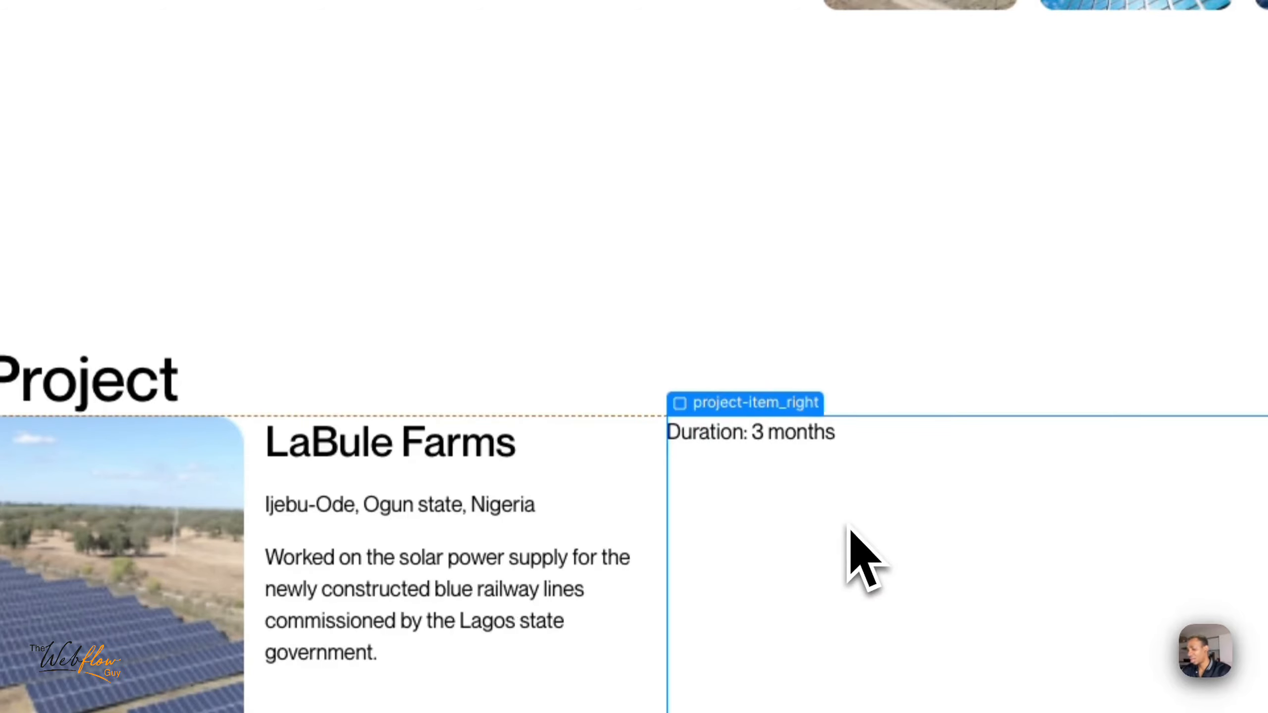
pyautogui.hotkey('ctrl', 'v')
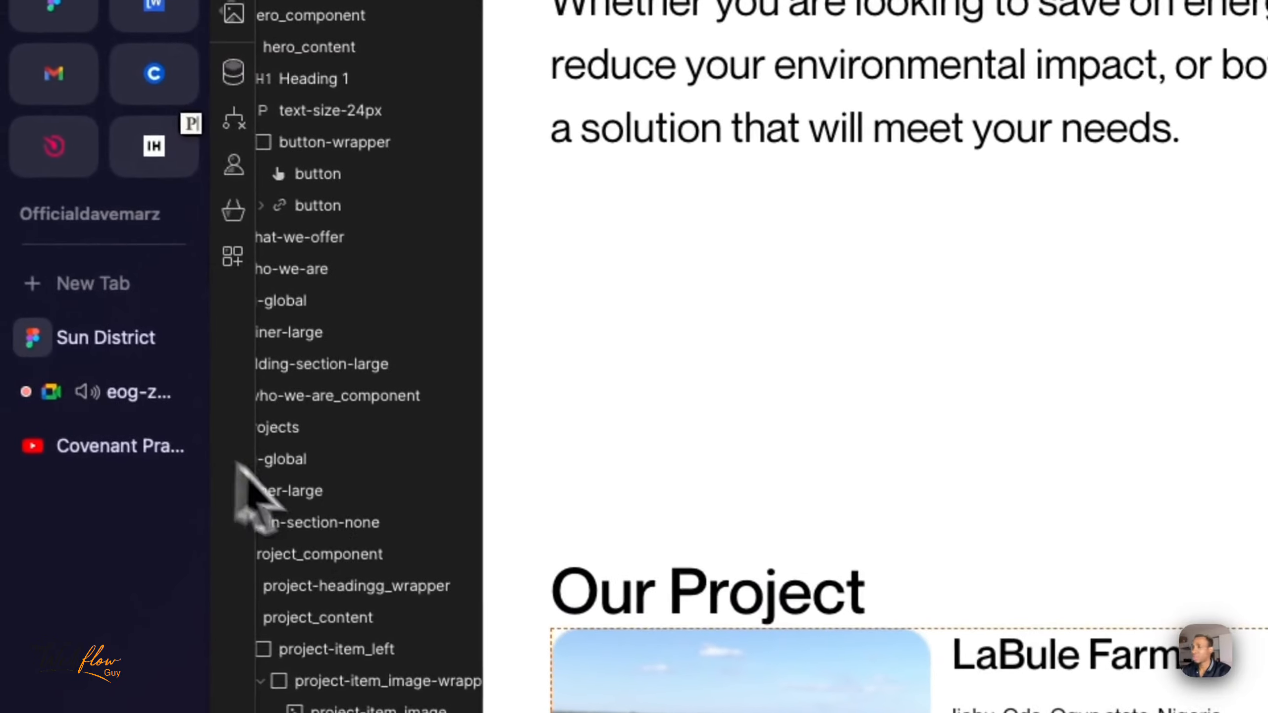
# - Check the project card's button label in Figma, return to Webflow and change the copied button's text to "View details"
pyautogui.click(107, 340)
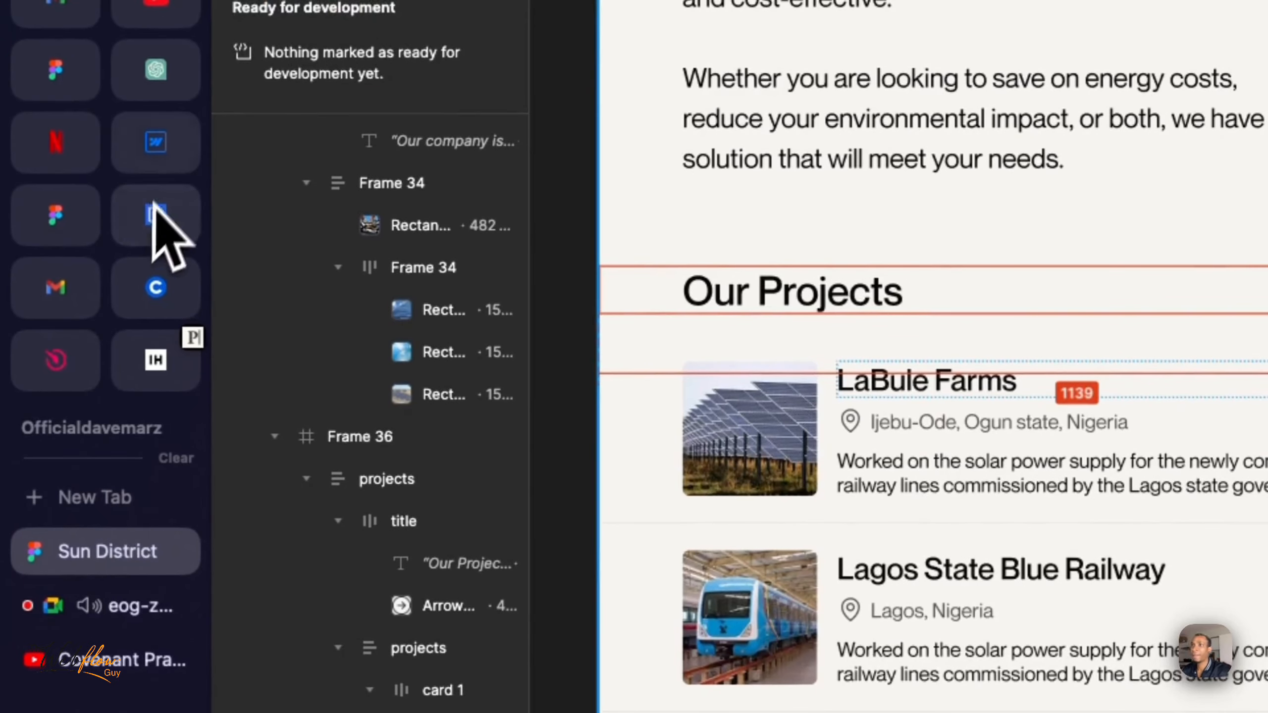
pyautogui.click(159, 166)
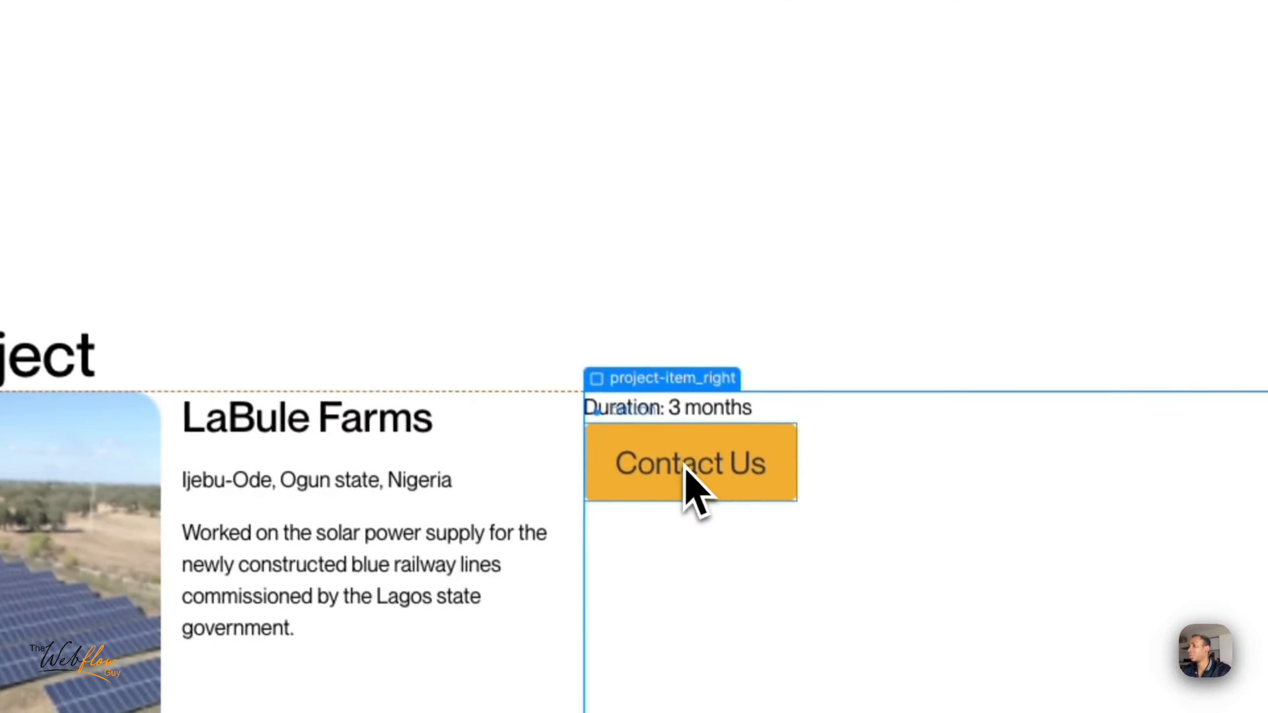
pyautogui.doubleClick(685, 466)
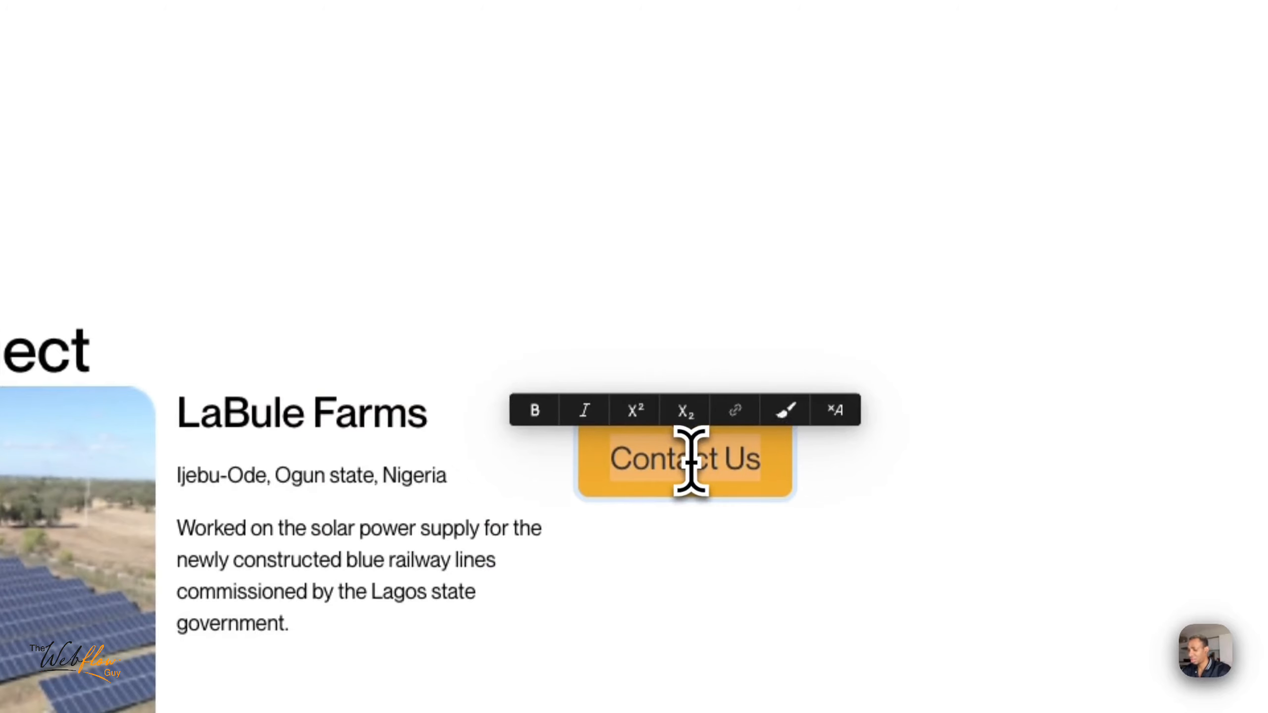
pyautogui.write('View details')
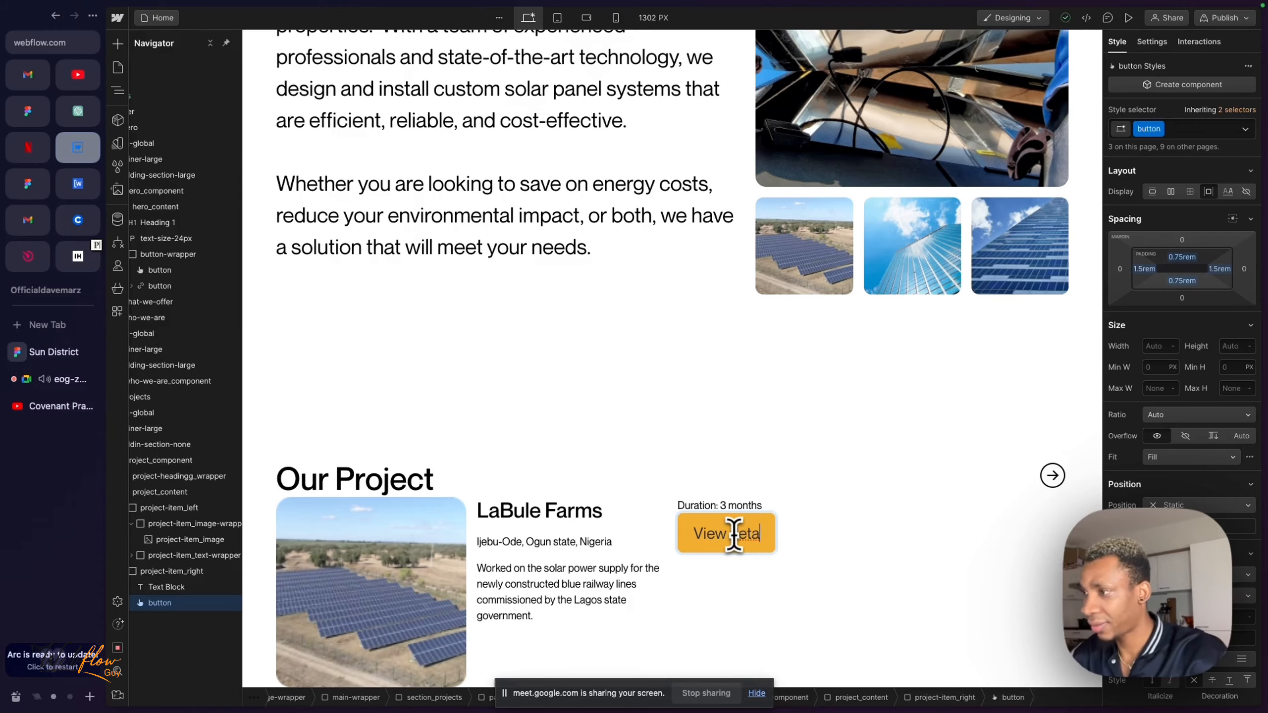
pyautogui.write('s')
pyautogui.press('Escape')
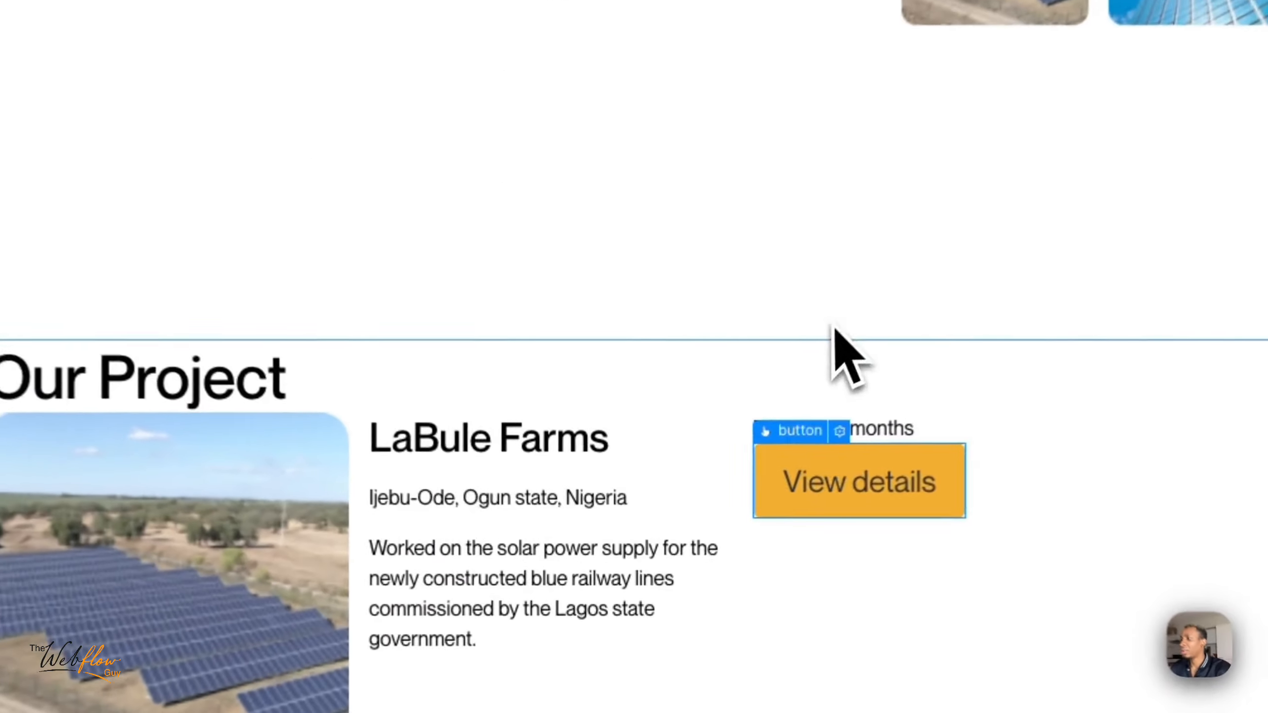
# - Switch to Figma and compare the hero's "Contact Us" button text with the "View details" buttons in the Our Projects cards
pyautogui.click(719, 450)
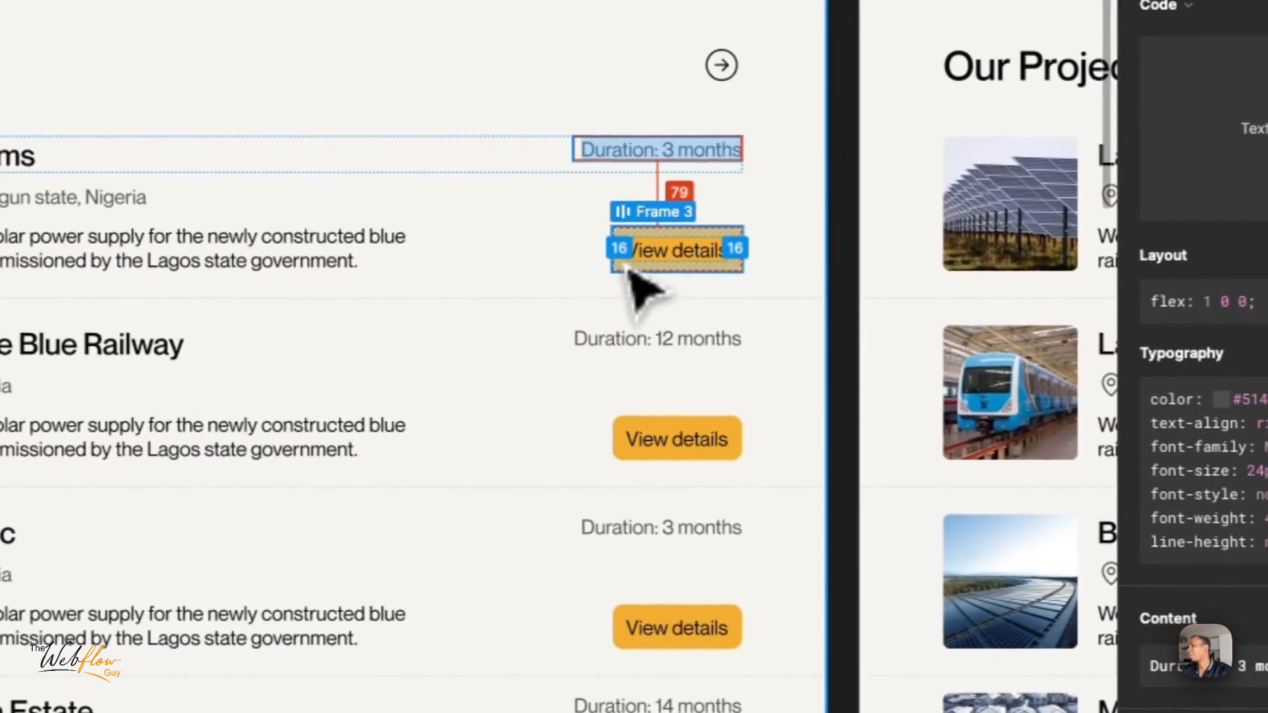
pyautogui.click(644, 252)
pyautogui.click(657, 247)
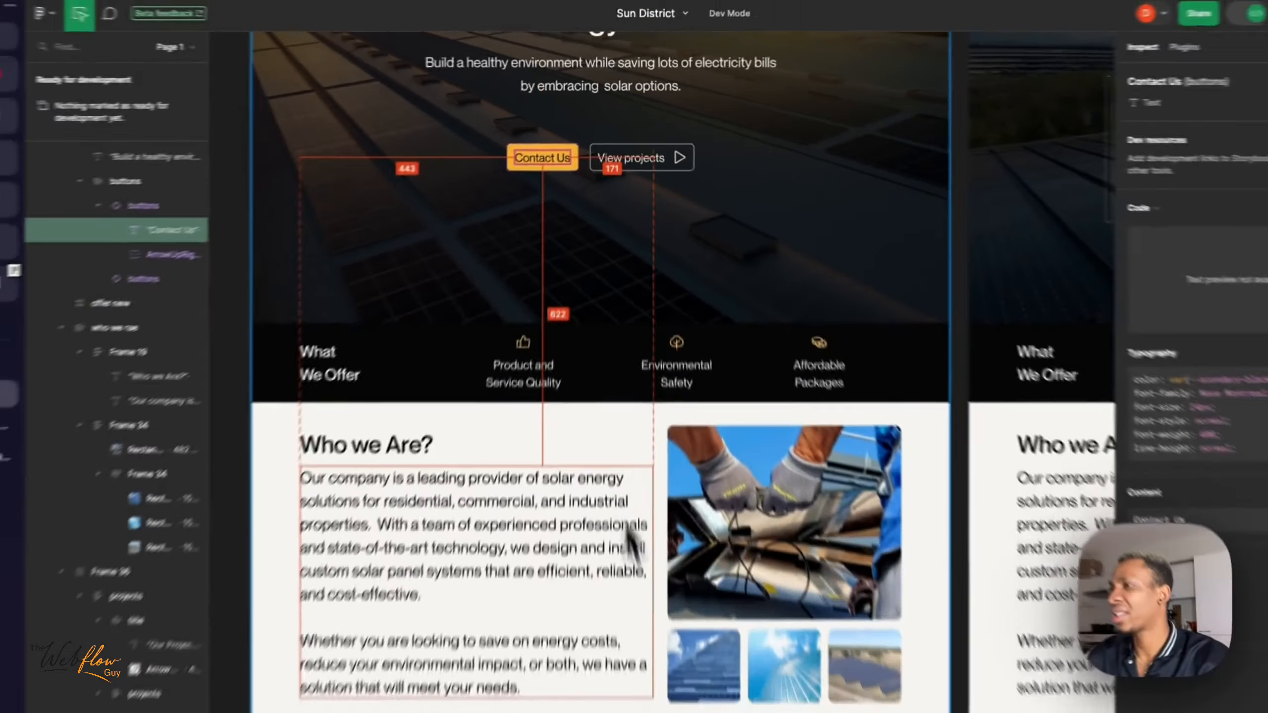
pyautogui.scroll(-10, 650, 586)
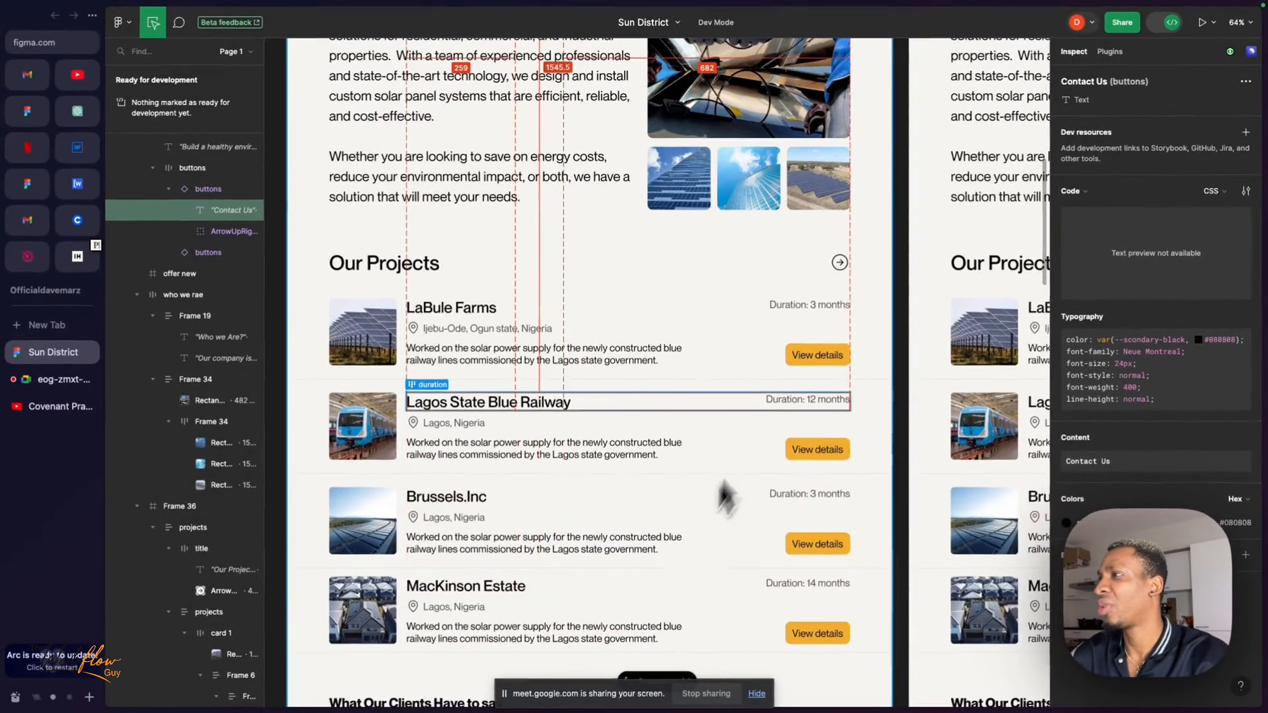
pyautogui.scroll(2, 719, 500)
pyautogui.scroll(5, 670, 350)
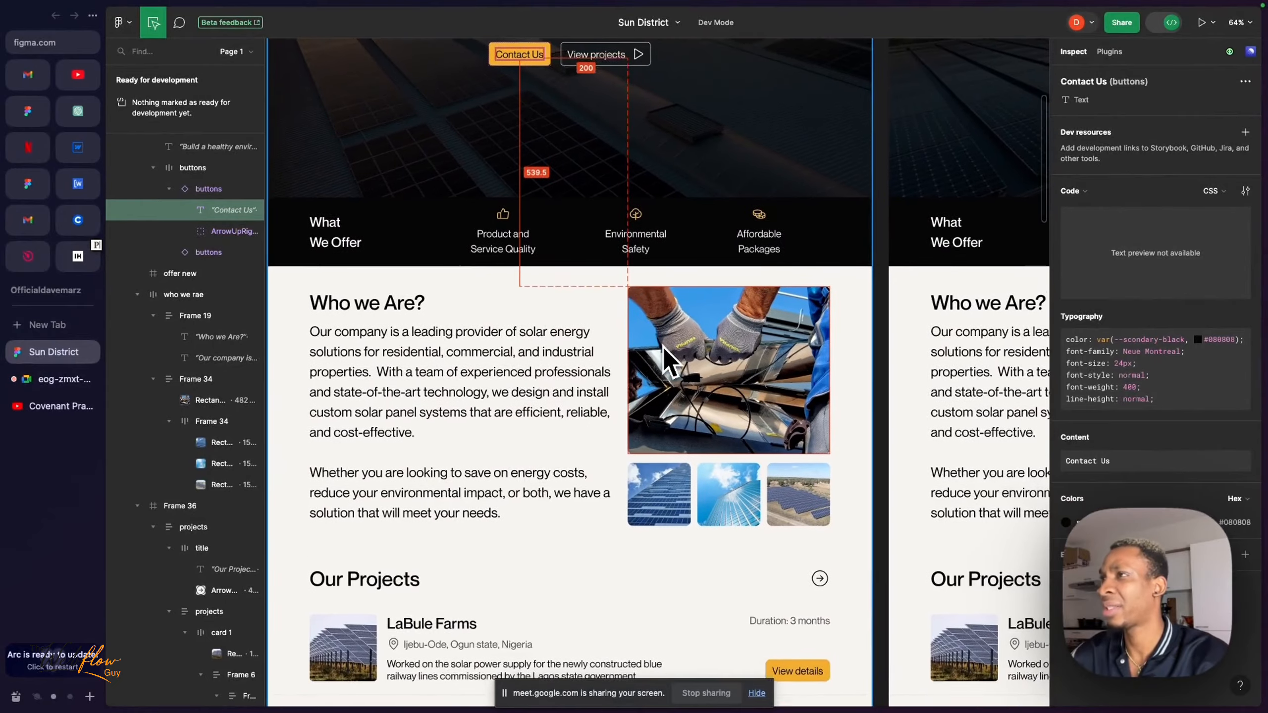
pyautogui.scroll(-3, 662, 347)
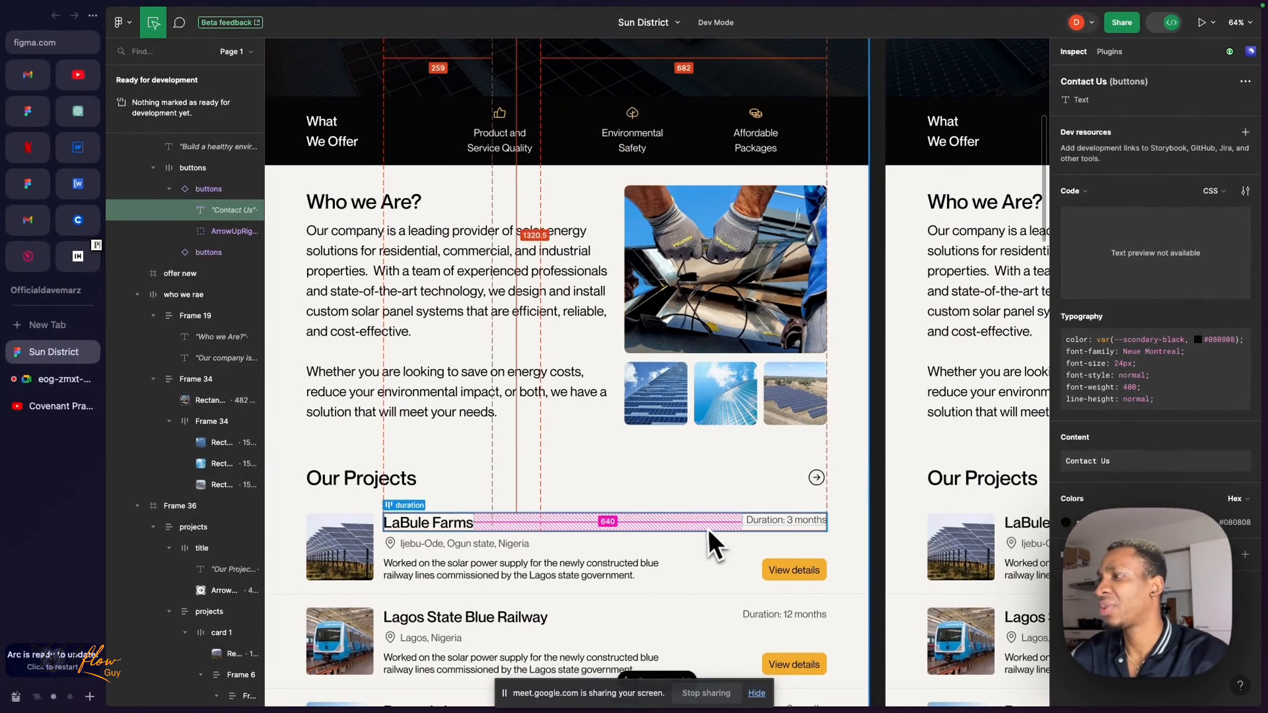
pyautogui.scroll(4, 707, 528)
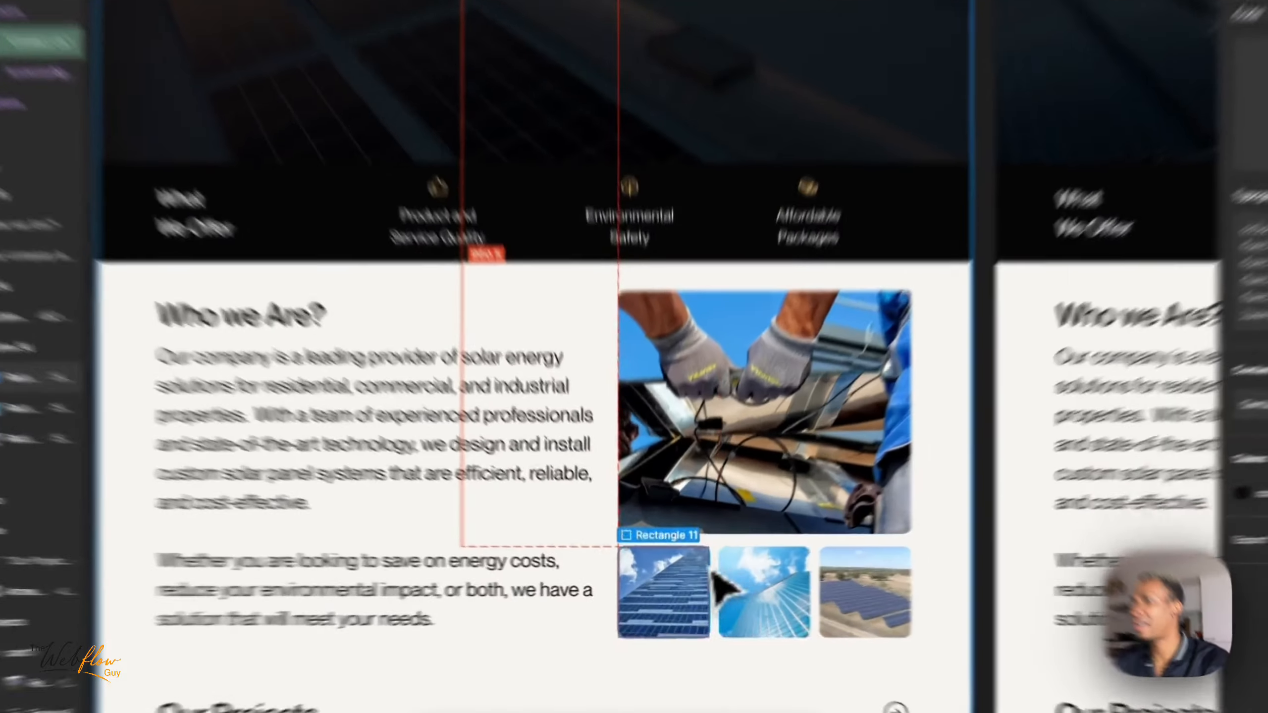
# - Inspect the layout of the LaBule Farms row containing "View details" in Figma, compare it with the hero button, and return to Webflow
pyautogui.click(610, 552)
pyautogui.scroll(-2, 635, 548)
pyautogui.scroll(2, 638, 546)
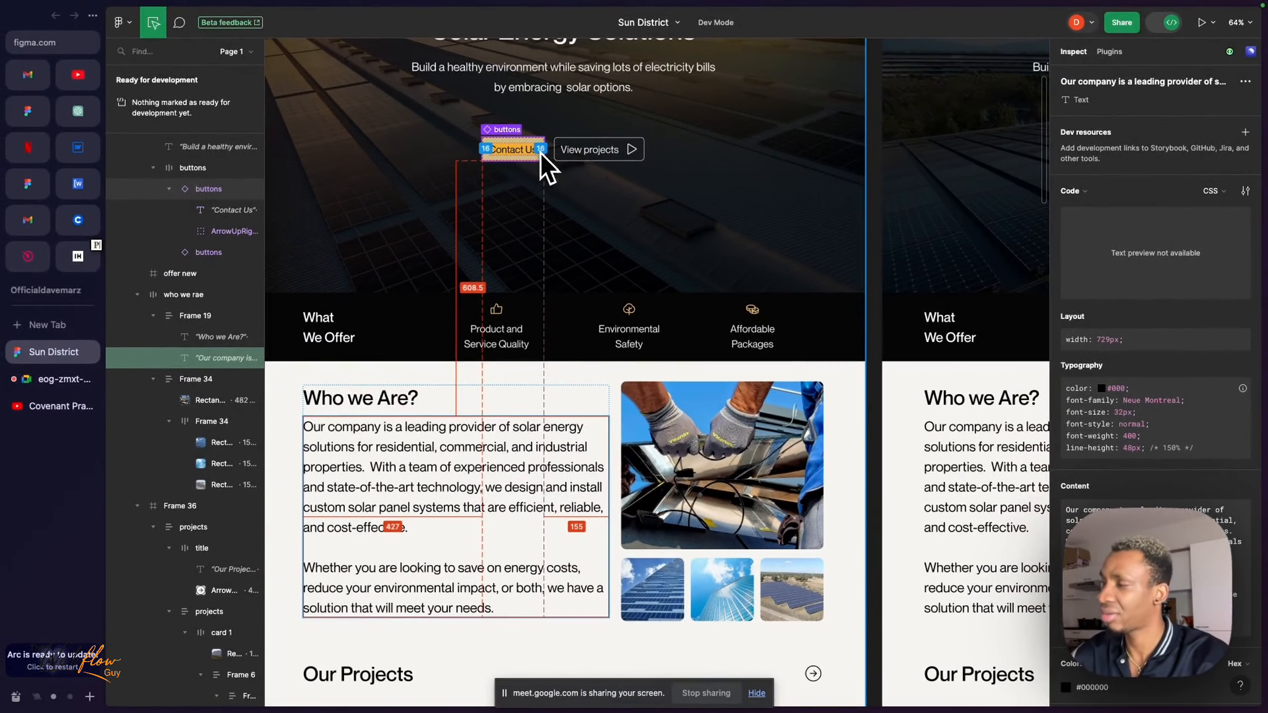
pyautogui.scroll(-5, 594, 400)
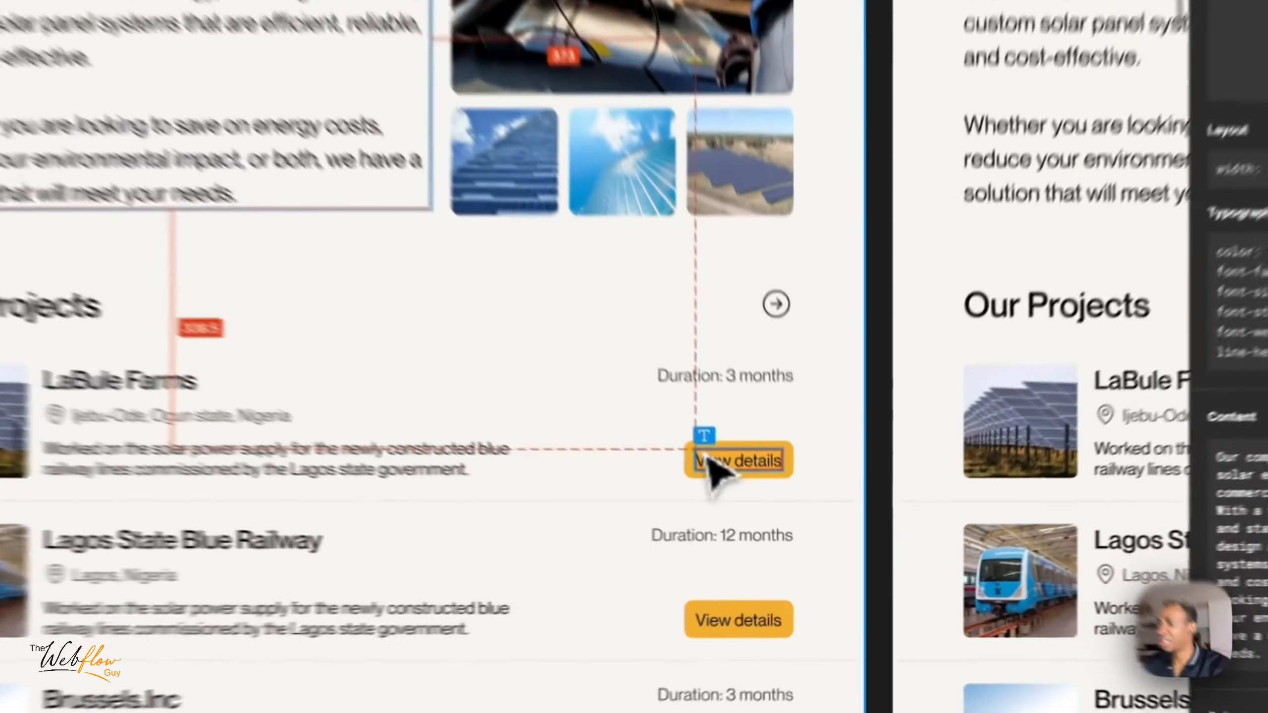
pyautogui.click(766, 512)
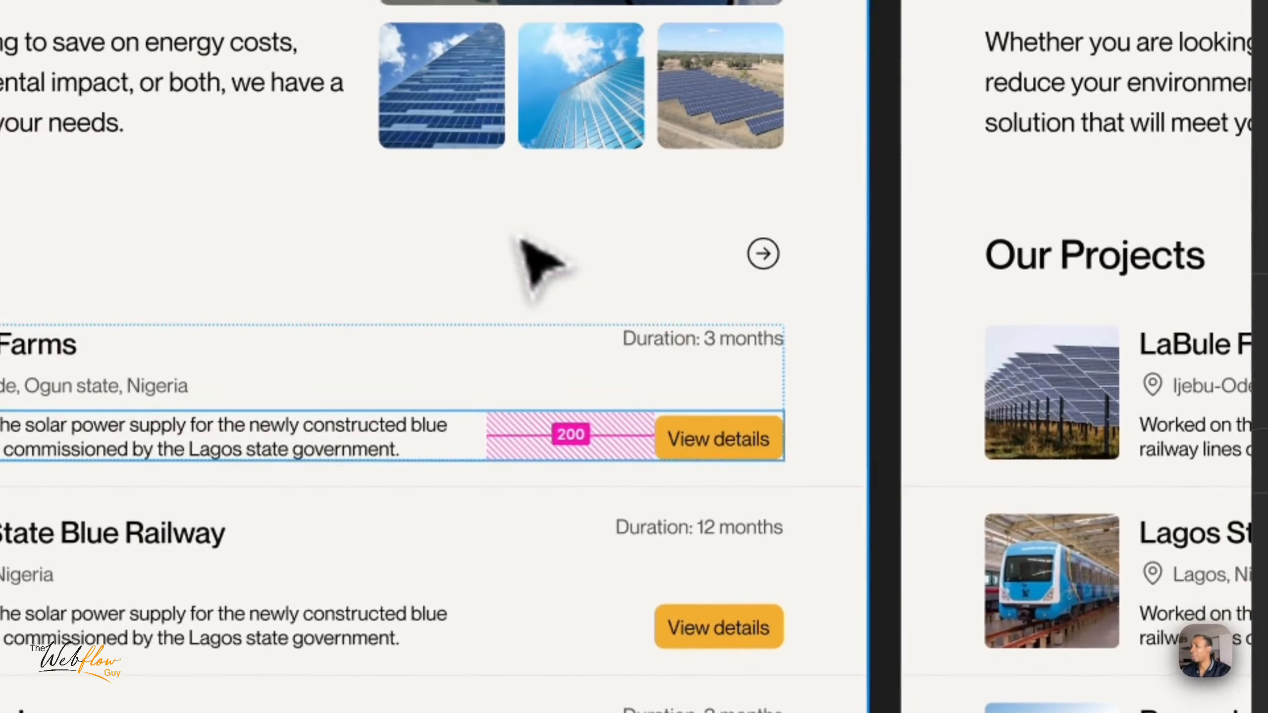
pyautogui.scroll(5, 537, 263)
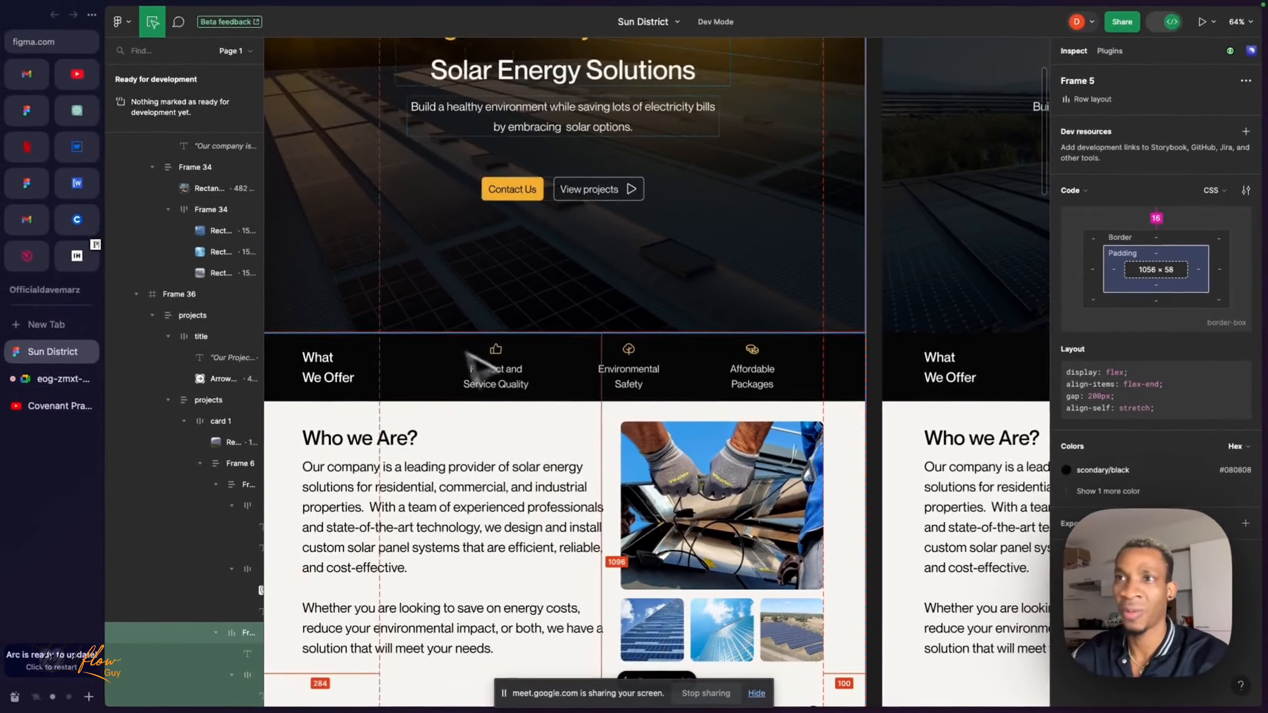
pyautogui.scroll(-3, 410, 331)
pyautogui.click(63, 138)
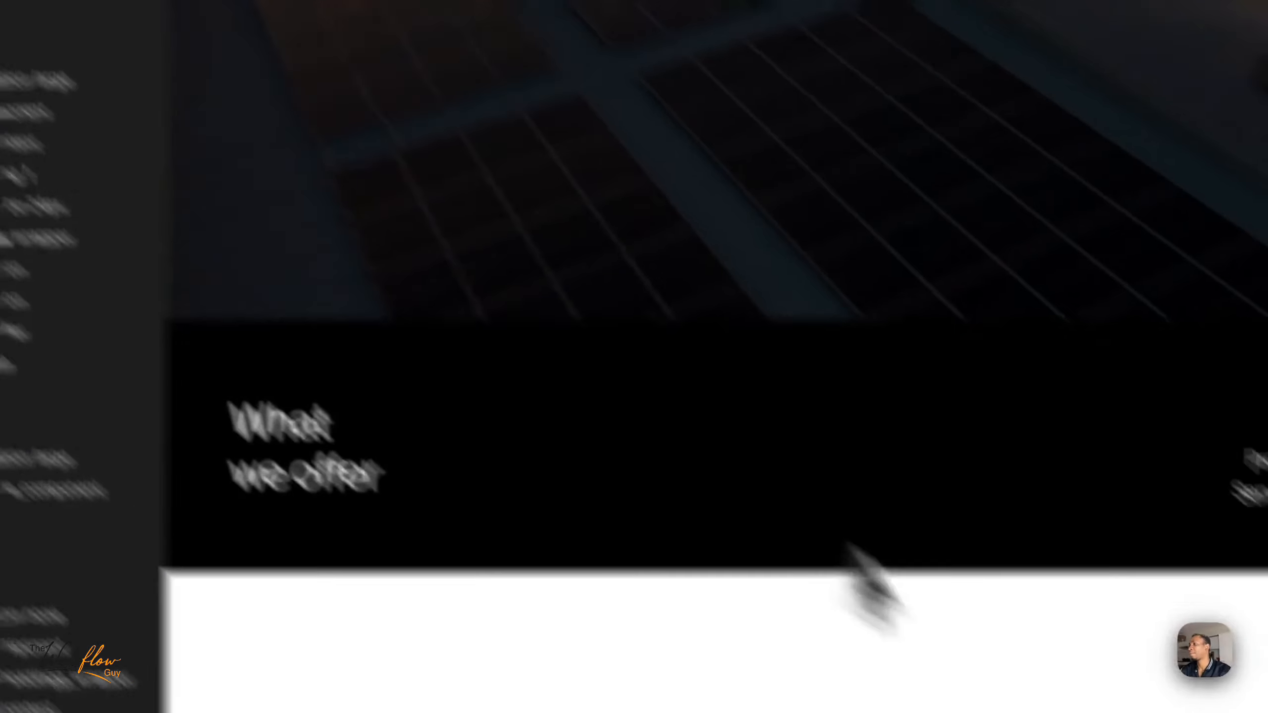
# - Select project-item_right, switch to Figma to review the LaBule Farms card layout, and return to Webflow
pyautogui.scroll(-10, 851, 500)
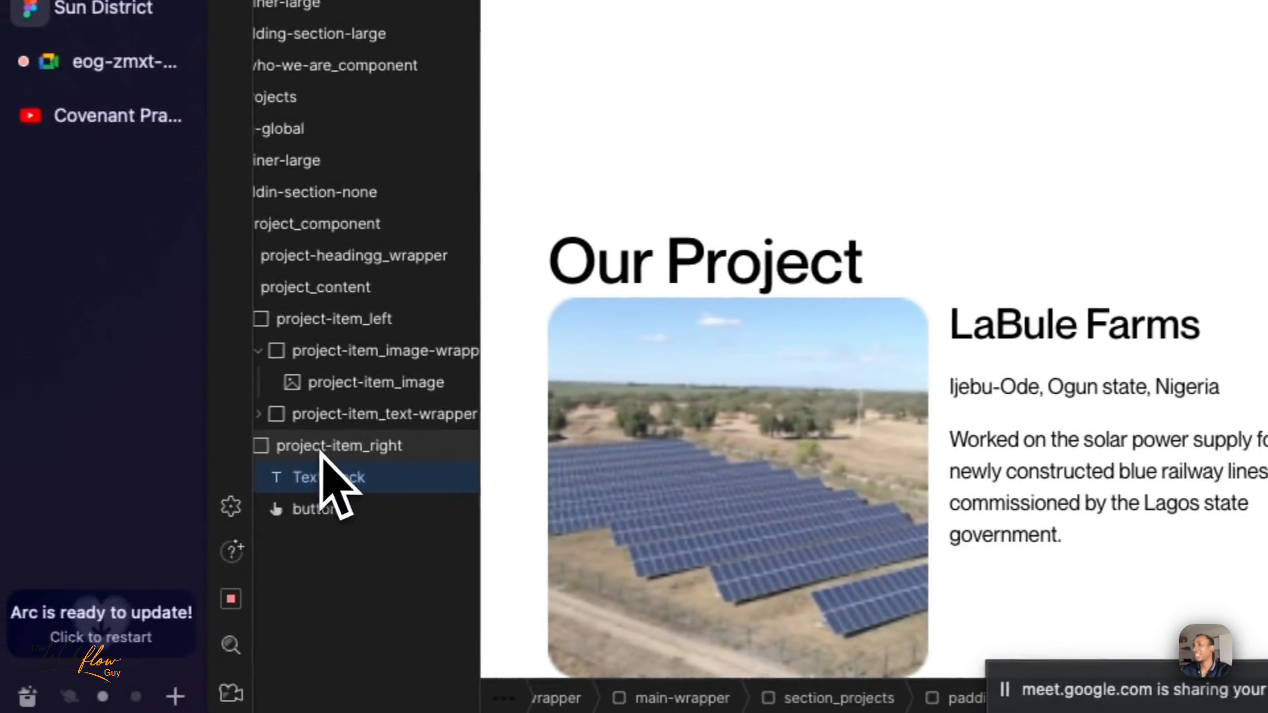
pyautogui.click(321, 447)
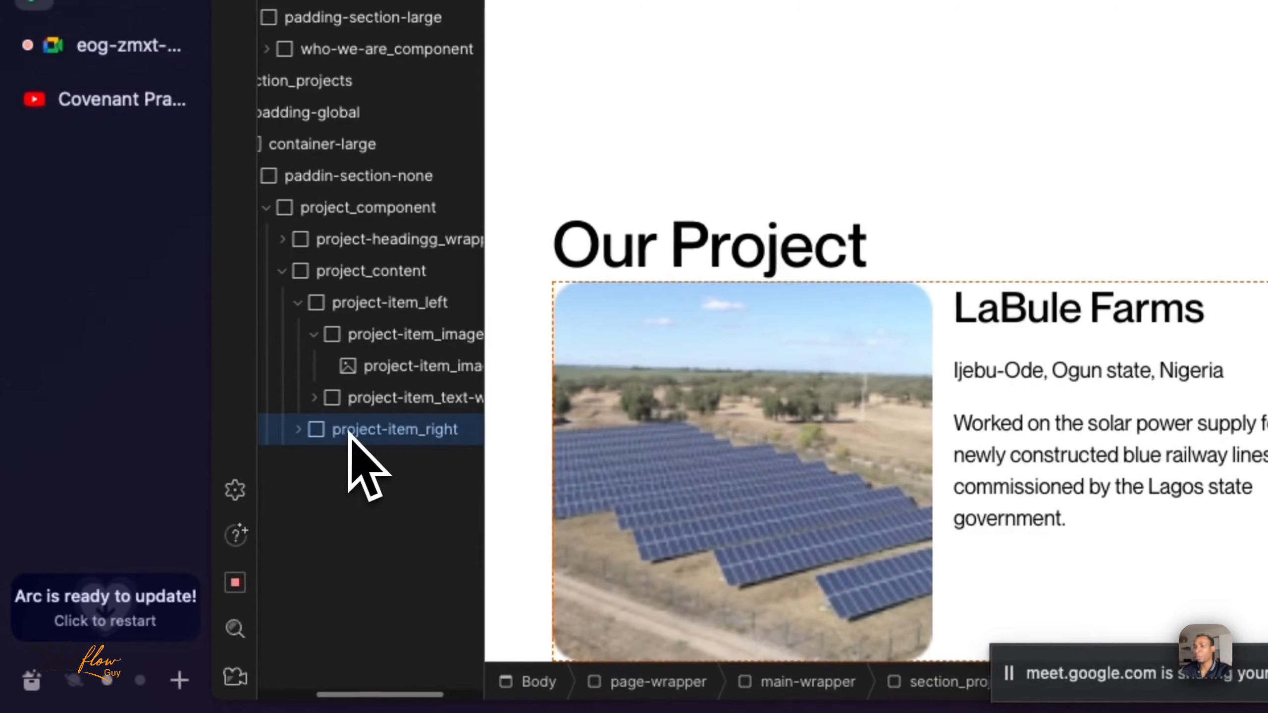
pyautogui.hscroll(2, 348, 433)
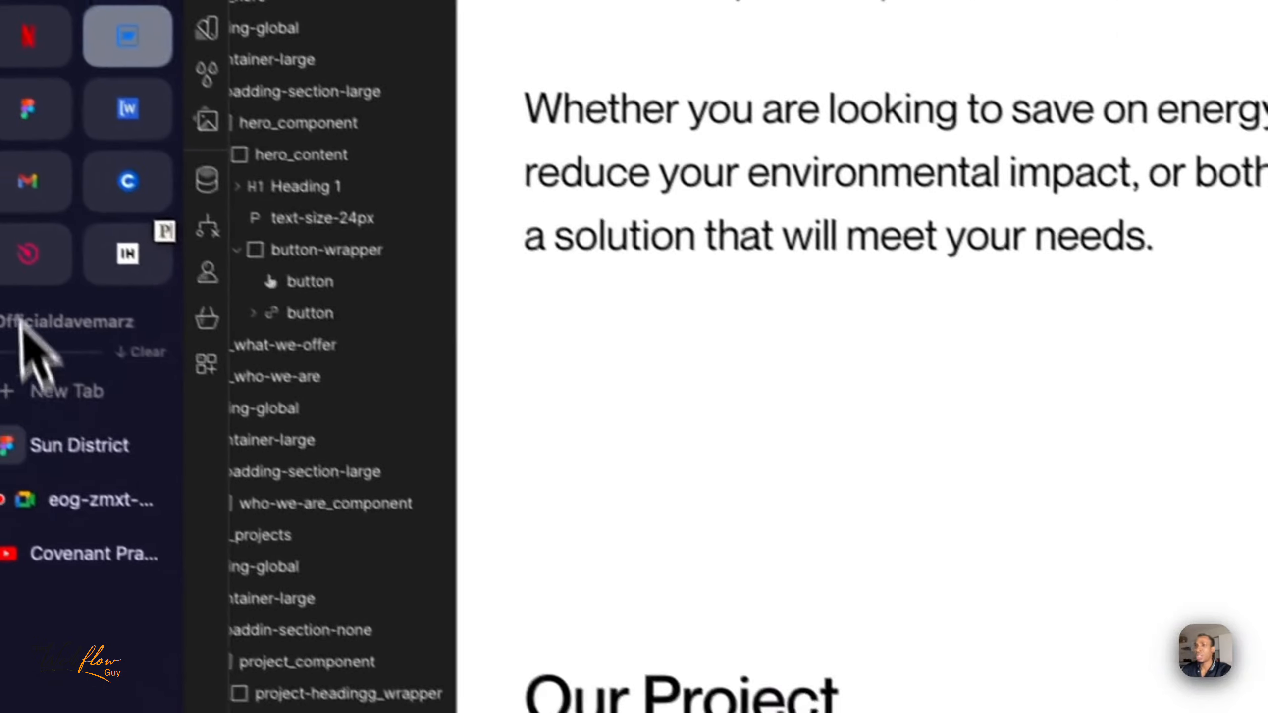
pyautogui.click(75, 443)
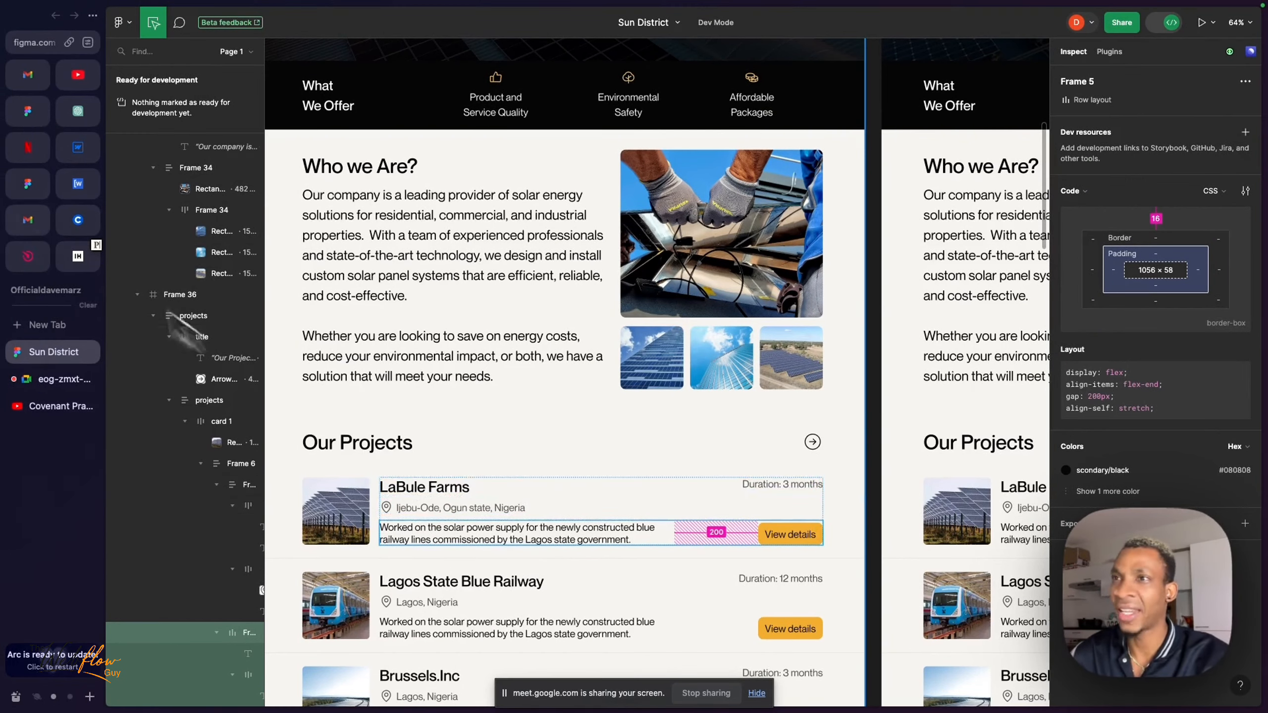
pyautogui.click(77, 147)
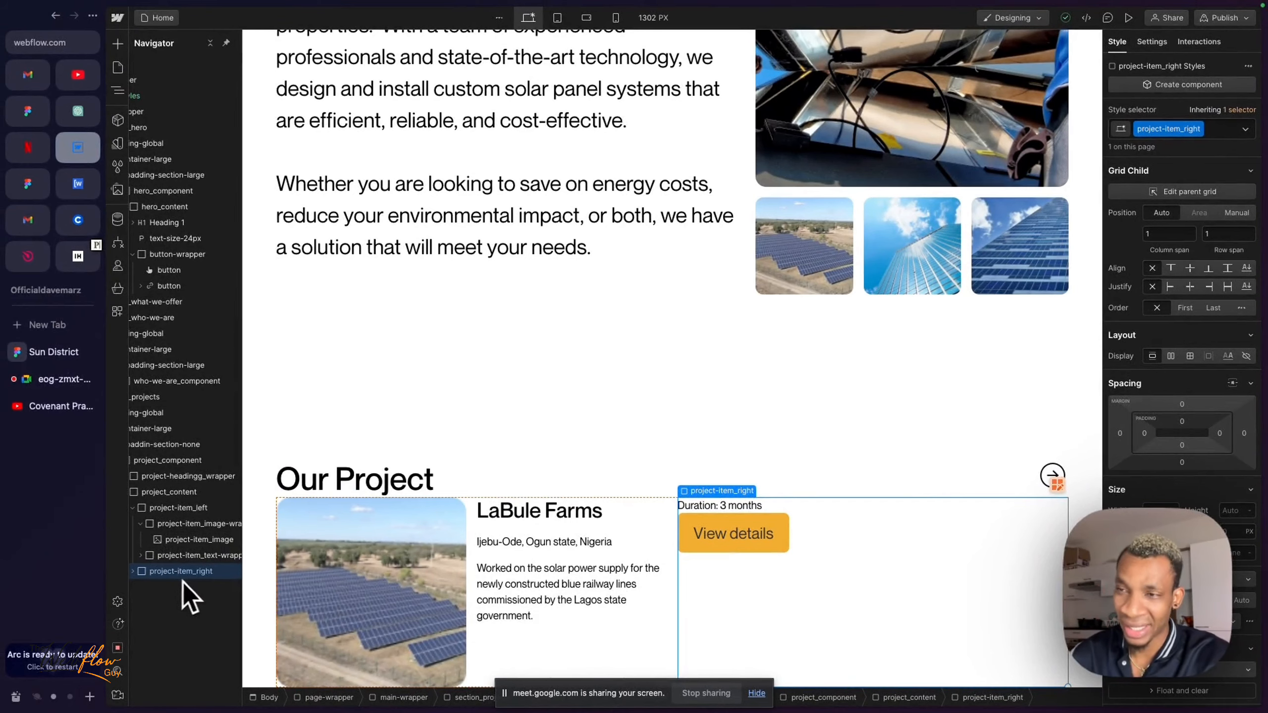
# - Expand project-item_right in the element tree and set its grid child justification to end and alignment to stretch
pyautogui.hscroll(-1, 170, 580)
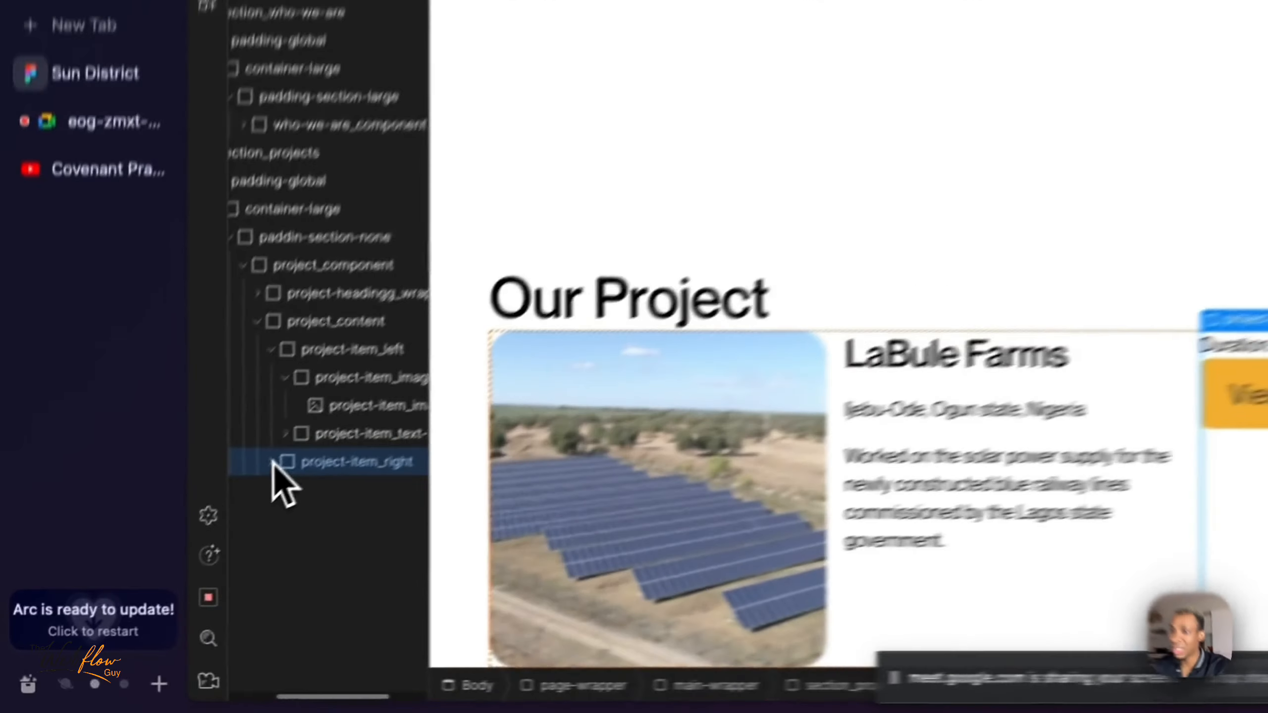
pyautogui.click(152, 571)
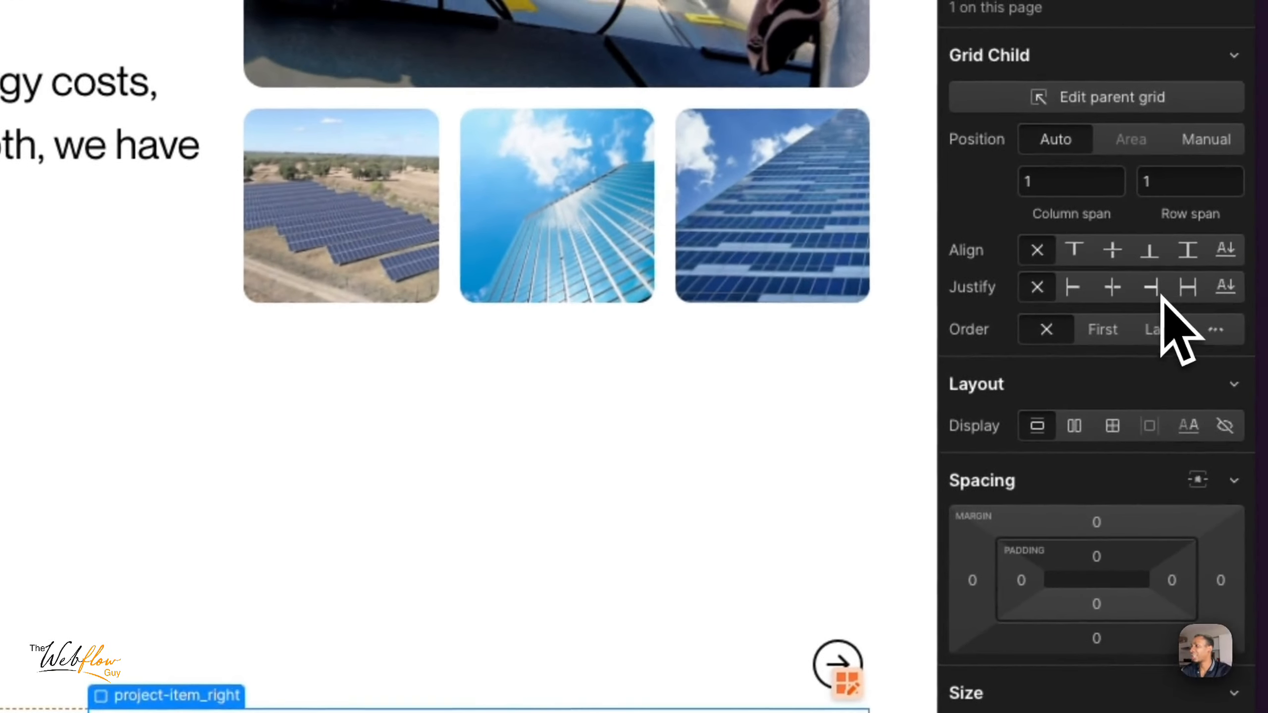
pyautogui.click(1161, 296)
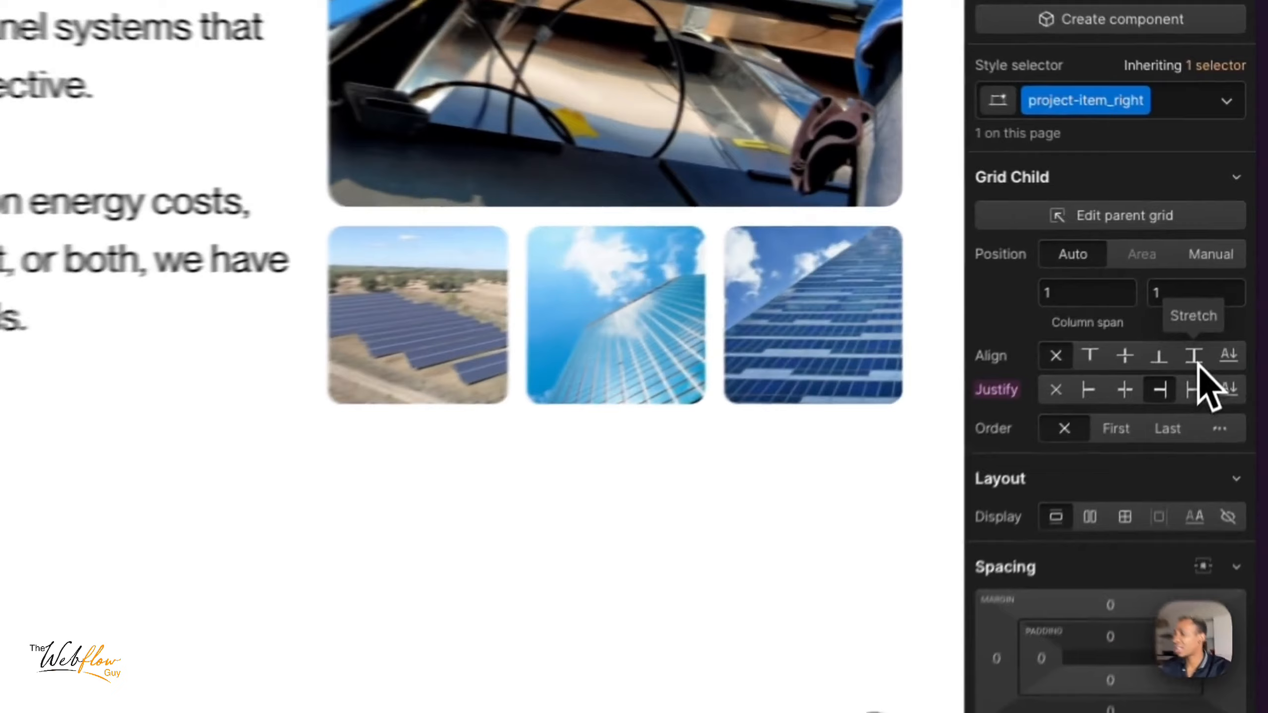
pyautogui.click(1228, 270)
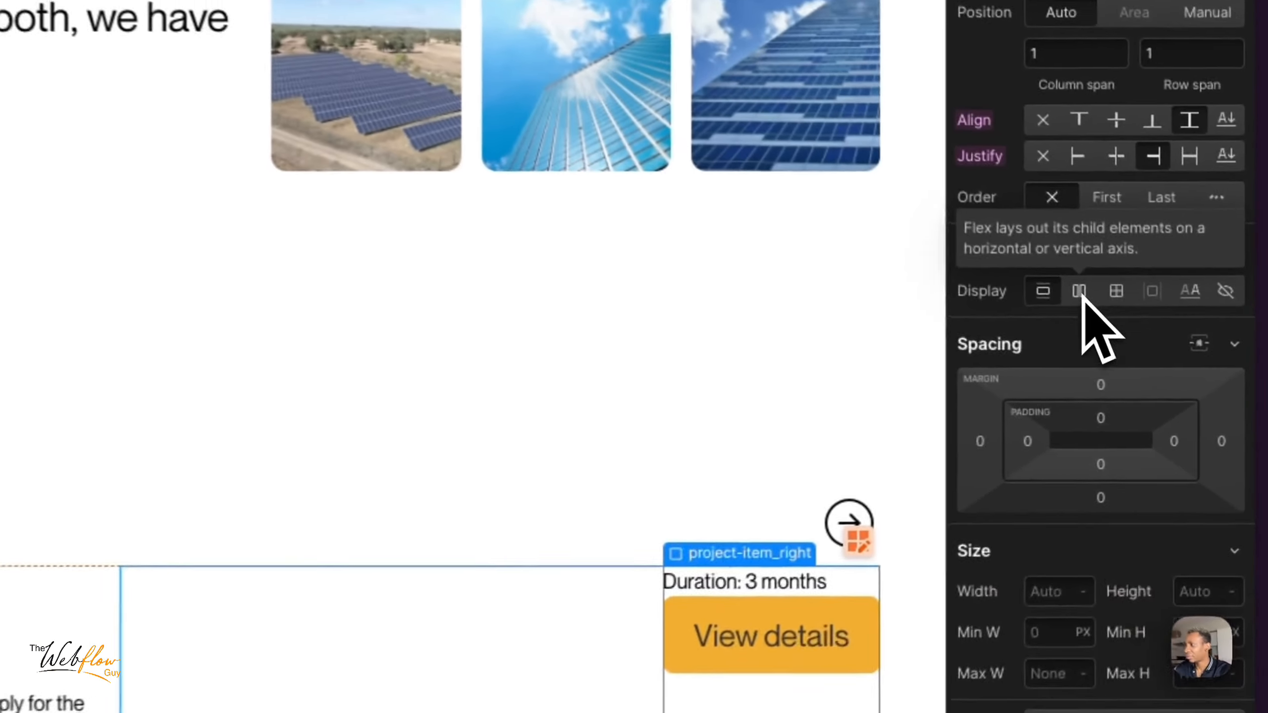
# - Make project-item_right a vertical flex container with its children justified to the center
pyautogui.click(1171, 356)
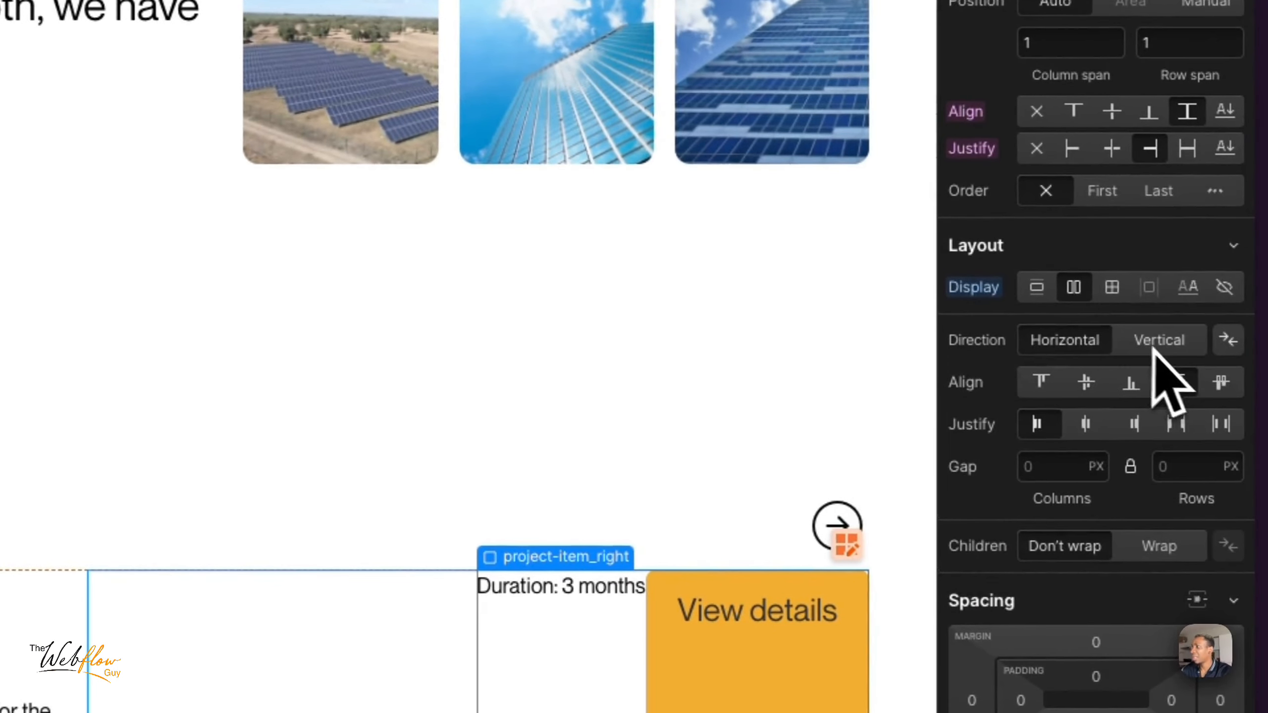
pyautogui.click(1169, 349)
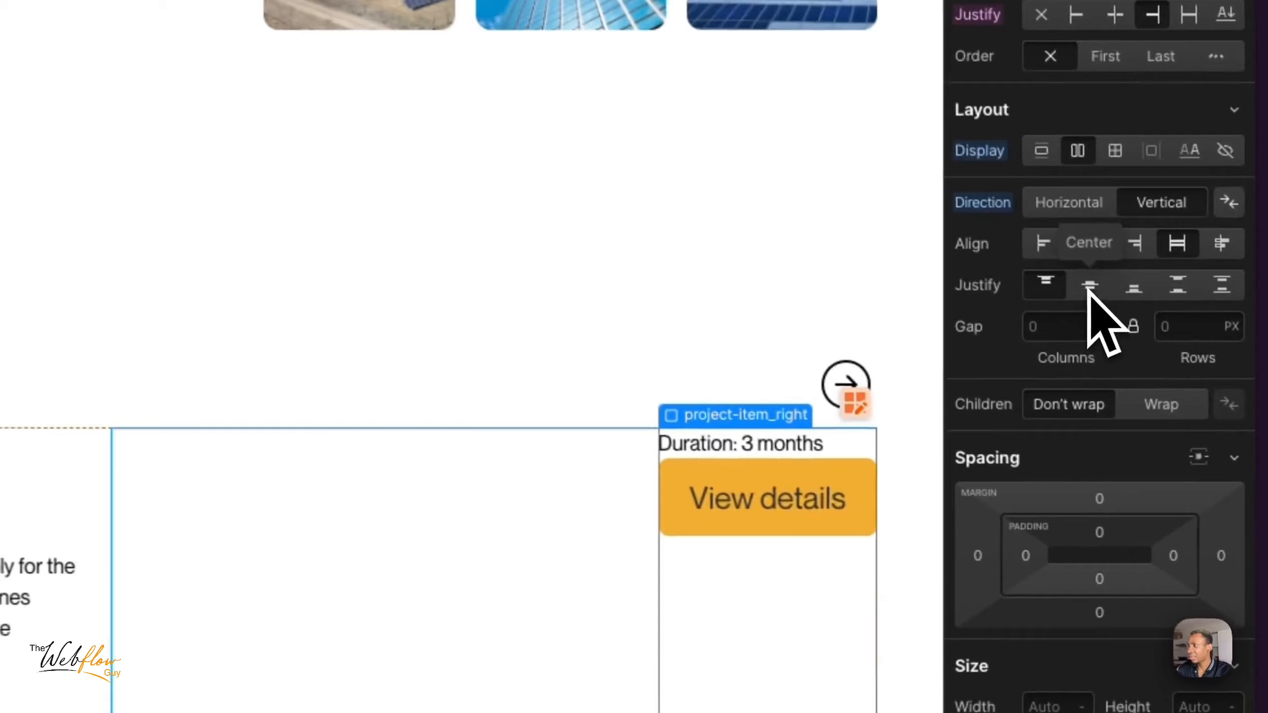
pyautogui.click(1177, 426)
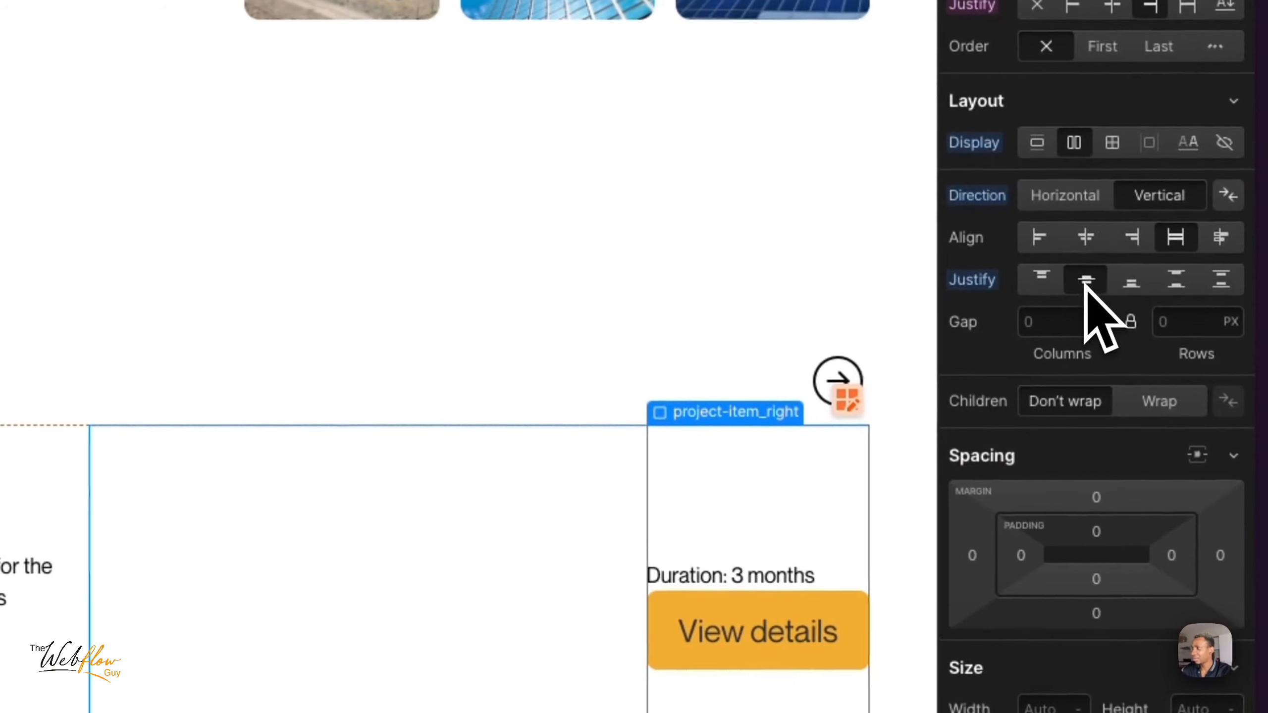
# - Distribute the children of project-item_right vertically with space between them
pyautogui.click(1131, 281)
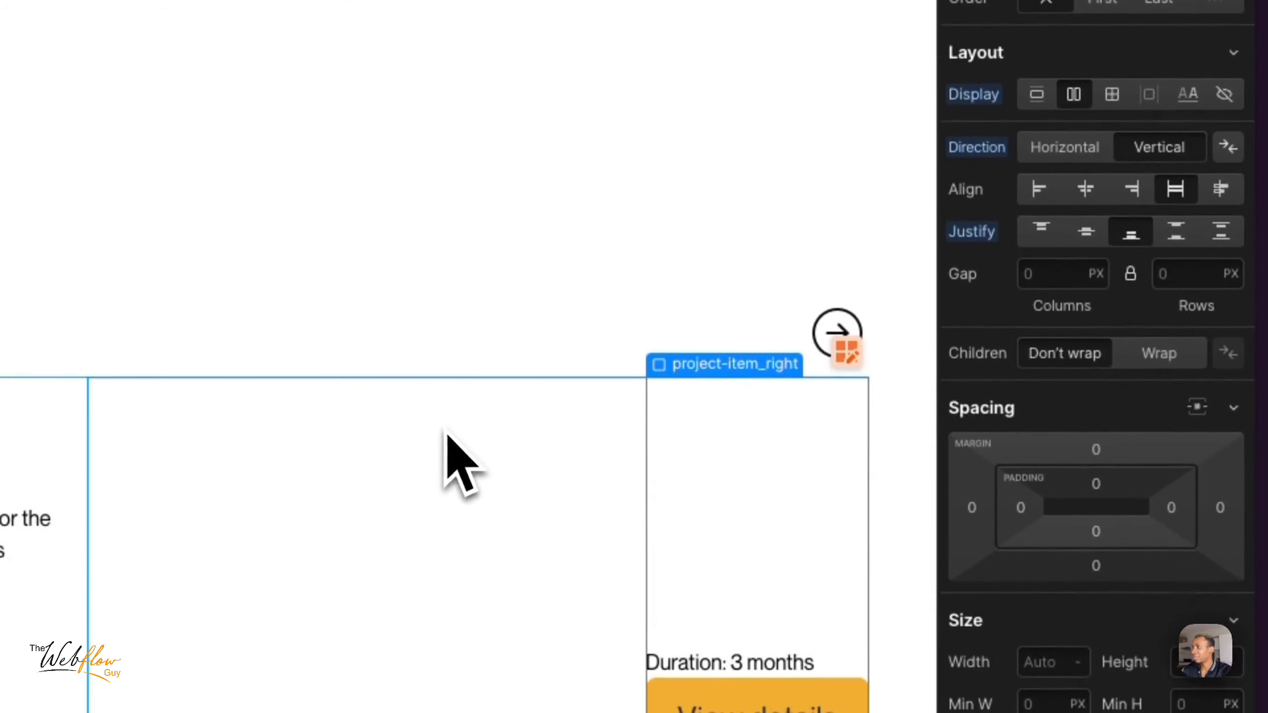
pyautogui.click(1178, 228)
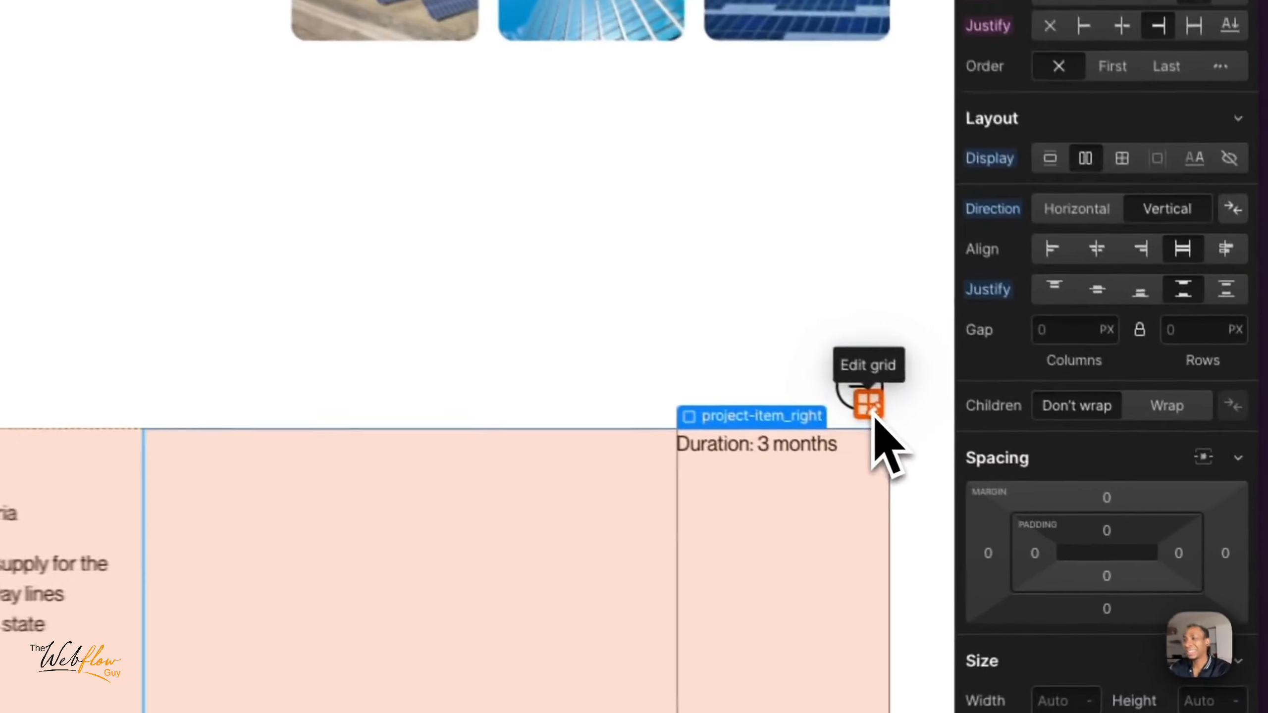
# - Edit the project_content grid so its first column is 2fr wide
pyautogui.click(1056, 484)
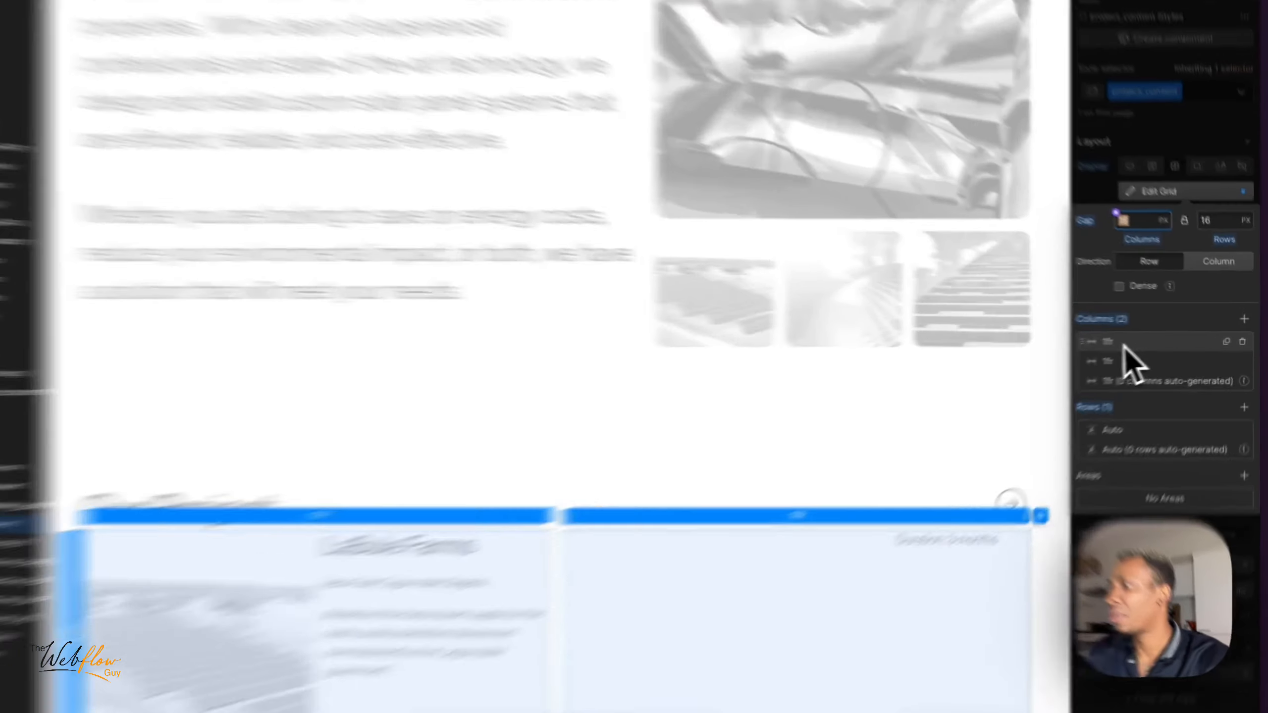
pyautogui.click(1130, 339)
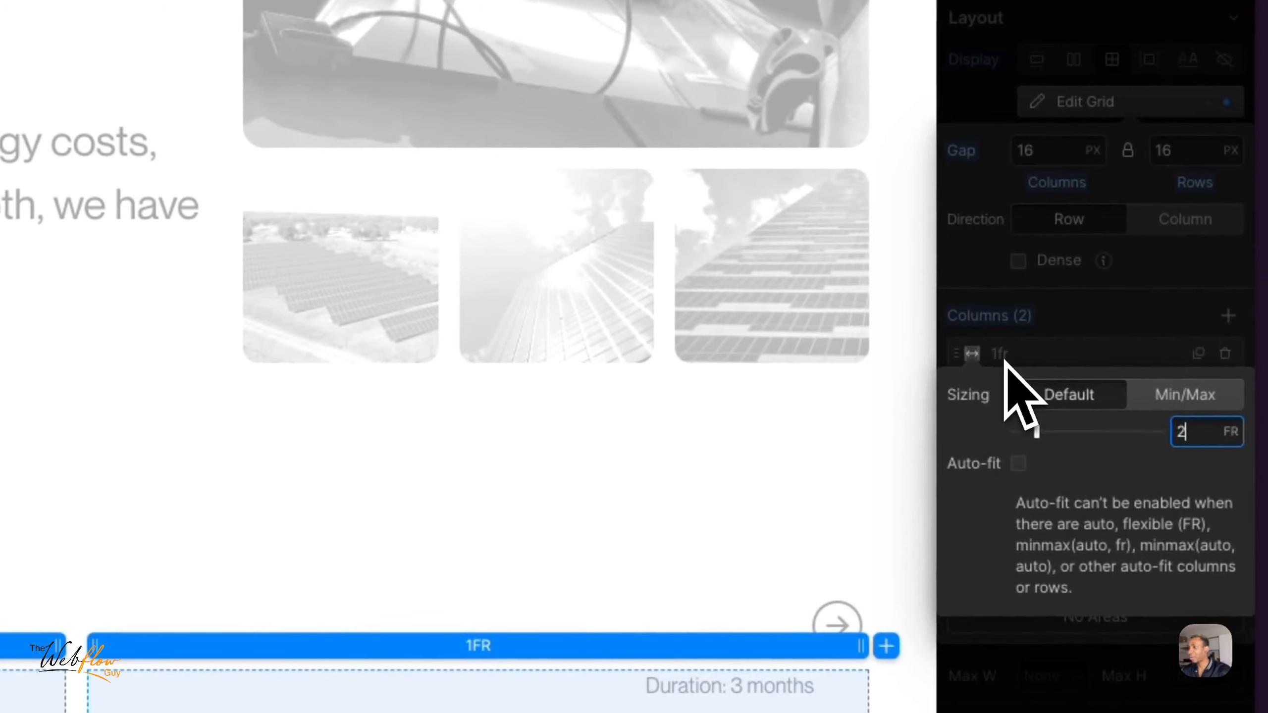
pyautogui.press('Return')
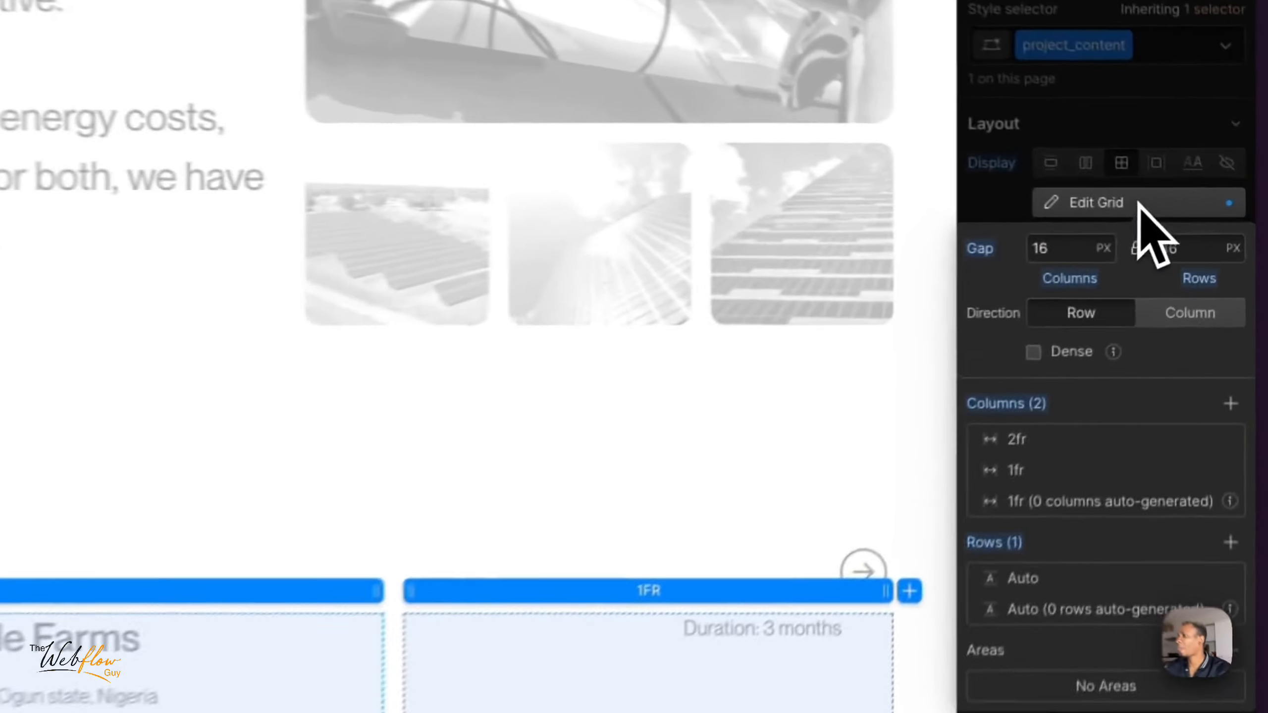
pyautogui.click(1199, 214)
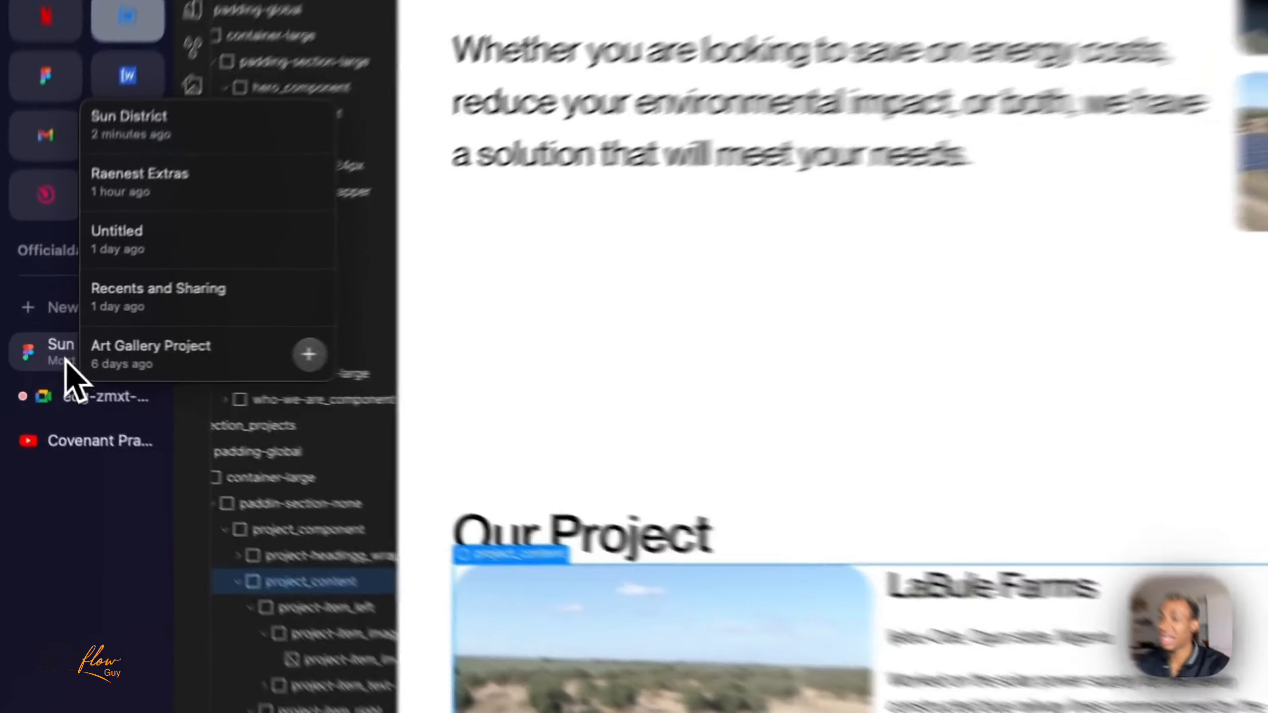
# - Switch to Figma to inspect the spacing inside the LaBule Farms card, and return to Webflow
pyautogui.click(67, 357)
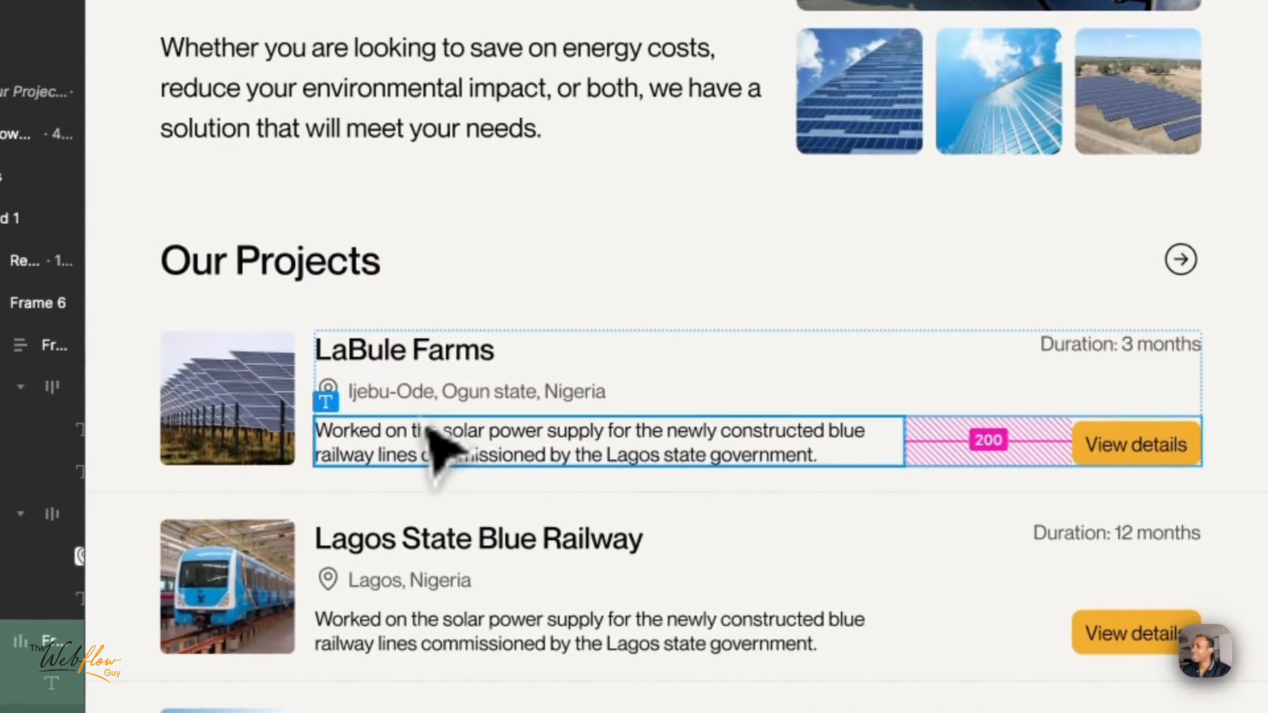
pyautogui.doubleClick(419, 439)
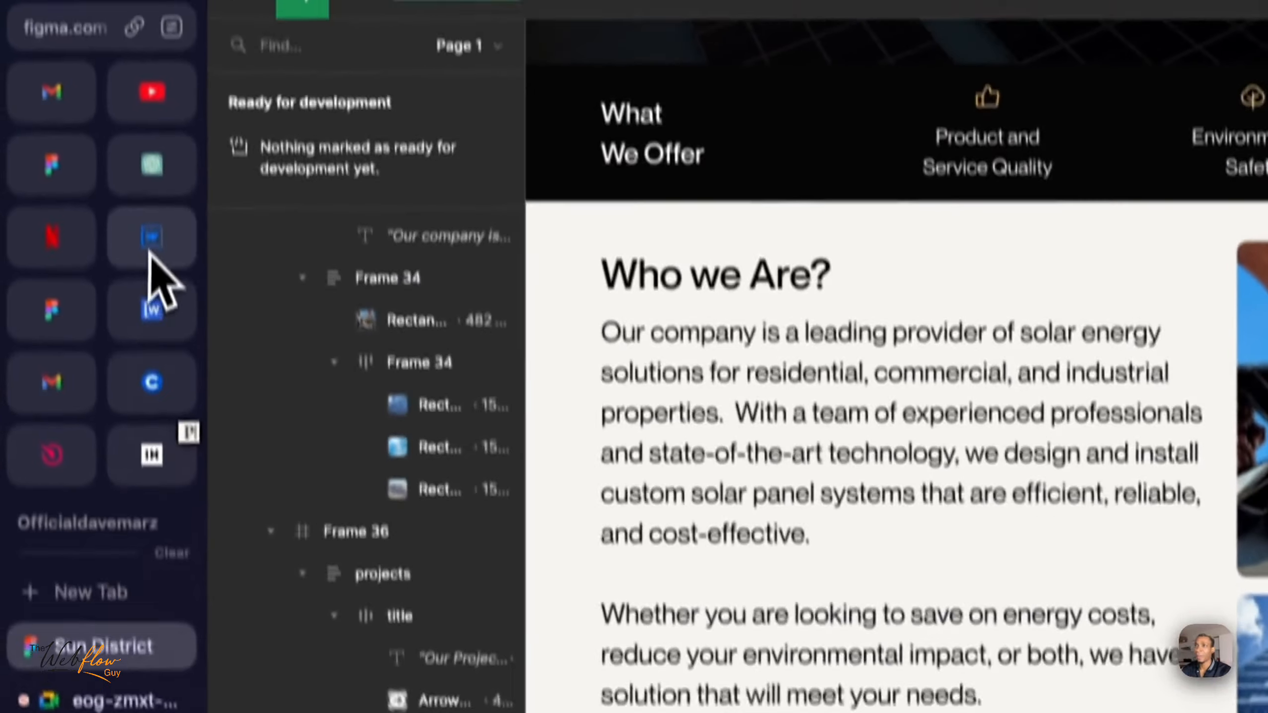
pyautogui.click(153, 283)
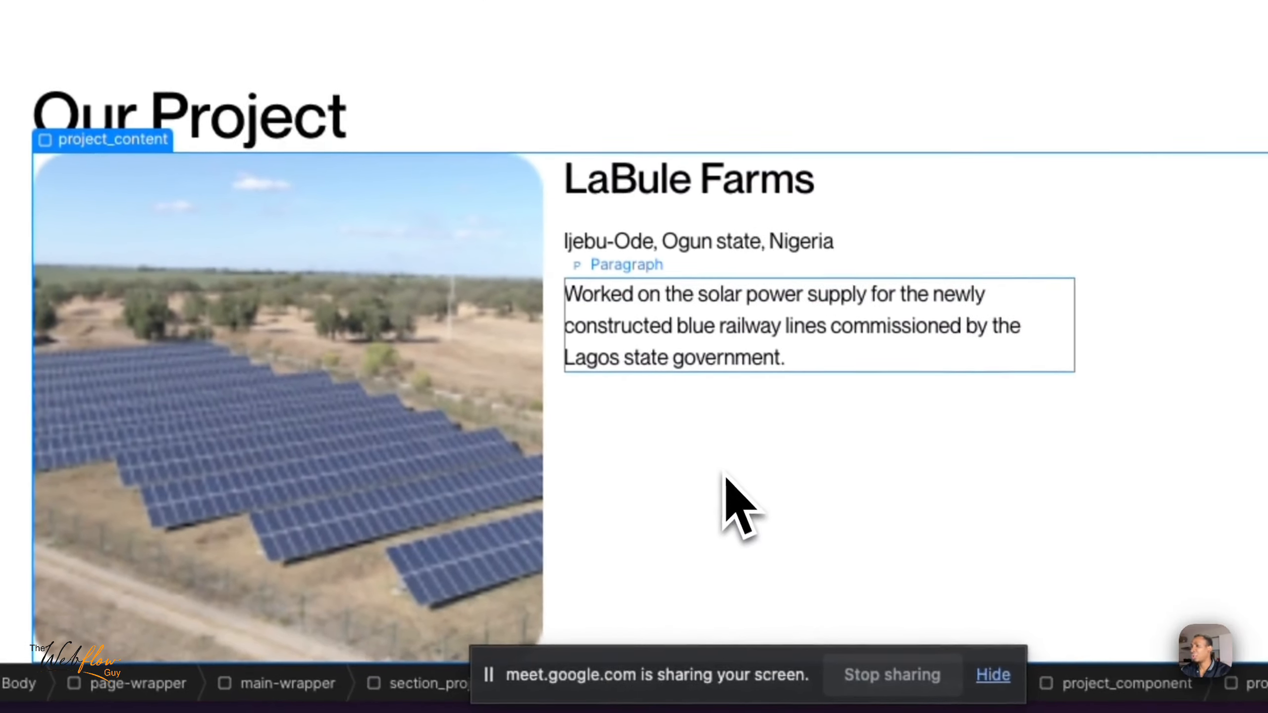
# - Reset the width of project-item_image and enlarge the image slightly on the canvas
pyautogui.click(376, 417)
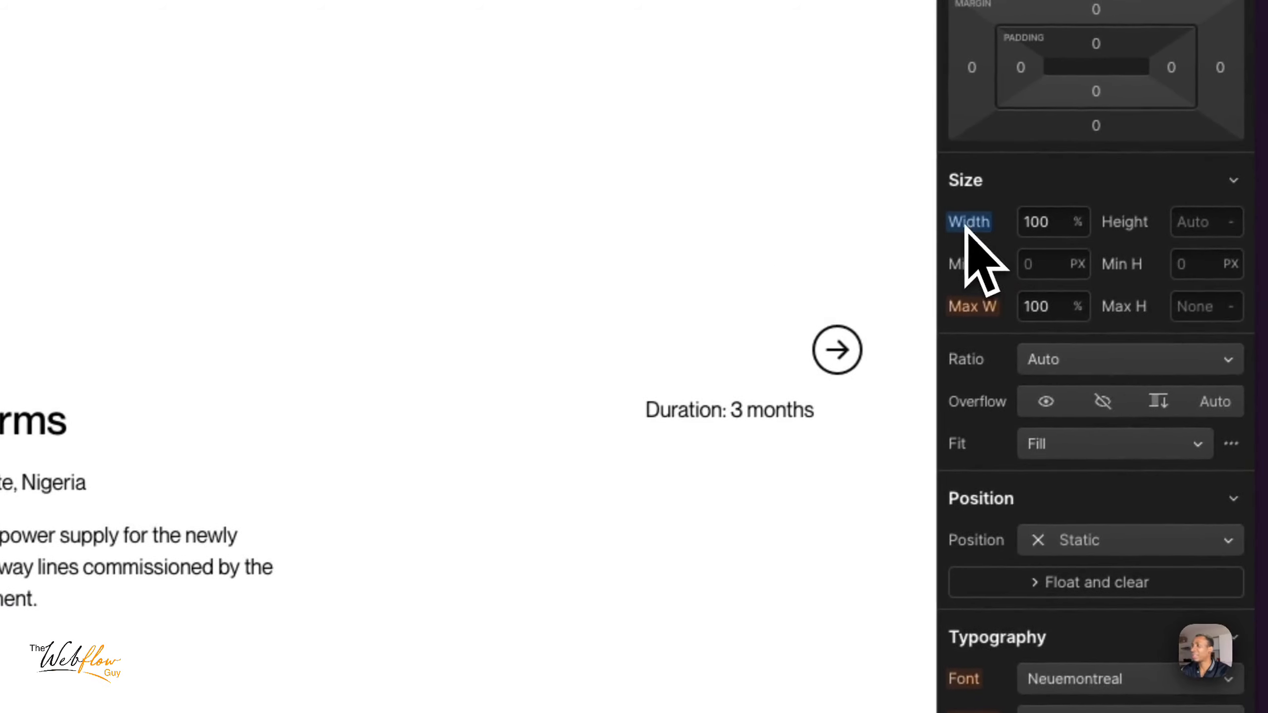
pyautogui.click(966, 223)
pyautogui.click(976, 262)
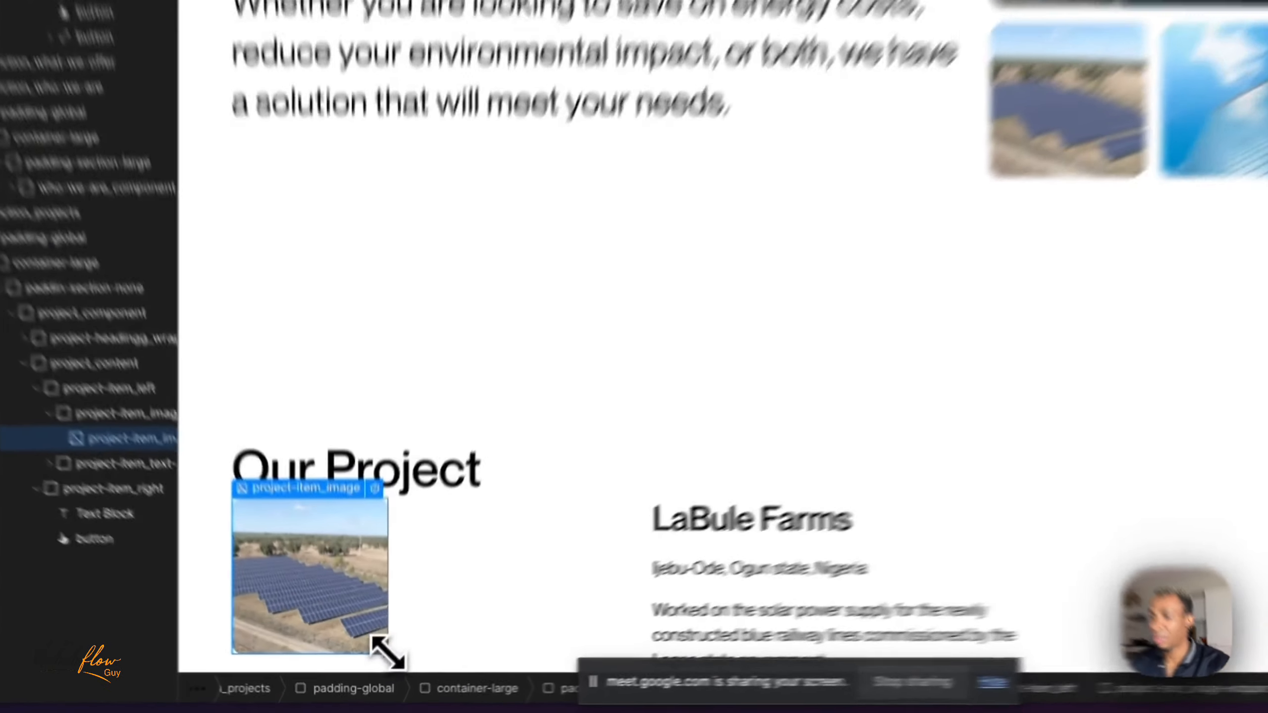
pyautogui.moveTo(386, 651); pyautogui.dragTo(413, 648)
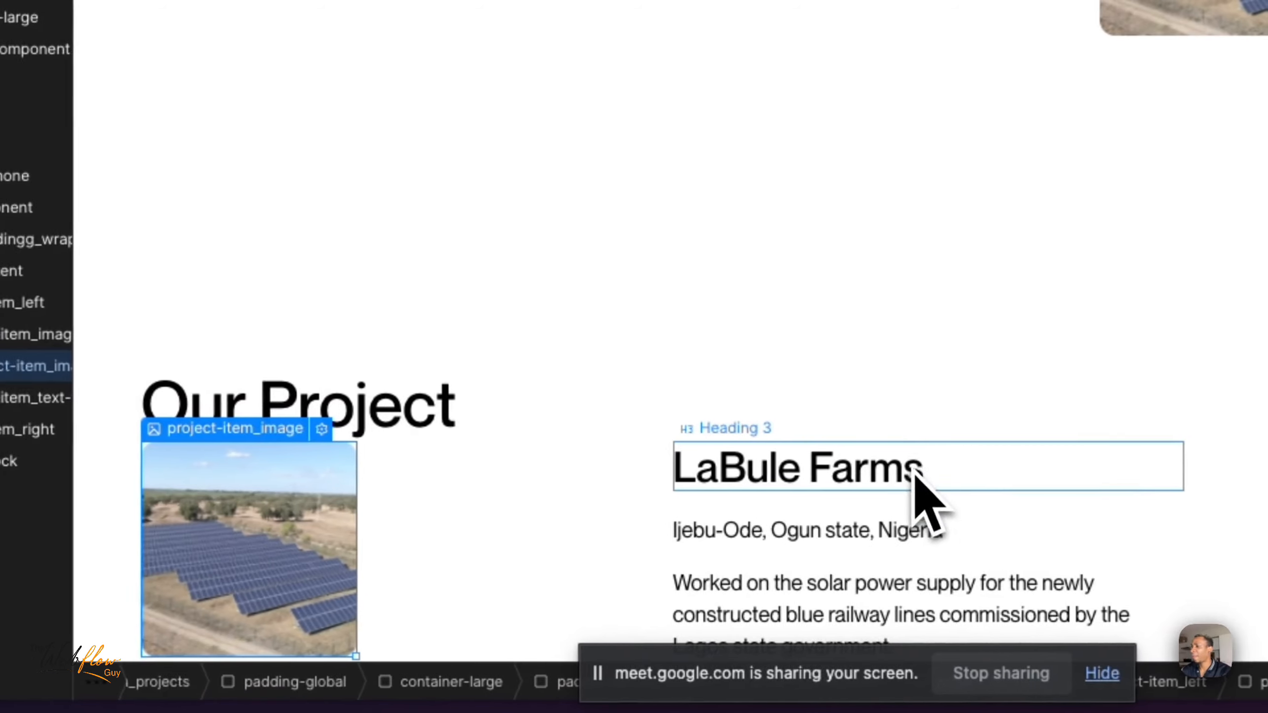
# - Collapse project-item_left and project-item_right in the element tree and select project_content
pyautogui.click(906, 509)
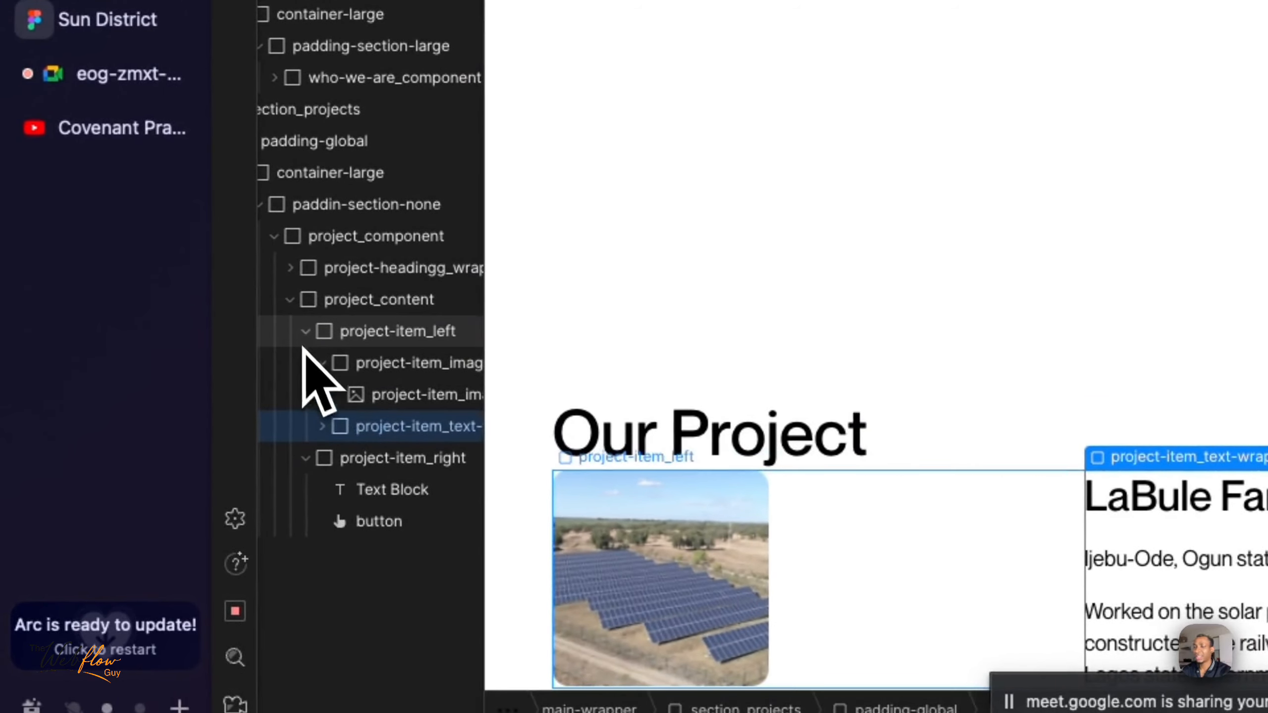
pyautogui.click(305, 331)
pyautogui.click(344, 309)
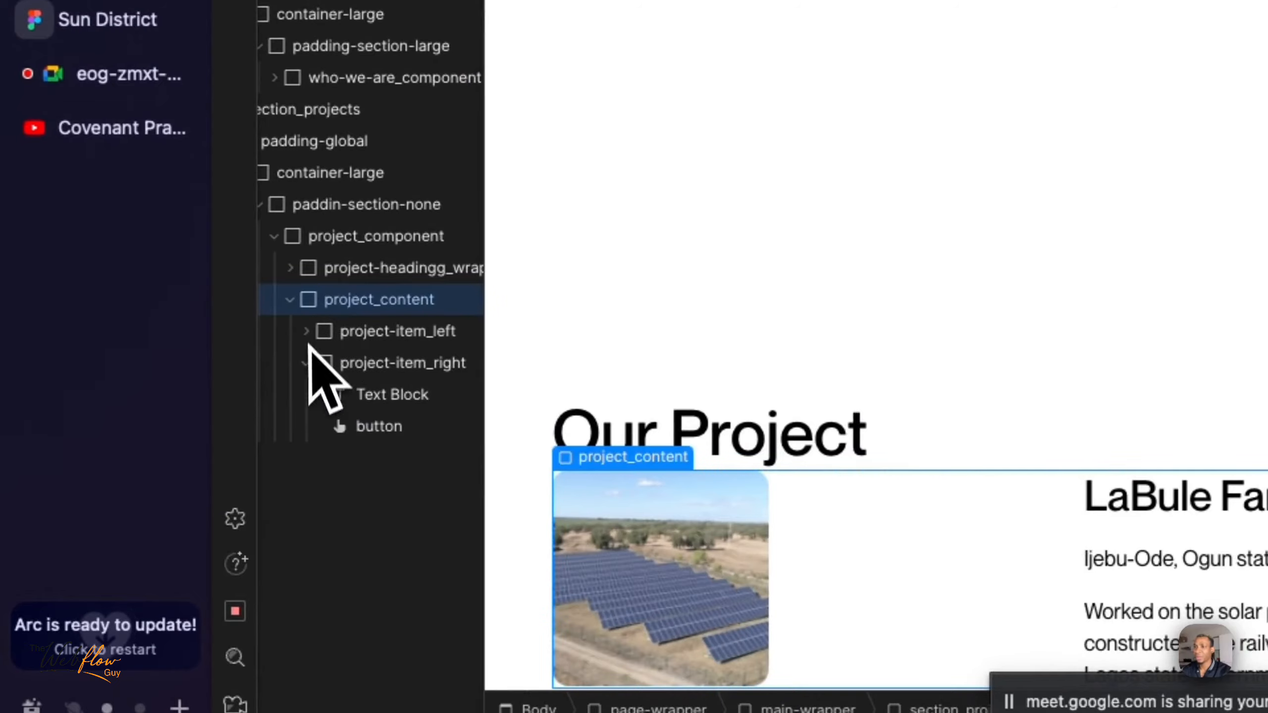
pyautogui.click(304, 366)
pyautogui.click(306, 368)
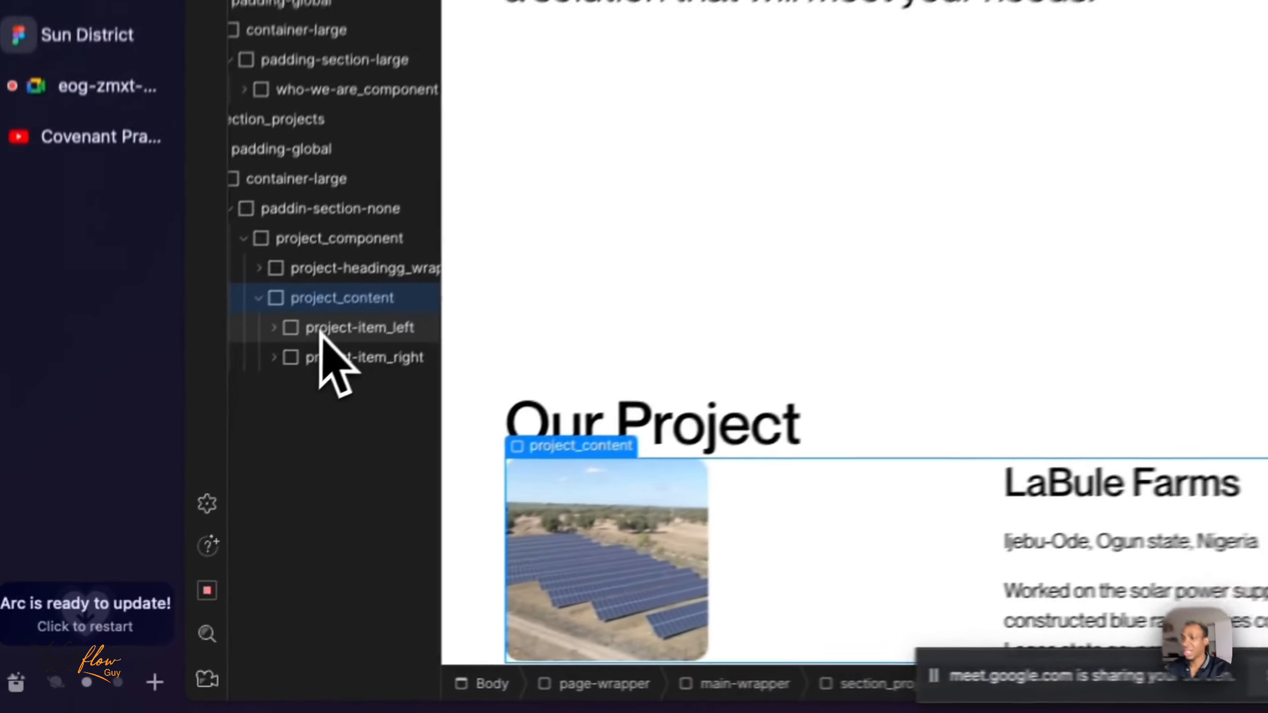
# - Justify project-item_left to the start as a grid child and align its own children horizontally to the start
pyautogui.click(177, 510)
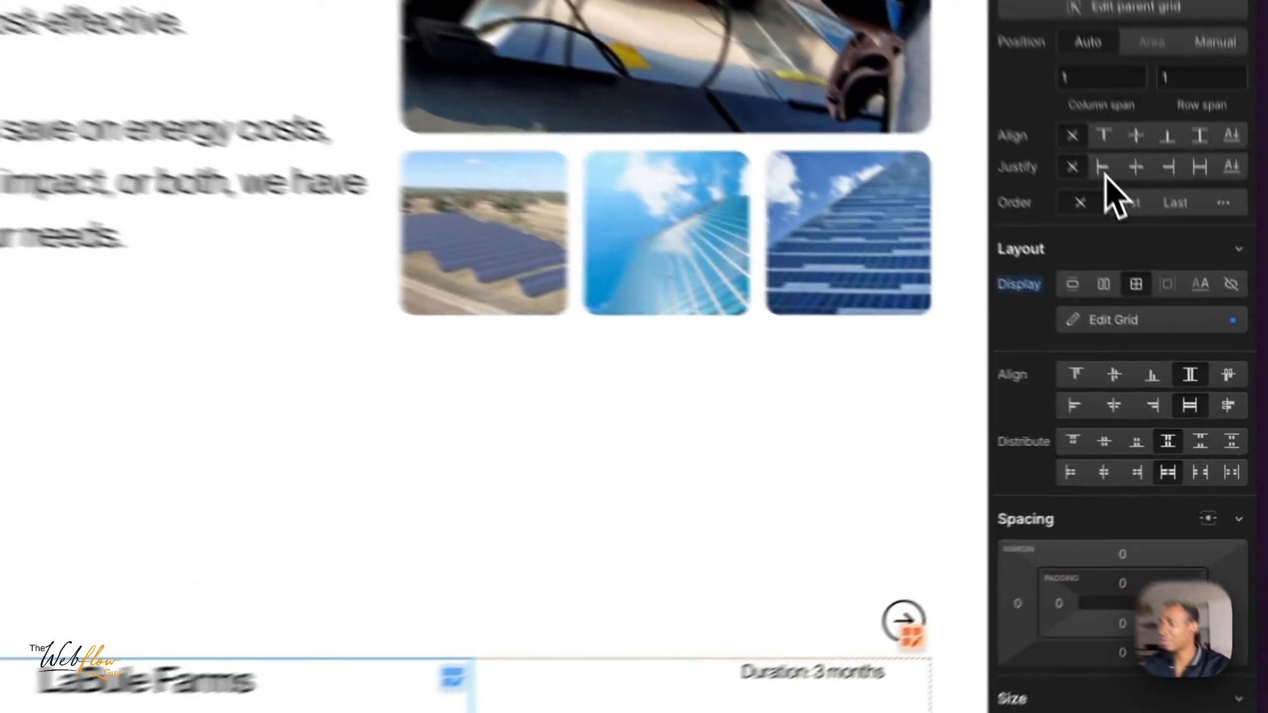
pyautogui.click(1169, 287)
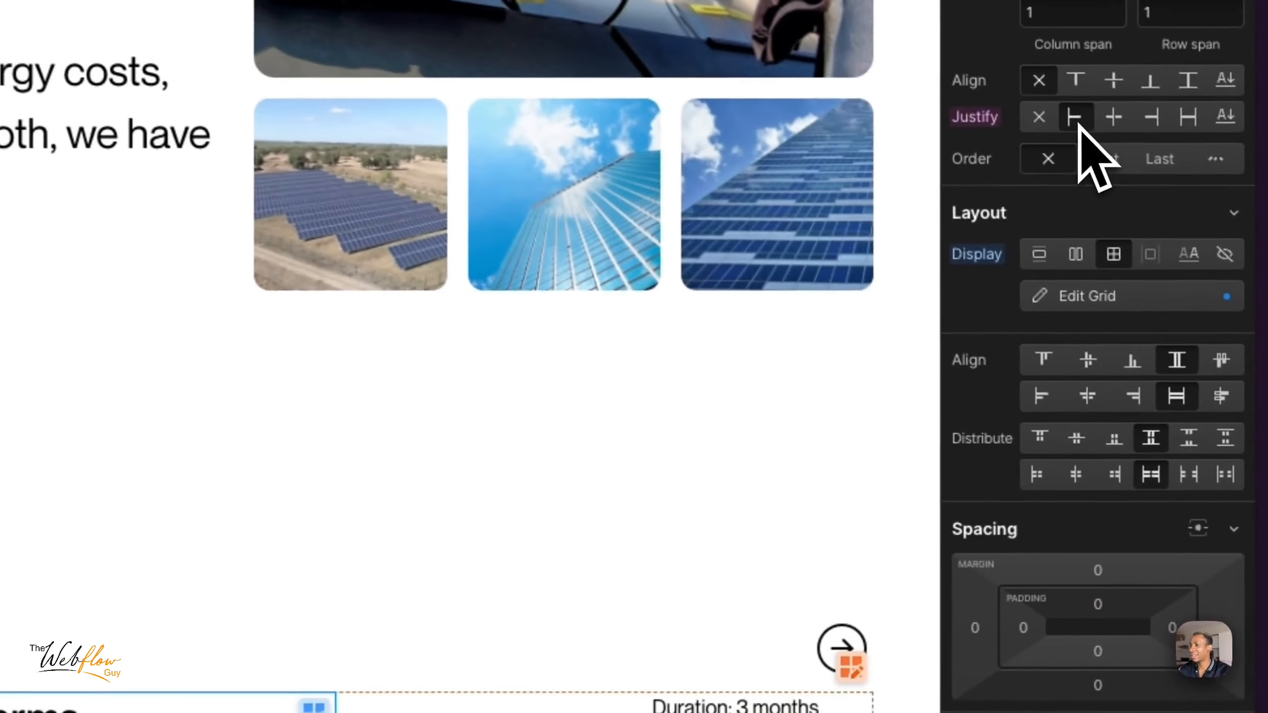
pyautogui.click(1041, 397)
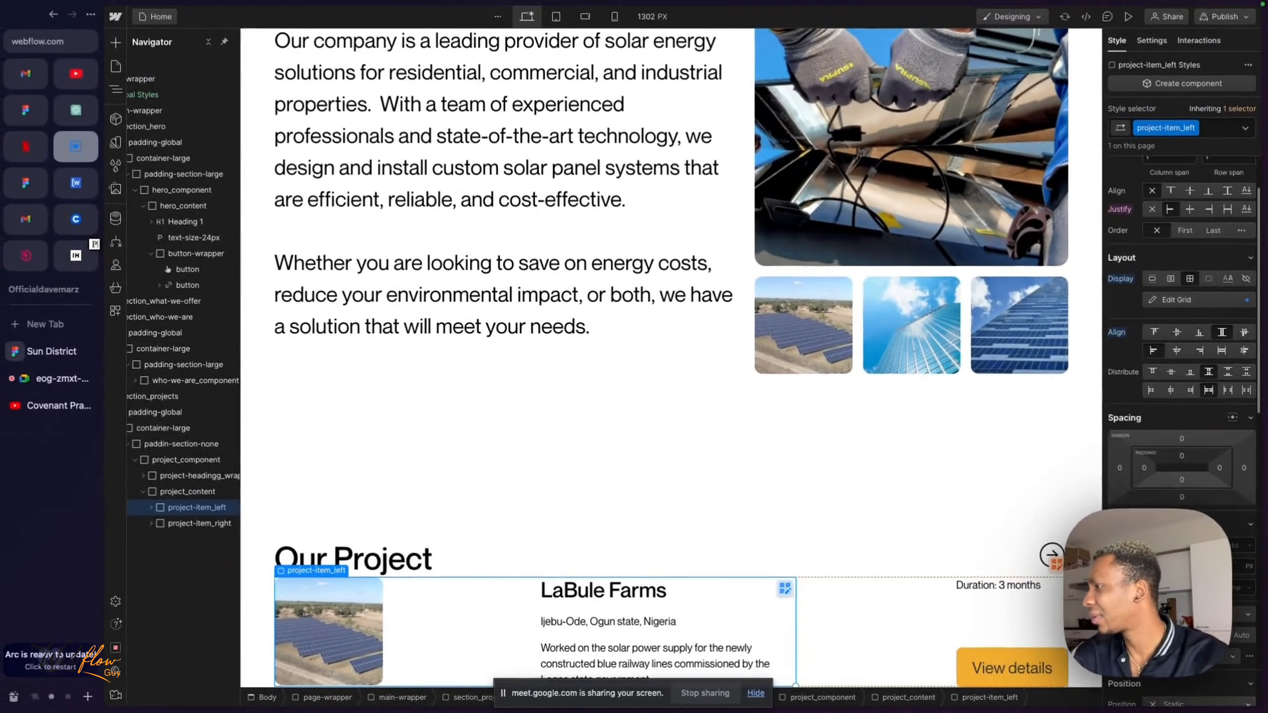
pyautogui.scroll(-2, 1181, 380)
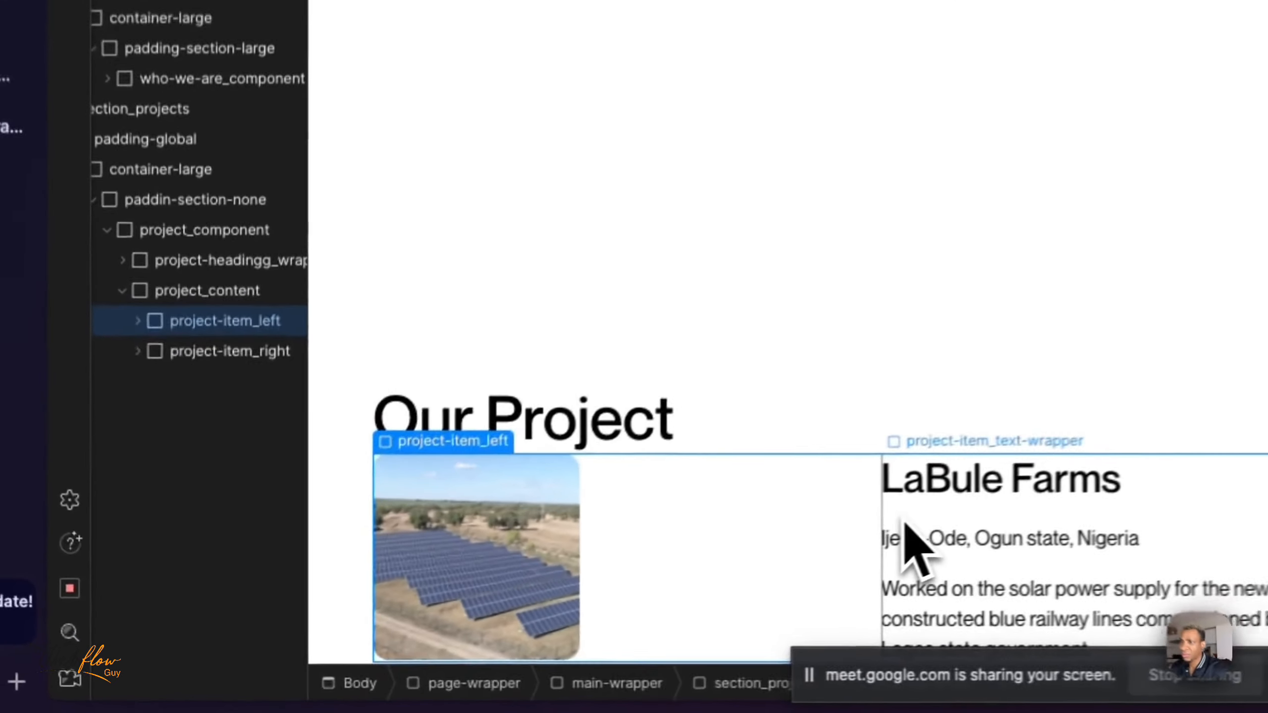
# - Expand project-item_left in the element tree and set the width of project-item_image-wrapper to 40%
pyautogui.click(907, 524)
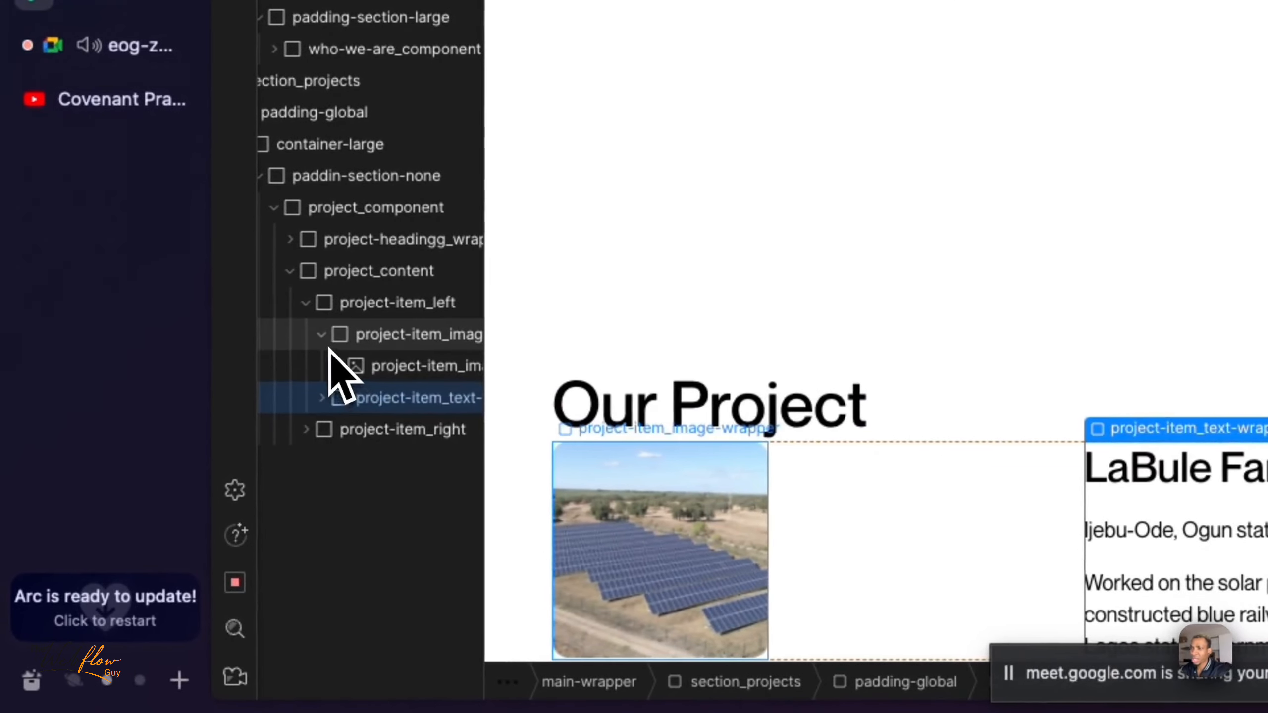
pyautogui.click(321, 335)
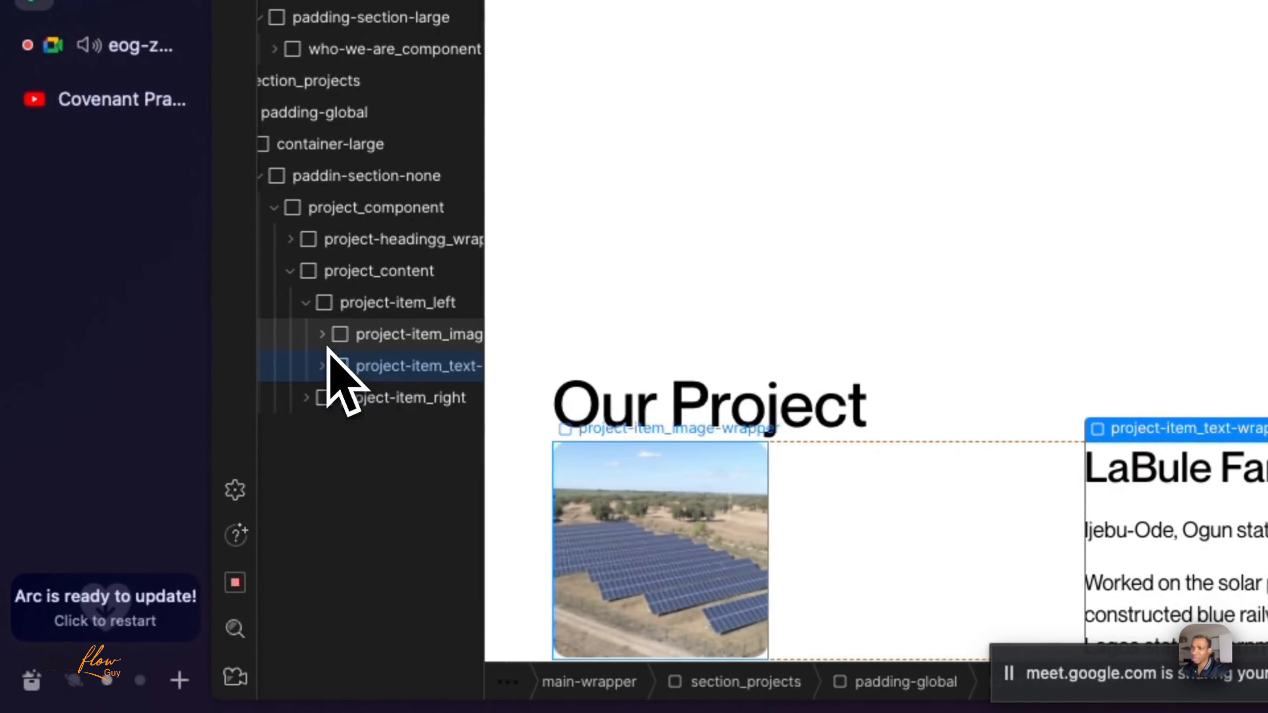
pyautogui.hscroll(2, 352, 354)
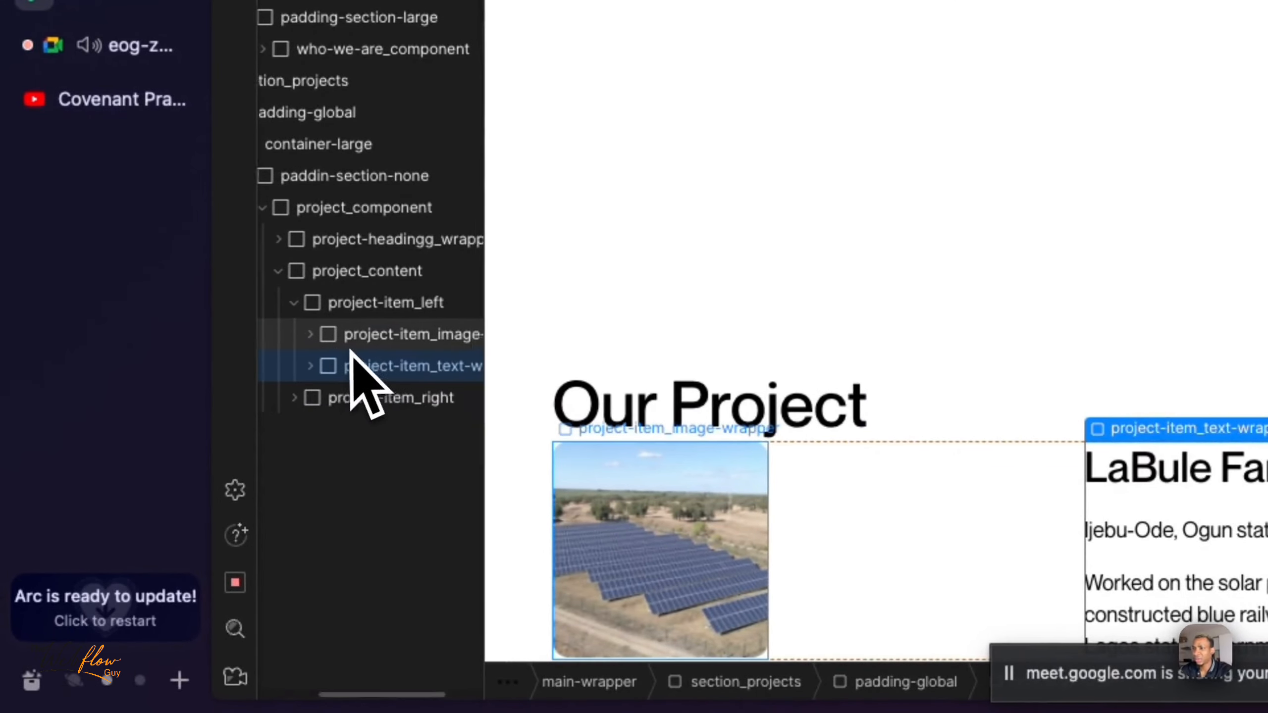
pyautogui.click(393, 339)
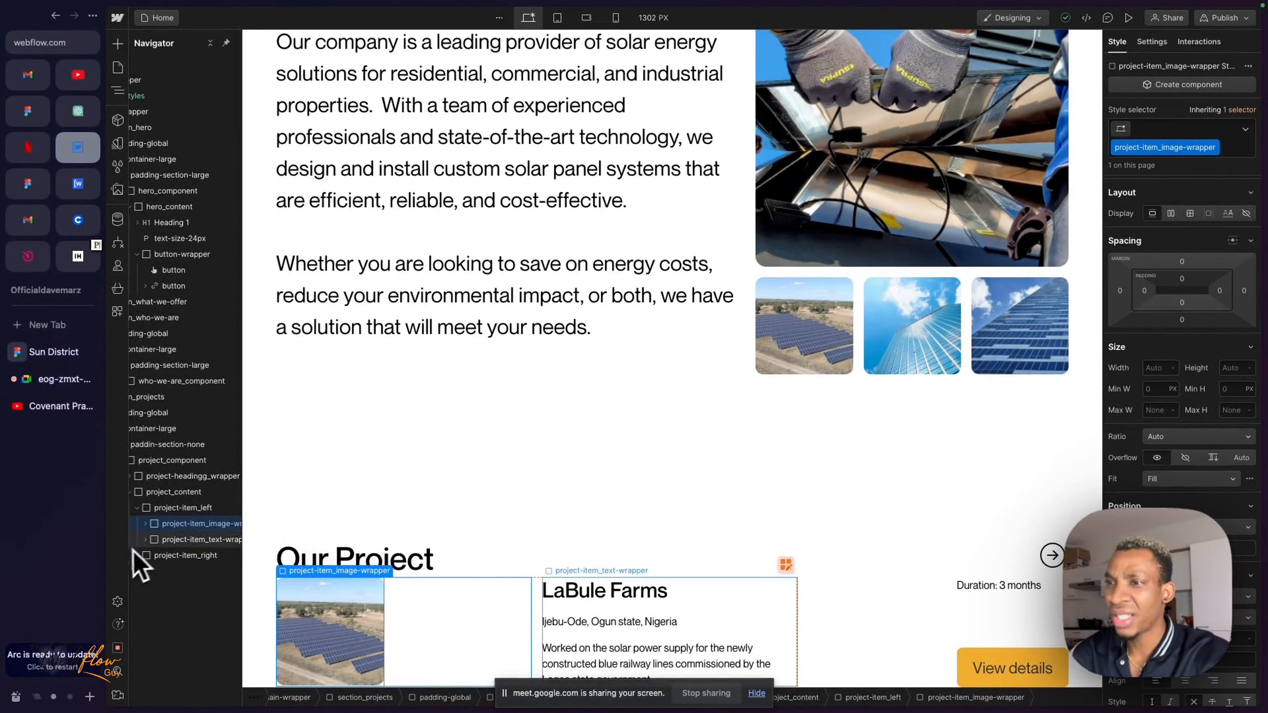
pyautogui.hscroll(2, 179, 525)
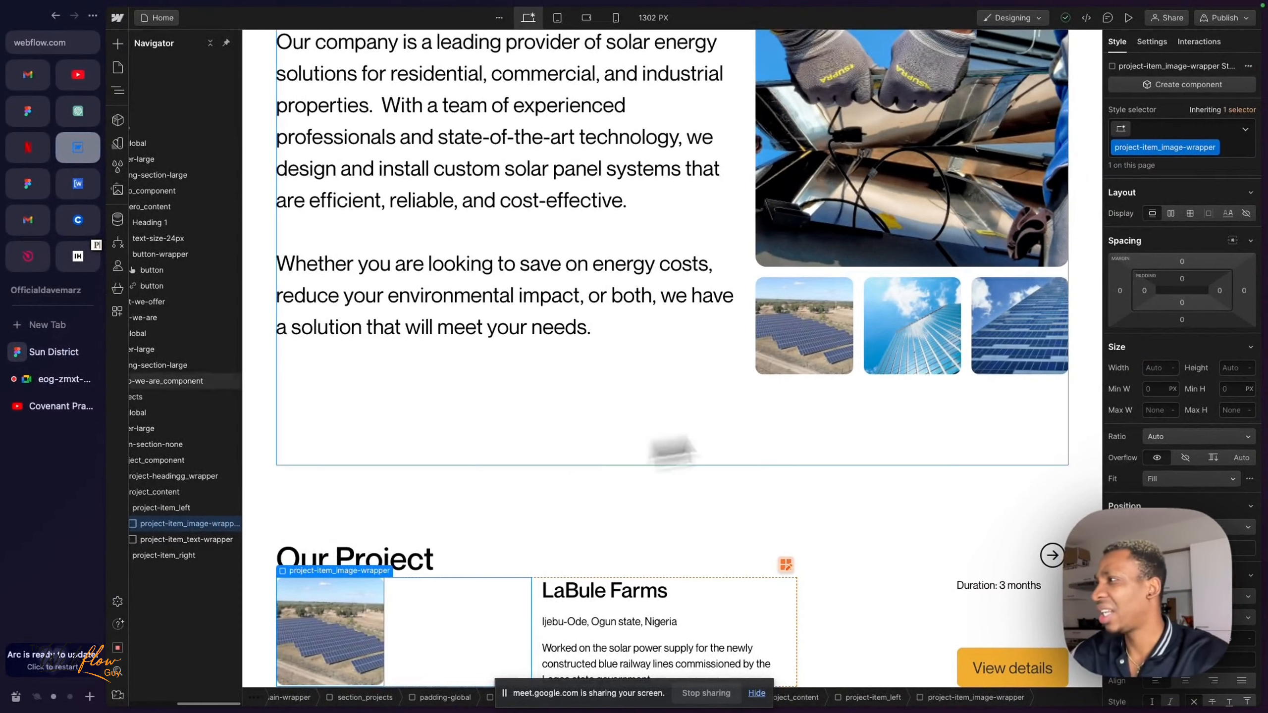
pyautogui.click(1154, 368)
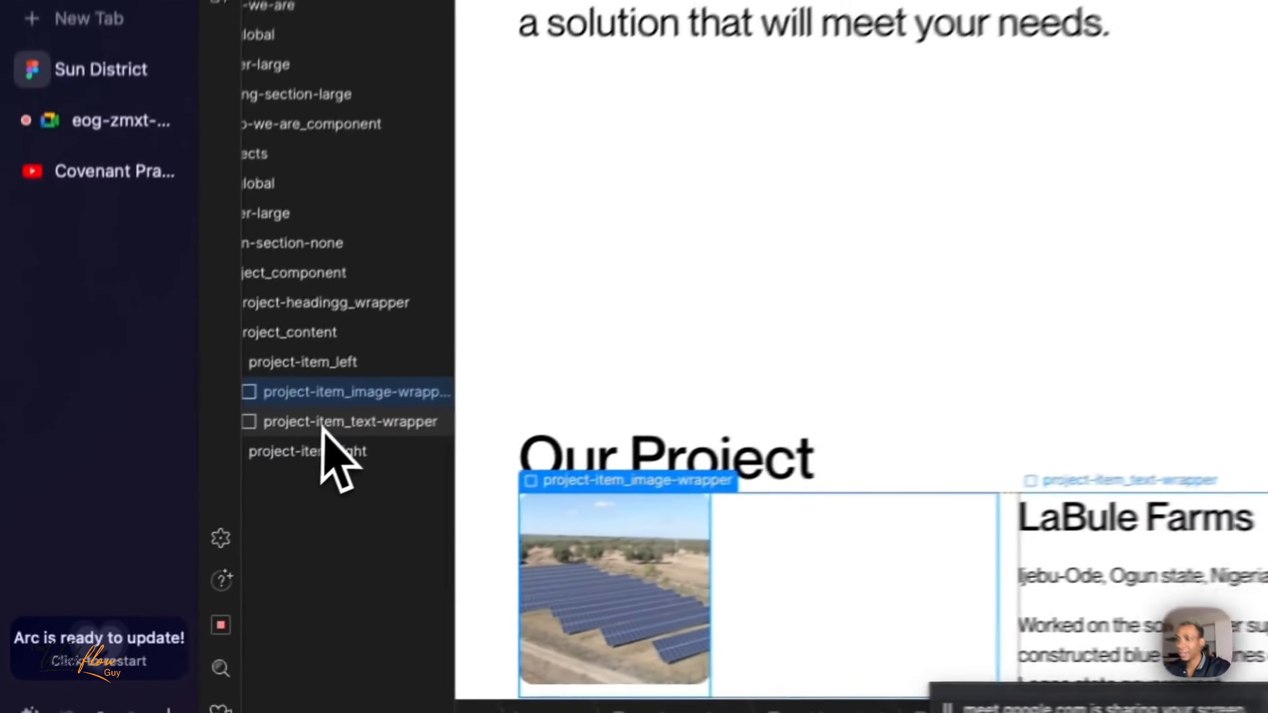
# - Try a width of 100% on project-item_text-wrapper and reset it
pyautogui.click(174, 539)
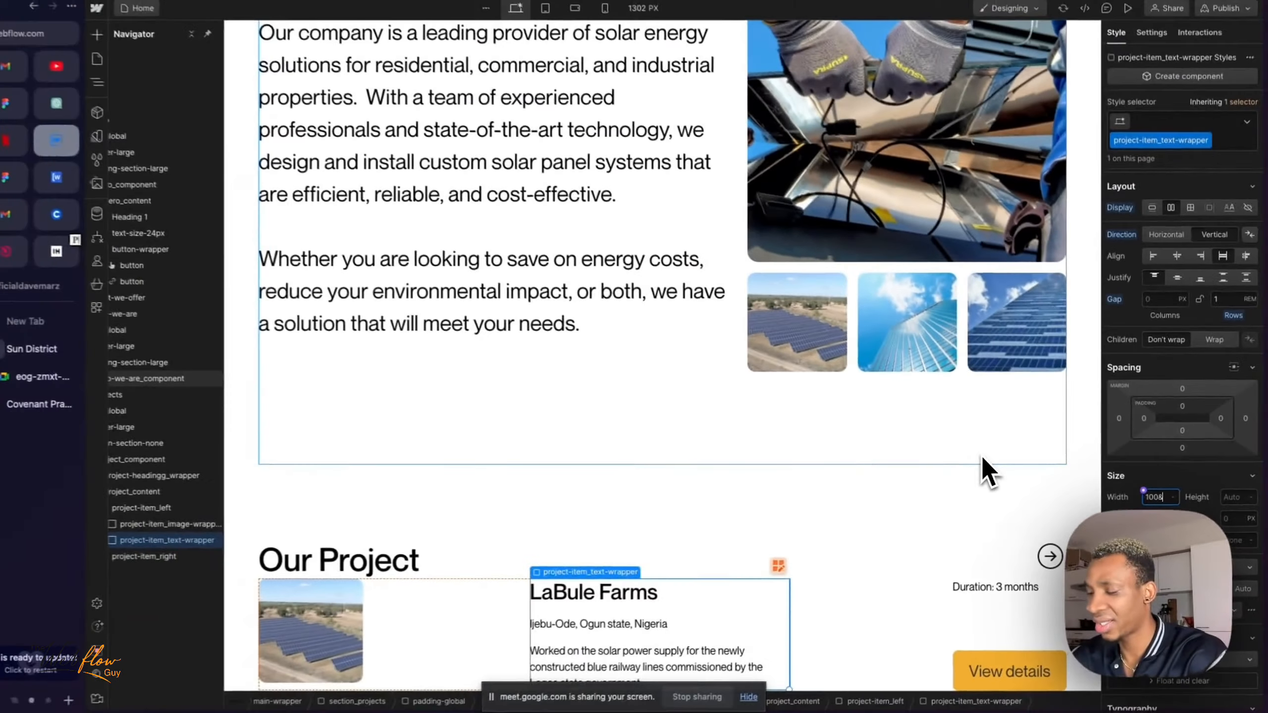
pyautogui.write('%')
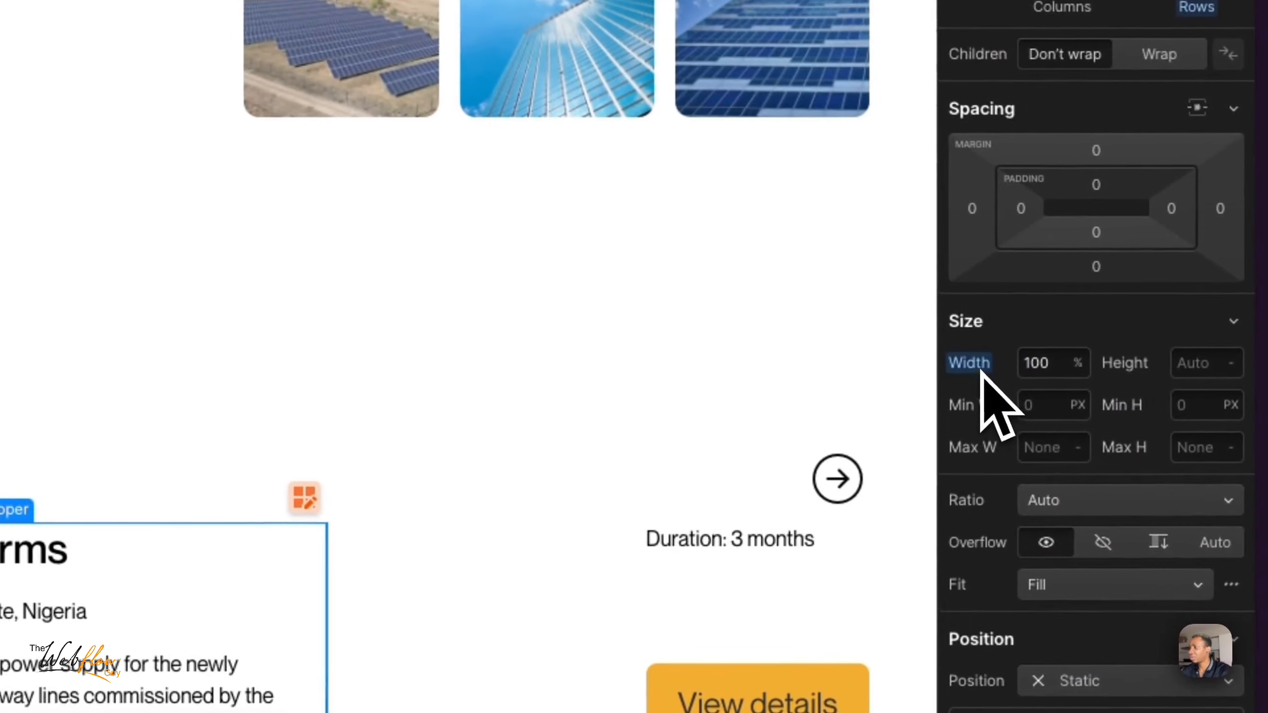
pyautogui.click(983, 369)
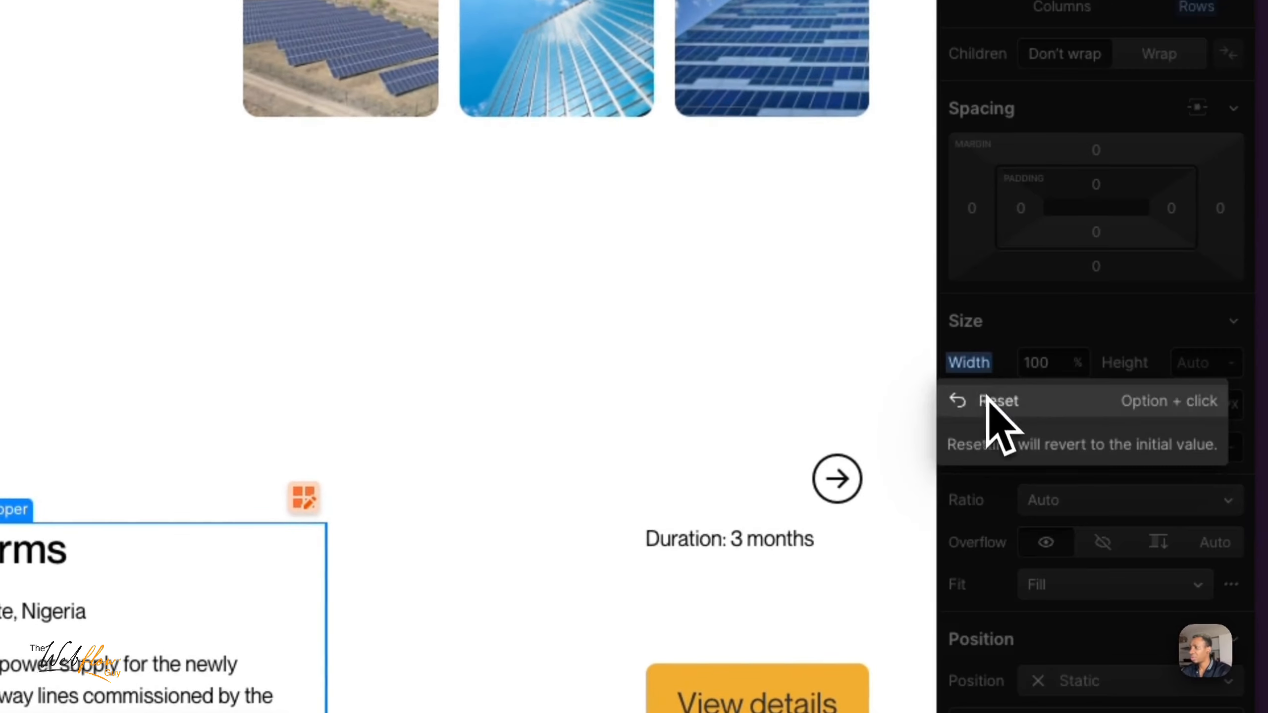
pyautogui.click(987, 403)
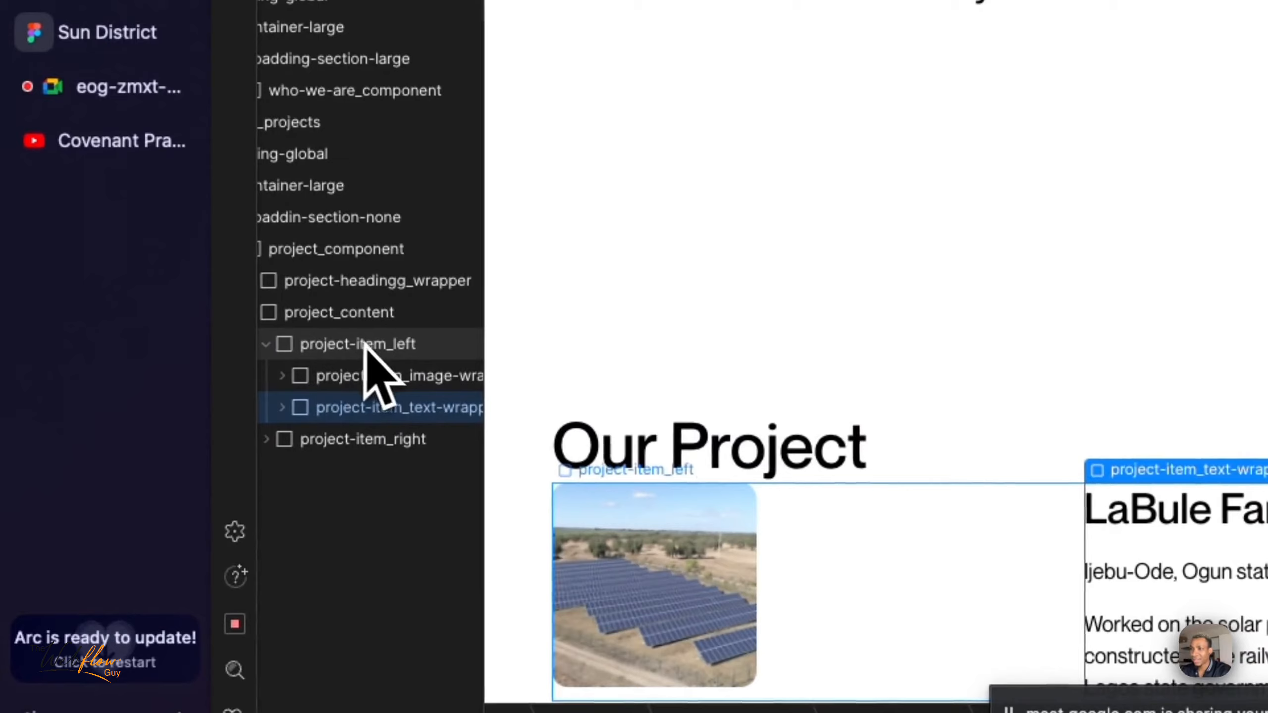
# - Edit the project-item_left grid so its second column is 2fr wide, and finish the grid editing
pyautogui.click(372, 346)
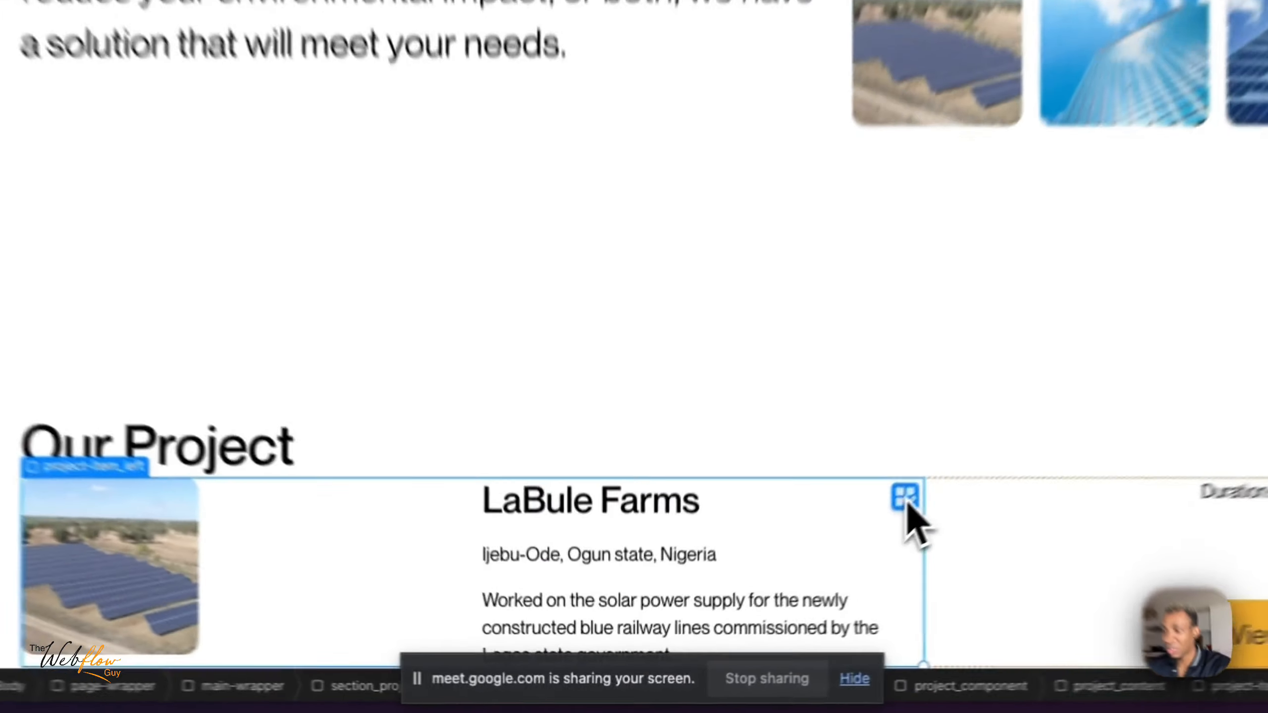
pyautogui.click(784, 591)
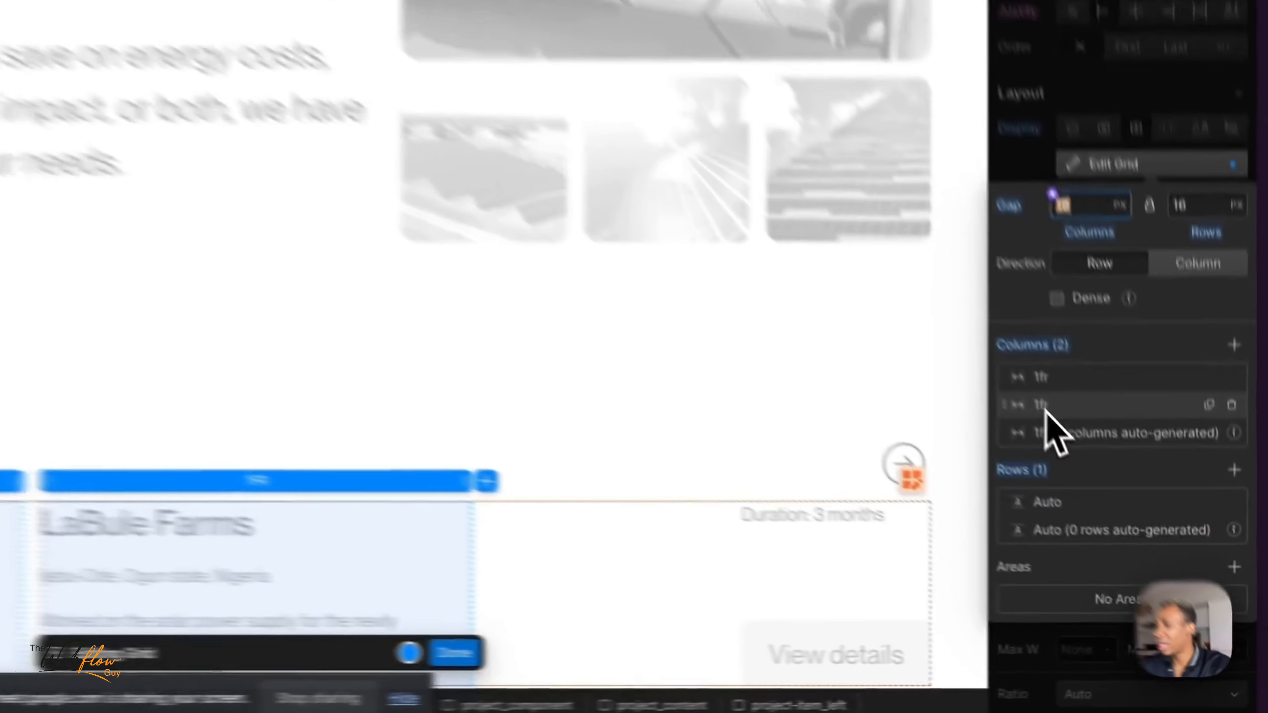
pyautogui.click(1136, 521)
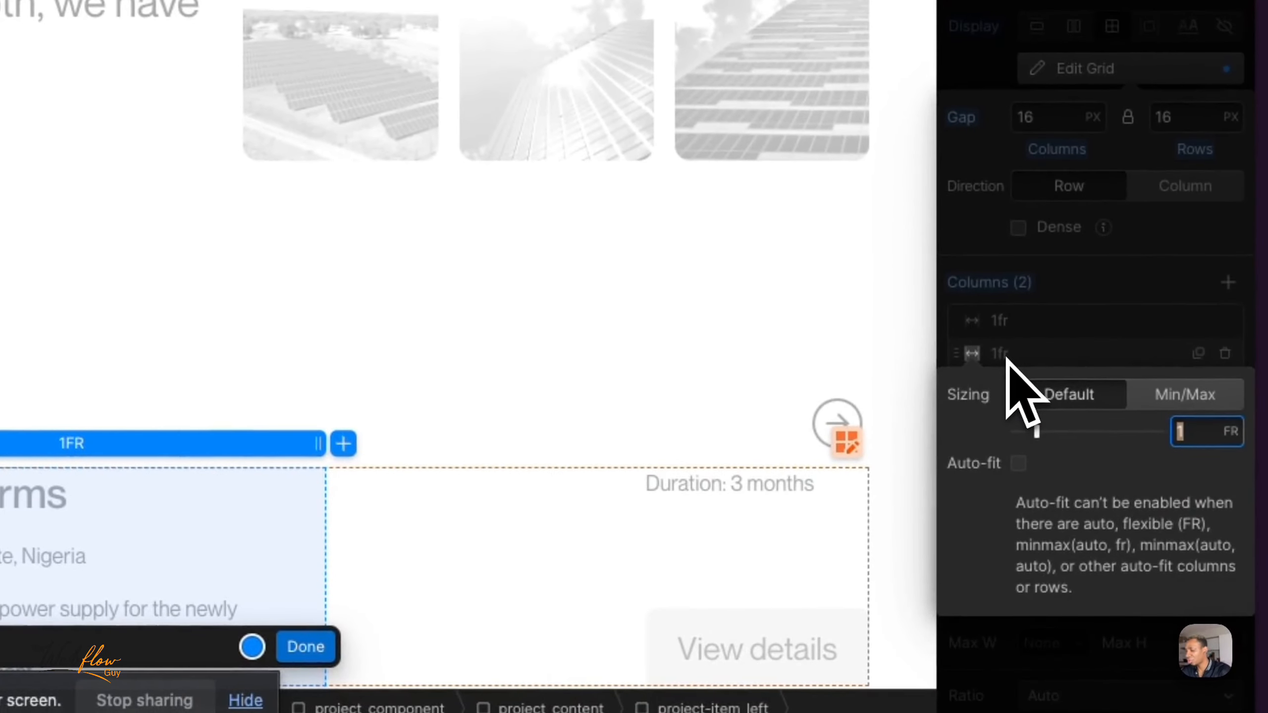
pyautogui.press('Return')
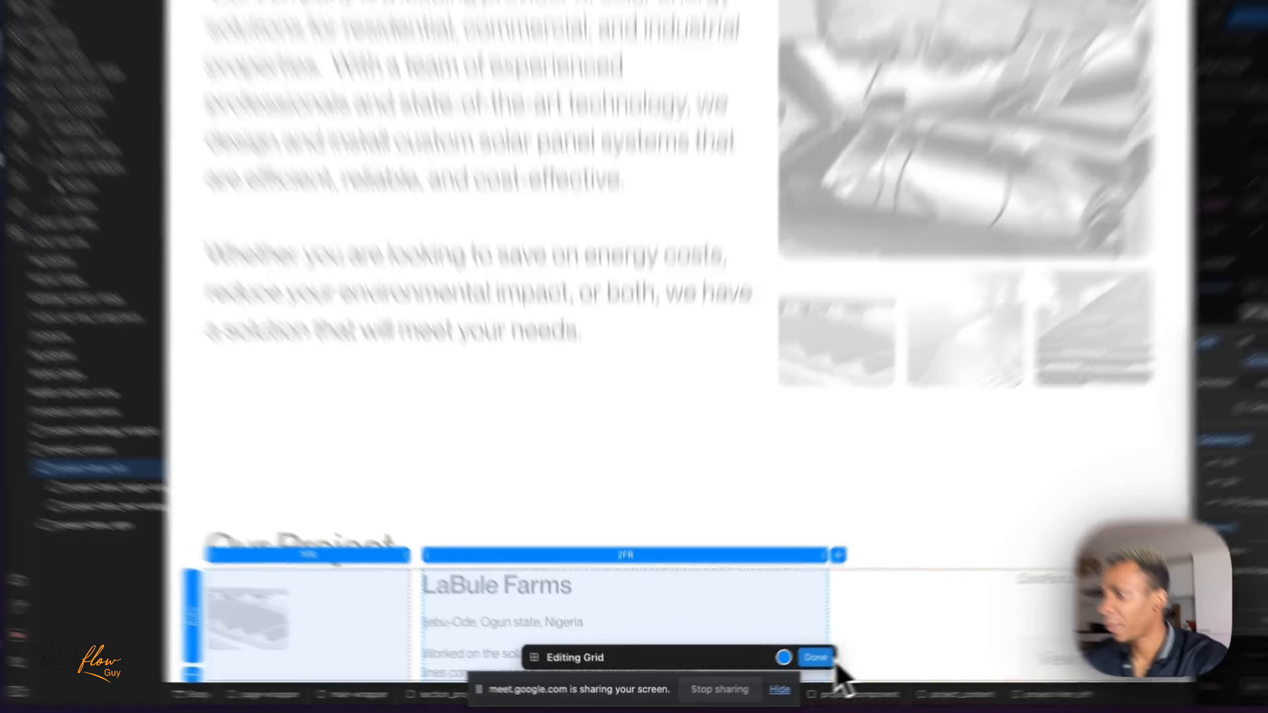
pyautogui.click(787, 666)
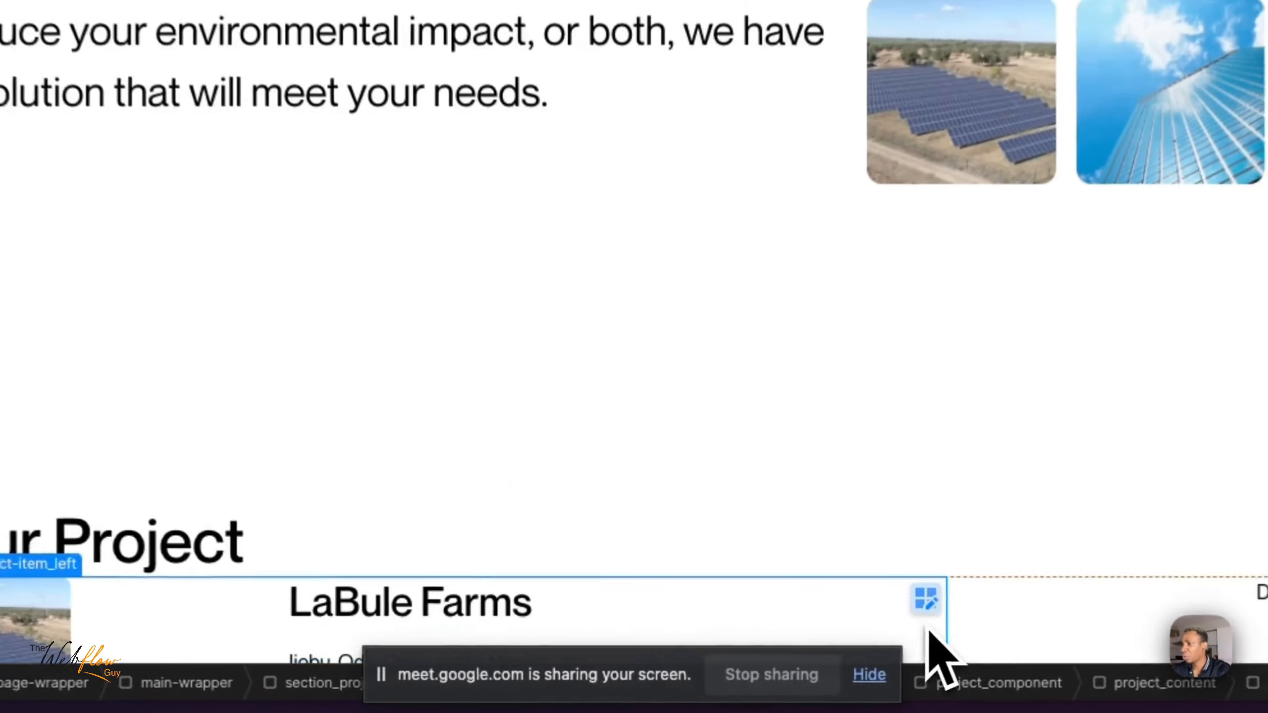
pyautogui.scroll(-2, 612, 650)
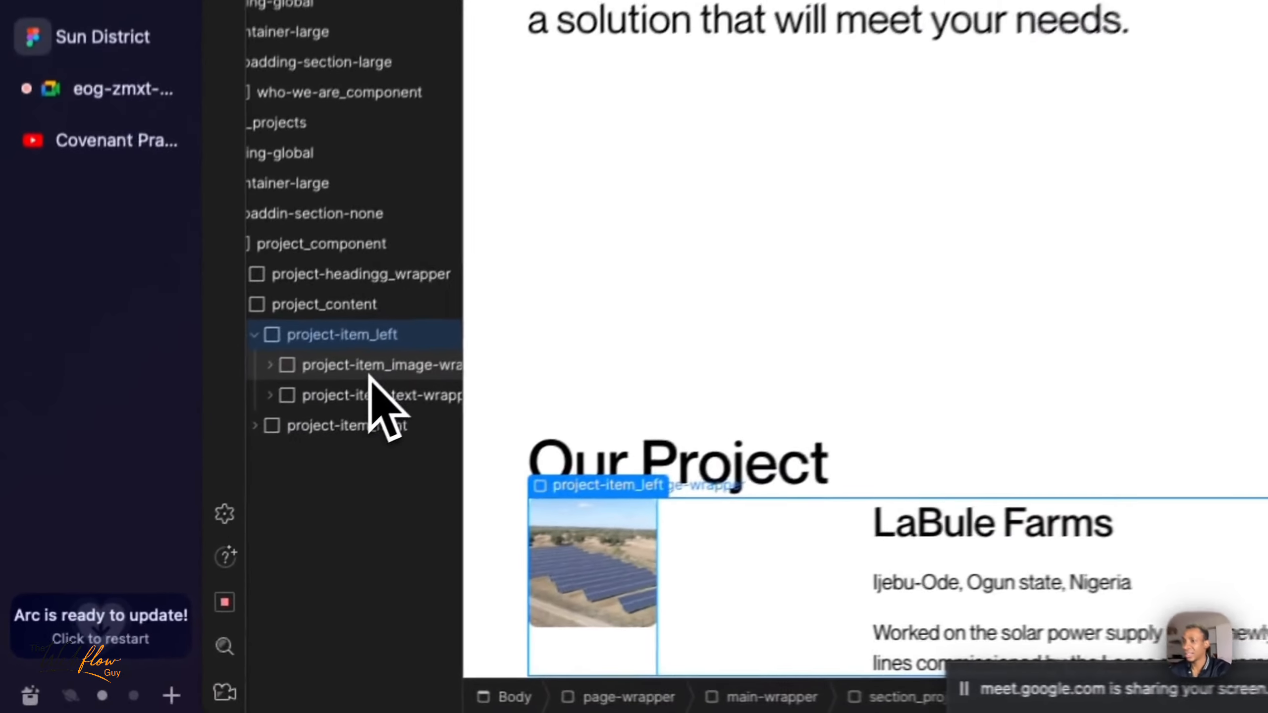
# - Reset the custom width on project-item_image-wrapper
pyautogui.click(371, 370)
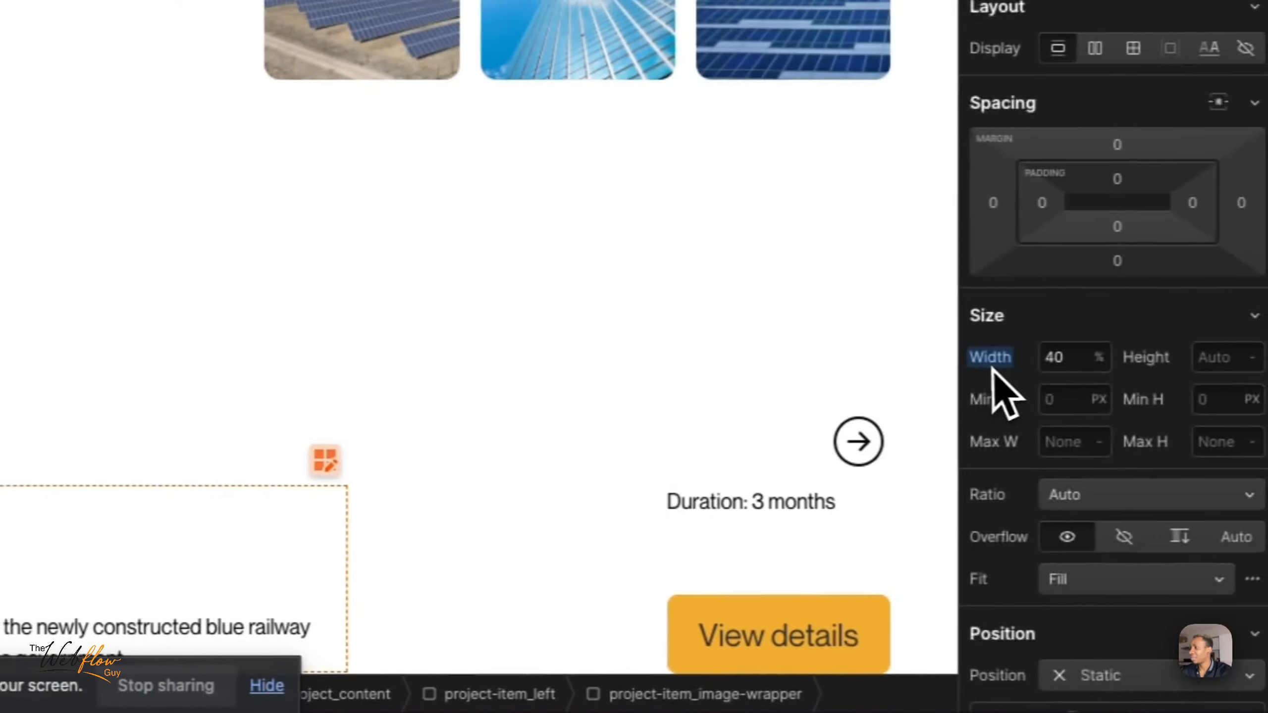
pyautogui.click(986, 359)
pyautogui.click(976, 395)
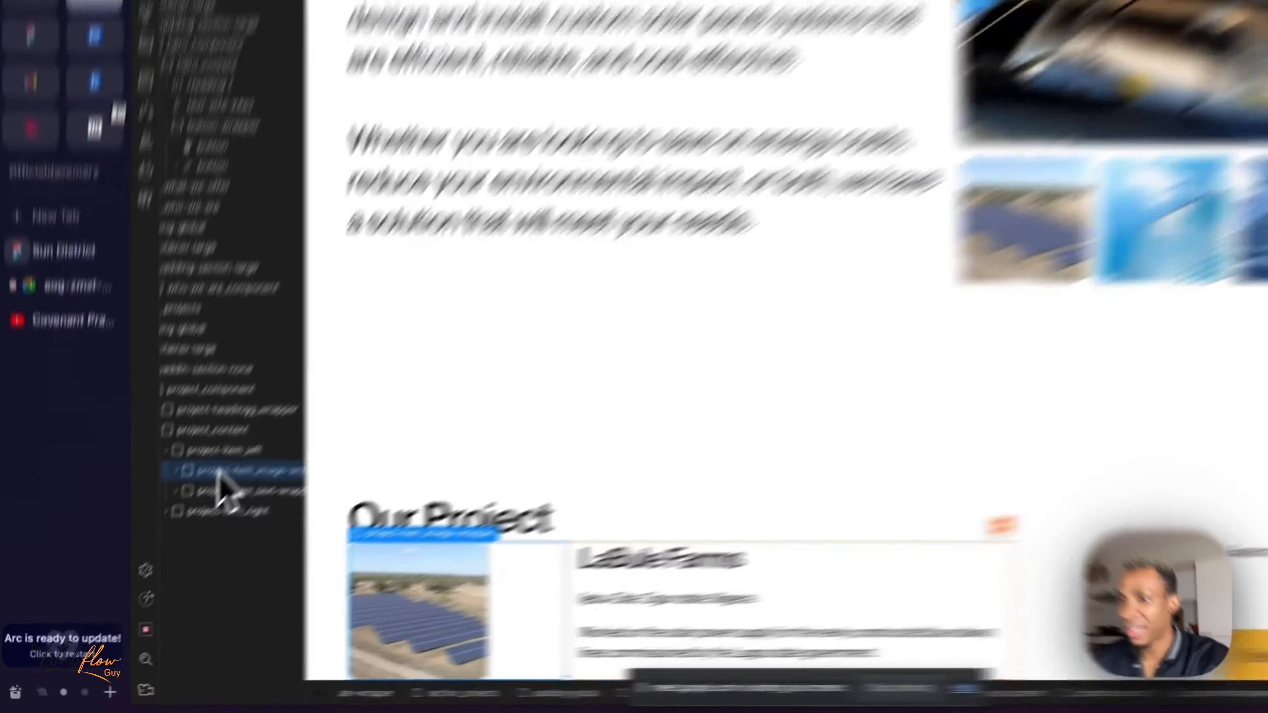
# - Edit the project-item_left grid so its first column is 0.5fr wide, and finish the grid editing
pyautogui.click(176, 509)
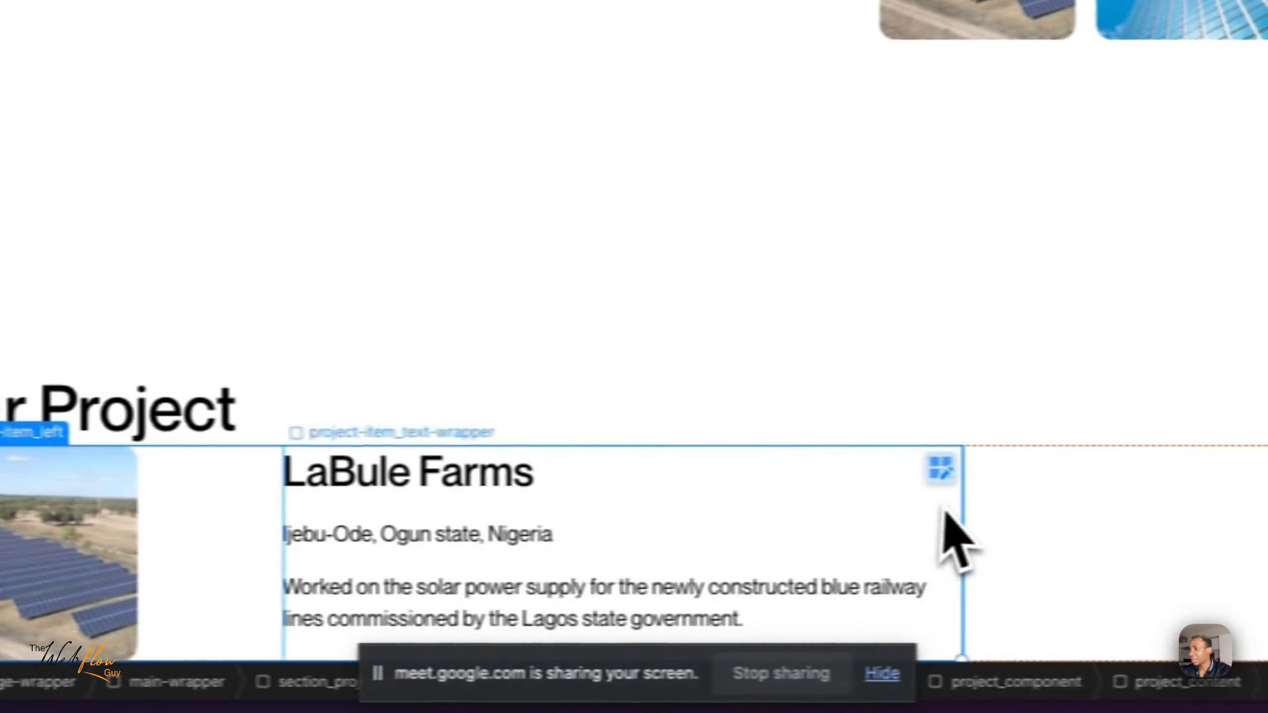
pyautogui.click(941, 470)
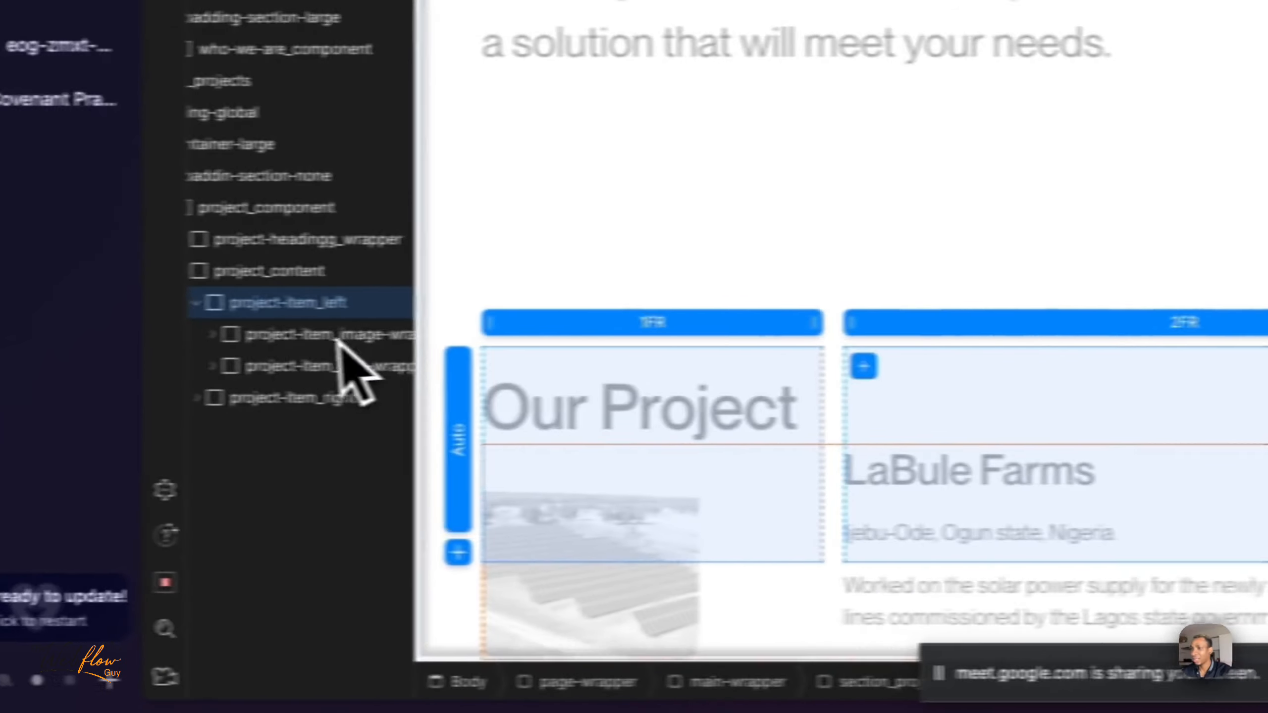
pyautogui.click(1013, 295)
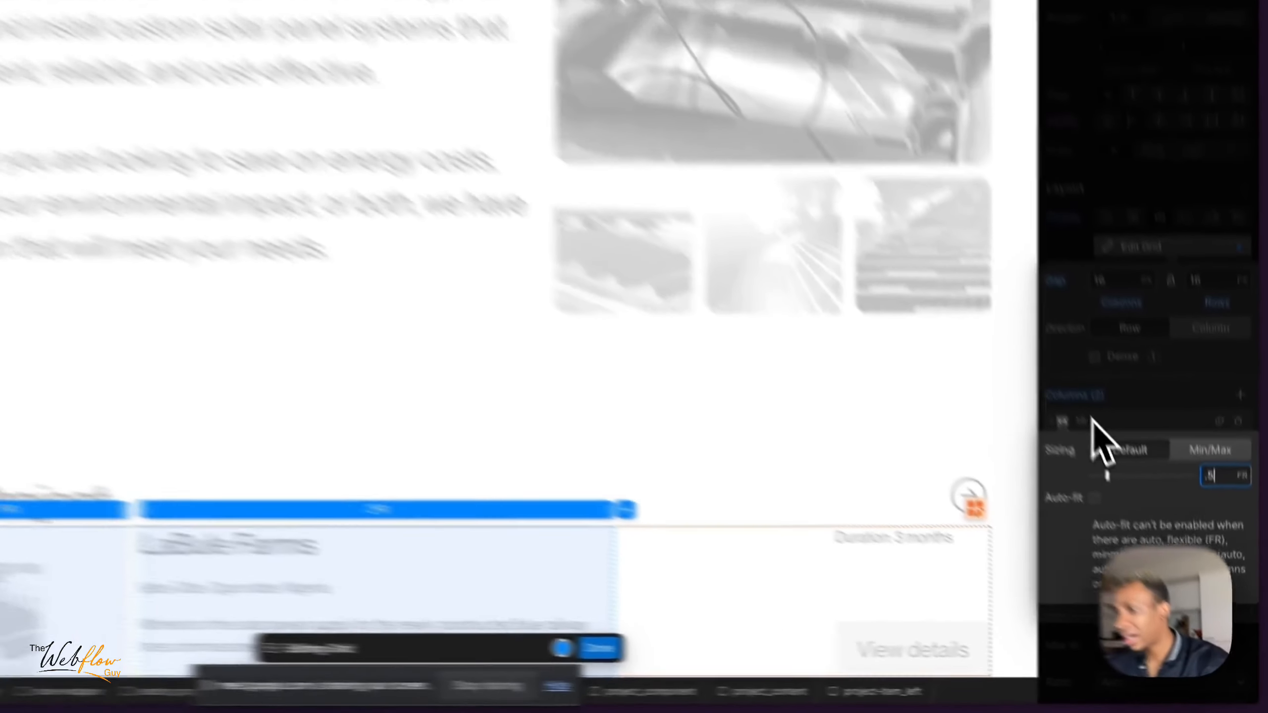
pyautogui.press('Return')
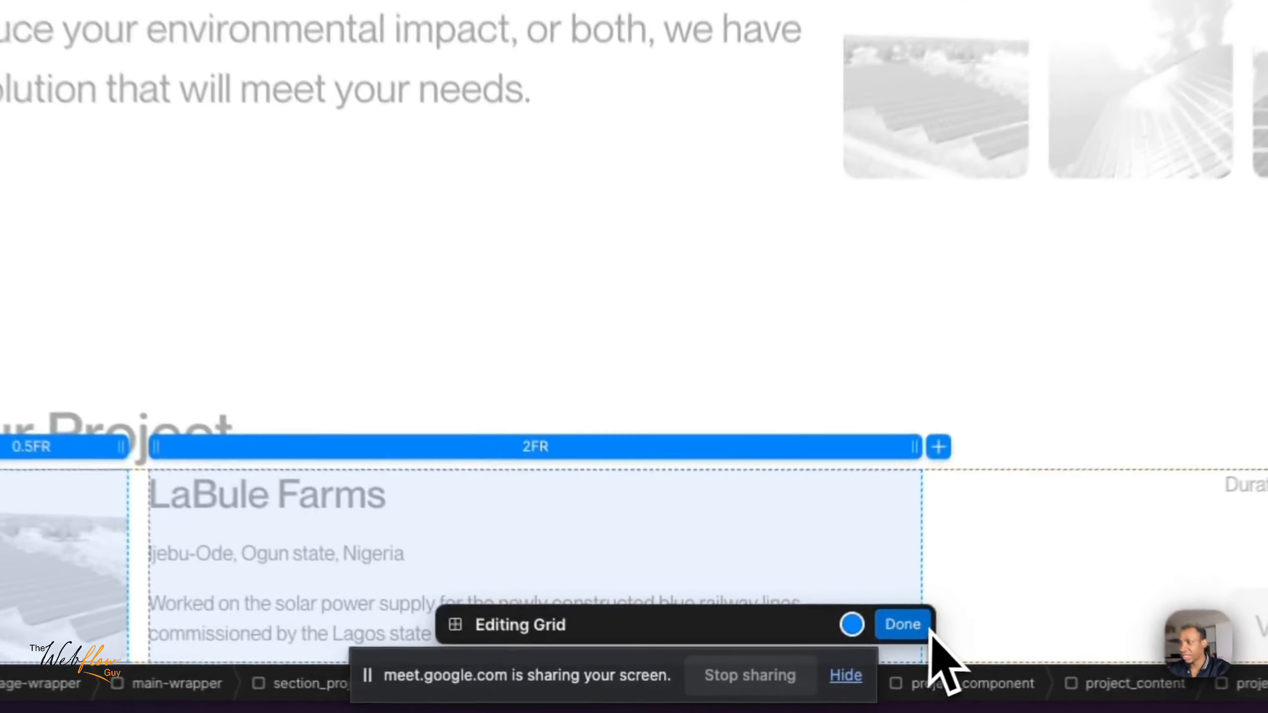
pyautogui.click(788, 667)
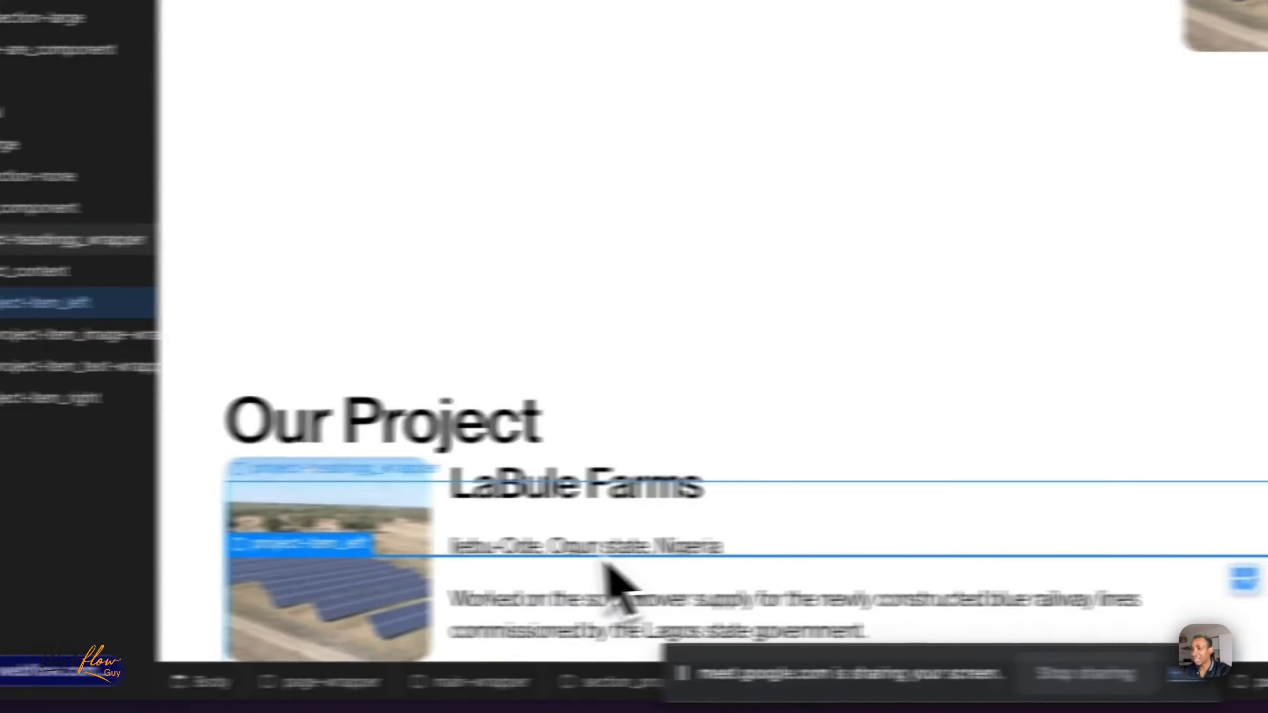
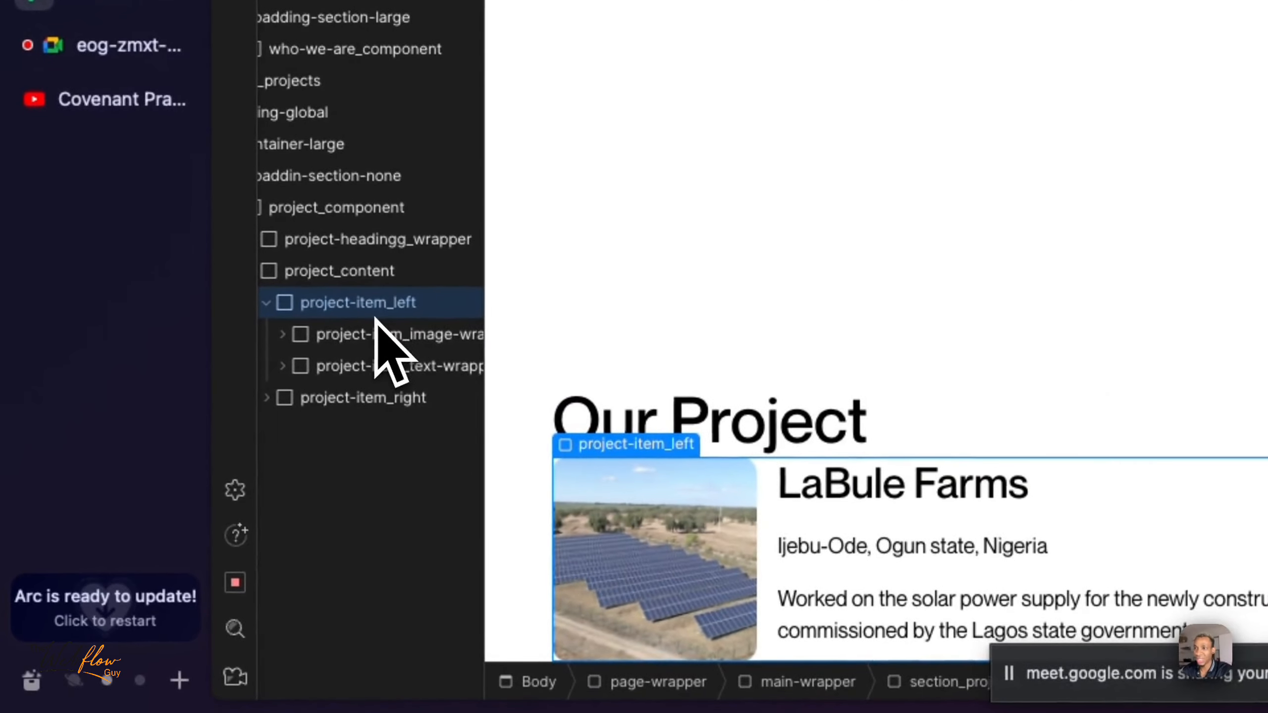
# - Inspect the image and text wrappers of project-item_left and the project-item_right block, and check the section in preview
pyautogui.click(402, 343)
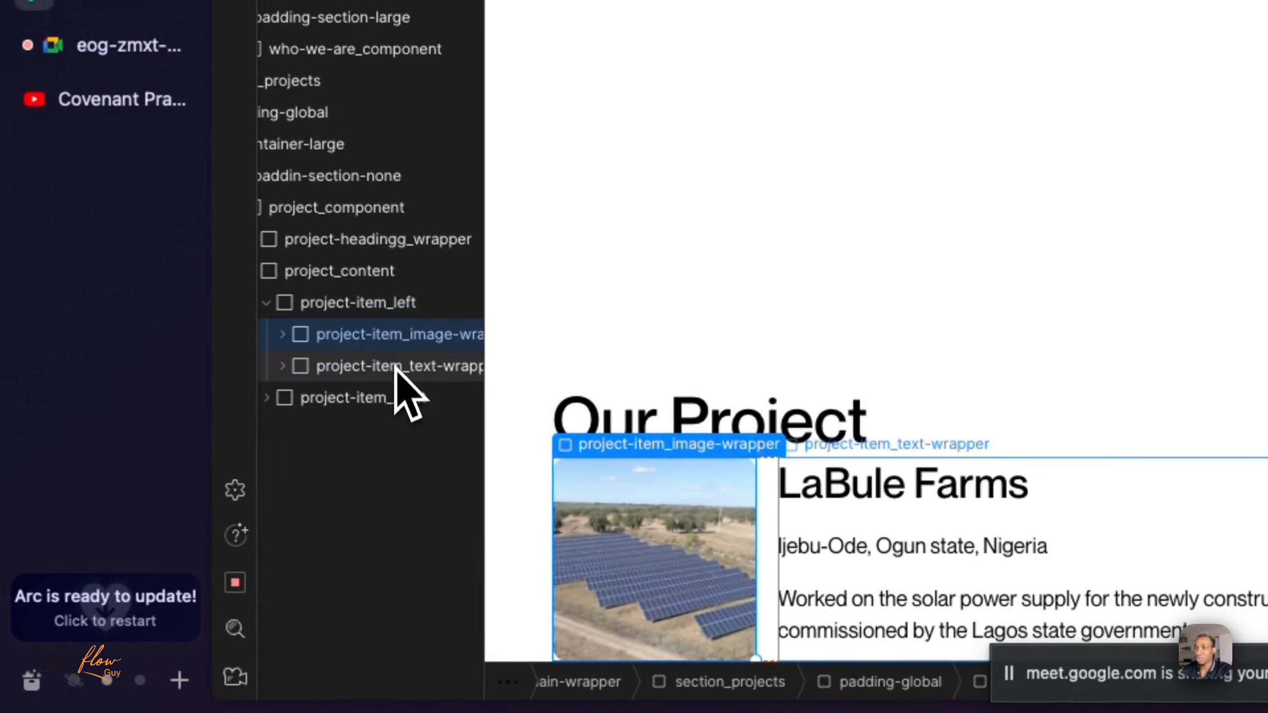
pyautogui.click(397, 370)
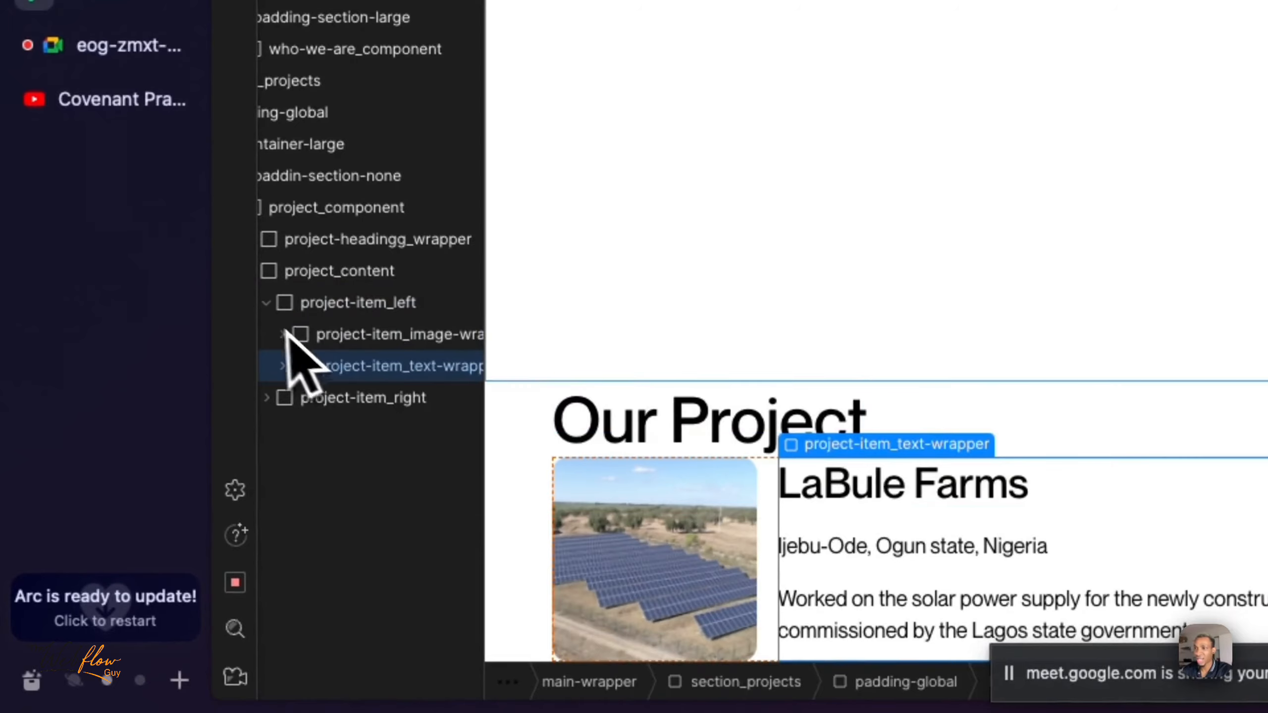
pyautogui.click(279, 308)
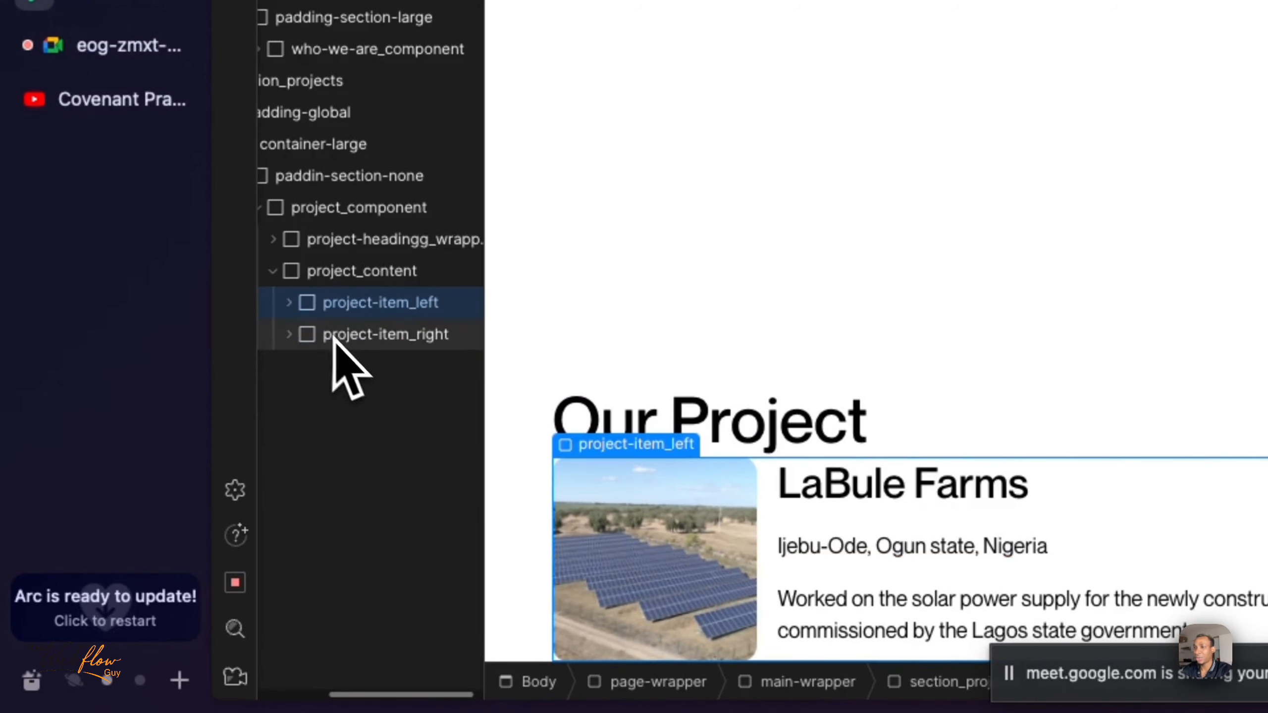
pyautogui.click(344, 336)
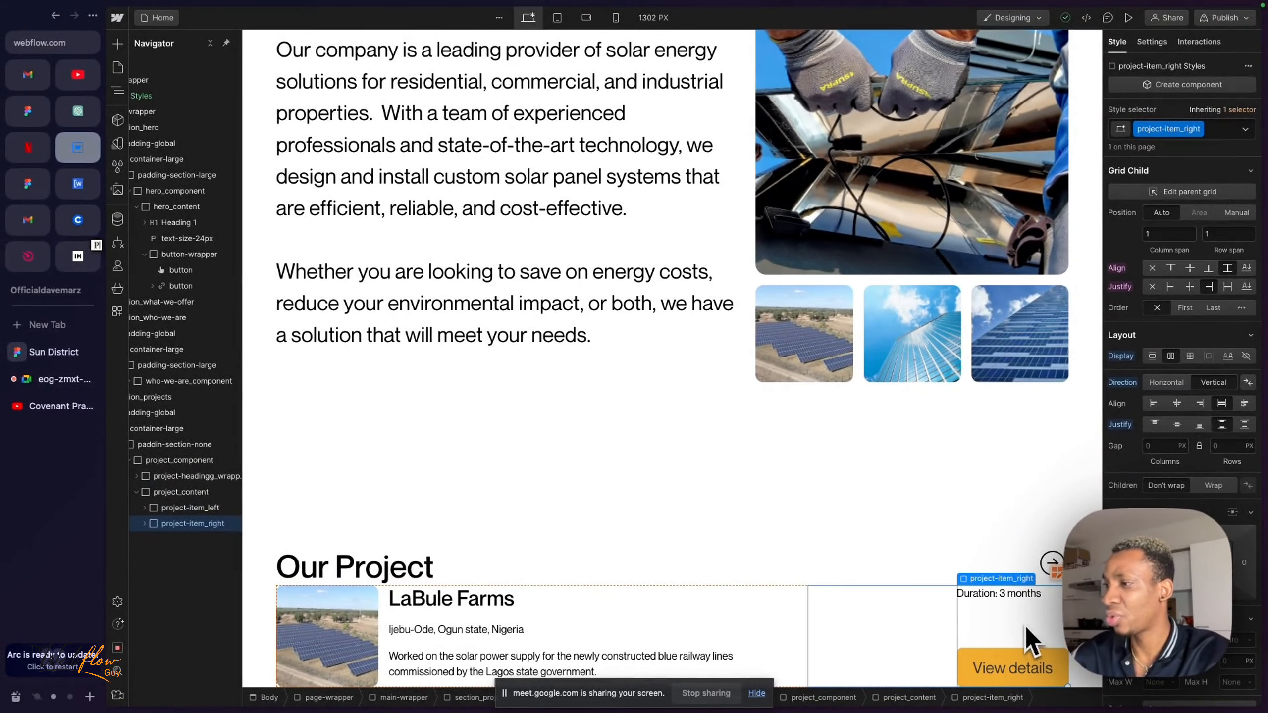
pyautogui.click(1128, 17)
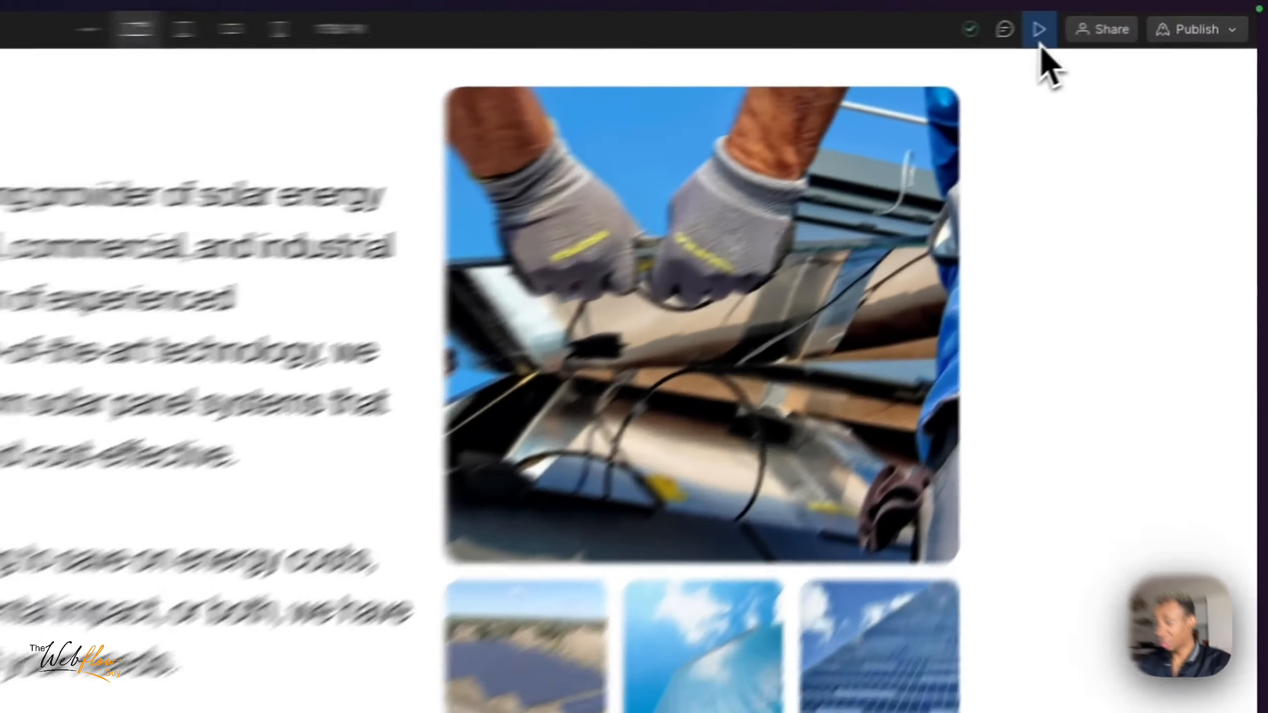
pyautogui.click(1128, 17)
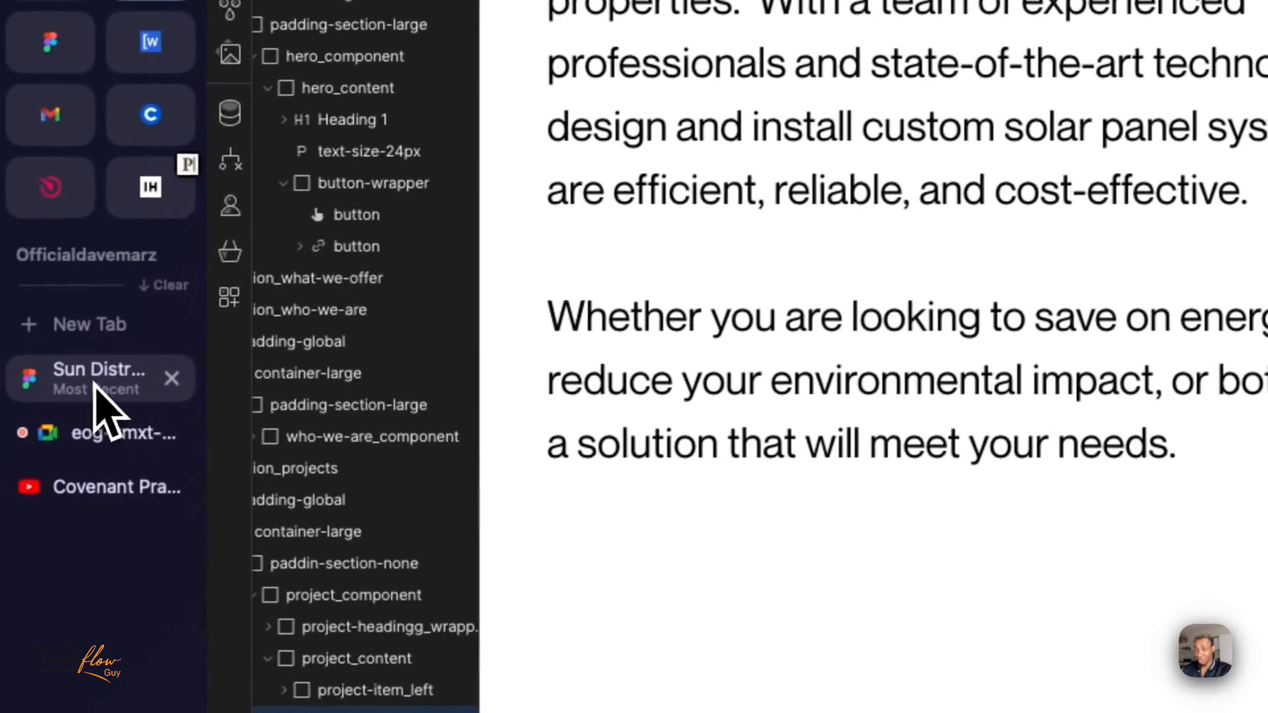
# - Switch to the Sun District design in Figma and measure the spacing between the Our Projects heading and the first card
pyautogui.click(95, 384)
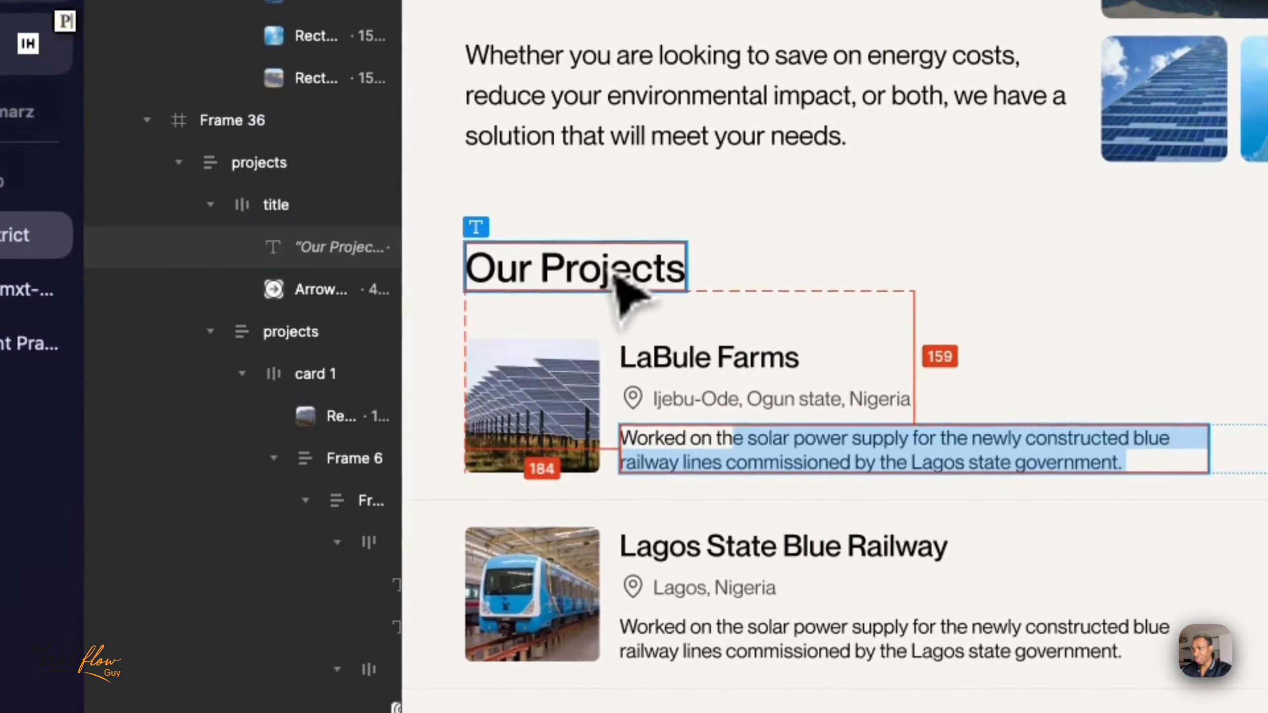
pyautogui.click(618, 279)
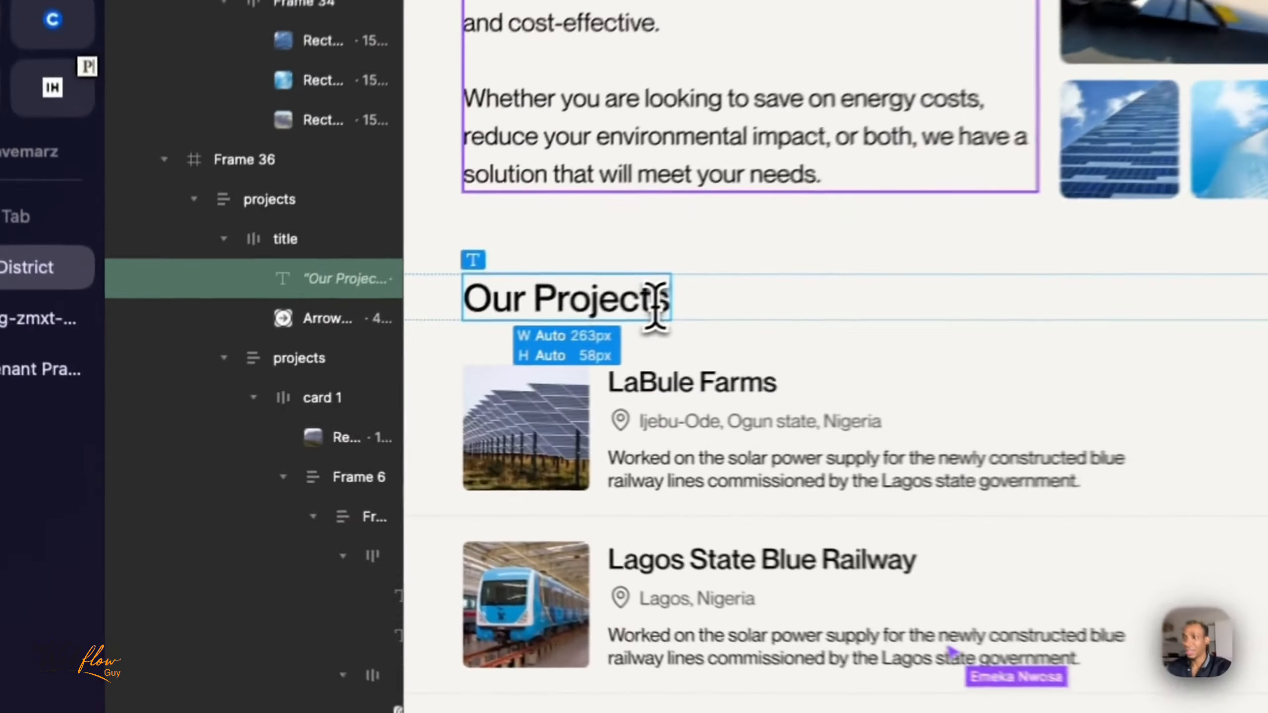
pyautogui.doubleClick(398, 371)
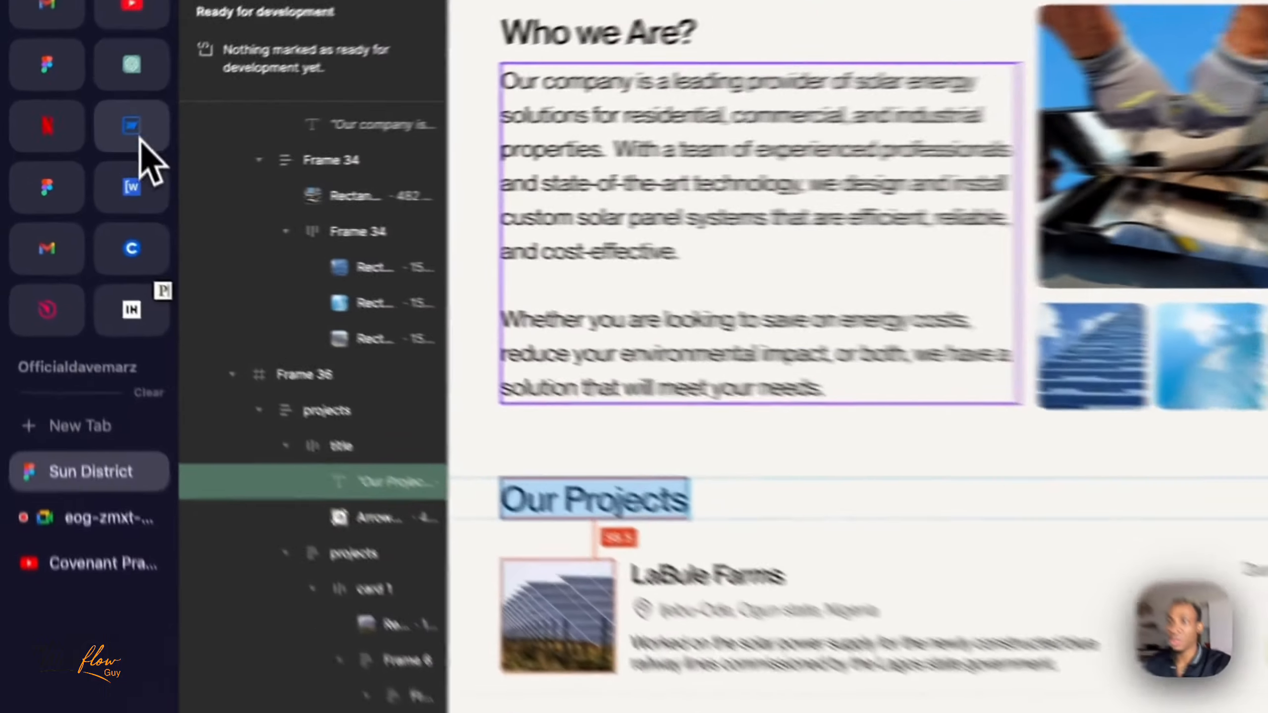
# - Return to the Webflow page and set the top margin of project_content to 4rem
pyautogui.click(77, 146)
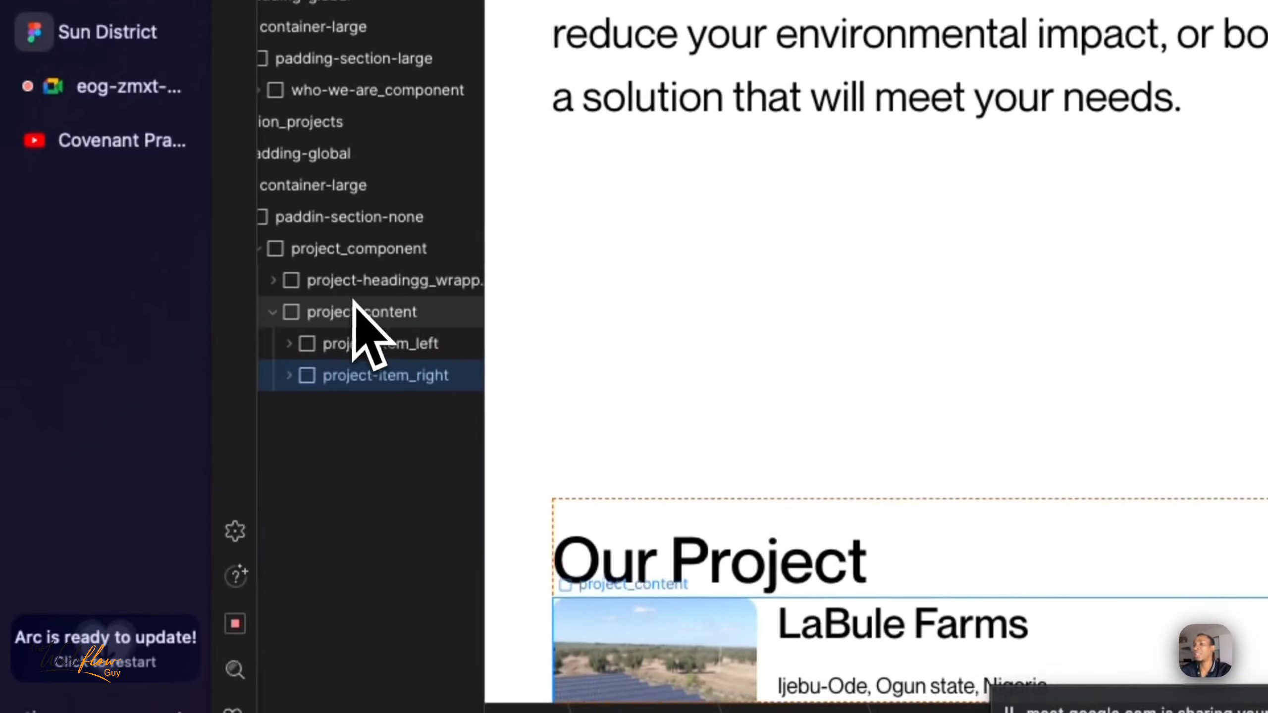
pyautogui.click(284, 368)
pyautogui.scroll(-2, 759, 475)
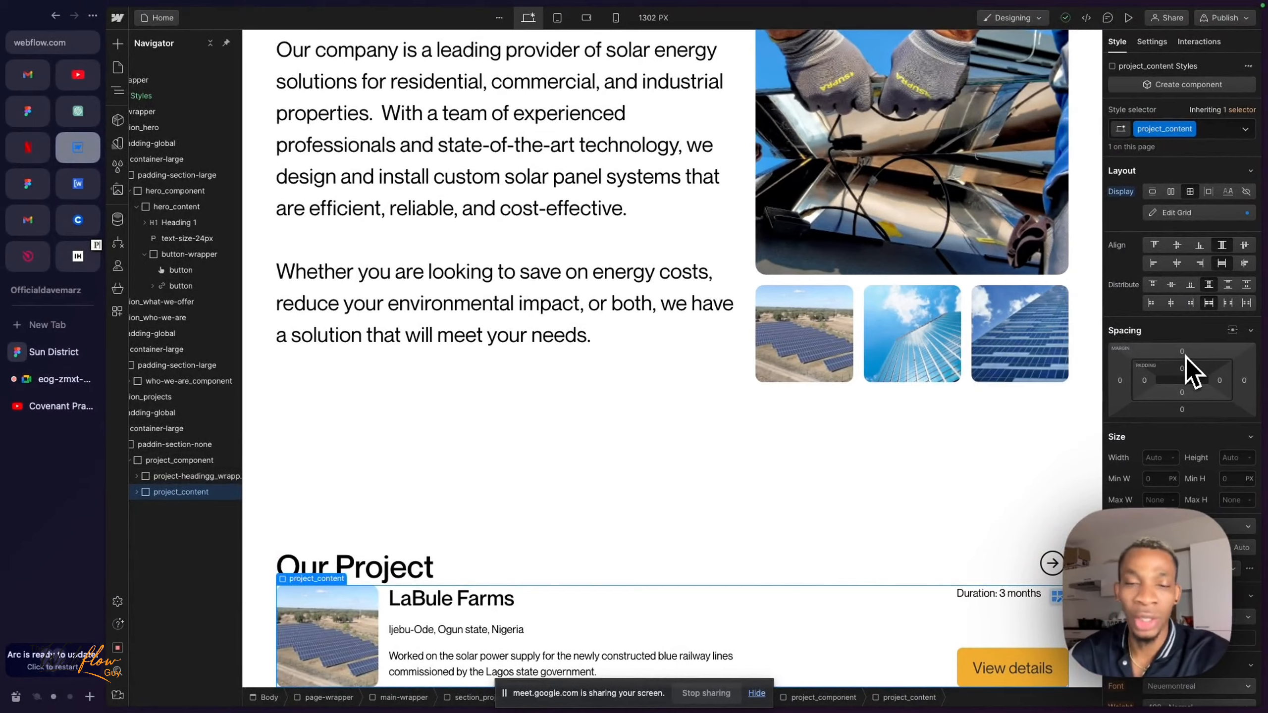
pyautogui.moveTo(1185, 357); pyautogui.dragTo(1185, 362)
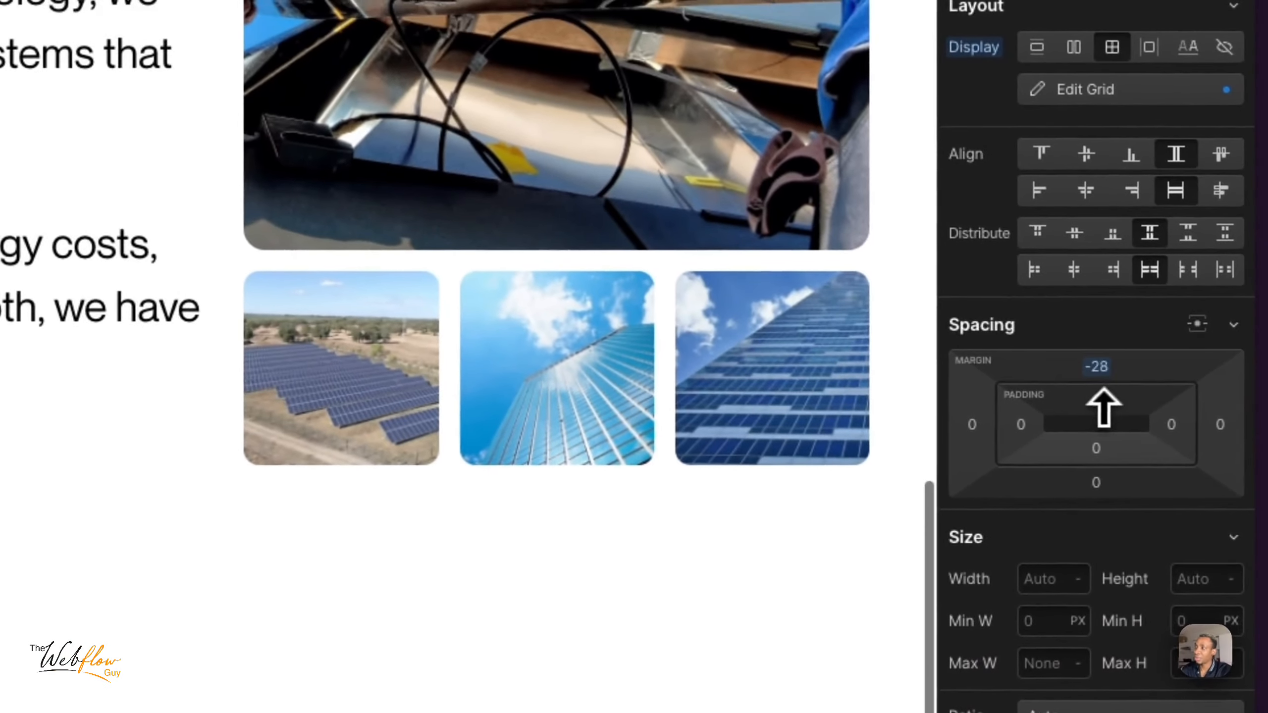
pyautogui.moveTo(1102, 407); pyautogui.dragTo(1115, 294)
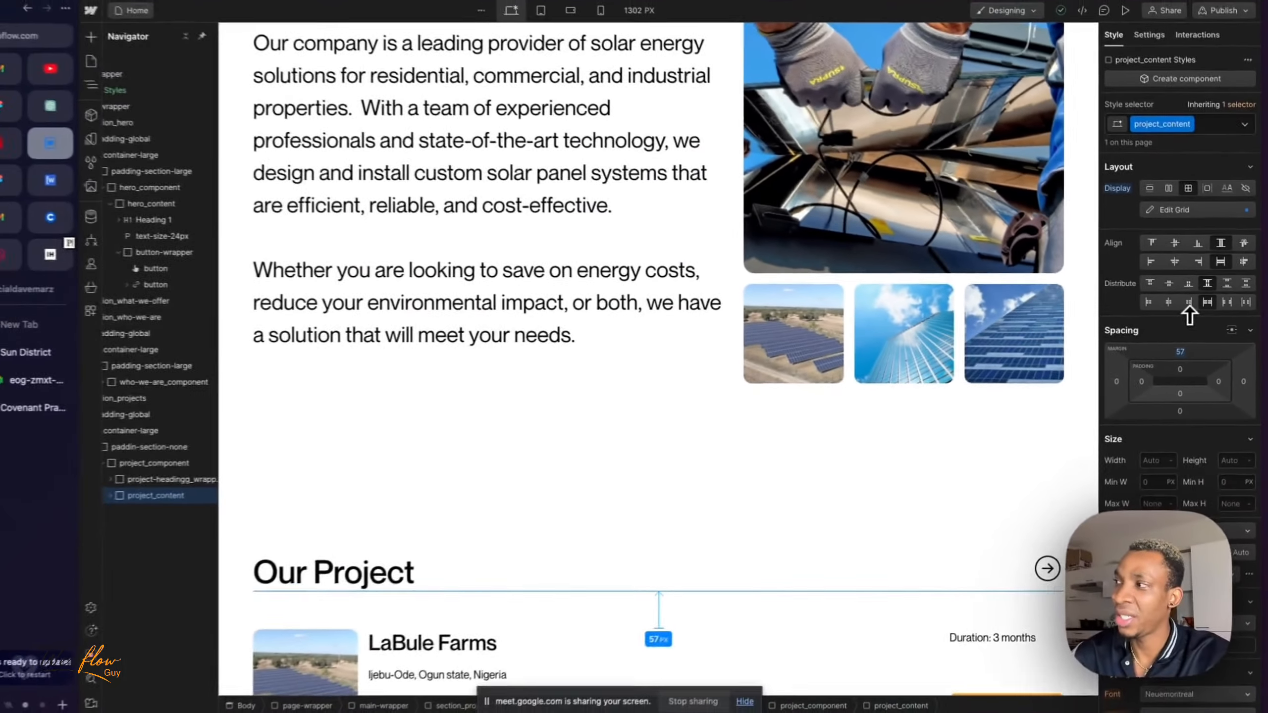
pyautogui.moveTo(1190, 314); pyautogui.dragTo(1193, 315)
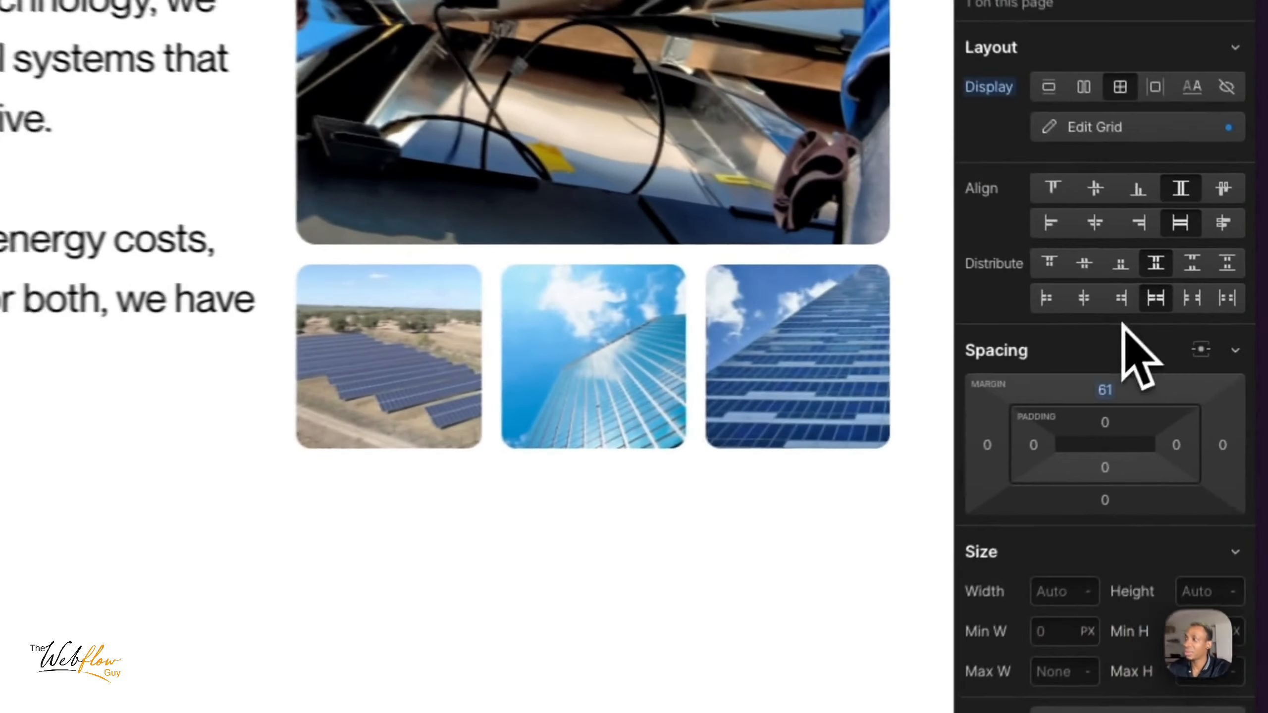
pyautogui.click(1182, 352)
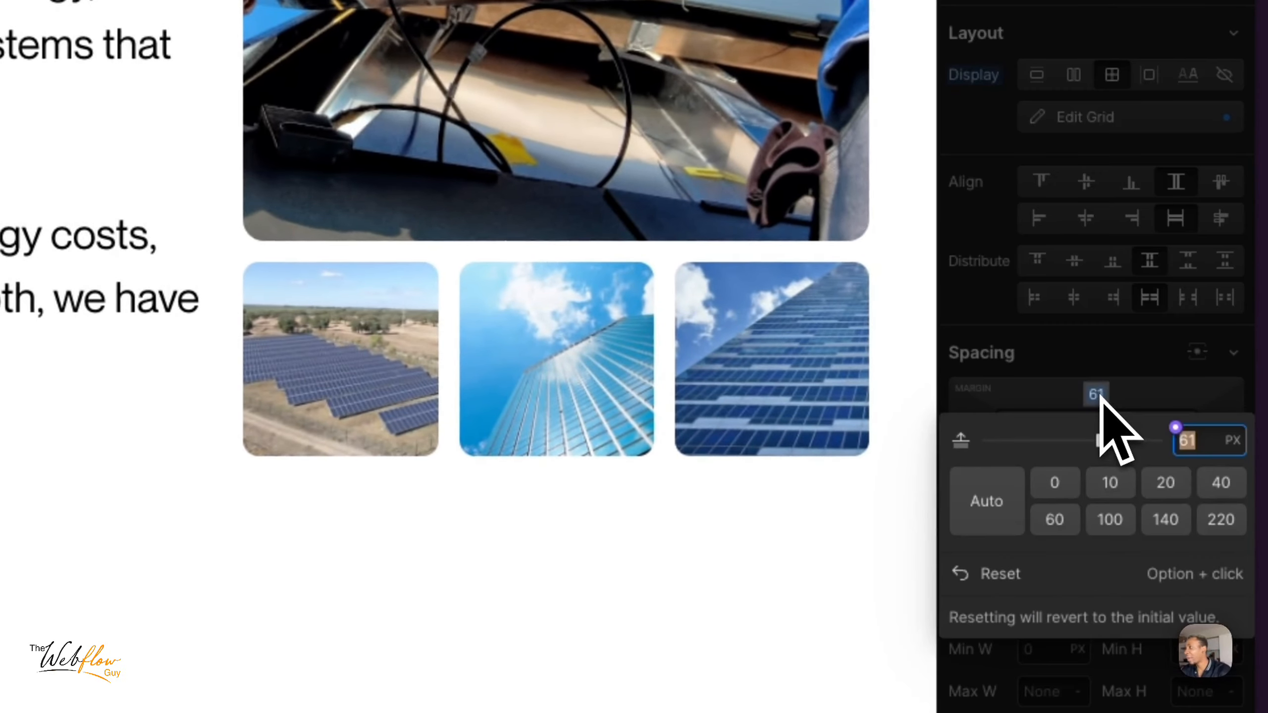
pyautogui.write('4rem')
pyautogui.press('Return')
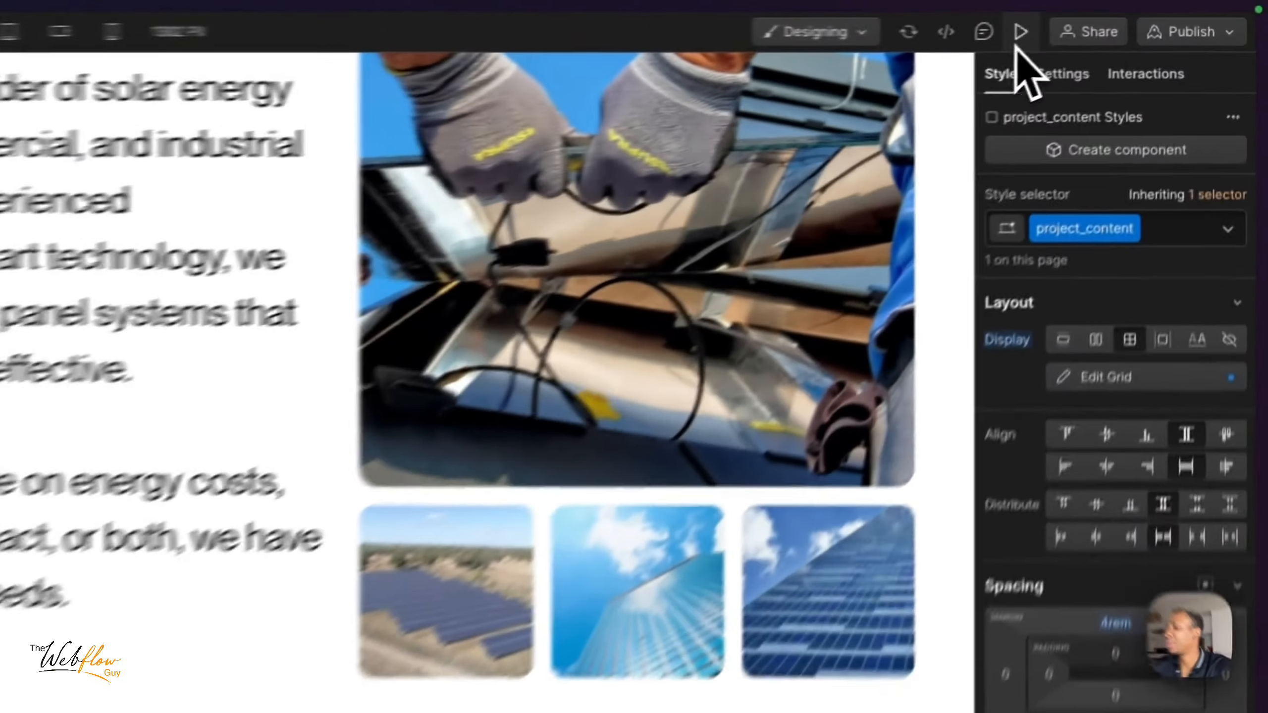
# - Preview the page to check the spacing between the Our Project heading and the LaBule Farms item
pyautogui.click(1128, 18)
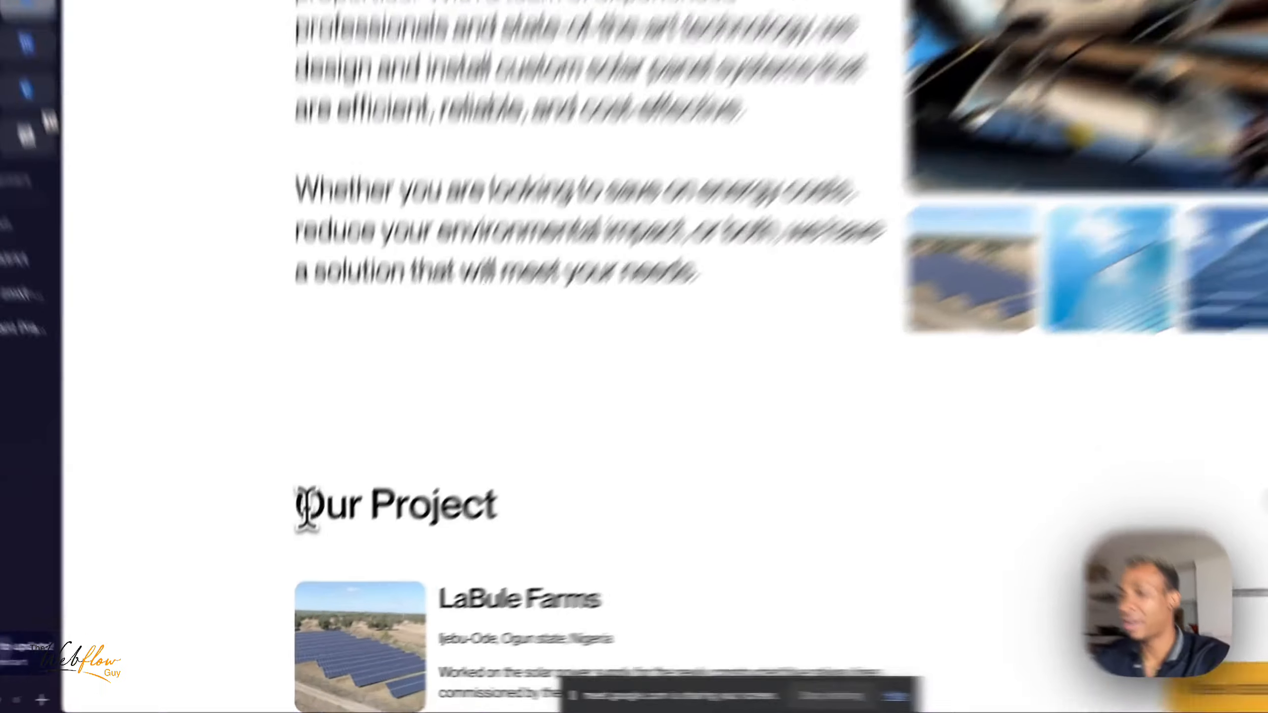
pyautogui.moveTo(292, 548); pyautogui.dragTo(443, 554)
pyautogui.click(445, 555)
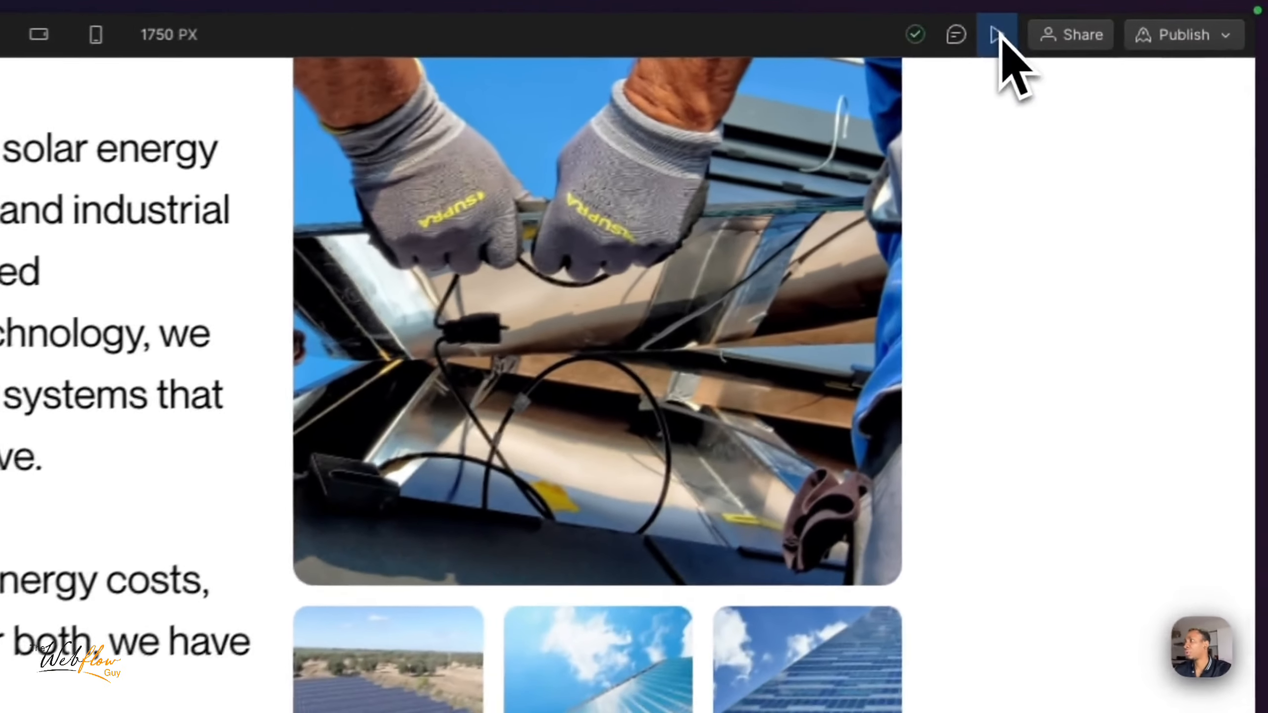
pyautogui.click(1128, 18)
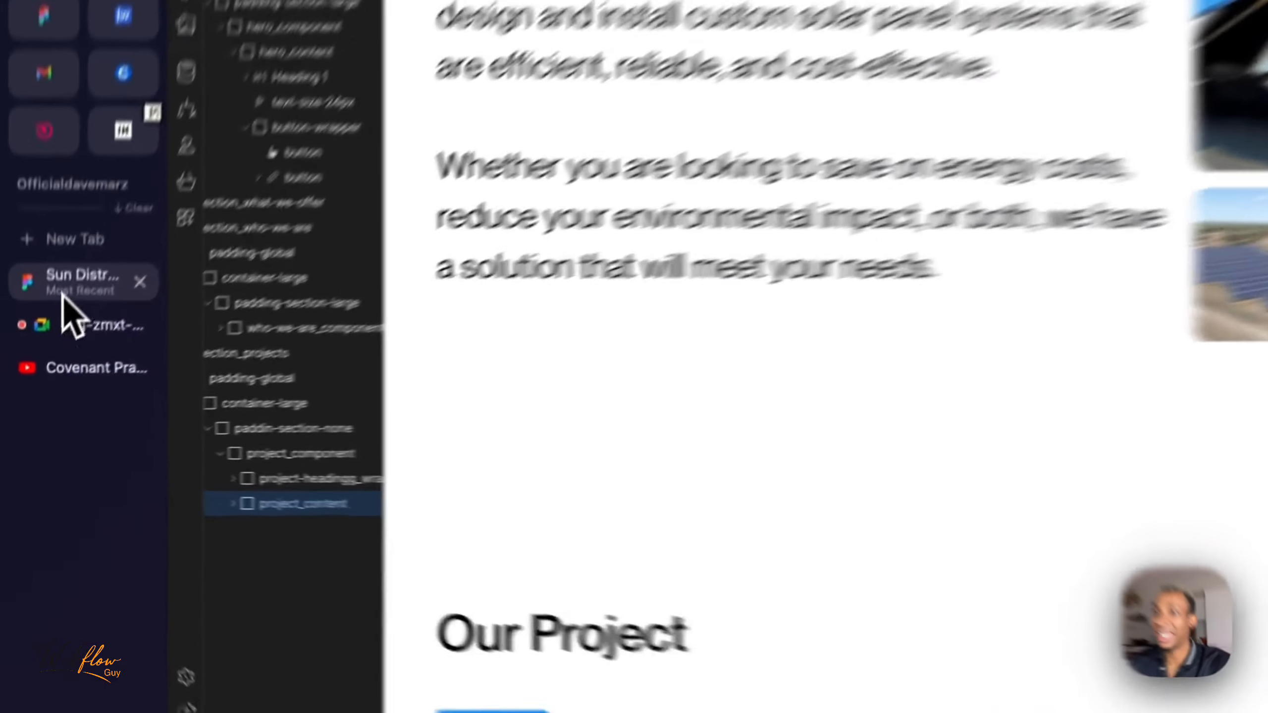
# - Switch to the Sun District design in Figma and examine the project cards below the Our Projects heading
pyautogui.click(64, 352)
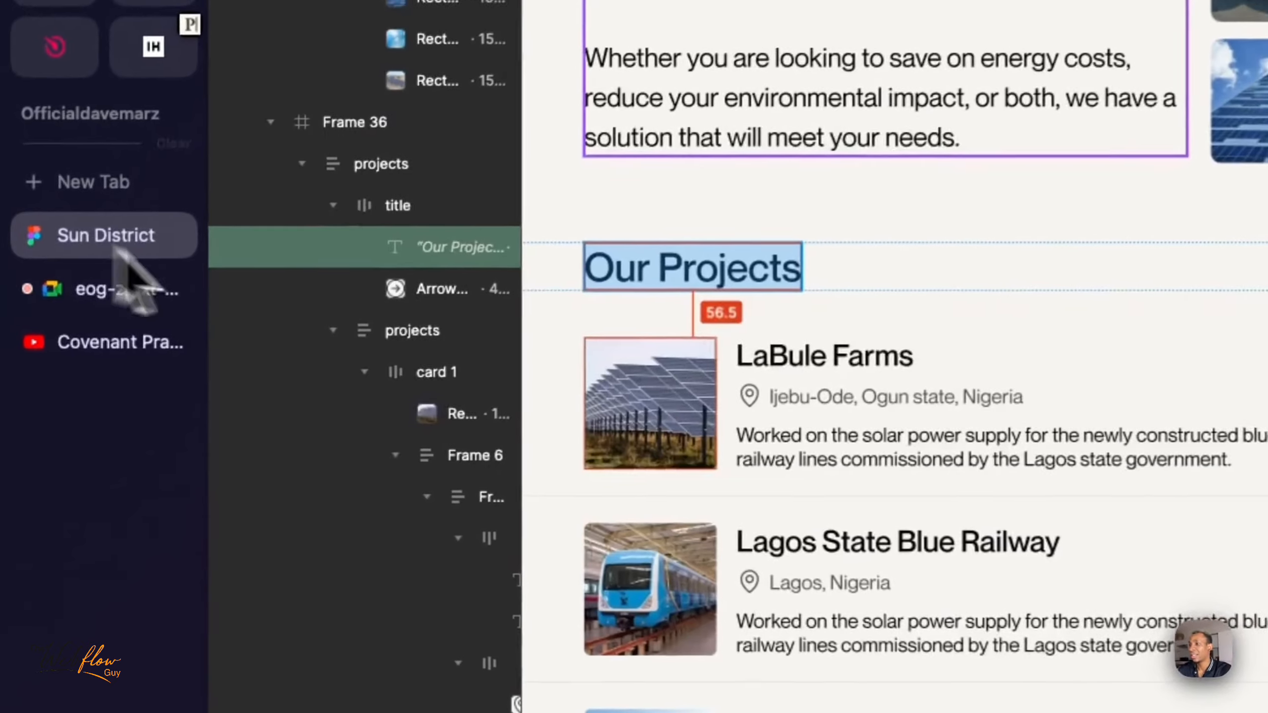
pyautogui.scroll(-3, 694, 524)
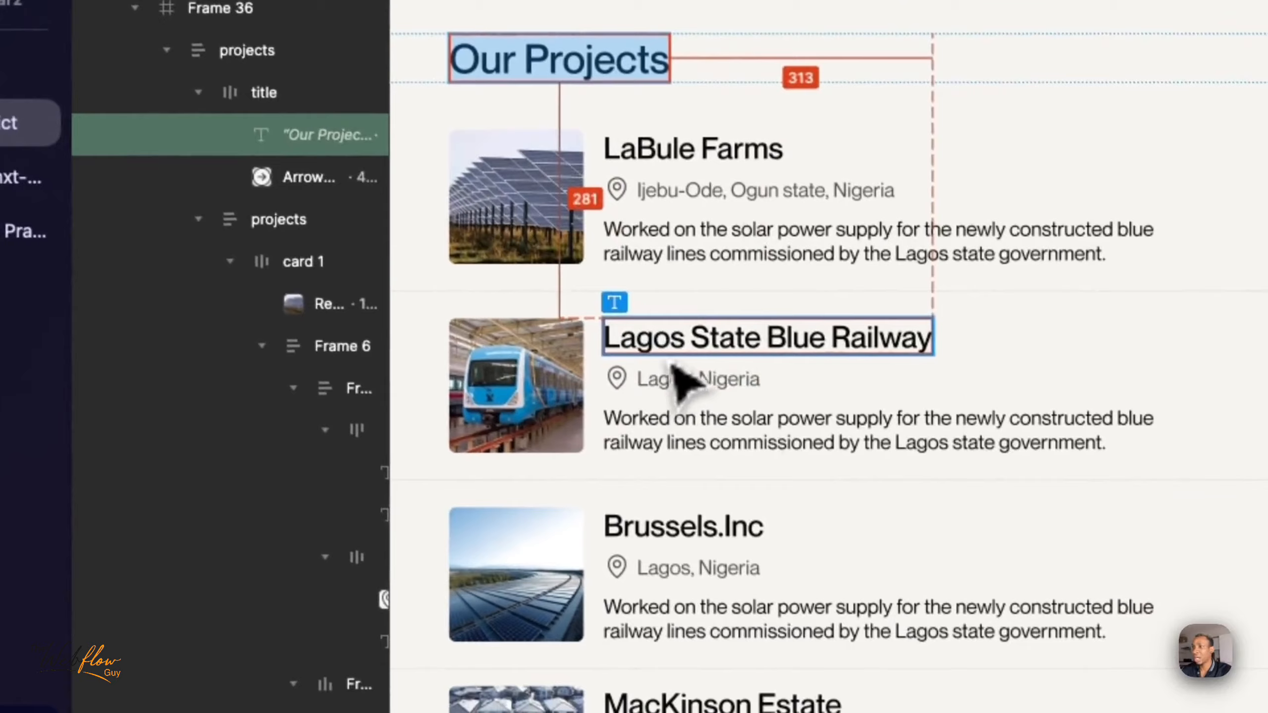
pyautogui.click(717, 363)
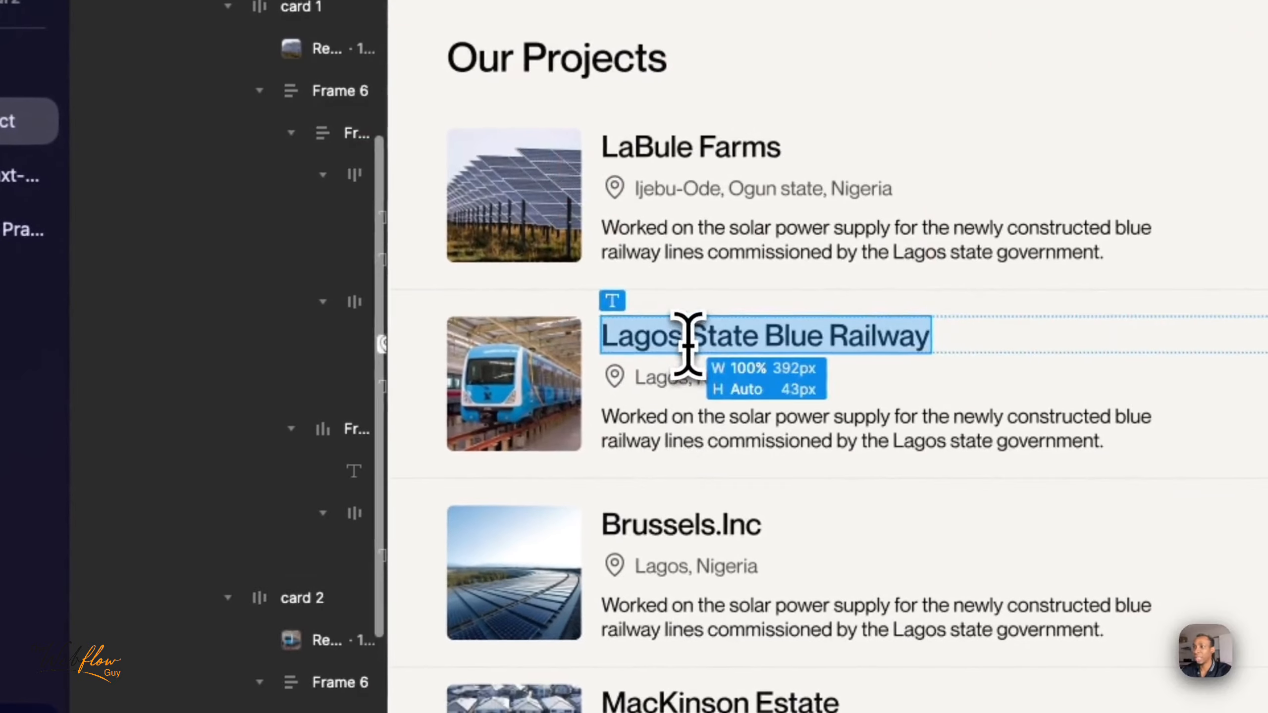
pyautogui.click(679, 548)
pyautogui.scroll(-3, 648, 532)
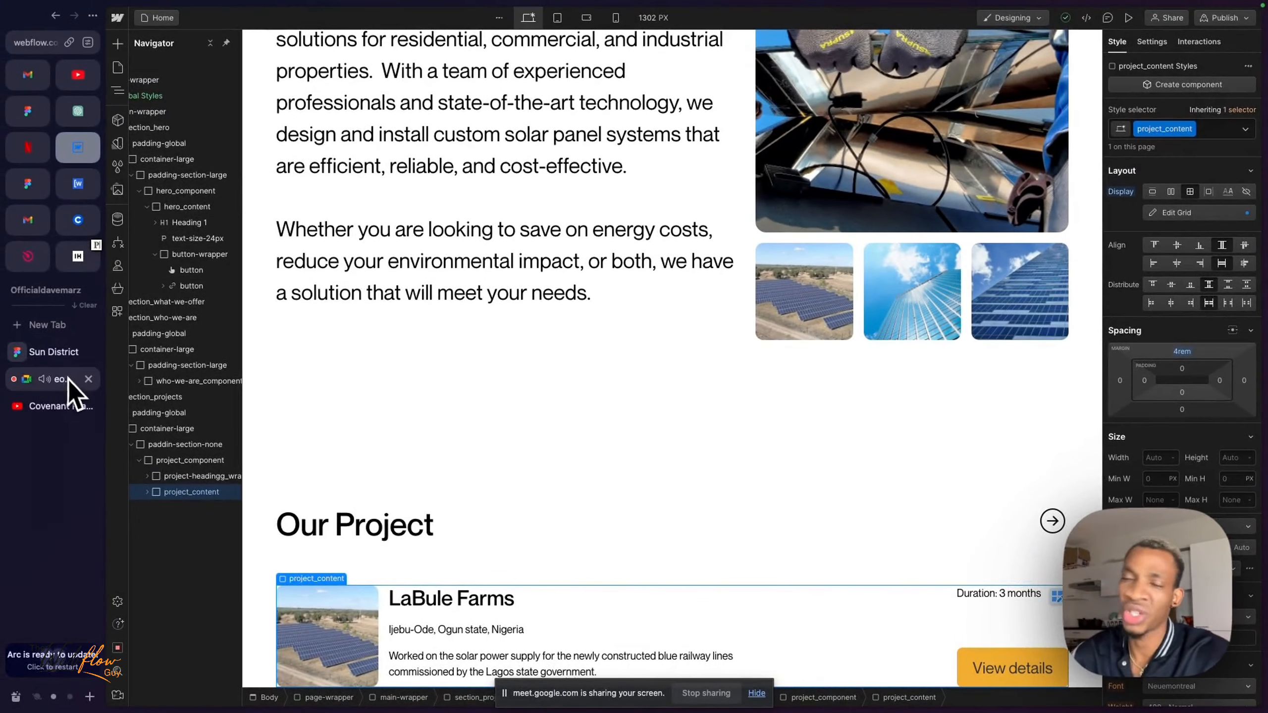
# - Check the Google Meet call, return to the Webflow page and close the floating call window
pyautogui.moveTo(816, 703)
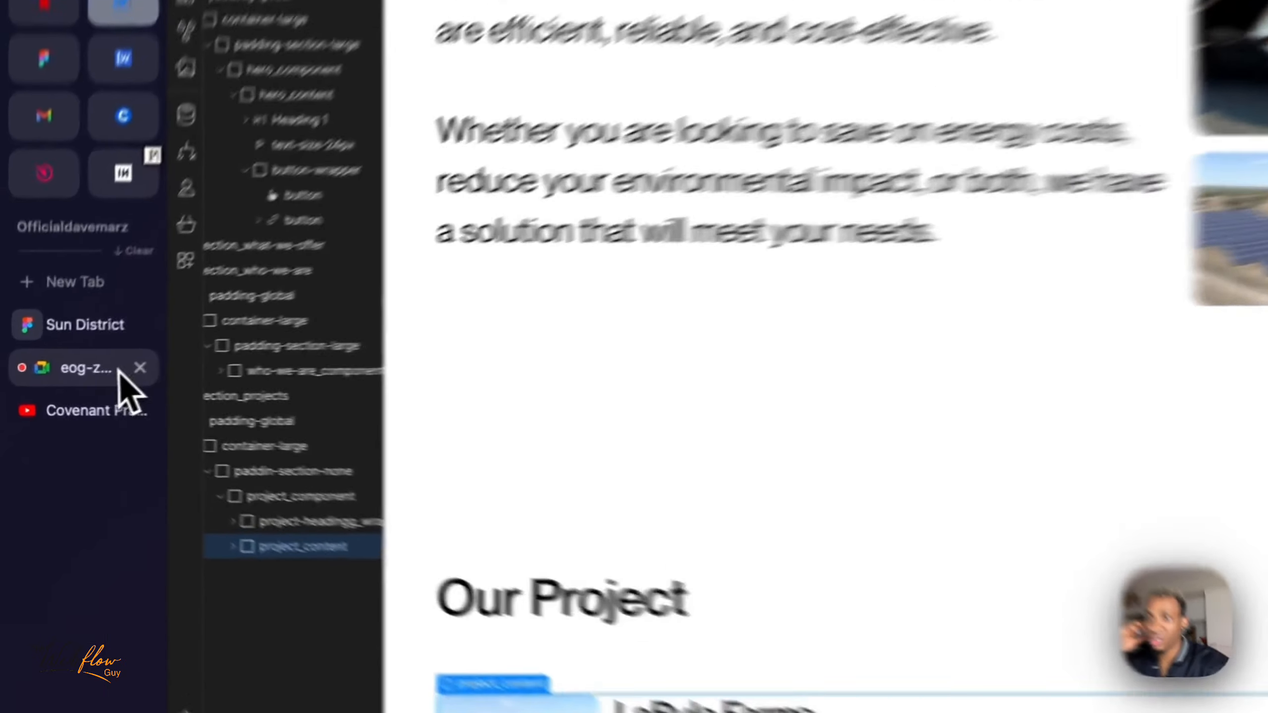
pyautogui.click(55, 379)
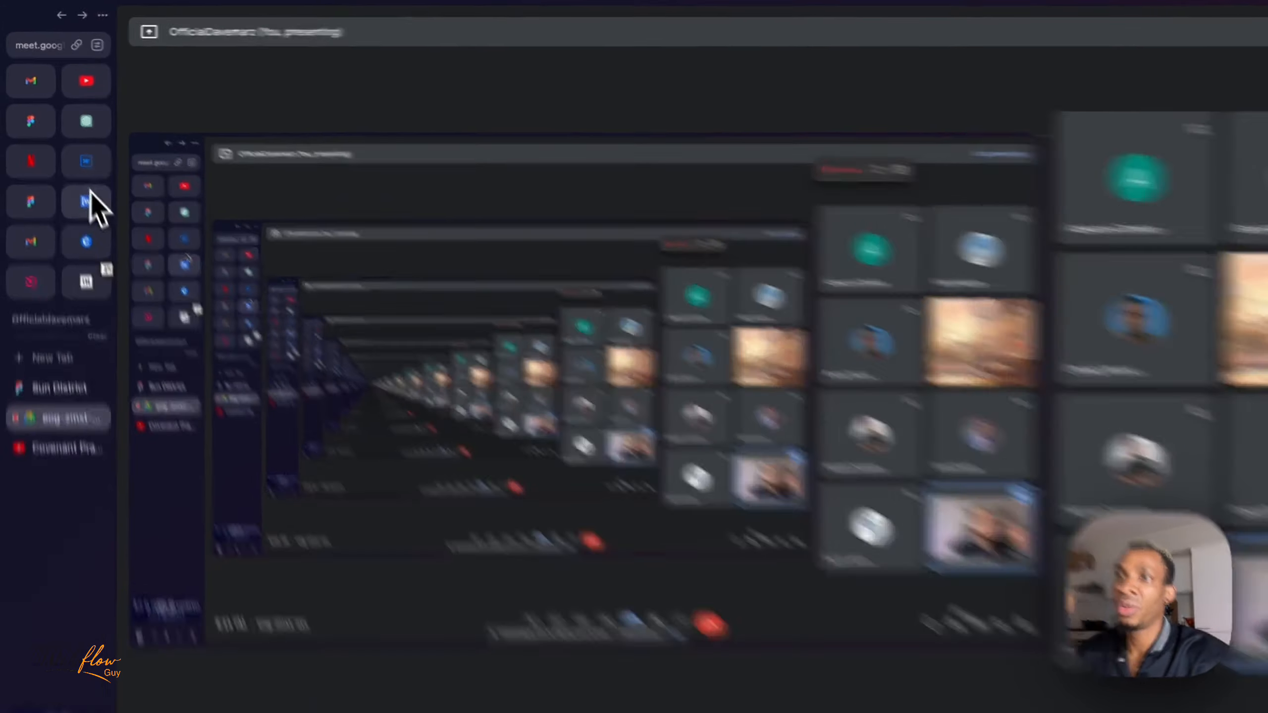
pyautogui.click(77, 147)
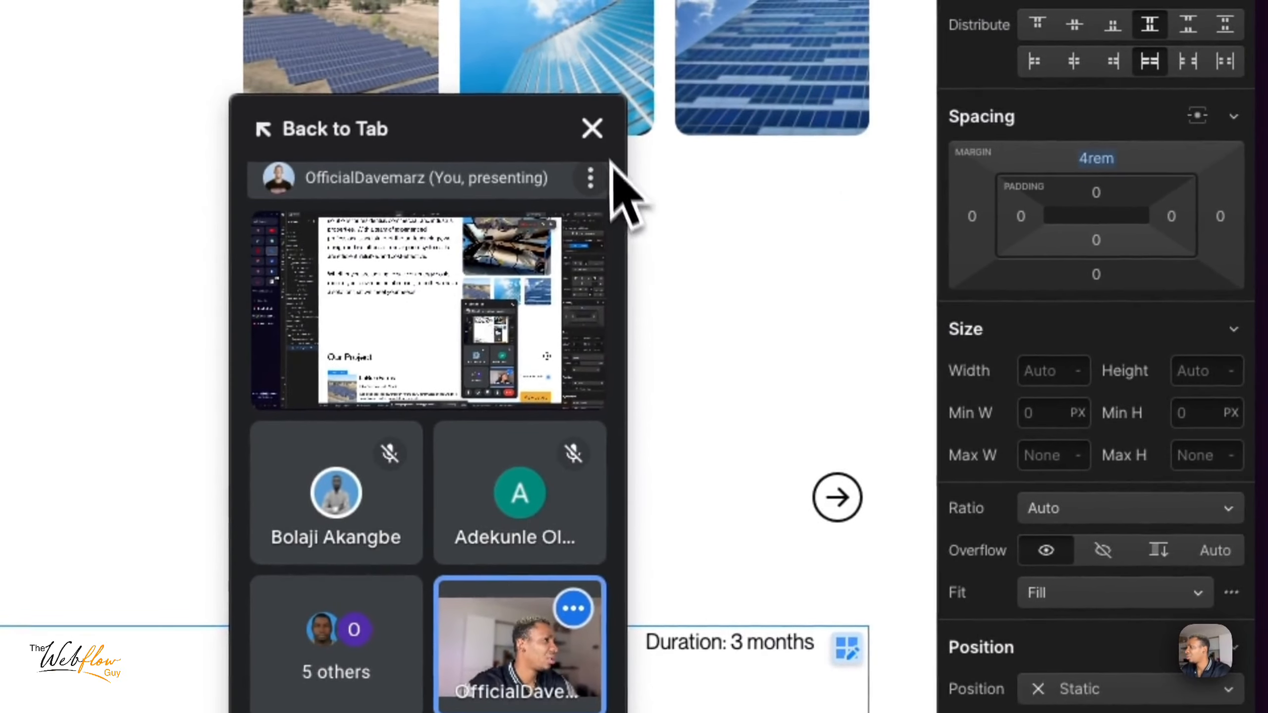
pyautogui.click(592, 128)
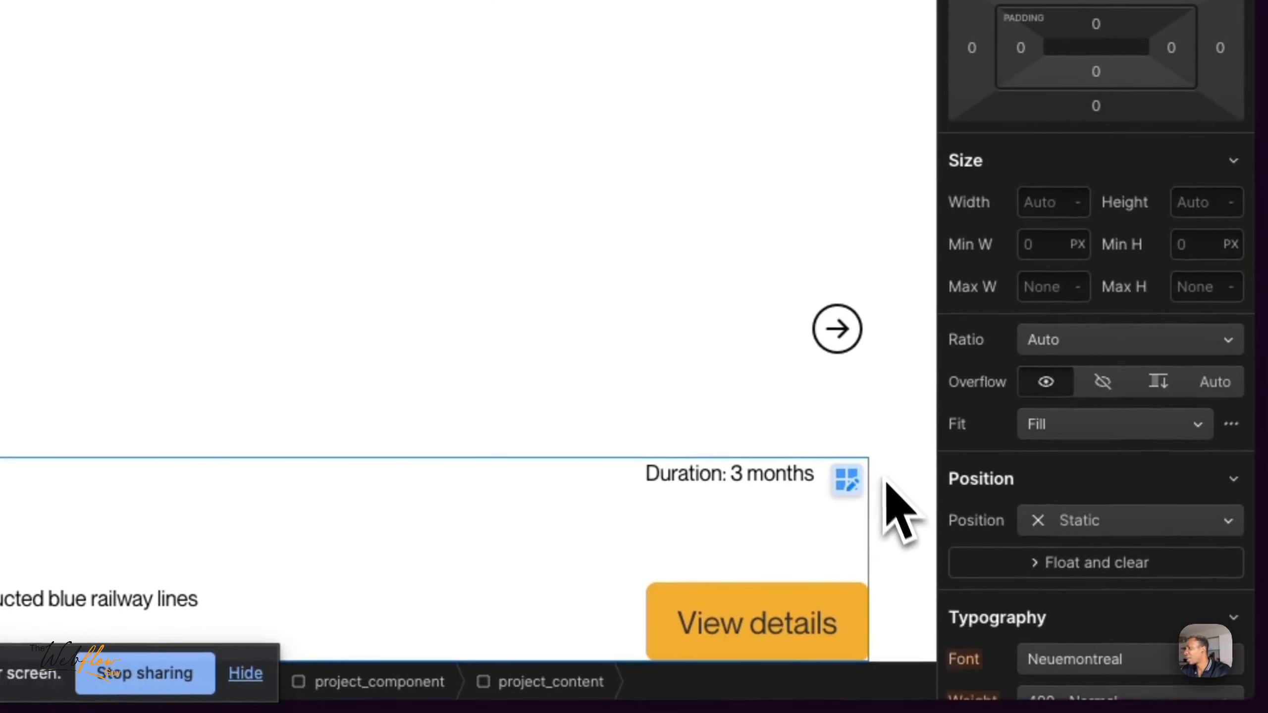
# - Align the "Duration: 3 months" text block to the right within its flex parent and check it in preview
pyautogui.click(738, 474)
pyautogui.click(392, 379)
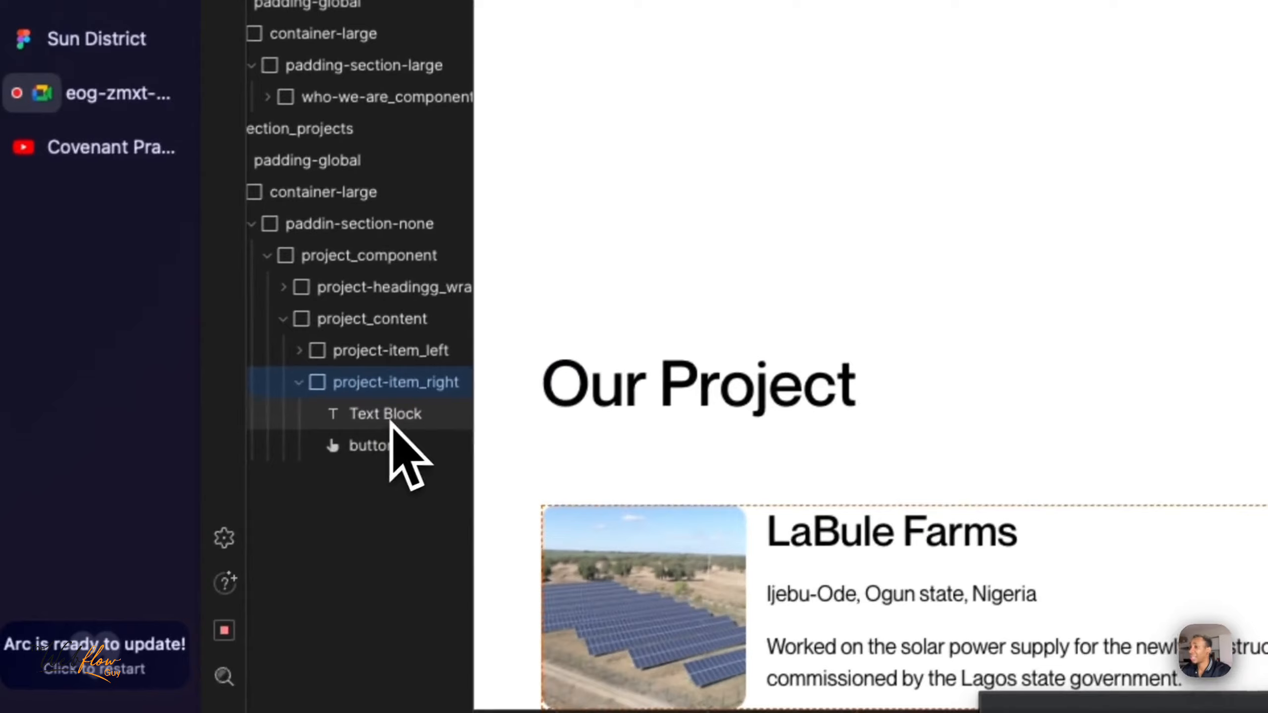
pyautogui.click(390, 417)
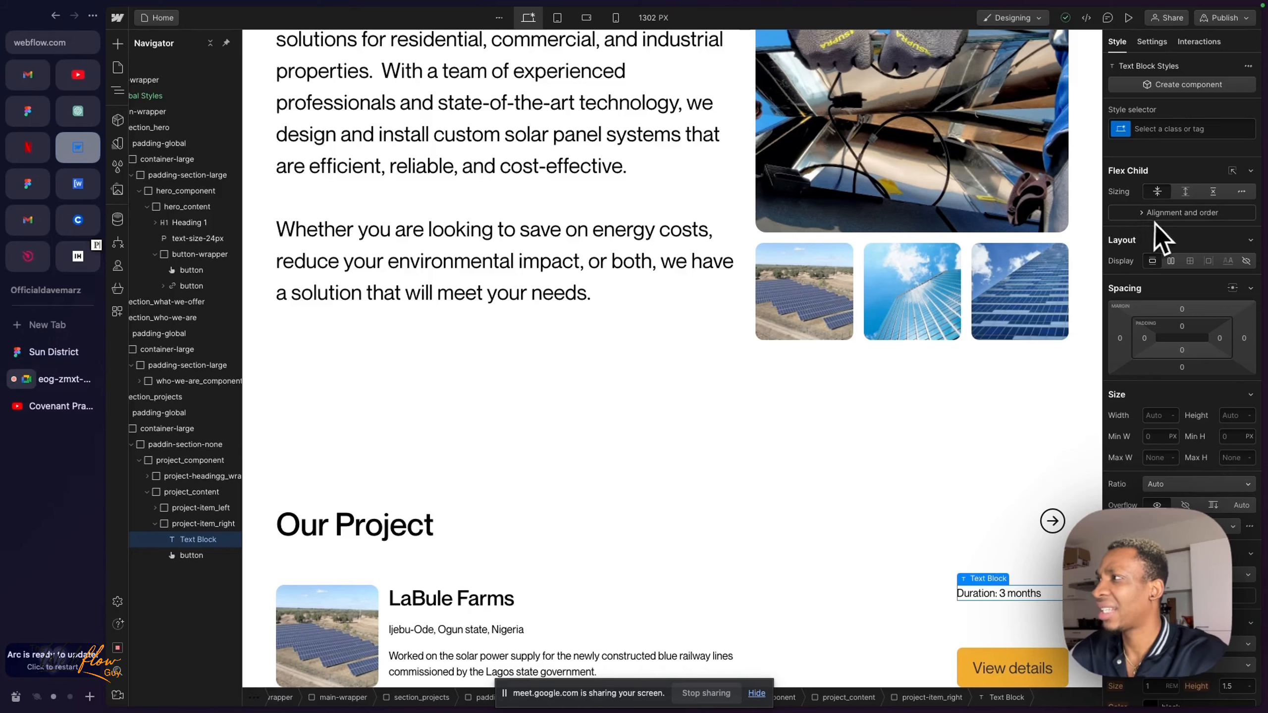
pyautogui.click(1192, 214)
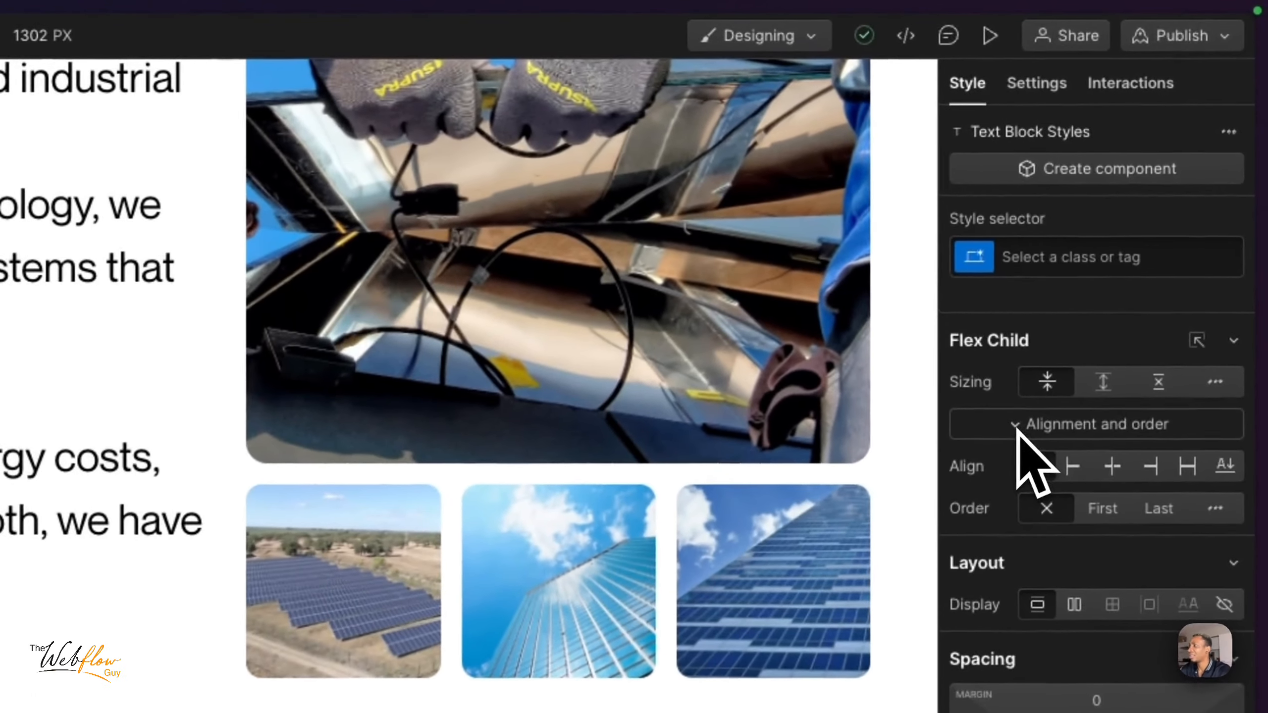
pyautogui.click(1021, 426)
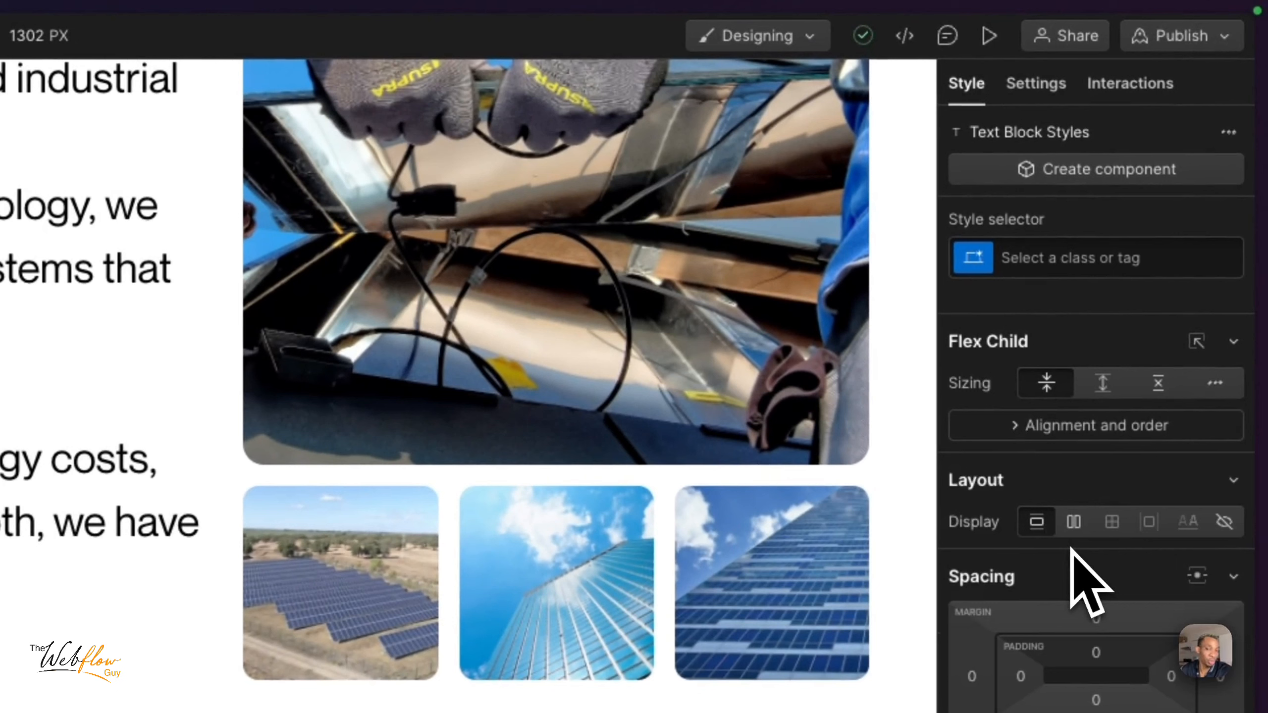
pyautogui.click(1023, 433)
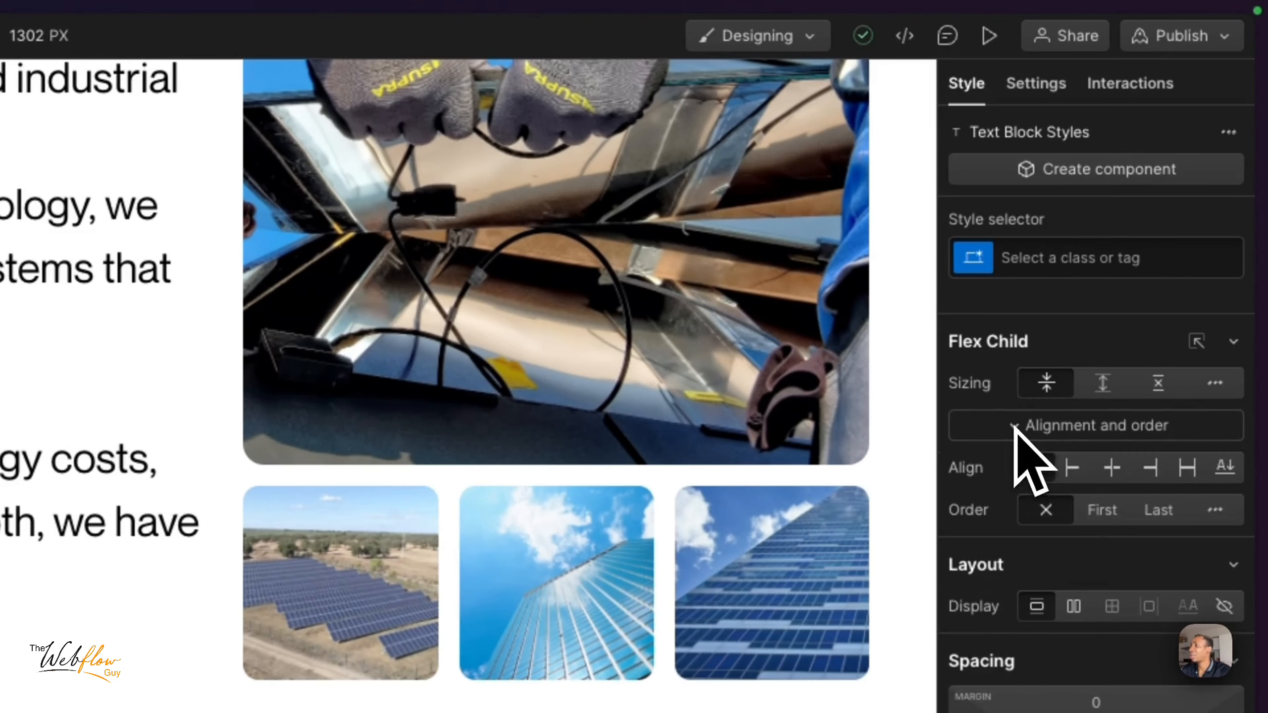
pyautogui.click(1156, 474)
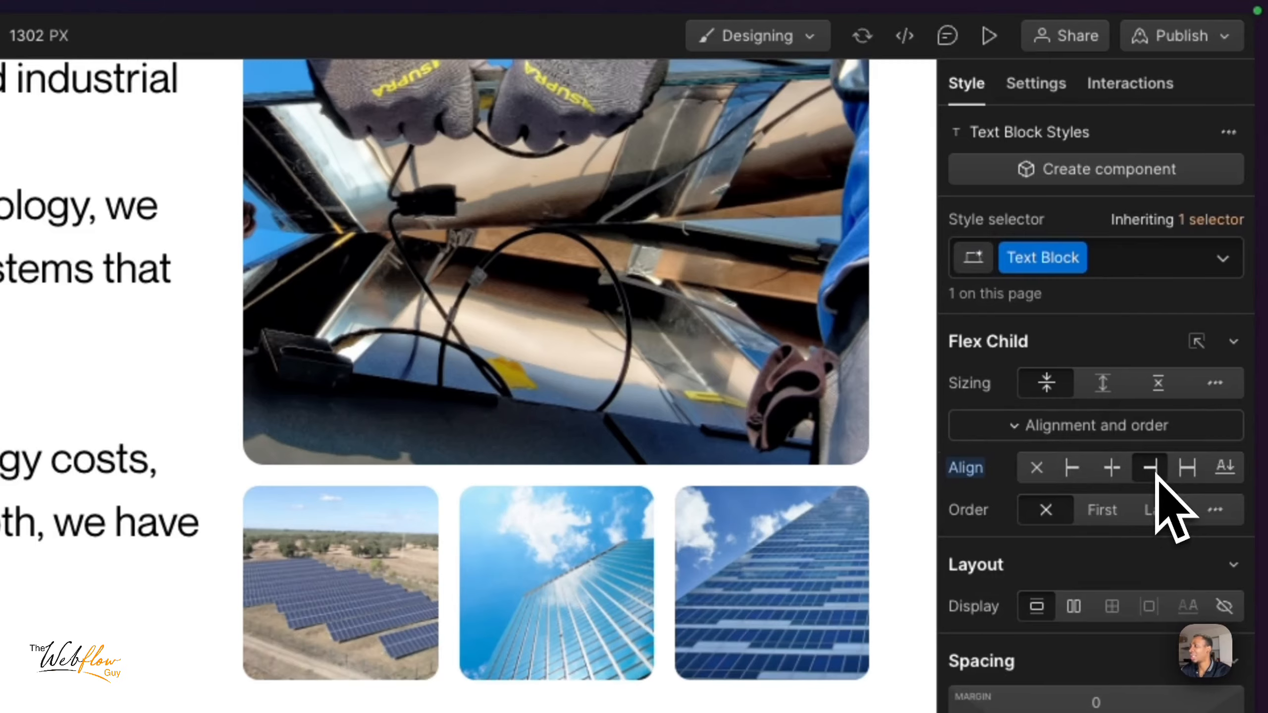
pyautogui.click(989, 36)
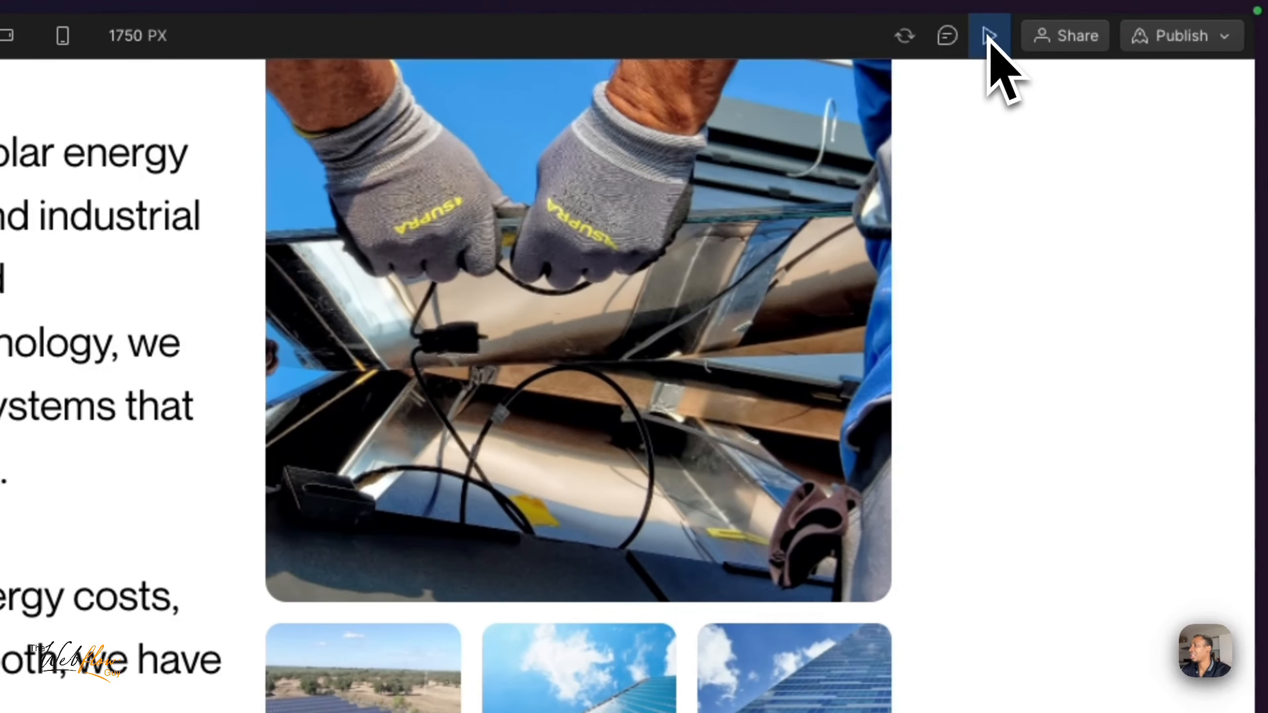
pyautogui.click(990, 37)
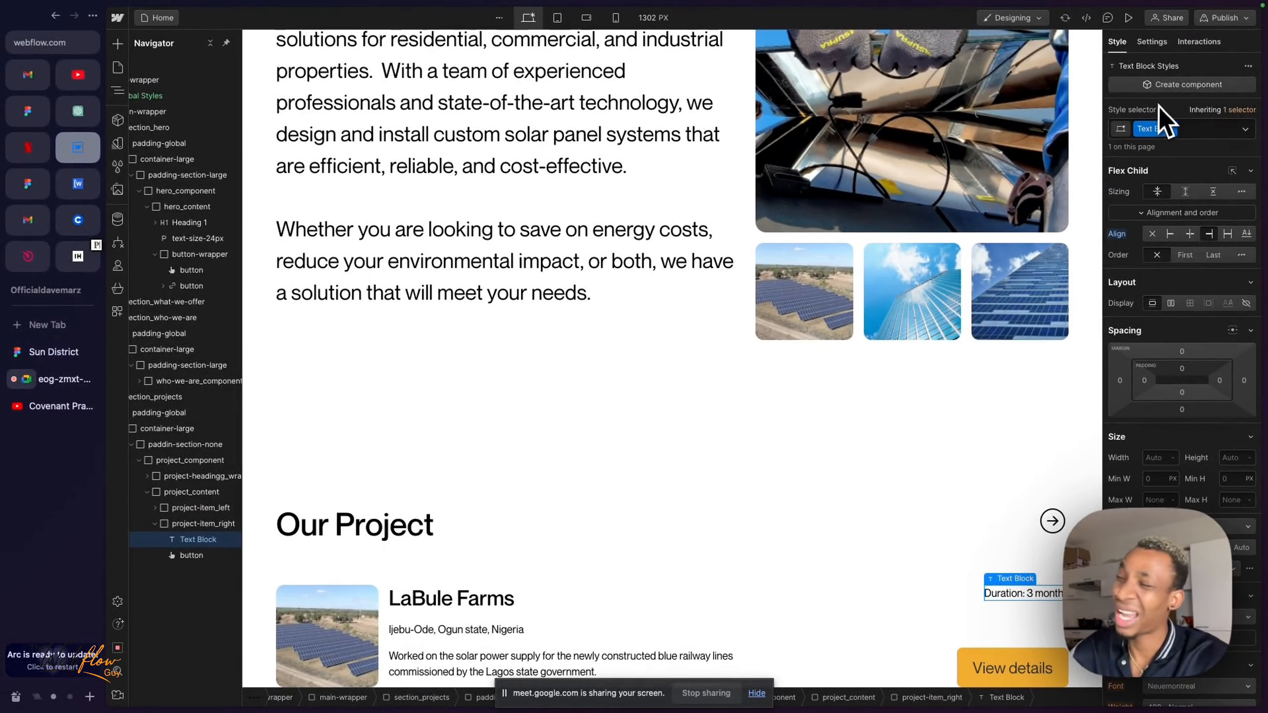
# - Rename the text block's class to duration
pyautogui.doubleClick(1148, 129)
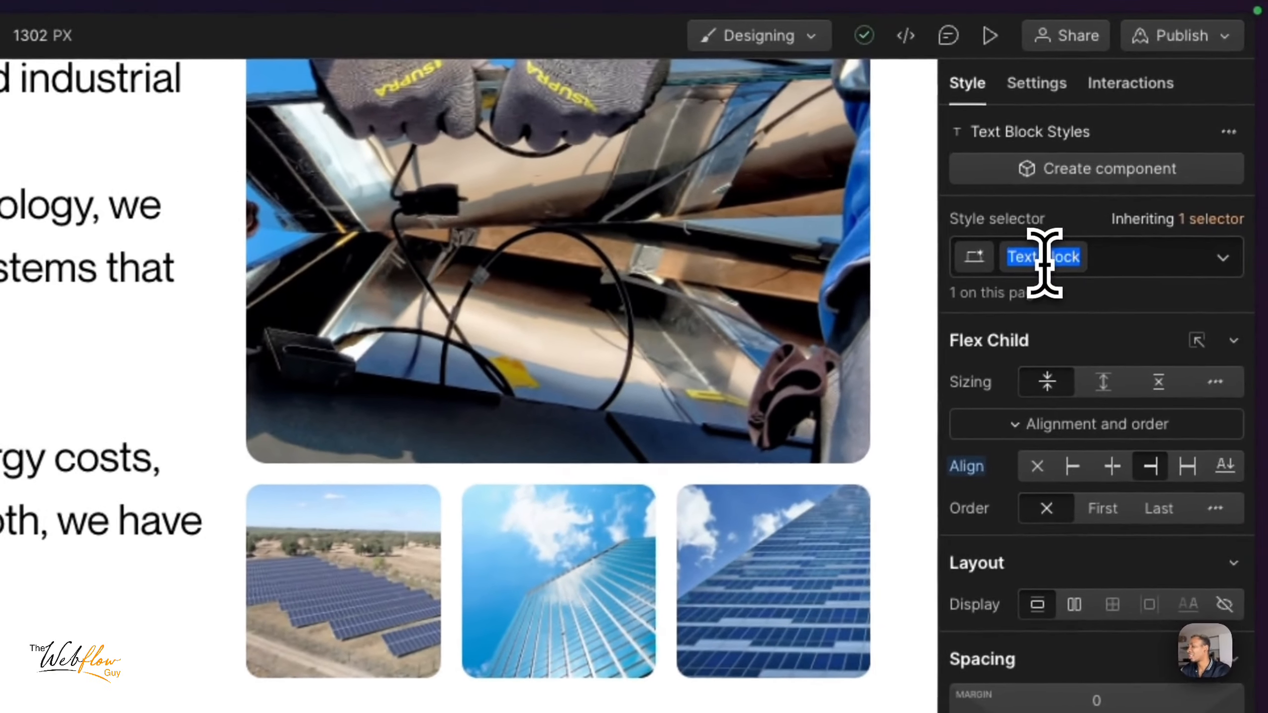
pyautogui.write('duration')
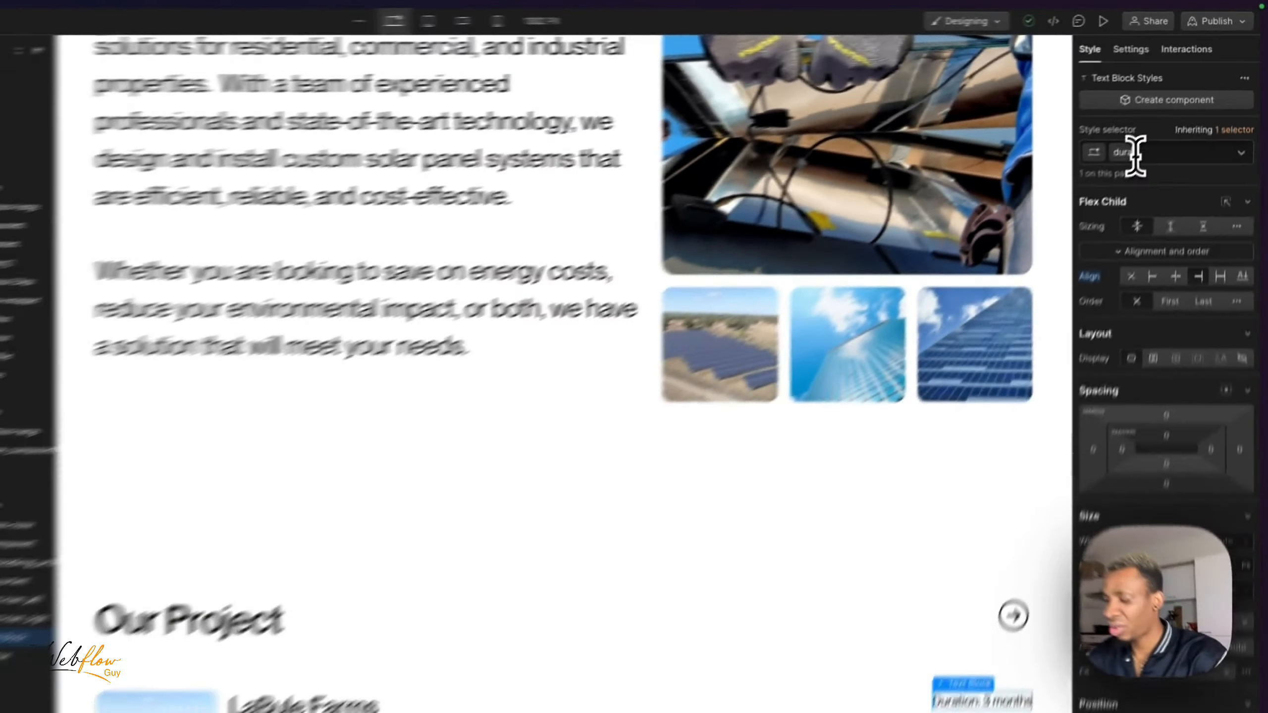
pyautogui.press('Return')
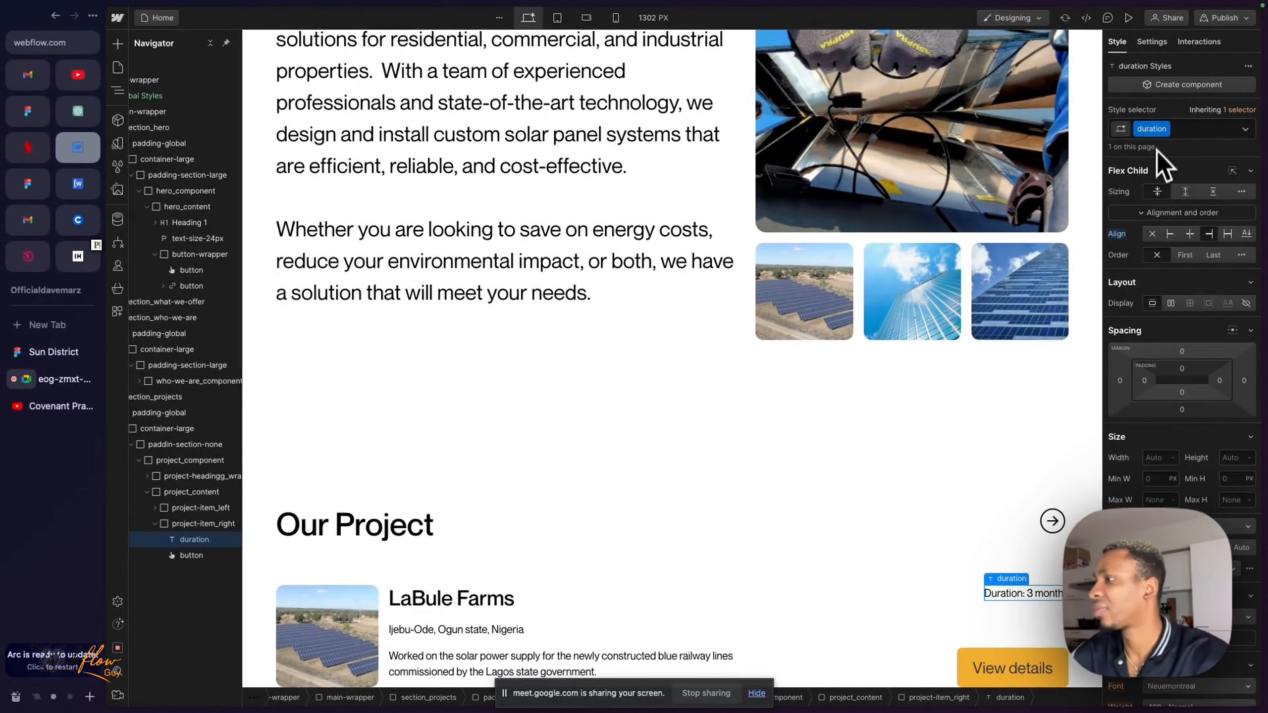
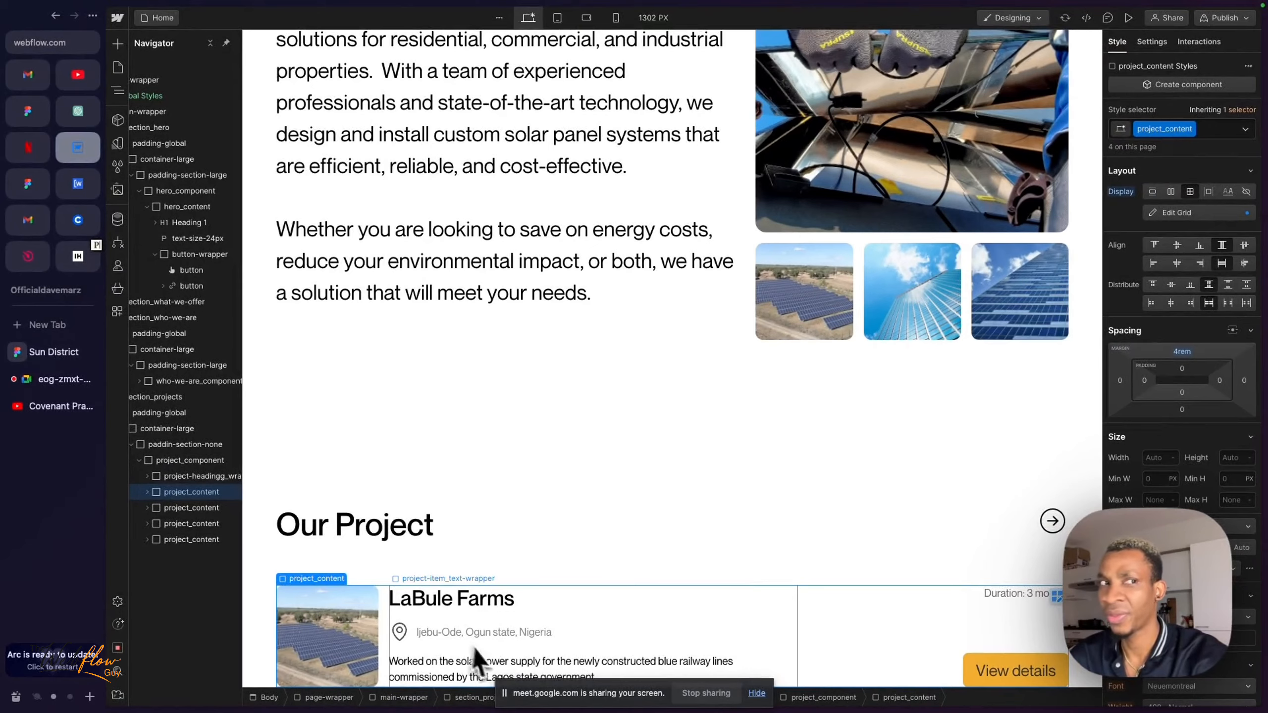
# - Preview the page and examine the Our Project section's heading row, project cards, durations and View details buttons
pyautogui.scroll(-9, 434, 580)
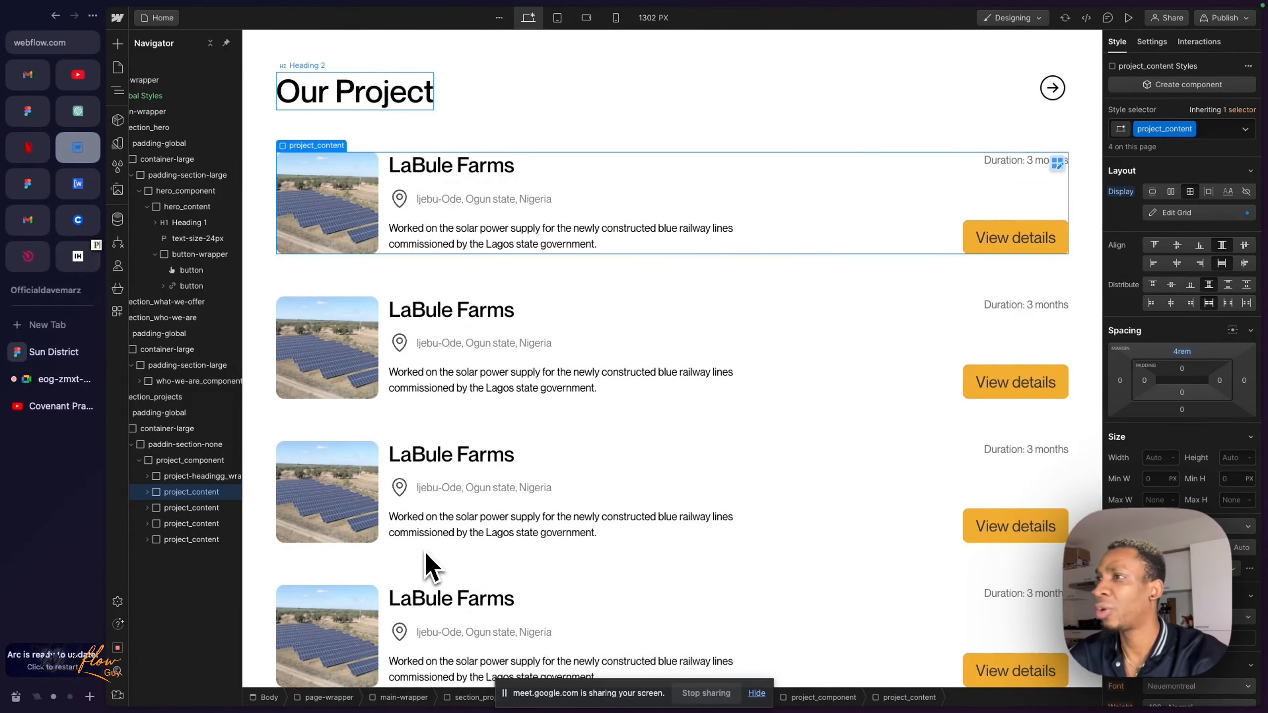
pyautogui.scroll(2, 429, 567)
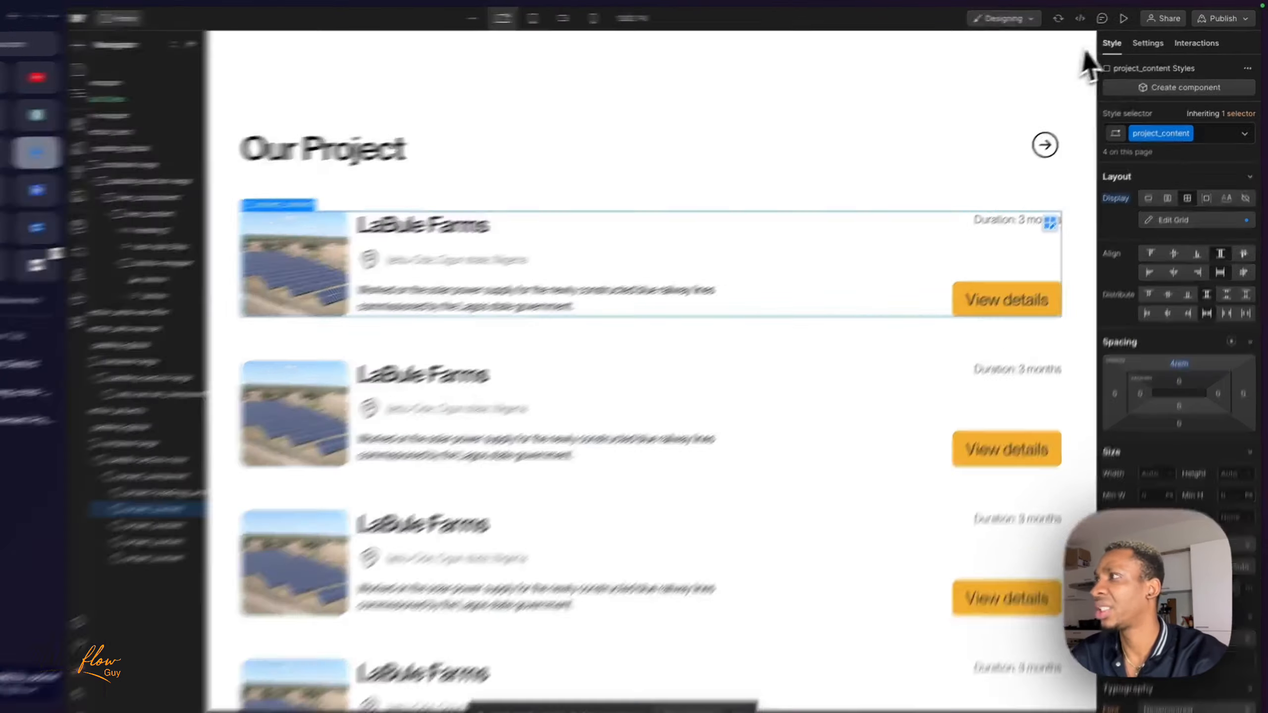
pyautogui.click(1128, 17)
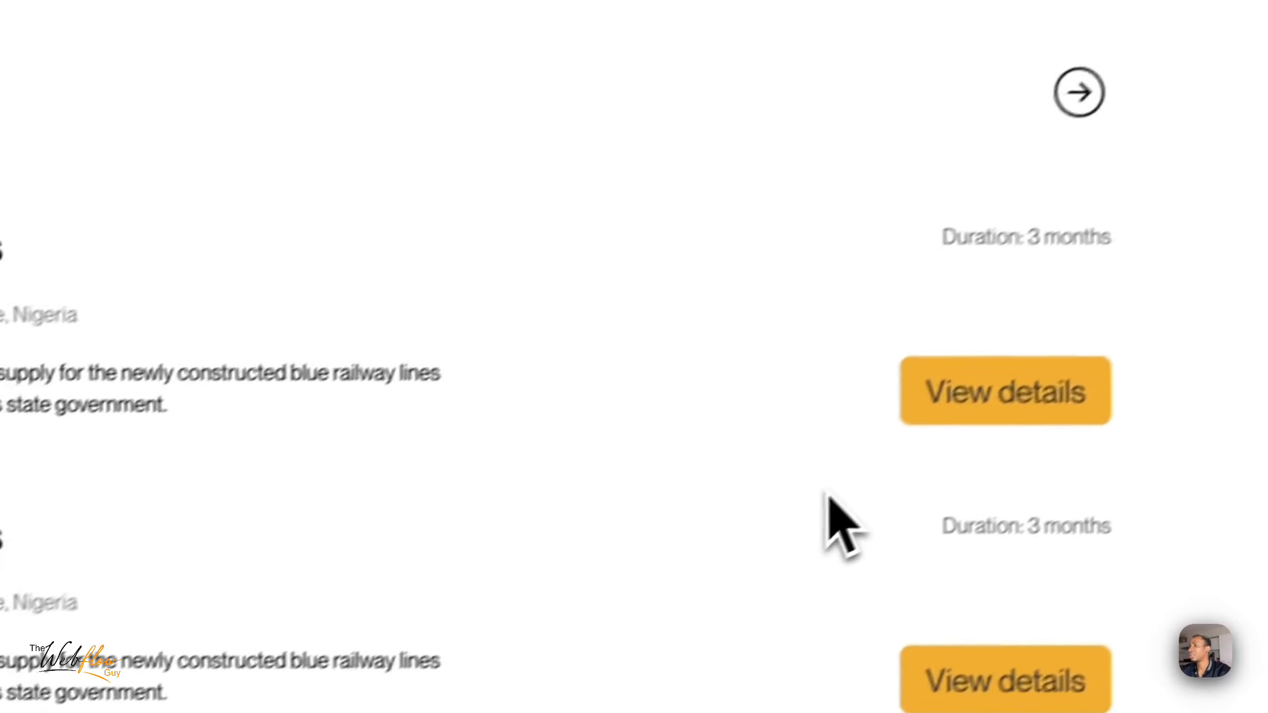
pyautogui.scroll(8, 827, 494)
pyautogui.scroll(-8, 827, 495)
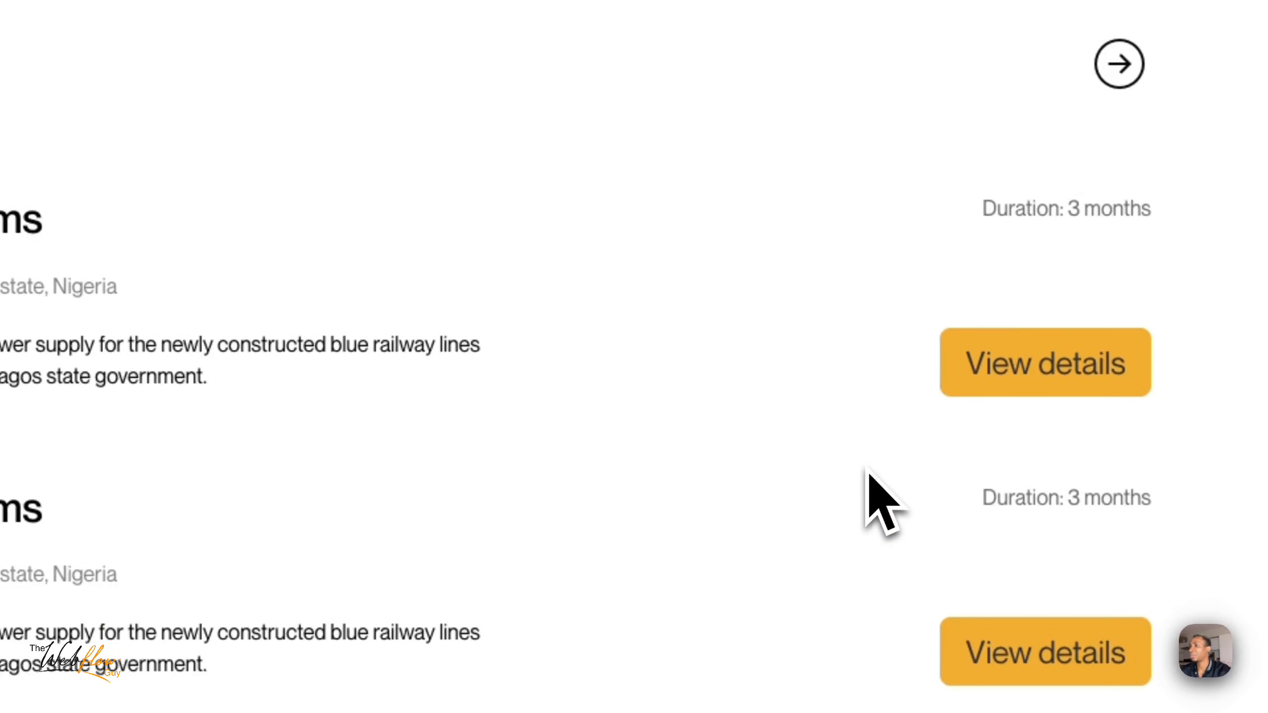
pyautogui.moveTo(445, 275); pyautogui.dragTo(656, 555)
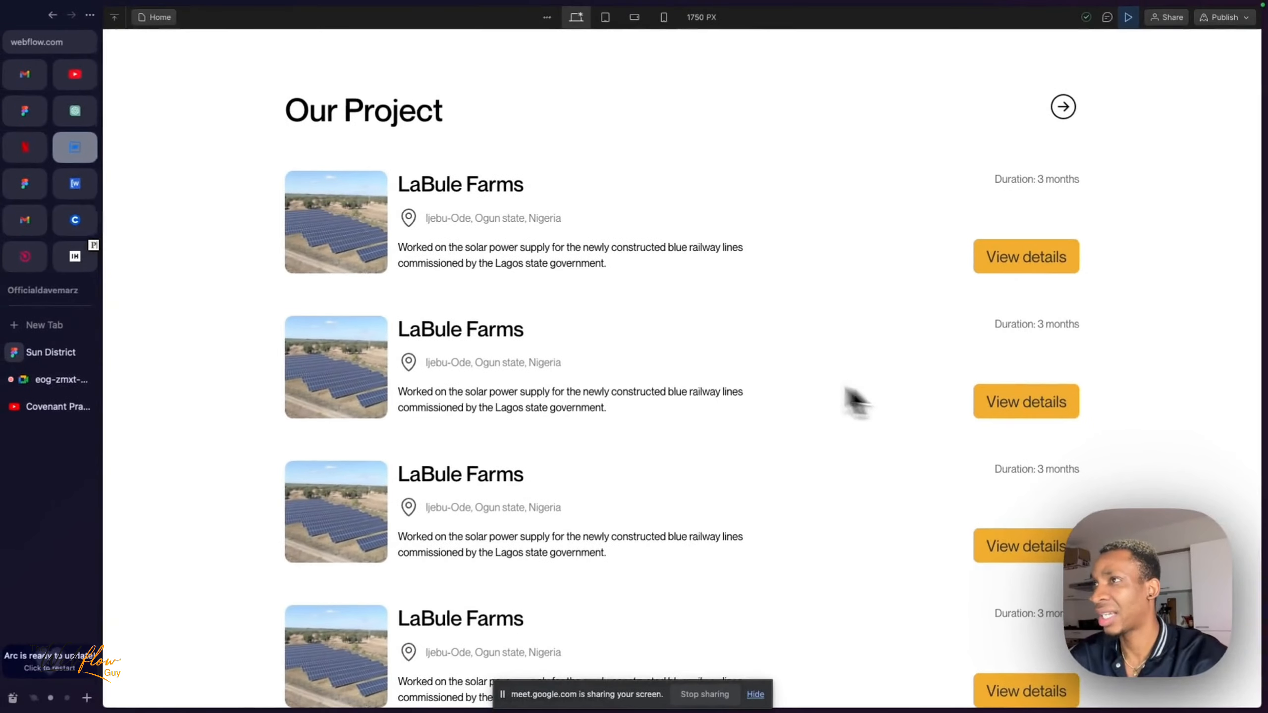
pyautogui.scroll(2, 471, 312)
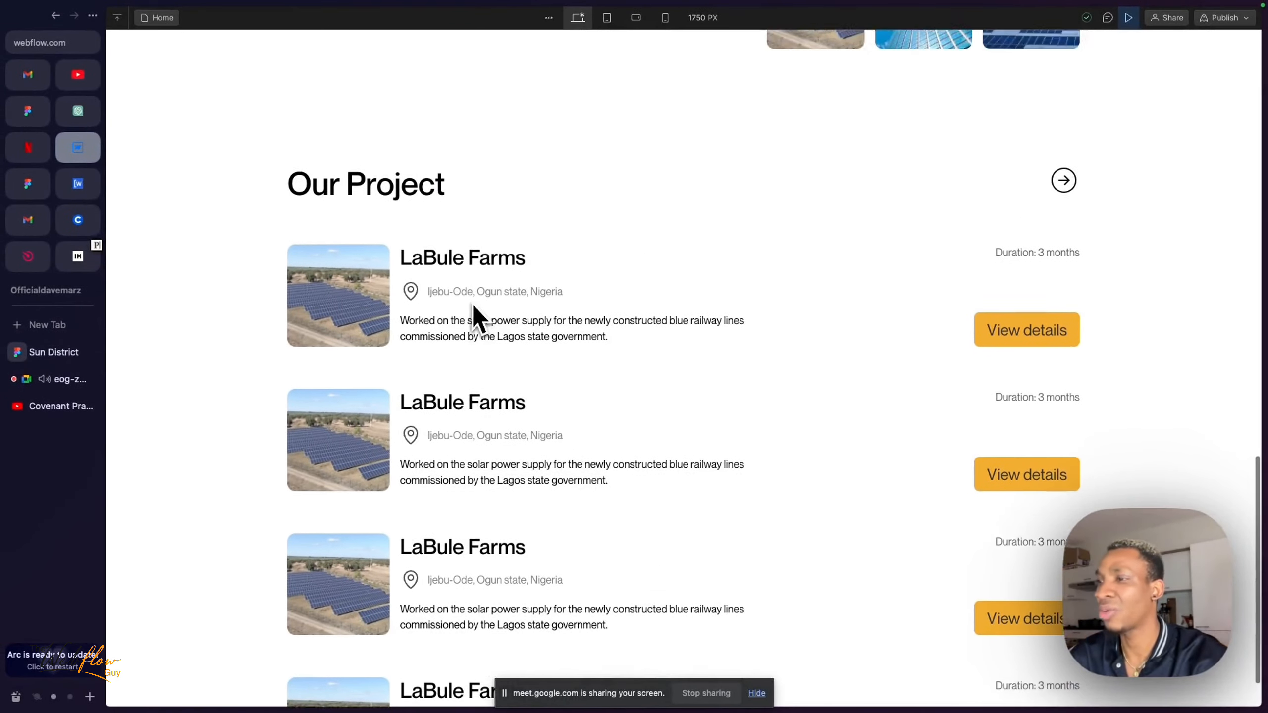
pyautogui.scroll(-2, 472, 319)
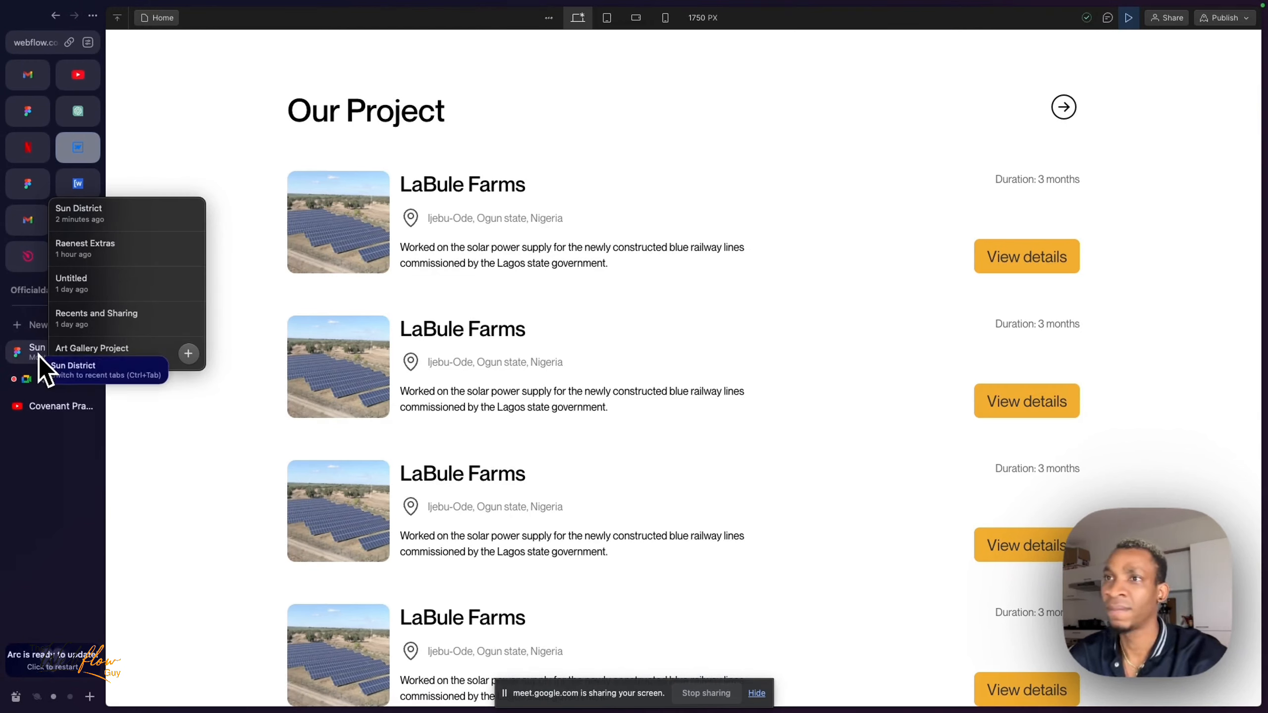
# - Check the Google Meet call and return to the Webflow preview without the floating call window
pyautogui.click(51, 378)
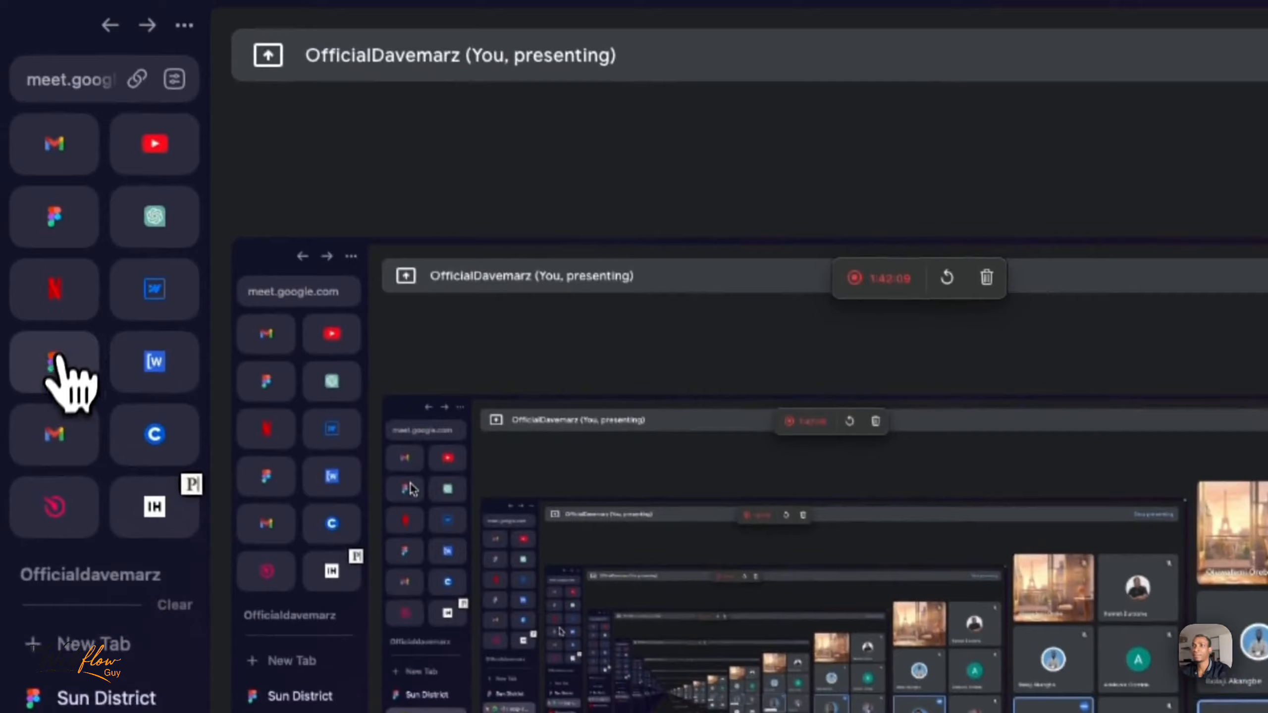
pyautogui.moveTo(40, 379)
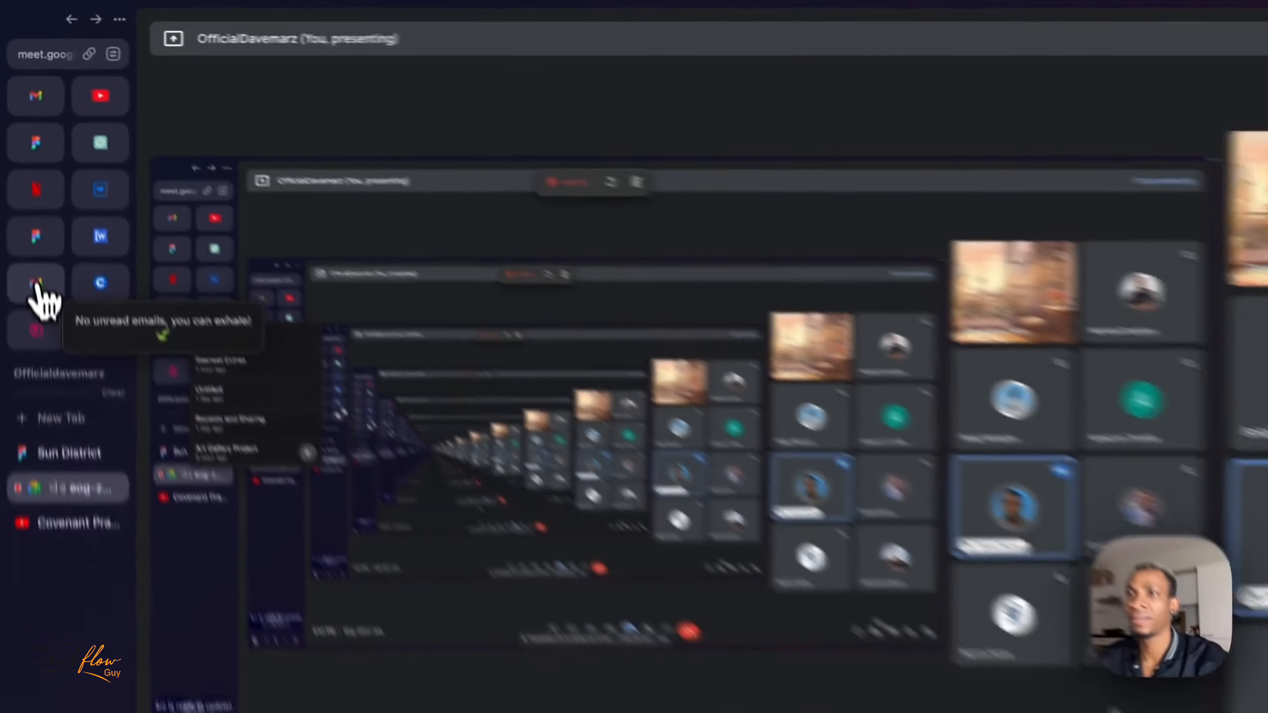
pyautogui.moveTo(35, 118)
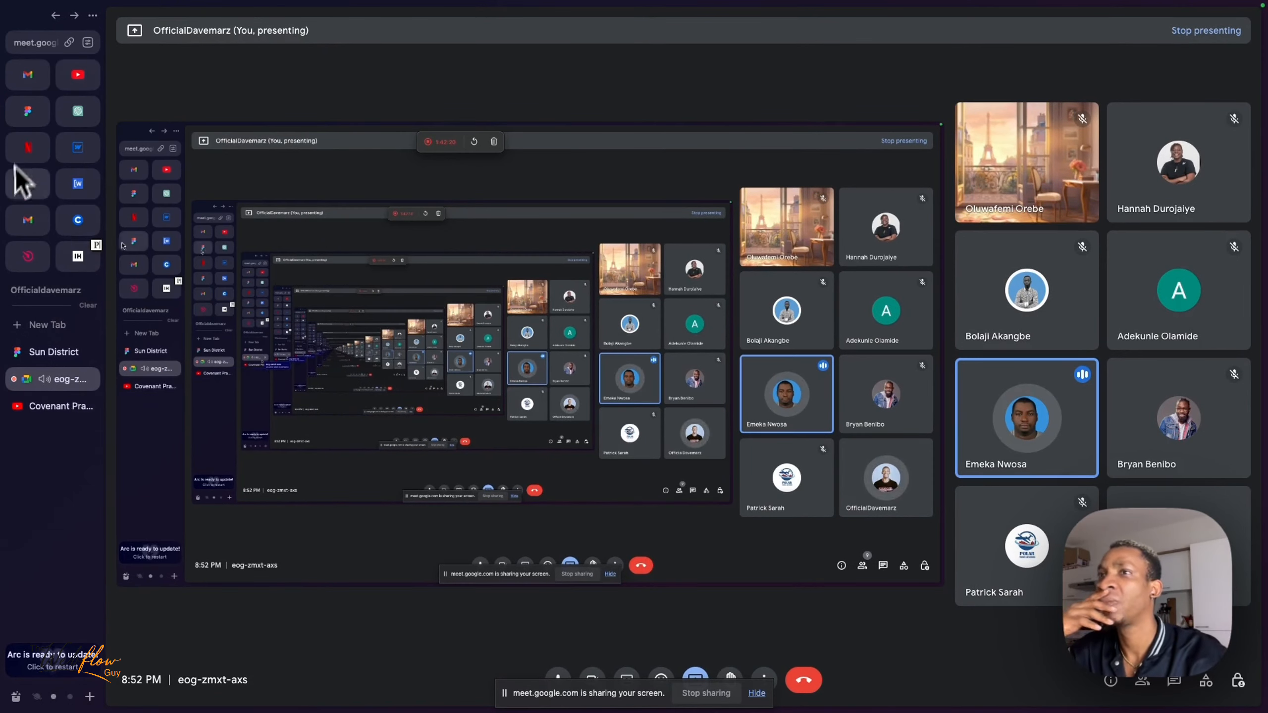
pyautogui.click(80, 145)
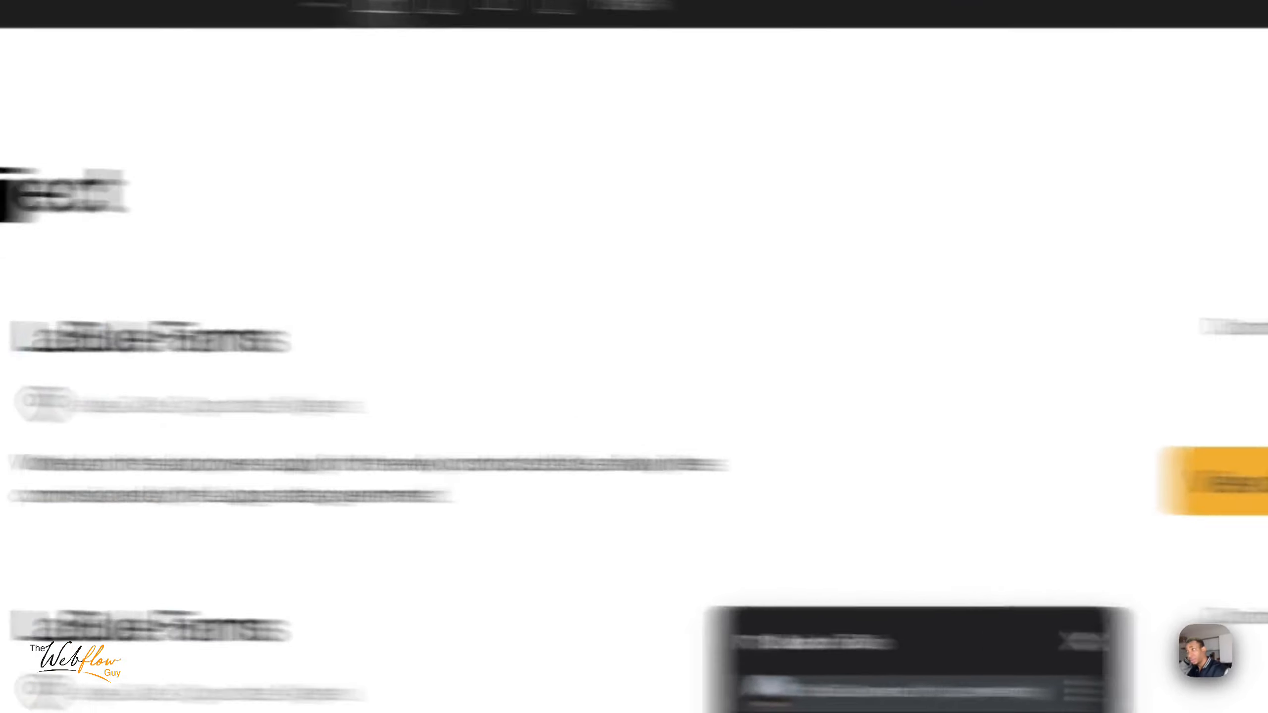
pyautogui.click(1083, 641)
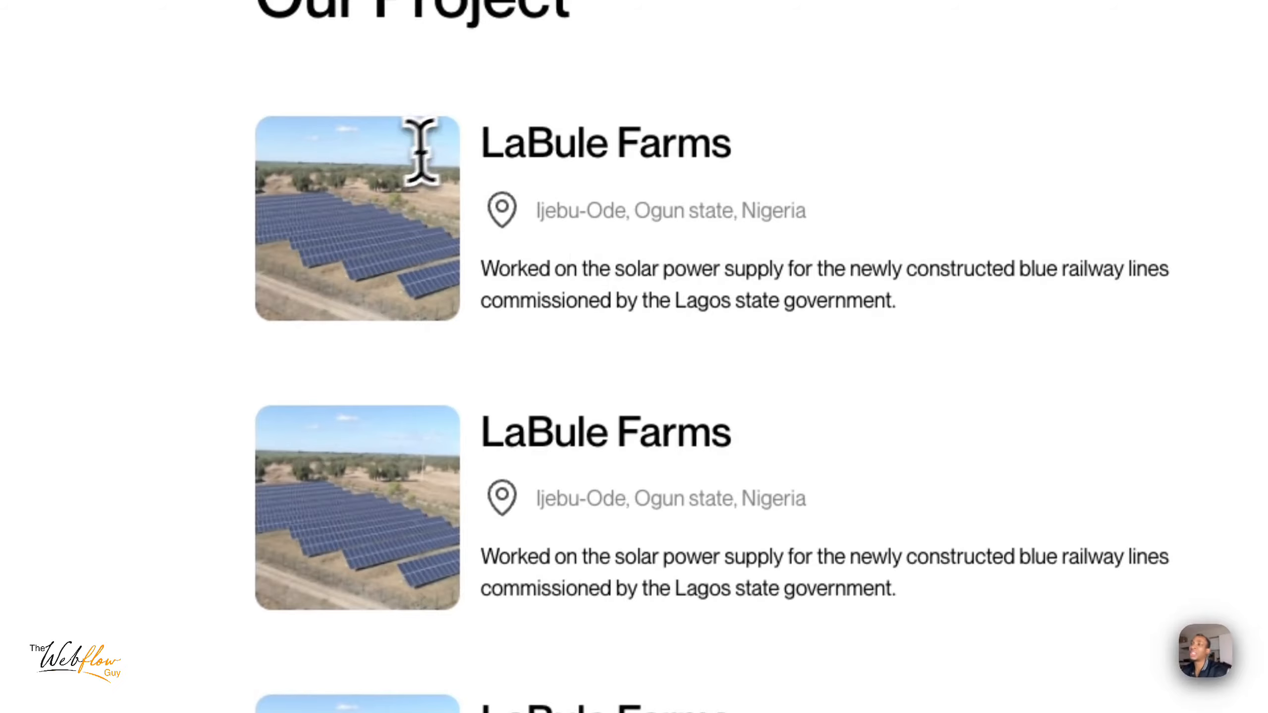
# - Examine the first LaBule Farms card's text in the preview, and view the Sun District design in Figma down to Our Blog
pyautogui.moveTo(495, 140); pyautogui.dragTo(579, 281)
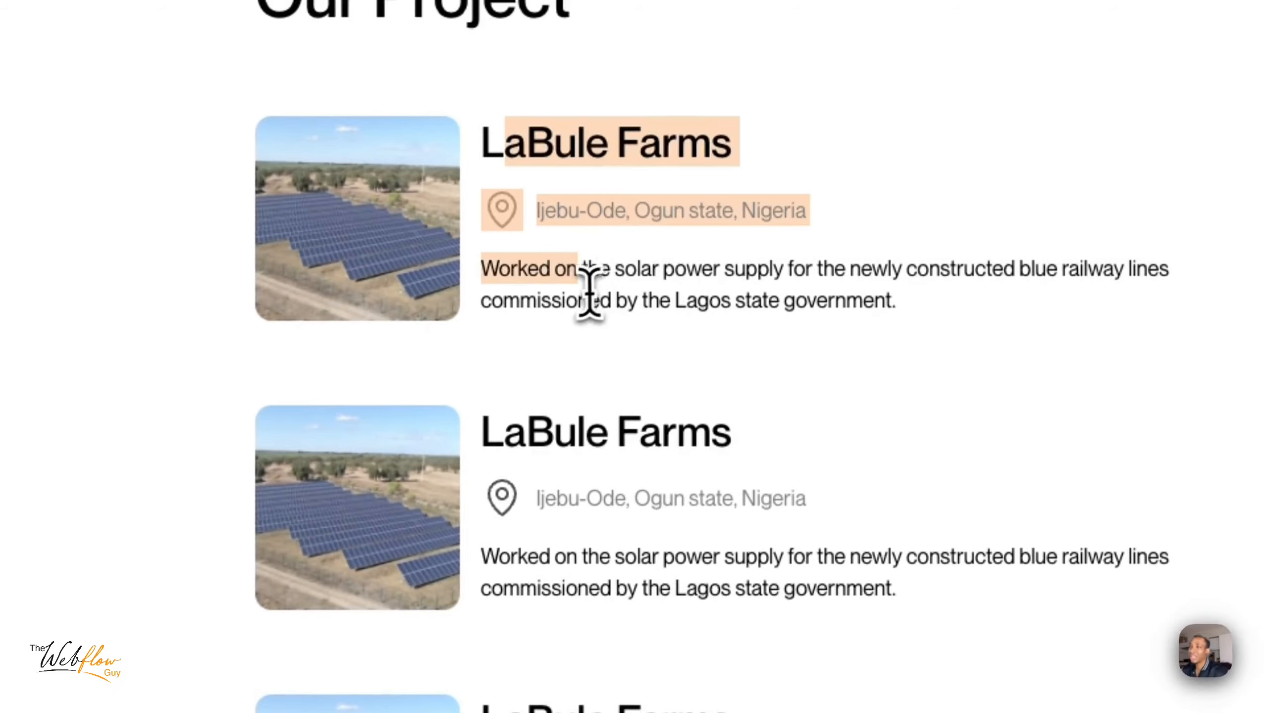
pyautogui.click(590, 295)
pyautogui.moveTo(479, 151); pyautogui.dragTo(711, 672)
pyautogui.click(617, 275)
pyautogui.scroll(1, 617, 275)
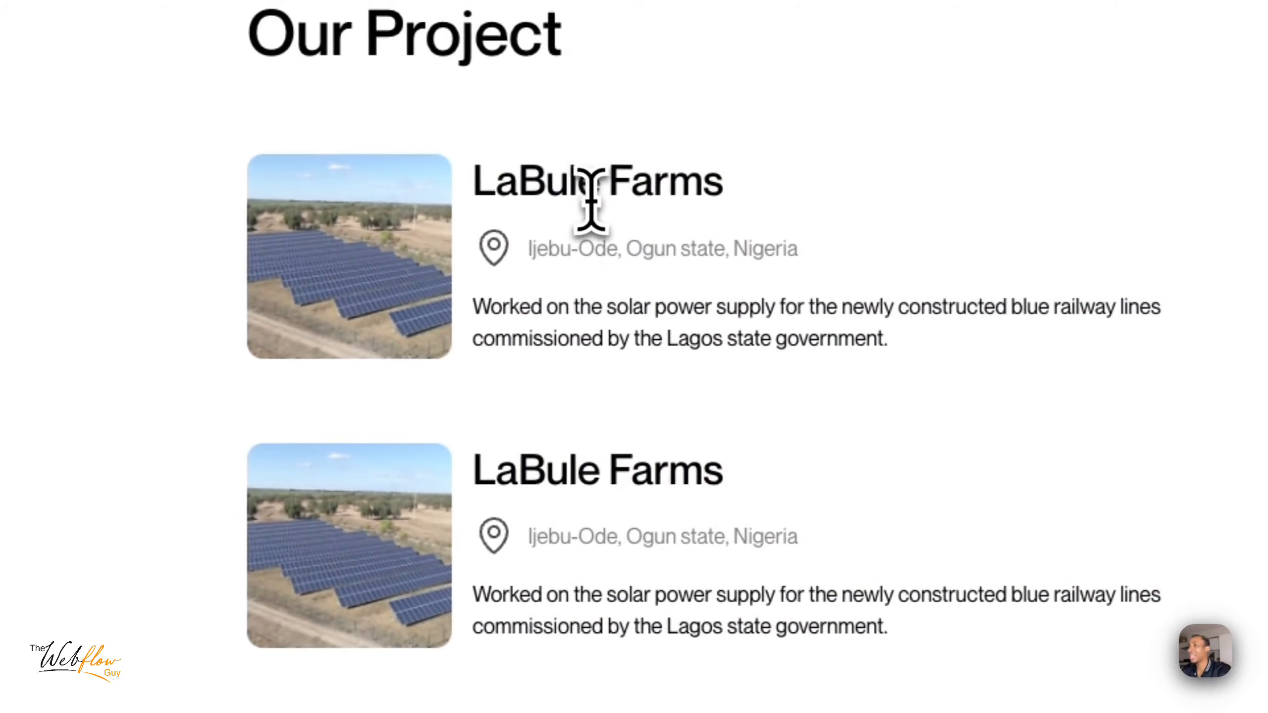
pyautogui.moveTo(483, 187); pyautogui.dragTo(744, 209)
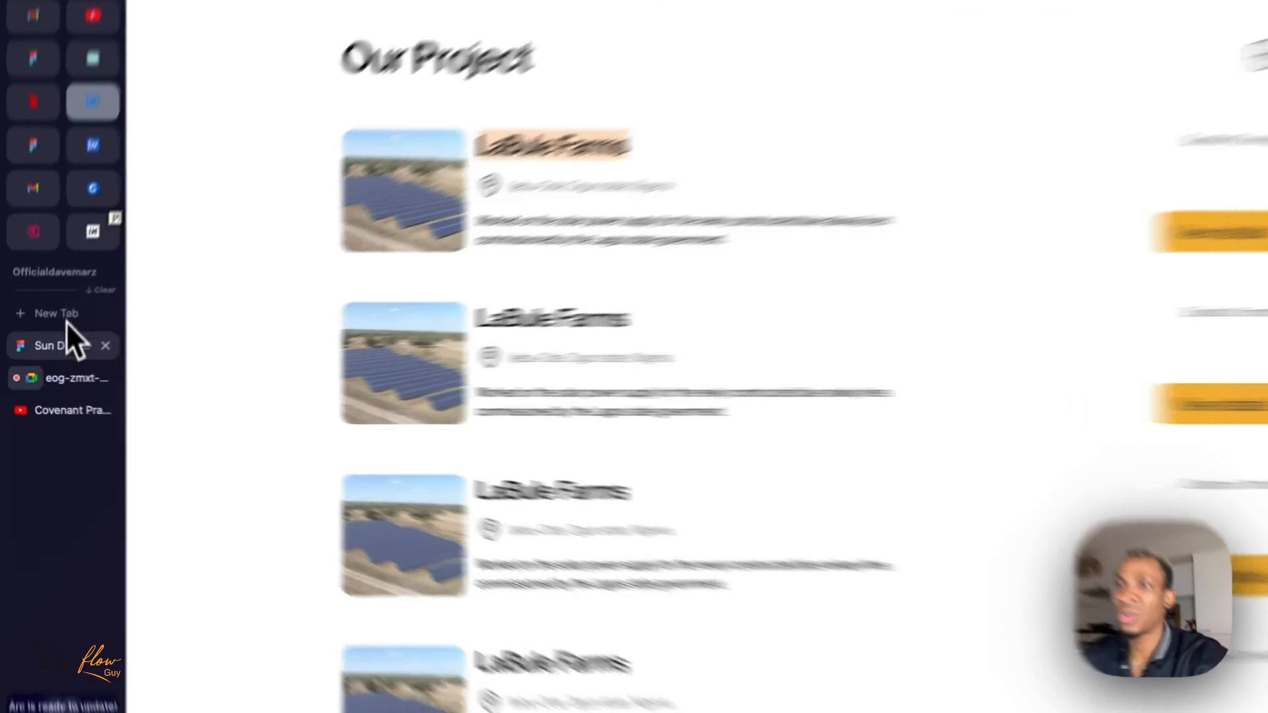
pyautogui.click(65, 352)
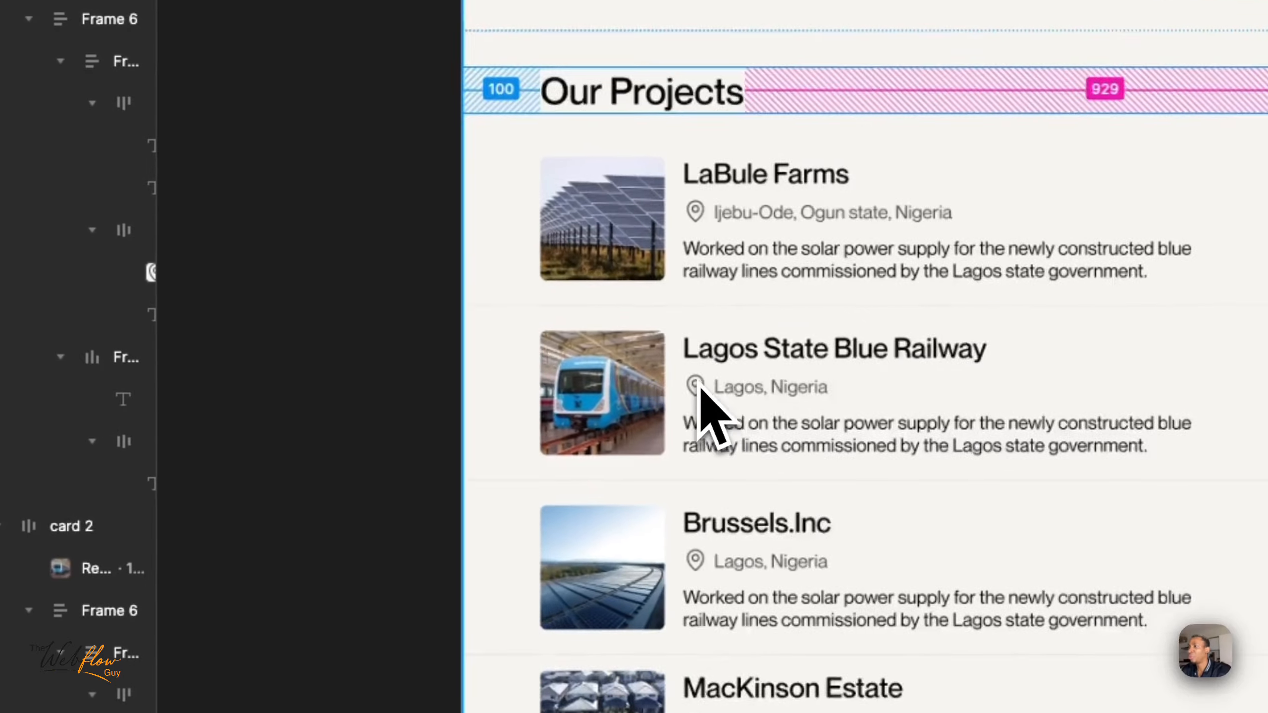
pyautogui.scroll(-10, 701, 387)
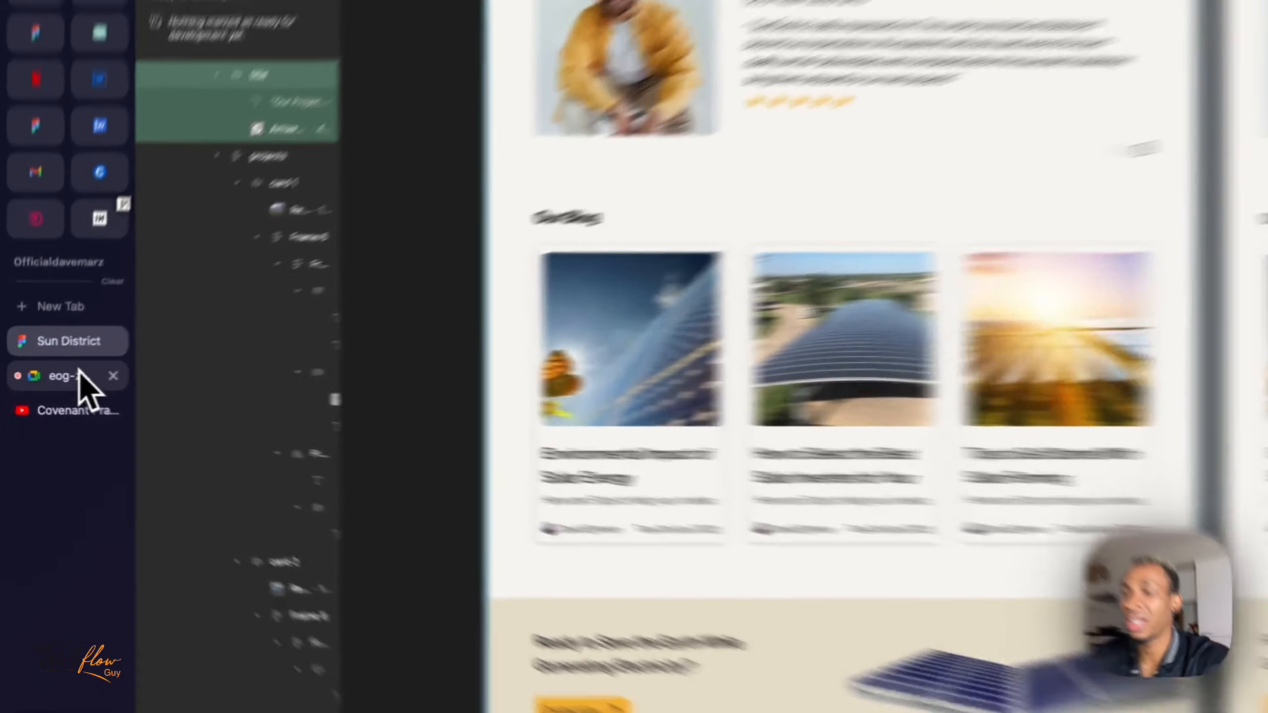
# - Check the participant list of the Google Meet call and return to the Webflow preview, closing the floating call window
pyautogui.click(59, 379)
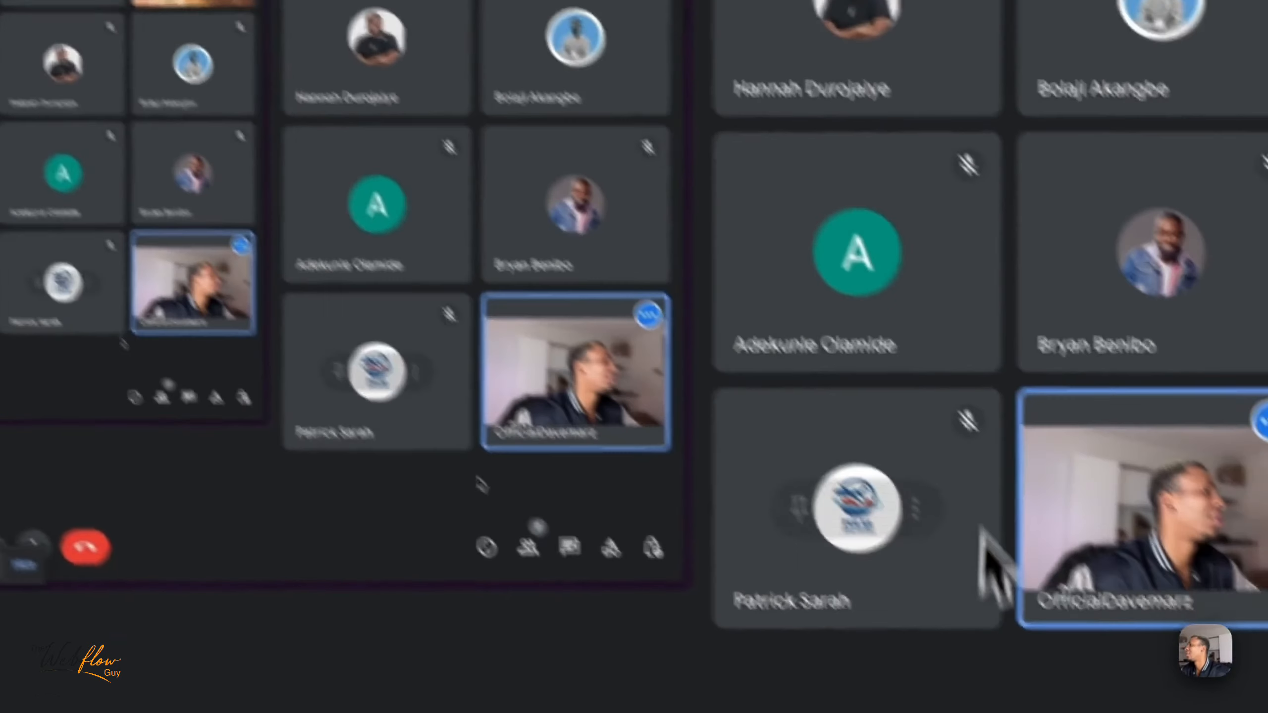
pyautogui.click(1021, 659)
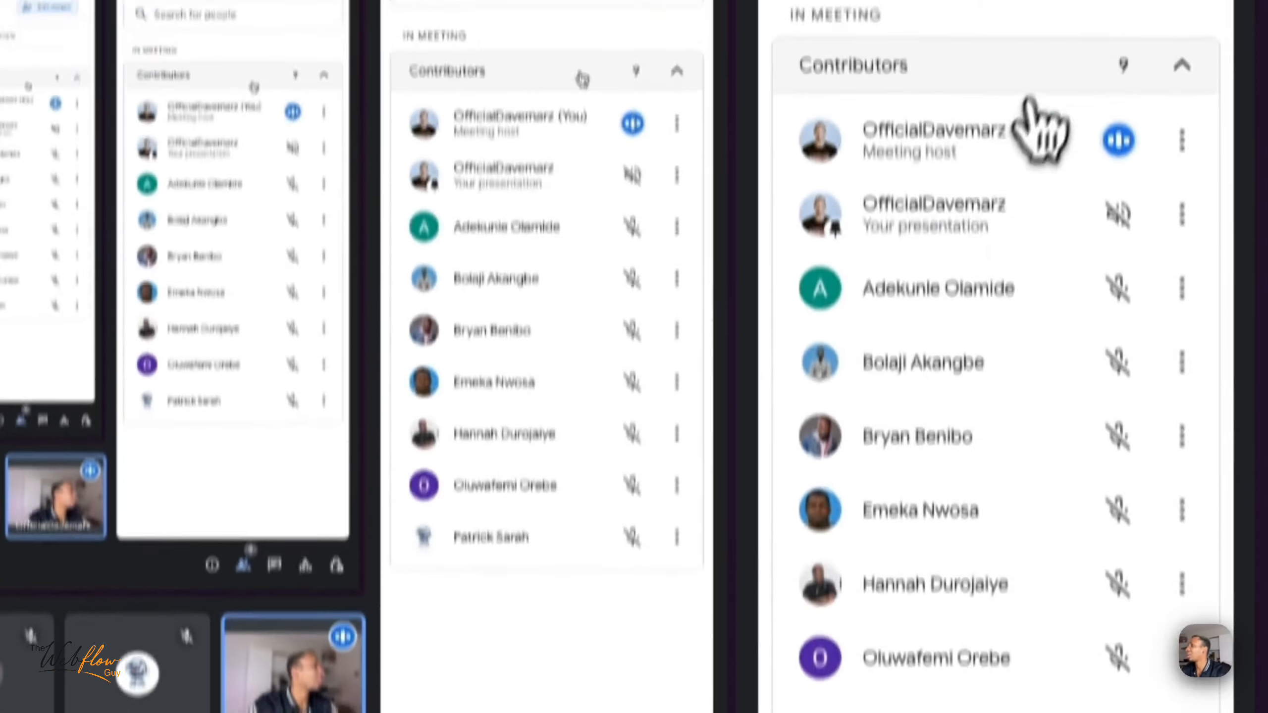
pyautogui.click(1195, 79)
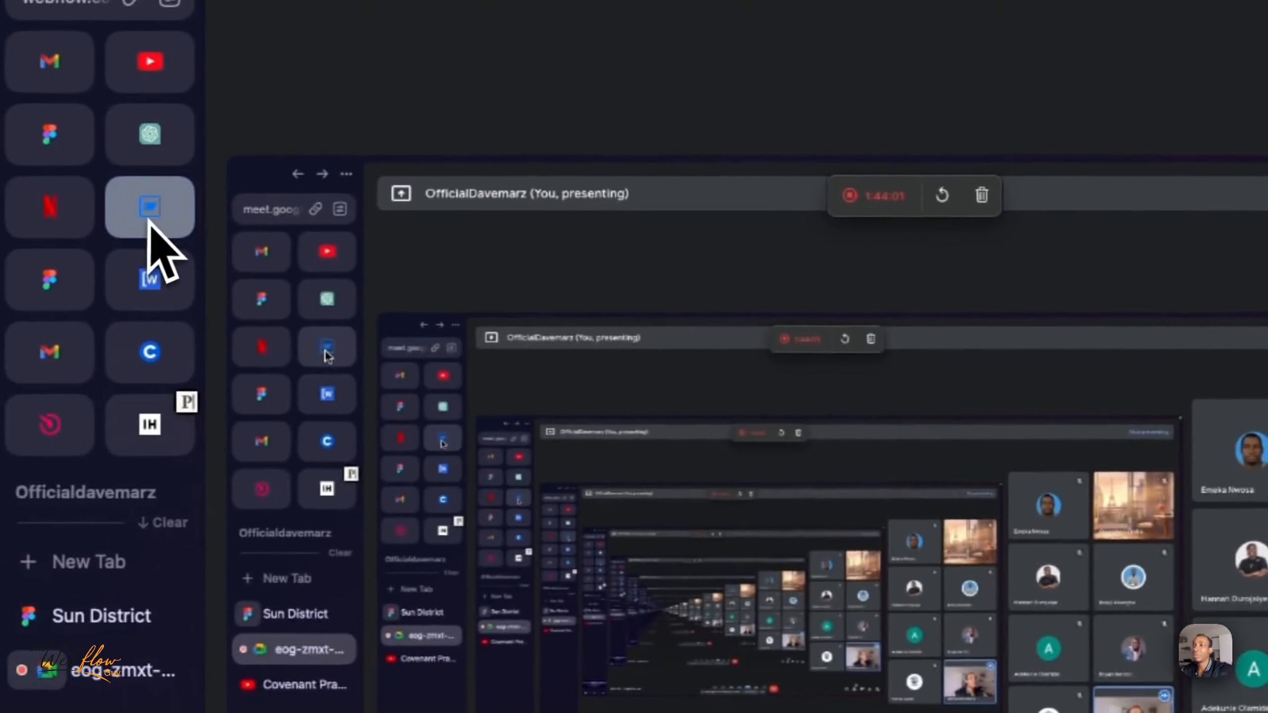
pyautogui.click(82, 229)
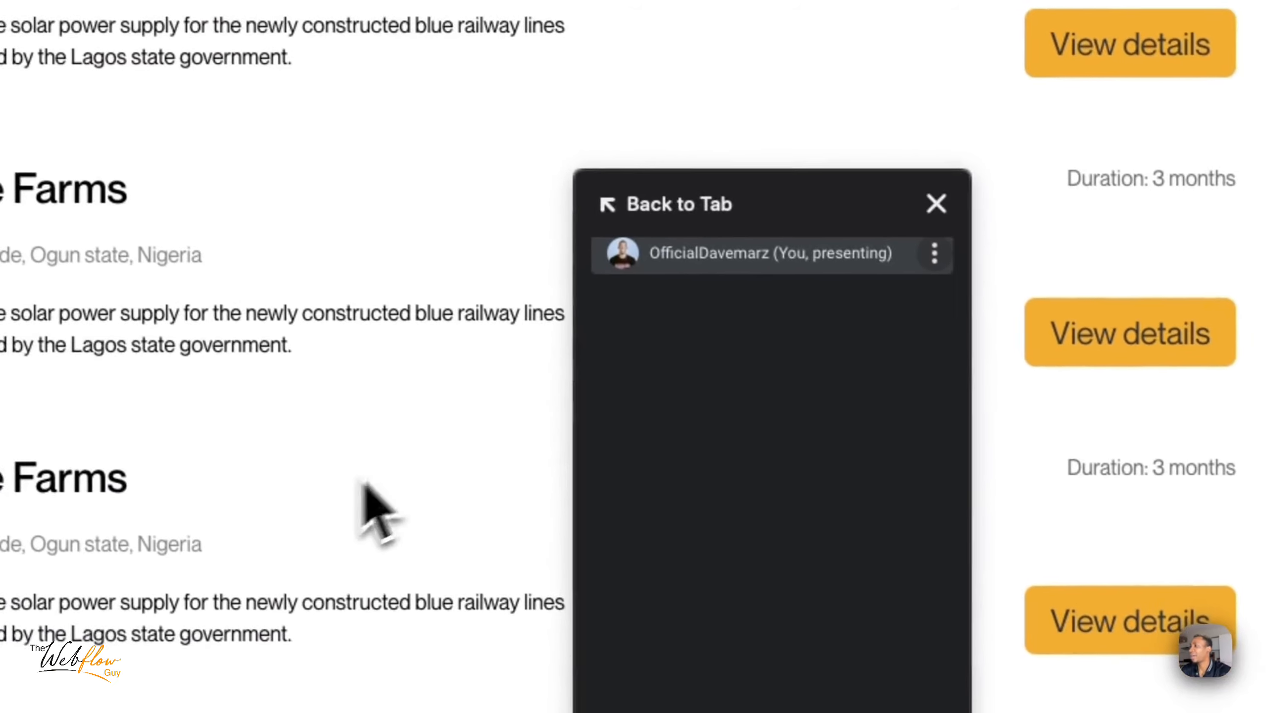
pyautogui.click(926, 200)
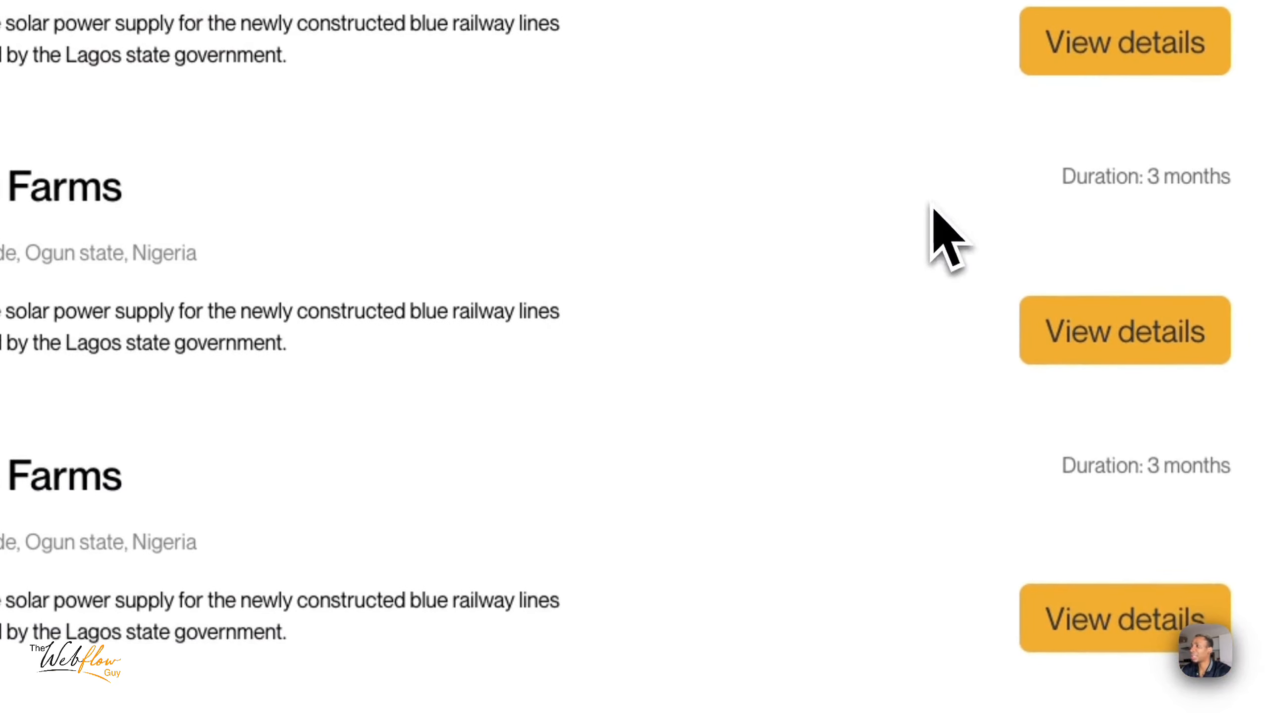
pyautogui.scroll(5, 559, 317)
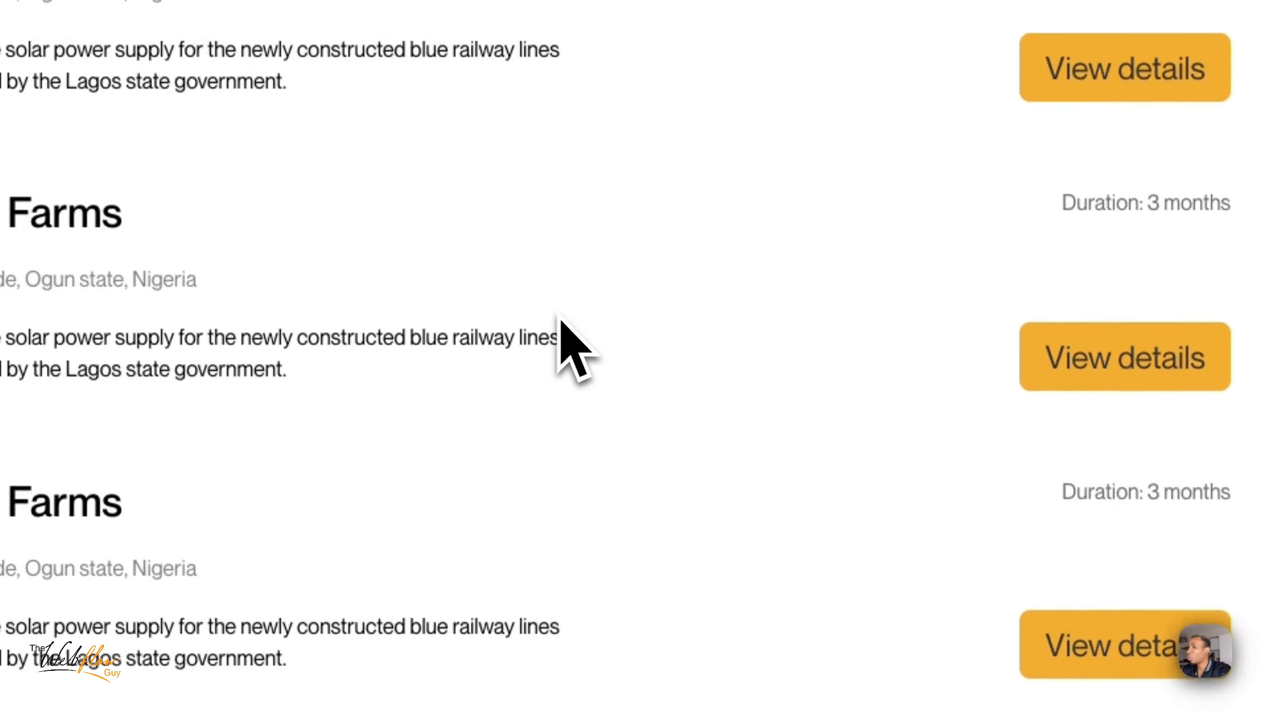
pyautogui.click(483, 212)
pyautogui.scroll(-5, 482, 212)
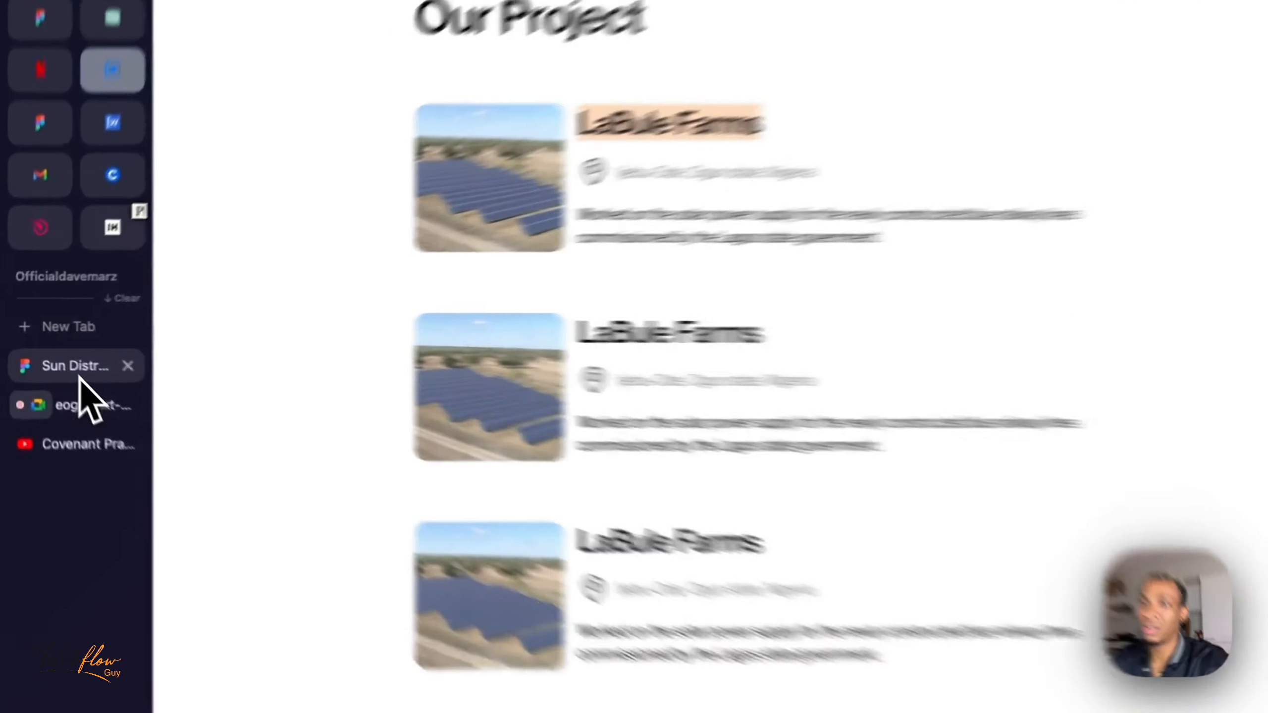
# - Switch to the Sun District design in Figma and inspect the LaBule Farms, Lagos State Blue Railway and Brussels.Inc project titles
pyautogui.click(57, 354)
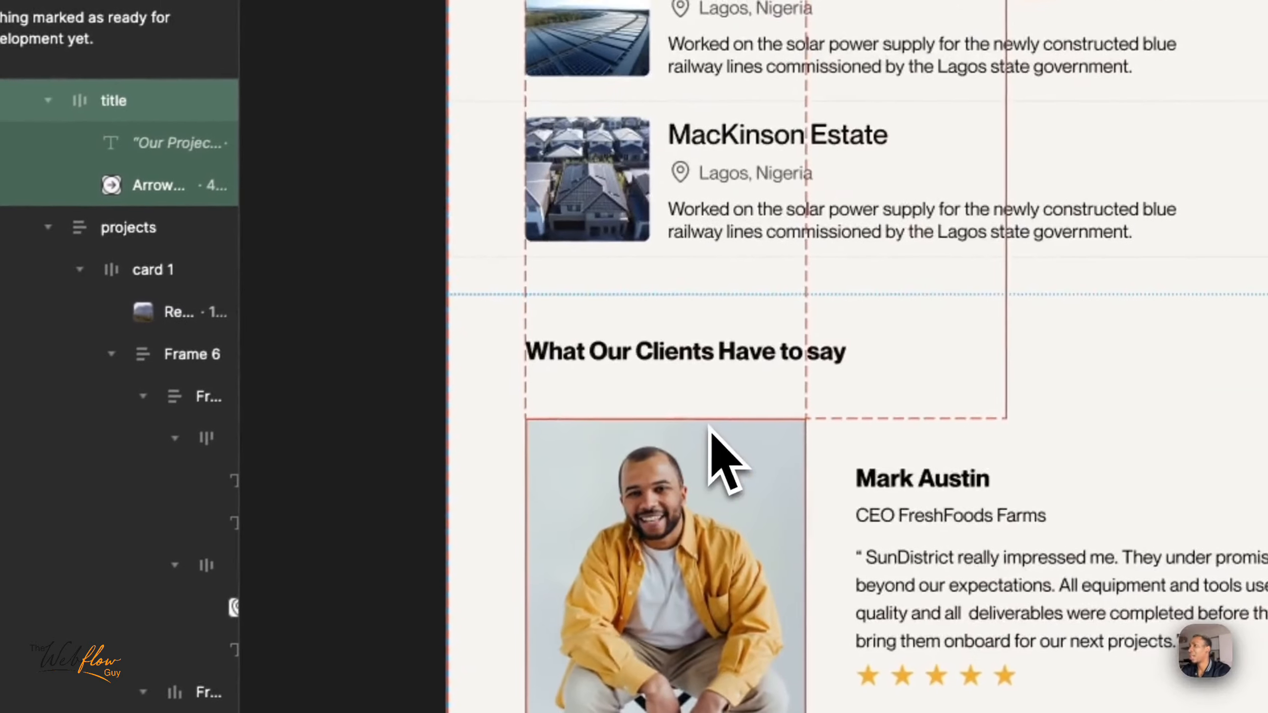
pyautogui.scroll(10, 711, 429)
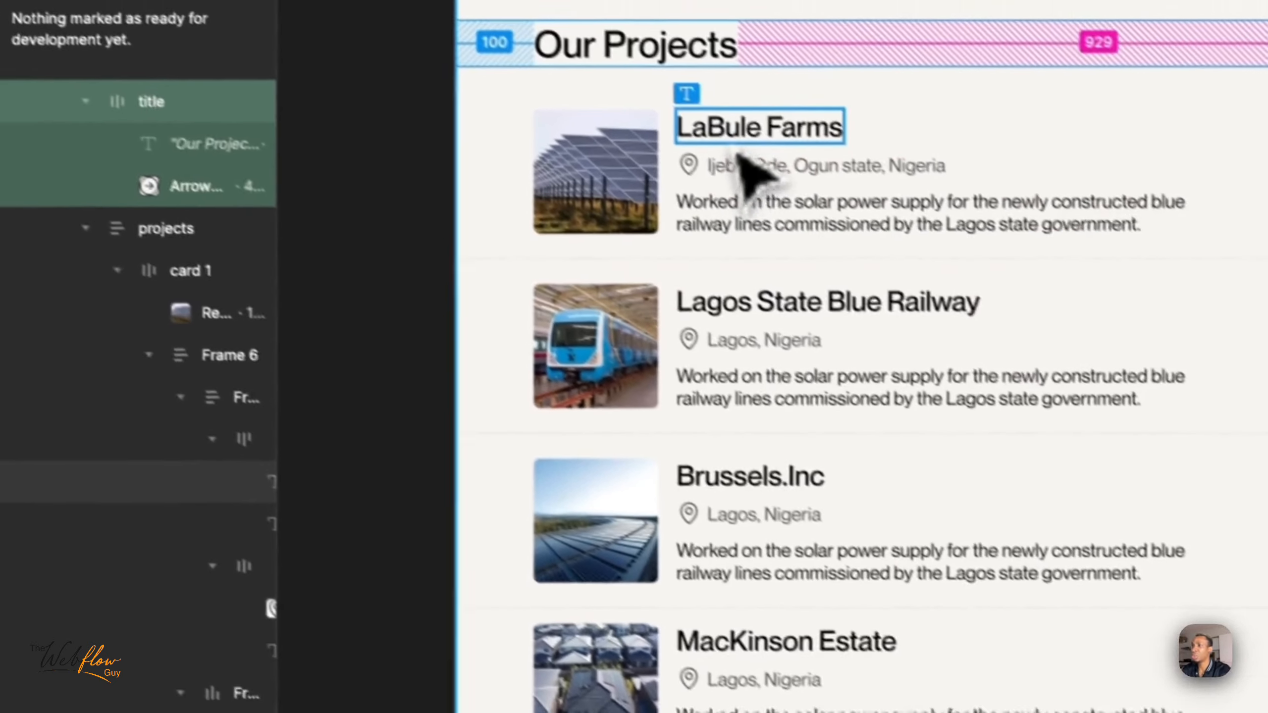
pyautogui.click(704, 131)
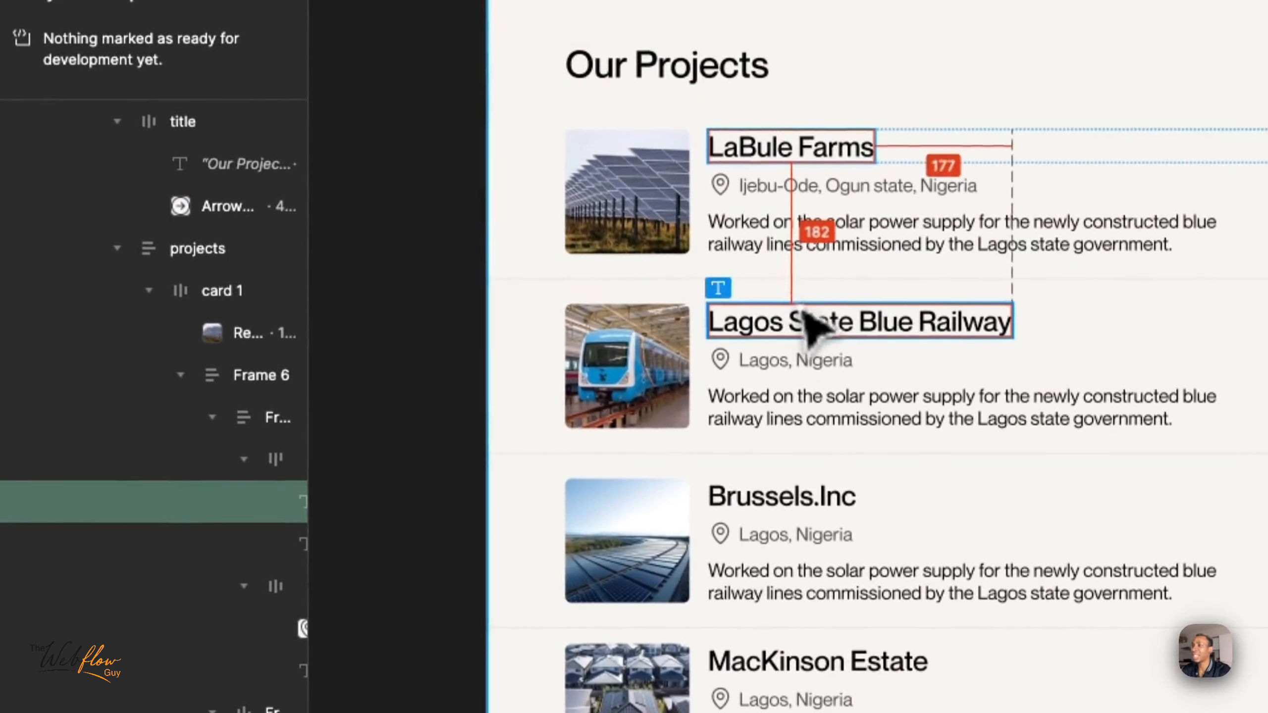
pyautogui.click(804, 315)
pyautogui.click(814, 498)
pyautogui.scroll(-6, 824, 520)
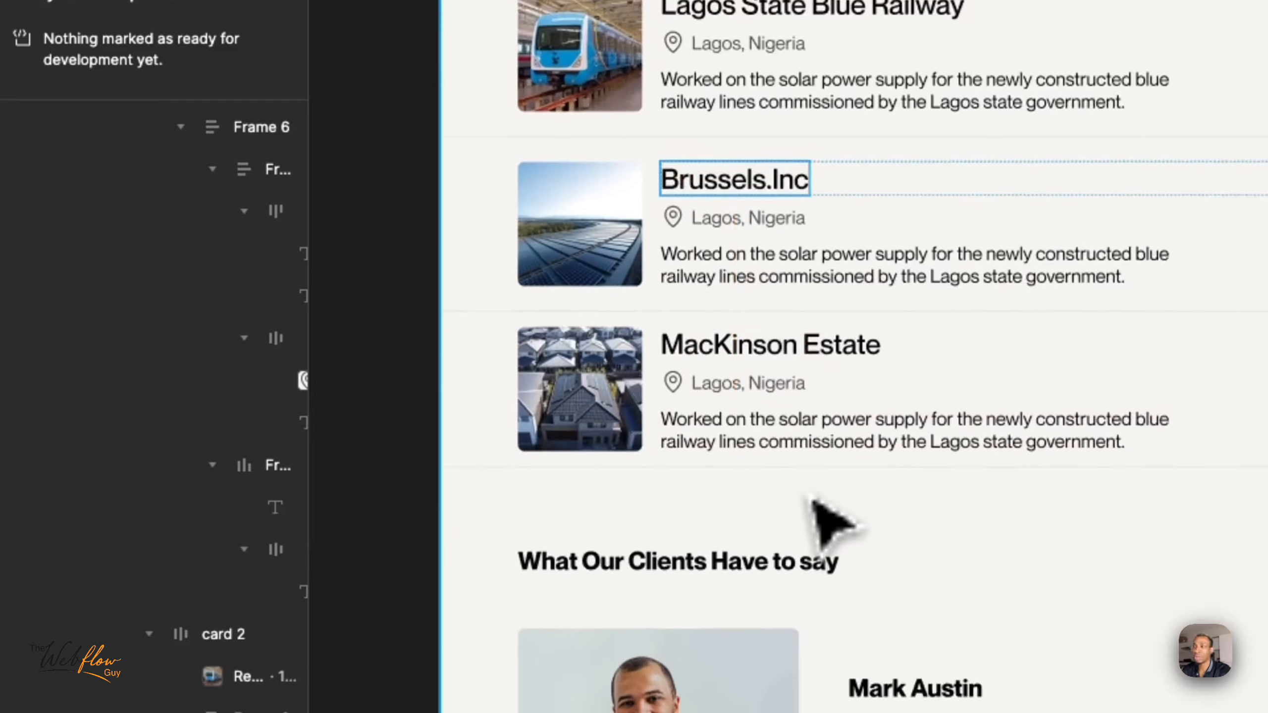
# - Inspect the What Our Clients Have to say section's heading, the client's job title and the testimonial text
pyautogui.scroll(-3, 824, 519)
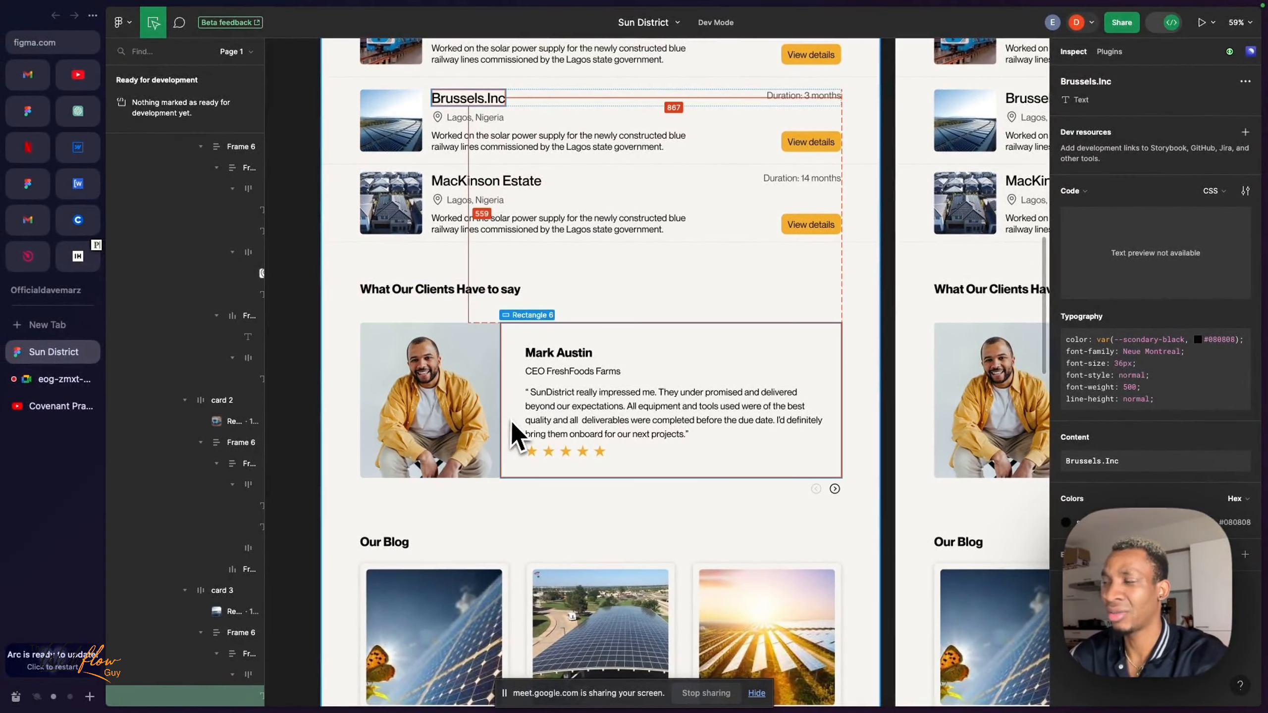
pyautogui.scroll(1, 504, 414)
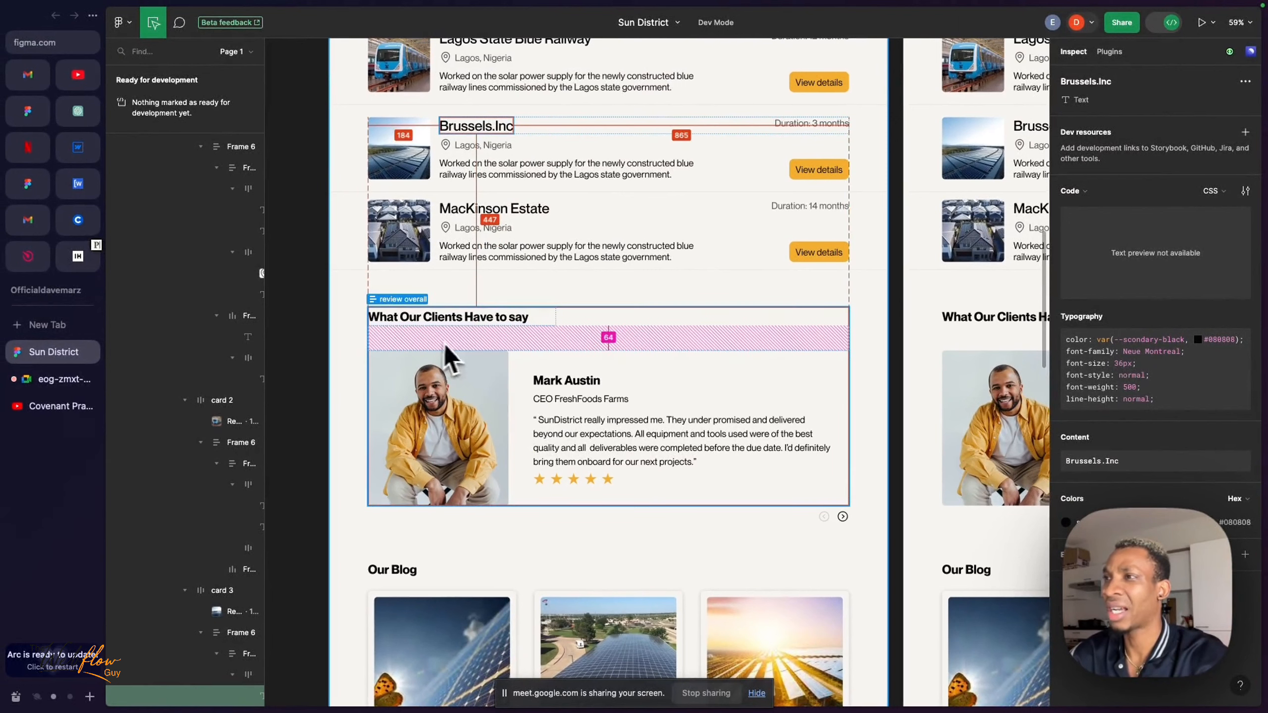
pyautogui.scroll(-2, 459, 344)
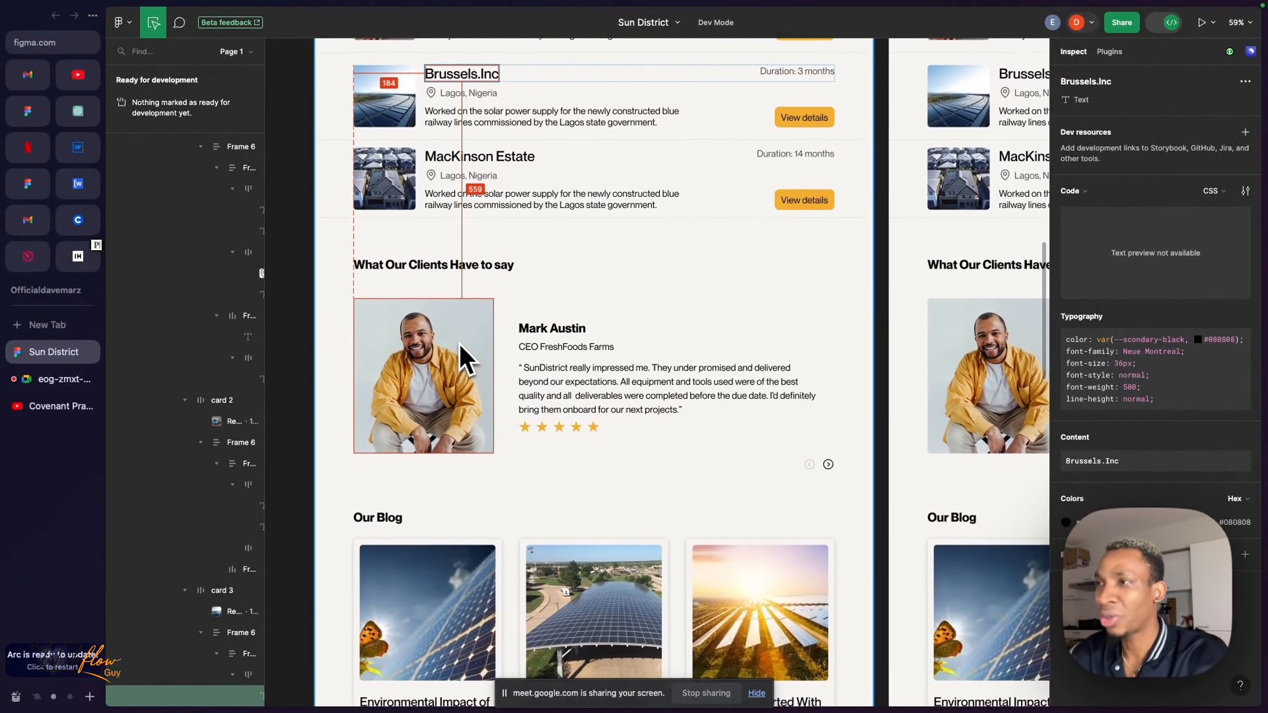
pyautogui.scroll(1, 460, 344)
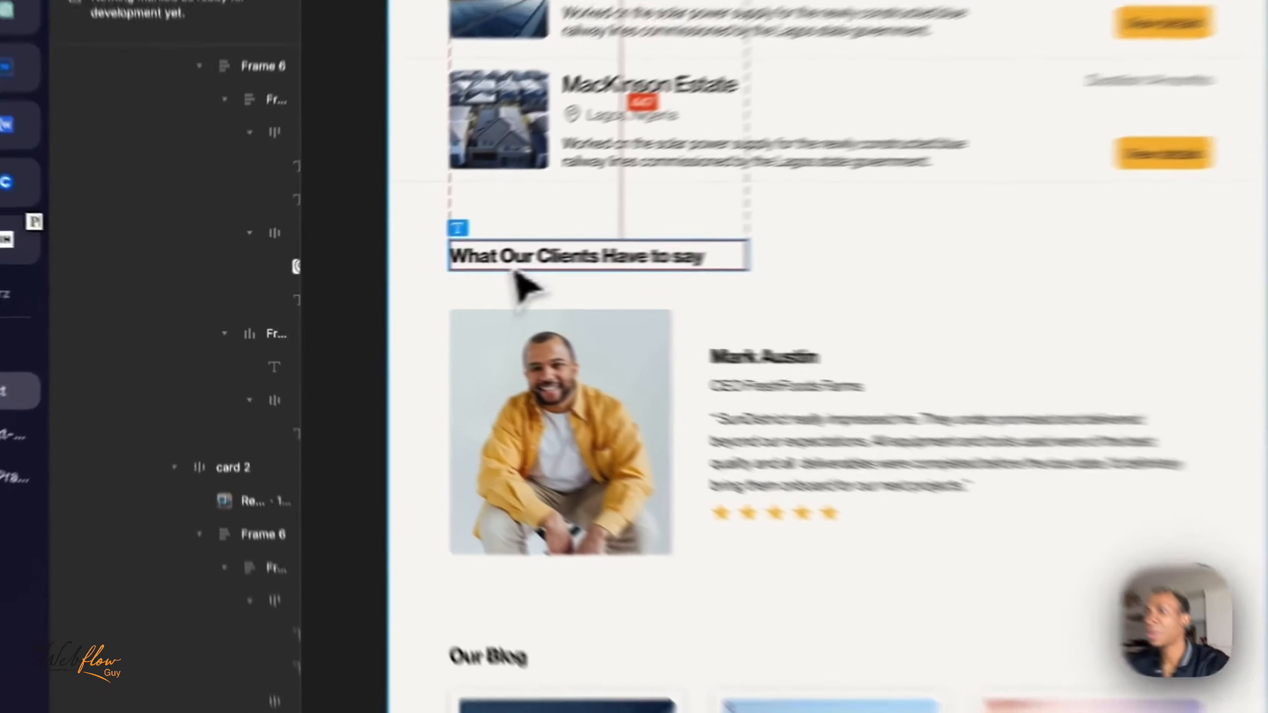
pyautogui.doubleClick(407, 268)
pyautogui.click(873, 399)
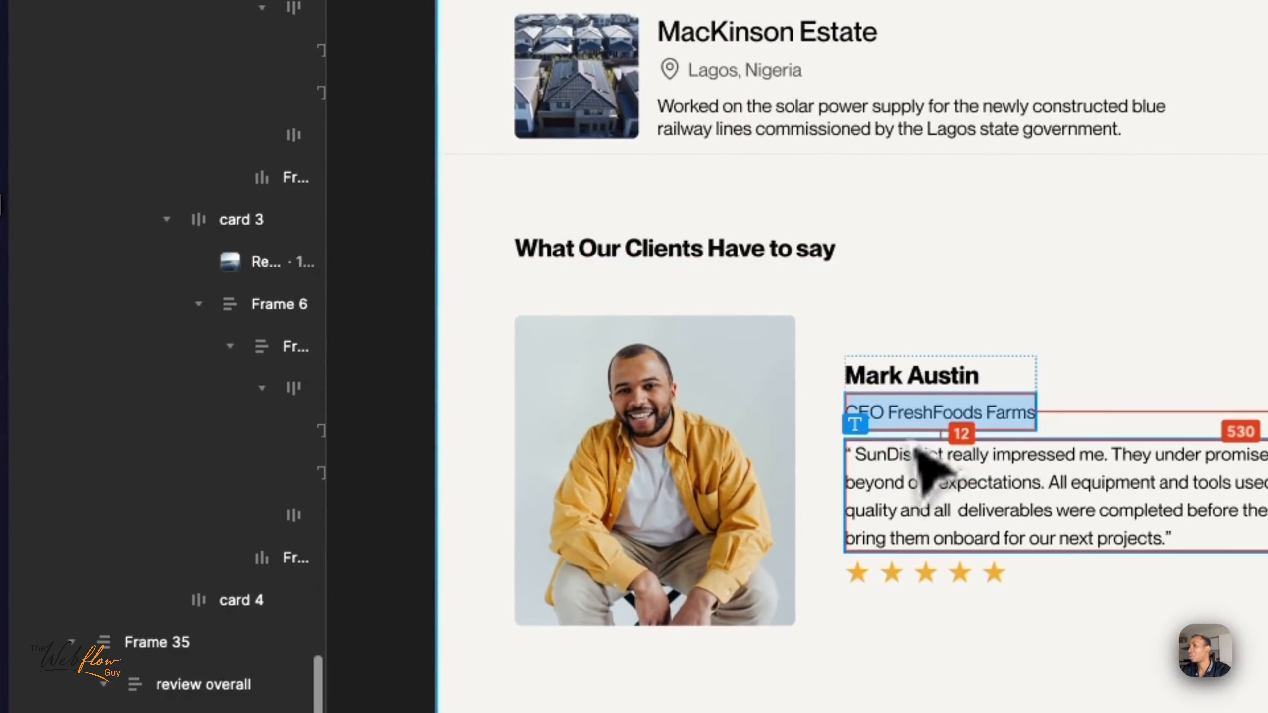
pyautogui.doubleClick(940, 469)
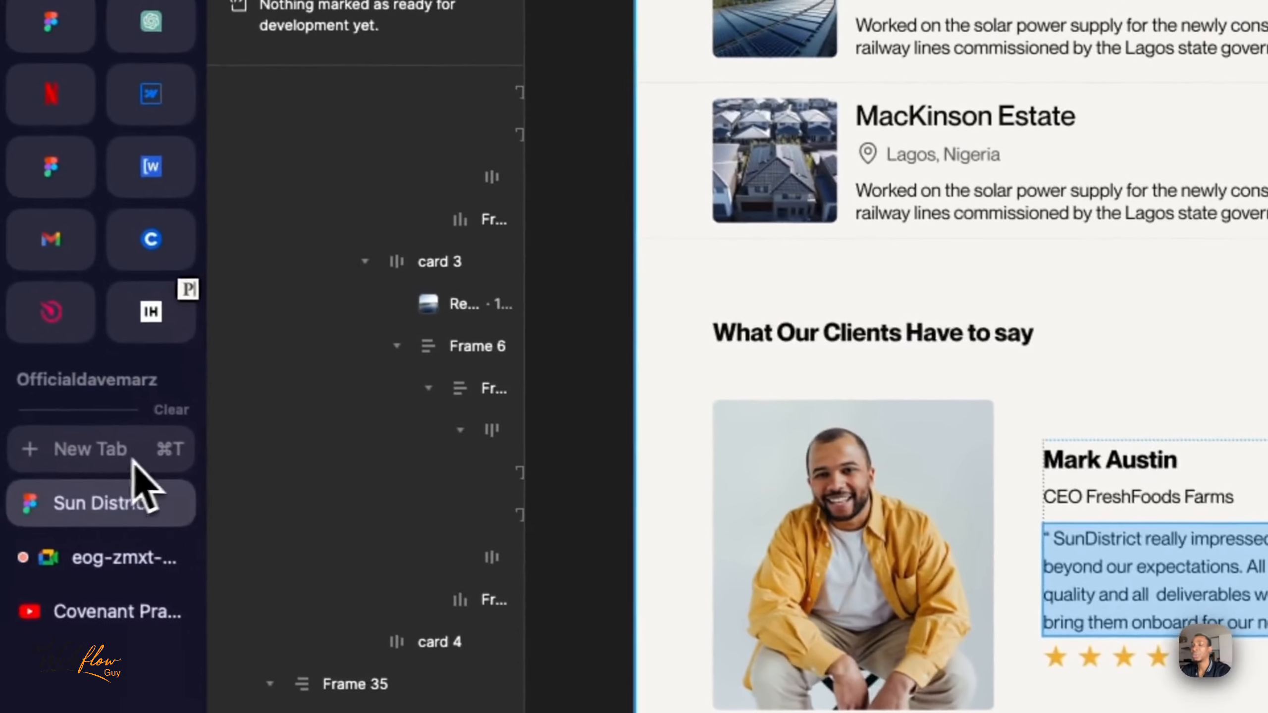
# - Open the Relume Library website in a new browser tab
pyautogui.click(116, 457)
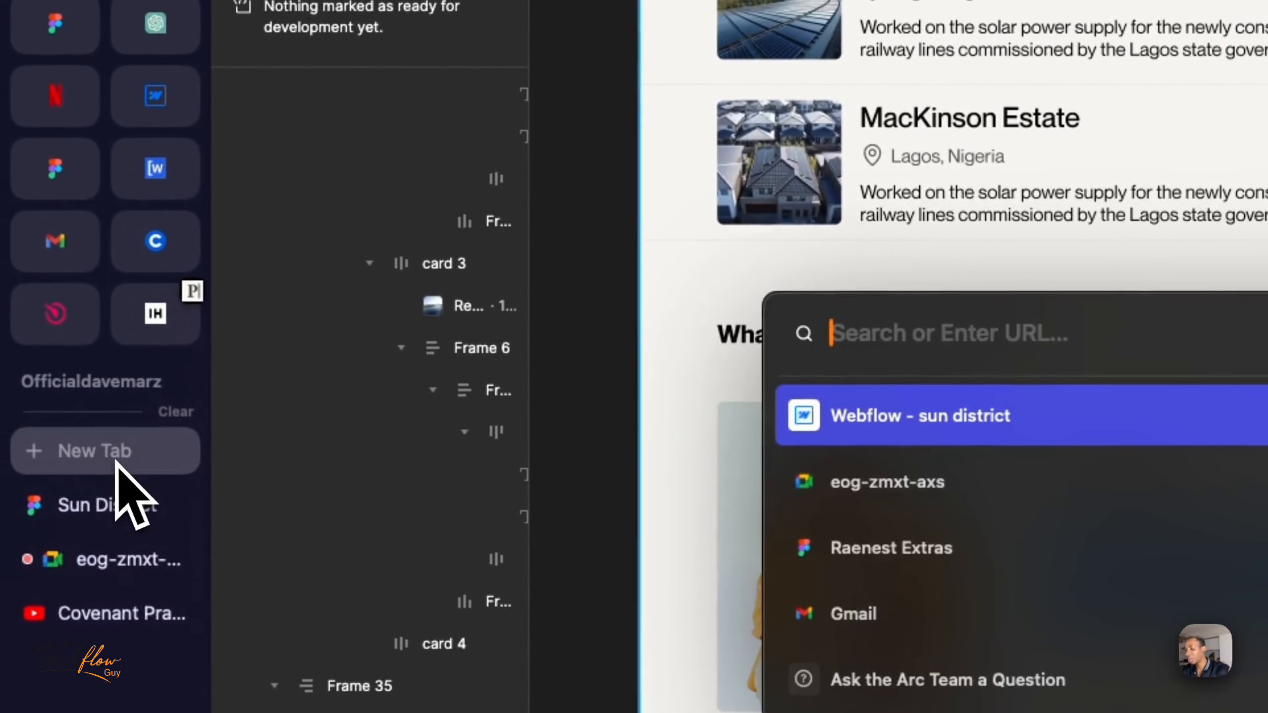
pyautogui.write('relume')
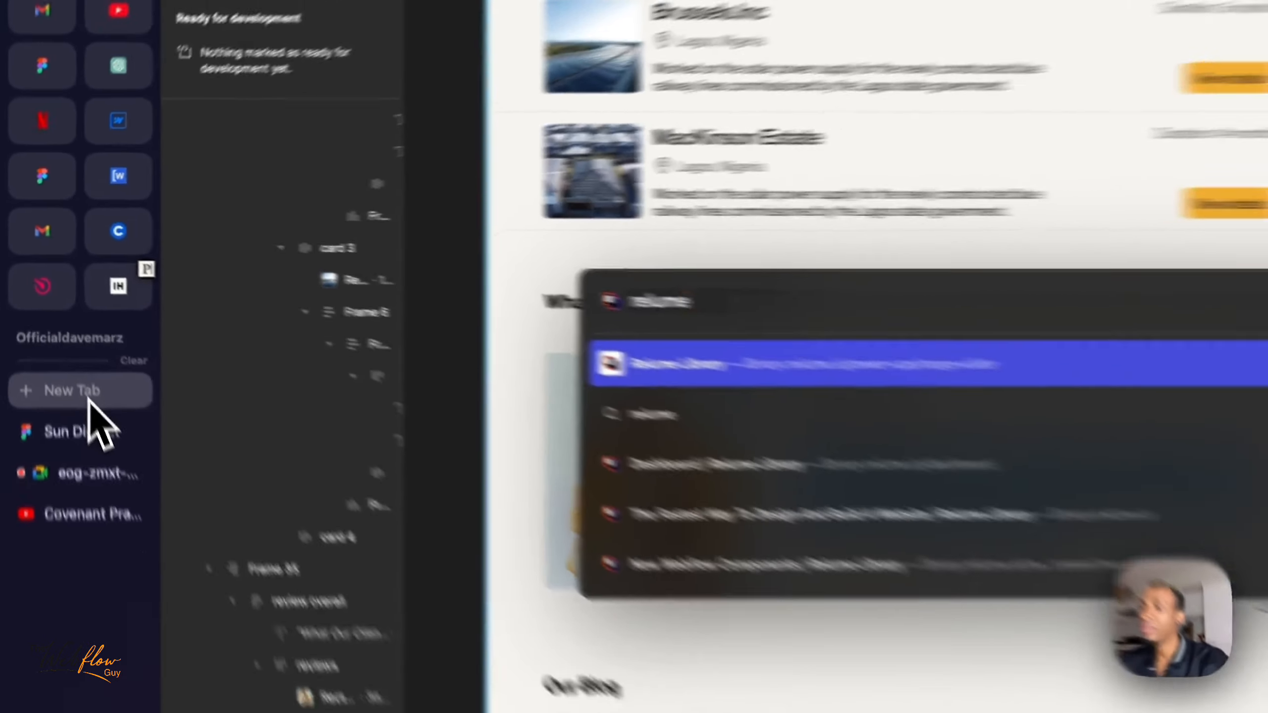
pyautogui.press('Return')
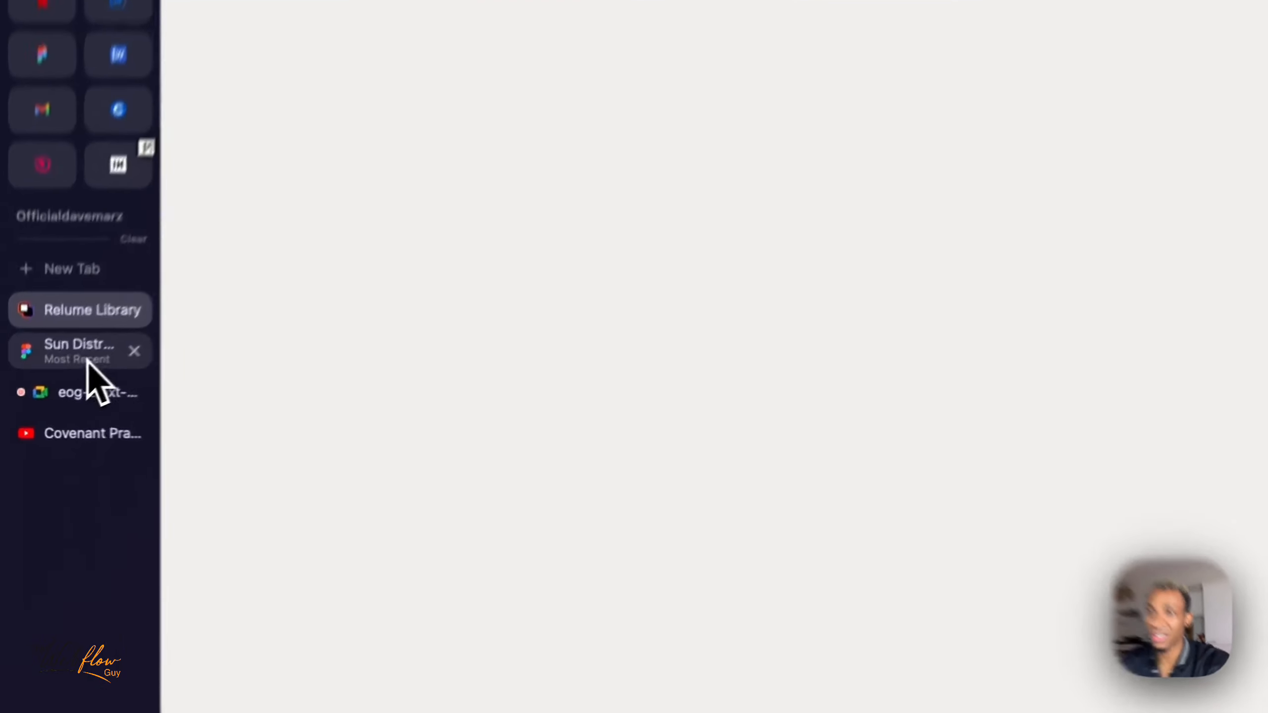
# - Return to the Sun District design in Figma and view the Our Projects cards down to the client reviews section
pyautogui.click(56, 384)
pyautogui.scroll(6, 517, 349)
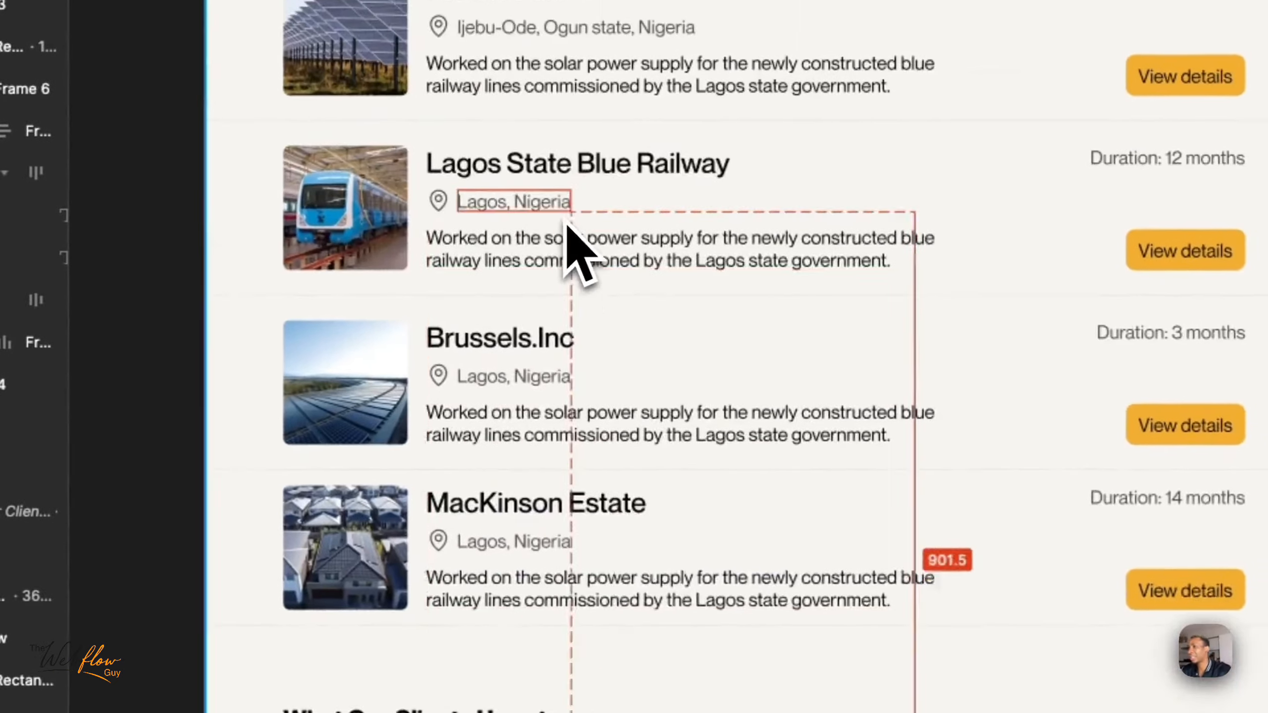
pyautogui.scroll(9, 569, 224)
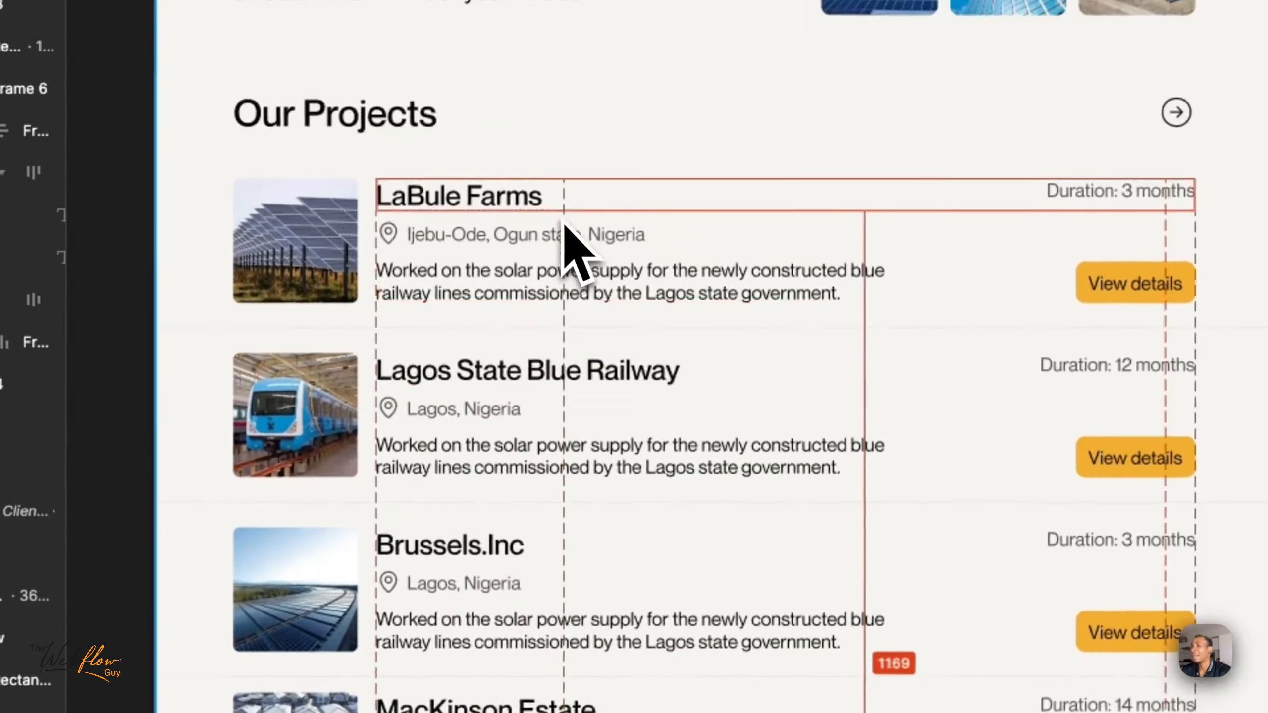
pyautogui.scroll(-1, 569, 225)
pyautogui.scroll(-3, 564, 225)
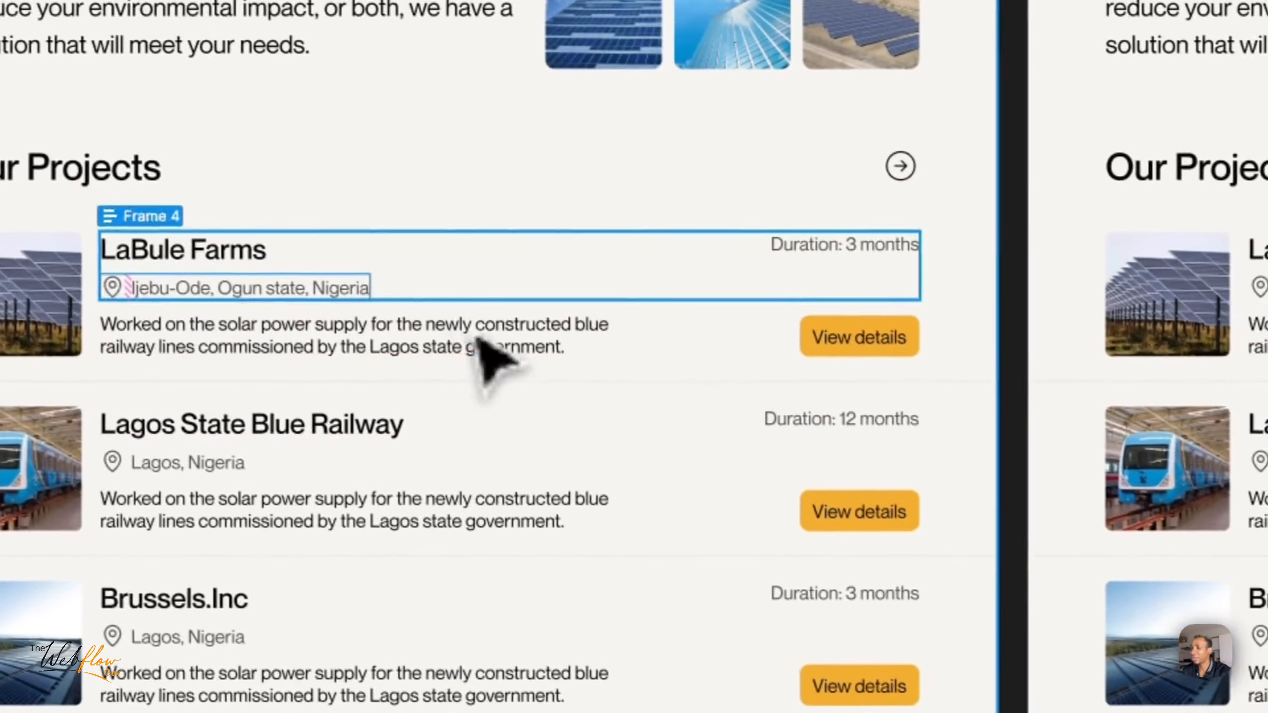
pyautogui.scroll(-10, 453, 542)
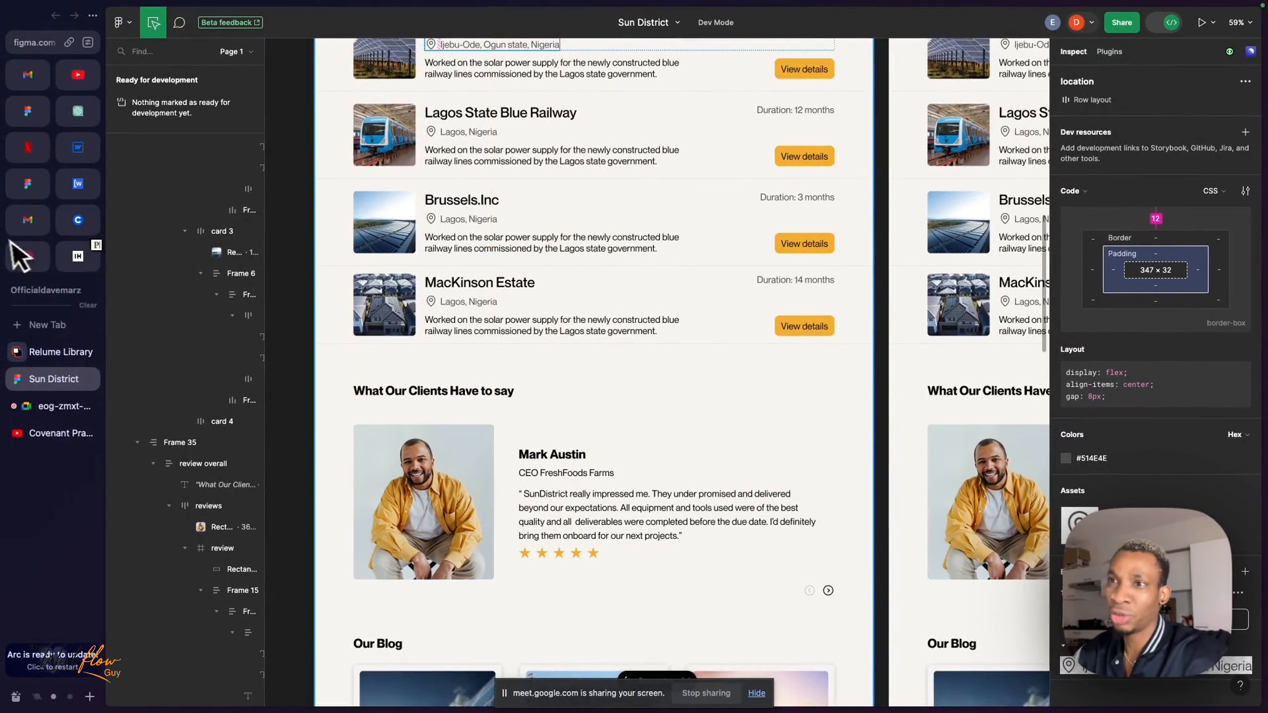
# - Switch to the Relume Library tab and start trimming the end of its power-ups/range-slider page address
pyautogui.click(58, 351)
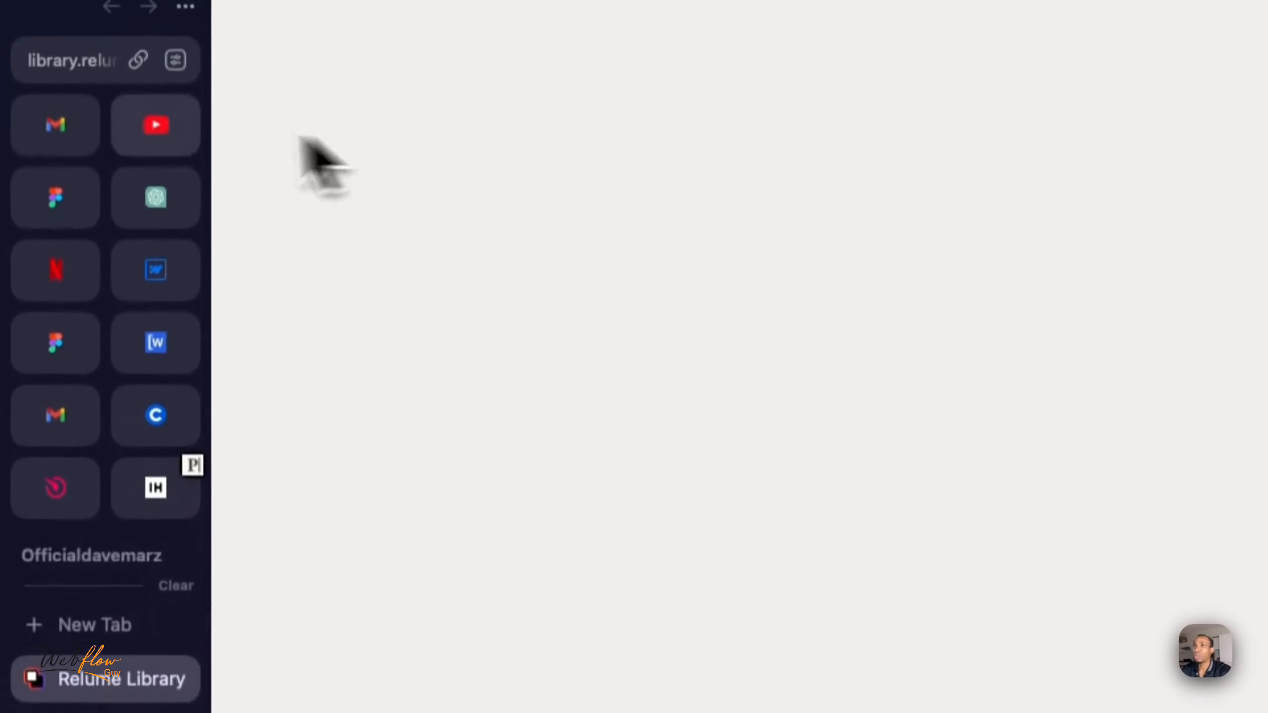
pyautogui.click(185, 6)
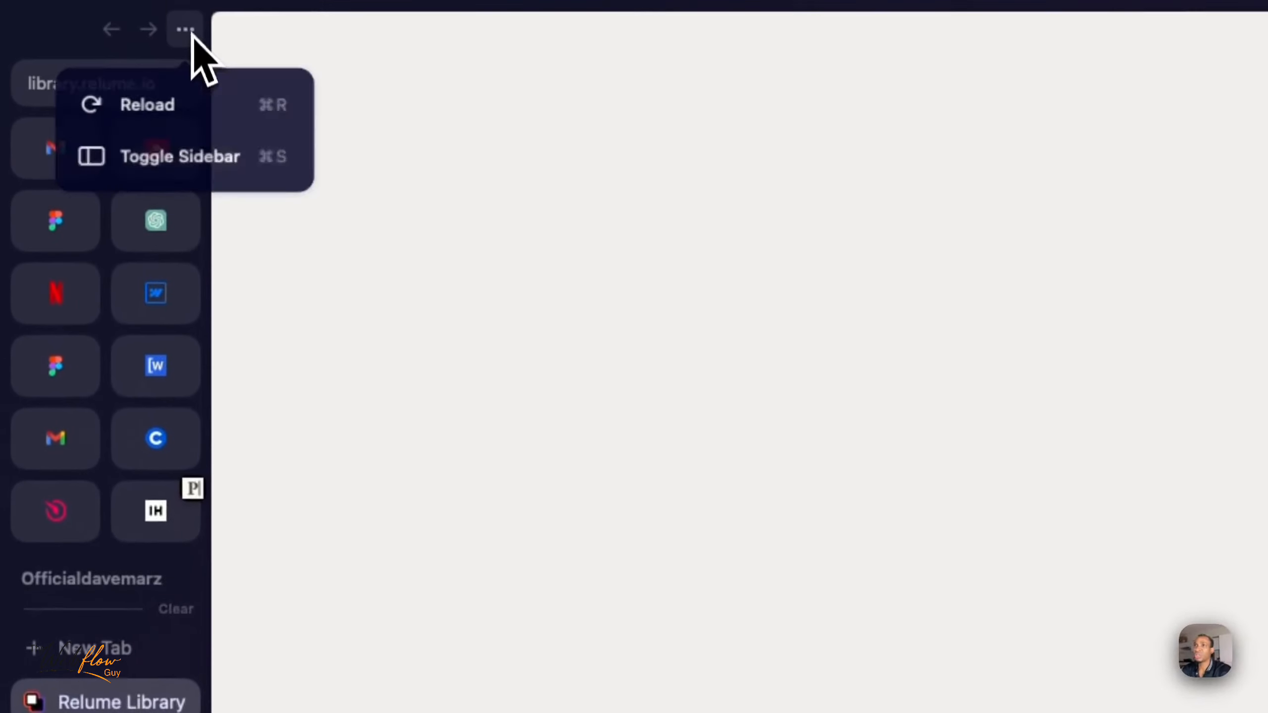
pyautogui.click(79, 75)
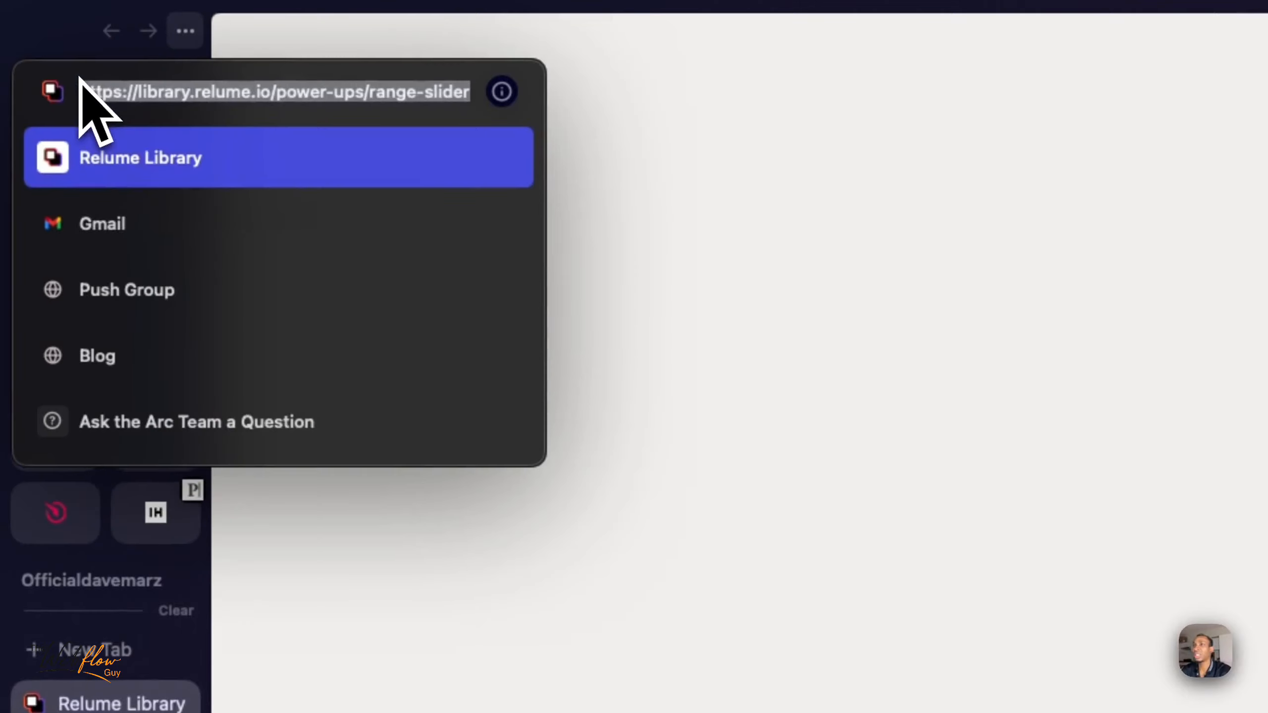
pyautogui.press('Right')
pyautogui.press('BackSpace')
pyautogui.press('BackSpace')
pyautogui.press('BackSpace')
pyautogui.press('BackSpace')
pyautogui.press('BackSpace')
pyautogui.press('BackSpace')
pyautogui.press('BackSpace')
pyautogui.press('BackSpace')
pyautogui.press('BackSpace')
pyautogui.press('BackSpace')
pyautogui.press('BackSpace')
pyautogui.press('BackSpace')
pyautogui.press('BackSpace')
pyautogui.press('BackSpace')
pyautogui.press('BackSpace')
pyautogui.press('BackSpace')
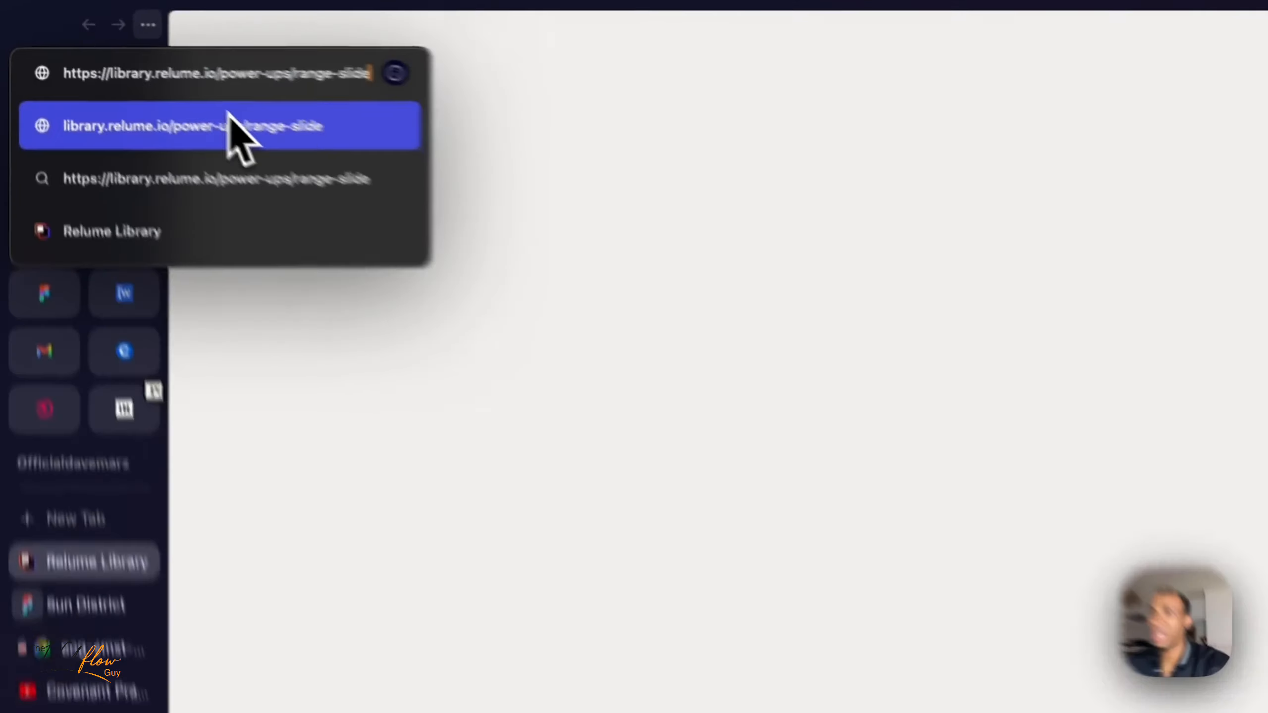
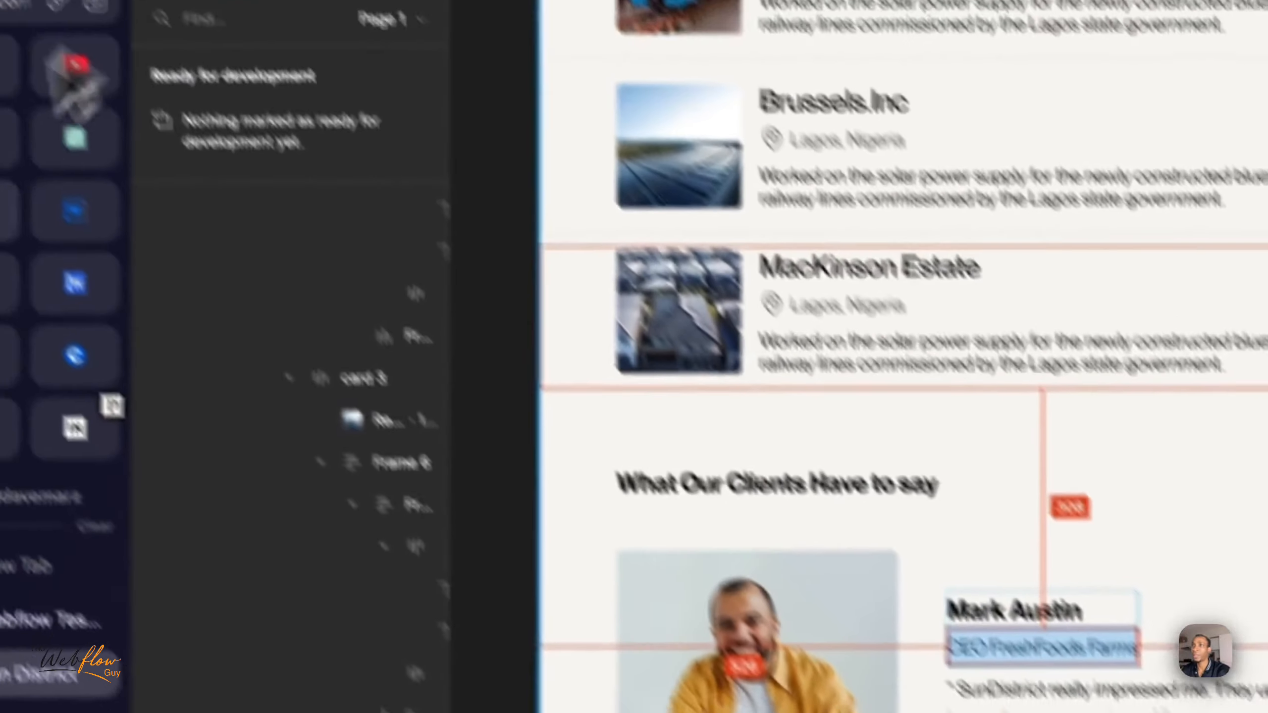
# - Compare the testimonial section in Webflow with the client review card in Figma, and return to Relume Library
pyautogui.click(152, 297)
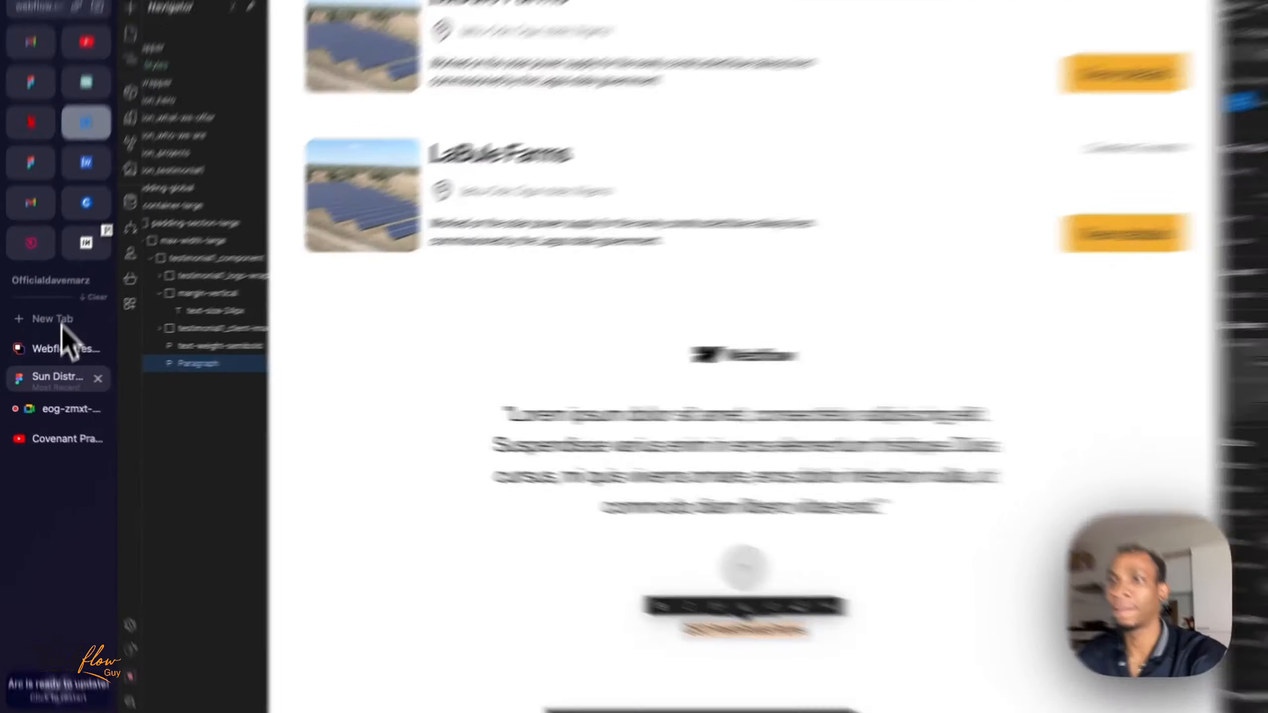
pyautogui.click(57, 379)
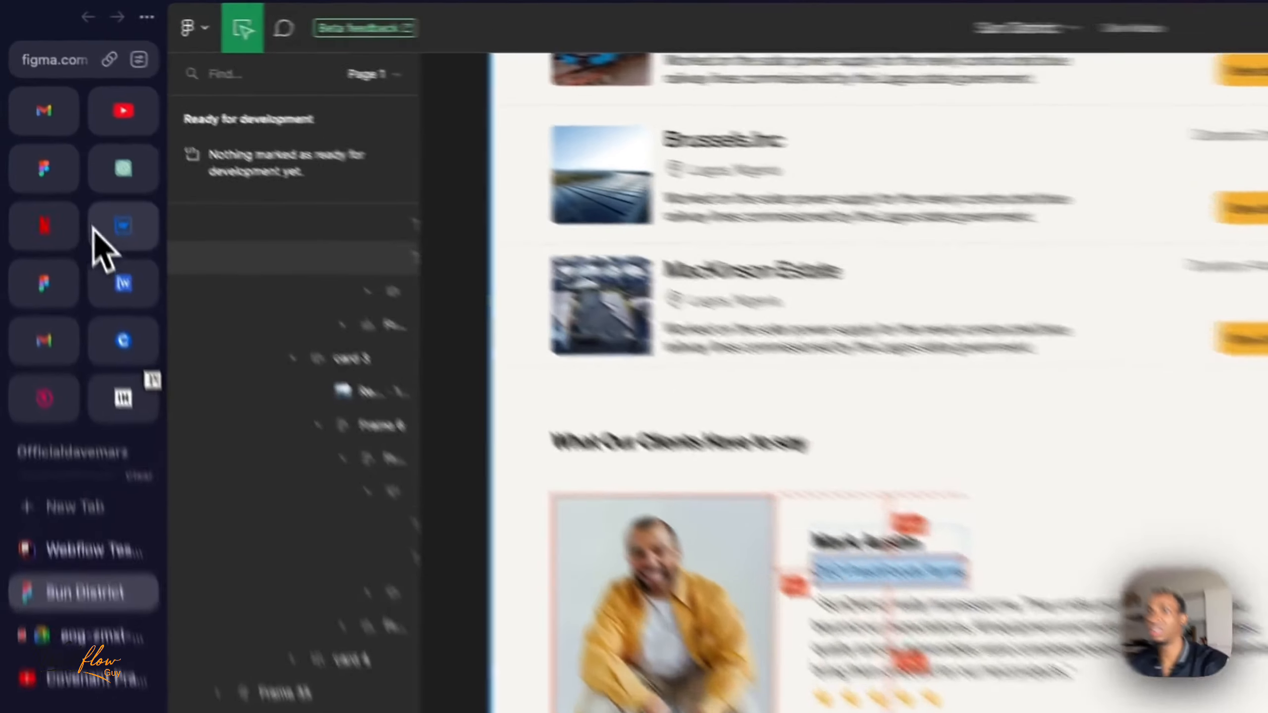
pyautogui.click(77, 146)
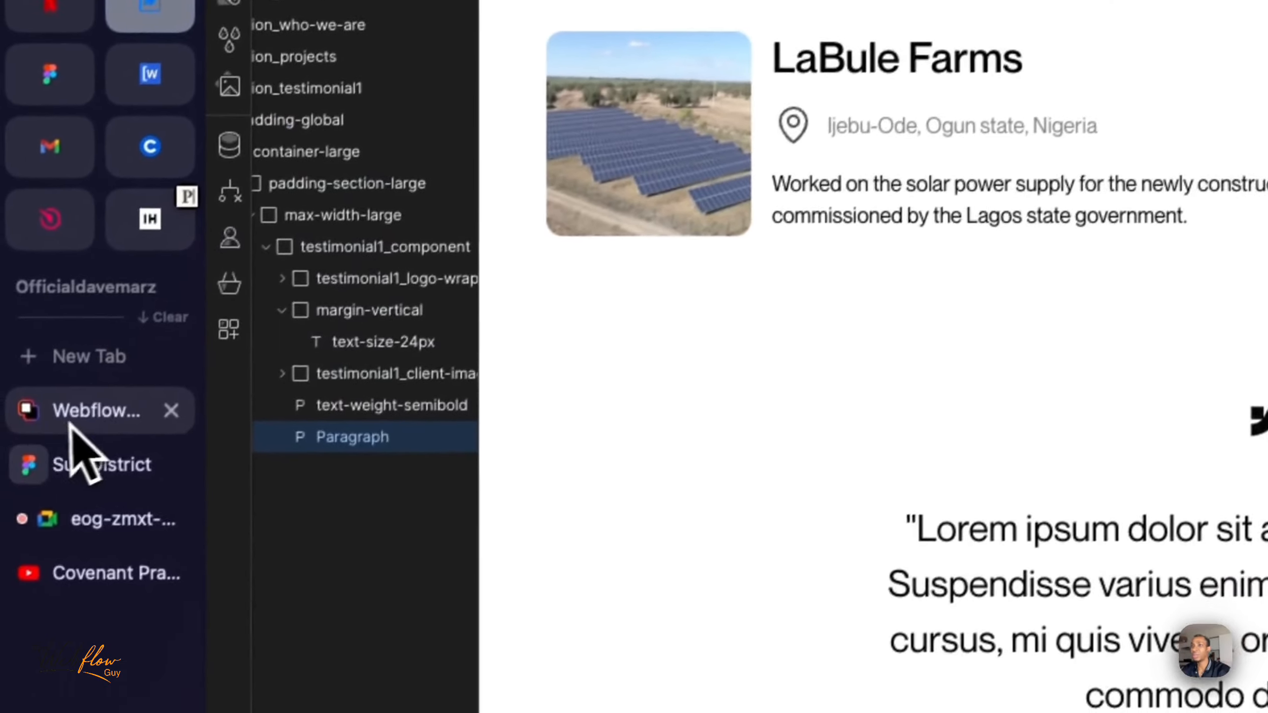
pyautogui.click(18, 483)
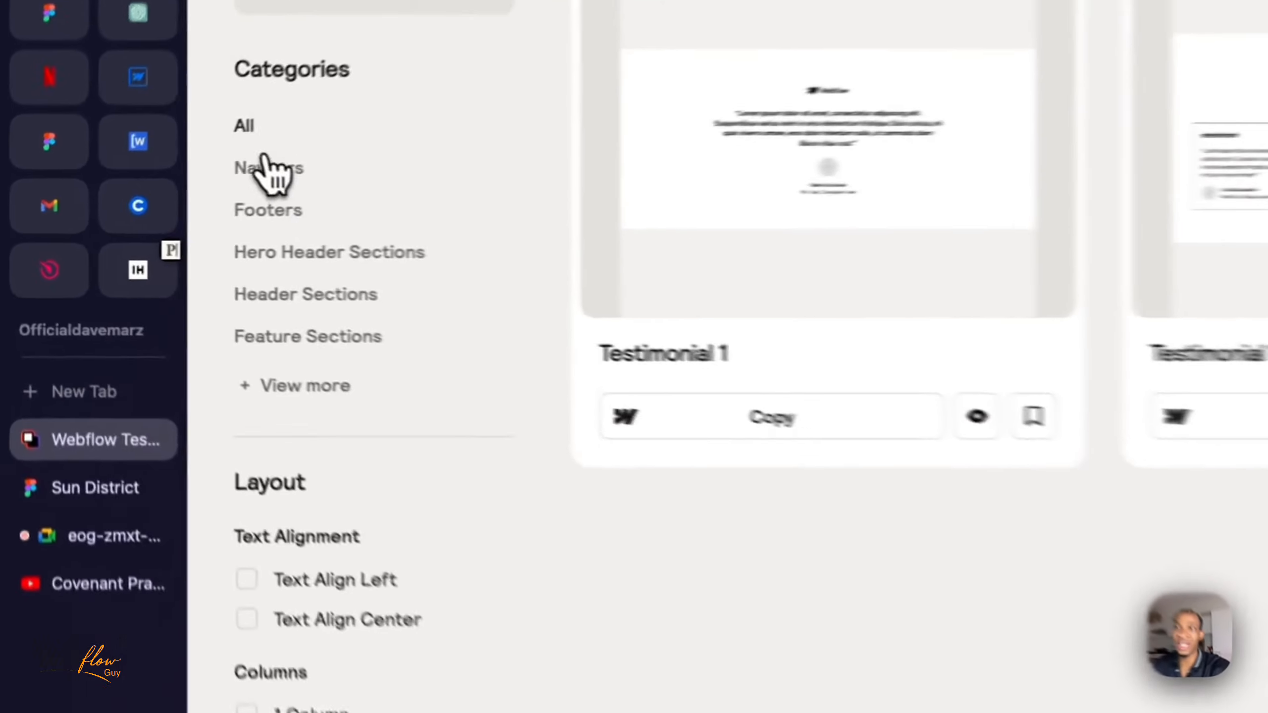
# - Show all Relume components, narrow them to Navbars, and preview Navbar 1 with its Link Four dropdown before returning to the list
pyautogui.click(143, 178)
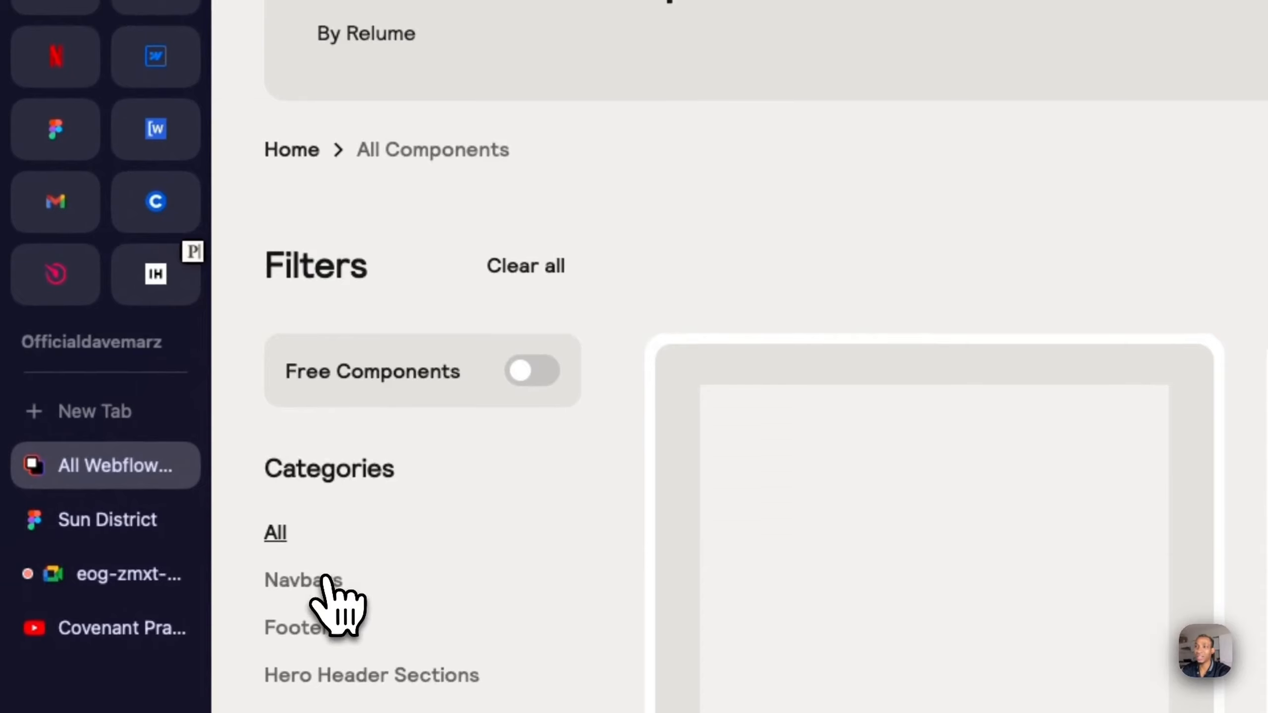
pyautogui.click(300, 581)
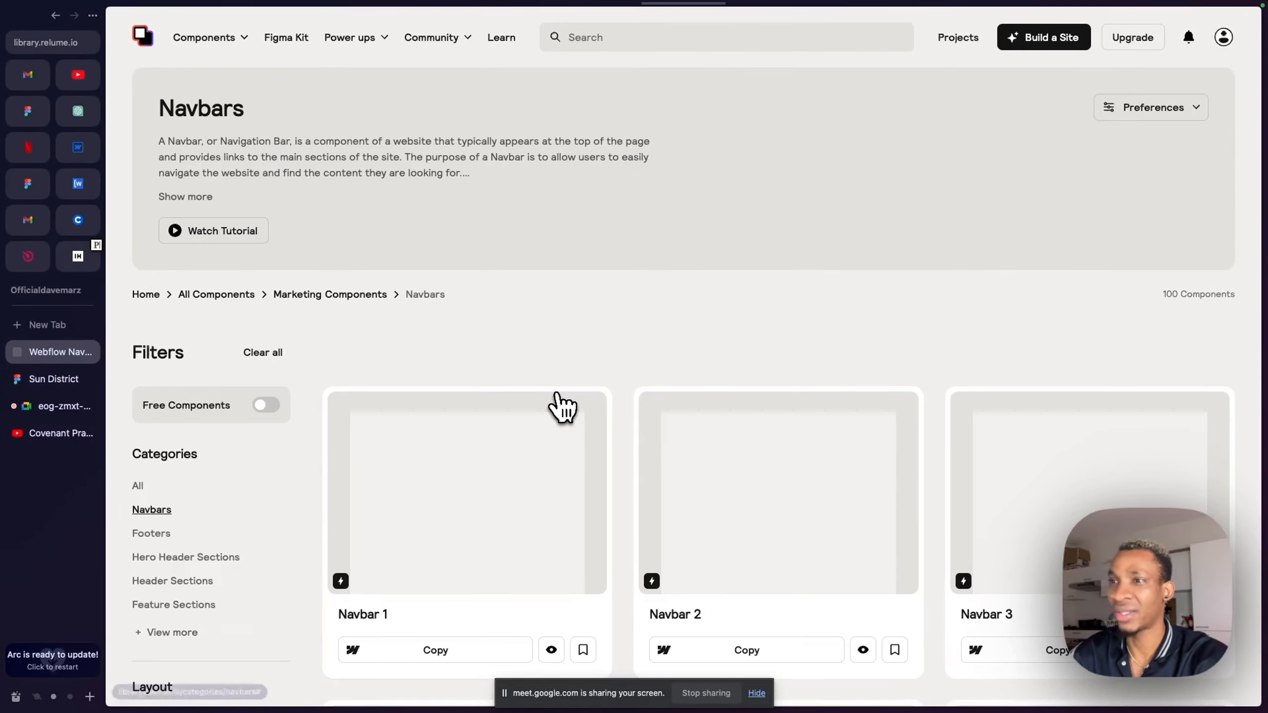
pyautogui.scroll(-3, 562, 407)
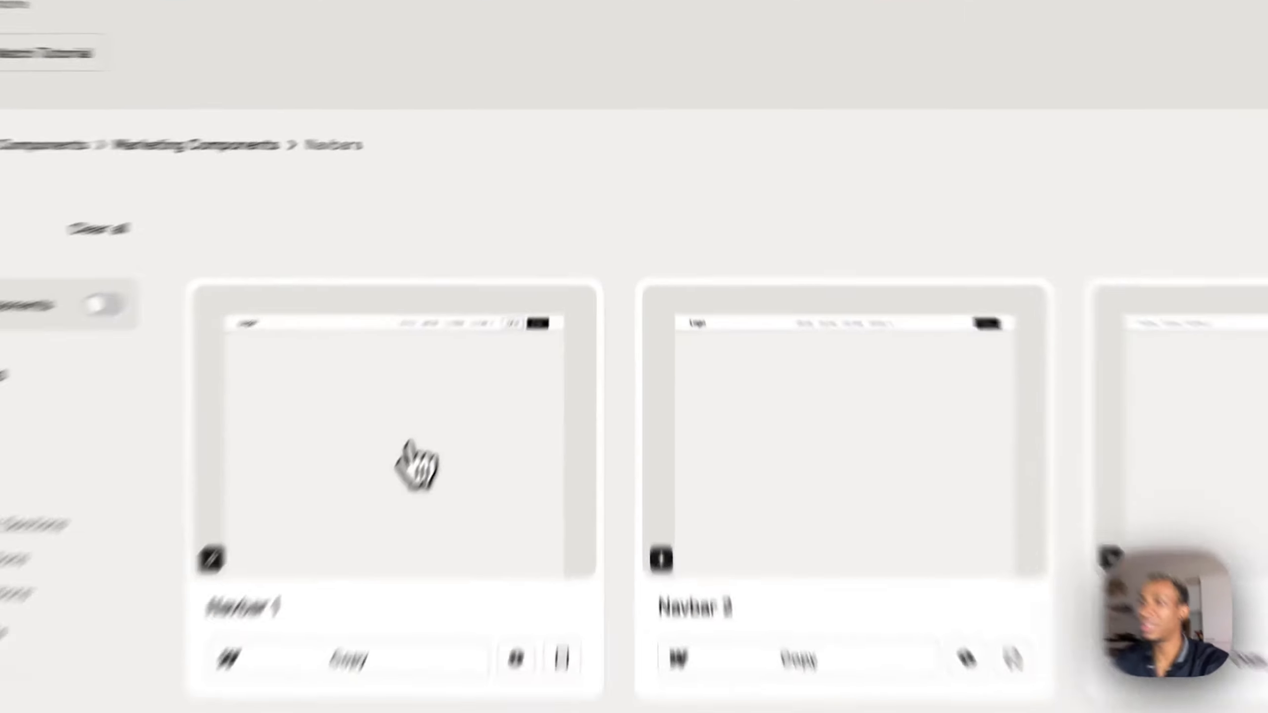
pyautogui.click(471, 411)
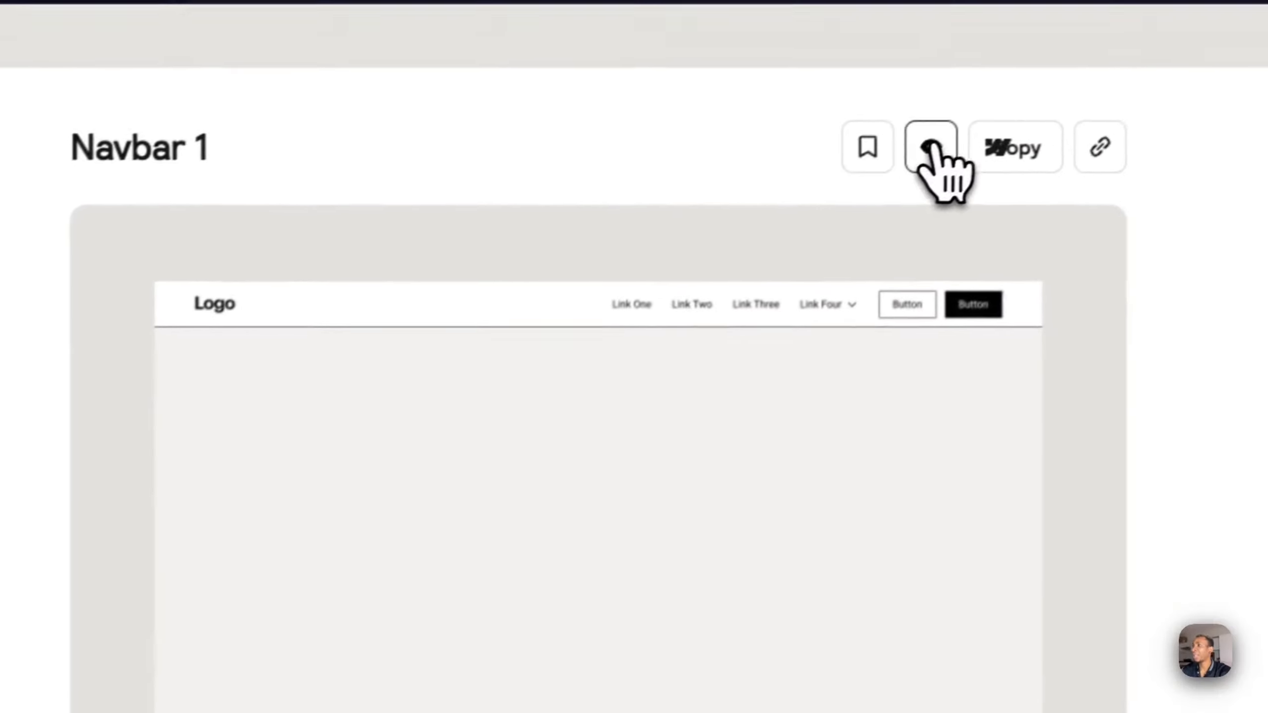
pyautogui.click(1069, 87)
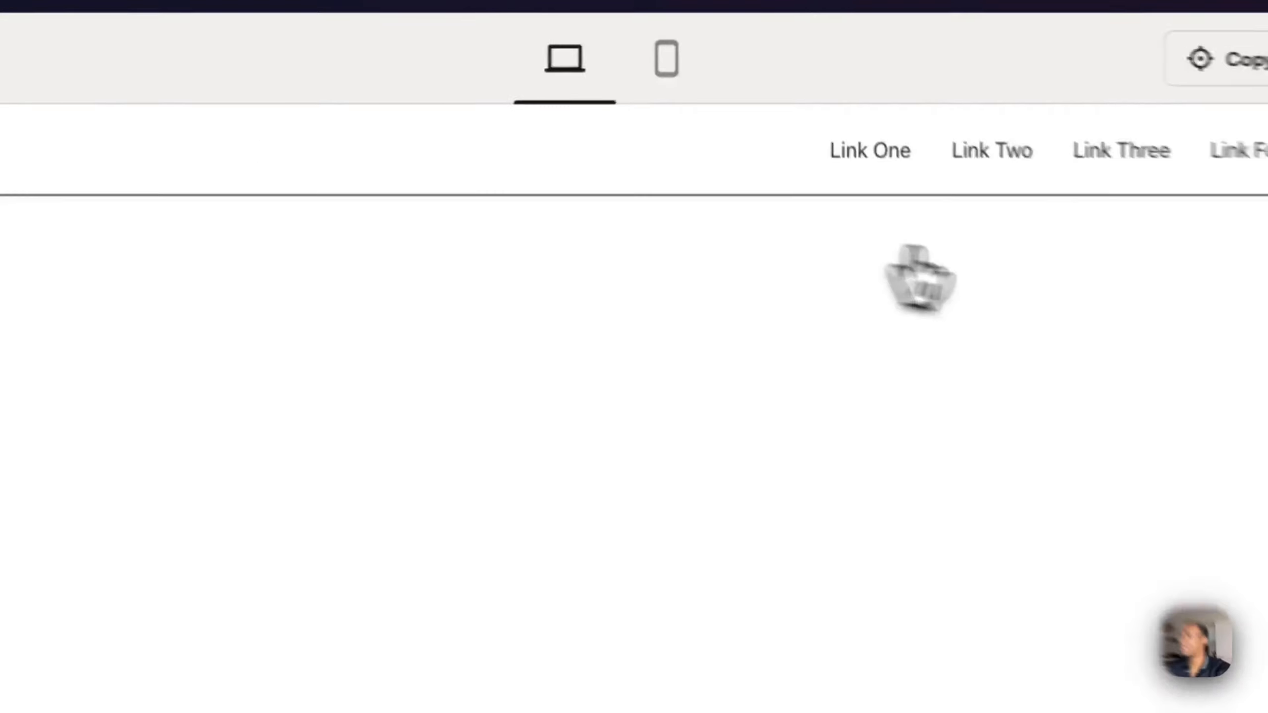
pyautogui.moveTo(1011, 91)
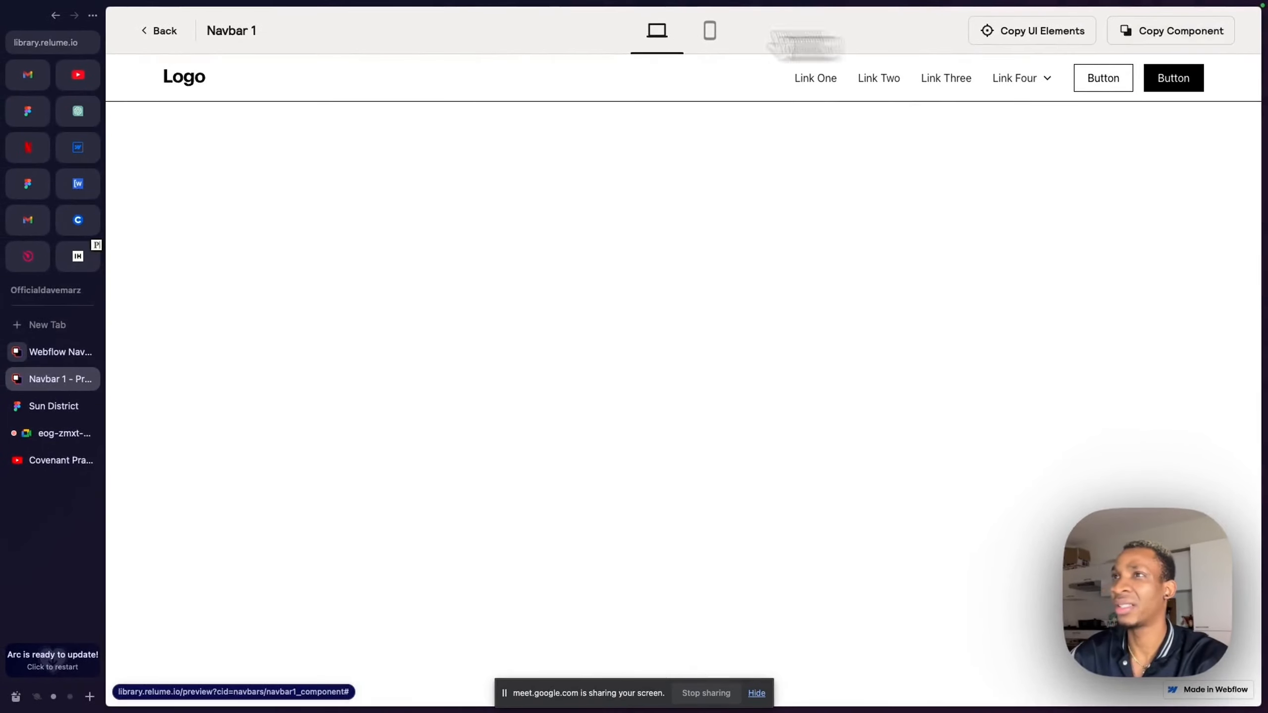
pyautogui.click(175, 30)
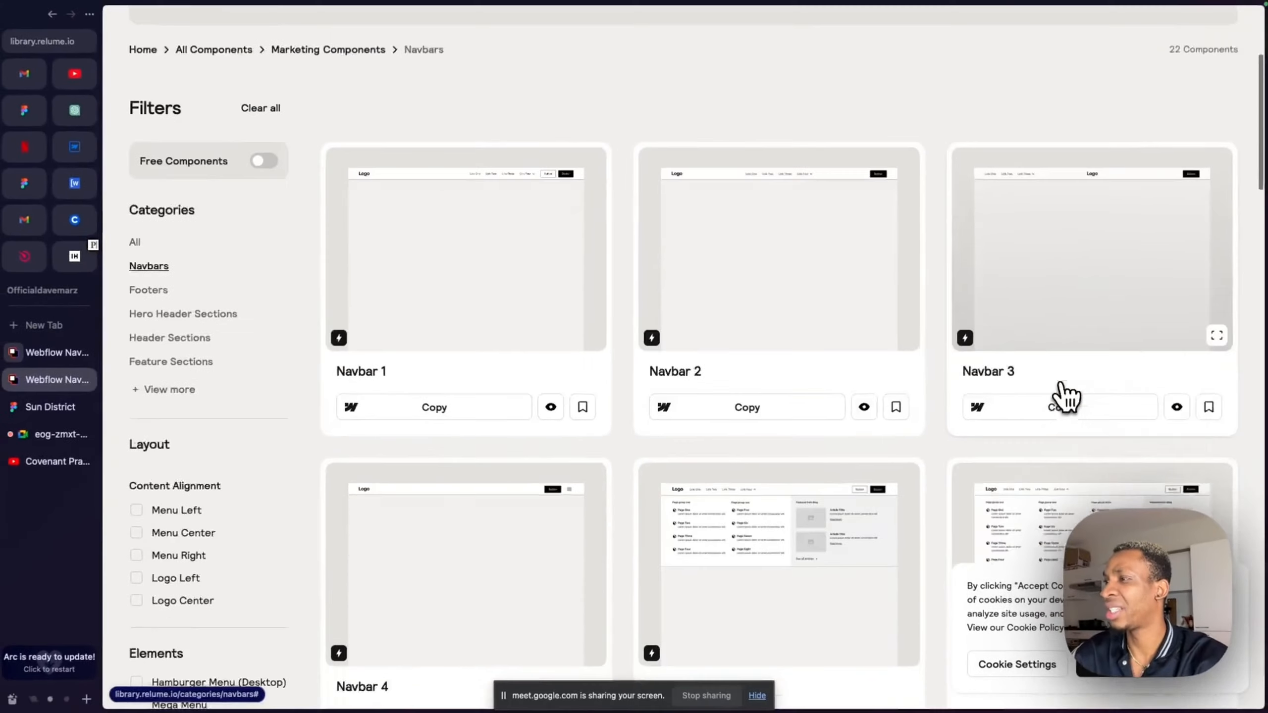
# - Find Navbar 5 among the navbars, preview its expanded Link Four mega menu, and return to the component list
pyautogui.scroll(-2, 1056, 331)
pyautogui.scroll(-3, 422, 277)
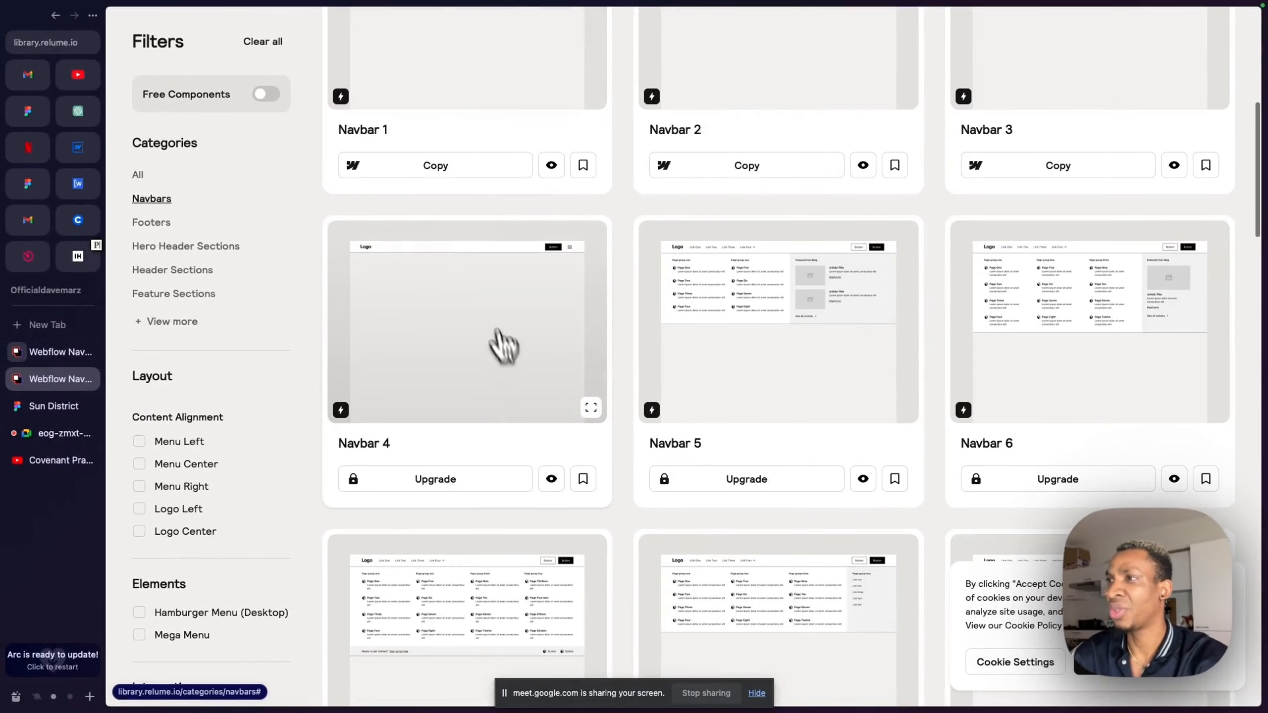
pyautogui.scroll(-2, 581, 314)
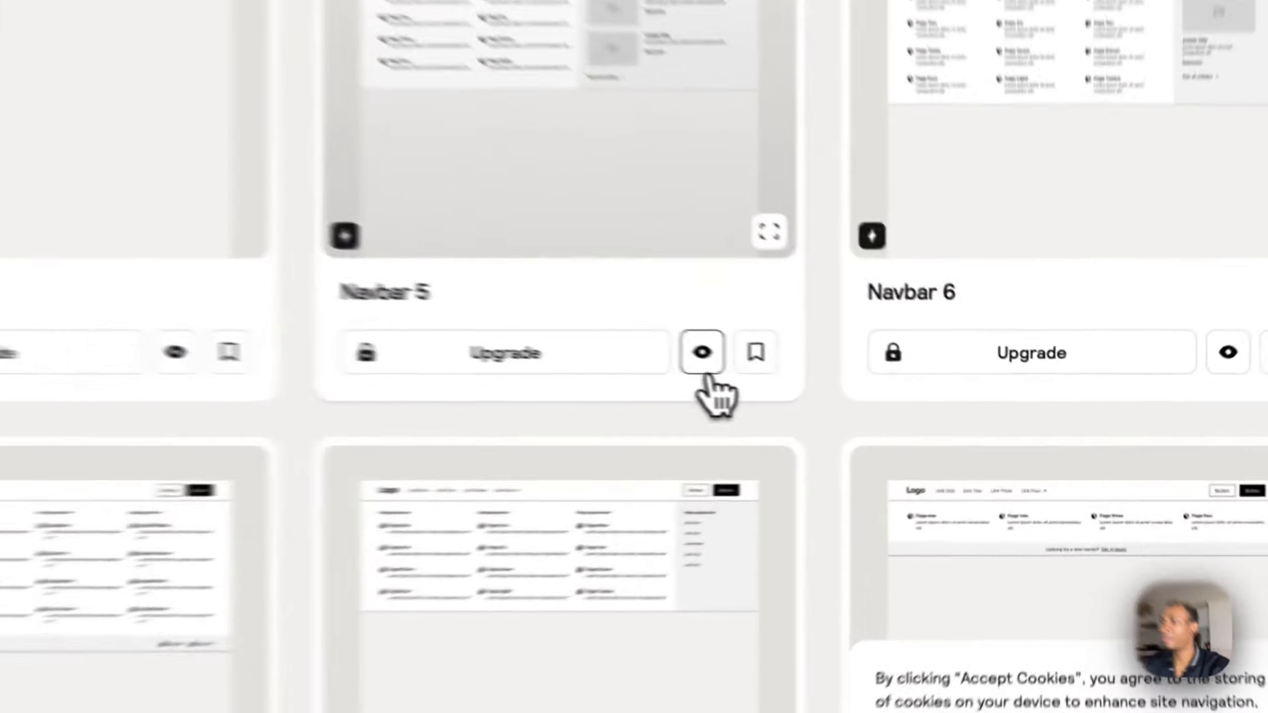
pyautogui.click(863, 392)
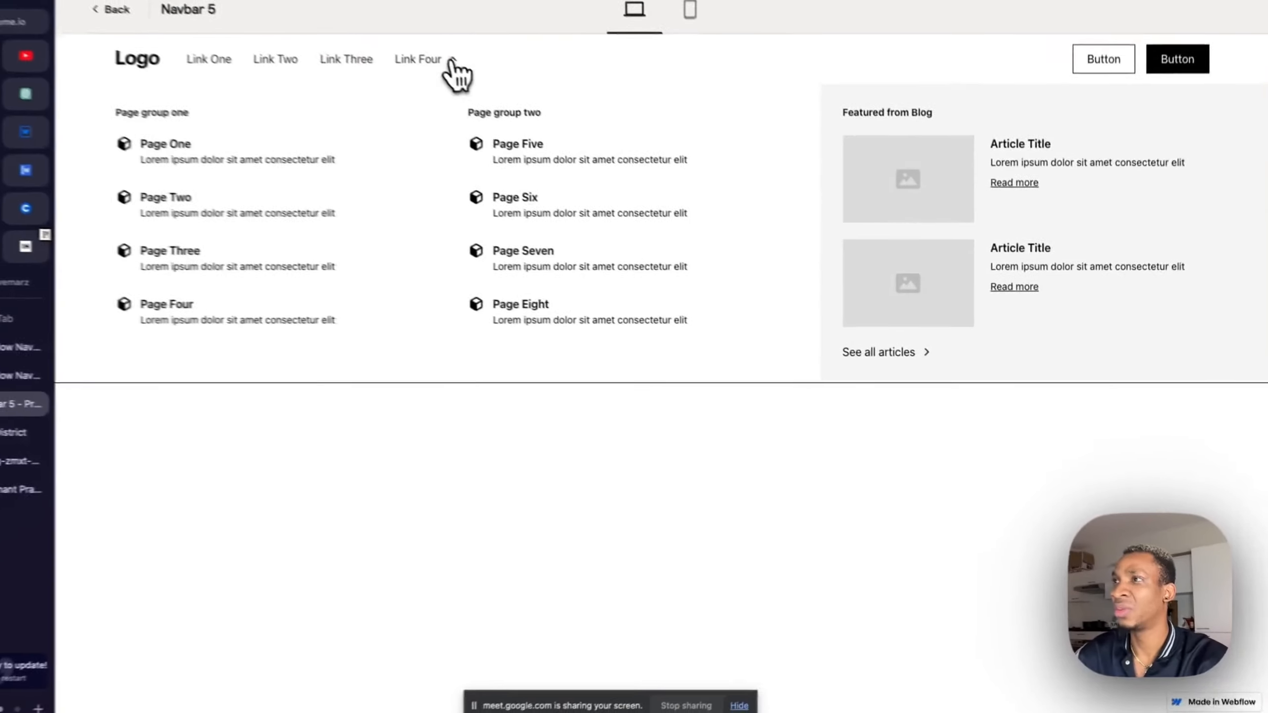
pyautogui.moveTo(451, 79)
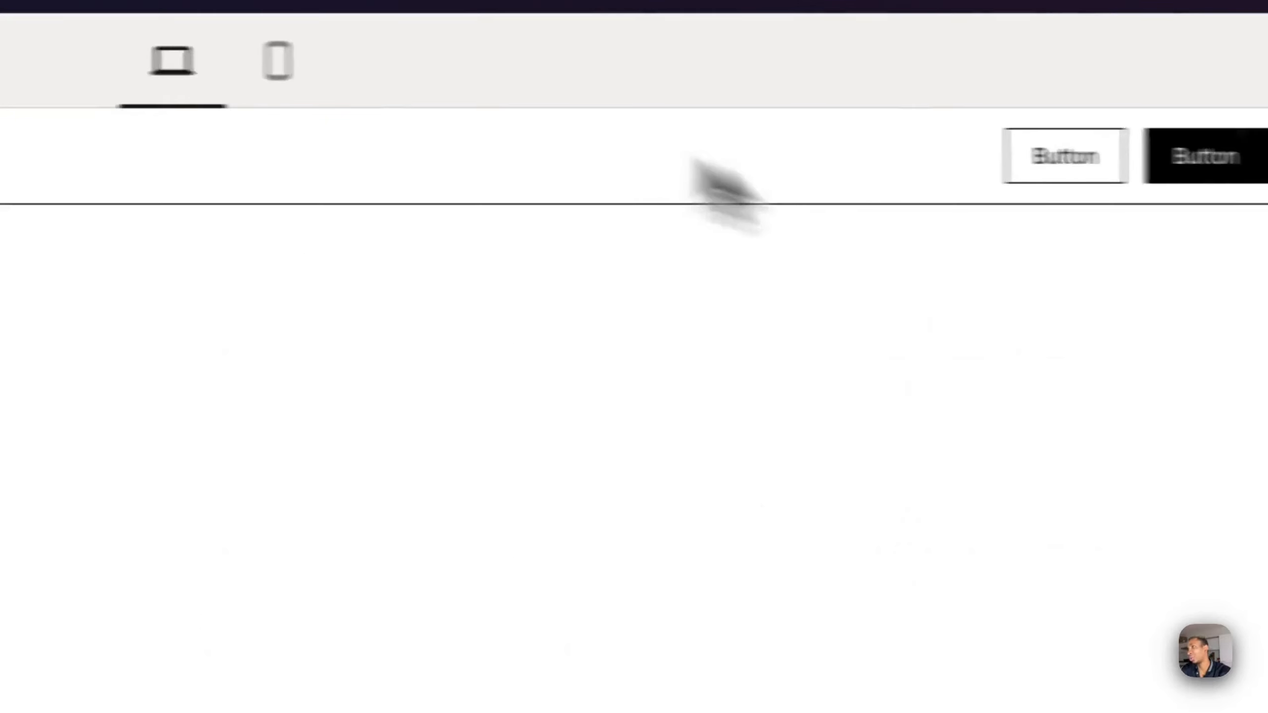
pyautogui.click(290, 62)
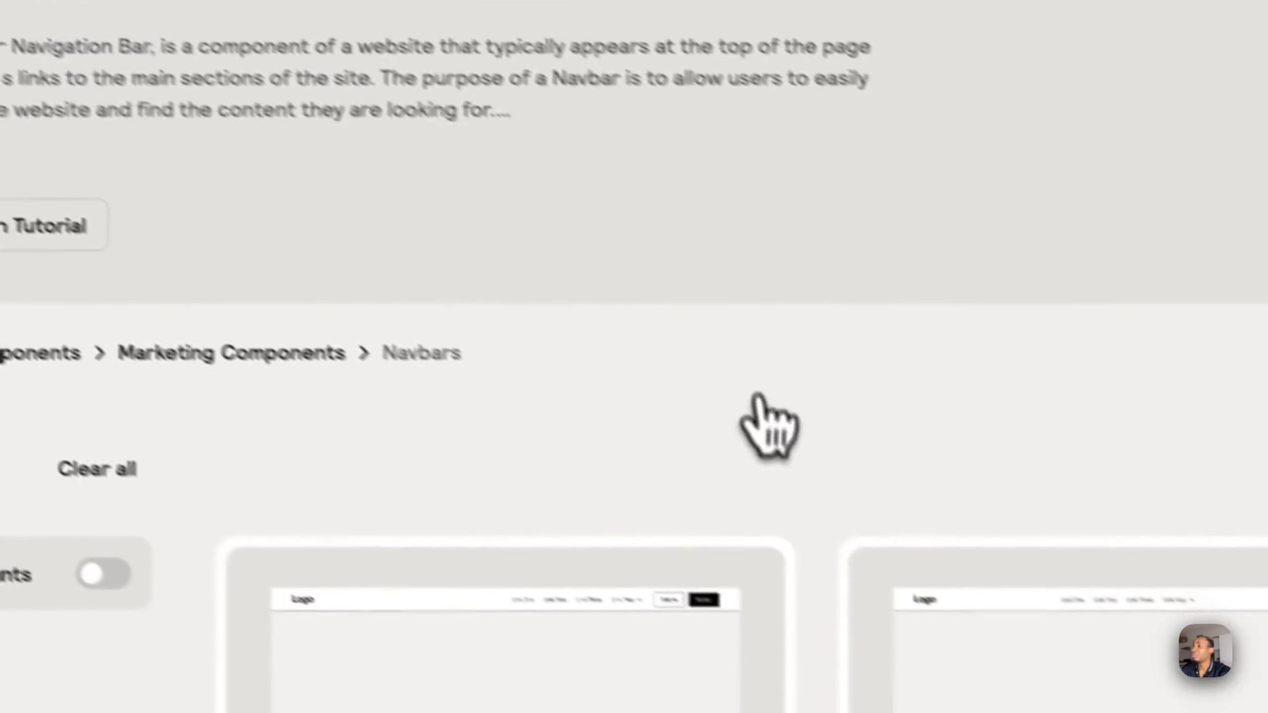
# - Preview the Navbar 10 component, check its Link Four dropdown, and return to the Navbars list
pyautogui.scroll(-10, 749, 499)
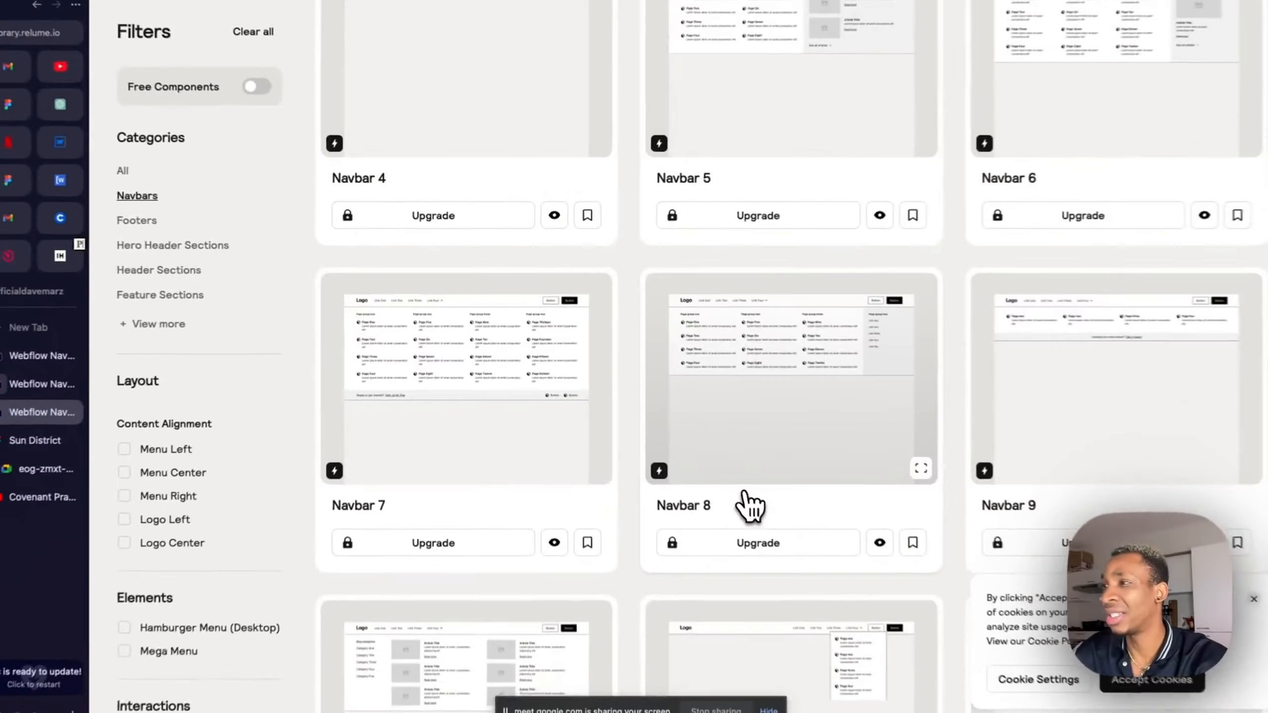
pyautogui.scroll(-5, 748, 504)
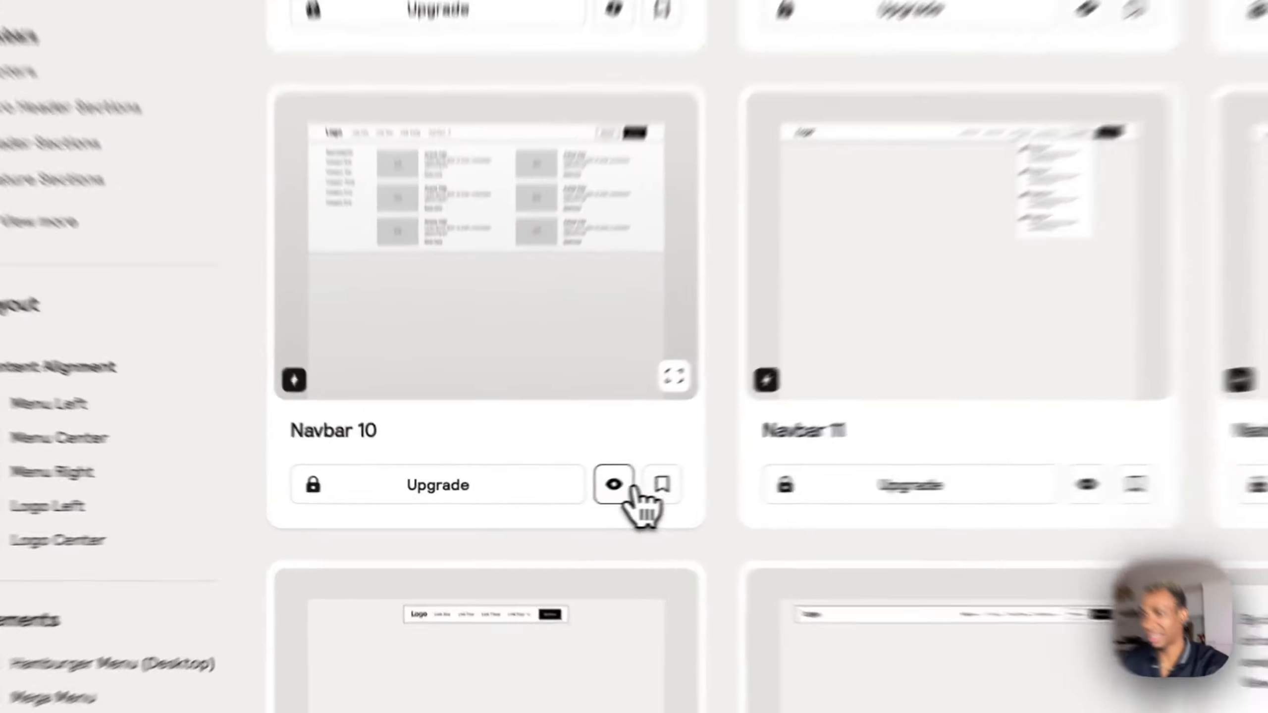
pyautogui.click(551, 494)
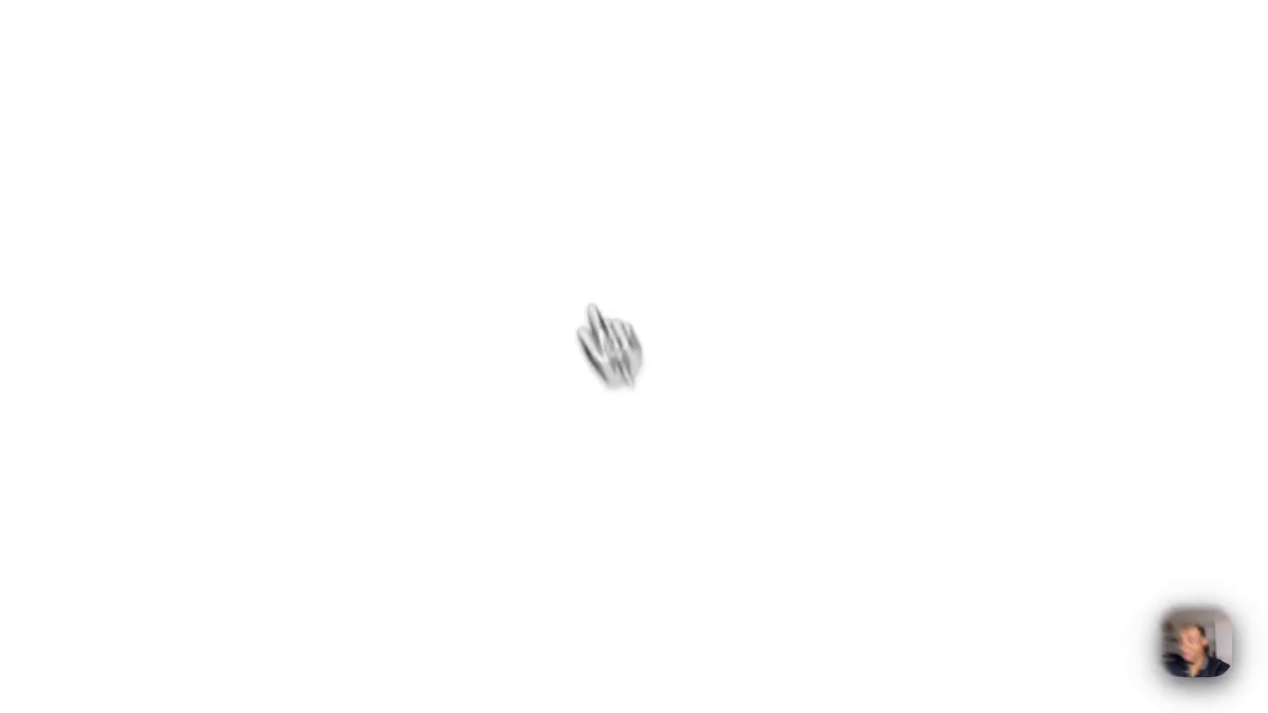
pyautogui.moveTo(479, 70)
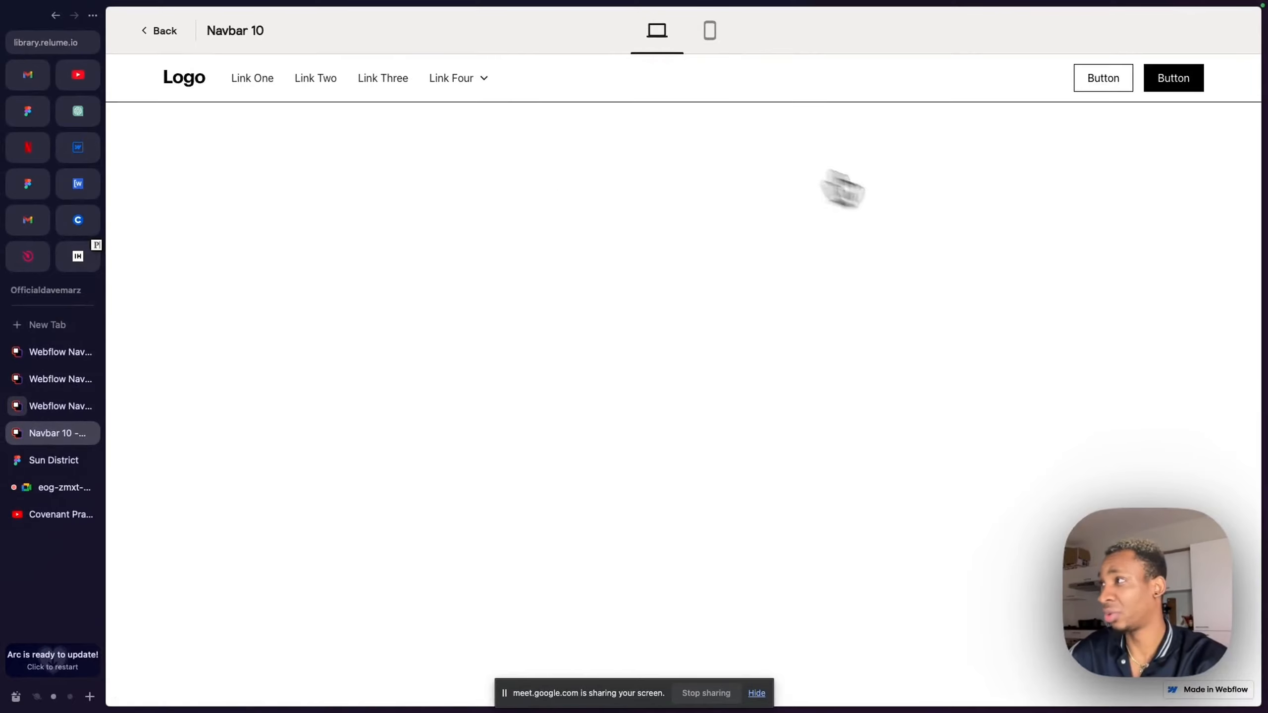
pyautogui.click(161, 31)
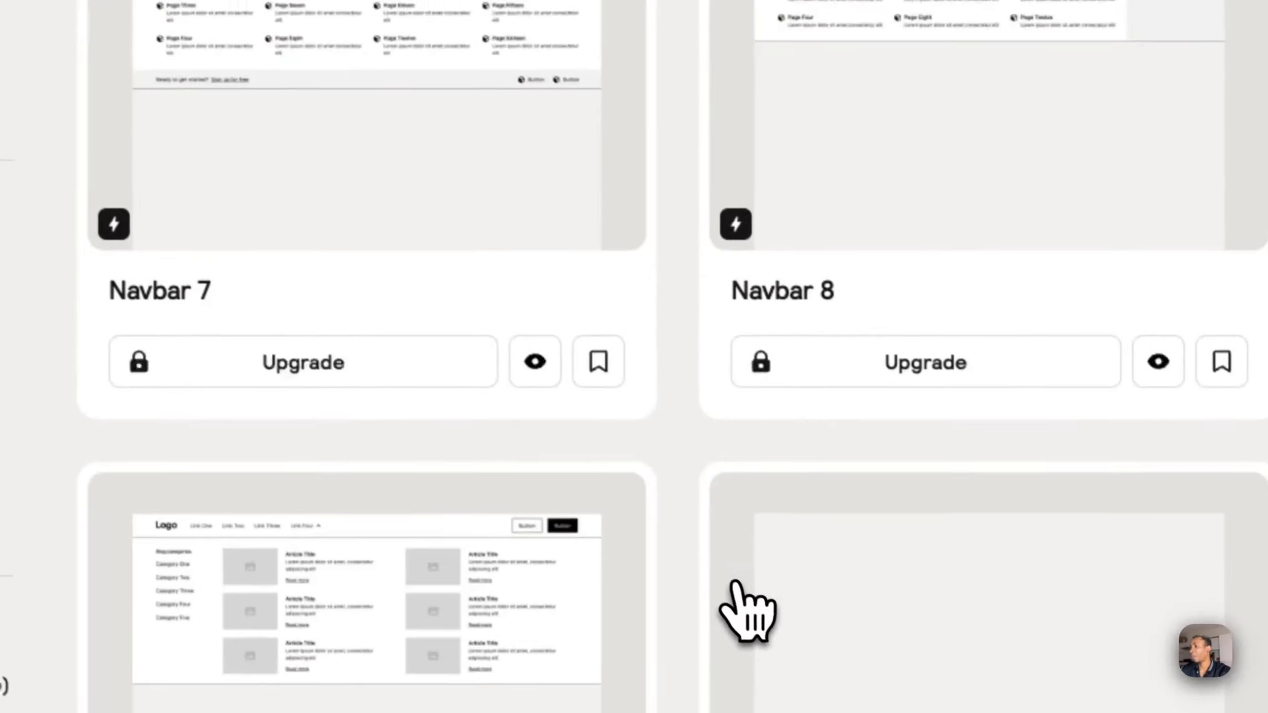
# - Browse the remaining full-screen menu navbars and open the preview of Navbar 17
pyautogui.scroll(-10, 737, 585)
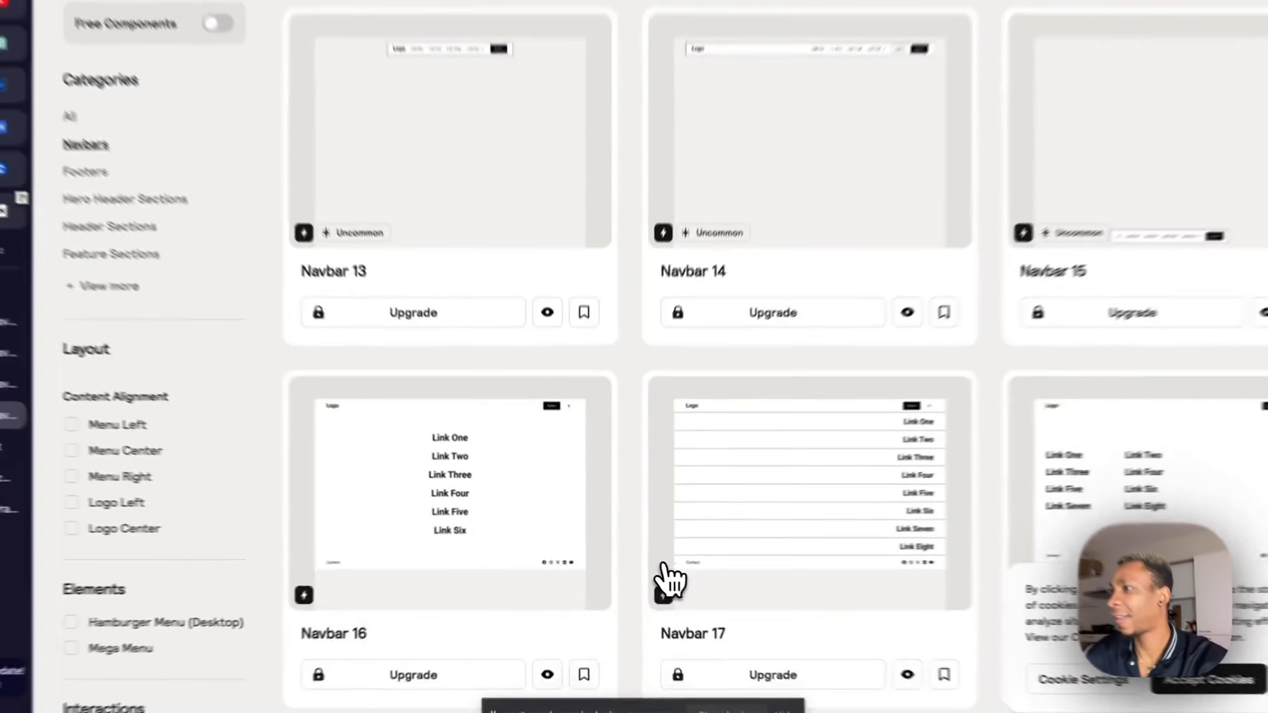
pyautogui.scroll(-5, 658, 575)
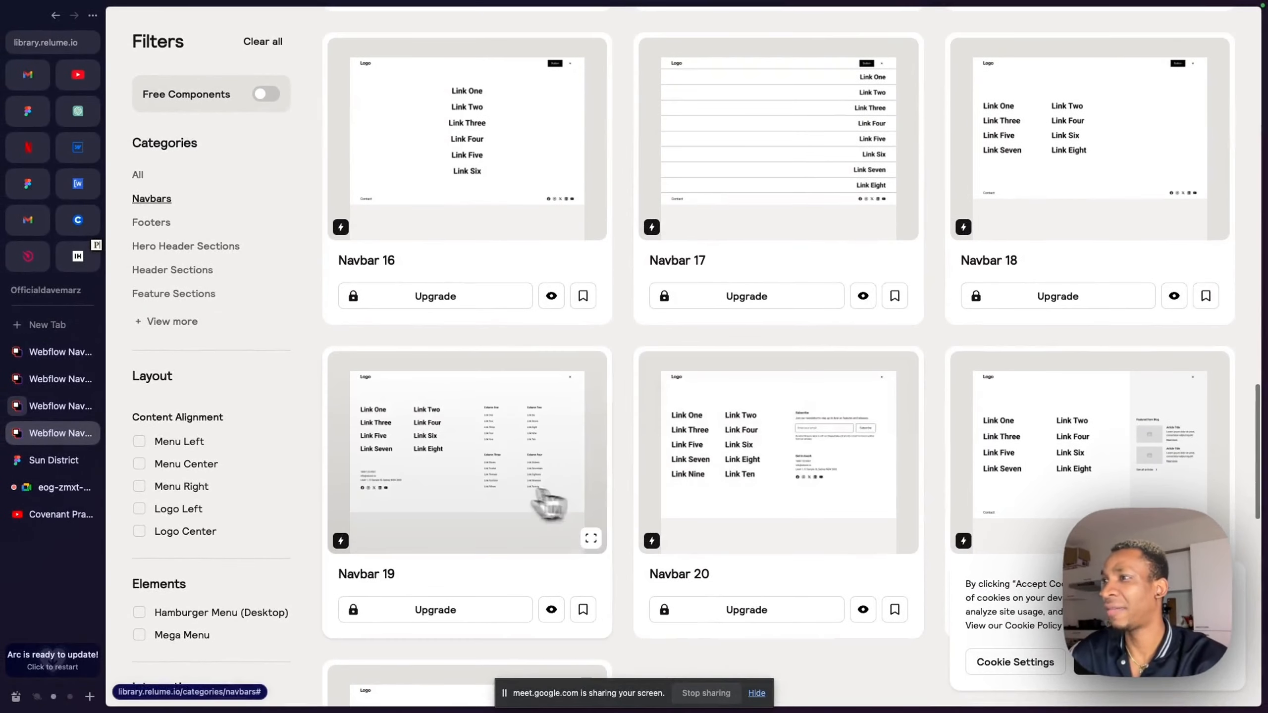
pyautogui.scroll(3, 764, 416)
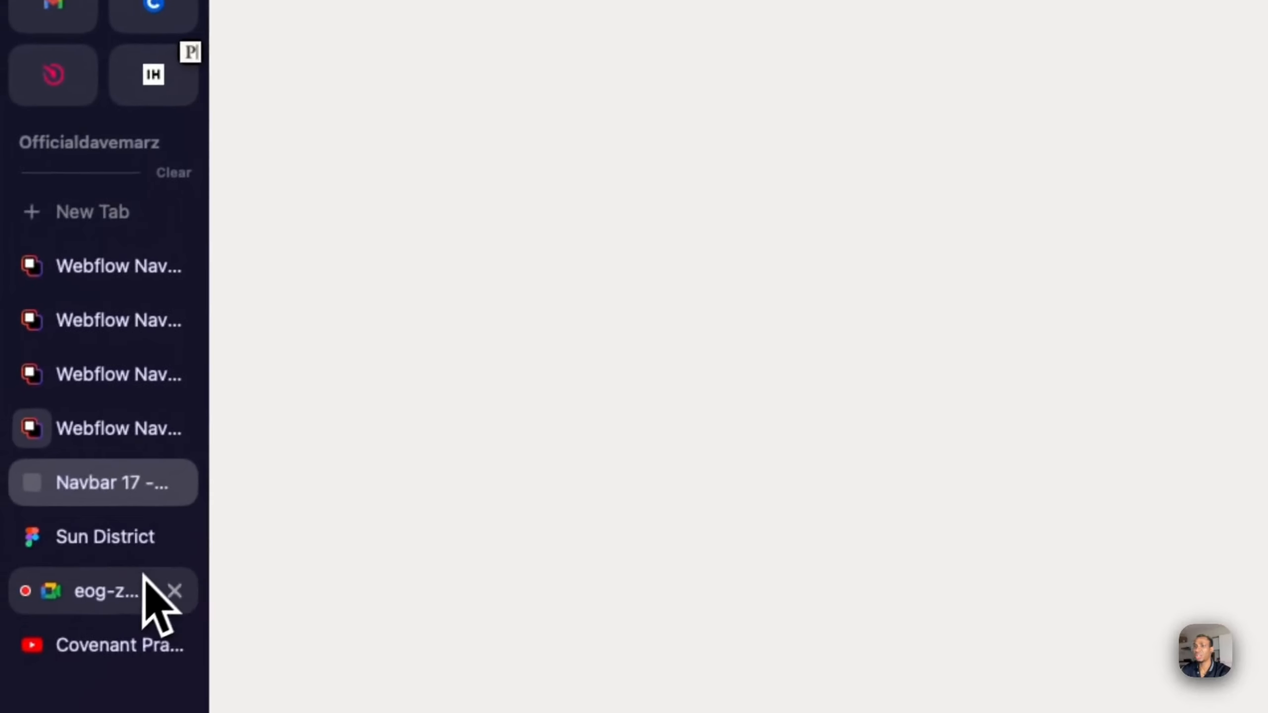
# - Check the Google Meet call and the testimonial section in Webflow, and return to the Navbar 17 preview
pyautogui.click(142, 589)
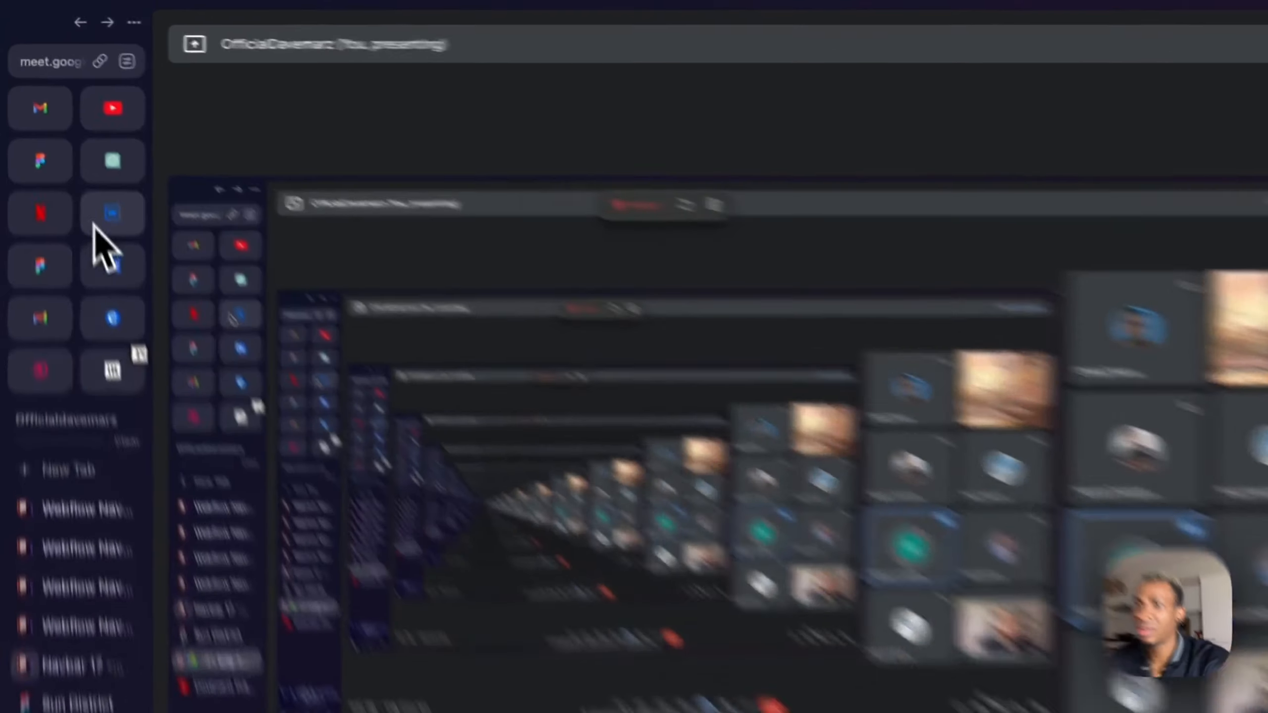
pyautogui.click(77, 147)
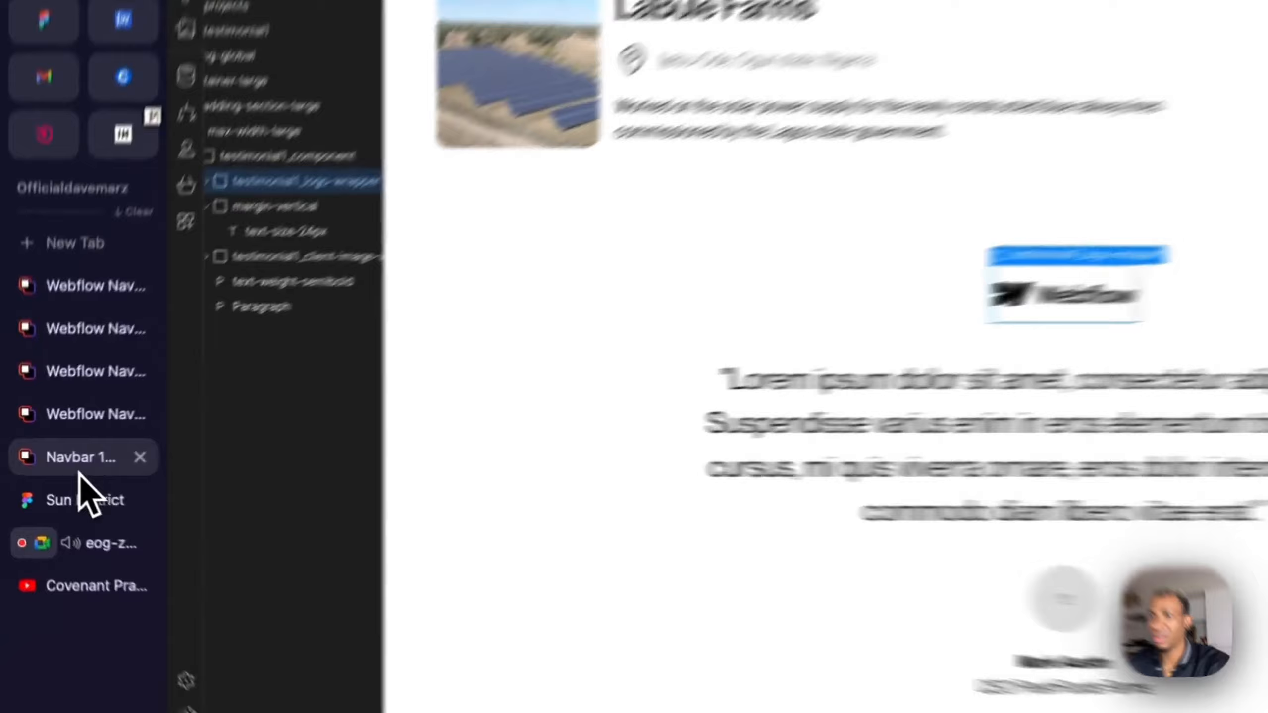
pyautogui.click(52, 462)
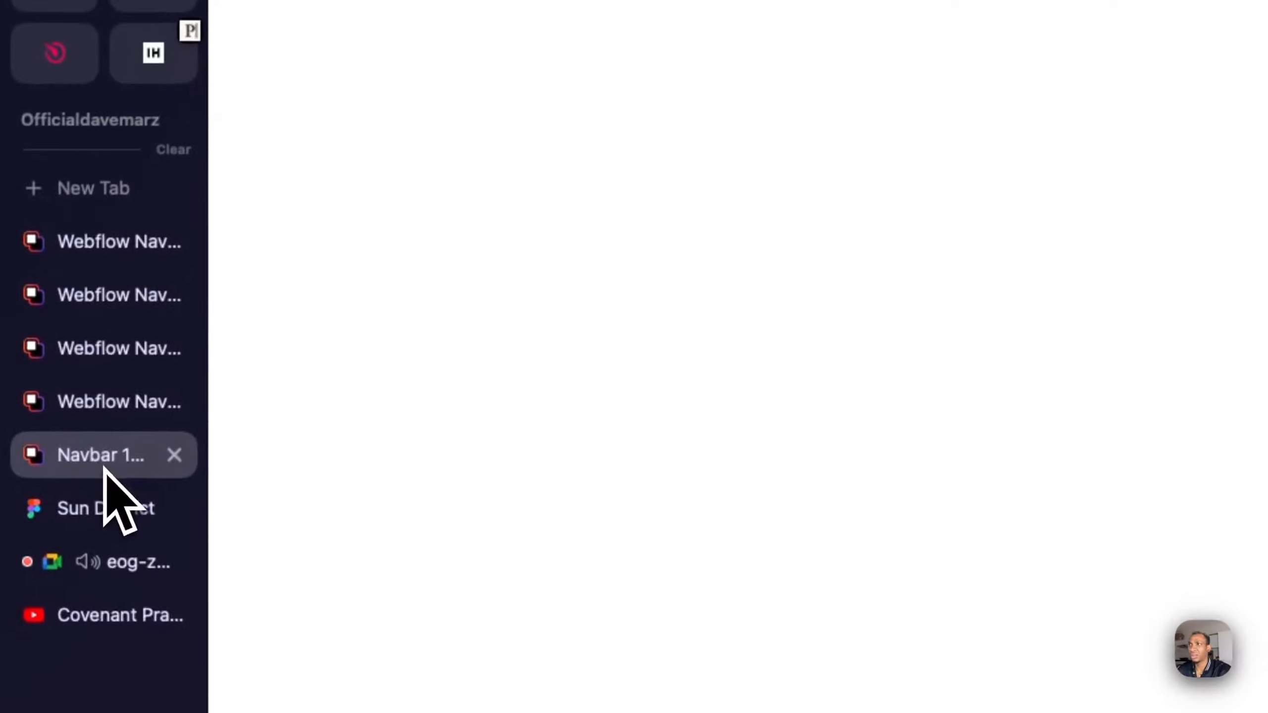
# - Expand and collapse the hamburger menu in the Navbar 17 preview to watch how its links animate
pyautogui.click(1109, 152)
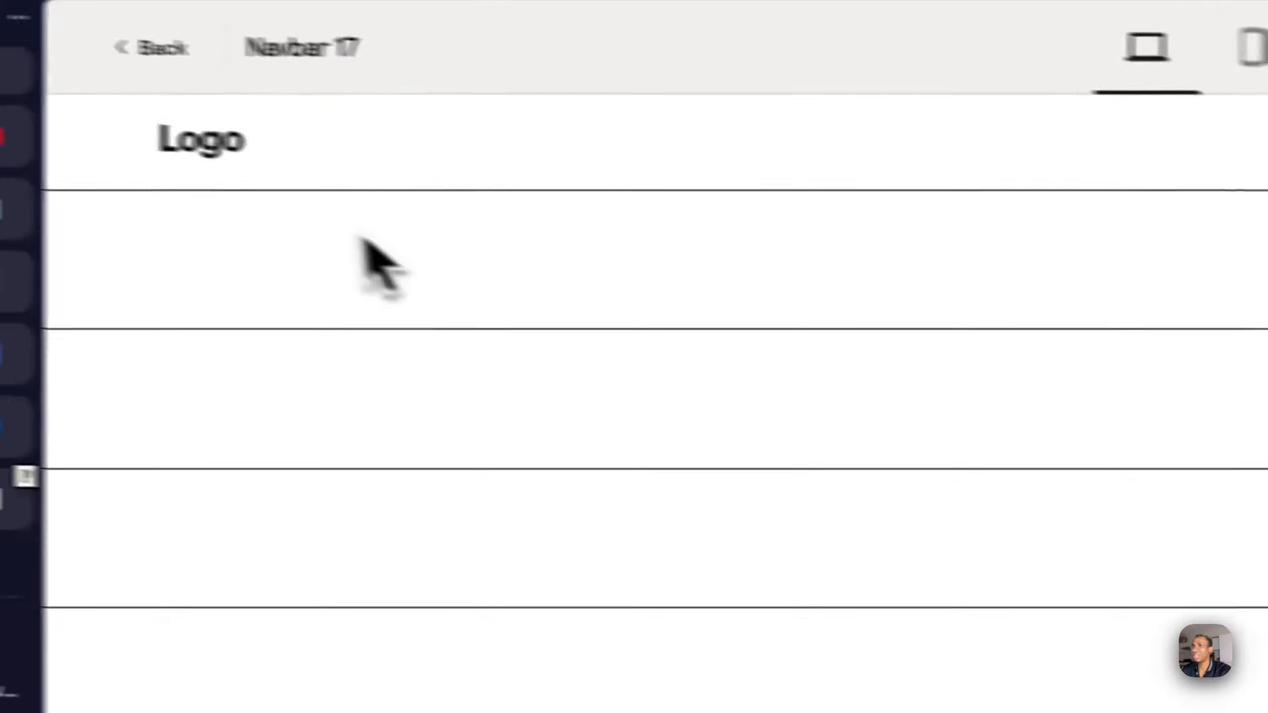
pyautogui.click(1157, 163)
pyautogui.click(1157, 162)
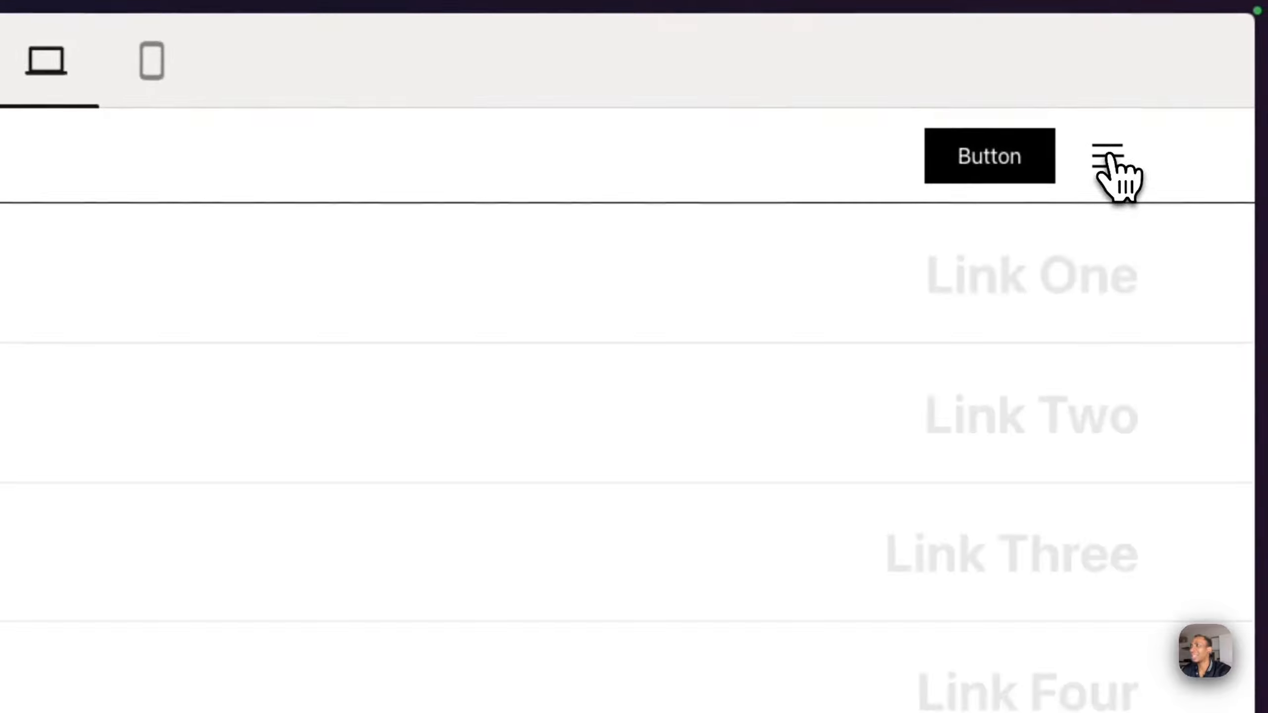
# - Examine the Navbar 17 preview's page code in the developer tools, close them, and replay the hamburger menu animation
pyautogui.rightClick(477, 332)
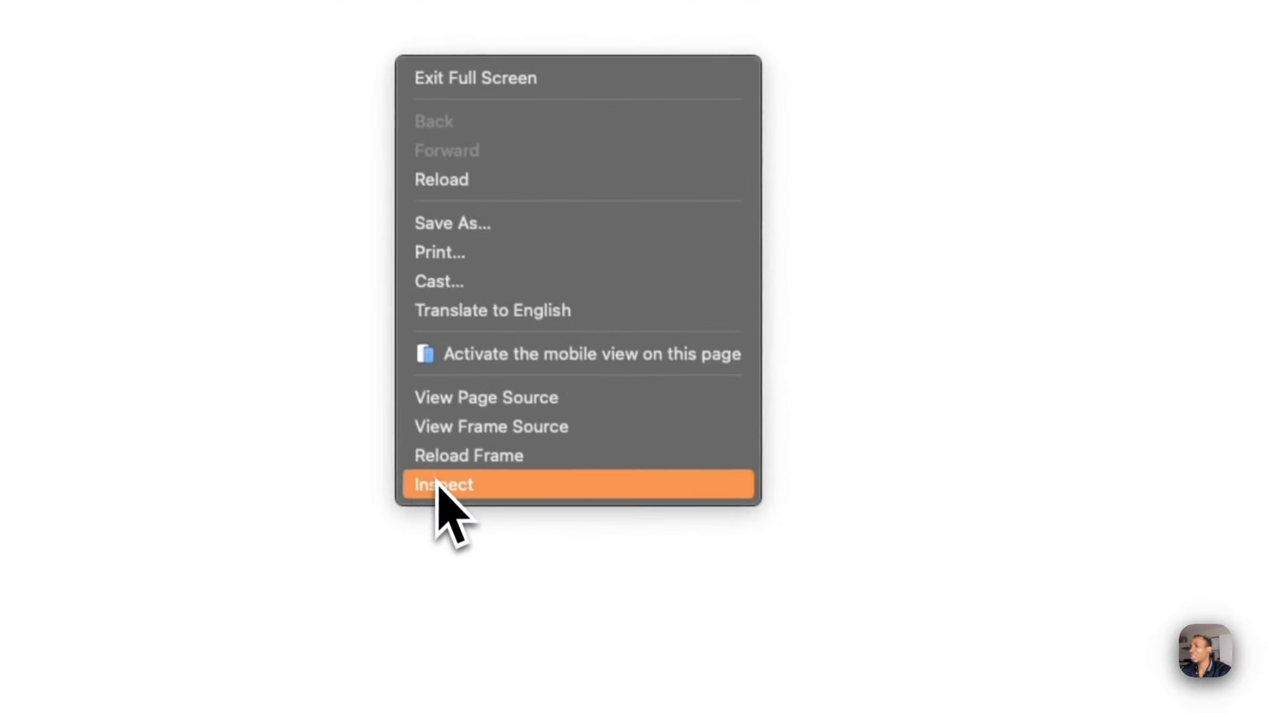
pyautogui.click(465, 486)
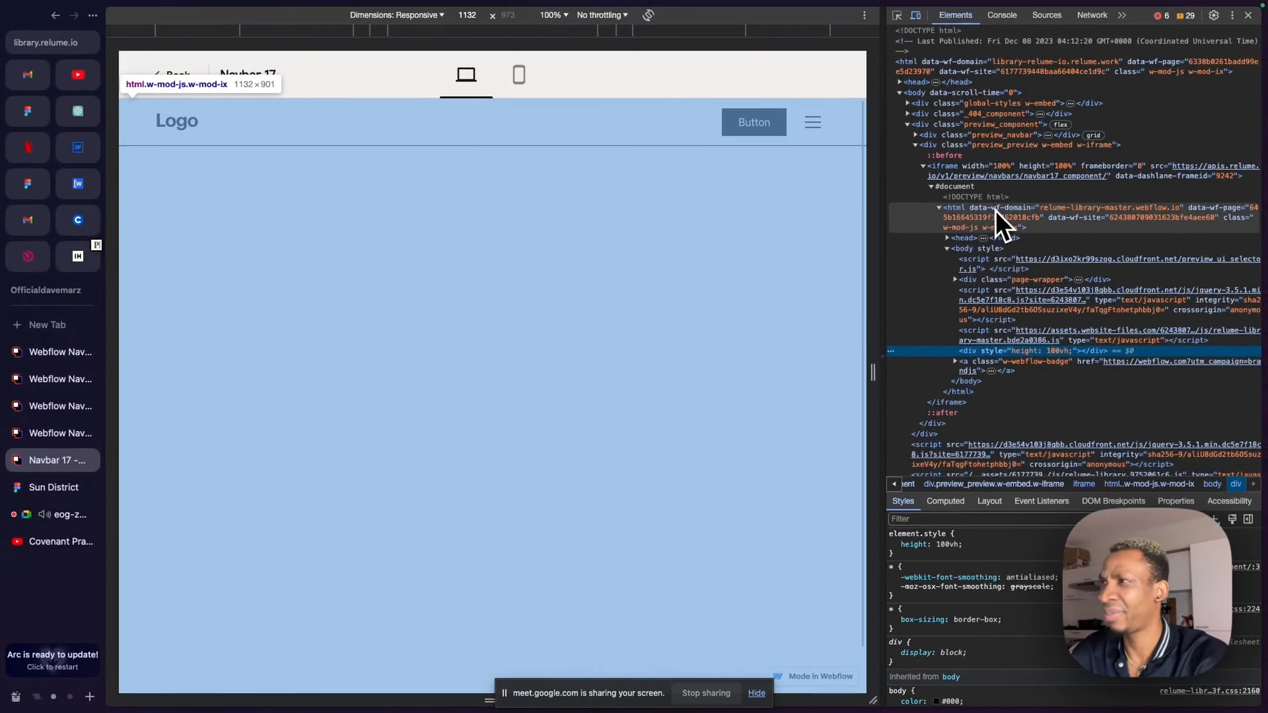
pyautogui.scroll(-5, 994, 213)
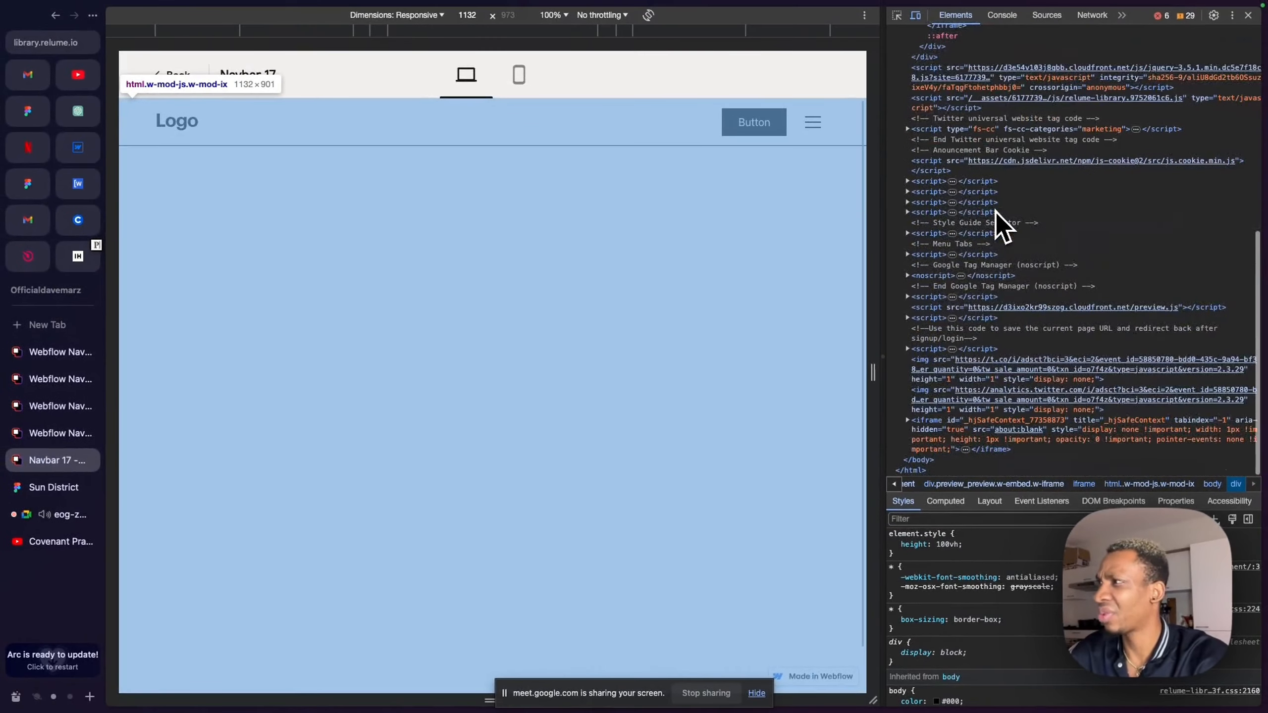
pyautogui.scroll(8, 994, 212)
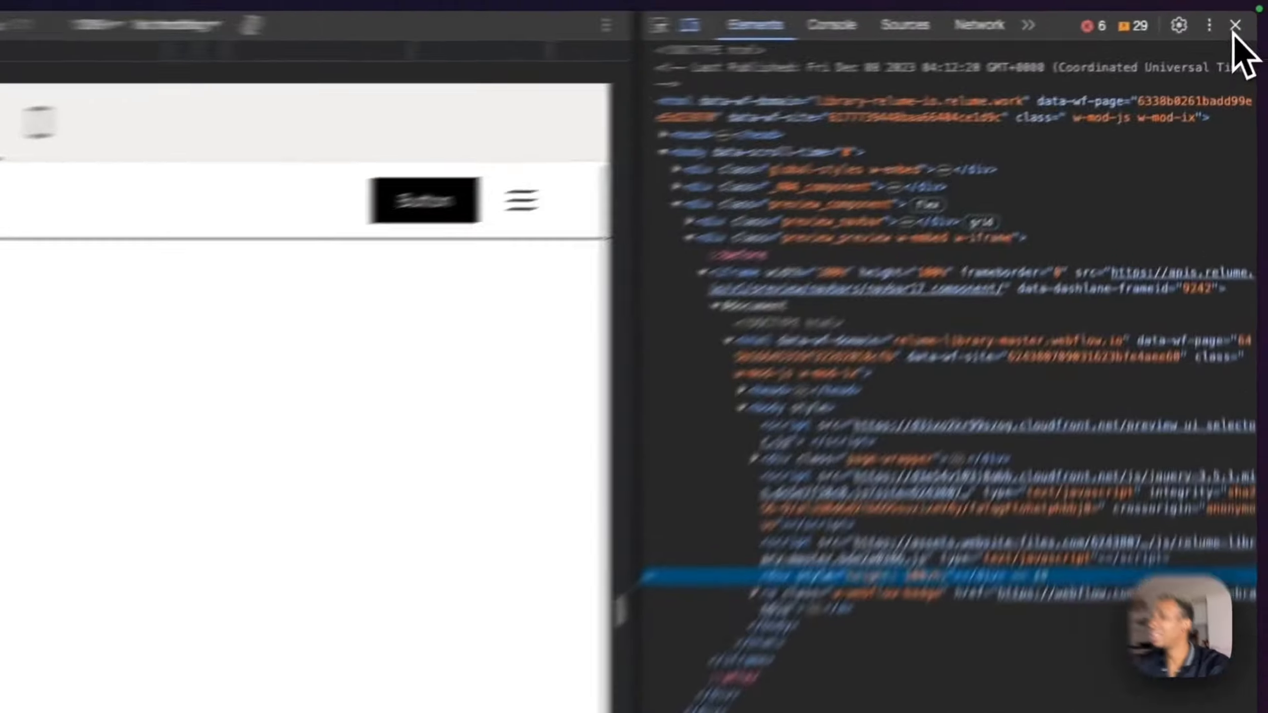
pyautogui.click(1248, 15)
pyautogui.click(1104, 159)
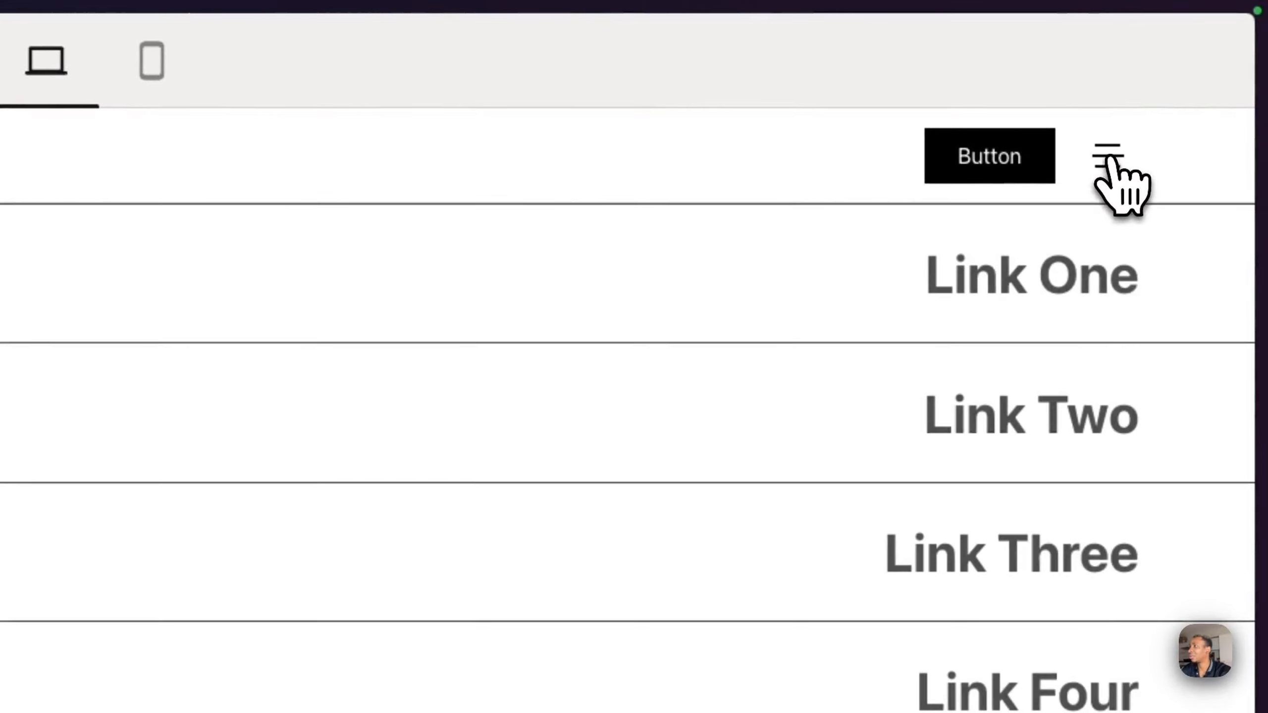
pyautogui.click(1093, 165)
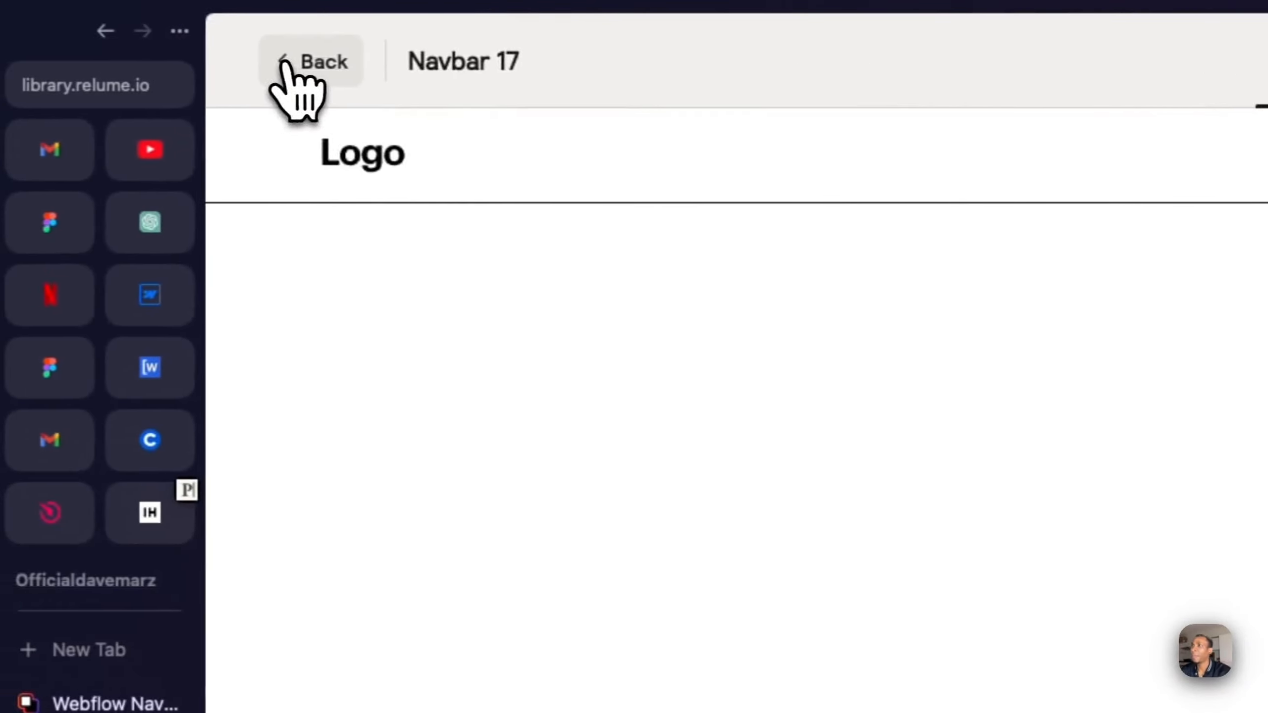
# - Leave the Navbar 17 preview, open the Footers category and browse its footer components
pyautogui.click(283, 62)
pyautogui.scroll(-5, 594, 425)
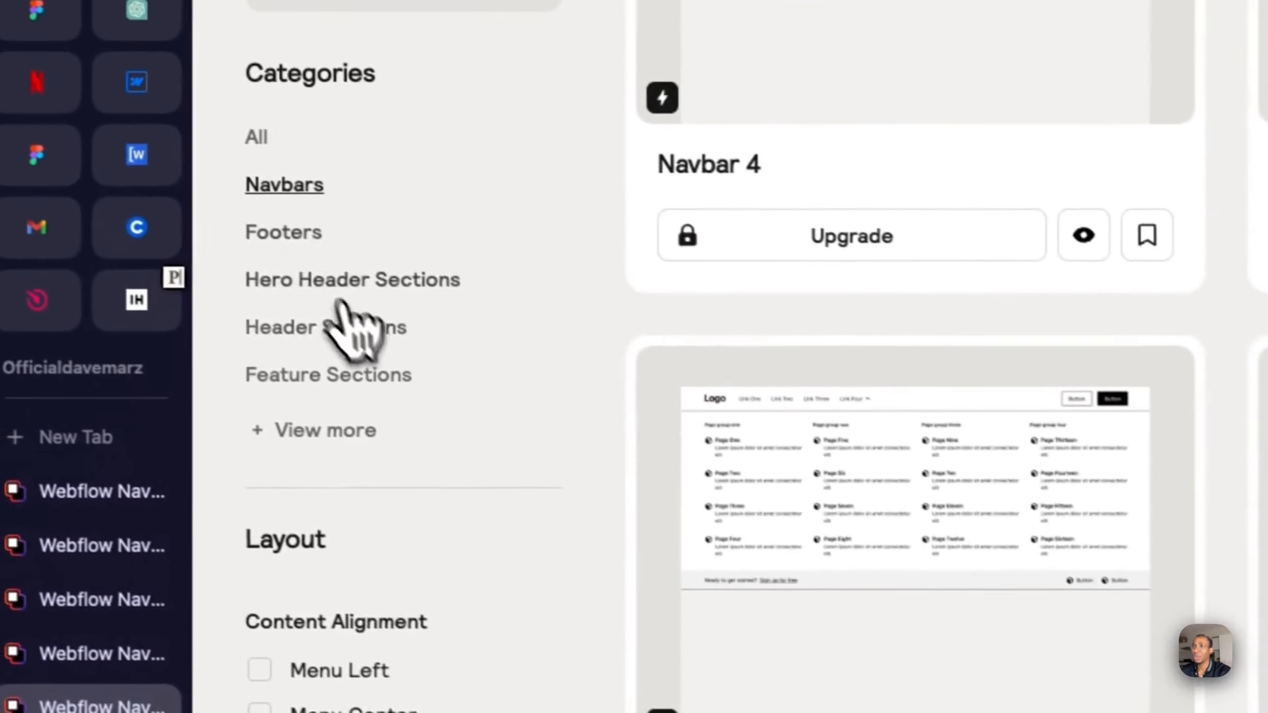
pyautogui.click(302, 239)
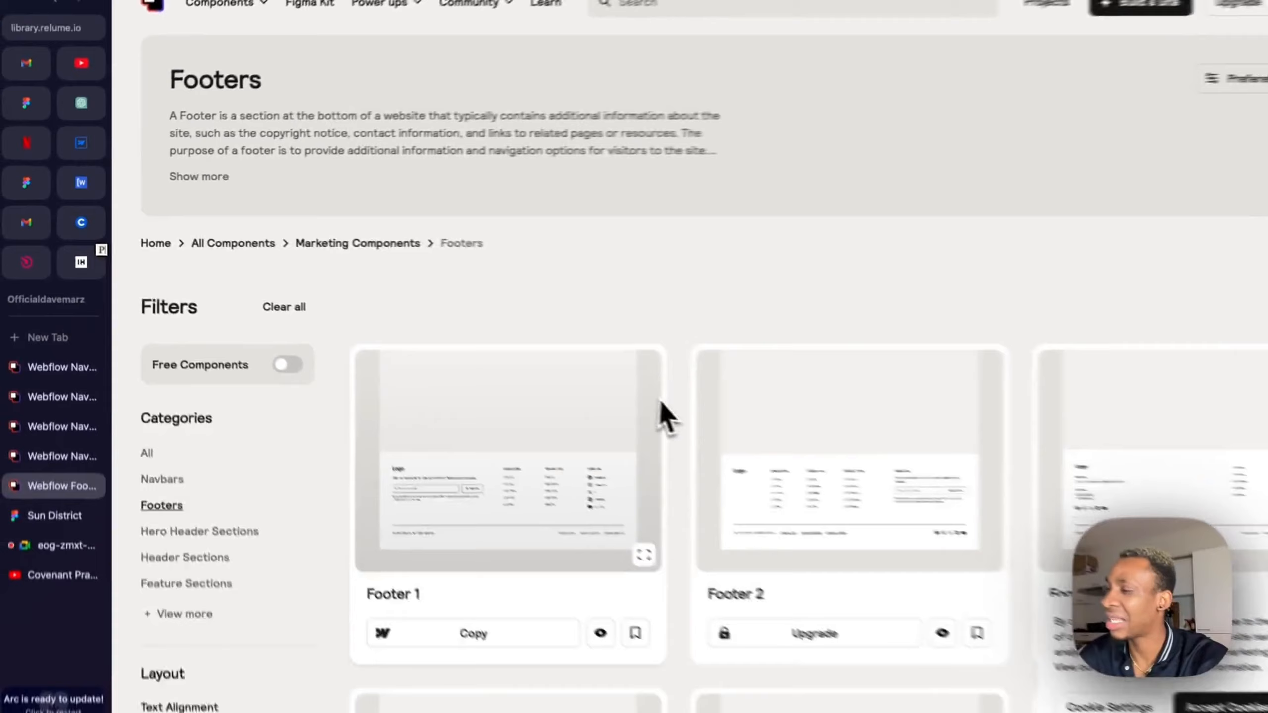
pyautogui.scroll(-10, 614, 397)
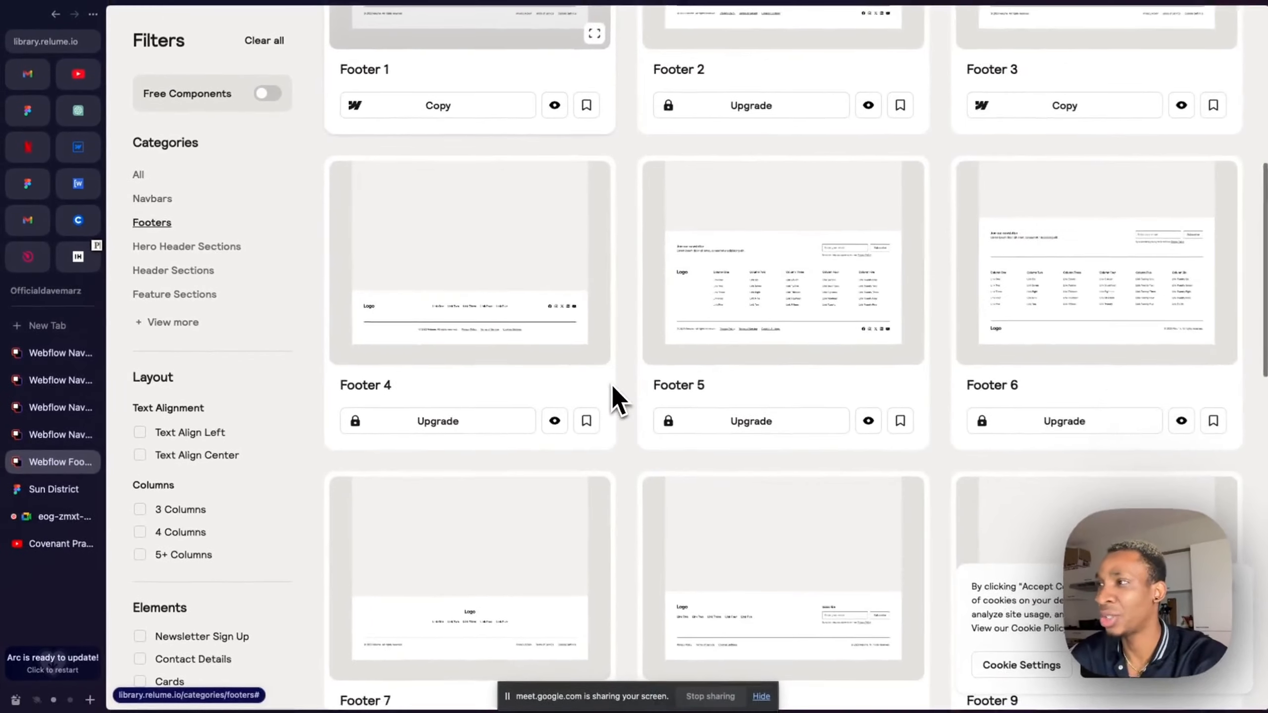
pyautogui.scroll(-10, 612, 395)
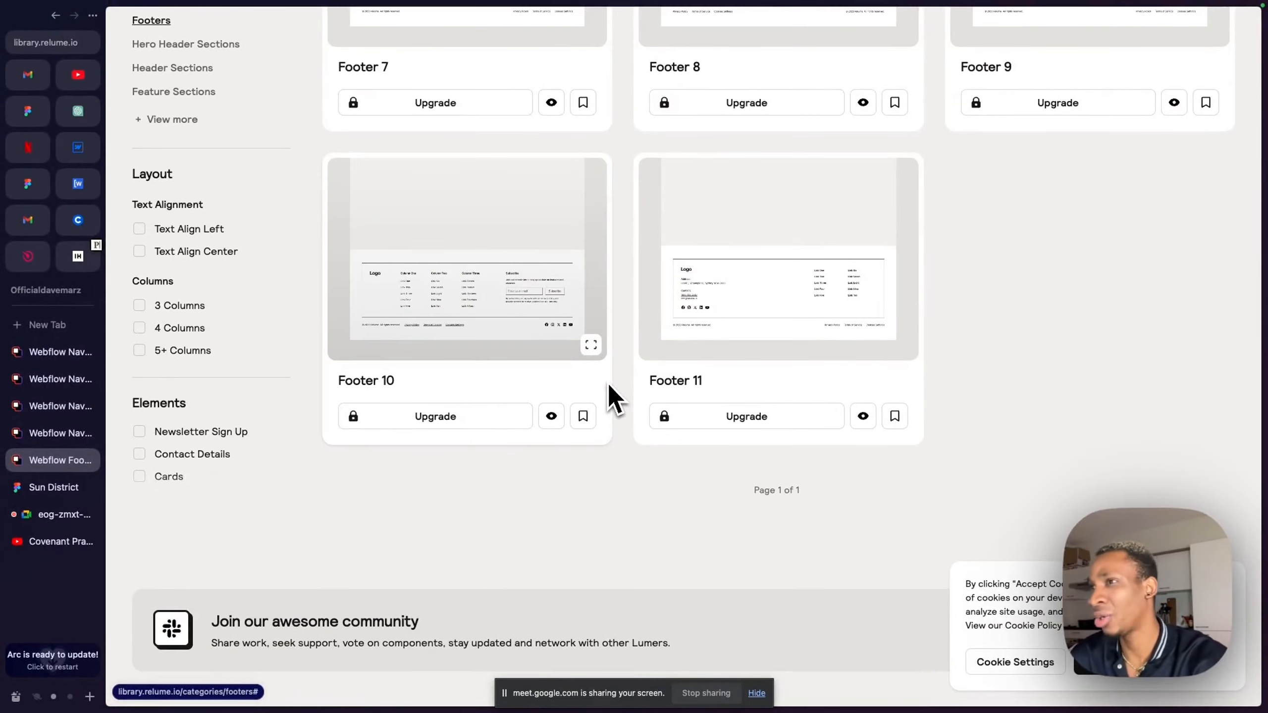
pyautogui.scroll(15, 498, 275)
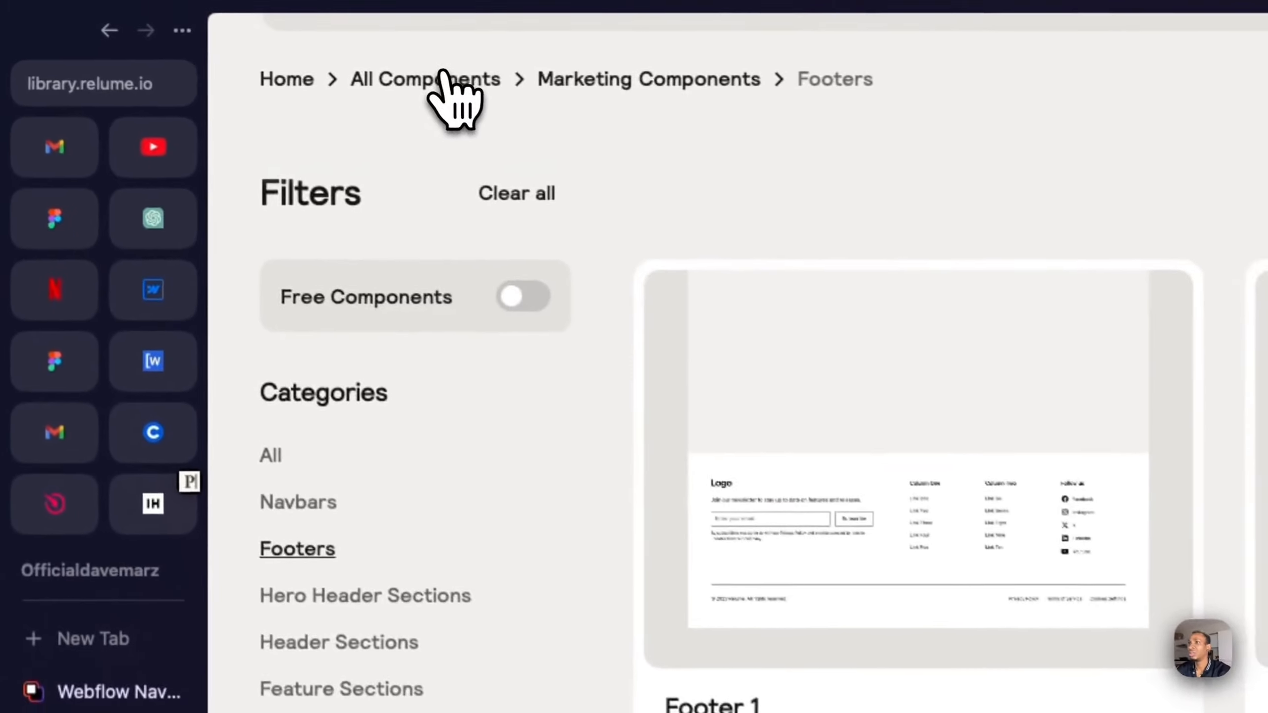
# - Show all components in the library, browse them and expand the full list of categories
pyautogui.click(449, 80)
pyautogui.scroll(-10, 848, 564)
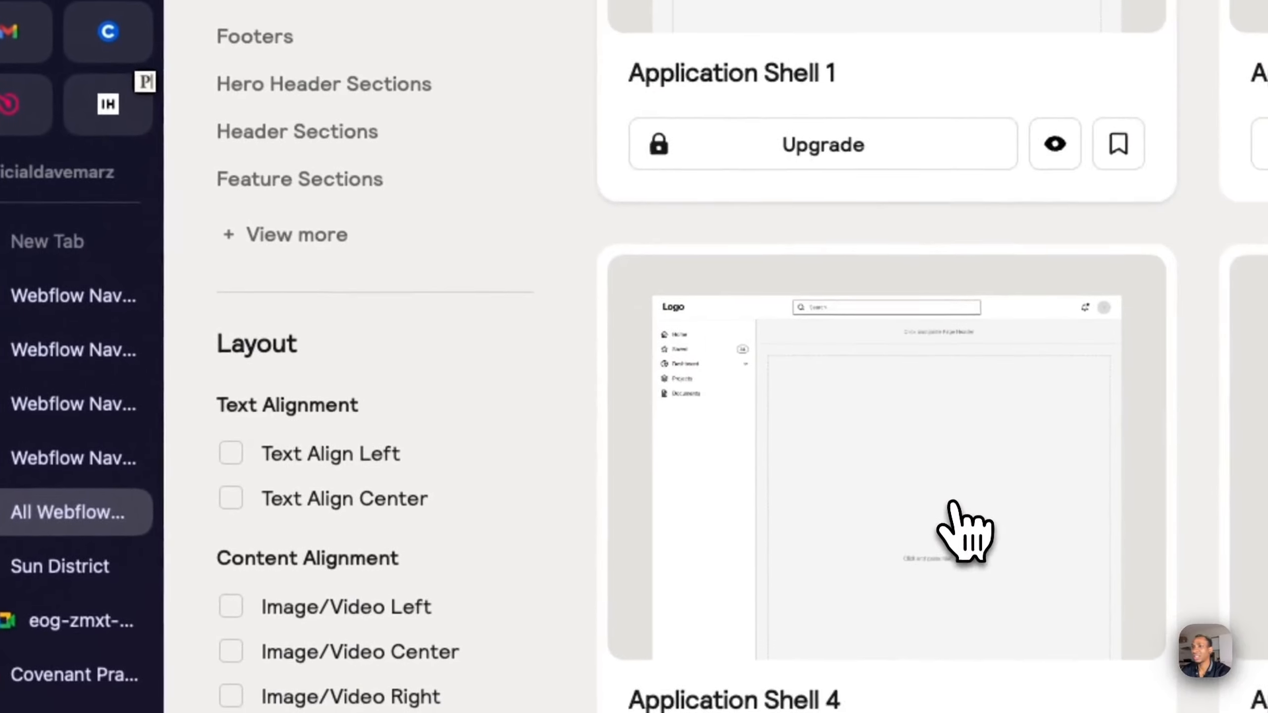
pyautogui.scroll(-5, 963, 527)
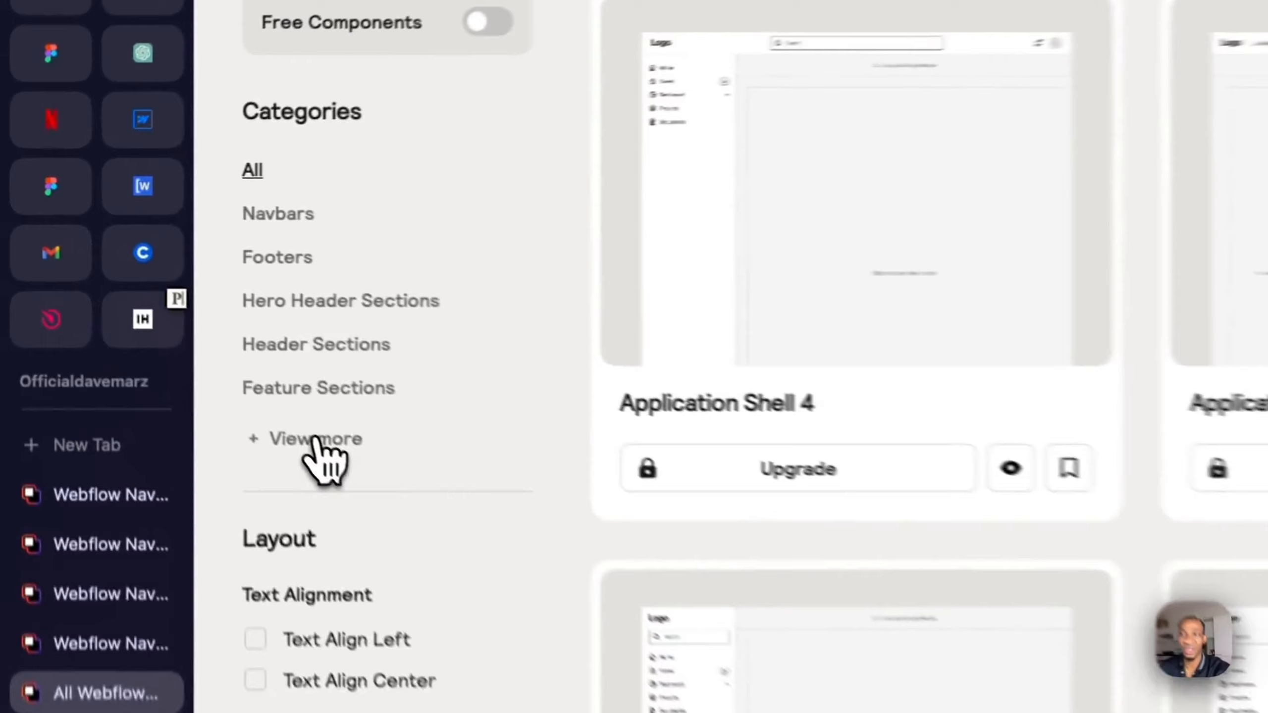
pyautogui.click(172, 322)
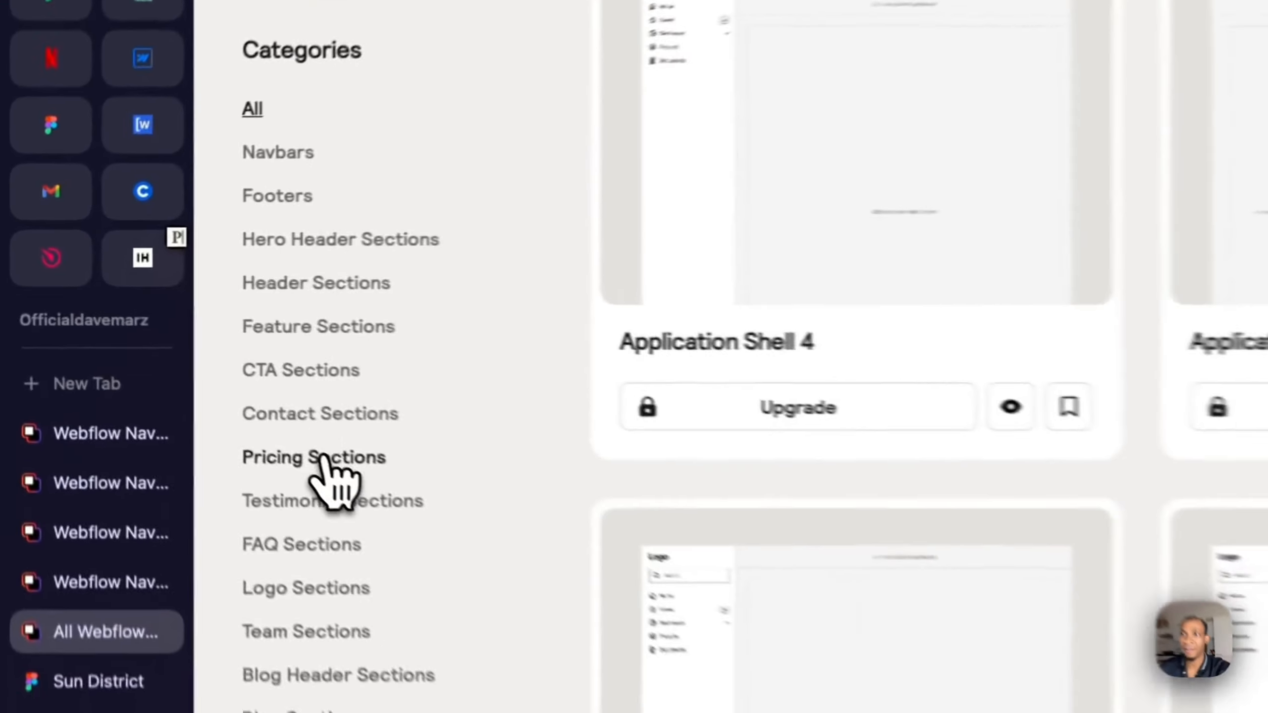
# - Open the Pricing Sections category, browse its layouts and open the preview of Pricing 21
pyautogui.click(161, 365)
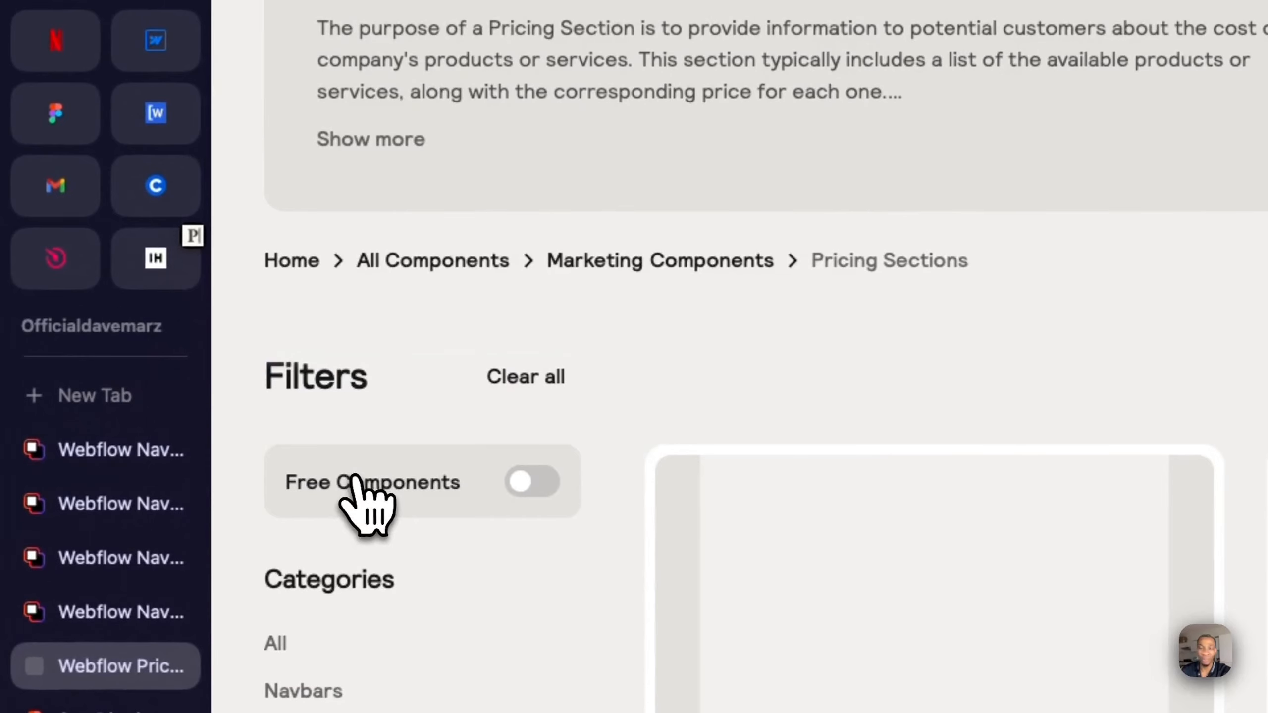
pyautogui.scroll(-5, 467, 311)
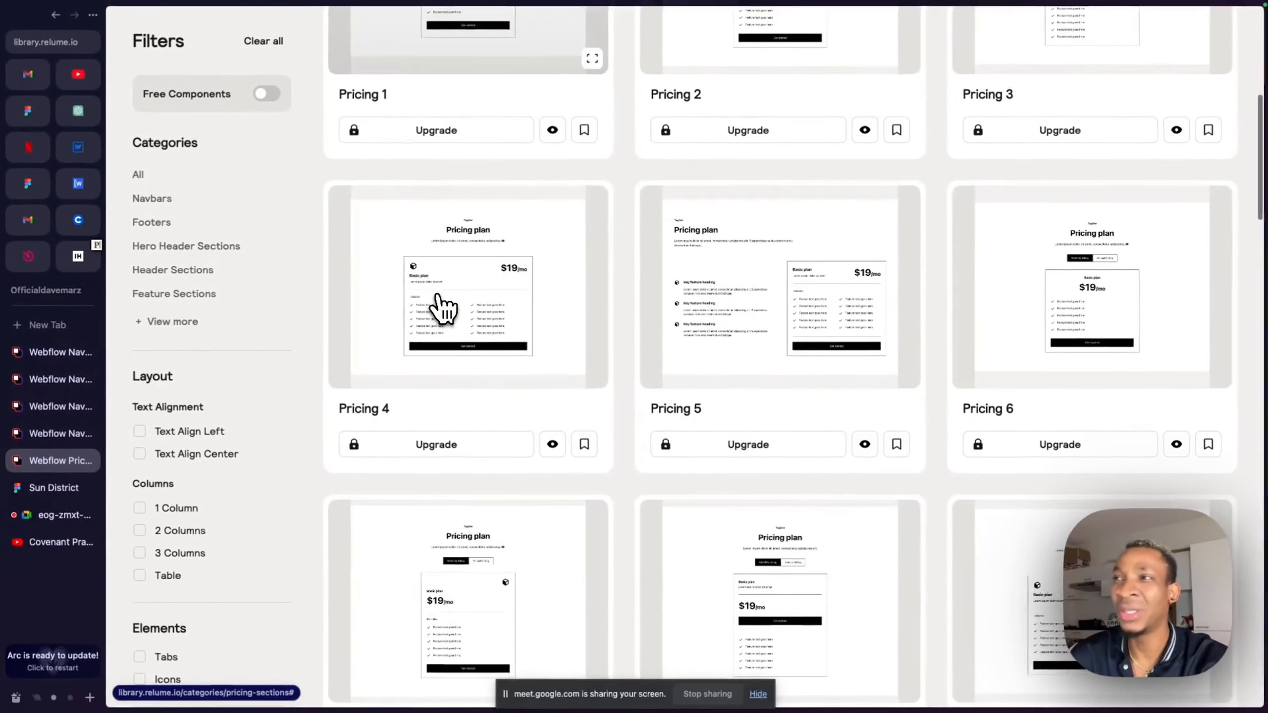
pyautogui.scroll(-7, 593, 377)
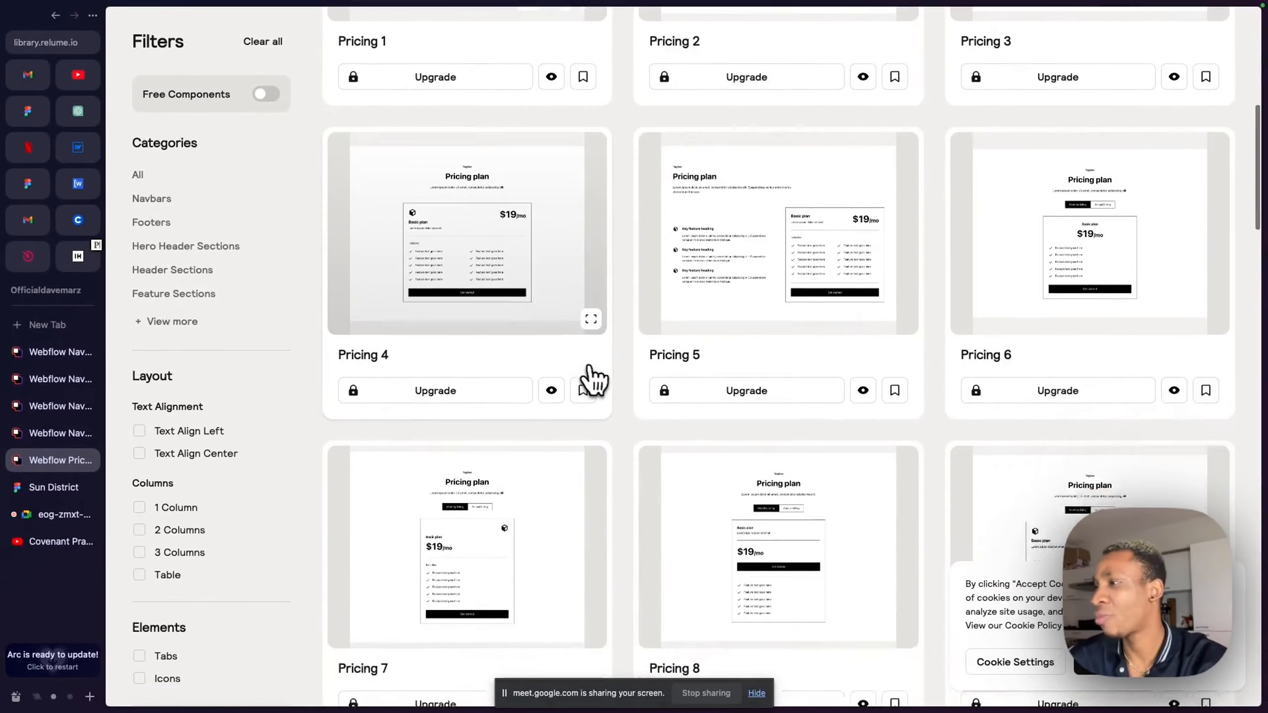
pyautogui.scroll(-15, 594, 377)
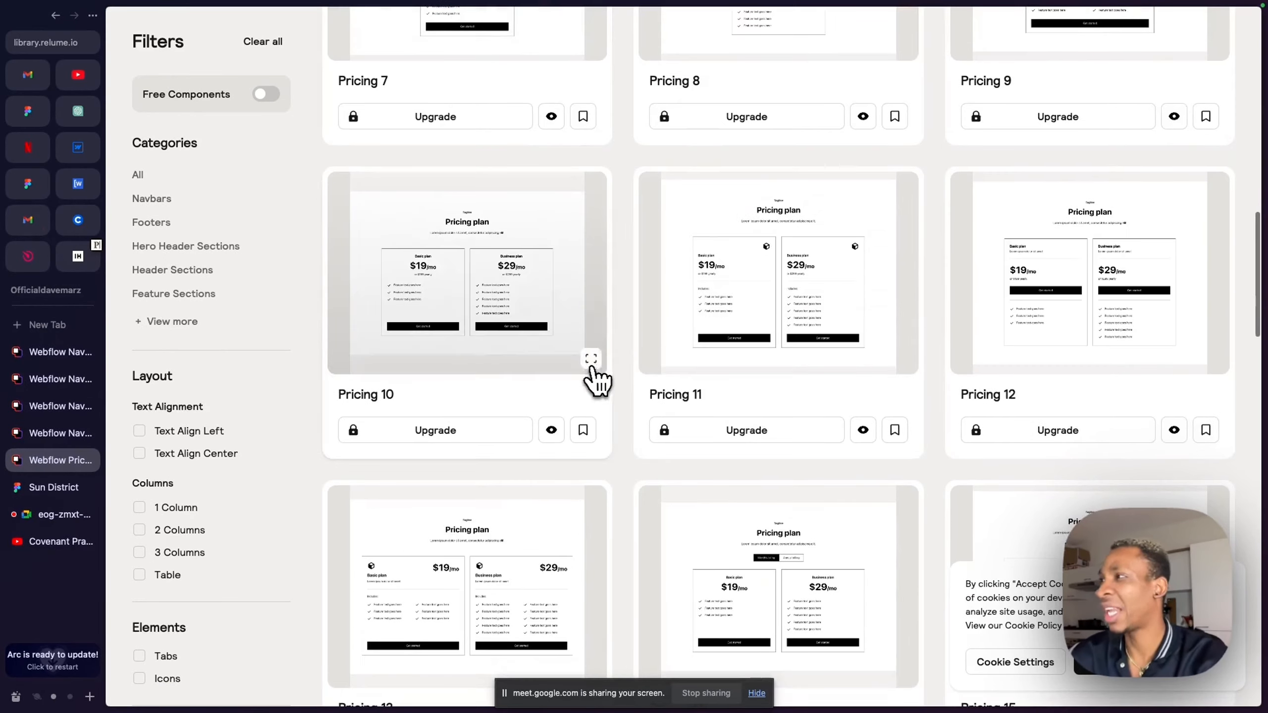
pyautogui.scroll(-11, 904, 400)
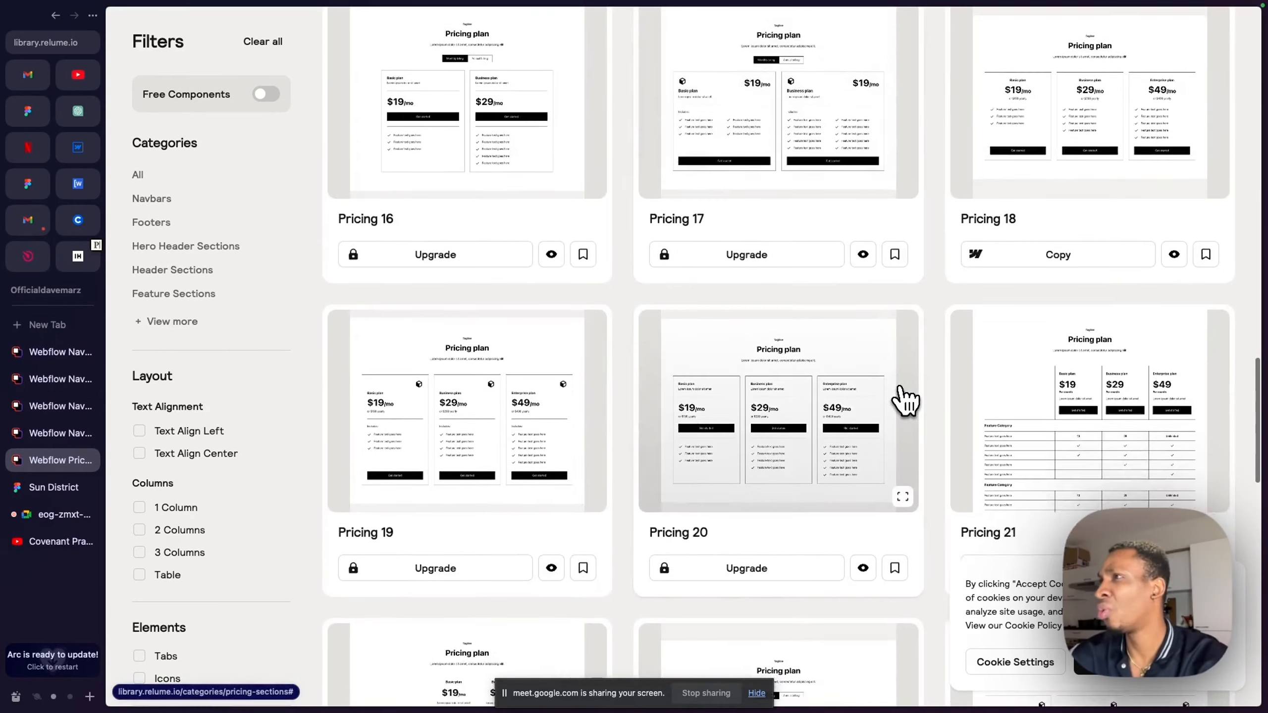
pyautogui.scroll(-2, 904, 399)
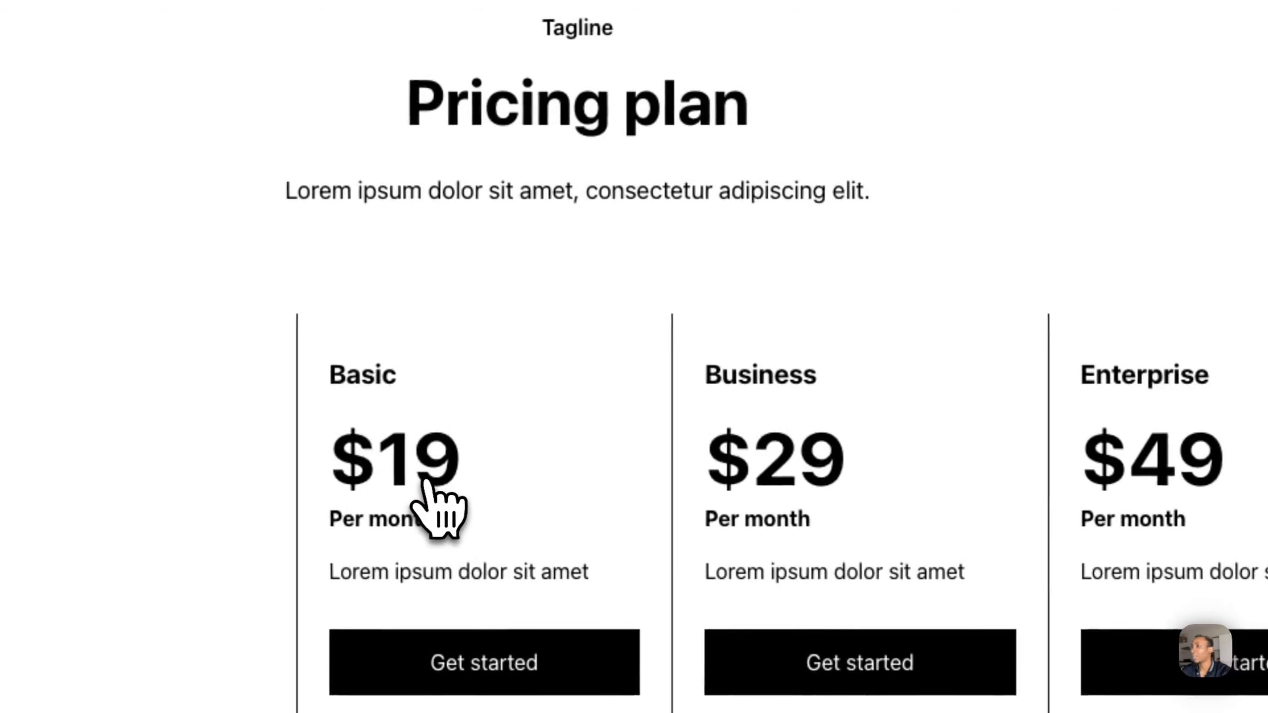
# - Examine how the Pricing 21 comparison table behaves while scrolling, and return to the pricing components
pyautogui.scroll(-6, 425, 482)
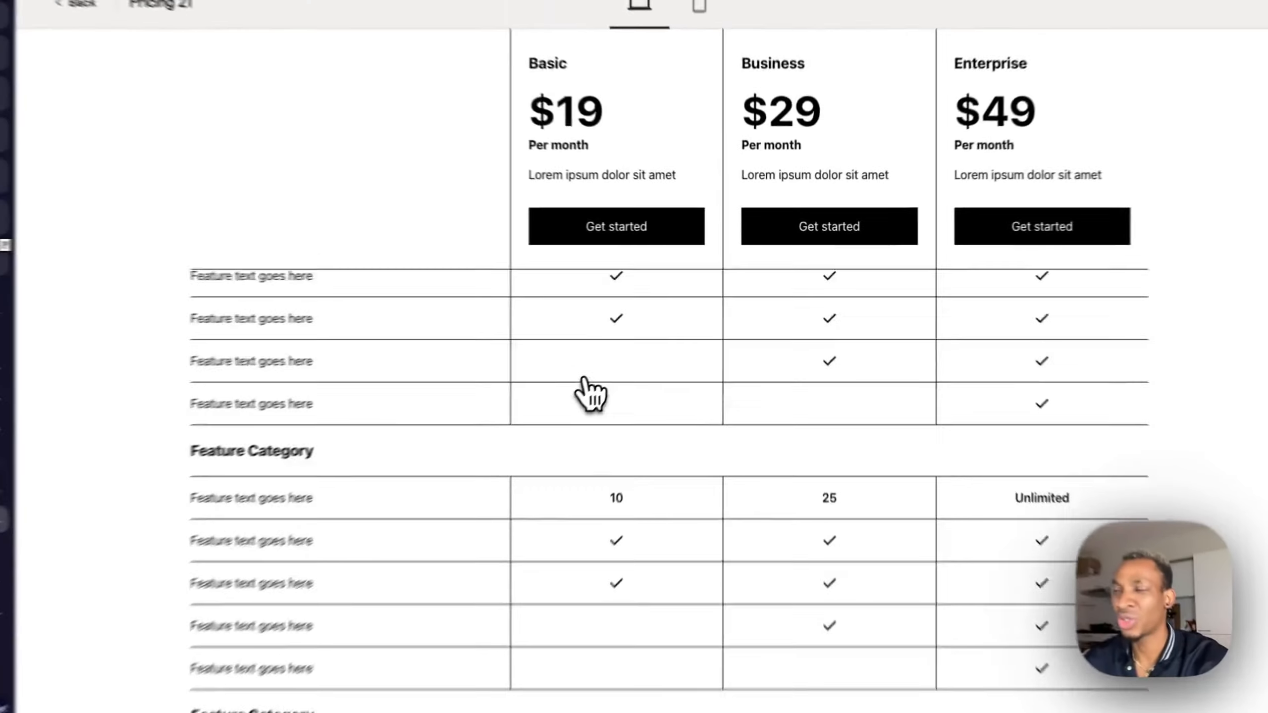
pyautogui.scroll(6, 426, 482)
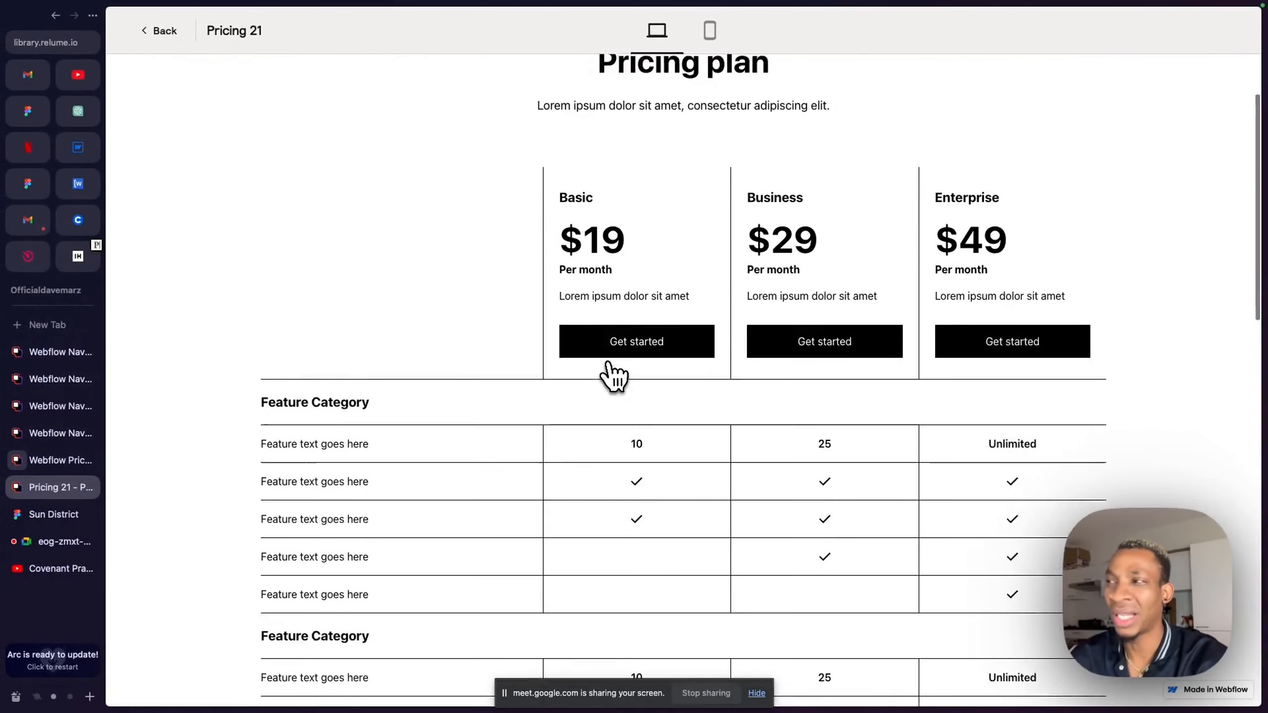
pyautogui.scroll(-5, 614, 376)
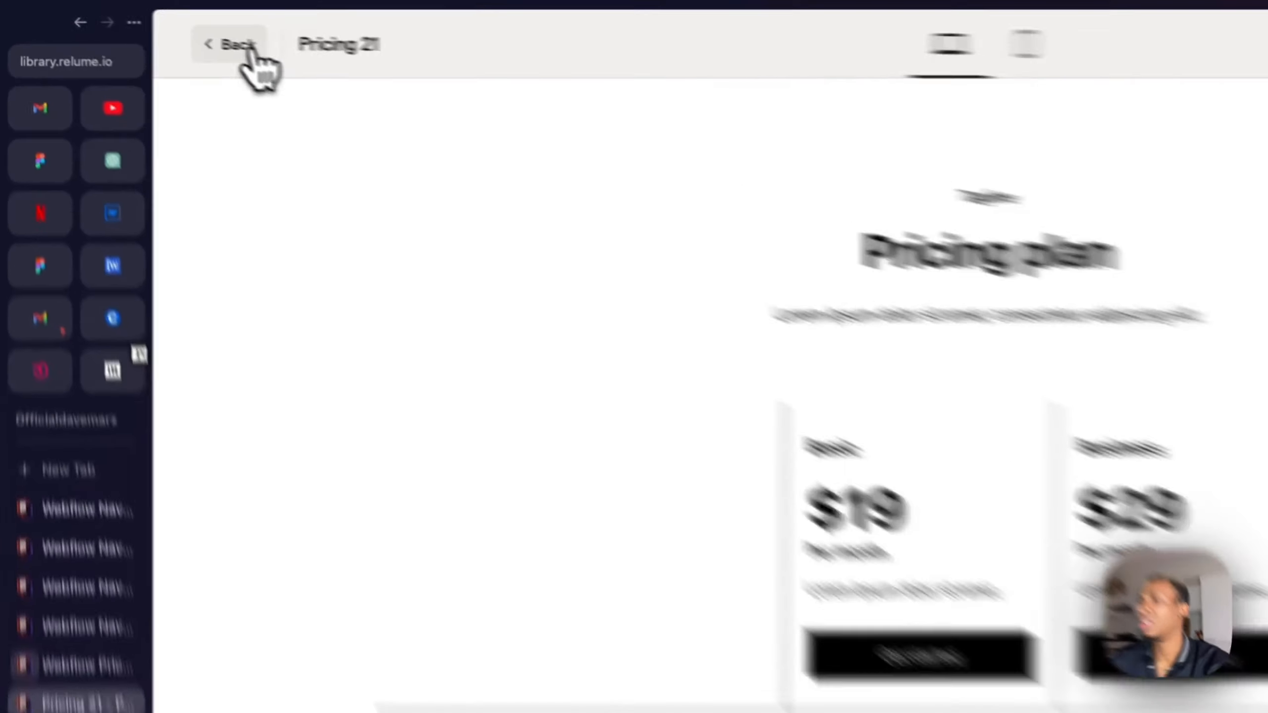
pyautogui.click(160, 30)
# - Browse the pricing components through to the end of the list and return to its beginning
pyautogui.scroll(-12, 834, 659)
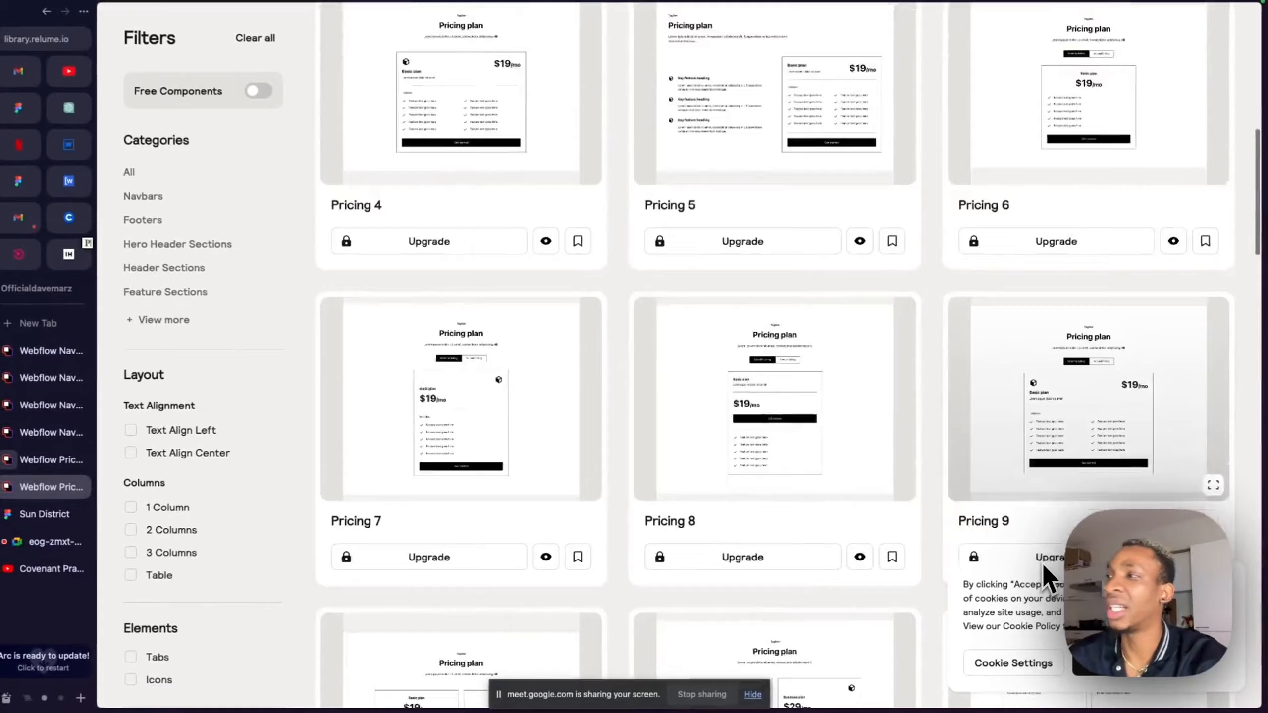
pyautogui.scroll(-20, 1044, 567)
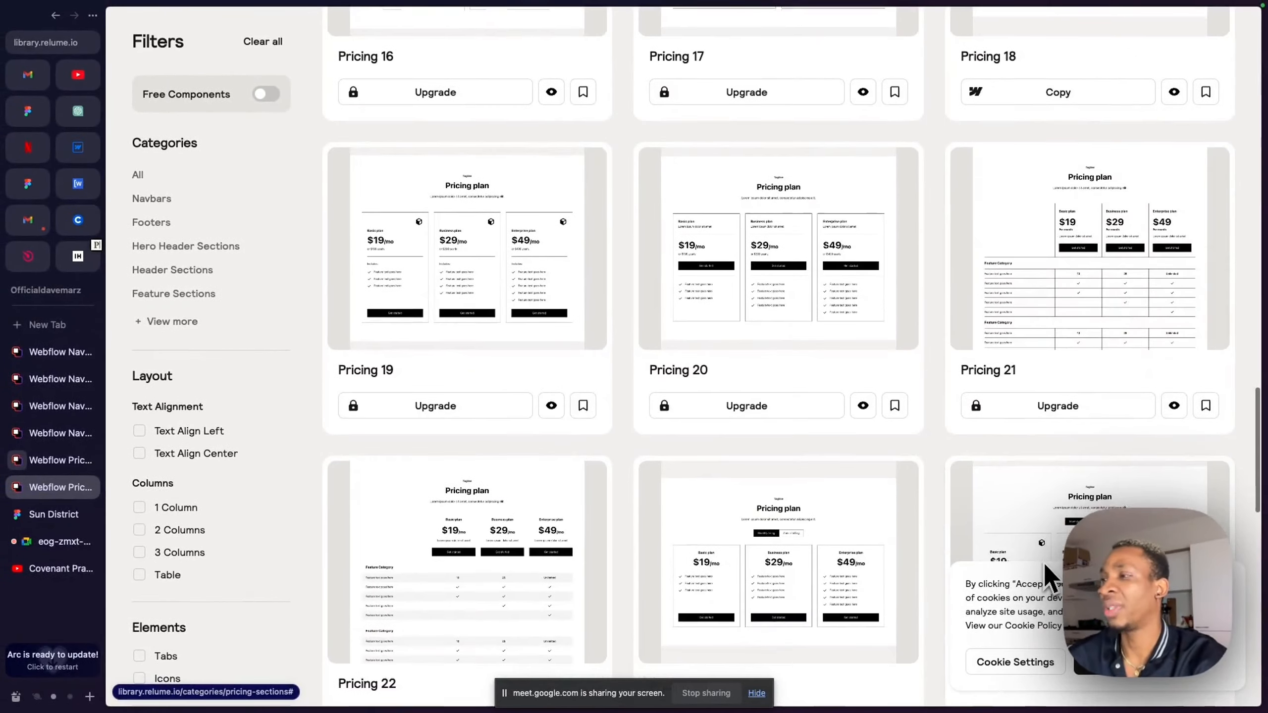
pyautogui.scroll(-15, 1044, 562)
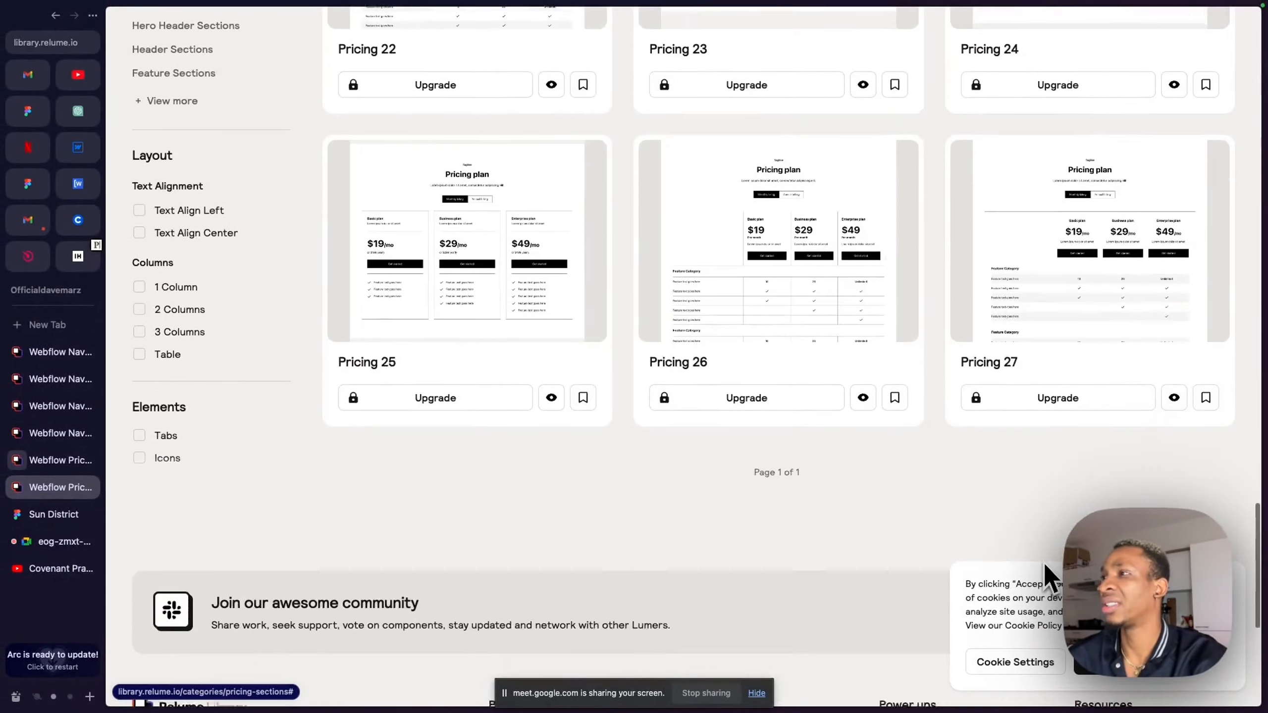
pyautogui.scroll(3, 821, 486)
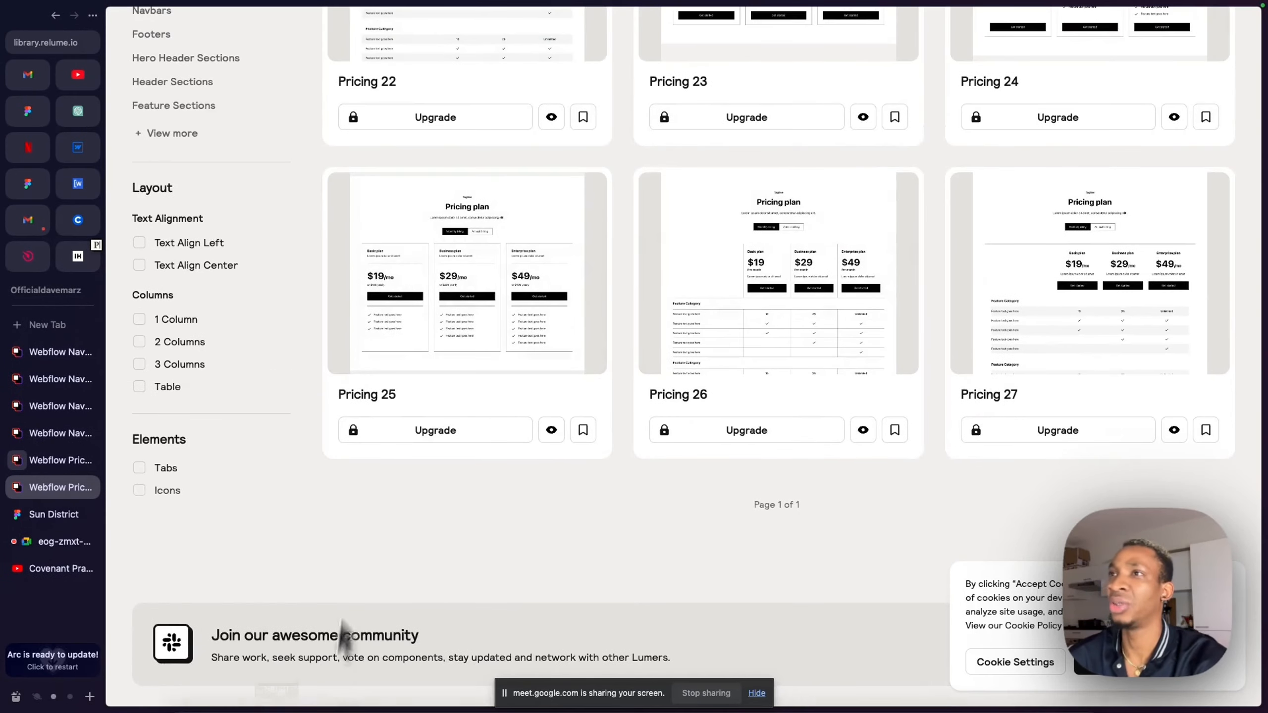
pyautogui.scroll(15, 307, 330)
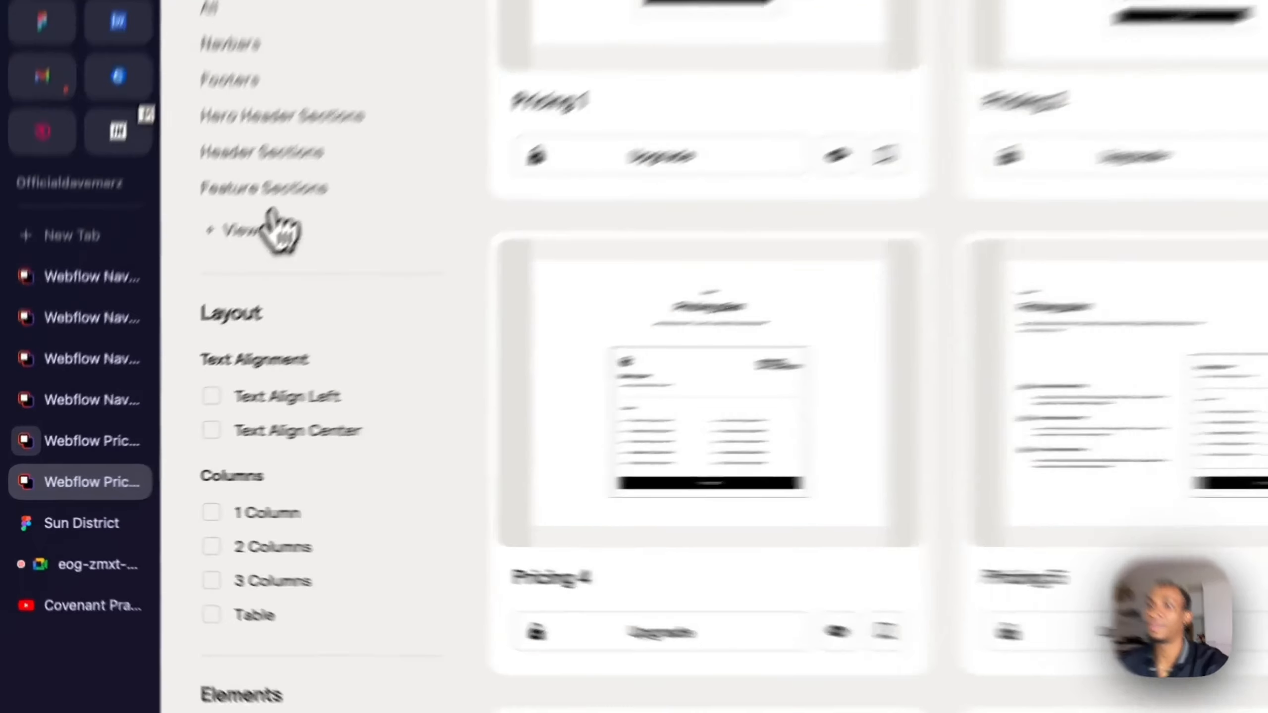
# - Expand the category list, open FAQ Sections and open the preview of FAQ 5
pyautogui.click(172, 321)
pyautogui.scroll(-5, 199, 344)
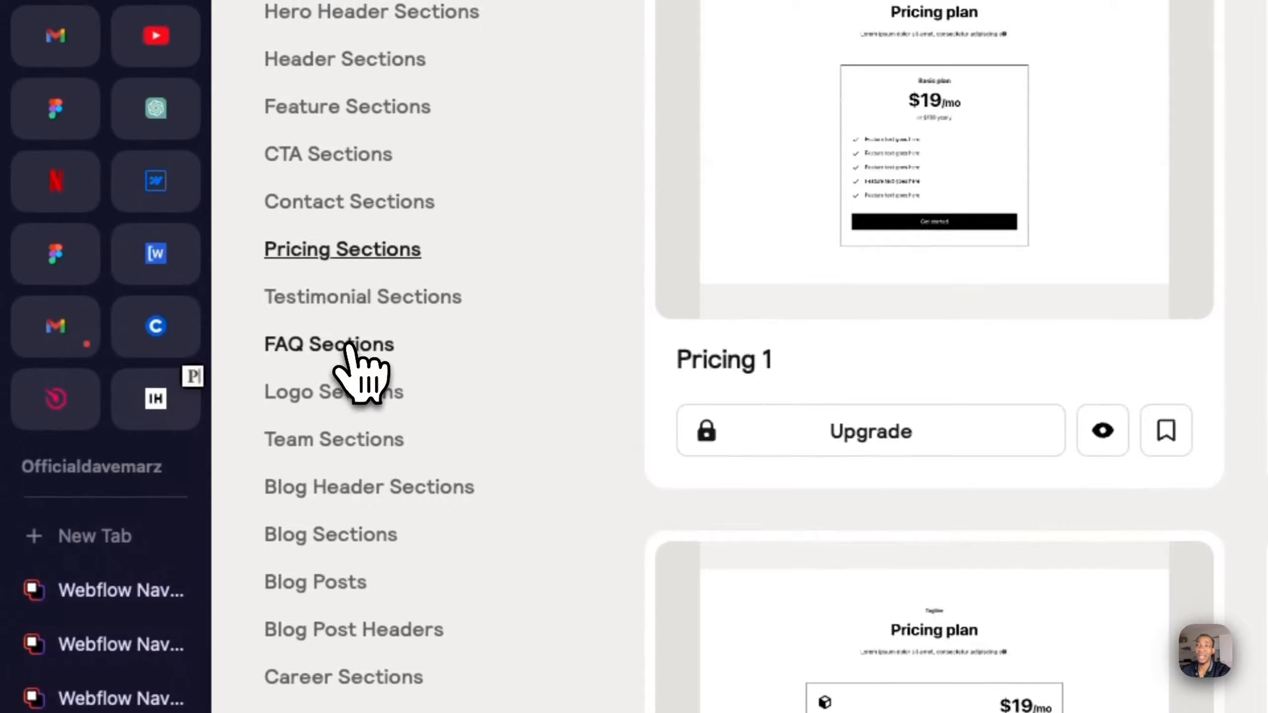
pyautogui.click(350, 345)
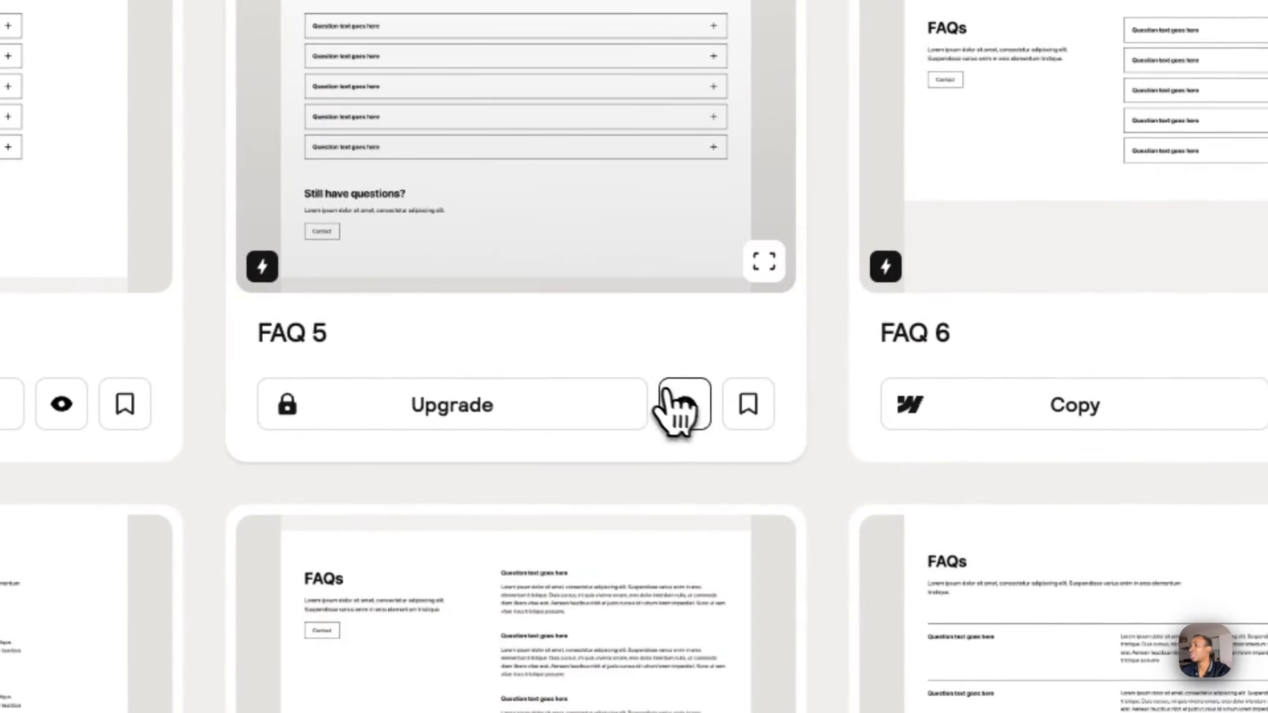
pyautogui.click(672, 400)
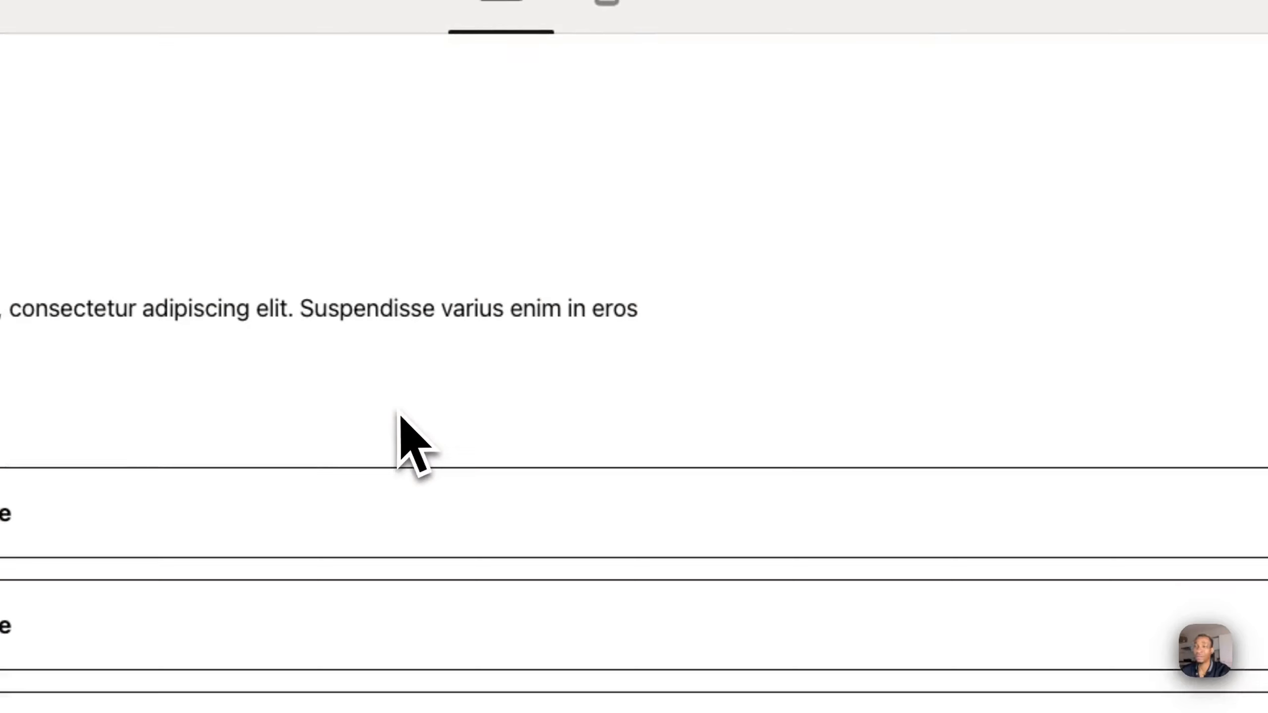
# - Expand and collapse several questions in the FAQ 5 preview to watch how the accordion animates
pyautogui.click(856, 533)
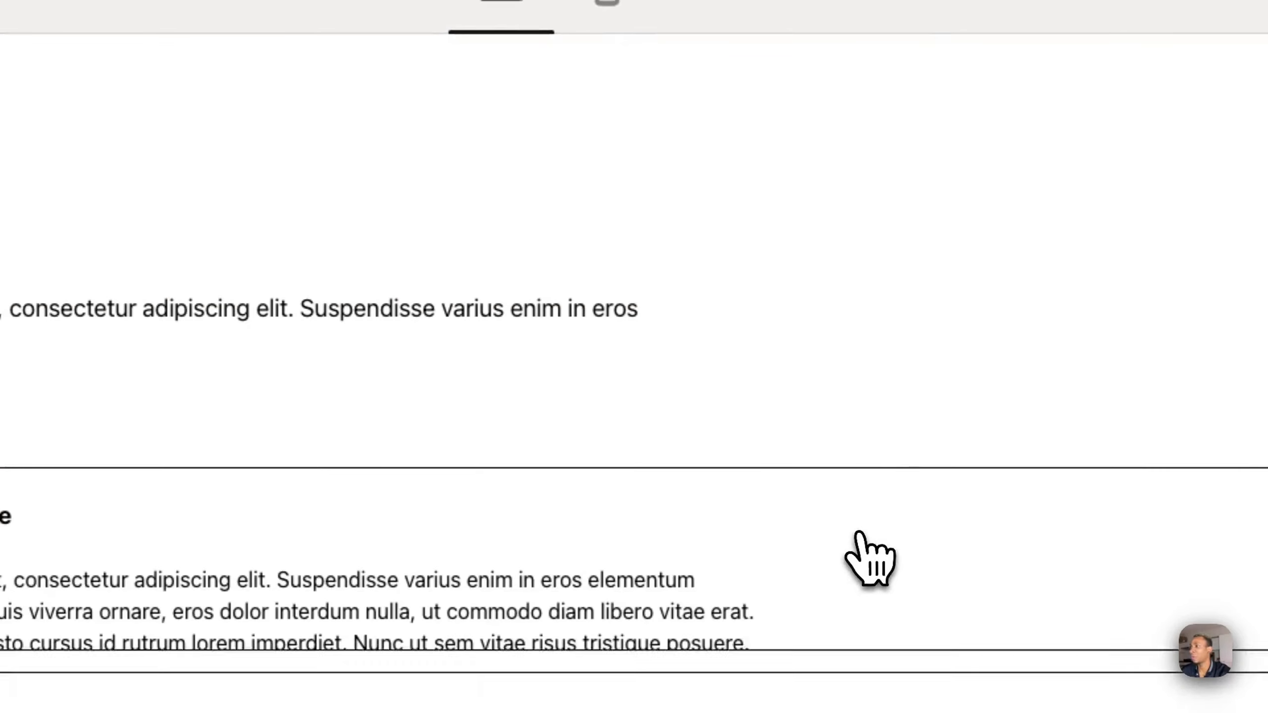
pyautogui.click(771, 676)
pyautogui.click(773, 676)
pyautogui.click(772, 676)
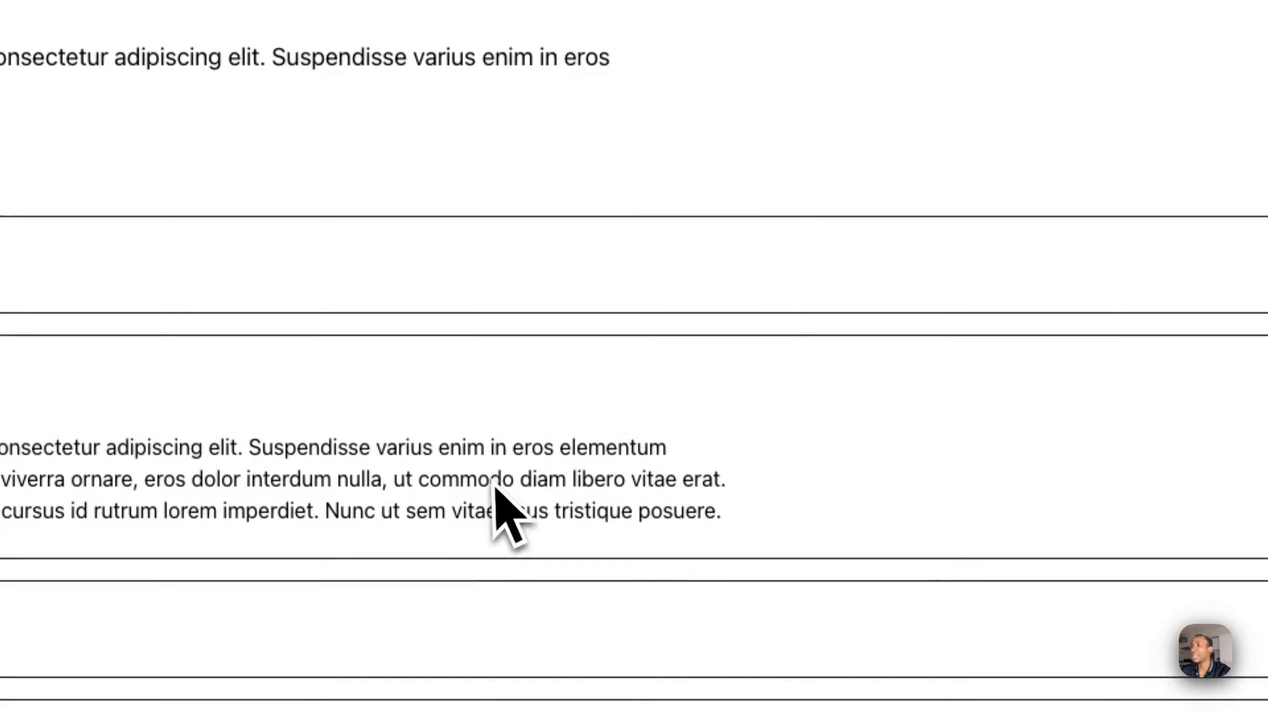
pyautogui.click(406, 596)
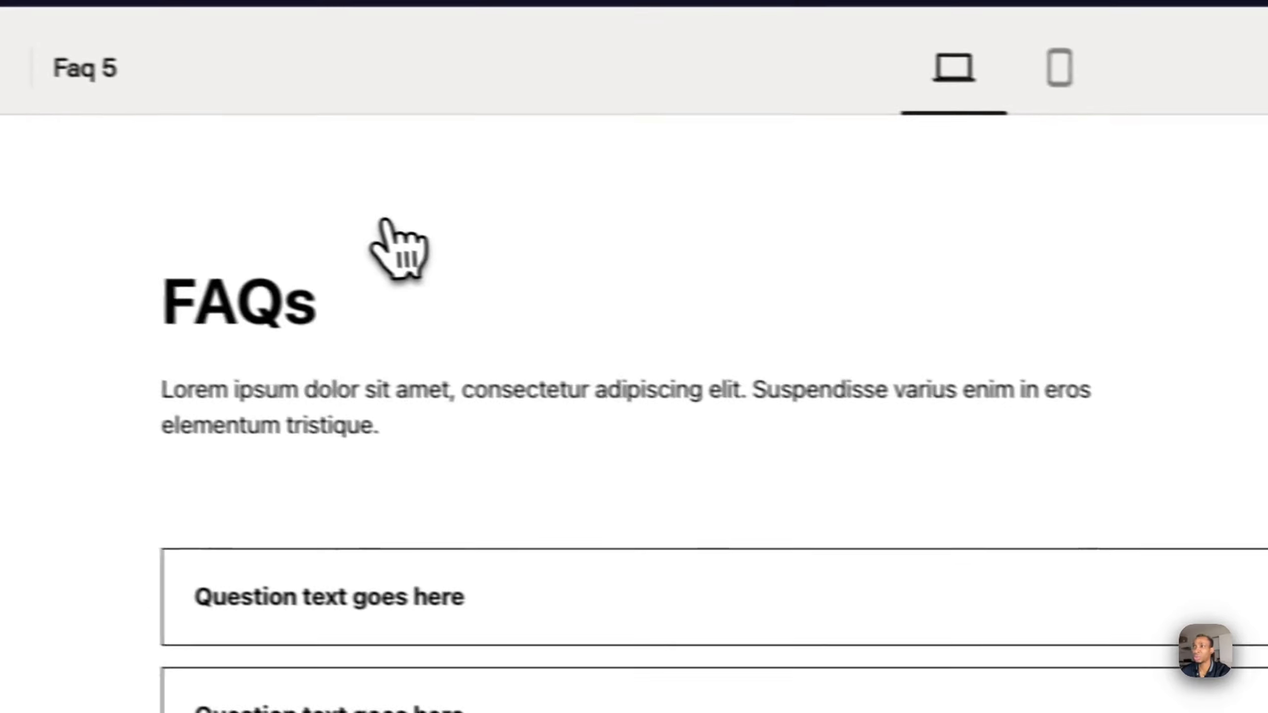
pyautogui.click(392, 592)
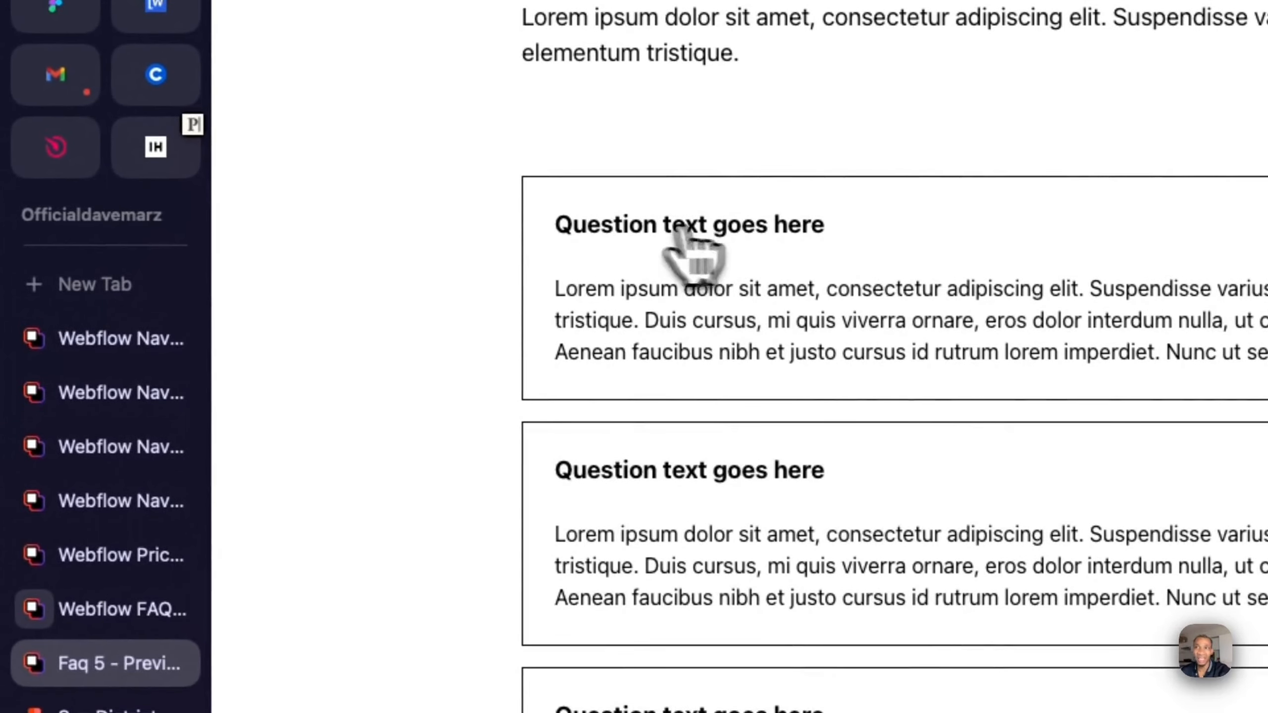
# - Close the leftover navbar, pricing and FAQ category tabs in the browser, keeping the Faq 5 preview
pyautogui.click(145, 356)
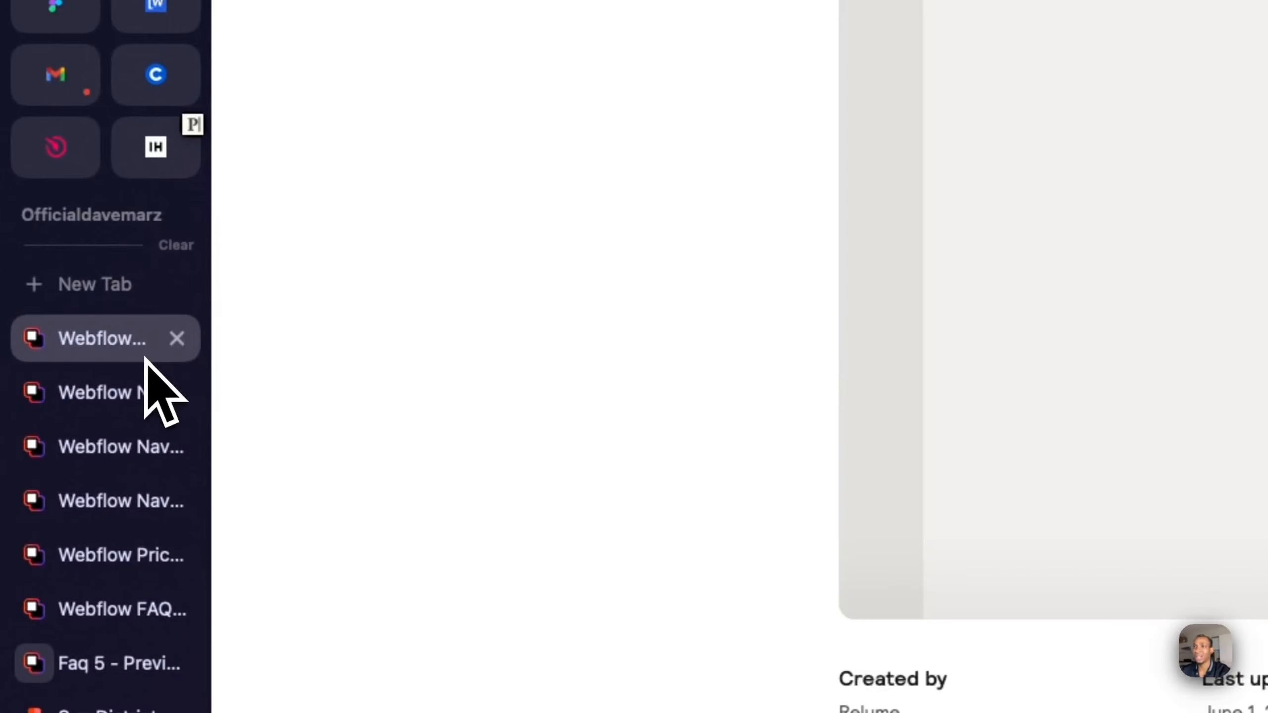
pyautogui.click(177, 350)
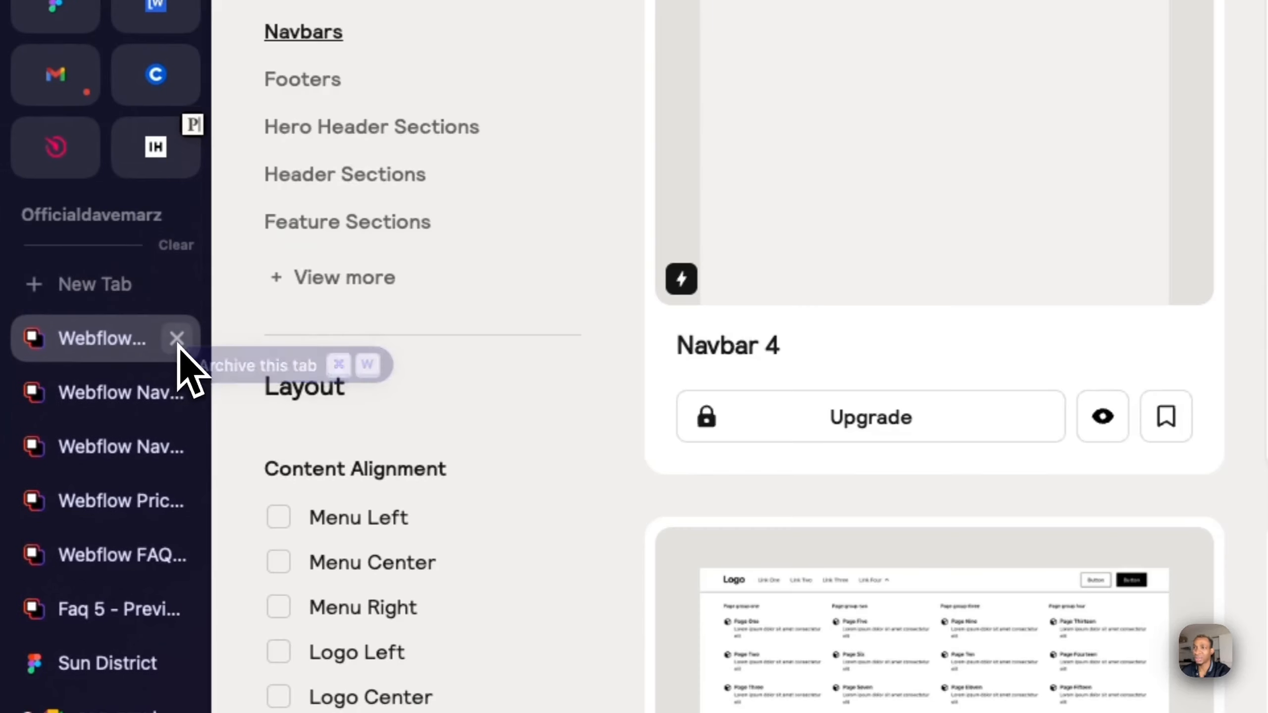
pyautogui.click(178, 343)
pyautogui.click(177, 342)
pyautogui.click(178, 342)
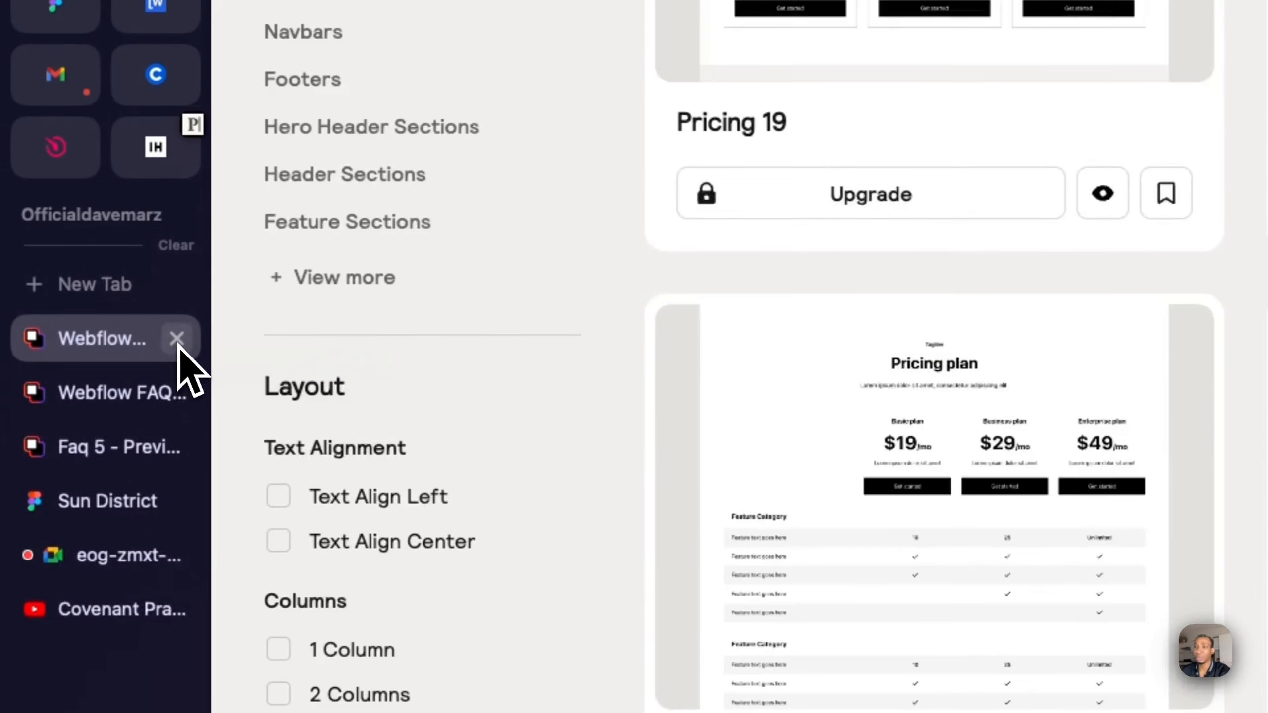
pyautogui.click(177, 340)
pyautogui.click(178, 340)
# - Check the Google Meet call, and go back through the Faq 5 preview to the FAQ components
pyautogui.click(128, 447)
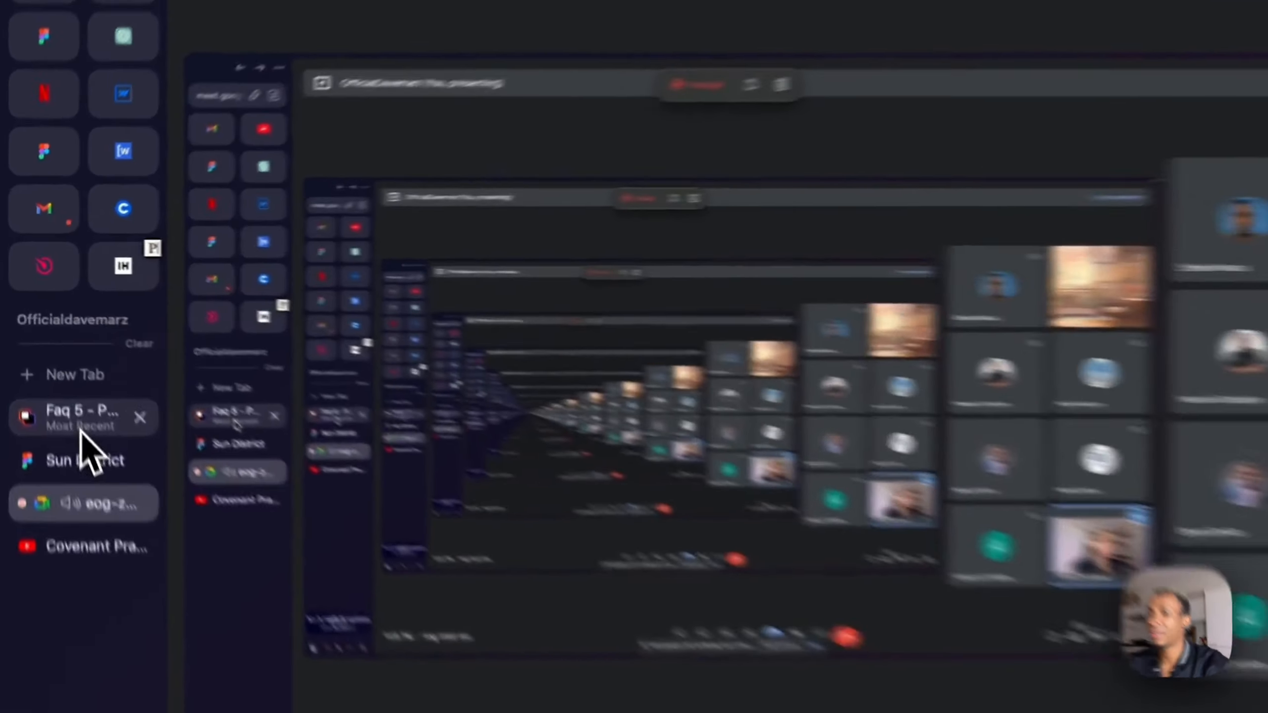
pyautogui.click(50, 353)
pyautogui.click(279, 35)
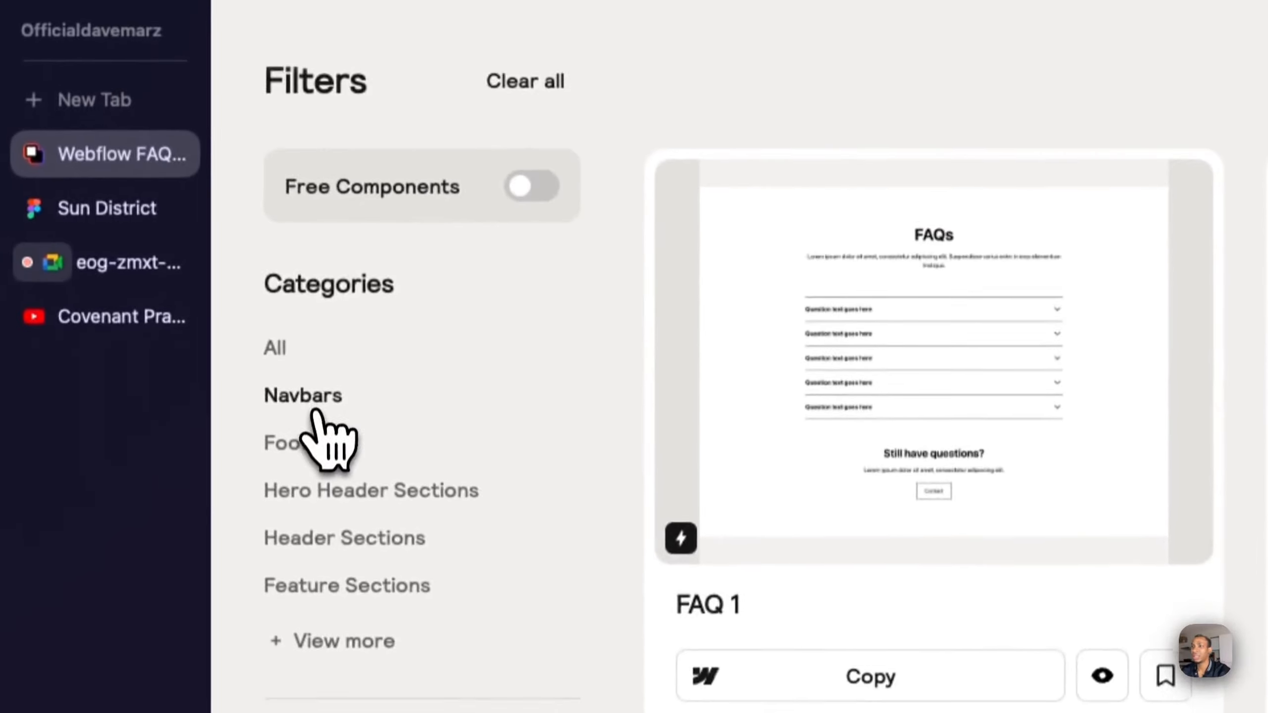
# - Open the Navbars category, and switch to the Sun District design in Figma to view the client reviews section
pyautogui.click(309, 407)
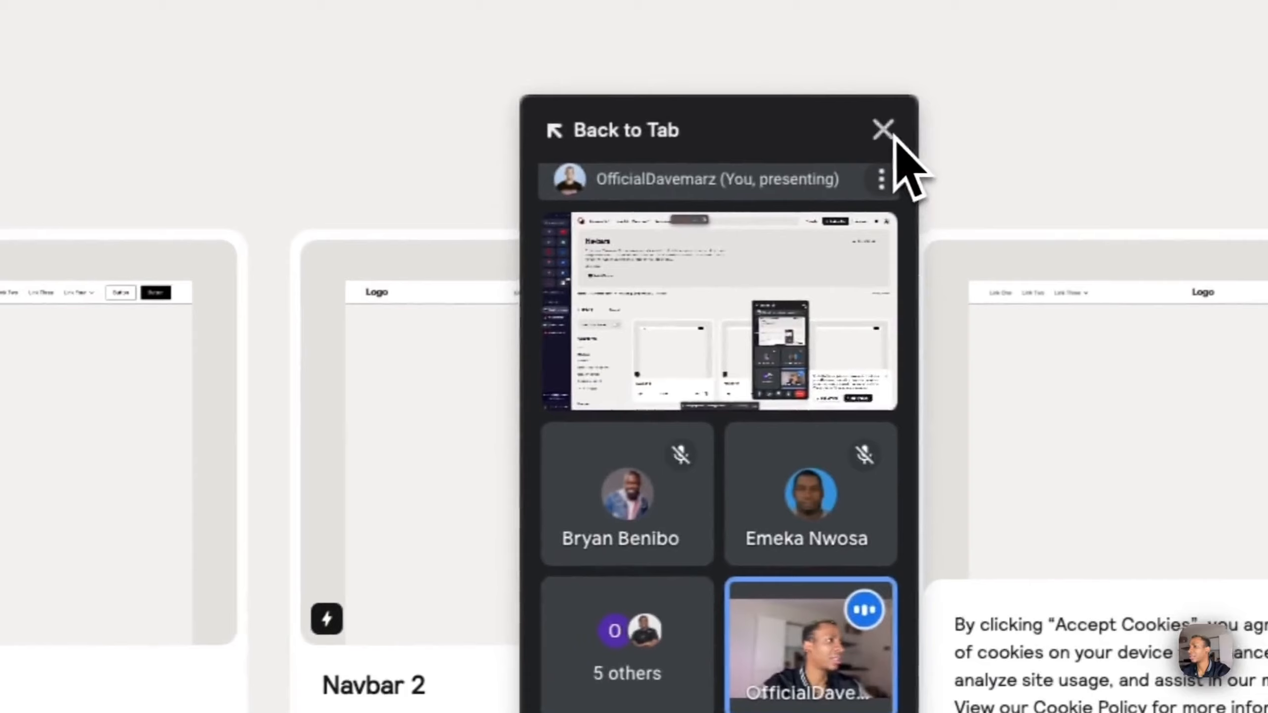
pyautogui.click(885, 129)
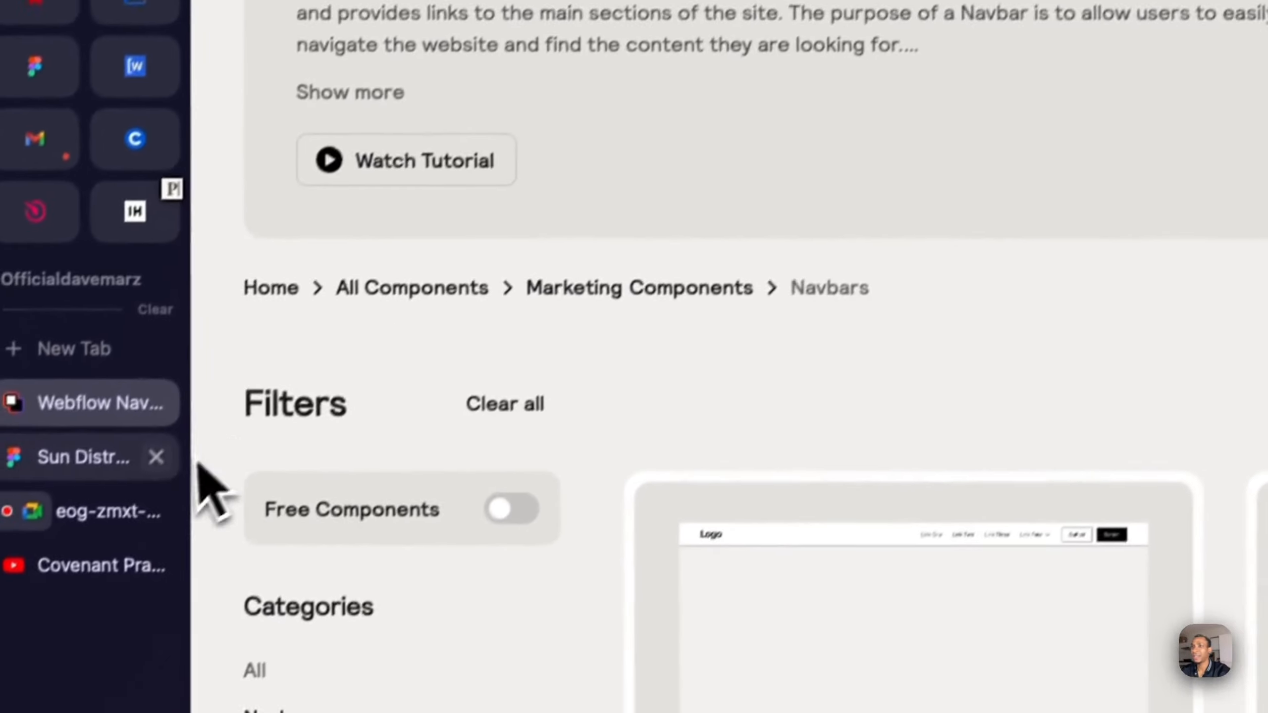
pyautogui.click(111, 453)
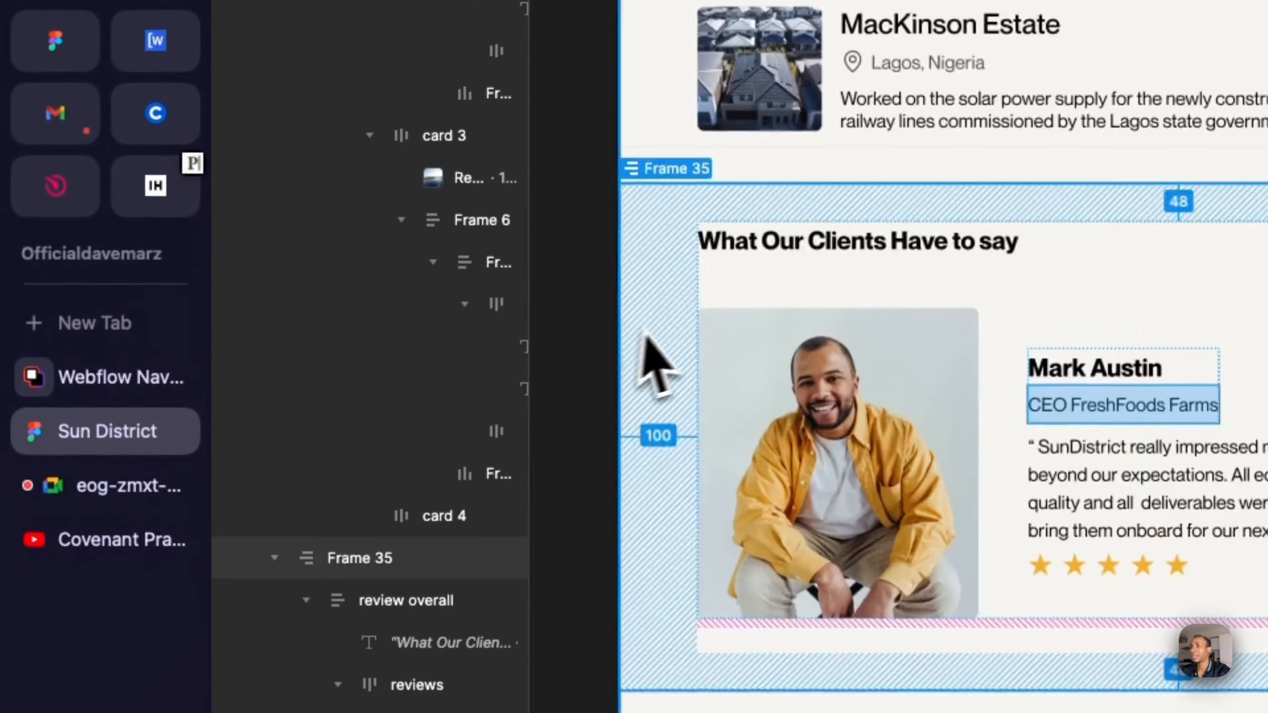
# - View the landing page's navbar in the Sun District design, and return to Relume Library to copy the Navbar 2 component
pyautogui.scroll(5, 669, 357)
pyautogui.scroll(10, 665, 344)
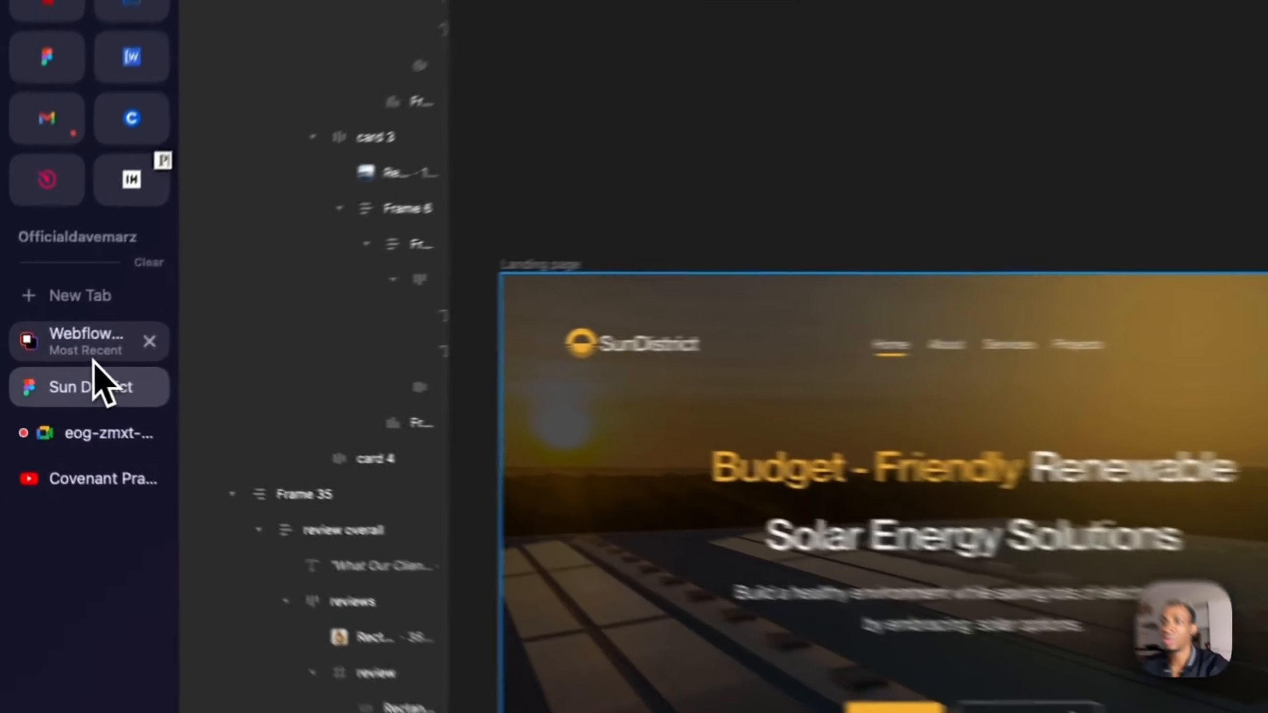
pyautogui.click(50, 350)
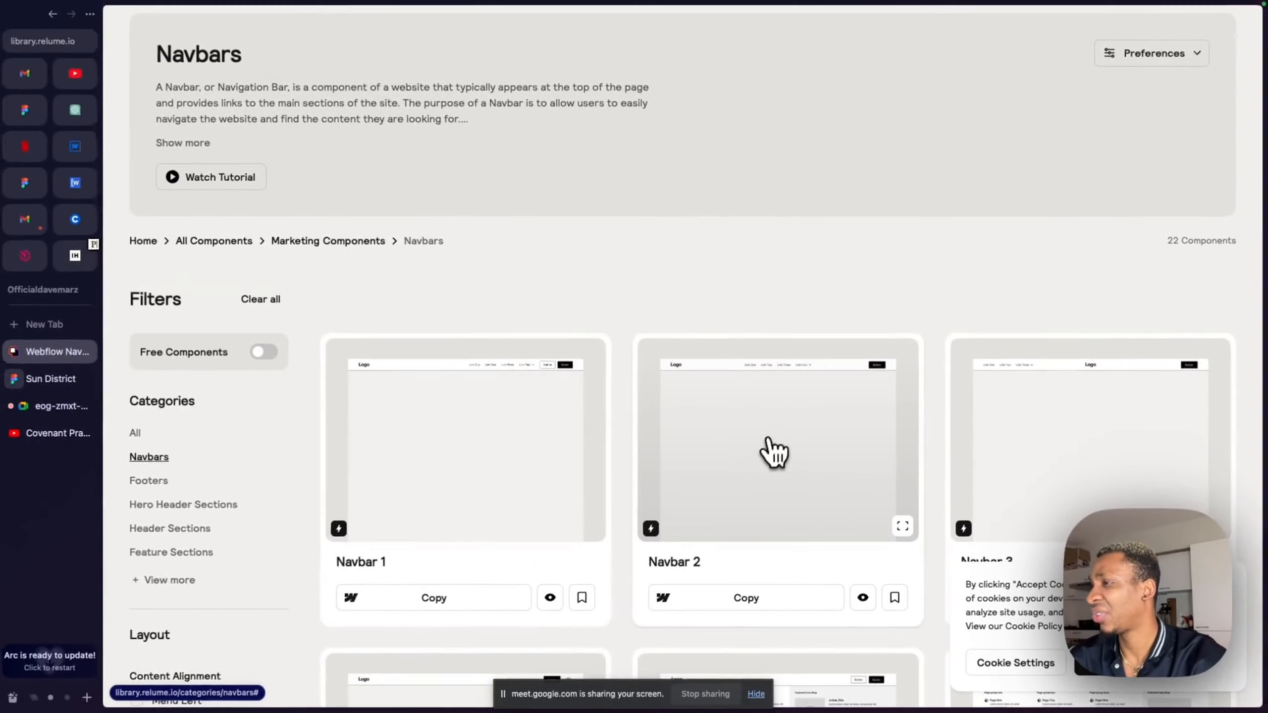
pyautogui.scroll(-3, 773, 453)
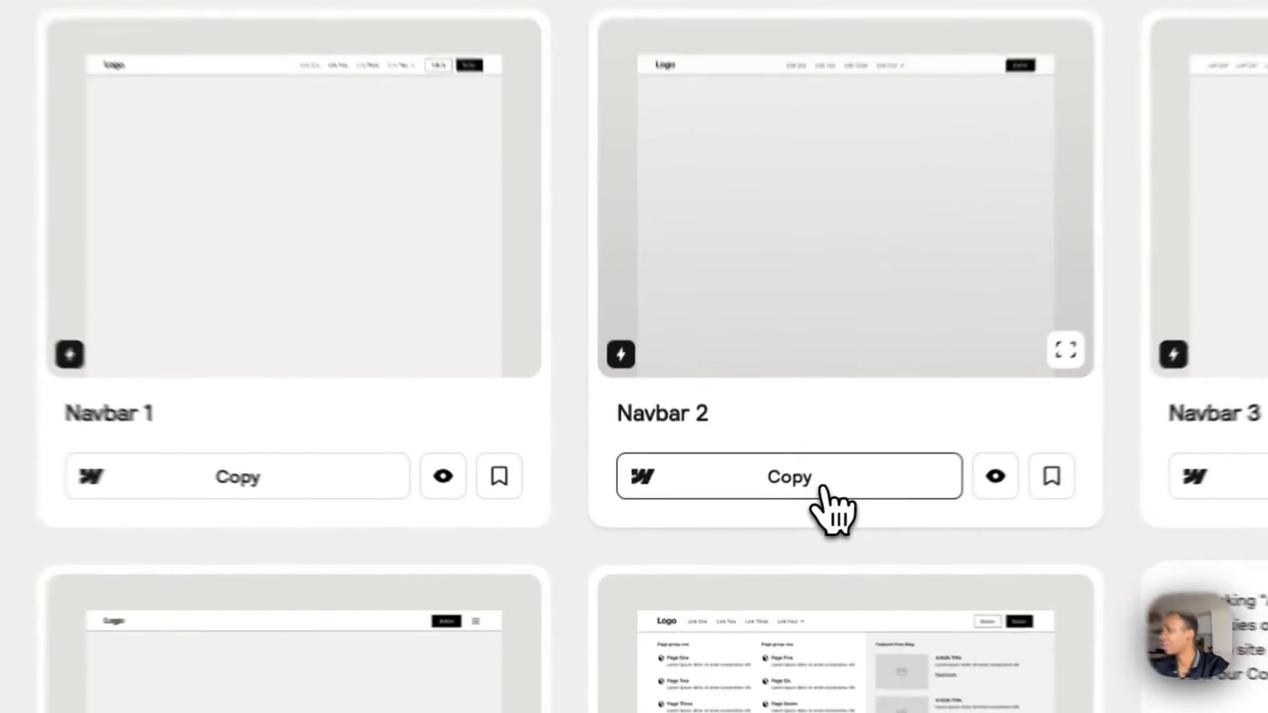
pyautogui.click(761, 522)
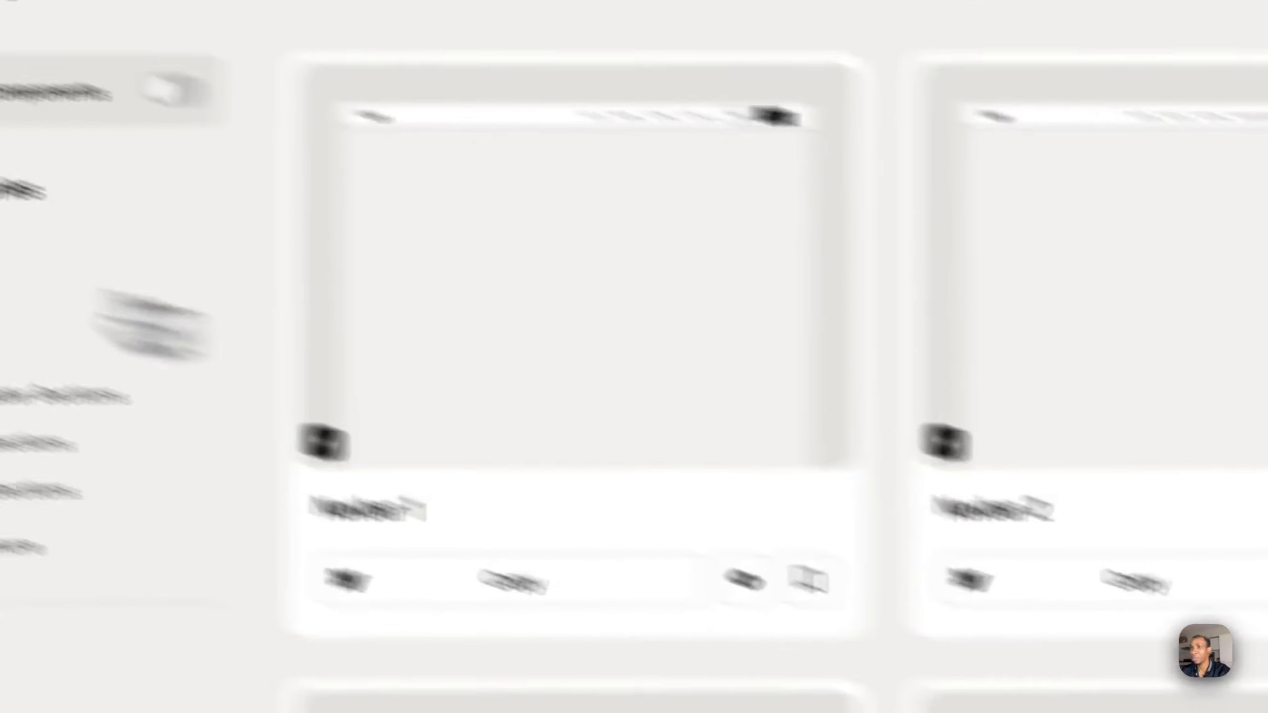
# - Switch to Webflow, collapse section_testimonial1 and main-wrapper, and paste the copied navbar into page-wrapper
pyautogui.click(149, 270)
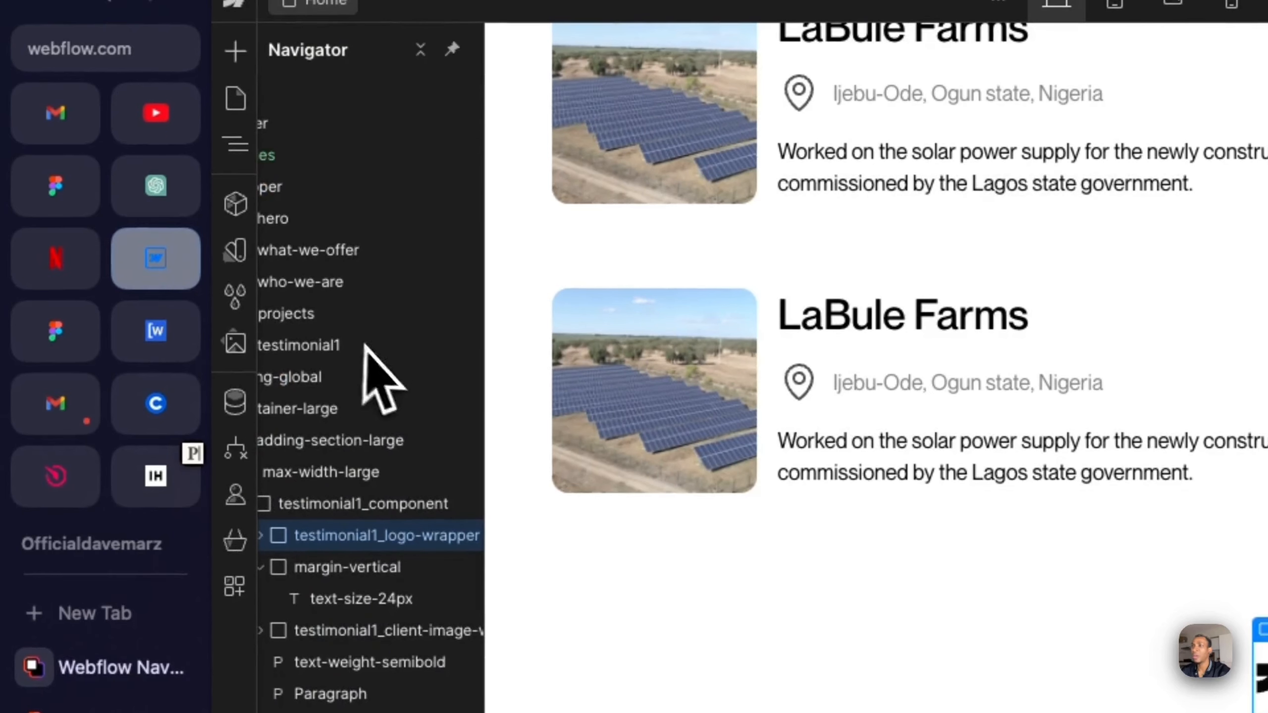
pyautogui.hscroll(-3, 453, 382)
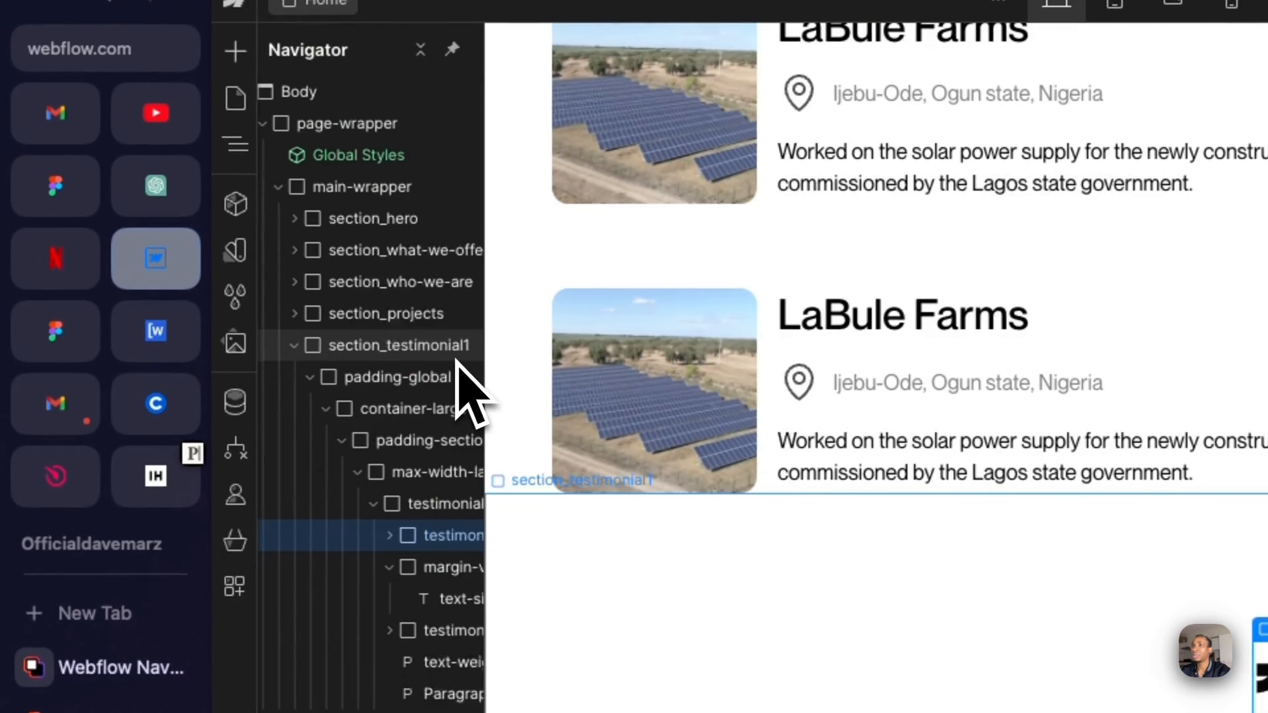
pyautogui.click(290, 192)
pyautogui.click(291, 192)
pyautogui.click(308, 343)
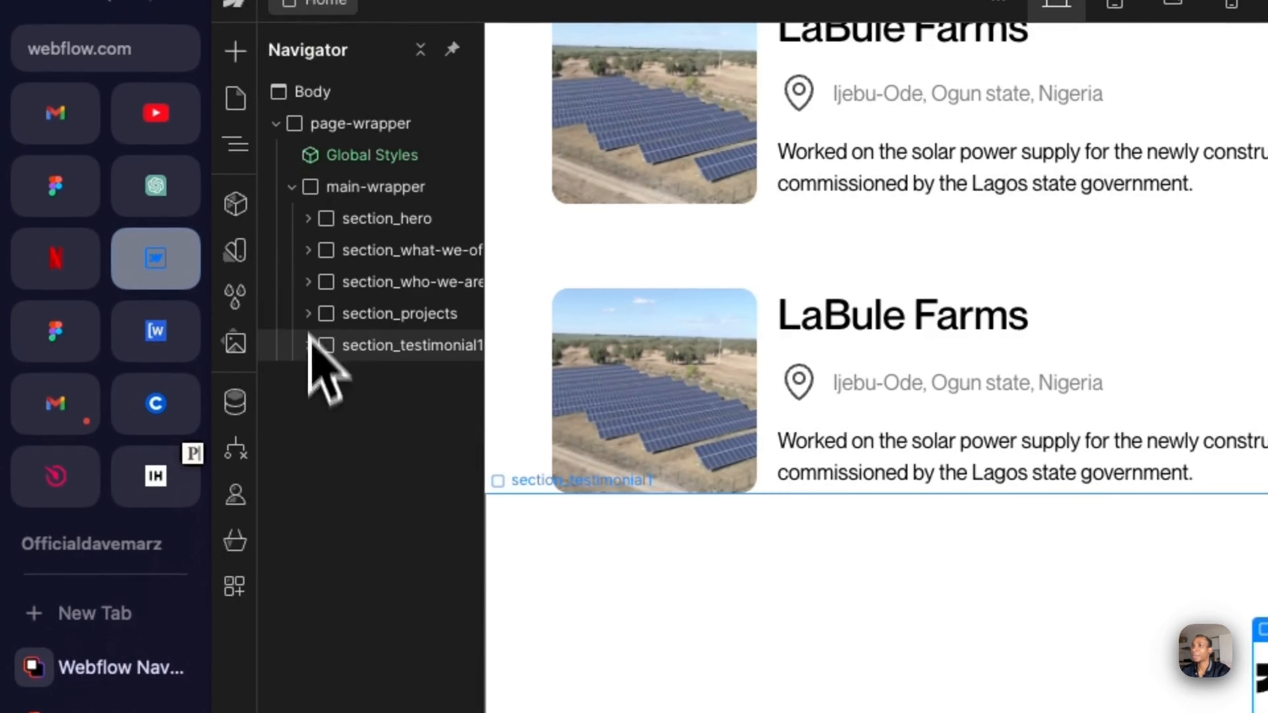
pyautogui.click(291, 190)
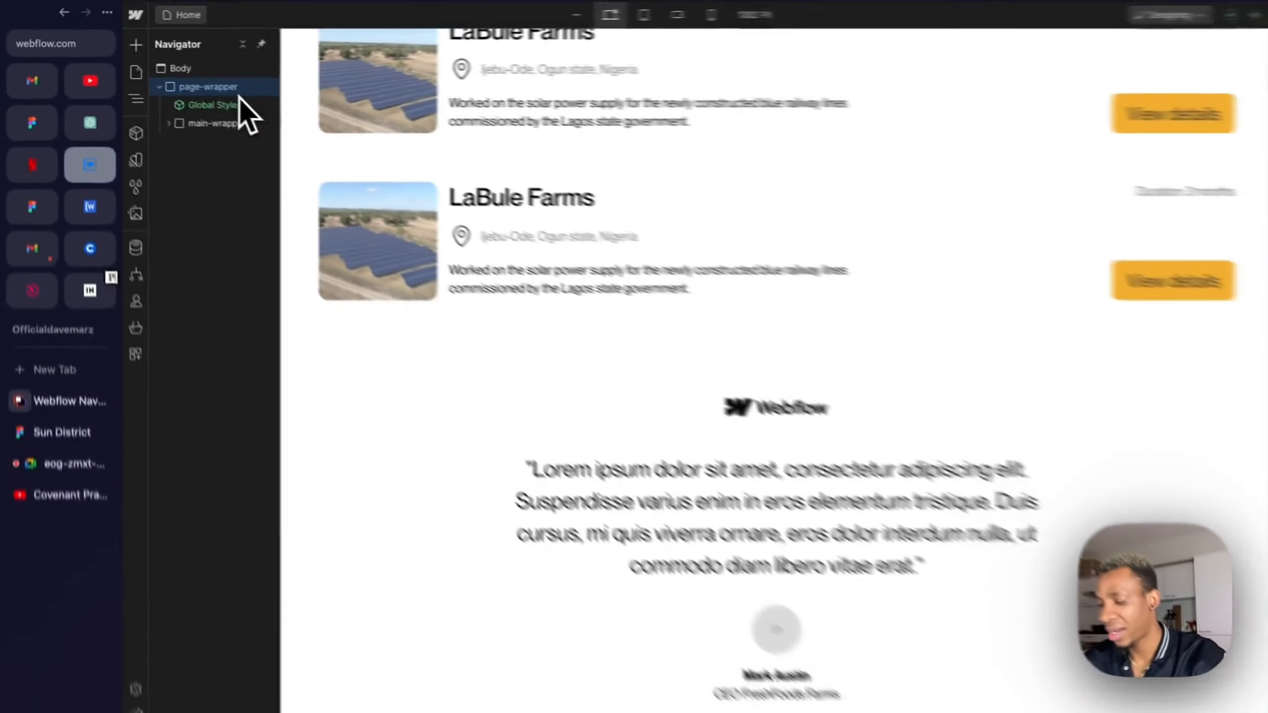
pyautogui.hotkey('ctrl', 'v')
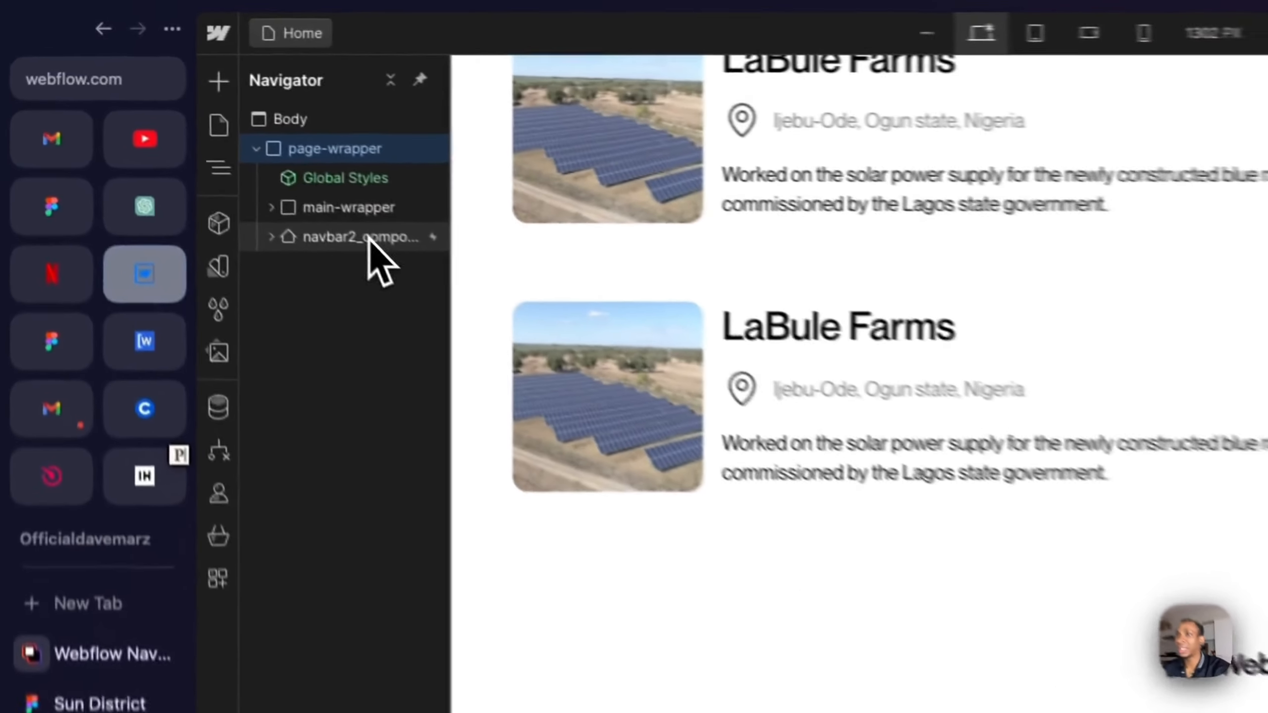
# - Move navbar2_component between Global Styles and main-wrapper, and view it at the top of the page
pyautogui.moveTo(200, 128); pyautogui.dragTo(199, 110)
pyautogui.moveTo(400, 220); pyautogui.dragTo(405, 207)
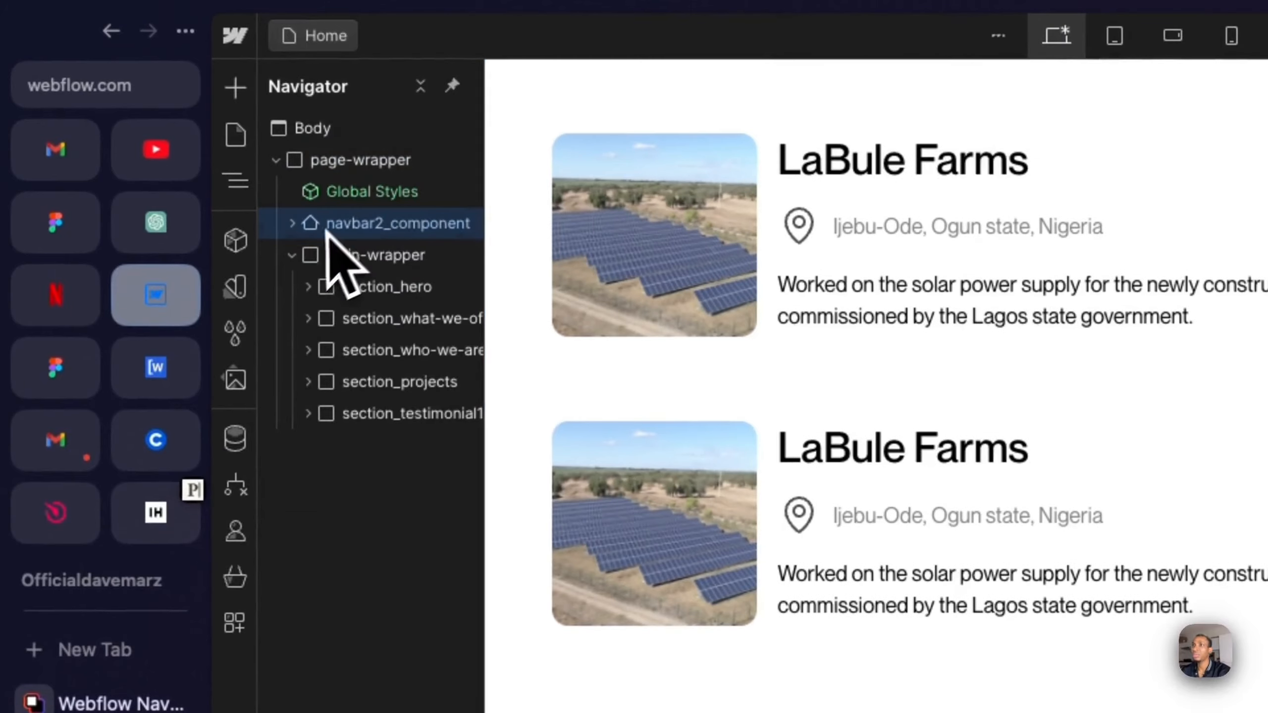
pyautogui.click(293, 254)
pyautogui.scroll(20, 874, 418)
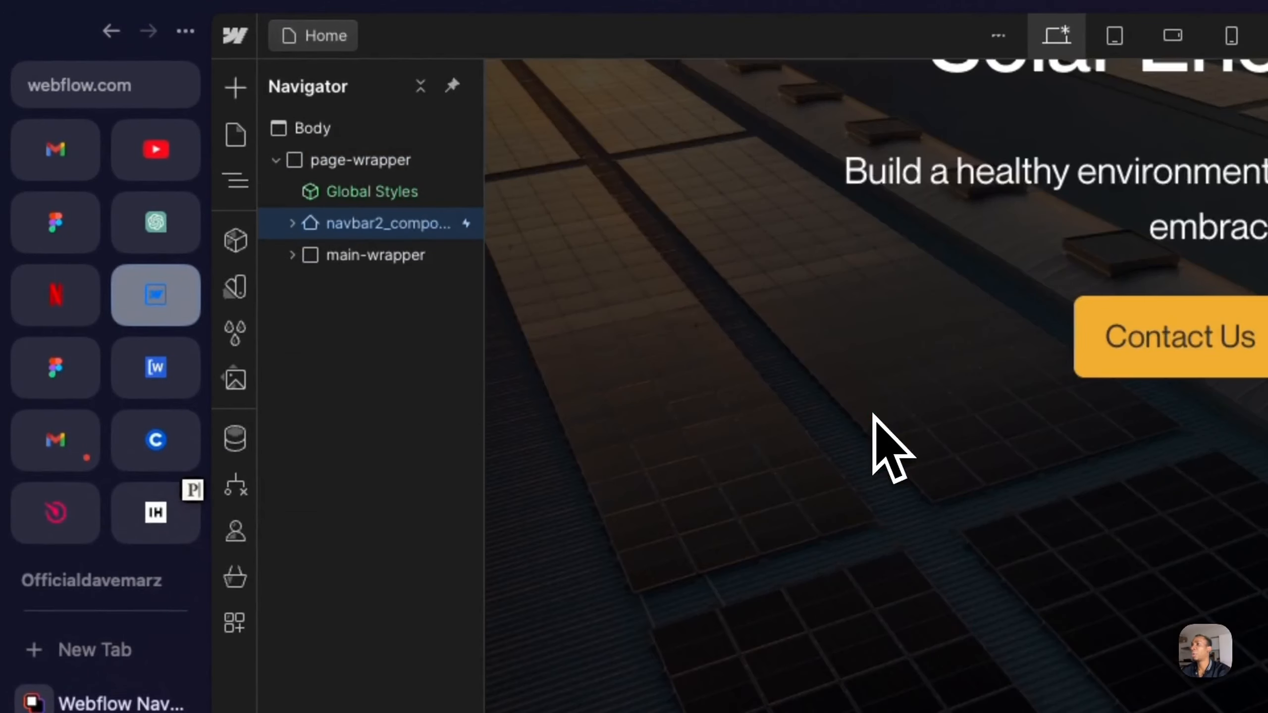
pyautogui.scroll(-8, 874, 418)
pyautogui.scroll(12, 875, 417)
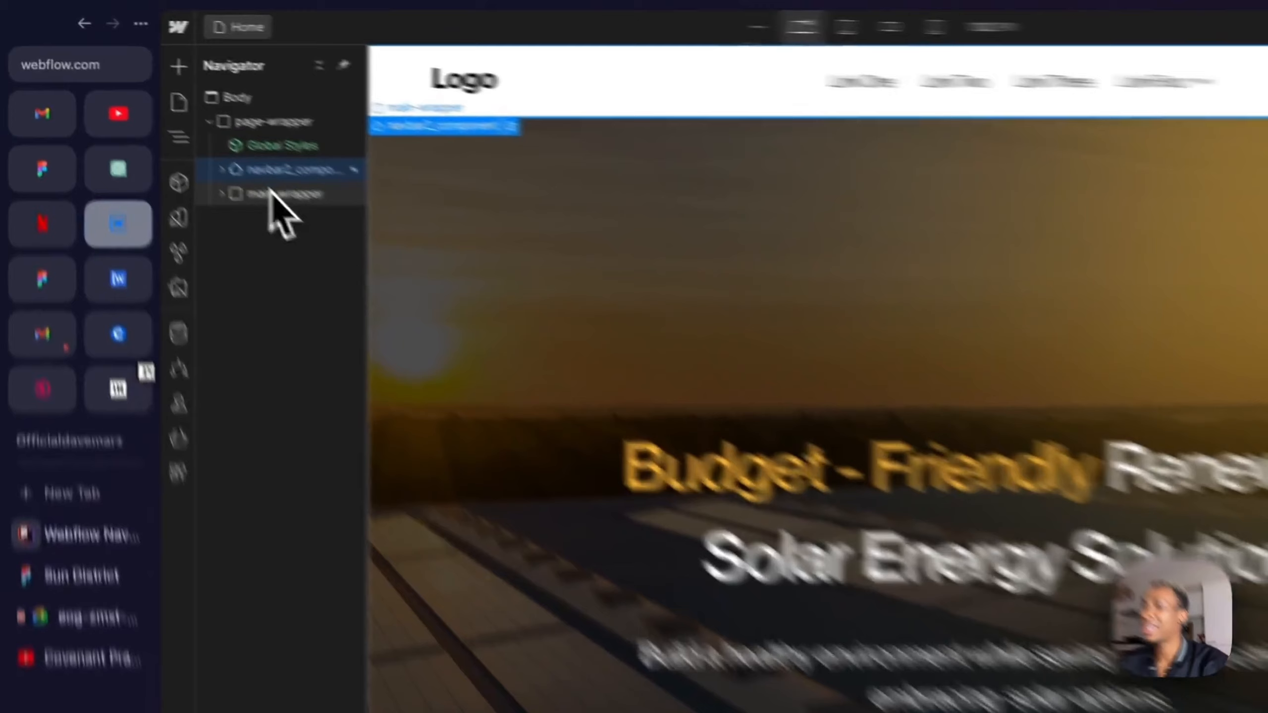
# - Examine how page-wrapper holds the navbar alongside main-wrapper and its sections
pyautogui.click(171, 129)
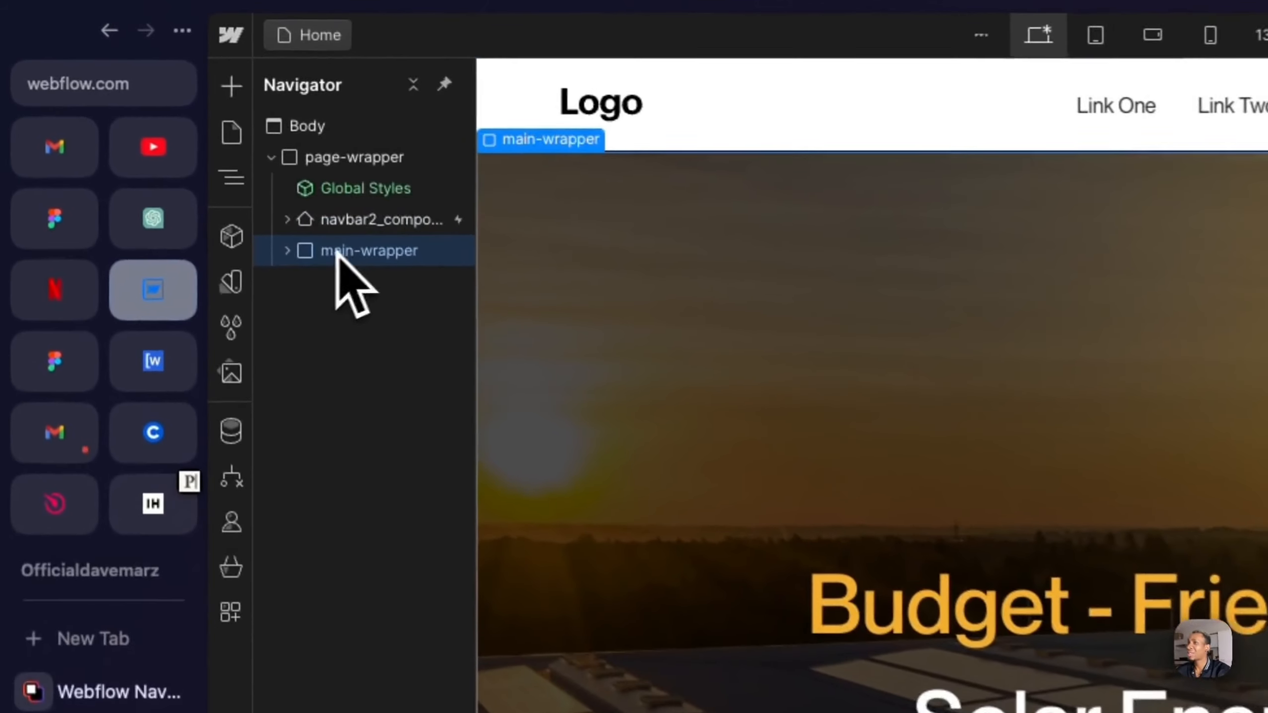
pyautogui.click(146, 127)
pyautogui.click(294, 258)
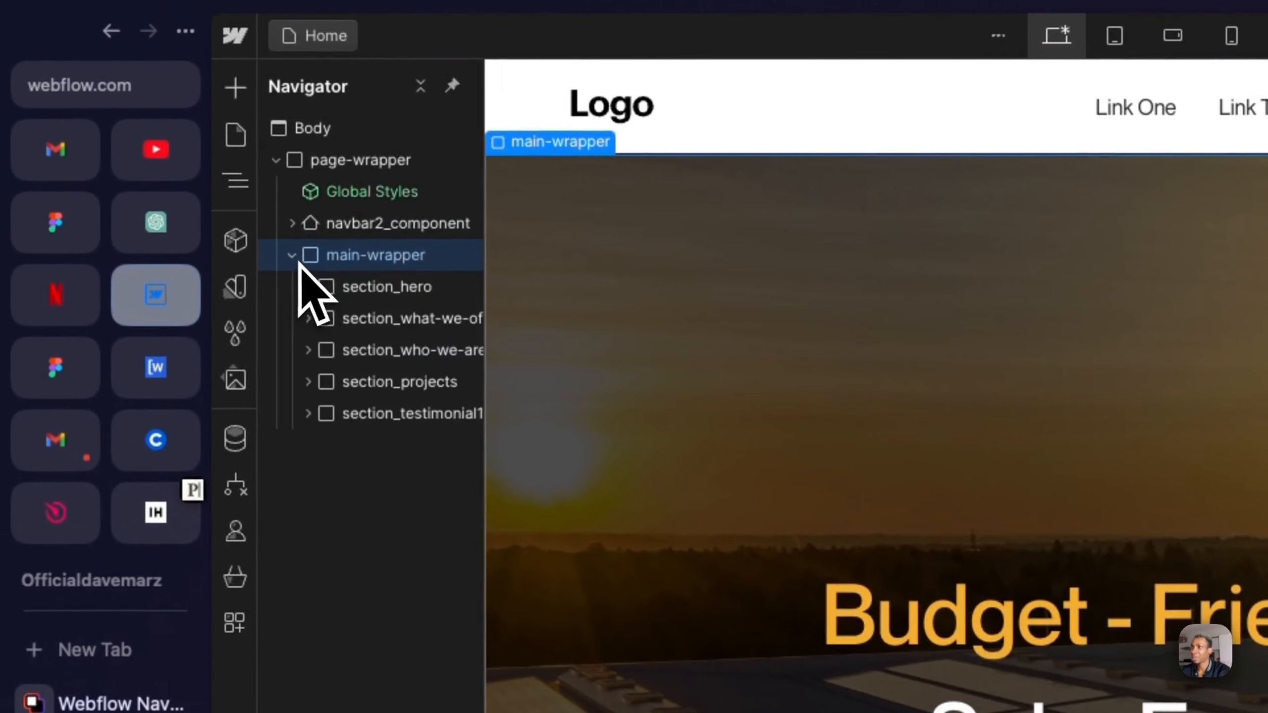
pyautogui.click(384, 231)
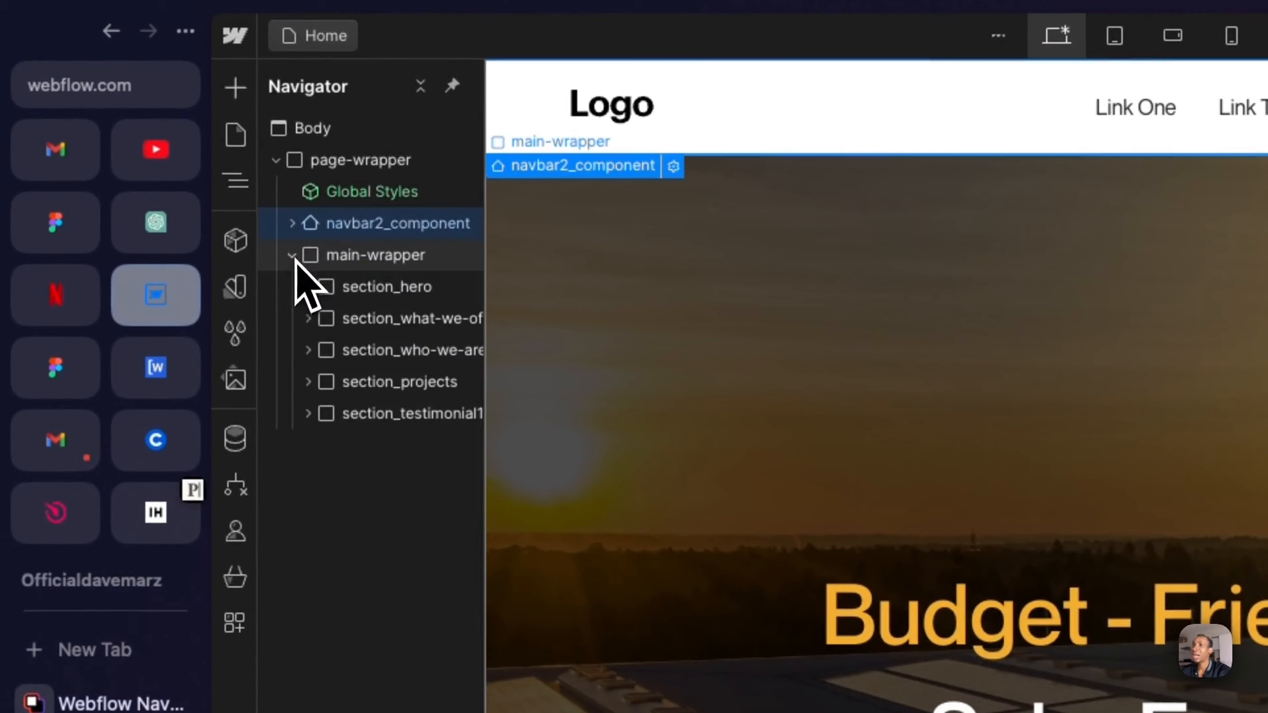
pyautogui.click(293, 256)
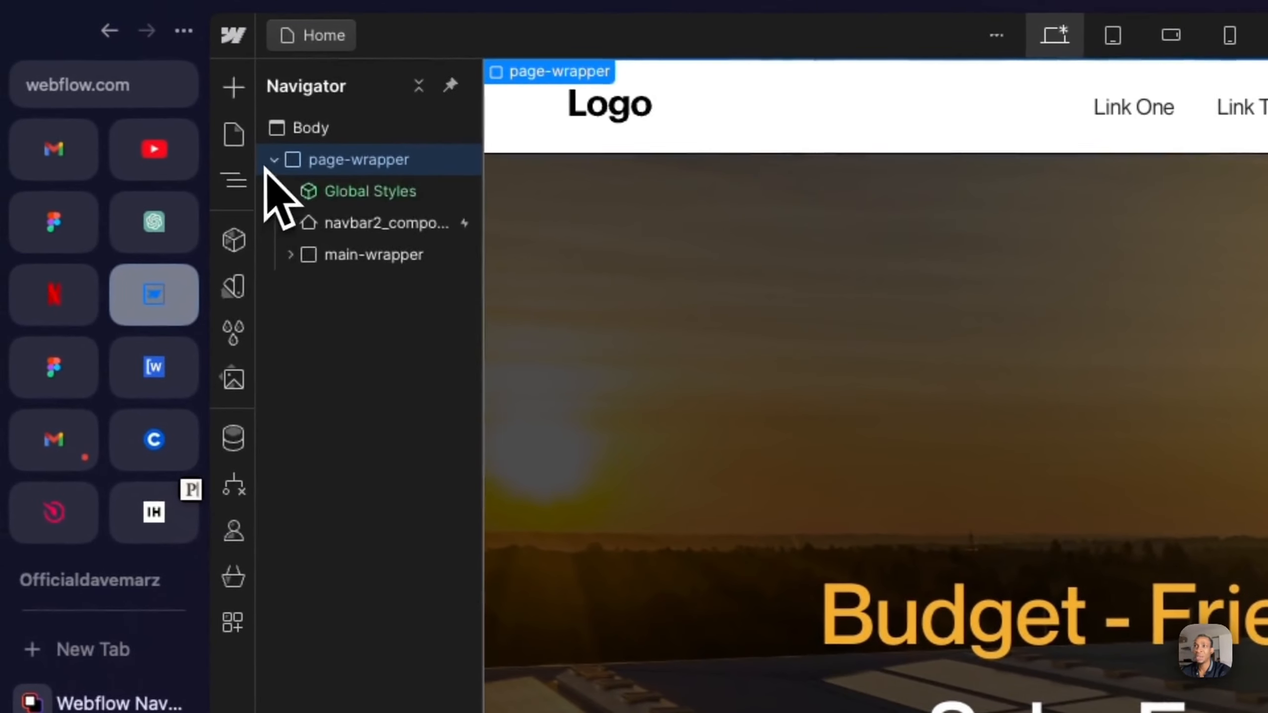
pyautogui.click(273, 160)
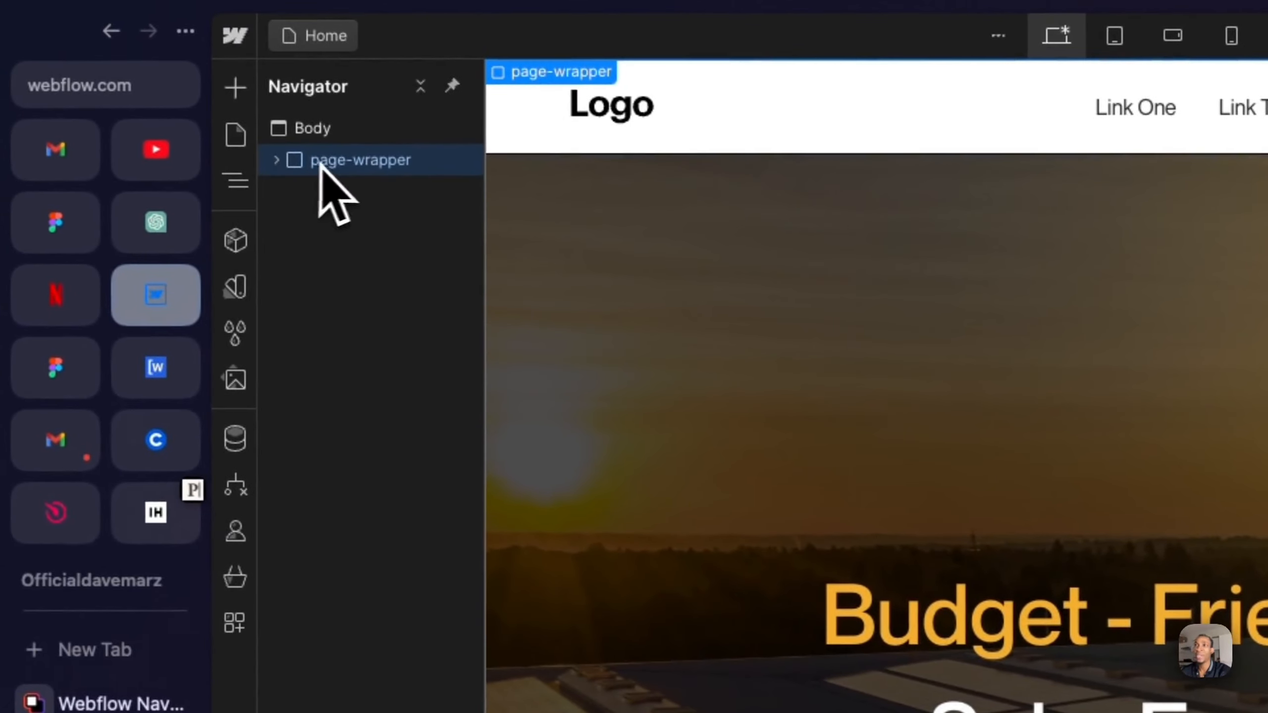
pyautogui.rightClick(357, 165)
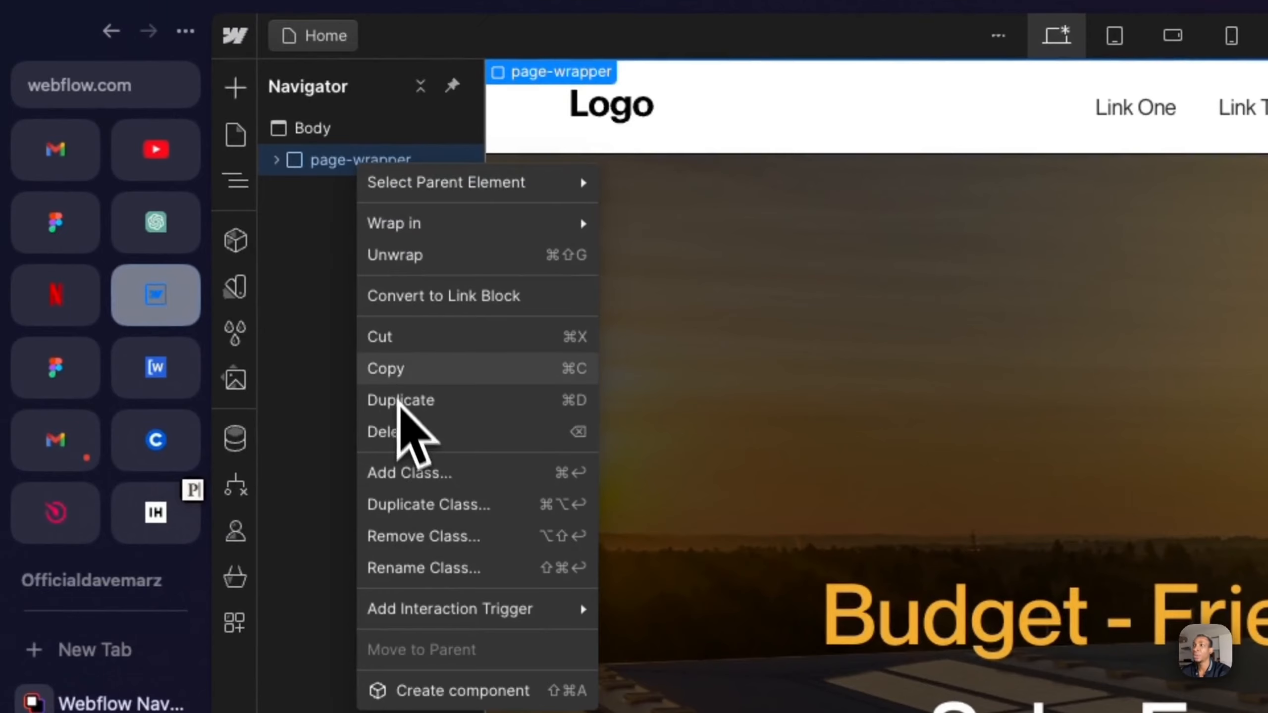
pyautogui.click(397, 378)
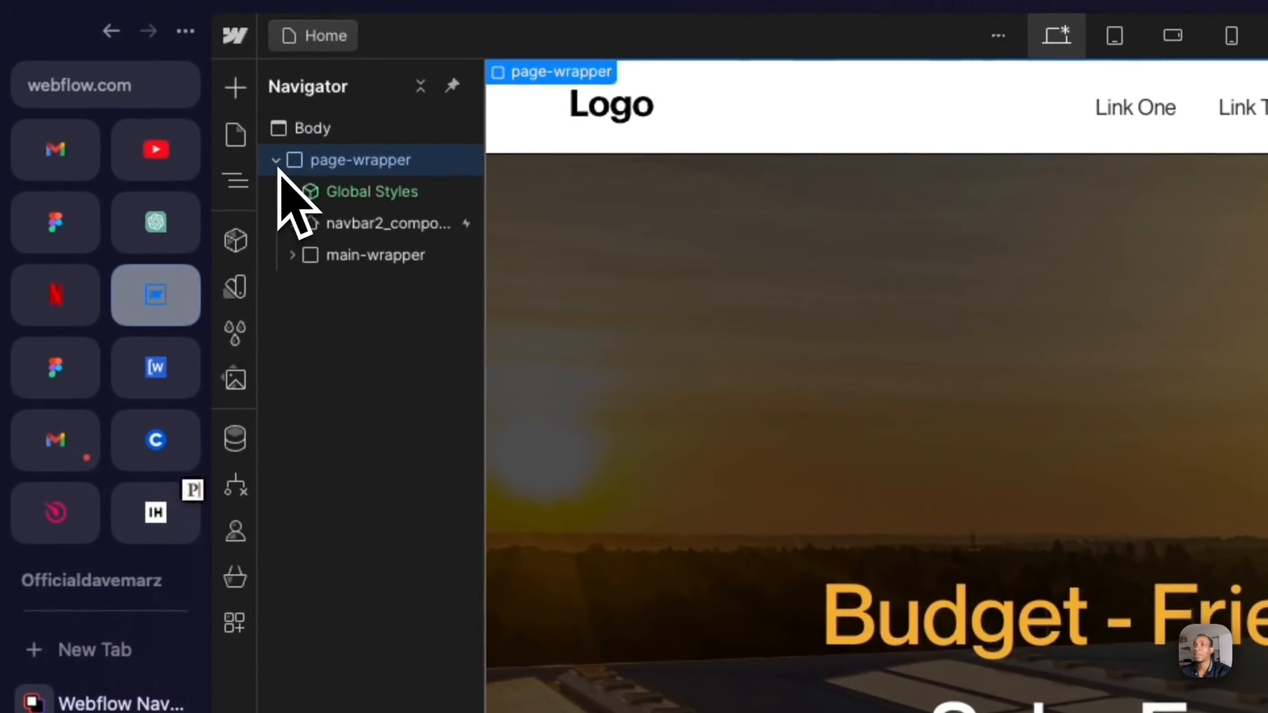
pyautogui.click(387, 237)
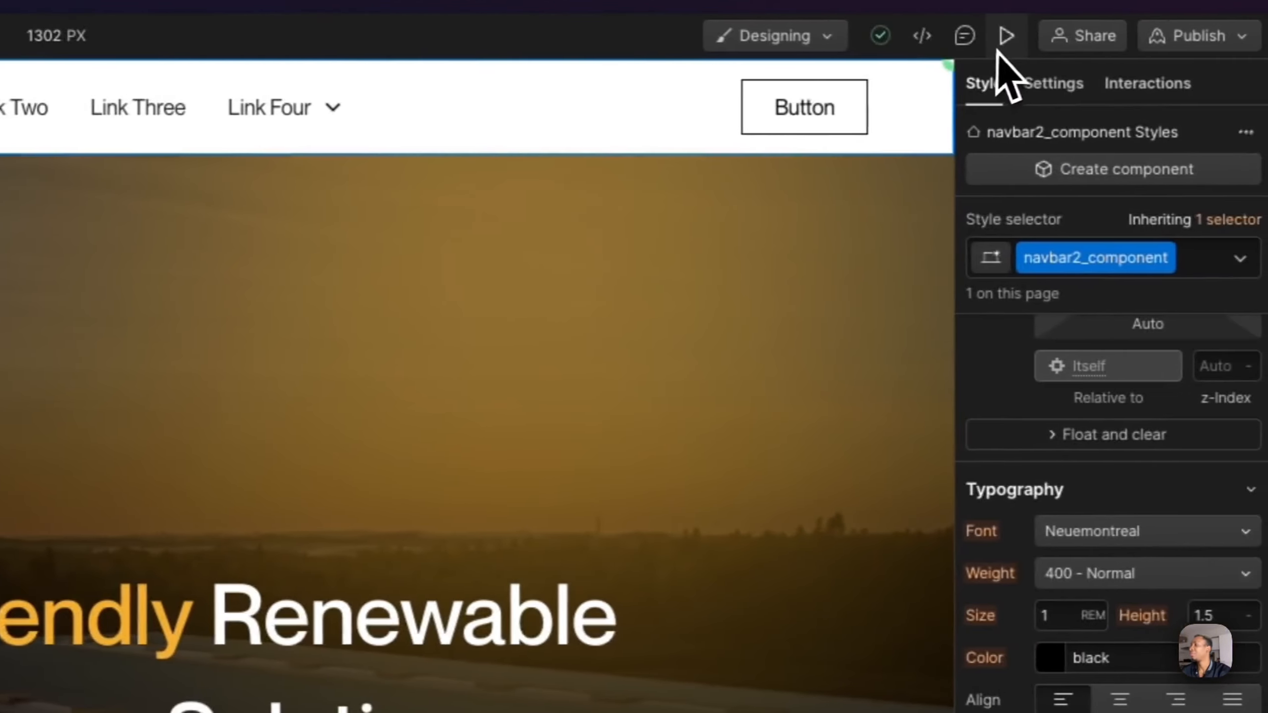
# - Preview the home page with the new navbar, and return to the design view
pyautogui.click(993, 38)
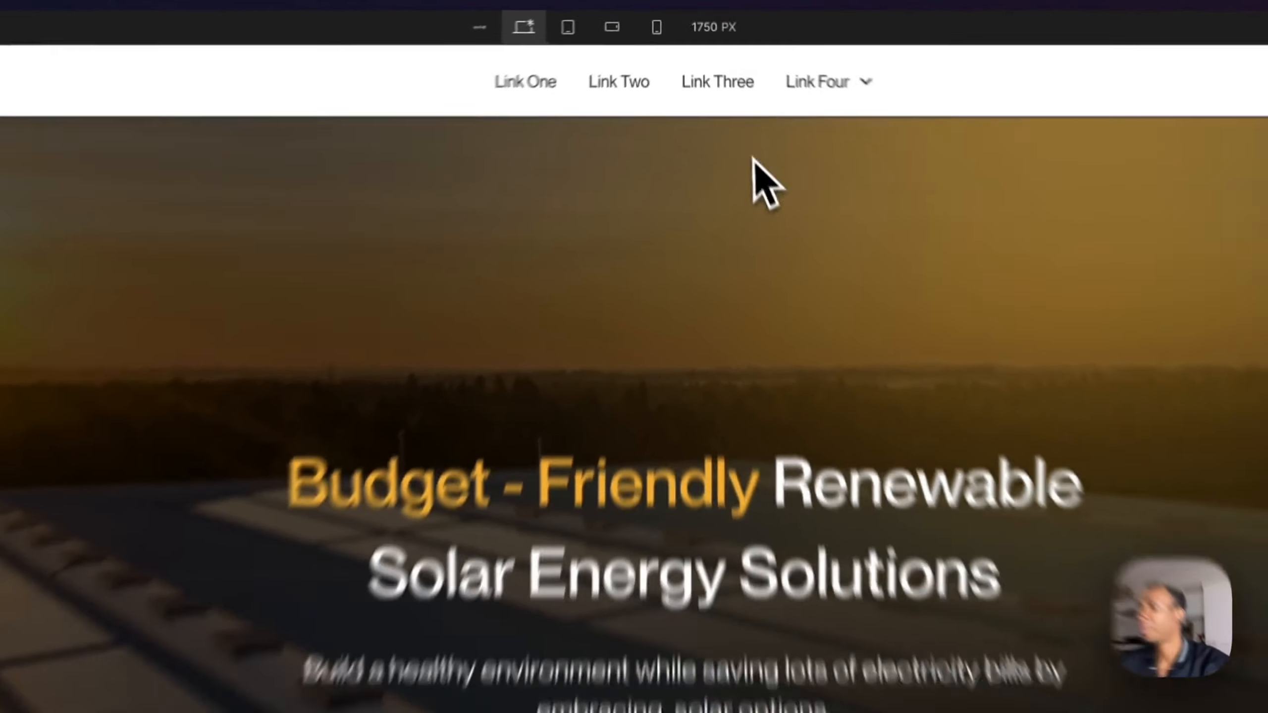
pyautogui.moveTo(771, 134)
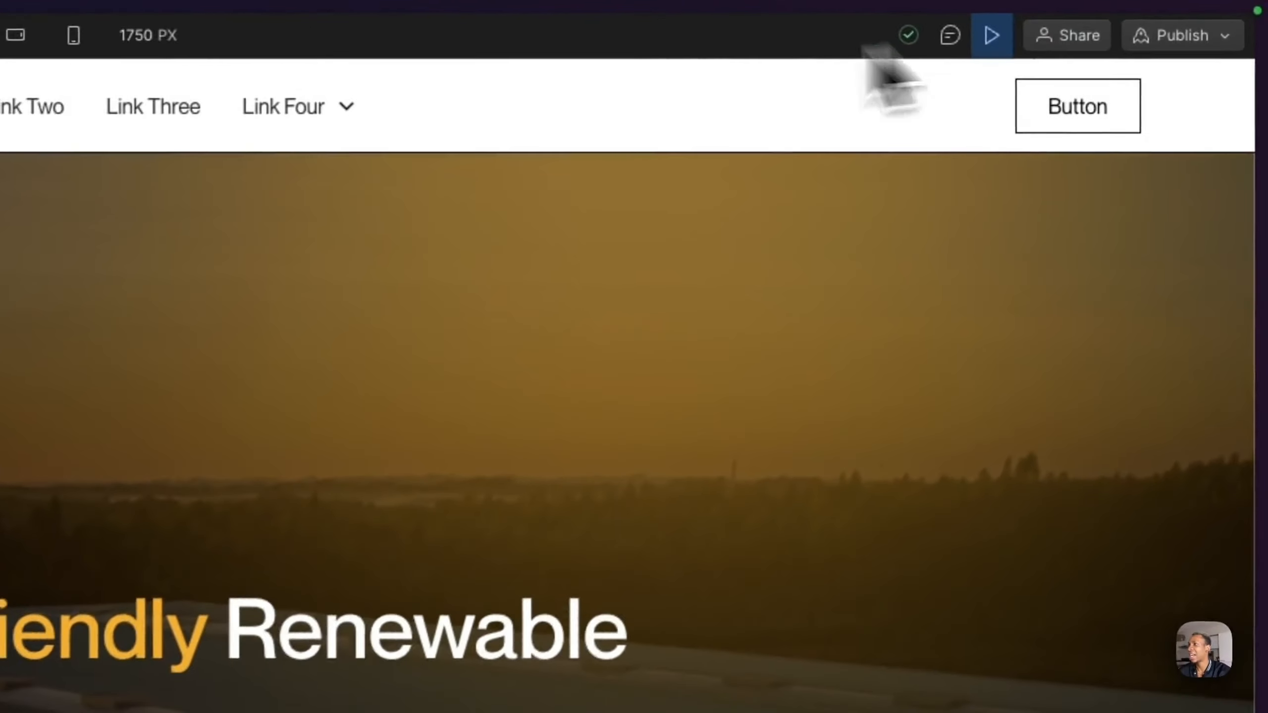
pyautogui.click(992, 35)
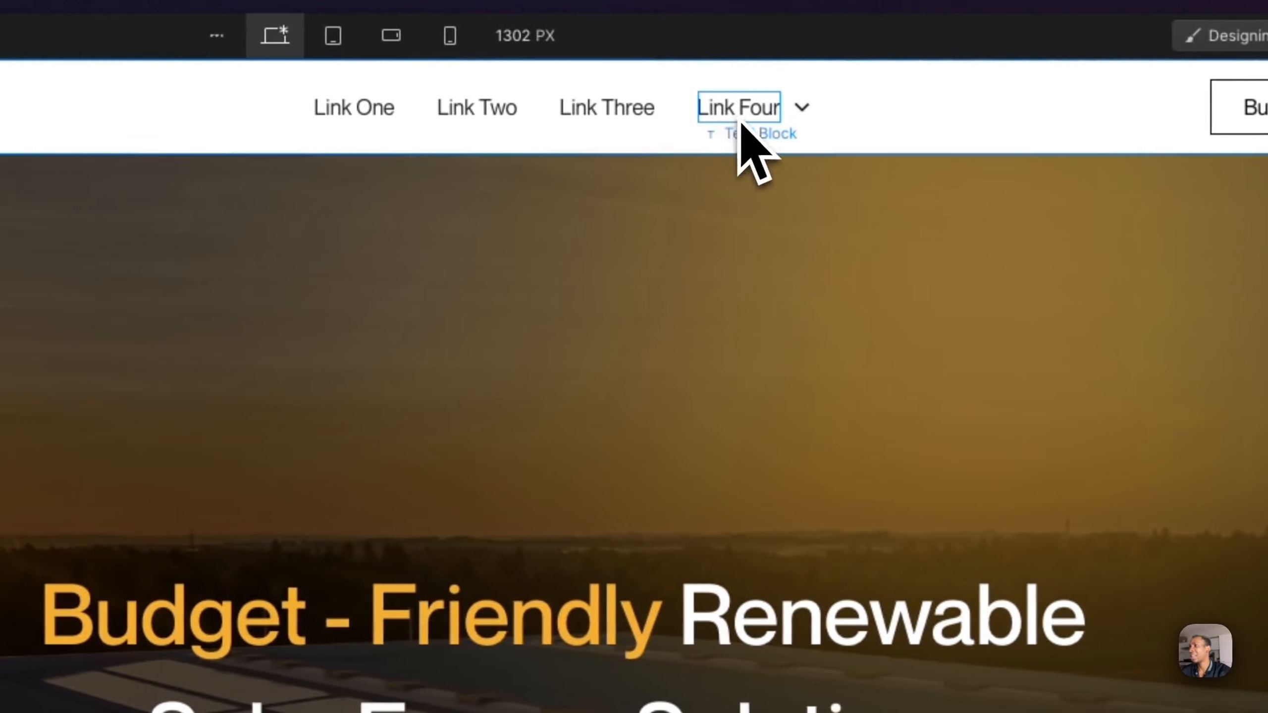
# - Delete the Link Four dropdown from the navbar menu
pyautogui.click(282, 107)
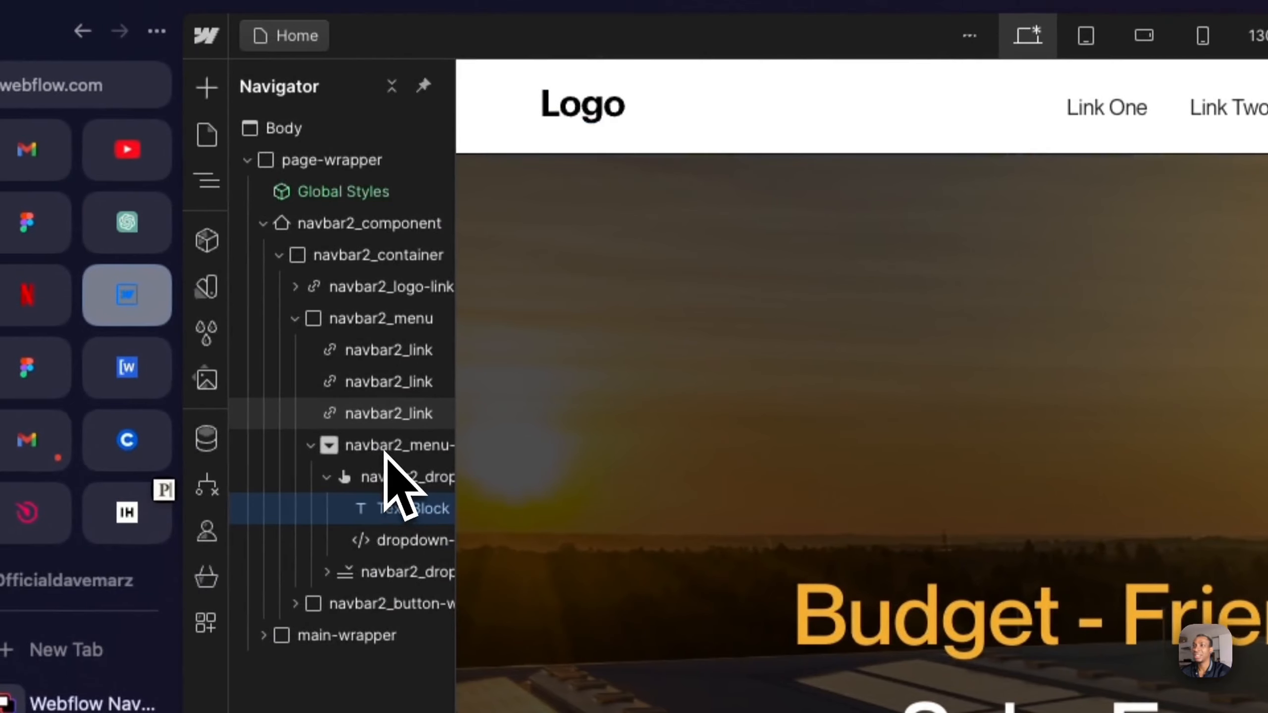
pyautogui.click(385, 449)
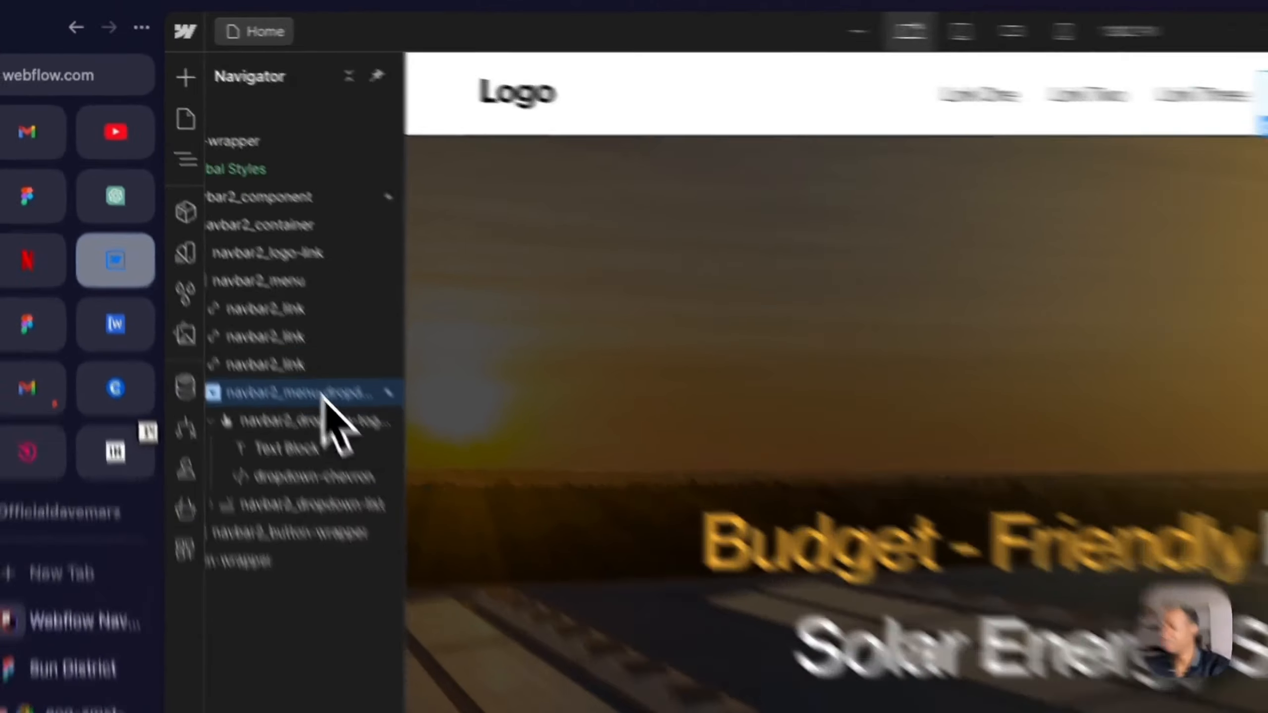
pyautogui.press('Delete')
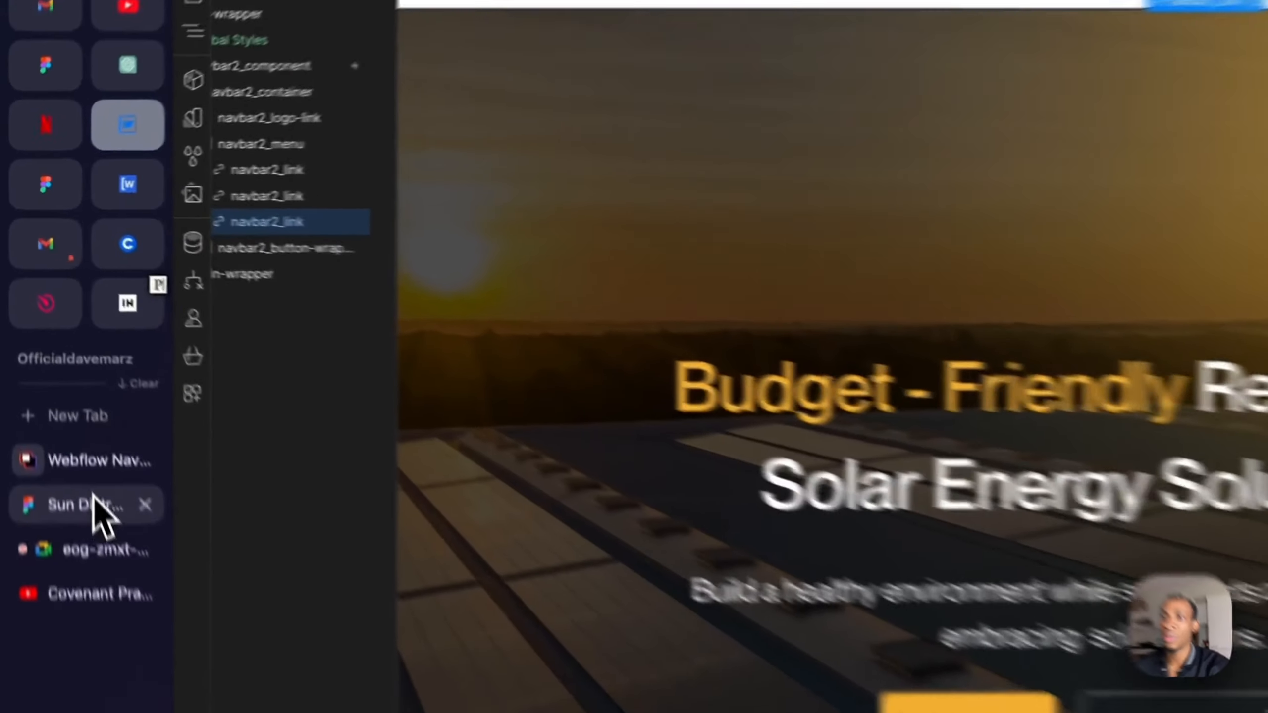
# - Switch to the Sun District design in Figma, and export the hero's SunDistrict logo as an SVG at 1x
pyautogui.click(53, 379)
pyautogui.click(592, 540)
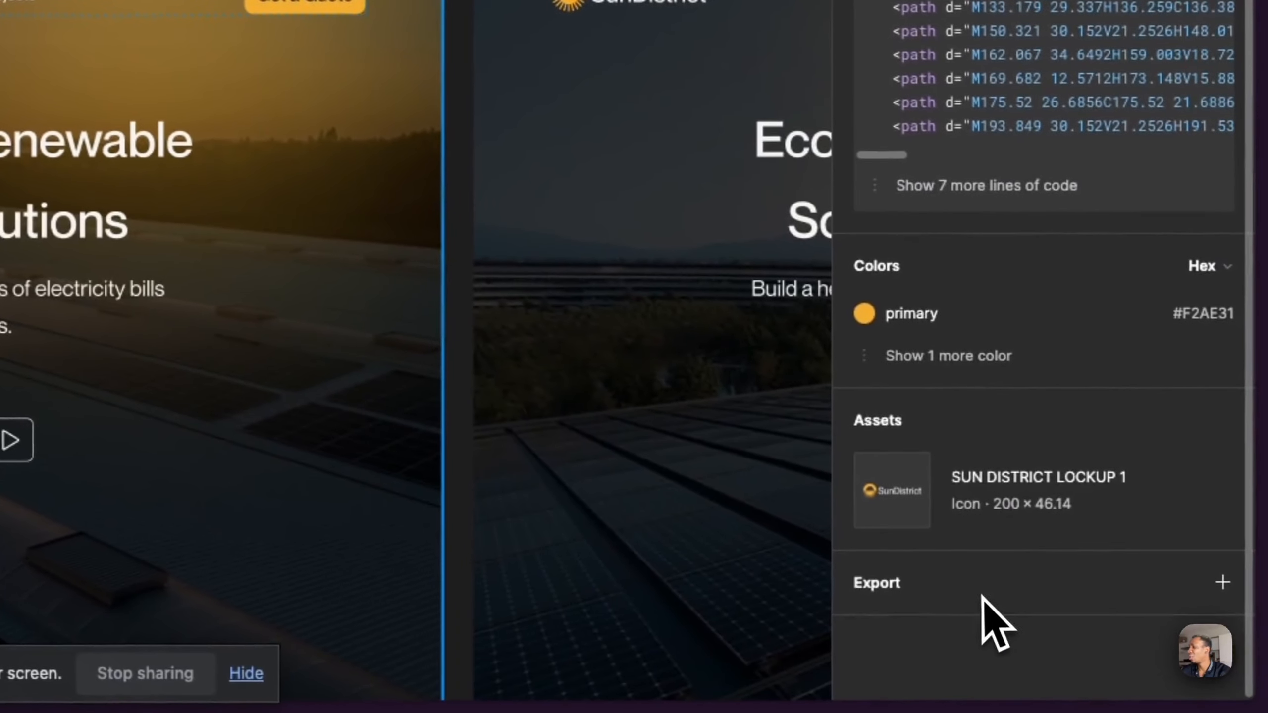
pyautogui.click(986, 594)
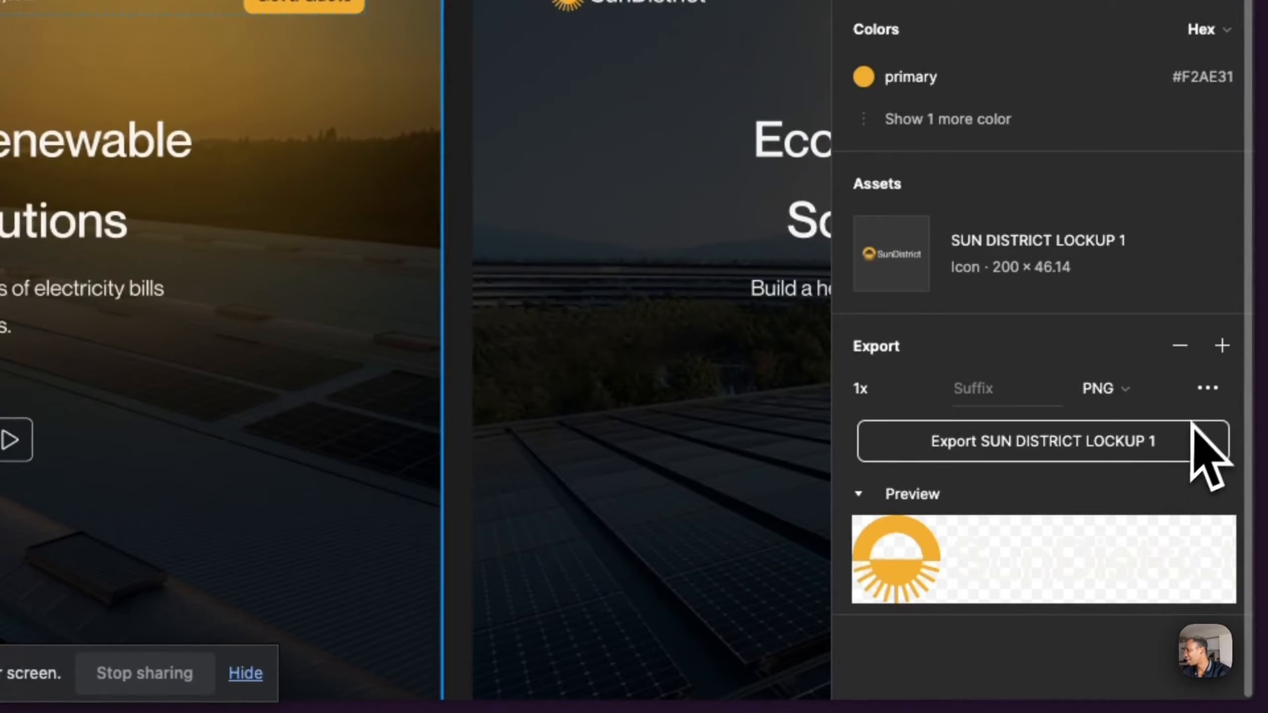
pyautogui.click(1129, 394)
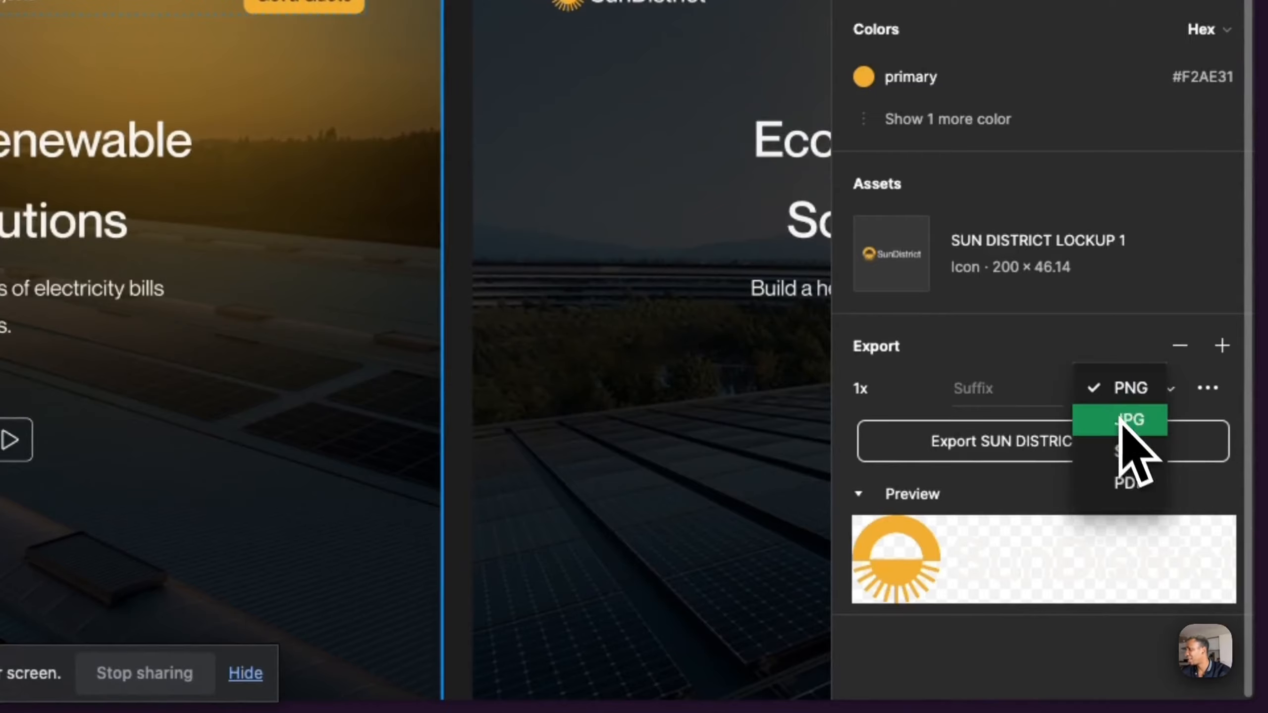
pyautogui.click(1082, 448)
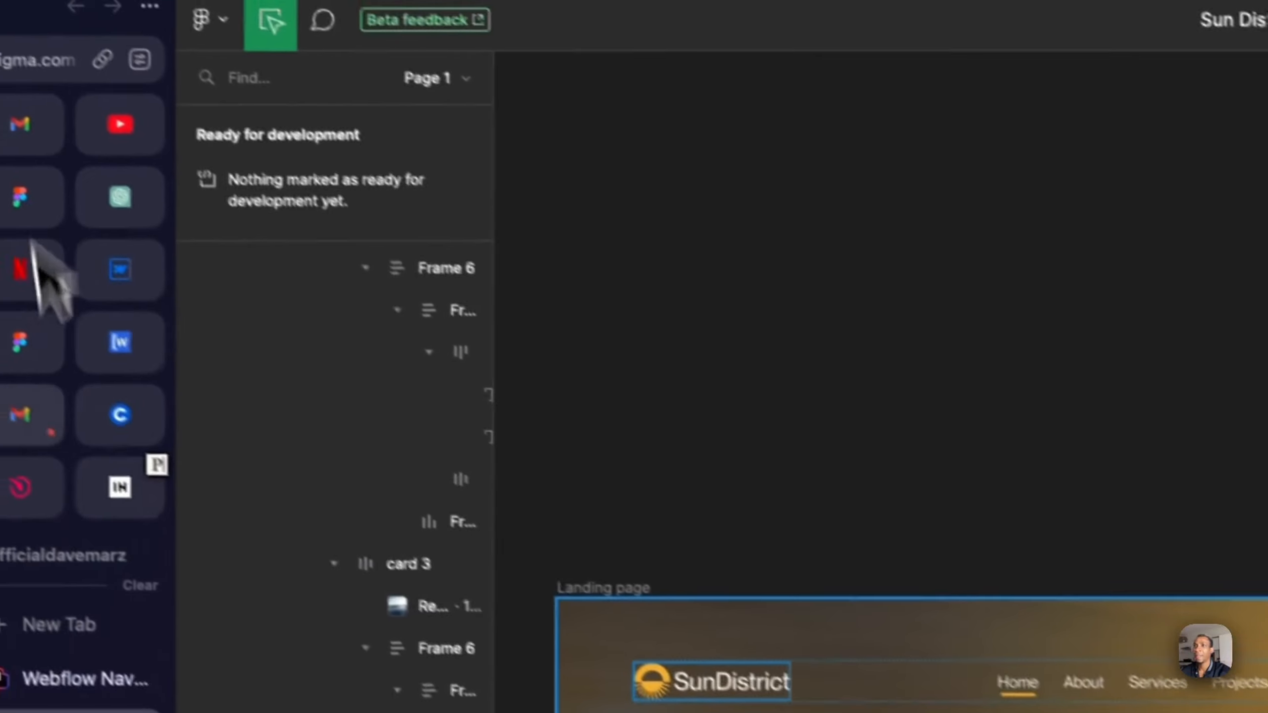
# - Switch to Webflow, upload the exported SunDistrict logo to the assets, and use it as the navbar2_logo image
pyautogui.click(125, 289)
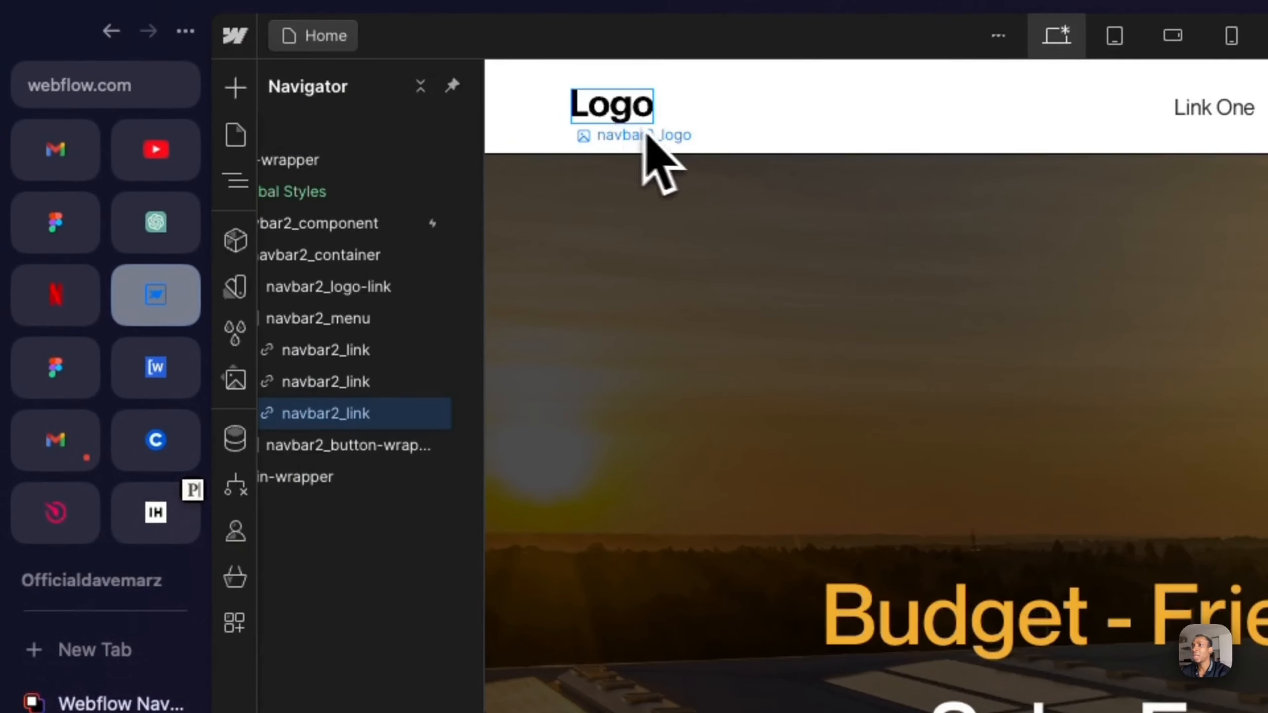
pyautogui.click(647, 134)
pyautogui.click(710, 137)
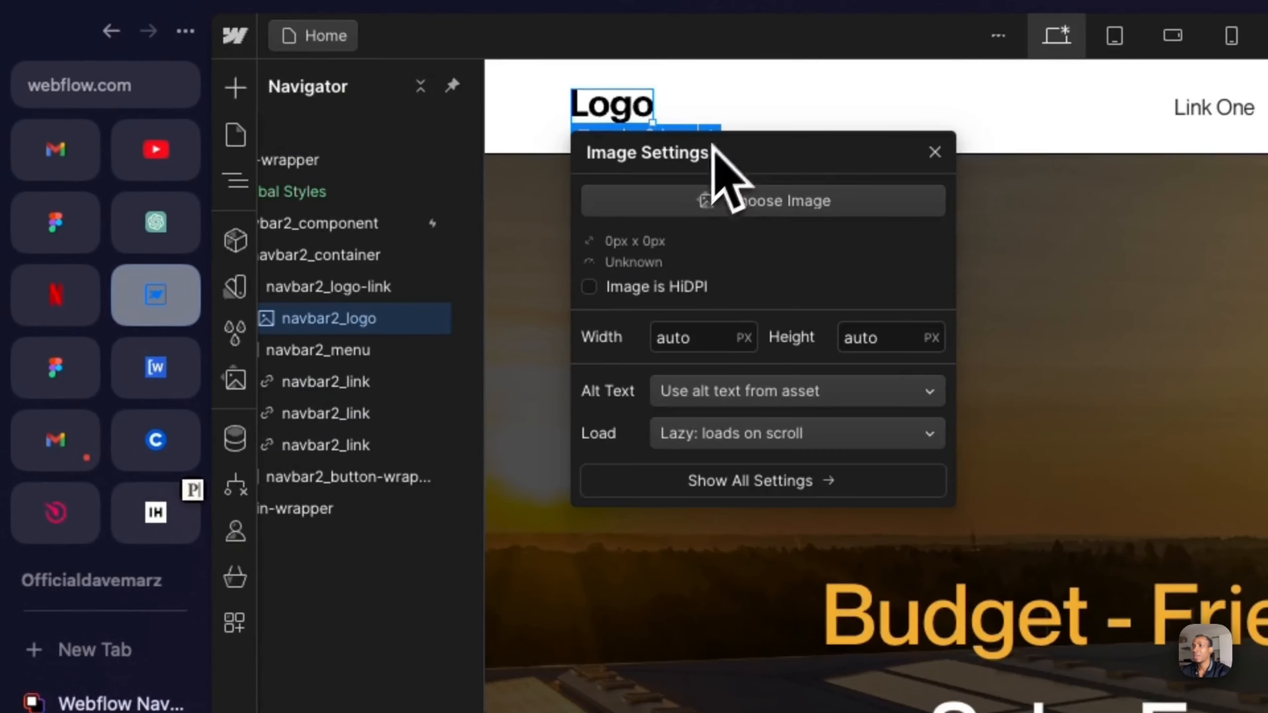
pyautogui.click(713, 202)
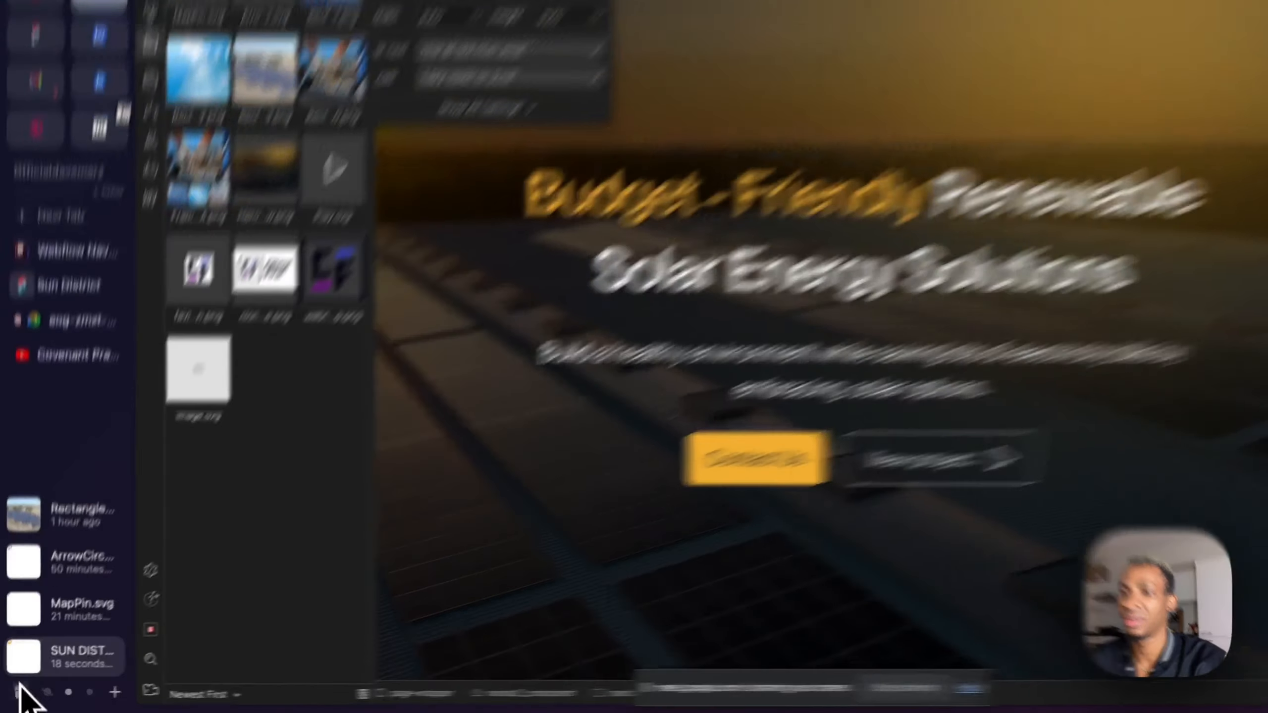
pyautogui.moveTo(30, 670); pyautogui.dragTo(232, 434)
pyautogui.moveTo(423, 544); pyautogui.dragTo(423, 544)
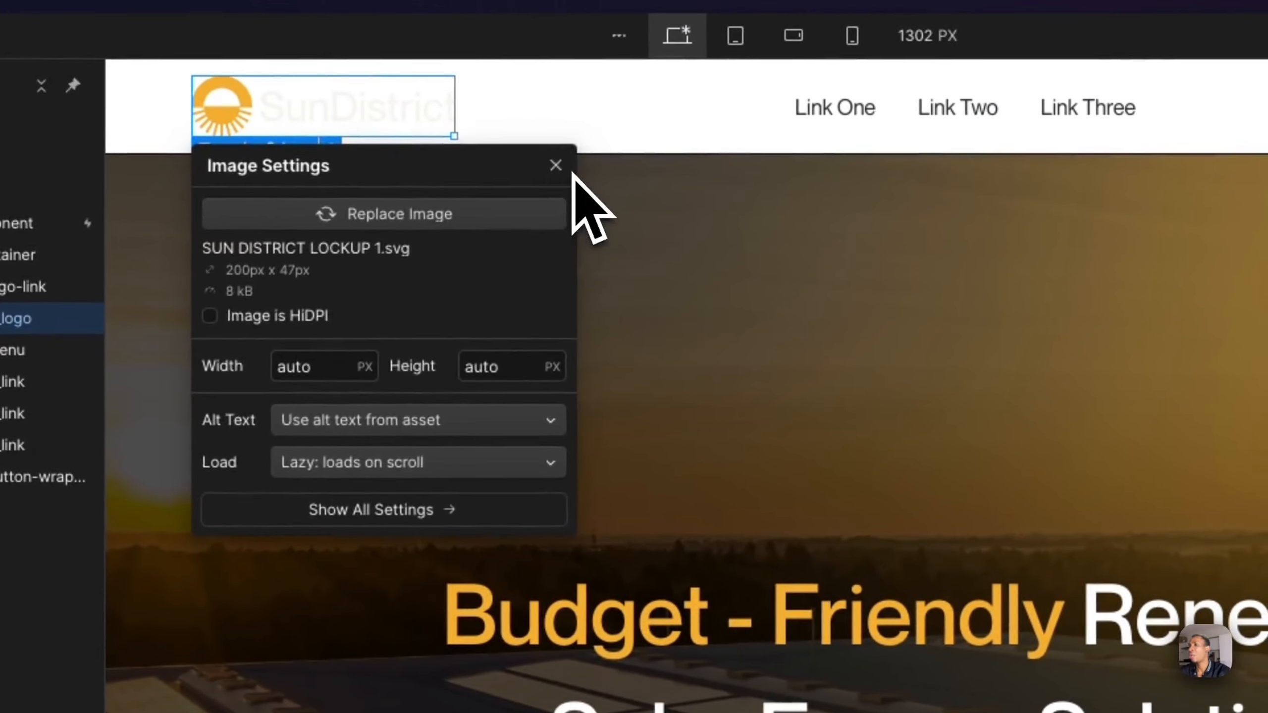
pyautogui.press('Escape')
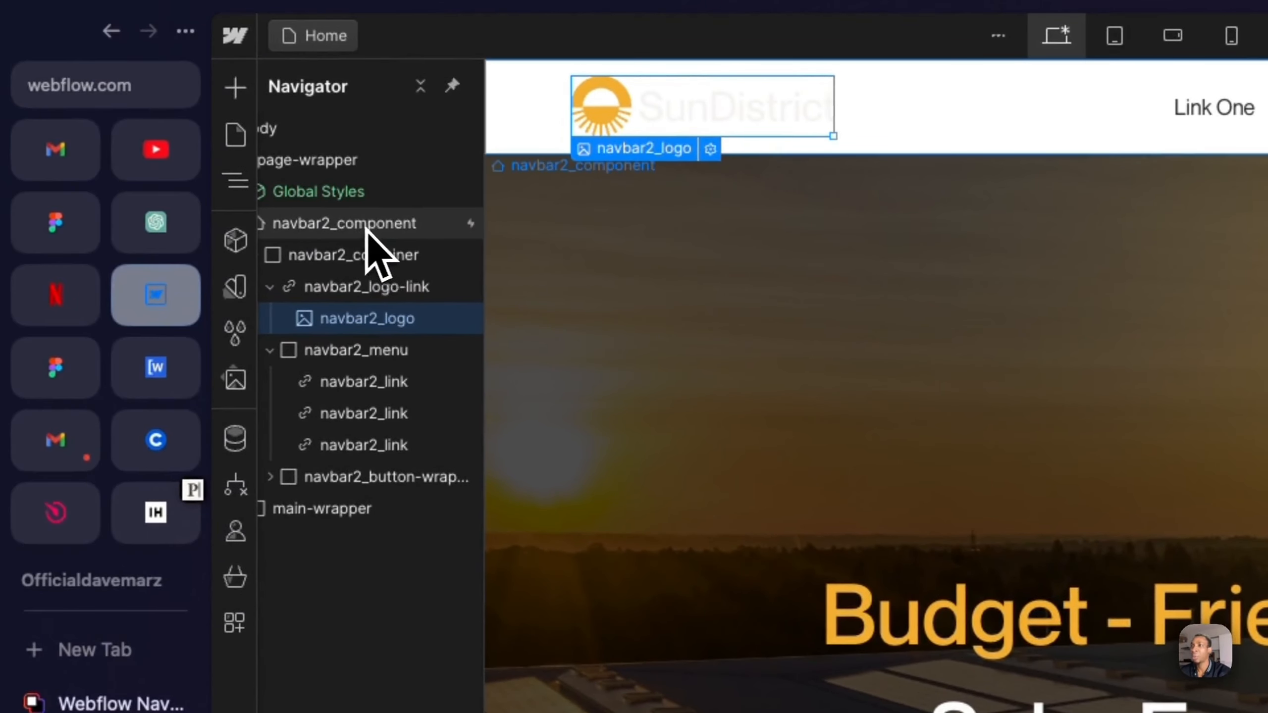
# - Set the background color of navbar2_component to the fully transparent rgba(255, 0, 0, 0)
pyautogui.click(369, 225)
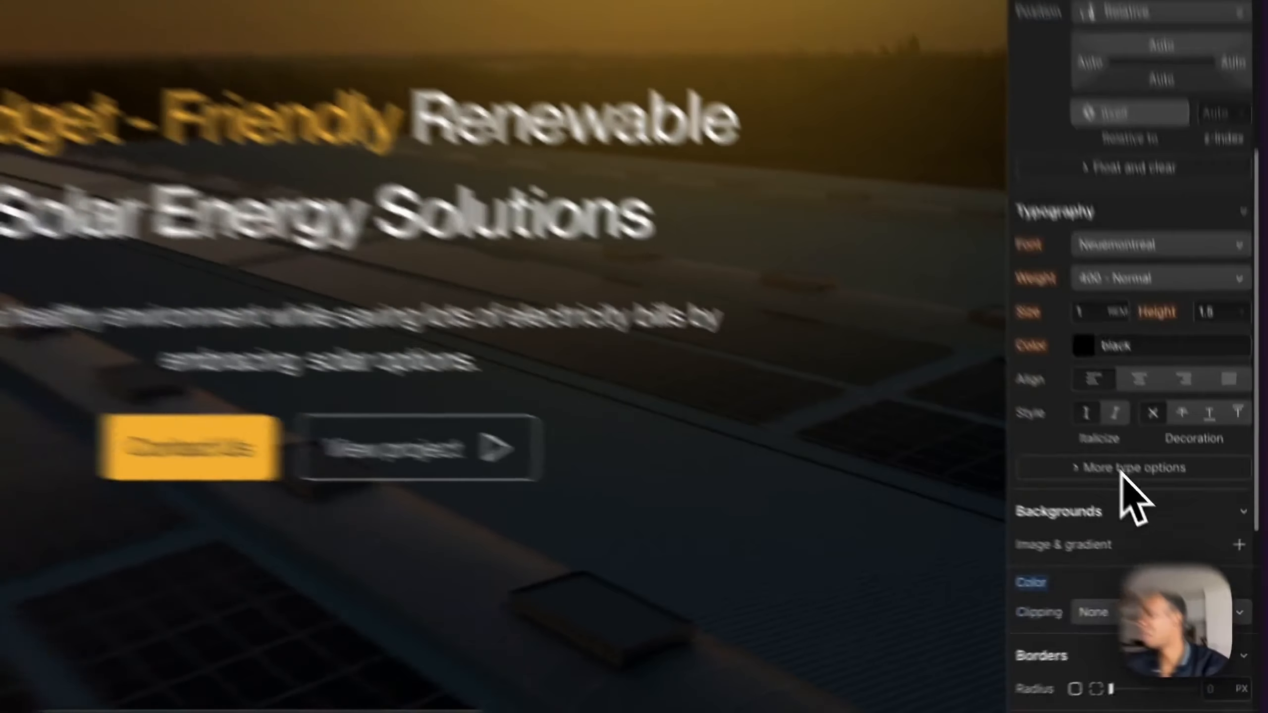
pyautogui.scroll(-6, 1121, 471)
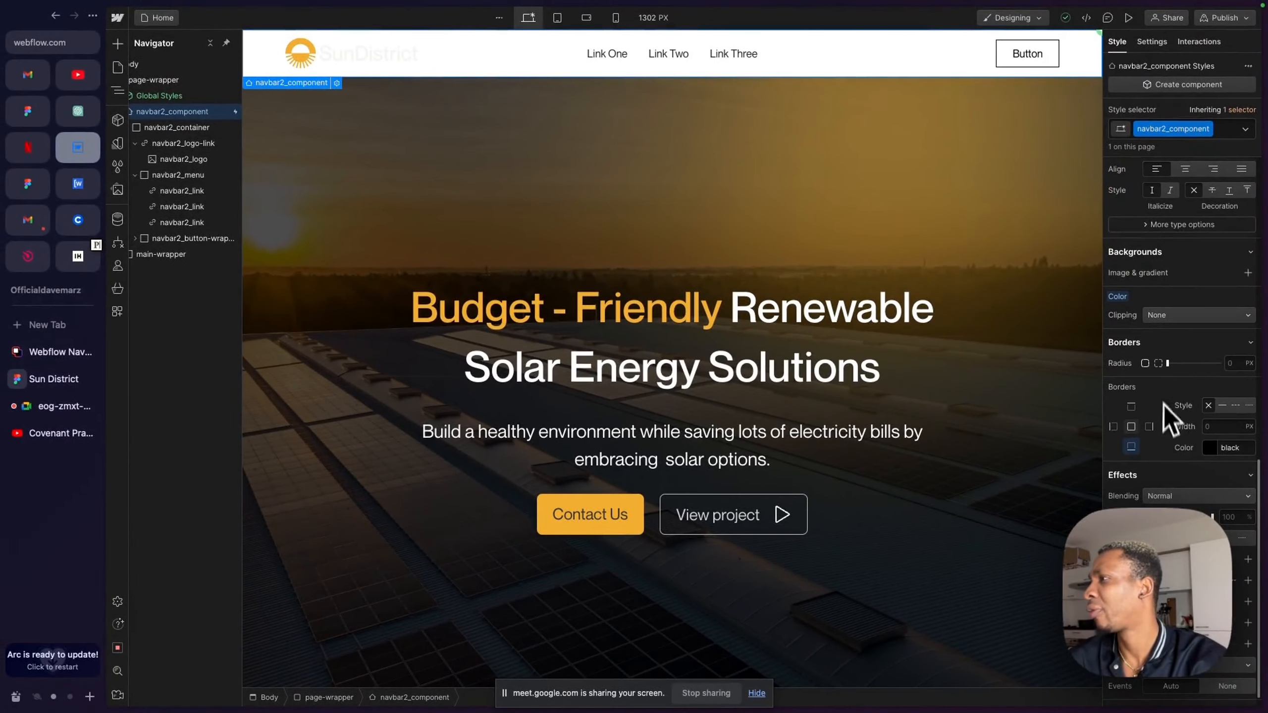
pyautogui.scroll(-1, 1147, 359)
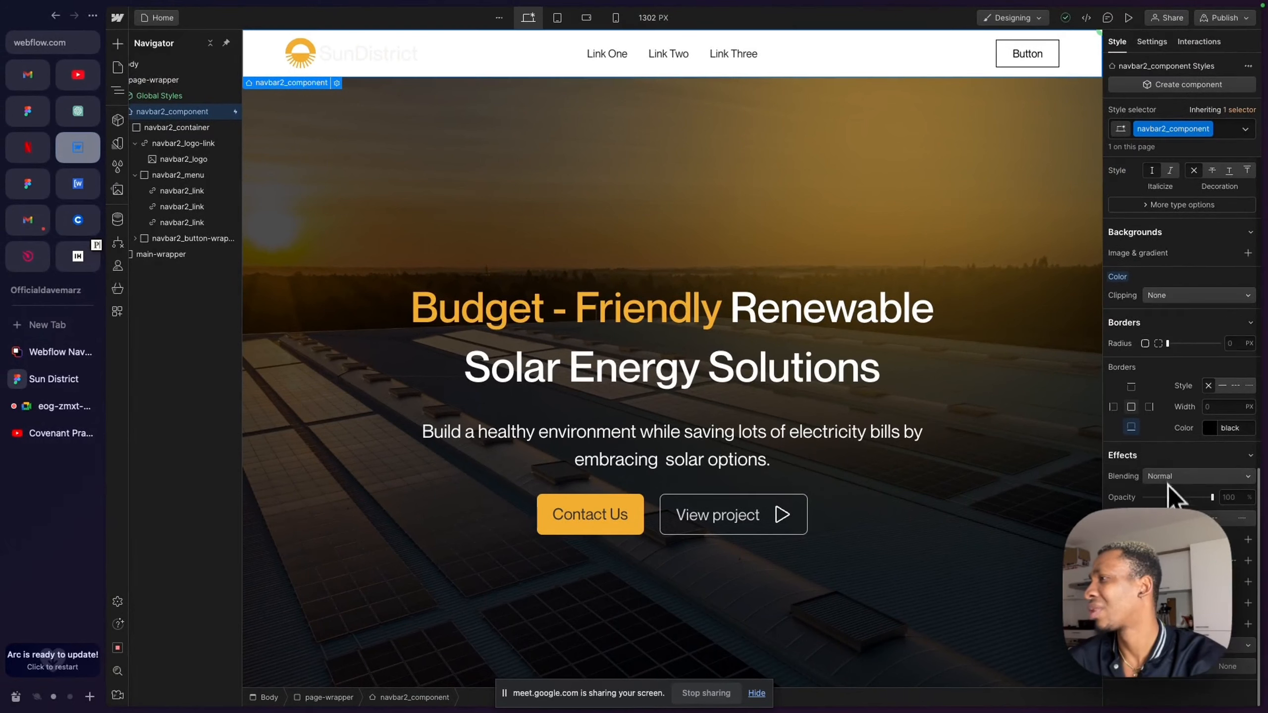
pyautogui.scroll(7, 1171, 494)
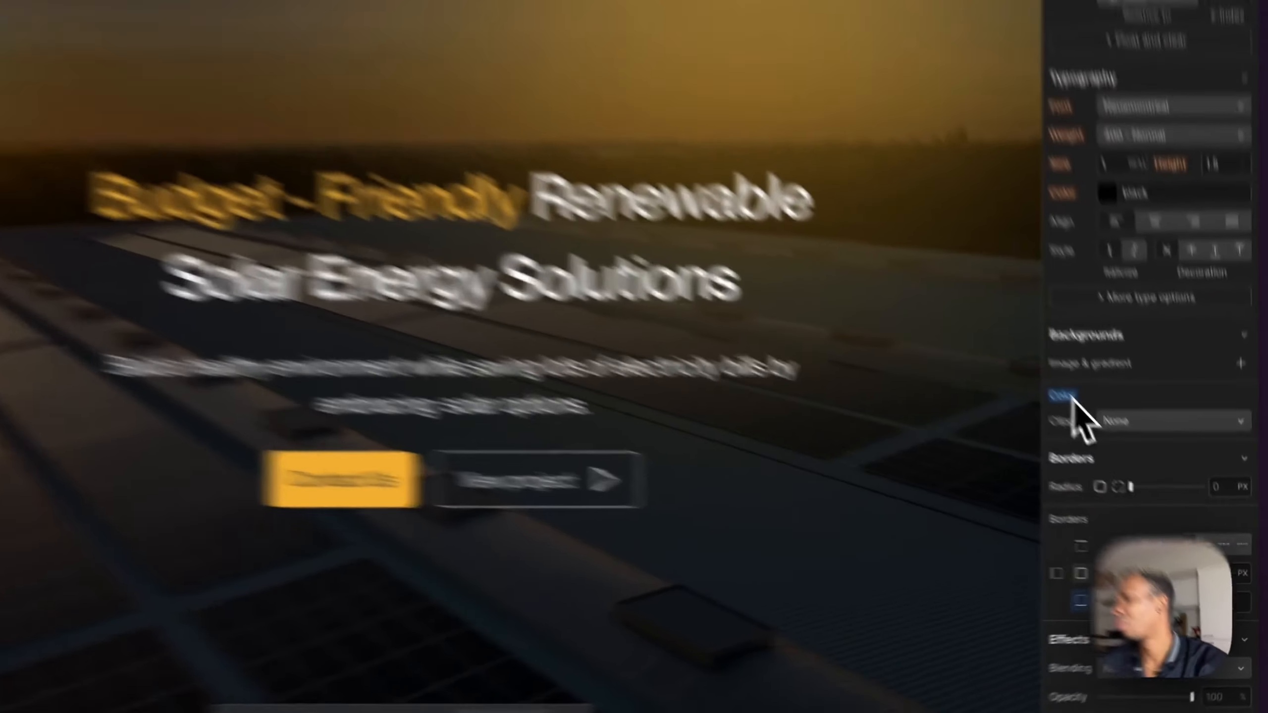
pyautogui.click(1121, 455)
pyautogui.click(986, 334)
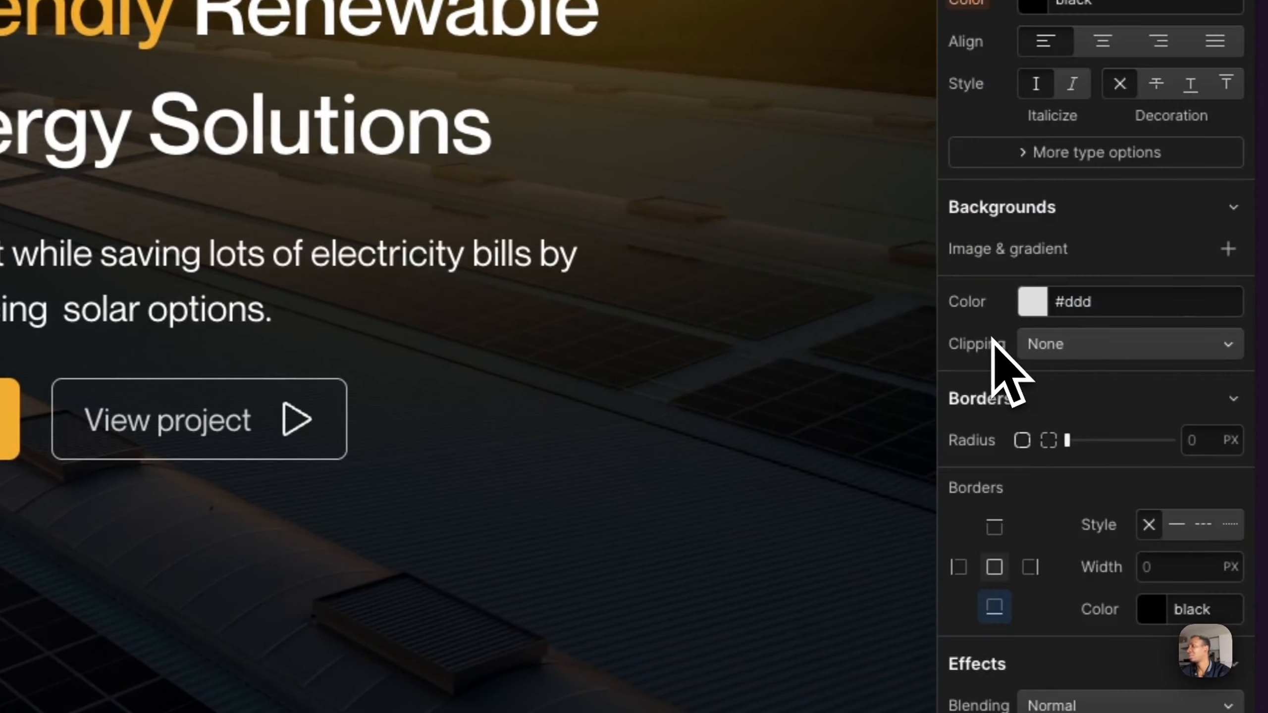
pyautogui.click(1036, 309)
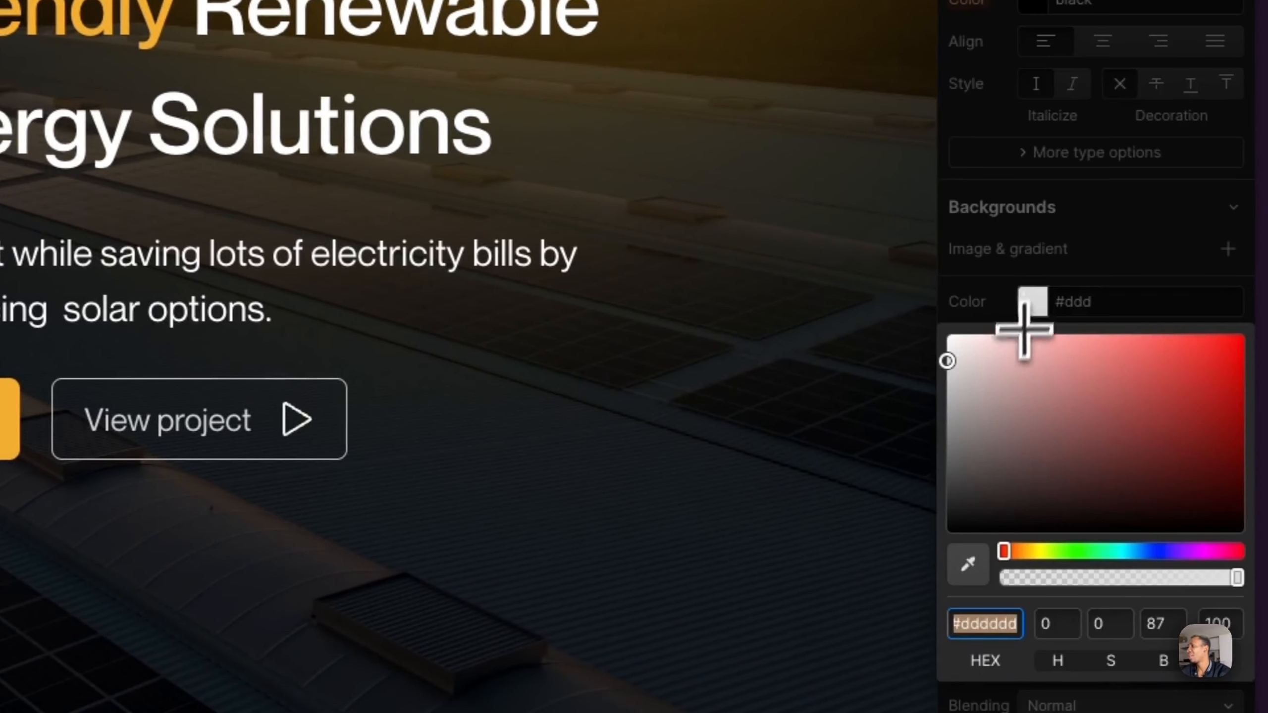
pyautogui.moveTo(1006, 383); pyautogui.dragTo(1260, 301)
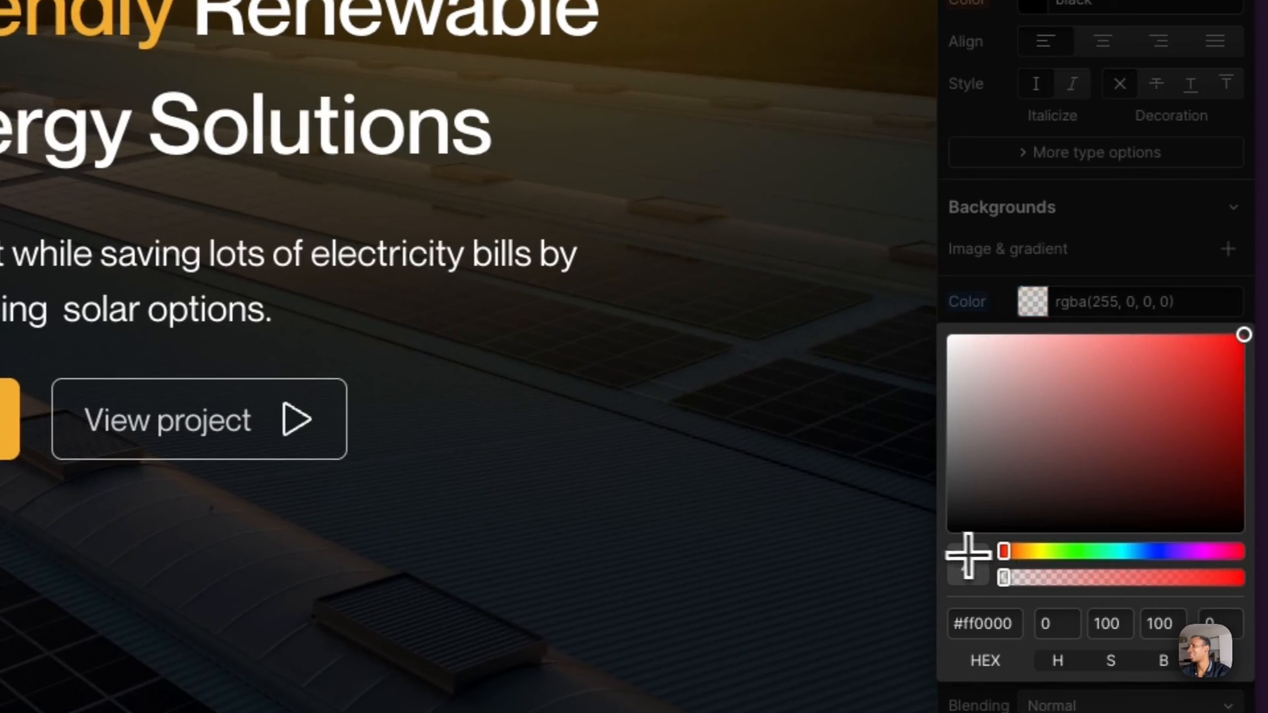
pyautogui.click(1097, 260)
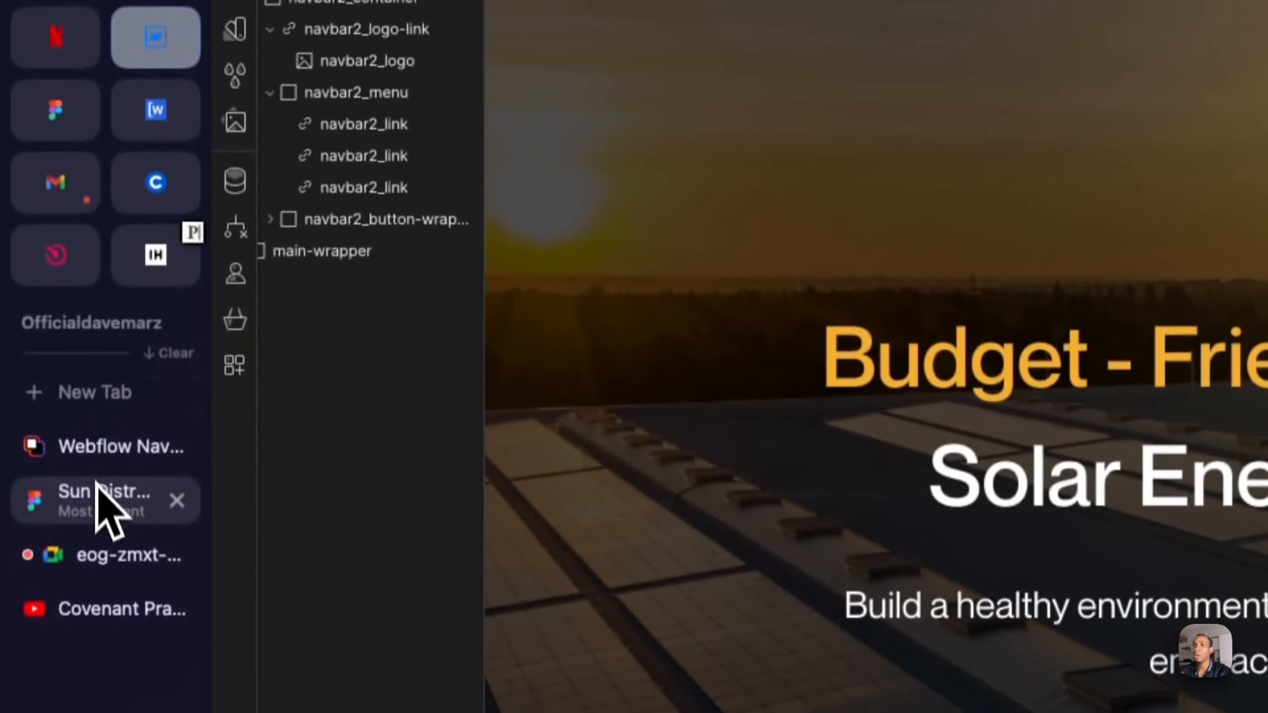
# - Check the menu labels in the Sun District Figma design, and rename Link One as Home in the Webflow navbar
pyautogui.click(100, 487)
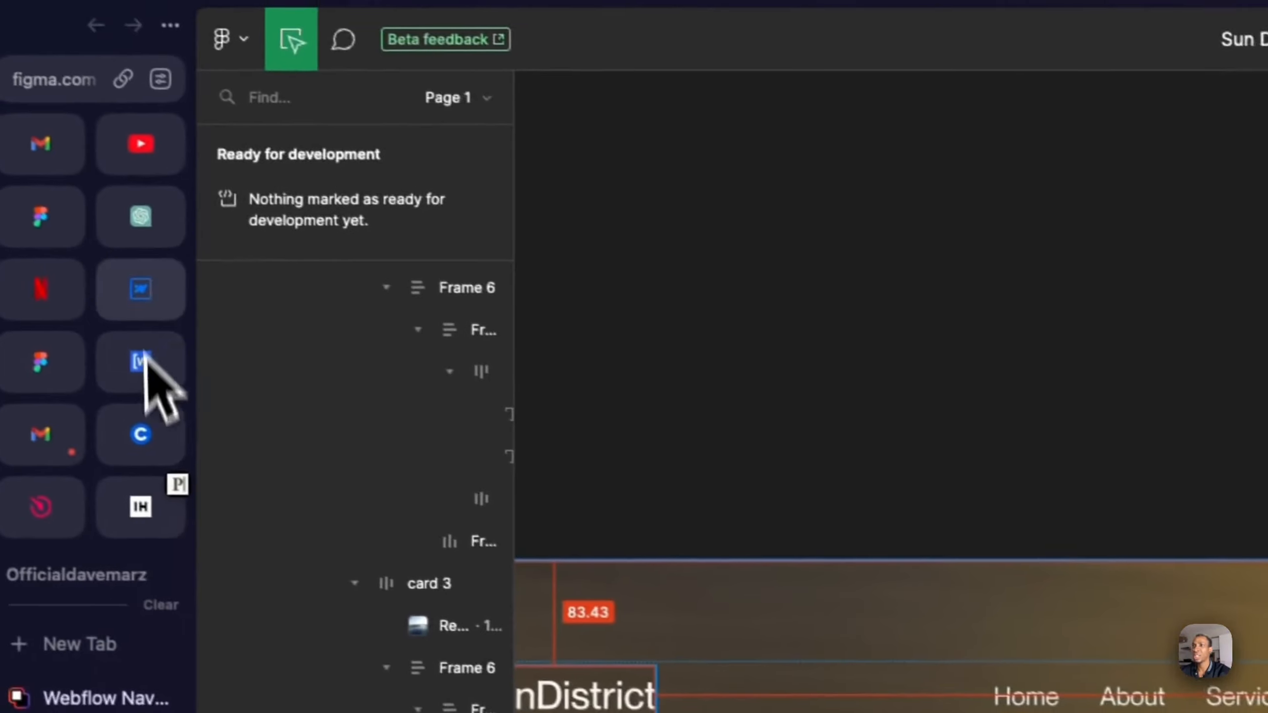
pyautogui.click(175, 300)
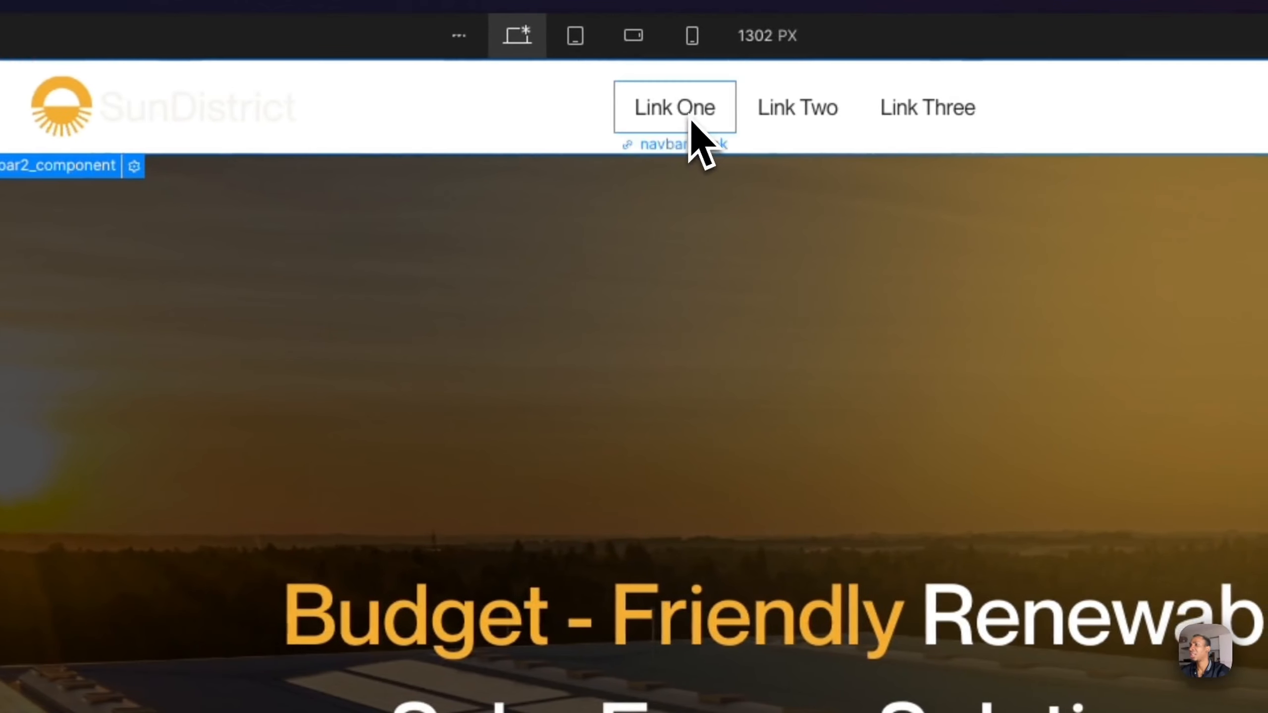
pyautogui.doubleClick(761, 118)
pyautogui.write('Home')
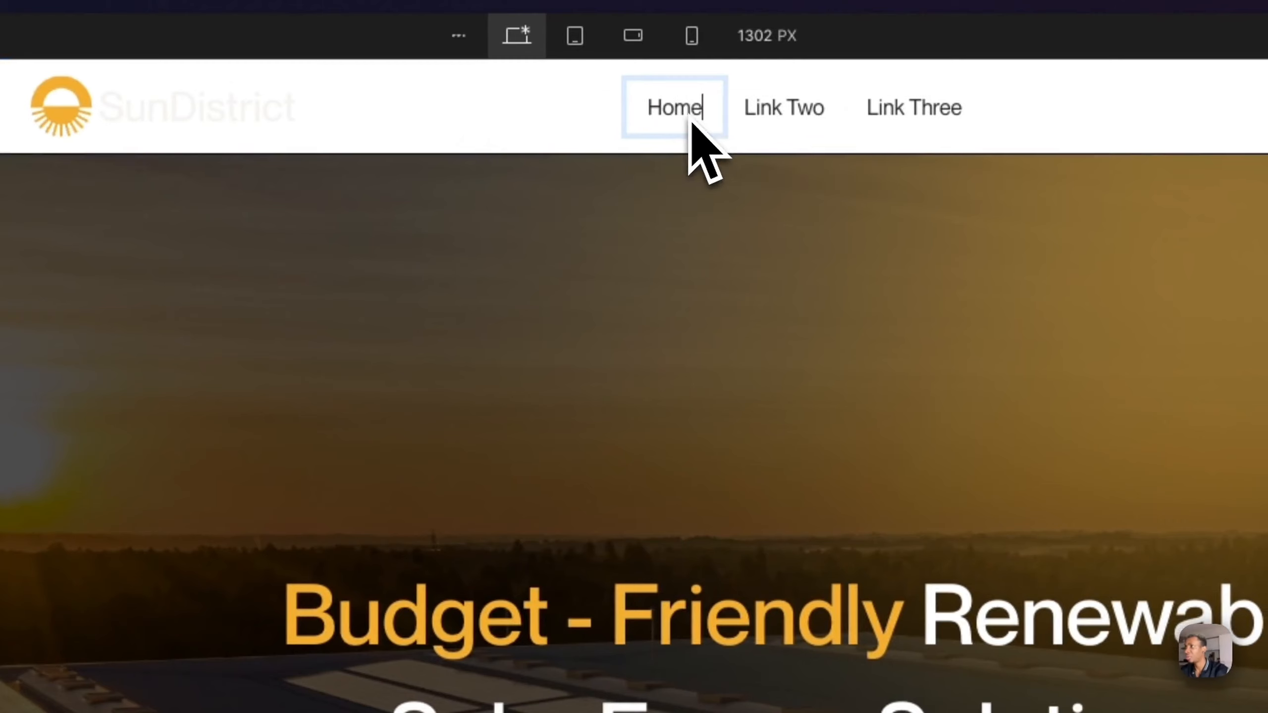
# - Rename the navbar's Link Two as About and Link Three as Service
pyautogui.click(826, 103)
pyautogui.click(817, 106)
pyautogui.press('super+a')
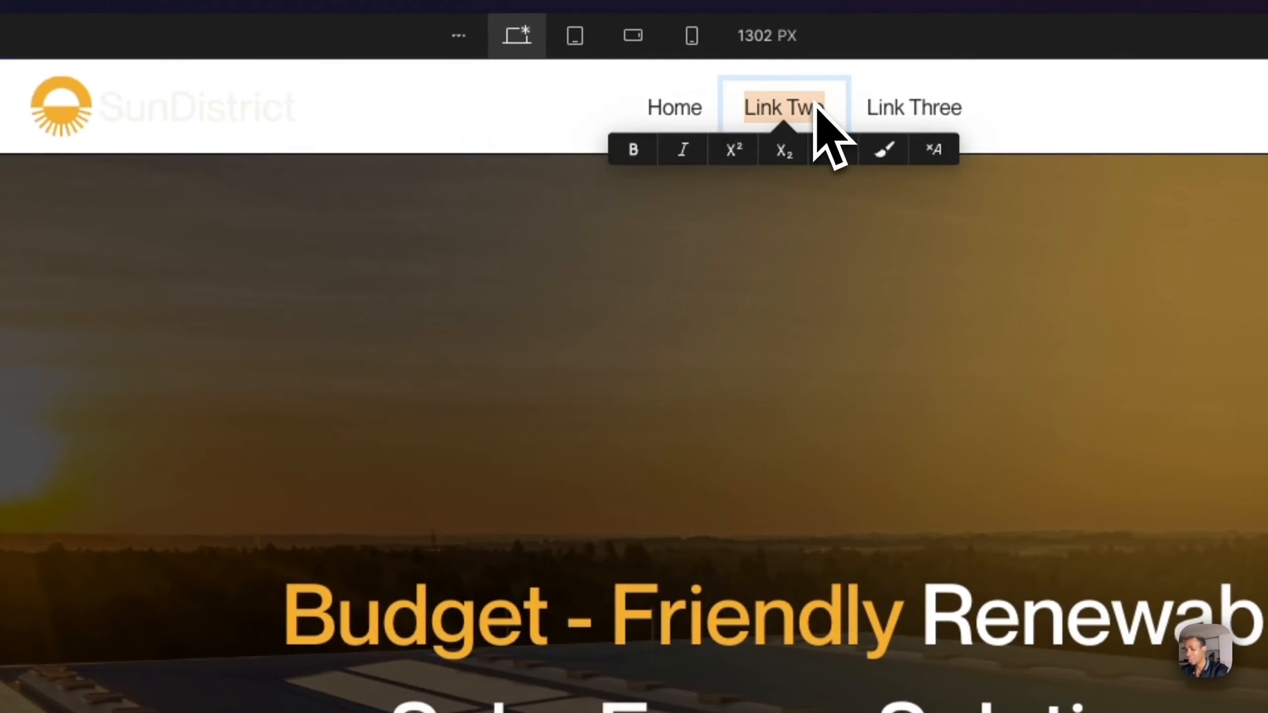
pyautogui.write('About')
pyautogui.click(905, 122)
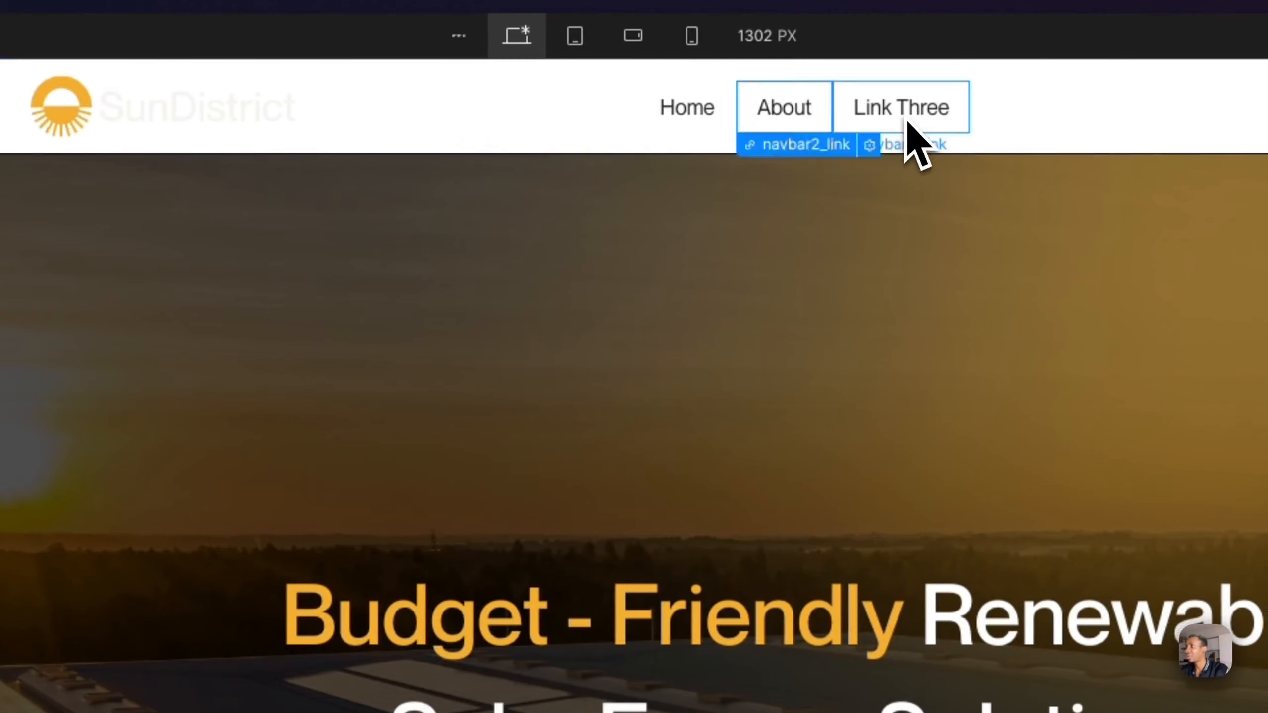
pyautogui.click(907, 124)
pyautogui.press('super+a')
pyautogui.write('Se')
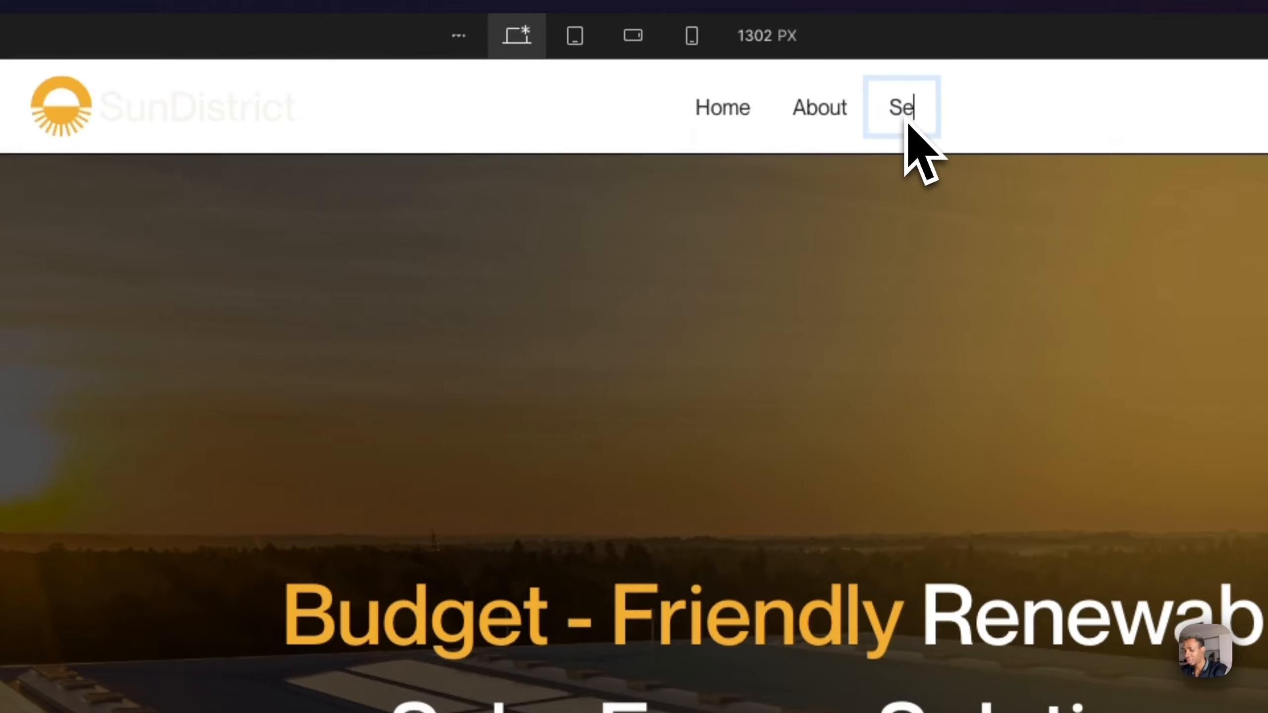
pyautogui.press('Escape')
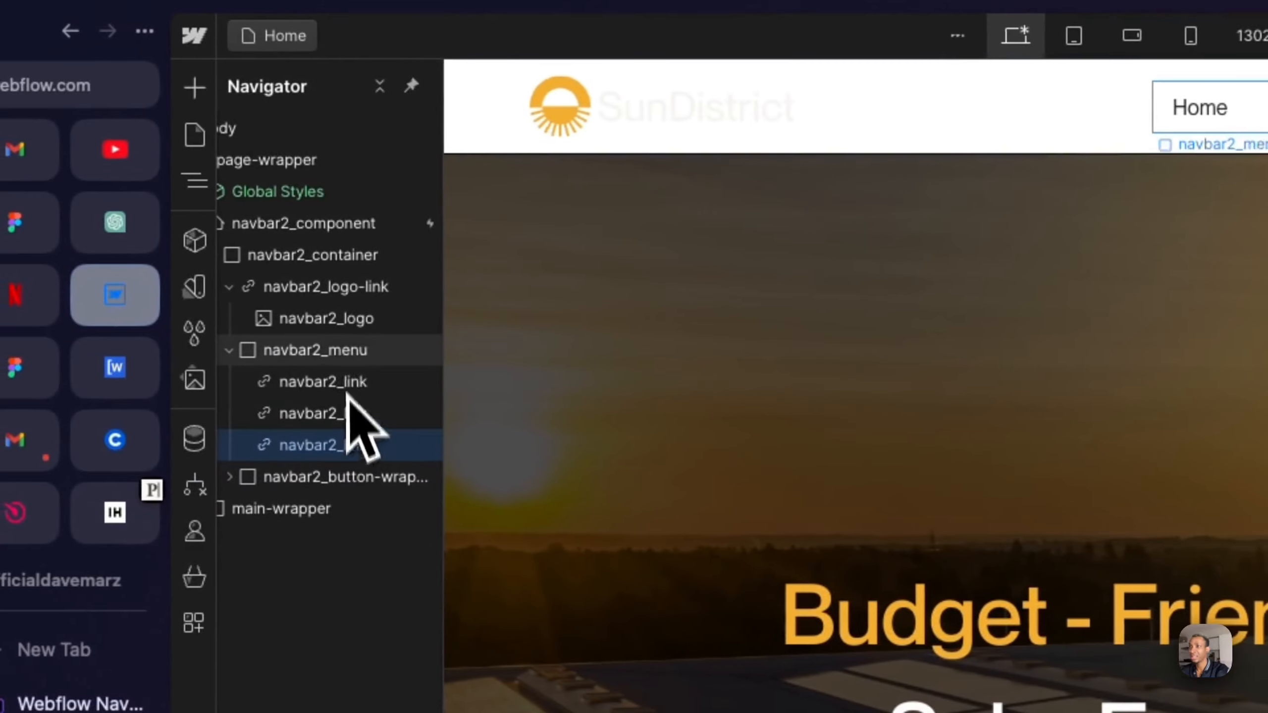
# - Duplicate the Service link in navbar2_menu, and rename the copy as Project
pyautogui.click(339, 413)
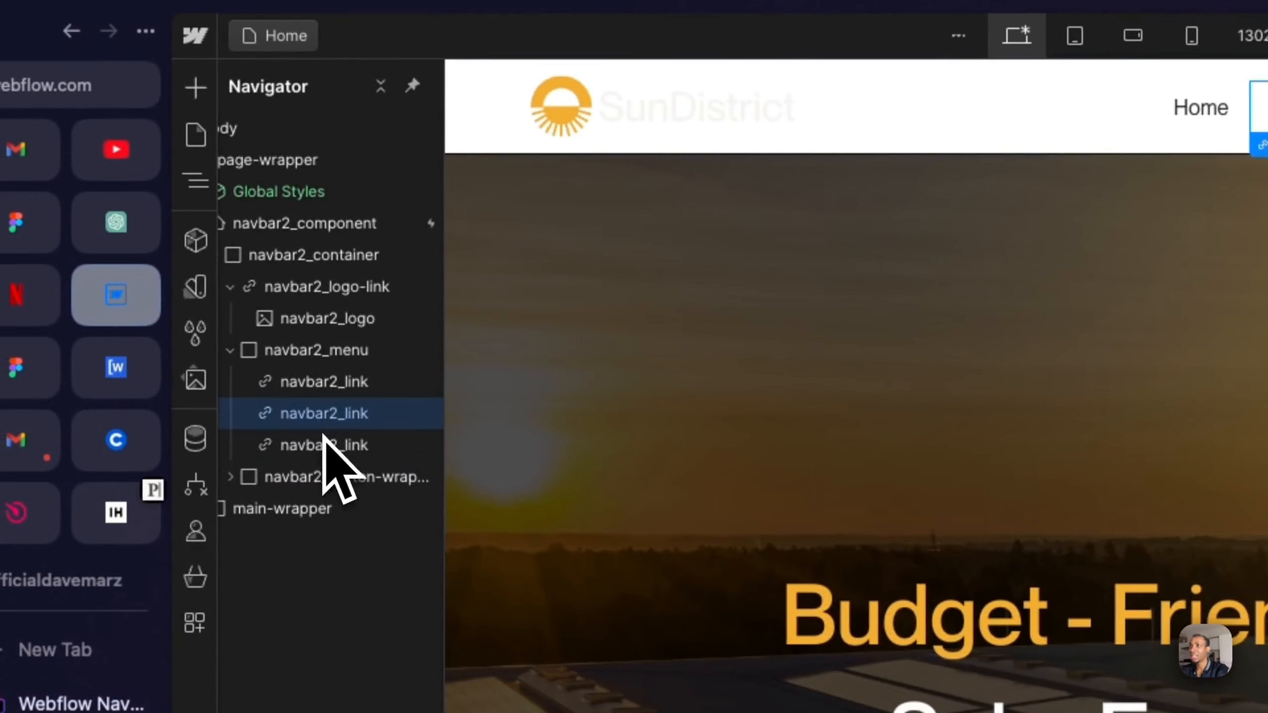
pyautogui.click(333, 446)
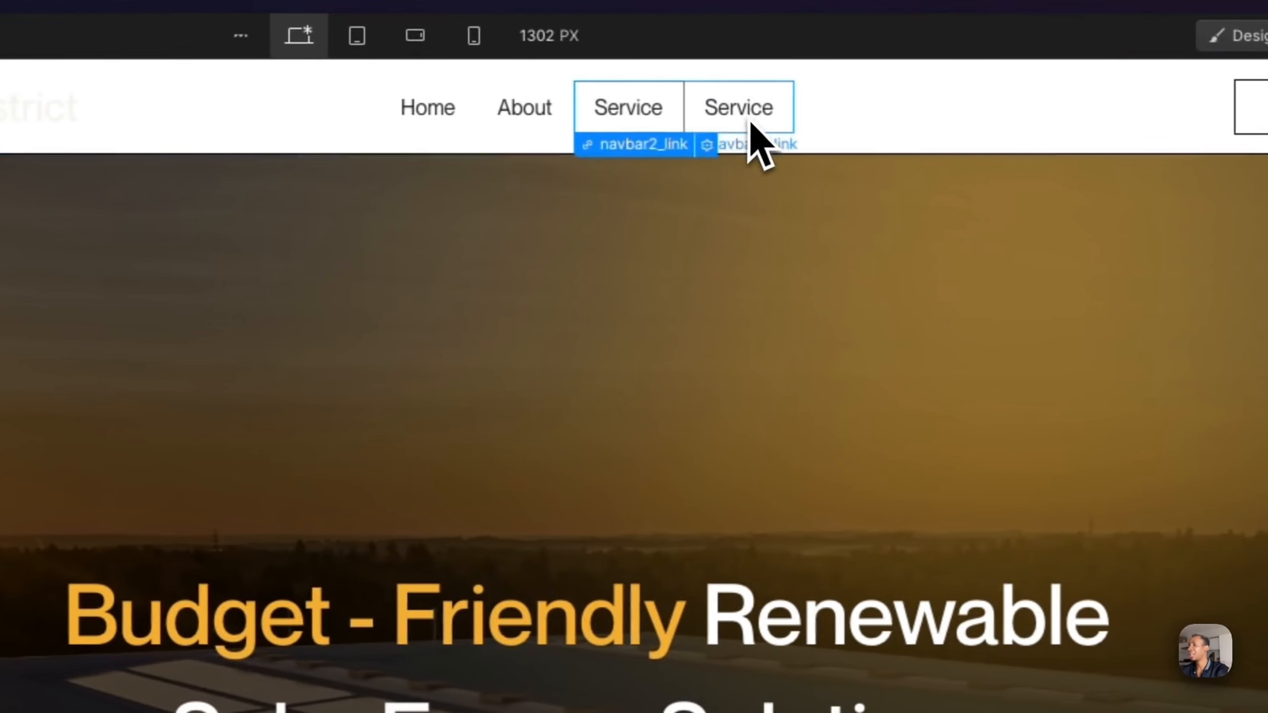
pyautogui.doubleClick(740, 115)
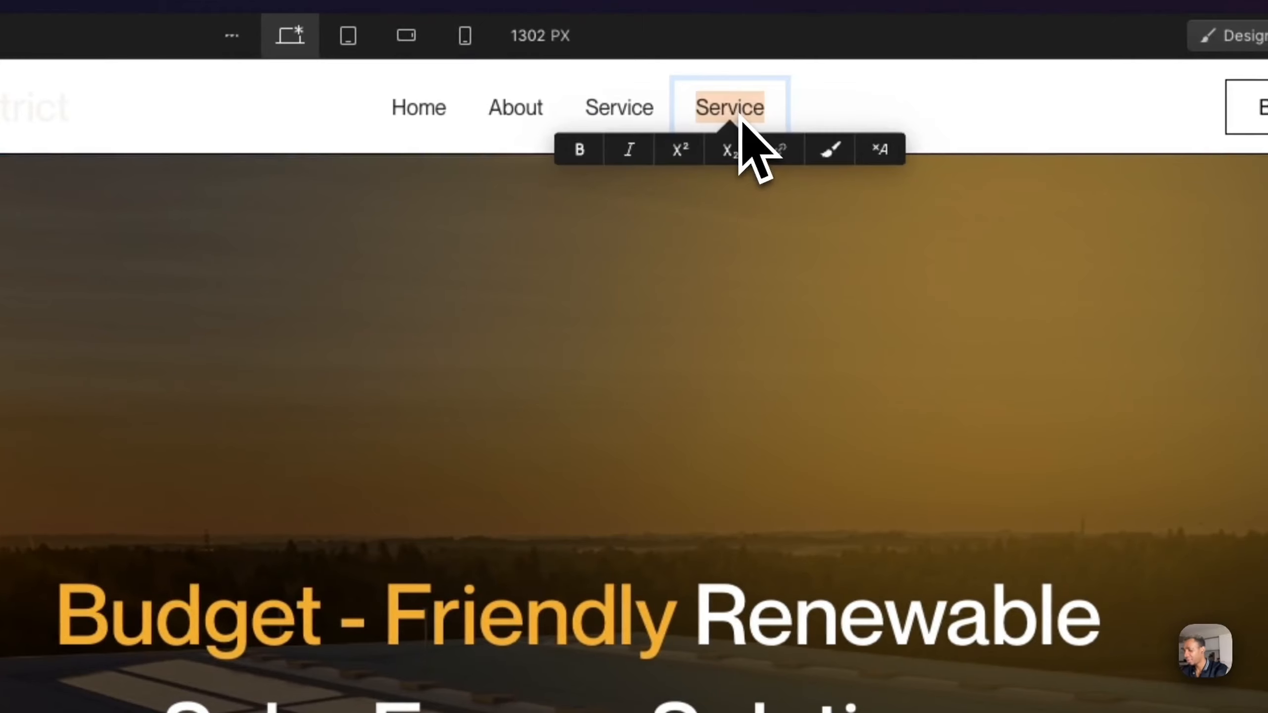
pyautogui.write('Project')
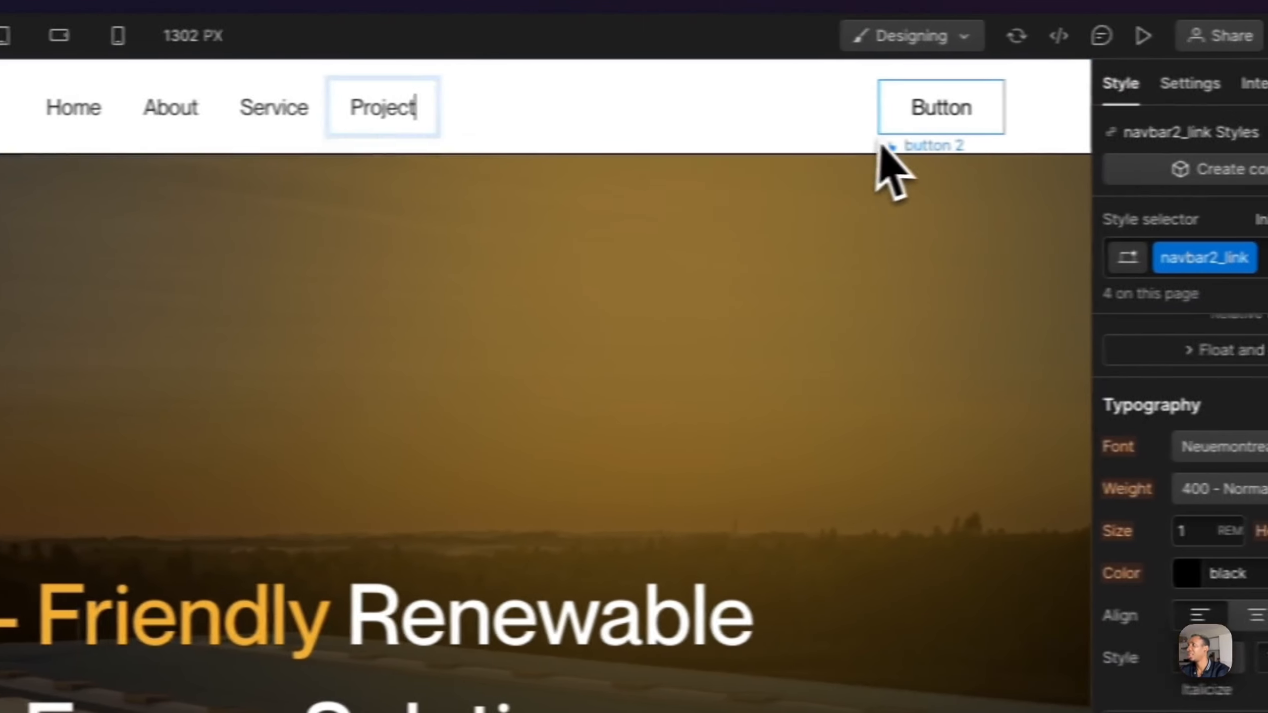
# - Replace the navbar's outlined Button with a copy of the hero's yellow Contact Us button
pyautogui.click(1250, 131)
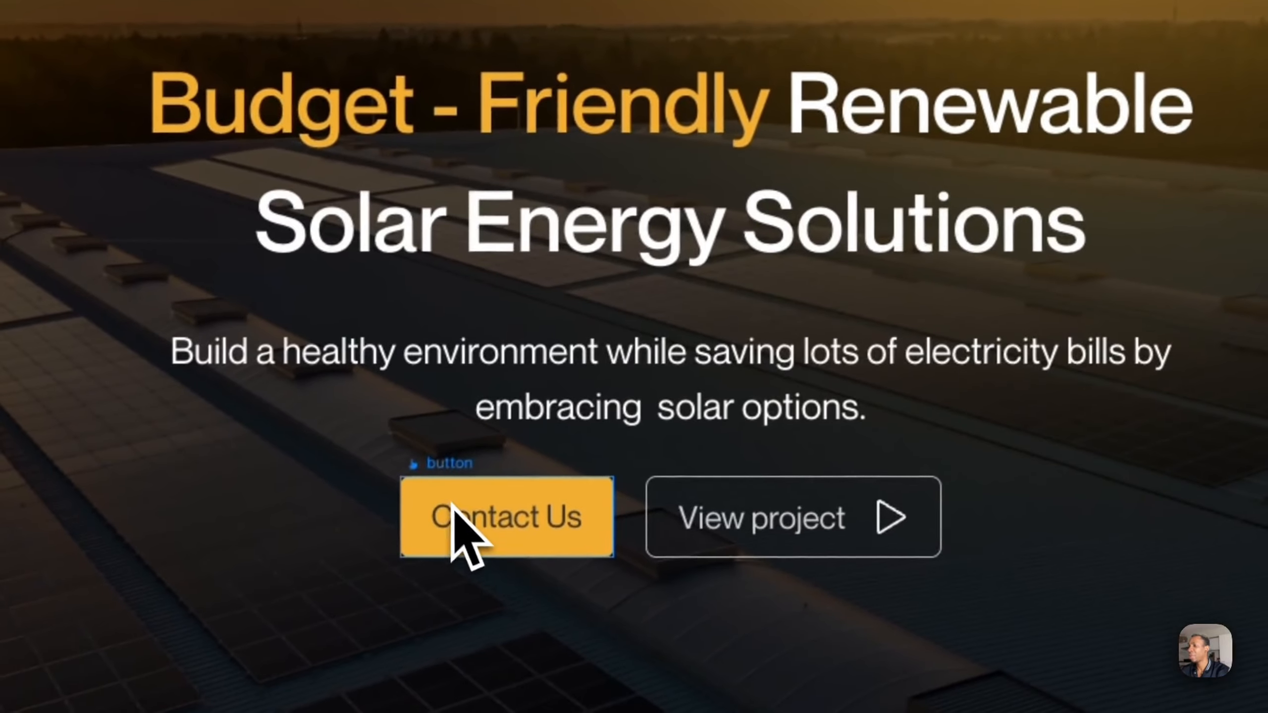
pyautogui.click(457, 520)
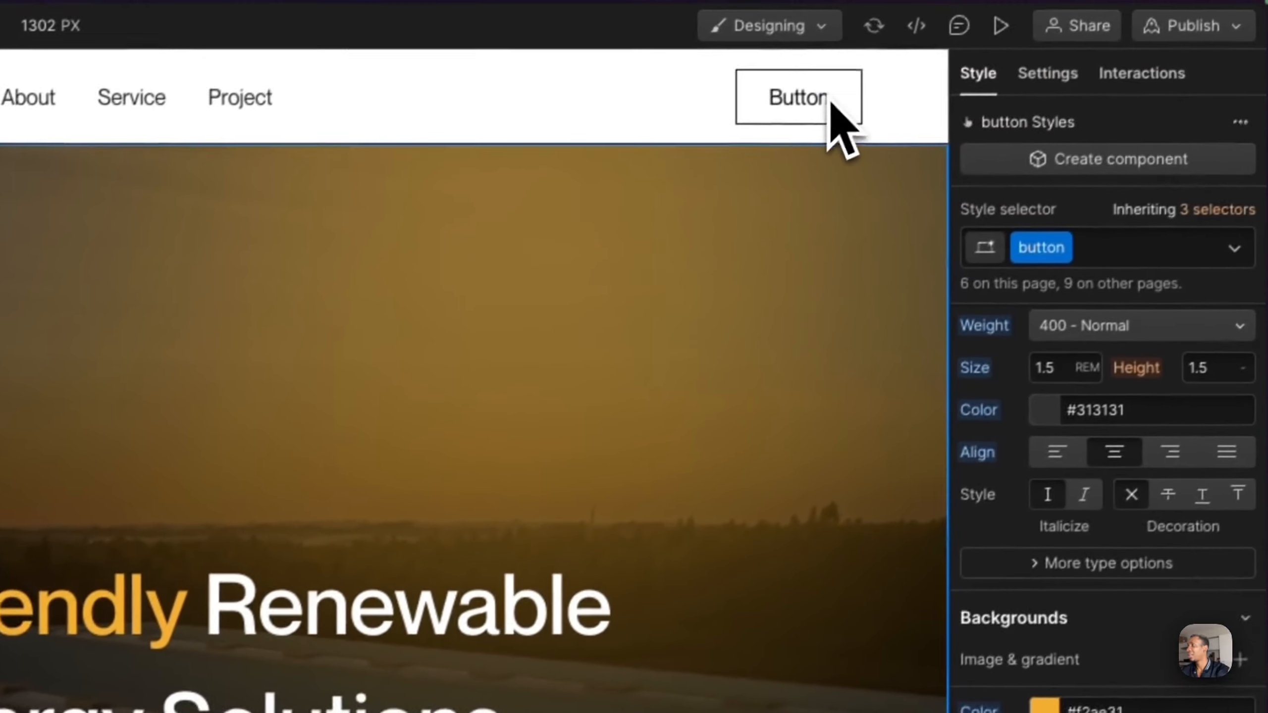
pyautogui.click(831, 122)
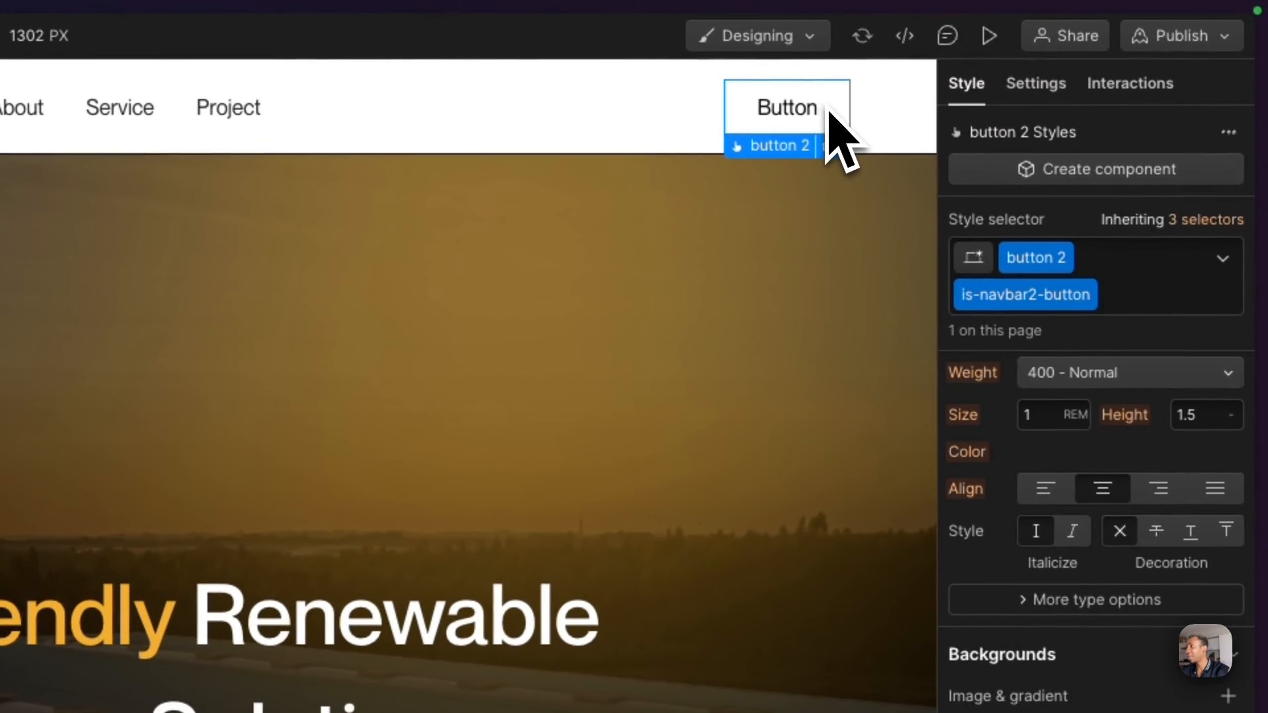
pyautogui.press('super+v')
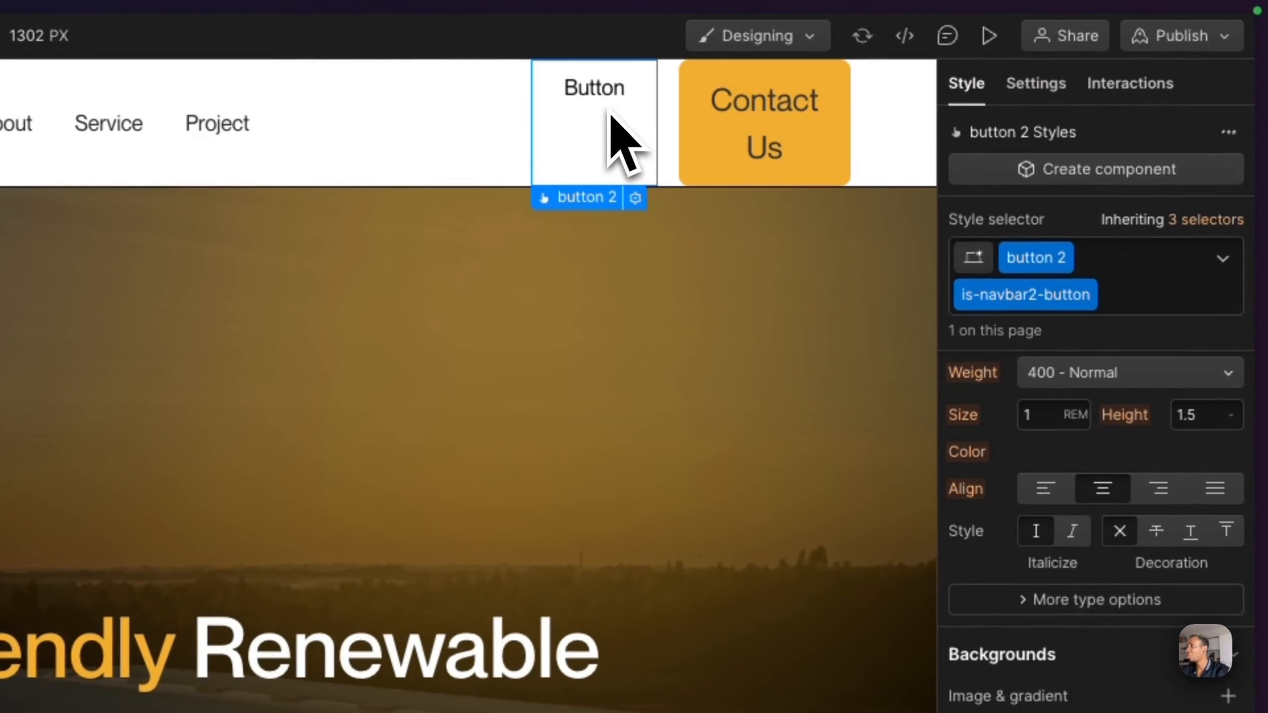
pyautogui.press('Delete')
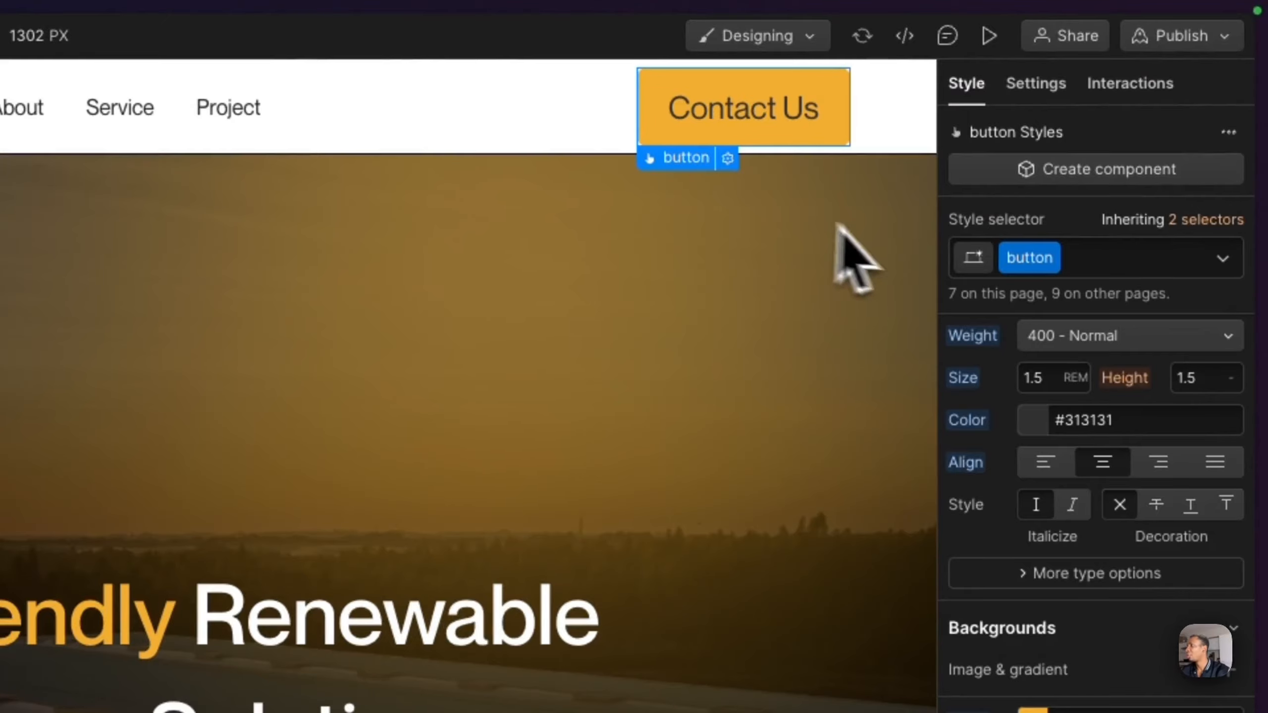
# - Add the existing is-small combo class to the navbar's Contact Us button
pyautogui.click(1118, 265)
pyautogui.write('isma')
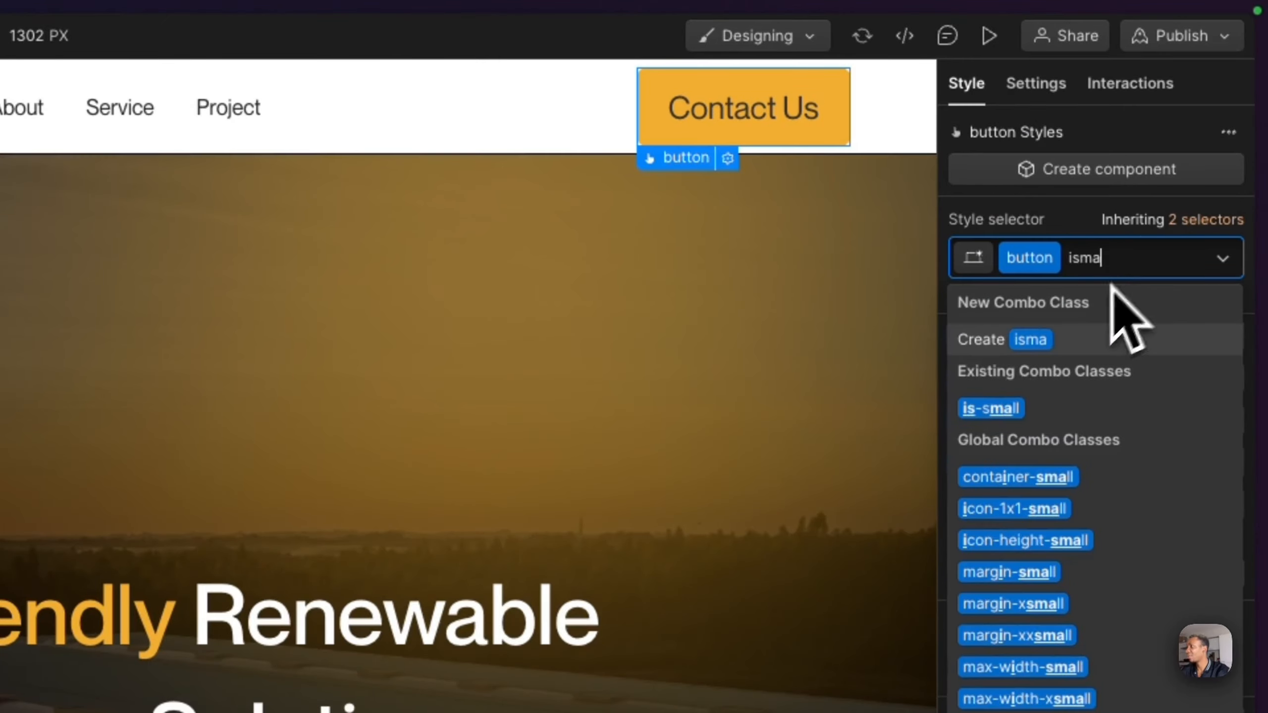
pyautogui.click(1044, 407)
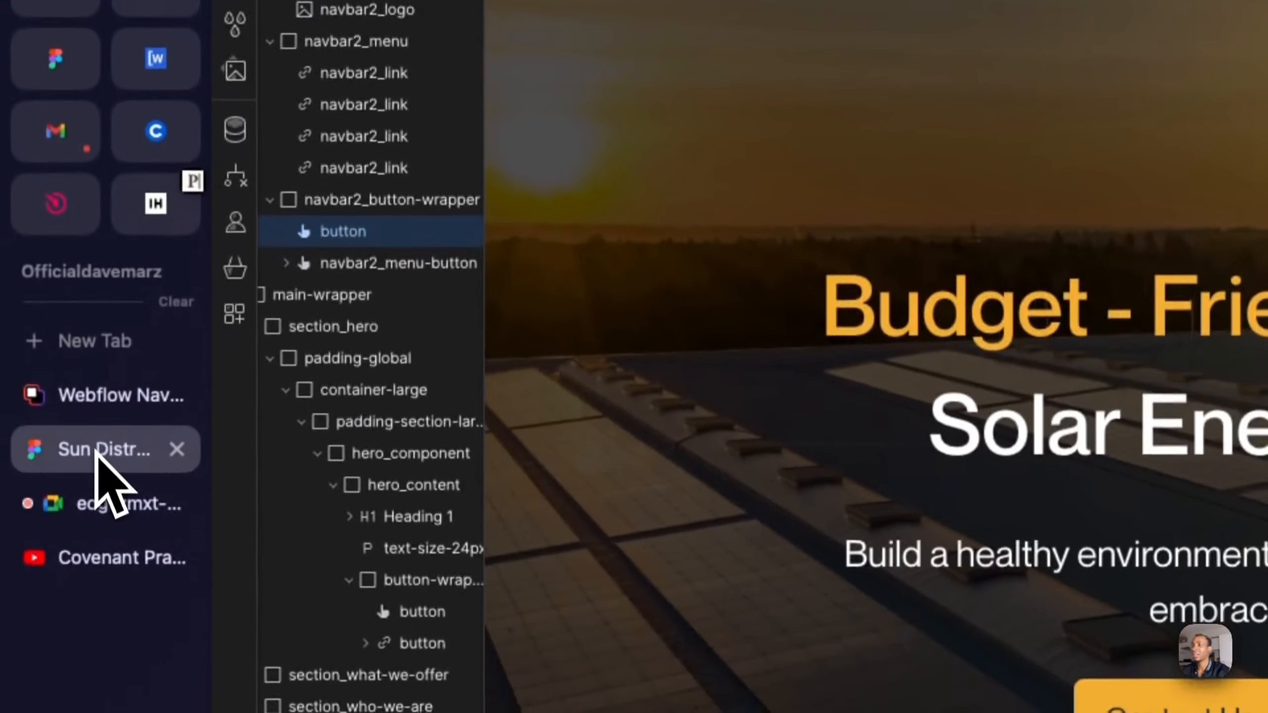
# - Check the button label in the Sun District Figma design, and change the Webflow navbar button's text to Get a Quote
pyautogui.click(100, 453)
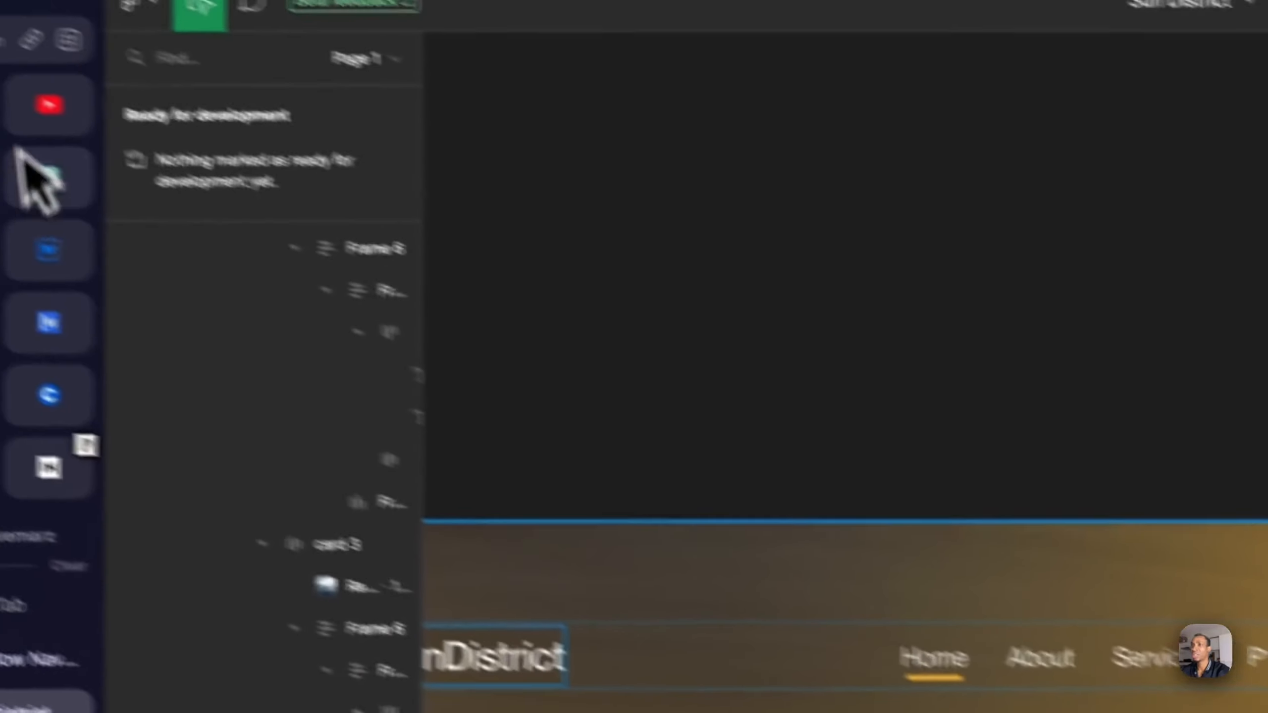
pyautogui.click(150, 290)
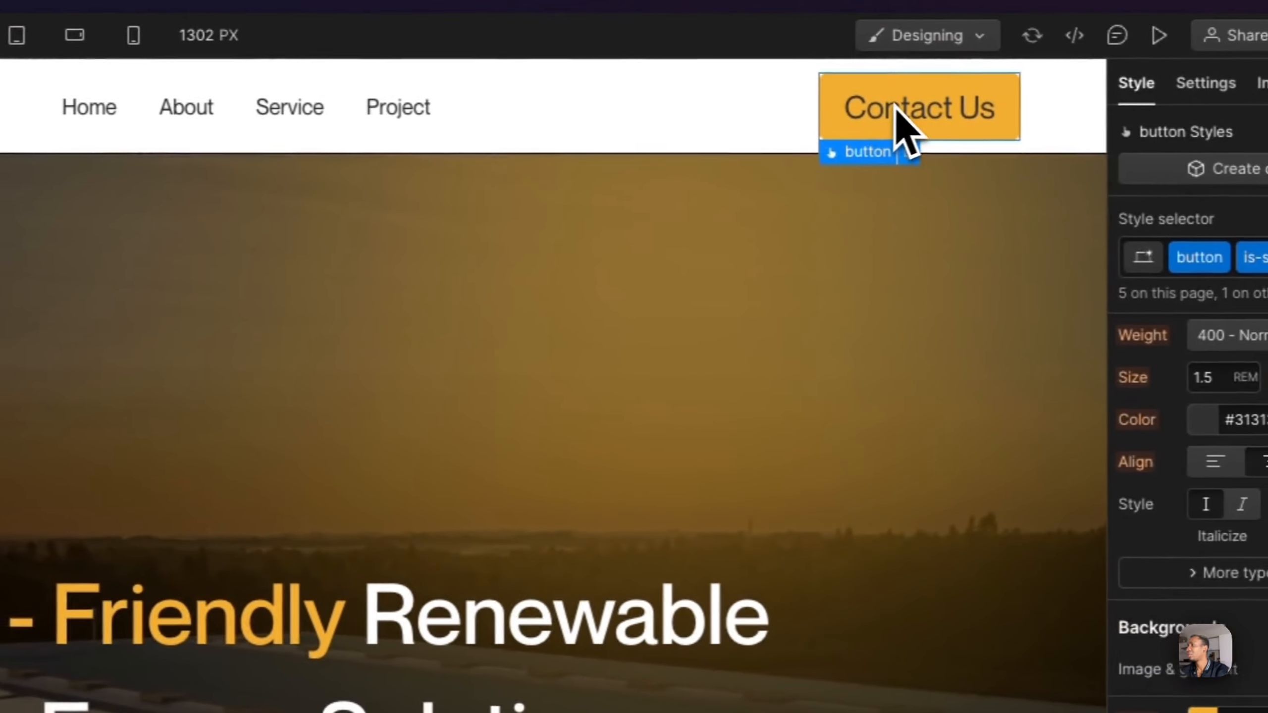
pyautogui.doubleClick(895, 107)
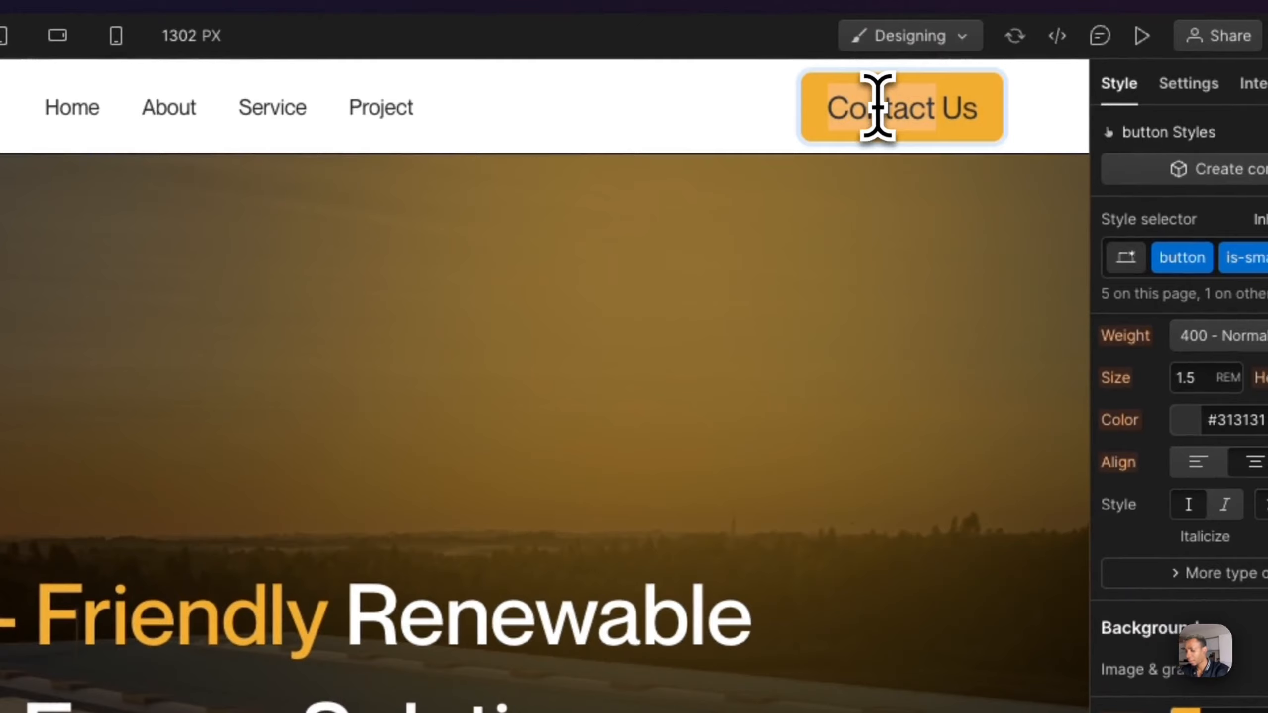
pyautogui.write('Get a quote')
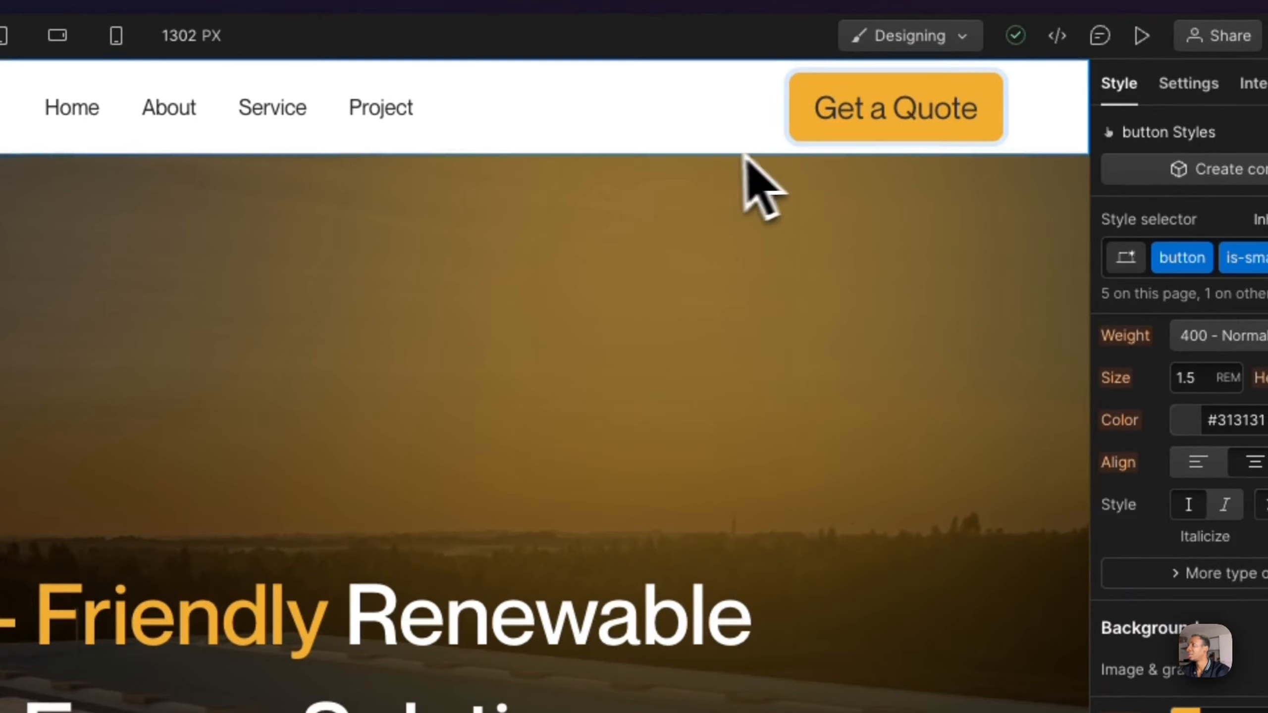
pyautogui.click(723, 152)
pyautogui.click(723, 152)
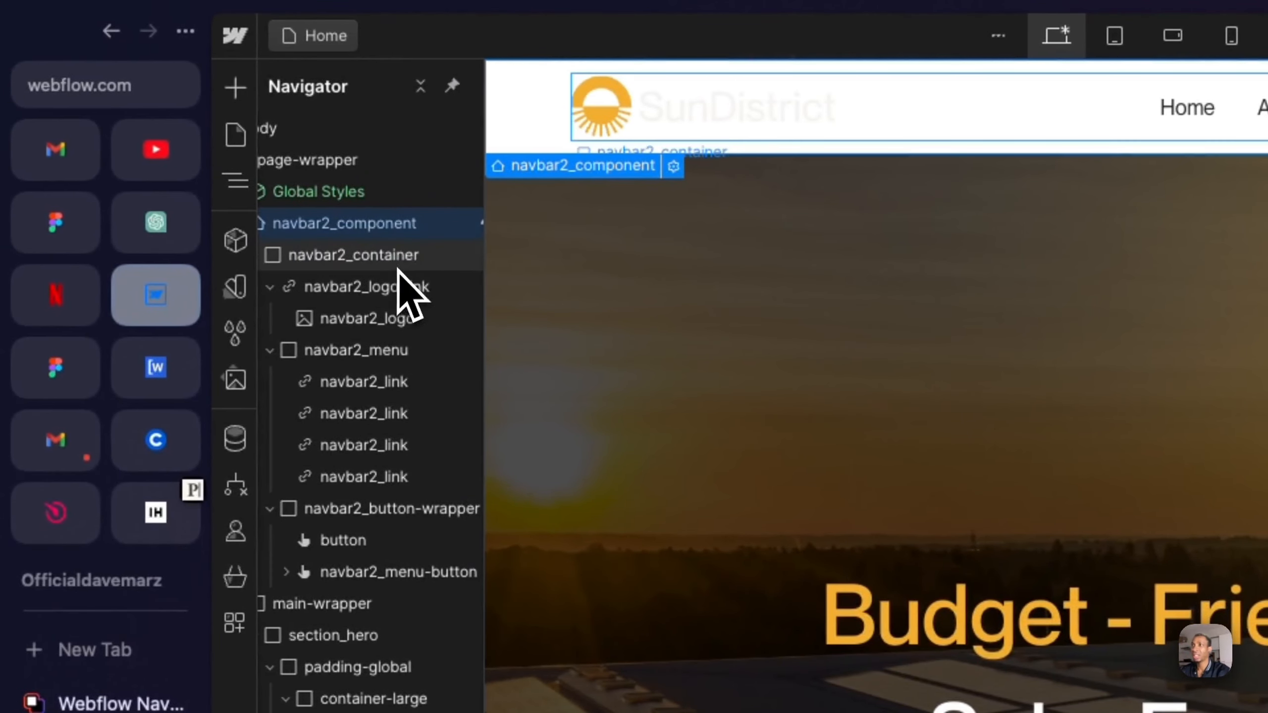
# - Preview the home page, and examine how the navbar sits above the hero section and behaves during scrolling
pyautogui.hscroll(-2, 349, 280)
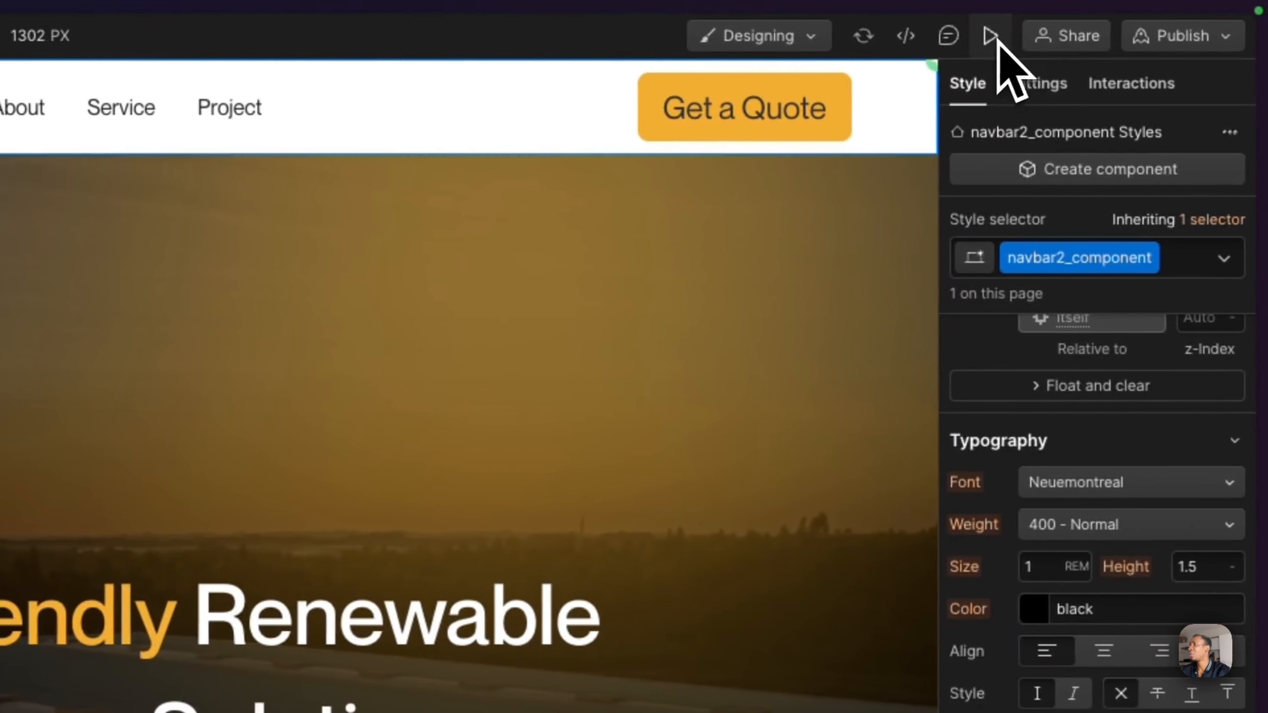
pyautogui.click(990, 36)
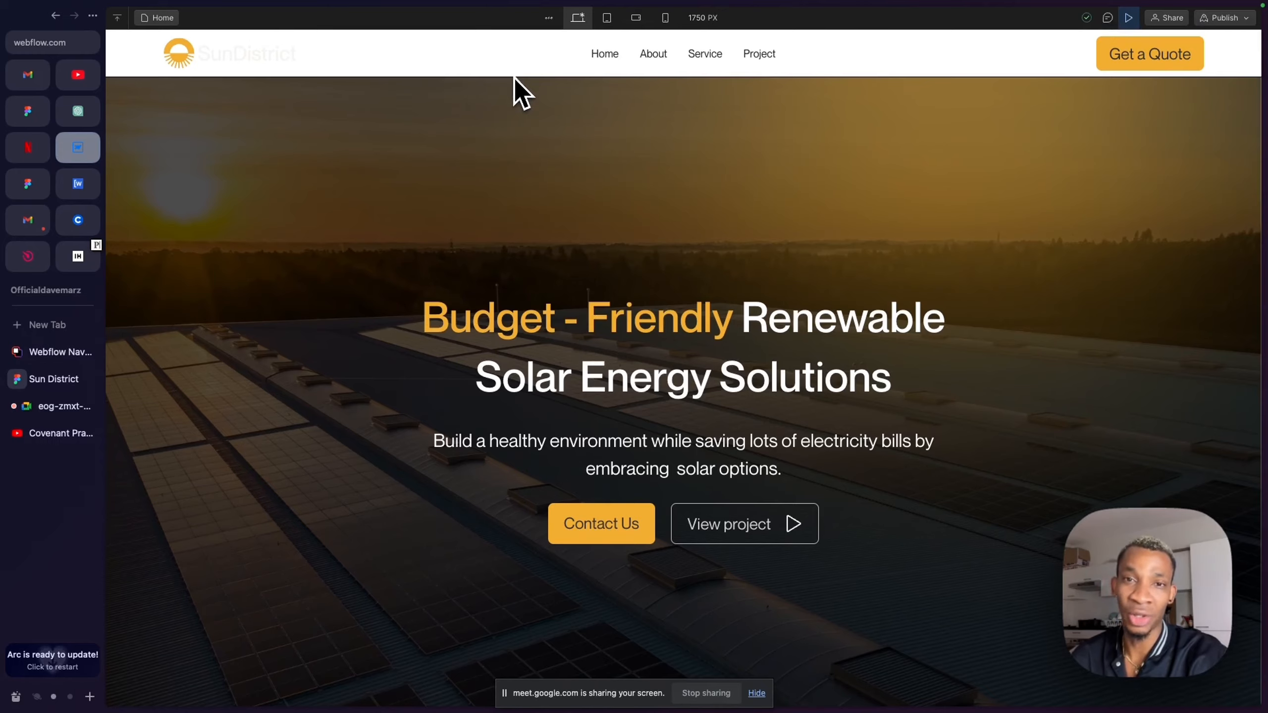
pyautogui.scroll(-2, 513, 77)
pyautogui.scroll(2, 513, 77)
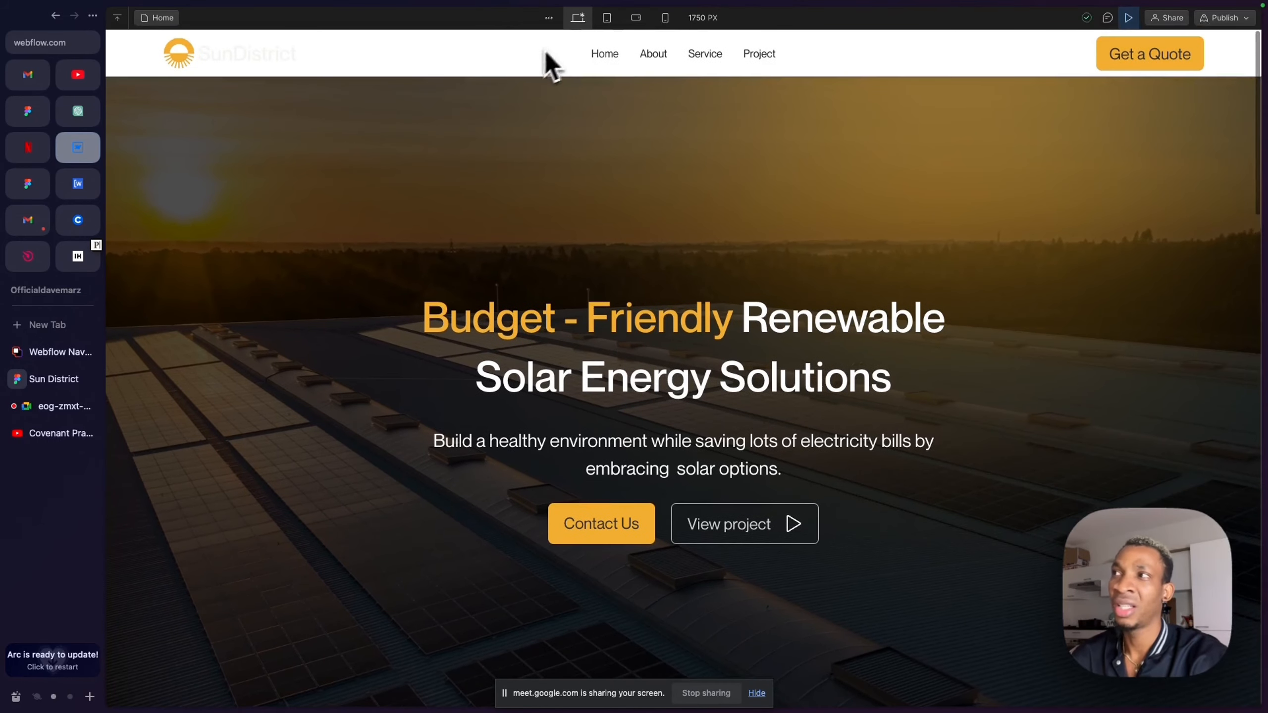
pyautogui.scroll(-2, 551, 144)
pyautogui.scroll(2, 552, 150)
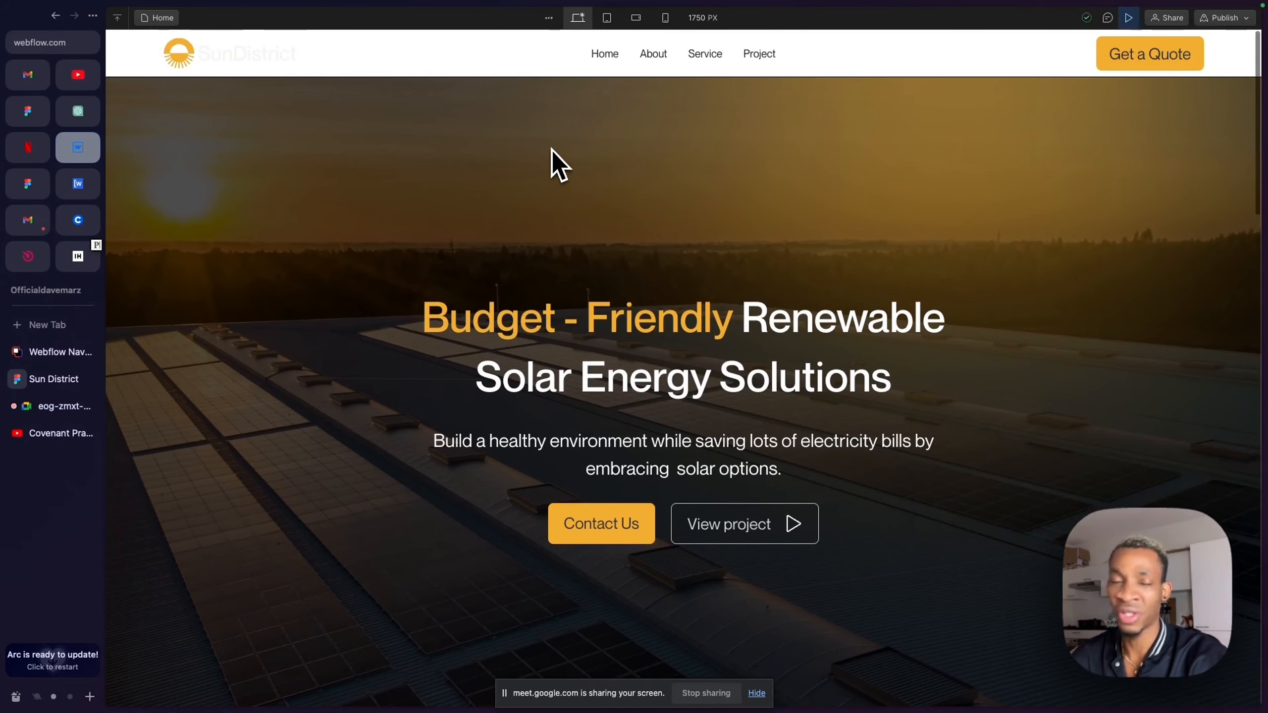
pyautogui.scroll(-5, 552, 149)
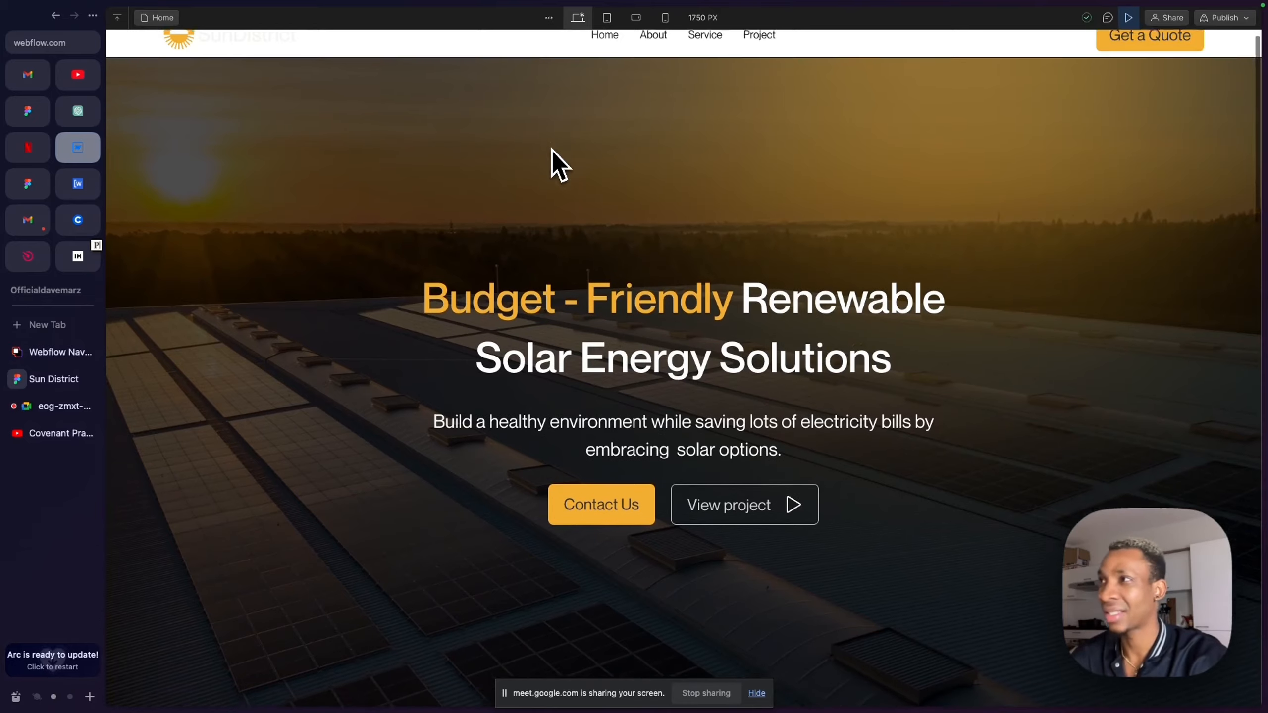
pyautogui.scroll(5, 549, 161)
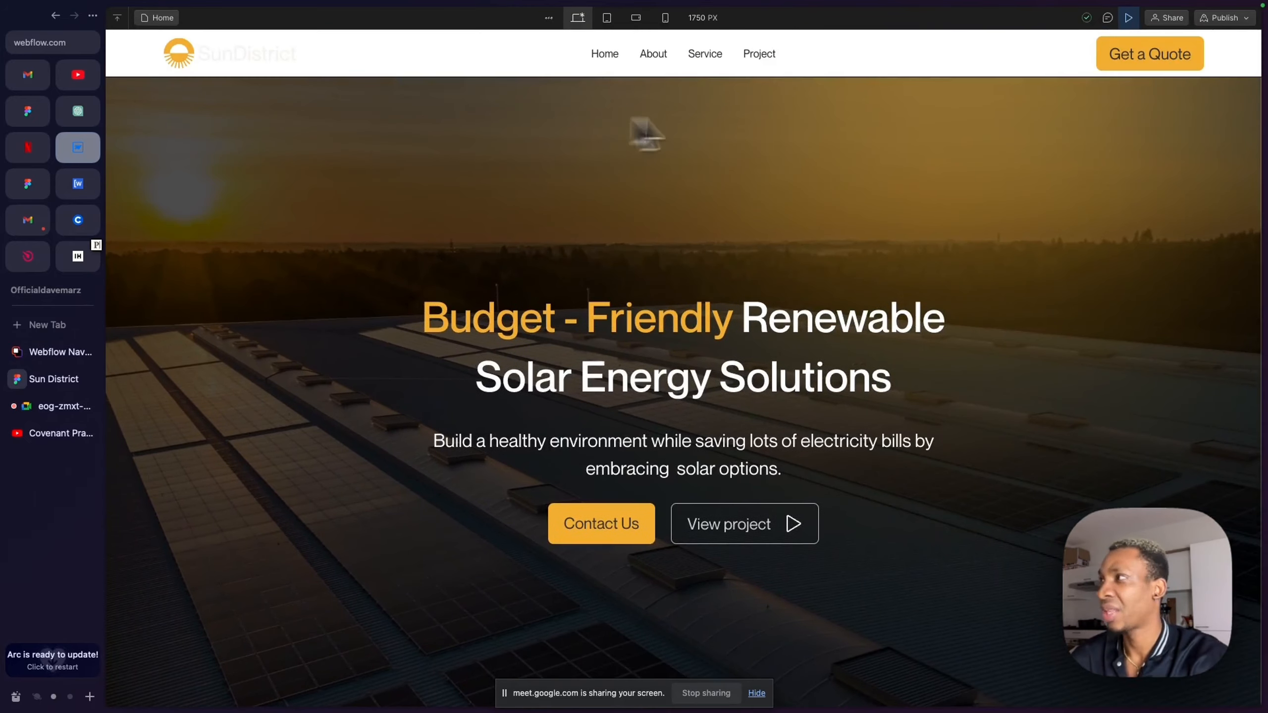
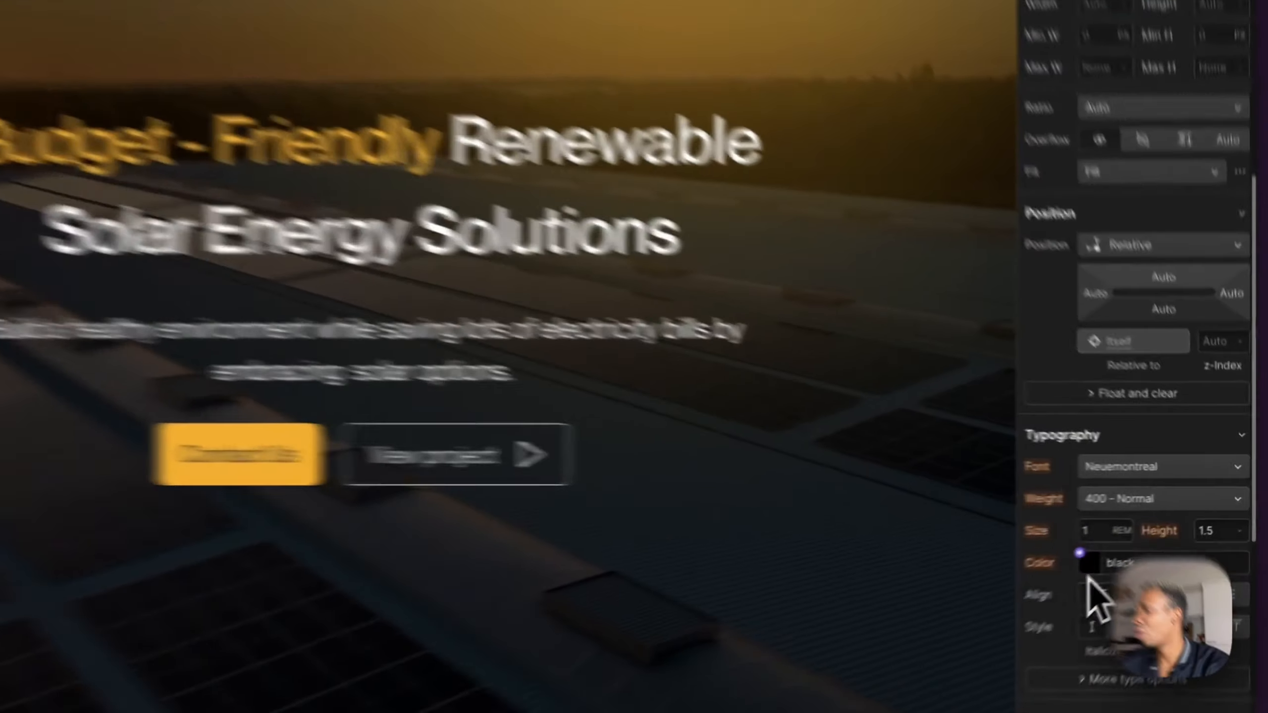
# - Set the navbar links' text color to white, and check the Home link's underline in the Sun District Figma design
pyautogui.click(1149, 536)
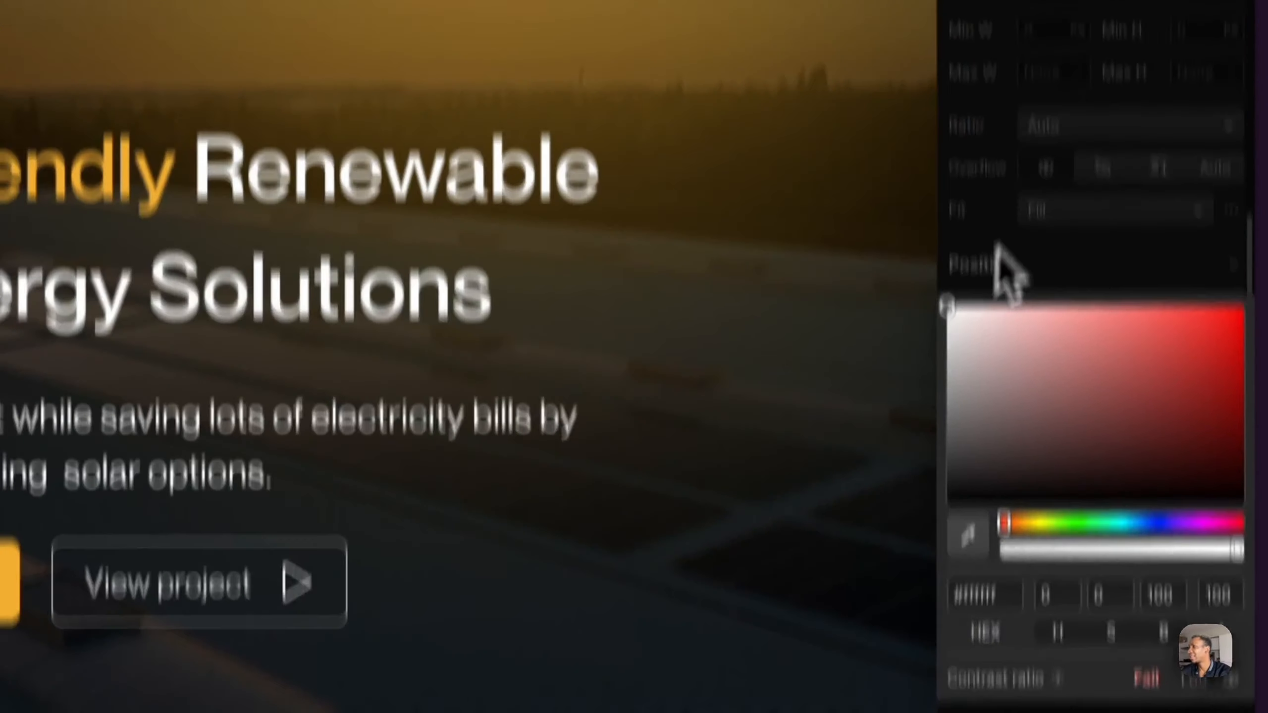
pyautogui.click(1015, 101)
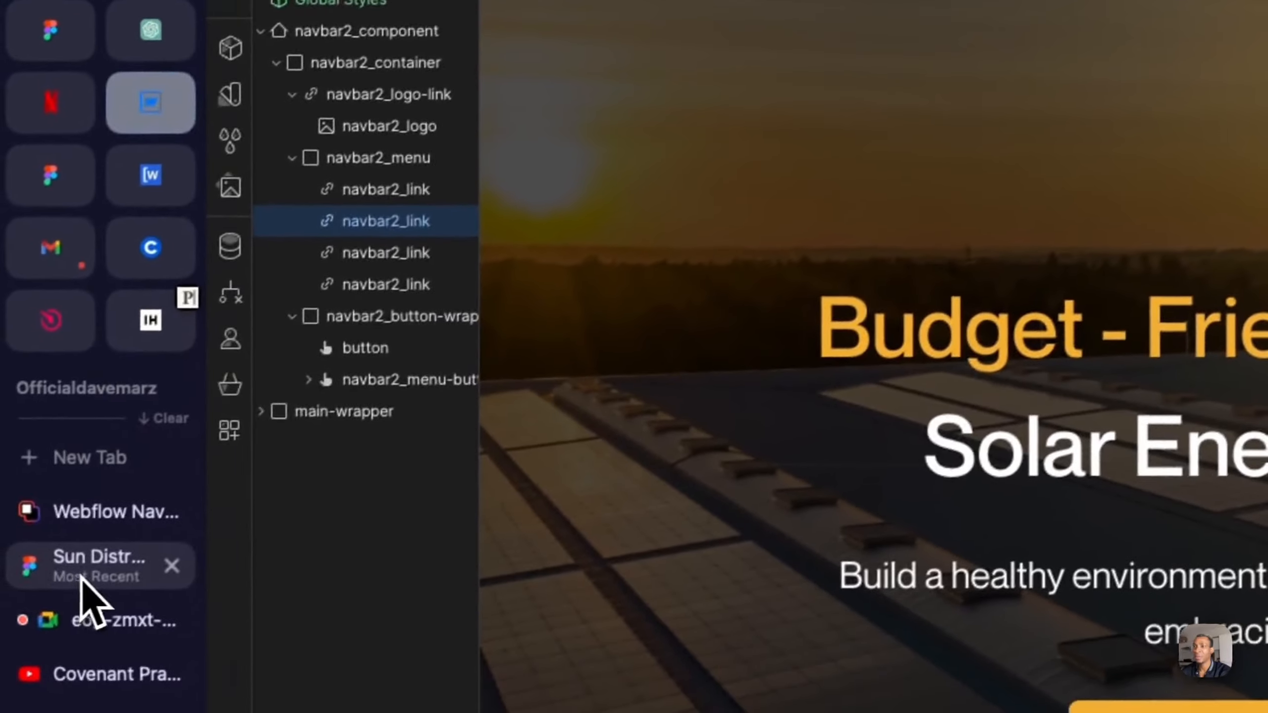
pyautogui.click(82, 578)
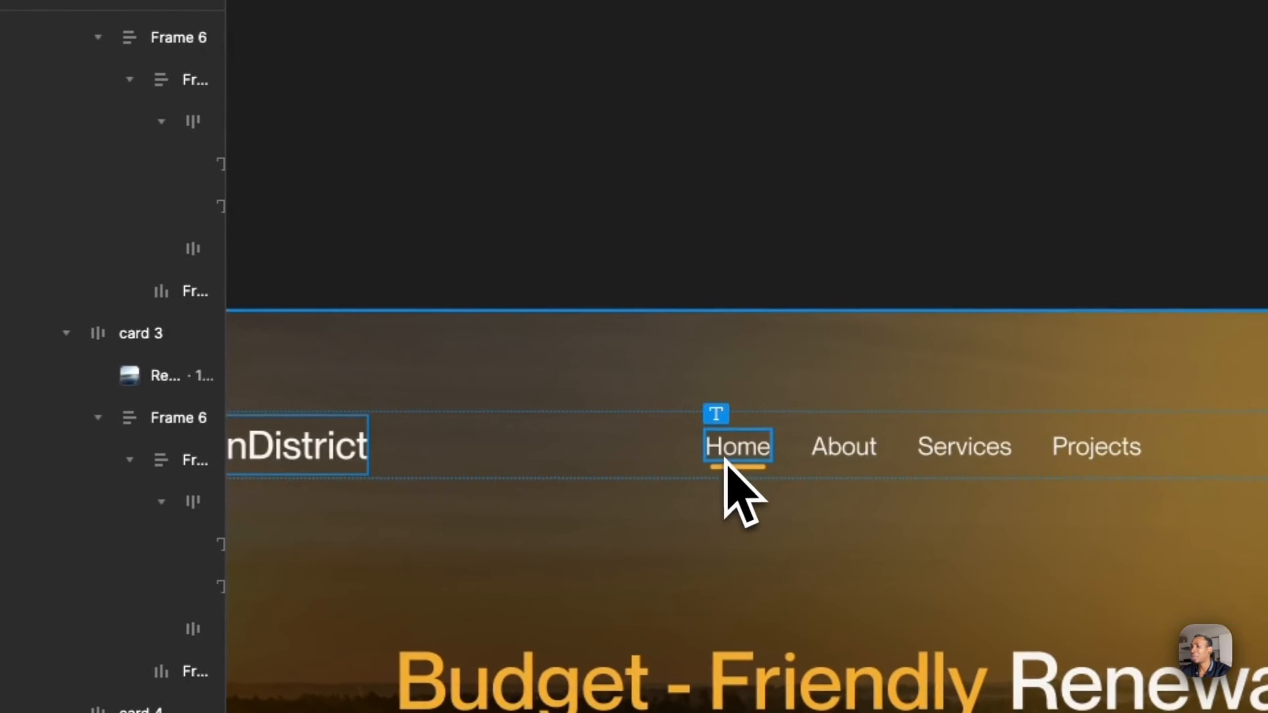
pyautogui.click(730, 469)
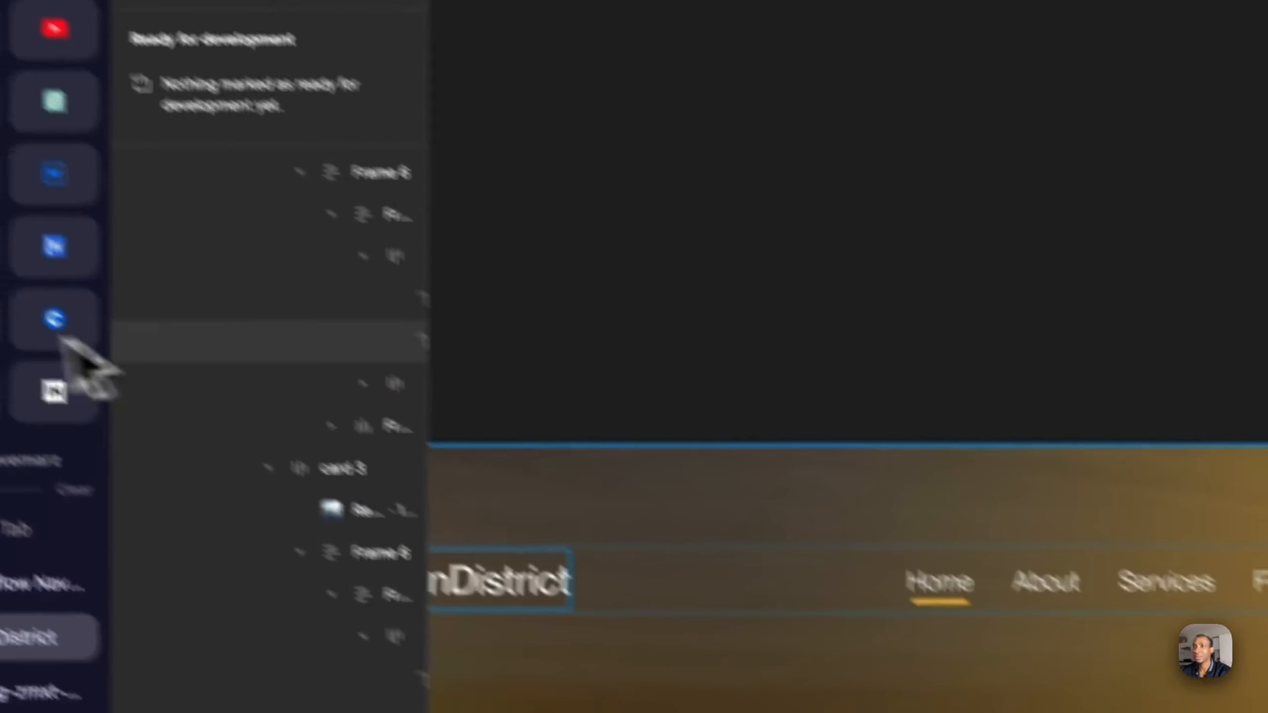
pyautogui.click(155, 246)
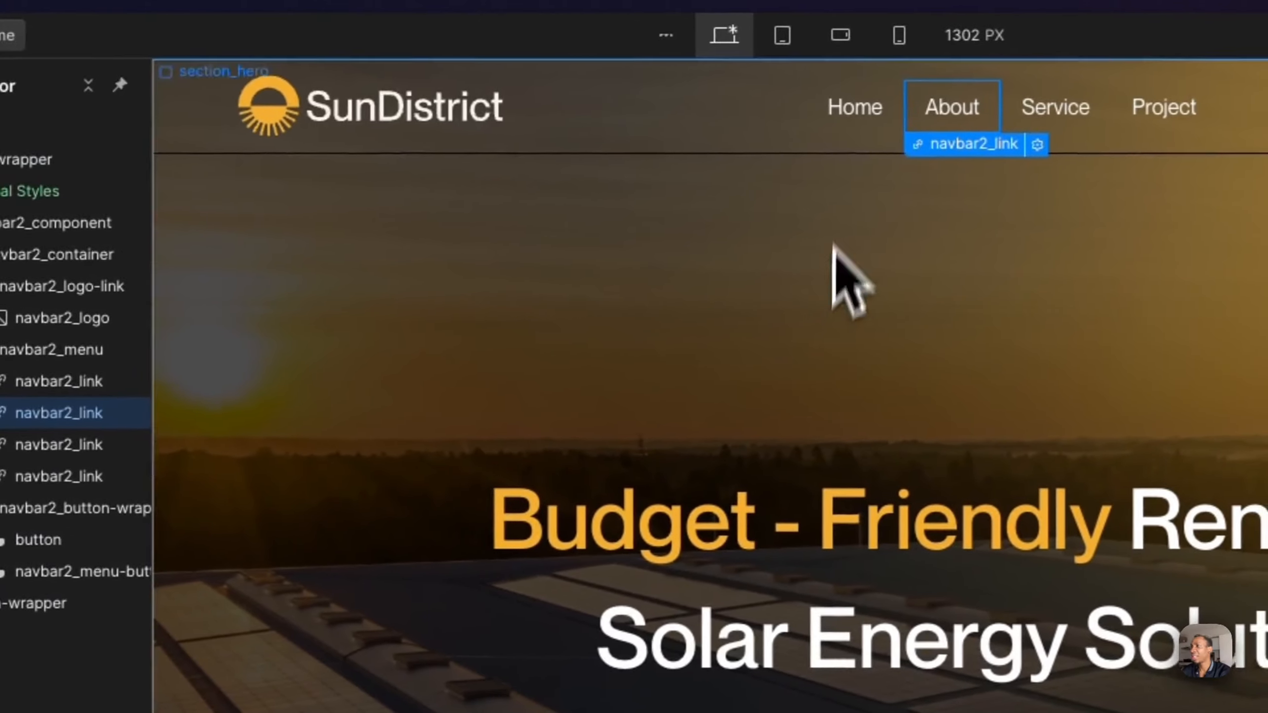
# - Give the navbar2_link Hover state a 1 px solid bottom border in #f2ae31, sampled from the hero's Contact Us button
pyautogui.click(896, 106)
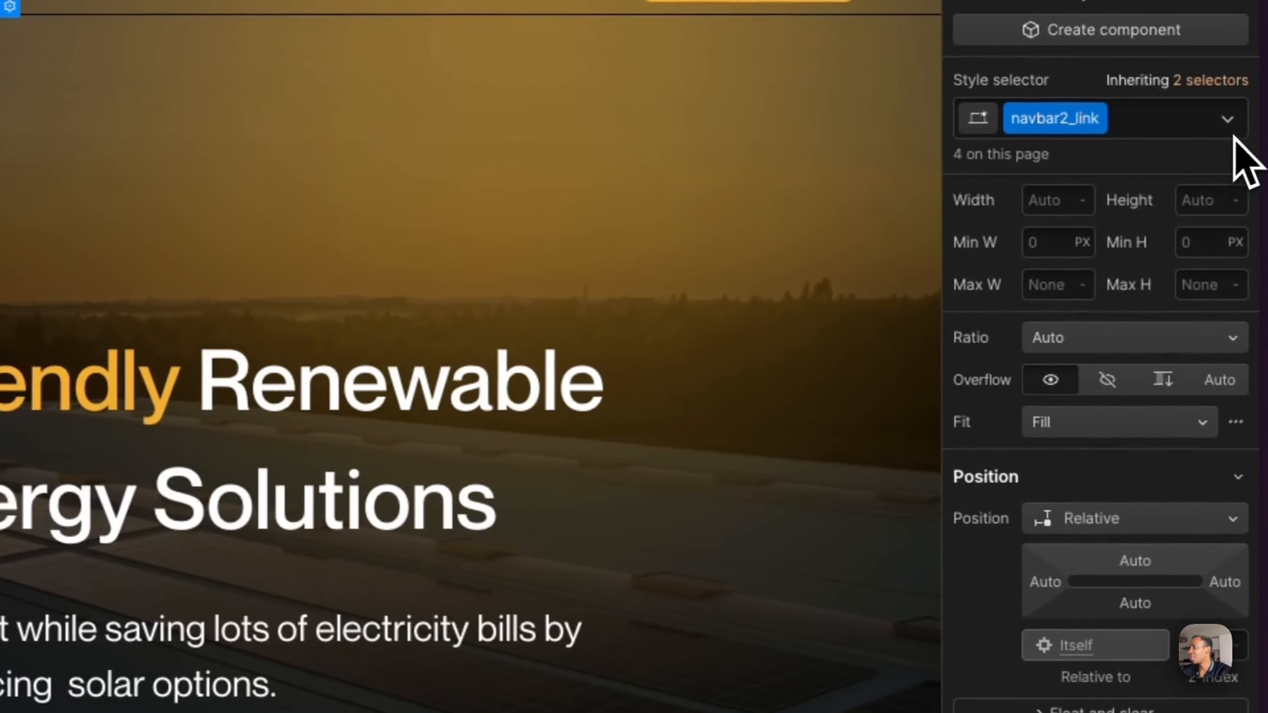
pyautogui.click(1233, 133)
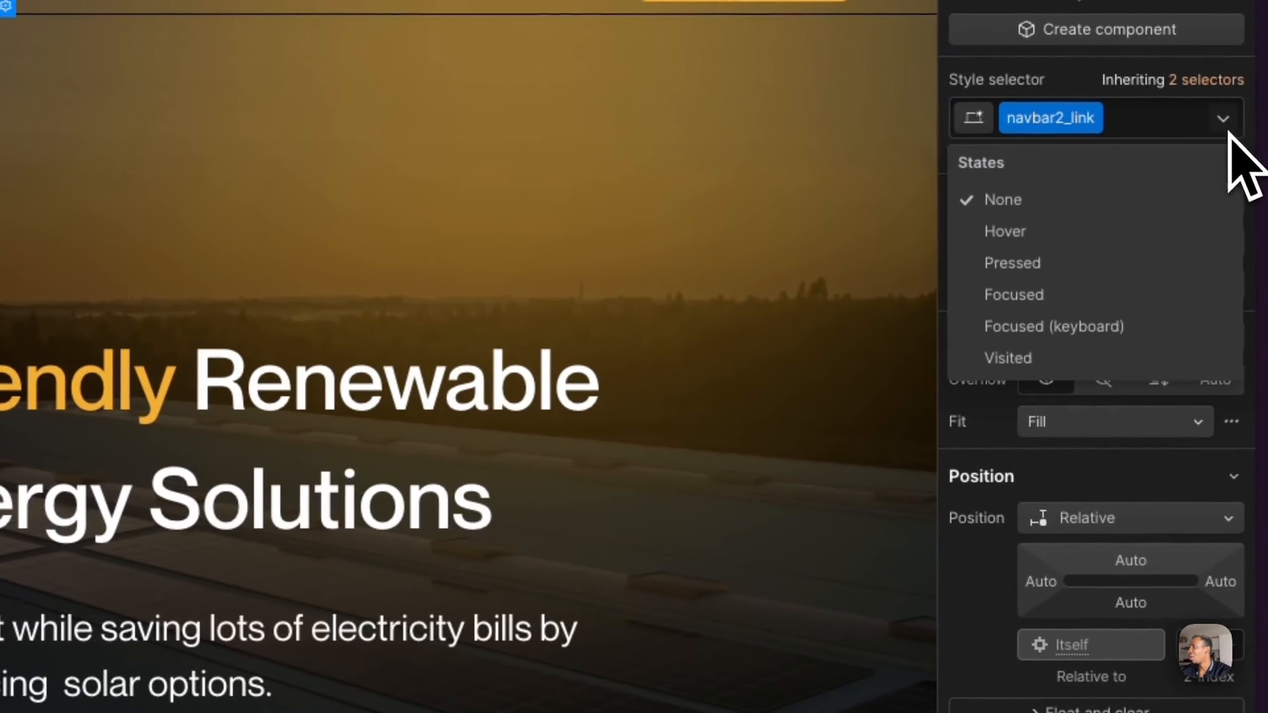
pyautogui.click(1058, 231)
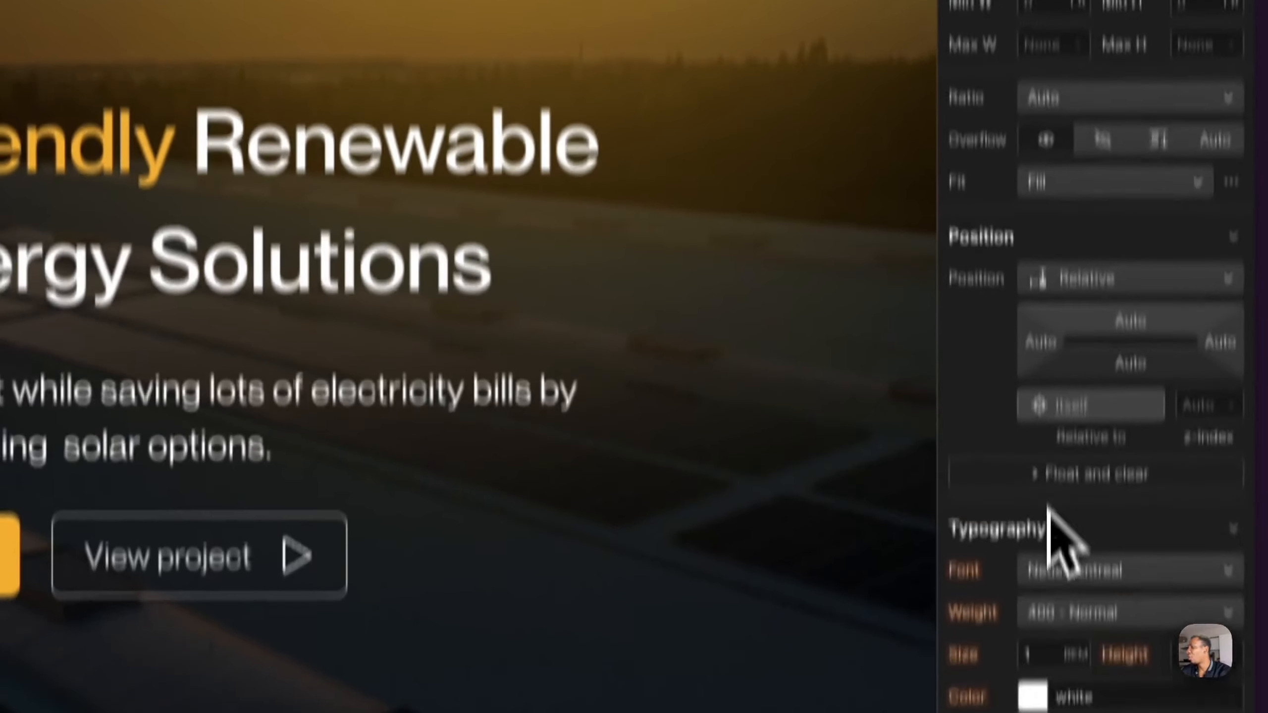
pyautogui.scroll(-7, 1050, 508)
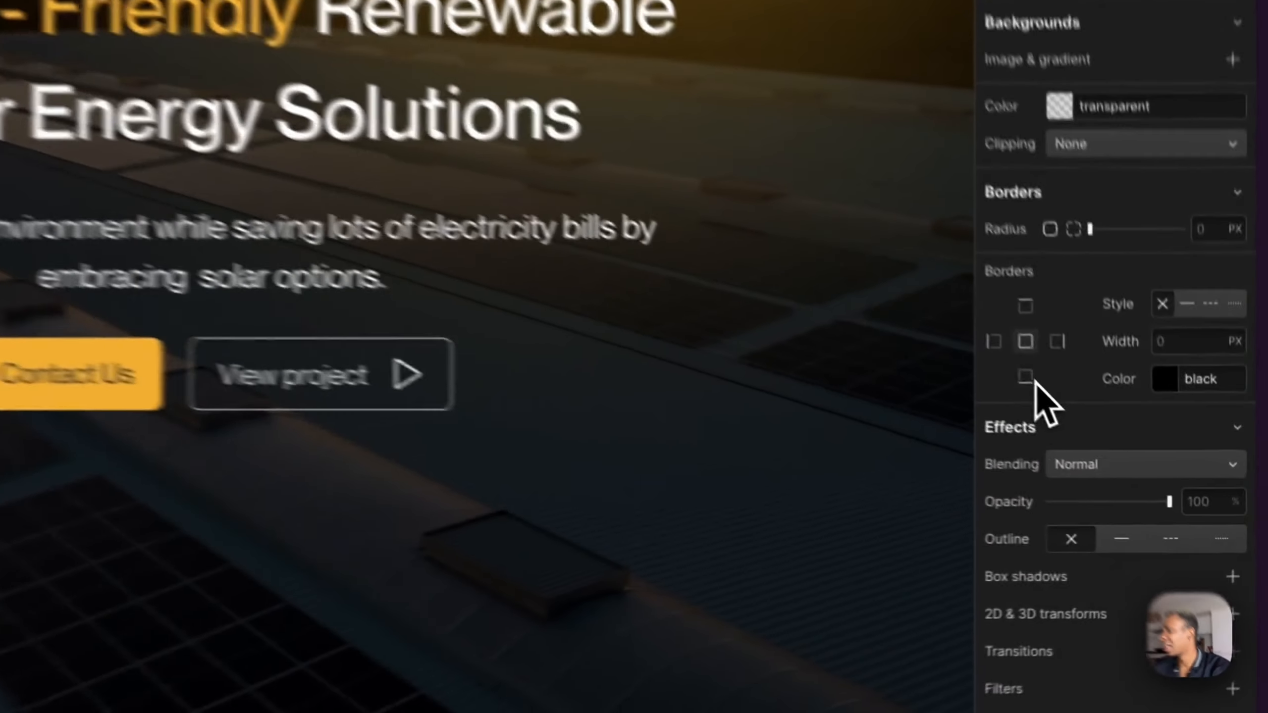
pyautogui.click(1164, 378)
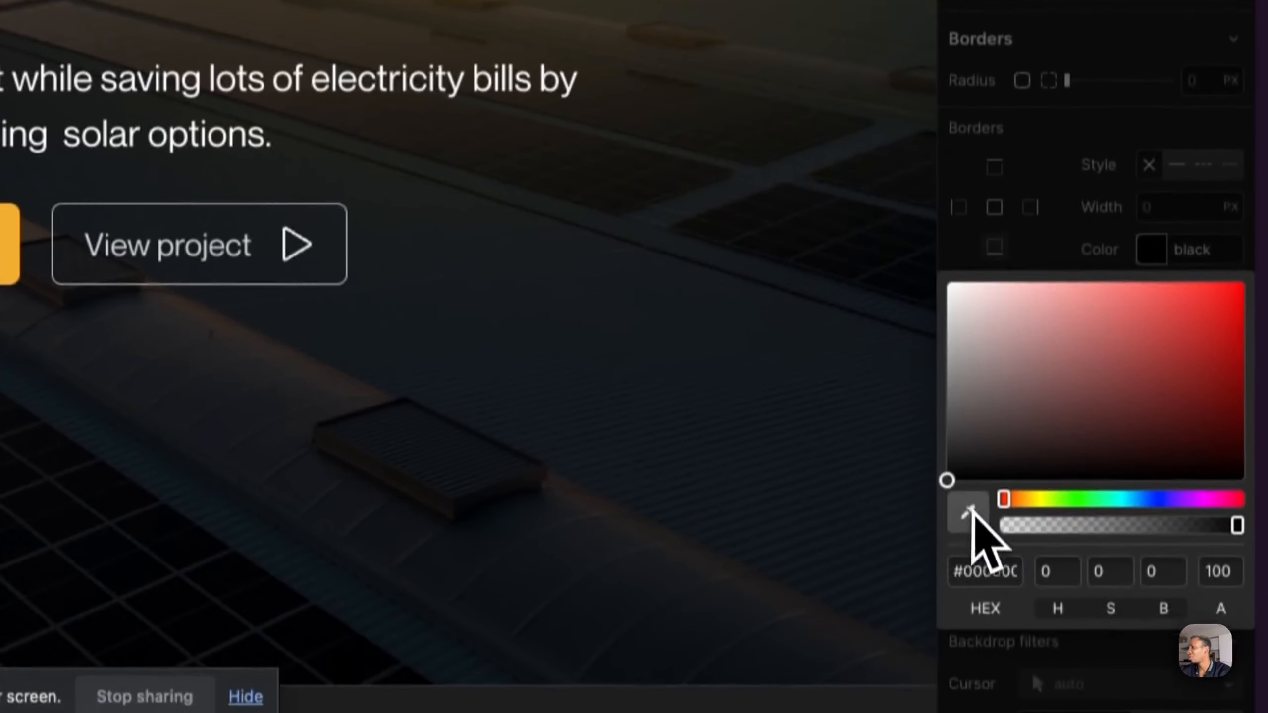
pyautogui.click(967, 614)
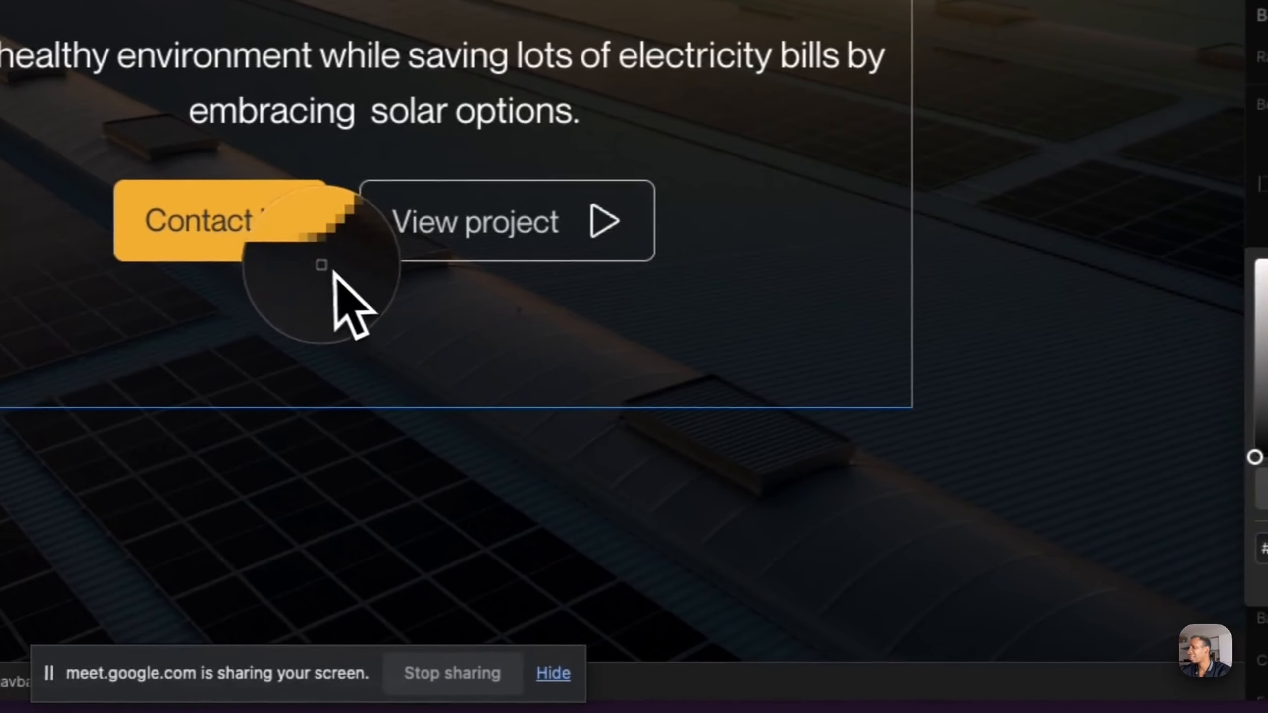
pyautogui.click(321, 264)
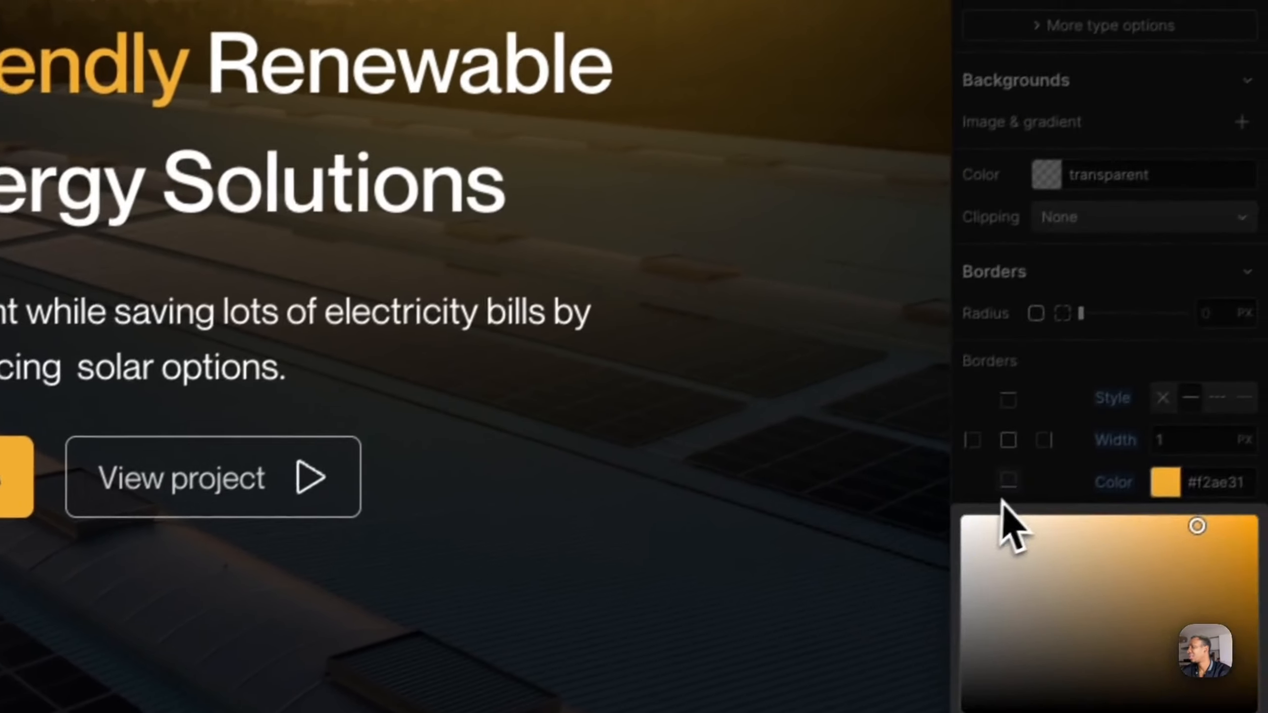
pyautogui.click(1003, 499)
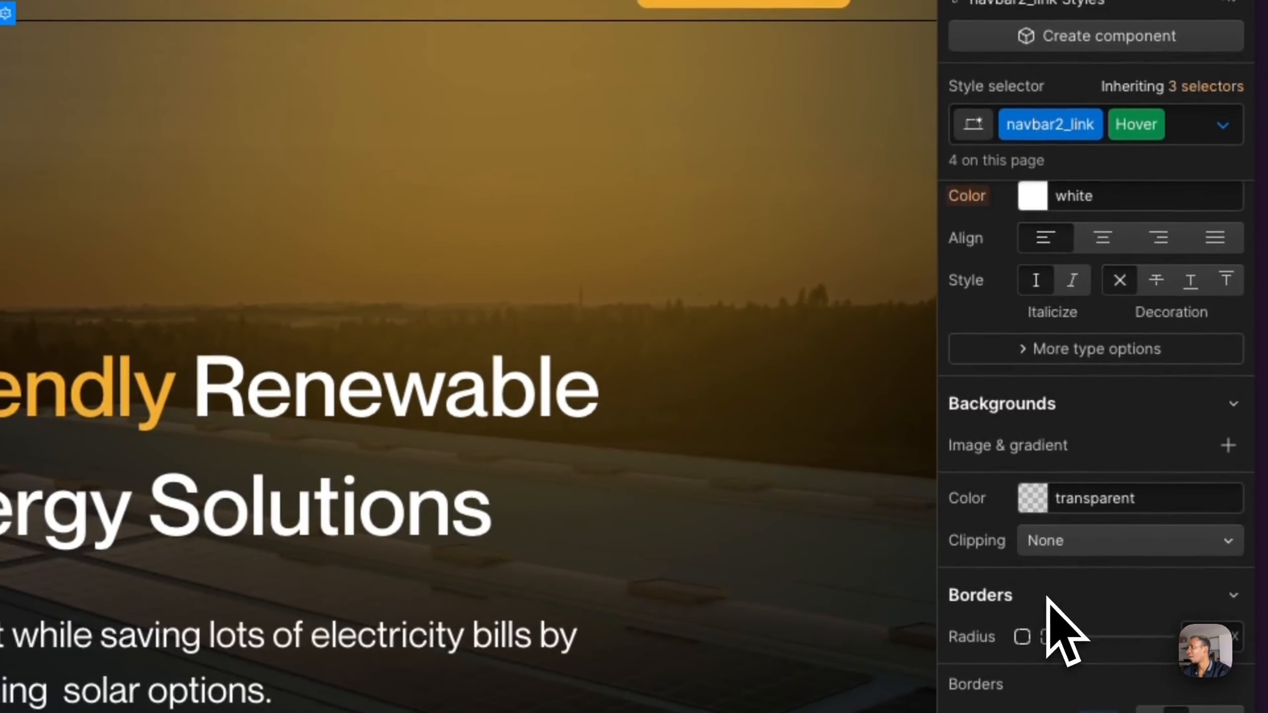
# - Add an All Properties transition to the base navbar2_link style, and preview the links' hover effect
pyautogui.scroll(3, 1063, 634)
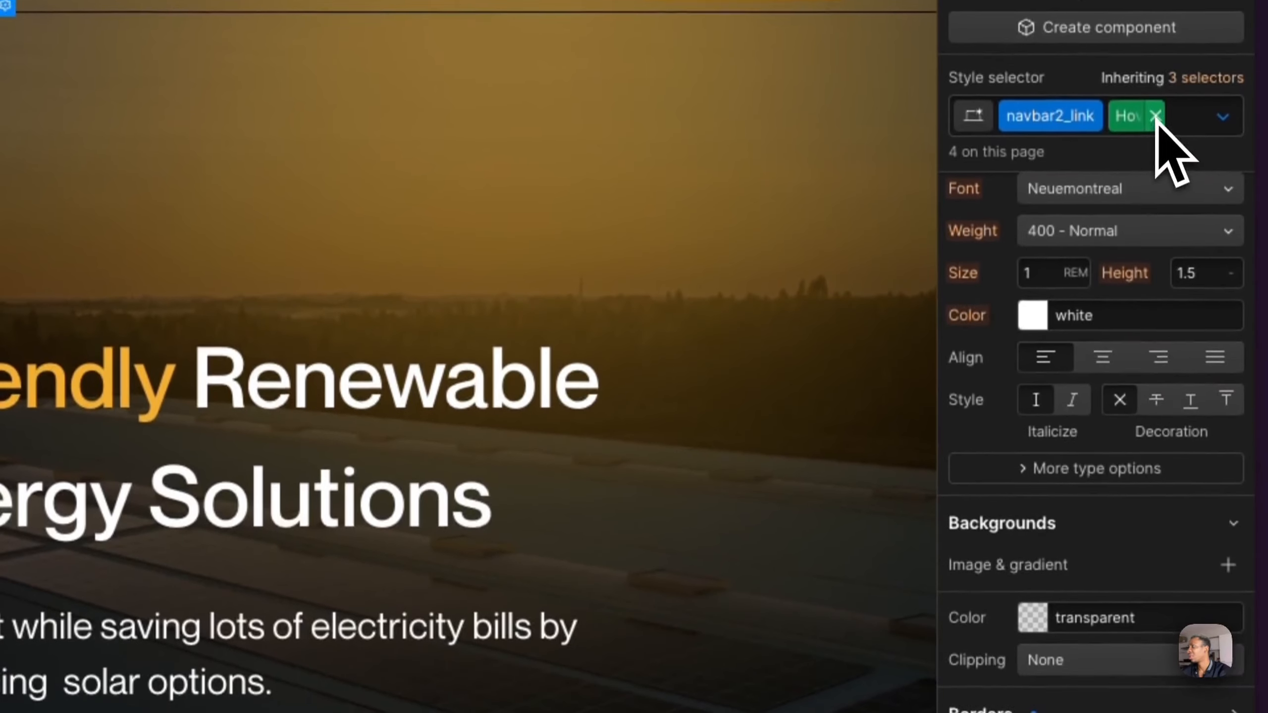
pyautogui.click(1154, 116)
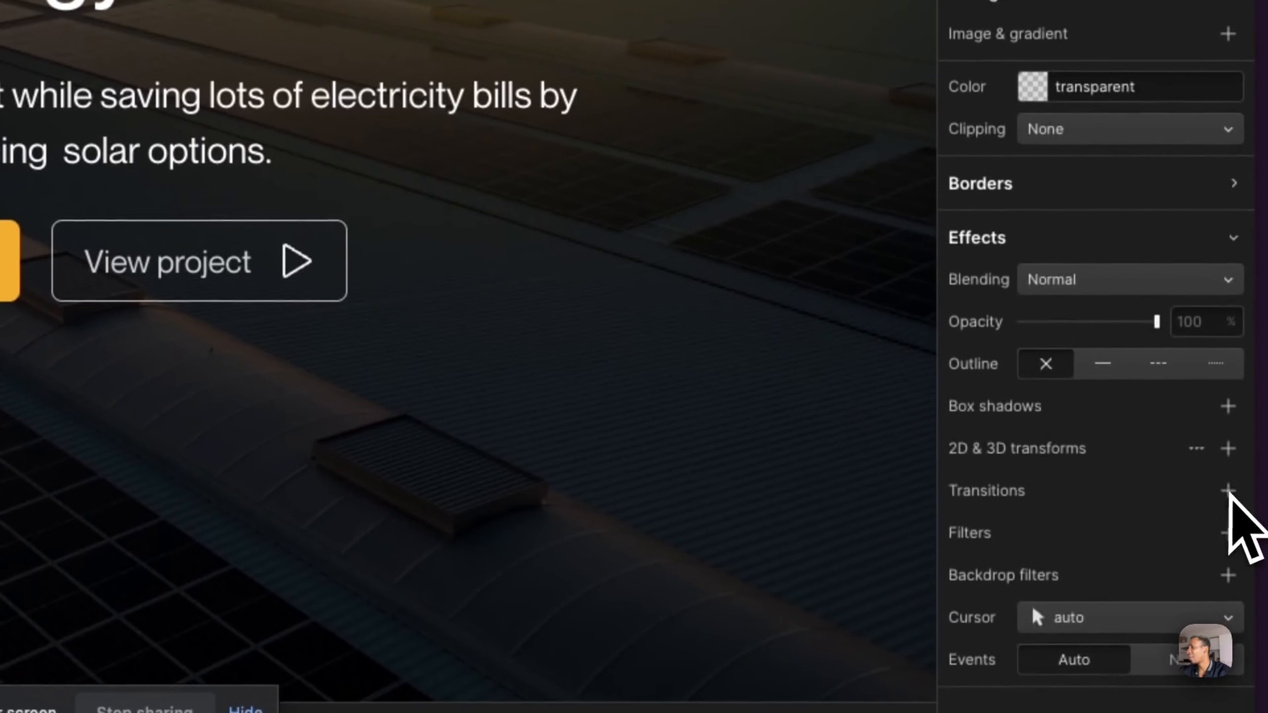
pyautogui.click(1228, 490)
pyautogui.click(1078, 545)
pyautogui.scroll(-6, 1083, 625)
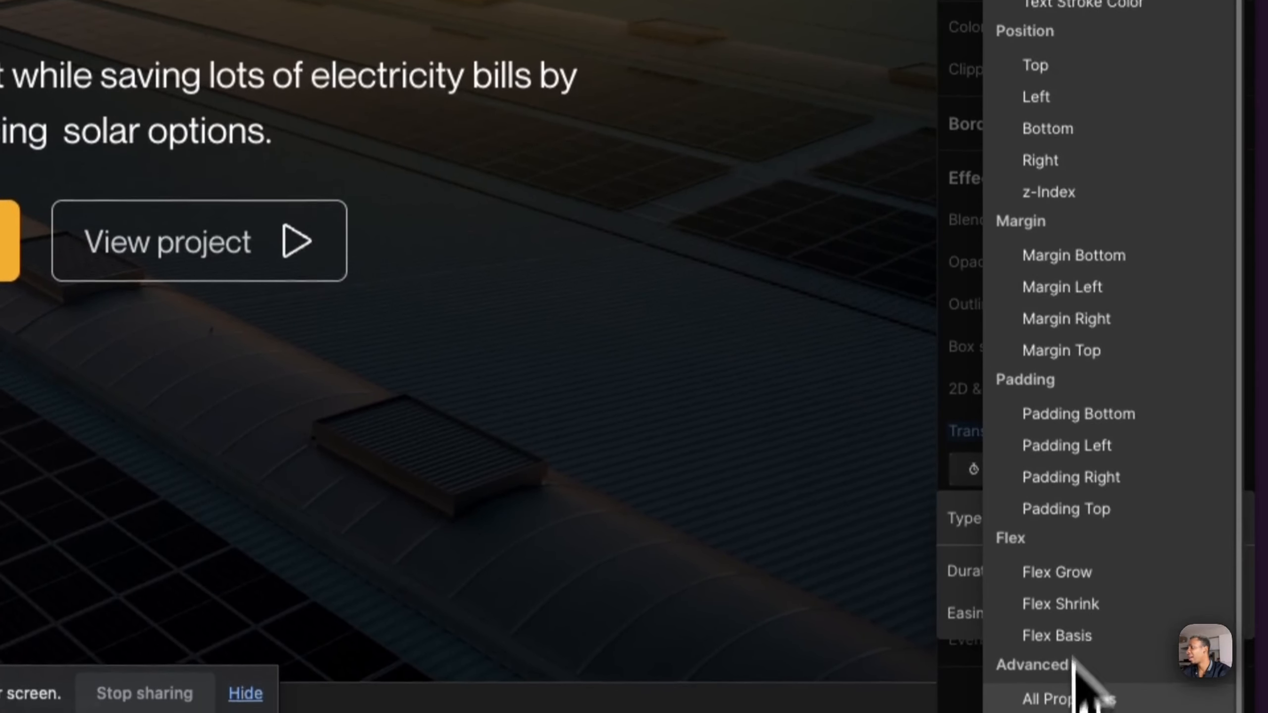
pyautogui.click(1068, 699)
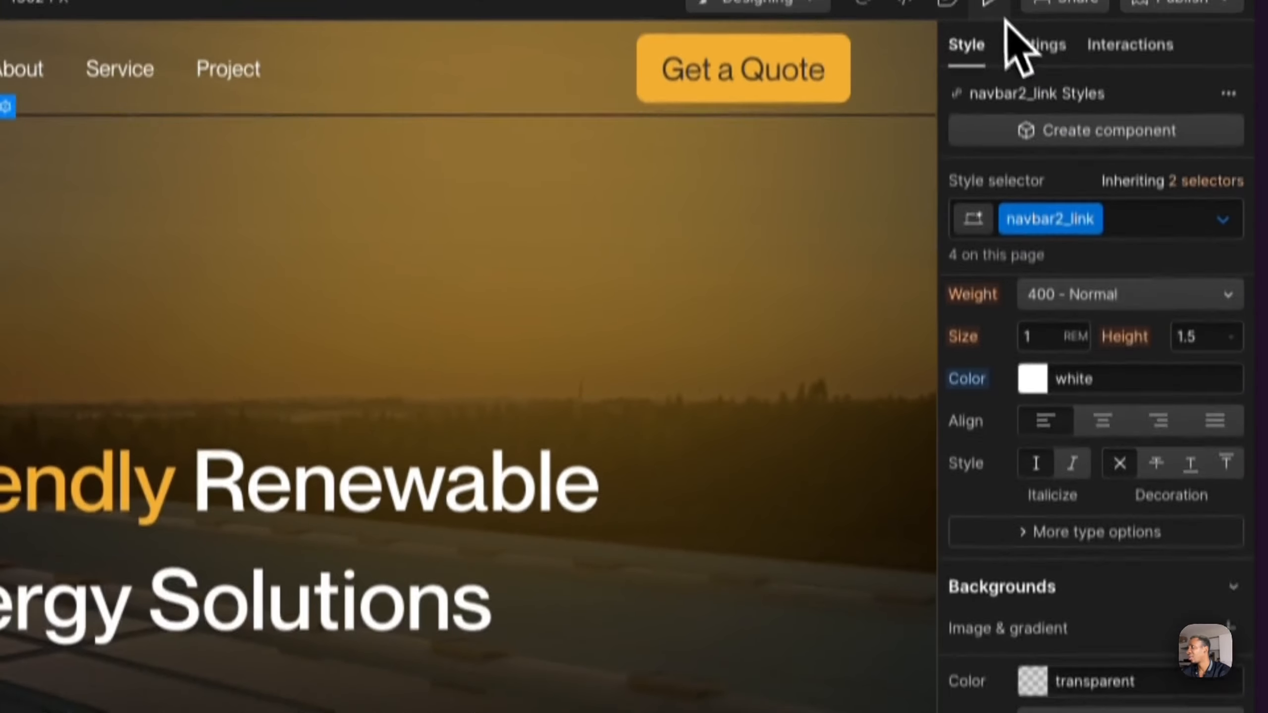
pyautogui.press('super+shift+p')
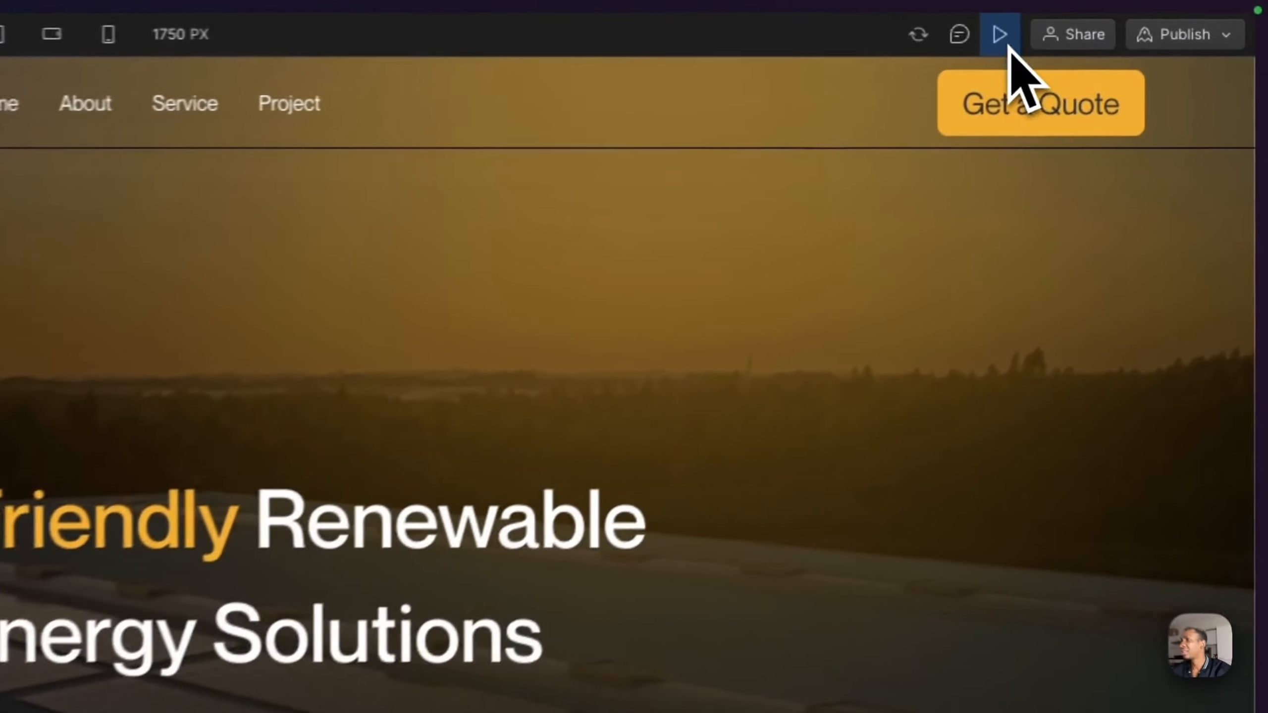
pyautogui.click(1000, 34)
# - Shorten the duration of the navbar links' All Properties transition, and preview the hover effect again
pyautogui.scroll(-10, 1168, 609)
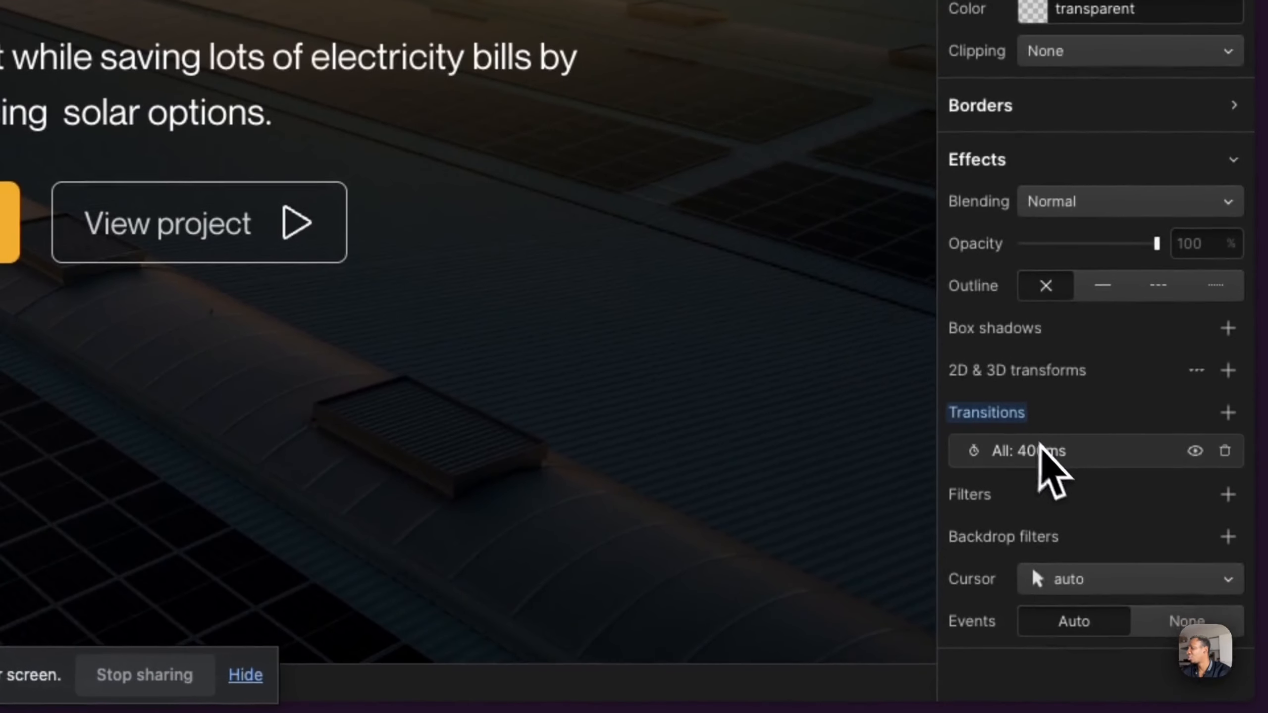
pyautogui.click(1039, 451)
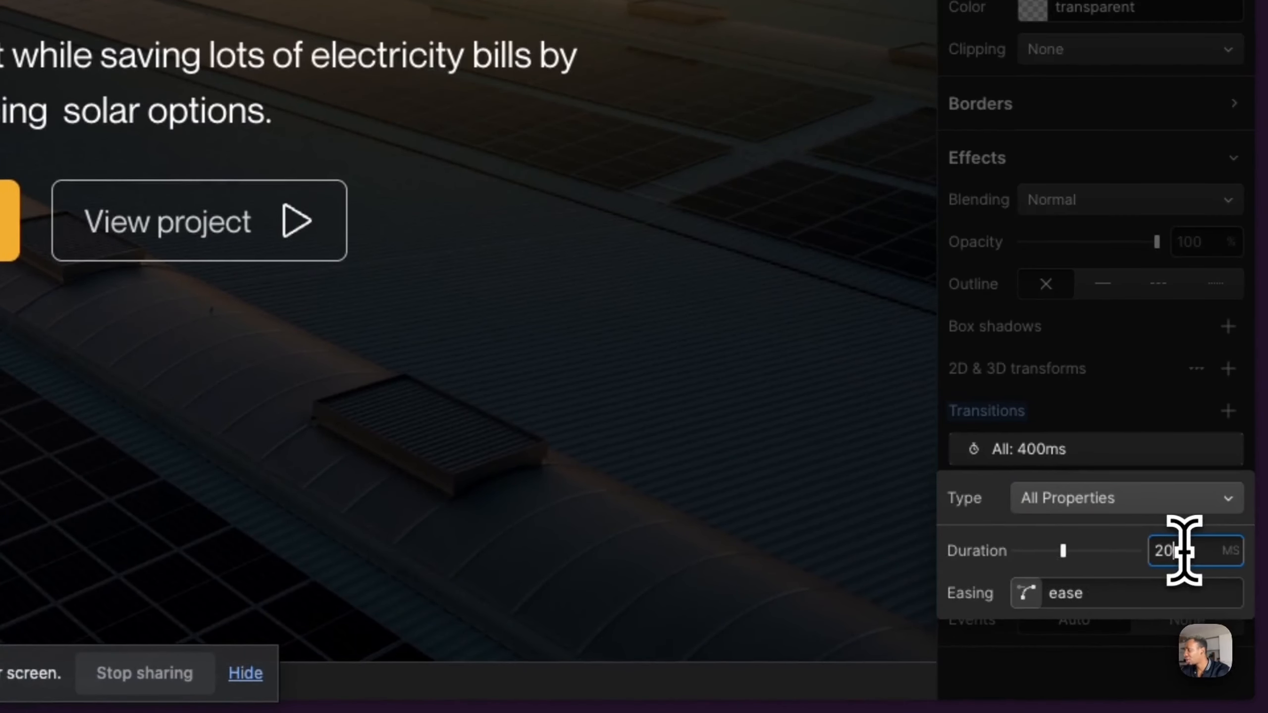
pyautogui.press('Return')
pyautogui.click(1153, 132)
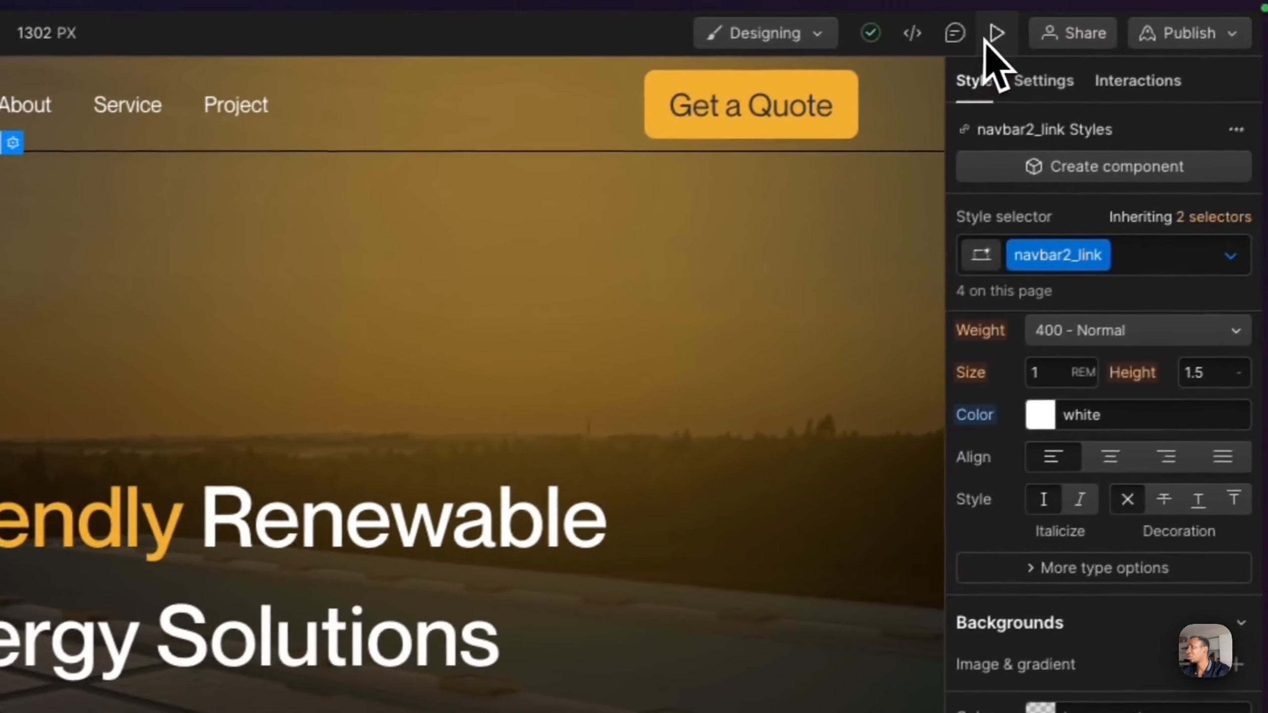
pyautogui.click(1080, 1)
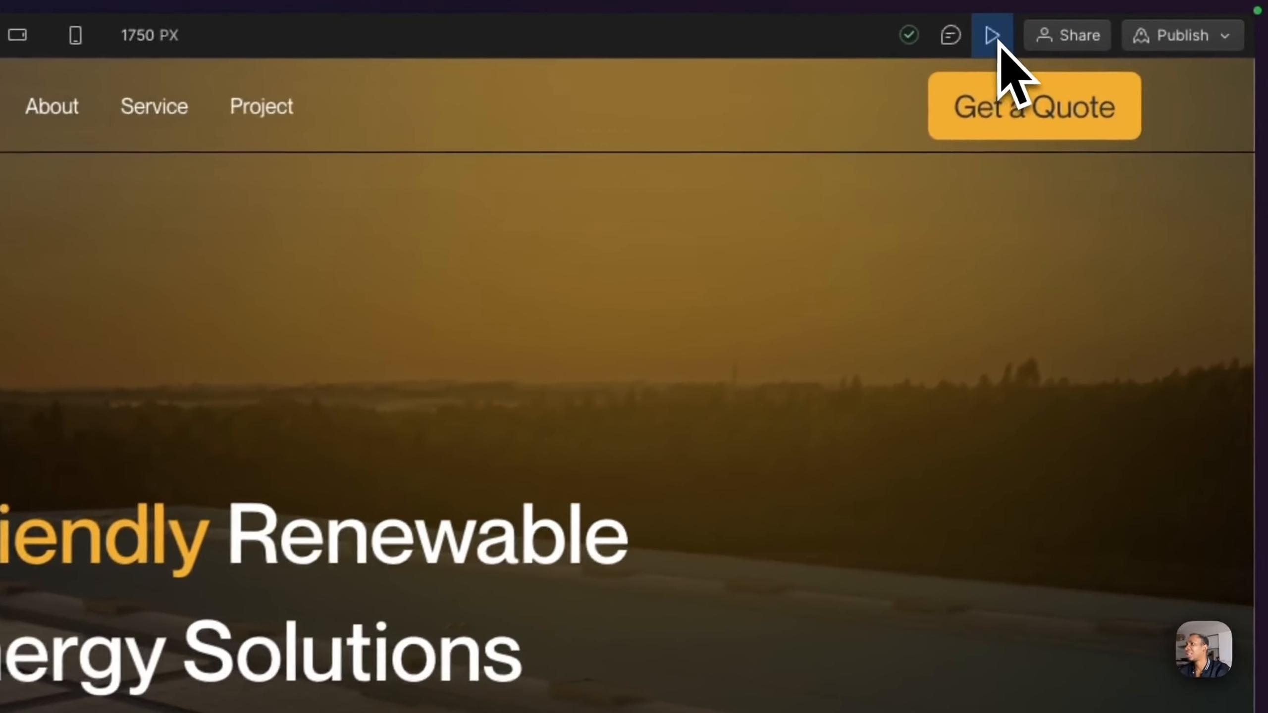
pyautogui.click(1128, 18)
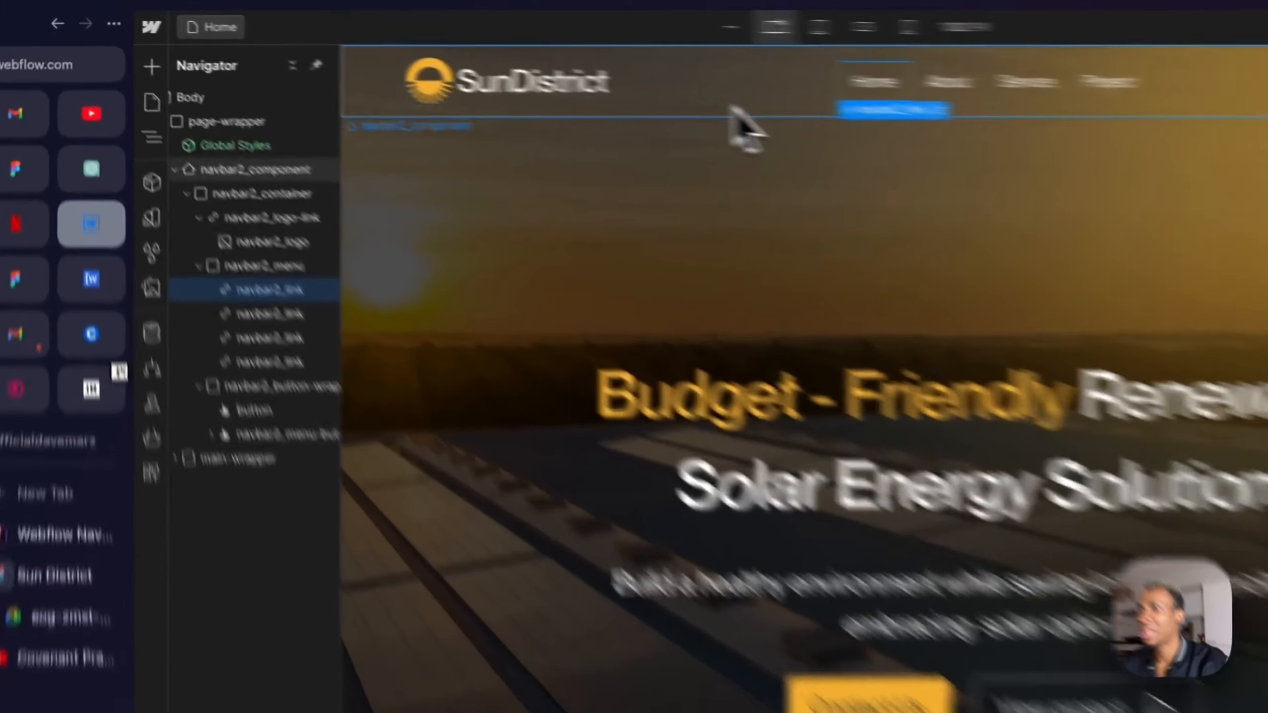
# - Remove the navbar2_component's bottom border by resetting its color, width and style
pyautogui.click(734, 111)
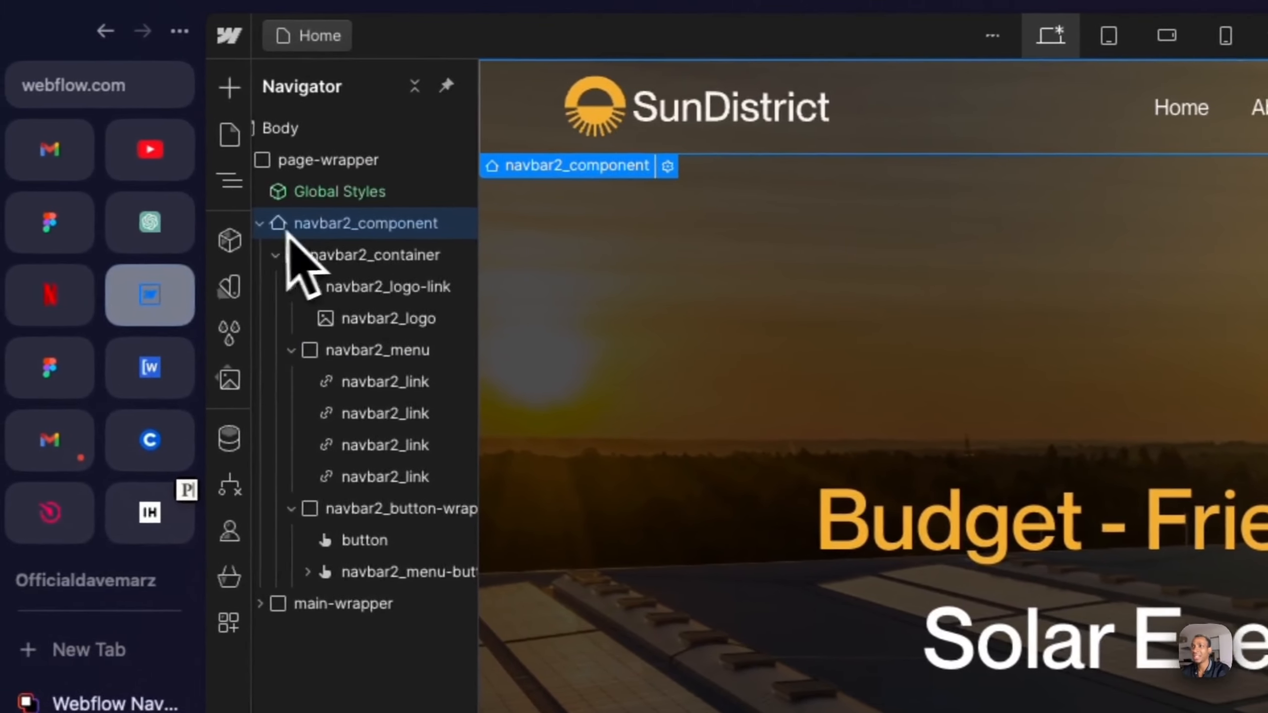
pyautogui.click(176, 171)
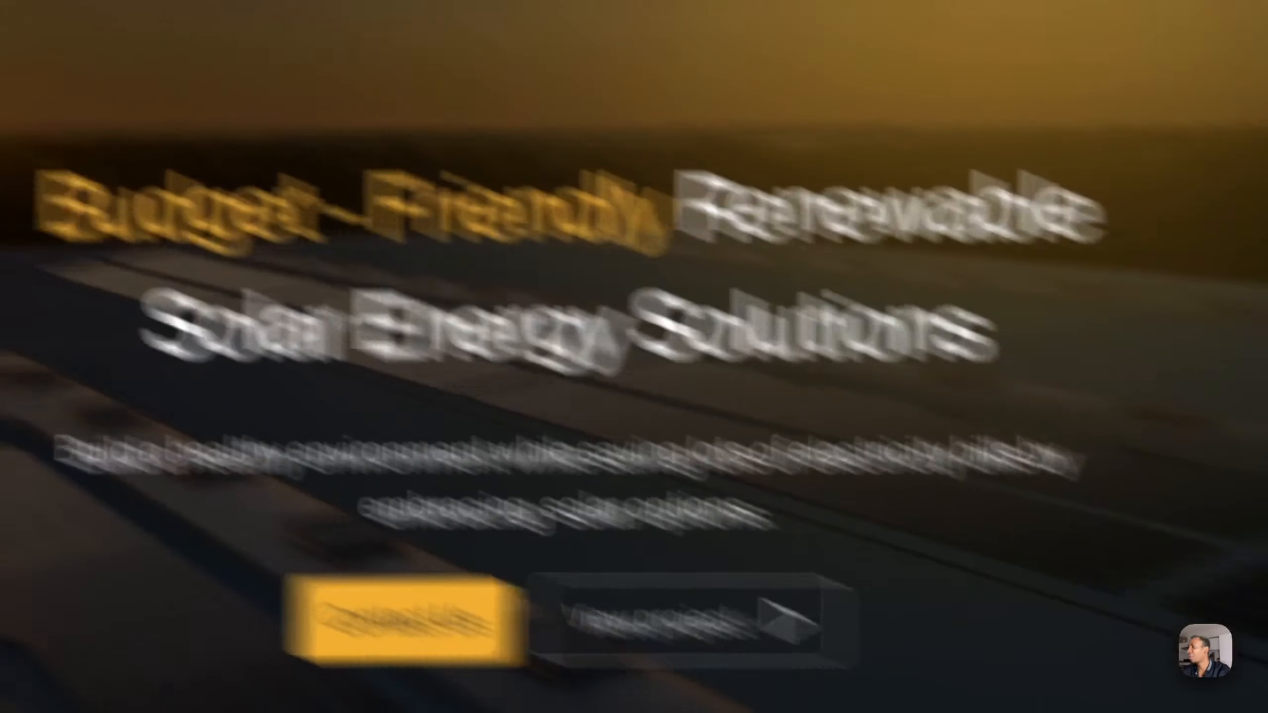
pyautogui.scroll(-10, 1118, 537)
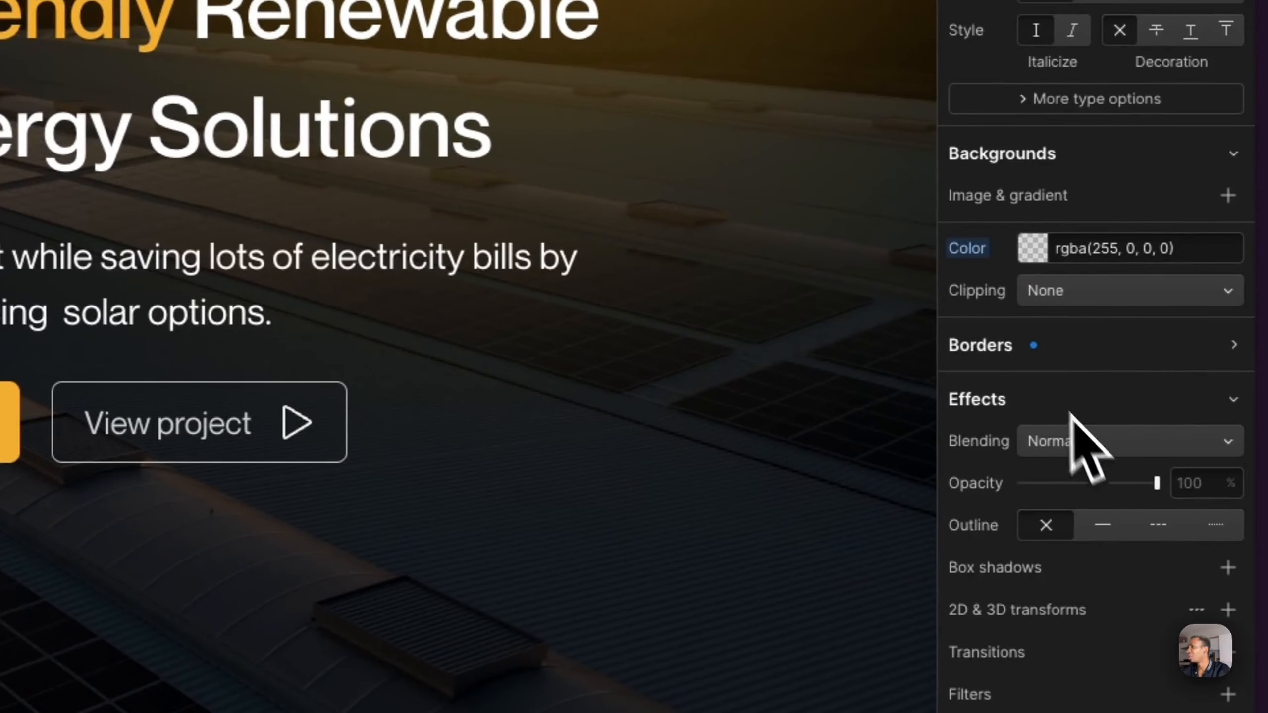
pyautogui.click(1027, 350)
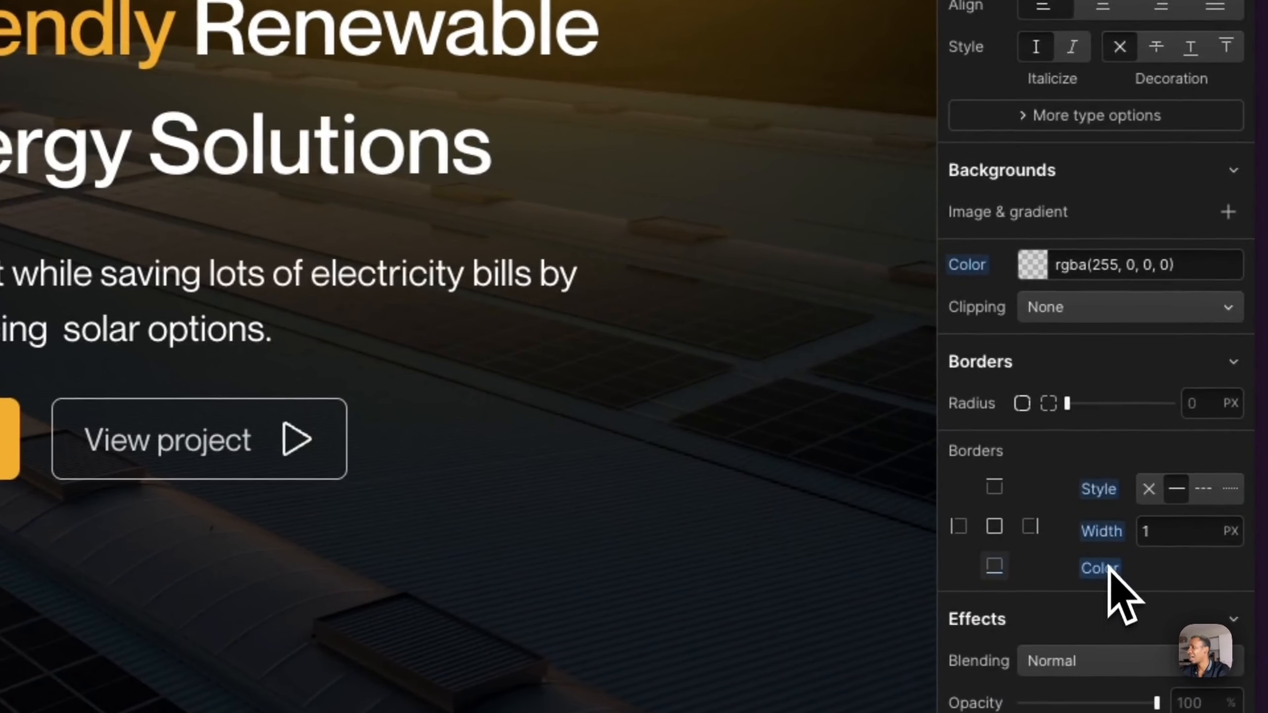
pyautogui.click(1107, 570)
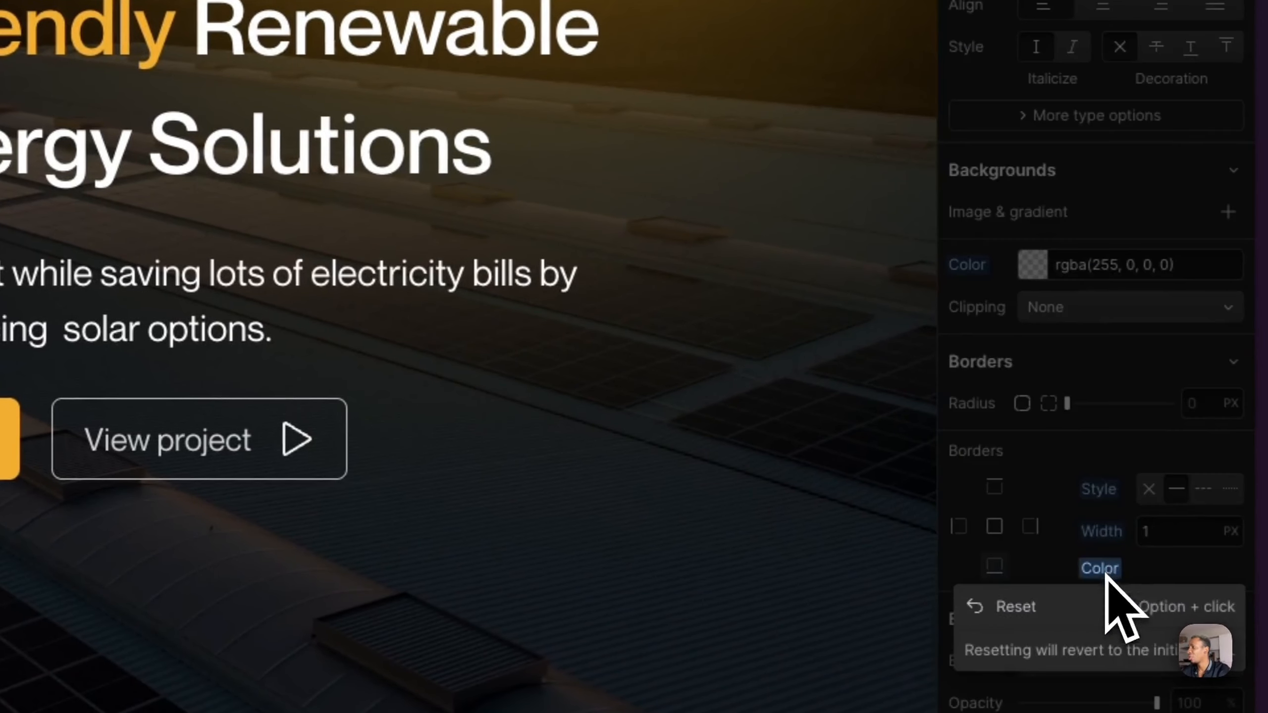
pyautogui.click(1044, 607)
pyautogui.click(1099, 532)
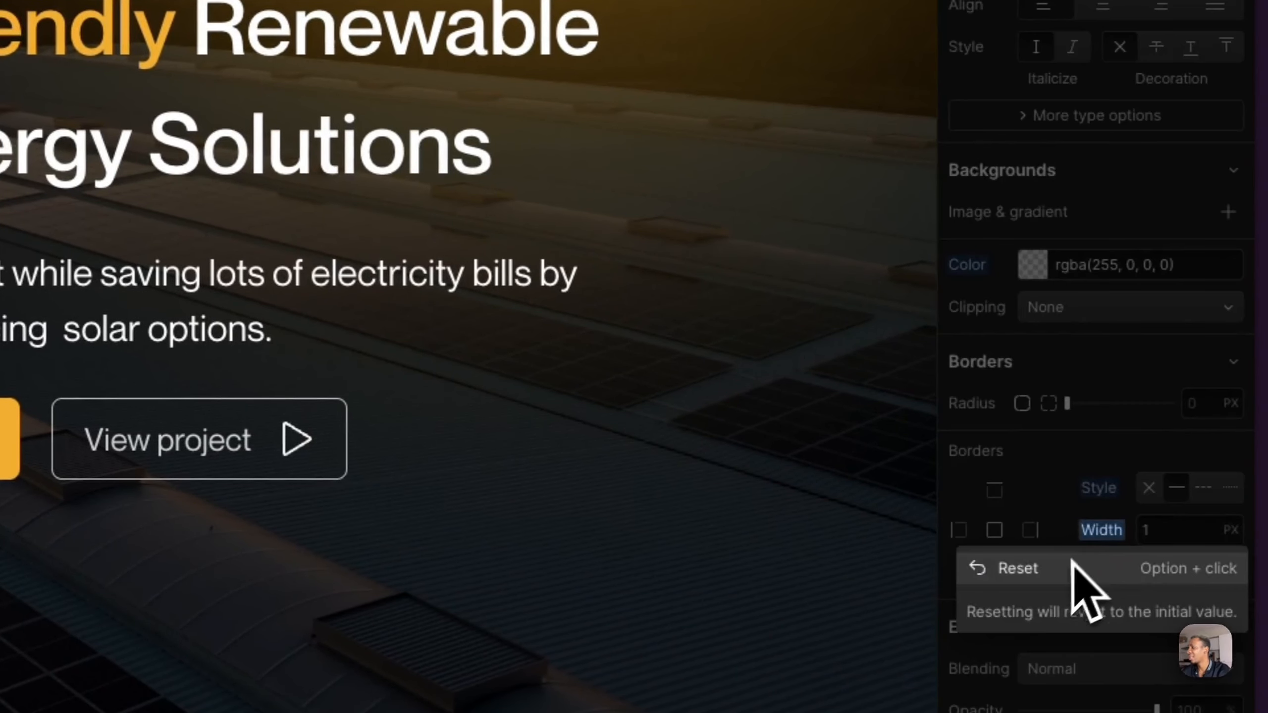
pyautogui.click(1066, 569)
pyautogui.click(1096, 490)
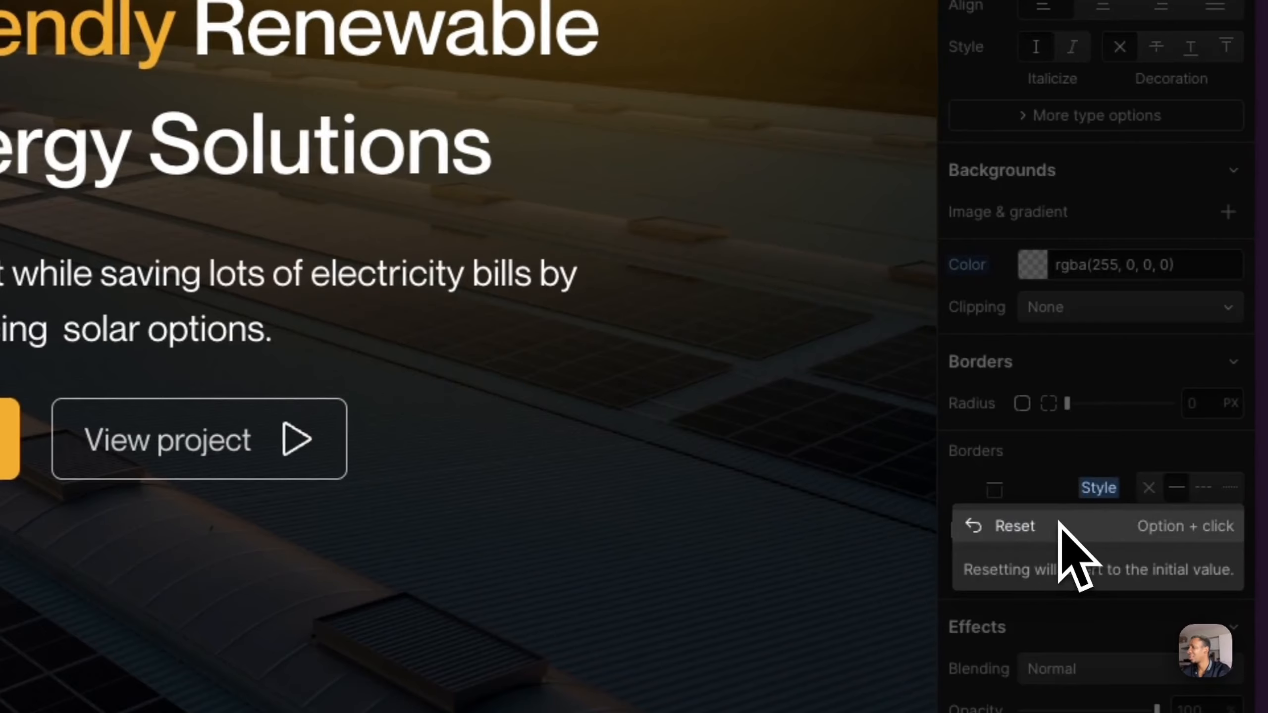
pyautogui.click(1059, 524)
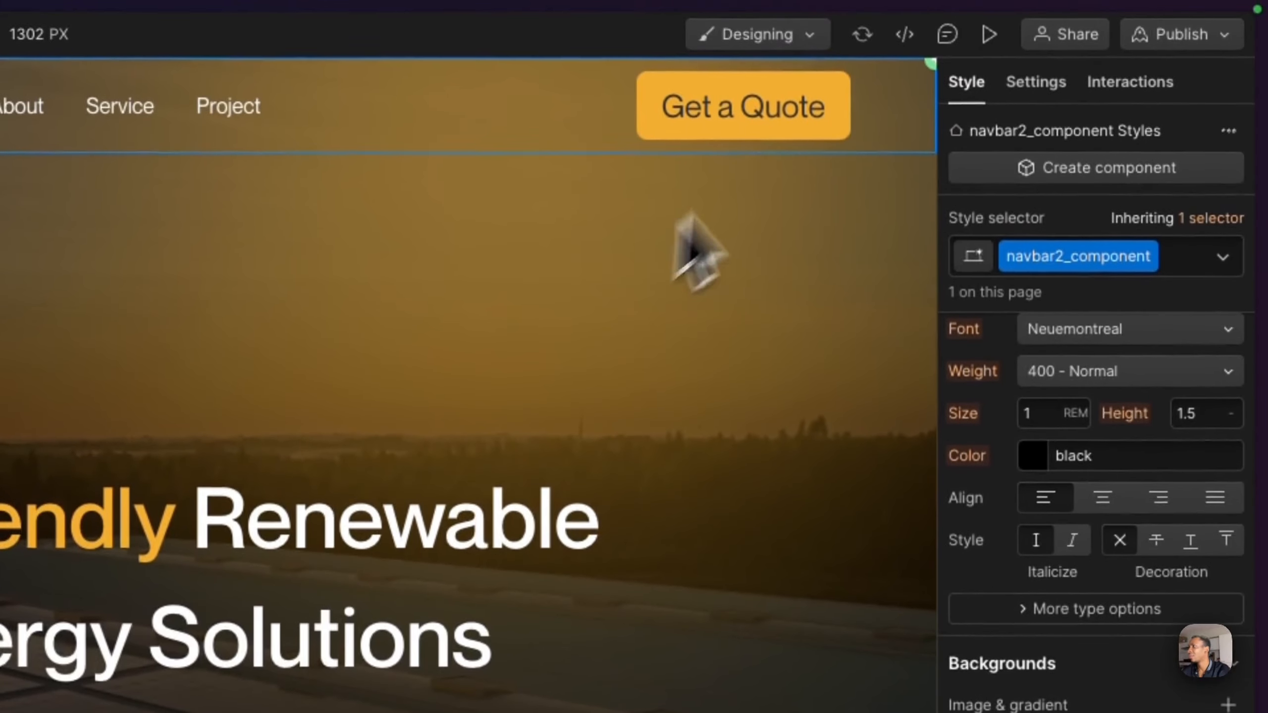
# - Preview the home page, and examine the borderless navbar, its link hover underline and its legibility over the sections during scrolling
pyautogui.click(987, 44)
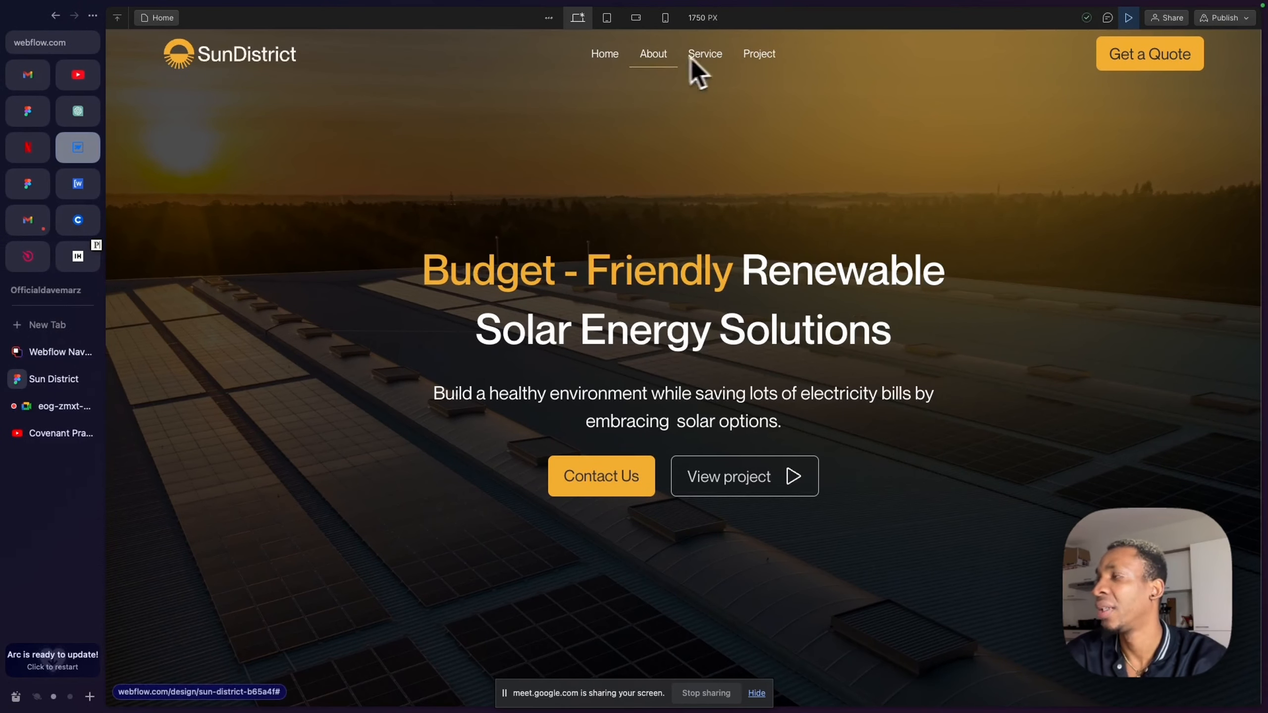
pyautogui.scroll(-20, 751, 289)
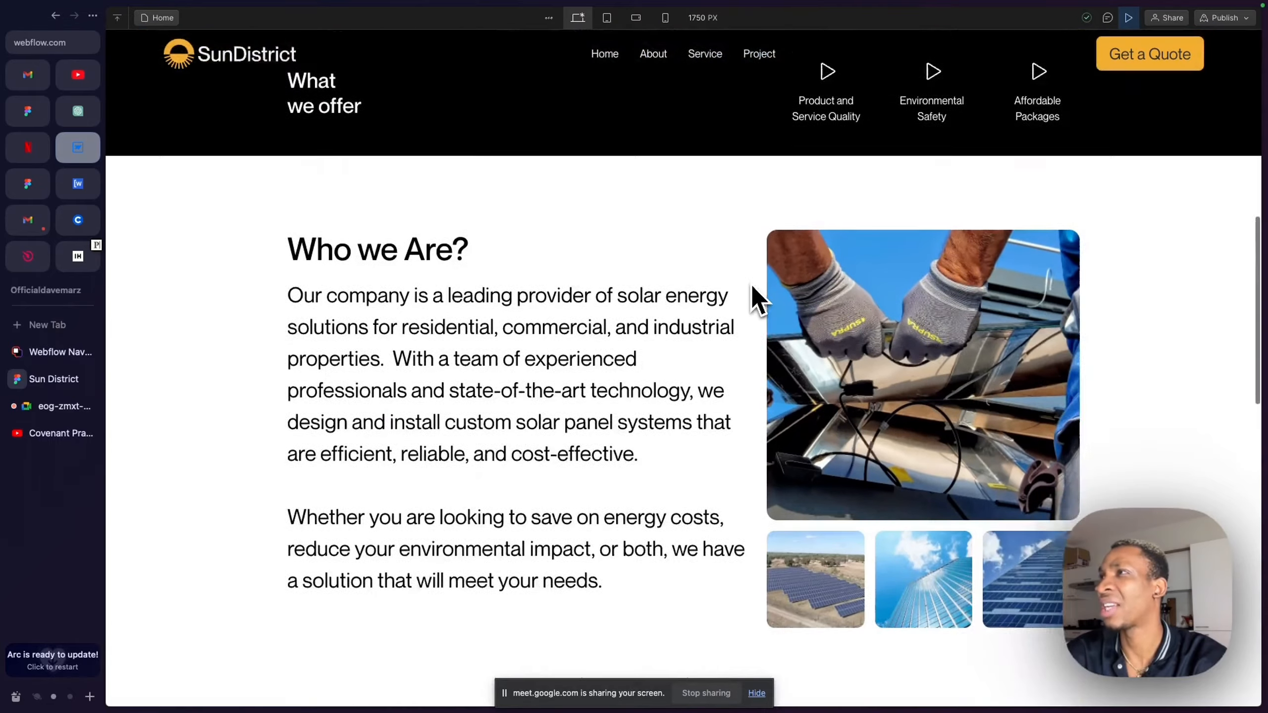
pyautogui.scroll(-2, 752, 286)
pyautogui.scroll(20, 752, 286)
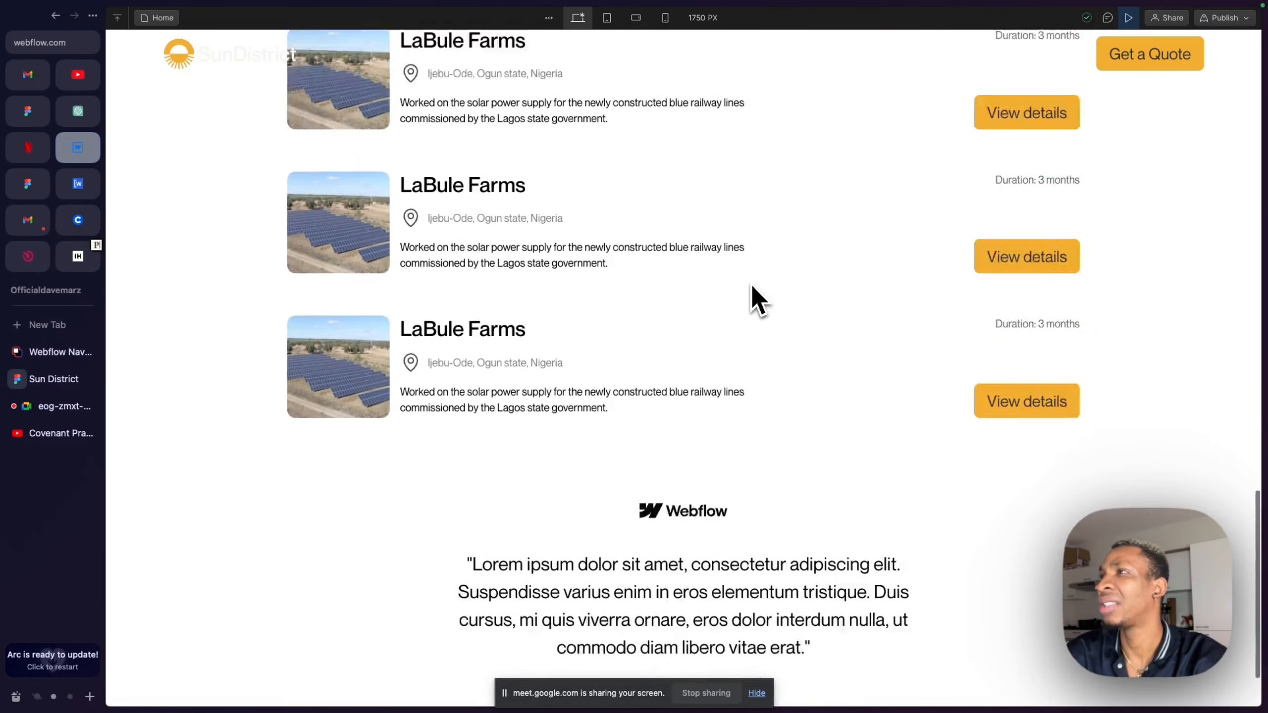
pyautogui.scroll(-10, 638, 190)
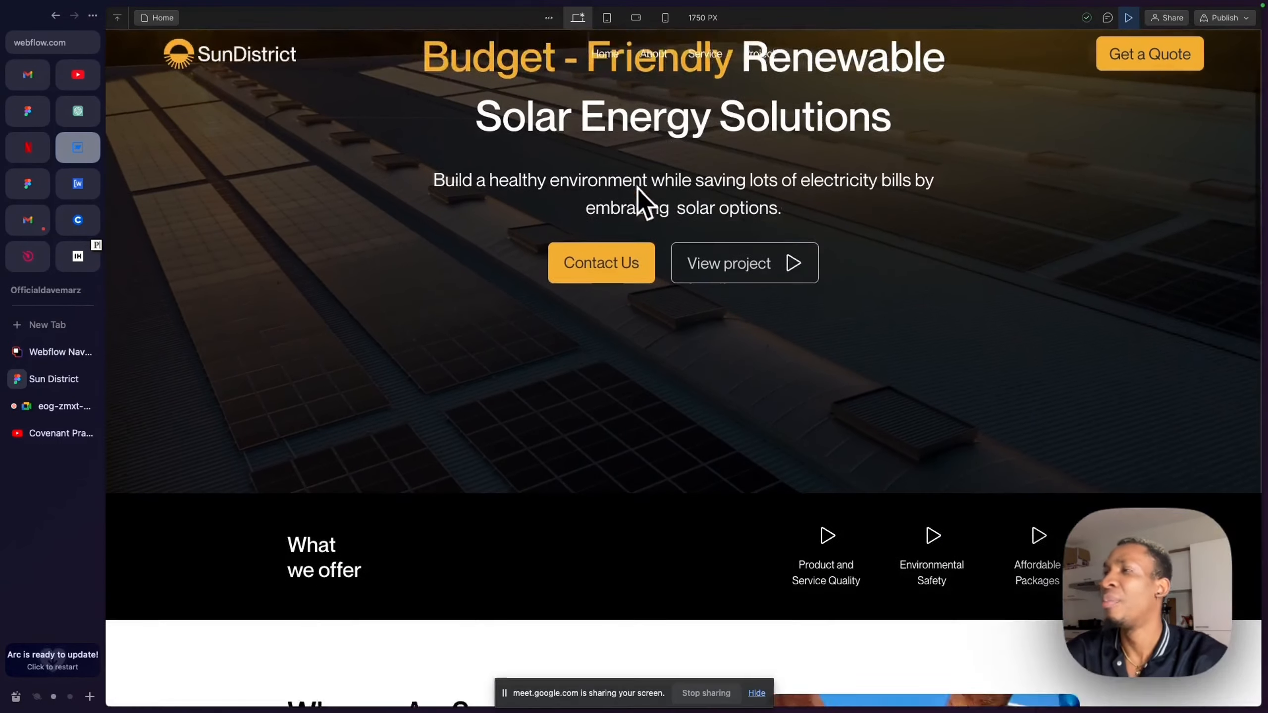
# - Examine the previewed home page from the hero to the testimonial, checking how the transparent fixed navbar reads over dark and white sections
pyautogui.scroll(-4, 640, 193)
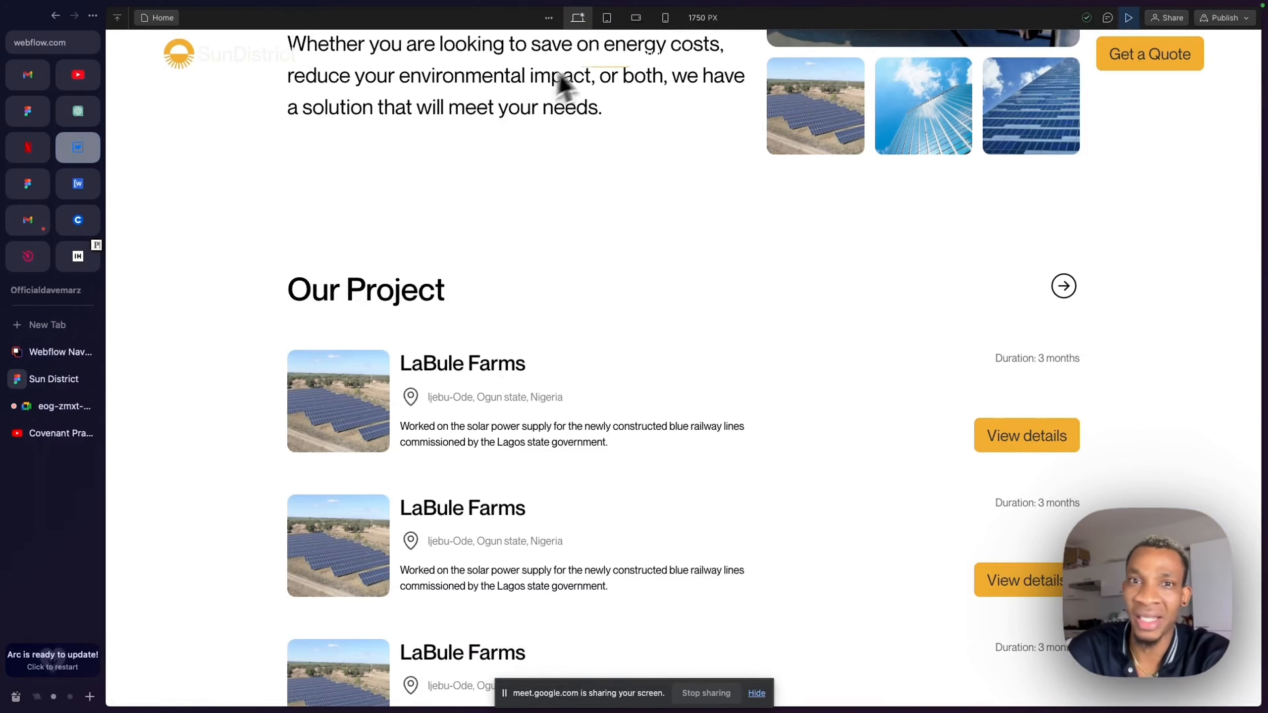
pyautogui.scroll(-10, 680, 198)
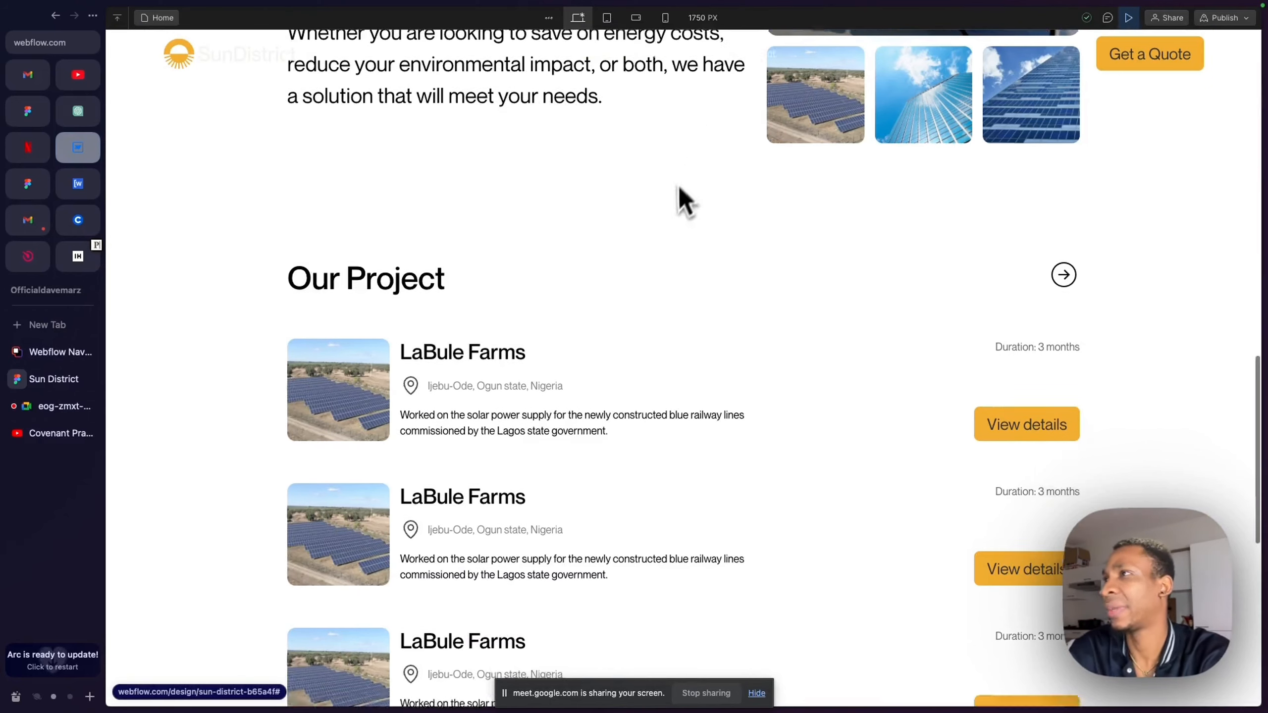
pyautogui.scroll(20, 674, 199)
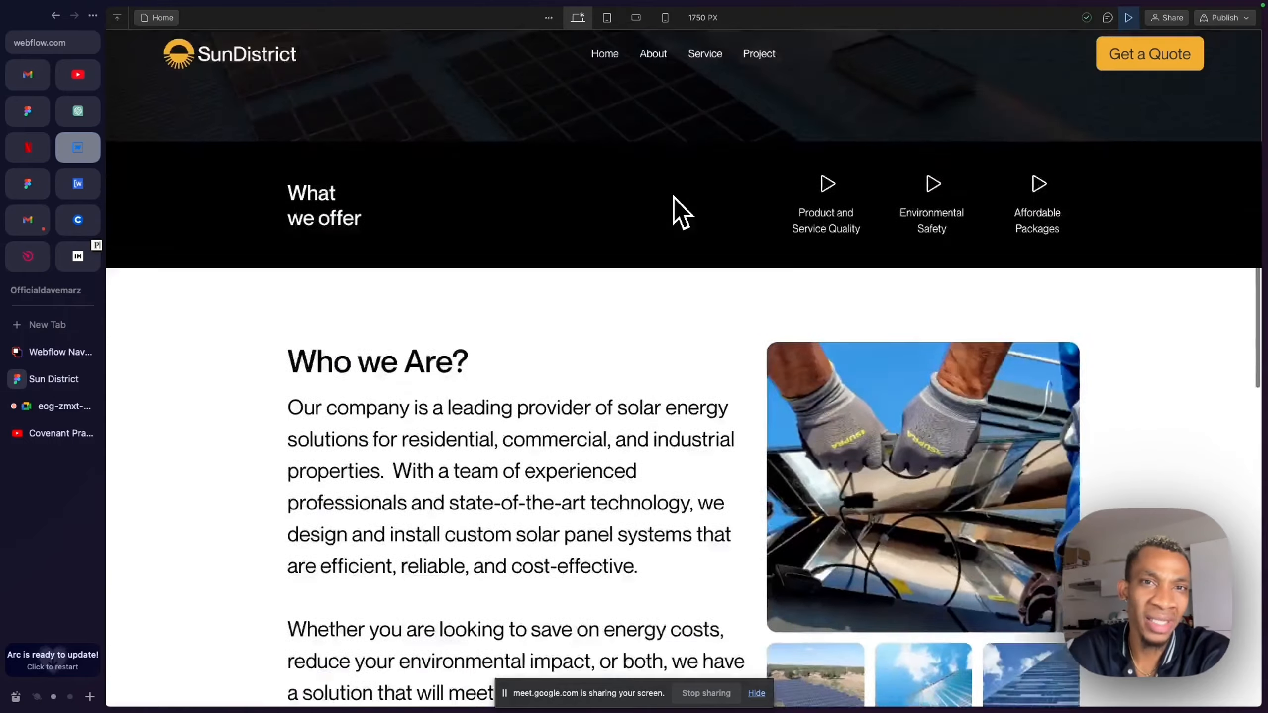
pyautogui.scroll(-20, 640, 255)
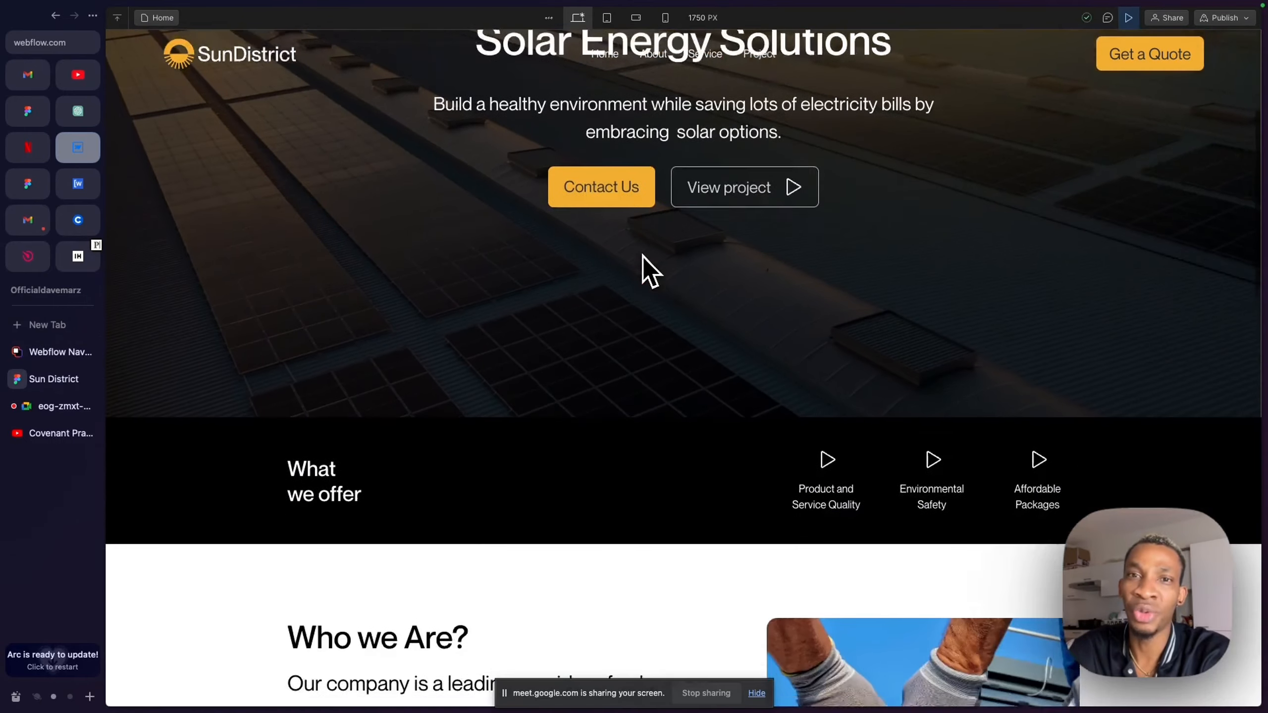
pyautogui.scroll(20, 643, 259)
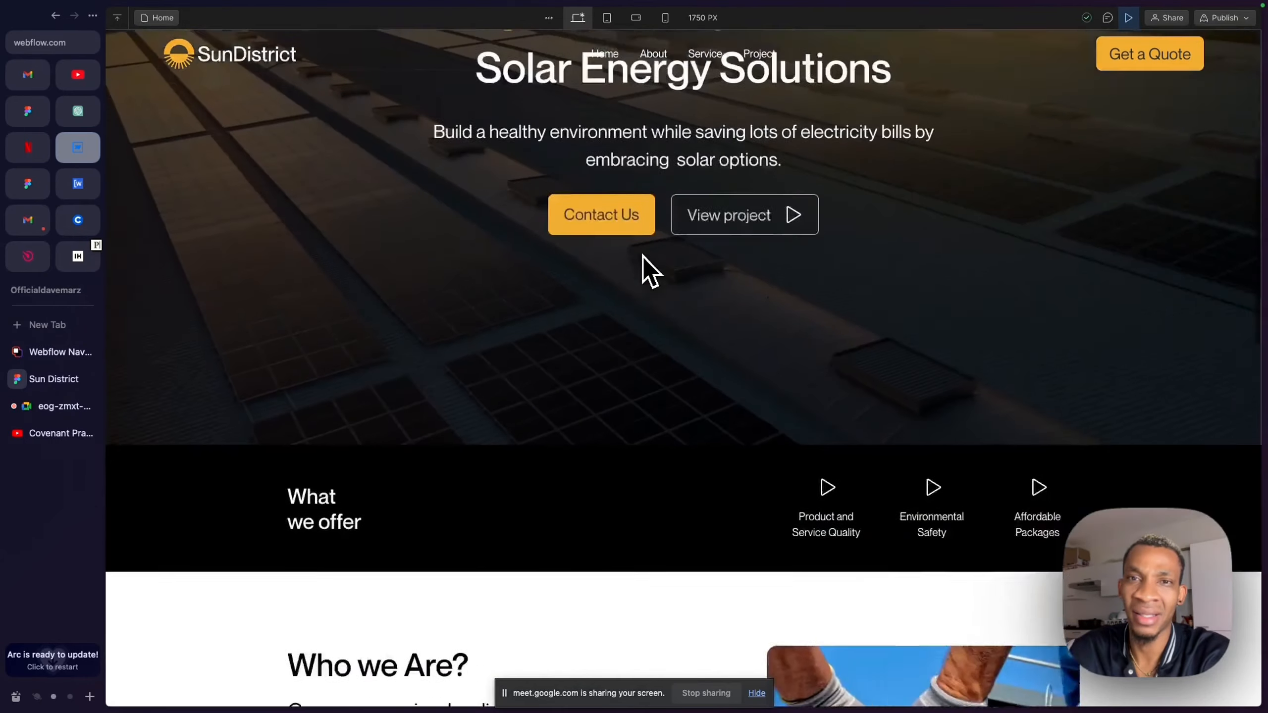
pyautogui.scroll(-8, 643, 259)
pyautogui.scroll(-15, 642, 255)
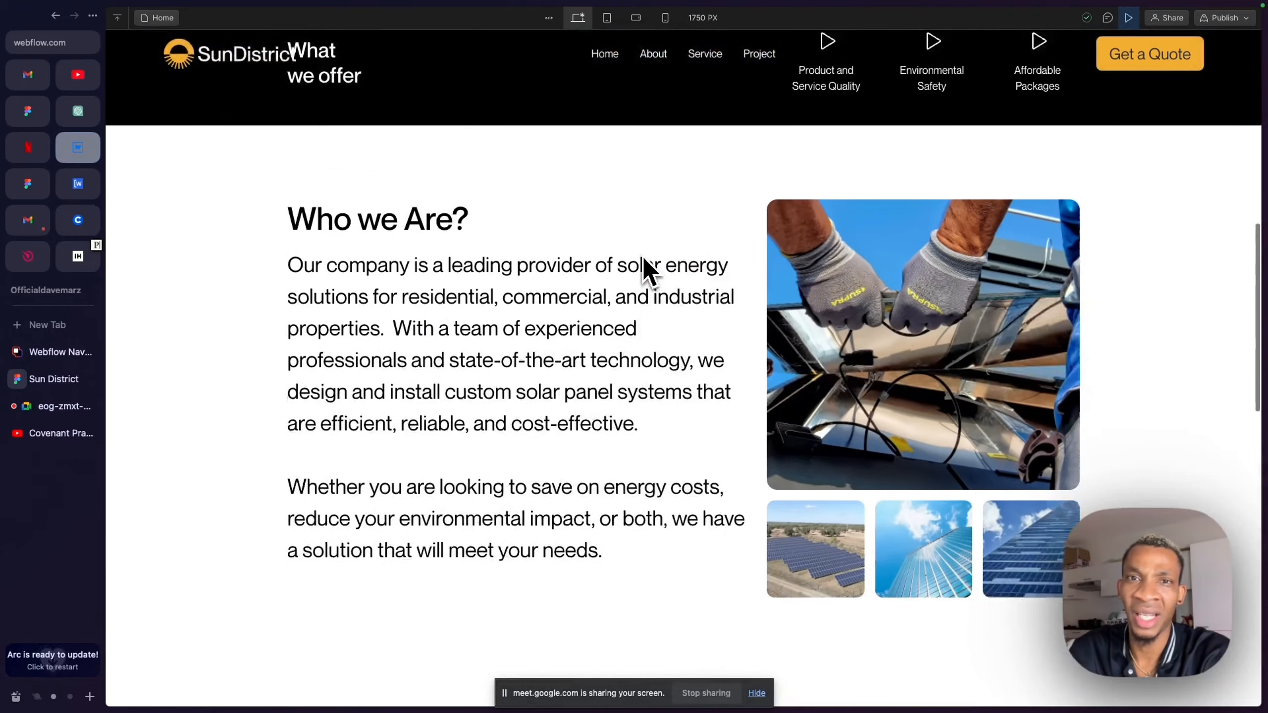
pyautogui.scroll(-2, 629, 131)
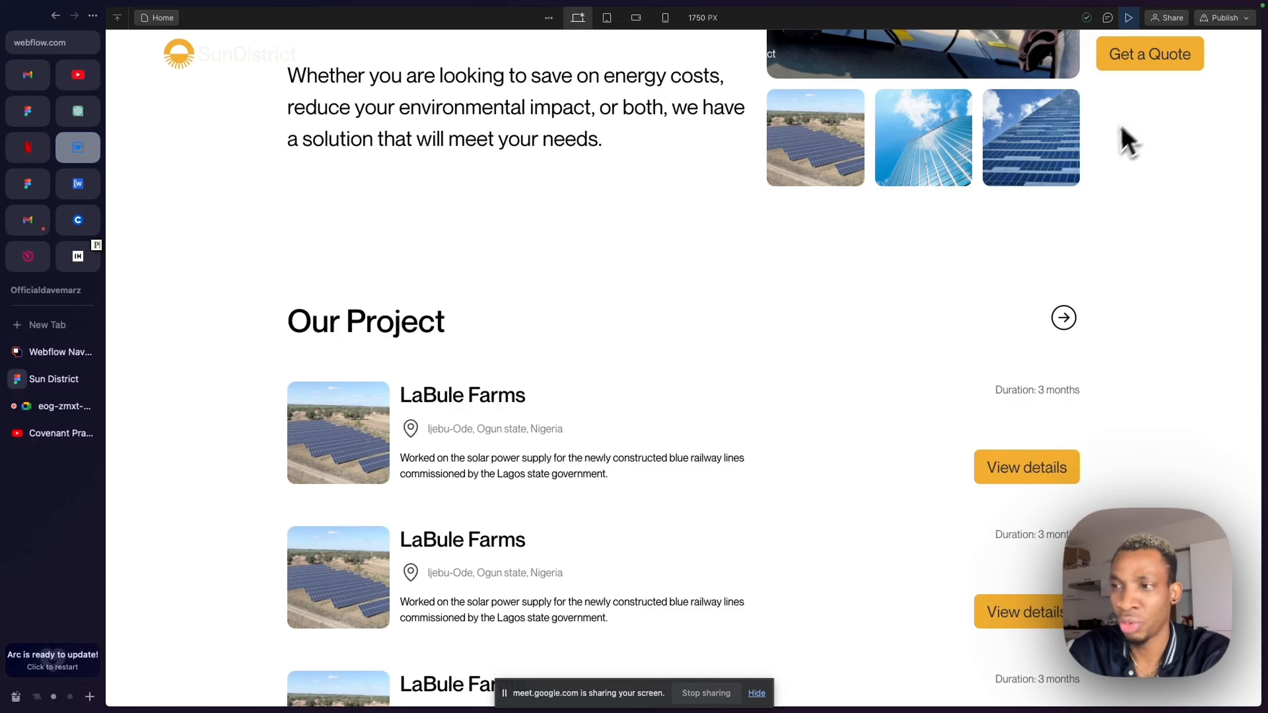
pyautogui.scroll(-11, 722, 83)
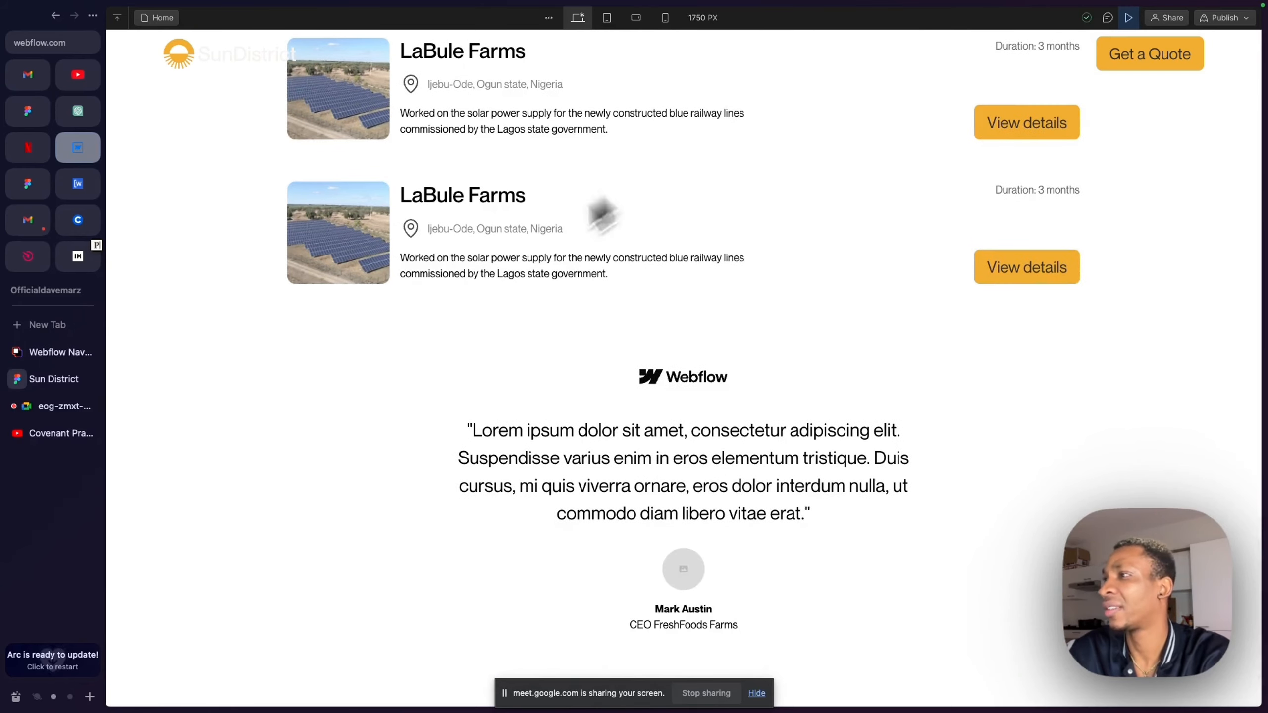
pyautogui.scroll(20, 342, 384)
pyautogui.scroll(5, 333, 413)
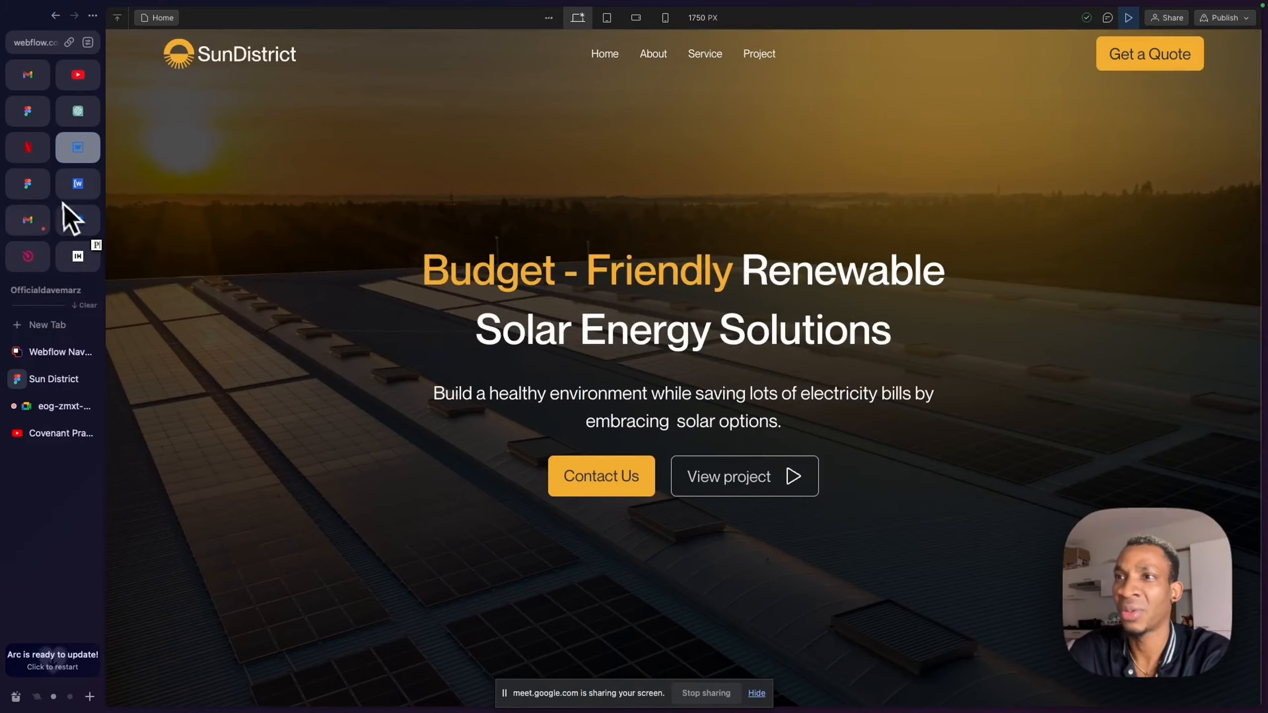
# - Switch to the Sun District Figma file, review the design's sections from the projects to the footer, and return to the Google Meet call
pyautogui.click(47, 380)
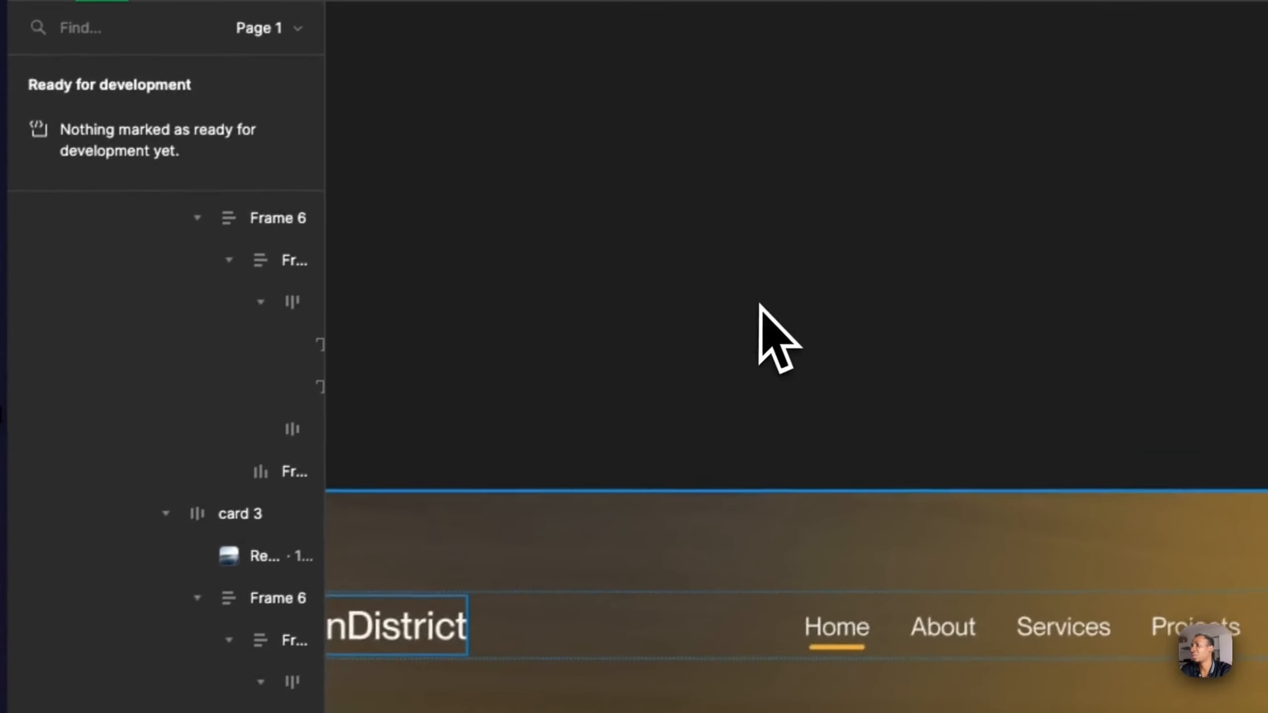
pyautogui.scroll(-15, 754, 310)
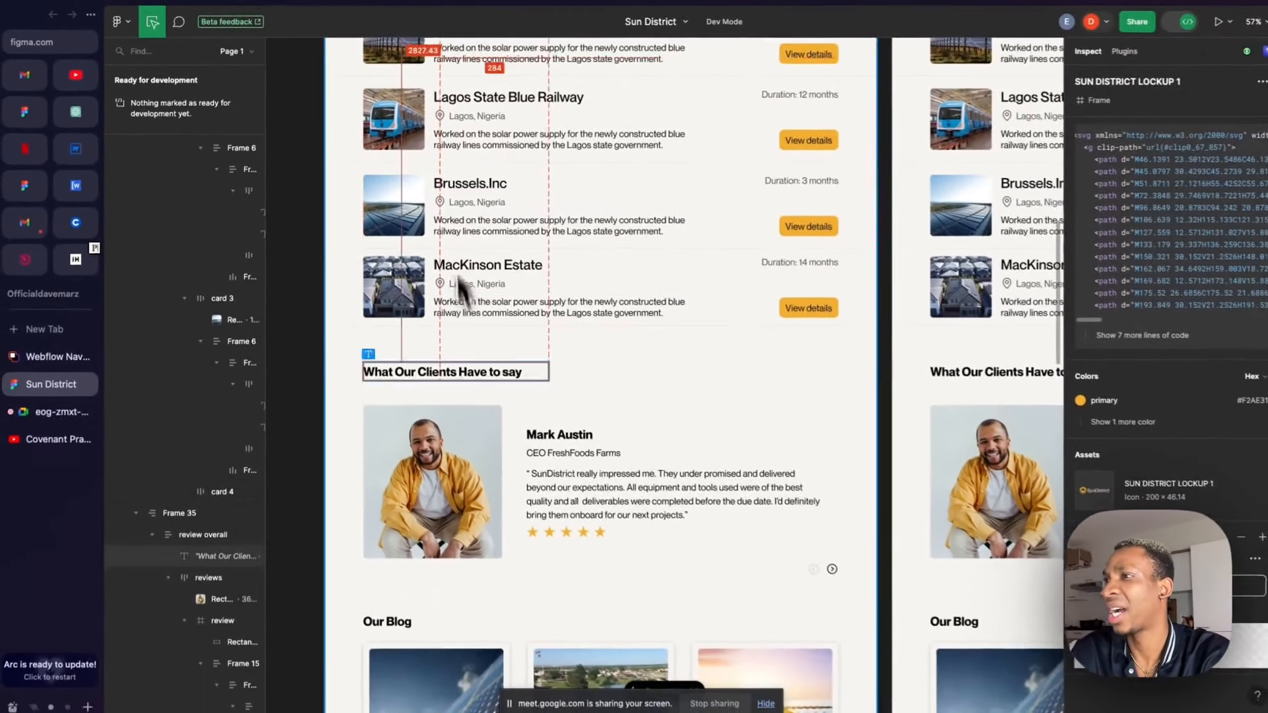
pyautogui.scroll(-3, 556, 457)
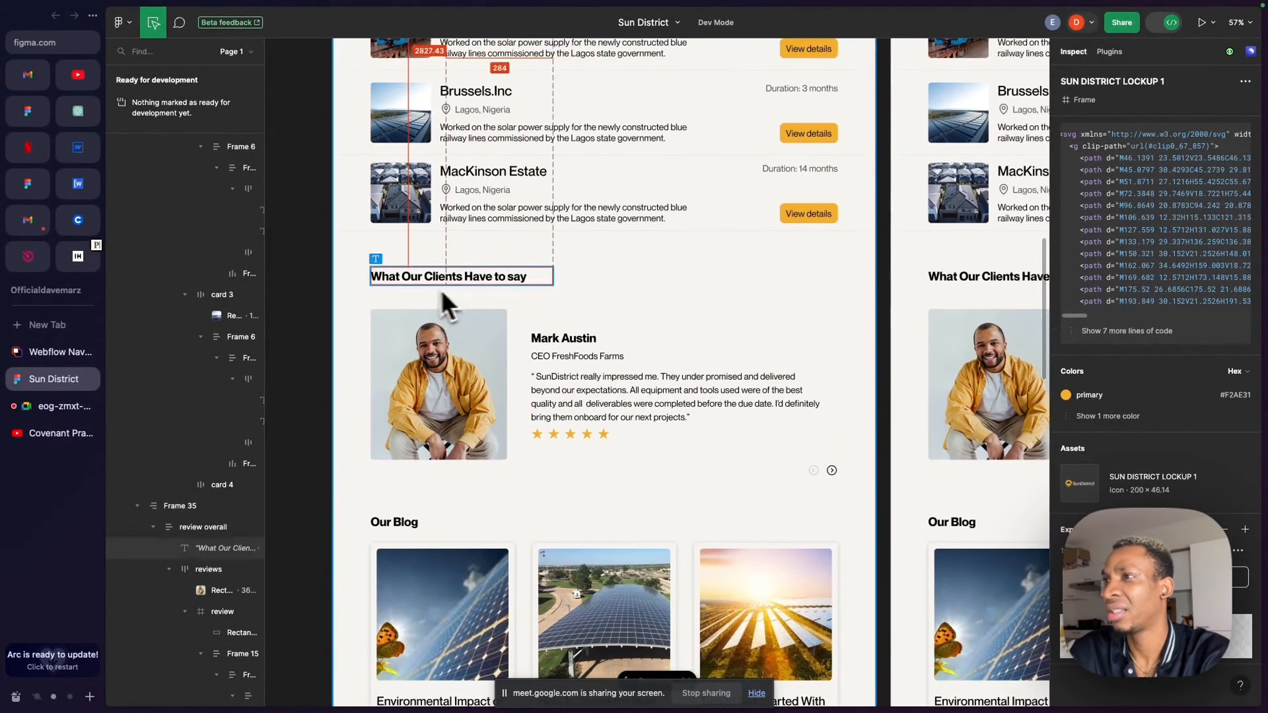
pyautogui.scroll(-5, 538, 419)
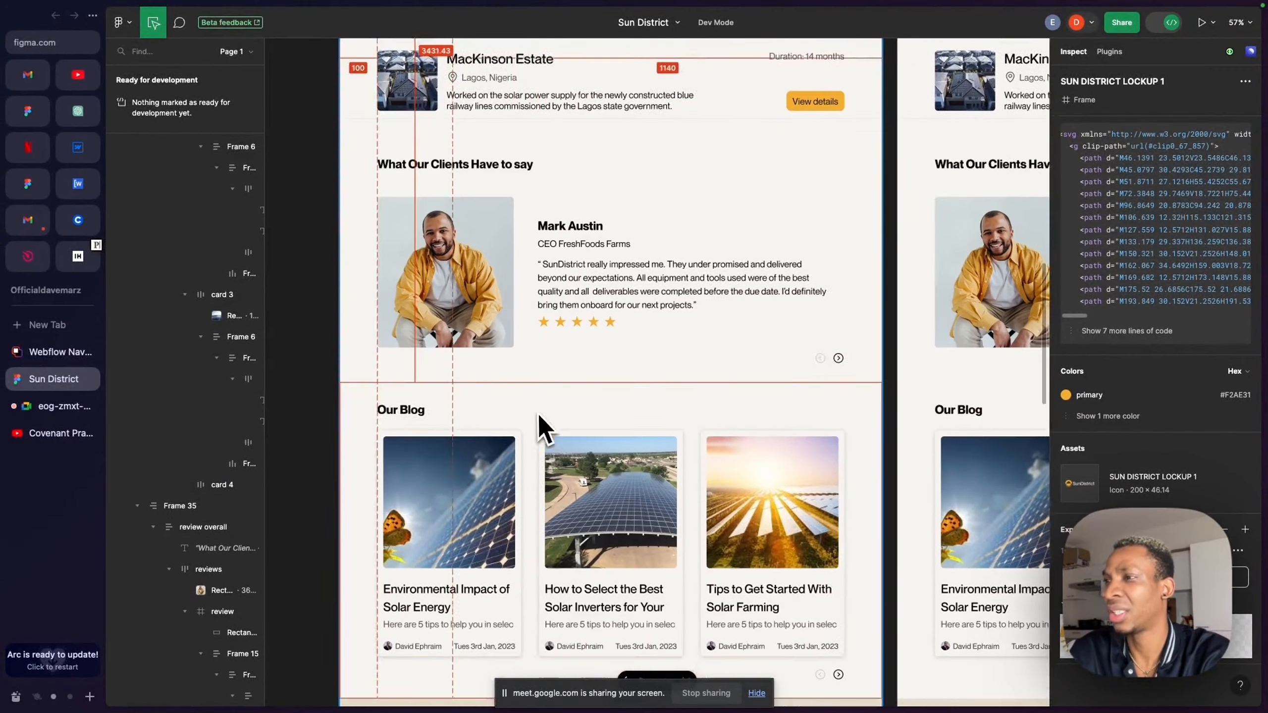
pyautogui.scroll(-5, 475, 470)
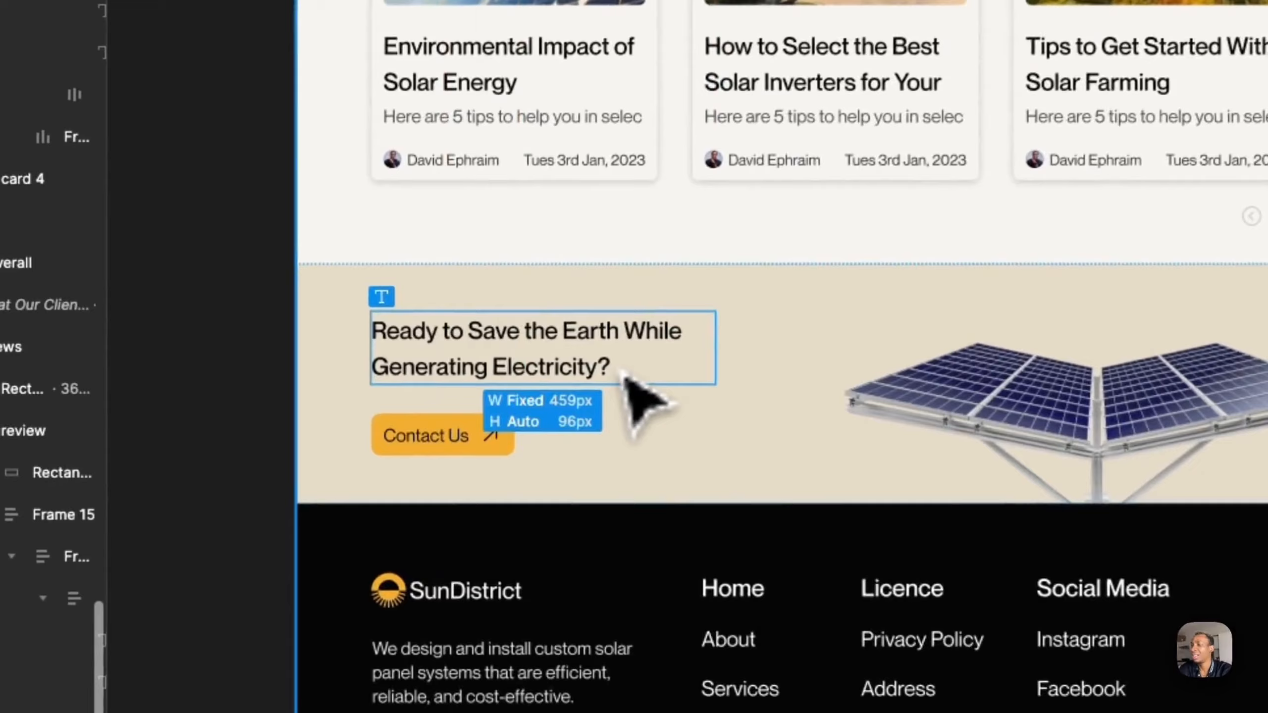
pyautogui.scroll(10, 629, 379)
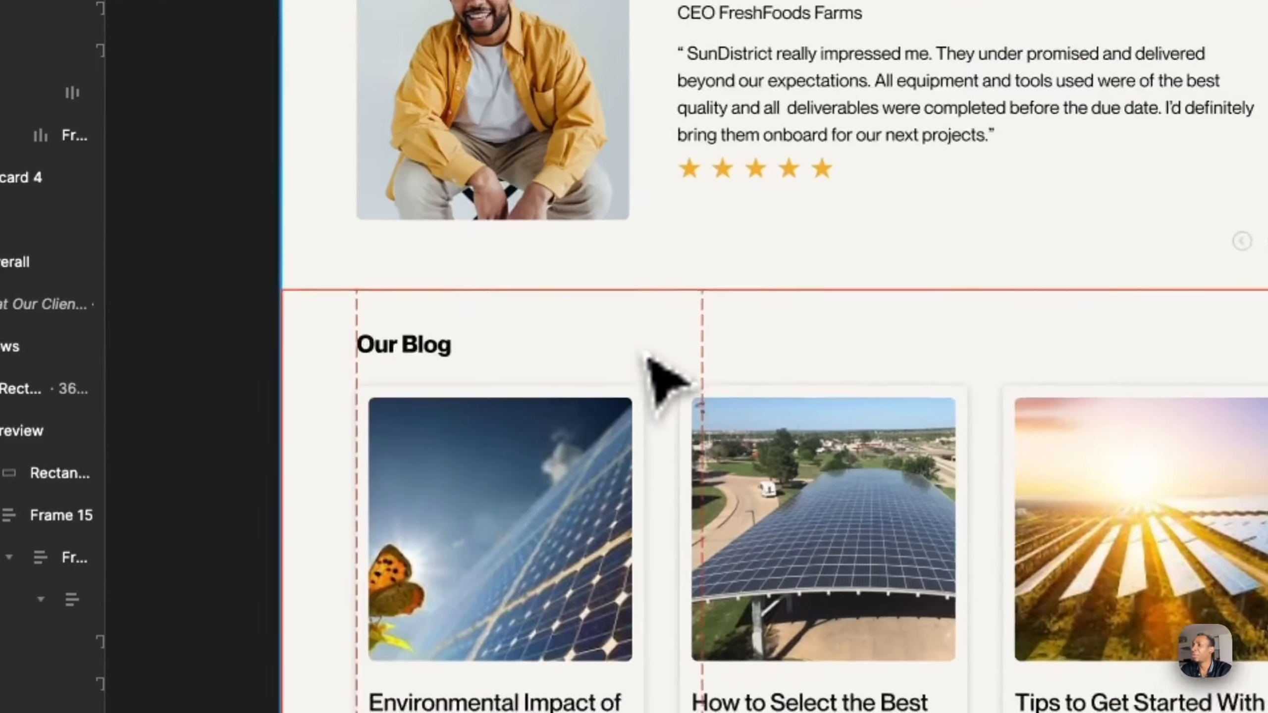
pyautogui.scroll(6, 651, 376)
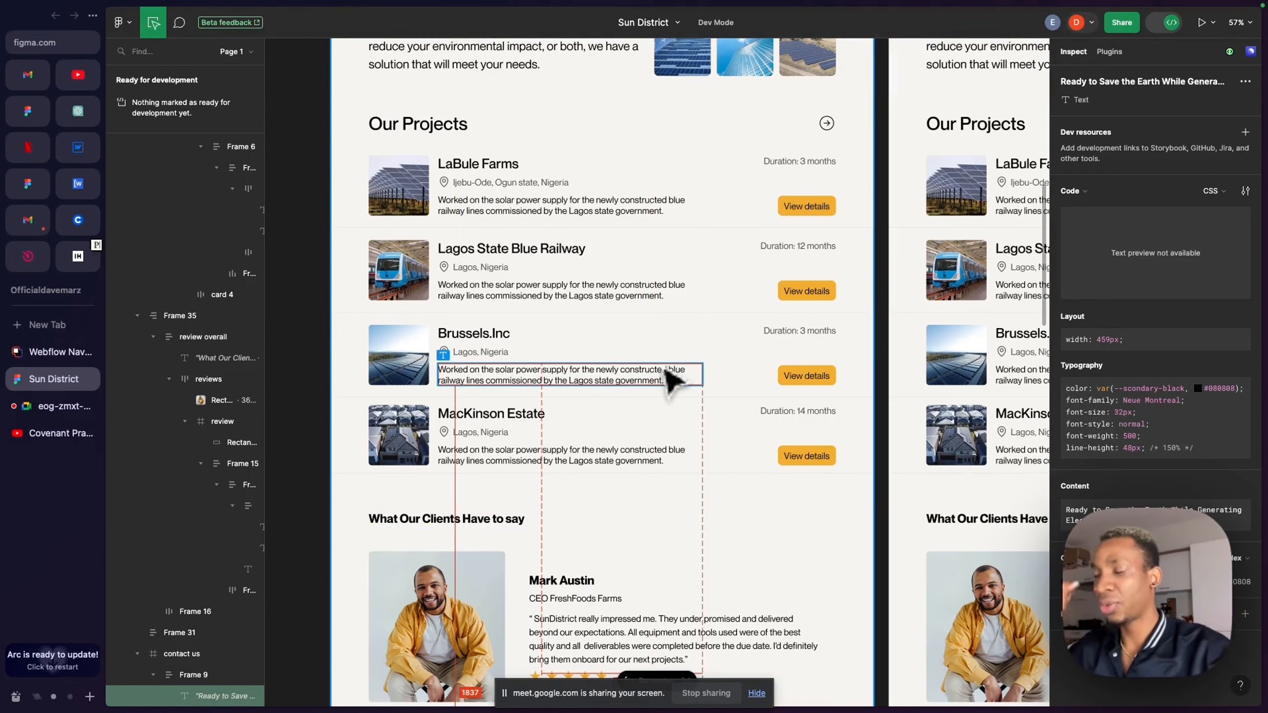
pyautogui.scroll(-10, 669, 380)
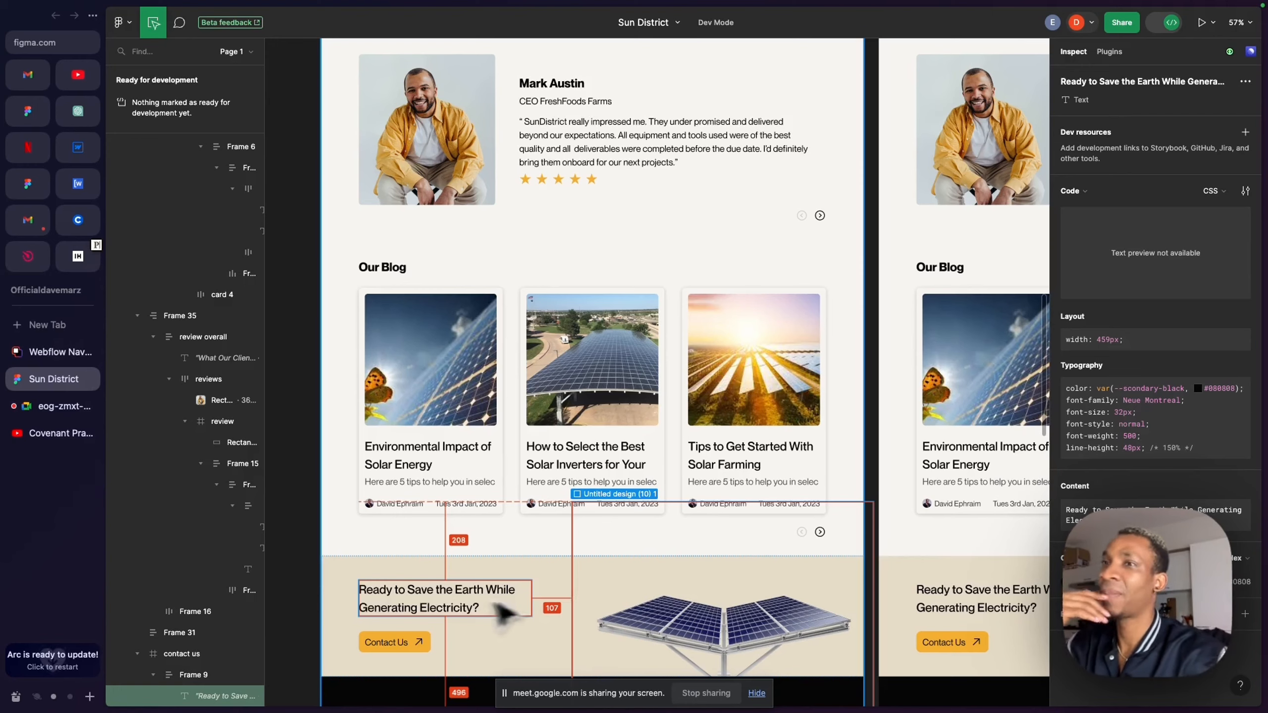
pyautogui.scroll(3, 514, 350)
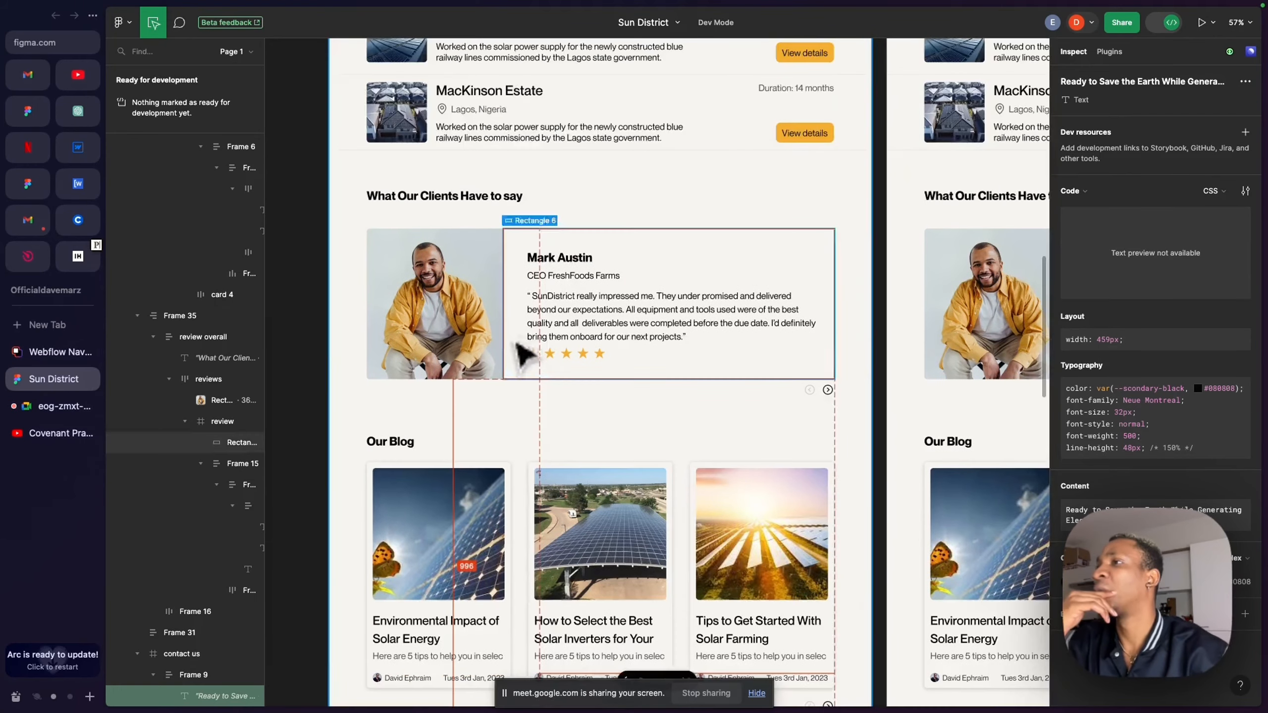
pyautogui.scroll(-10, 529, 394)
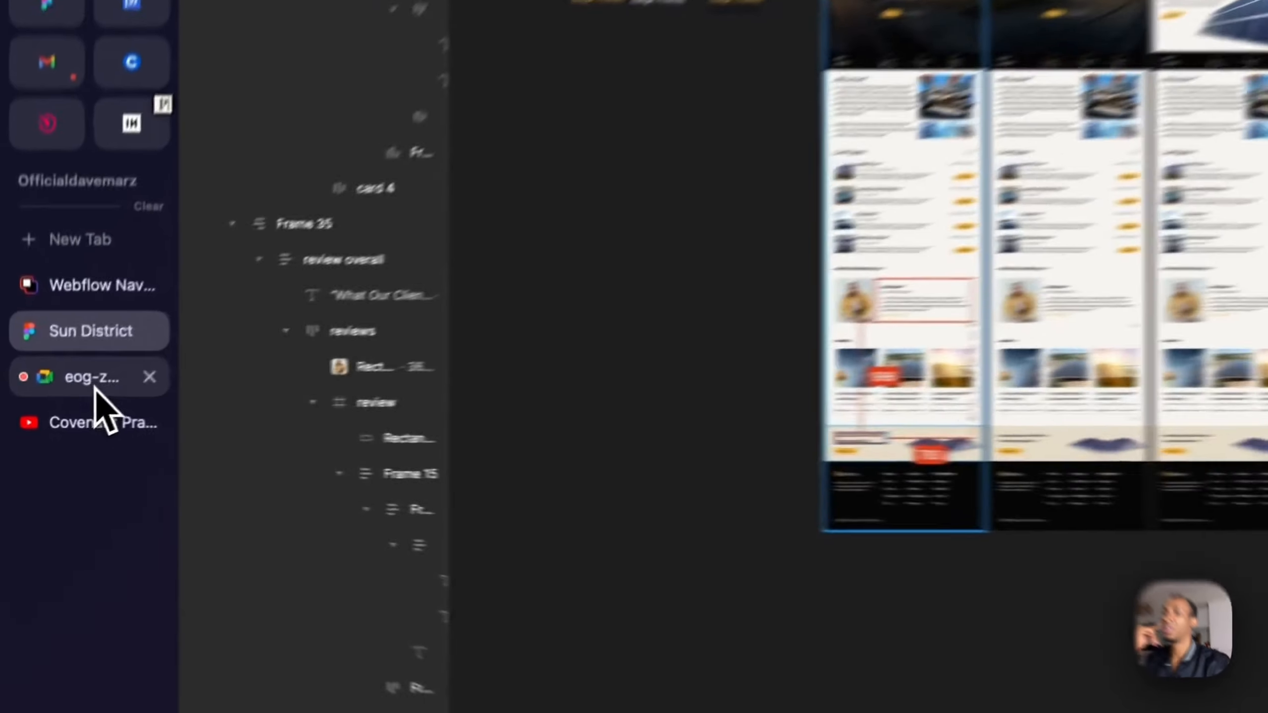
pyautogui.click(50, 405)
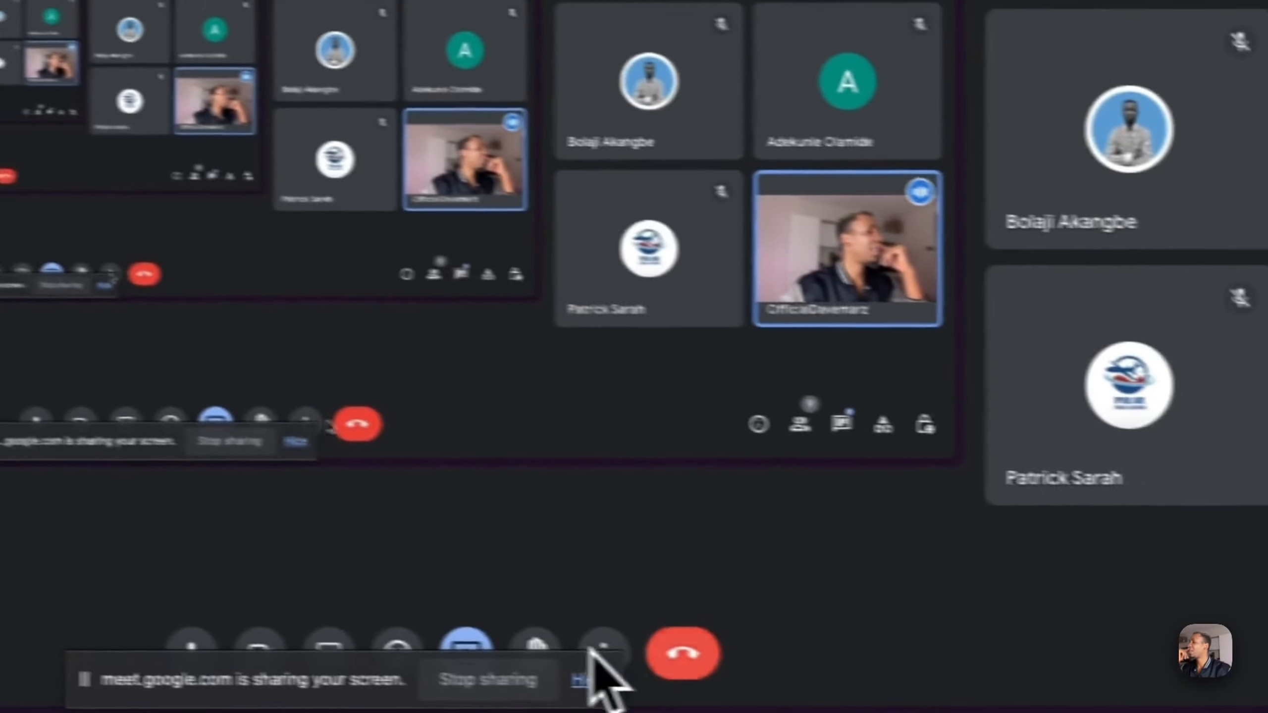